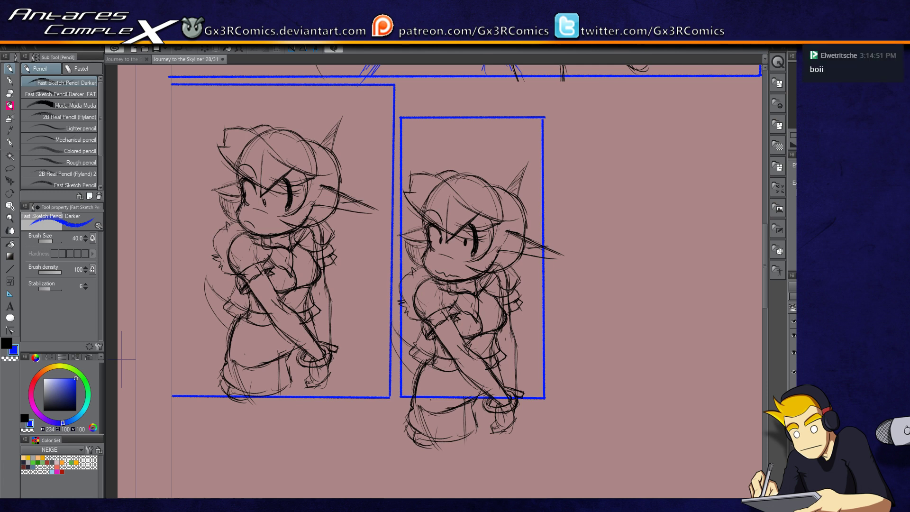
- Duplicate the second panel's character sketch with a lasso selection, placing the copy beside the panel and slightly lower, and clear the selection
drag(656, 304, 442, 413)
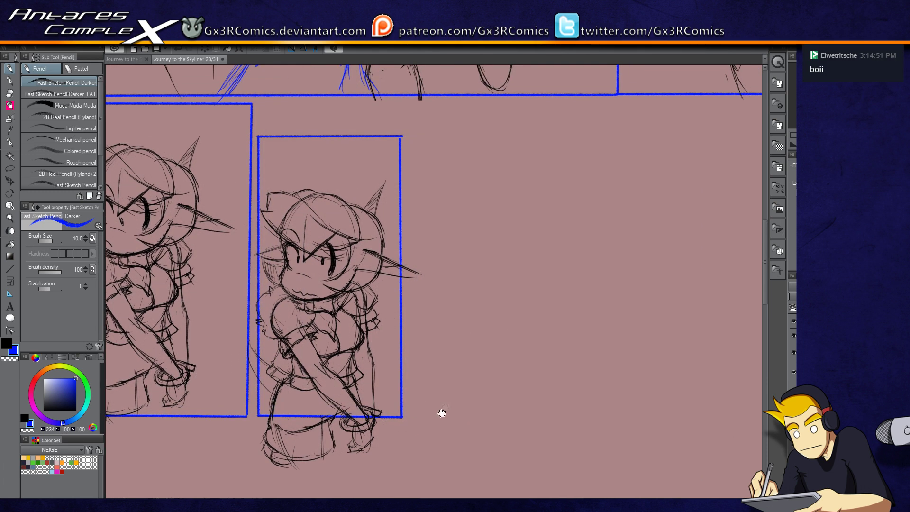
drag(416, 483, 393, 450)
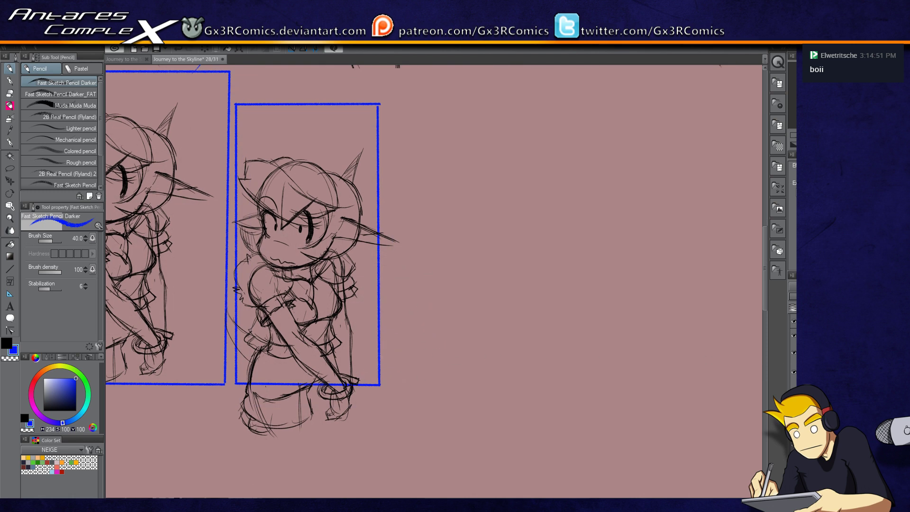
key(m)
mouse_move(236, 138)
mouse_down()
mouse_move(210, 401)
mouse_move(416, 335)
mouse_move(273, 95)
mouse_move(252, 112)
mouse_up()
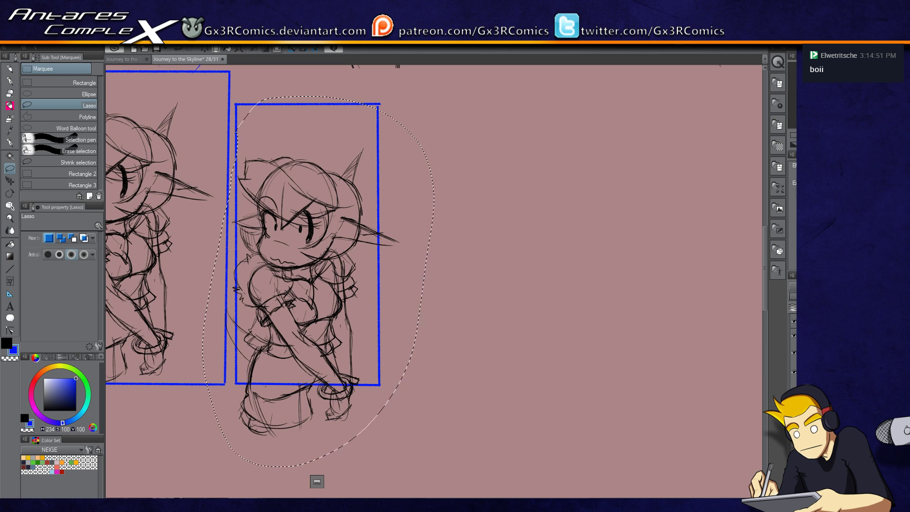
key(k)
drag(351, 361, 498, 355)
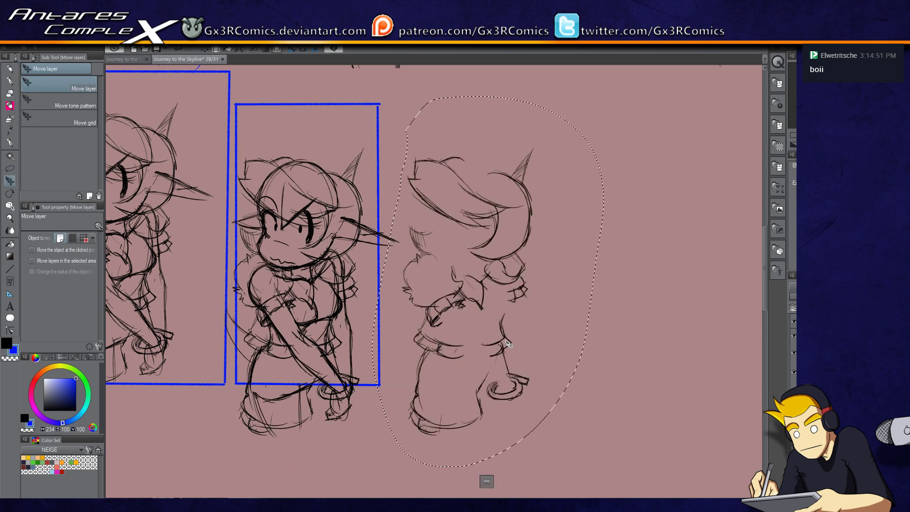
key(ctrl+z)
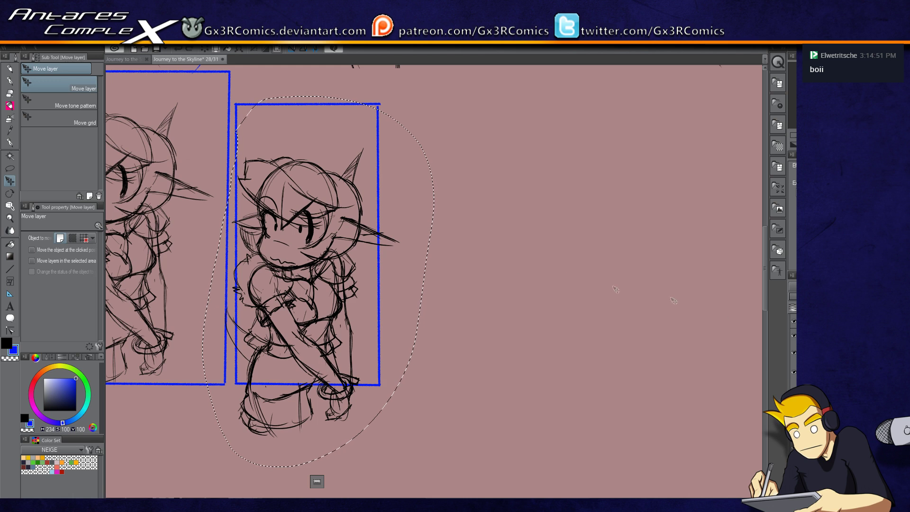
drag(339, 276, 507, 275)
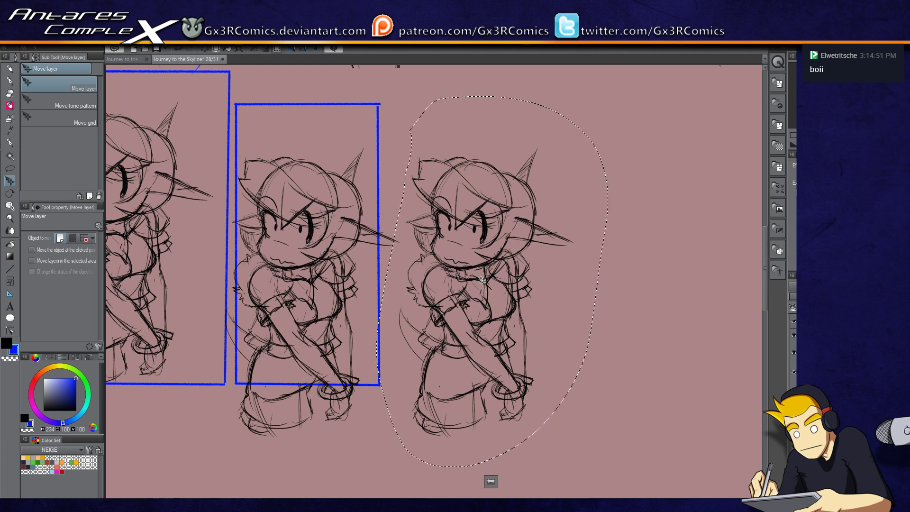
drag(481, 277, 481, 316)
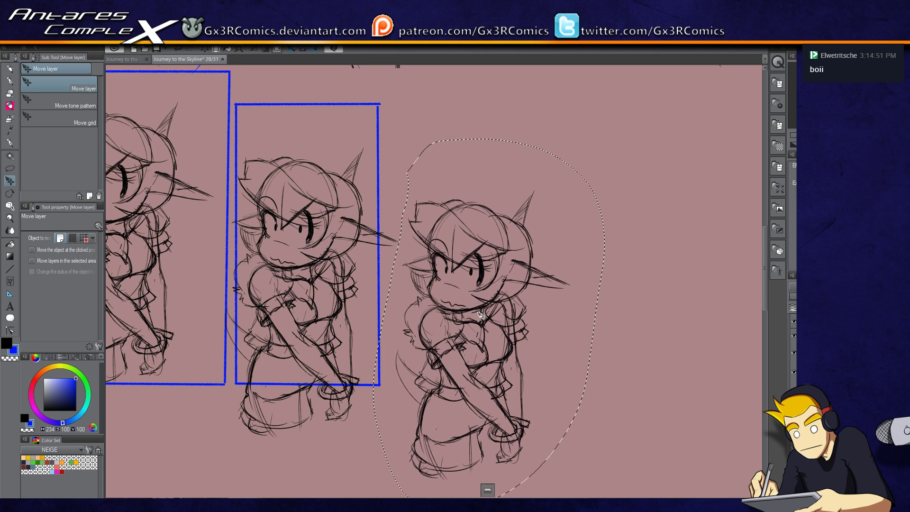
drag(437, 392, 430, 355)
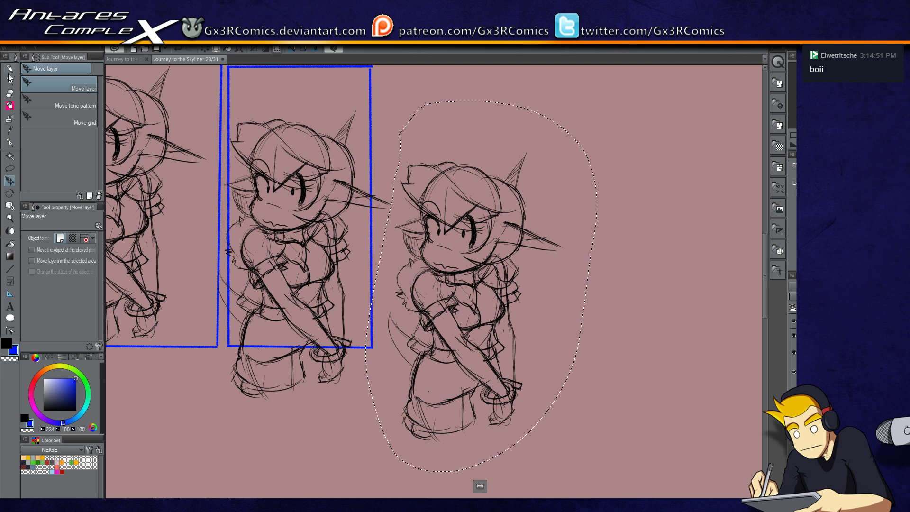
key(p)
key(ctrl+d)
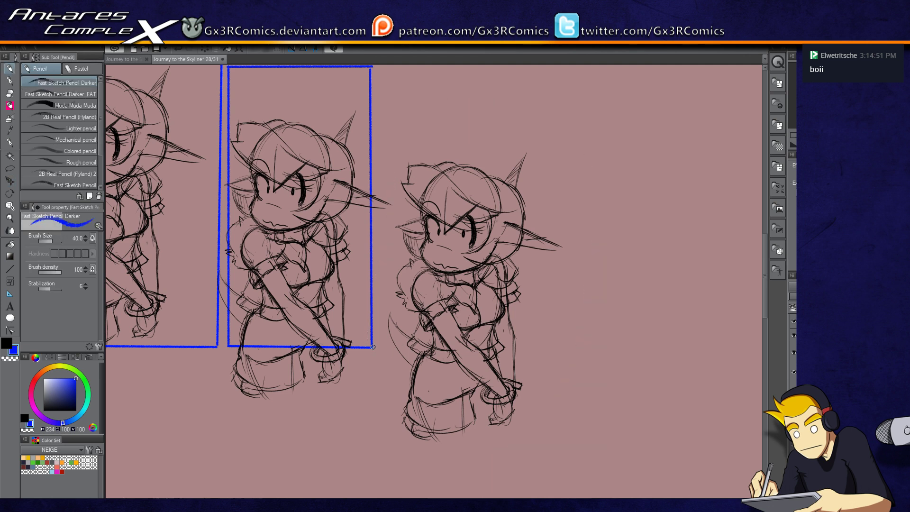
- Draw a blue straight-edged panel border around the copied character, aligning its base with the neighbouring panel's lower edge
shift+click(560, 347)
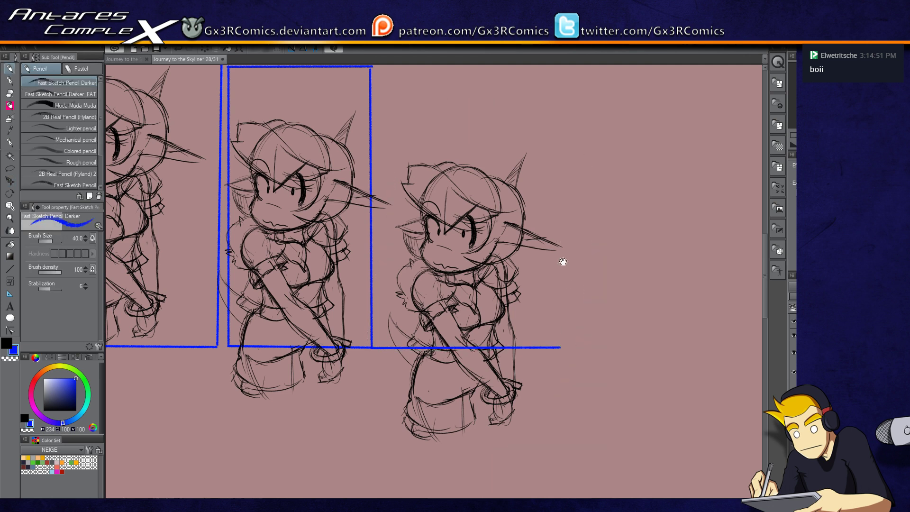
scroll(545, 237, up, 3)
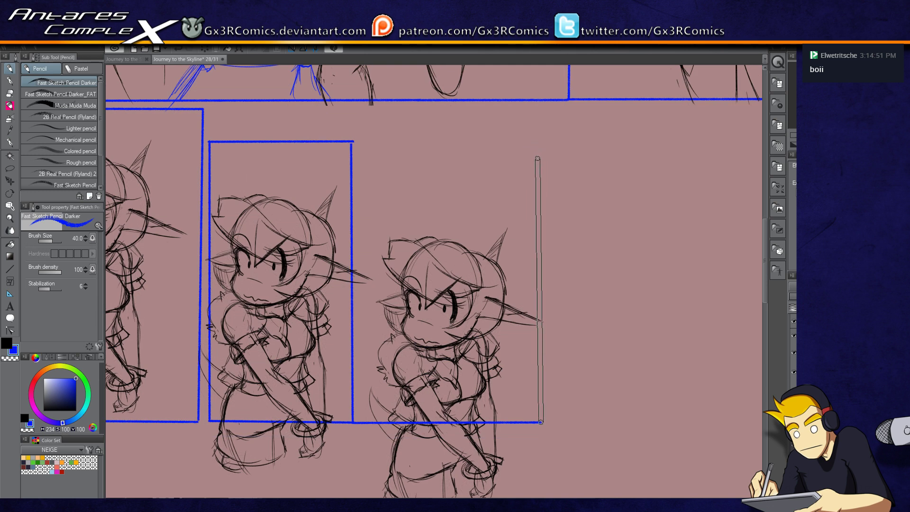
shift+click(542, 160)
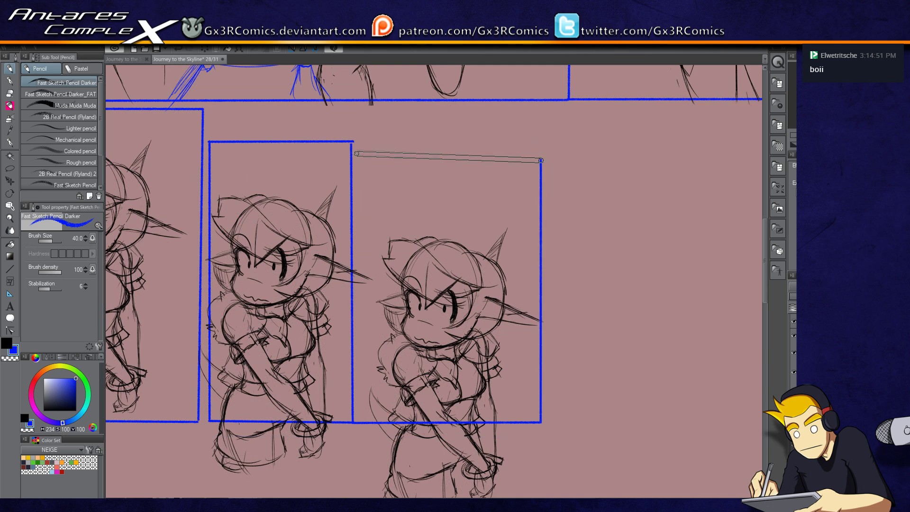
shift+click(358, 162)
shift+click(359, 421)
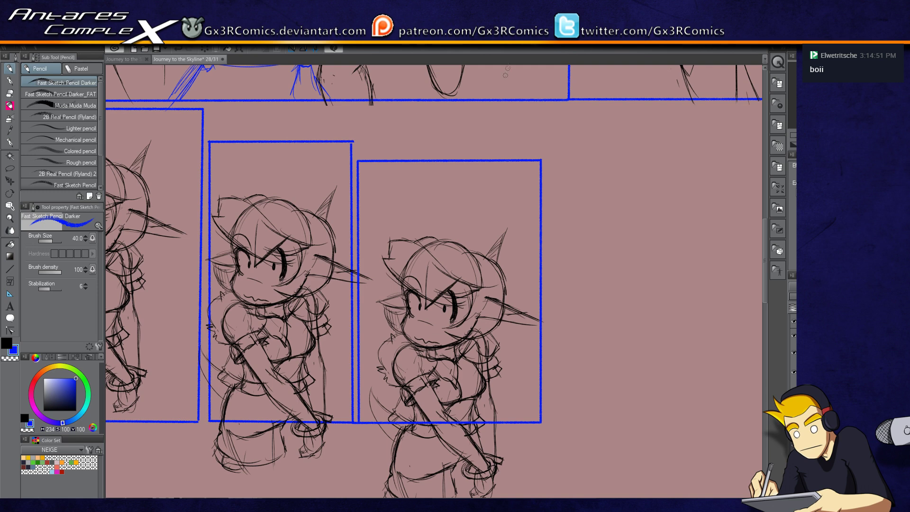
- Delete the parts of the second and third character sketches that extend below their panels, using rectangular selections
mouse_move(452, 119)
mouse_down()
mouse_move(529, 277)
mouse_move(573, 296)
mouse_move(484, 372)
mouse_move(455, 361)
mouse_up()
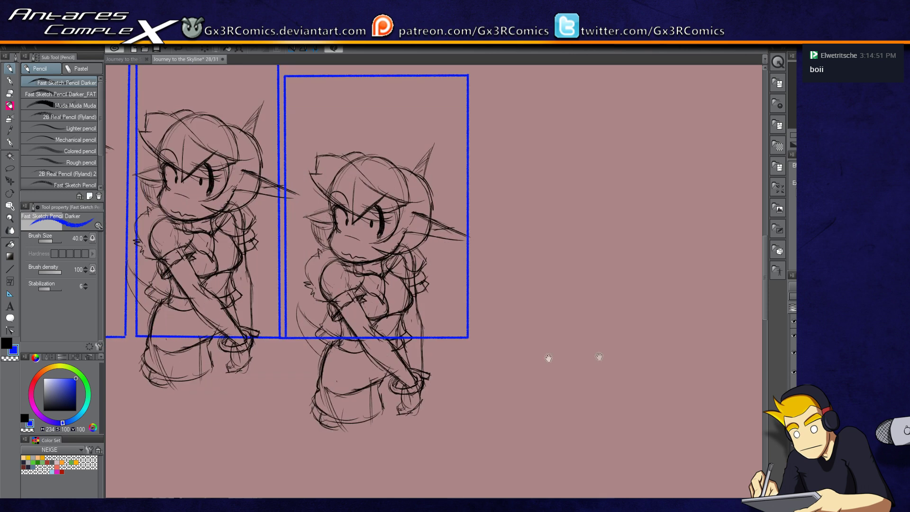
drag(599, 356, 752, 348)
key(m)
click(55, 83)
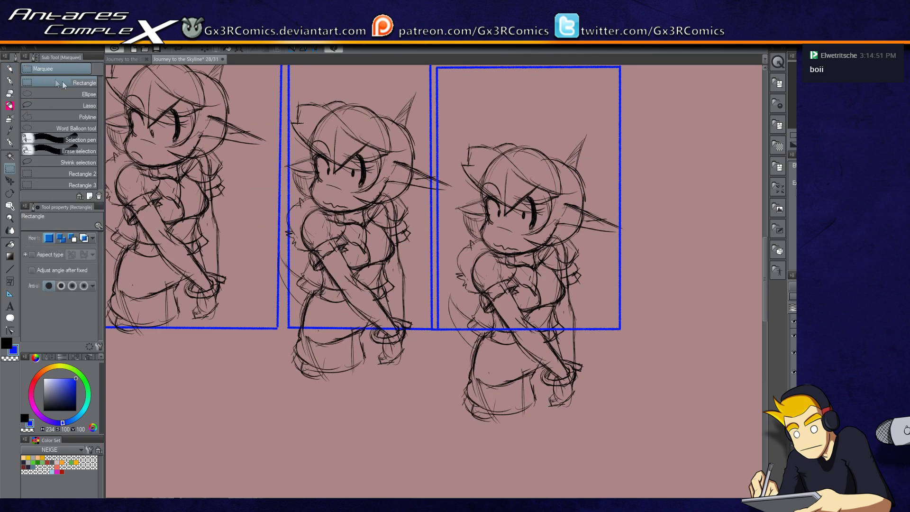
drag(288, 328, 430, 424)
key(Delete)
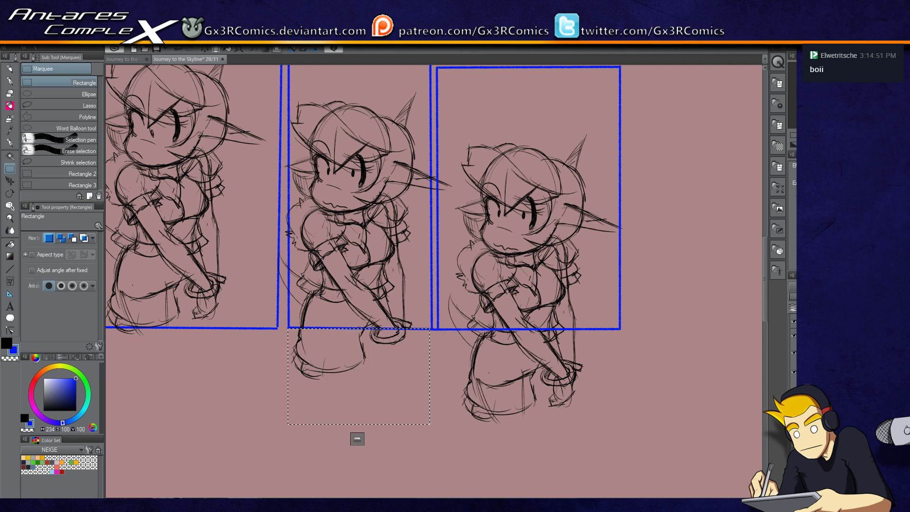
key(Delete)
drag(439, 329, 640, 443)
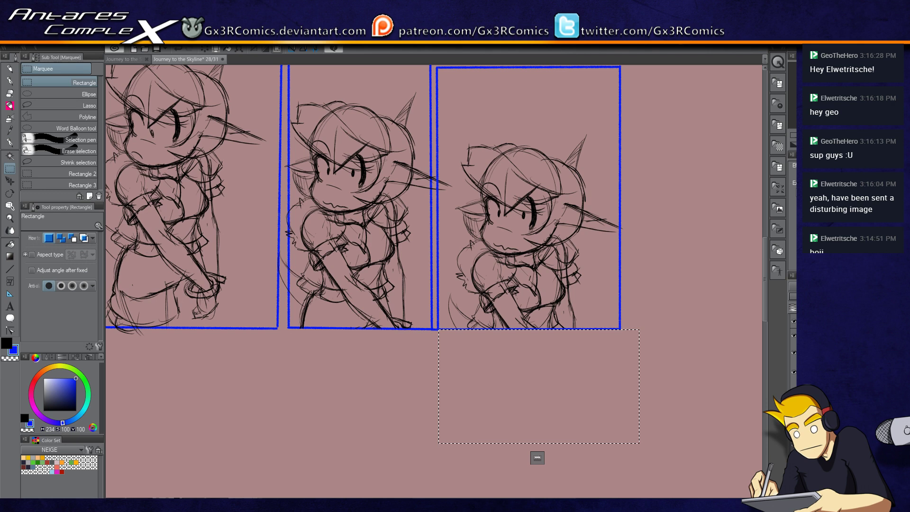
- Switch the Fast Sketch Pencil Darker to black for sketching beside the third panel, undoing the trial strokes
mouse_move(521, 294)
mouse_down()
mouse_move(441, 400)
mouse_move(396, 375)
mouse_move(636, 386)
mouse_up()
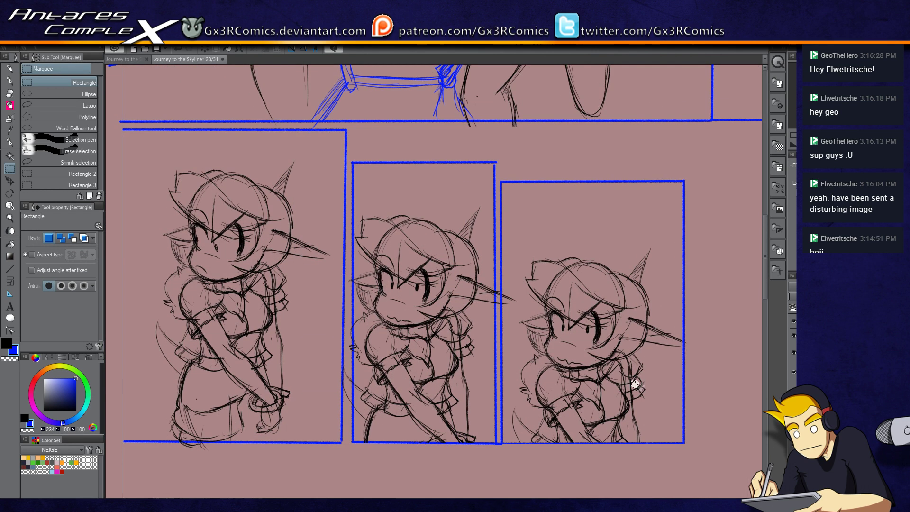
drag(492, 386, 397, 430)
drag(449, 418, 496, 315)
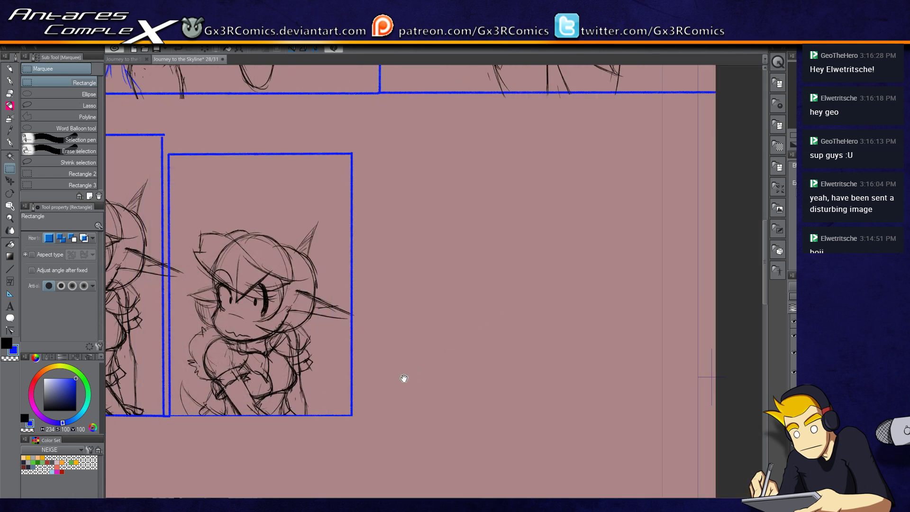
key(p)
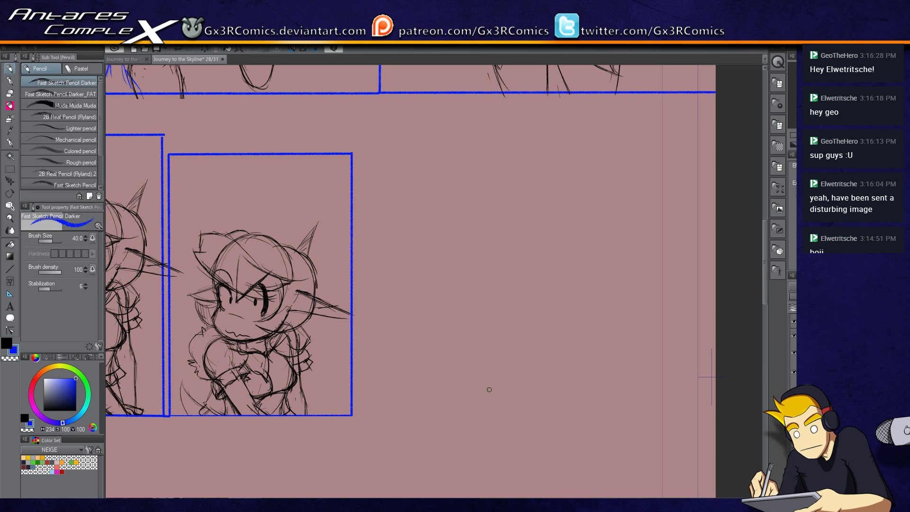
mouse_move(431, 406)
mouse_down()
mouse_move(400, 416)
mouse_move(658, 398)
mouse_move(667, 367)
mouse_move(479, 391)
mouse_move(447, 365)
mouse_move(403, 351)
mouse_up()
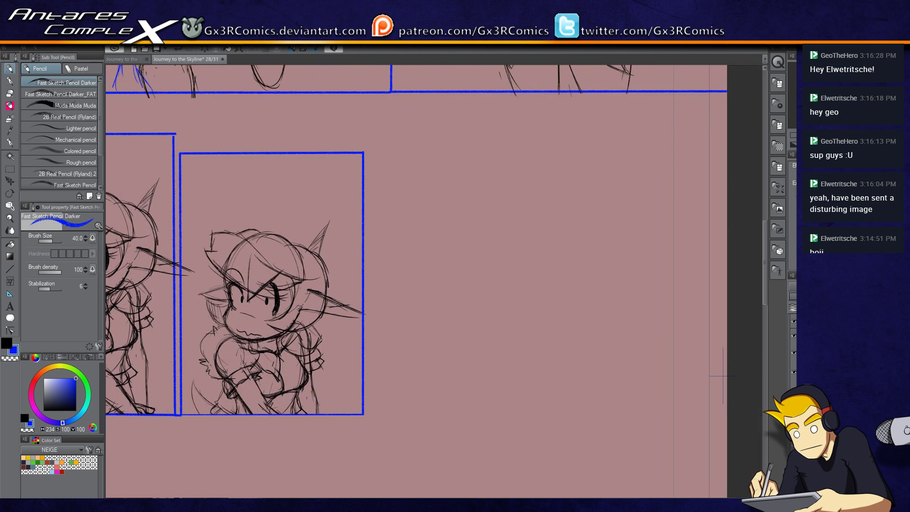
mouse_move(528, 199)
mouse_down()
mouse_move(517, 269)
mouse_move(546, 208)
mouse_move(552, 223)
mouse_move(542, 208)
mouse_move(493, 254)
mouse_move(488, 195)
mouse_move(479, 222)
mouse_up()
key(ctrl+z)
key(x)
key(ctrl+z)
- Sketch a head with a vertical body guide, flared cheeks and rounded jaw beside the third panel, erasing the inner construction line
drag(521, 260, 516, 375)
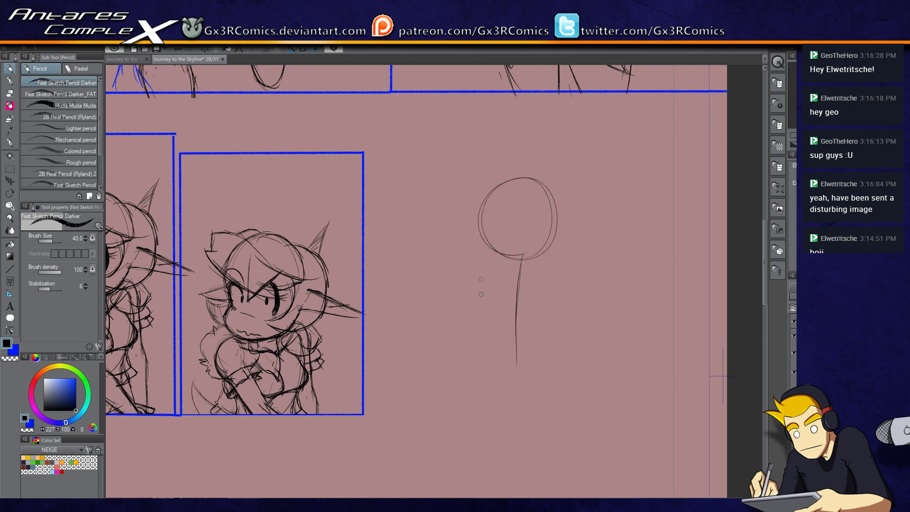
mouse_move(484, 231)
mouse_down()
mouse_move(481, 209)
mouse_move(488, 271)
mouse_move(512, 280)
mouse_up()
mouse_move(482, 248)
mouse_down()
mouse_move(488, 277)
mouse_move(525, 285)
mouse_up()
mouse_move(481, 265)
mouse_down()
mouse_move(532, 287)
mouse_move(560, 262)
mouse_move(519, 285)
mouse_move(560, 256)
mouse_move(559, 264)
mouse_move(560, 207)
mouse_up()
drag(555, 240, 560, 203)
drag(489, 191, 479, 228)
mouse_move(489, 190)
mouse_down()
mouse_move(481, 229)
mouse_move(510, 185)
mouse_up()
mouse_move(486, 200)
mouse_down()
mouse_move(533, 186)
mouse_move(557, 210)
mouse_up()
key(e)
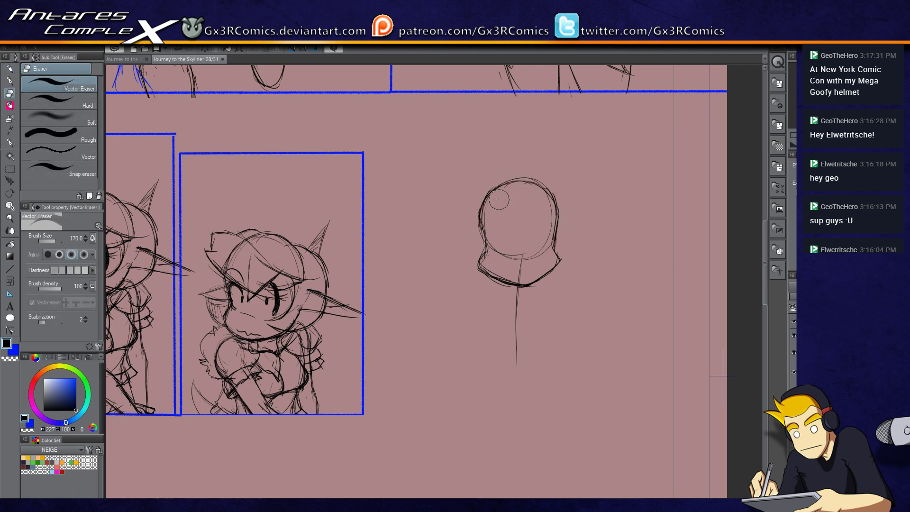
mouse_move(511, 258)
mouse_down()
mouse_move(528, 258)
mouse_move(498, 280)
mouse_move(535, 251)
mouse_up()
- Sketch the neck lines and two shoulder circles below the new head
key(p)
mouse_move(492, 278)
mouse_down()
mouse_move(547, 269)
mouse_move(469, 312)
mouse_move(488, 285)
mouse_move(456, 312)
mouse_move(489, 297)
mouse_up()
key(ctrl+z)
mouse_move(550, 303)
mouse_down()
mouse_move(572, 292)
mouse_move(546, 308)
mouse_move(557, 313)
mouse_up()
drag(528, 286, 536, 301)
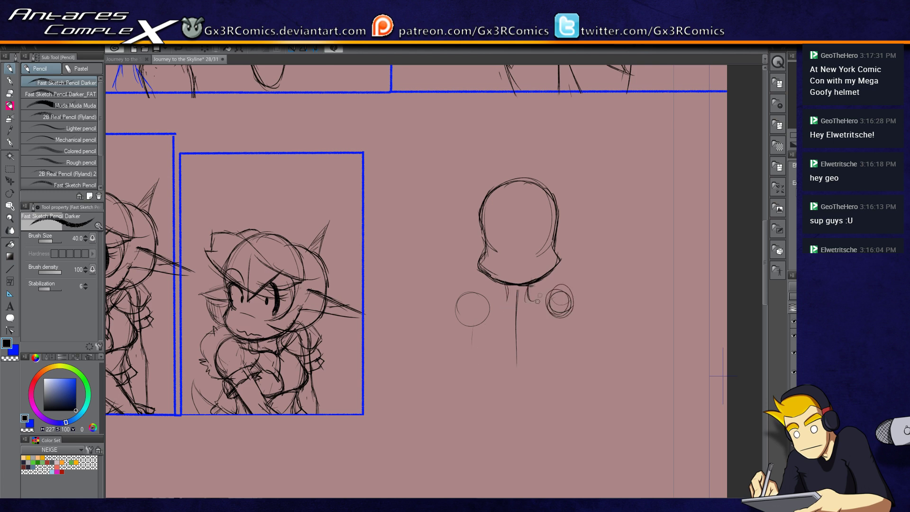
- Delete the rough head, neck and shoulder sketch beside the third panel using rectangular selections
scroll(513, 307, up, 3)
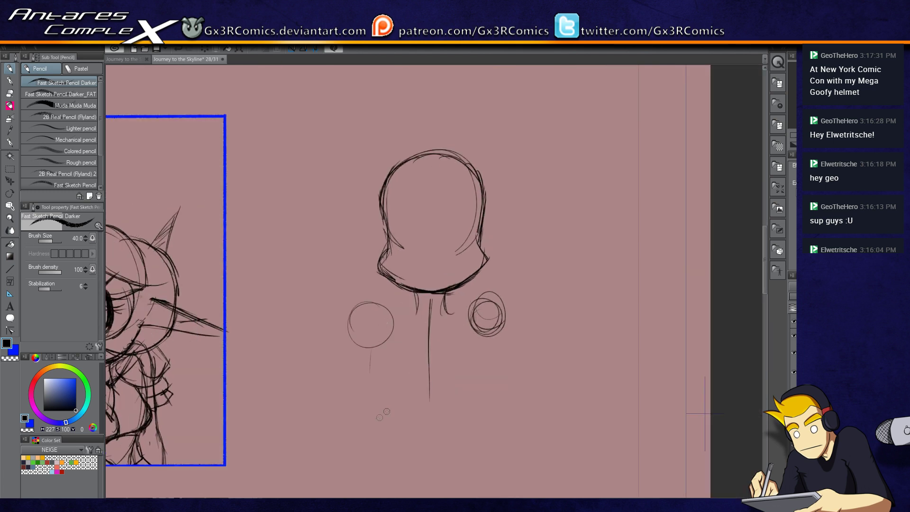
key(e)
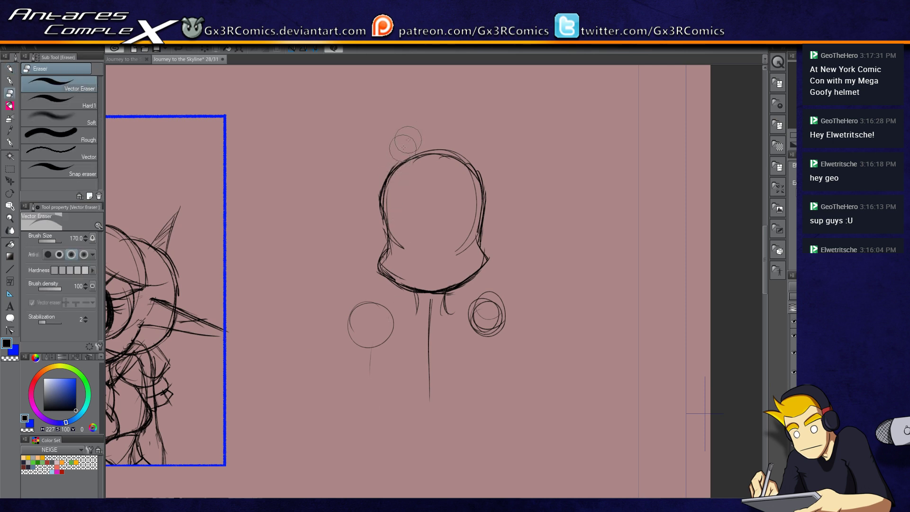
key(m)
mouse_move(369, 126)
mouse_down()
mouse_move(545, 467)
mouse_move(573, 451)
mouse_up()
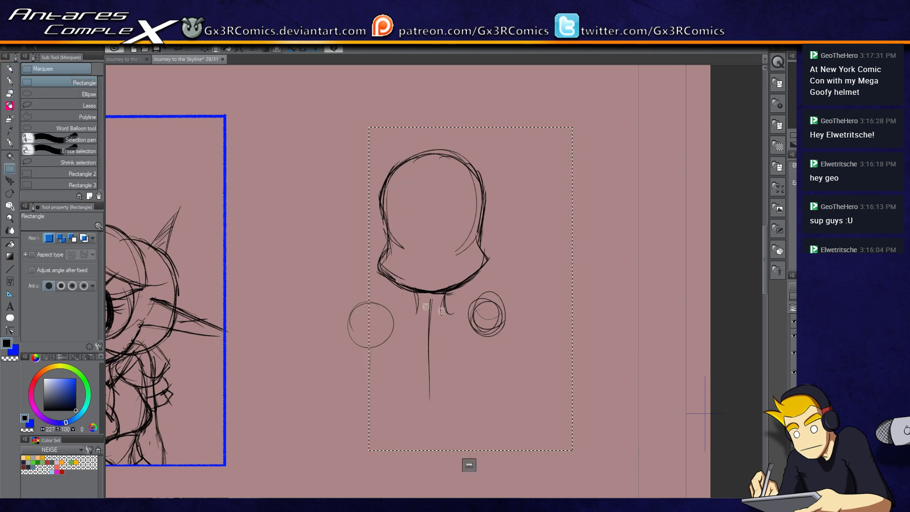
key(Delete)
drag(312, 251, 450, 415)
key(Delete)
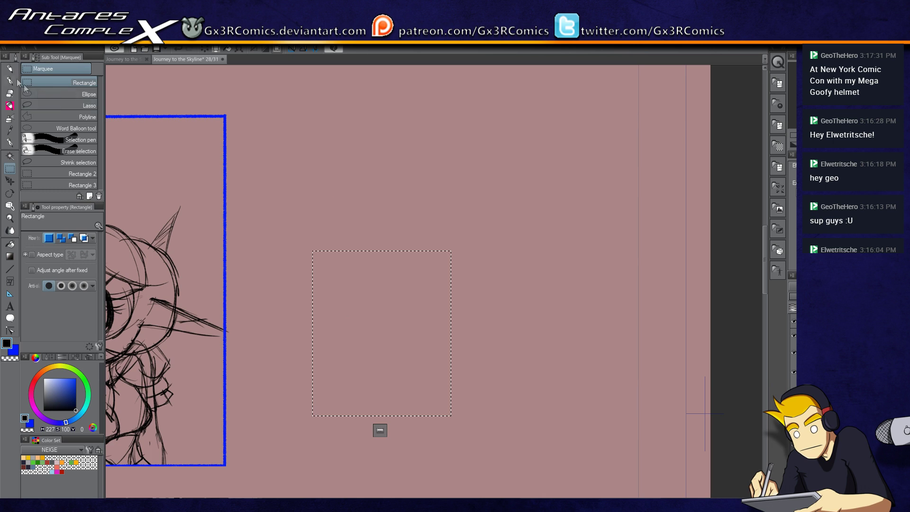
- Clear the selection and sketch a fresh oval head with a vertical body guide beside the third panel, undoing unwanted strokes
click(9, 69)
key(ctrl+d)
mouse_move(396, 172)
mouse_down()
mouse_move(407, 236)
mouse_move(404, 201)
mouse_up()
mouse_move(433, 152)
mouse_down()
mouse_move(449, 243)
mouse_move(393, 175)
mouse_up()
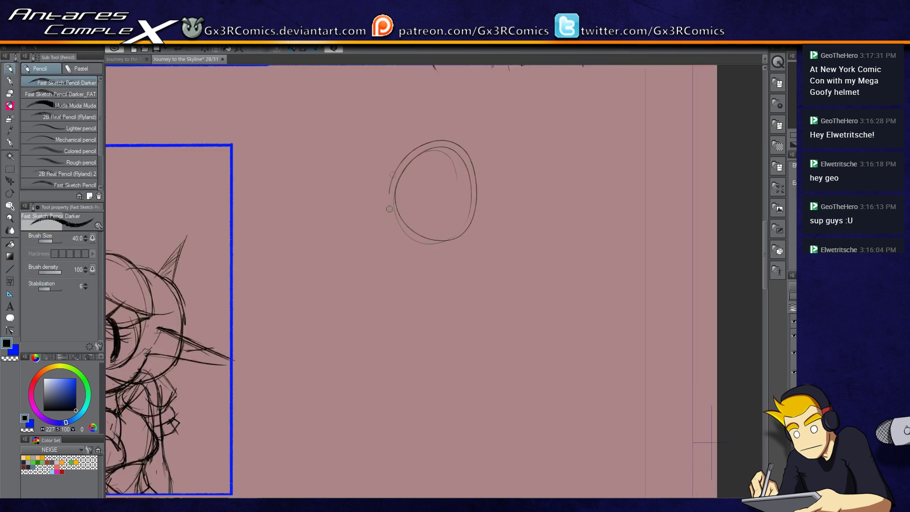
key(ctrl+z)
mouse_move(415, 240)
mouse_down()
mouse_move(403, 229)
mouse_move(479, 212)
mouse_move(402, 209)
mouse_up()
key(ctrl+z)
mouse_move(389, 264)
mouse_down()
mouse_move(575, 192)
mouse_move(510, 207)
mouse_move(498, 219)
mouse_move(459, 173)
mouse_move(483, 197)
mouse_up()
mouse_move(506, 167)
mouse_down()
mouse_move(441, 213)
mouse_move(491, 282)
mouse_move(520, 214)
mouse_up()
key(ctrl+z)
mouse_move(479, 179)
mouse_down()
mouse_move(525, 261)
mouse_move(548, 191)
mouse_up()
drag(499, 274, 495, 415)
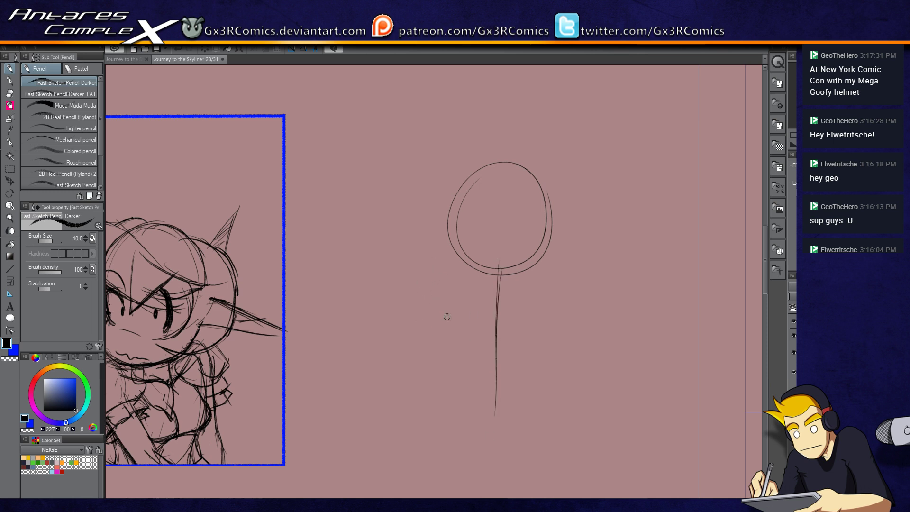
- Sketch side contours and a lower face curve on the new head, erasing stray construction lines
drag(453, 205, 458, 250)
drag(519, 232, 449, 241)
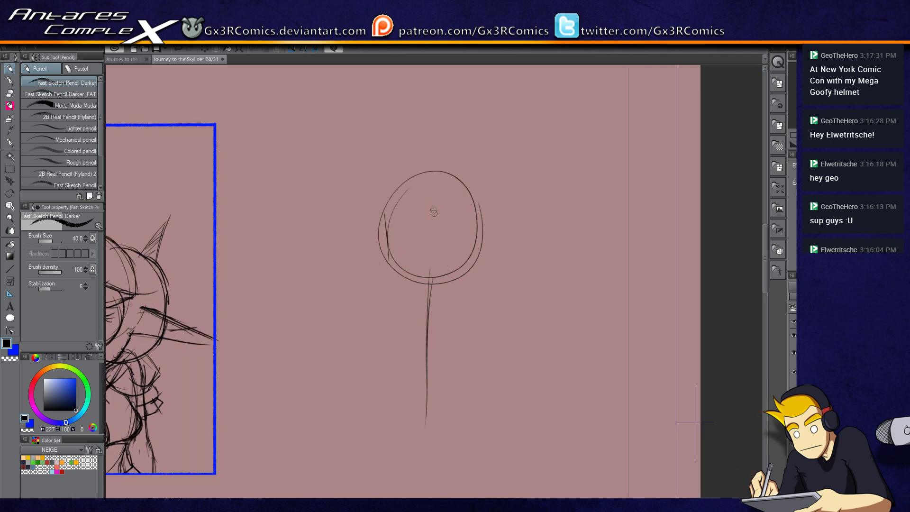
mouse_move(464, 210)
mouse_down()
mouse_move(390, 214)
mouse_move(388, 262)
mouse_move(385, 220)
mouse_move(386, 244)
mouse_move(479, 223)
mouse_move(486, 264)
mouse_move(437, 294)
mouse_up()
key(e)
key(p)
- Strengthen the head outline with a wider rounded jaw, a pointed cheek and a darker side contour, cleaning up stray lines
mouse_move(489, 258)
mouse_down()
mouse_move(411, 297)
mouse_move(385, 277)
mouse_move(424, 292)
mouse_up()
drag(378, 269, 408, 291)
drag(350, 244, 379, 269)
drag(477, 251, 471, 187)
mouse_move(479, 222)
mouse_down()
mouse_move(471, 180)
mouse_move(421, 169)
mouse_move(390, 195)
mouse_move(461, 183)
mouse_move(477, 204)
mouse_move(470, 186)
mouse_move(388, 209)
mouse_up()
mouse_move(410, 169)
mouse_down()
mouse_move(398, 230)
mouse_move(376, 212)
mouse_move(381, 266)
mouse_move(416, 276)
mouse_move(462, 252)
mouse_move(415, 279)
mouse_move(472, 238)
mouse_move(470, 266)
mouse_move(451, 199)
mouse_move(409, 256)
mouse_up()
key(e)
key(p)
- Draw two eyes on the face with thick arched upper lashes and small oval pupils
mouse_move(412, 213)
mouse_down()
mouse_move(403, 250)
mouse_move(405, 225)
mouse_move(436, 228)
mouse_up()
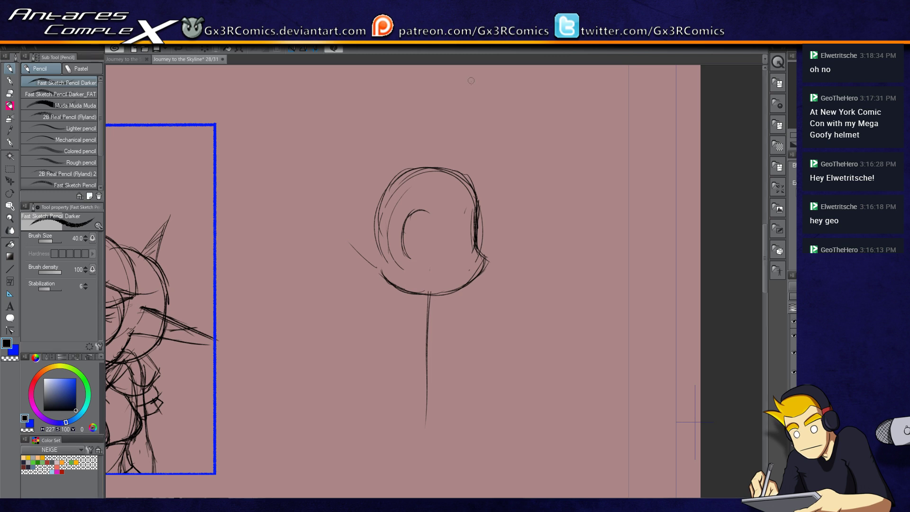
drag(414, 199, 449, 232)
key(ctrl+z)
mouse_move(402, 235)
mouse_down()
mouse_move(408, 264)
mouse_move(403, 211)
mouse_move(432, 221)
mouse_move(422, 209)
mouse_move(416, 216)
mouse_move(432, 222)
mouse_move(404, 239)
mouse_move(411, 262)
mouse_move(400, 223)
mouse_move(407, 208)
mouse_move(424, 209)
mouse_up()
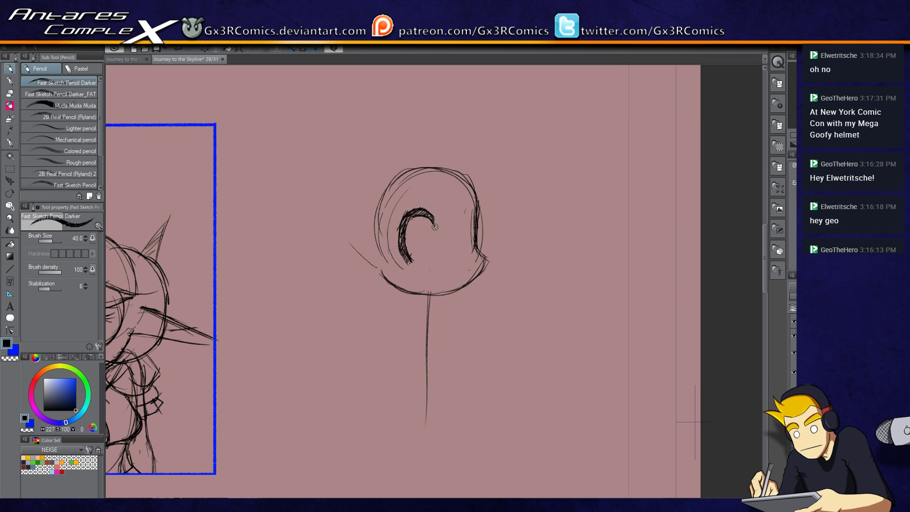
mouse_move(453, 228)
mouse_down()
mouse_move(466, 211)
mouse_move(456, 218)
mouse_move(468, 219)
mouse_move(465, 254)
mouse_move(469, 211)
mouse_move(453, 220)
mouse_move(455, 231)
mouse_move(468, 204)
mouse_move(467, 248)
mouse_up()
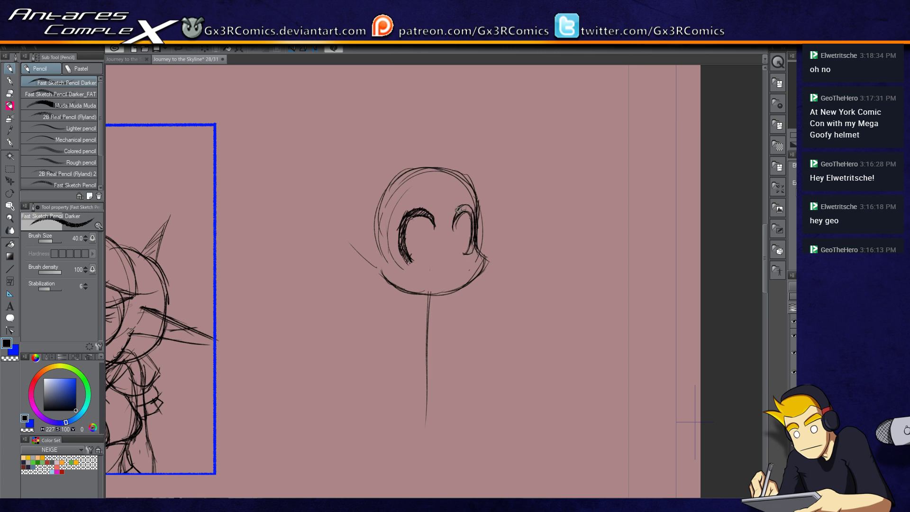
mouse_move(460, 208)
mouse_down()
mouse_move(473, 217)
mouse_move(469, 249)
mouse_move(464, 221)
mouse_up()
drag(425, 220, 427, 236)
key(e)
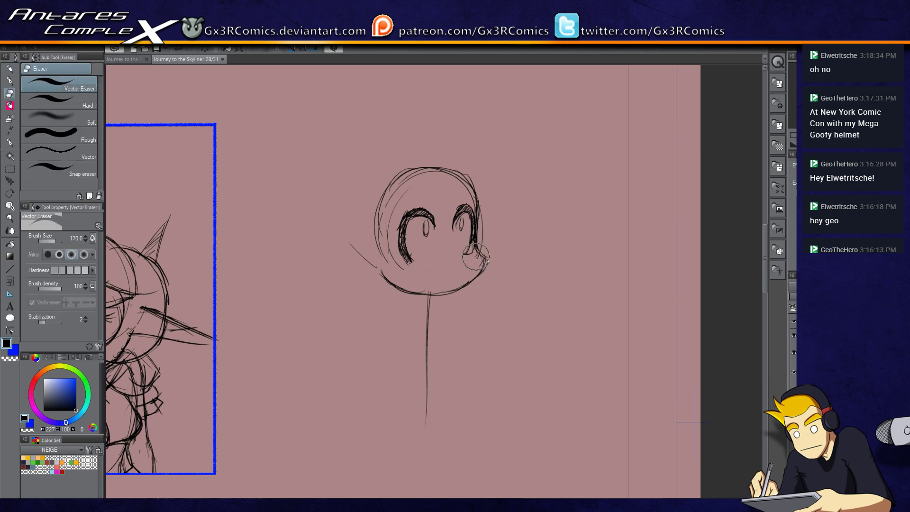
- Draw a small open smiling mouth on the face and clean up the stray contour lines along the head's ear side
key(p)
mouse_move(416, 277)
mouse_down()
mouse_move(454, 267)
mouse_move(450, 279)
mouse_move(417, 276)
mouse_move(447, 280)
mouse_move(423, 284)
mouse_move(453, 275)
mouse_up()
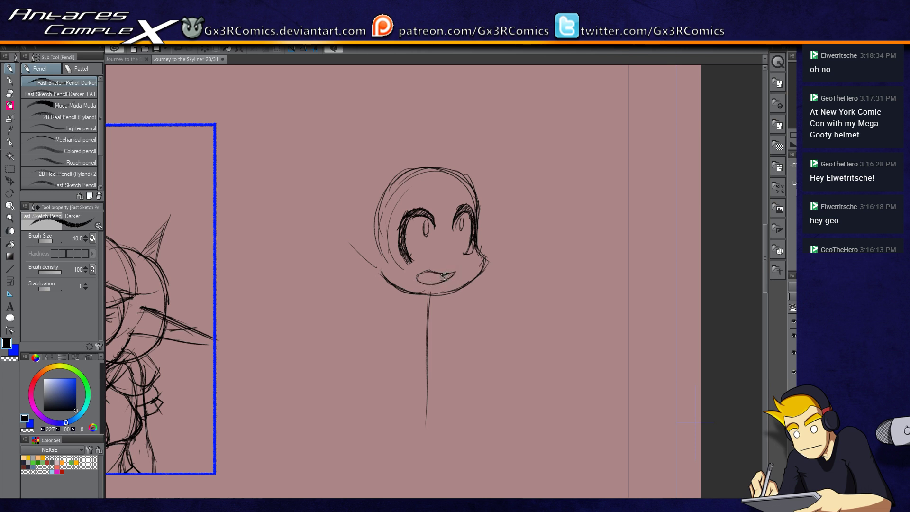
drag(419, 288, 413, 312)
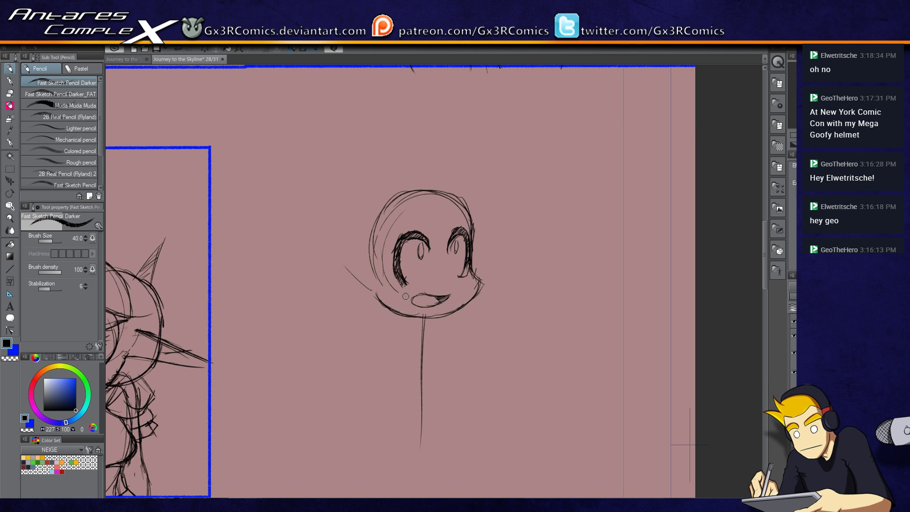
drag(370, 275, 383, 300)
key(e)
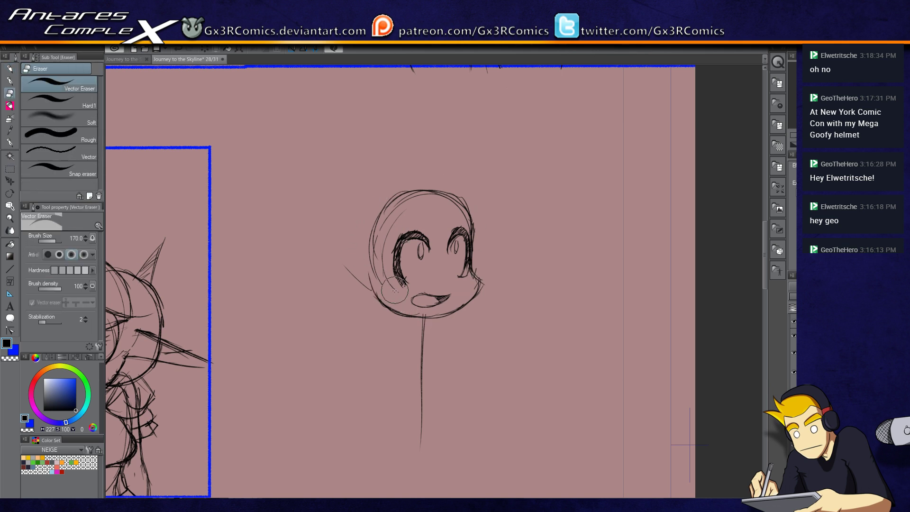
- Lasso both eyes, transform them to sit slightly farther across the face, and clear the selection
key(m)
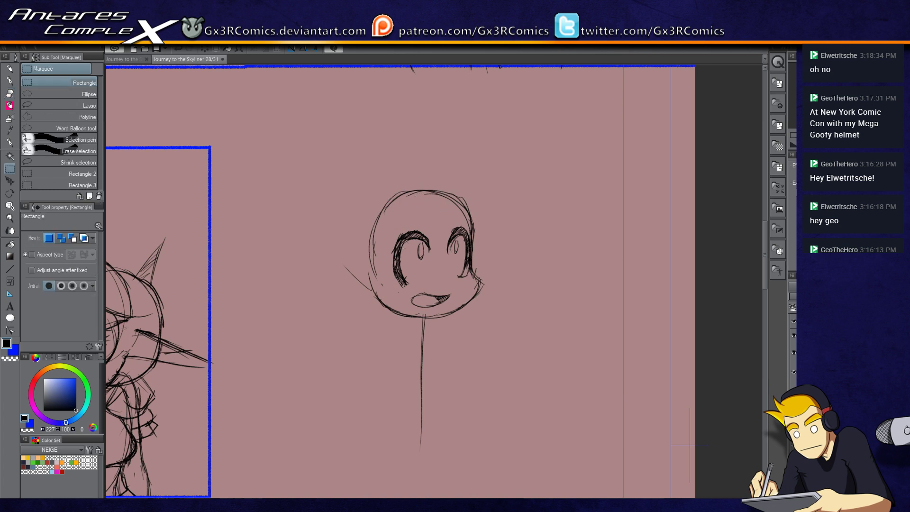
click(95, 104)
mouse_move(402, 218)
mouse_down()
mouse_move(388, 282)
mouse_move(409, 286)
mouse_up()
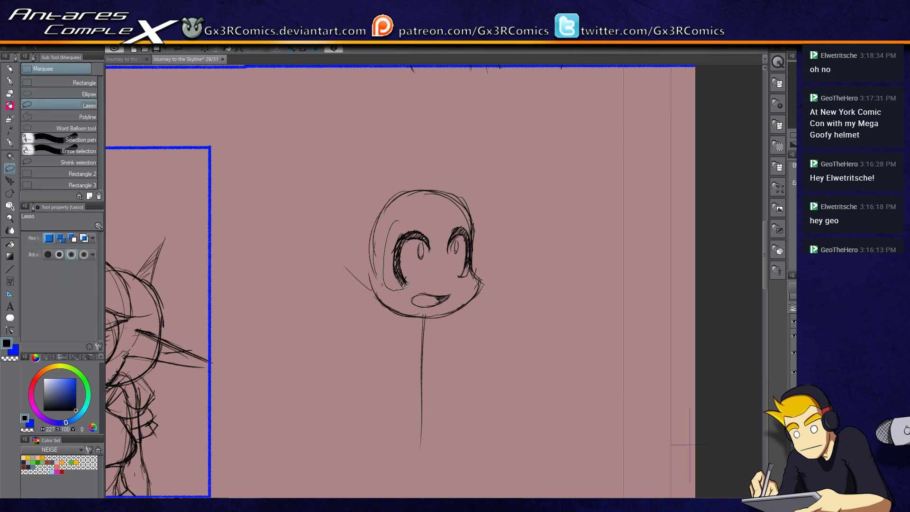
mouse_move(472, 227)
mouse_down()
mouse_move(403, 221)
mouse_move(428, 215)
mouse_up()
key(ctrl+t)
drag(427, 253, 428, 249)
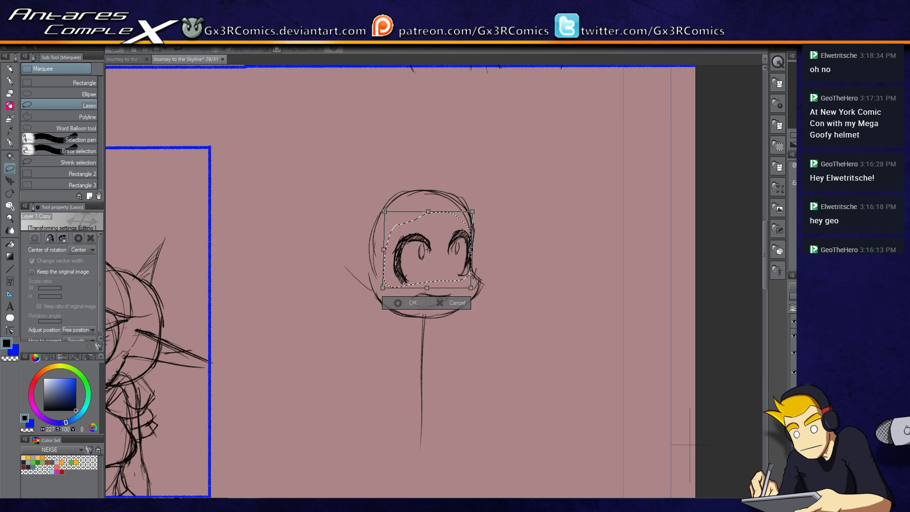
key(Return)
key(ctrl+d)
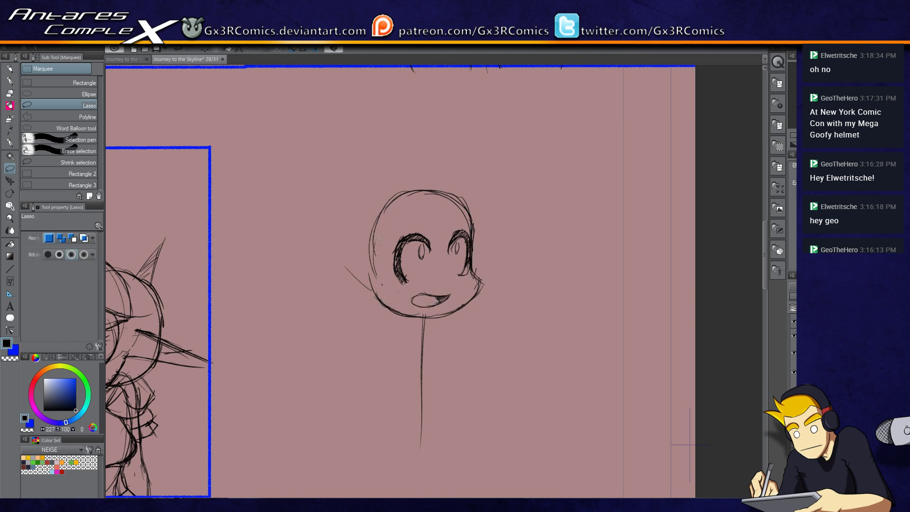
- Sketch a long pointed ear rising diagonally from the side of the head
key(p)
mouse_move(343, 250)
mouse_down()
mouse_move(306, 200)
mouse_move(371, 244)
mouse_up()
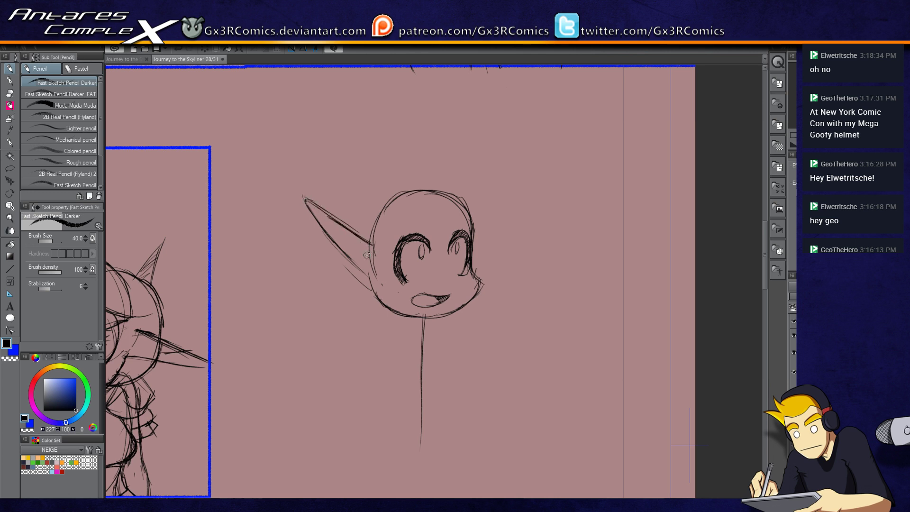
mouse_move(374, 283)
mouse_down()
mouse_move(394, 310)
mouse_move(416, 316)
mouse_move(543, 299)
mouse_up()
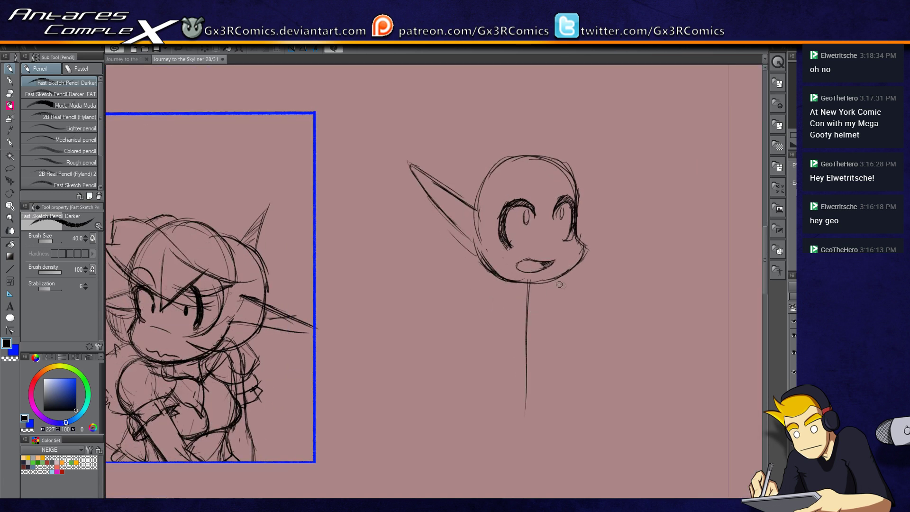
- Erase the rough jaw lines and redraw the chin and cheek with a thicker, cleaner contour
key(e)
drag(540, 282, 488, 266)
key(p)
mouse_move(586, 237)
mouse_down()
mouse_move(574, 269)
mouse_move(529, 283)
mouse_move(577, 257)
mouse_move(572, 269)
mouse_move(522, 284)
mouse_up()
mouse_move(573, 263)
mouse_down()
mouse_move(541, 283)
mouse_move(584, 254)
mouse_move(527, 283)
mouse_move(493, 265)
mouse_move(525, 284)
mouse_move(506, 275)
mouse_move(548, 281)
mouse_move(526, 285)
mouse_move(489, 261)
mouse_move(501, 276)
mouse_move(473, 248)
mouse_move(491, 235)
mouse_move(483, 238)
mouse_move(483, 257)
mouse_move(497, 274)
mouse_up()
key(e)
key(p)
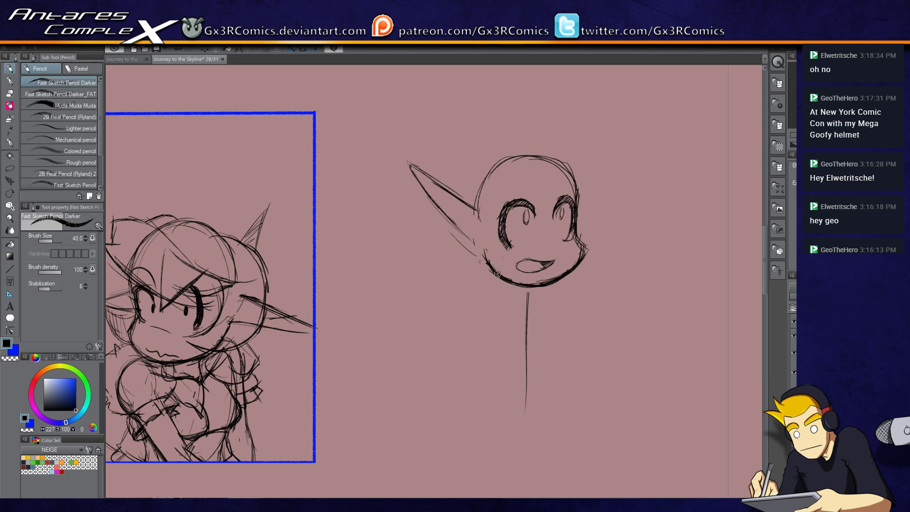
- Strengthen the pointed ear's edges where they meet the head
mouse_move(462, 233)
mouse_down()
mouse_move(481, 252)
mouse_move(480, 226)
mouse_up()
drag(502, 310, 434, 326)
drag(504, 244, 501, 257)
- Lasso the head with its ear, stretch it slightly wider, and clear the selection
key(m)
mouse_move(396, 281)
mouse_down()
mouse_move(455, 307)
mouse_move(552, 191)
mouse_move(303, 239)
mouse_up()
key(ctrl+t)
drag(551, 215, 564, 214)
click(422, 323)
key(ctrl+d)
drag(420, 303, 360, 340)
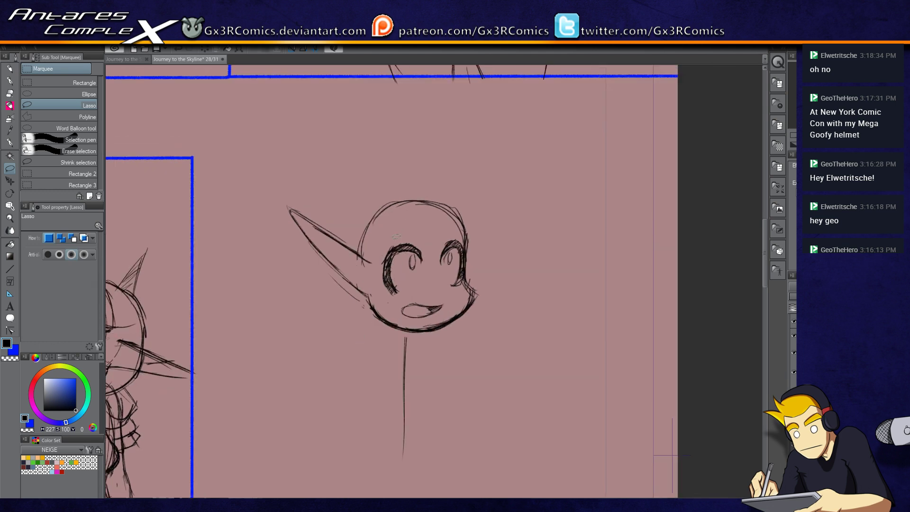
- Draw arched eyebrows above both eyes and add short neck lines below the chin
key(p)
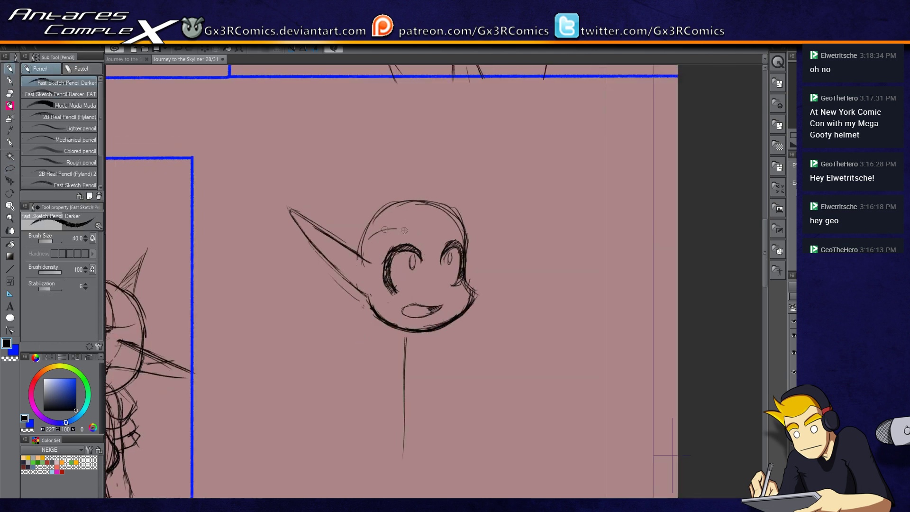
mouse_move(373, 249)
mouse_down()
mouse_move(416, 223)
mouse_move(465, 234)
mouse_move(443, 200)
mouse_move(383, 208)
mouse_move(399, 197)
mouse_up()
mouse_move(426, 331)
mouse_down()
mouse_move(415, 220)
mouse_move(399, 253)
mouse_move(426, 245)
mouse_move(425, 254)
mouse_move(371, 337)
mouse_up()
drag(380, 260, 374, 350)
- Try shoulder circles on both sides of the body guide, joined by a collarbone line, undoing unwanted strokes
mouse_move(446, 256)
mouse_down()
mouse_move(430, 245)
mouse_move(455, 253)
mouse_move(467, 282)
mouse_move(478, 252)
mouse_move(466, 265)
mouse_up()
key(ctrl+z)
key(ctrl+z)
key(ctrl+z)
drag(357, 260, 373, 282)
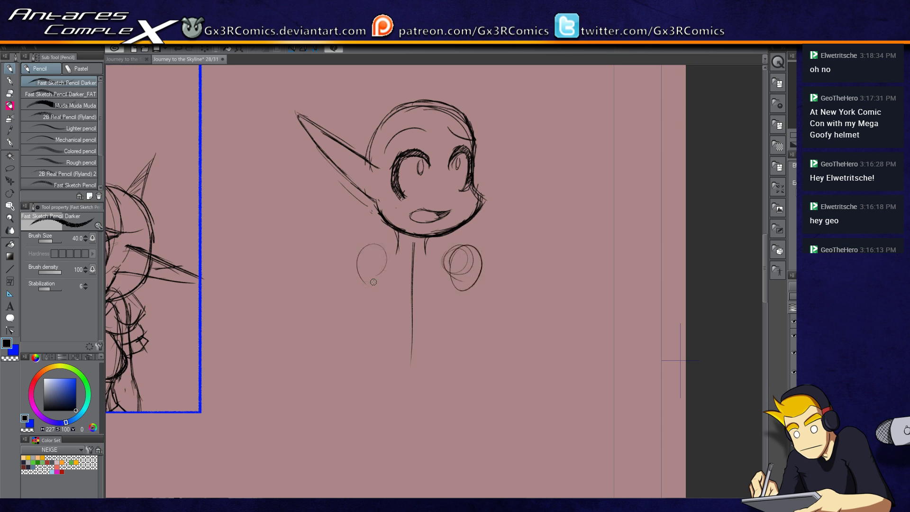
mouse_move(425, 246)
mouse_down()
mouse_move(457, 255)
mouse_move(406, 258)
mouse_up()
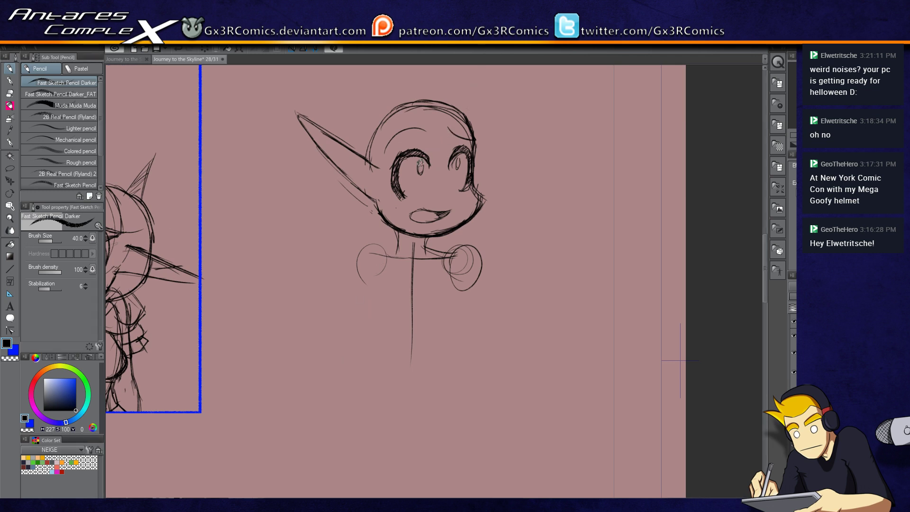
- Lasso the larger eye, narrow it to 93% of its width, and clear the selection
key(m)
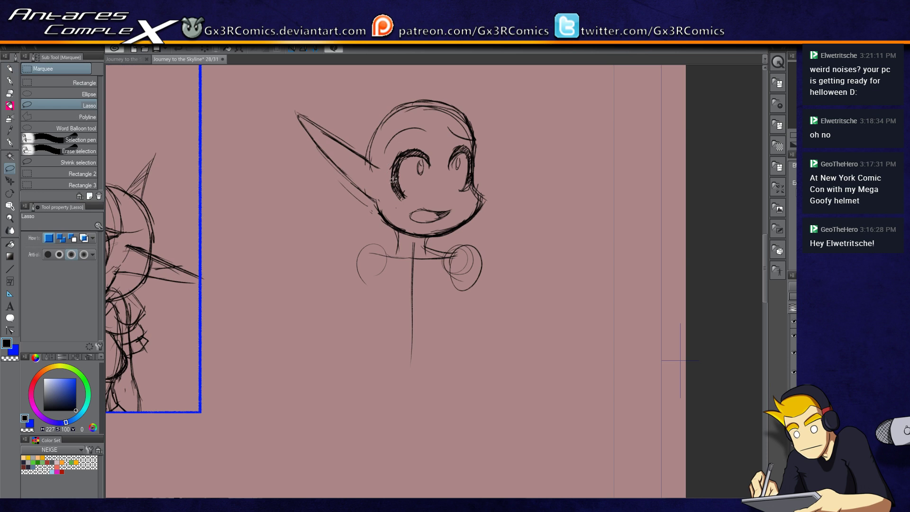
mouse_move(393, 164)
mouse_down()
mouse_move(393, 198)
mouse_move(430, 189)
mouse_move(432, 145)
mouse_move(395, 144)
mouse_up()
key(ctrl+t)
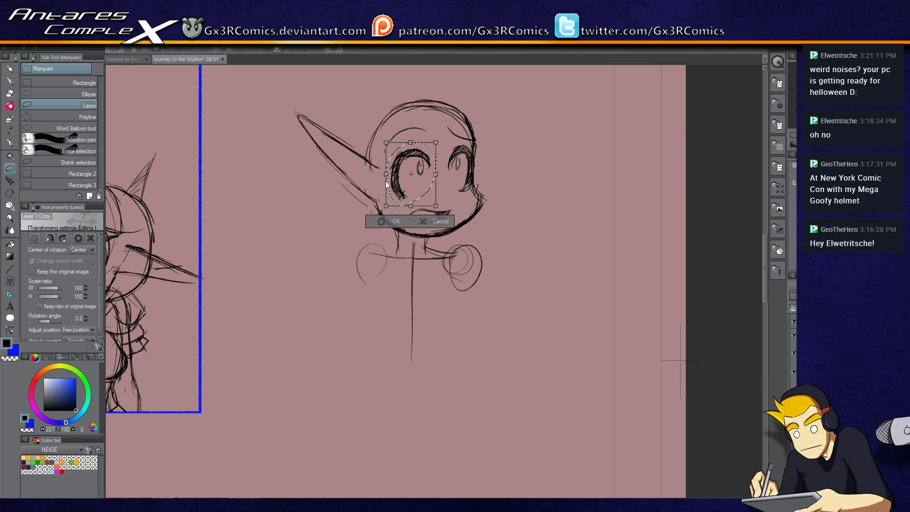
drag(386, 184, 389, 184)
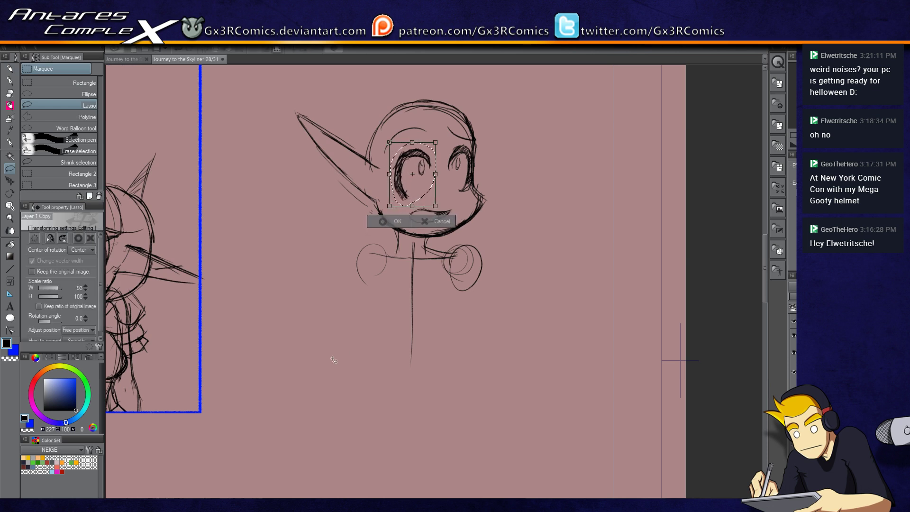
key(Return)
key(ctrl+d)
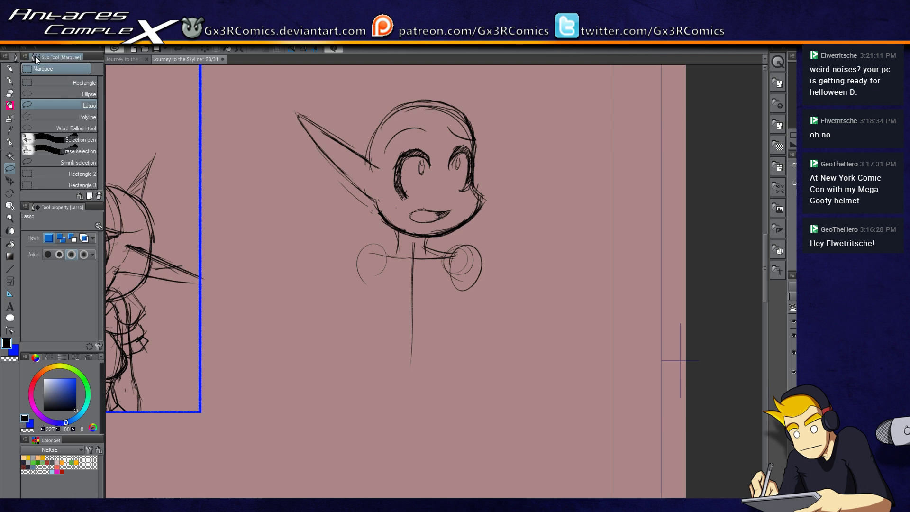
- Erase the shoulder circles, the collarbone line and most of the vertical body guide
drag(204, 323, 353, 277)
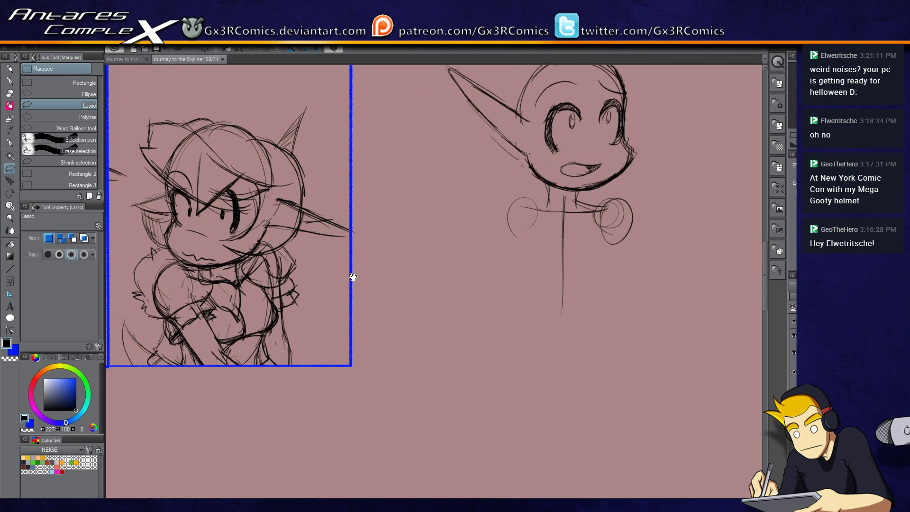
drag(353, 277, 355, 322)
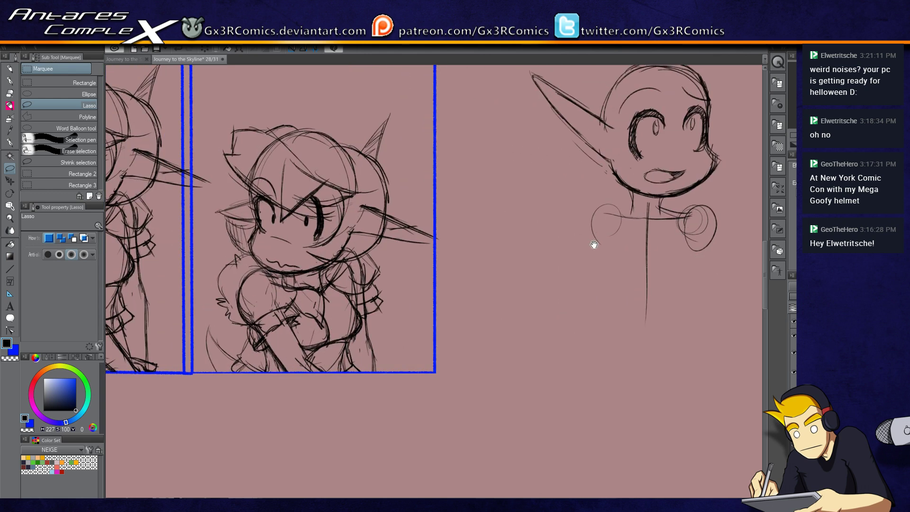
key(e)
mouse_move(519, 243)
mouse_down()
mouse_move(517, 285)
mouse_move(611, 266)
mouse_move(562, 260)
mouse_move(561, 306)
mouse_up()
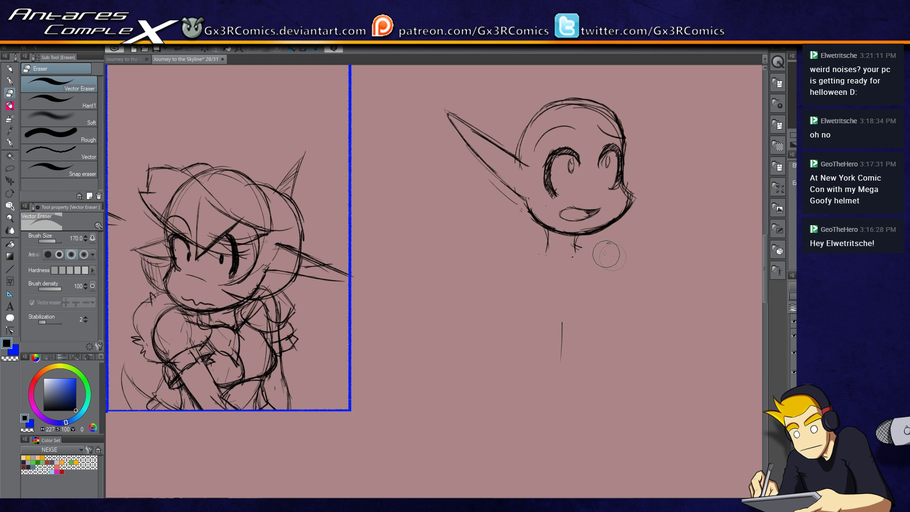
key(p)
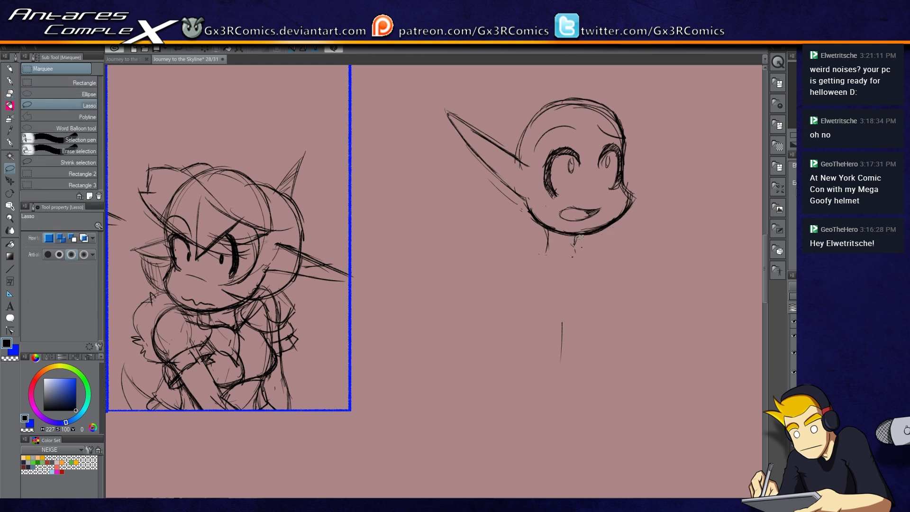
- Sketch new shoulder circles below the head with guide lines for a bent arm
key(p)
mouse_move(471, 321)
mouse_down()
mouse_move(599, 234)
mouse_move(469, 249)
mouse_move(505, 261)
mouse_move(470, 255)
mouse_move(474, 243)
mouse_move(478, 268)
mouse_up()
mouse_move(509, 296)
mouse_down()
mouse_move(396, 304)
mouse_move(400, 351)
mouse_up()
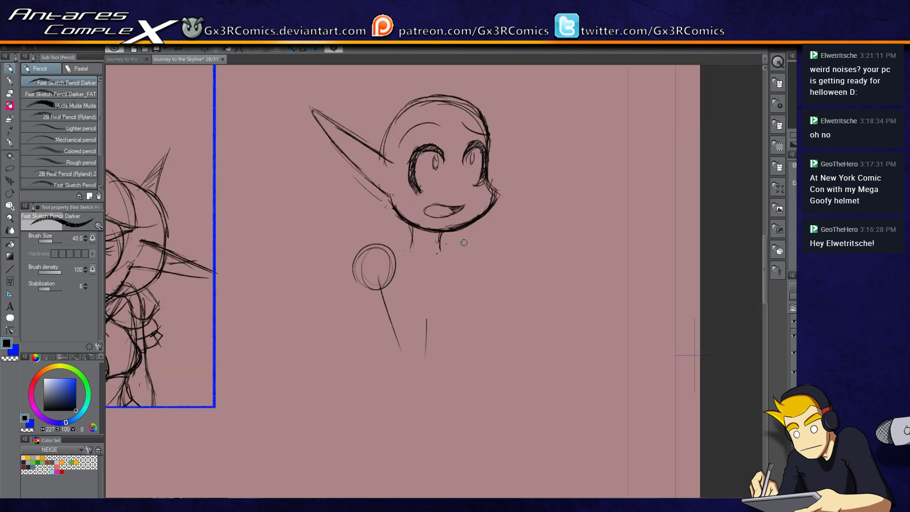
drag(469, 244, 472, 266)
mouse_move(399, 322)
mouse_down()
mouse_move(409, 358)
mouse_move(422, 329)
mouse_move(402, 335)
mouse_move(464, 253)
mouse_move(453, 282)
mouse_up()
- Erase the stray arm guides and sketch an elbow oval with a forearm raised toward the jaw
key(e)
key(p)
key(e)
mouse_move(387, 309)
mouse_down()
mouse_move(399, 355)
mouse_move(442, 289)
mouse_up()
key(p)
mouse_move(377, 274)
mouse_down()
mouse_move(419, 330)
mouse_move(412, 336)
mouse_move(397, 226)
mouse_move(399, 280)
mouse_up()
- Sketch a curled hand at the jaw with one finger touching the cheek, cleaning up overlapping lines
mouse_move(393, 219)
mouse_down()
mouse_move(398, 247)
mouse_move(392, 212)
mouse_move(385, 242)
mouse_move(406, 238)
mouse_move(401, 243)
mouse_up()
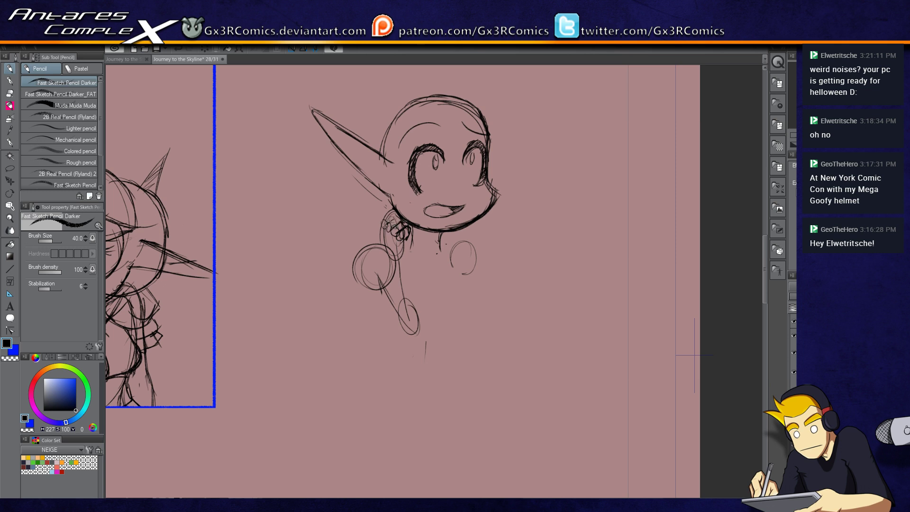
mouse_move(382, 220)
mouse_down()
mouse_move(394, 200)
mouse_move(412, 196)
mouse_up()
key(e)
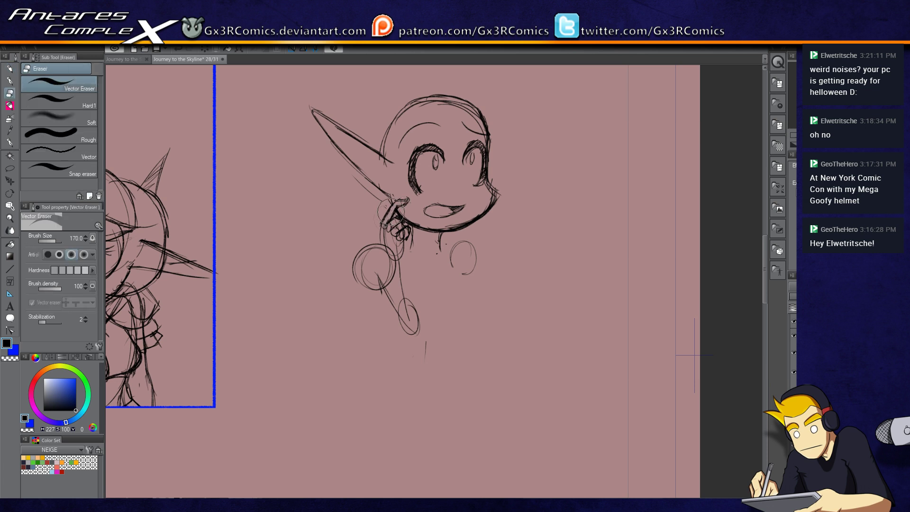
key(p)
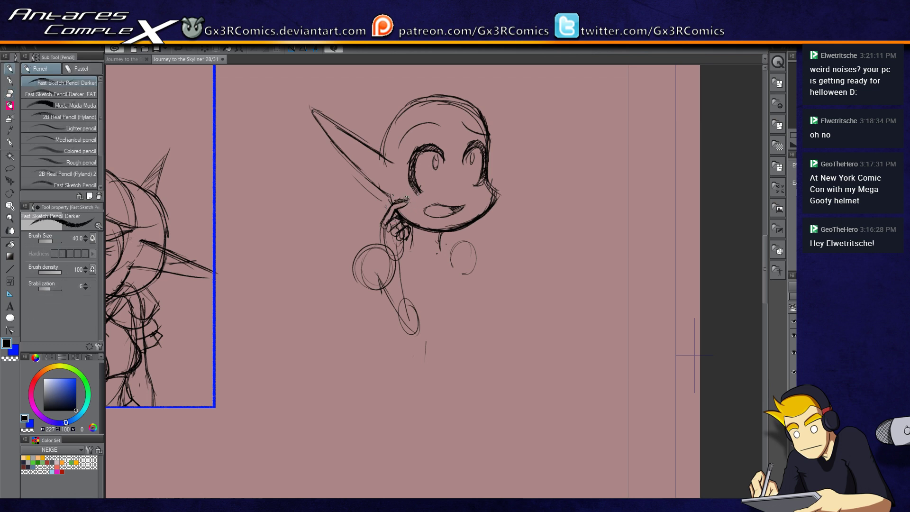
key(e)
key(p)
- Outline the raised forearm, elbow and upper arm with darker contours over the guides
mouse_move(390, 216)
mouse_down()
mouse_move(385, 259)
mouse_move(394, 263)
mouse_up()
mouse_move(368, 280)
mouse_down()
mouse_move(405, 323)
mouse_move(409, 302)
mouse_move(385, 271)
mouse_move(400, 287)
mouse_move(400, 328)
mouse_move(421, 342)
mouse_up()
mouse_move(386, 256)
mouse_down()
mouse_move(398, 322)
mouse_move(396, 292)
mouse_up()
mouse_move(403, 256)
mouse_down()
mouse_move(425, 336)
mouse_move(421, 297)
mouse_move(421, 346)
mouse_up()
mouse_move(426, 336)
mouse_down()
mouse_move(424, 308)
mouse_move(417, 344)
mouse_move(427, 340)
mouse_move(420, 346)
mouse_move(421, 301)
mouse_up()
drag(408, 274, 400, 294)
- Erase the construction lines inside the raised arm and redraw its shoulder contour
key(e)
drag(398, 249, 399, 313)
drag(405, 294, 426, 336)
key(p)
mouse_move(368, 247)
mouse_down()
mouse_move(377, 290)
mouse_move(360, 244)
mouse_move(356, 270)
mouse_move(375, 254)
mouse_move(361, 290)
mouse_up()
key(e)
key(p)
- Sketch the far shoulder and add curved torso lines beside the raised arm's elbow
mouse_move(446, 243)
mouse_down()
mouse_move(436, 261)
mouse_move(468, 253)
mouse_move(459, 244)
mouse_move(461, 280)
mouse_move(454, 244)
mouse_move(474, 260)
mouse_up()
drag(429, 317, 412, 345)
mouse_move(402, 309)
mouse_down()
mouse_move(453, 325)
mouse_move(426, 341)
mouse_move(470, 337)
mouse_up()
mouse_move(464, 256)
mouse_down()
mouse_move(458, 340)
mouse_move(467, 244)
mouse_up()
mouse_move(385, 228)
mouse_down()
mouse_move(393, 271)
mouse_move(381, 274)
mouse_up()
- Clean up the near shoulder and sketch the far arm bent upward from its elbow
key(e)
drag(372, 243, 386, 268)
key(p)
mouse_move(467, 262)
mouse_down()
mouse_move(474, 323)
mouse_move(486, 325)
mouse_up()
drag(437, 259, 489, 324)
- Sketch a second closed hand with curled fingers beneath the chin
mouse_move(432, 243)
mouse_down()
mouse_move(432, 266)
mouse_move(425, 255)
mouse_move(451, 250)
mouse_up()
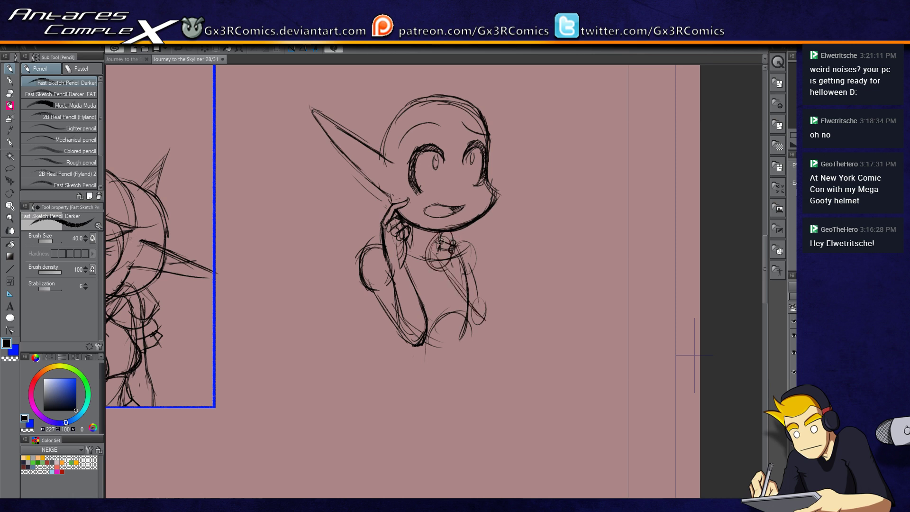
mouse_move(434, 256)
mouse_down()
mouse_move(457, 236)
mouse_move(442, 245)
mouse_move(455, 237)
mouse_move(439, 241)
mouse_move(455, 236)
mouse_move(437, 228)
mouse_move(403, 254)
mouse_move(402, 268)
mouse_move(430, 268)
mouse_up()
mouse_move(431, 236)
mouse_down()
mouse_move(428, 258)
mouse_move(428, 250)
mouse_up()
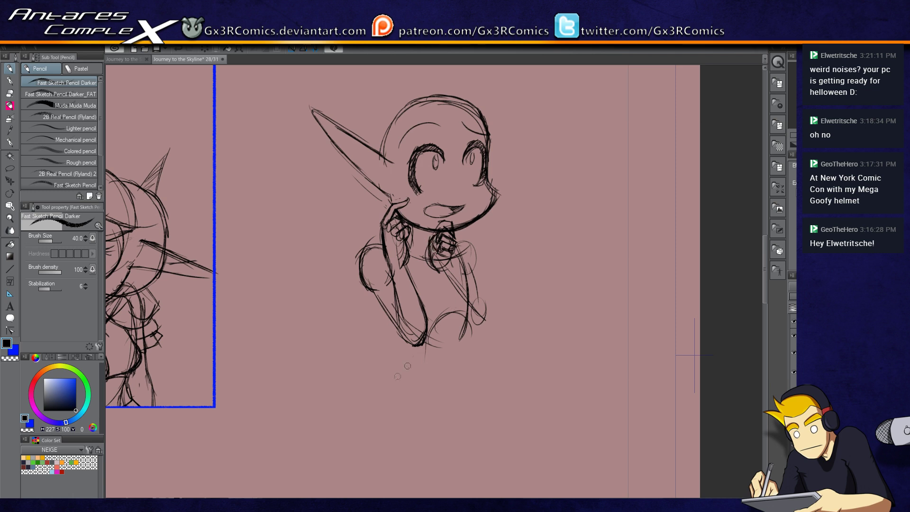
- Lasso the closed hand beneath the chin, reposition it slightly, and clear the selection
scroll(449, 241, up, 1)
mouse_move(449, 241)
mouse_down()
mouse_move(441, 268)
mouse_move(439, 184)
mouse_move(403, 270)
mouse_move(382, 285)
mouse_move(407, 279)
mouse_move(443, 178)
mouse_move(280, 252)
mouse_move(326, 256)
mouse_move(365, 280)
mouse_up()
key(m)
key(ctrl+t)
mouse_move(433, 247)
mouse_down()
mouse_move(423, 246)
mouse_move(429, 262)
mouse_up()
key(Return)
key(ctrl+d)
- Open page 27 and erase the stray hair and collar lines overlapping the grey pole beside the yellow character's head
click(132, 63)
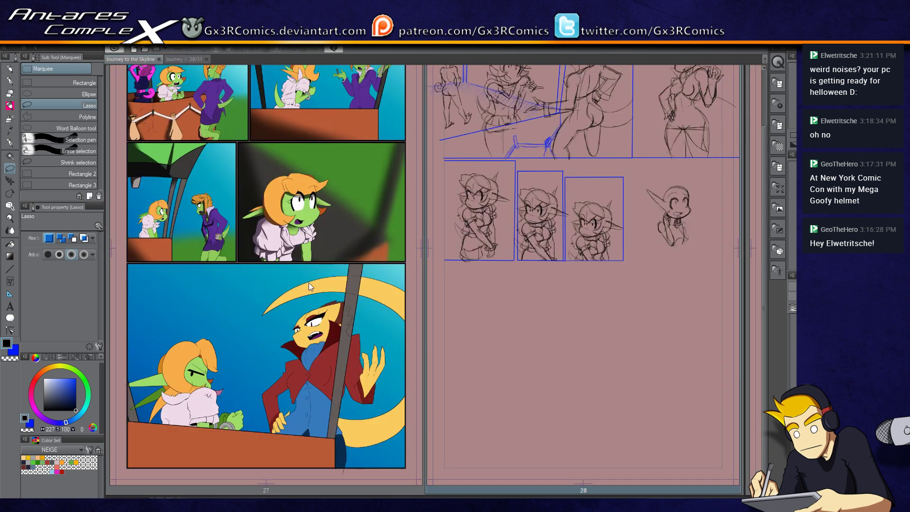
click(307, 304)
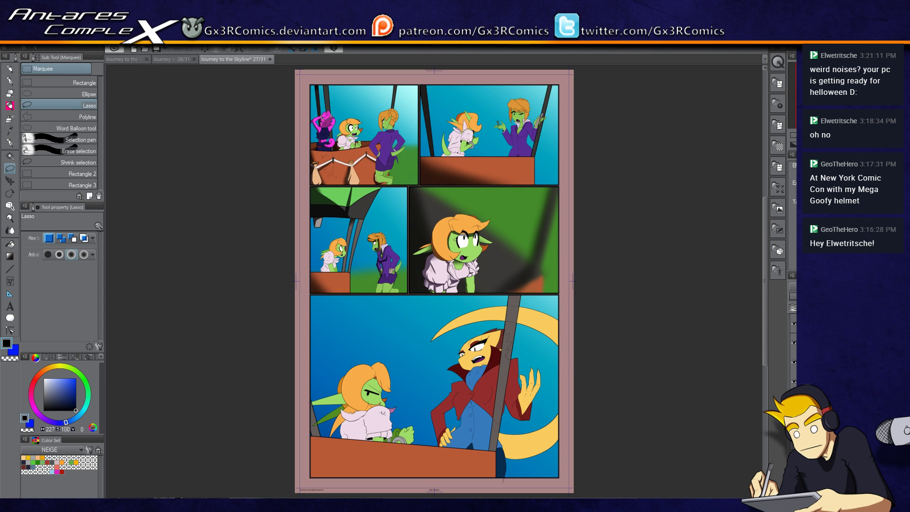
scroll(503, 381, up, 5)
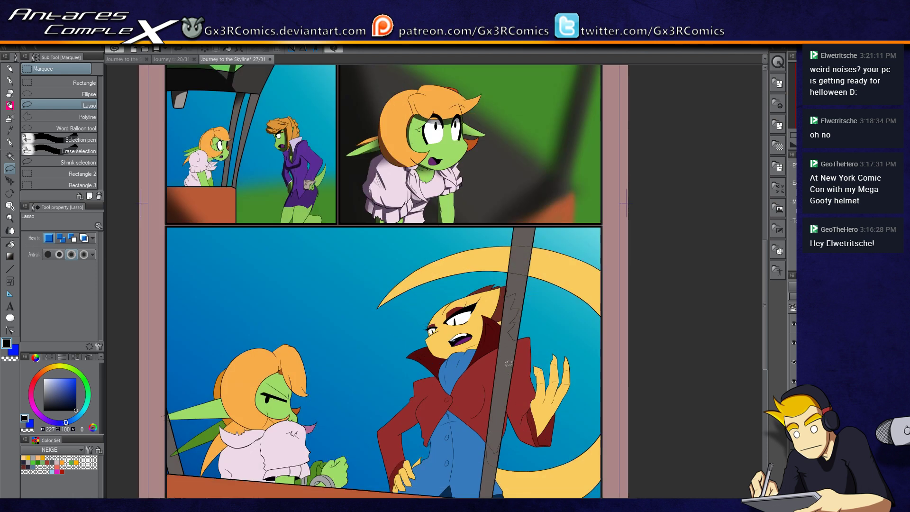
key(e)
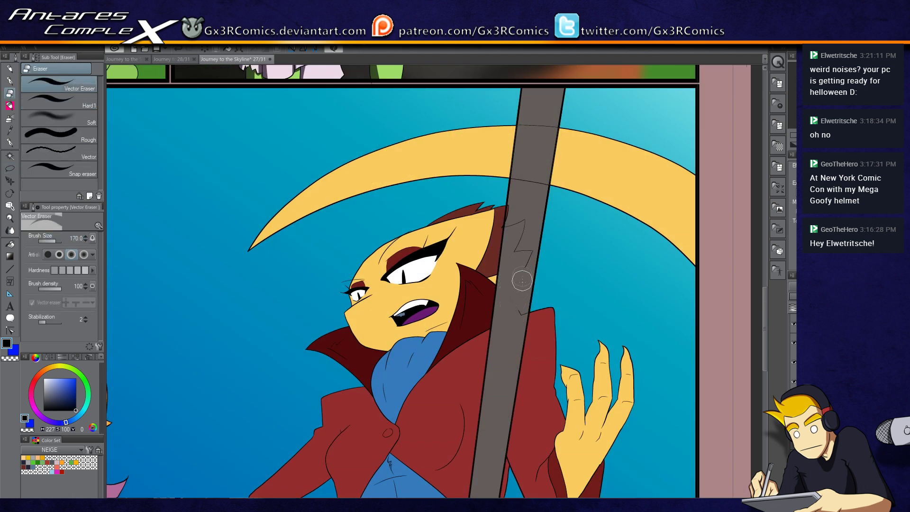
scroll(528, 309, up, 2)
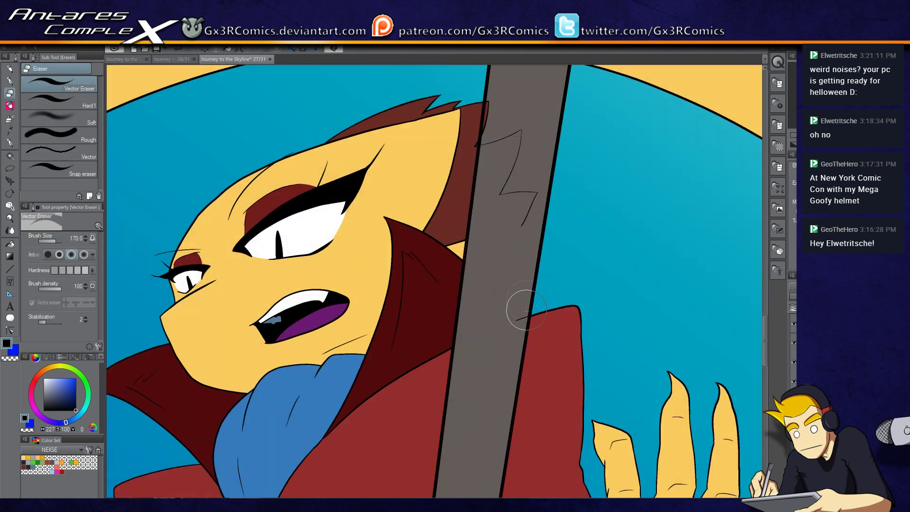
mouse_move(524, 296)
mouse_down()
mouse_move(529, 196)
mouse_move(528, 210)
mouse_move(504, 198)
mouse_move(502, 138)
mouse_move(486, 144)
mouse_up()
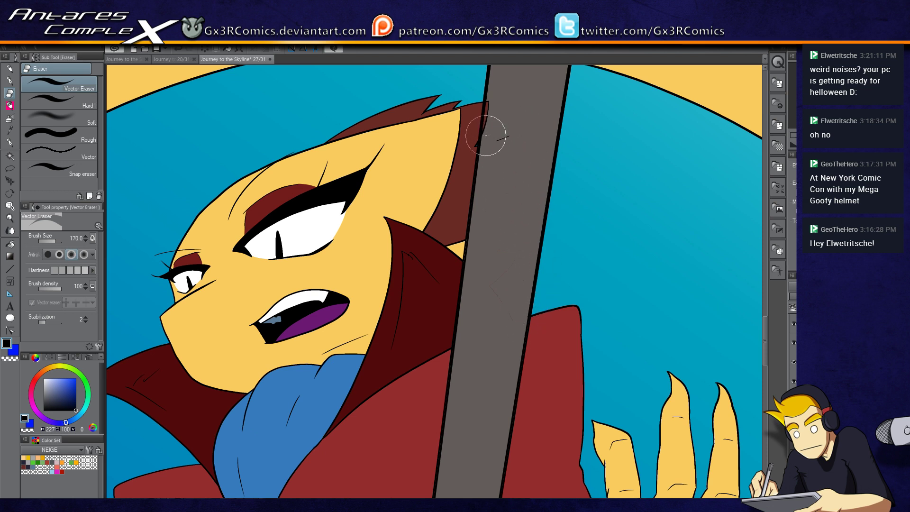
drag(490, 101, 493, 147)
mouse_move(556, 181)
mouse_down()
mouse_move(497, 127)
mouse_move(488, 102)
mouse_move(485, 148)
mouse_up()
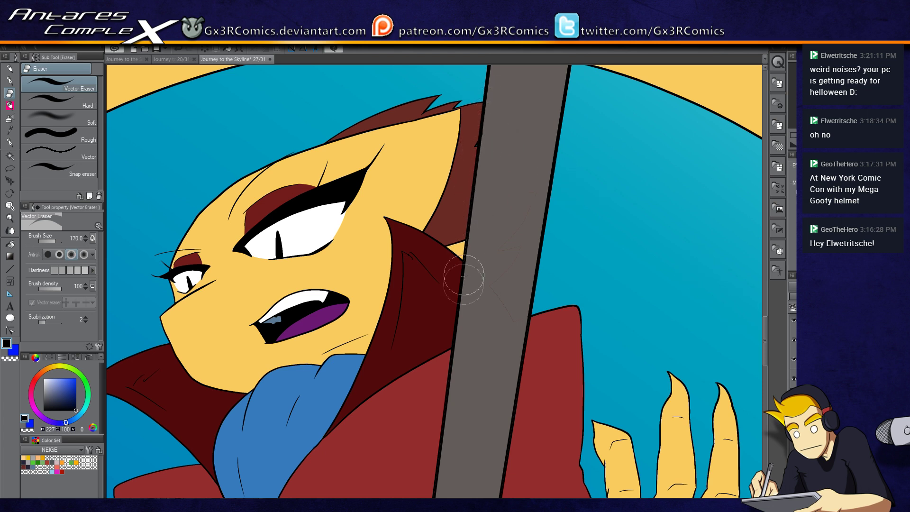
- Erase the stray collar and jacket lines overlapping the grey pole, from the yellow character's head down to the orange box
mouse_move(480, 233)
mouse_down()
mouse_move(486, 275)
mouse_move(498, 251)
mouse_move(497, 339)
mouse_move(507, 340)
mouse_move(474, 222)
mouse_move(466, 264)
mouse_up()
scroll(468, 279, down, 5)
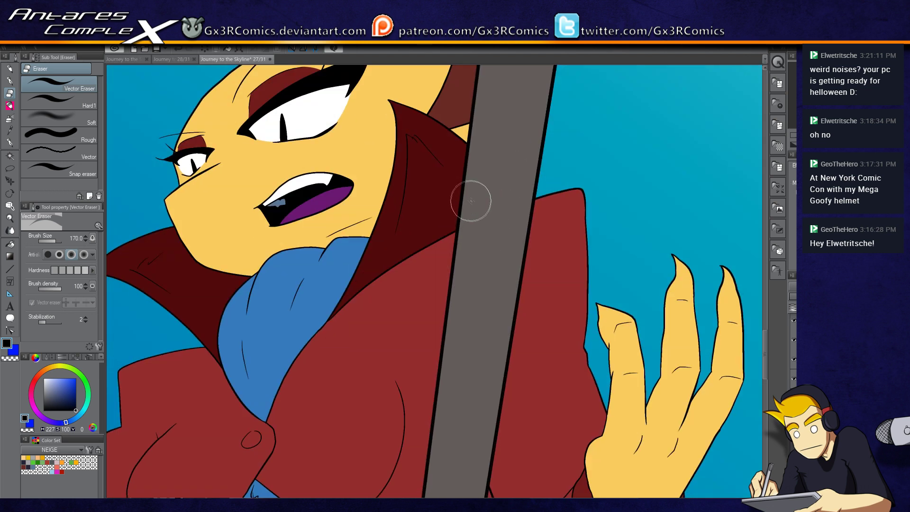
scroll(483, 199, down, 6)
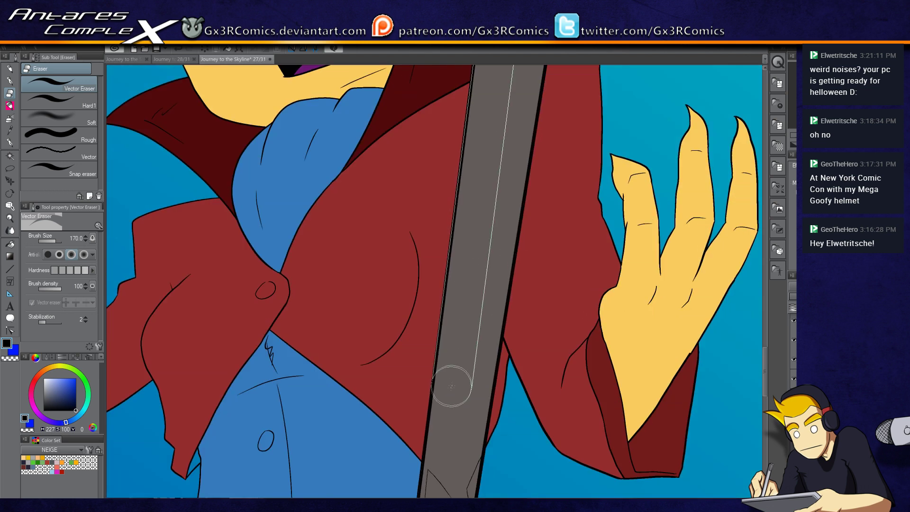
scroll(445, 458, down, 7)
scroll(433, 450, down, 7)
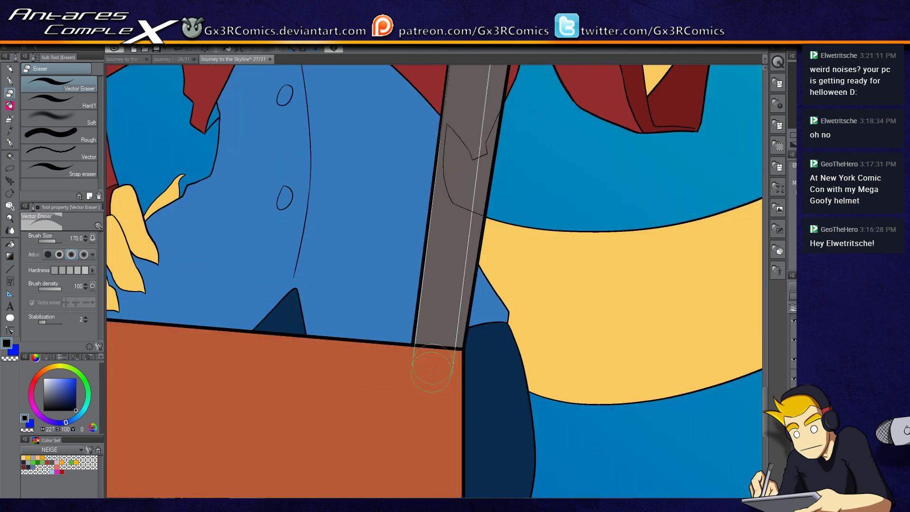
click(423, 377)
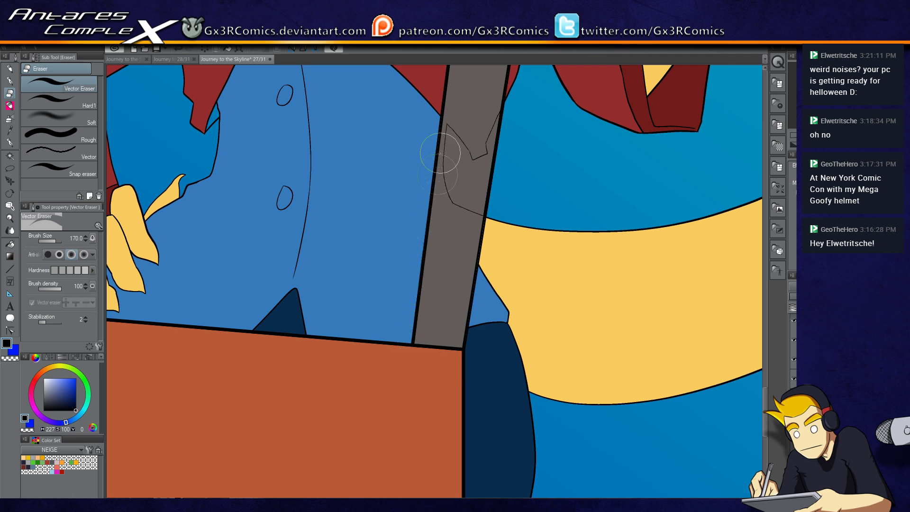
- Erase the leftover jagged jacket hem and waist outlines inside the pole's lower section above the orange box
drag(450, 93, 441, 183)
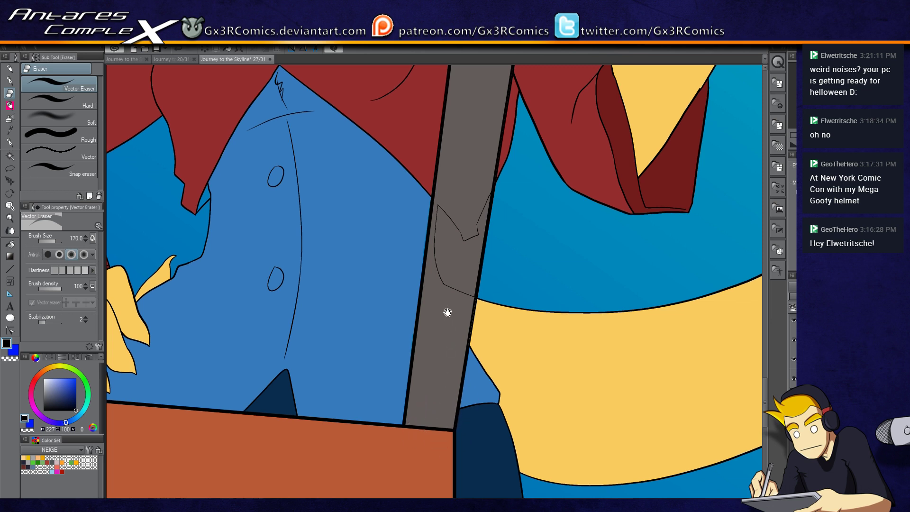
drag(447, 309, 455, 373)
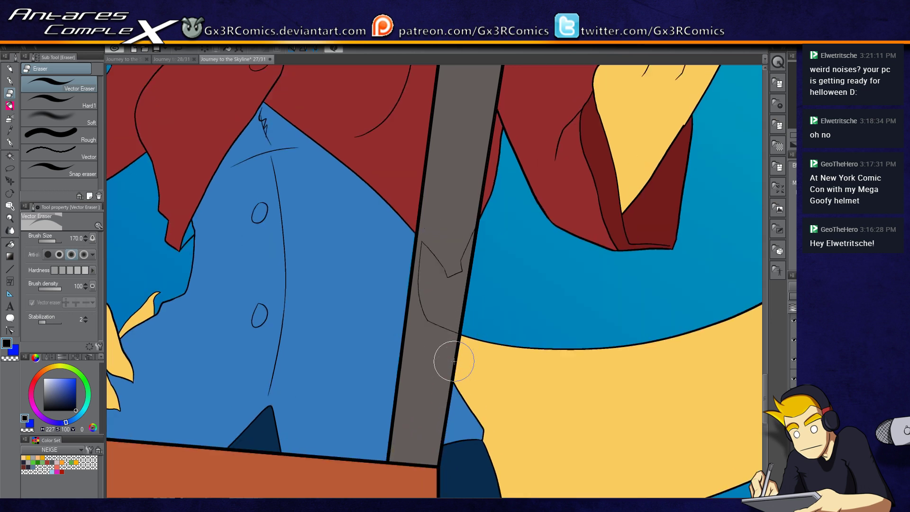
drag(452, 361, 443, 389)
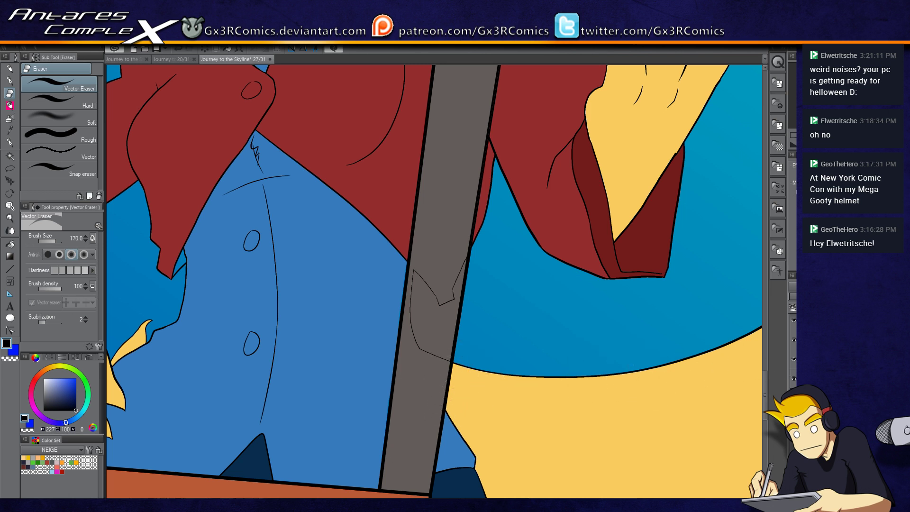
mouse_move(436, 275)
mouse_down()
mouse_move(416, 254)
mouse_move(413, 325)
mouse_move(425, 288)
mouse_move(433, 372)
mouse_move(436, 349)
mouse_move(441, 355)
mouse_move(423, 298)
mouse_move(456, 267)
mouse_move(444, 309)
mouse_up()
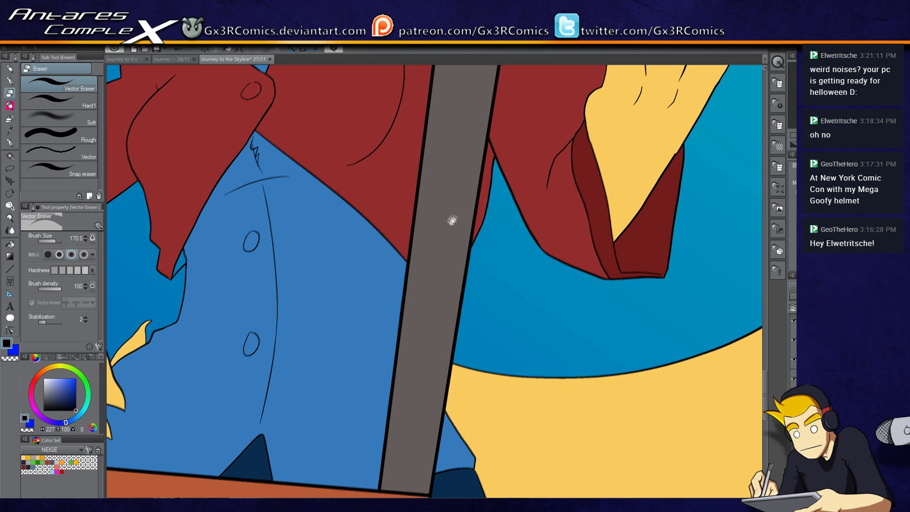
- Clean up the remaining stray lines along the pole's upper section beside the jacket, hair and head
scroll(443, 330, up, 3)
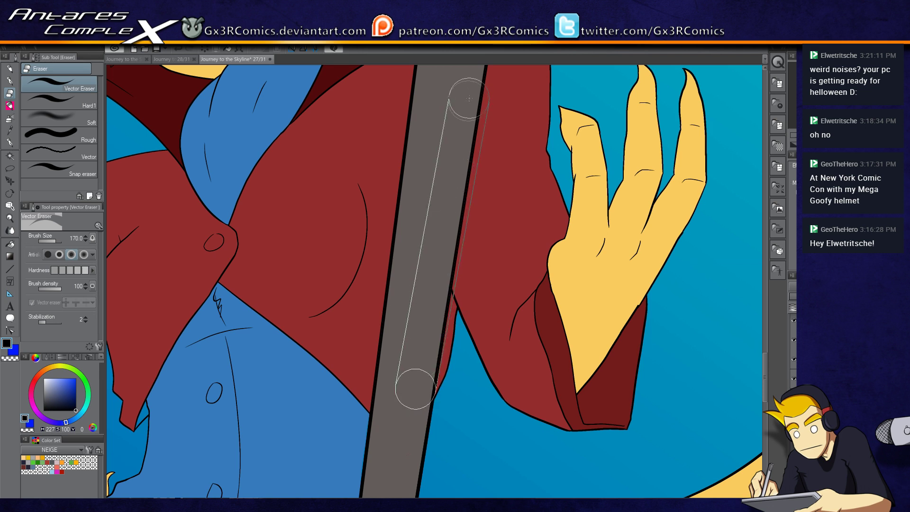
scroll(468, 79, up, 3)
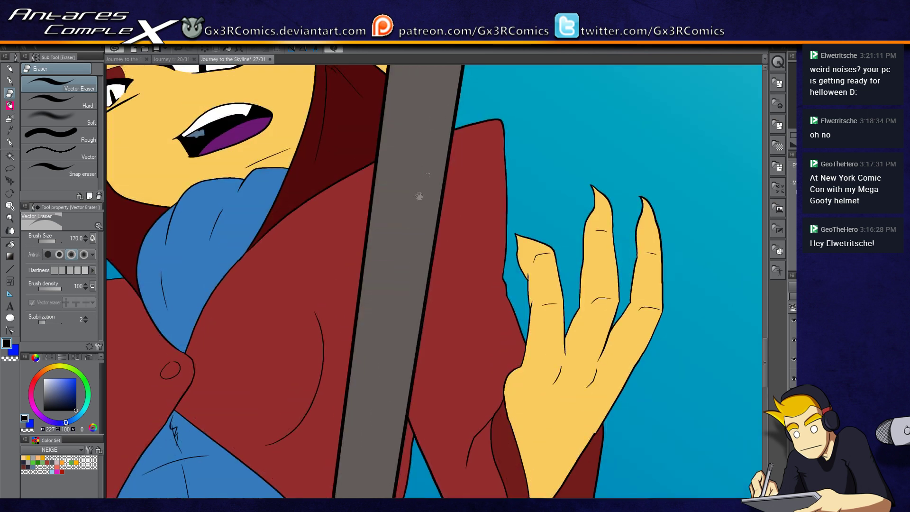
shift+click(439, 90)
scroll(430, 258, down, 4)
drag(430, 257, 381, 397)
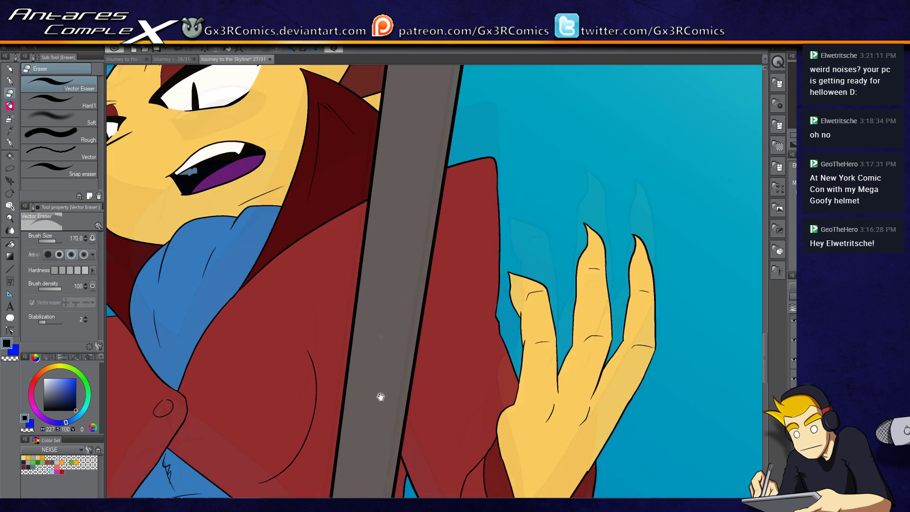
scroll(380, 397, up, 5)
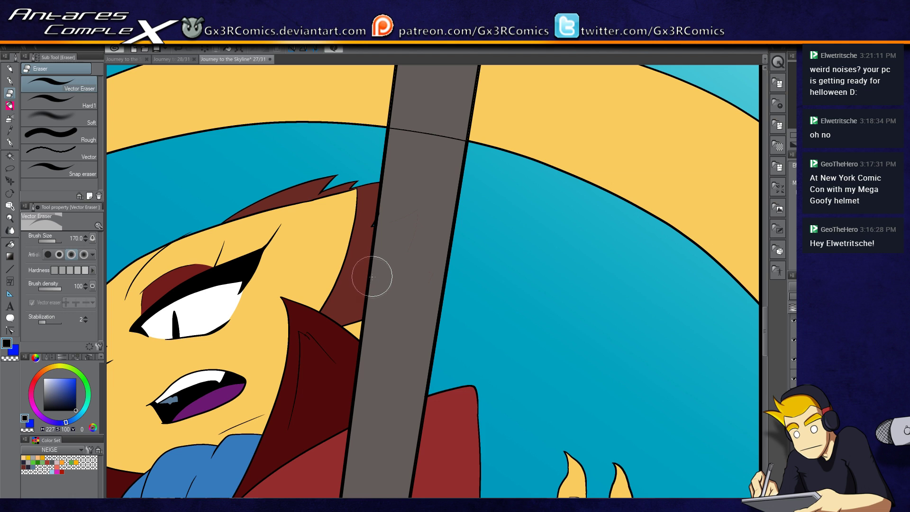
drag(398, 187, 410, 211)
scroll(386, 226, down, 3)
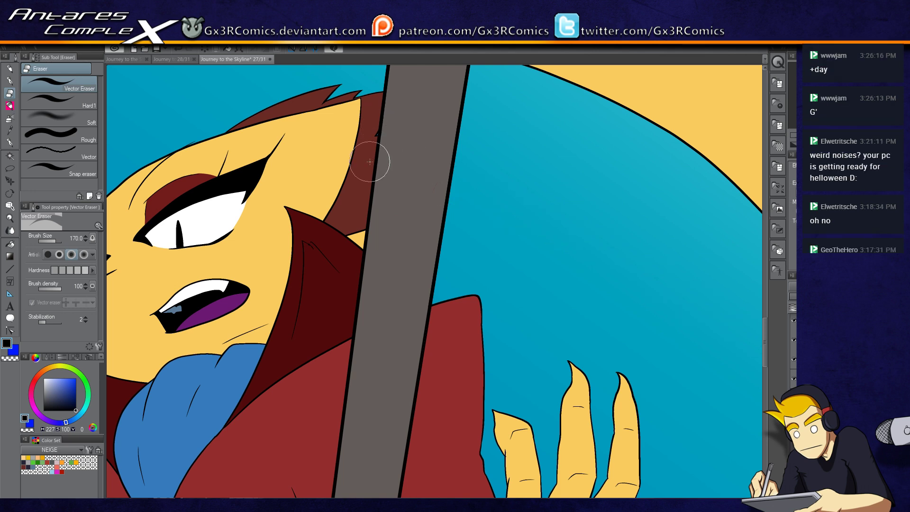
scroll(370, 161, down, 5)
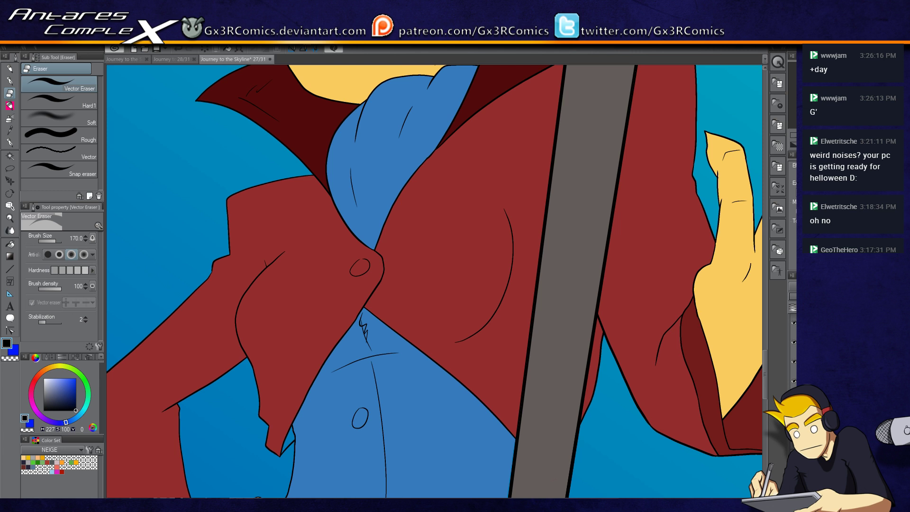
- Lasso the curved chest crease on the red jacket, stretch it slightly toward the pole, save the page, and clear the selection
key(m)
drag(523, 298, 508, 192)
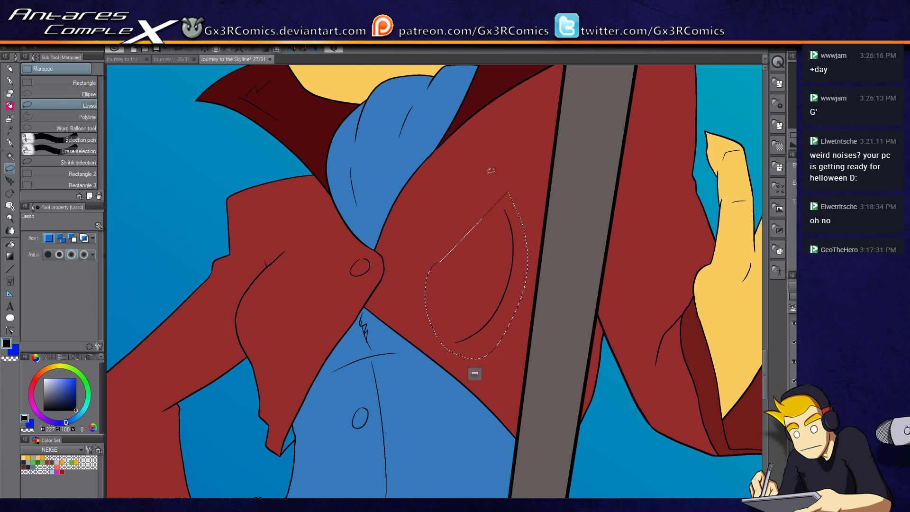
key(ctrl+t)
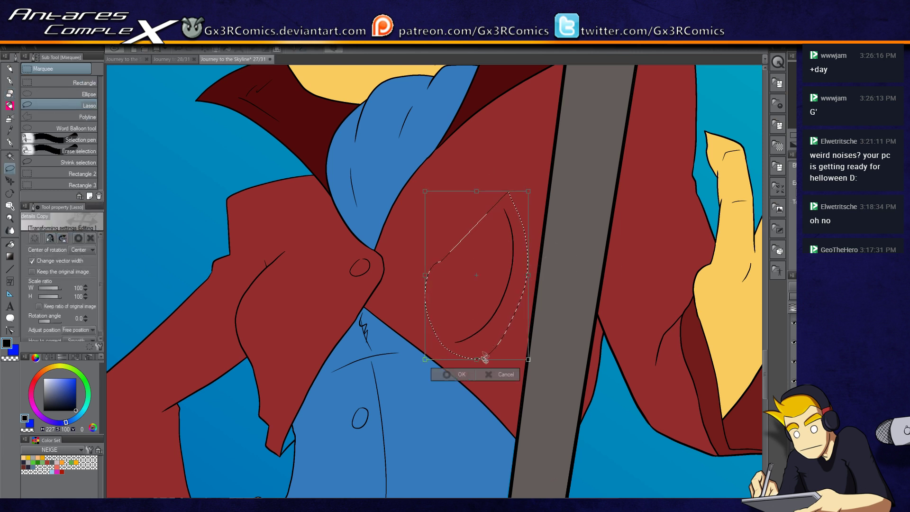
drag(531, 276, 537, 276)
key(Return)
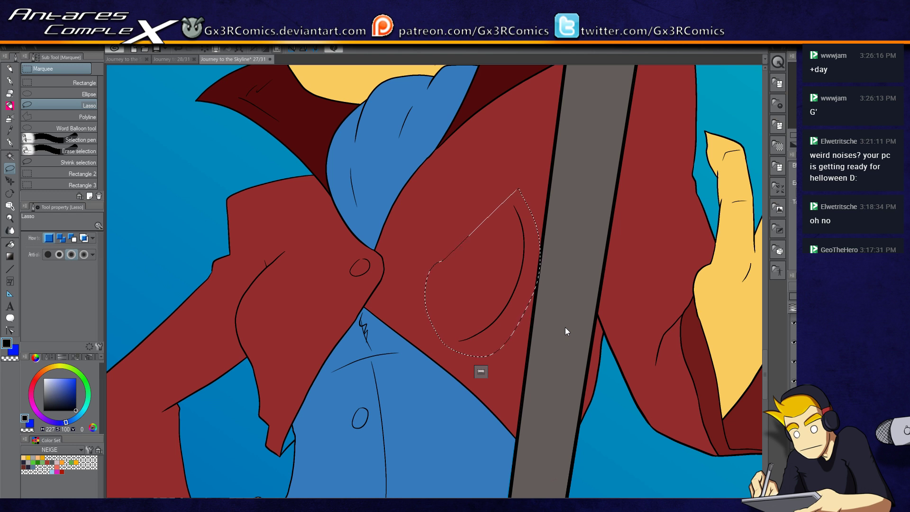
key(ctrl+s)
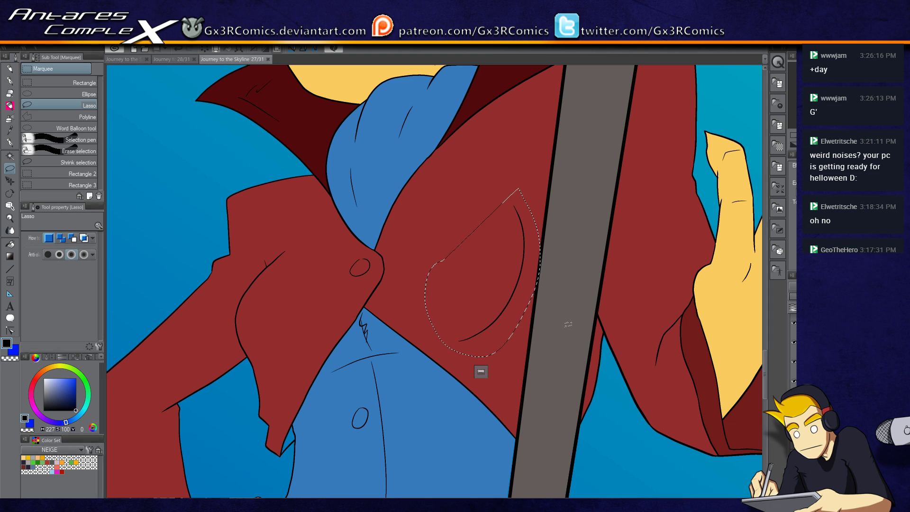
key(ctrl+d)
- Go to the page's upper panels and set up the G-pen with a dark blue shadow colour and white
scroll(488, 290, down, 2)
scroll(489, 288, down, 3)
drag(368, 236, 362, 416)
drag(343, 299, 345, 397)
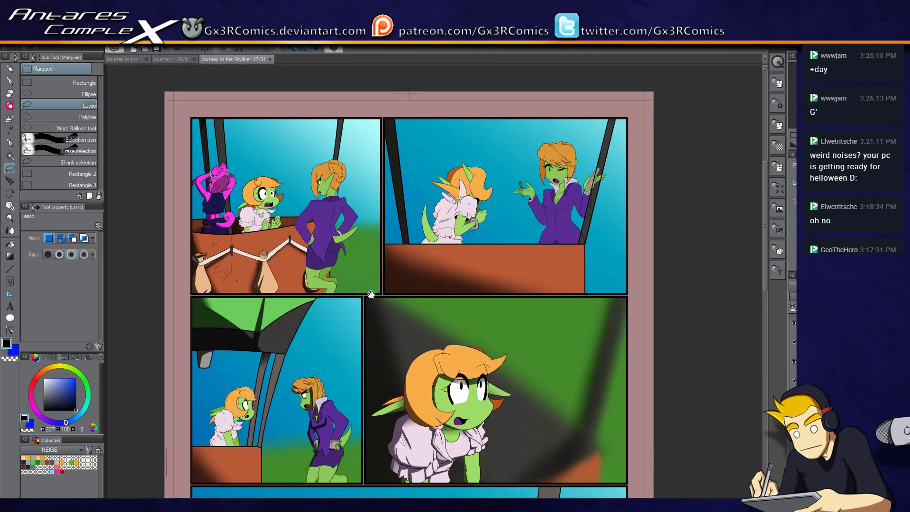
click(9, 80)
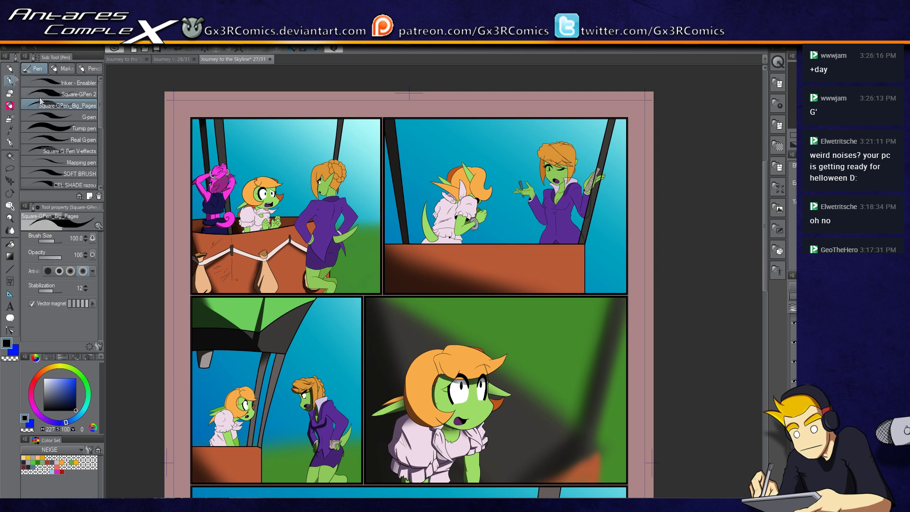
click(81, 117)
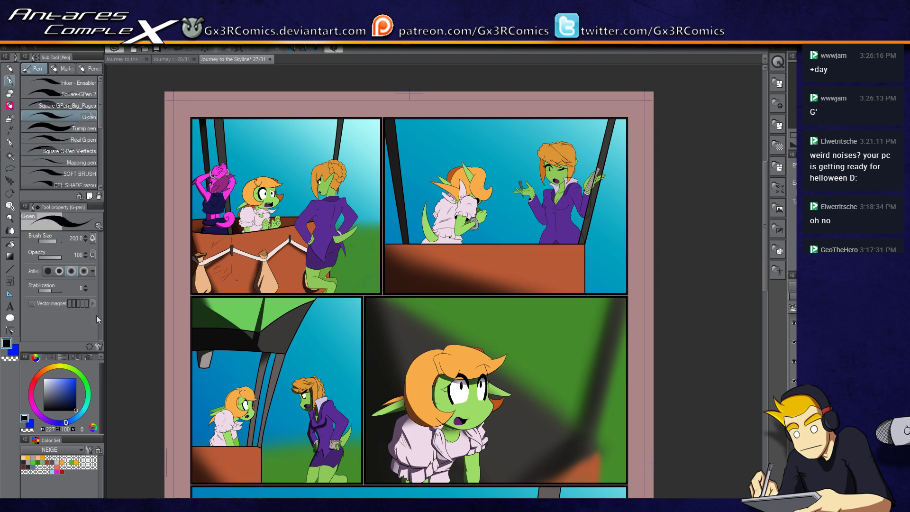
click(29, 466)
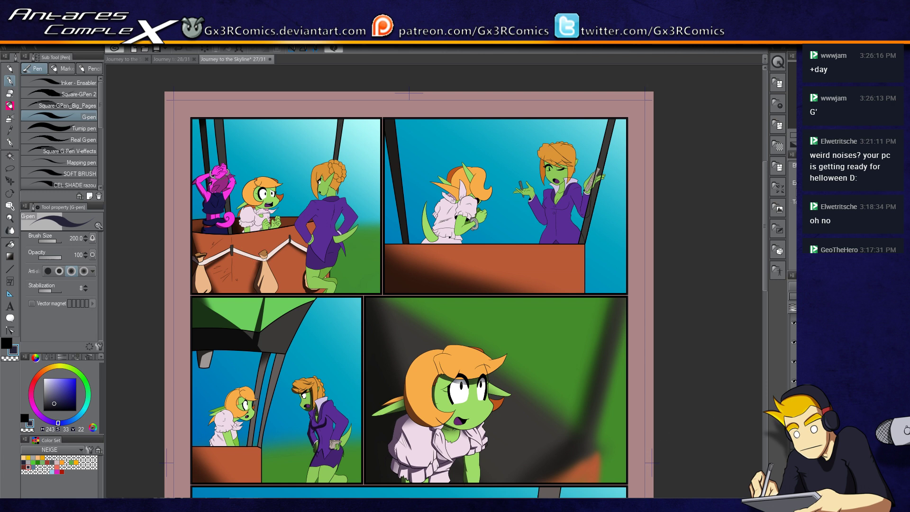
alt+click(234, 248)
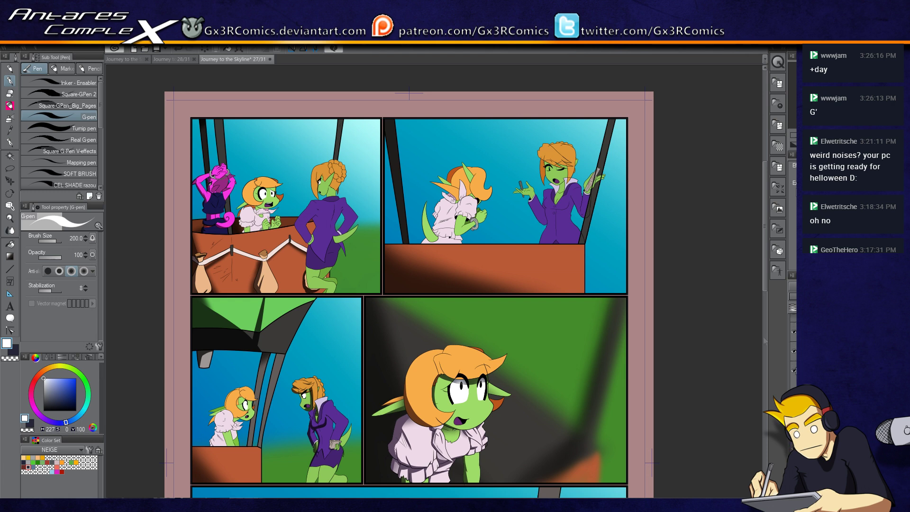
- Select the purple-suited woman's face in the second panel, paint the white of her open eye, and clear the selection
key(w)
scroll(557, 163, up, 8)
click(541, 160)
key(p)
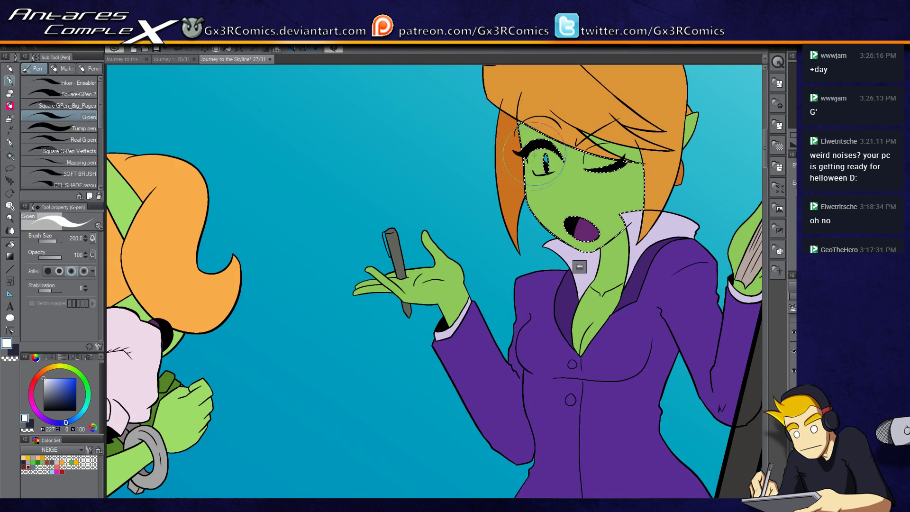
mouse_move(535, 150)
mouse_down()
mouse_move(532, 169)
mouse_move(558, 158)
mouse_move(550, 171)
mouse_up()
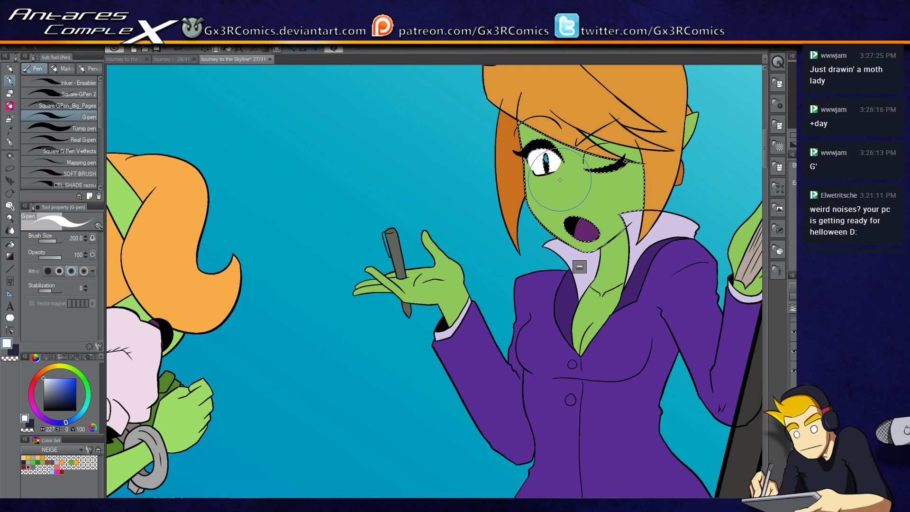
key(ctrl+d)
- Switch to the dark shadow colour, select the kneeling girl's large curled hair lock, and shade its inner and lower edge
key(x)
key(g)
drag(360, 278, 569, 210)
drag(187, 253, 260, 240)
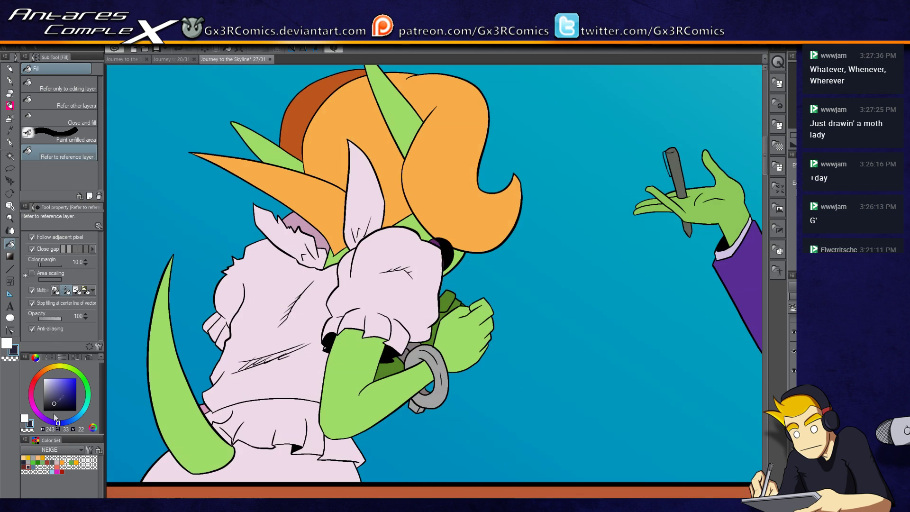
click(10, 80)
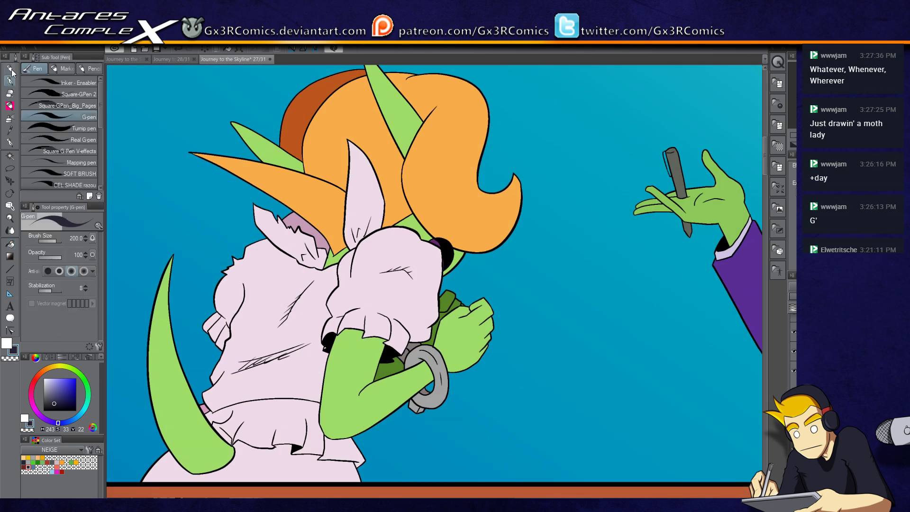
key(w)
click(437, 161)
key(p)
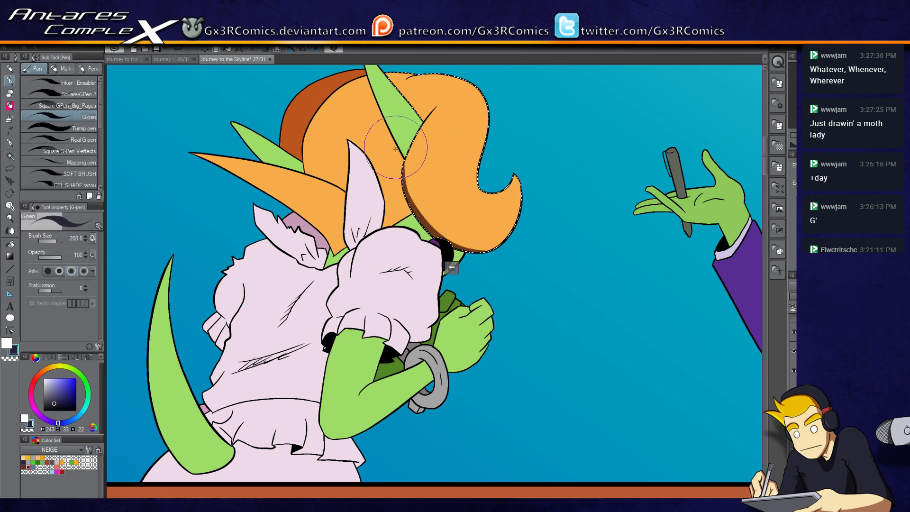
drag(509, 223, 472, 249)
mouse_move(435, 108)
mouse_down()
mouse_move(499, 245)
mouse_move(419, 137)
mouse_move(474, 244)
mouse_up()
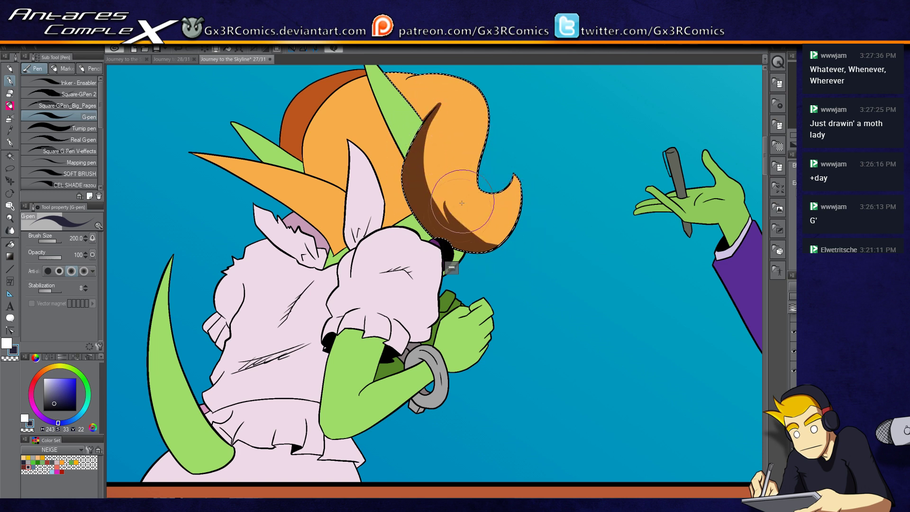
- Trim the hair lock's shadow to a smooth curve with transparent colour and clear the selection
key(c)
key(c)
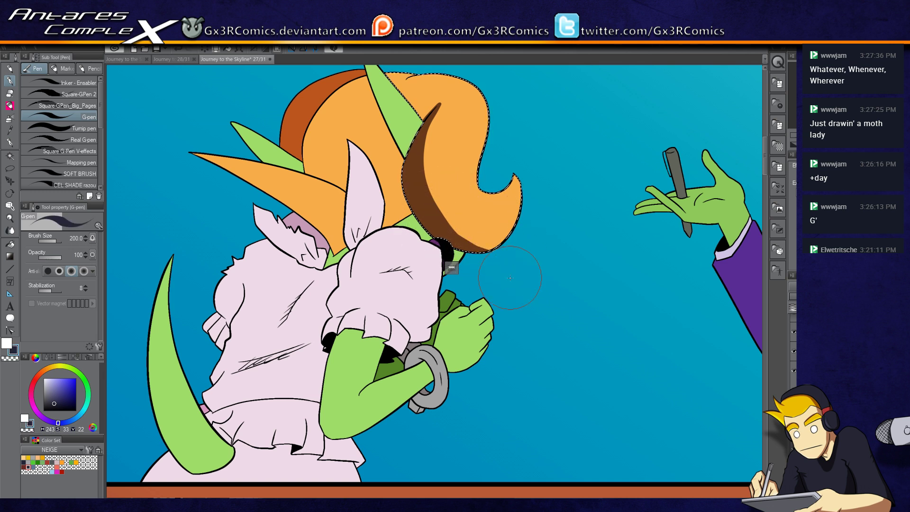
key(ctrl+d)
- Select the girl's long pointed hair strand, shade its lower edge down to the collar, refine the shadow, and clear the selection
key(w)
click(331, 223)
key(p)
drag(342, 239, 199, 139)
key(ctrl+z)
key(ctrl+z)
mouse_move(228, 181)
mouse_down()
mouse_move(299, 214)
mouse_move(244, 187)
mouse_move(239, 175)
mouse_move(346, 272)
mouse_move(265, 189)
mouse_move(354, 293)
mouse_move(305, 230)
mouse_move(309, 244)
mouse_move(272, 176)
mouse_move(221, 168)
mouse_move(380, 280)
mouse_move(331, 223)
mouse_move(200, 128)
mouse_move(226, 159)
mouse_move(176, 152)
mouse_move(241, 169)
mouse_move(169, 150)
mouse_move(278, 178)
mouse_move(256, 175)
mouse_up()
key(c)
key(c)
key(ctrl+d)
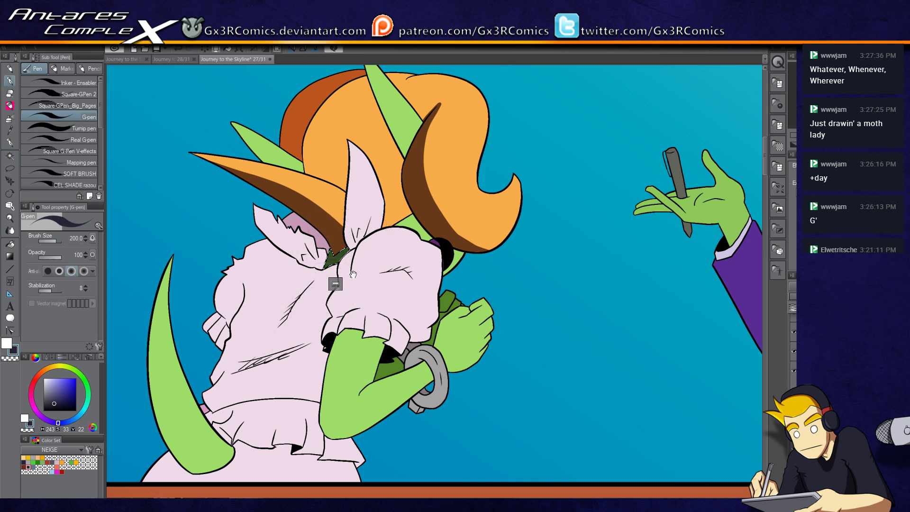
- Shade the girl's neck beneath her hair, then the orange hair between the raised collar and the curled lock
drag(351, 228, 307, 263)
key(w)
click(370, 259)
key(p)
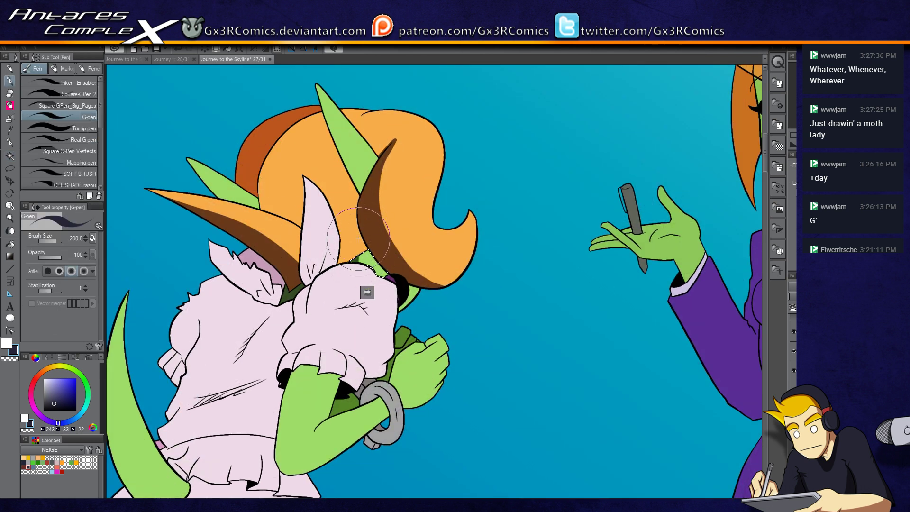
key(w)
click(337, 227)
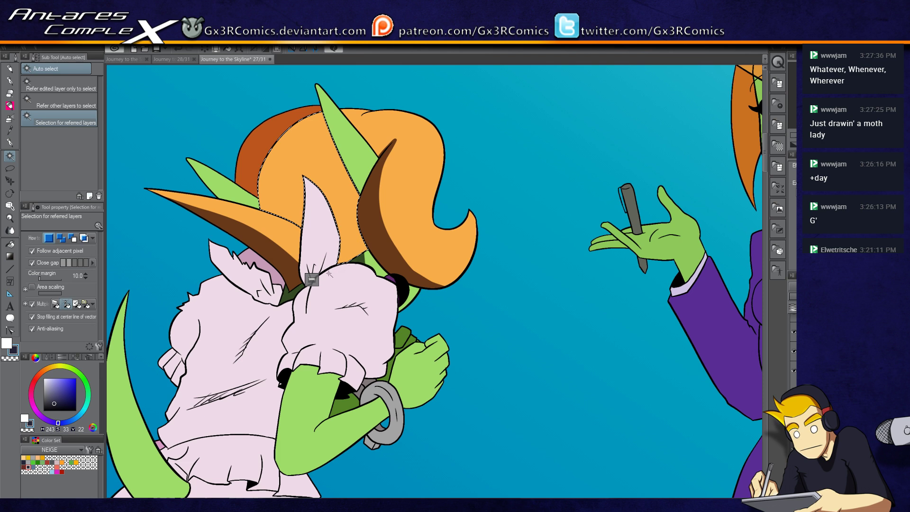
key(p)
mouse_move(363, 186)
mouse_down()
mouse_move(357, 241)
mouse_move(392, 249)
mouse_move(357, 182)
mouse_move(407, 266)
mouse_move(367, 169)
mouse_move(392, 271)
mouse_move(367, 180)
mouse_move(407, 268)
mouse_move(373, 189)
mouse_move(356, 176)
mouse_move(385, 290)
mouse_up()
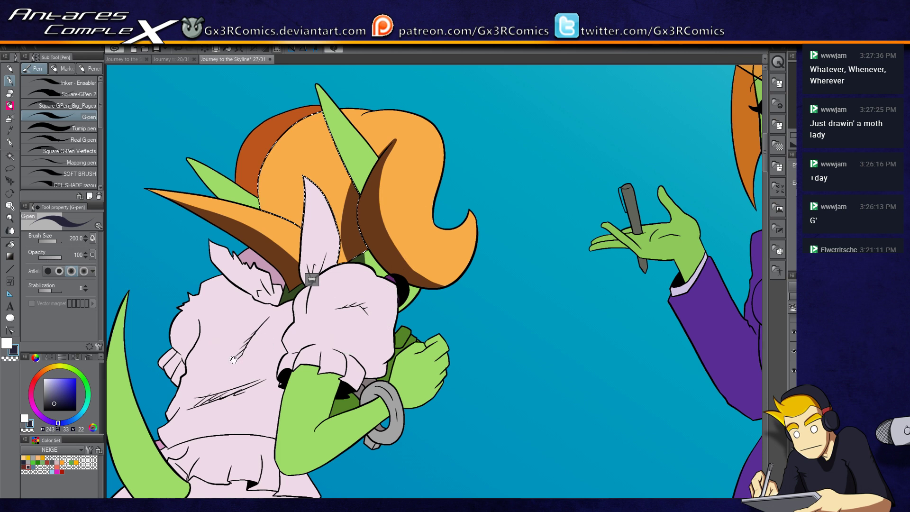
- Select the back of the kneeling girl's blouse and shade its diagonal creases and a band along the waist
drag(351, 323, 424, 246)
key(w)
click(337, 246)
key(p)
mouse_move(337, 246)
mouse_down()
mouse_move(305, 348)
mouse_move(345, 261)
mouse_move(297, 341)
mouse_move(325, 341)
mouse_move(374, 232)
mouse_move(338, 258)
mouse_move(370, 223)
mouse_move(329, 261)
mouse_move(324, 267)
mouse_move(408, 207)
mouse_move(310, 303)
mouse_up()
drag(228, 381, 401, 371)
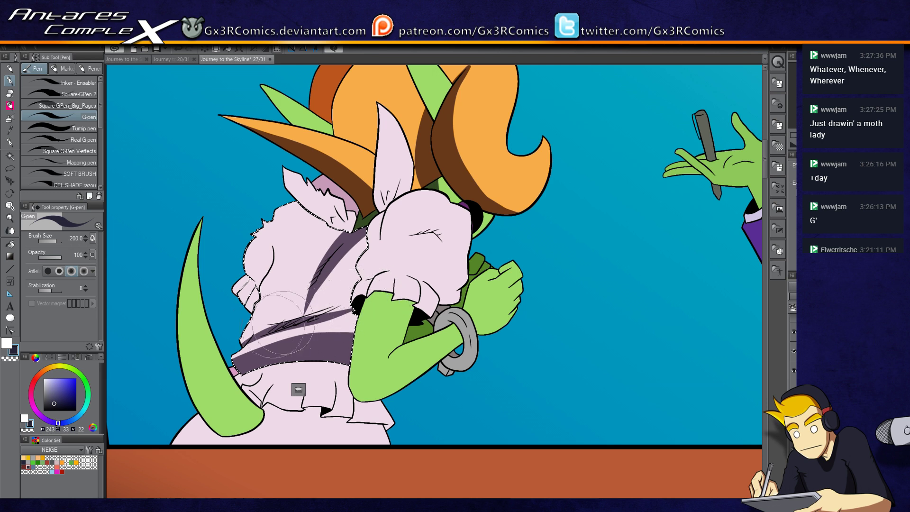
drag(251, 334, 354, 298)
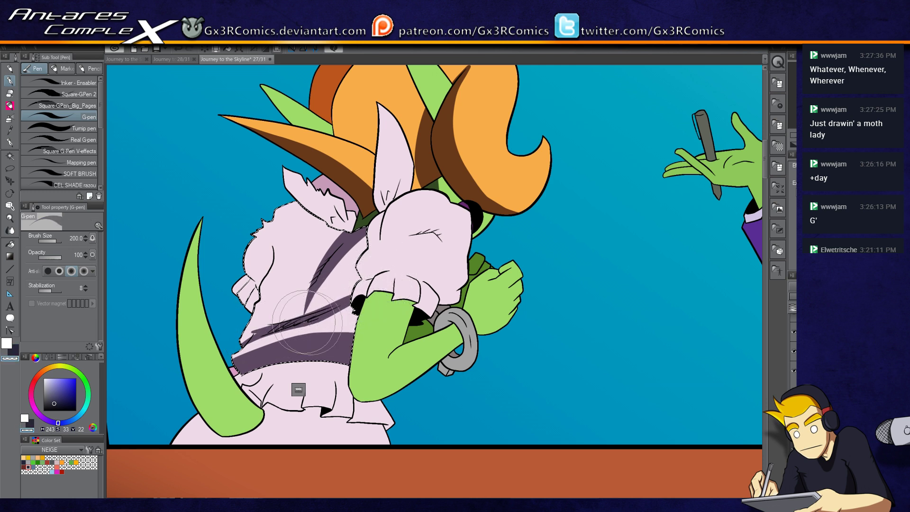
key(x)
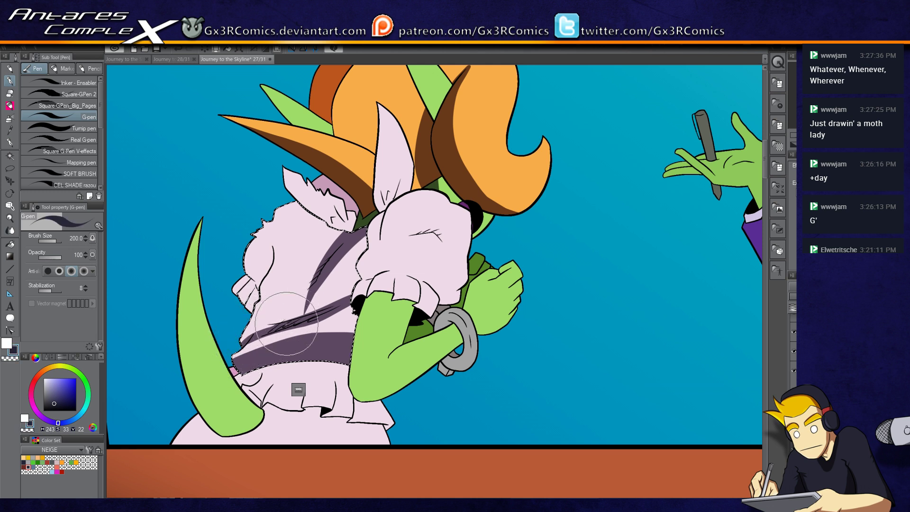
key(x)
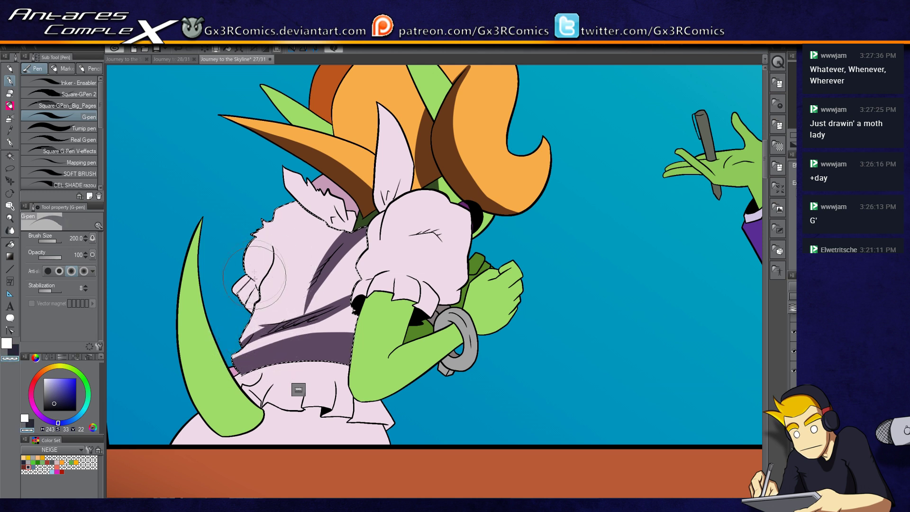
- Shade the crease and small ruffle of the blouse's far sleeve, trimming the shadow edges with transparent colour
key(w)
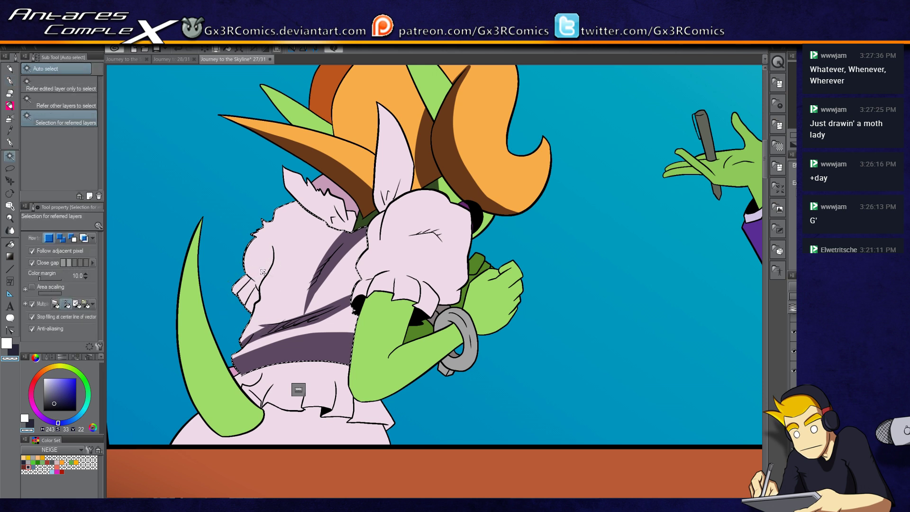
key(p)
key(x)
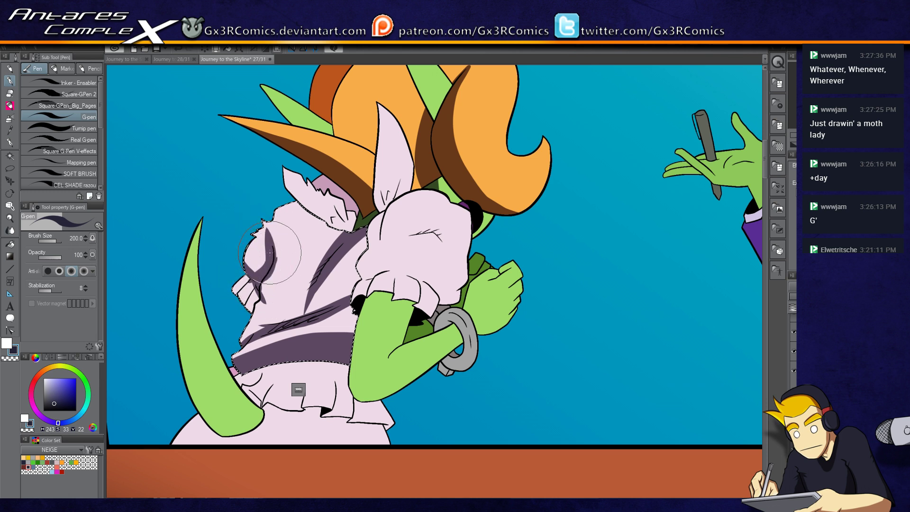
key(c)
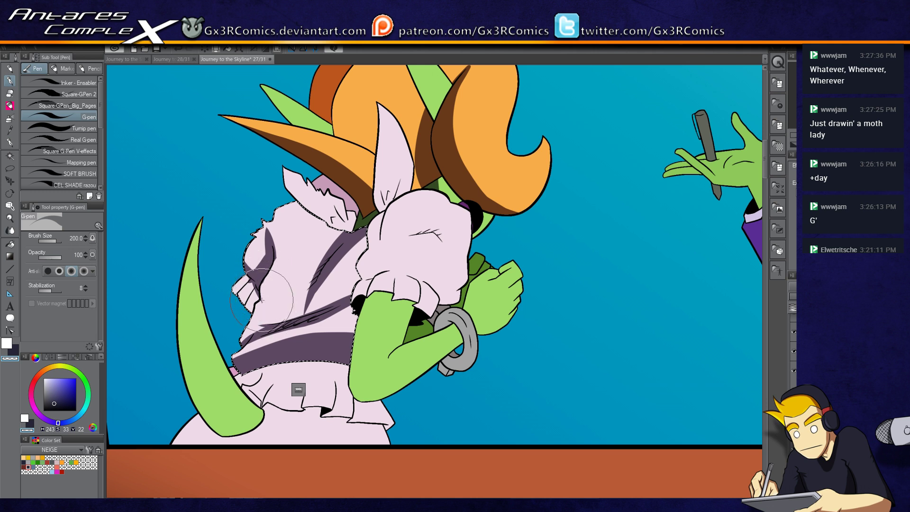
key(c)
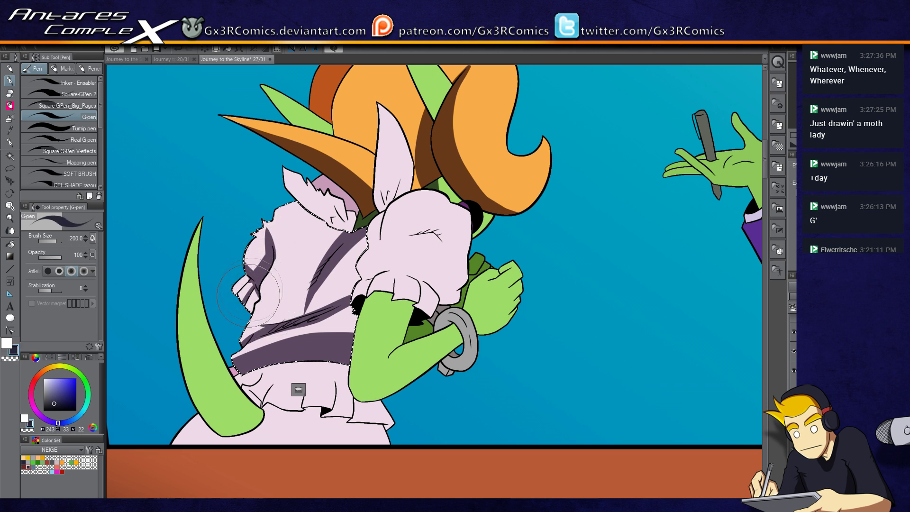
key(c)
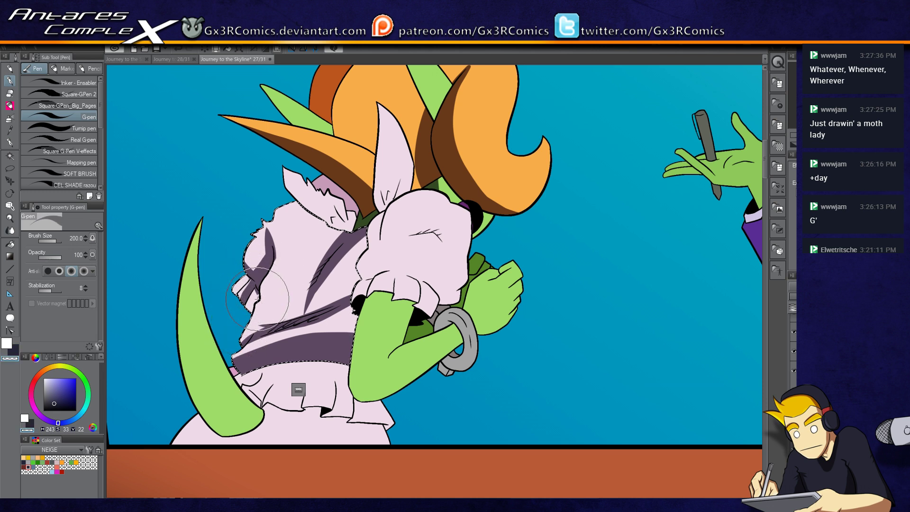
key(c)
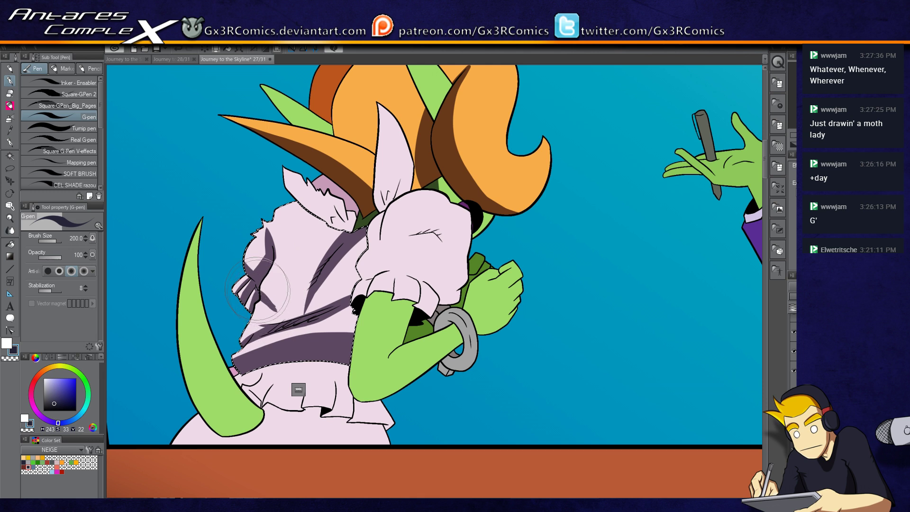
key(c)
drag(278, 305, 285, 313)
- Fill the area between the creases on the blouse's back with one broad shadow from collar to waist
key(c)
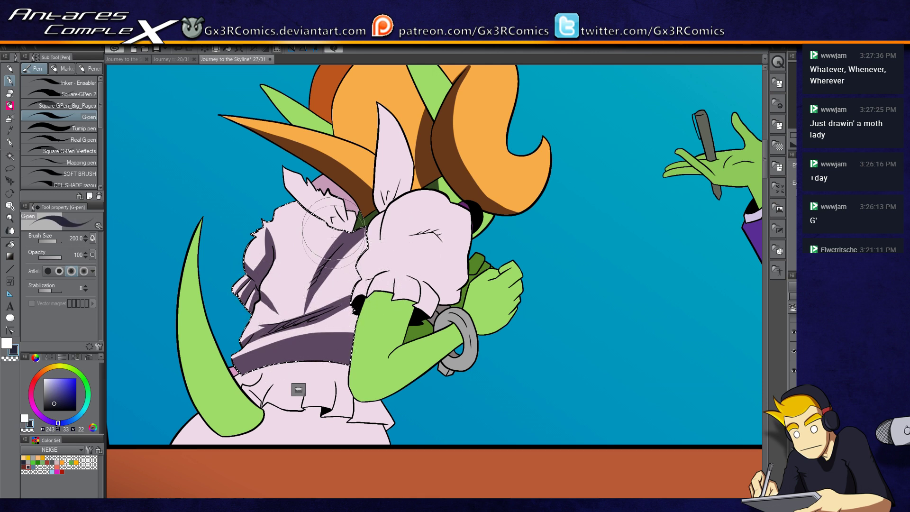
drag(334, 237, 301, 313)
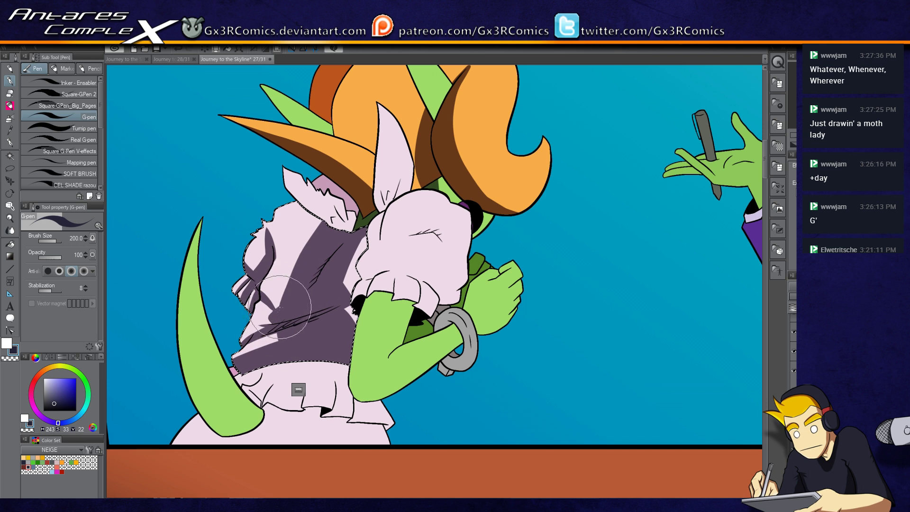
drag(287, 302, 270, 329)
- Select and shade the jagged collar flap, and the tall raised collar point in front of the hair
key(w)
click(272, 221)
key(p)
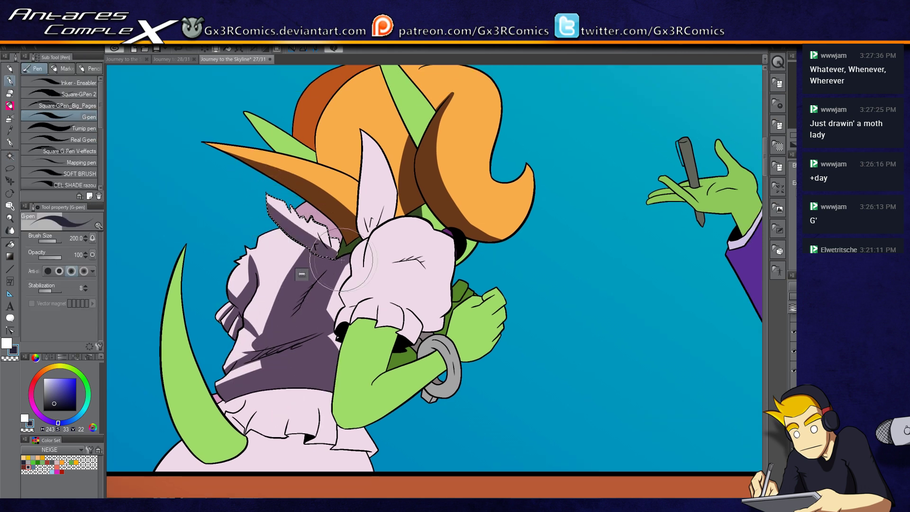
drag(257, 188, 274, 213)
key(w)
click(377, 180)
key(p)
mouse_move(374, 142)
mouse_down()
mouse_move(377, 204)
mouse_move(358, 277)
mouse_move(386, 161)
mouse_move(384, 199)
mouse_move(390, 175)
mouse_move(352, 190)
mouse_up()
- Select the near puffed sleeve and shade its back edge, its underside, and the folds of the ruffled cuff
key(w)
click(317, 279)
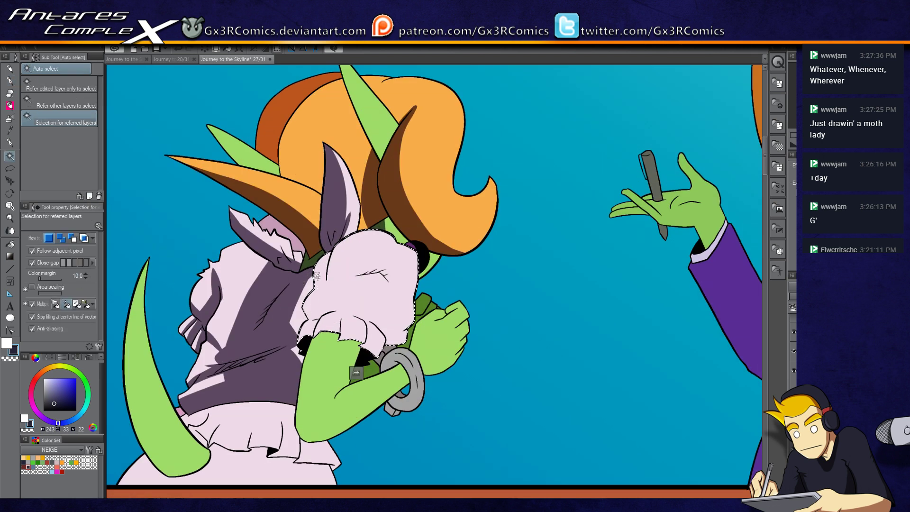
click(296, 316)
key(p)
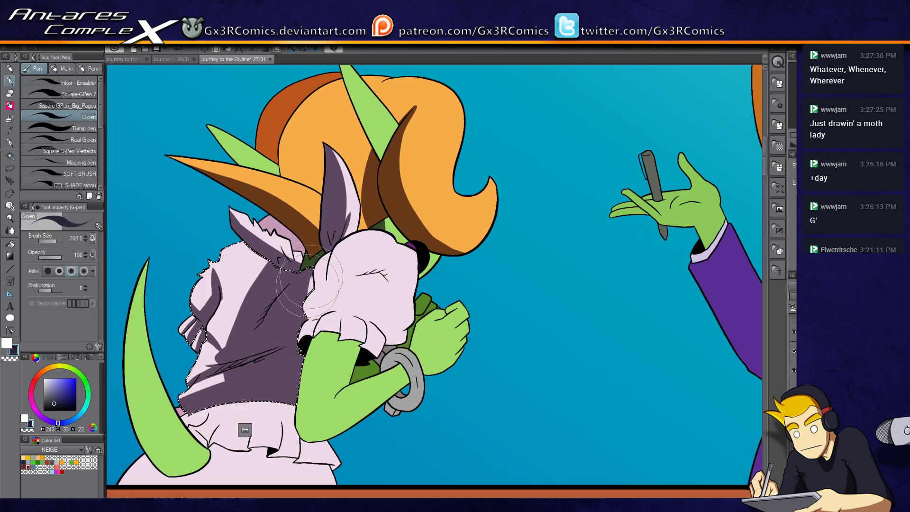
key(w)
click(352, 256)
key(p)
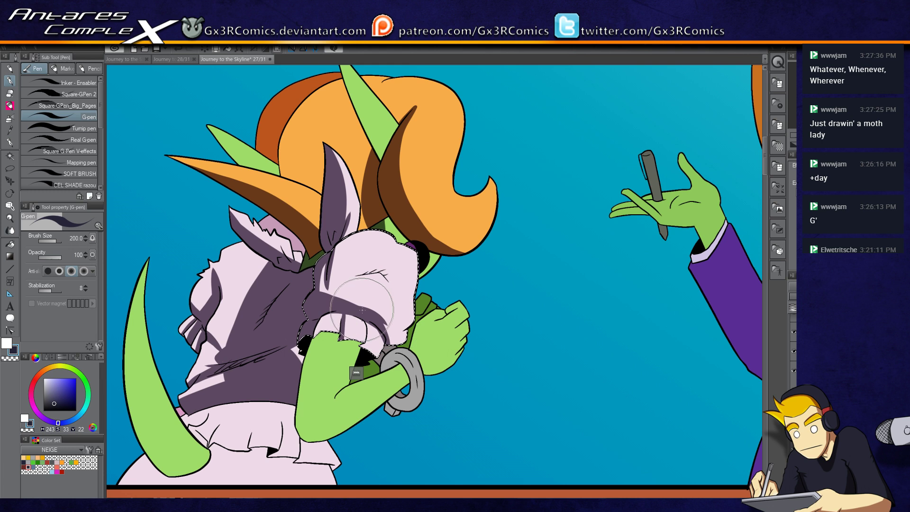
key(x)
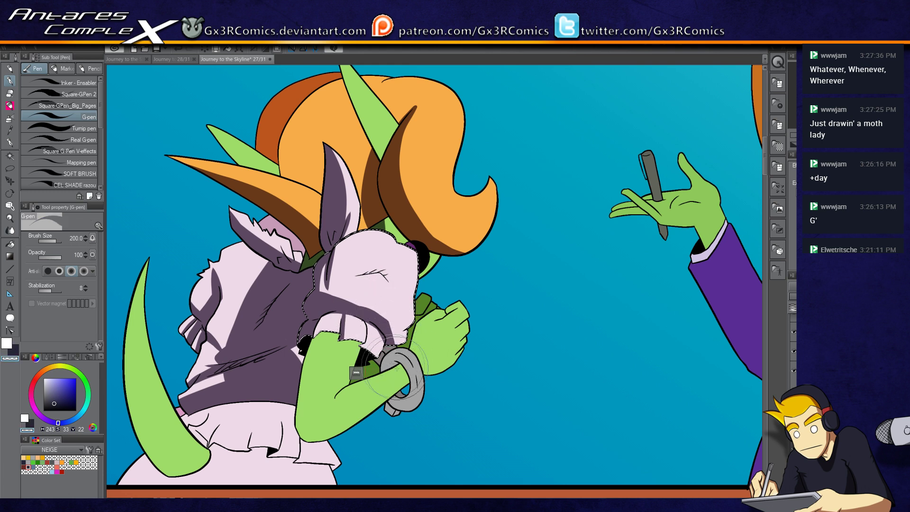
key(x)
key(x)
key(x)
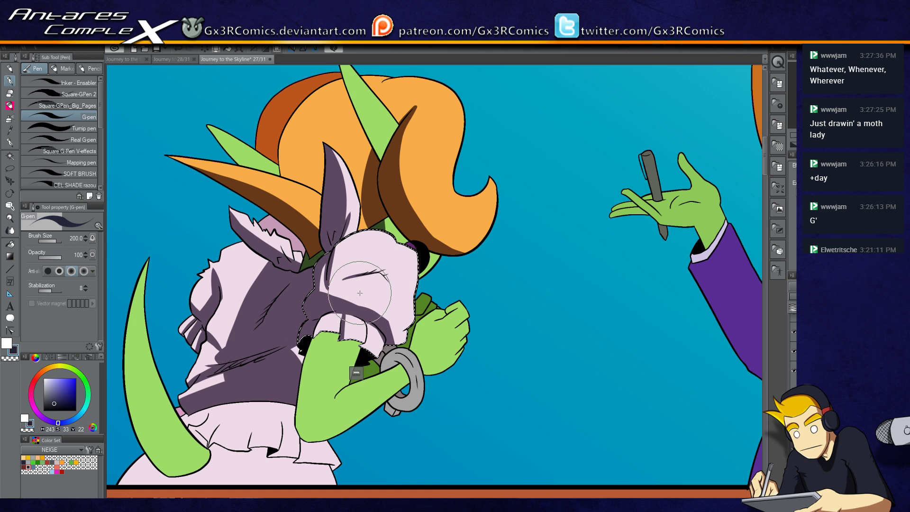
- Shade the curved crease in the middle of the near sleeve and trim it to a tapered shape
mouse_move(359, 293)
mouse_down()
mouse_move(332, 284)
mouse_move(382, 266)
mouse_move(355, 287)
mouse_move(377, 271)
mouse_move(391, 288)
mouse_move(384, 272)
mouse_up()
key(c)
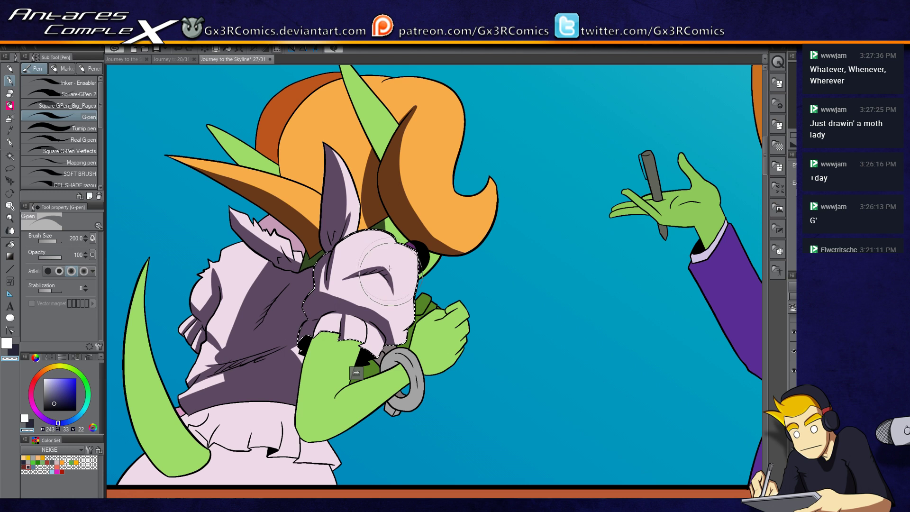
drag(382, 278, 368, 333)
- Touch up the neck shadow beneath the hair, select the main orange hair mass, and shade its lower part behind the collar
key(w)
key(p)
key(c)
drag(385, 343, 400, 402)
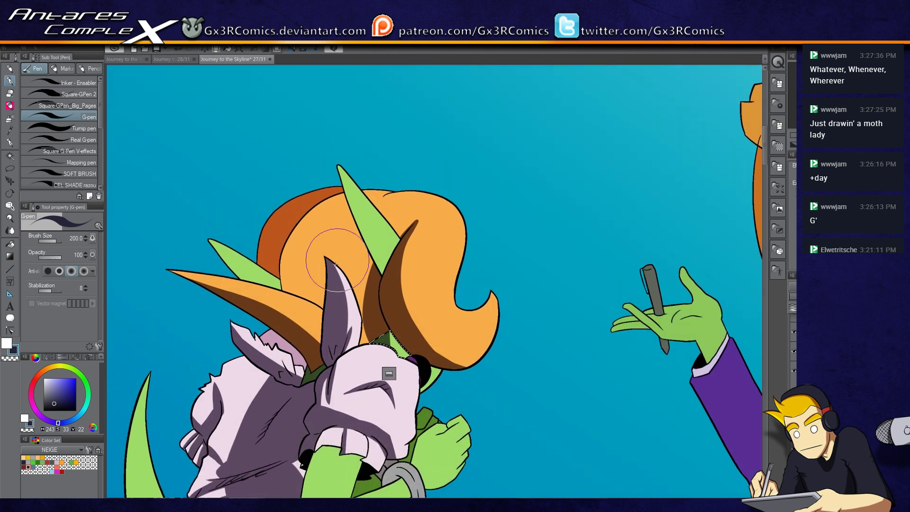
key(w)
click(316, 247)
key(p)
drag(285, 275, 335, 317)
- Select and shade the darker orange hair at the back of the head, and the lower edge of the far ear
key(w)
click(274, 234)
key(p)
mouse_move(279, 223)
mouse_down()
mouse_move(270, 265)
mouse_move(286, 198)
mouse_up()
key(w)
click(239, 261)
key(p)
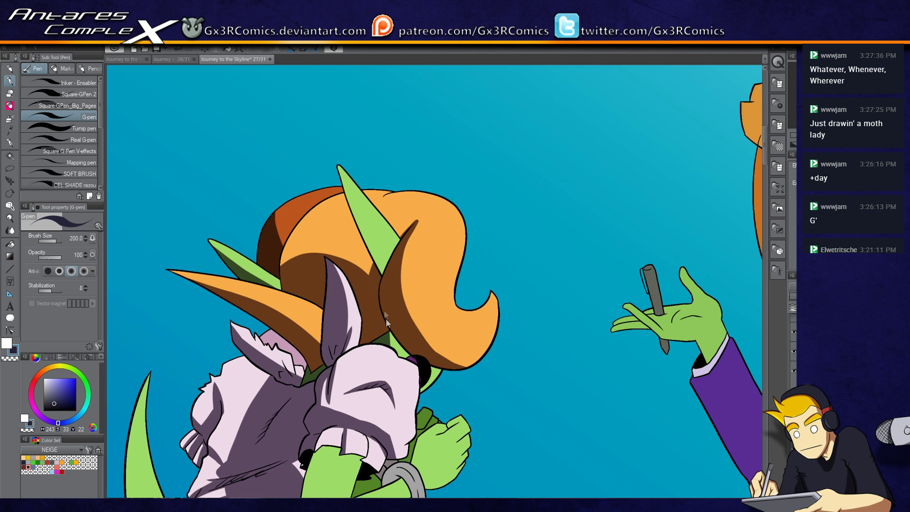
key(w)
click(373, 194)
key(p)
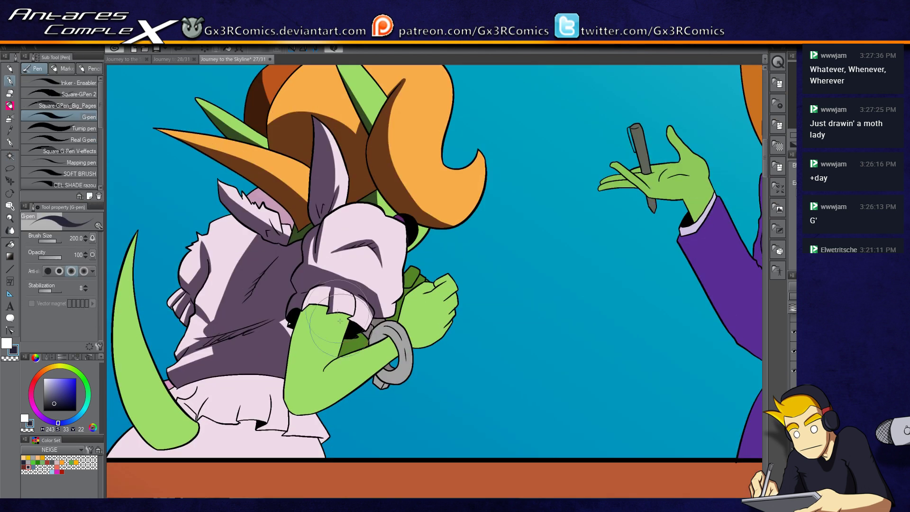
- Reselect the near puffed sleeve, extend its shadow along the back edge, and add tapered fold streaks beside the collar and cuff
key(w)
click(328, 231)
key(p)
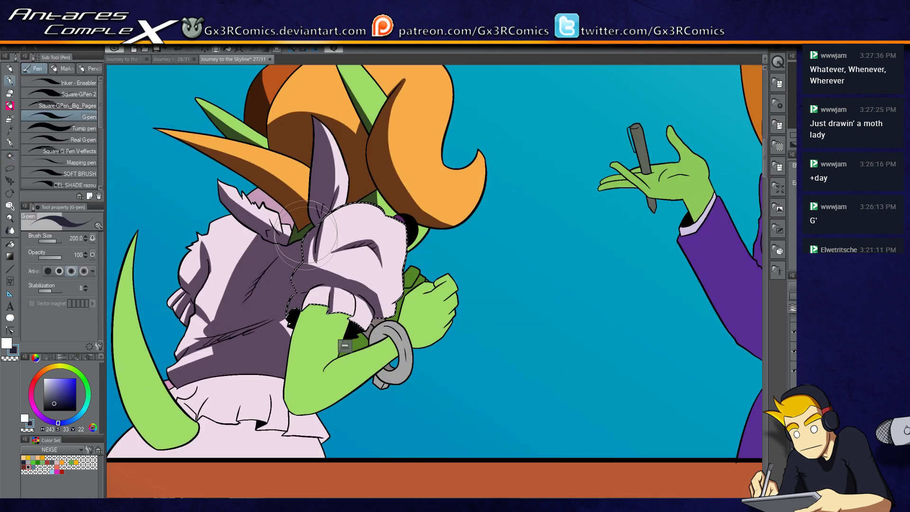
mouse_move(329, 231)
mouse_down()
mouse_move(303, 246)
mouse_move(313, 266)
mouse_move(299, 251)
mouse_move(309, 256)
mouse_move(320, 243)
mouse_move(311, 257)
mouse_up()
mouse_move(342, 214)
mouse_down()
mouse_move(320, 232)
mouse_move(329, 217)
mouse_move(317, 246)
mouse_move(323, 240)
mouse_move(321, 260)
mouse_move(321, 250)
mouse_move(336, 274)
mouse_move(318, 257)
mouse_move(334, 236)
mouse_move(319, 266)
mouse_move(349, 241)
mouse_move(317, 279)
mouse_move(349, 250)
mouse_move(323, 262)
mouse_move(346, 275)
mouse_move(325, 277)
mouse_move(362, 253)
mouse_move(334, 281)
mouse_move(387, 245)
mouse_move(338, 283)
mouse_move(356, 252)
mouse_move(324, 270)
mouse_move(365, 236)
mouse_move(321, 275)
mouse_move(334, 255)
mouse_up()
mouse_move(315, 269)
mouse_down()
mouse_move(329, 280)
mouse_move(318, 254)
mouse_move(334, 276)
mouse_move(317, 251)
mouse_move(341, 281)
mouse_move(322, 254)
mouse_move(339, 280)
mouse_move(336, 243)
mouse_move(343, 276)
mouse_move(315, 281)
mouse_move(365, 238)
mouse_move(316, 257)
mouse_move(357, 198)
mouse_move(325, 225)
mouse_move(330, 219)
mouse_move(320, 233)
mouse_move(337, 217)
mouse_move(321, 246)
mouse_move(336, 239)
mouse_move(314, 273)
mouse_move(342, 249)
mouse_move(328, 273)
mouse_move(351, 242)
mouse_move(327, 275)
mouse_move(364, 240)
mouse_move(349, 271)
mouse_move(330, 282)
mouse_move(358, 258)
mouse_move(309, 293)
mouse_move(302, 316)
mouse_move(316, 295)
mouse_move(307, 292)
mouse_move(338, 295)
mouse_up()
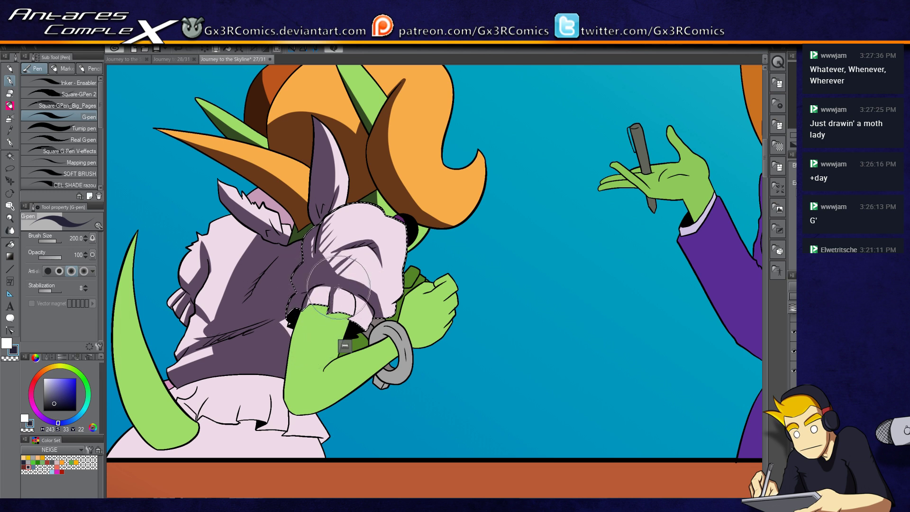
key(c)
key(c)
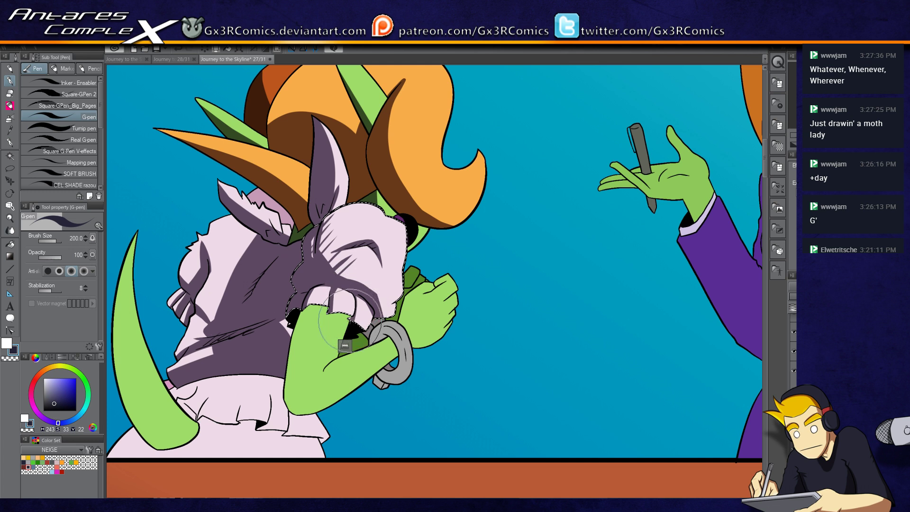
- Select the skirt below the ruffle and shade it, leaving a thin lit rim along its outer edges
scroll(315, 383, left, 3)
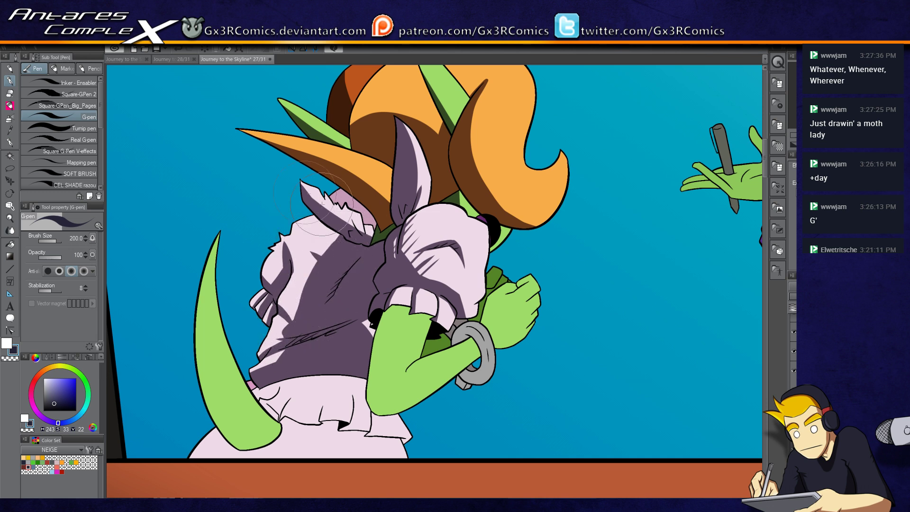
drag(337, 412, 364, 296)
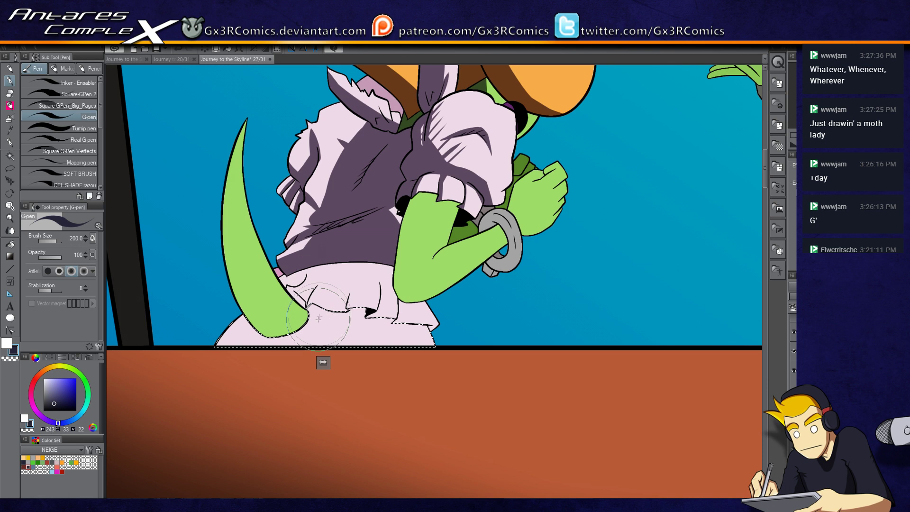
mouse_move(321, 301)
mouse_down()
mouse_move(277, 323)
mouse_move(237, 323)
mouse_move(303, 318)
mouse_move(386, 360)
mouse_move(417, 365)
mouse_up()
key(c)
key(c)
key(c)
- Select the ruffle at the blouse's waist and shade it from the tail toward the elbow
key(w)
click(295, 264)
key(p)
key(c)
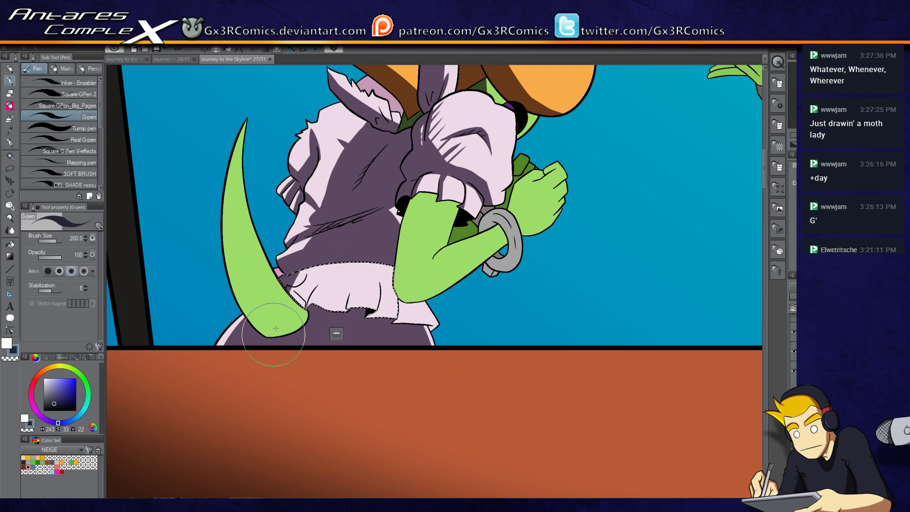
drag(300, 282, 354, 281)
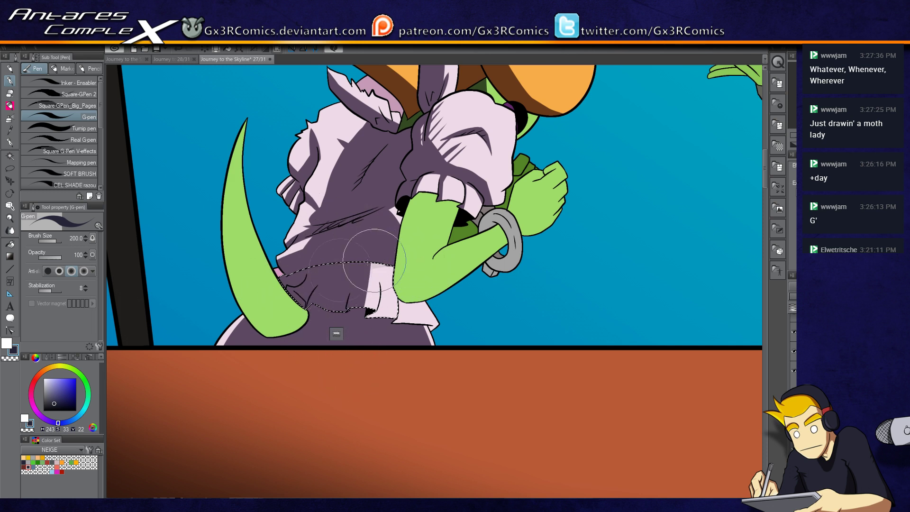
drag(372, 303, 382, 320)
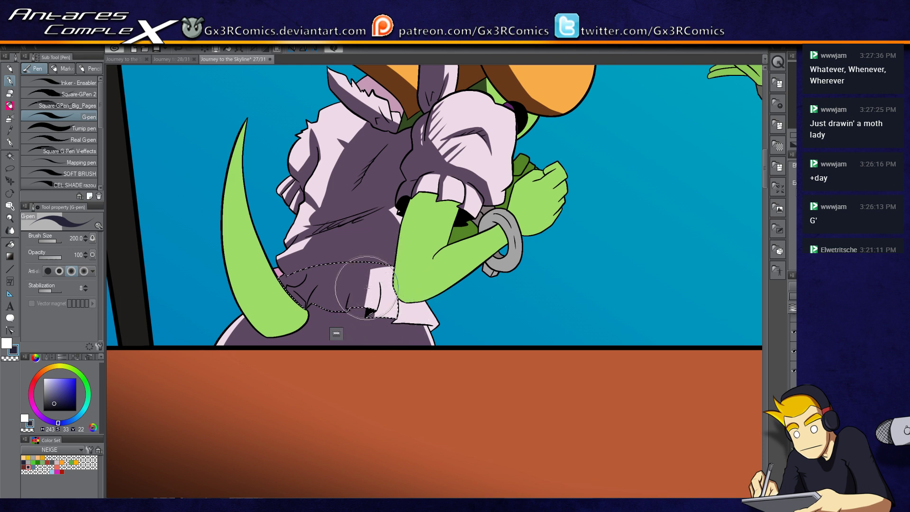
- Carve light fold streaks into the waist ruffle's shadow with transparent colour, refine the folds, and clear the selection
key(c)
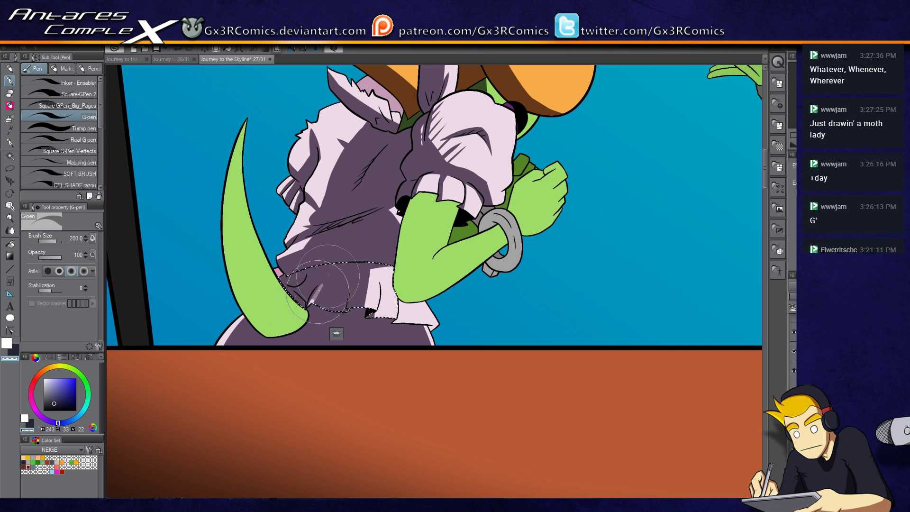
key(c)
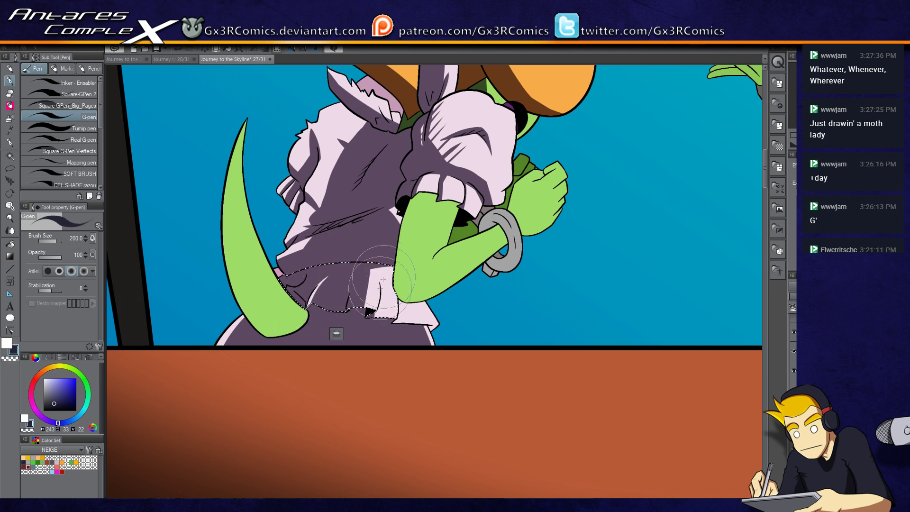
key(c)
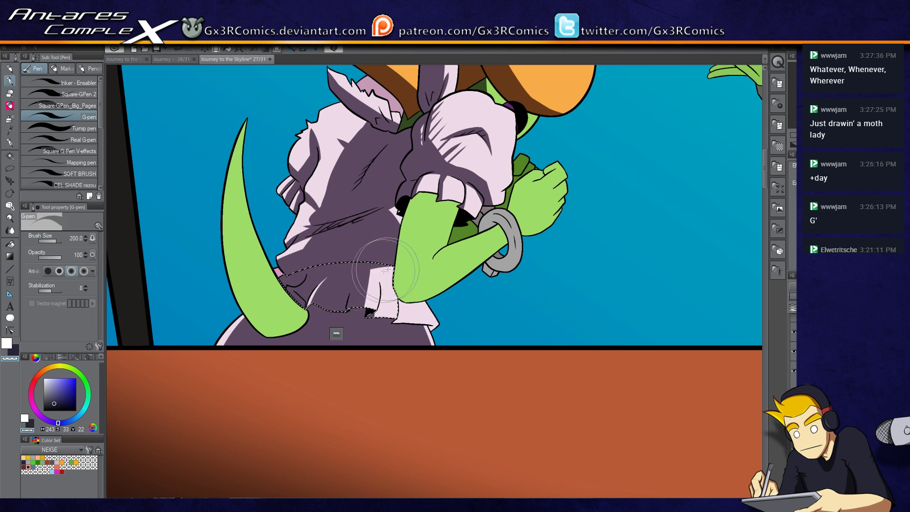
key(c)
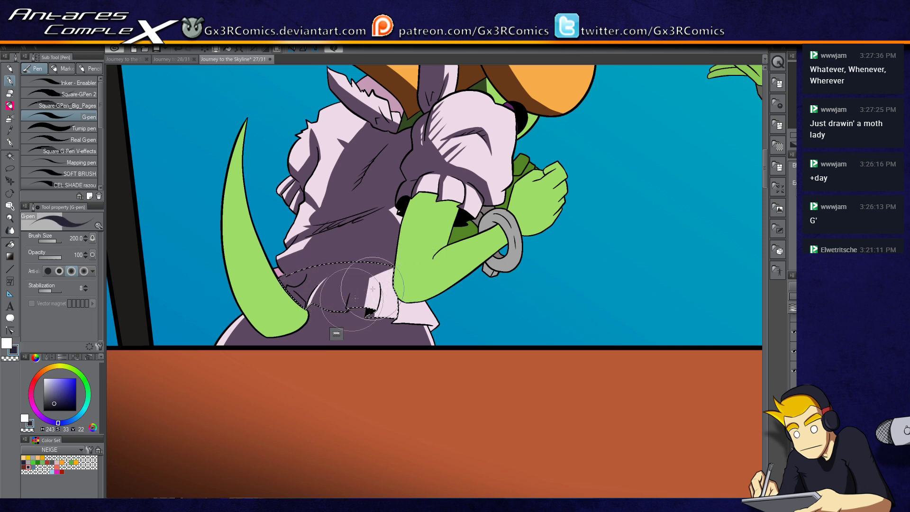
key(b)
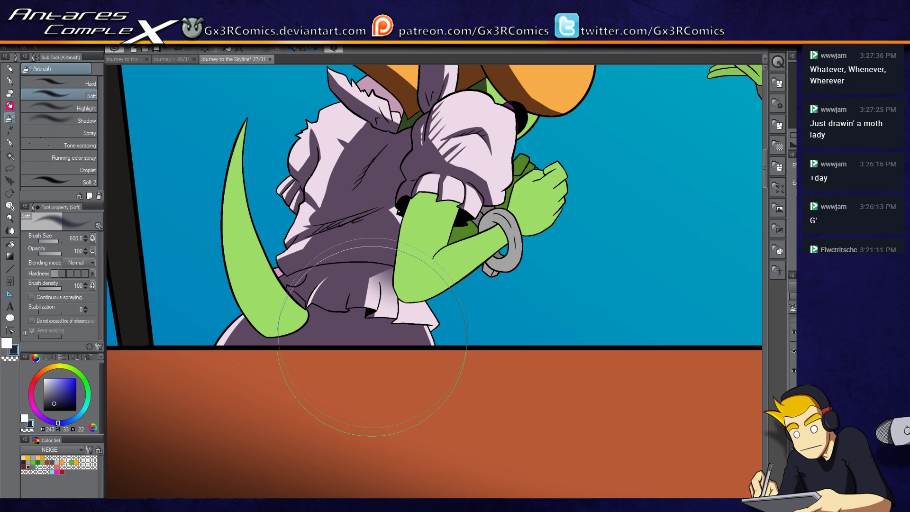
- Shade the back edge of the selected near arm from the sleeve cuff down to the elbow
drag(392, 325, 348, 410)
key(p)
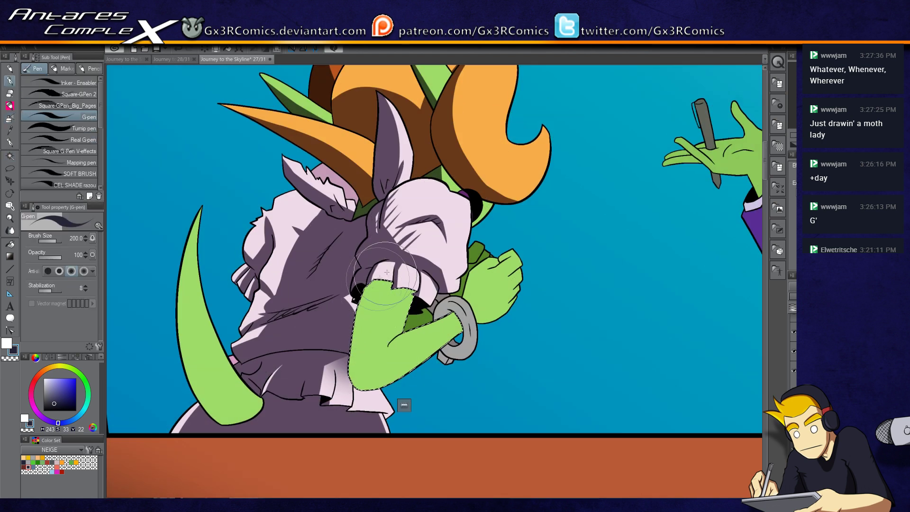
drag(386, 259, 351, 407)
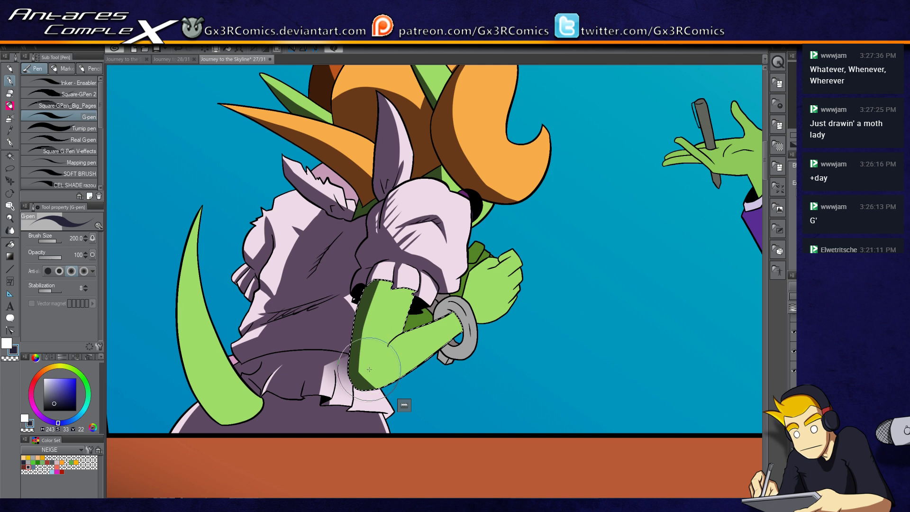
- Select the curved green tail, shade it from tip to base leaving a thin lit edge, and clear the selection
click(208, 408)
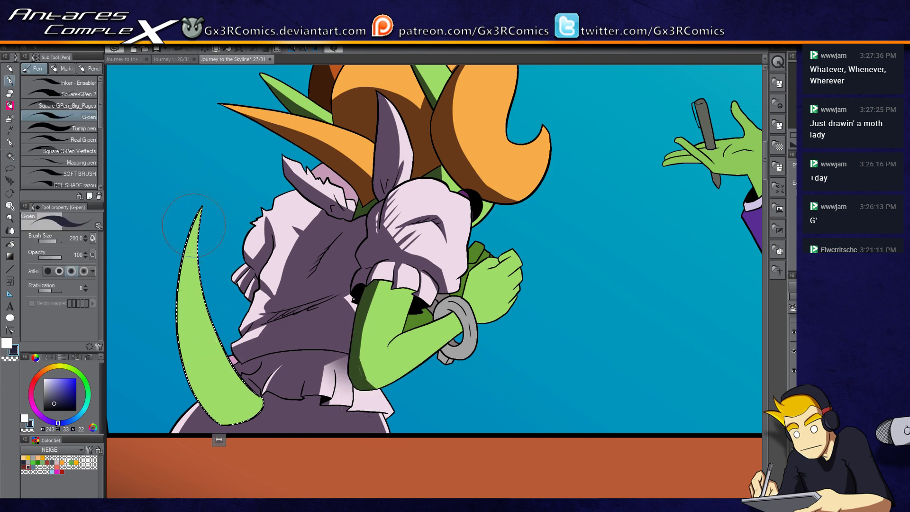
drag(199, 260, 218, 427)
mouse_move(194, 228)
mouse_down()
mouse_move(219, 431)
mouse_move(190, 362)
mouse_move(237, 426)
mouse_up()
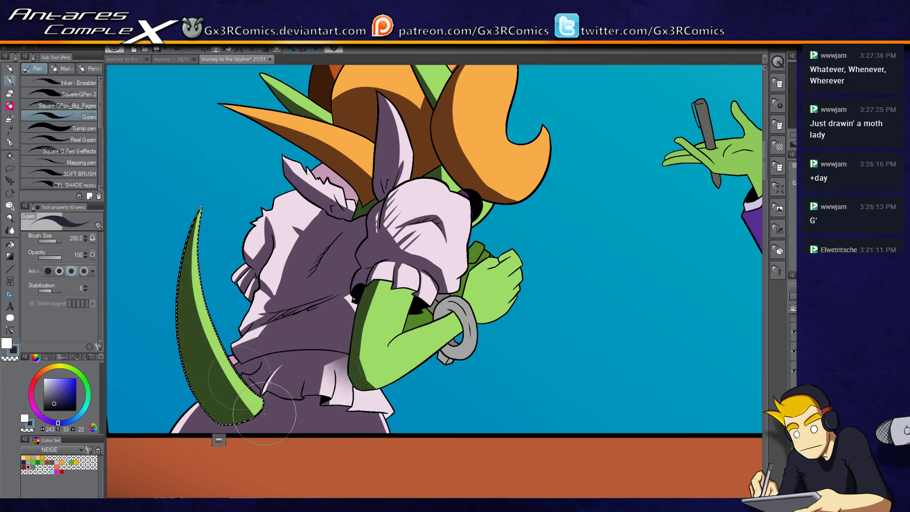
drag(236, 391, 239, 436)
key(ctrl+d)
drag(383, 403, 400, 372)
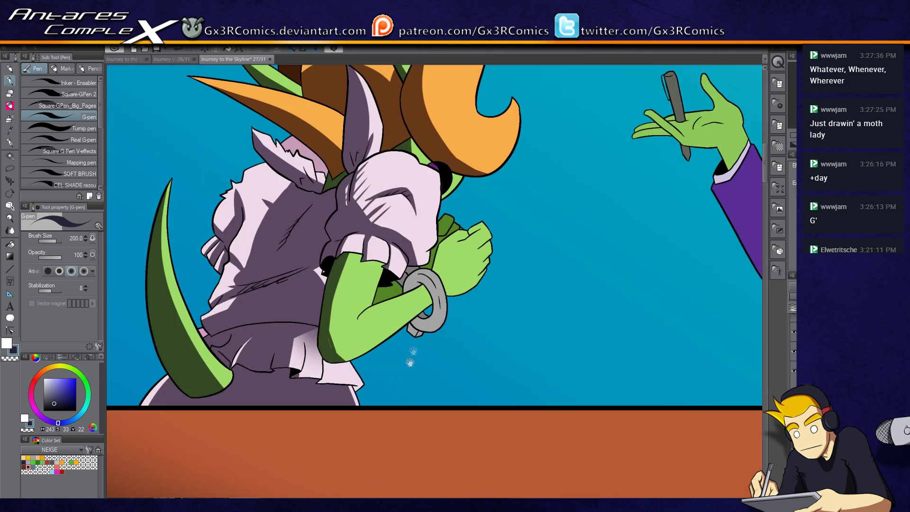
key(w)
click(357, 387)
key(p)
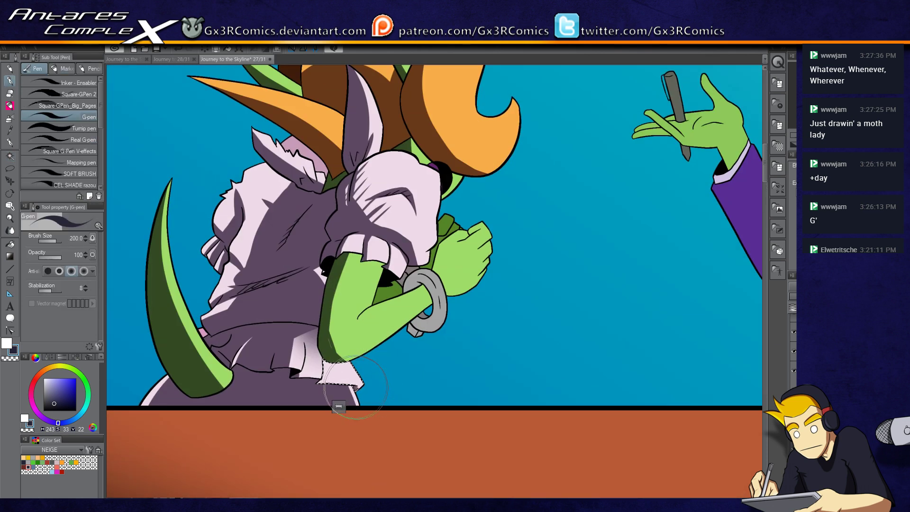
key(ctrl+d)
key(w)
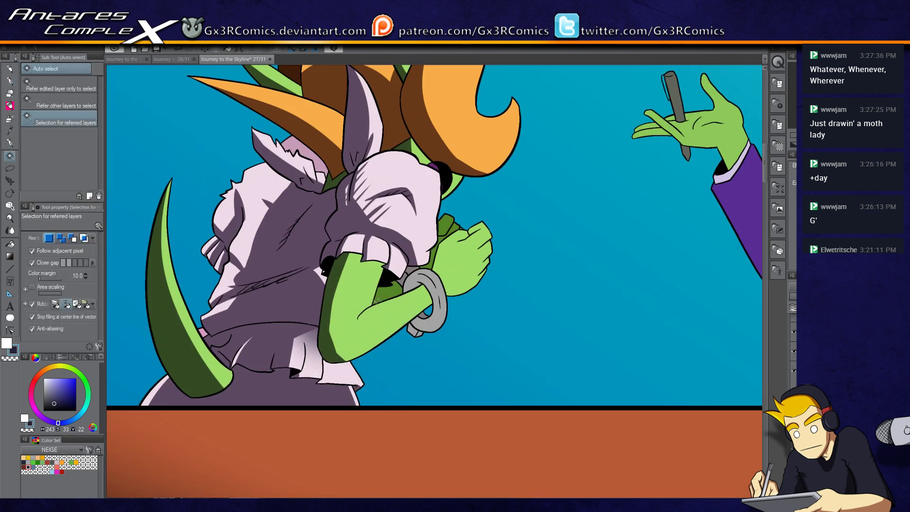
key(p)
key(b)
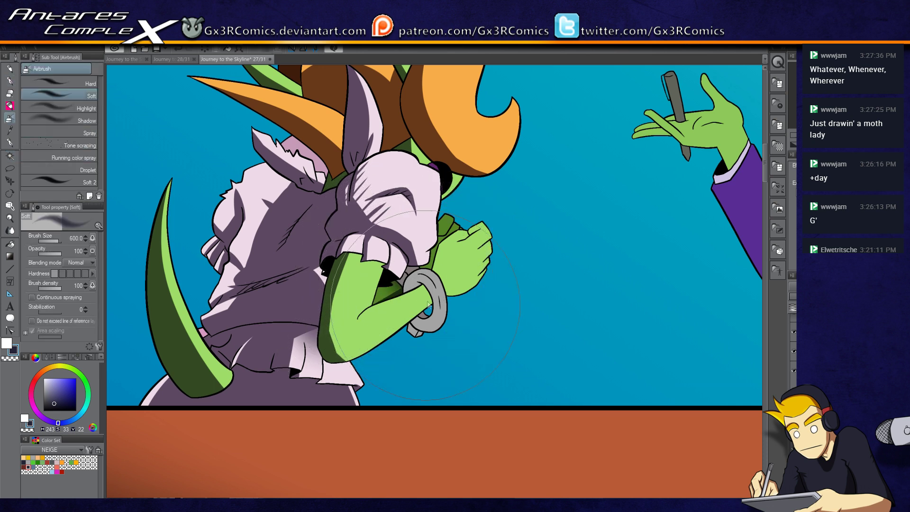
- Reselect the near arm and widen its shadow along the back of the upper arm and around the elbow
key(w)
click(424, 314)
key(p)
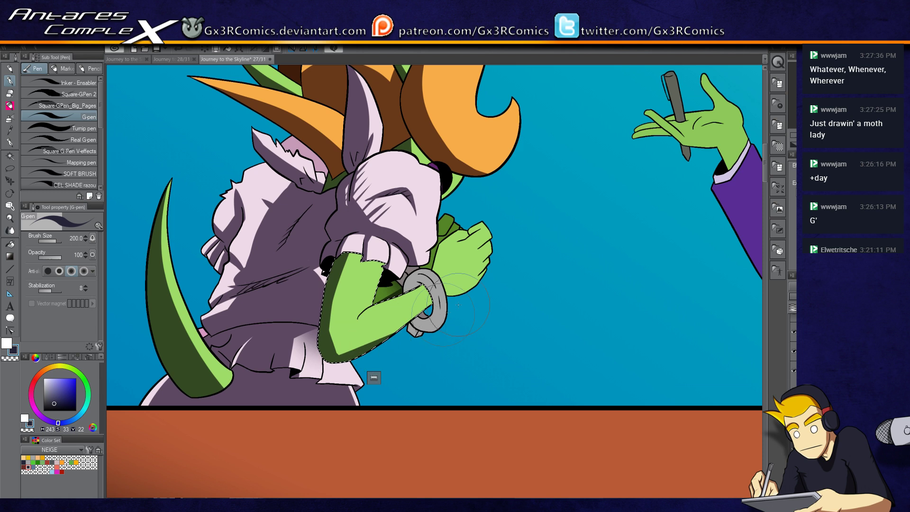
drag(333, 303, 333, 352)
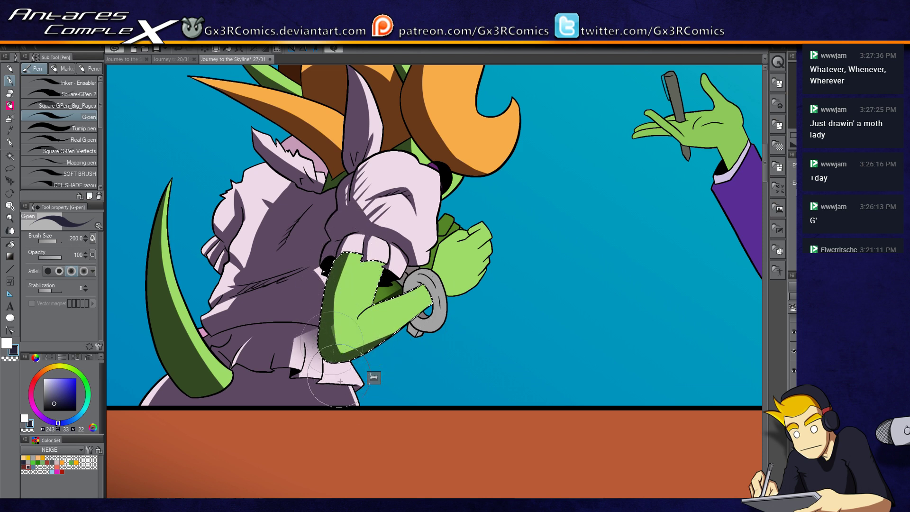
drag(337, 259, 338, 317)
- Reduce the soft airbrush to size 150 and add a soft shadow on the wrist beside the bracelet
key(b)
mouse_move(422, 284)
mouse_down()
mouse_move(426, 328)
mouse_move(451, 299)
mouse_move(440, 307)
mouse_move(415, 298)
mouse_up()
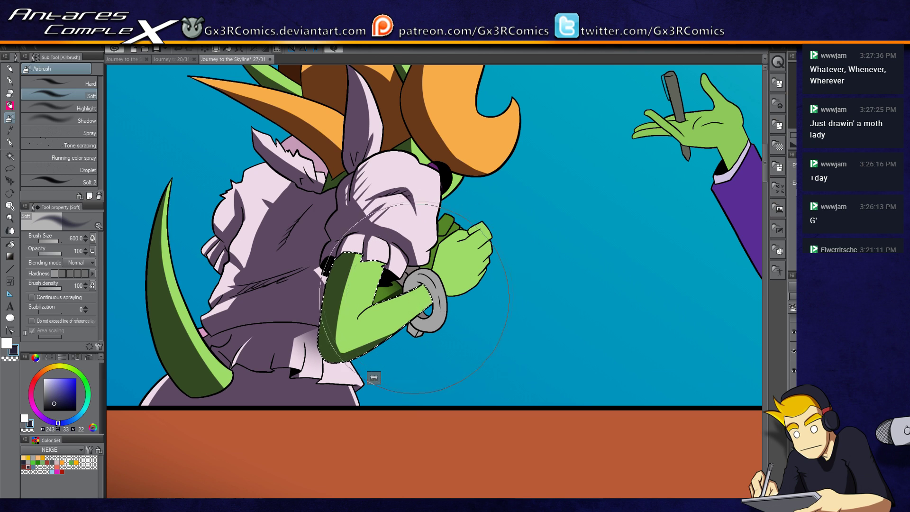
key(p)
key(b)
key(bracketleft)
key(bracketleft)
key(bracketleft)
key(bracketleft)
key(bracketleft)
key(bracketleft)
key(bracketleft)
drag(419, 290, 422, 316)
- Select the raised near hand and shade it, and shade the small visible part of the far hand behind it
key(w)
click(455, 279)
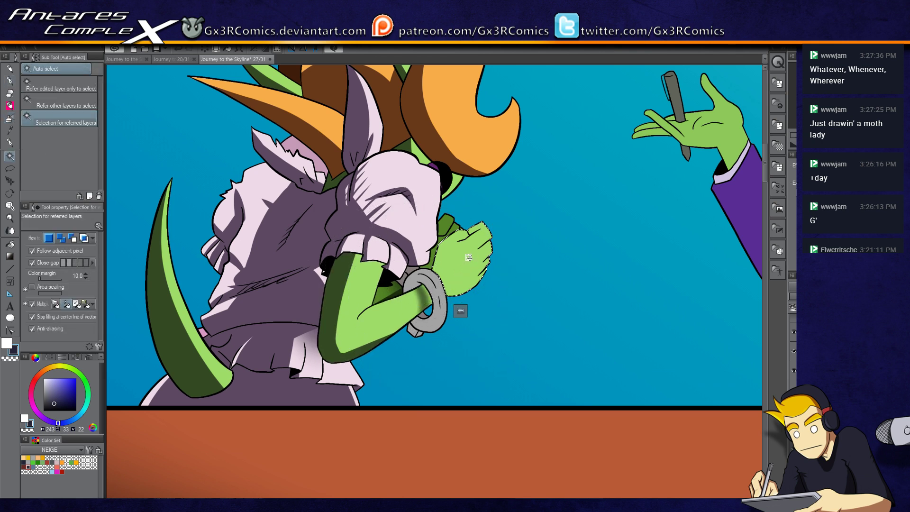
key(p)
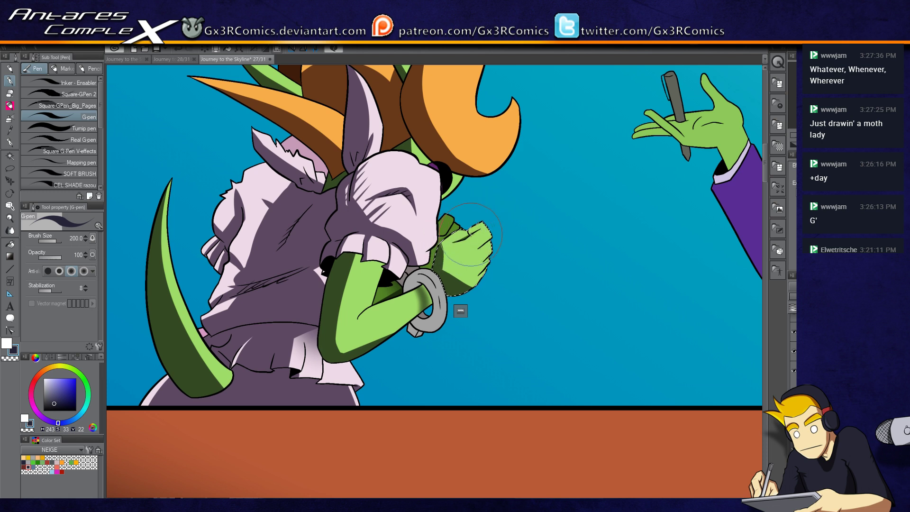
mouse_move(472, 233)
mouse_down()
mouse_move(495, 216)
mouse_move(429, 265)
mouse_move(438, 235)
mouse_up()
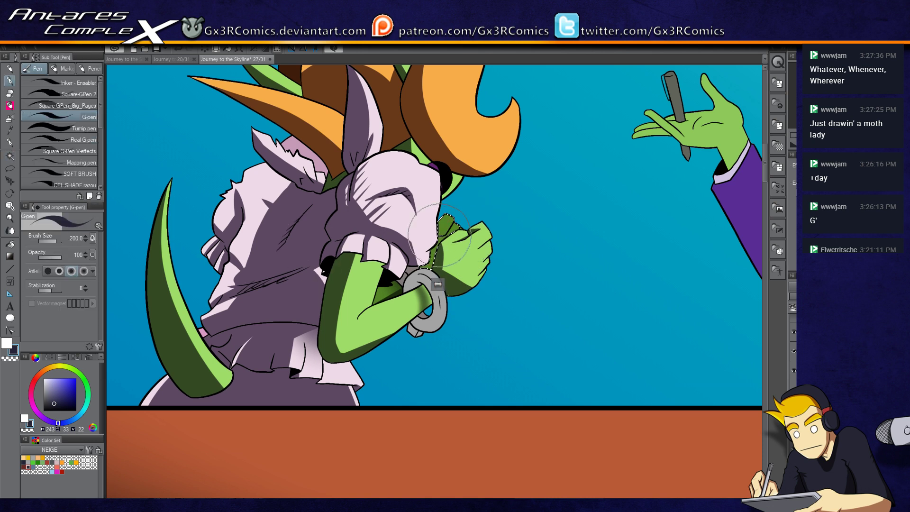
drag(422, 243, 402, 286)
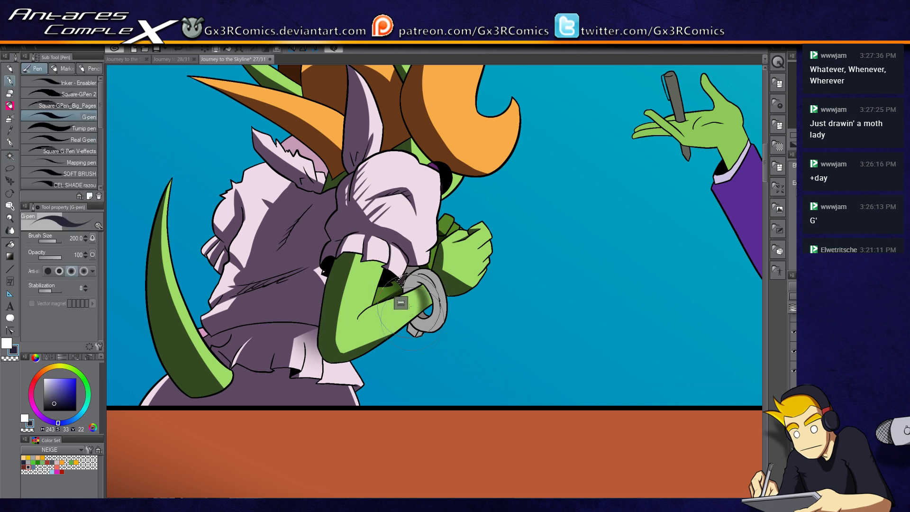
- Select the grey bracelet and shade its band, leaving a lit edge
key(w)
key(p)
key(w)
click(424, 287)
key(p)
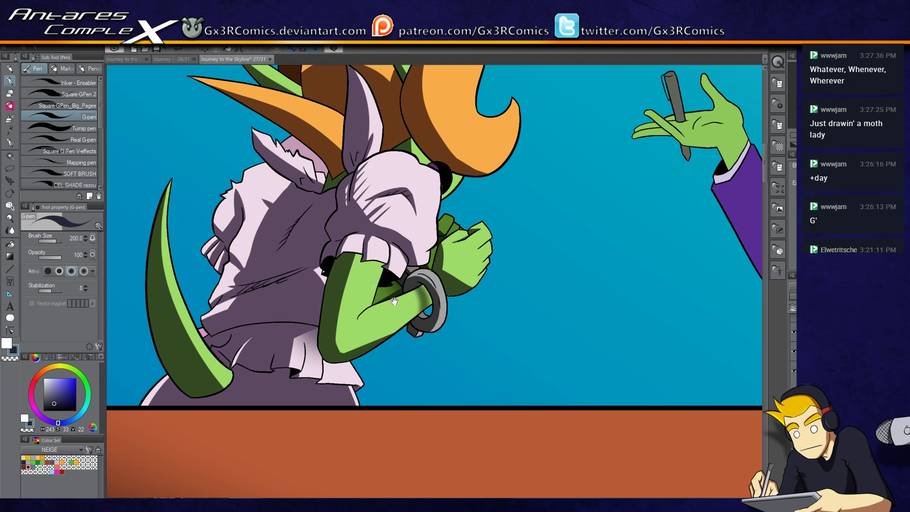
- Select the inside of the torn collar beneath the hair, shade it, and save the page
scroll(405, 338, up, 3)
key(w)
click(337, 256)
key(p)
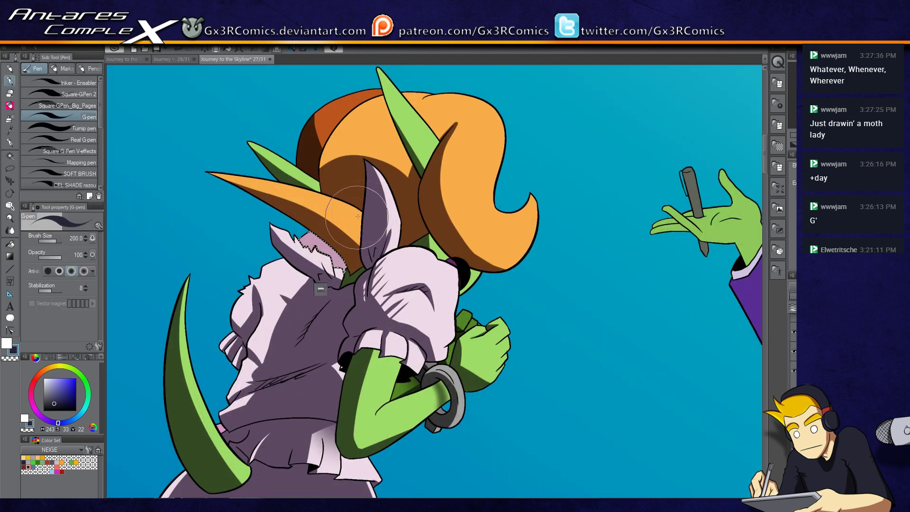
mouse_move(330, 260)
mouse_down()
mouse_move(342, 259)
mouse_move(318, 284)
mouse_move(282, 253)
mouse_move(332, 237)
mouse_move(327, 256)
mouse_move(315, 251)
mouse_move(306, 263)
mouse_move(313, 339)
mouse_up()
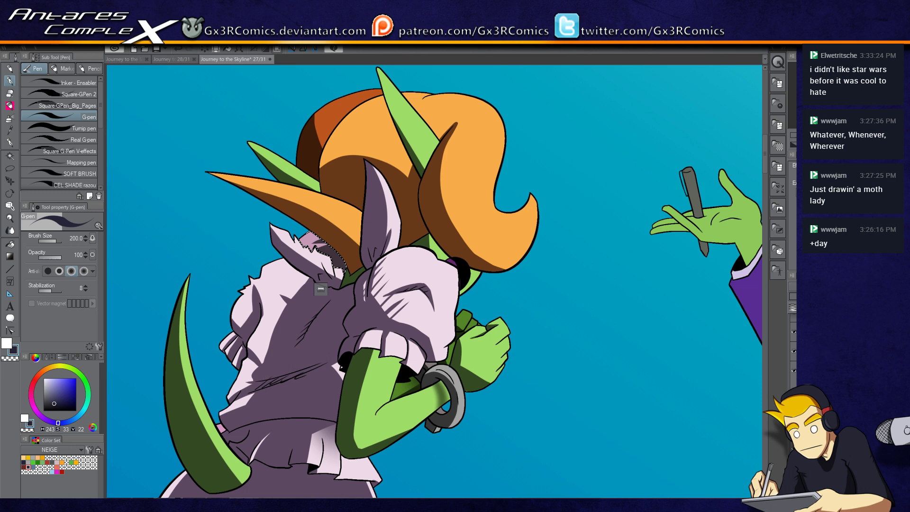
key(ctrl+s)
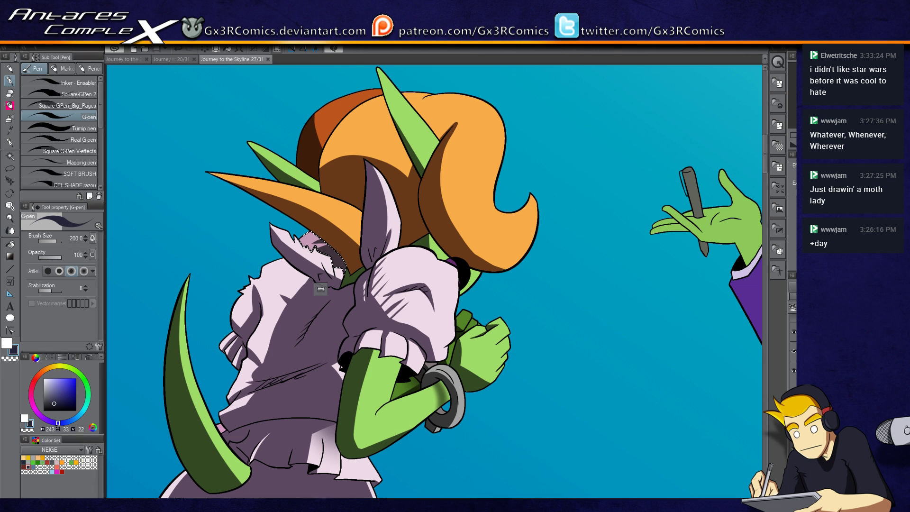
- Reselect the near hand and the bracelet area at the wrist and touch up their shading
key(w)
click(473, 388)
key(p)
drag(396, 411, 427, 314)
key(w)
click(469, 284)
key(p)
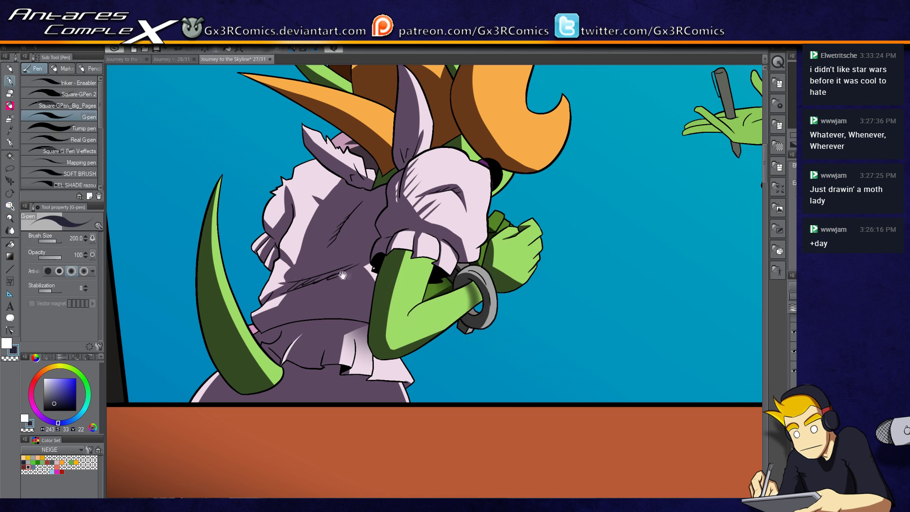
- Reselect the back of the blouse and touch up its shadow toward the near sleeve
key(w)
click(301, 253)
key(p)
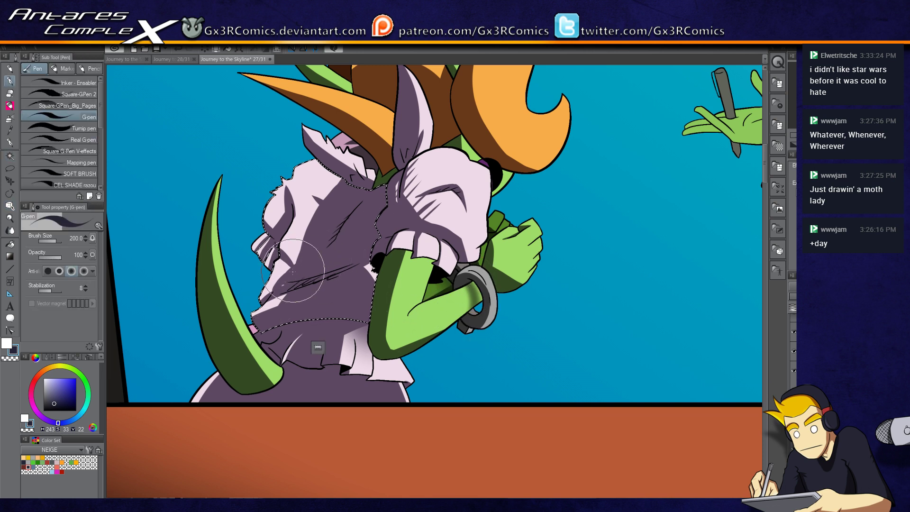
mouse_move(340, 235)
mouse_down()
mouse_move(280, 275)
mouse_move(360, 190)
mouse_move(284, 247)
mouse_move(289, 266)
mouse_move(407, 256)
mouse_move(398, 246)
mouse_up()
drag(392, 209, 326, 236)
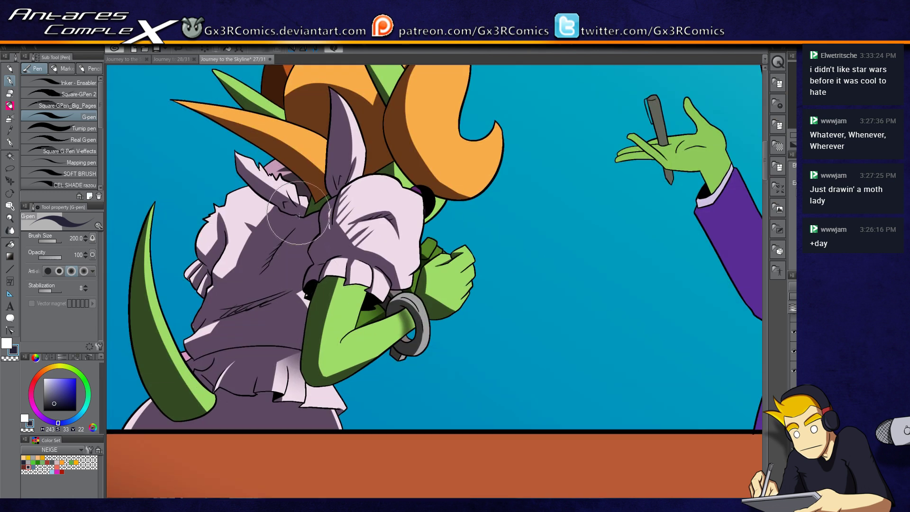
- Select the face of the winking woman in purple and shade a band beneath her fringe across both eyes
mouse_move(542, 329)
mouse_down()
mouse_move(438, 361)
mouse_move(371, 366)
mouse_move(406, 351)
mouse_move(397, 346)
mouse_up()
key(w)
drag(428, 169, 382, 261)
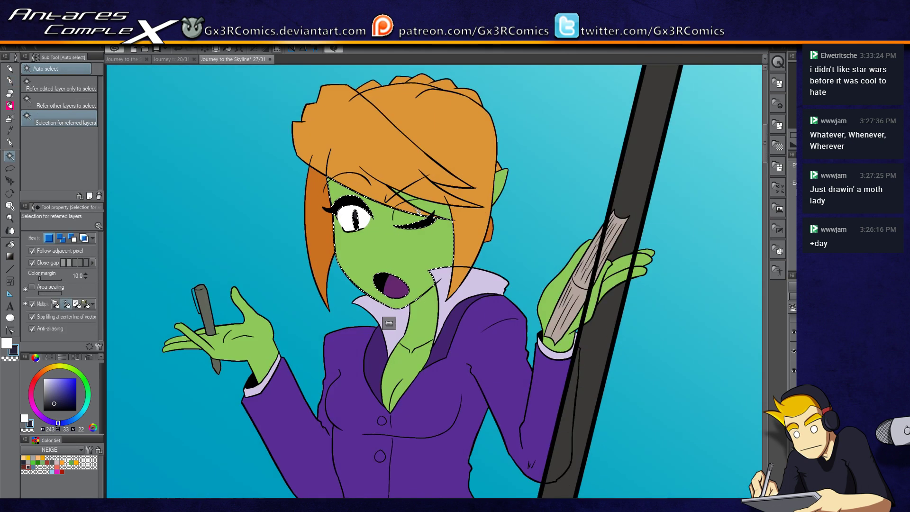
click(381, 260)
key(p)
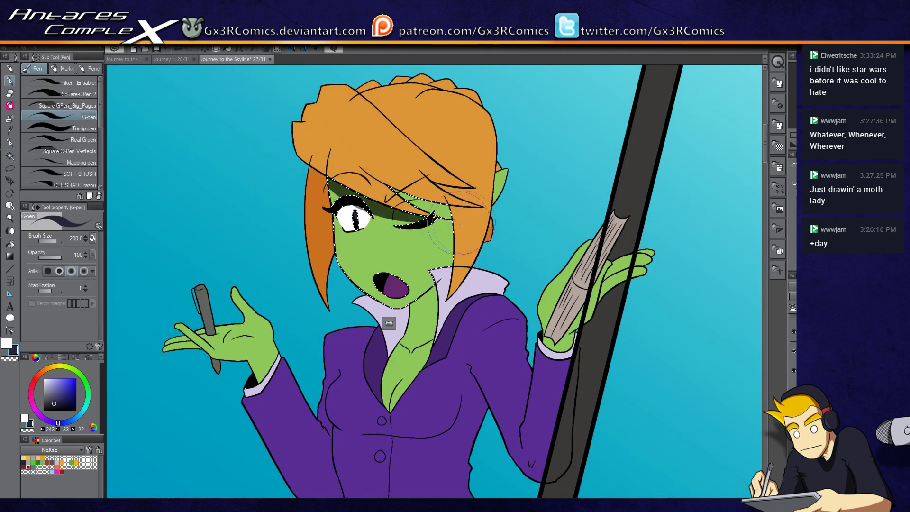
mouse_move(332, 185)
mouse_down()
mouse_move(391, 224)
mouse_move(451, 240)
mouse_up()
key(ctrl+z)
drag(332, 165, 446, 235)
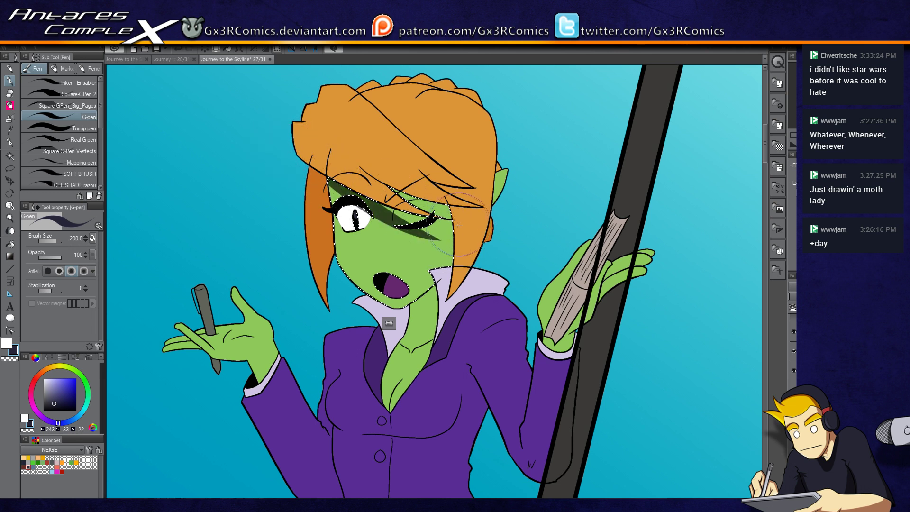
drag(338, 179, 467, 211)
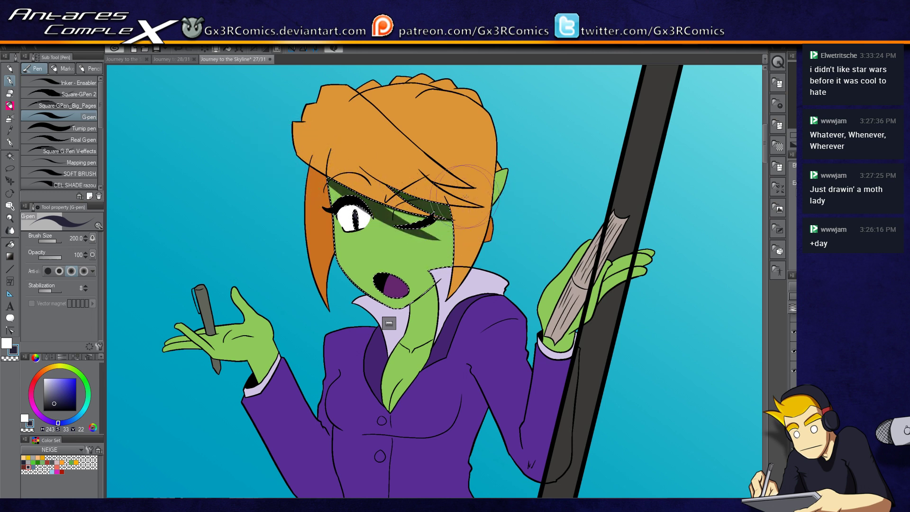
- Select her neck and chest, then shade beneath the chin and along the cleavage
key(w)
click(417, 310)
key(p)
drag(430, 297, 423, 307)
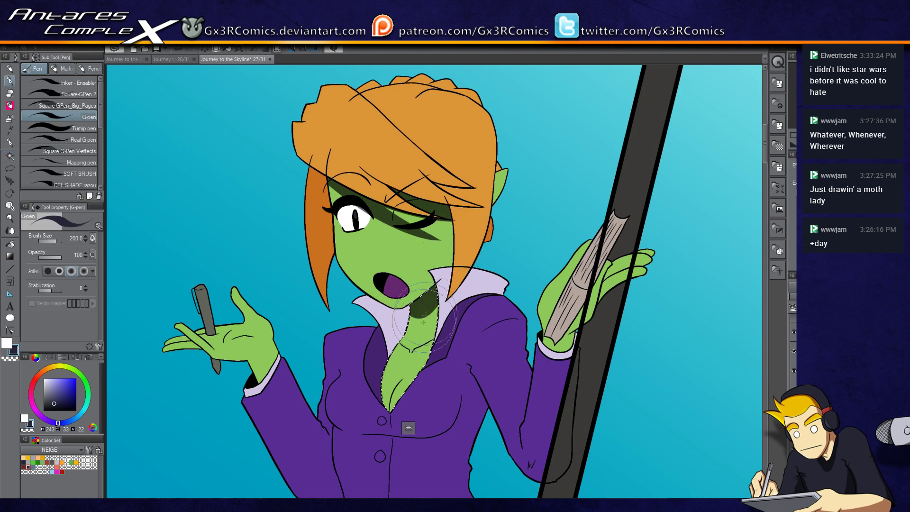
mouse_move(411, 372)
mouse_down()
mouse_move(389, 416)
mouse_move(405, 376)
mouse_up()
drag(391, 409, 398, 381)
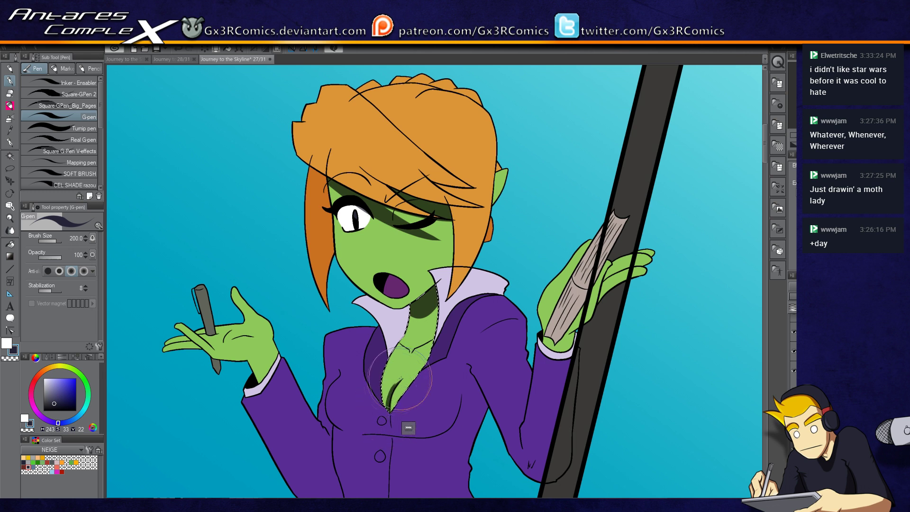
- Refine the chest shadow along the neckline and airbrush a soft shadow down the side of the neck
key(c)
key(c)
key(c)
key(c)
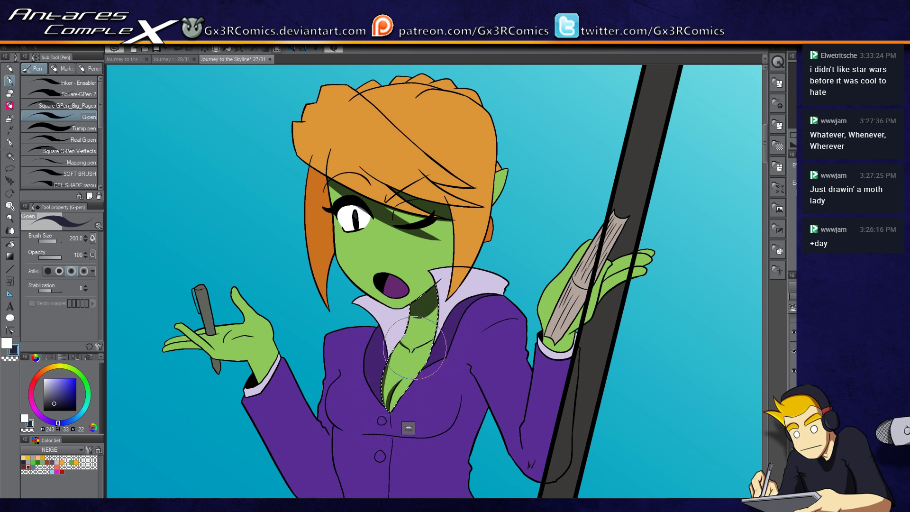
key(b)
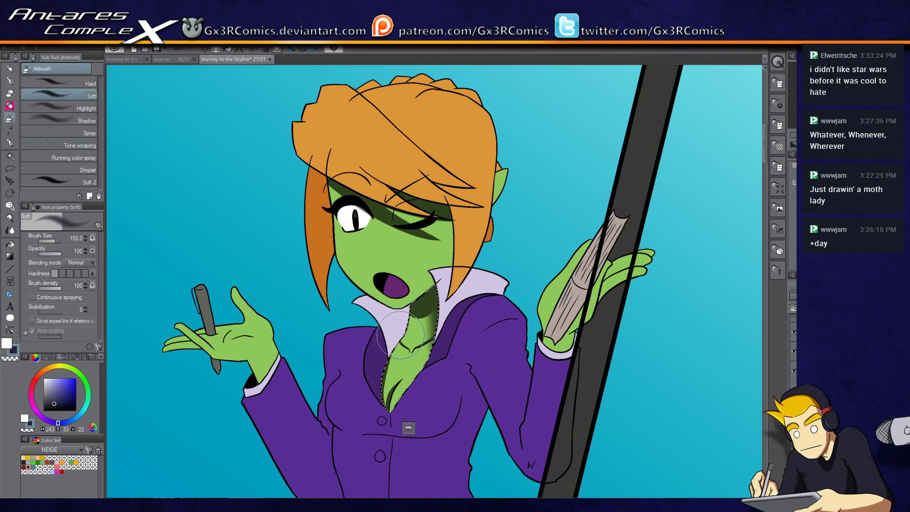
- Shade both sides of the pale collar where the chin, neck and hair cast shadow
key(p)
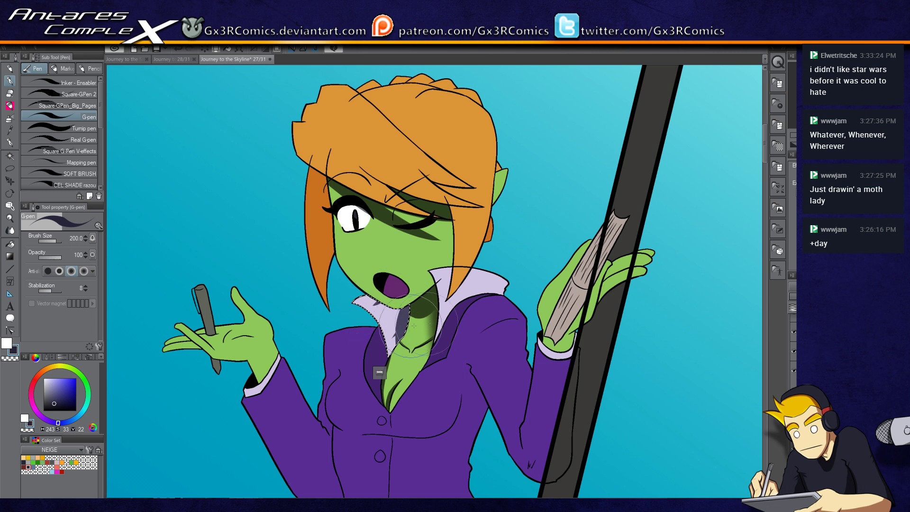
click(449, 308)
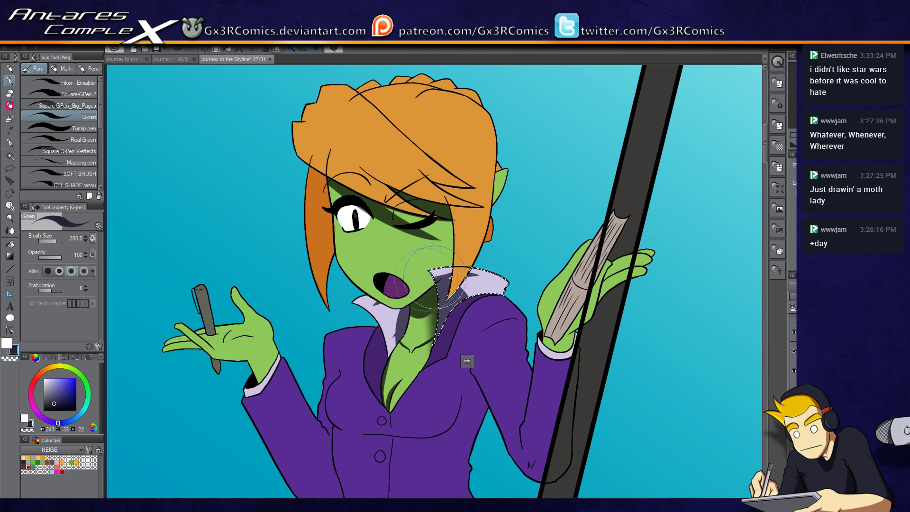
- Select the purple jacket and paint a curved shadow beneath the bust
drag(396, 368, 421, 211)
key(w)
click(371, 278)
key(p)
mouse_move(358, 260)
mouse_down()
mouse_move(391, 286)
mouse_move(449, 287)
mouse_move(489, 259)
mouse_up()
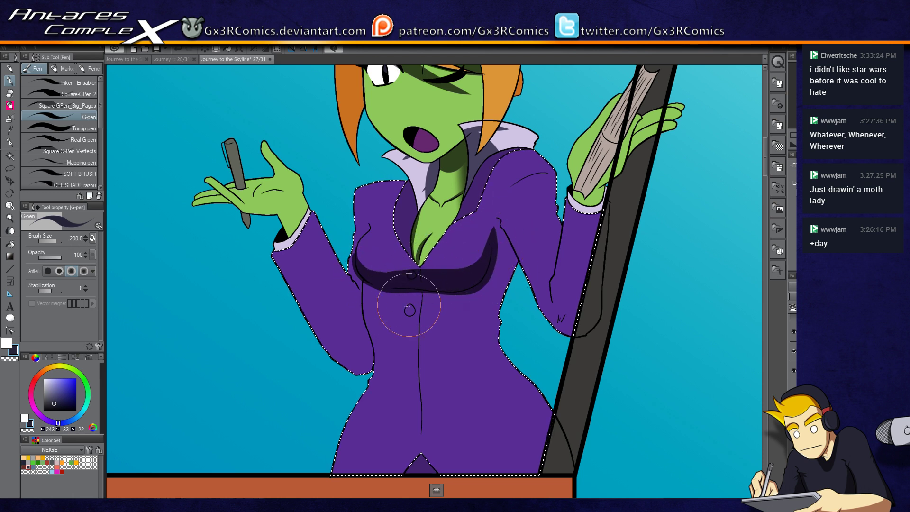
- Trim the bust shadow's end near the pen-hand arm with transparent colour, then return to the shading colour
key(c)
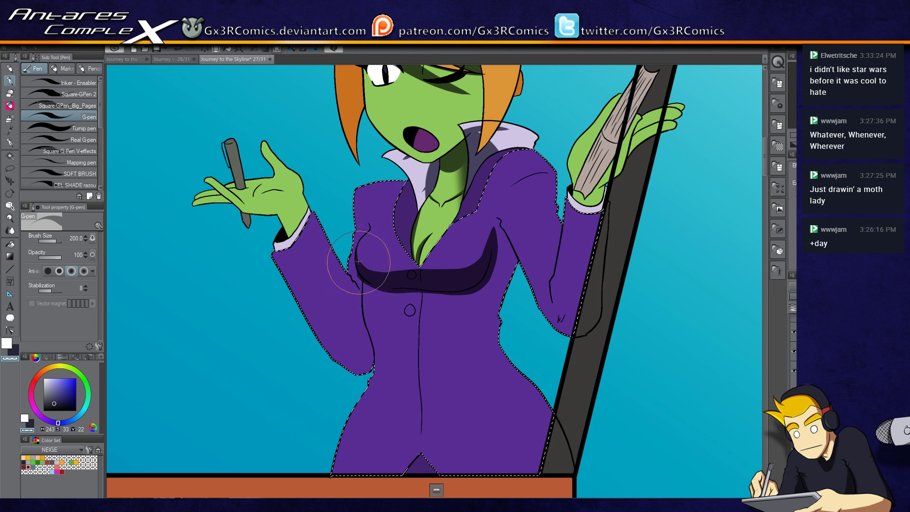
key(c)
drag(367, 276, 376, 238)
key(c)
key(c)
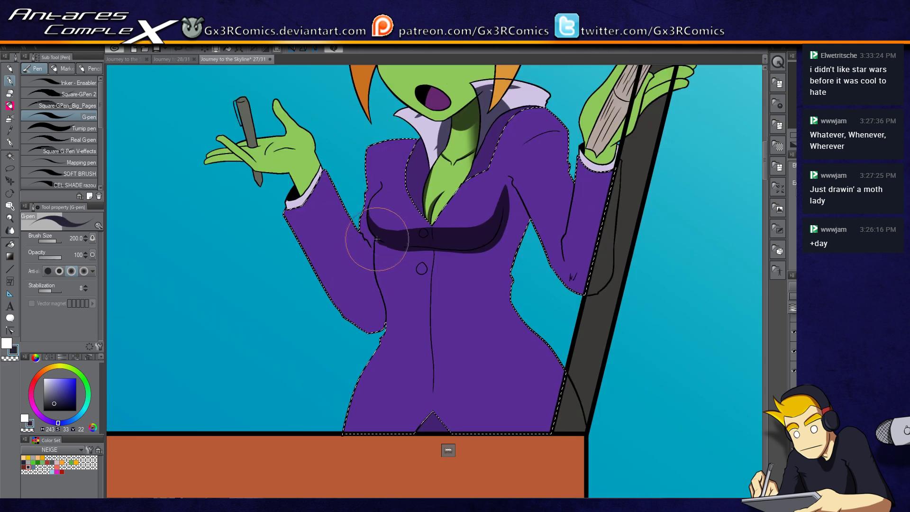
- Paint a broad shadow along the underside of the pen-hand sleeve and erase its overspill on the waist with transparent colour
drag(388, 243, 382, 205)
drag(287, 173, 369, 289)
mouse_move(327, 213)
mouse_down()
mouse_move(386, 315)
mouse_move(304, 171)
mouse_move(379, 280)
mouse_up()
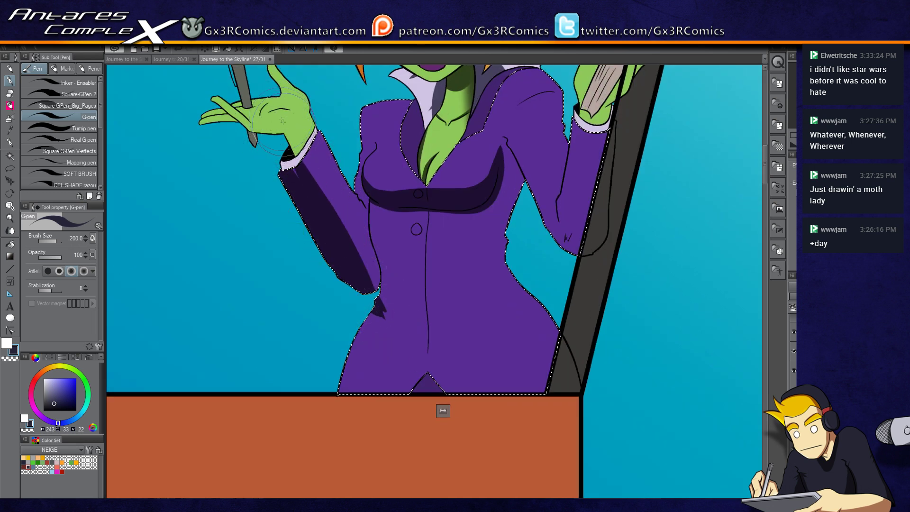
mouse_move(331, 211)
mouse_down()
mouse_move(400, 296)
mouse_move(341, 223)
mouse_move(402, 284)
mouse_up()
key(c)
mouse_move(374, 235)
mouse_down()
mouse_move(365, 223)
mouse_move(370, 266)
mouse_move(379, 256)
mouse_move(394, 284)
mouse_move(396, 325)
mouse_up()
drag(386, 281, 371, 327)
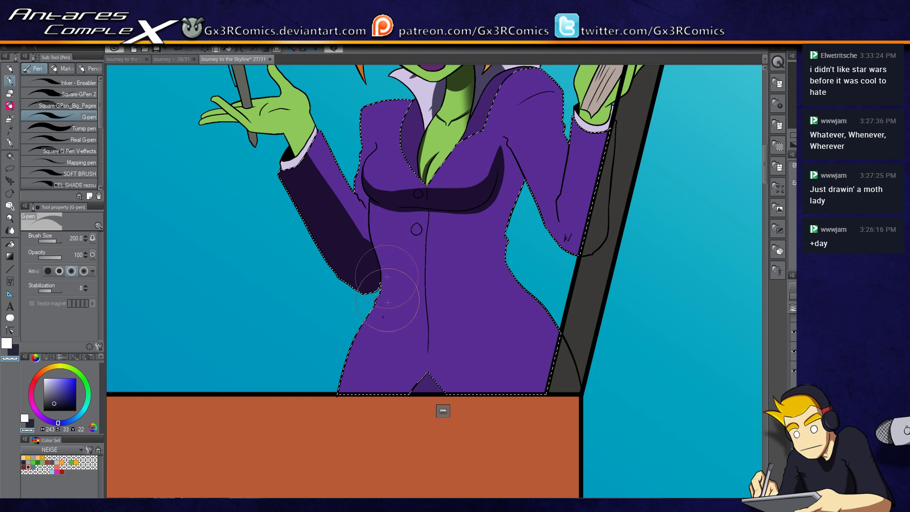
key(x)
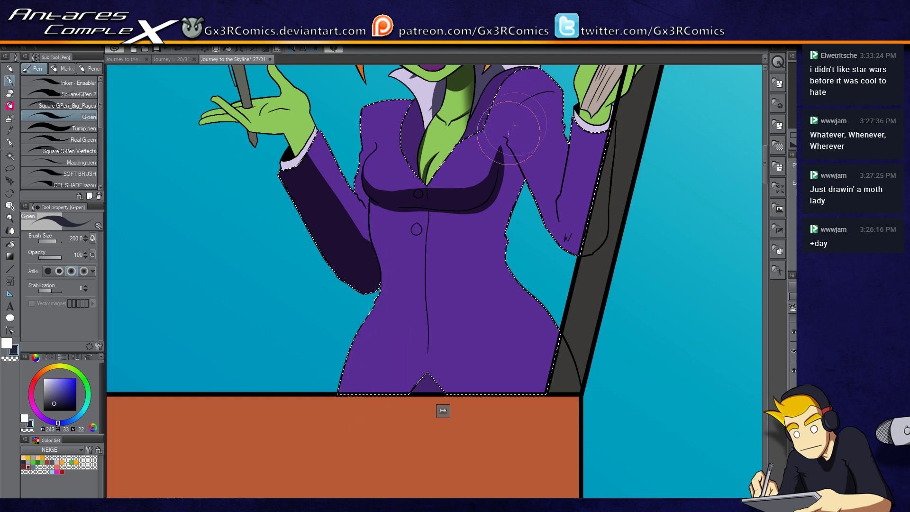
- Shade the brush-hand sleeve from the armpit to the elbow and up the inner side of the forearm
drag(498, 134, 562, 248)
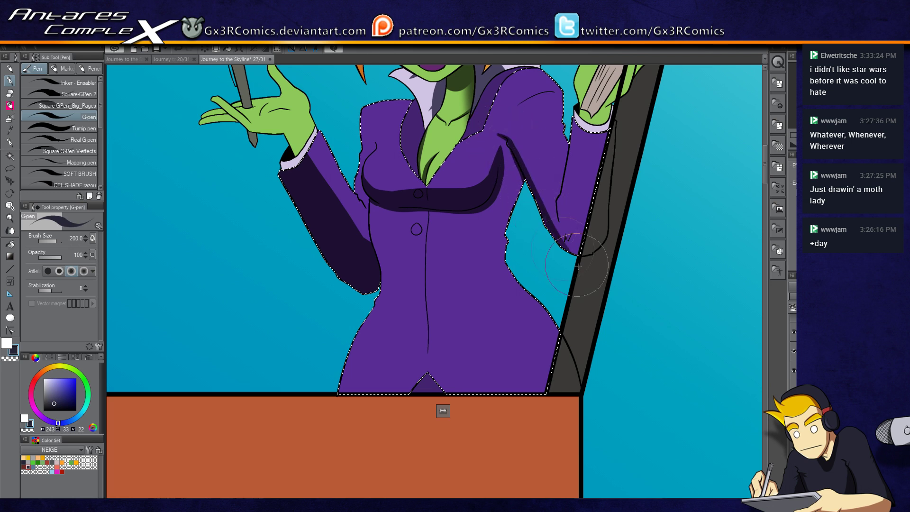
scroll(515, 145, up, 3)
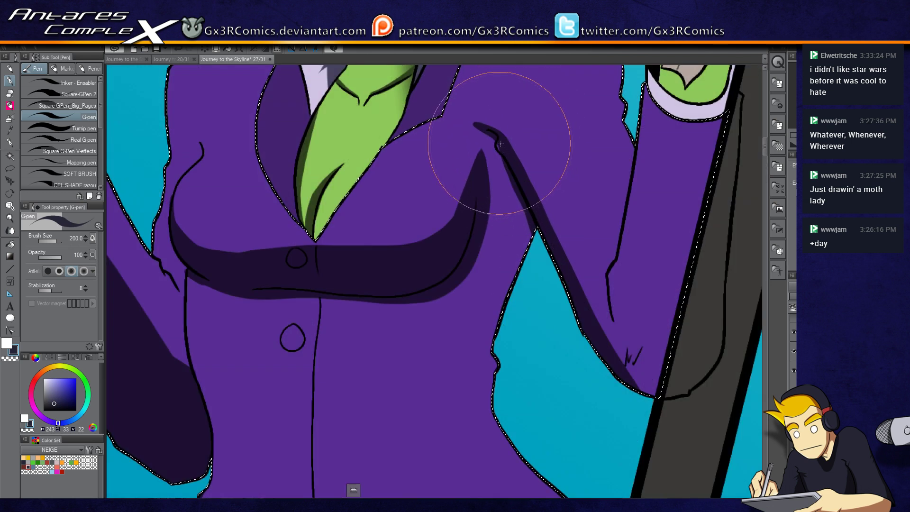
mouse_move(518, 181)
mouse_down()
mouse_move(542, 239)
mouse_move(497, 149)
mouse_move(480, 134)
mouse_move(502, 162)
mouse_move(493, 134)
mouse_move(501, 162)
mouse_move(471, 121)
mouse_move(504, 133)
mouse_move(499, 160)
mouse_move(460, 123)
mouse_move(507, 146)
mouse_move(463, 144)
mouse_move(525, 147)
mouse_move(506, 143)
mouse_move(499, 151)
mouse_move(535, 159)
mouse_up()
drag(483, 344, 359, 353)
mouse_move(512, 389)
mouse_down()
mouse_move(533, 379)
mouse_move(426, 284)
mouse_move(569, 393)
mouse_move(492, 317)
mouse_up()
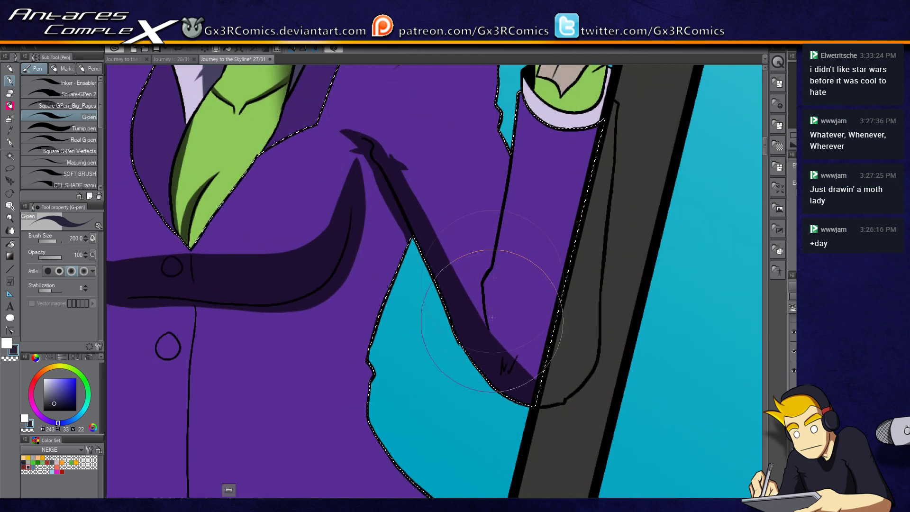
mouse_move(524, 102)
mouse_down()
mouse_move(522, 195)
mouse_move(488, 365)
mouse_up()
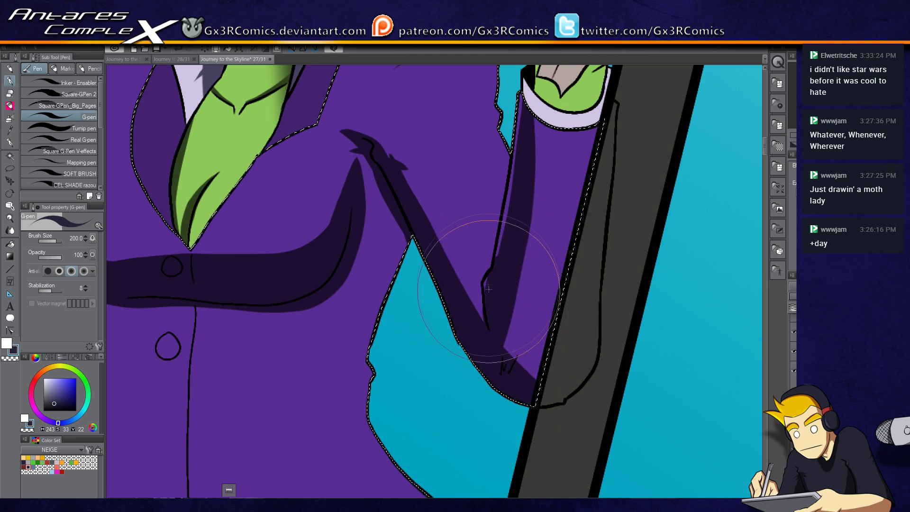
mouse_move(524, 95)
mouse_down()
mouse_move(507, 291)
mouse_move(517, 242)
mouse_move(508, 352)
mouse_move(542, 110)
mouse_move(514, 310)
mouse_up()
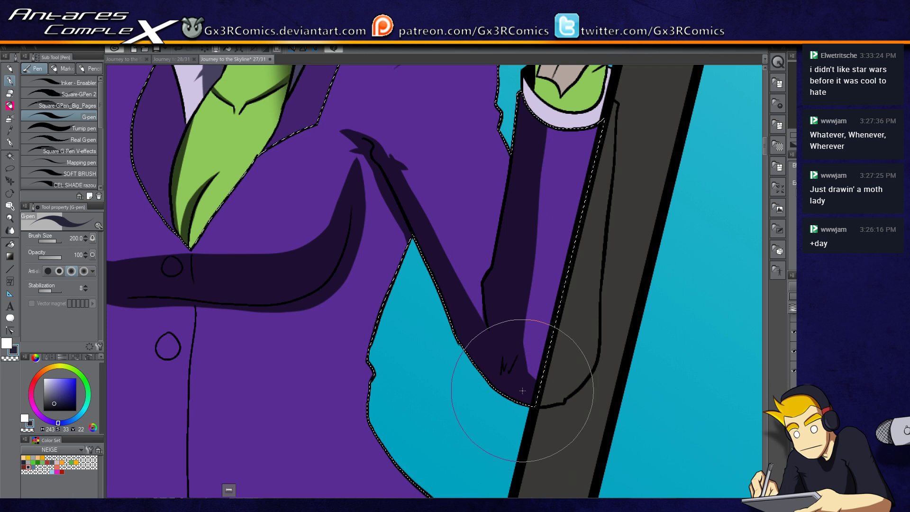
- Extend the bust shadow into the armpit of the brush-hand arm, reshaping its edge with alternating transparent and shading colour
drag(367, 147, 417, 233)
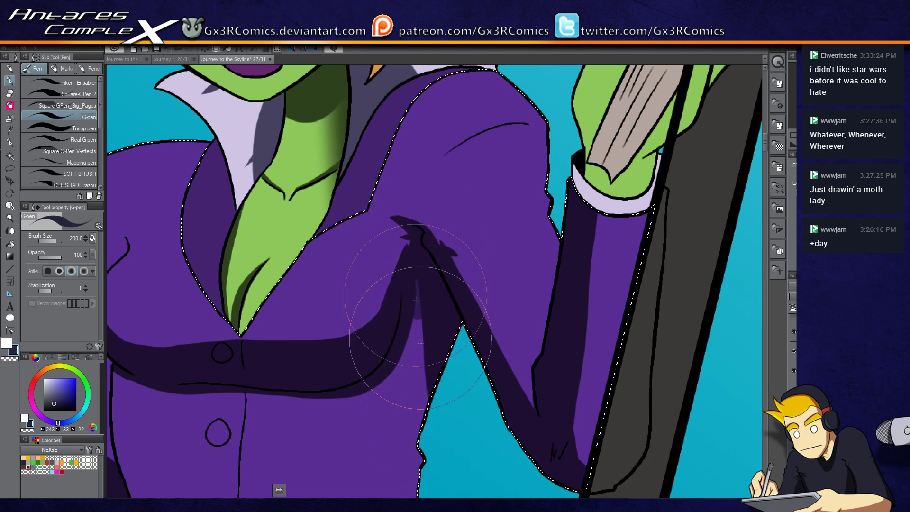
key(c)
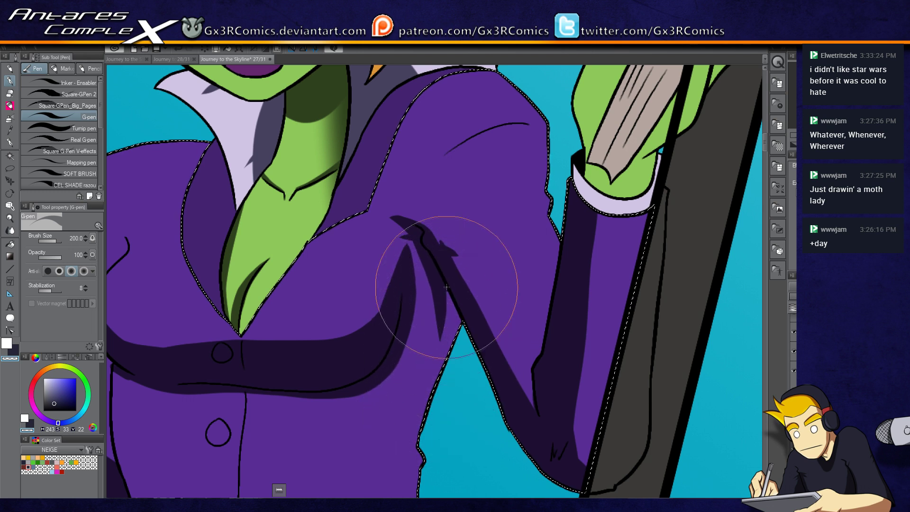
key(c)
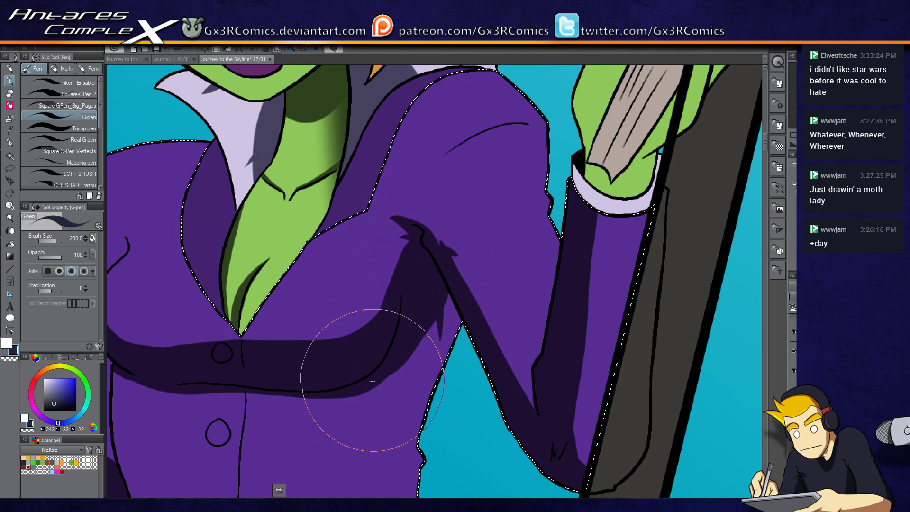
drag(376, 342, 404, 331)
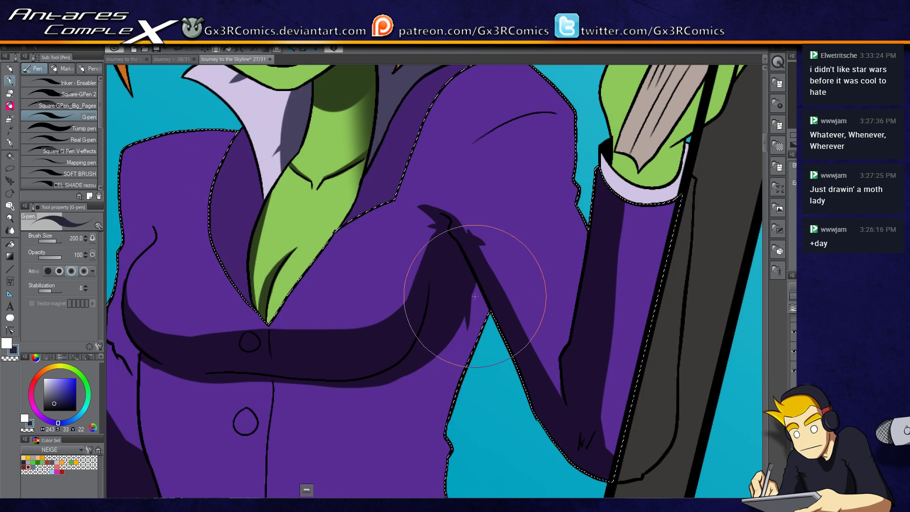
key(c)
key(c)
drag(449, 235, 506, 277)
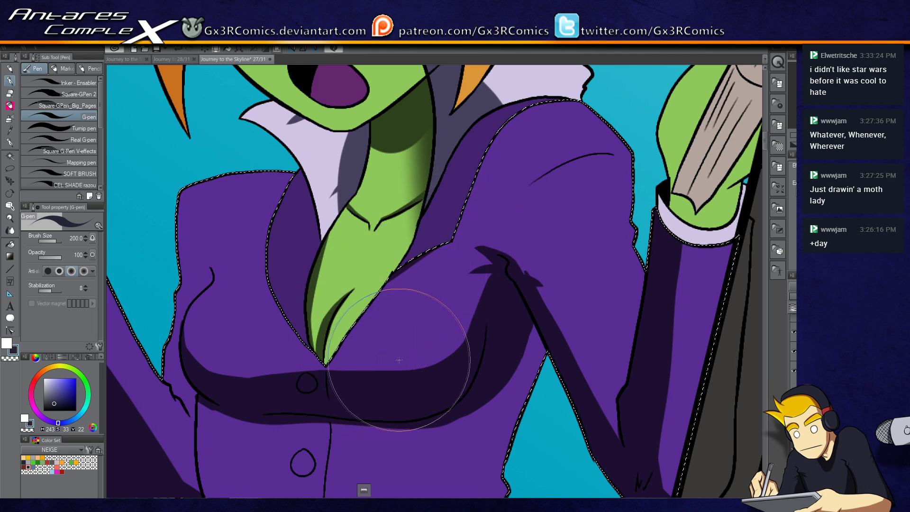
- Select the large swept hair section and paint a shadow down the face-side edge of its long lock
drag(423, 138, 384, 321)
key(w)
click(438, 192)
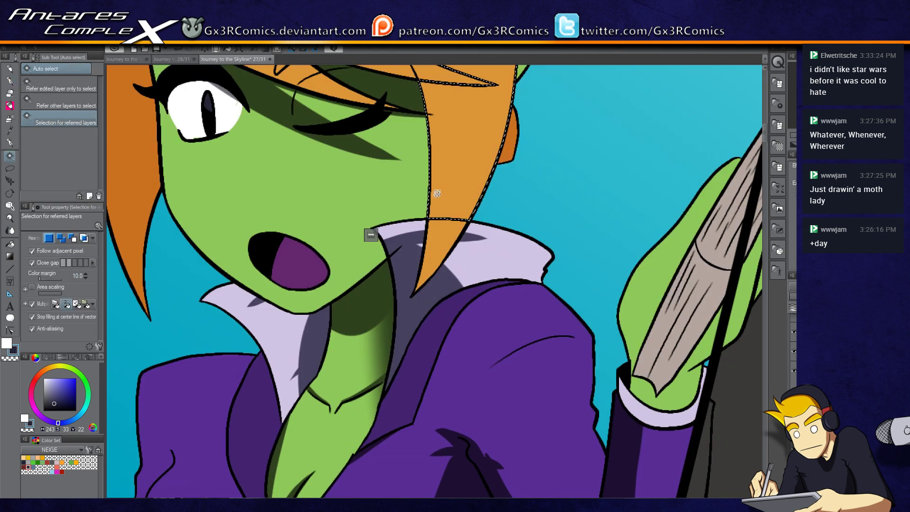
key(p)
key(w)
key(p)
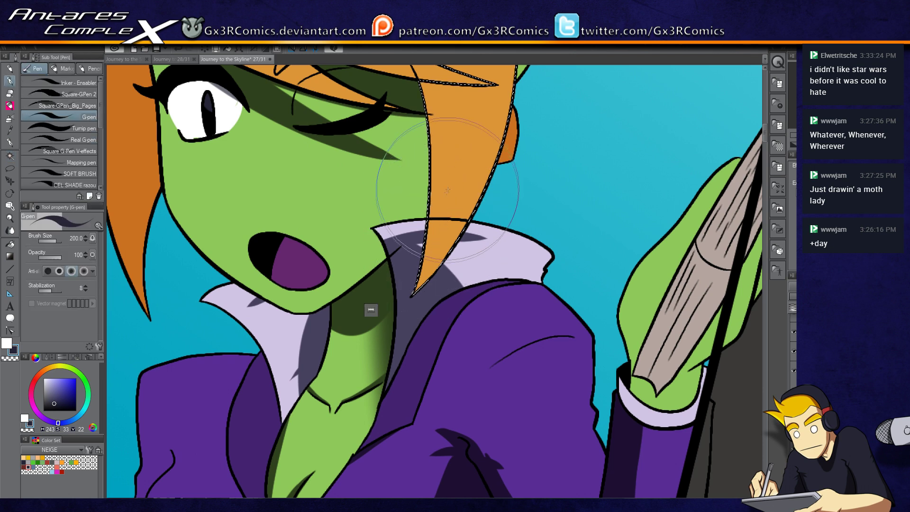
drag(440, 217, 409, 383)
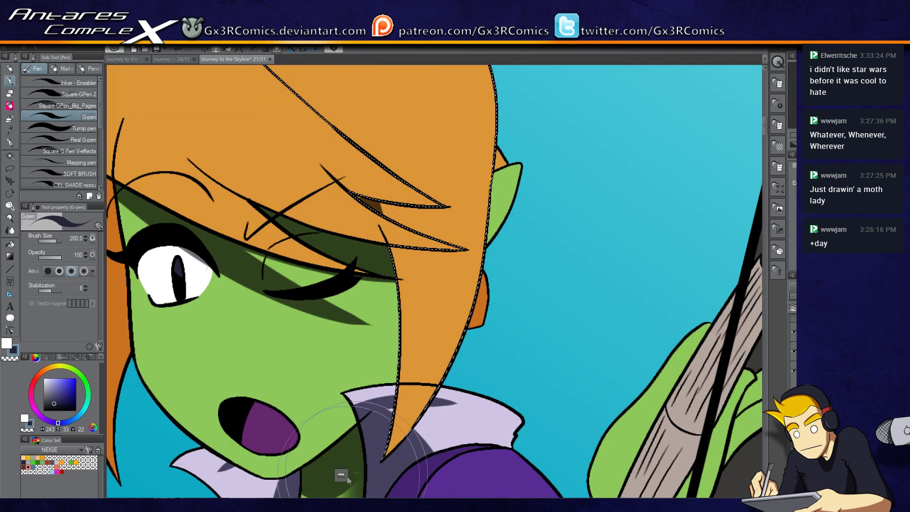
drag(393, 209, 410, 417)
drag(379, 266, 400, 358)
- Paint a tapered shadow along the hair parting line and trim its edge with transparent colour
mouse_move(362, 215)
mouse_down()
mouse_move(299, 164)
mouse_move(381, 222)
mouse_up()
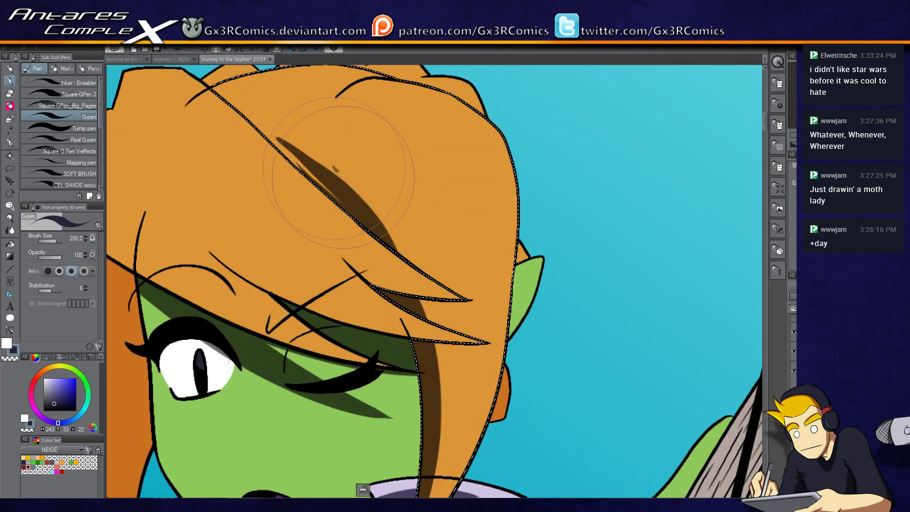
drag(329, 164, 393, 228)
drag(281, 144, 316, 180)
key(c)
drag(251, 123, 342, 170)
- Select the front fringe section and shade a narrow band along its lower edge above the eyes
drag(311, 207, 438, 208)
key(w)
click(209, 202)
key(p)
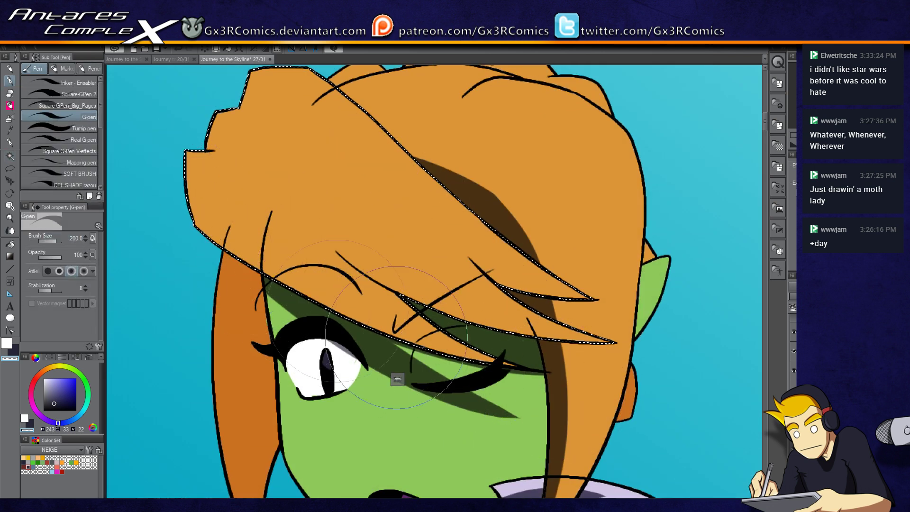
drag(172, 193, 541, 370)
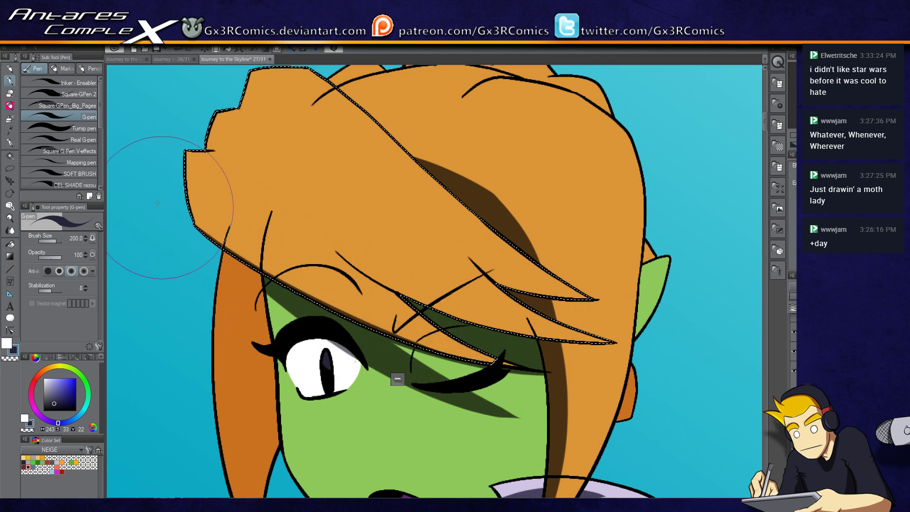
key(w)
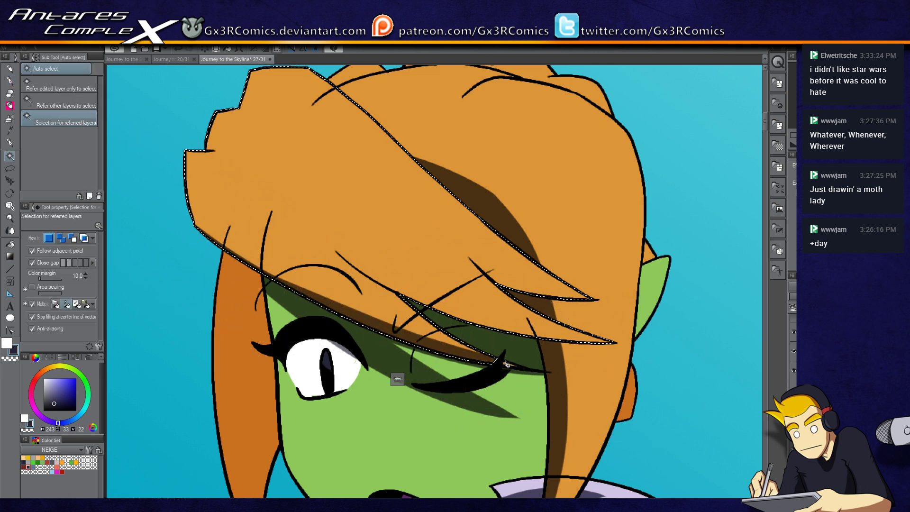
- Add tapered shadow strokes through the fringe, following its strands towards the pointed tips
key(p)
drag(393, 288, 264, 192)
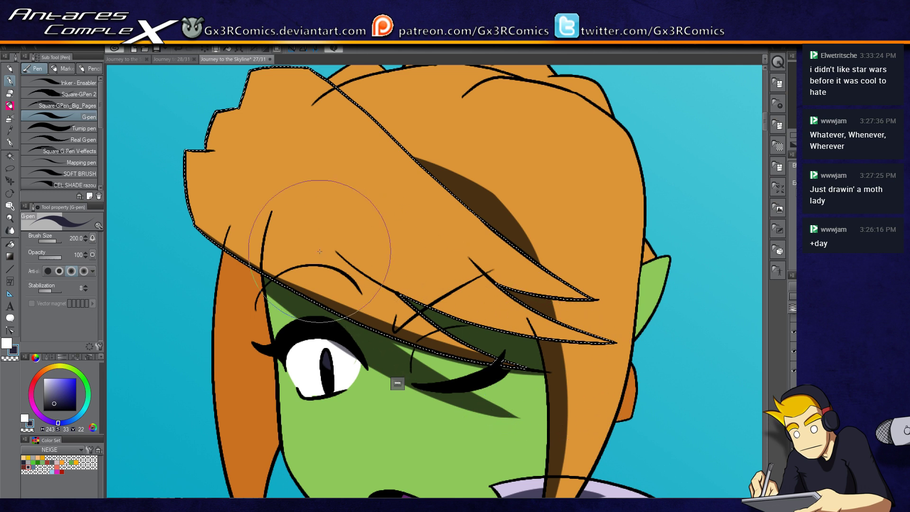
key(ctrl+z)
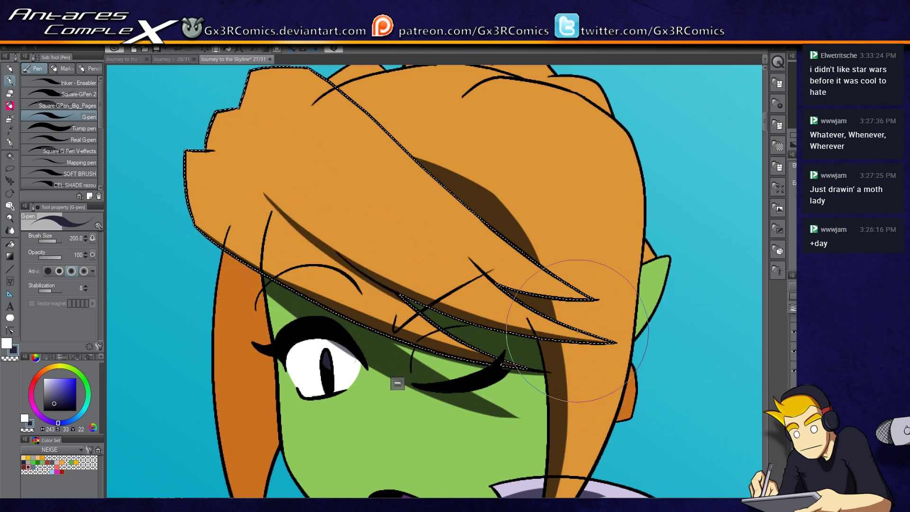
drag(441, 235, 480, 273)
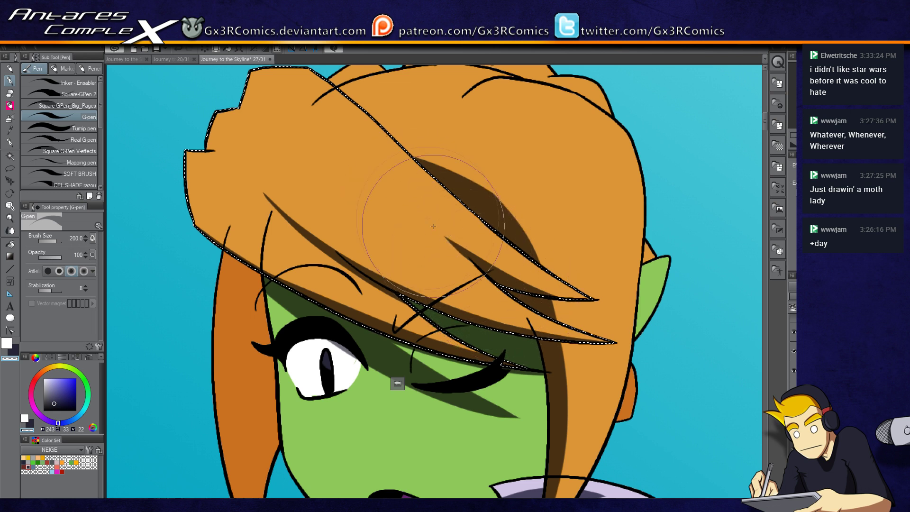
key(c)
- Select the pointed green ear, shade its inner side next to the hair, and clear the selection
drag(423, 438, 411, 313)
key(w)
click(641, 170)
key(p)
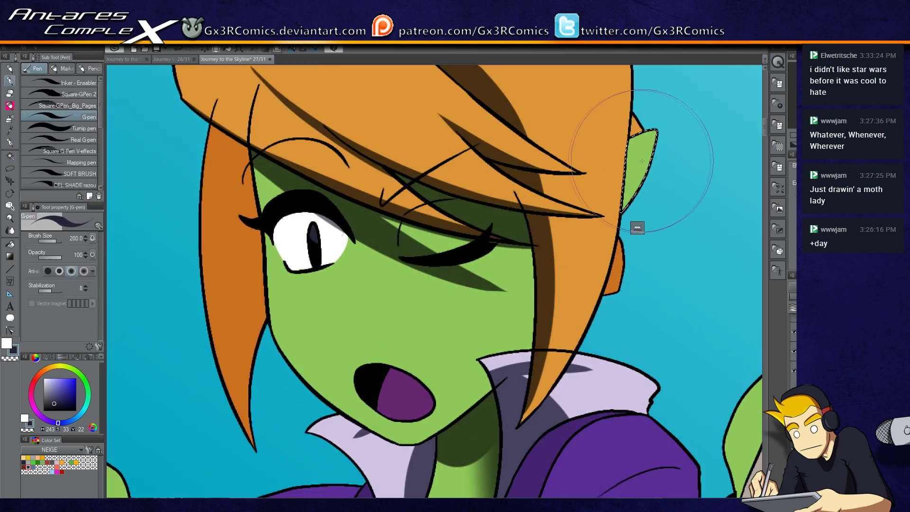
mouse_move(608, 164)
mouse_down()
mouse_move(638, 157)
mouse_move(579, 237)
mouse_move(640, 148)
mouse_move(631, 170)
mouse_up()
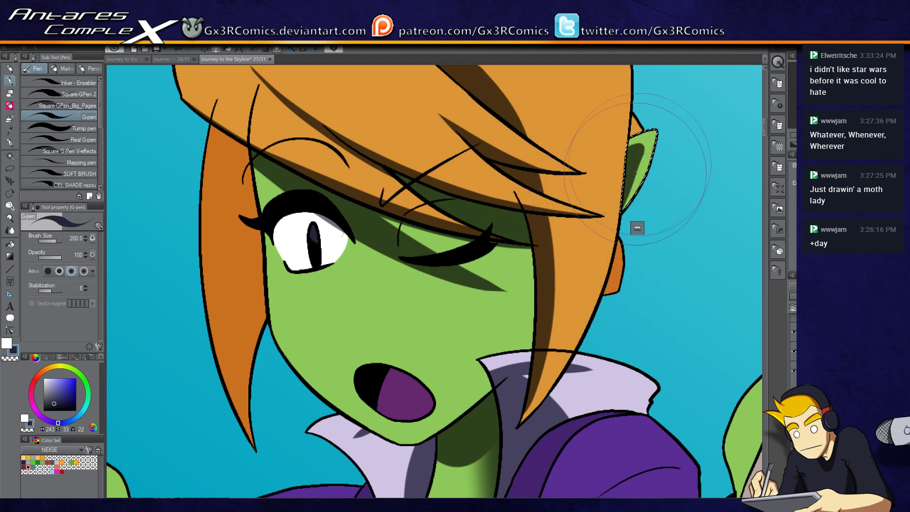
key(ctrl+d)
- Select the green face and paint a shadow on the cheek beside the long hair lock
drag(446, 340, 467, 286)
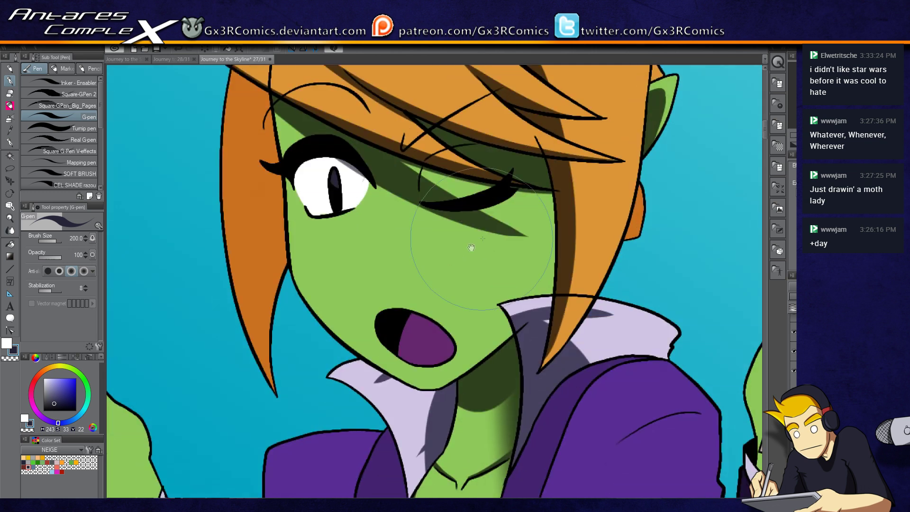
key(w)
click(546, 165)
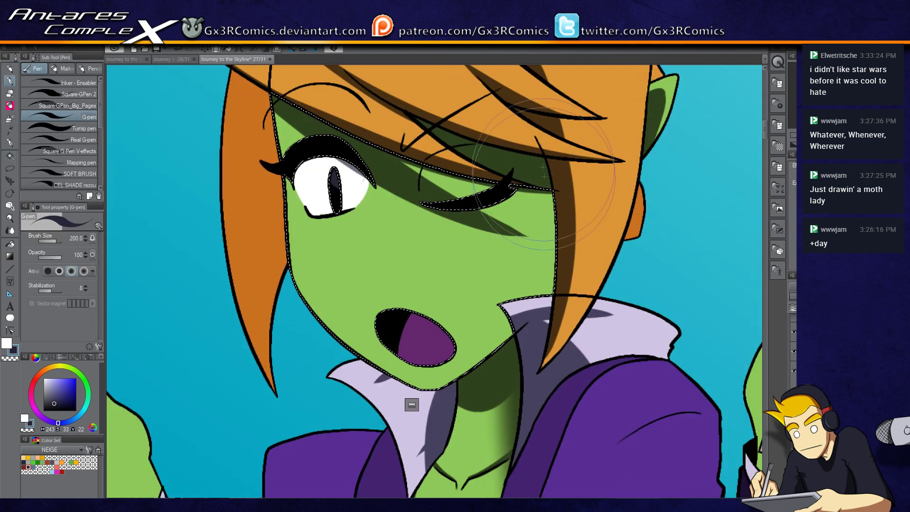
key(p)
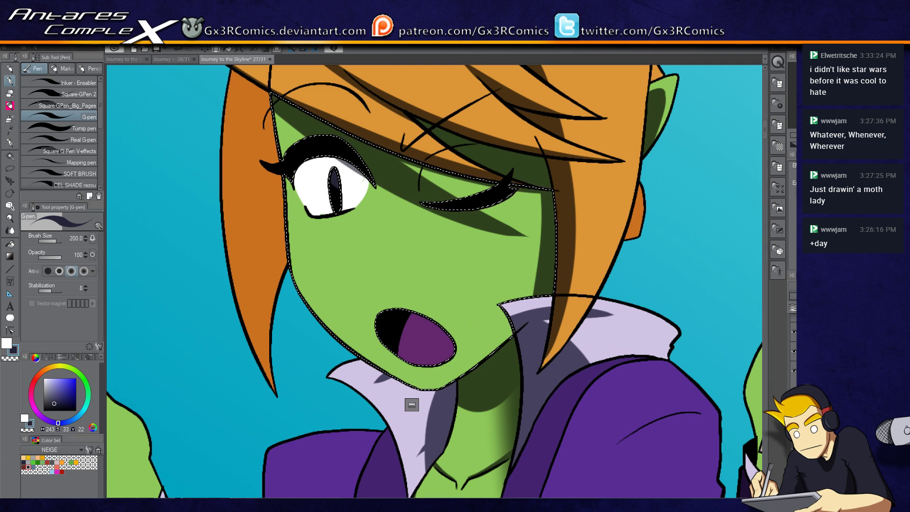
- Select the darker orange lock beside the open eye and shade its top and outer side down to the tip
drag(317, 377, 349, 410)
key(w)
click(288, 266)
key(p)
drag(284, 134, 276, 189)
mouse_move(251, 450)
mouse_down()
mouse_move(264, 285)
mouse_move(249, 252)
mouse_up()
mouse_move(299, 152)
mouse_down()
mouse_move(240, 300)
mouse_move(294, 446)
mouse_move(313, 123)
mouse_move(321, 156)
mouse_up()
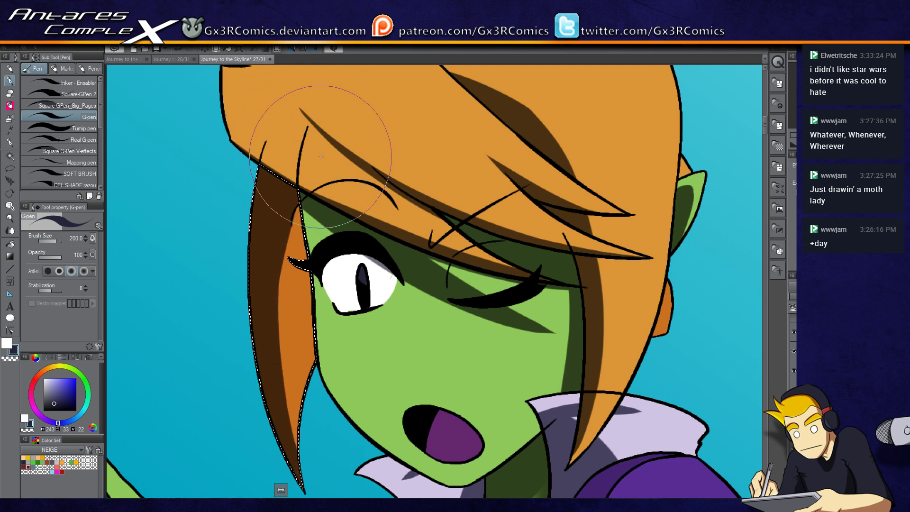
- Reselect the purple jacket and refine the upper edge of the bust shadow with transparent and shading colour
scroll(264, 284, down, 5)
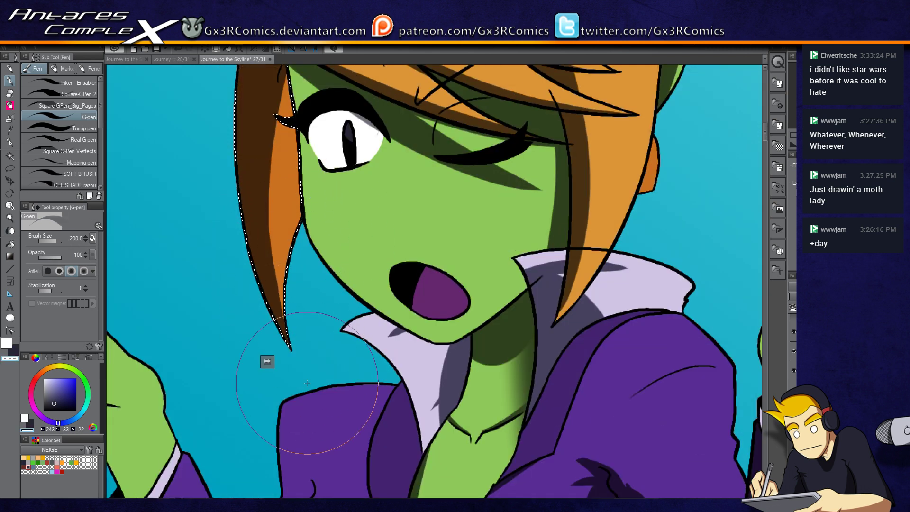
scroll(307, 379, down, 4)
scroll(411, 250, down, 4)
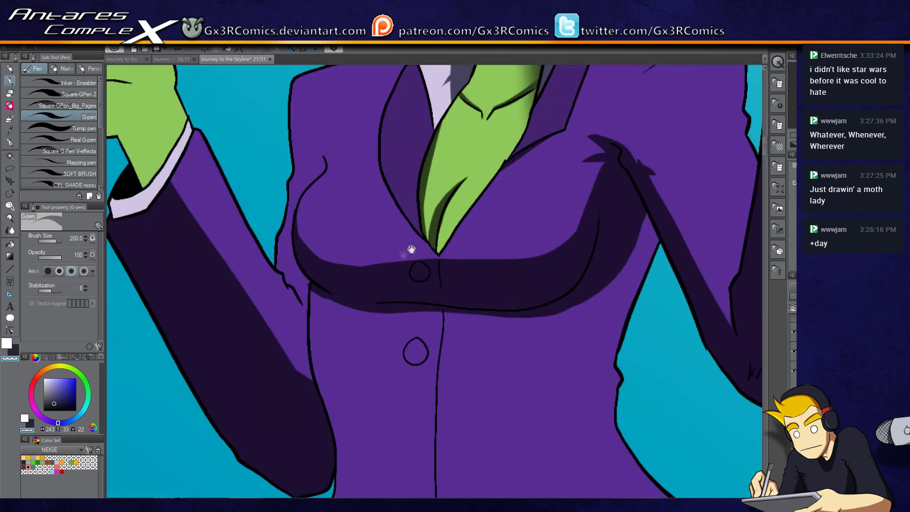
click(346, 217)
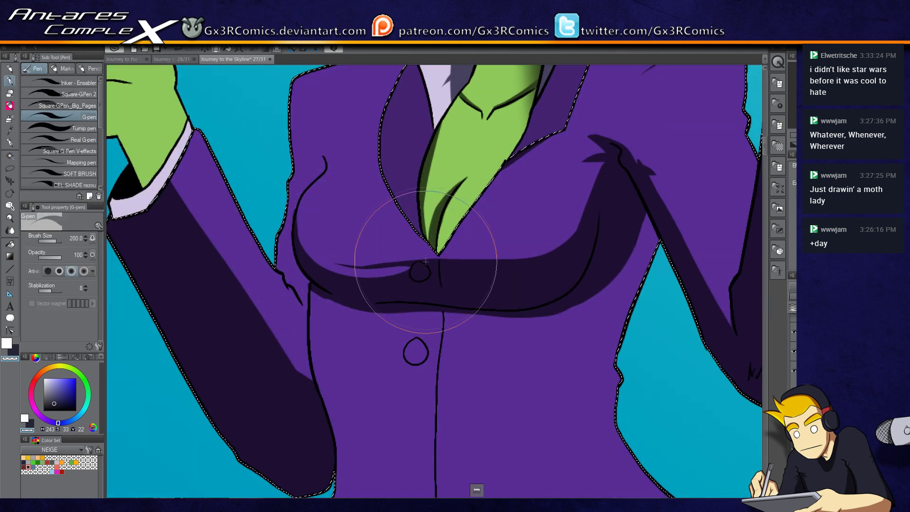
key(c)
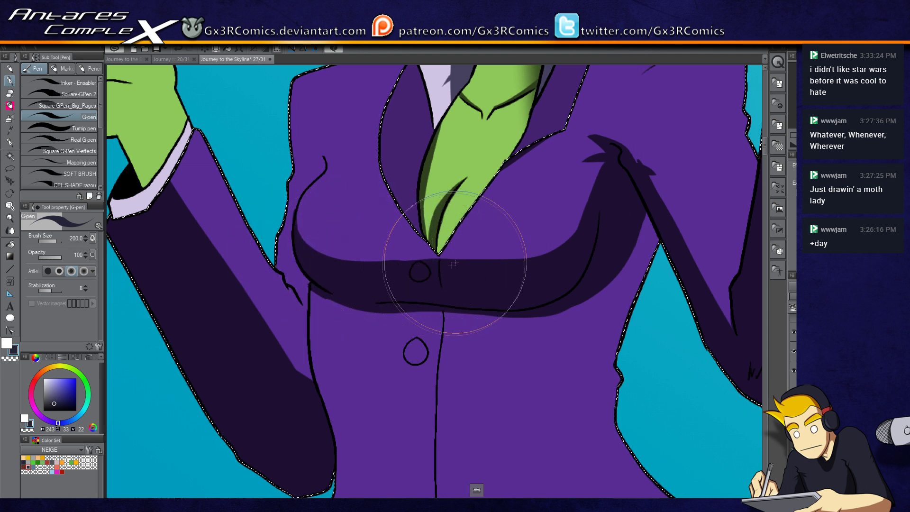
- Paint a broad shadow down the middle of the purple jacket, from under the bust over the waist to the hem
drag(436, 307, 431, 214)
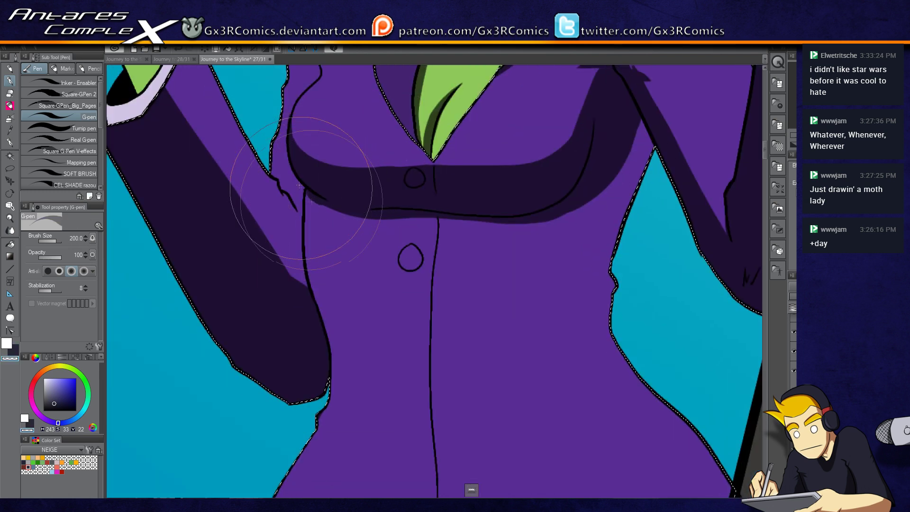
key(c)
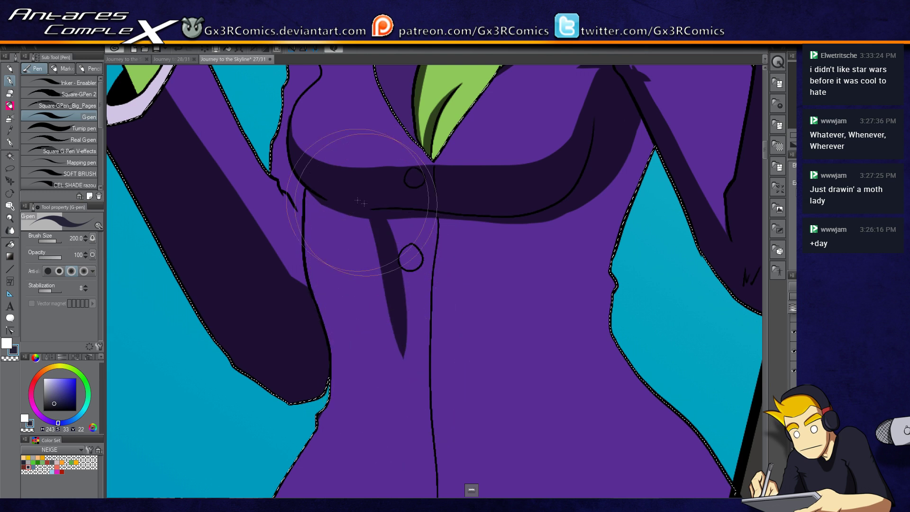
mouse_move(331, 197)
mouse_down()
mouse_move(365, 253)
mouse_move(382, 458)
mouse_up()
drag(450, 184, 450, 134)
drag(488, 171, 445, 375)
mouse_move(357, 137)
mouse_down()
mouse_move(341, 179)
mouse_move(400, 133)
mouse_move(391, 203)
mouse_move(427, 435)
mouse_up()
drag(410, 199, 392, 479)
mouse_move(430, 293)
mouse_down()
mouse_move(412, 140)
mouse_move(445, 438)
mouse_up()
mouse_move(359, 146)
mouse_down()
mouse_move(327, 417)
mouse_move(313, 417)
mouse_up()
drag(356, 179, 264, 426)
drag(332, 265, 246, 420)
drag(371, 225, 433, 427)
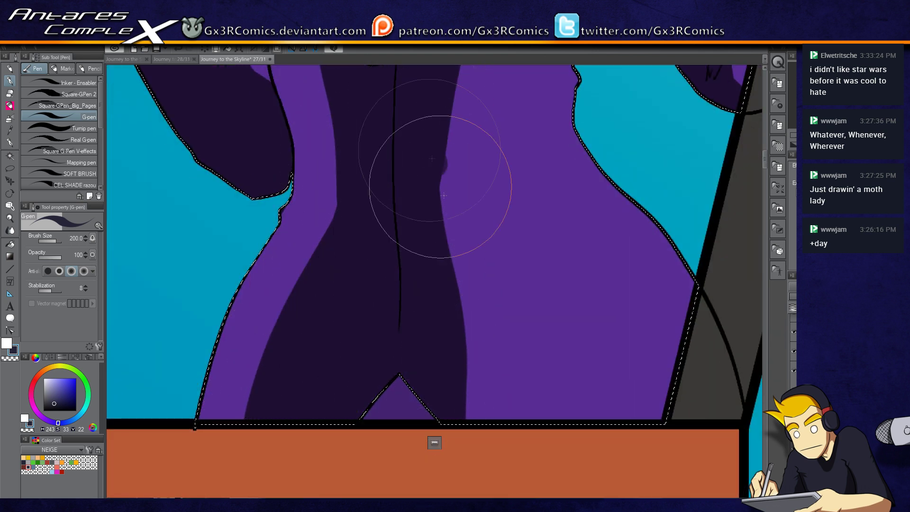
- Smooth the torso shadow's edge on the dark panel border's side so it curves in at the waist and widens over the hip
drag(431, 158, 469, 417)
drag(446, 292, 476, 417)
scroll(435, 152, up, 5)
drag(437, 158, 425, 315)
drag(447, 188, 437, 313)
scroll(437, 313, down, 3)
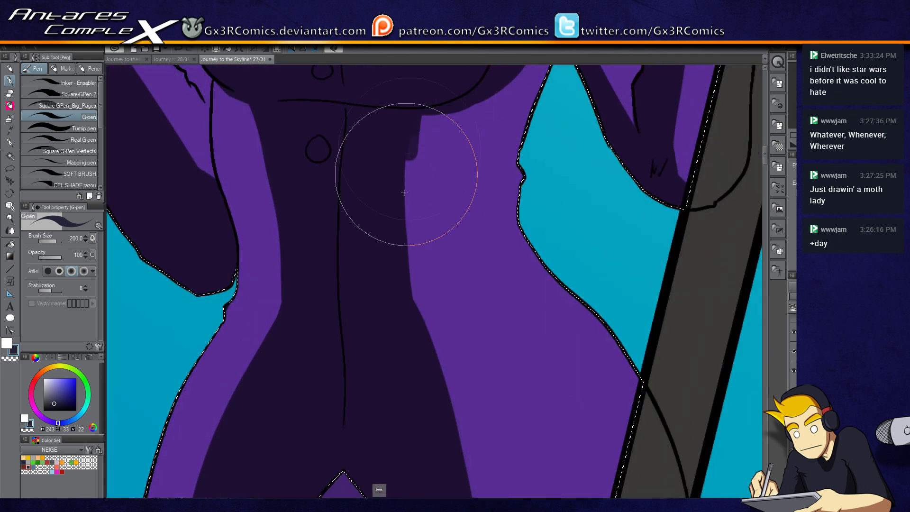
drag(417, 246, 417, 312)
scroll(417, 311, down, 3)
drag(351, 152, 391, 320)
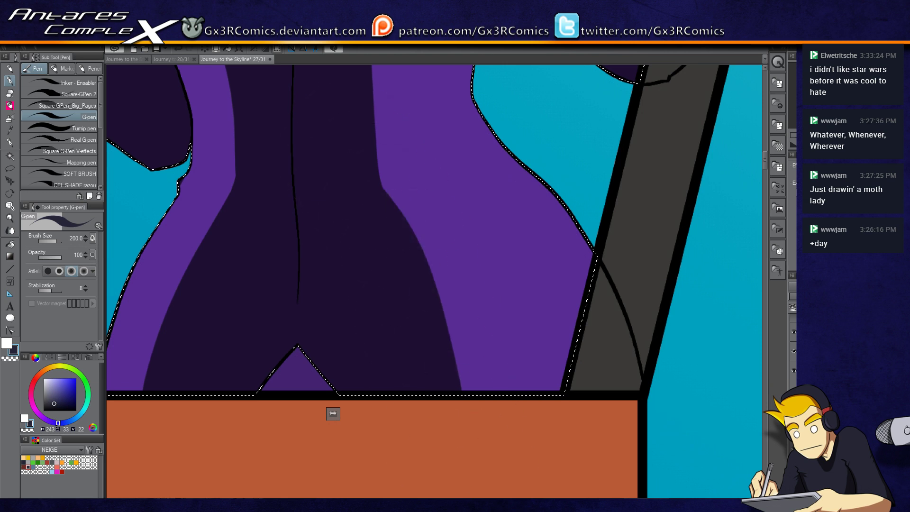
drag(371, 191, 380, 222)
scroll(466, 435, up, 1)
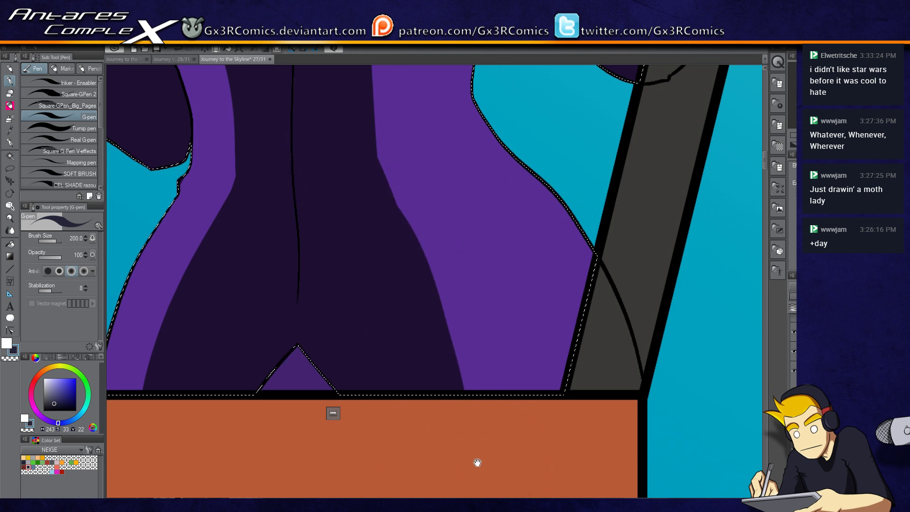
scroll(374, 282, up, 4)
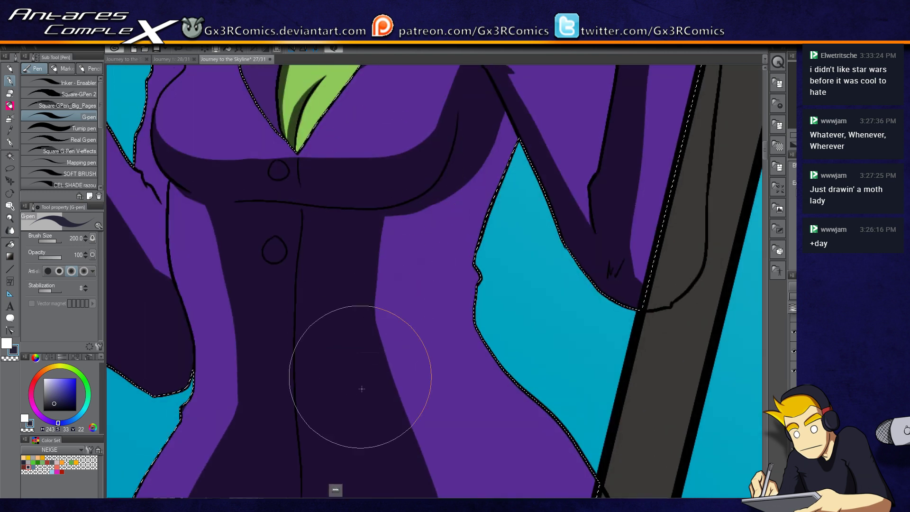
drag(398, 215, 322, 329)
scroll(323, 329, down, 3)
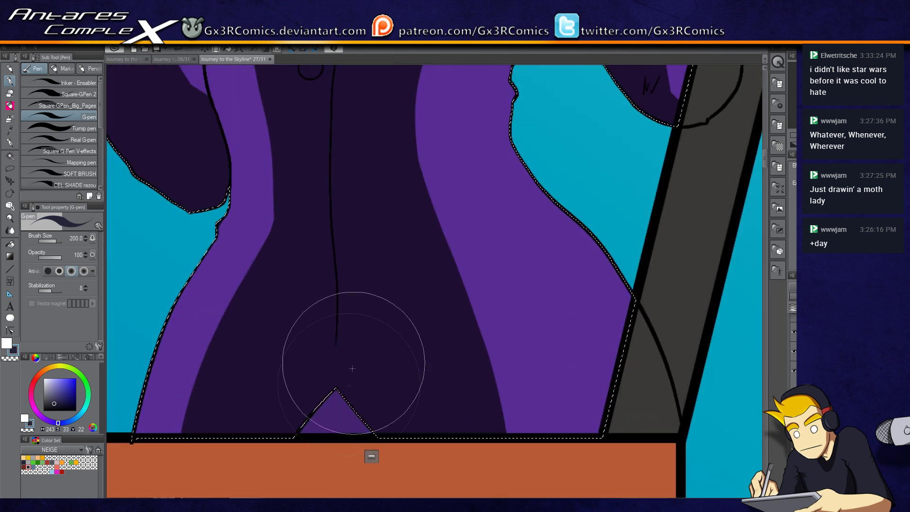
- Fill the small triangular gap at the centre of the jacket's hem with the shadow colour
key(g)
click(348, 405)
scroll(353, 331, down, 2)
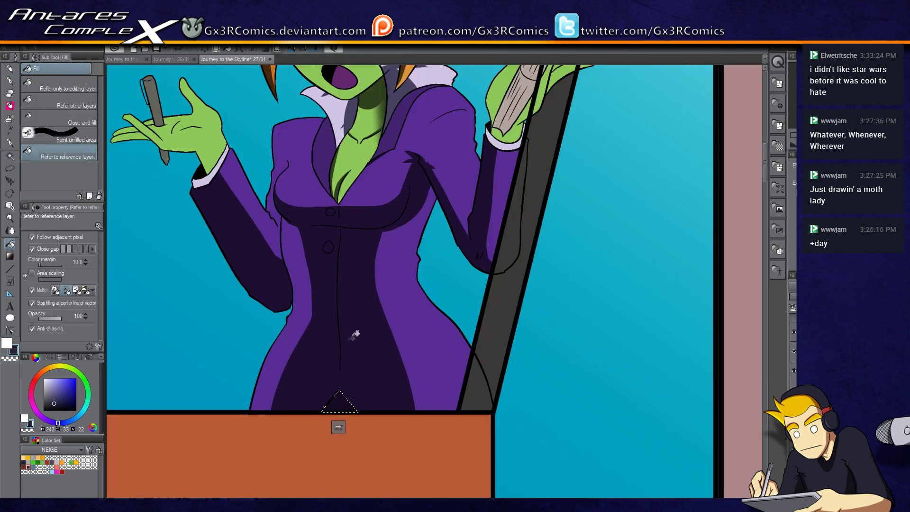
- Reselect the purple jacket and paint crease shadows at the armpit and chest side of the arm holding the pen
scroll(301, 313, up, 2)
key(w)
scroll(307, 303, up, 3)
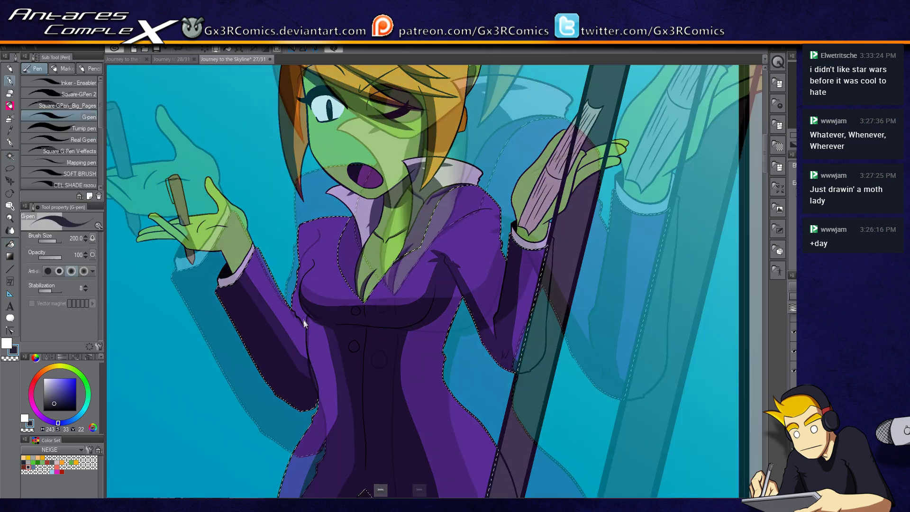
mouse_move(311, 344)
mouse_down()
mouse_move(294, 303)
mouse_move(310, 345)
mouse_move(308, 298)
mouse_move(308, 350)
mouse_up()
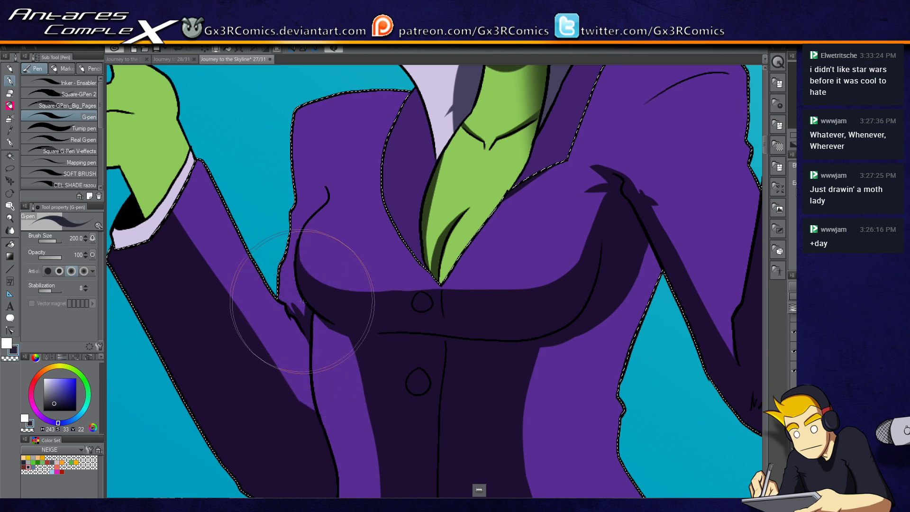
drag(278, 290, 285, 279)
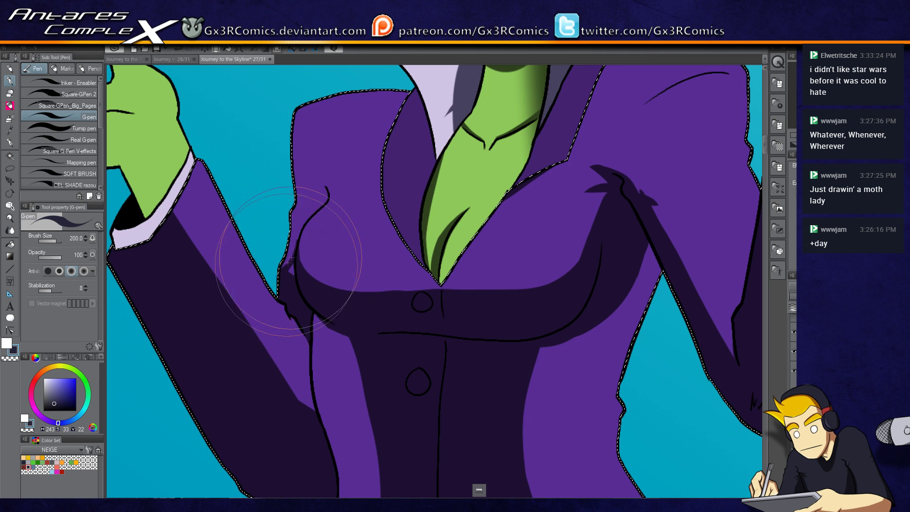
- Rework the armpit and upper sleeve shadow on the arm beside the dark panel border, and clear the selection
mouse_move(429, 258)
mouse_down()
mouse_move(285, 229)
mouse_move(243, 300)
mouse_up()
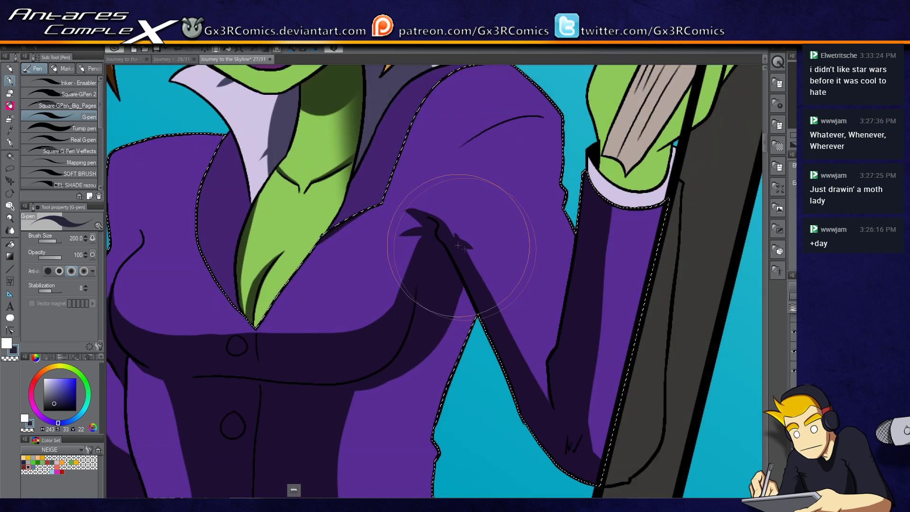
mouse_move(562, 430)
mouse_down()
mouse_move(445, 217)
mouse_move(576, 419)
mouse_move(546, 359)
mouse_move(567, 378)
mouse_move(439, 217)
mouse_up()
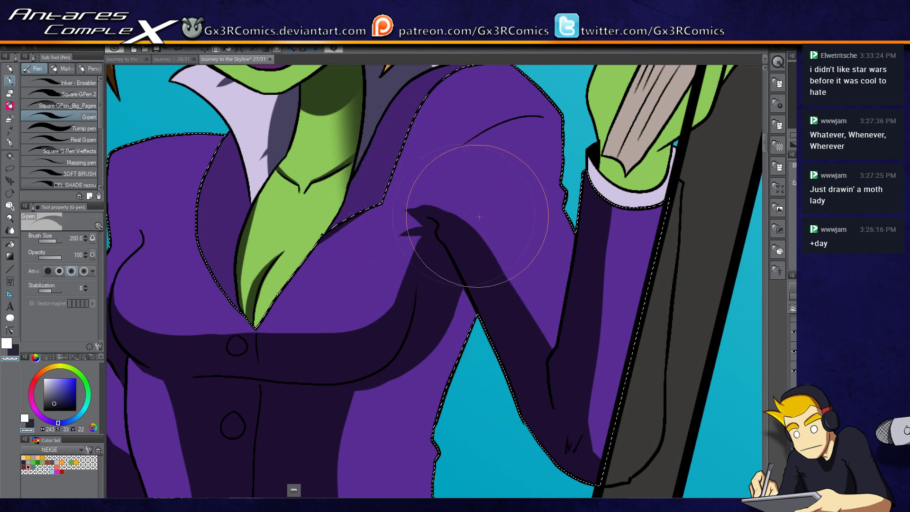
mouse_move(454, 237)
mouse_down()
mouse_move(500, 225)
mouse_move(445, 246)
mouse_move(422, 383)
mouse_up()
key(ctrl+d)
- Select the jacket lapel below the white collar on the dark panel border's side and shade its upper, inner part
key(w)
click(369, 269)
key(p)
mouse_move(305, 349)
mouse_down()
mouse_move(473, 153)
mouse_move(325, 386)
mouse_up()
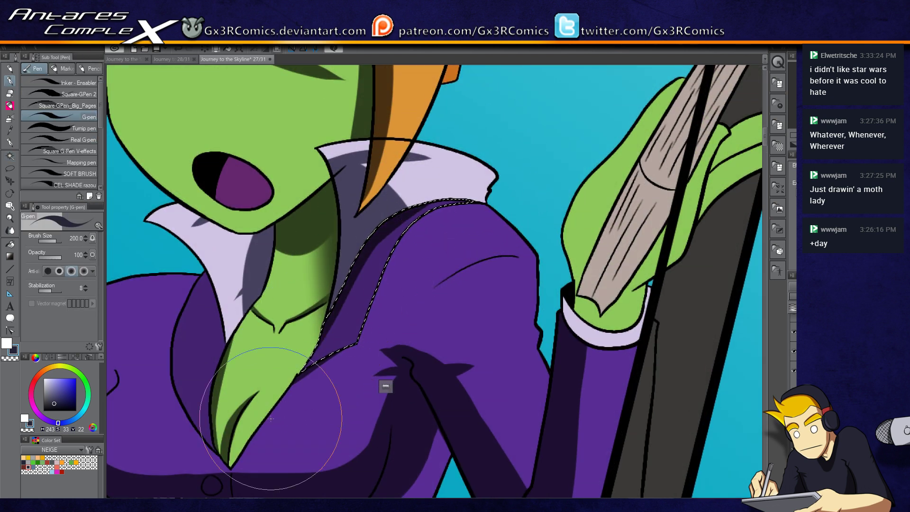
scroll(365, 226, down, 3)
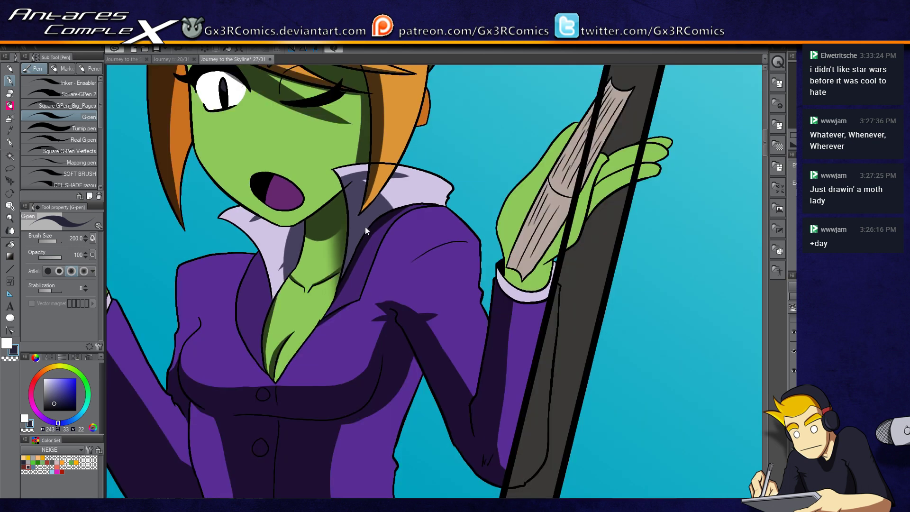
- Select the orange braid bumps along the top of the head and shade the base of each bump
drag(365, 226, 254, 227)
scroll(350, 359, up, 2)
drag(364, 333, 374, 392)
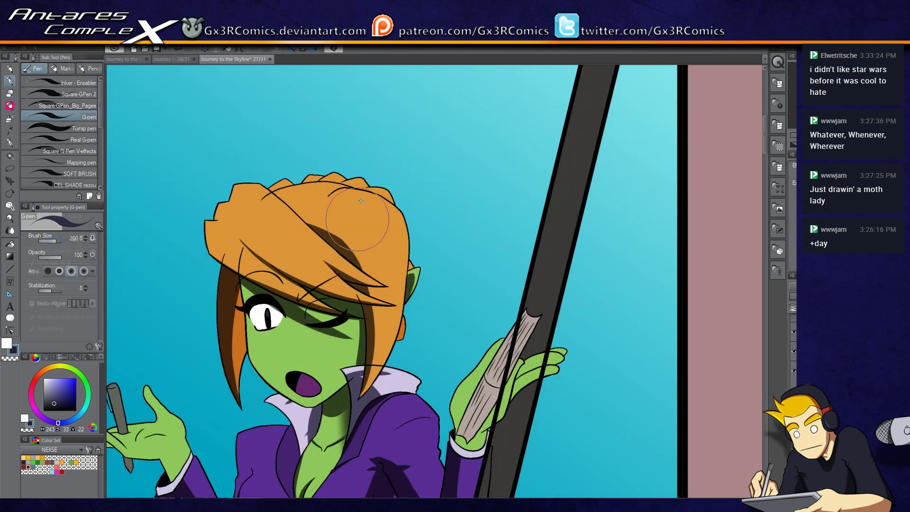
key(w)
click(366, 220)
scroll(367, 221, up, 2)
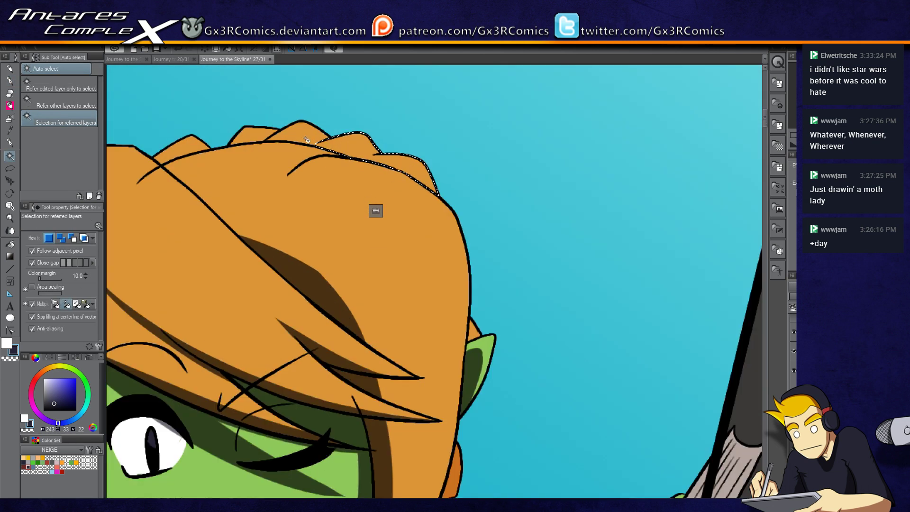
key(p)
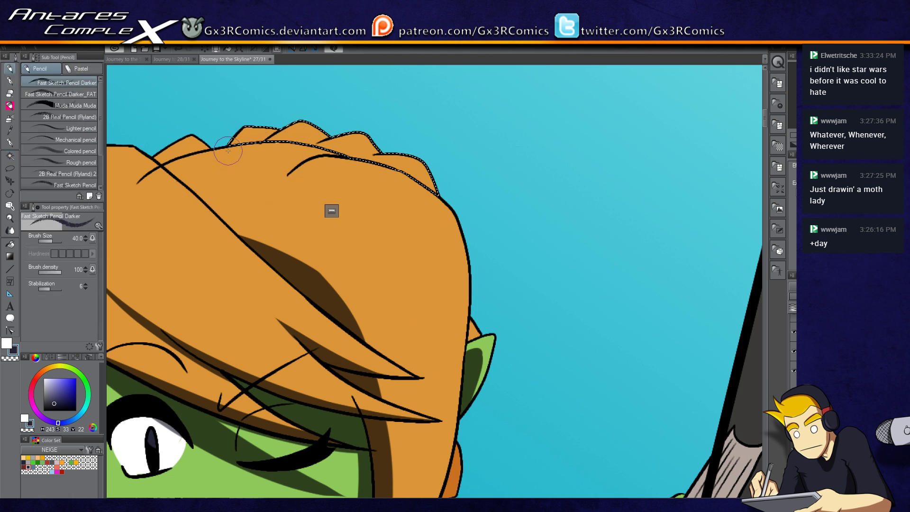
key(p)
mouse_move(234, 142)
mouse_down()
mouse_move(292, 136)
mouse_move(375, 160)
mouse_move(399, 209)
mouse_up()
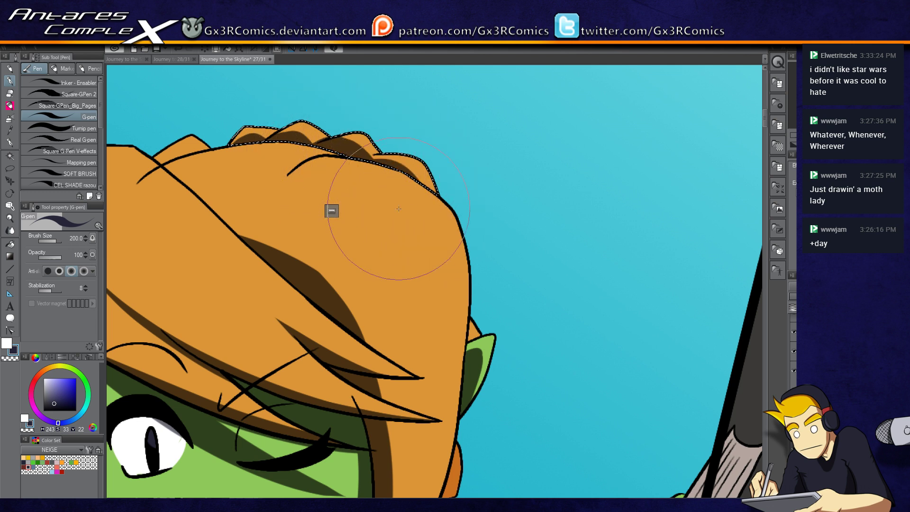
- Select and shade the small orange hair pieces showing above and below the pointed ear
key(w)
key(p)
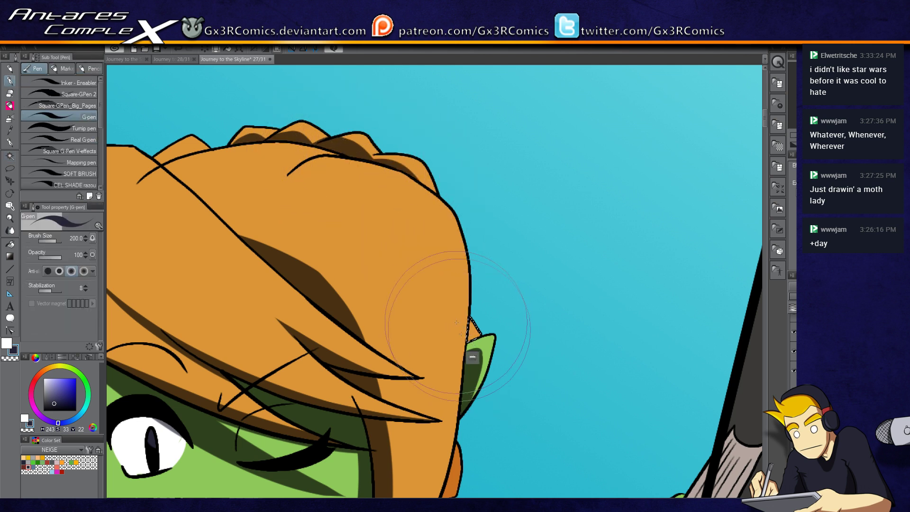
key(w)
drag(472, 357, 475, 173)
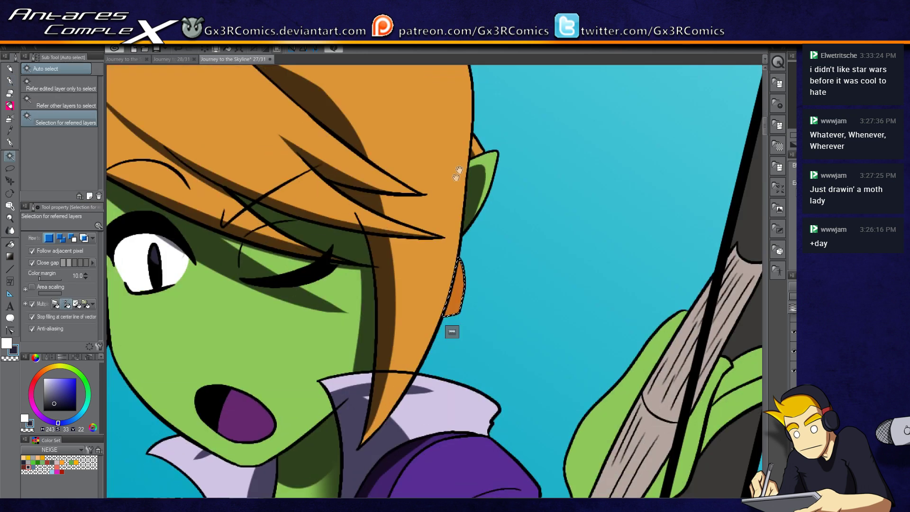
key(p)
scroll(493, 414, down, 2)
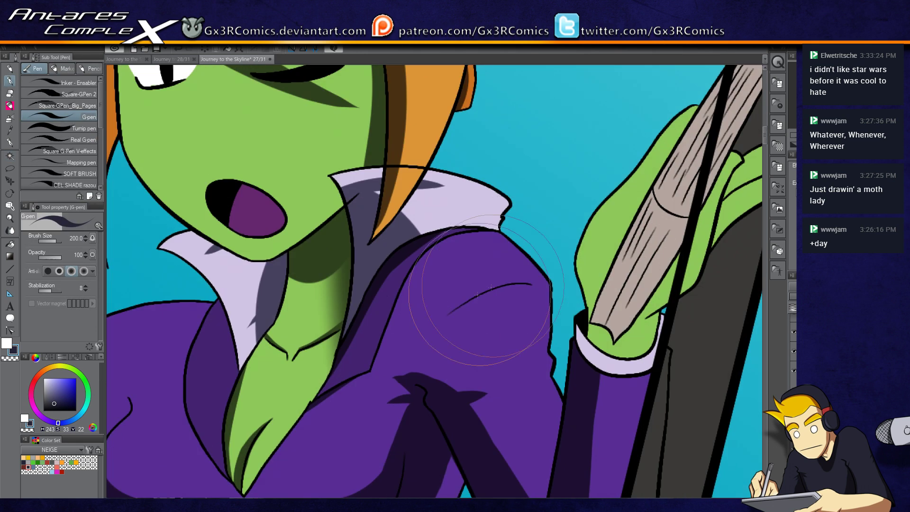
scroll(458, 284, down, 2)
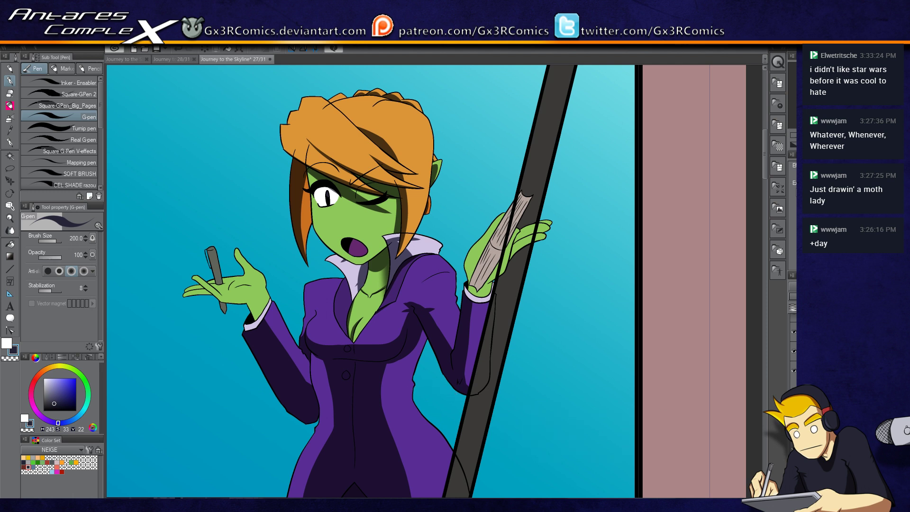
- Pick purple from the Cora and Blip colour set and paint a small oval mark on each cheek below the eyes
key(x)
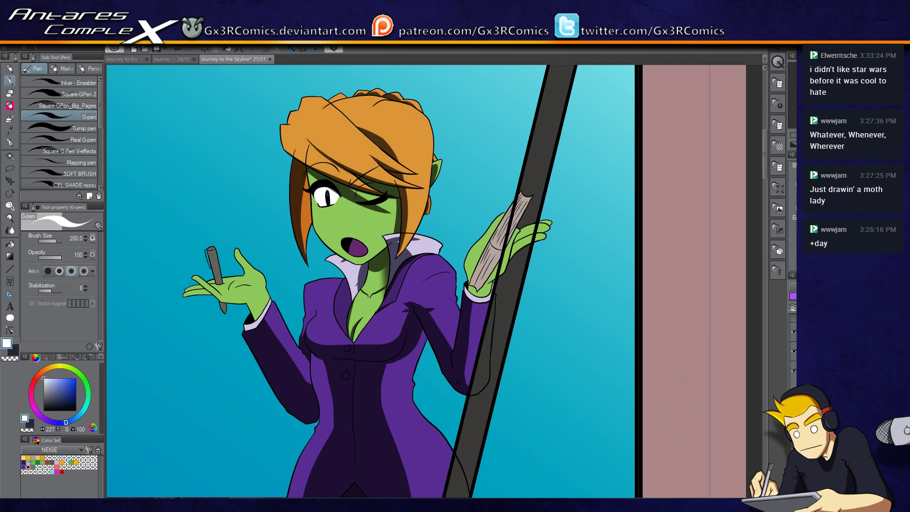
click(24, 467)
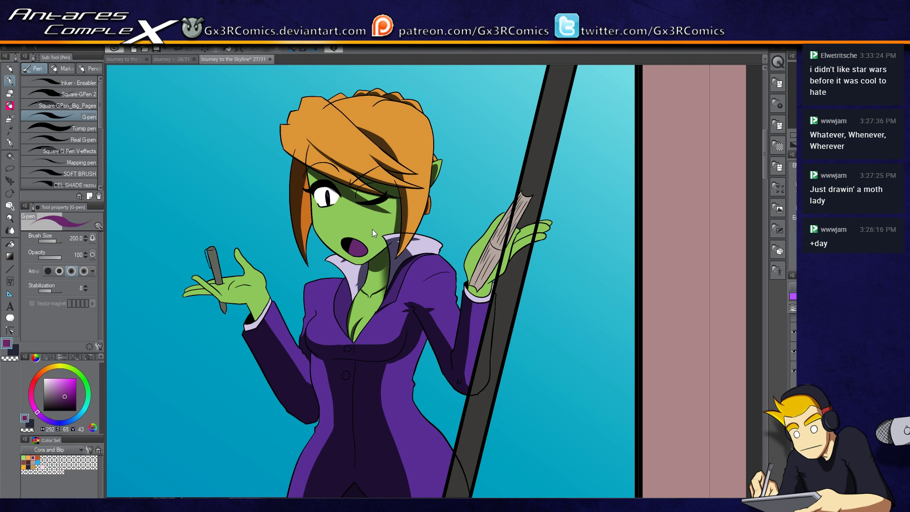
scroll(371, 229, up, 5)
mouse_move(382, 203)
mouse_down()
mouse_move(400, 204)
mouse_move(385, 208)
mouse_up()
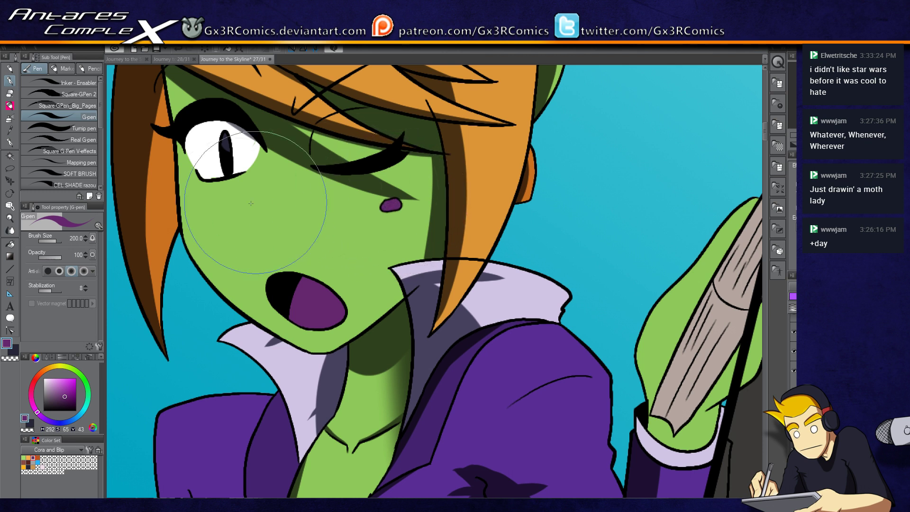
mouse_move(209, 211)
mouse_down()
mouse_move(218, 215)
mouse_move(211, 210)
mouse_up()
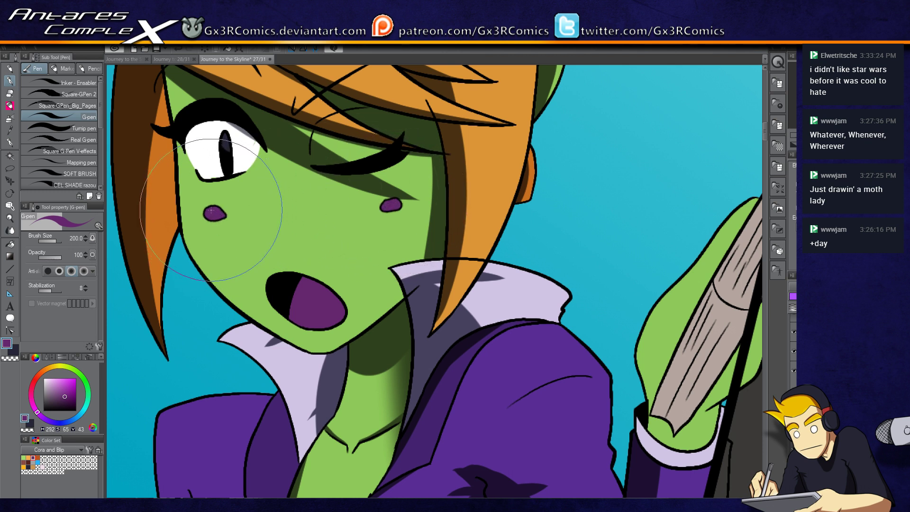
scroll(213, 245, down, 2)
scroll(374, 237, down, 3)
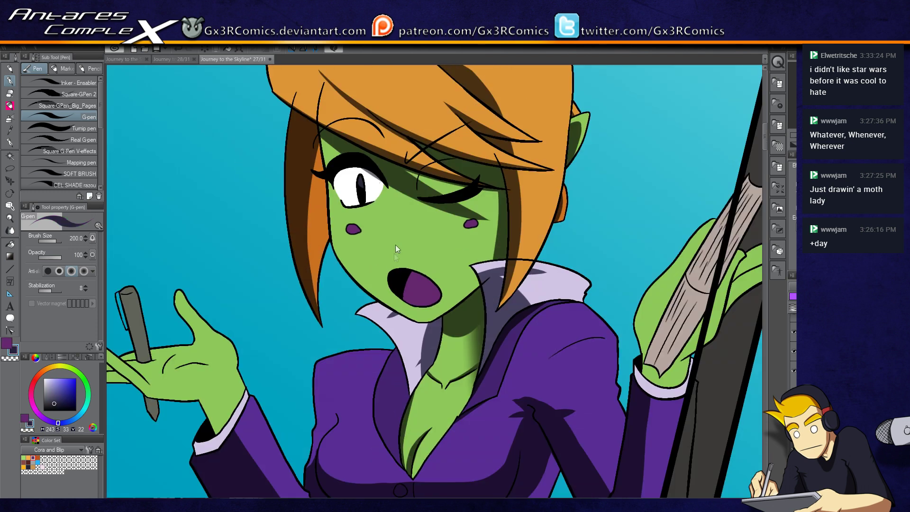
- Select the green hand holding the pen and shade the underside of its palm, its foremost finger and its wrist above the white cuff
drag(361, 375, 439, 304)
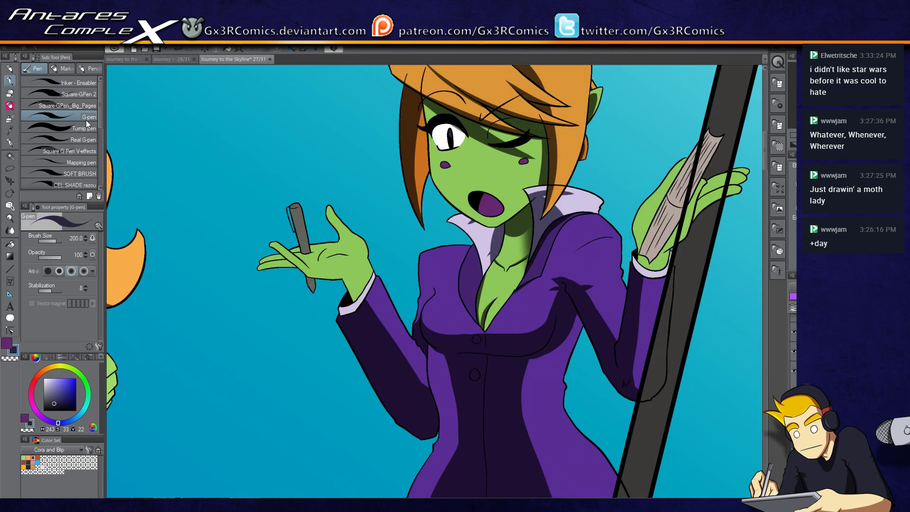
key(w)
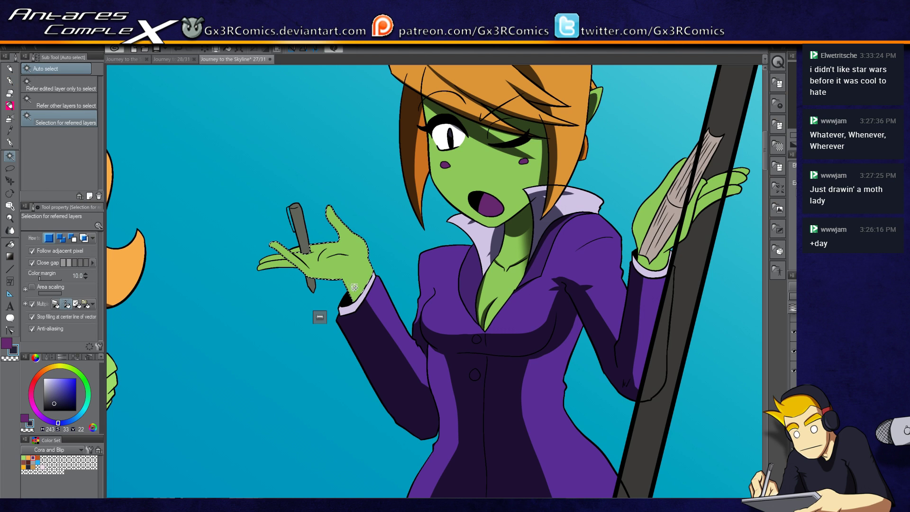
scroll(355, 283, up, 2)
key(p)
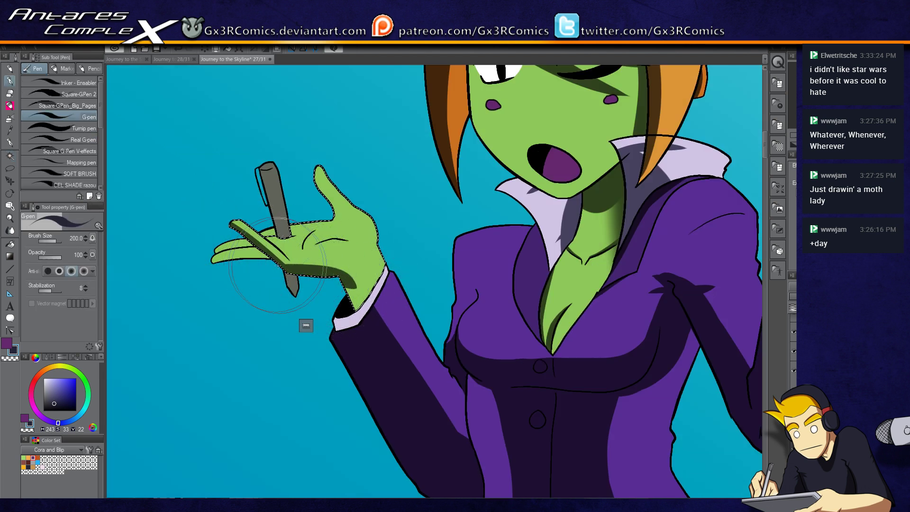
mouse_move(280, 266)
mouse_down()
mouse_move(310, 261)
mouse_move(371, 315)
mouse_up()
key(c)
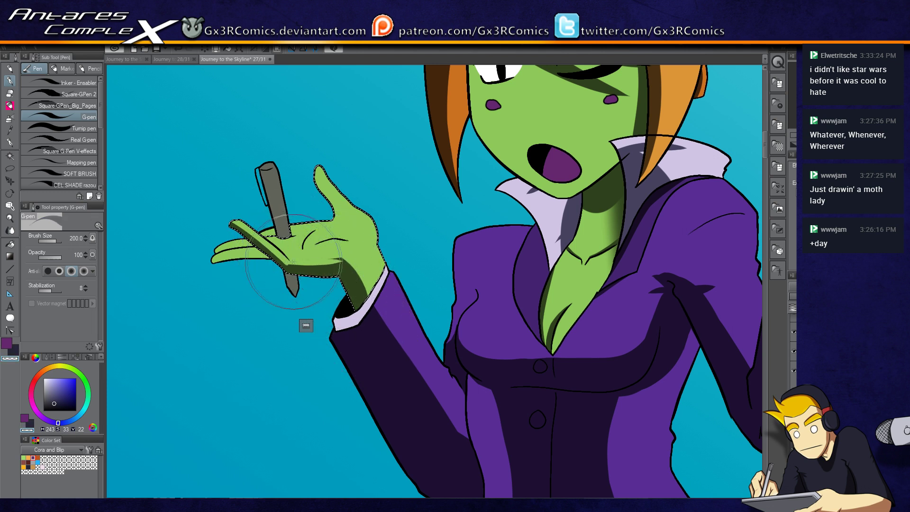
scroll(306, 325, up, 2)
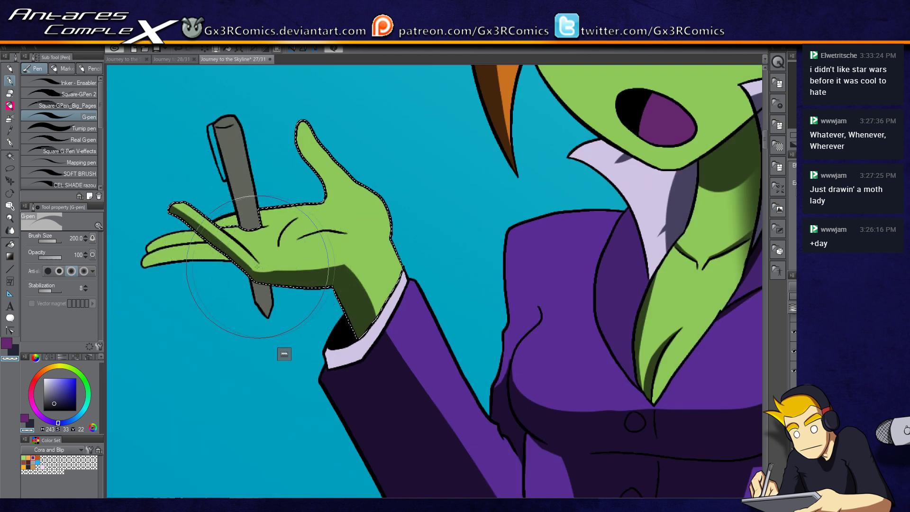
key(c)
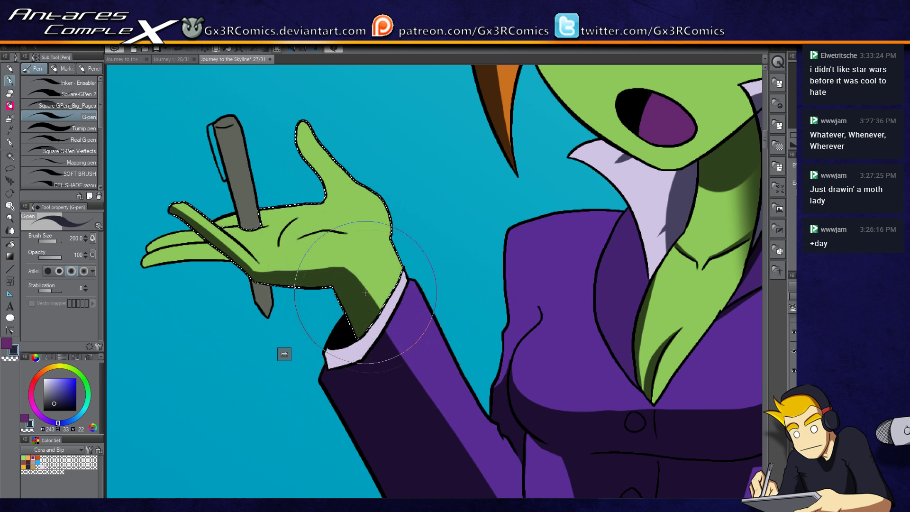
mouse_move(349, 272)
mouse_down()
mouse_move(325, 269)
mouse_move(345, 303)
mouse_move(275, 295)
mouse_move(329, 267)
mouse_move(228, 284)
mouse_move(243, 305)
mouse_move(234, 285)
mouse_move(388, 240)
mouse_up()
- Select the two lower fingers of the pen-holding hand and shade their undersides
key(w)
click(208, 260)
key(p)
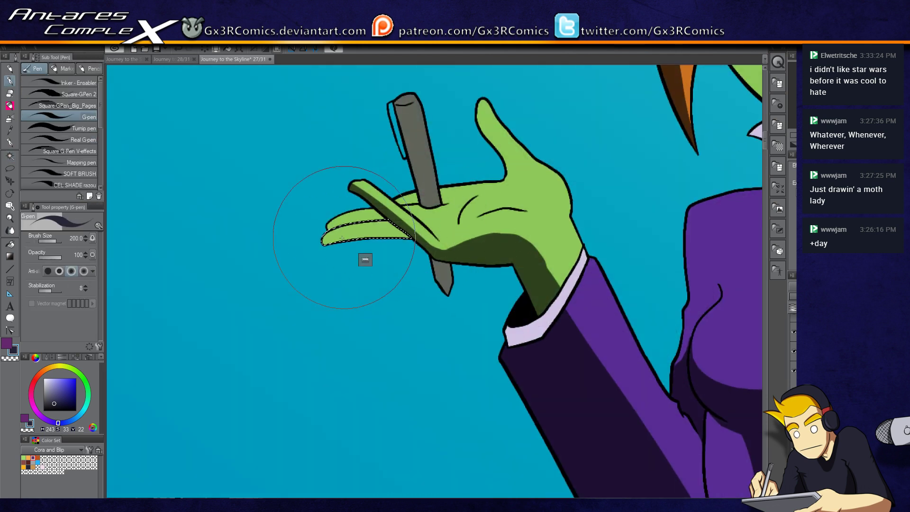
key(w)
click(356, 246)
key(p)
key(ctrl+d)
- Select the grey pen's barrel and its tip below the hand, and shade both lengthwise, leaving a lit strip along one edge
key(w)
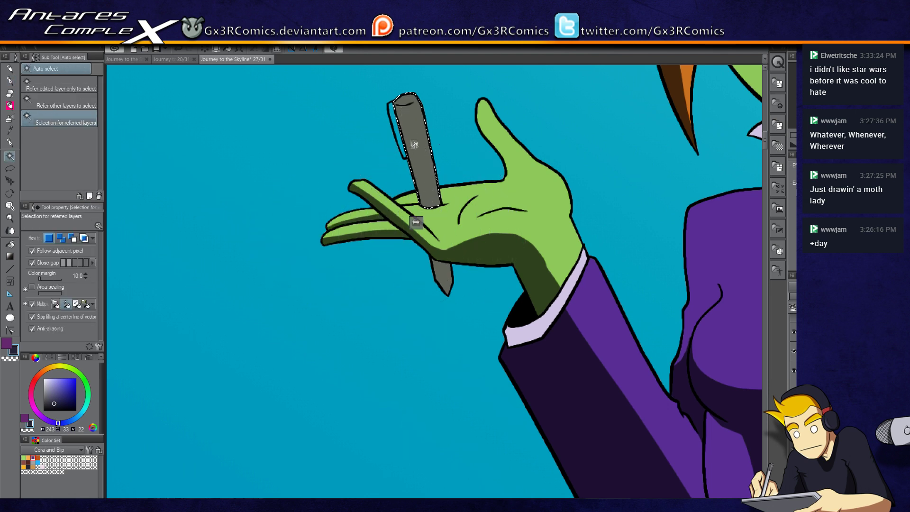
key(p)
mouse_move(426, 190)
mouse_down()
mouse_move(402, 102)
mouse_move(422, 185)
mouse_move(425, 92)
mouse_up()
key(c)
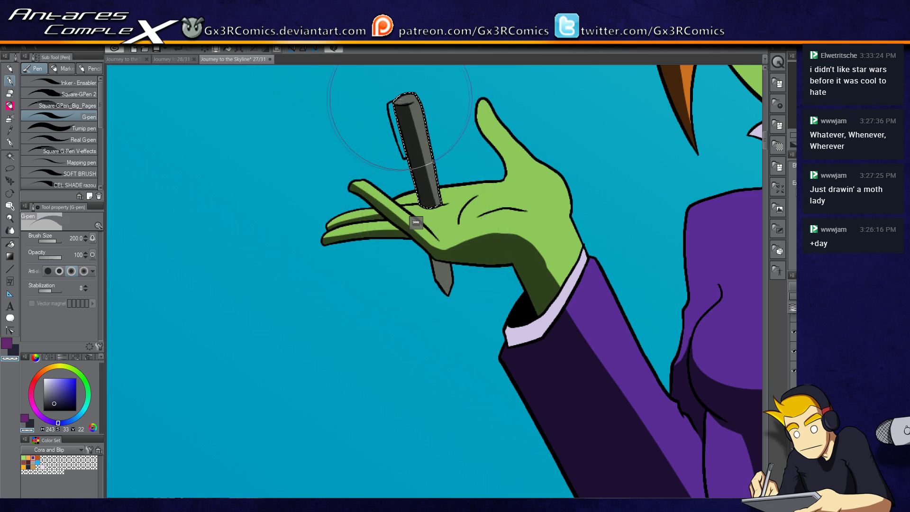
key(w)
click(442, 280)
key(p)
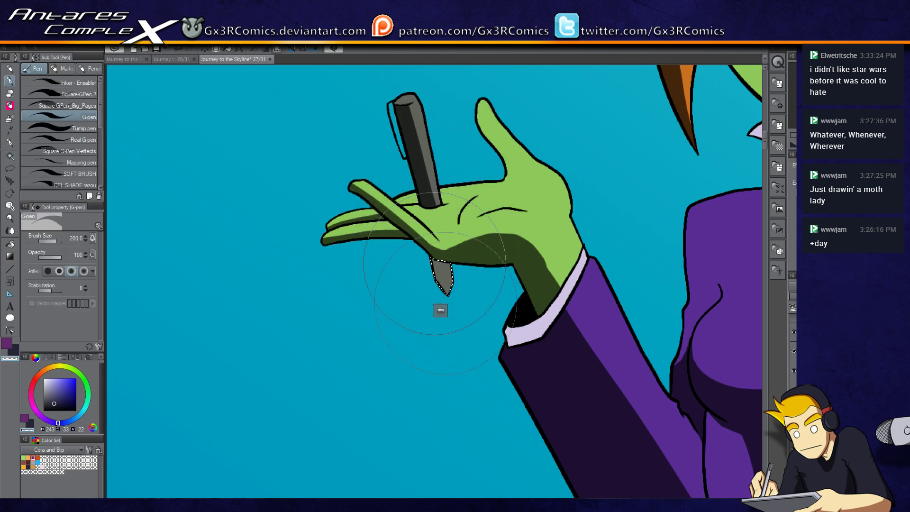
key(c)
drag(453, 325, 431, 259)
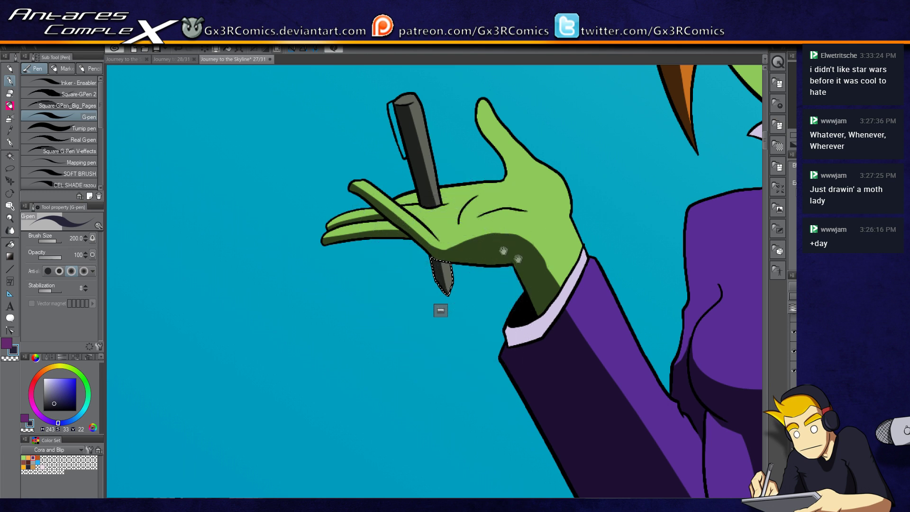
- Select the pen-holding hand and shade the thumb's inner edge, the thumb base and the palm crease
drag(441, 310, 382, 358)
key(w)
click(449, 225)
key(p)
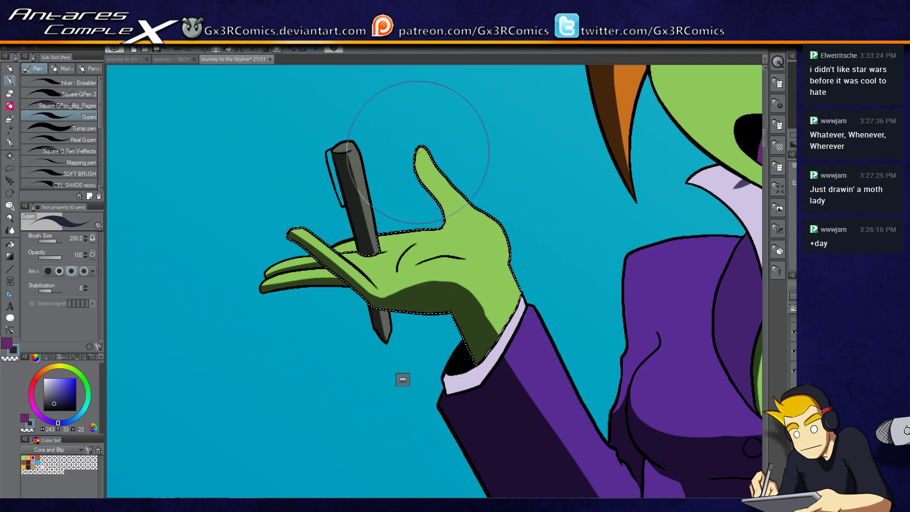
drag(417, 156, 446, 211)
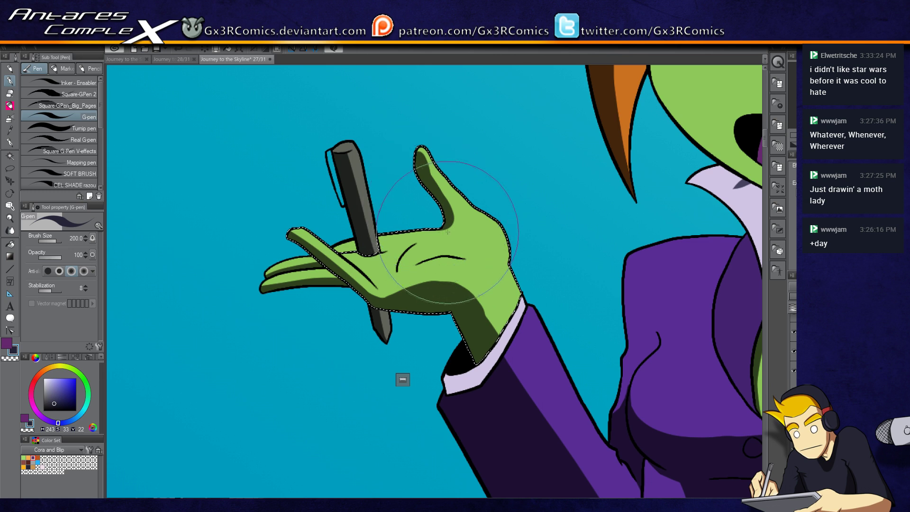
mouse_move(428, 238)
mouse_down()
mouse_move(460, 219)
mouse_move(449, 213)
mouse_up()
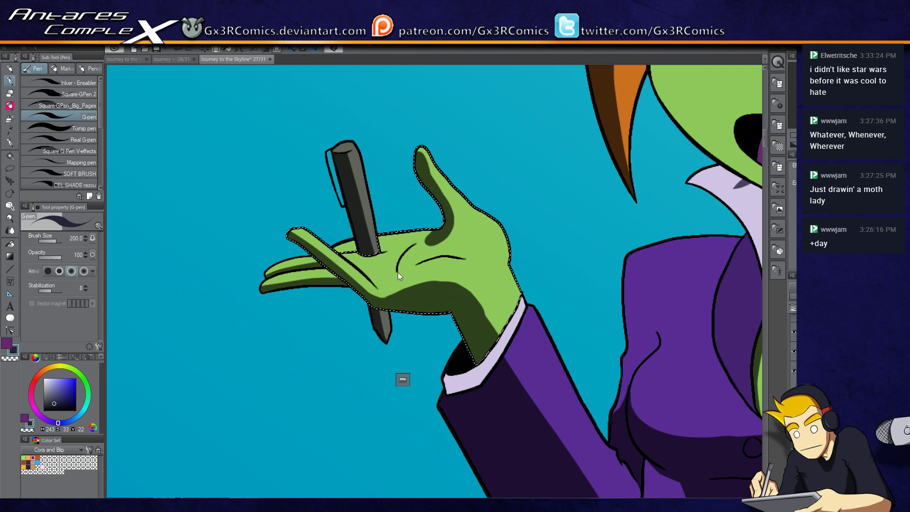
drag(488, 350, 414, 344)
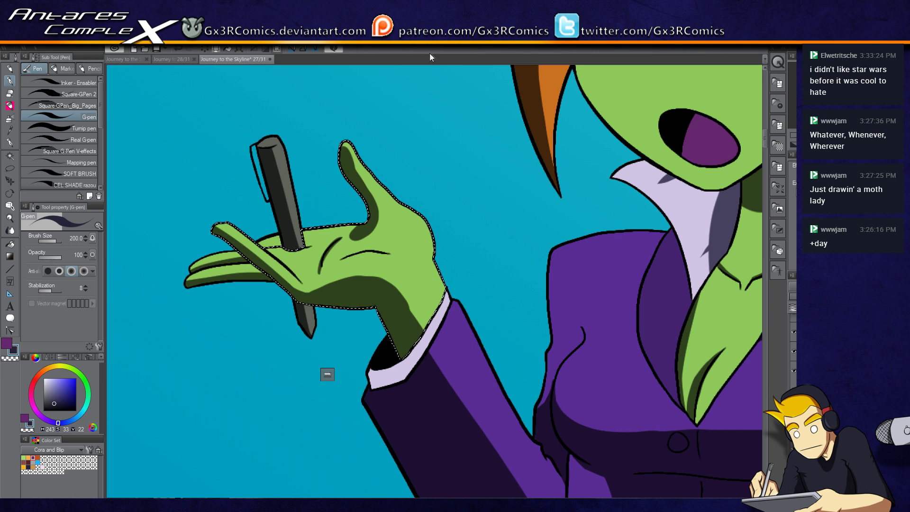
key(ctrl+d)
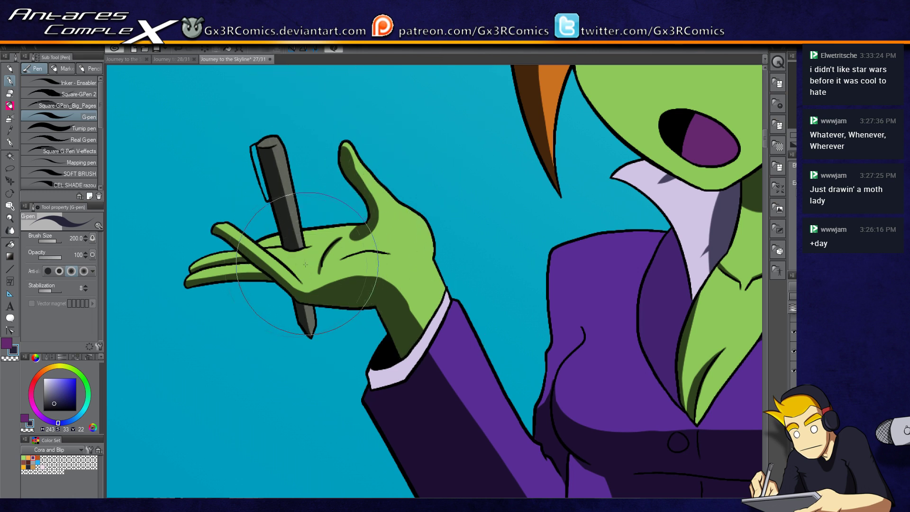
- Pick the grey from the pen barrel and fill the pen's clip with it
key(x)
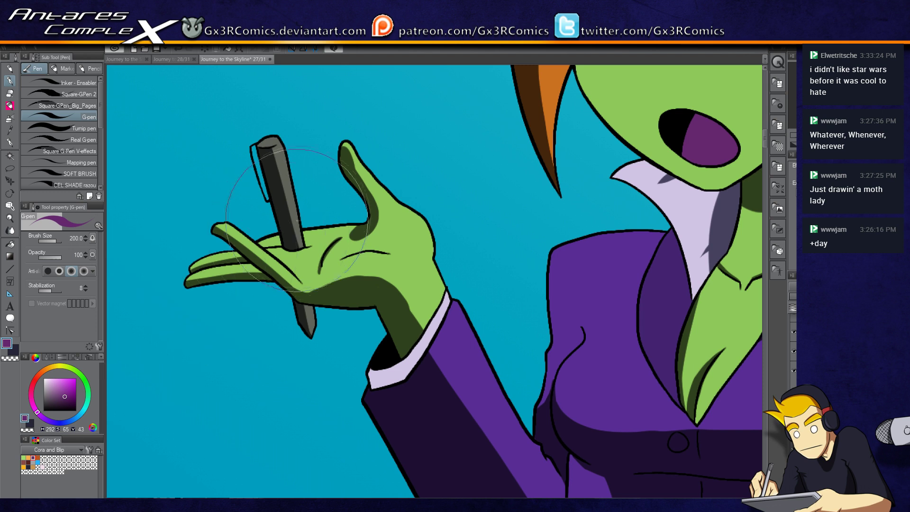
alt+click(297, 219)
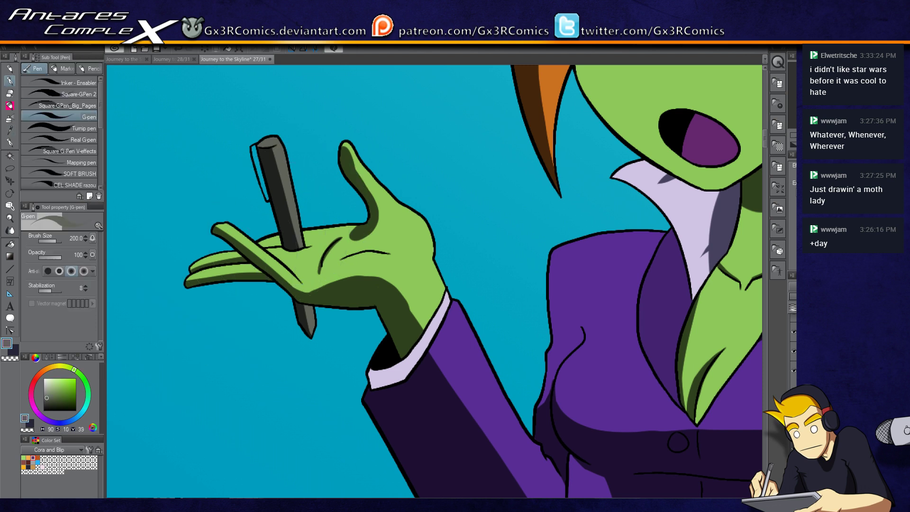
key(g)
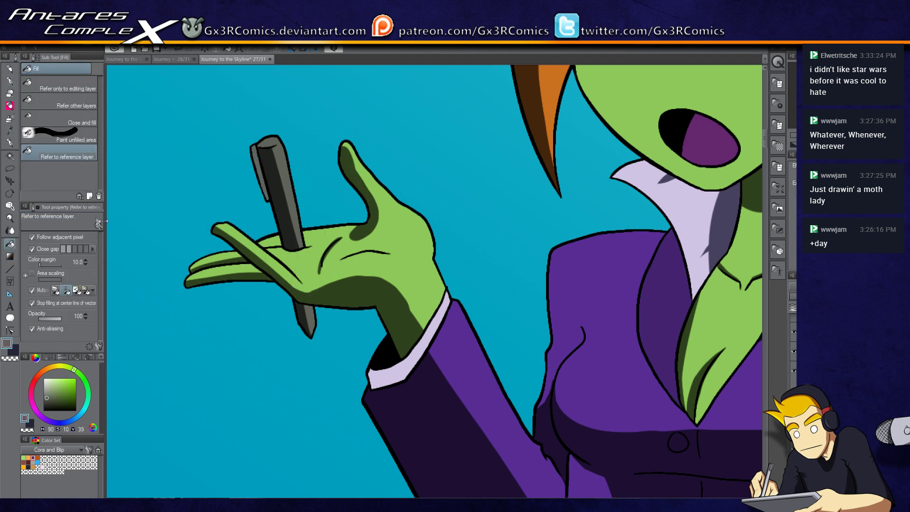
click(10, 81)
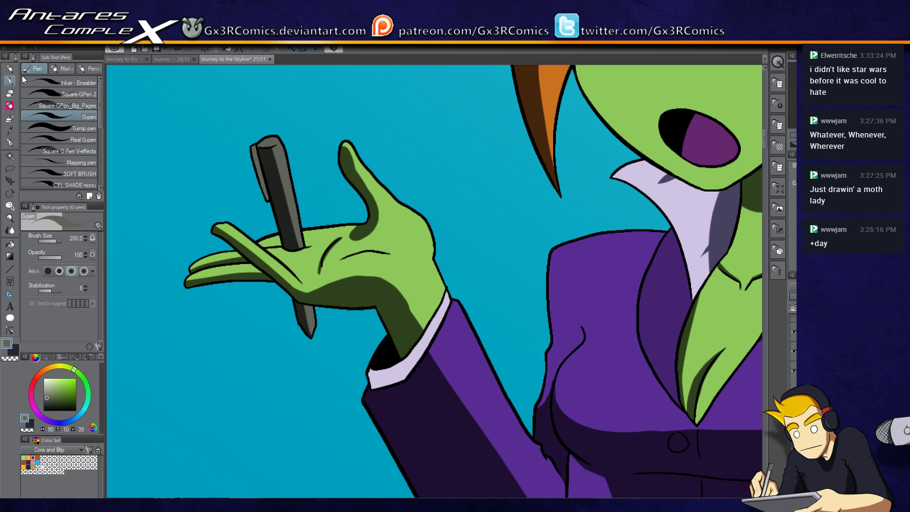
- Return to the dark shading colour, select the pen clip and shade it
key(x)
key(w)
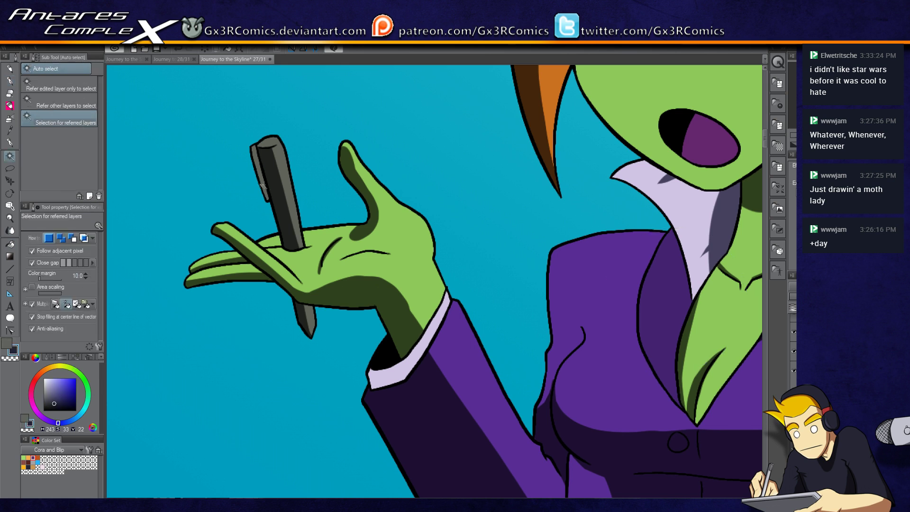
key(p)
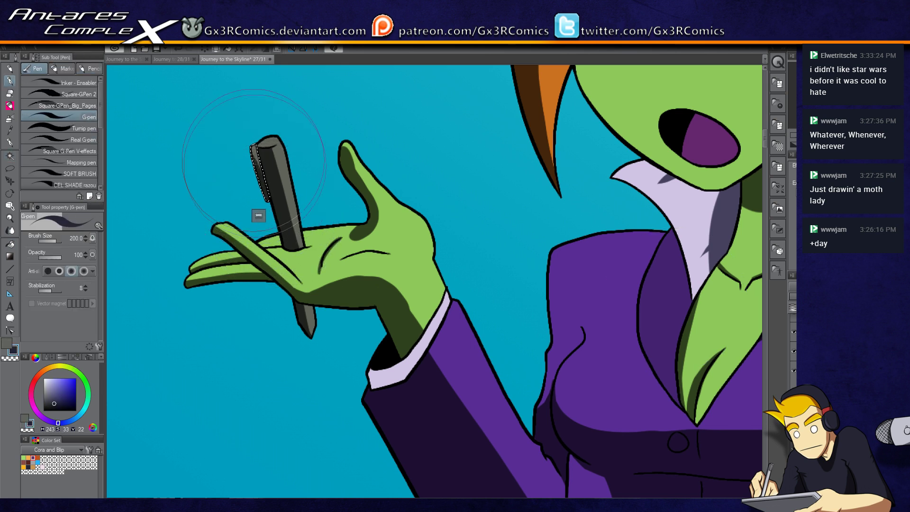
drag(300, 263, 375, 305)
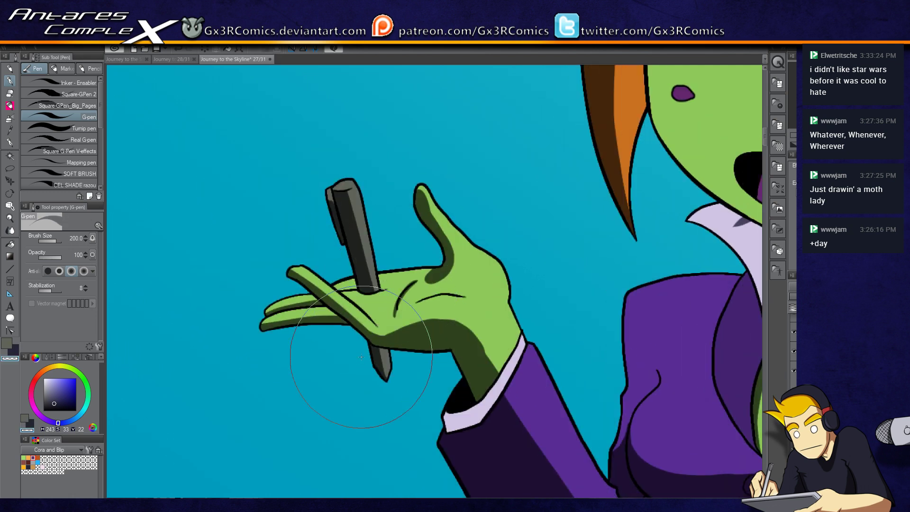
- Select the pen-holding hand and paint a small cast shadow on the palm where the pen meets it
key(w)
click(364, 302)
key(p)
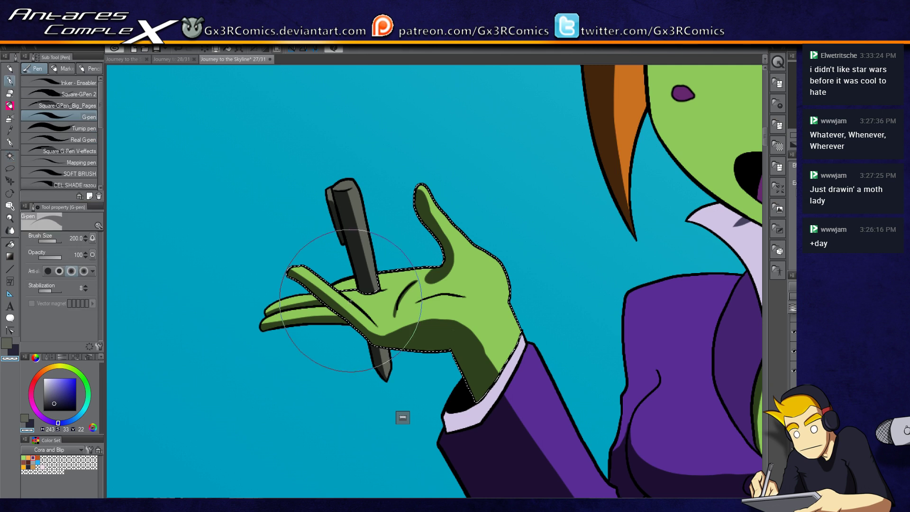
key(c)
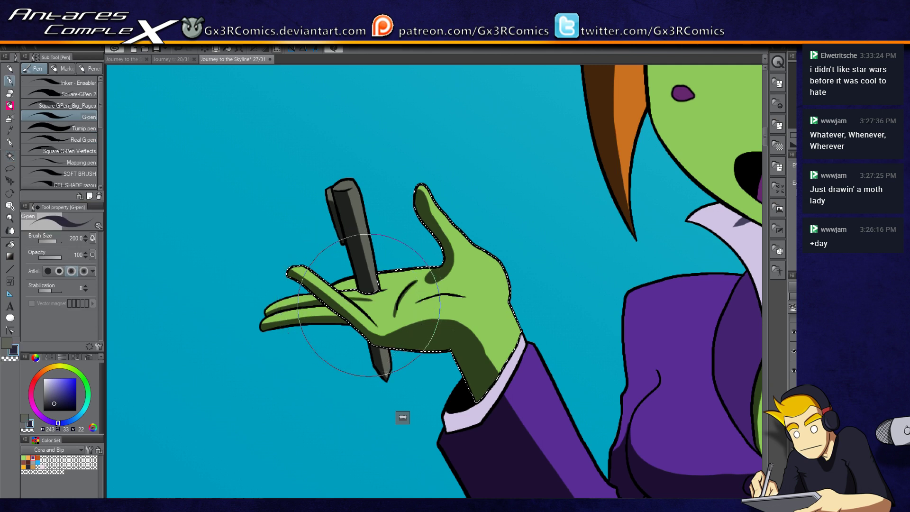
drag(356, 300, 369, 290)
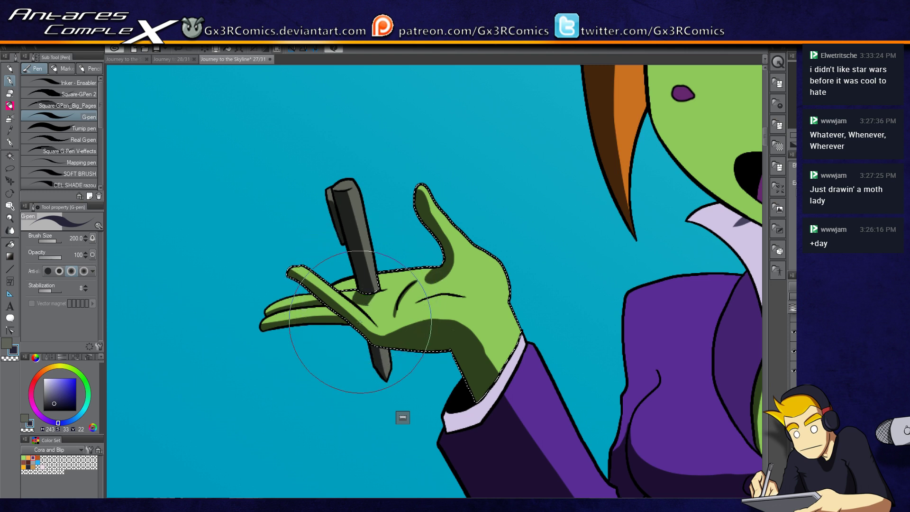
- Select the back of the hunched character's pale blouse and touch up its shading
scroll(345, 331, down, 3)
drag(335, 396, 493, 303)
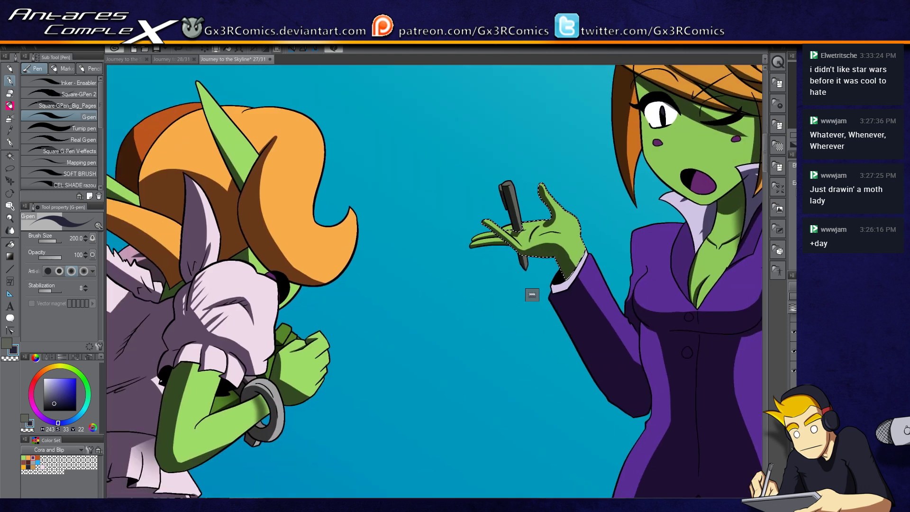
drag(250, 238, 350, 241)
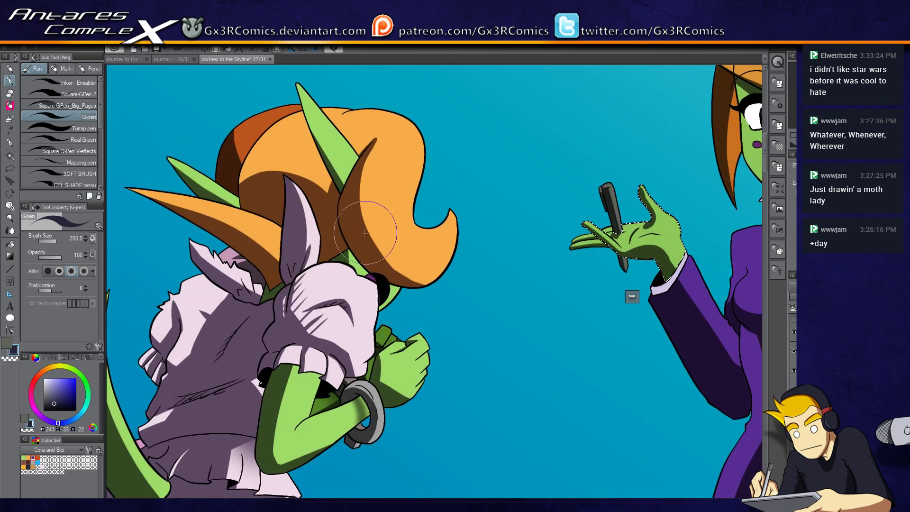
scroll(342, 256, up, 1)
drag(327, 297, 422, 237)
drag(335, 367, 419, 286)
key(w)
click(336, 219)
key(p)
mouse_move(374, 161)
mouse_down()
mouse_move(285, 280)
mouse_move(275, 278)
mouse_move(354, 210)
mouse_move(281, 264)
mouse_up()
scroll(458, 183, down, 2)
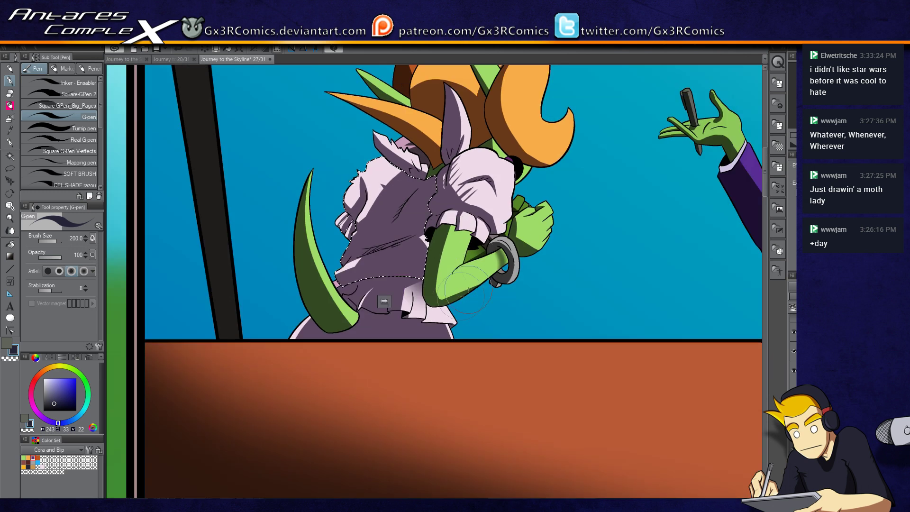
drag(460, 314, 408, 314)
scroll(500, 327, down, 3)
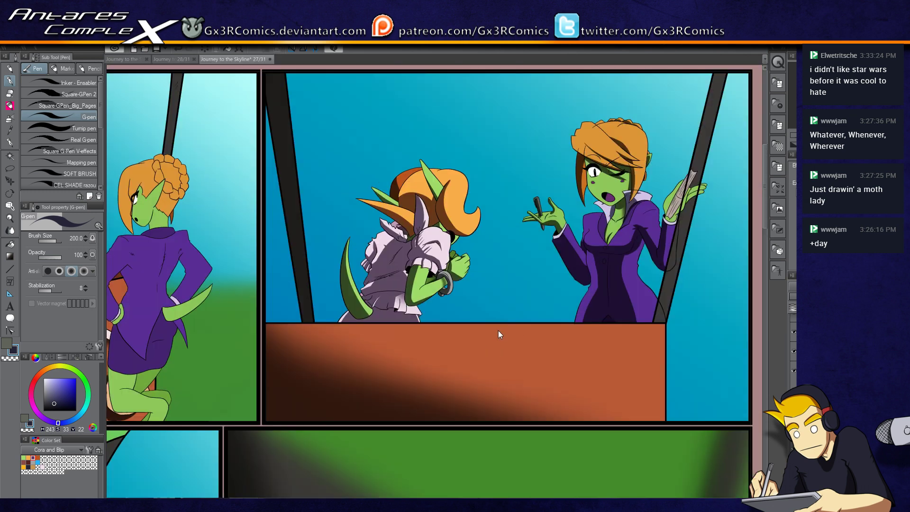
- Shade the suited woman's raised wrist above the cuff and the part of the palm beside the brown board
drag(606, 335, 474, 337)
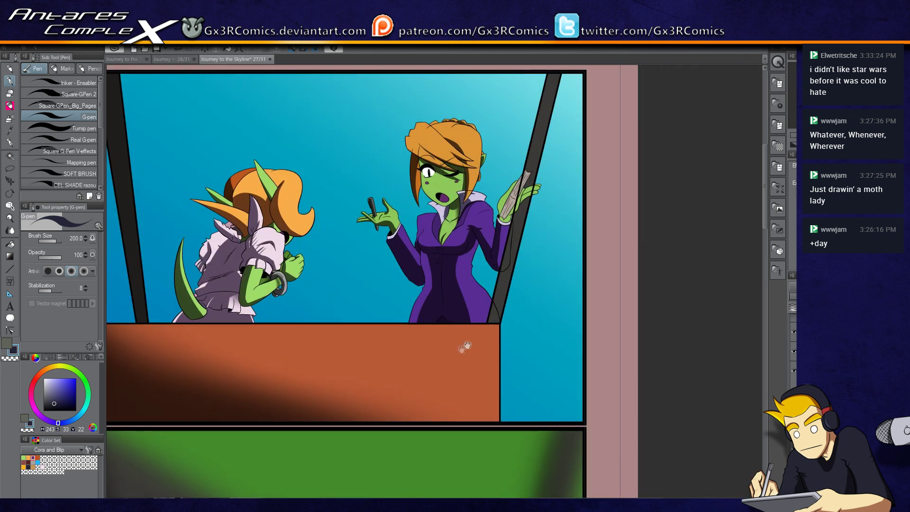
scroll(516, 214, up, 3)
key(w)
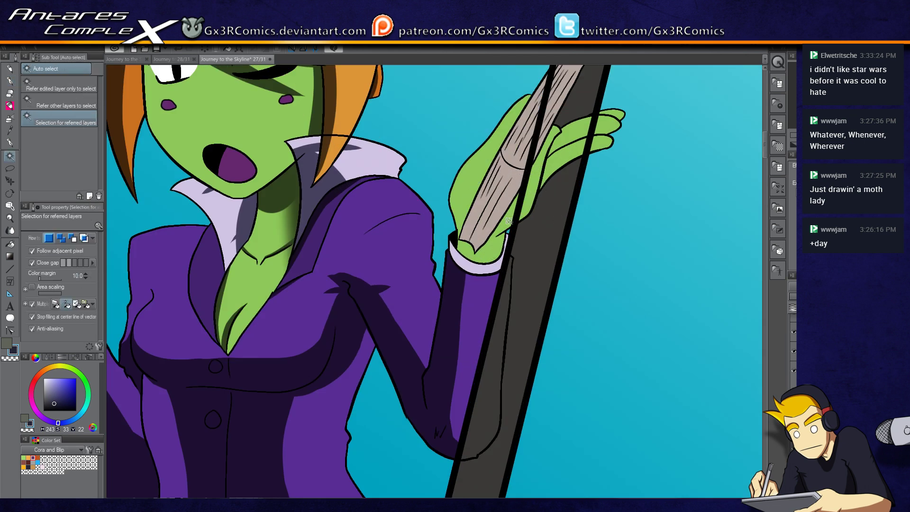
key(p)
mouse_move(480, 260)
mouse_down()
mouse_move(488, 221)
mouse_move(507, 218)
mouse_up()
key(w)
click(539, 177)
key(p)
- Select the thumb side of the raised hand and shade it along the edge of the brown board
key(w)
click(467, 209)
key(p)
mouse_move(462, 235)
mouse_down()
mouse_move(481, 177)
mouse_move(542, 97)
mouse_move(524, 113)
mouse_up()
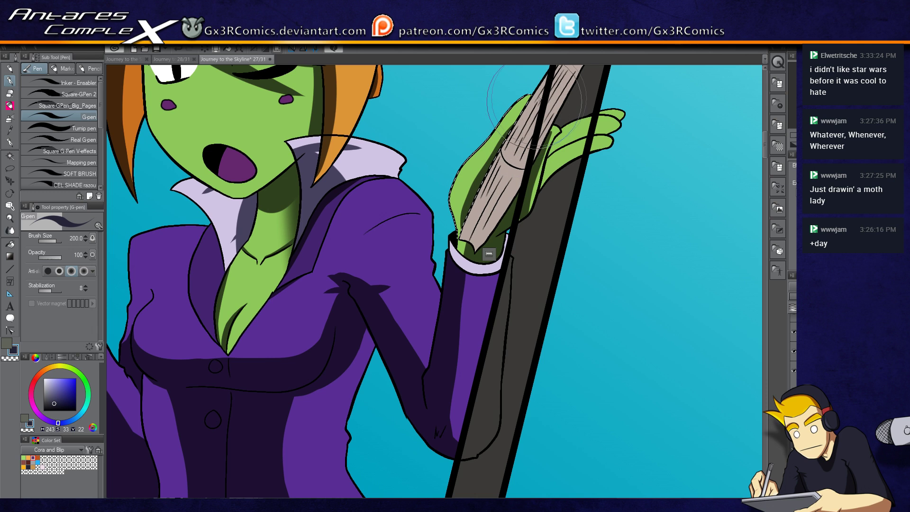
- Select the lowest finger and the palm edge of the suited woman's board-holding hand in turn and shade both
key(w)
click(563, 161)
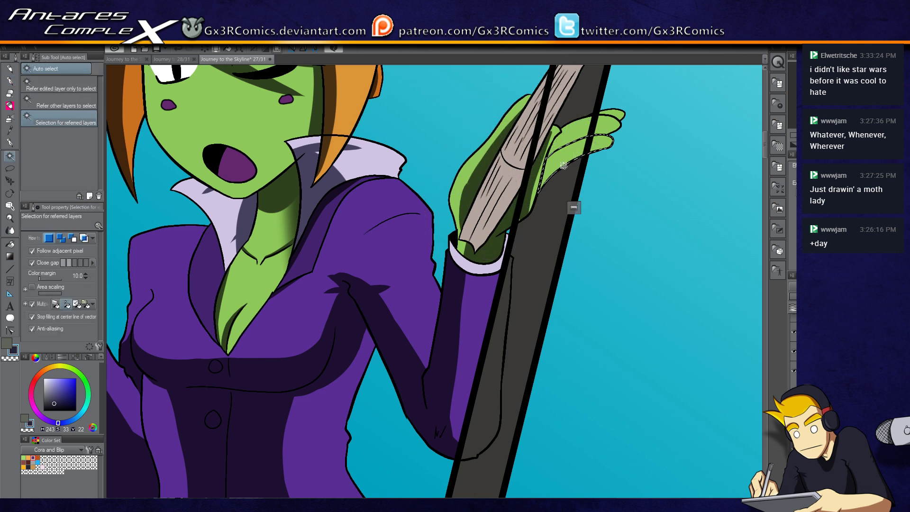
key(o)
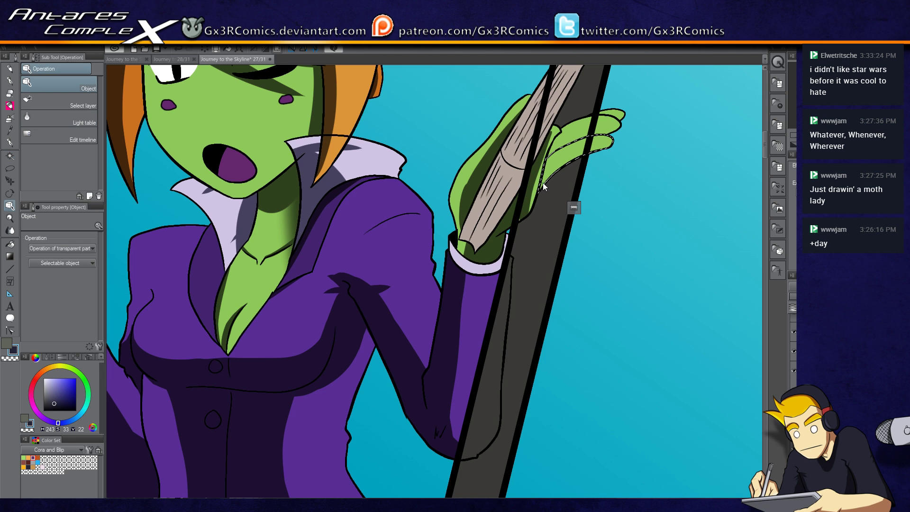
key(p)
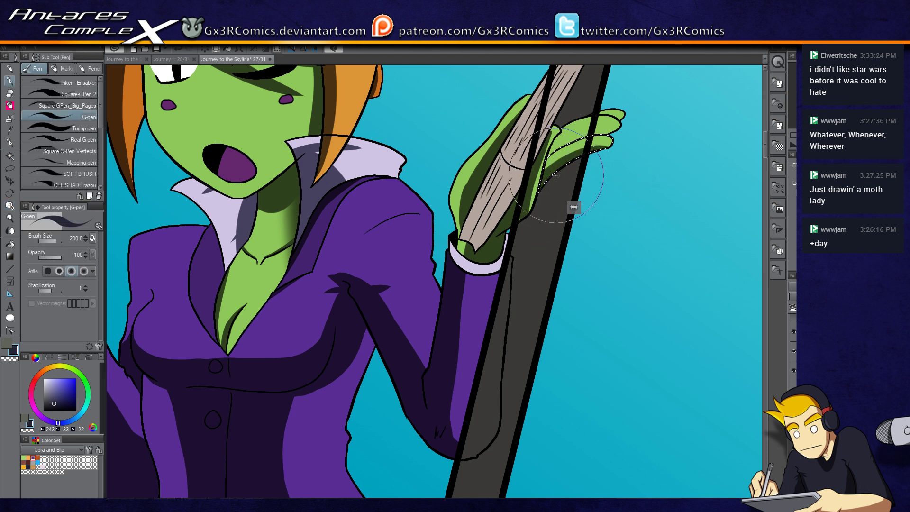
key(w)
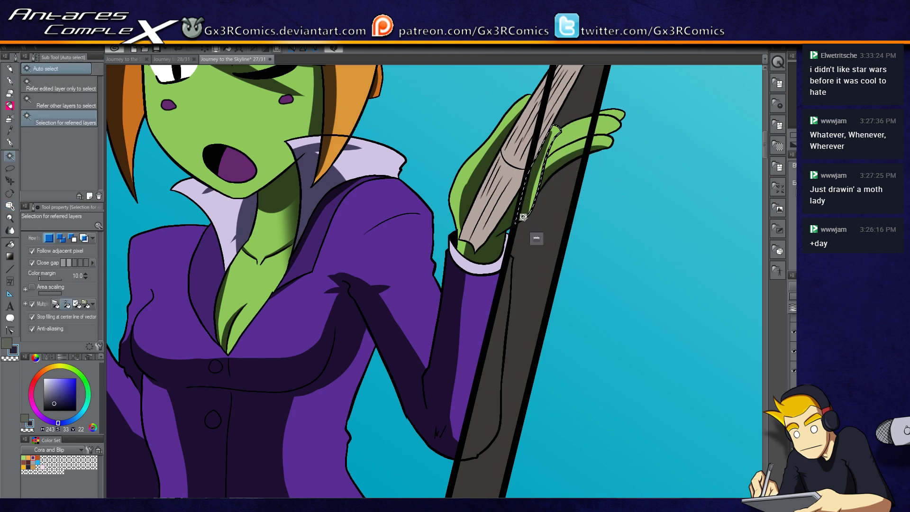
key(p)
drag(523, 217, 483, 261)
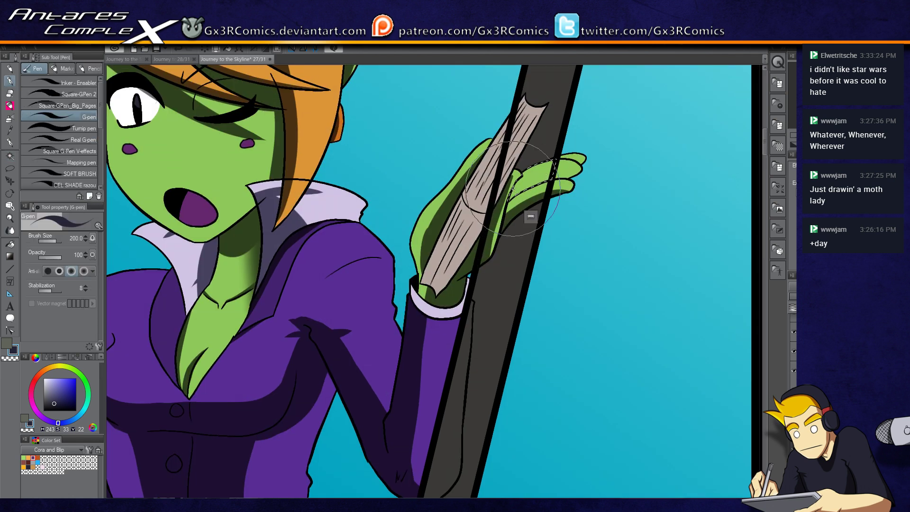
- Select the upper fingers of the board-holding hand, shade their undersides, and clear the selection
key(w)
click(554, 179)
key(p)
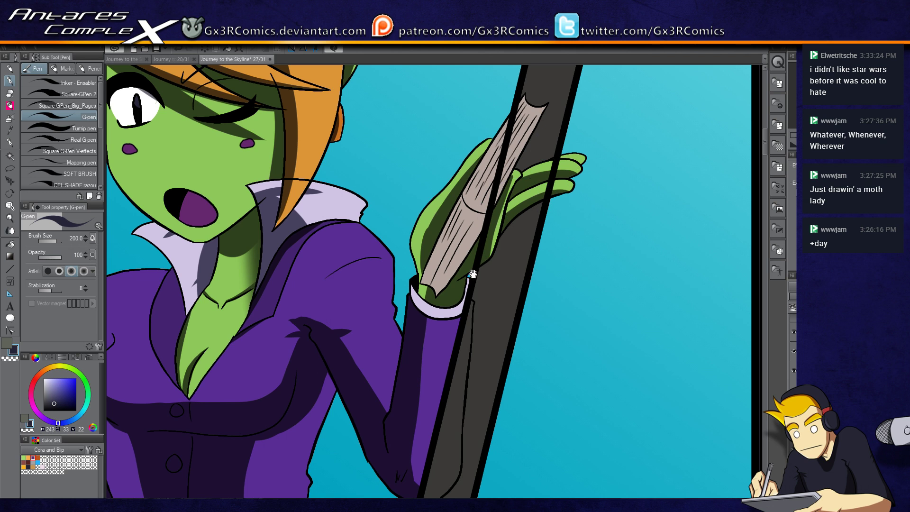
drag(571, 161, 555, 185)
key(w)
key(ctrl+d)
key(p)
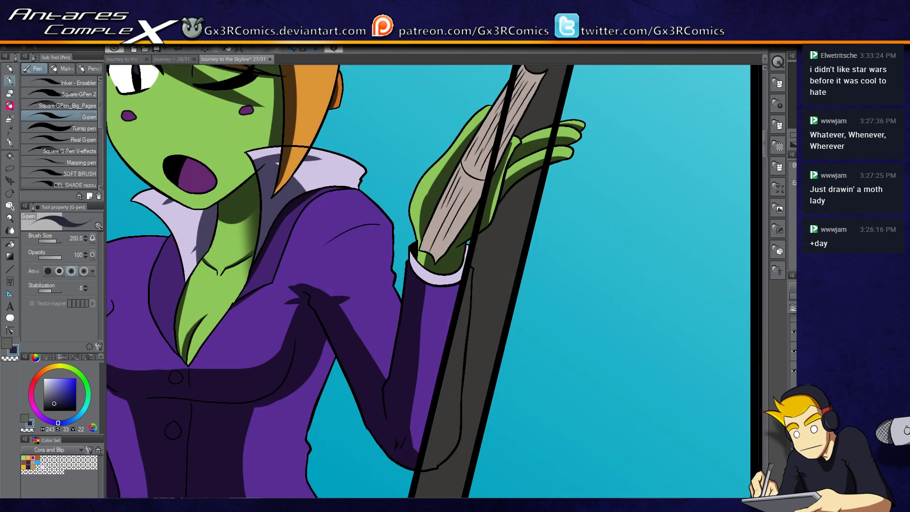
- Outline the section of the dark grey post that crosses the suited woman's hand and sleeve with a polyline selection
key(m)
scroll(332, 284, down, 3)
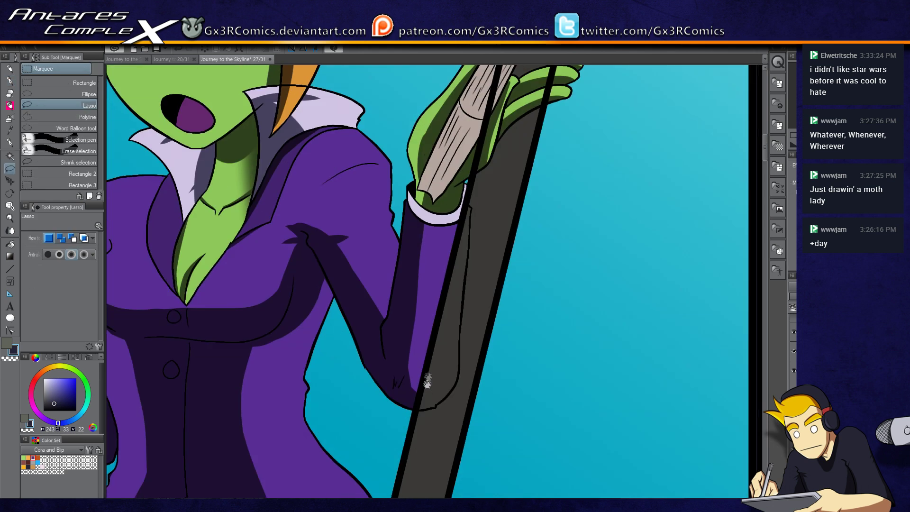
click(77, 113)
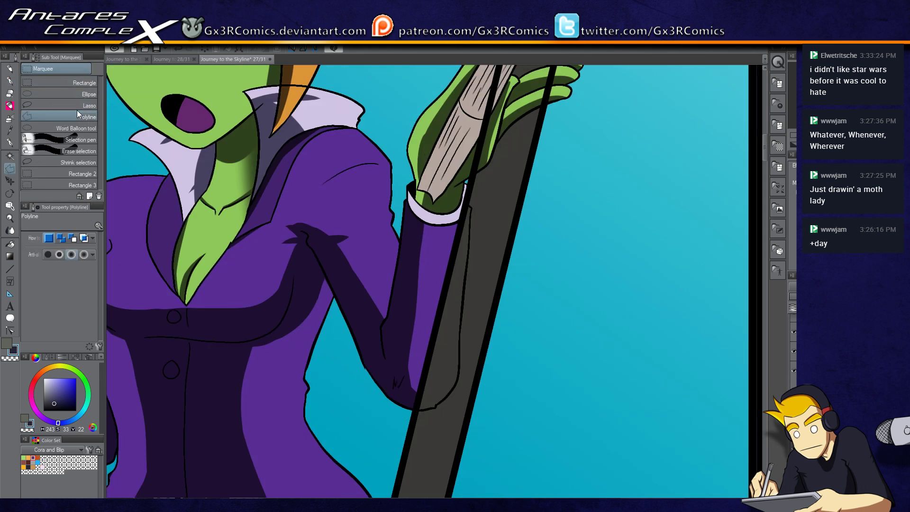
click(407, 438)
scroll(469, 180, up, 3)
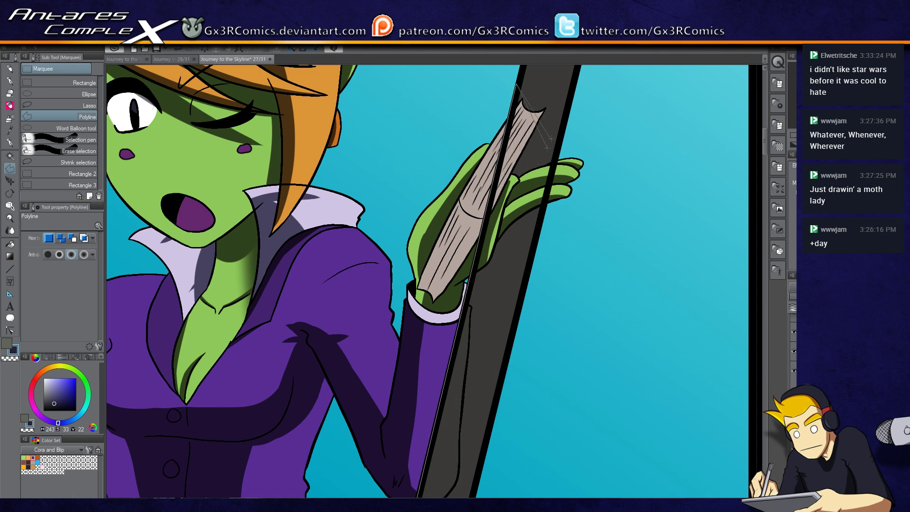
scroll(576, 91, down, 3)
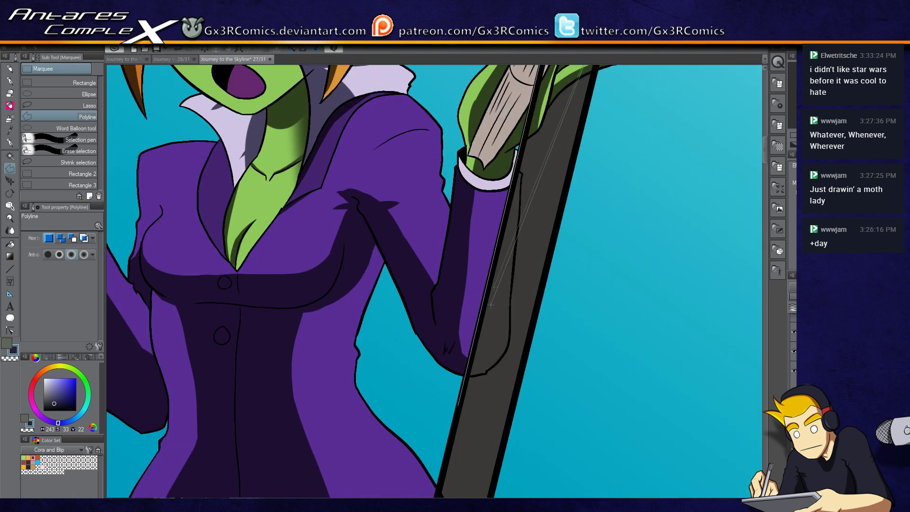
double_click(457, 409)
- Clear the hand's colours and the arm's line art inside the selected post section, and deselect
key(alt+BackSpace)
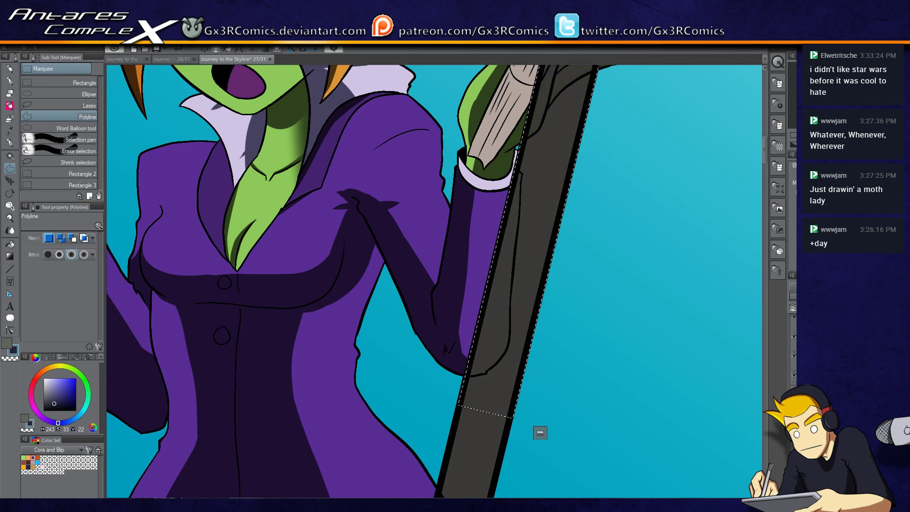
key(Delete)
scroll(583, 288, down, 2)
drag(582, 289, 525, 331)
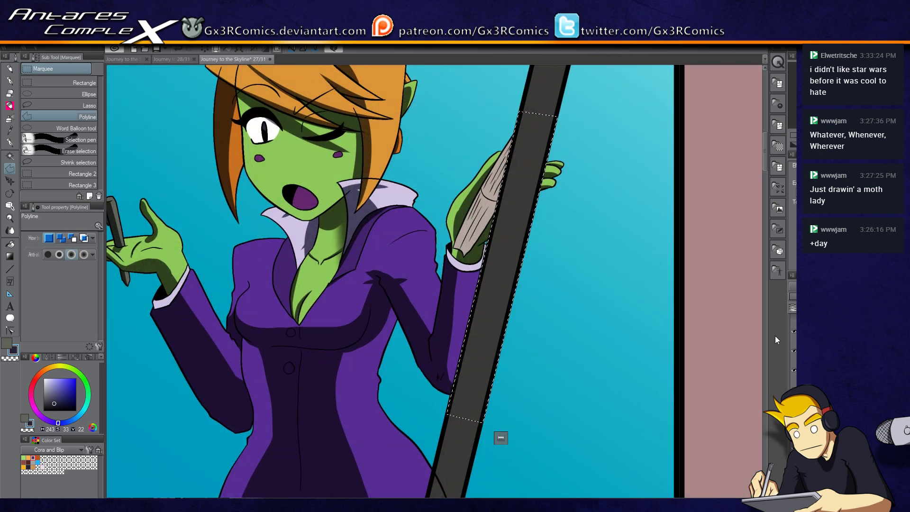
drag(385, 420, 494, 311)
key(ctrl+d)
- Select the suited woman's neck and soften the shadow under her chin with a brush
drag(416, 197, 383, 320)
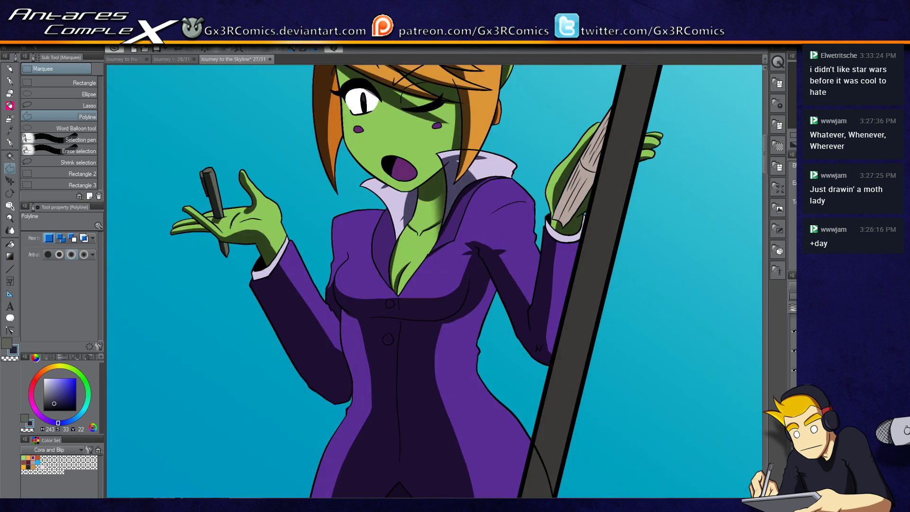
key(w)
click(426, 208)
key(b)
mouse_move(426, 208)
mouse_down()
mouse_move(426, 174)
mouse_move(411, 186)
mouse_move(428, 172)
mouse_up()
drag(432, 288, 412, 409)
- Select the small section of orange hair near the front of the crown, touch up its shading, and deselect
key(w)
click(449, 123)
click(359, 92)
key(p)
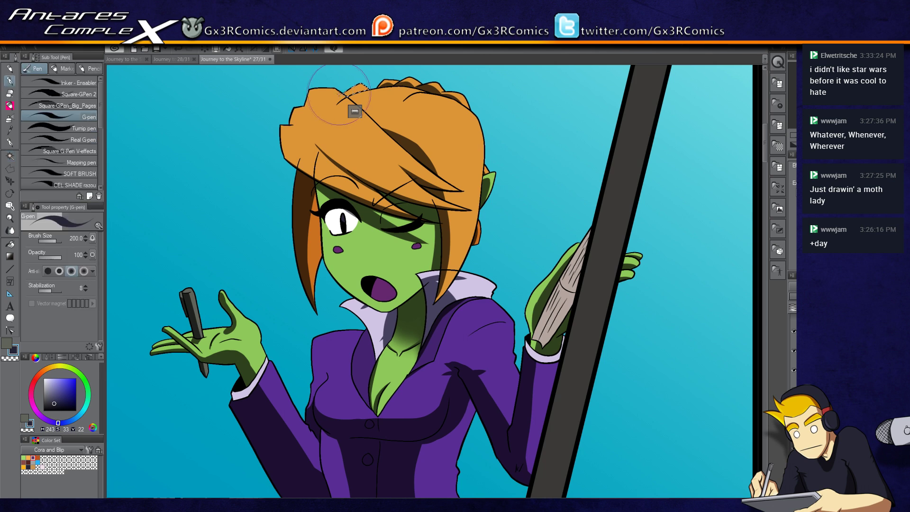
key(ctrl+d)
key(ctrl+minus)
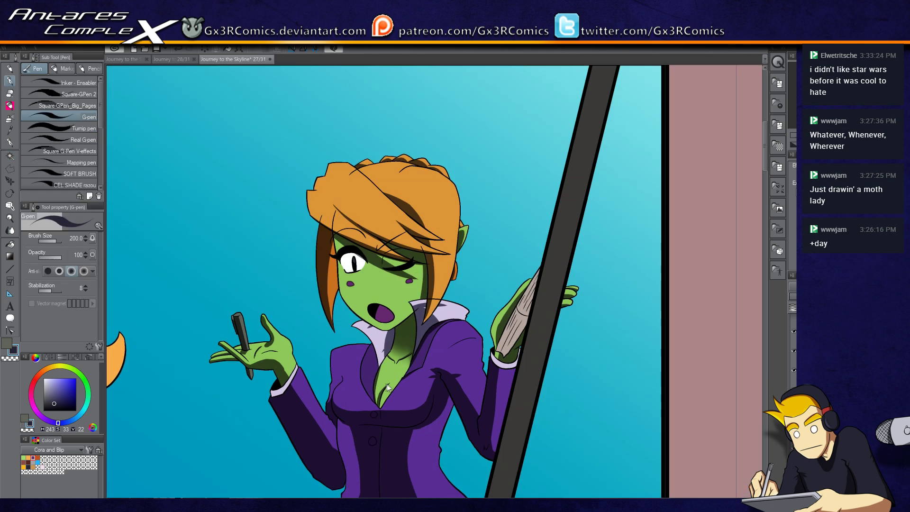
- Switch to the Square-GPen_Big_Pages pen, try a line at the corner of the purple jacket's lapel, and undo it
scroll(451, 264, down, 6)
scroll(451, 264, up, 3)
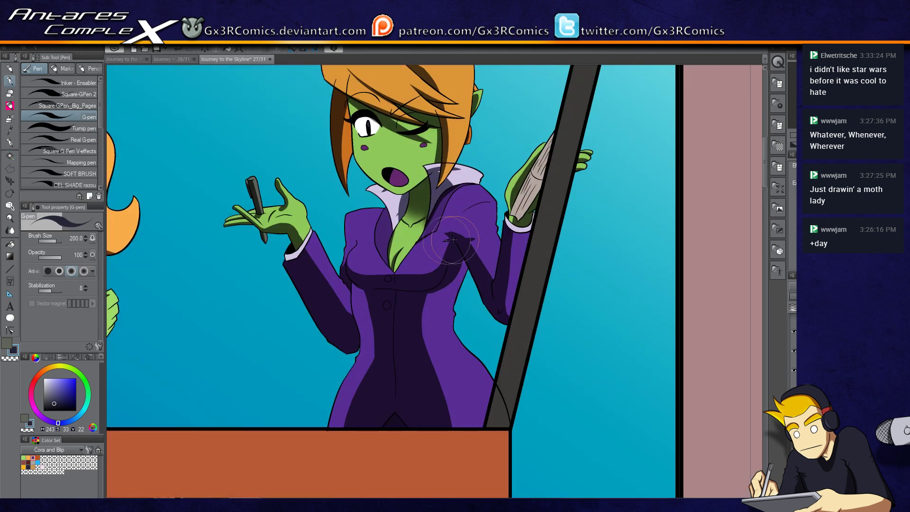
key(ctrl+plus)
key(ctrl+plus)
key(ctrl+plus)
click(66, 105)
click(844, 351)
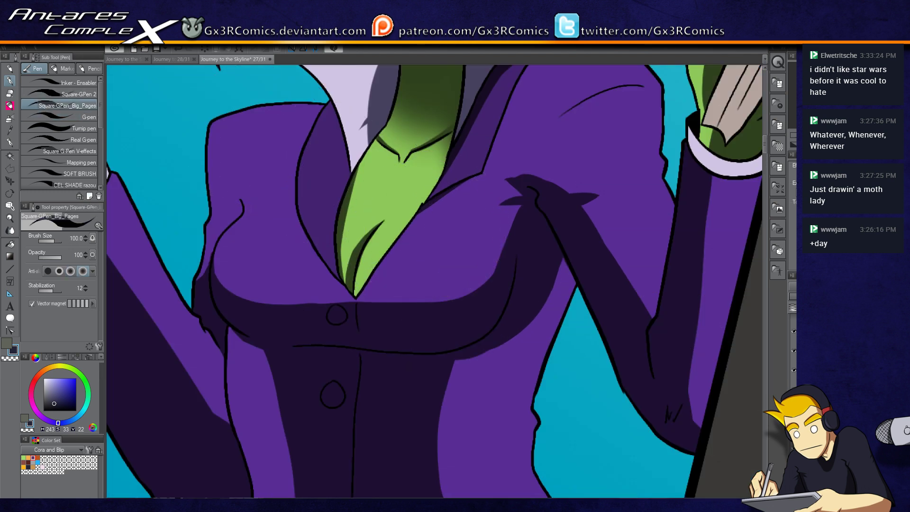
mouse_move(477, 174)
mouse_down()
mouse_move(370, 272)
mouse_move(386, 268)
mouse_move(483, 169)
mouse_up()
key(ctrl+z)
- Check the page 28 sketch and the two-page overview, and return to page 27
click(156, 59)
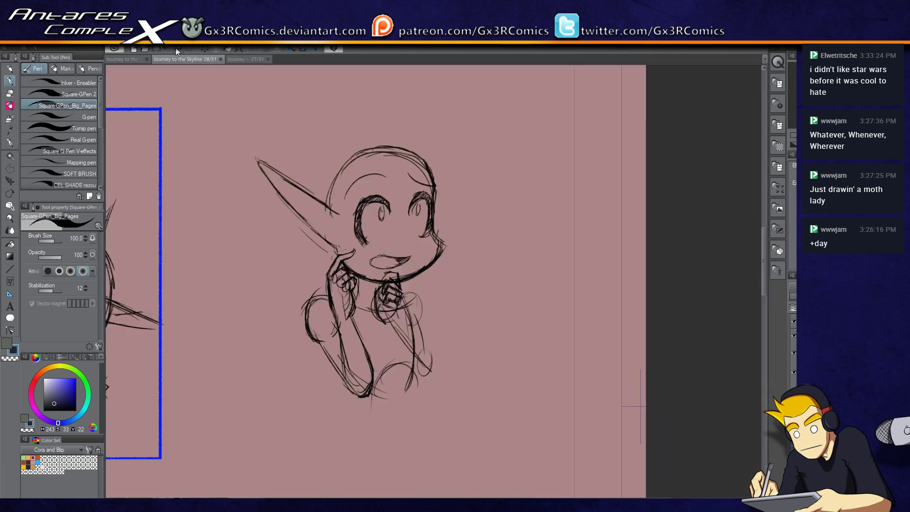
click(129, 58)
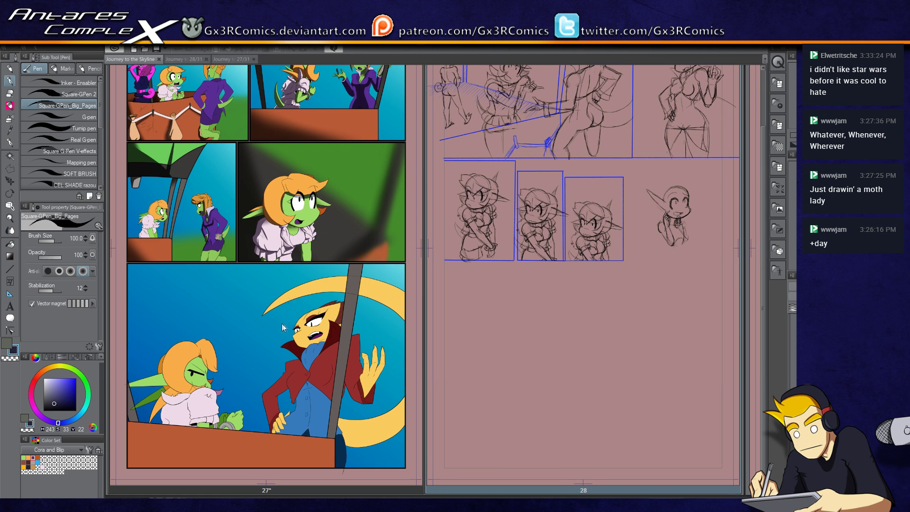
click(225, 59)
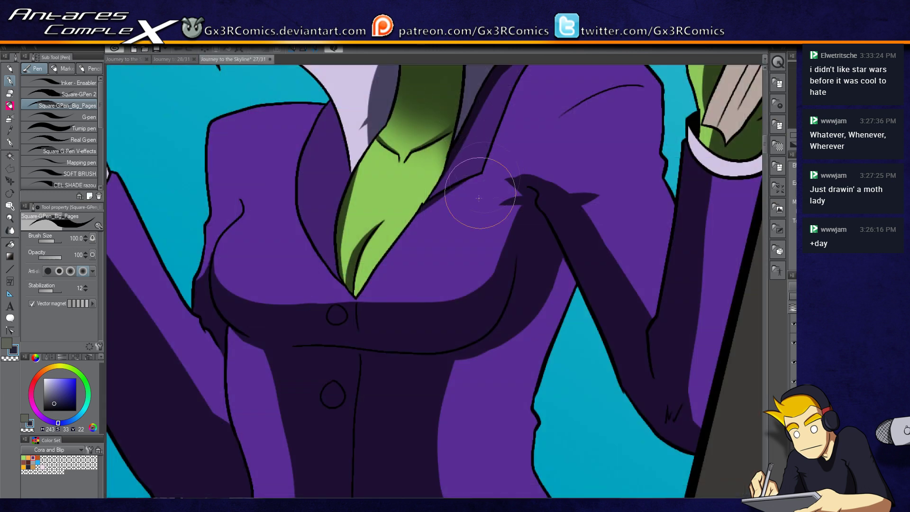
- Redraw the lapel's bottom edge lower on the chest, extend its outer edge to meet it, and remove the old line
drag(397, 265, 455, 215)
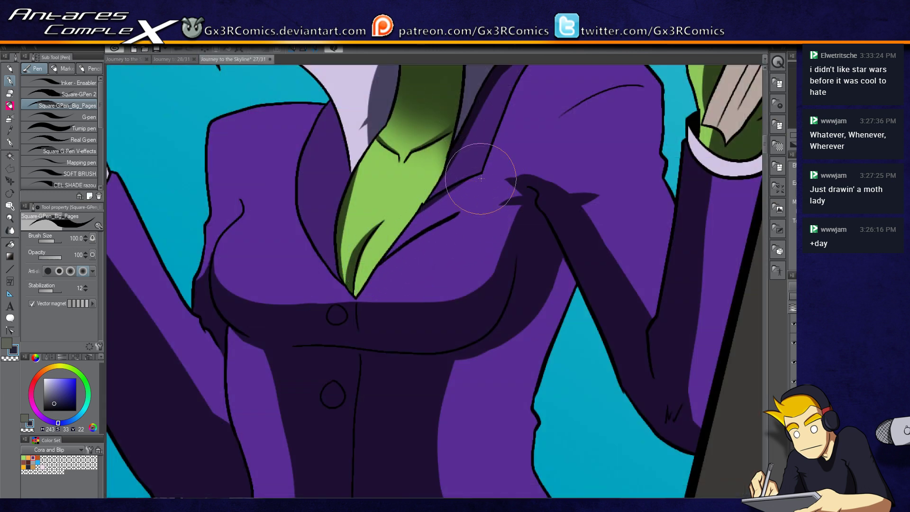
key(ctrl+z)
mouse_move(382, 261)
mouse_down()
mouse_move(469, 208)
mouse_move(483, 170)
mouse_move(470, 207)
mouse_up()
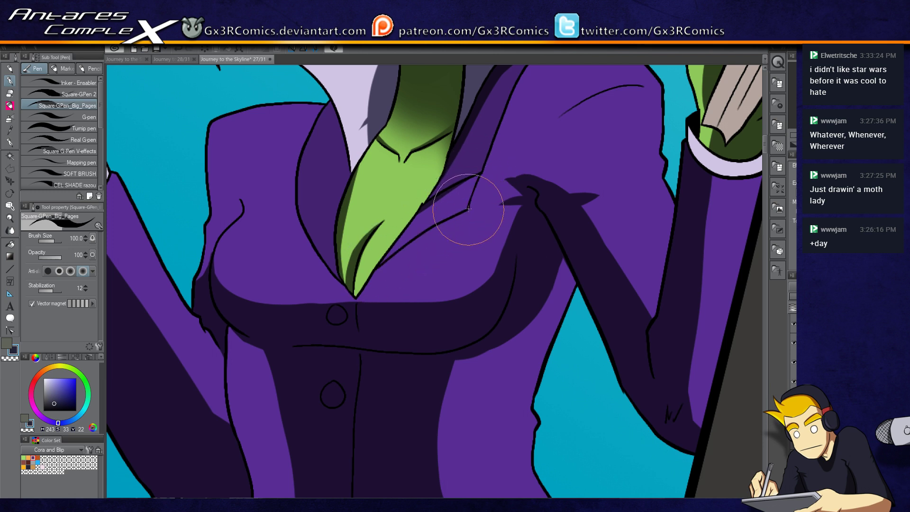
key(ctrl+z)
drag(474, 176, 423, 205)
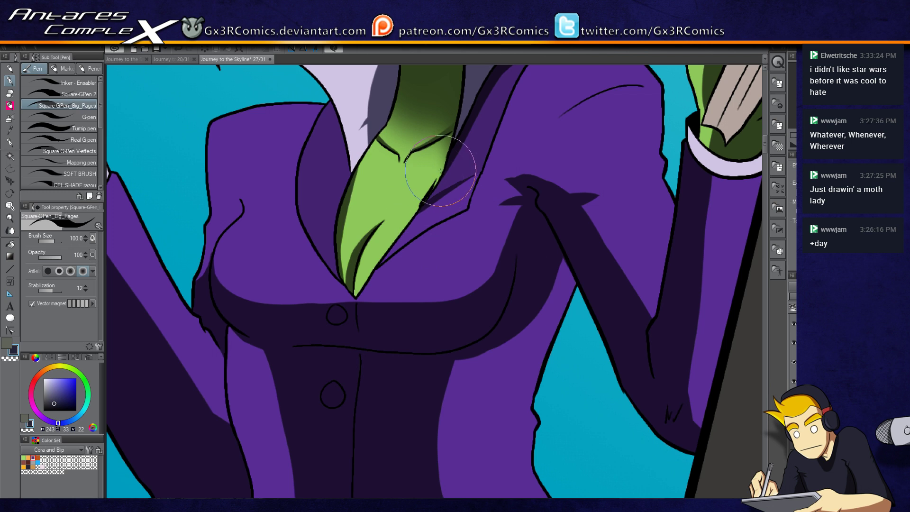
drag(476, 174, 469, 207)
- Sample the lapel's darker purple, select the enlarged lapel, and paint over the leftover shadow with the G-pen
alt+click(468, 161)
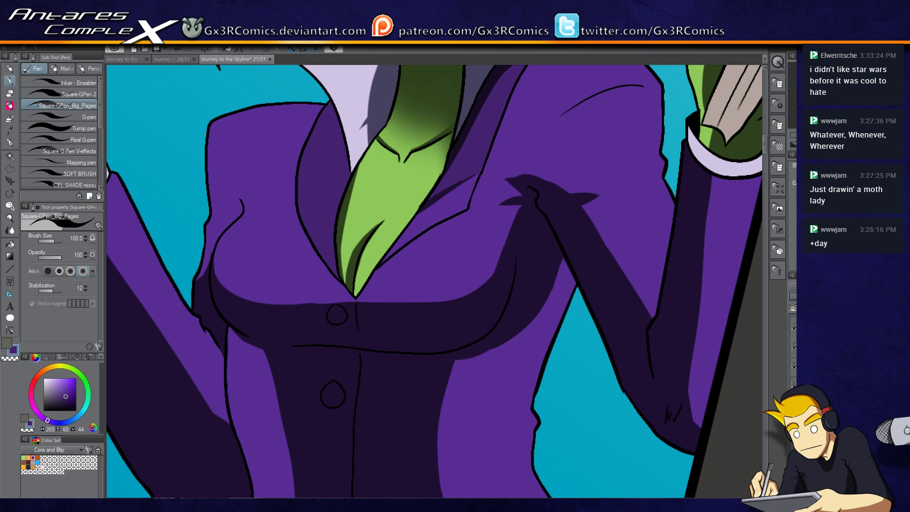
key(w)
click(443, 189)
key(p)
click(83, 117)
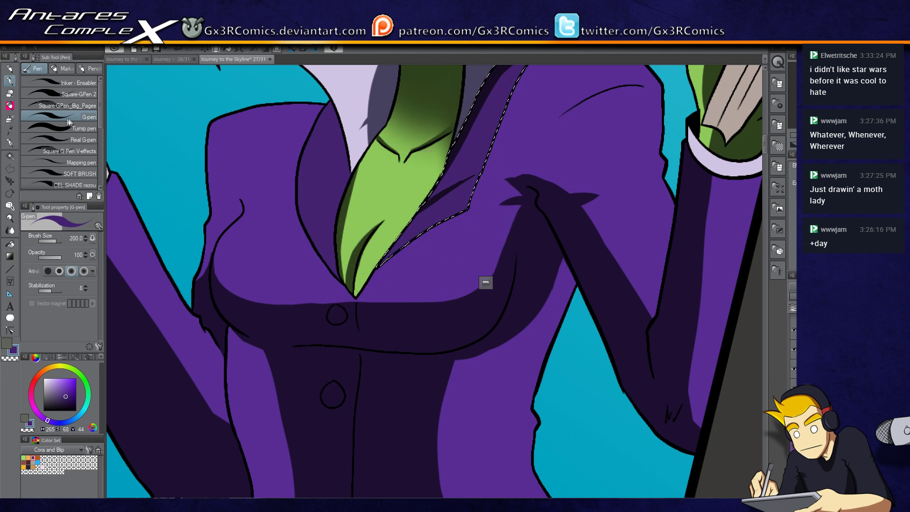
key(e)
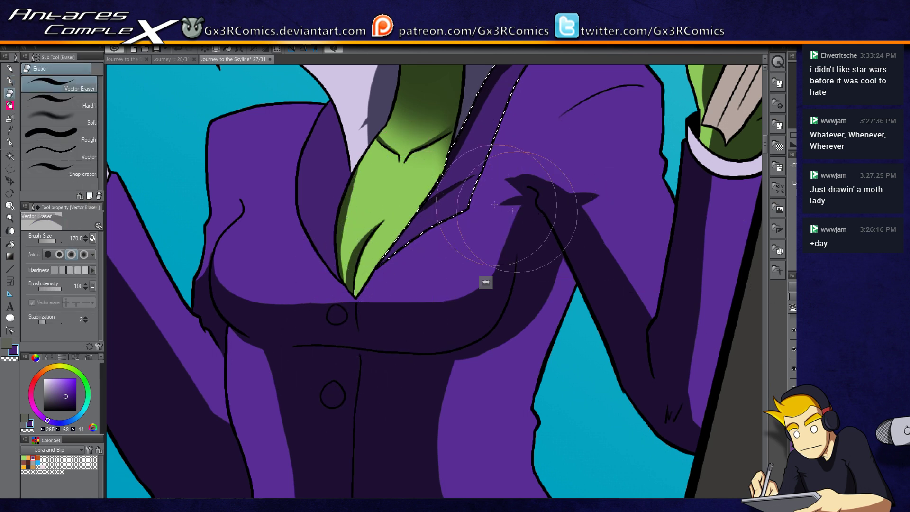
key(p)
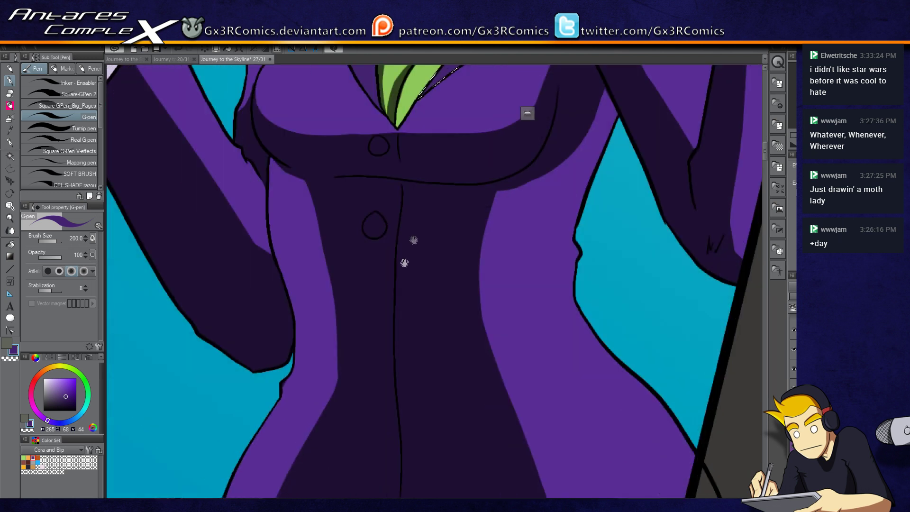
- Sample the dark shadow colour and widen the jacket's torso shadow along the waist beside the pen-holding arm
scroll(361, 285, down, 3)
click(31, 462)
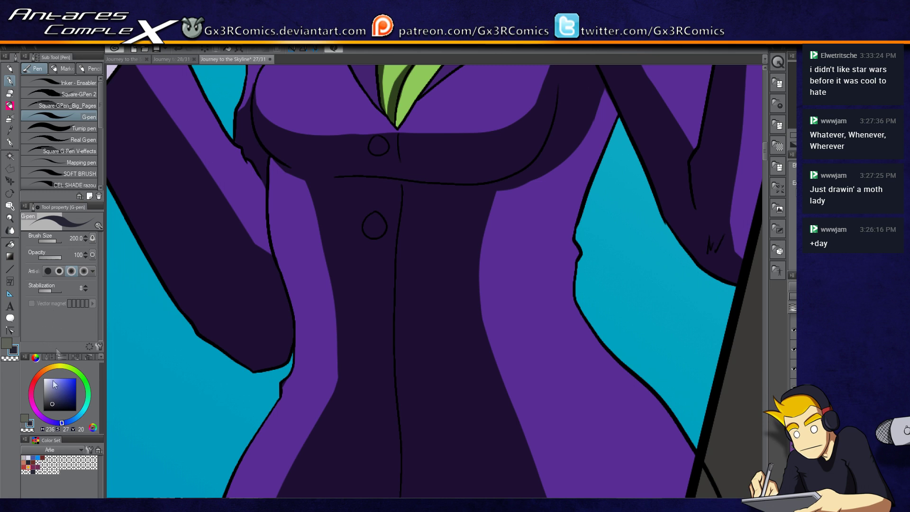
alt+click(315, 203)
mouse_move(298, 180)
mouse_down()
mouse_move(335, 389)
mouse_move(328, 496)
mouse_move(315, 254)
mouse_move(329, 437)
mouse_up()
scroll(329, 437, down, 3)
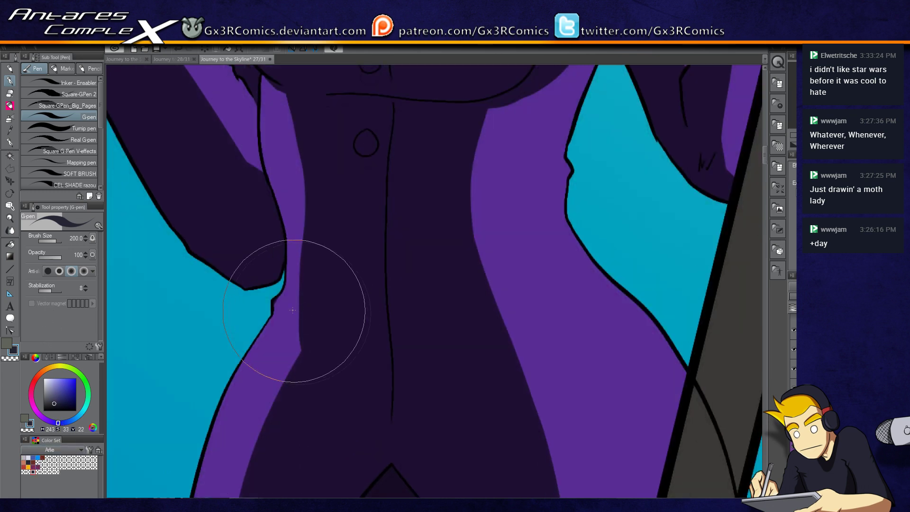
- Paint small pointed fold shadows at the creases on both sides of the jacket's waist
key(c)
drag(274, 317, 295, 351)
drag(569, 176, 540, 234)
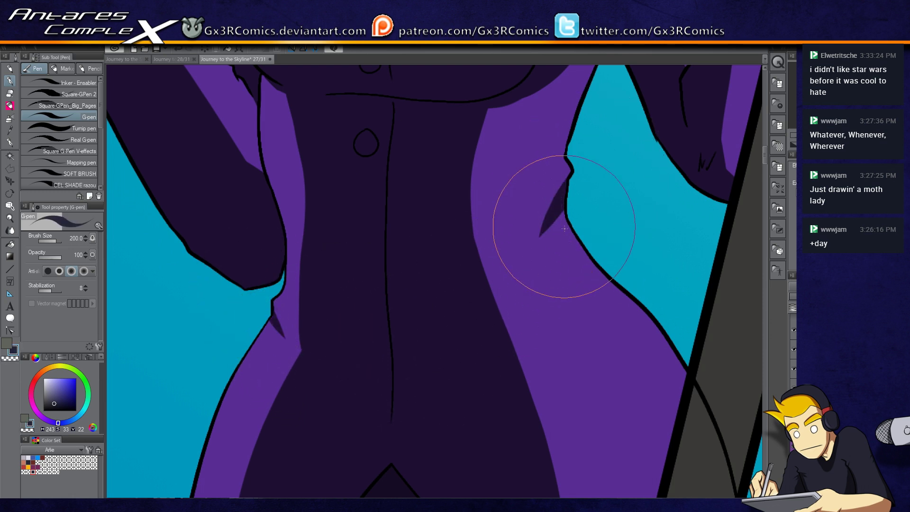
- Adjust the control points of the line under the board-holding upper arm where it nears the elbow
drag(582, 254, 463, 406)
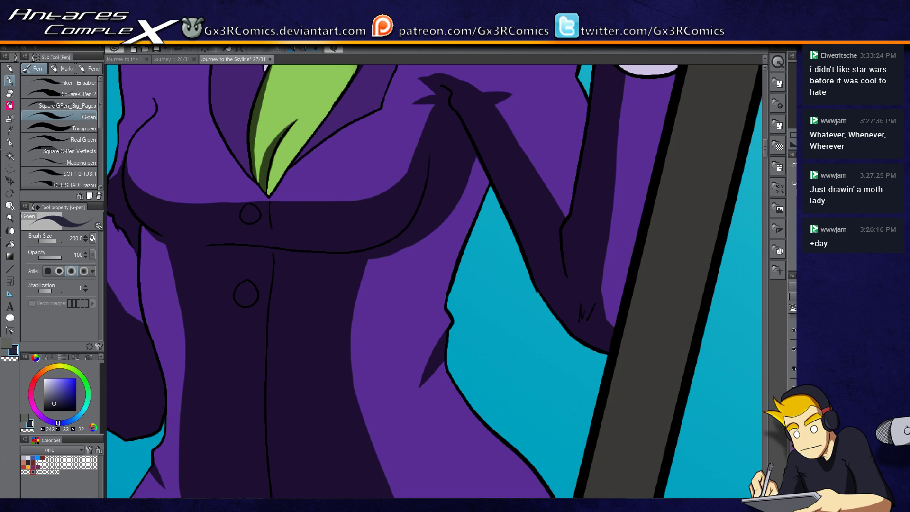
key(y)
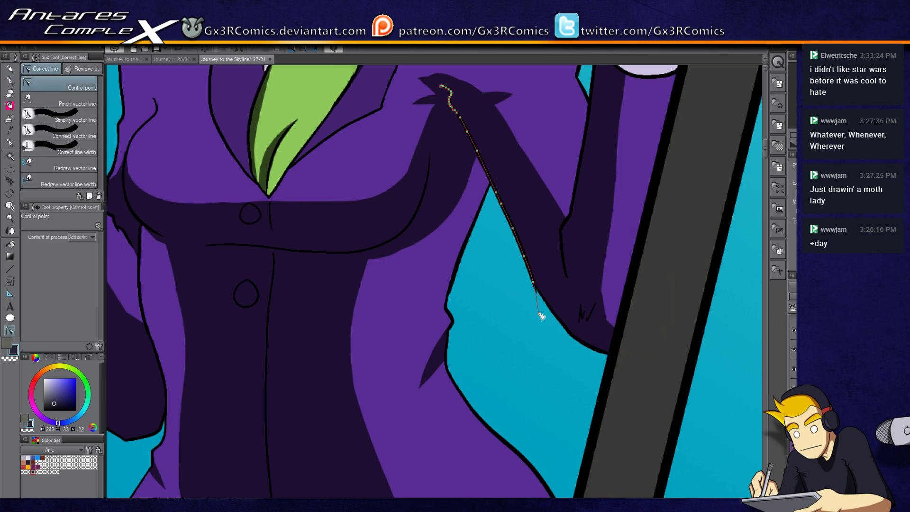
key(p)
scroll(413, 303, down, 3)
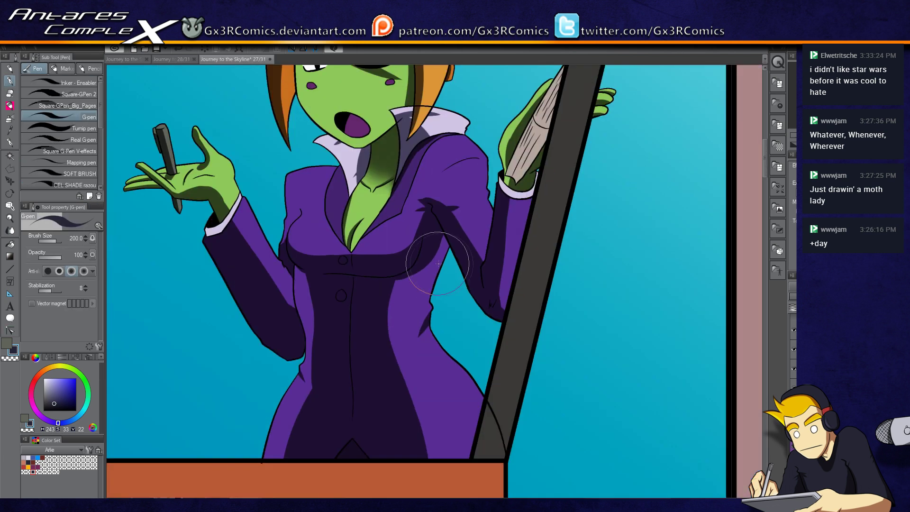
drag(486, 265, 406, 350)
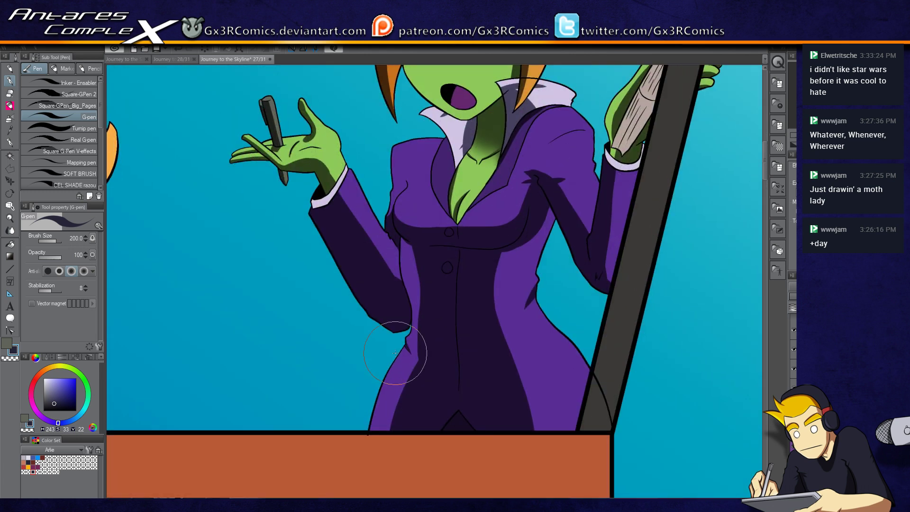
- Select the jacket, widen its torso shadow toward the board-holding arm, and erase the hip line crossing the dark post
drag(378, 259, 362, 282)
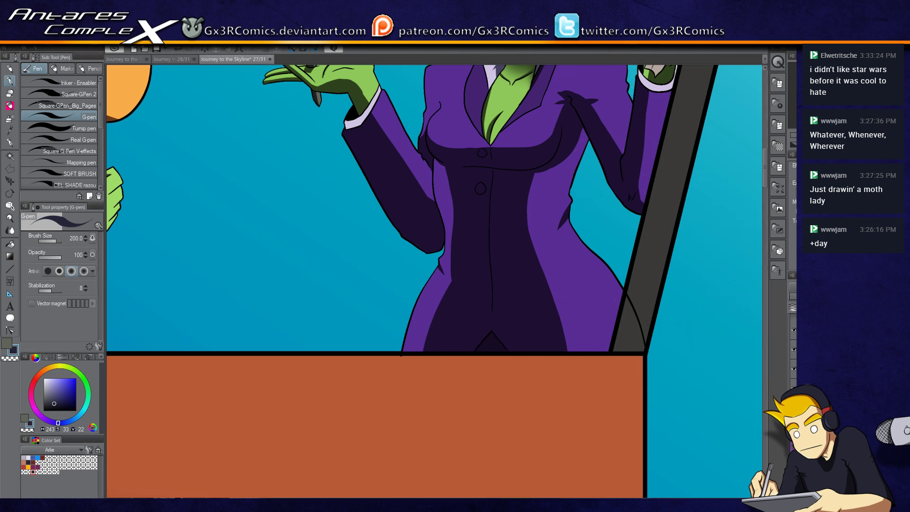
key(w)
click(538, 244)
key(p)
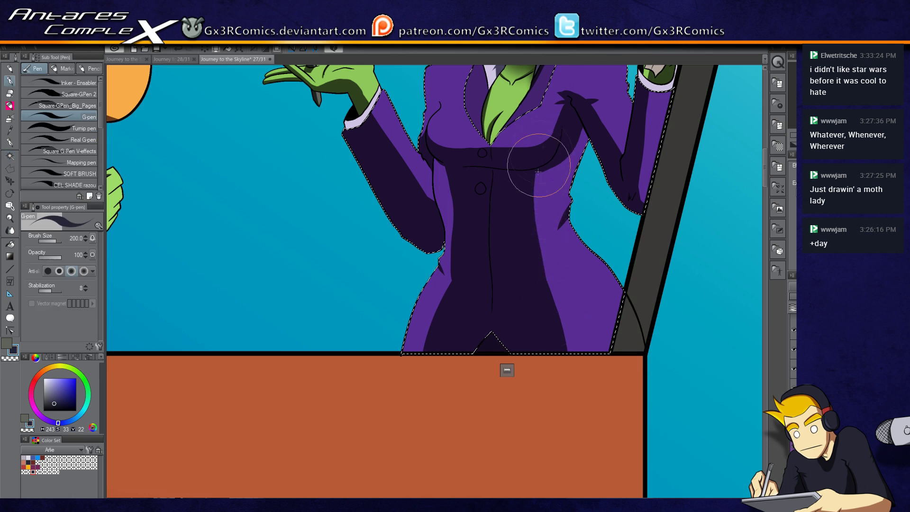
key(ctrl+d)
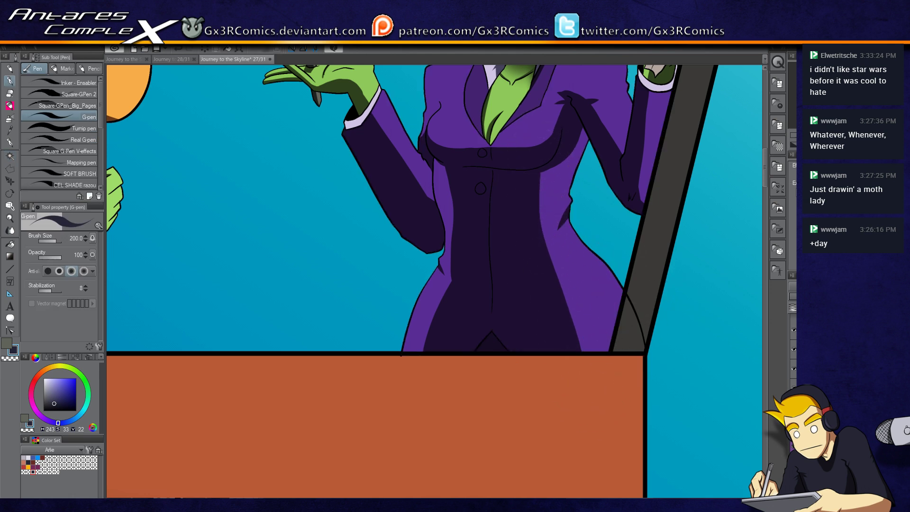
key(e)
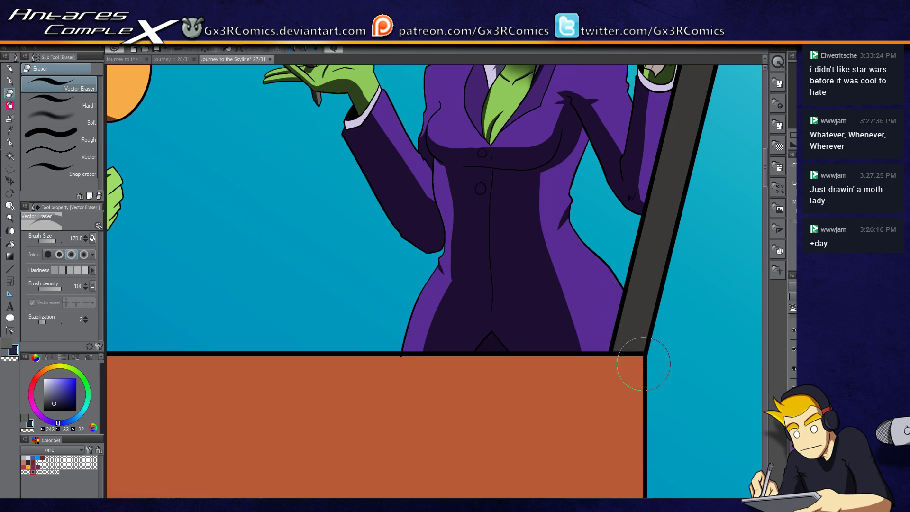
key(p)
- Sample the light skin green in the third panel and fill the uncoloured gap beside the book-holding hand
scroll(487, 300, down, 1)
drag(463, 312, 427, 452)
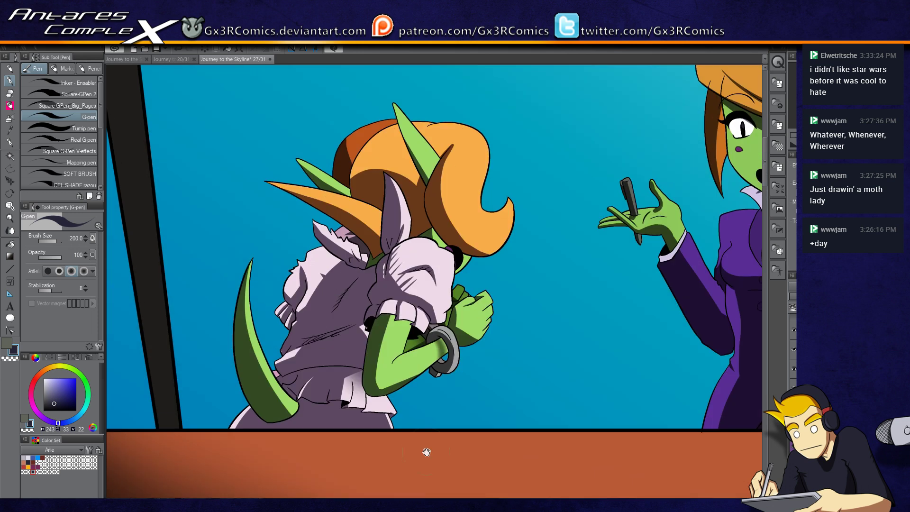
drag(366, 420, 456, 281)
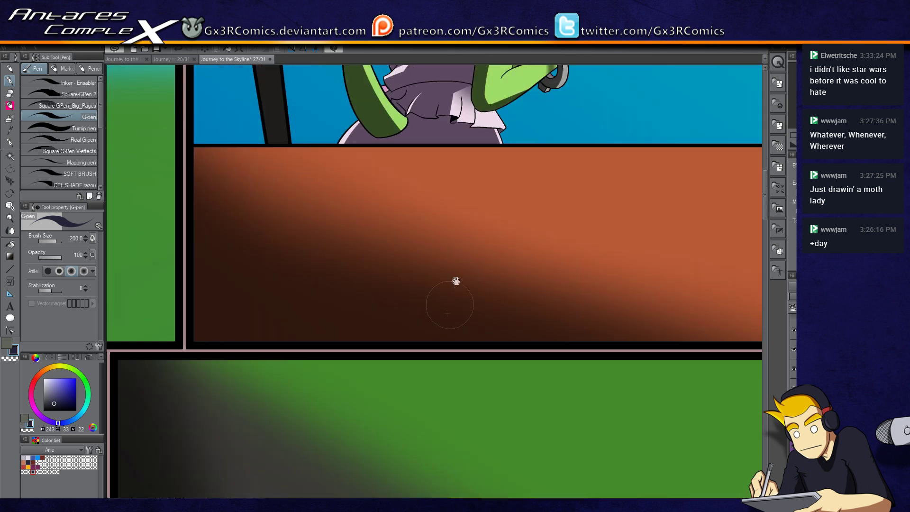
scroll(385, 377, down, 5)
drag(385, 376, 478, 261)
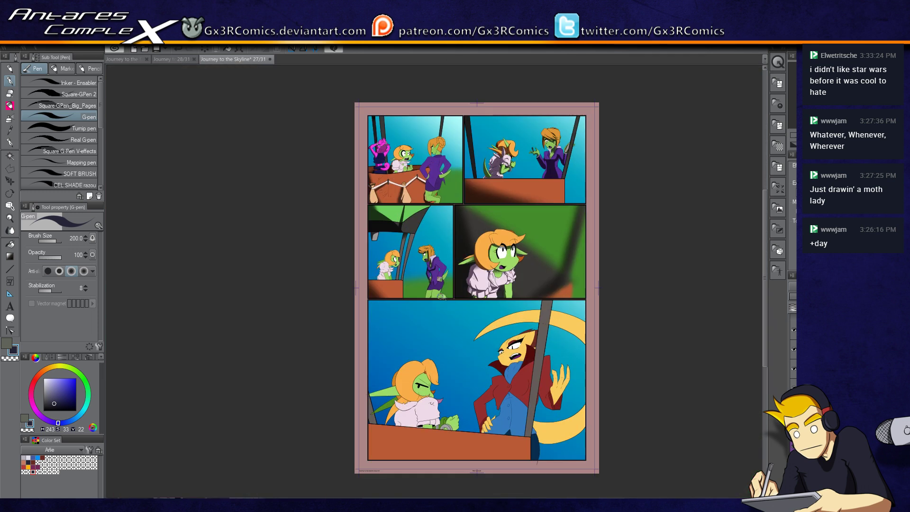
scroll(441, 296, up, 5)
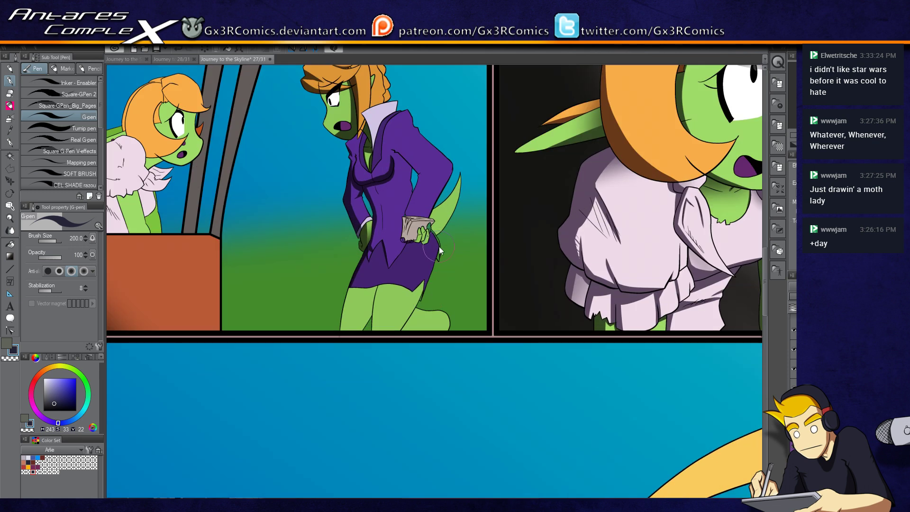
scroll(439, 250, up, 2)
key(i)
click(472, 246)
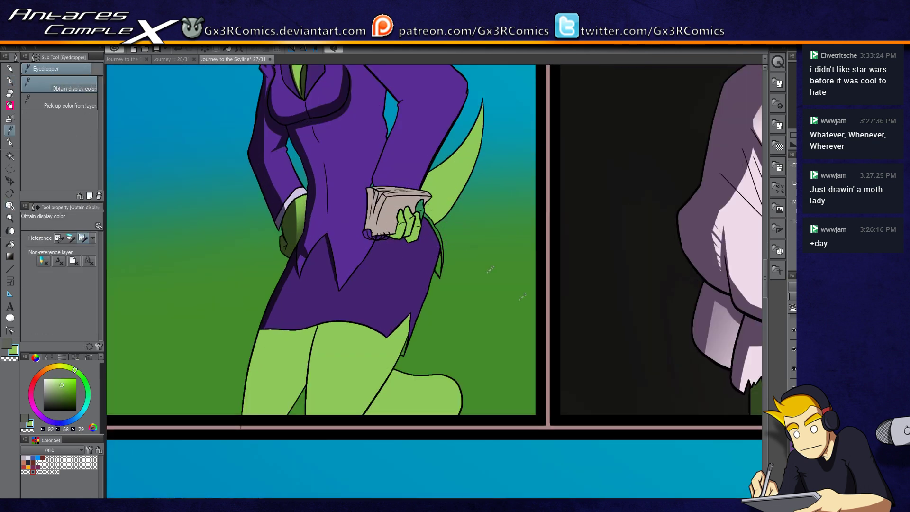
key(g)
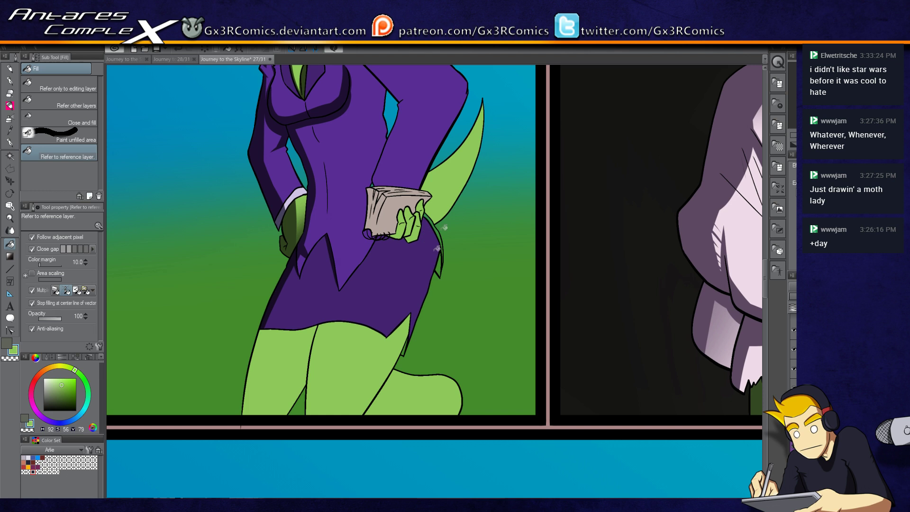
- Fill the gap at the skirt's rear edge with its sampled purple and darken the flap behind it with black
alt+click(429, 219)
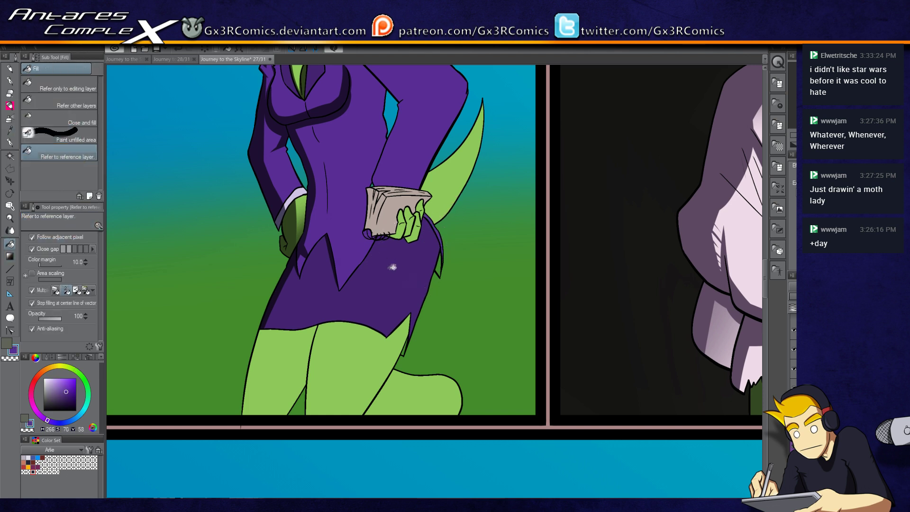
key(i)
key(g)
drag(69, 392, 206, 486)
click(10, 81)
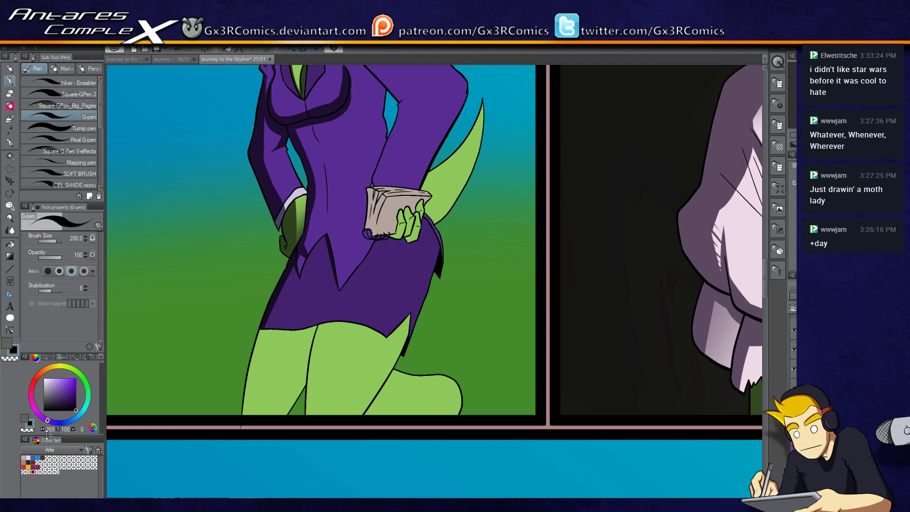
- Pick the dark shadow colour, select the third-panel jacket, and paint a shadow strip under the book-holding upper arm with the G-pen
click(43, 456)
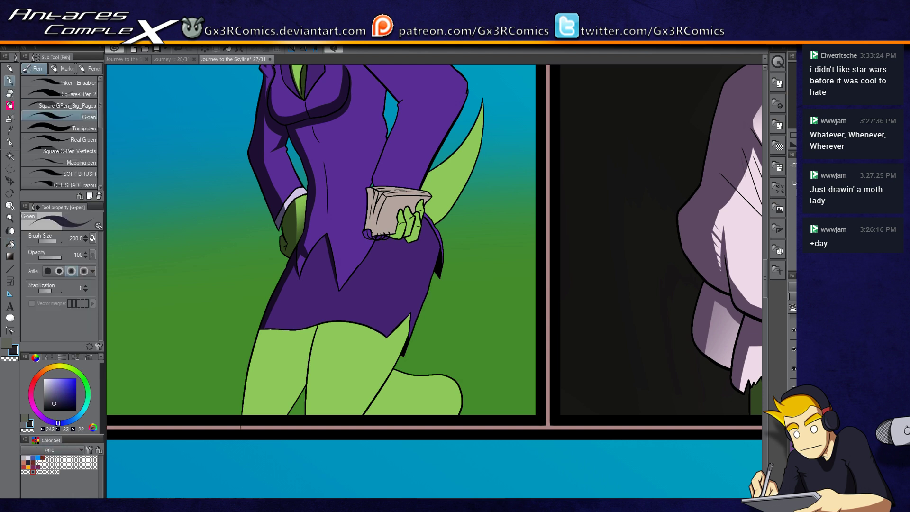
scroll(406, 194, up, 3)
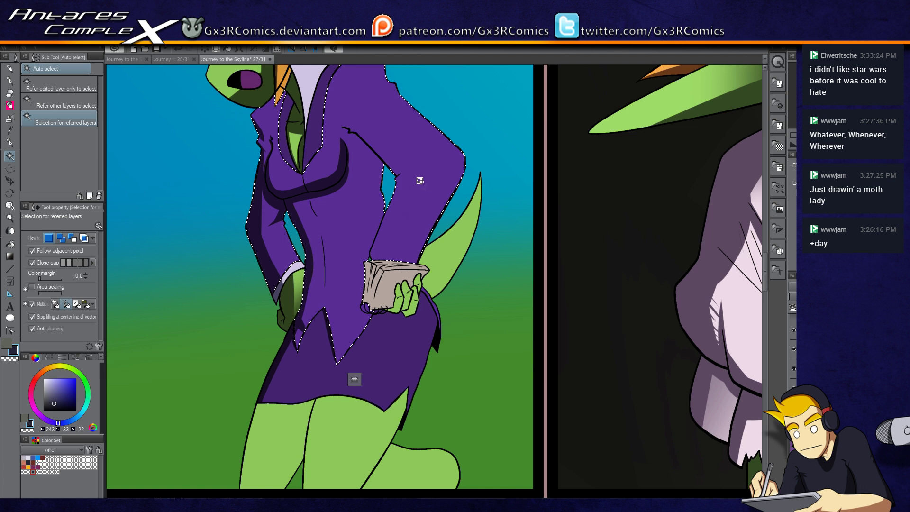
mouse_move(326, 119)
mouse_down()
mouse_move(373, 148)
mouse_move(336, 125)
mouse_up()
key(ctrl+z)
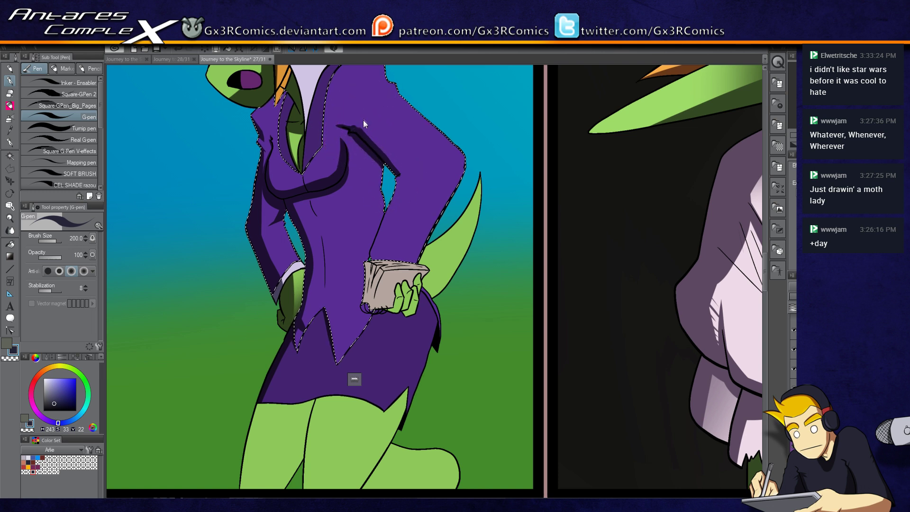
scroll(365, 129, down, 1)
scroll(366, 130, up, 2)
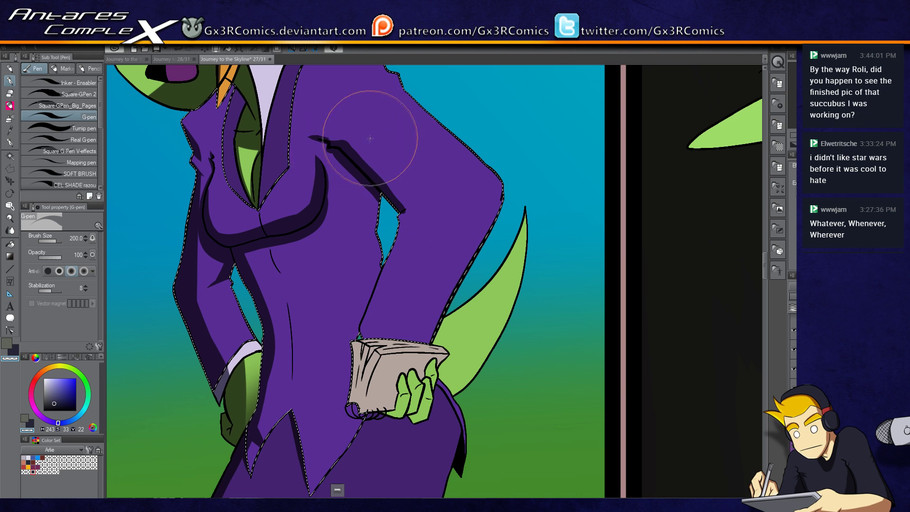
- Paint pointed fold shadows at the armpit and a shadow down the forearm to the book, trimming the edges with transparent colour
key(c)
mouse_move(328, 142)
mouse_down()
mouse_move(359, 129)
mouse_move(334, 146)
mouse_move(414, 129)
mouse_move(382, 169)
mouse_move(350, 145)
mouse_move(379, 182)
mouse_up()
key(c)
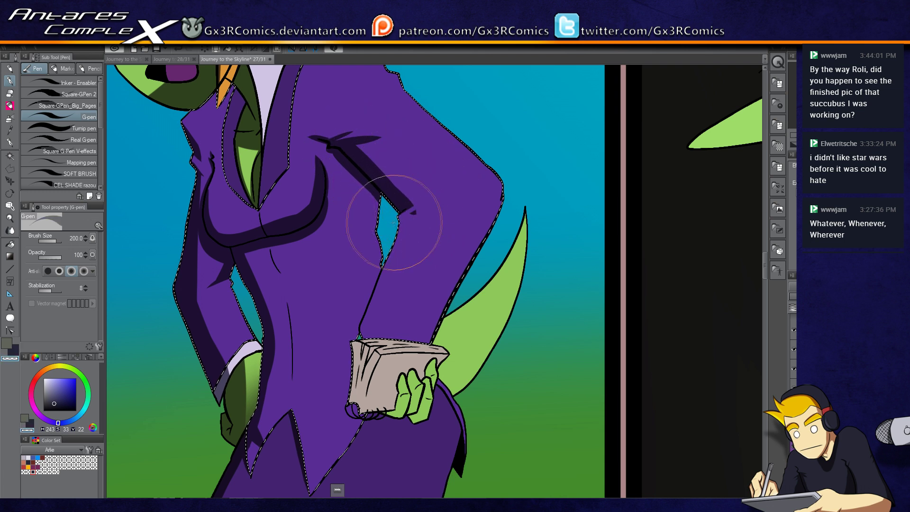
key(c)
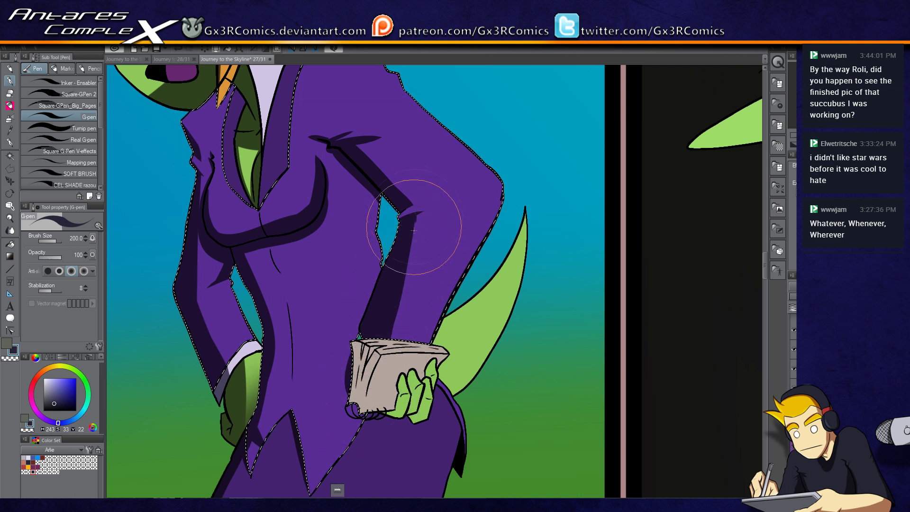
key(c)
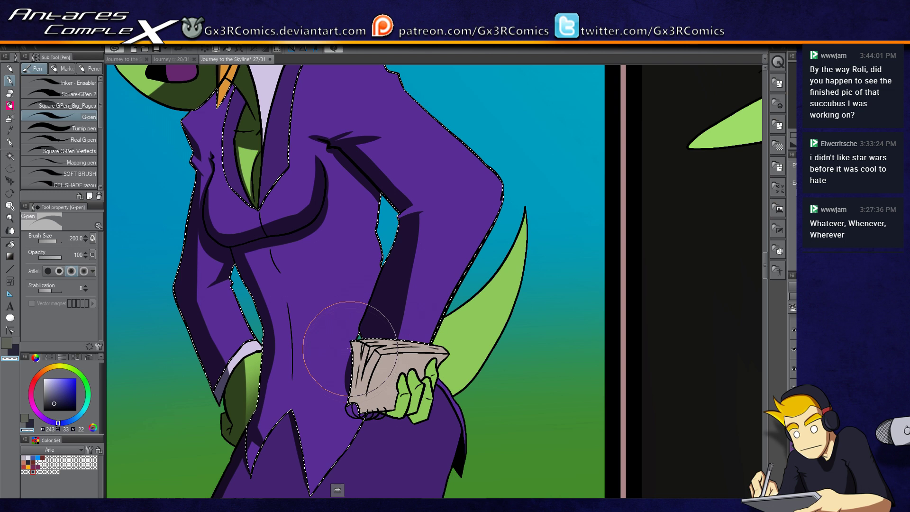
key(c)
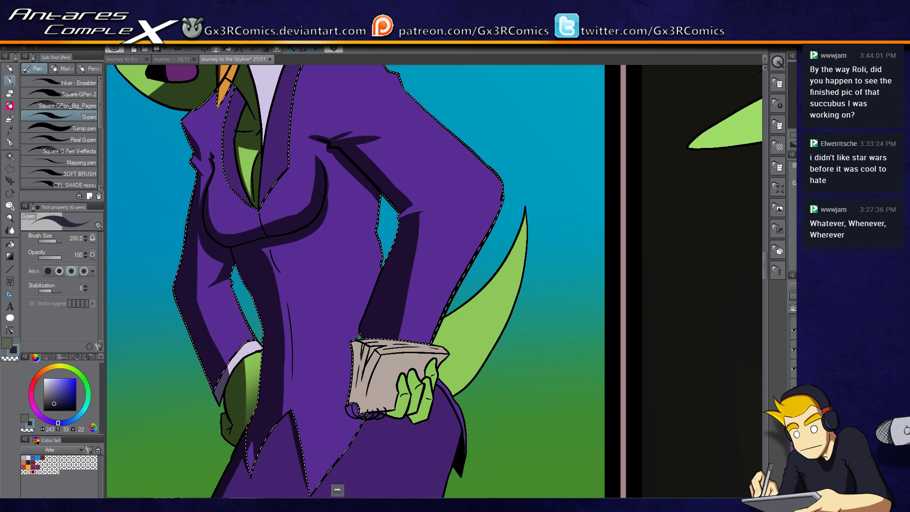
- Paint a broad shadow down the jacket's torso from under the bust to the hem, and clear the selection
mouse_move(256, 239)
mouse_down()
mouse_move(280, 368)
mouse_move(325, 260)
mouse_move(299, 492)
mouse_up()
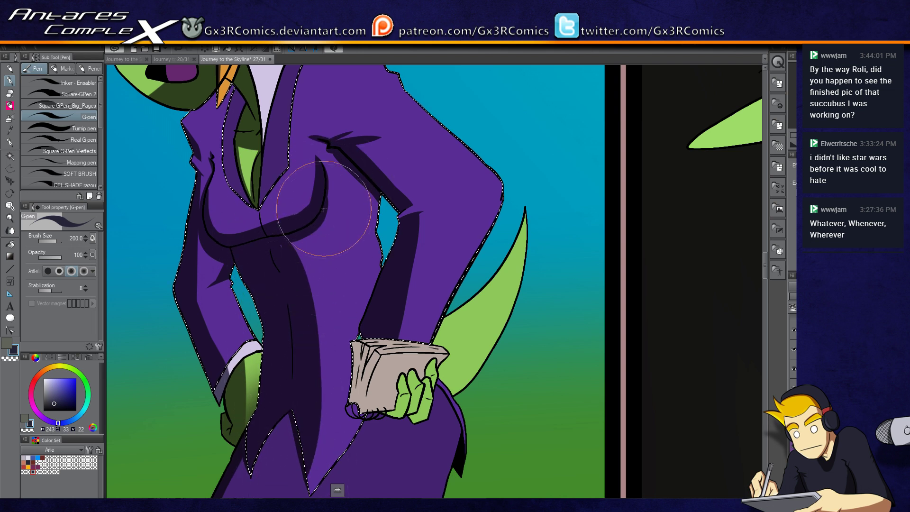
key(c)
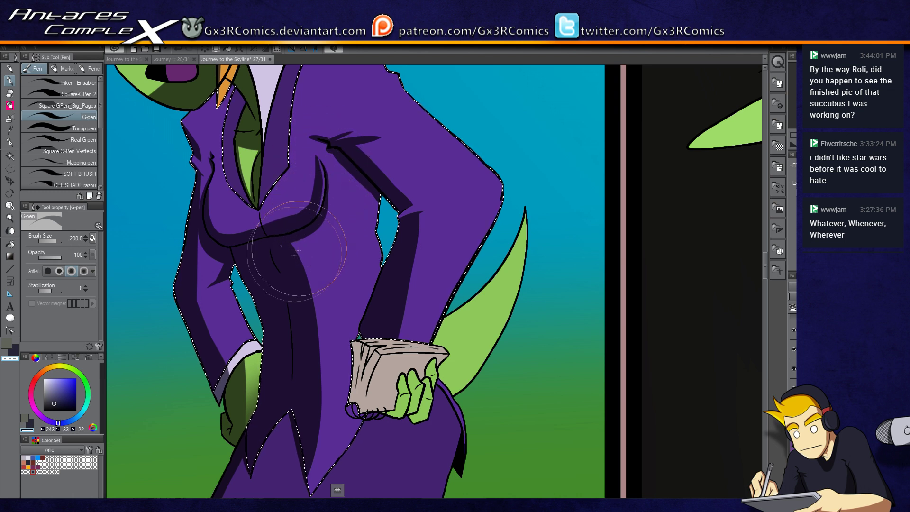
key(c)
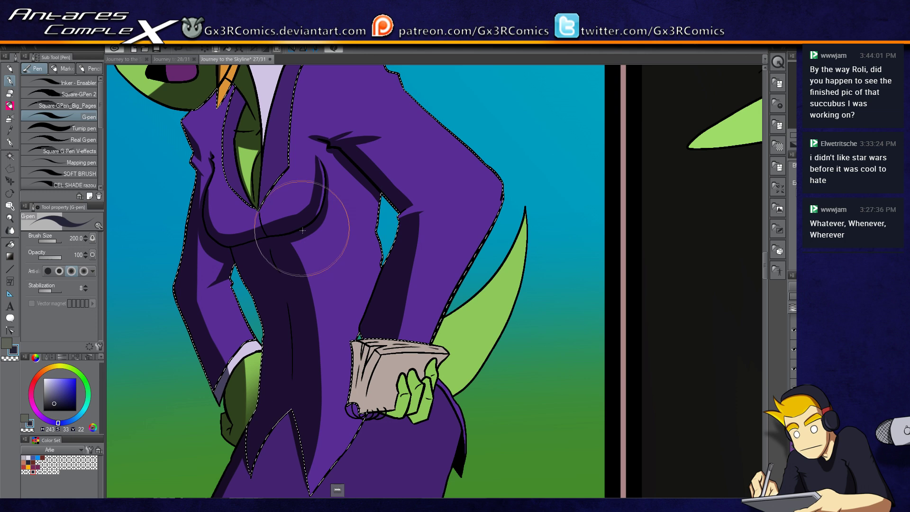
mouse_move(298, 233)
mouse_down()
mouse_move(316, 441)
mouse_move(294, 494)
mouse_move(319, 269)
mouse_move(304, 224)
mouse_move(308, 335)
mouse_move(313, 221)
mouse_move(308, 455)
mouse_up()
mouse_move(395, 345)
mouse_down()
mouse_move(403, 269)
mouse_move(392, 346)
mouse_up()
mouse_move(379, 213)
mouse_down()
mouse_move(332, 266)
mouse_move(343, 304)
mouse_up()
key(ctrl+d)
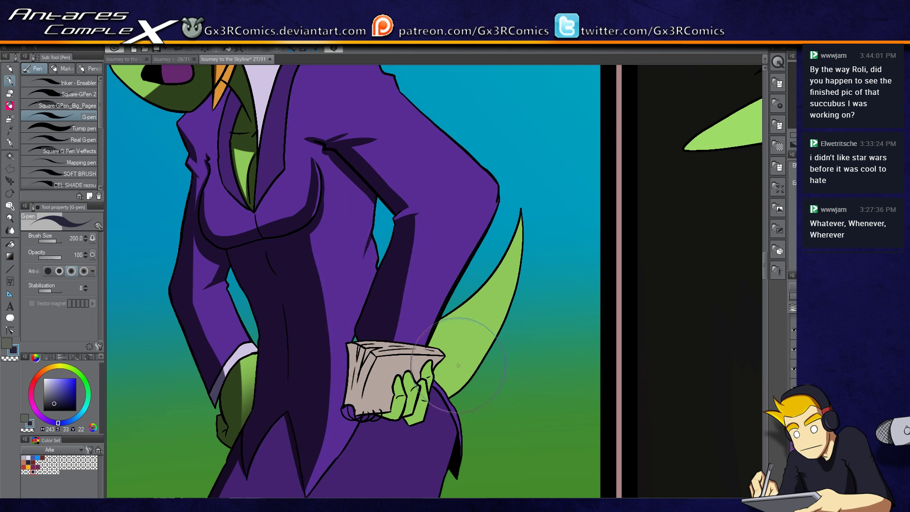
- Select the tail behind the arm and paint a dark shadow along its inner curve up to the tip
alt+click(457, 327)
key(g)
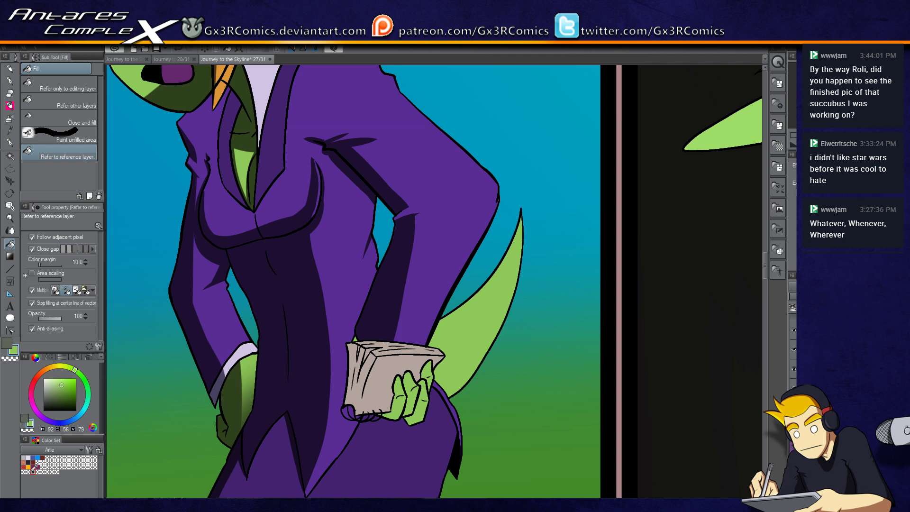
key(x)
key(w)
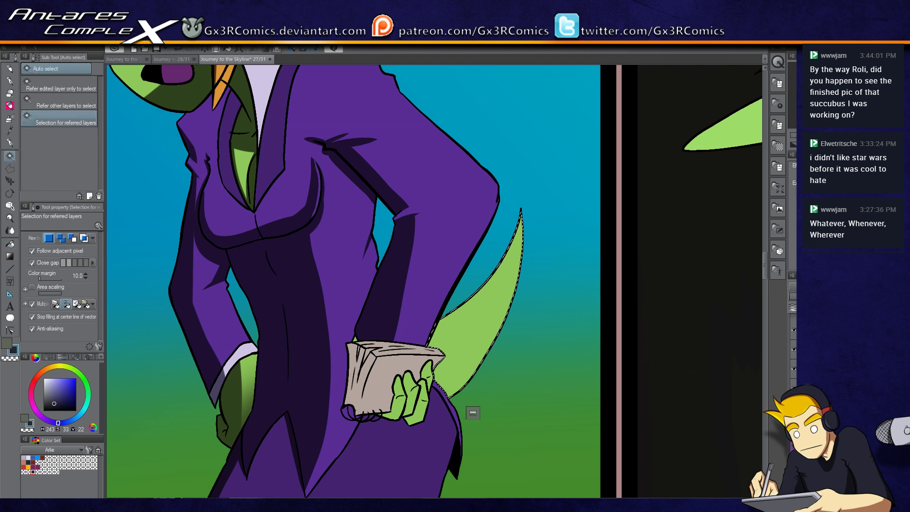
key(p)
drag(433, 330, 519, 216)
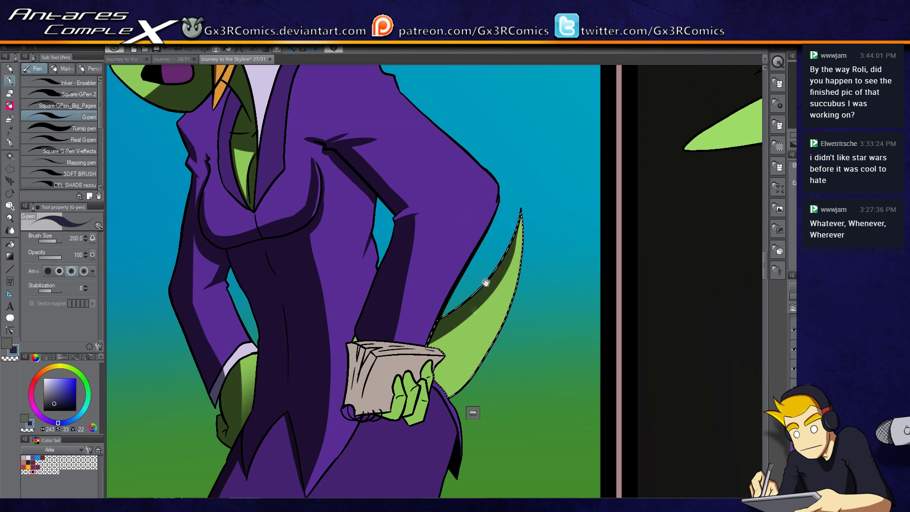
drag(440, 347, 443, 285)
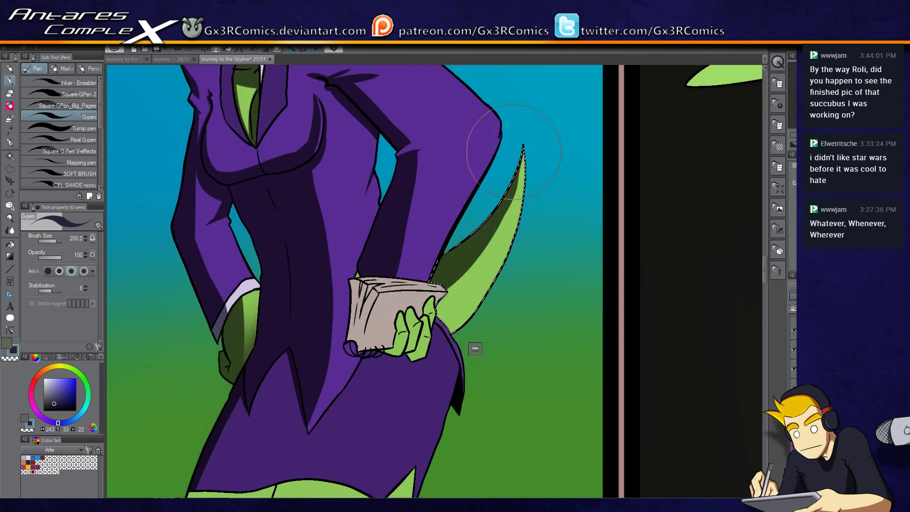
drag(521, 163, 514, 185)
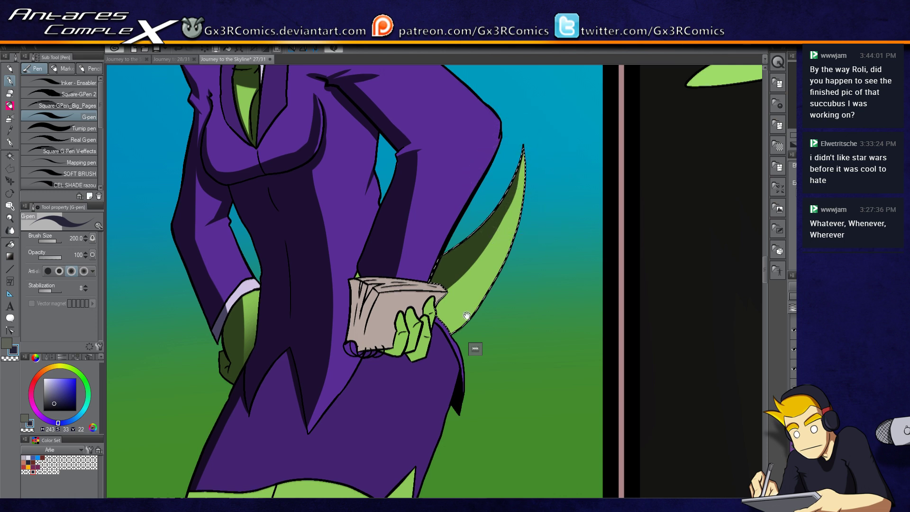
drag(477, 277, 490, 260)
key(ctrl+d)
- Select the lower fingers holding the book one by one and shade their edges with the G-pen
key(w)
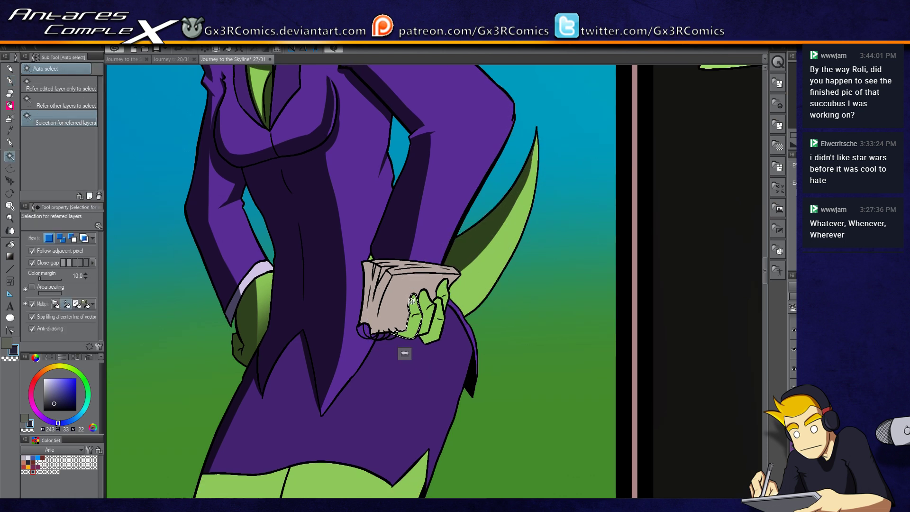
key(p)
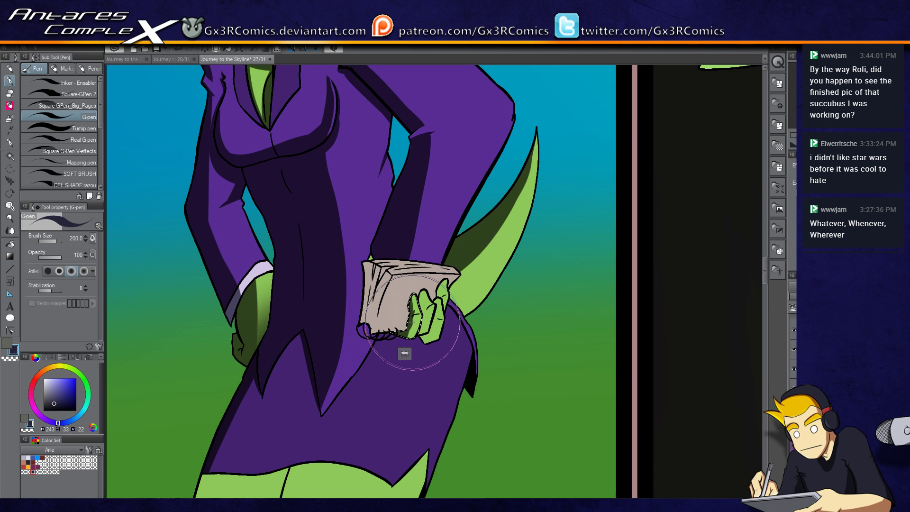
drag(417, 311, 426, 312)
key(w)
click(426, 314)
key(p)
key(w)
click(422, 342)
key(p)
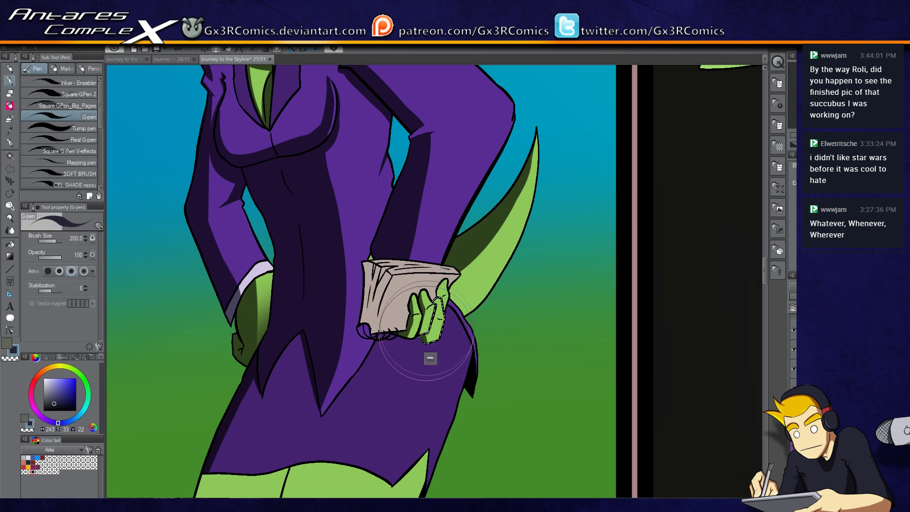
- Shade the uppermost finger on the book and the small skin patch between the sleeve and the book
key(ctrl+d)
key(w)
key(p)
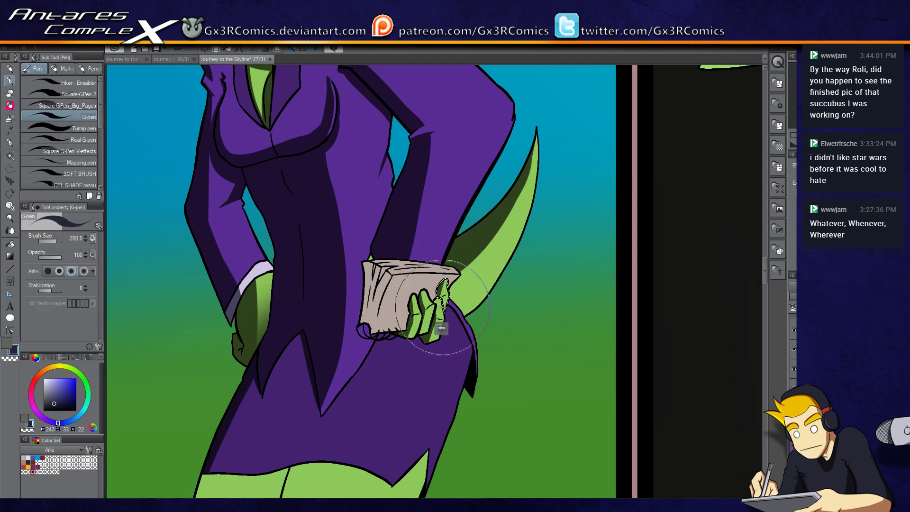
key(w)
key(p)
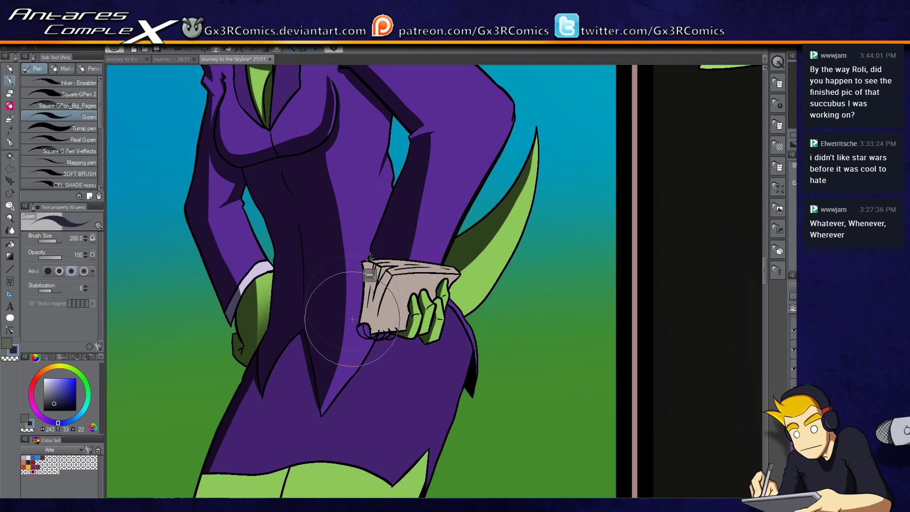
- Select the skirt below the jacket hem and block in a dark shadow along its front side
drag(327, 404, 354, 324)
key(w)
click(354, 324)
key(p)
mouse_move(357, 221)
mouse_down()
mouse_move(387, 200)
mouse_move(340, 278)
mouse_move(359, 263)
mouse_move(338, 301)
mouse_move(385, 226)
mouse_move(397, 226)
mouse_move(374, 233)
mouse_move(333, 290)
mouse_move(380, 240)
mouse_move(283, 353)
mouse_move(382, 255)
mouse_move(335, 303)
mouse_move(377, 272)
mouse_move(321, 340)
mouse_move(364, 224)
mouse_move(354, 191)
mouse_move(330, 369)
mouse_move(356, 217)
mouse_move(321, 261)
mouse_move(342, 230)
mouse_move(266, 373)
mouse_move(382, 181)
mouse_up()
key(b)
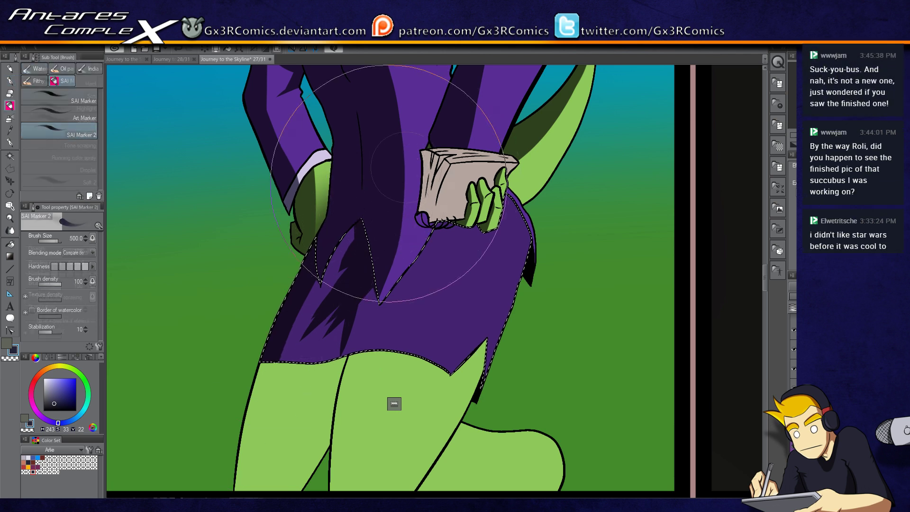
key(bracketleft)
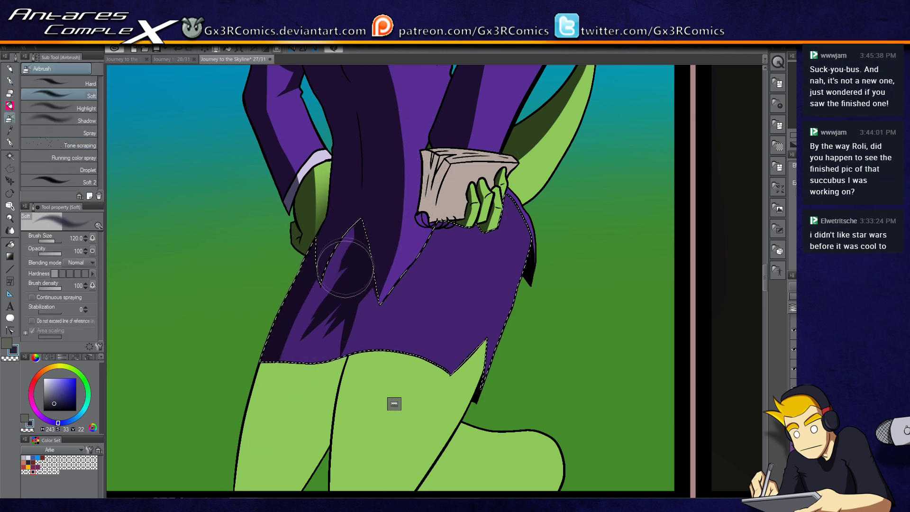
key(p)
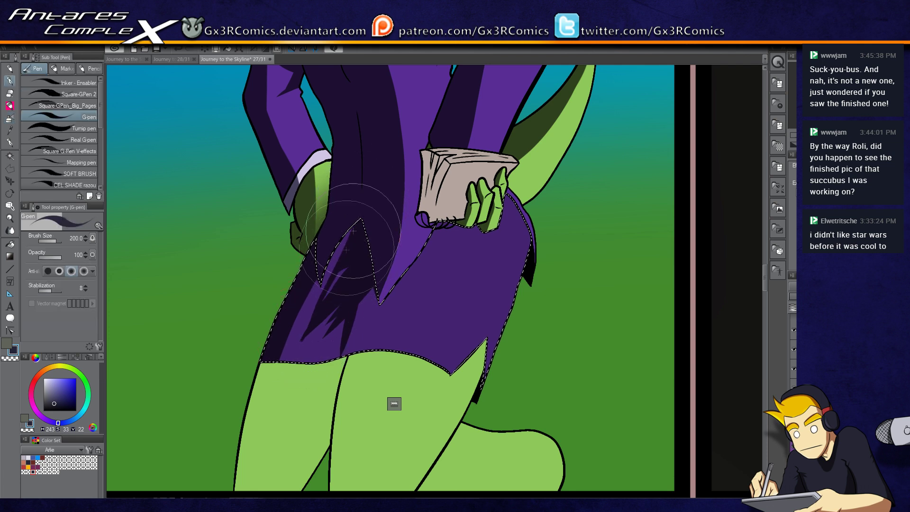
- Reshape the skirt shadow into a clean diagonal with hatched strokes, and soften it with the Soft airbrush at size 400
key(c)
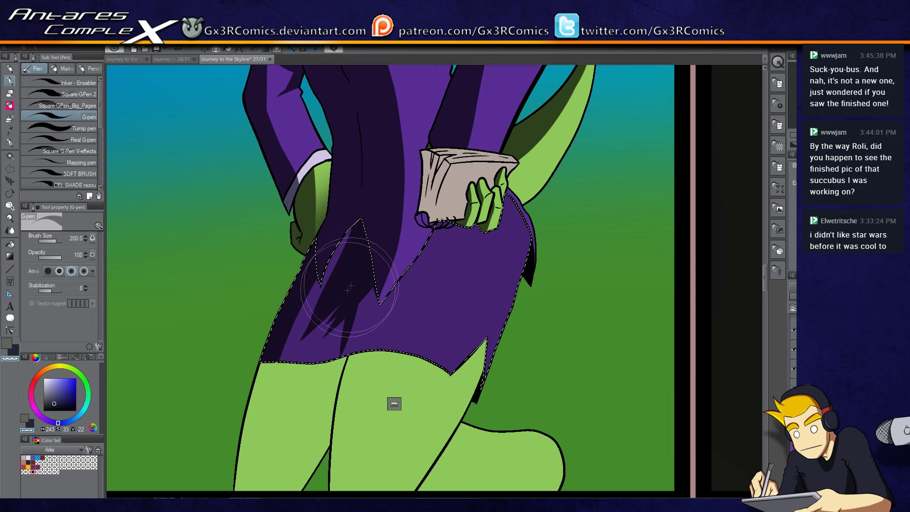
key(c)
drag(340, 304, 293, 354)
key(c)
mouse_move(380, 284)
mouse_down()
mouse_move(339, 337)
mouse_move(390, 281)
mouse_move(343, 344)
mouse_move(362, 328)
mouse_move(389, 265)
mouse_move(359, 306)
mouse_move(389, 278)
mouse_move(285, 381)
mouse_move(368, 284)
mouse_move(339, 296)
mouse_move(278, 376)
mouse_move(348, 301)
mouse_move(275, 383)
mouse_move(317, 325)
mouse_move(280, 366)
mouse_move(319, 305)
mouse_move(269, 379)
mouse_up()
key(c)
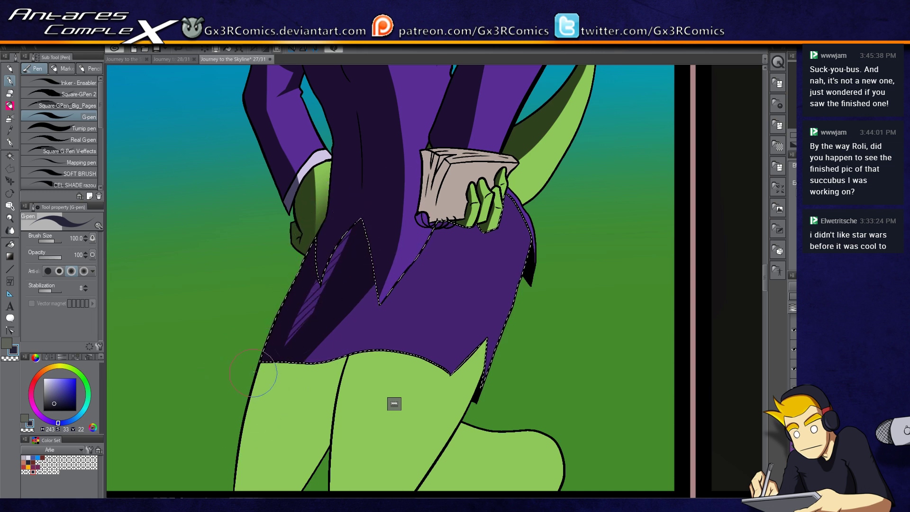
key(b)
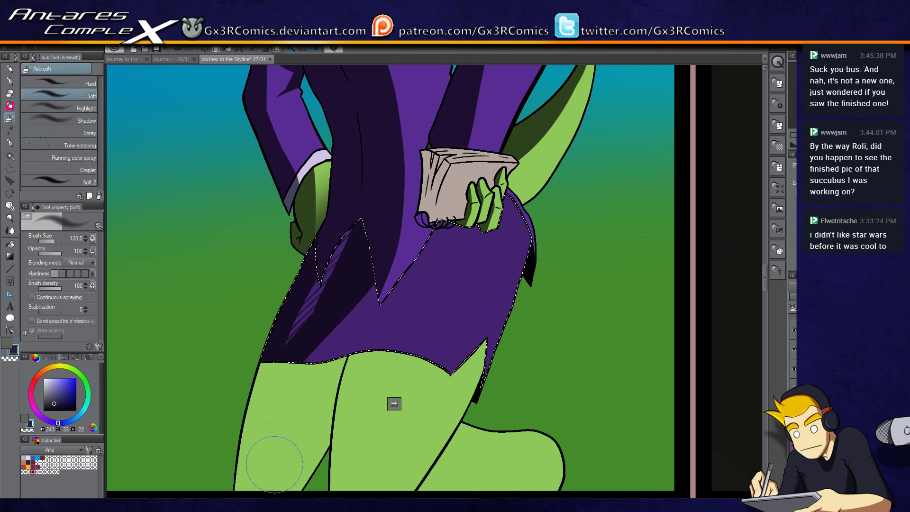
drag(323, 278, 295, 237)
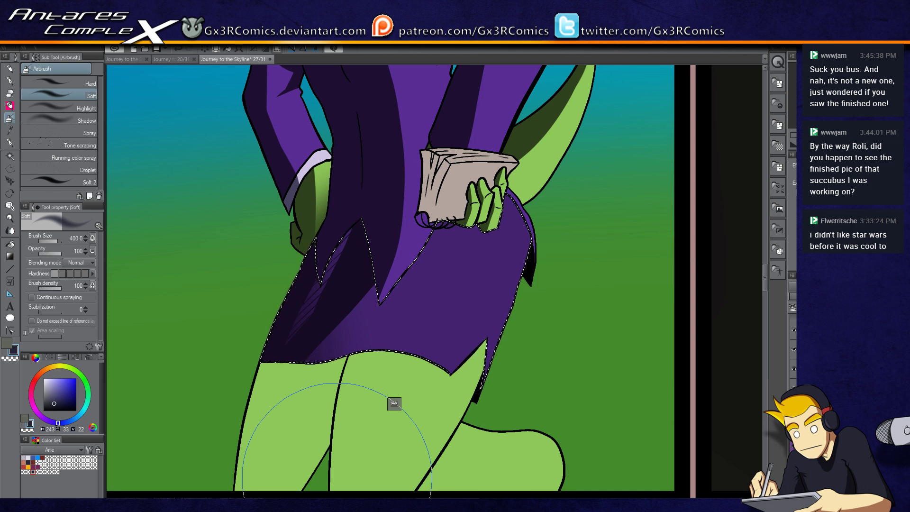
- Select the jacket and extend its torso shadow from under the bust toward the hem with the G-pen
drag(397, 158, 386, 318)
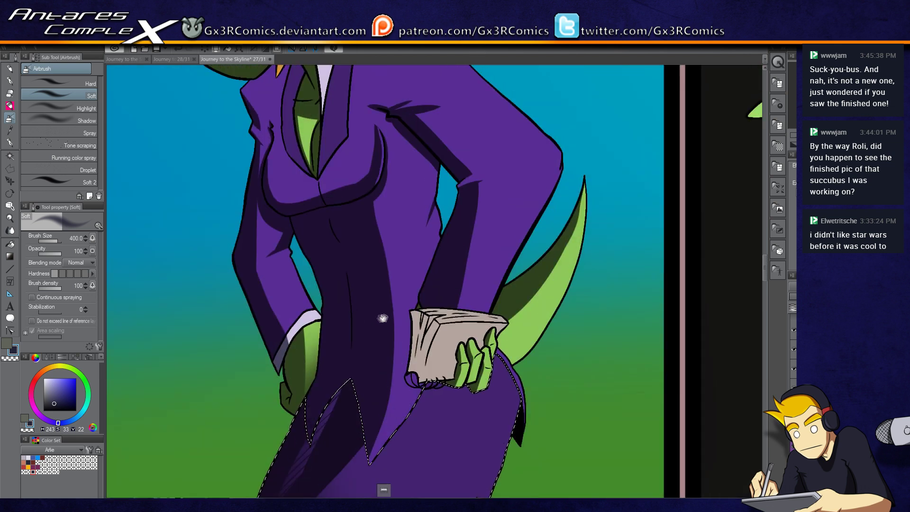
key(w)
key(p)
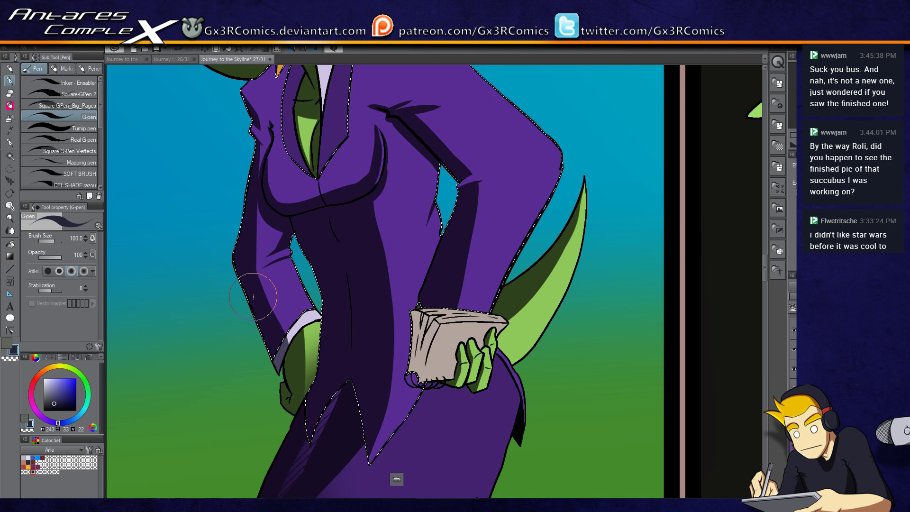
mouse_move(384, 178)
mouse_down()
mouse_move(368, 263)
mouse_move(376, 196)
mouse_move(375, 243)
mouse_move(400, 224)
mouse_up()
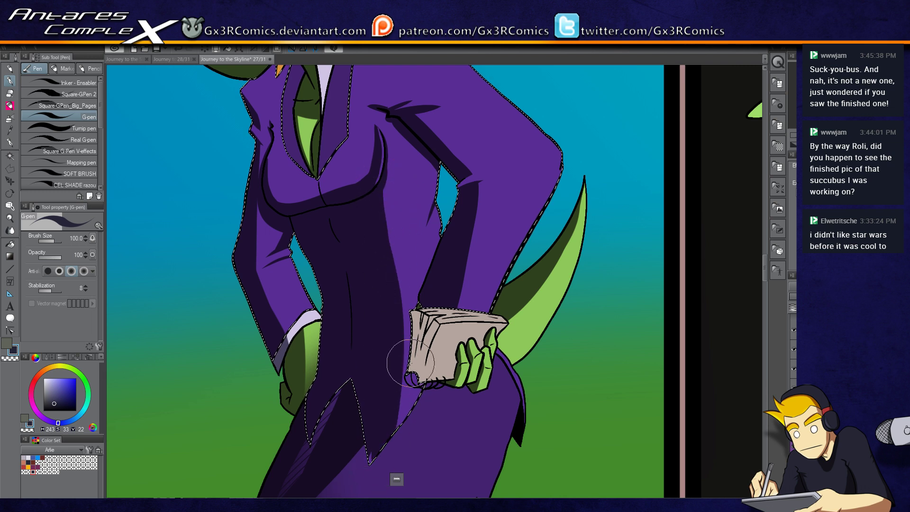
drag(376, 193, 384, 389)
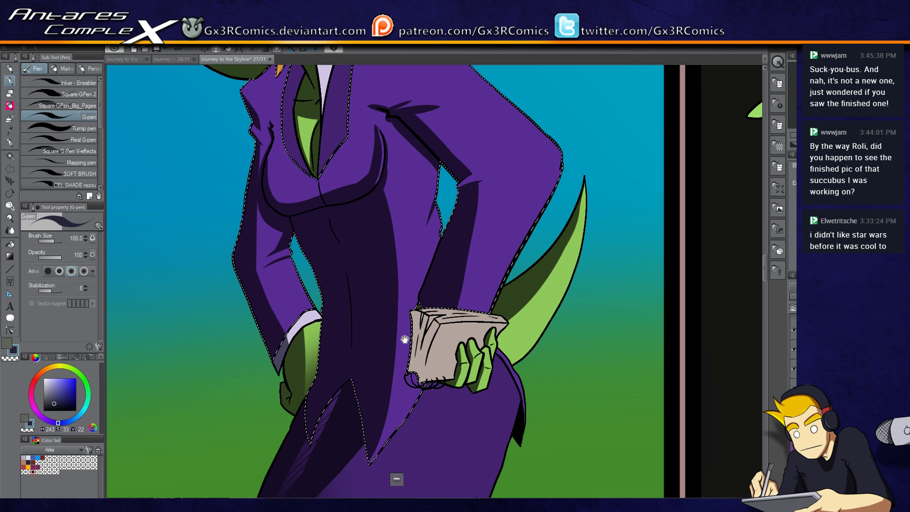
- Select the raised white shirt collar and paint fold shadows inside it, trimming their edges with transparent colour
scroll(405, 339, up, 2)
scroll(368, 280, up, 2)
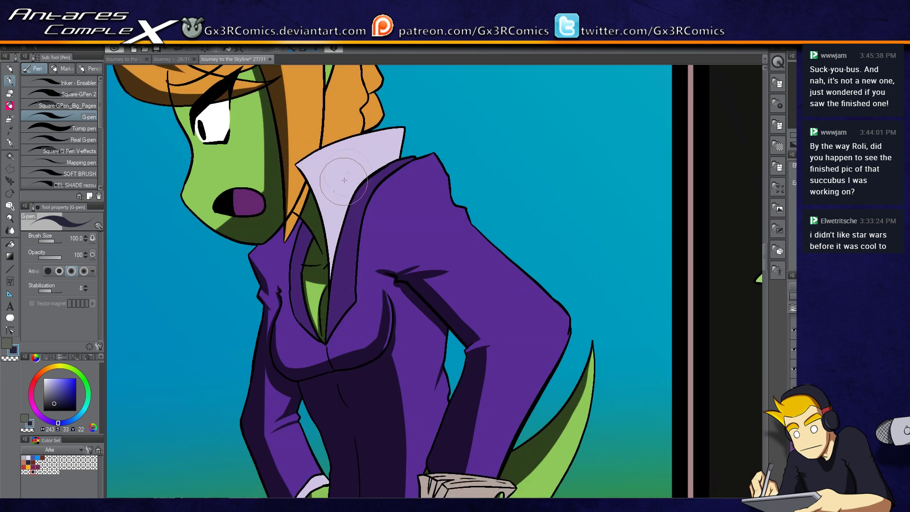
key(w)
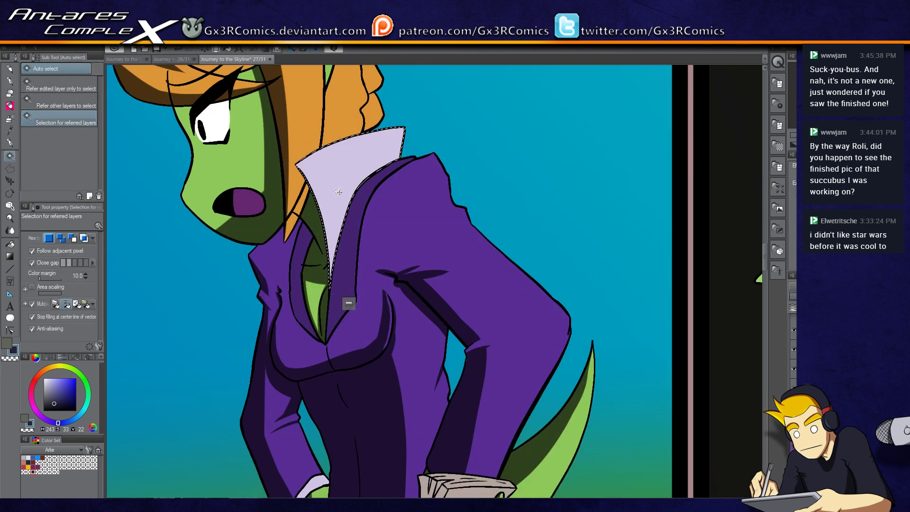
key(p)
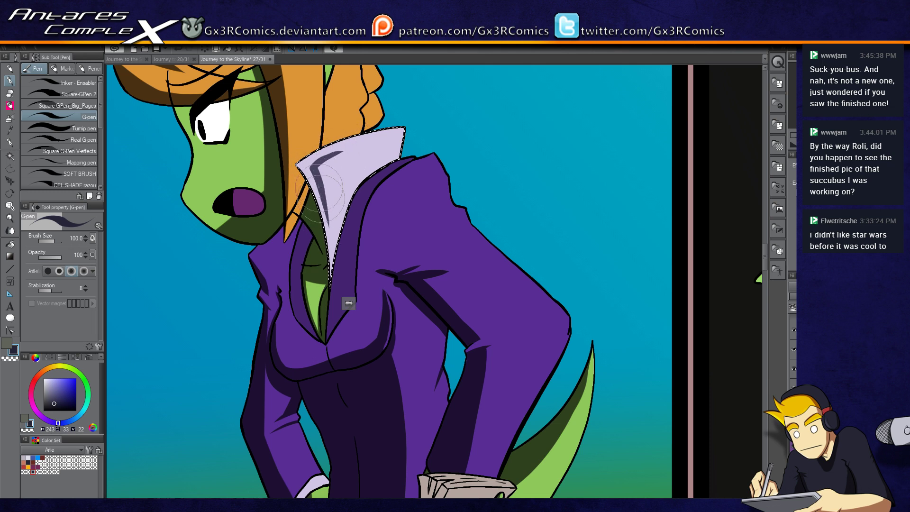
key(c)
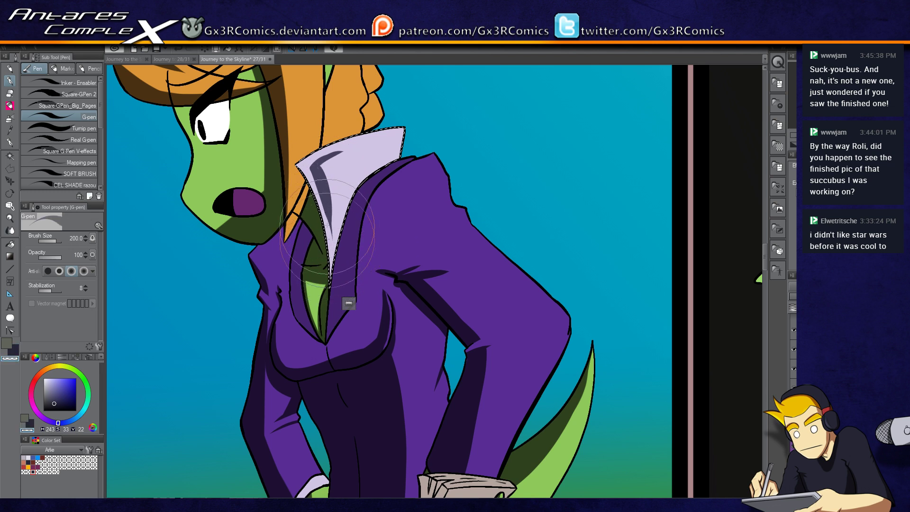
key(c)
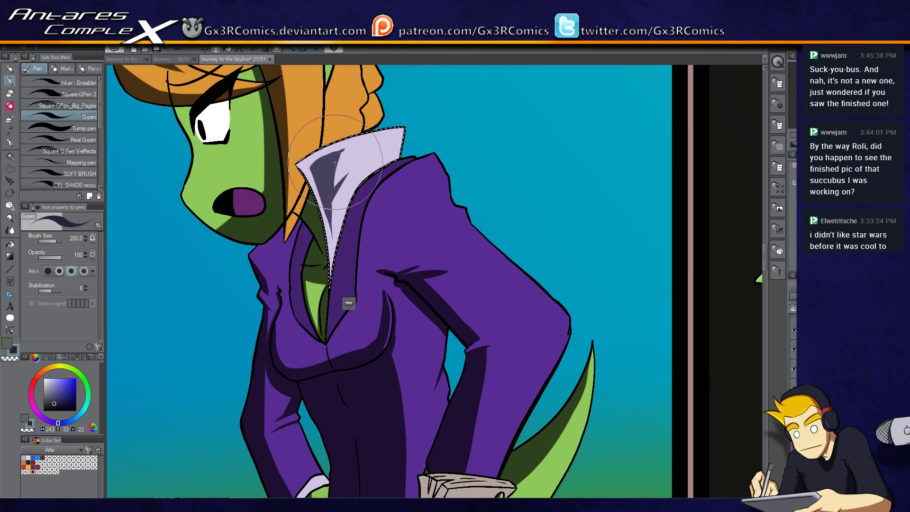
- Shade the braid behind the ear and the hair lock beside the face, and clear the selection
drag(338, 166, 318, 235)
click(364, 165)
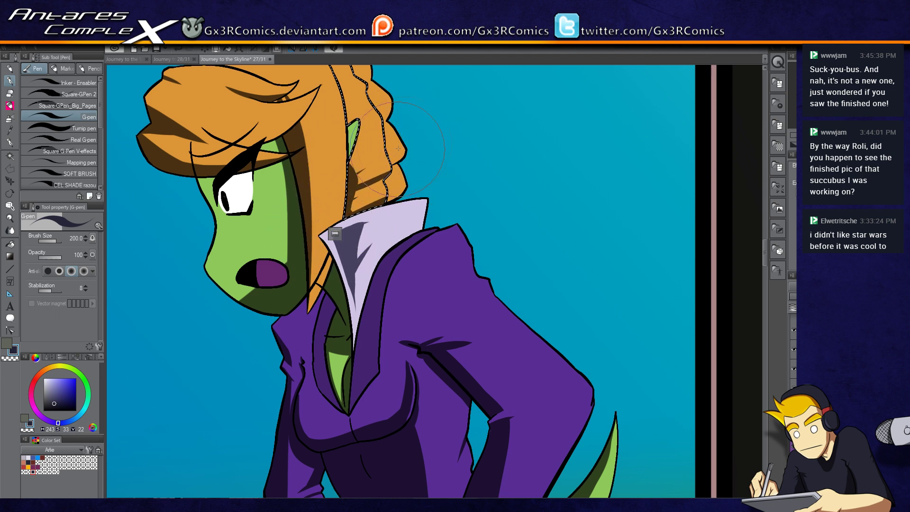
drag(332, 165, 343, 237)
key(w)
click(310, 159)
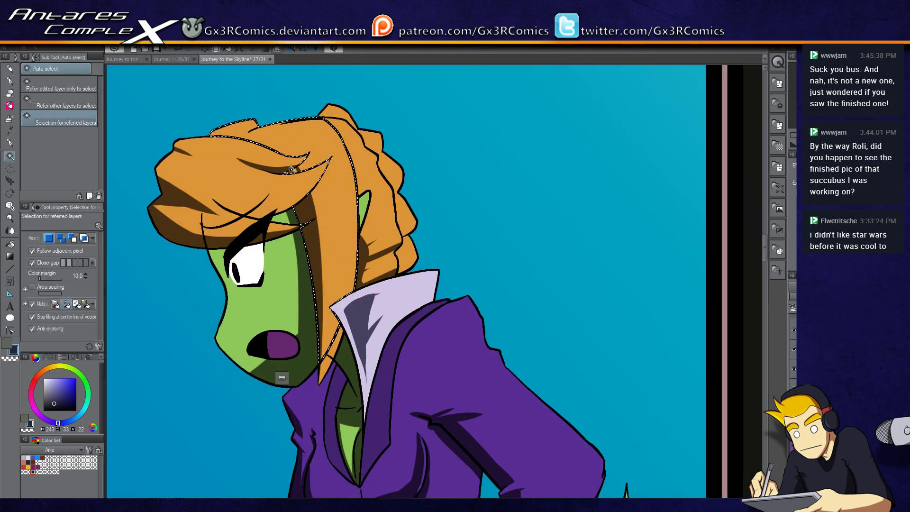
key(p)
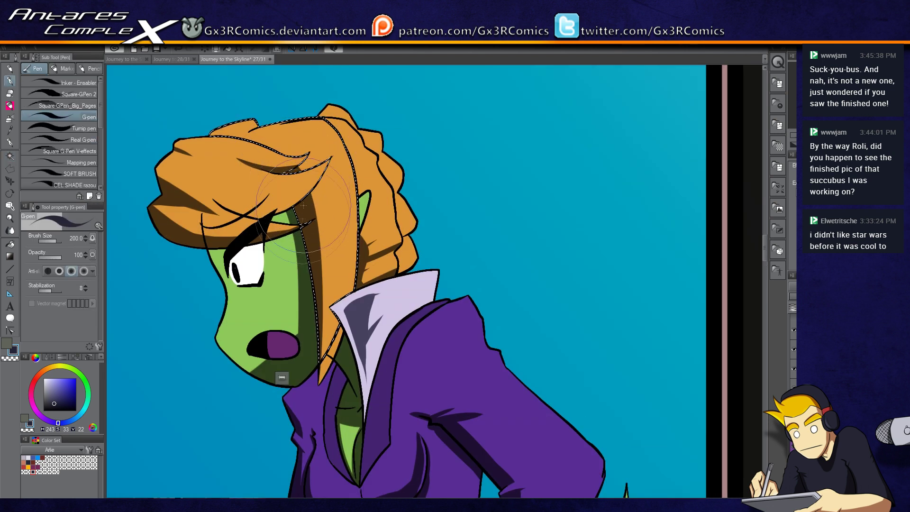
key(ctrl+d)
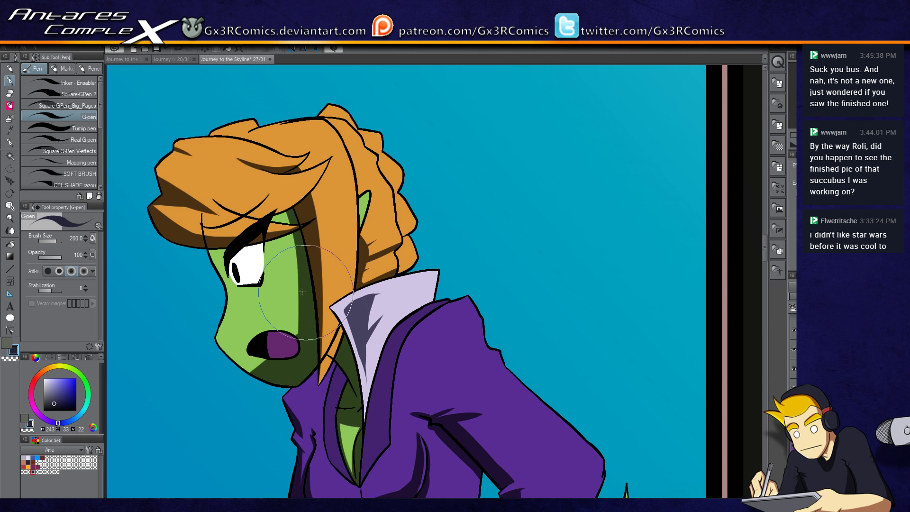
- Paint the fringe's cast shadow across the brow and upper eye, and select the small skin patch above the eyelid for shading
key(w)
click(296, 253)
key(p)
drag(231, 250, 332, 223)
key(ctrl+z)
drag(196, 242, 311, 204)
key(w)
click(293, 214)
key(p)
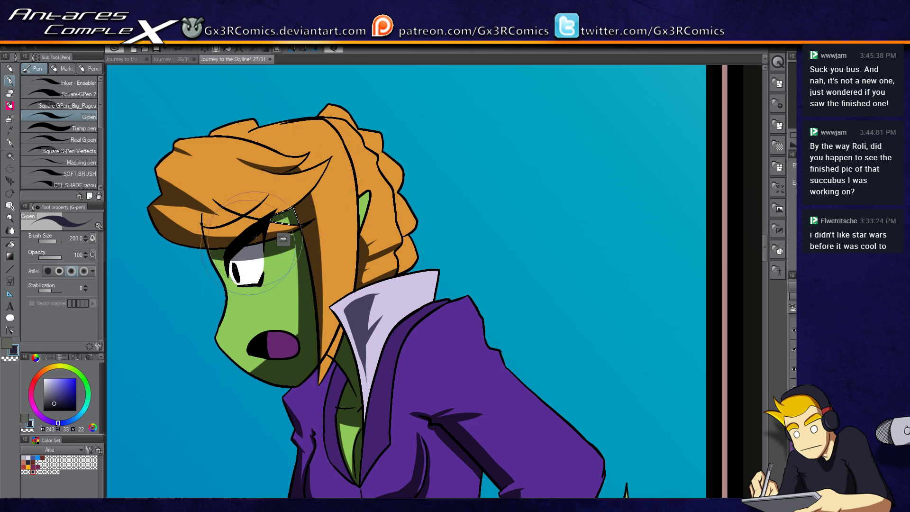
- Select the front thigh below the skirt and paint a dark shadow band down its outer edge
drag(314, 327, 263, 101)
drag(347, 385, 347, 172)
mouse_move(376, 417)
mouse_down()
mouse_move(294, 242)
mouse_move(265, 370)
mouse_move(322, 209)
mouse_move(280, 379)
mouse_move(346, 185)
mouse_up()
key(w)
click(298, 338)
key(p)
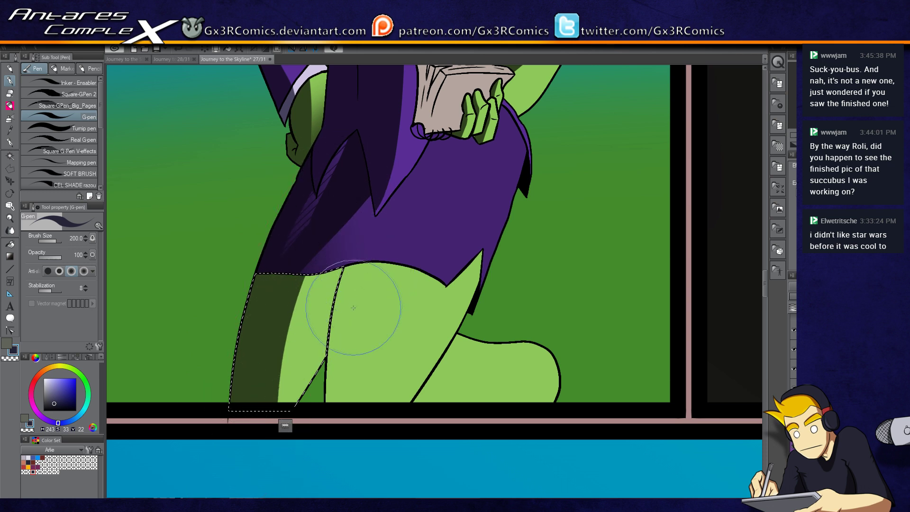
- Select the second thigh and paint a dark vertical shadow band along its front edge, redoing the first stroke
key(w)
click(375, 313)
key(p)
drag(373, 230, 407, 173)
key(ctrl+z)
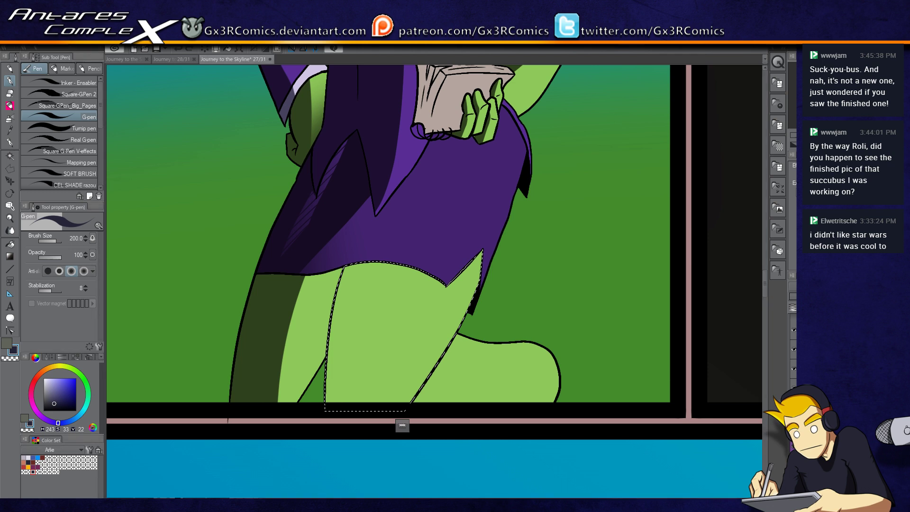
mouse_move(358, 265)
mouse_down()
mouse_move(339, 400)
mouse_move(367, 265)
mouse_move(380, 401)
mouse_up()
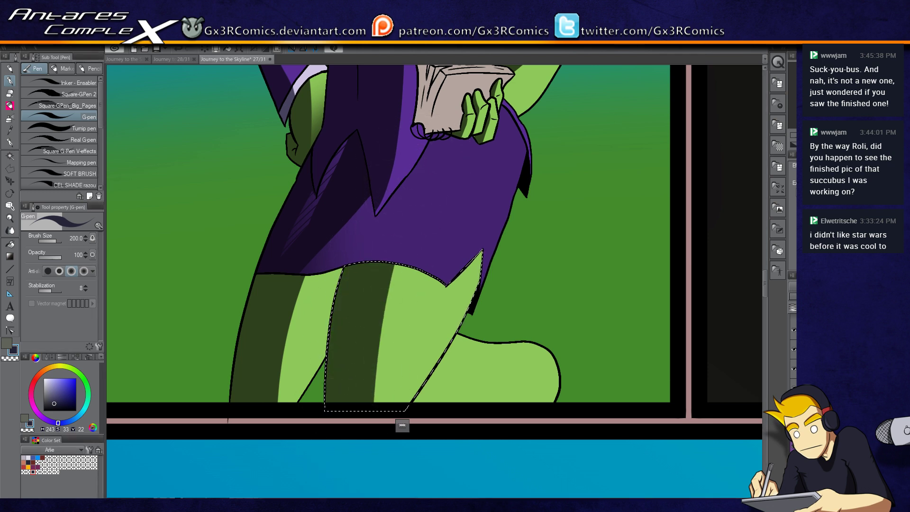
- Select the raised lower leg behind the thighs and paint a dark shadow along its underside
drag(476, 193, 440, 159)
key(w)
click(440, 339)
key(p)
drag(367, 366, 443, 376)
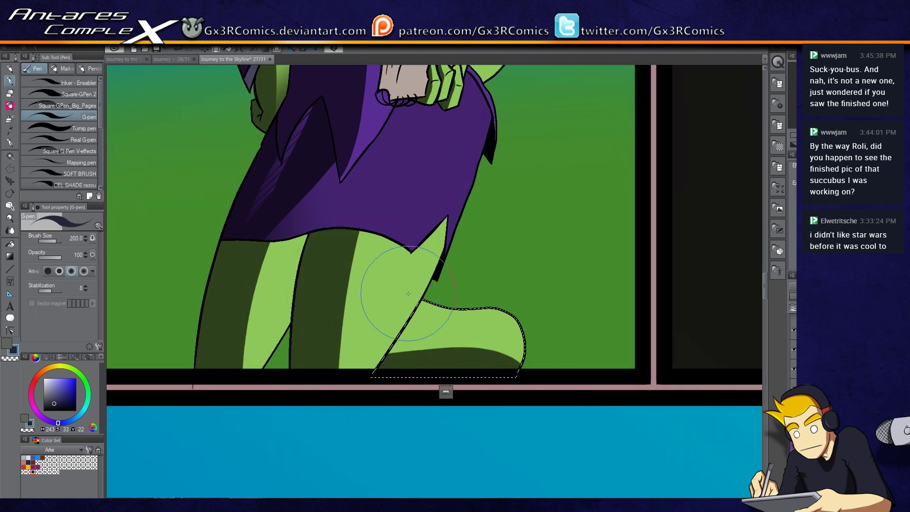
mouse_move(376, 386)
mouse_down()
mouse_move(405, 342)
mouse_move(383, 319)
mouse_move(479, 358)
mouse_move(391, 307)
mouse_move(452, 362)
mouse_move(411, 365)
mouse_up()
- Select the skirt again and brush soft shading onto it below the book and hand
drag(375, 199, 351, 323)
key(w)
click(279, 237)
key(p)
key(w)
click(385, 266)
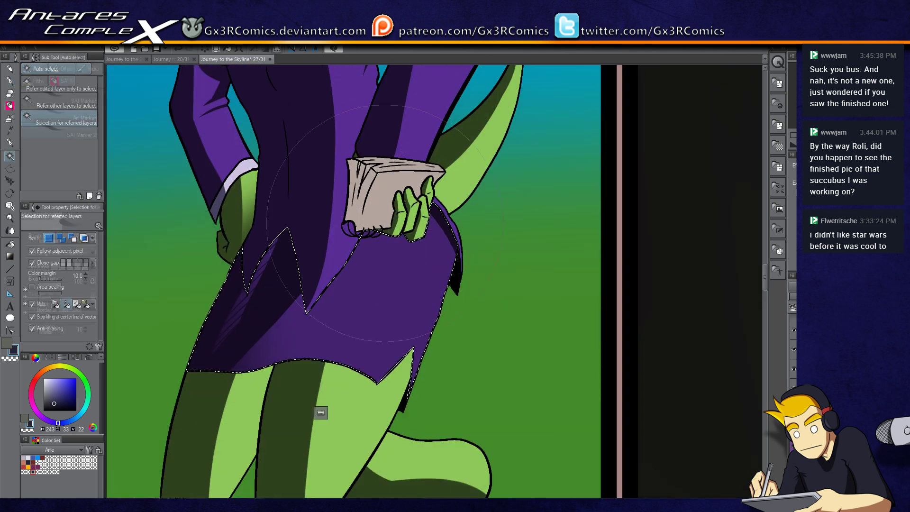
key(b)
drag(386, 183, 379, 227)
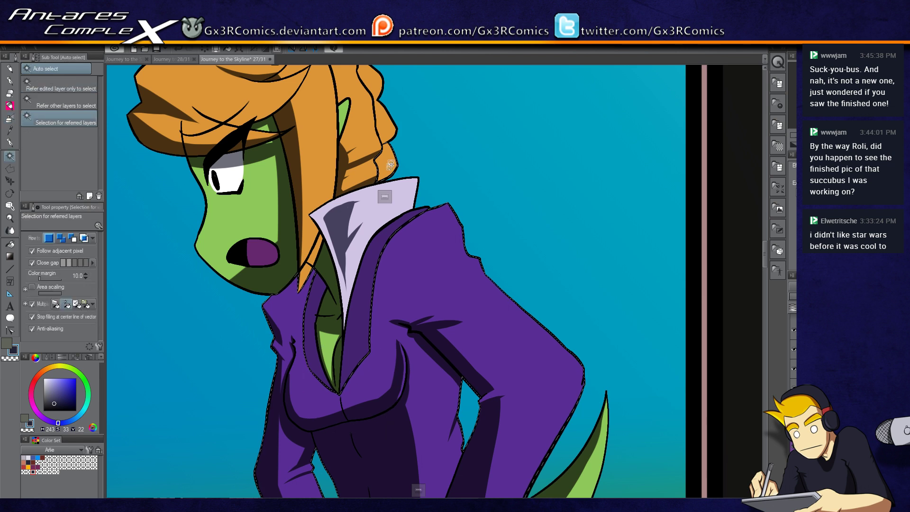
- Shade the outer loops of the braid with the G-pen and clear the selection
key(p)
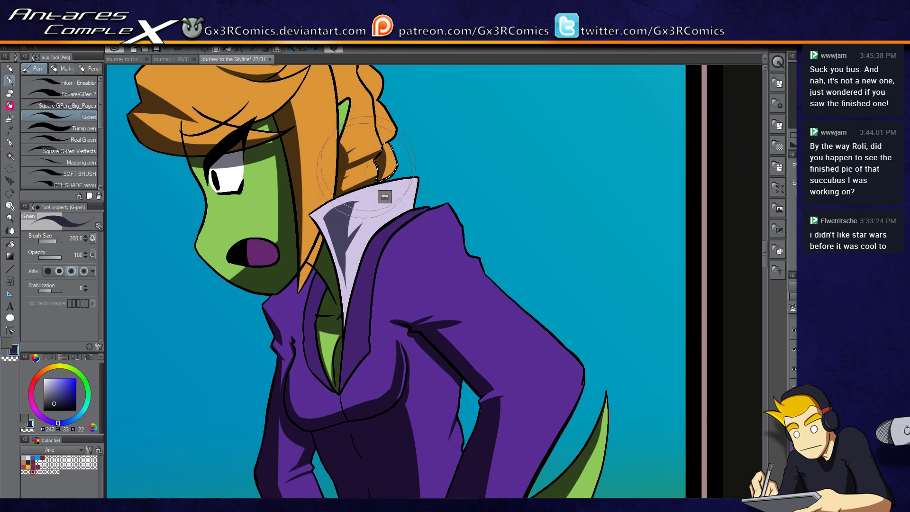
scroll(368, 163, up, 2)
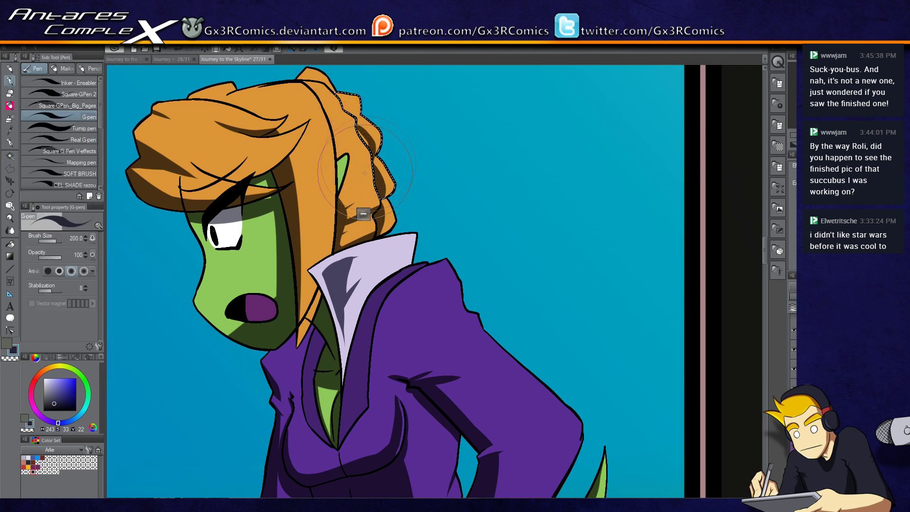
key(ctrl+d)
- Select the main hair section and shade beneath the swept strands of the fringe with the G-pen
scroll(352, 116, up, 2)
scroll(352, 117, left, 2)
key(w)
click(278, 154)
key(p)
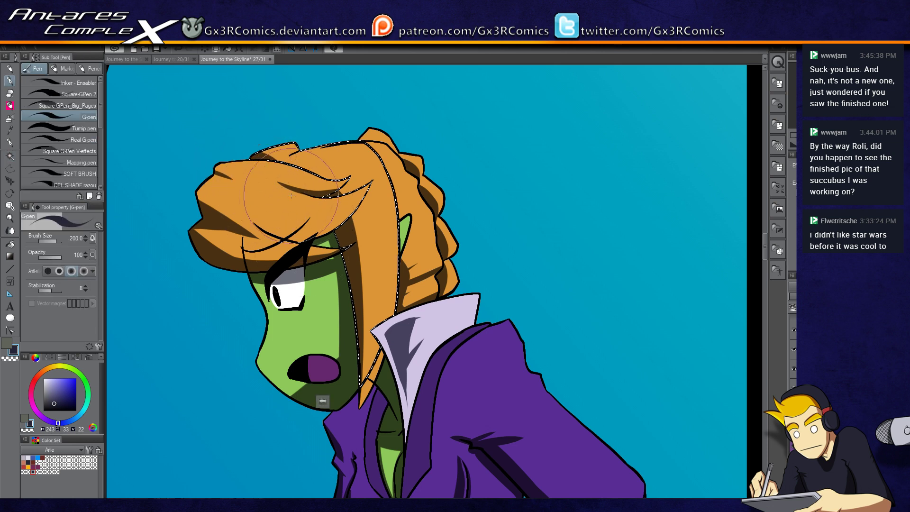
- Select the face and eye, and refine the shadow around the cheek, mouth and eye using the G-pen and transparent colour
scroll(291, 196, down, 3)
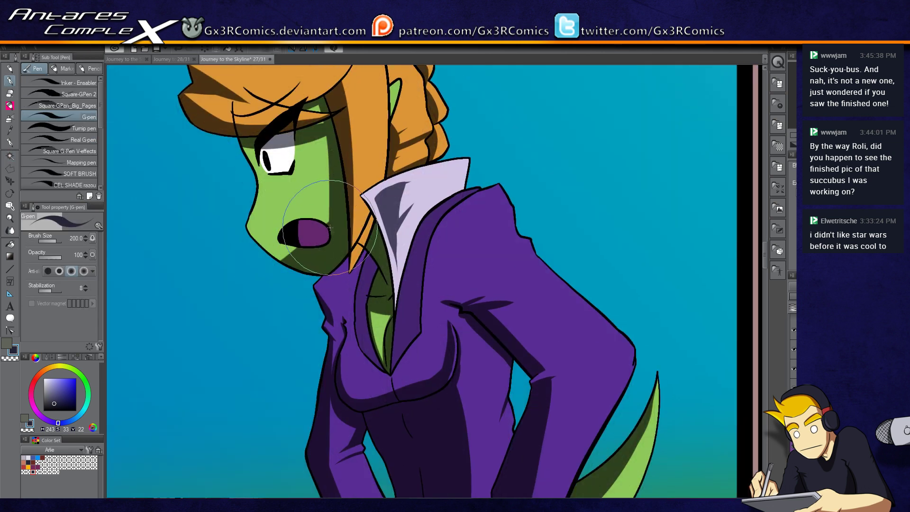
key(w)
click(273, 254)
key(p)
key(c)
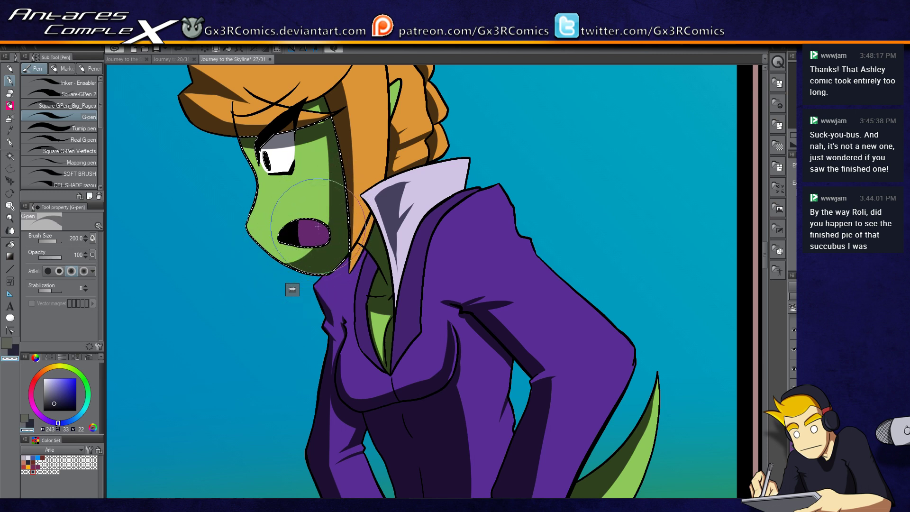
key(c)
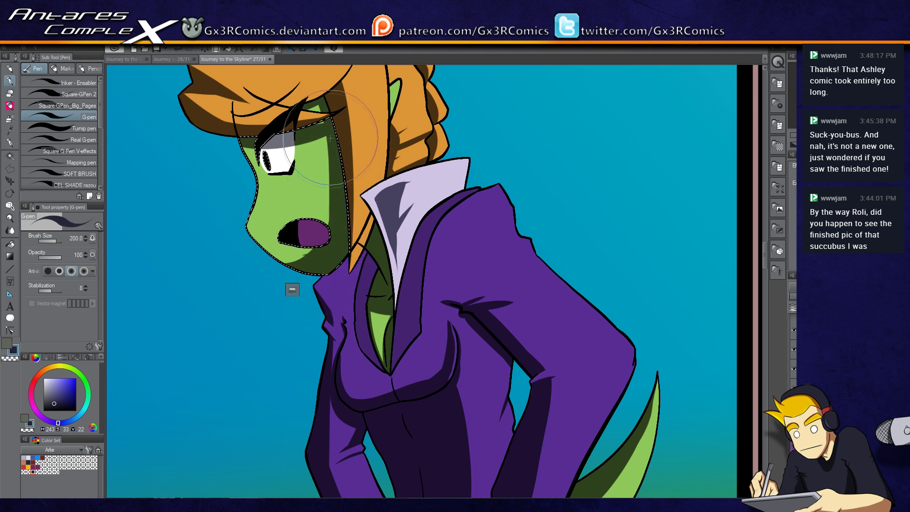
- Fade the shadow over the eye with the Soft airbrush at size 200 in transparent colour, and check the whole panel
key(b)
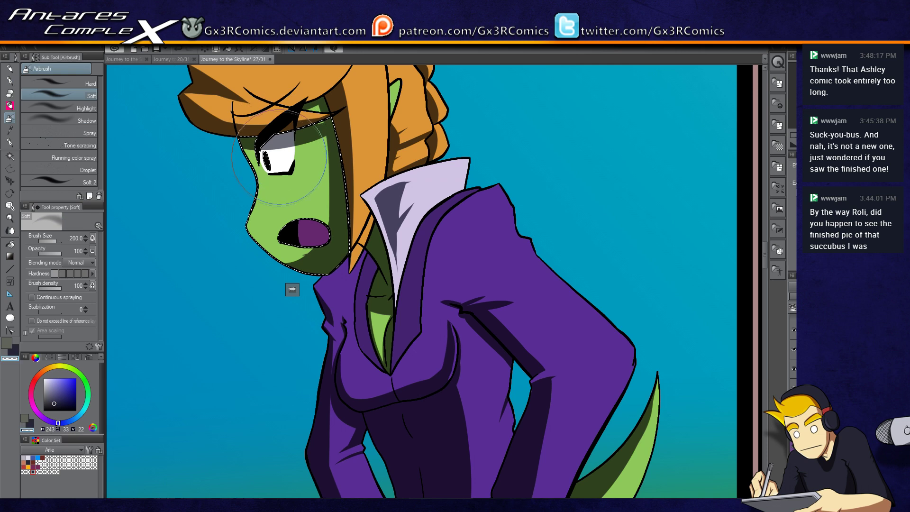
key(c)
drag(279, 141, 280, 237)
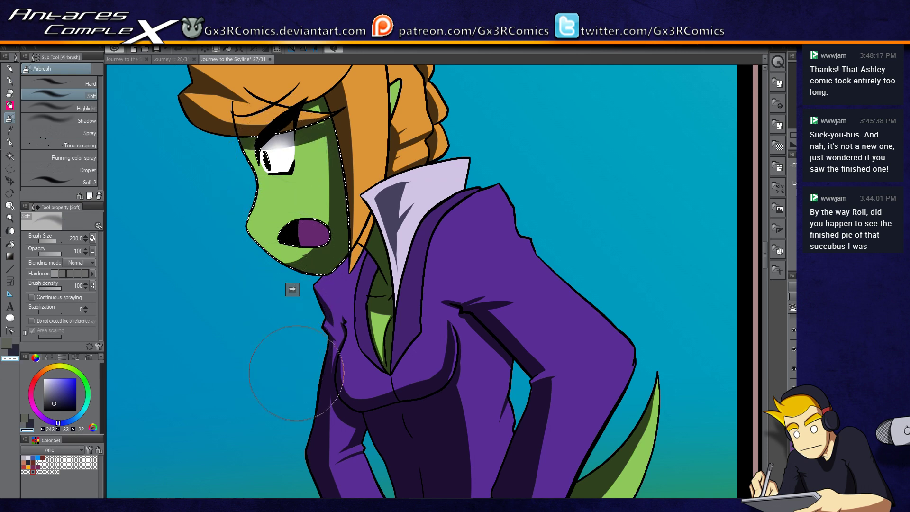
scroll(325, 402, down, 3)
drag(396, 403, 428, 304)
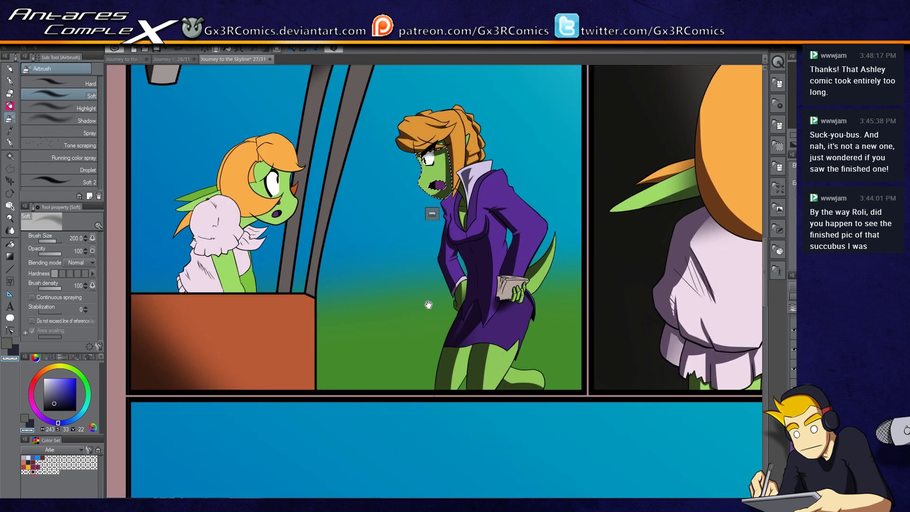
- Select the seated character's dress torso and paint G-pen shadows along its back edge and lower folds
drag(211, 284, 271, 346)
key(w)
click(260, 330)
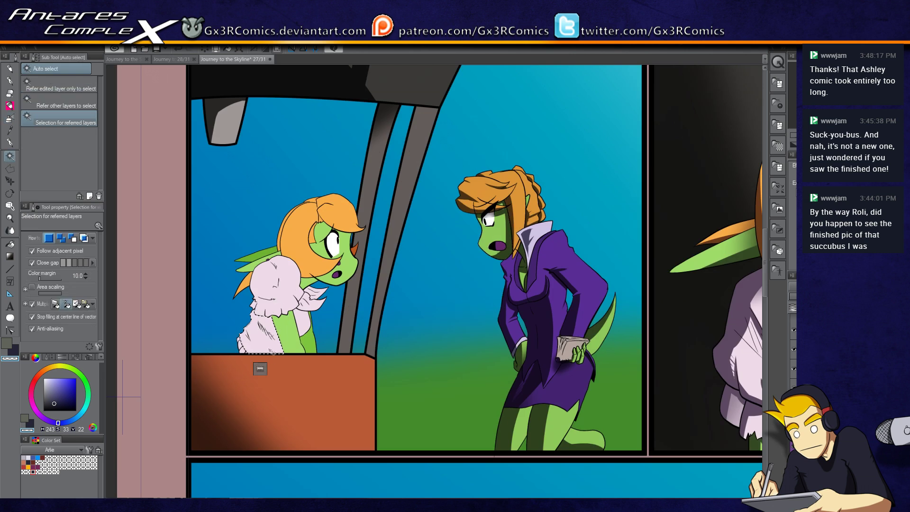
scroll(260, 330, up, 3)
key(p)
mouse_move(227, 285)
mouse_down()
mouse_move(186, 412)
mouse_move(202, 353)
mouse_move(243, 433)
mouse_up()
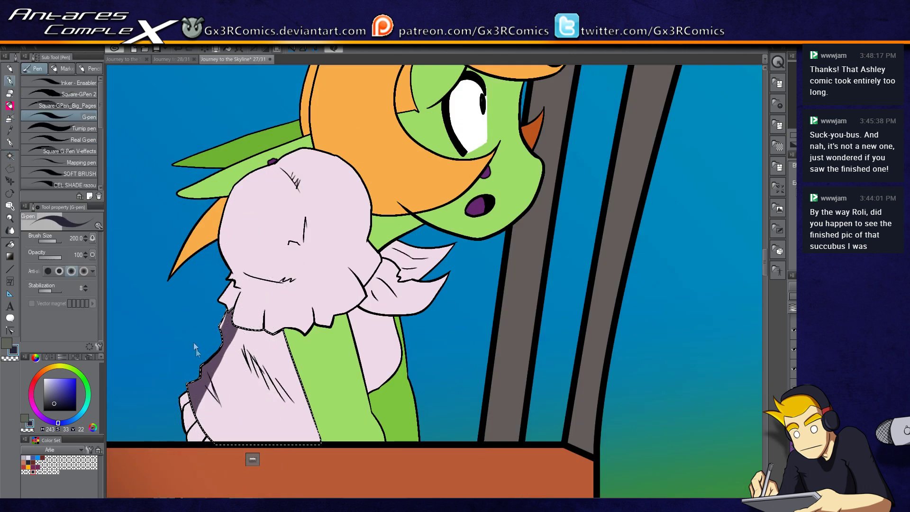
drag(208, 379, 244, 427)
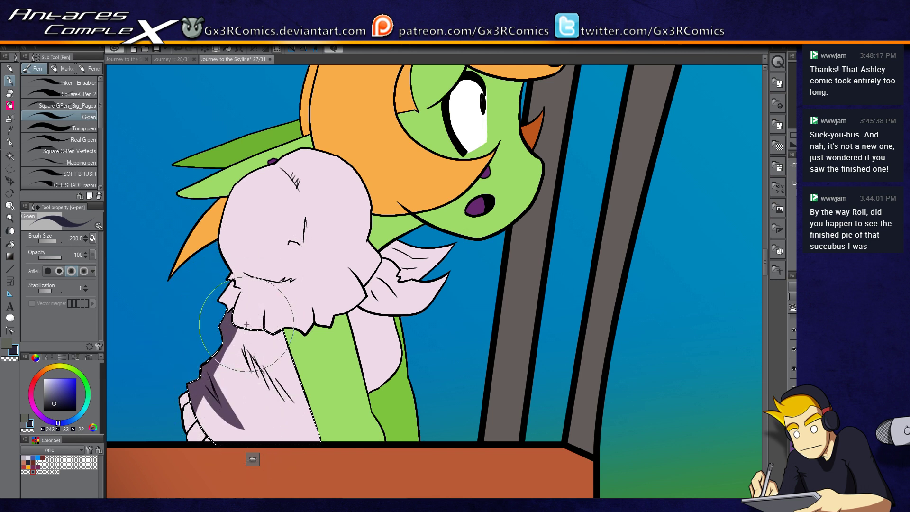
mouse_move(246, 325)
mouse_down()
mouse_move(304, 416)
mouse_move(227, 321)
mouse_move(233, 314)
mouse_move(227, 341)
mouse_up()
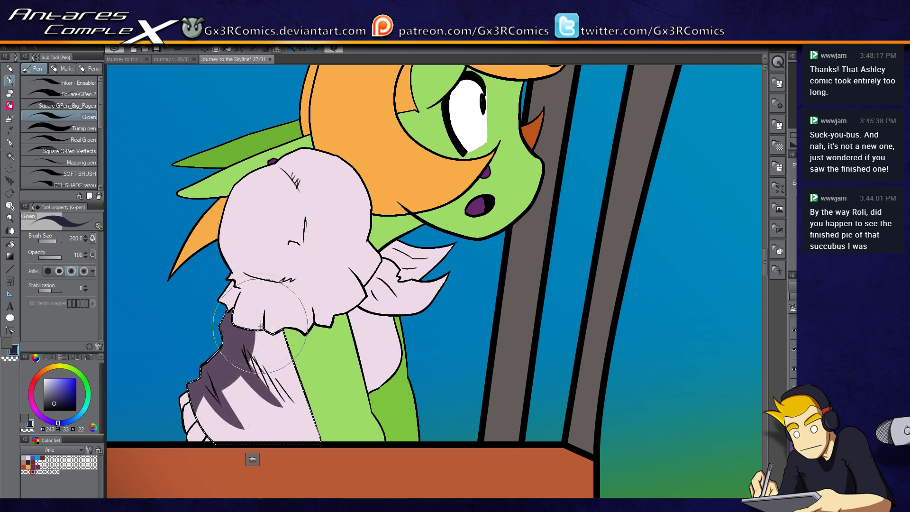
- Extend the dress torso's shadow below the sleeve and down beside the arm using Soft airbrush and G-pen, then deselect
key(b)
key(j)
drag(261, 299, 228, 394)
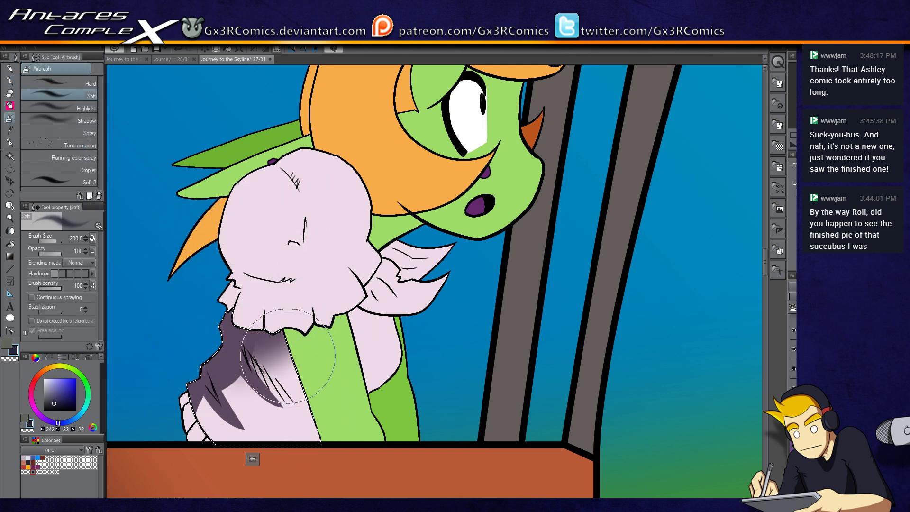
key(p)
mouse_move(316, 432)
mouse_down()
mouse_move(251, 332)
mouse_move(247, 379)
mouse_move(292, 396)
mouse_up()
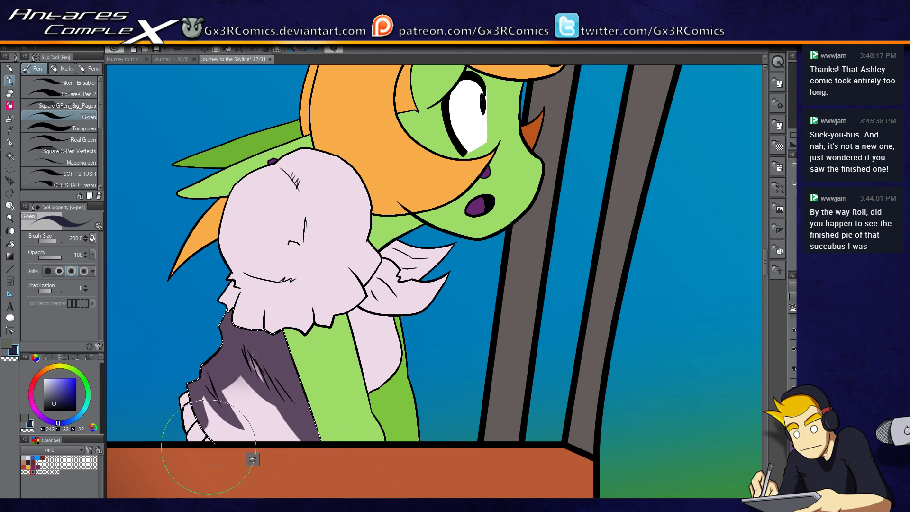
drag(203, 421, 239, 488)
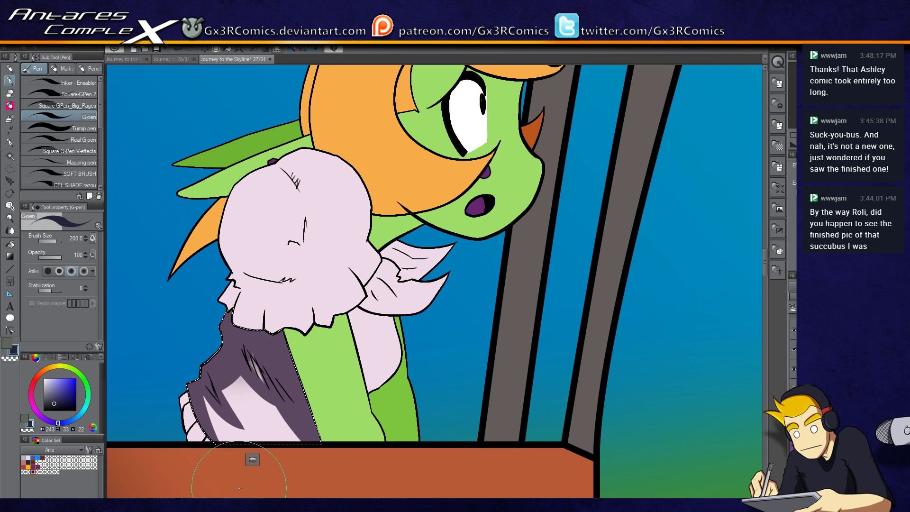
key(ctrl+d)
- Select and shade the small ruffles at the back of the seated character's dress, then clear the selection
key(w)
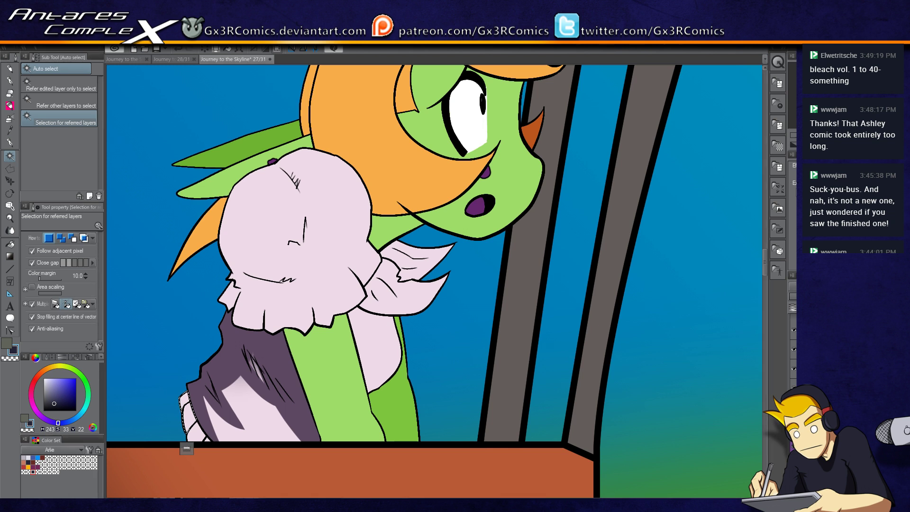
key(b)
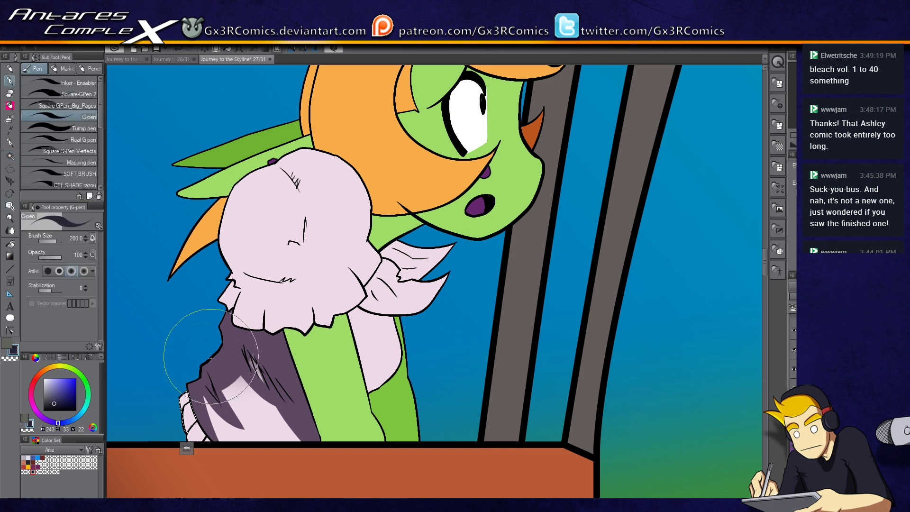
key(w)
key(ctrl+d)
key(p)
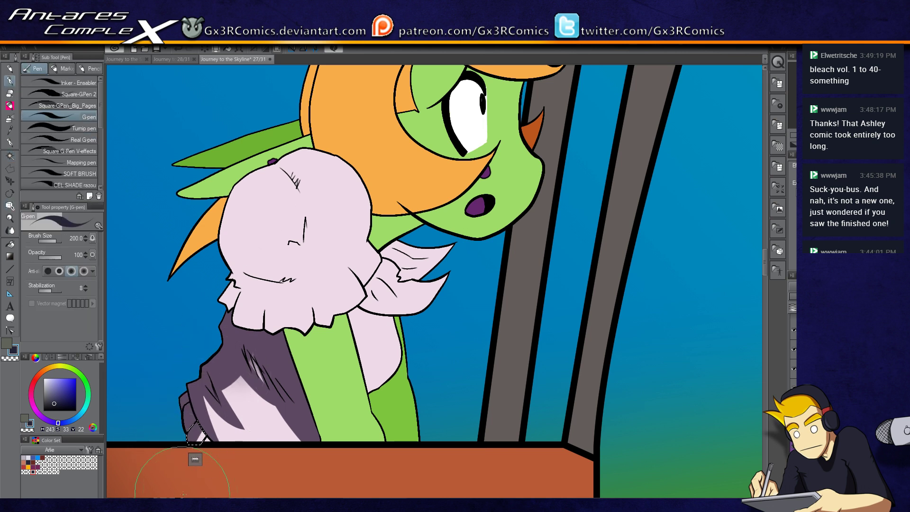
key(w)
click(204, 437)
key(p)
click(210, 432)
key(ctrl+d)
- Select the puffy sleeve and paint G-pen shadows down its back side, shoulder crease and frilled cuff
key(w)
click(256, 199)
key(p)
mouse_move(247, 171)
mouse_down()
mouse_move(267, 302)
mouse_move(241, 211)
mouse_move(246, 279)
mouse_move(226, 264)
mouse_move(265, 307)
mouse_move(231, 264)
mouse_move(215, 313)
mouse_move(216, 363)
mouse_move(250, 285)
mouse_move(238, 368)
mouse_move(247, 286)
mouse_move(253, 348)
mouse_move(251, 301)
mouse_move(272, 316)
mouse_move(265, 347)
mouse_move(268, 276)
mouse_move(267, 325)
mouse_move(277, 288)
mouse_move(259, 296)
mouse_up()
key(x)
key(x)
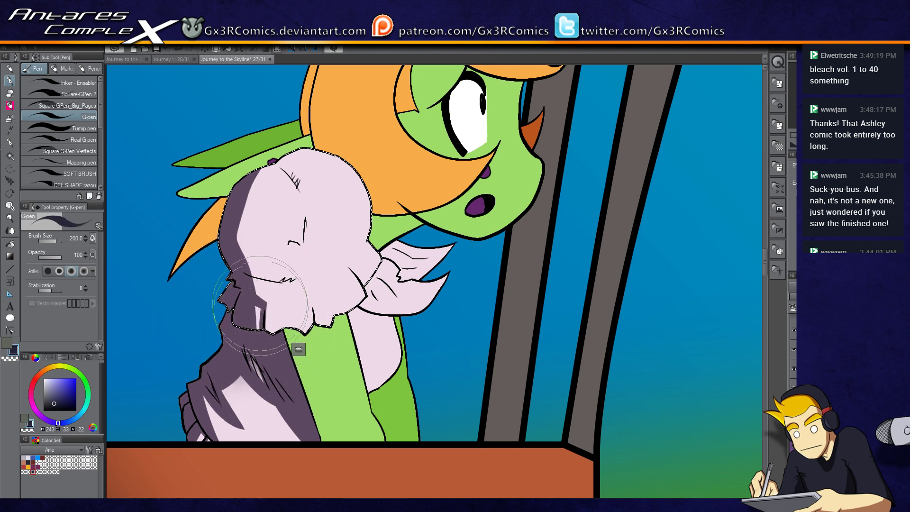
mouse_move(249, 254)
mouse_down()
mouse_move(262, 289)
mouse_move(224, 256)
mouse_move(315, 271)
mouse_move(273, 256)
mouse_move(256, 270)
mouse_move(215, 256)
mouse_move(313, 261)
mouse_move(258, 185)
mouse_move(258, 277)
mouse_move(233, 173)
mouse_move(244, 250)
mouse_move(275, 155)
mouse_move(323, 133)
mouse_move(264, 151)
mouse_move(319, 242)
mouse_move(305, 221)
mouse_move(272, 264)
mouse_move(247, 198)
mouse_move(280, 293)
mouse_move(254, 139)
mouse_move(257, 228)
mouse_move(314, 277)
mouse_move(287, 267)
mouse_move(294, 280)
mouse_move(287, 125)
mouse_move(336, 138)
mouse_move(278, 167)
mouse_move(277, 266)
mouse_move(322, 276)
mouse_move(332, 368)
mouse_move(296, 334)
mouse_move(314, 313)
mouse_move(317, 338)
mouse_move(309, 261)
mouse_move(320, 308)
mouse_move(342, 304)
mouse_move(359, 282)
mouse_move(346, 332)
mouse_move(313, 242)
mouse_move(366, 319)
mouse_move(358, 271)
mouse_move(369, 291)
mouse_move(345, 259)
mouse_move(369, 289)
mouse_up()
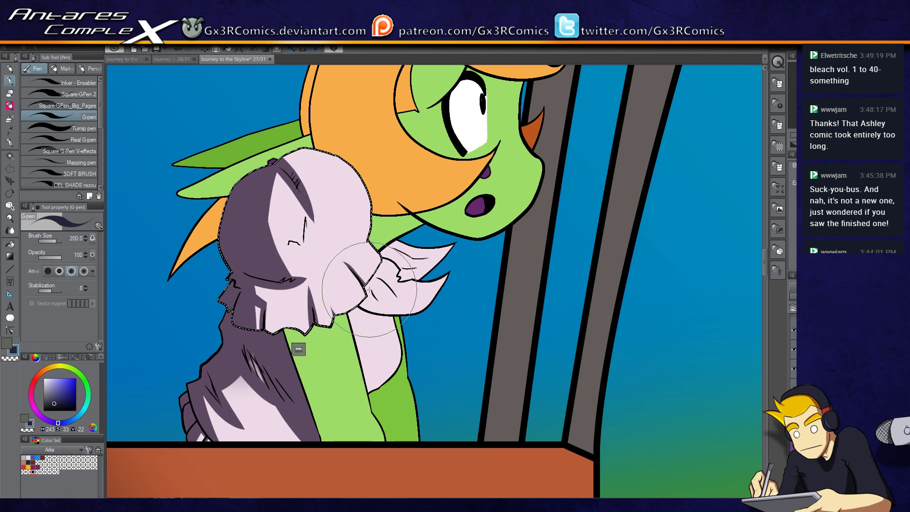
- Shade the lower part of the dress's chest and the back edge of the near arm with the G-pen
key(w)
click(383, 370)
key(p)
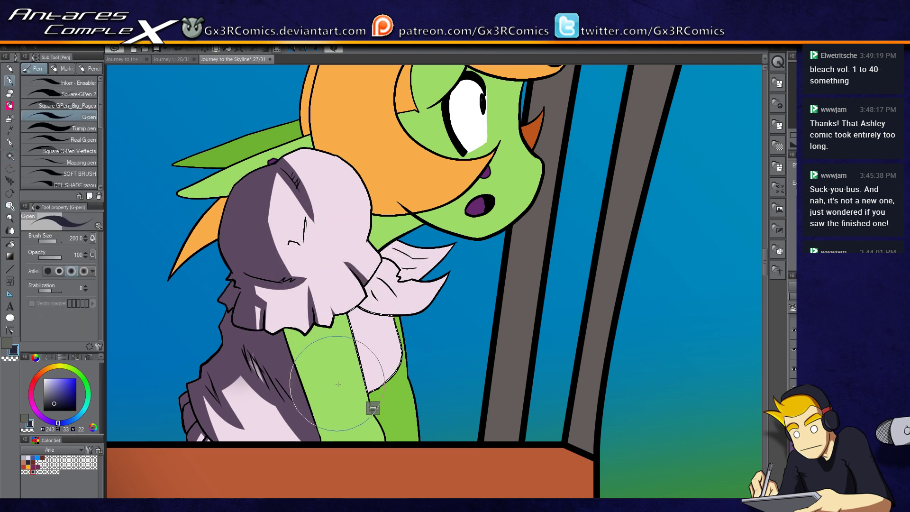
key(w)
click(303, 351)
key(p)
drag(286, 325, 325, 416)
- Select the far arm and add a soft shadow along its inner edge
key(w)
click(382, 398)
key(p)
drag(378, 390, 377, 436)
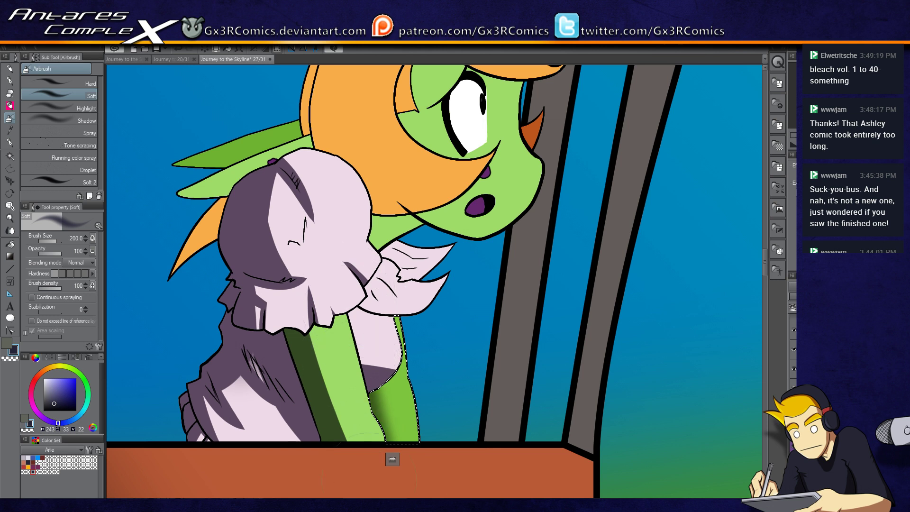
- Select the seated character's lower and upper ears in turn and add shading to each
key(w)
click(259, 162)
key(b)
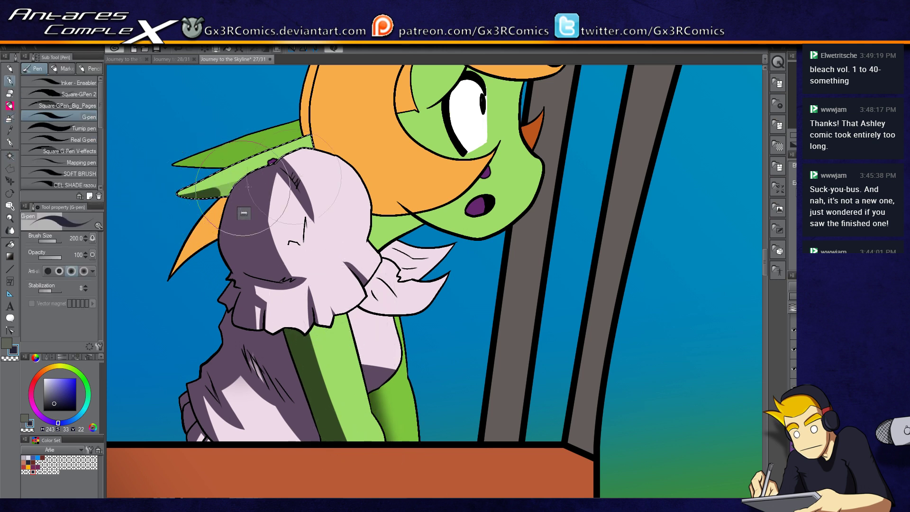
mouse_move(316, 126)
mouse_down()
mouse_move(299, 142)
mouse_move(199, 143)
mouse_up()
key(w)
click(296, 121)
key(b)
key(o)
key(p)
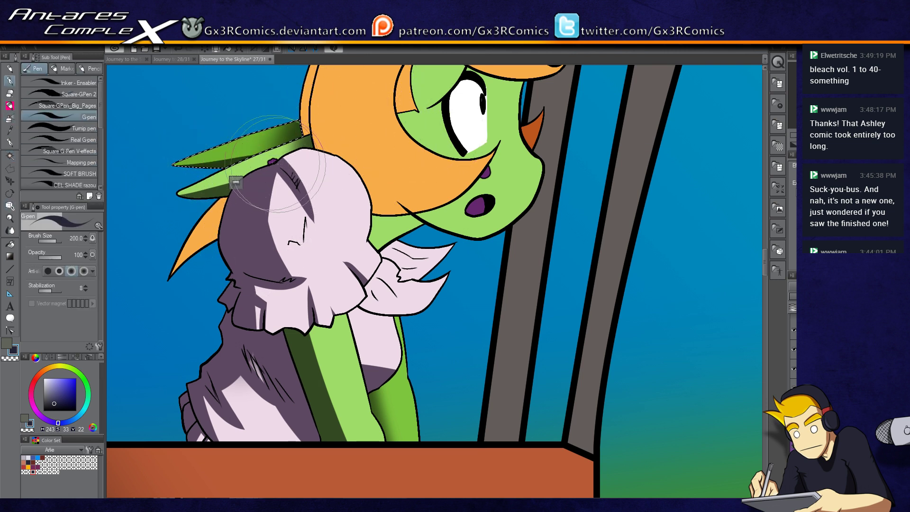
- Select the loose orange hair lock behind the shoulder and shade it
key(w)
click(209, 237)
key(b)
drag(193, 291, 199, 265)
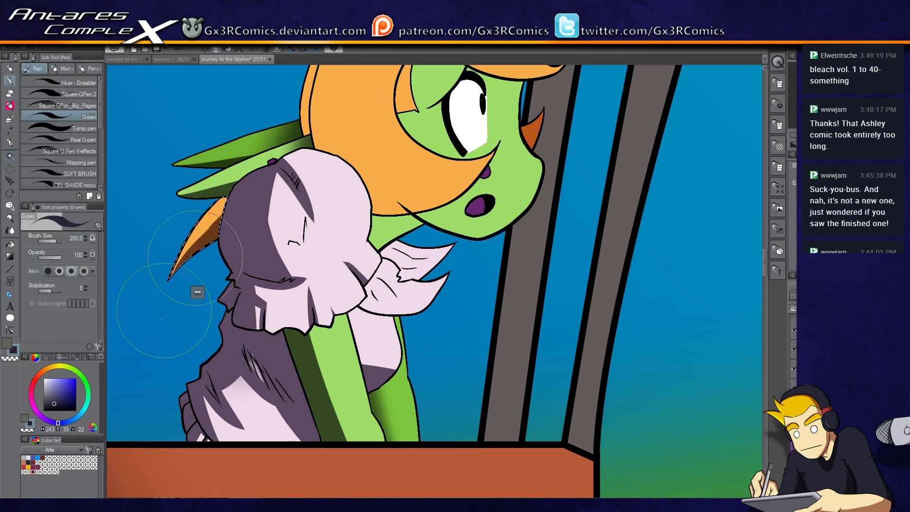
- Select the main hair mass and paint a curved G-pen shadow along its back and lower edge
key(b)
drag(254, 180, 256, 242)
drag(332, 166, 248, 274)
key(w)
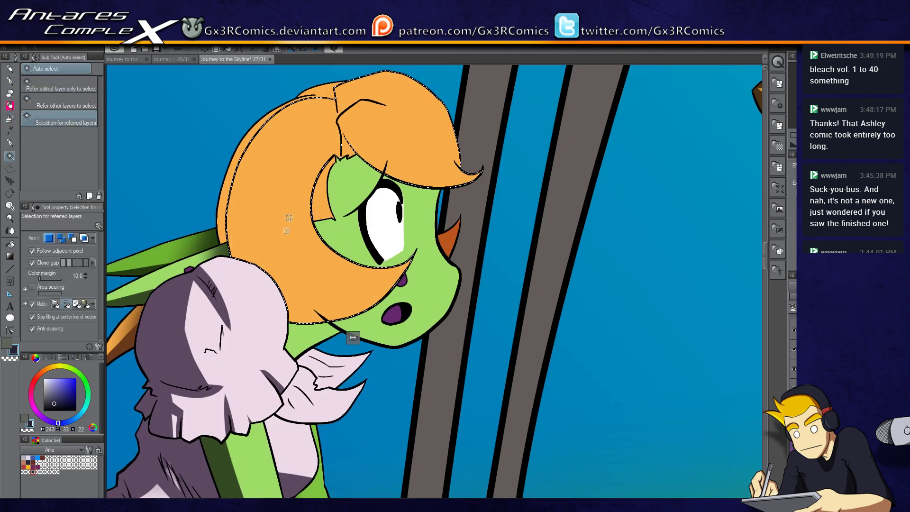
click(285, 176)
key(p)
mouse_move(308, 102)
mouse_down()
mouse_move(281, 112)
mouse_move(300, 351)
mouse_move(300, 153)
mouse_move(320, 89)
mouse_move(255, 281)
mouse_move(302, 222)
mouse_move(260, 140)
mouse_move(248, 275)
mouse_move(429, 243)
mouse_move(282, 195)
mouse_move(240, 229)
mouse_move(419, 283)
mouse_move(346, 202)
mouse_move(246, 257)
mouse_move(436, 272)
mouse_up()
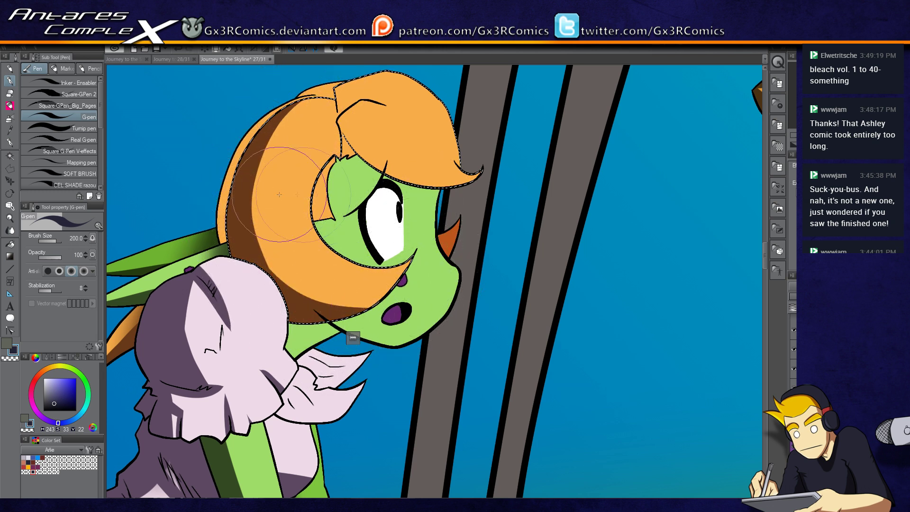
- Select the thin strip at the back of the hair and shade its lower part with the G-pen
key(w)
click(222, 217)
key(p)
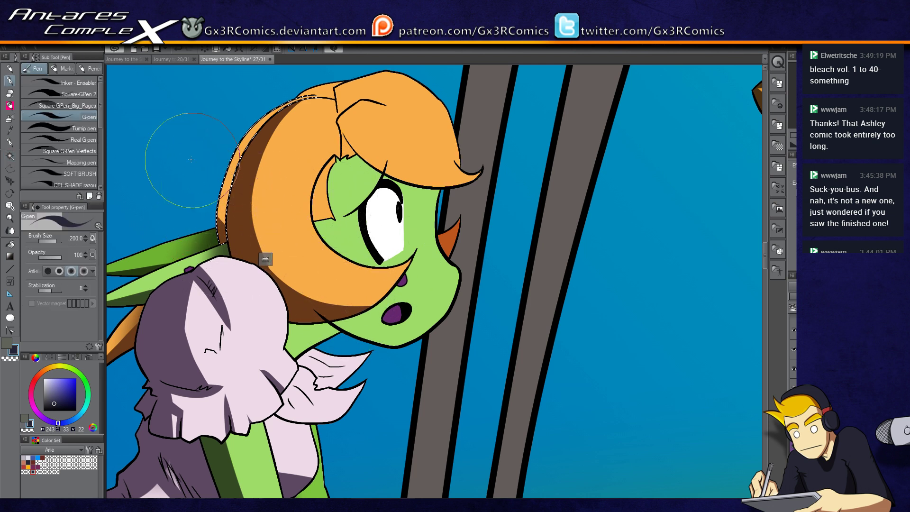
mouse_move(214, 229)
mouse_down()
mouse_move(258, 227)
mouse_move(245, 158)
mouse_move(255, 264)
mouse_up()
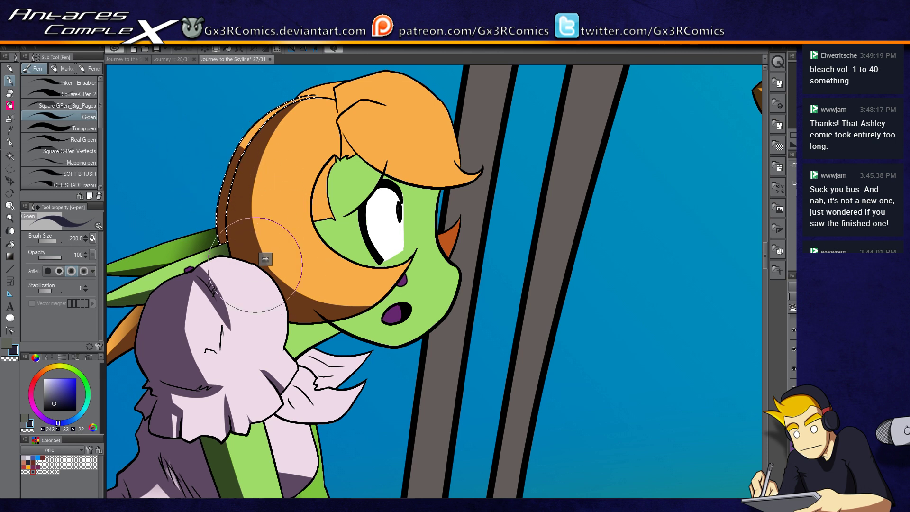
- Select the face area and shade the inner hair strand, the cheek beside it and the underside of the jaw
key(w)
key(p)
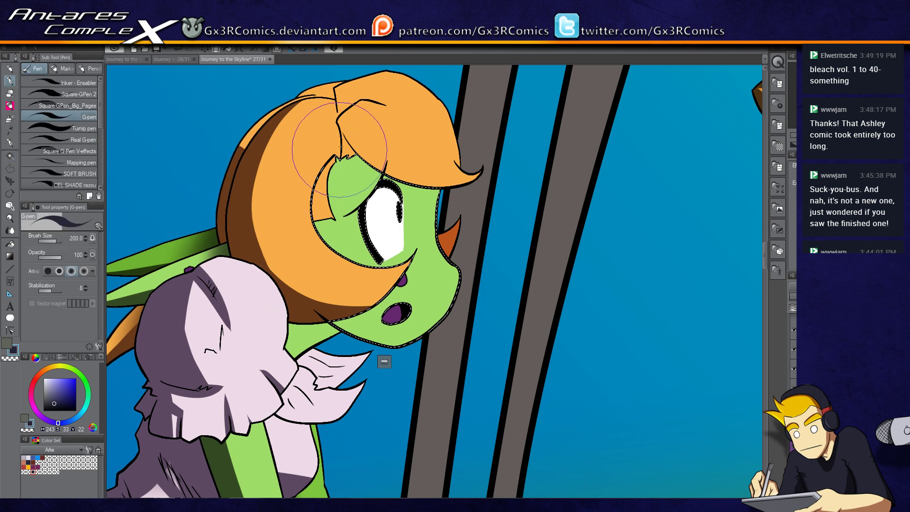
key(c)
key(c)
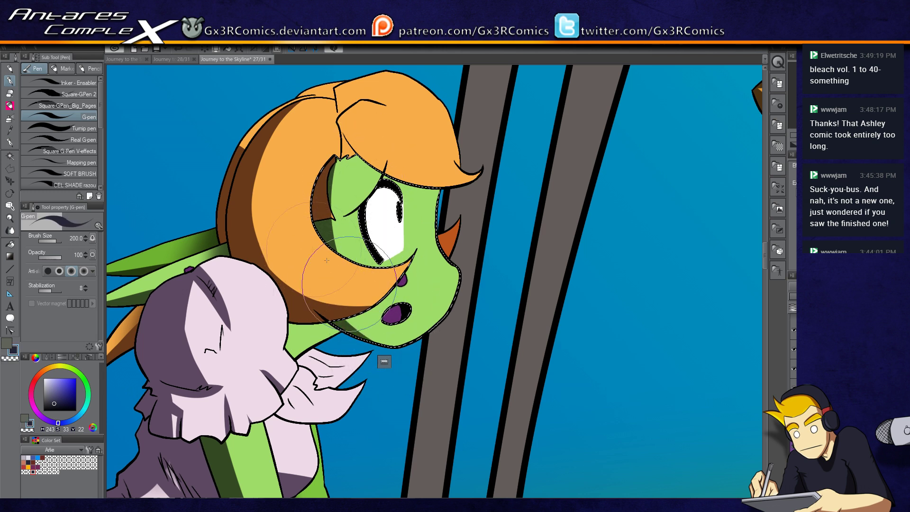
drag(327, 303, 364, 402)
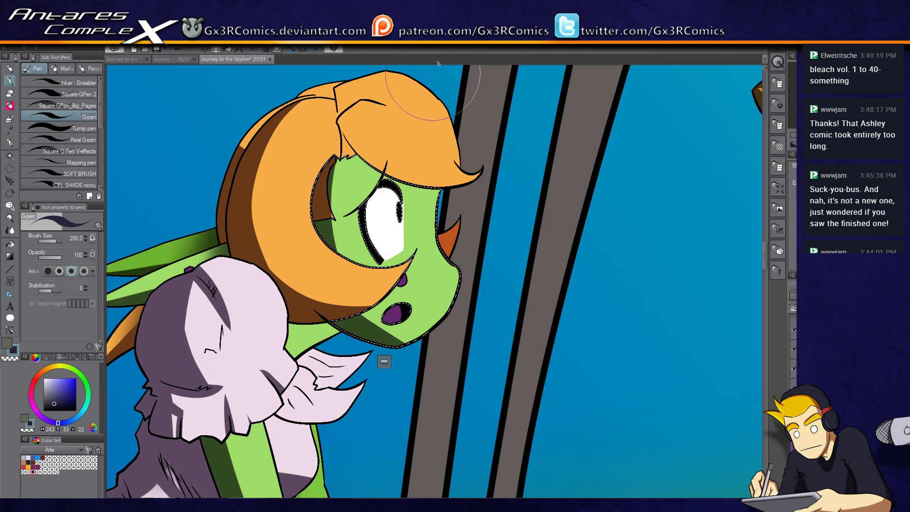
- Paint the shadow cast by the bangs across the forehead and the top of the eye, then deselect
drag(380, 292, 314, 306)
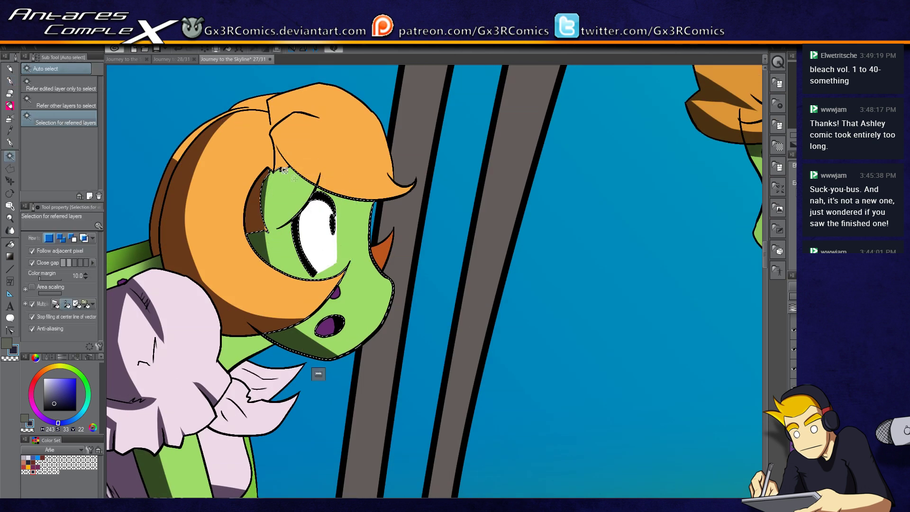
drag(307, 138, 372, 174)
drag(265, 138, 289, 168)
drag(266, 201, 278, 179)
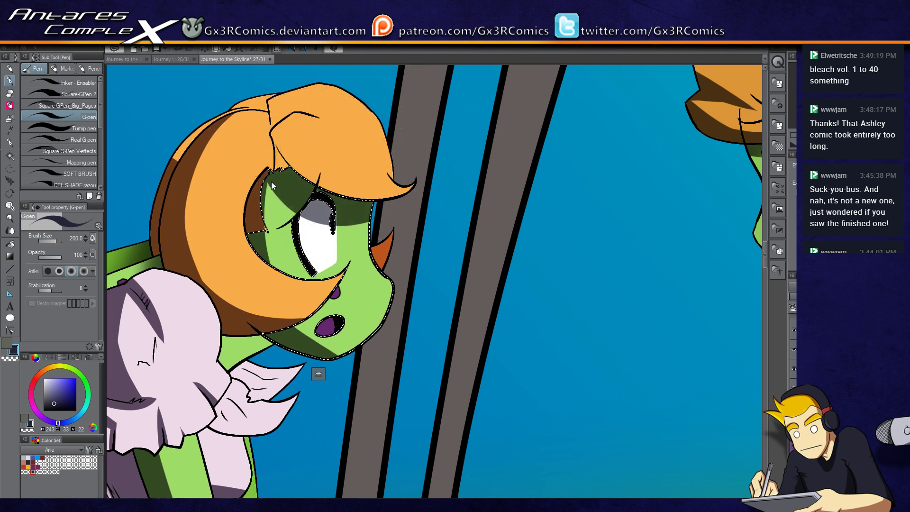
drag(272, 241, 291, 289)
key(ctrl+d)
- Select the bangs and paint G-pen shadows along their lower edge, beneath the parting and at the curled tip
scroll(294, 223, up, 2)
key(w)
key(p)
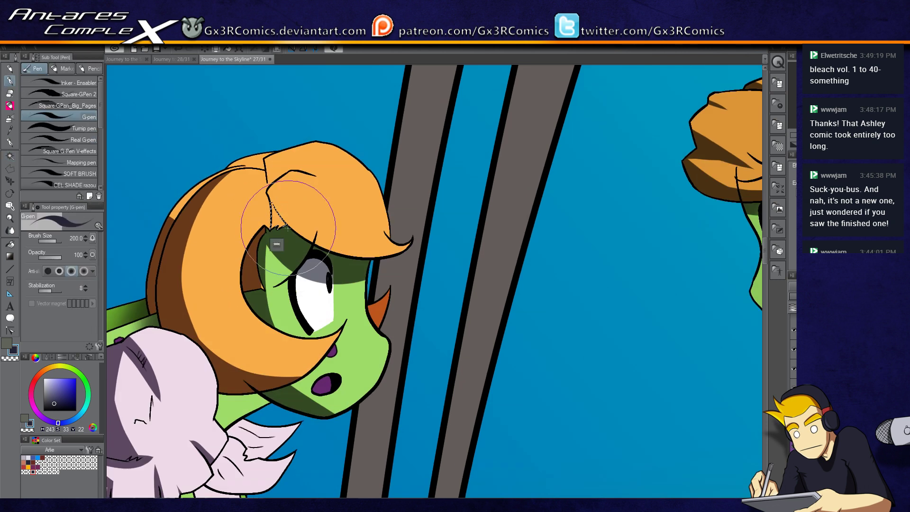
key(w)
click(271, 203)
key(p)
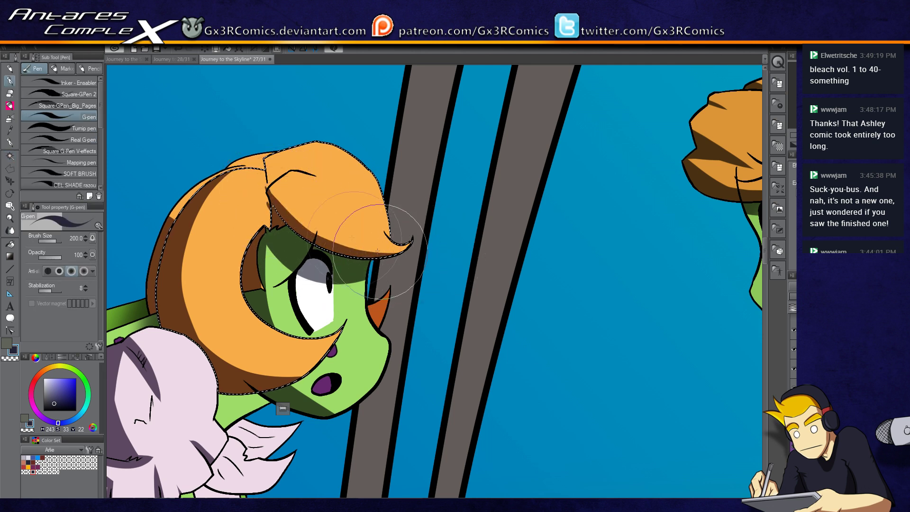
mouse_move(269, 173)
mouse_down()
mouse_move(379, 199)
mouse_move(279, 162)
mouse_up()
key(c)
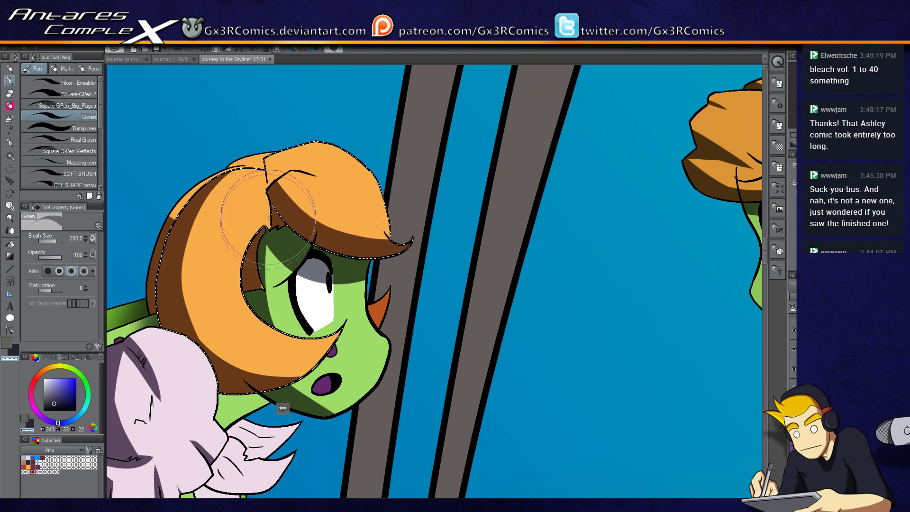
key(c)
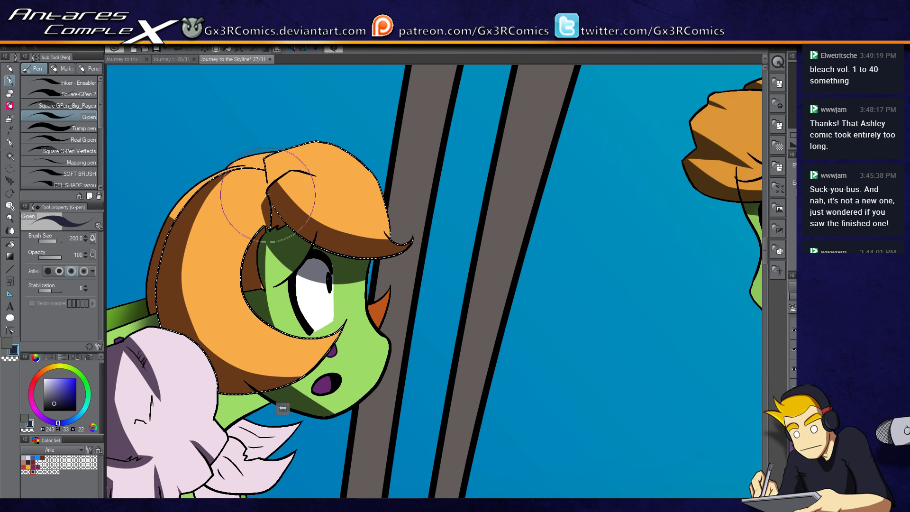
drag(389, 273, 317, 302)
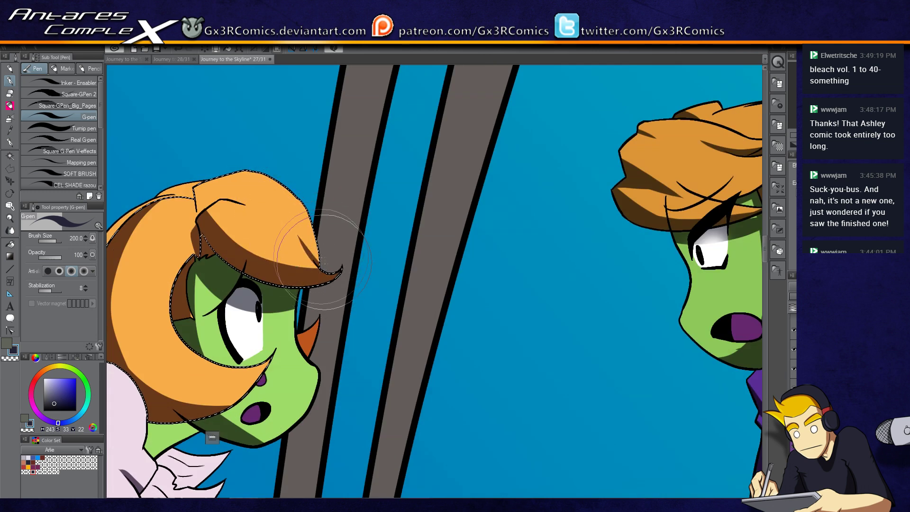
- Select the lower and upper collar flaps in turn and paint G-pen shadows in their folds
scroll(338, 296, down, 10)
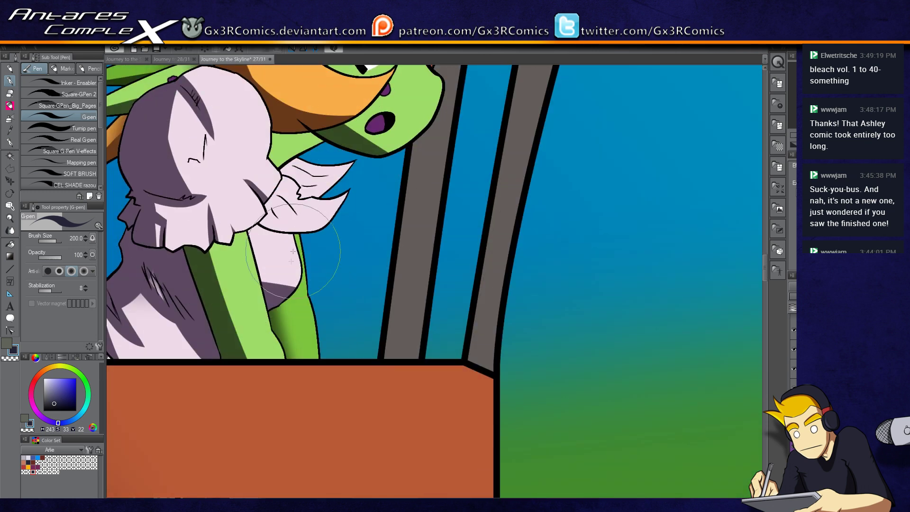
key(w)
click(283, 193)
key(p)
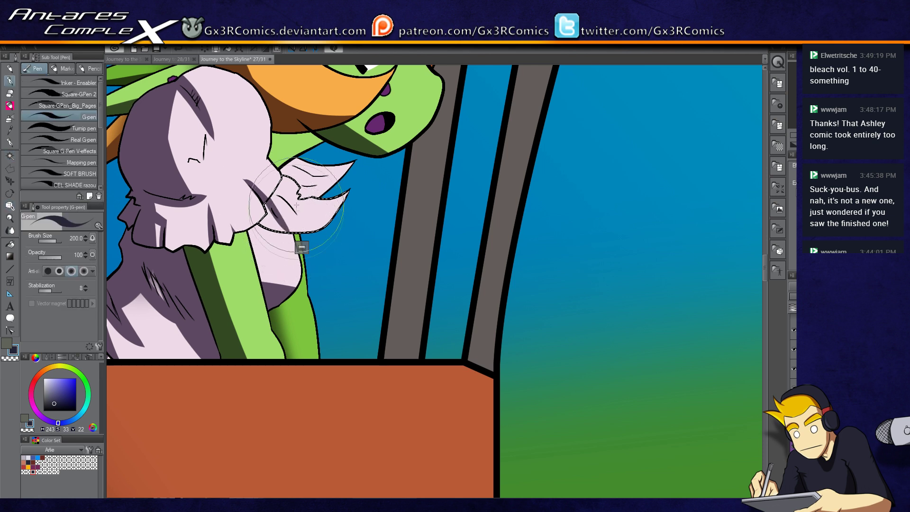
key(w)
click(308, 179)
key(p)
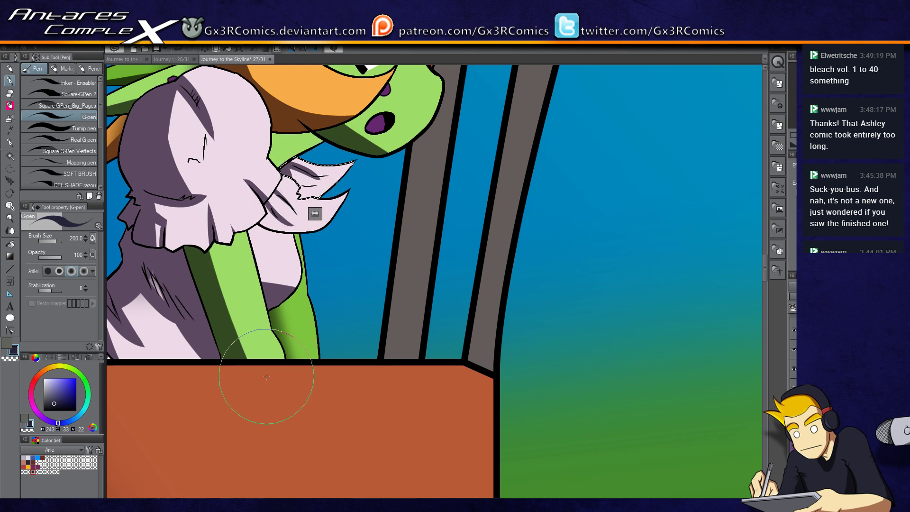
drag(263, 321, 265, 411)
scroll(268, 312, down, 10)
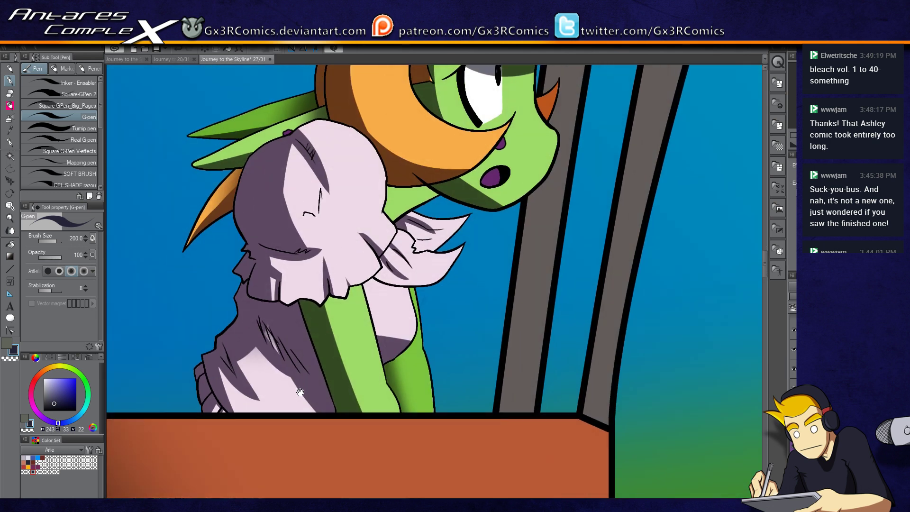
- Select the startled girl's bangs in the upper-right comic panel and paint G-pen shadows along their inner fold and lower edge
scroll(299, 353, down, 2)
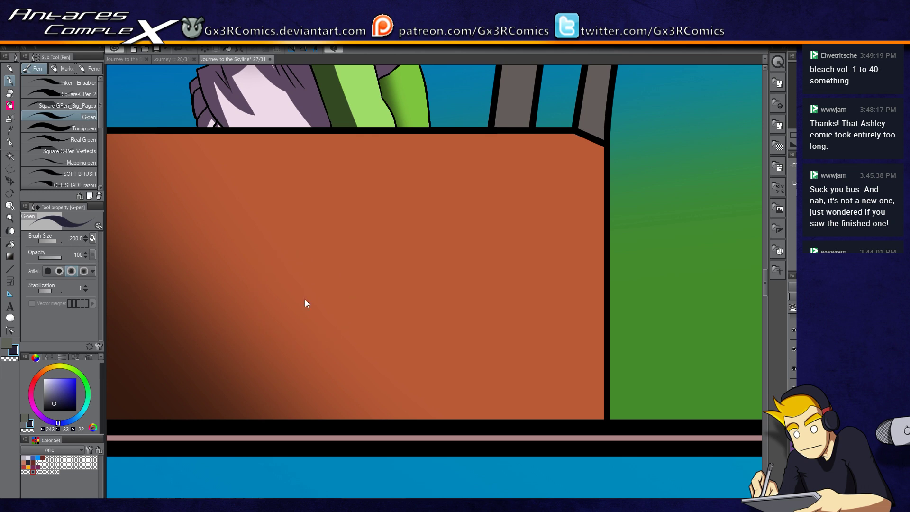
scroll(305, 305, up, 2)
drag(421, 275, 228, 427)
drag(354, 370, 264, 417)
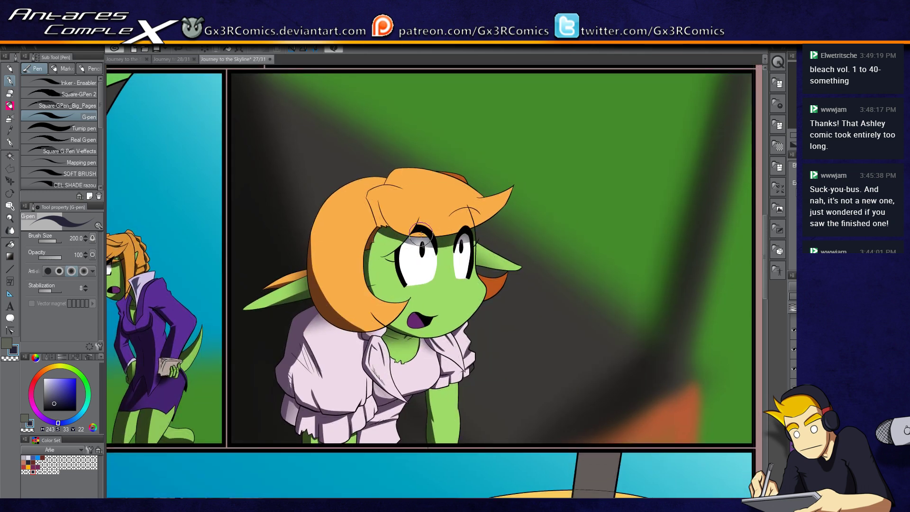
key(w)
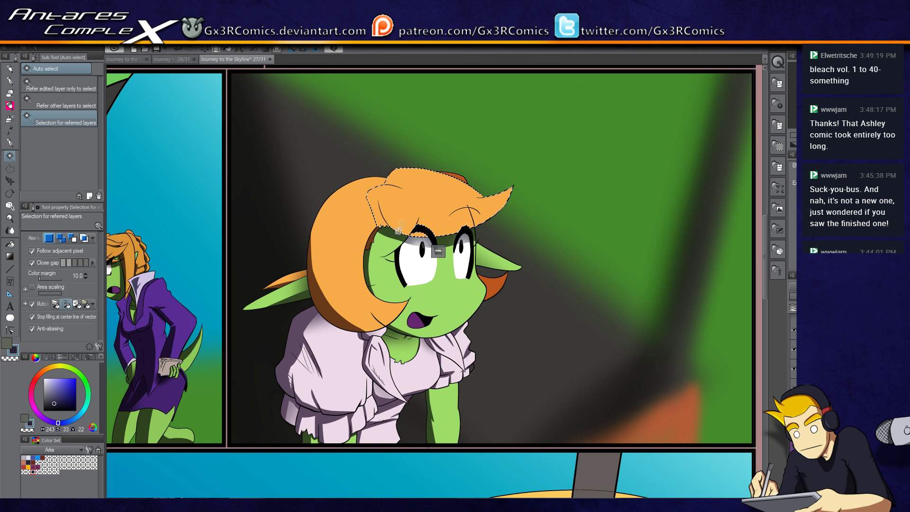
scroll(379, 208, up, 3)
key(i)
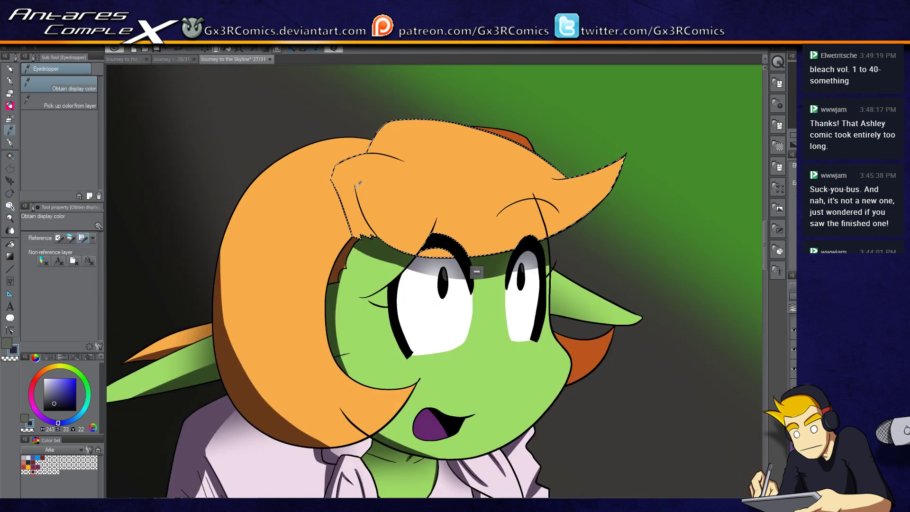
key(p)
drag(349, 187, 361, 219)
drag(344, 159, 374, 237)
drag(360, 190, 379, 232)
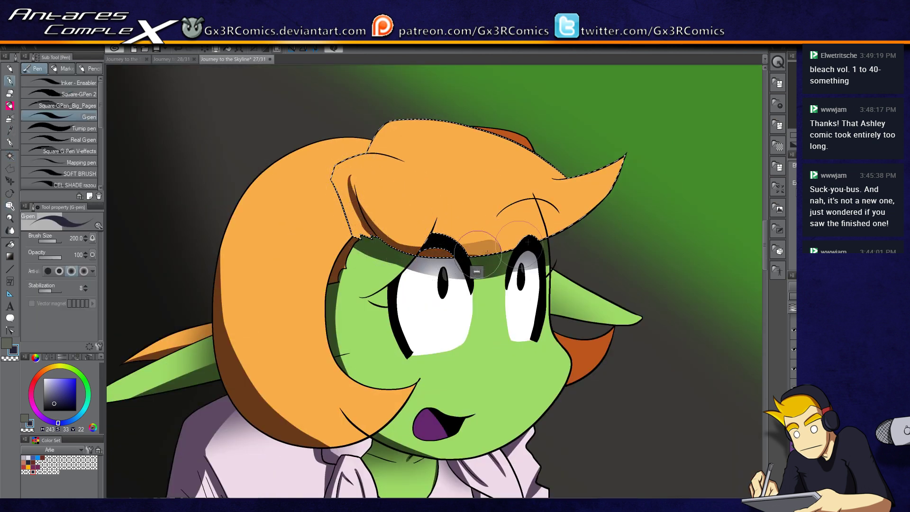
- Refine the tip of the bangs' fold shadow with transparent colour and shade the edge of the bangs beside the side hair
key(c)
key(c)
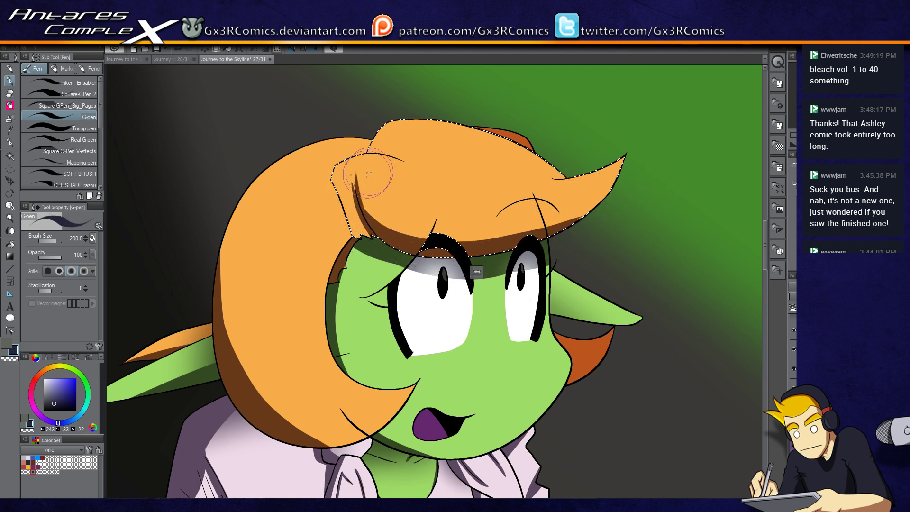
drag(355, 174, 373, 239)
key(c)
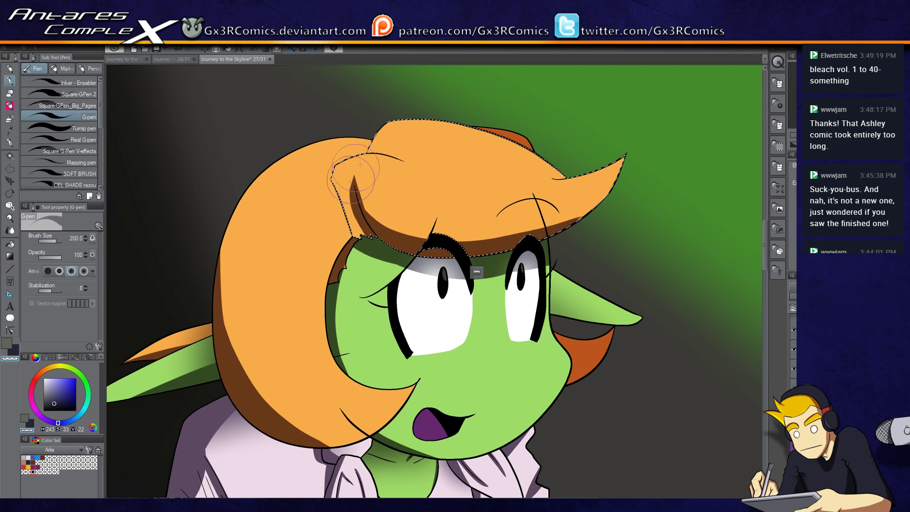
key(c)
drag(334, 168, 355, 237)
drag(334, 176, 356, 234)
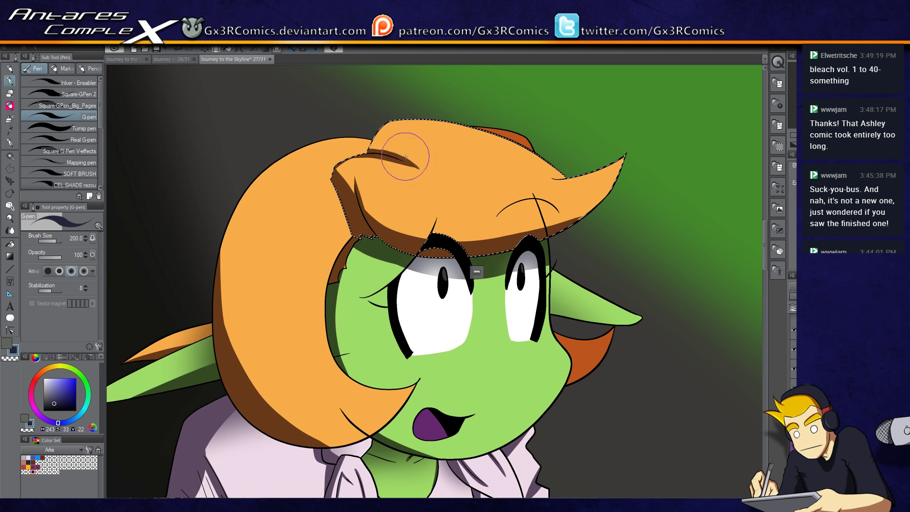
- Trim the shadow beneath the parting line with transparent colour and shade the notch where the upper bangs begin
key(c)
drag(417, 168, 423, 178)
key(c)
mouse_move(371, 150)
mouse_down()
mouse_move(405, 120)
mouse_move(374, 145)
mouse_up()
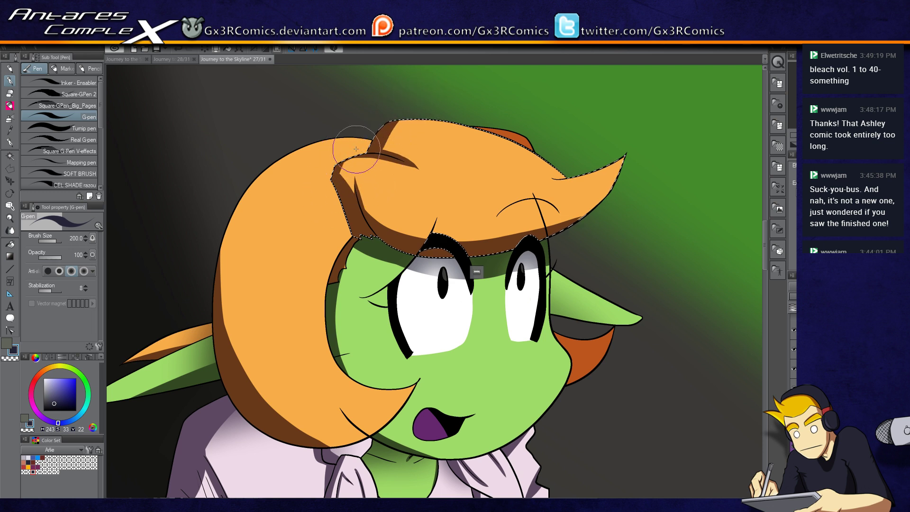
- Select the girl's far ear and paint a shadow along its underside
drag(576, 228, 450, 266)
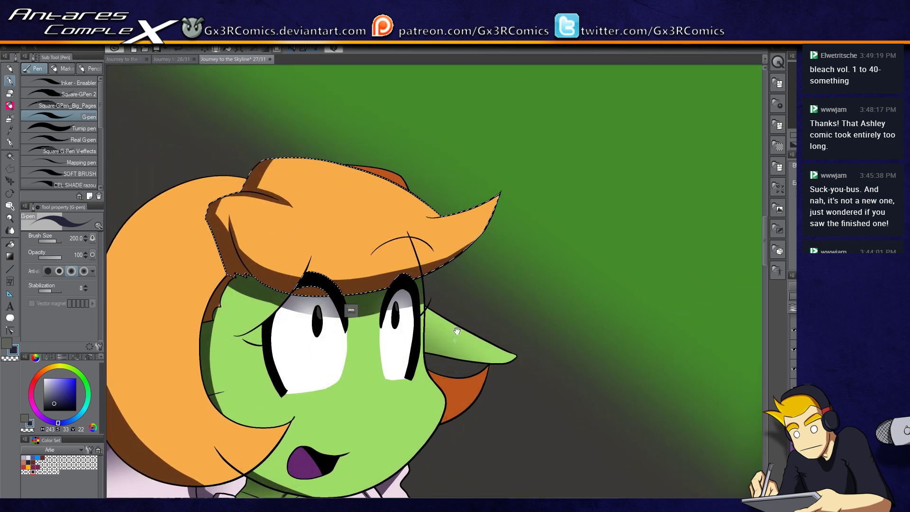
drag(500, 227, 458, 164)
click(418, 283)
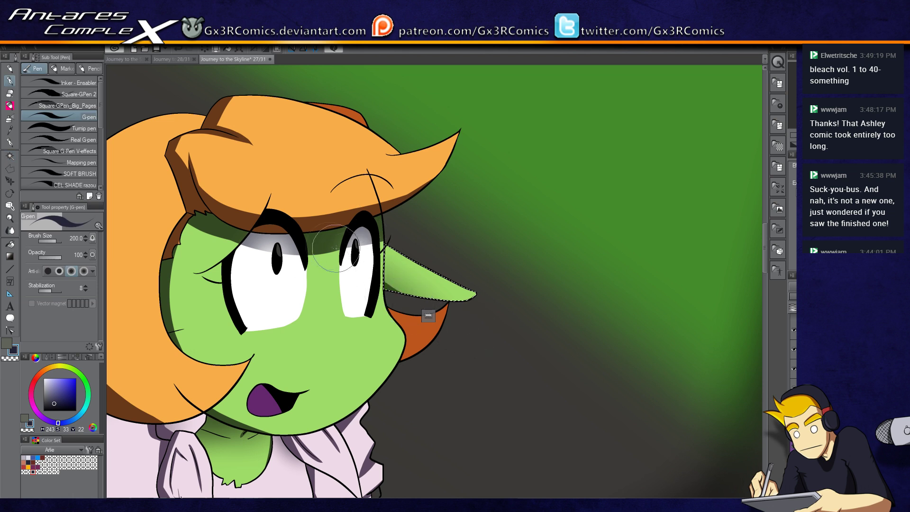
drag(377, 282, 426, 301)
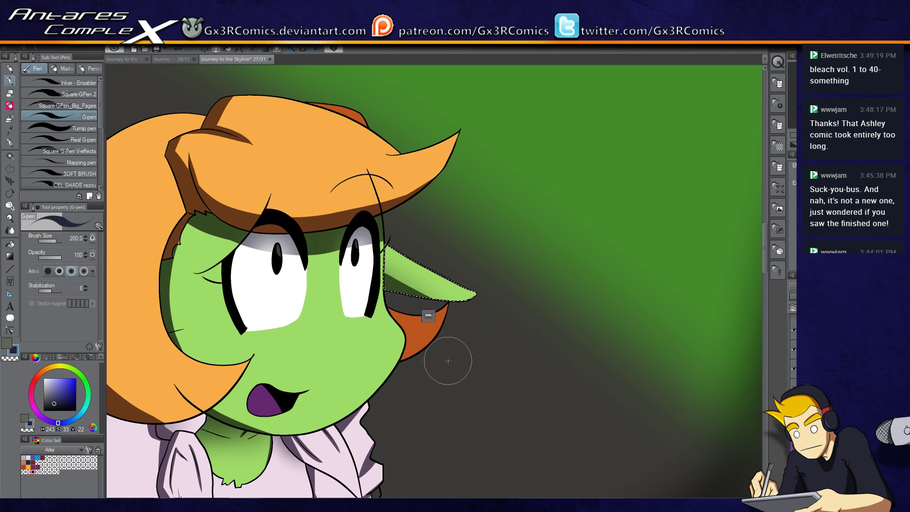
- Pick the purple from the mouth, deselect, and paint small purple spots on both cheeks and both ears
alt+click(258, 394)
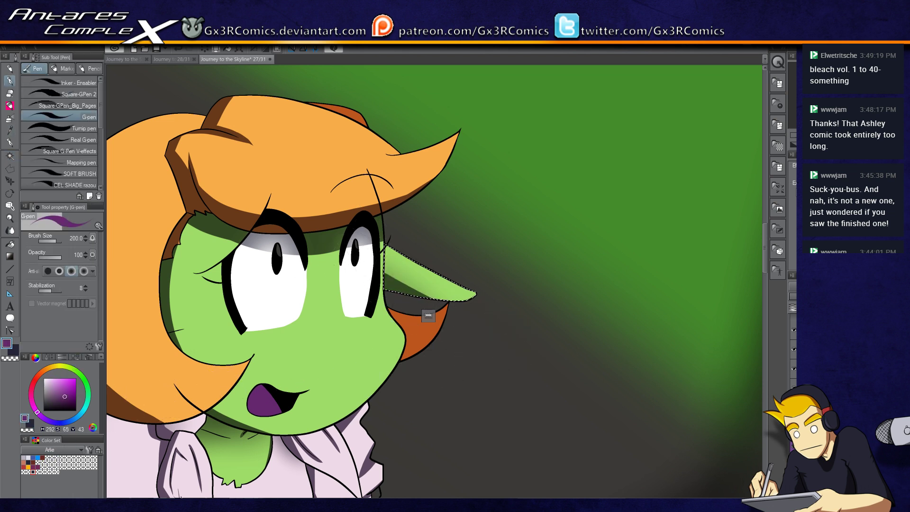
key(ctrl+d)
drag(251, 349, 250, 347)
drag(367, 327, 372, 329)
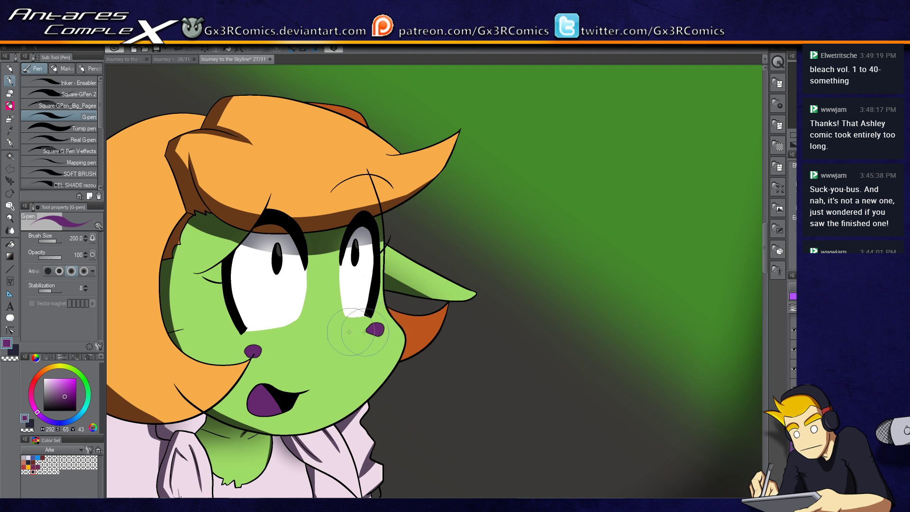
click(391, 270)
drag(393, 270, 599, 204)
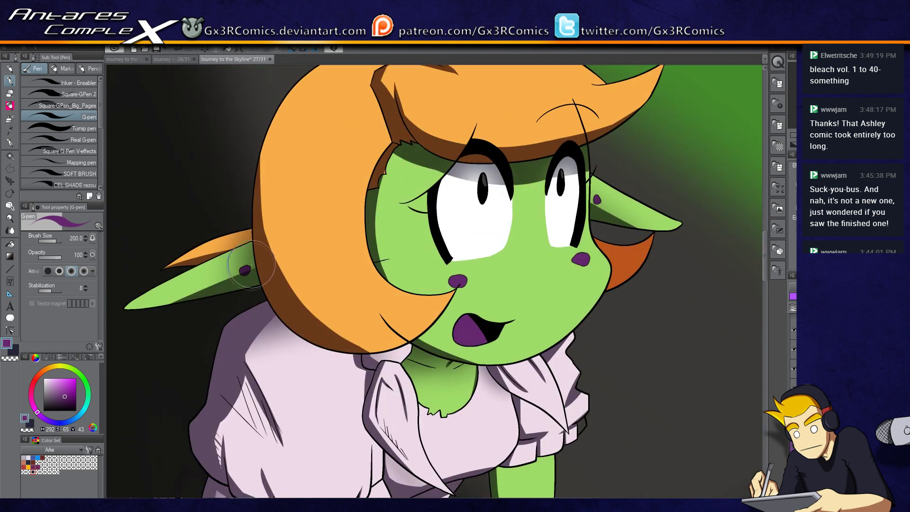
drag(253, 262, 156, 291)
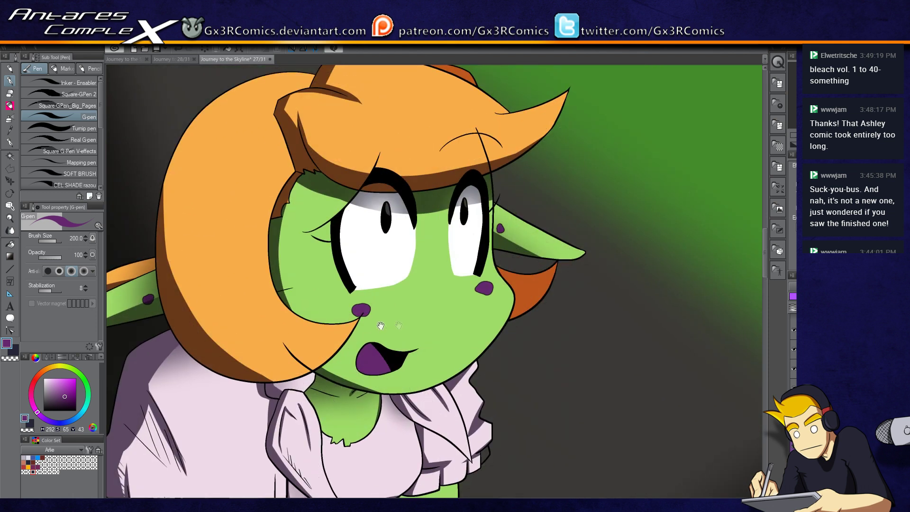
- Select the torso and puffed sleeve of the seated girl's dress in the large lower panel
click(62, 104)
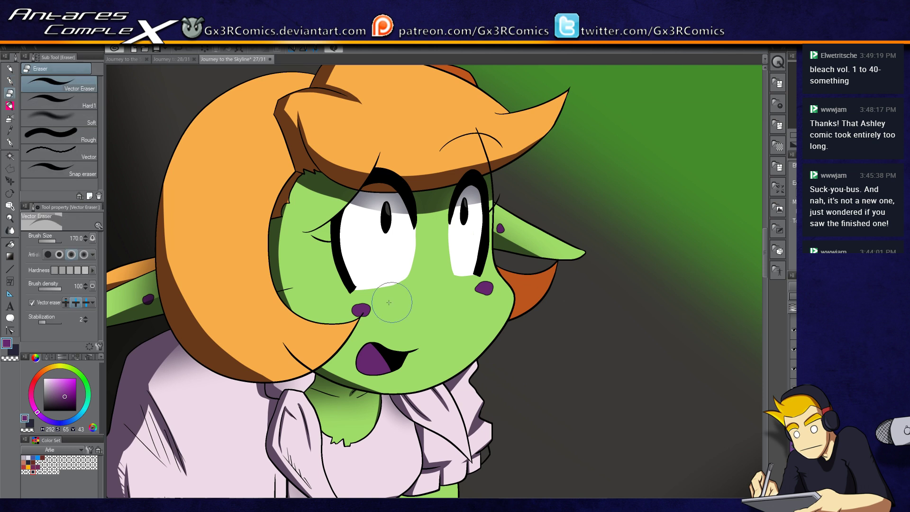
drag(370, 423, 412, 287)
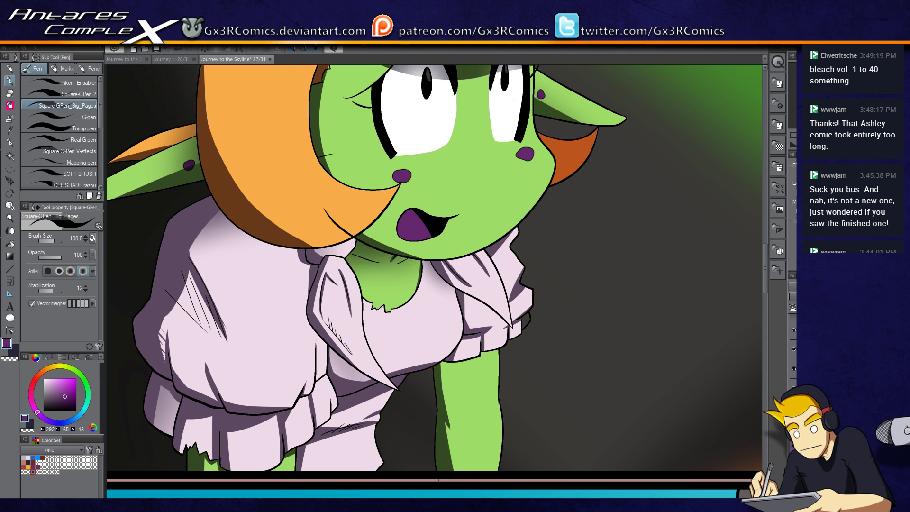
scroll(415, 315, down, 5)
scroll(379, 315, down, 5)
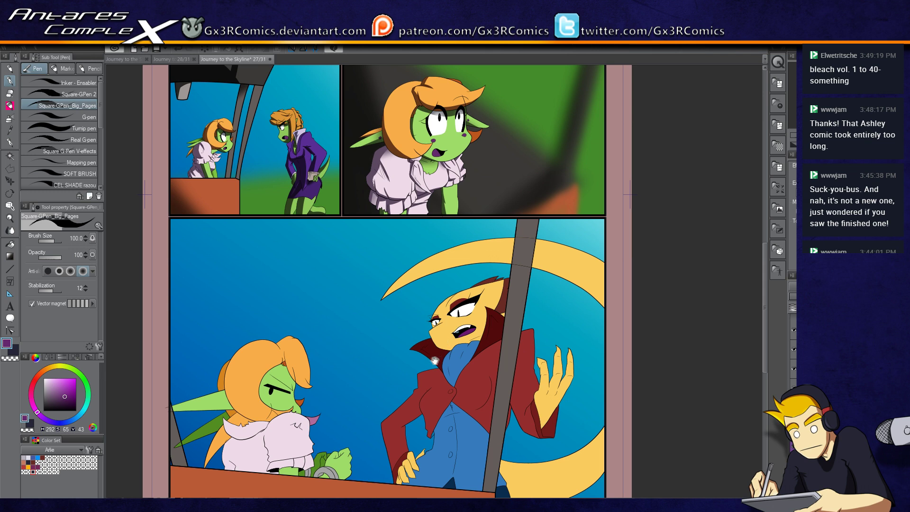
scroll(269, 357, up, 5)
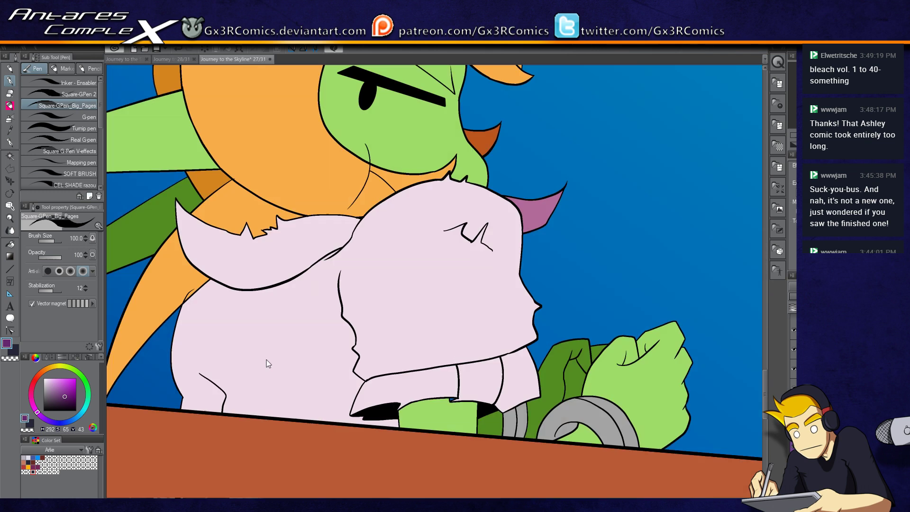
drag(237, 312, 337, 321)
key(w)
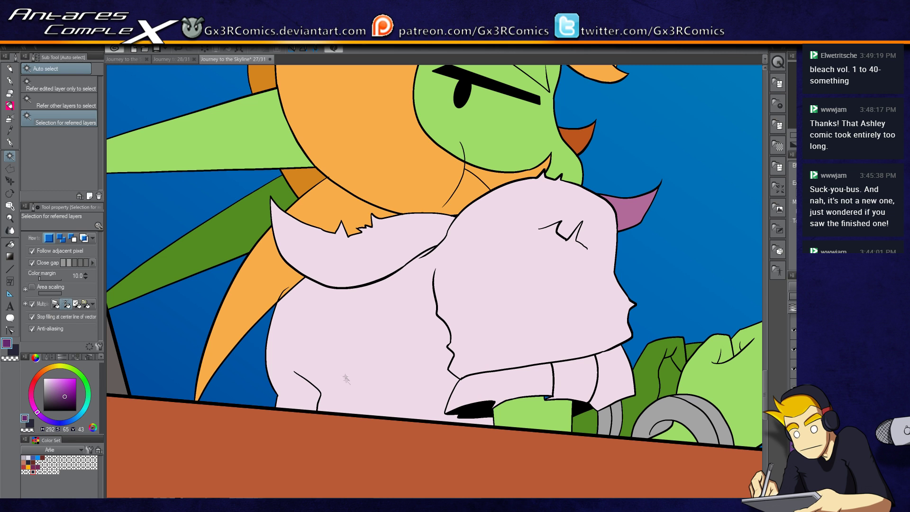
click(412, 349)
key(p)
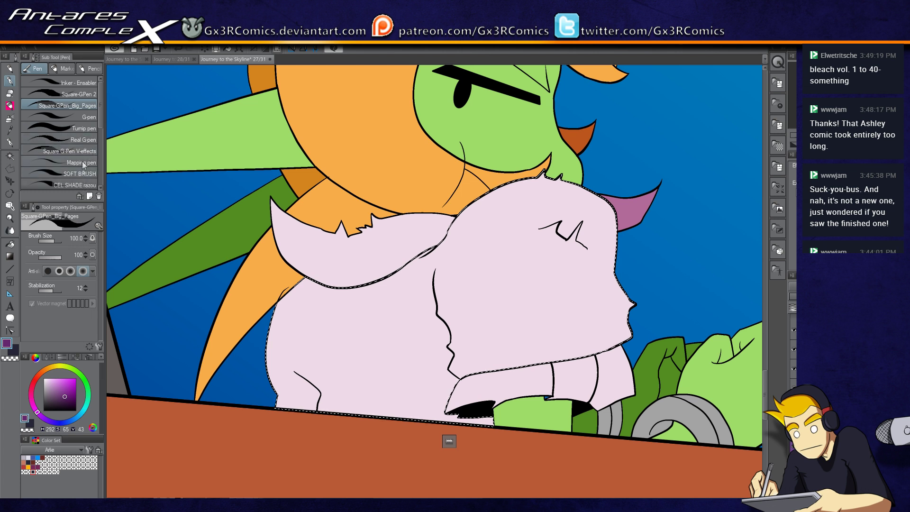
- Set the G-pen to size 600 and paint a broad shadow over the dress's torso and the back of the sleeve
click(84, 116)
key(bracketright)
key(bracketright)
key(bracketright)
key(bracketright)
drag(316, 284, 332, 410)
mouse_move(335, 309)
mouse_down()
mouse_move(332, 408)
mouse_move(389, 427)
mouse_move(406, 266)
mouse_move(472, 372)
mouse_up()
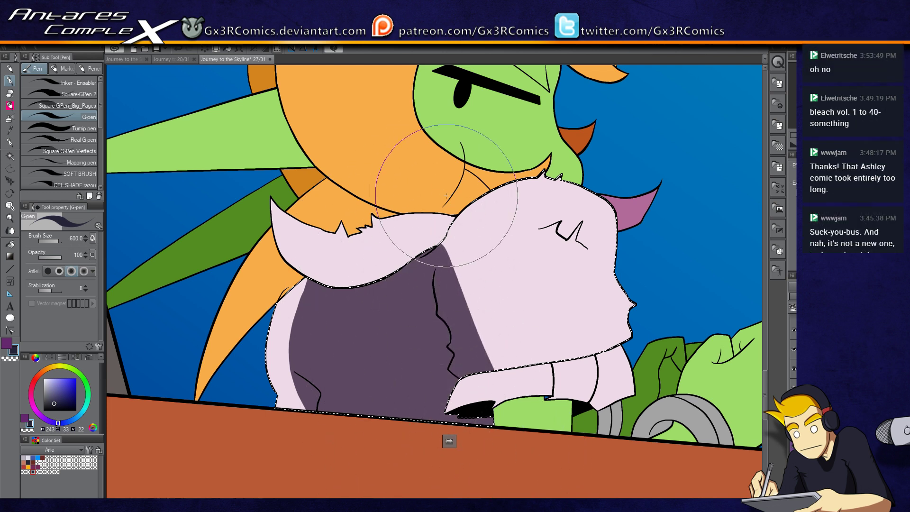
- Extend the shadow over the puffed sleeve with a rounded front edge, a band along the hem and pointed fold streaks
drag(450, 231, 522, 267)
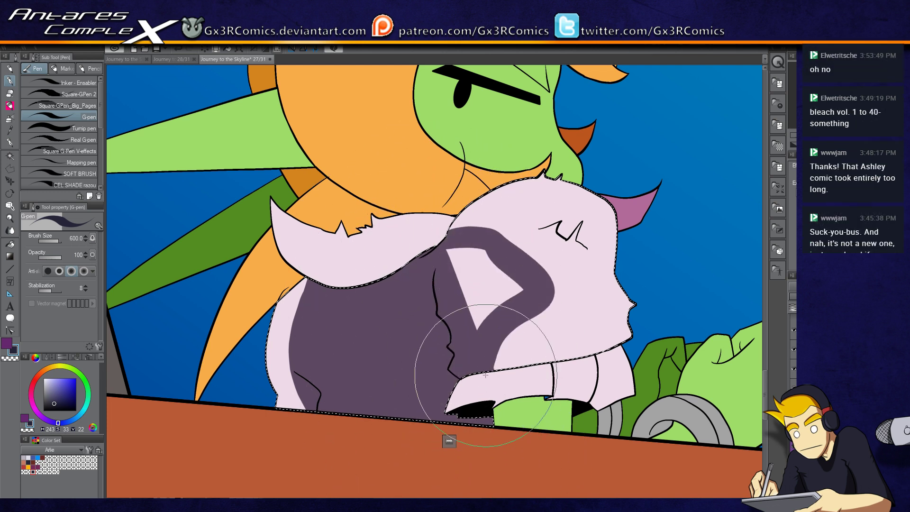
drag(526, 403, 598, 398)
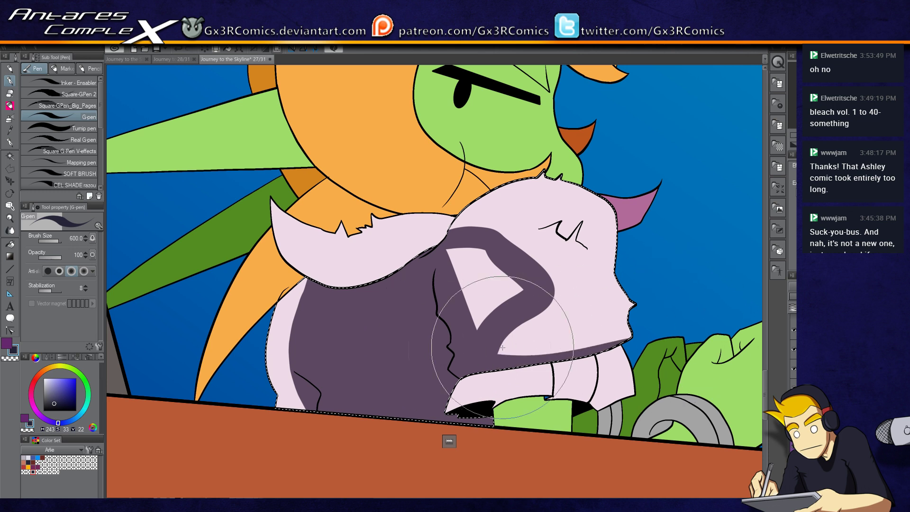
drag(504, 351, 640, 347)
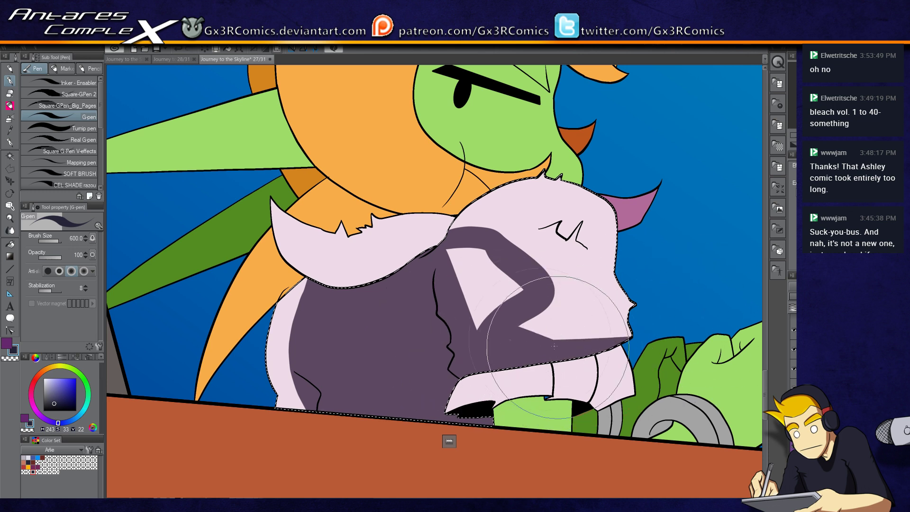
mouse_move(519, 327)
mouse_down()
mouse_move(571, 316)
mouse_move(463, 274)
mouse_move(429, 222)
mouse_move(467, 284)
mouse_move(507, 294)
mouse_move(469, 279)
mouse_move(536, 256)
mouse_up()
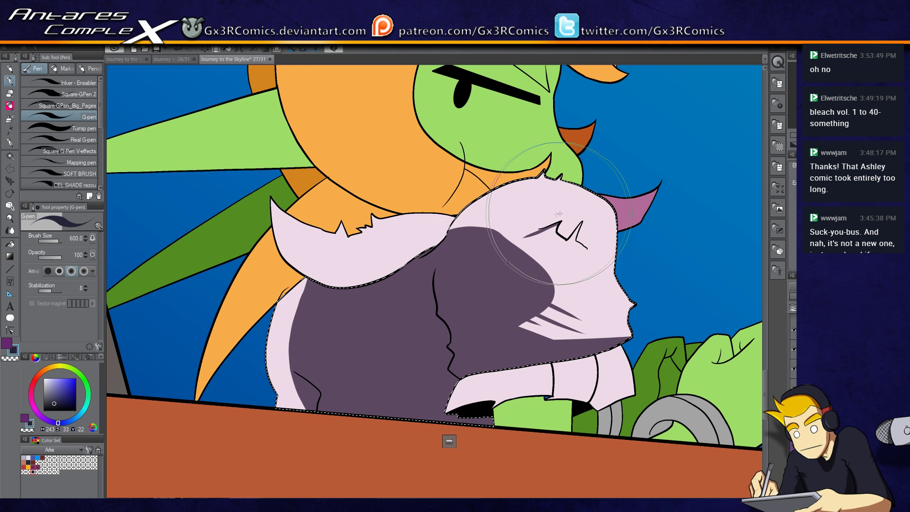
- Reduce the G-pen to size 300 and paint a filled shadow beneath the first peak of the sleeve's crease lines
key(bracketleft)
key(bracketleft)
scroll(557, 236, up, 2)
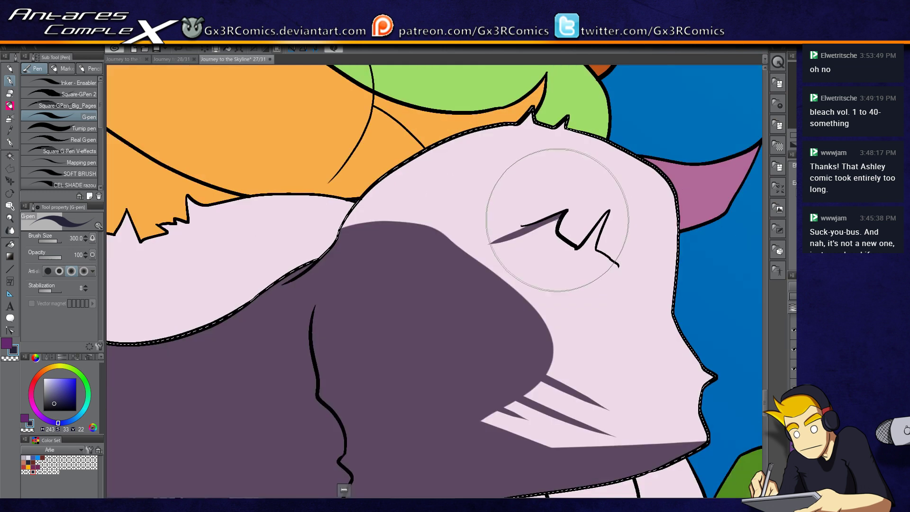
drag(511, 237, 531, 232)
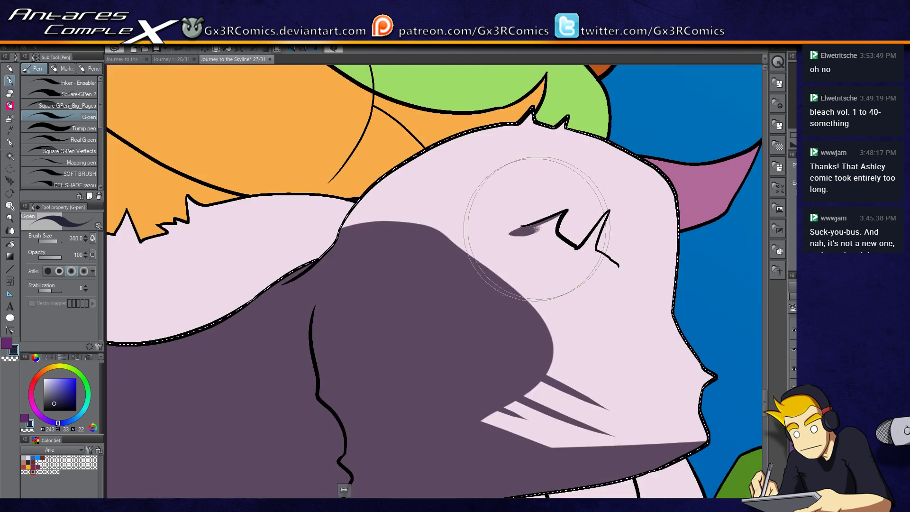
mouse_move(526, 233)
mouse_down()
mouse_move(510, 236)
mouse_move(553, 266)
mouse_up()
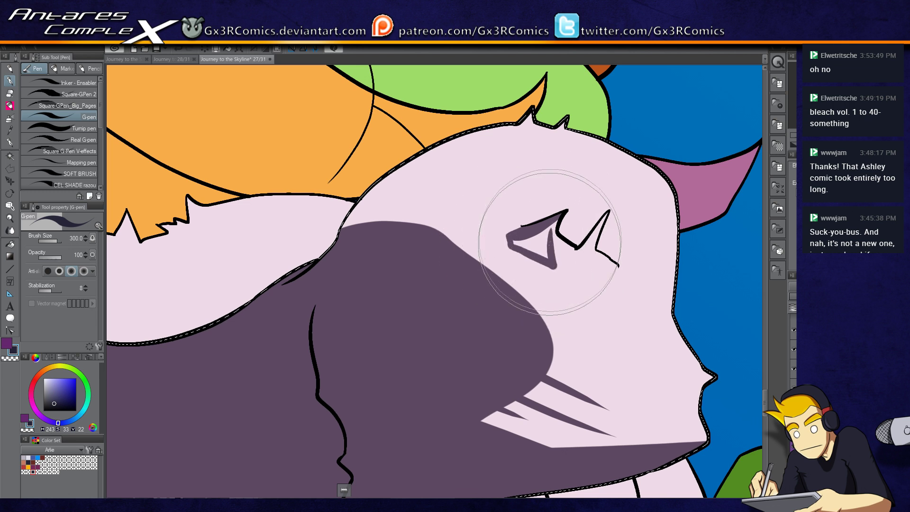
mouse_move(558, 217)
mouse_down()
mouse_move(515, 241)
mouse_move(547, 253)
mouse_move(540, 229)
mouse_up()
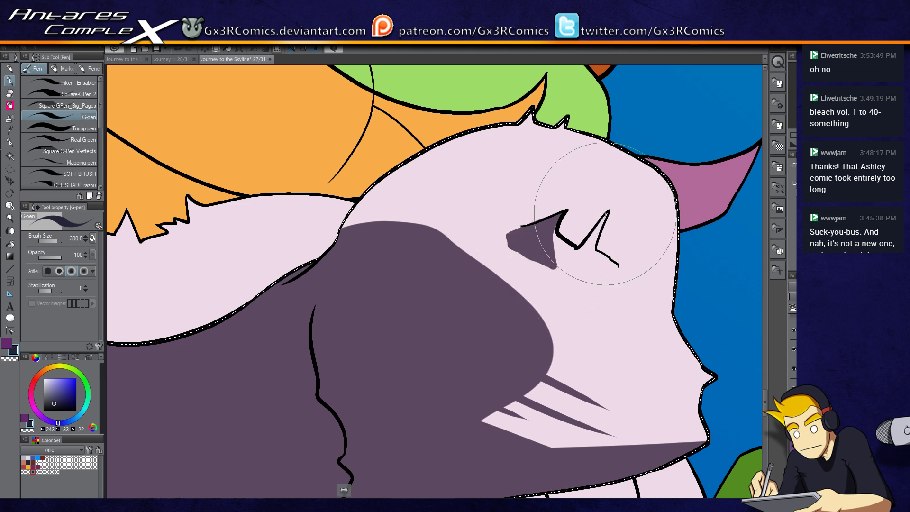
- Shade beside the second crease peak and extend the crease shadow beneath both peaks to a pointed lower edge
mouse_move(577, 248)
mouse_down()
mouse_move(608, 214)
mouse_move(572, 265)
mouse_up()
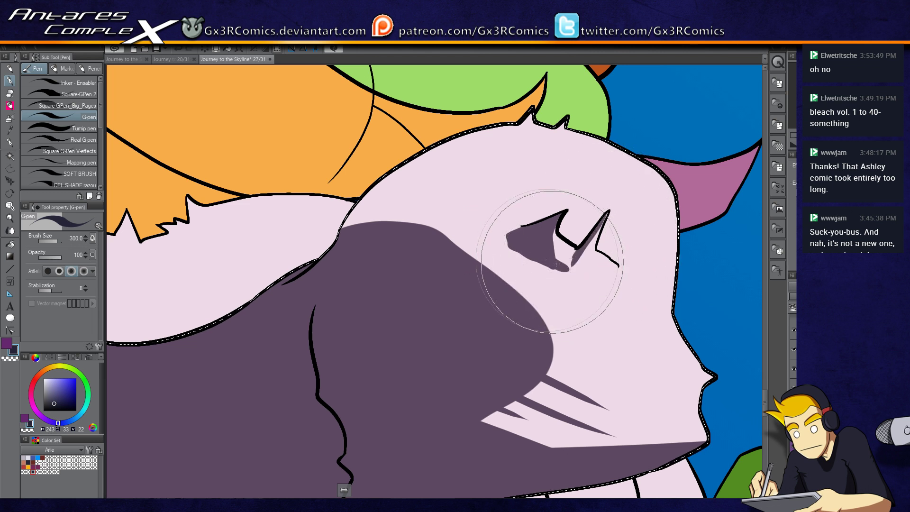
drag(578, 266, 595, 281)
mouse_move(512, 235)
mouse_down()
mouse_move(512, 260)
mouse_move(524, 270)
mouse_move(595, 276)
mouse_move(512, 248)
mouse_move(559, 268)
mouse_move(530, 264)
mouse_move(572, 261)
mouse_up()
drag(596, 290, 616, 283)
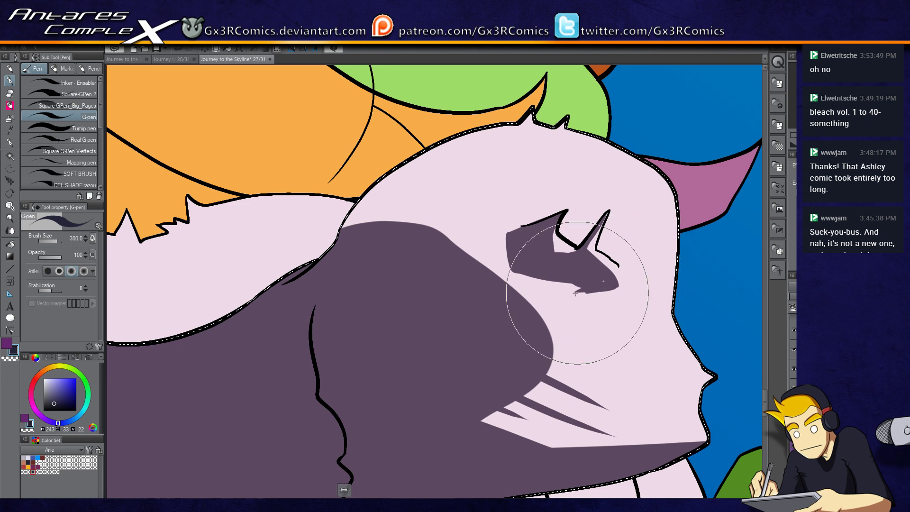
drag(604, 286, 563, 297)
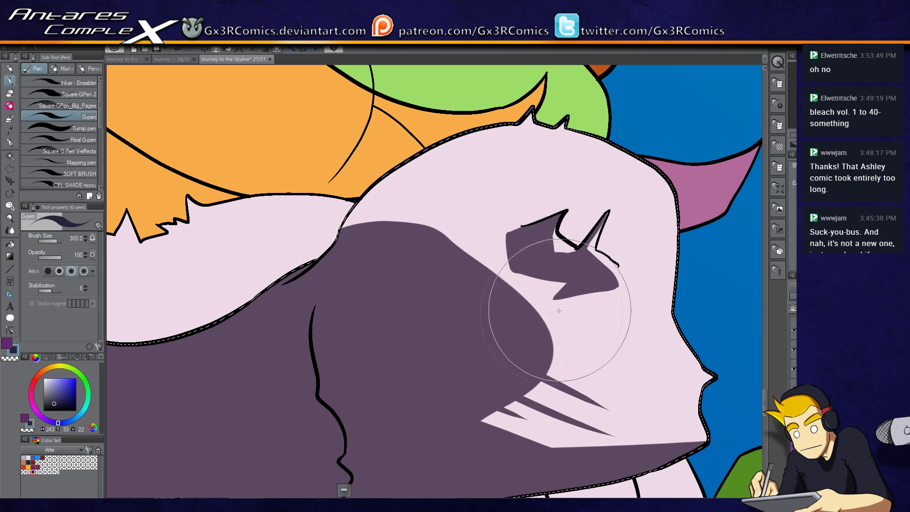
drag(475, 291, 430, 345)
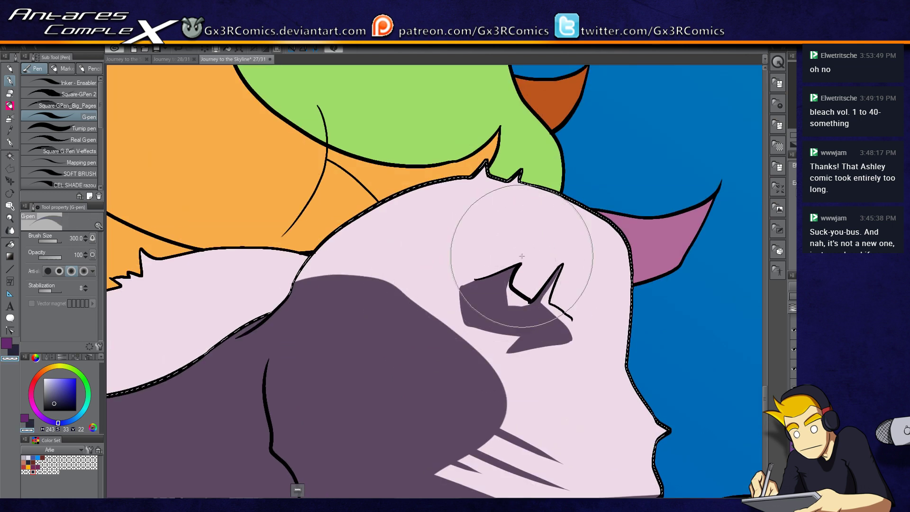
- Paint a rounded shadow over the back of the sleeve's shoulder and shade the lower part of the dress's collar
drag(378, 299, 505, 276)
mouse_move(527, 330)
mouse_down()
mouse_move(417, 274)
mouse_move(520, 304)
mouse_move(456, 244)
mouse_move(430, 294)
mouse_up()
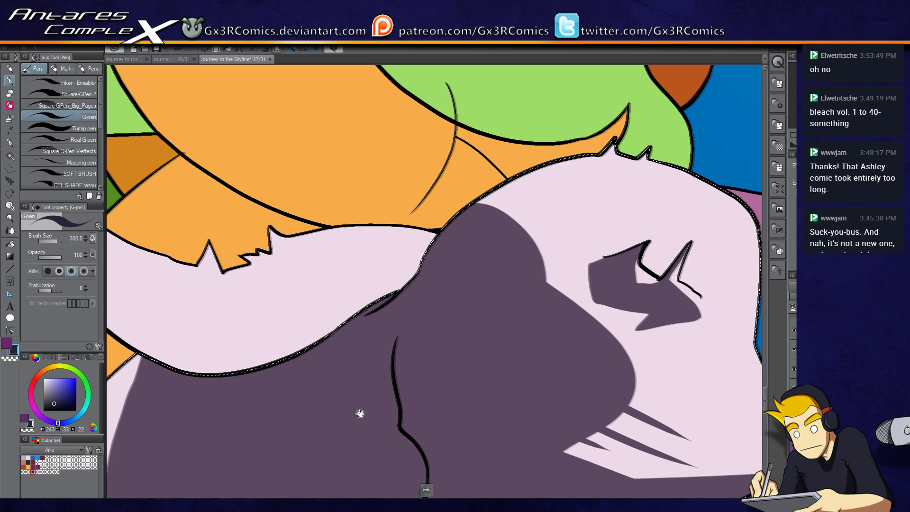
drag(185, 479, 396, 299)
mouse_move(374, 142)
mouse_down()
mouse_move(350, 411)
mouse_move(329, 301)
mouse_move(361, 440)
mouse_move(309, 345)
mouse_move(341, 435)
mouse_move(347, 325)
mouse_move(386, 264)
mouse_up()
mouse_move(225, 207)
mouse_down()
mouse_move(589, 183)
mouse_move(240, 386)
mouse_move(488, 223)
mouse_move(238, 229)
mouse_move(609, 193)
mouse_move(668, 376)
mouse_up()
drag(455, 344, 434, 278)
- Select the orange hair strand behind the collar and paint a hard-edged shadow along its inner side with the G-pen
key(w)
drag(307, 409, 363, 291)
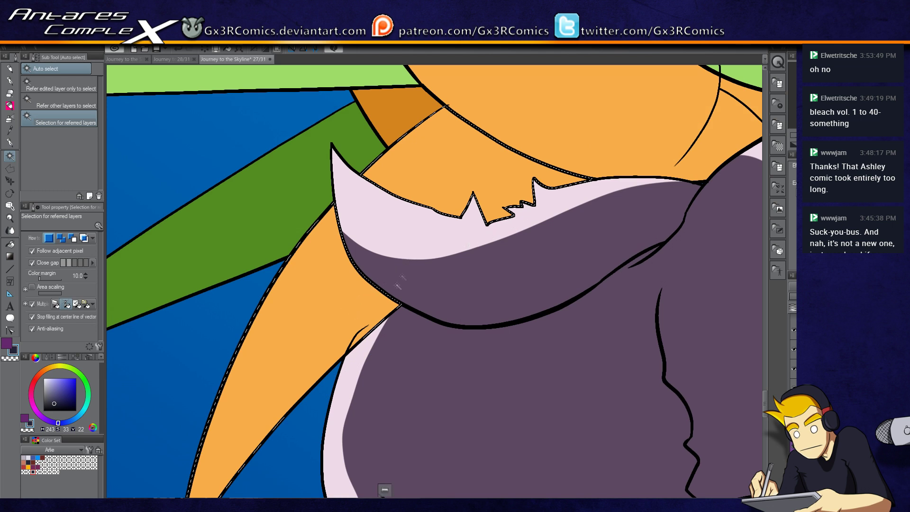
key(p)
drag(369, 381, 325, 436)
mouse_move(243, 484)
mouse_down()
mouse_move(417, 304)
mouse_move(437, 264)
mouse_move(285, 436)
mouse_move(255, 488)
mouse_move(550, 204)
mouse_move(271, 405)
mouse_move(610, 196)
mouse_move(265, 428)
mouse_move(498, 189)
mouse_up()
- Shade the hair strand softly beneath the head using the Soft airbrush at size 200
key(b)
drag(400, 173, 486, 246)
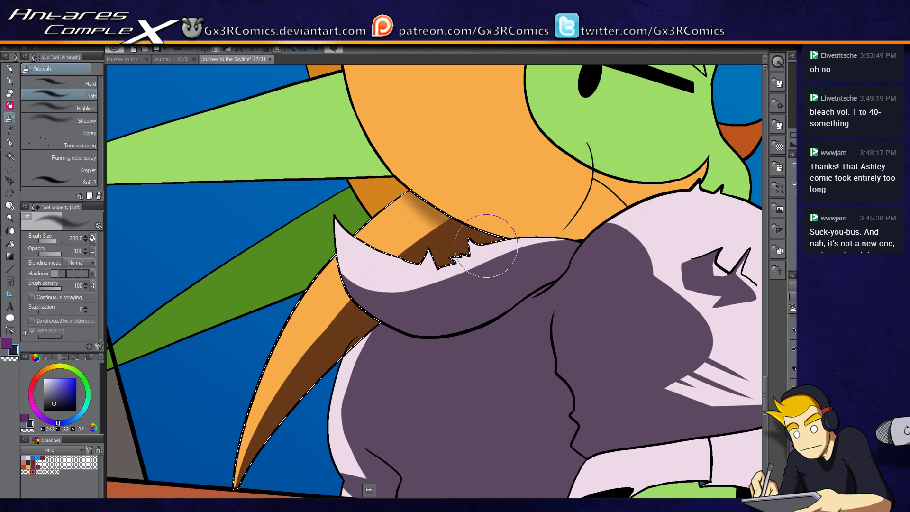
drag(388, 138, 422, 158)
mouse_move(413, 199)
mouse_down()
mouse_move(436, 275)
mouse_move(421, 187)
mouse_move(383, 276)
mouse_up()
- Select the small darker orange hair piece below the upper green spike and cover it with shadow
key(p)
key(p)
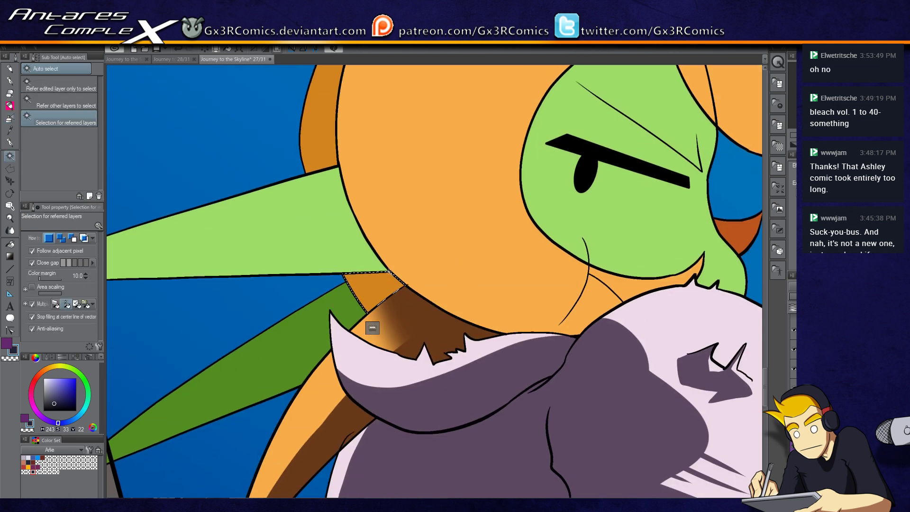
mouse_move(386, 244)
mouse_down()
mouse_move(452, 317)
mouse_move(403, 345)
mouse_up()
drag(383, 311, 416, 420)
- Select the darker orange hair section above the upper green spike and paint a shadow along the side nearest the head
key(w)
click(365, 239)
key(p)
drag(351, 266, 388, 173)
drag(354, 247, 351, 214)
drag(371, 363, 423, 199)
- Select the lower green spike, airbrush a soft size 300 shadow at its base, and shade its lower edge with the G-pen
key(w)
click(429, 237)
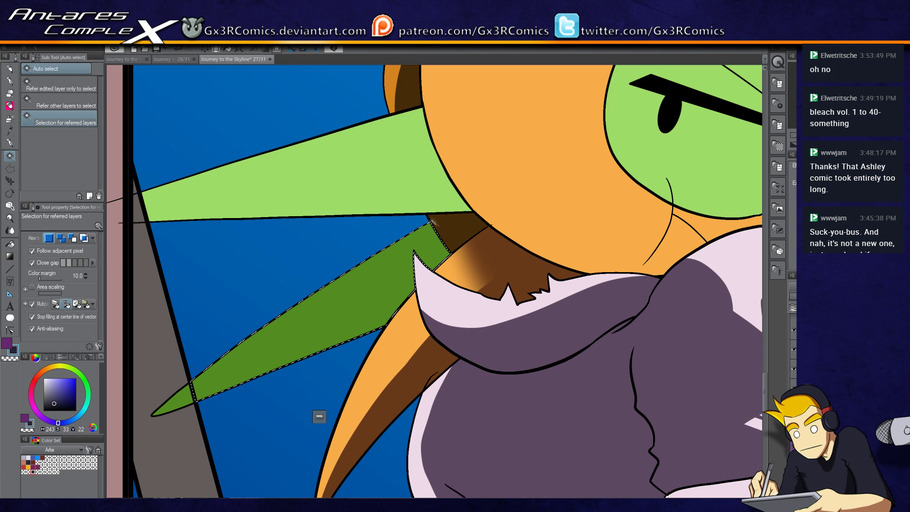
key(b)
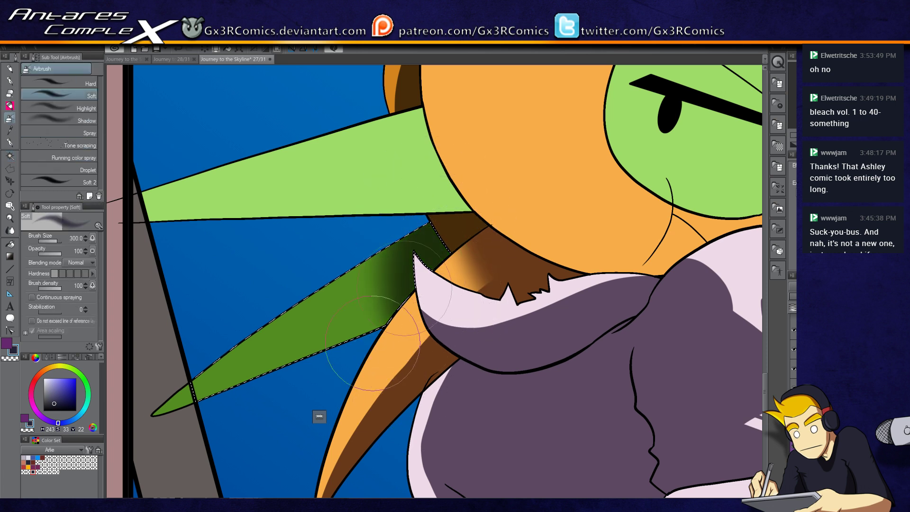
key(p)
mouse_move(192, 398)
mouse_down()
mouse_move(257, 353)
mouse_move(610, 173)
mouse_up()
- Reselect the lower green spike through to its tip, rework its lower-edge shadow, and widen the soft shading at its base
key(w)
click(330, 310)
key(p)
key(ctrl+z)
drag(365, 305, 403, 289)
key(ctrl+z)
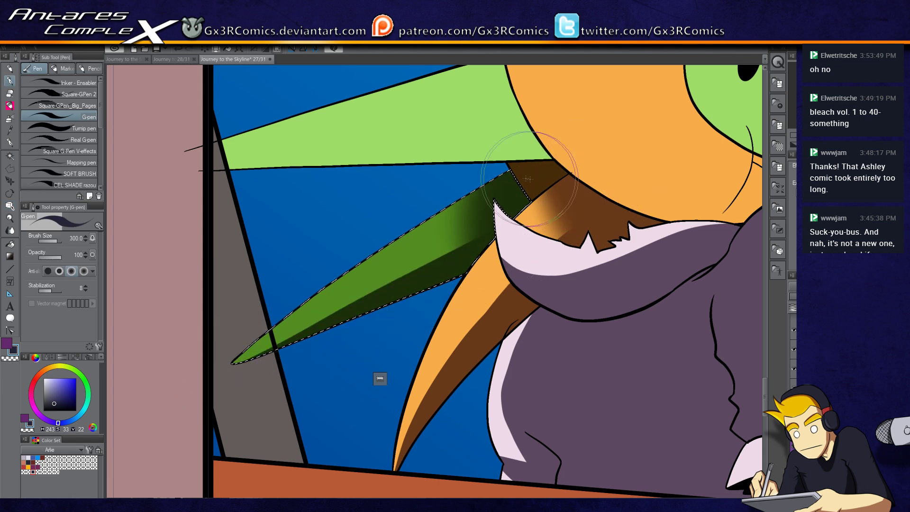
key(b)
mouse_move(490, 196)
mouse_down()
mouse_move(460, 251)
mouse_move(444, 324)
mouse_up()
- Select the upper green spike, airbrush a soft shadow beside the hair, and paint a hard shadow band along its lower edge
key(w)
click(478, 205)
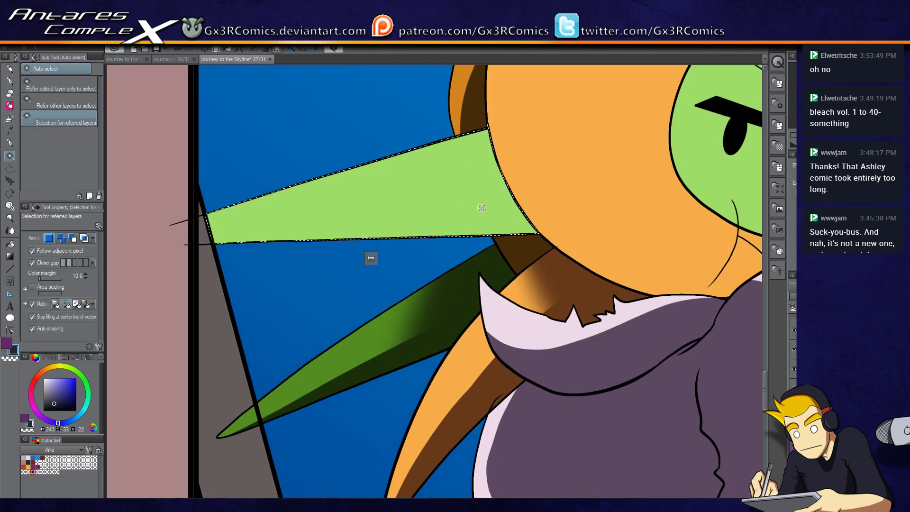
key(b)
mouse_move(494, 167)
mouse_down()
mouse_move(488, 114)
mouse_move(530, 186)
mouse_move(515, 222)
mouse_move(548, 152)
mouse_up()
key(p)
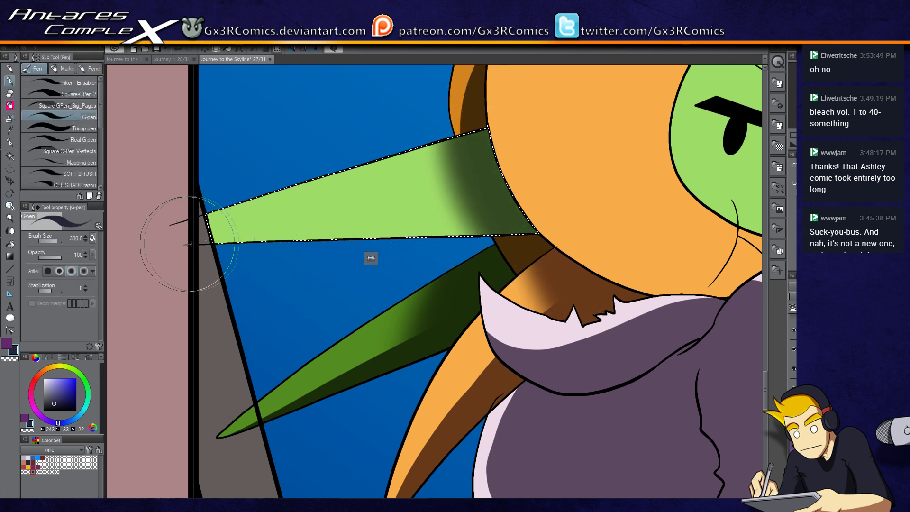
mouse_move(150, 277)
mouse_down()
mouse_move(454, 271)
mouse_move(590, 245)
mouse_move(592, 254)
mouse_up()
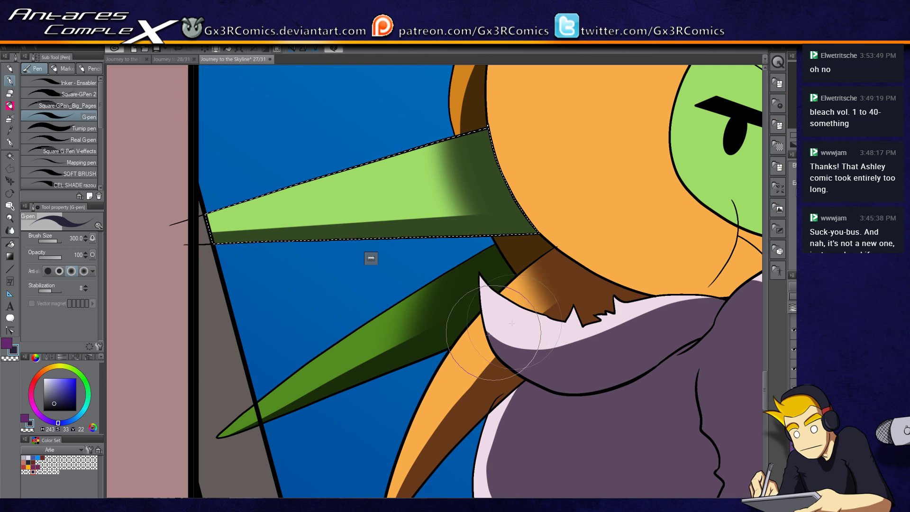
- Switch to the purple drawing colour, clear the selection, and draw a small filled spot on the upper green spike
key(x)
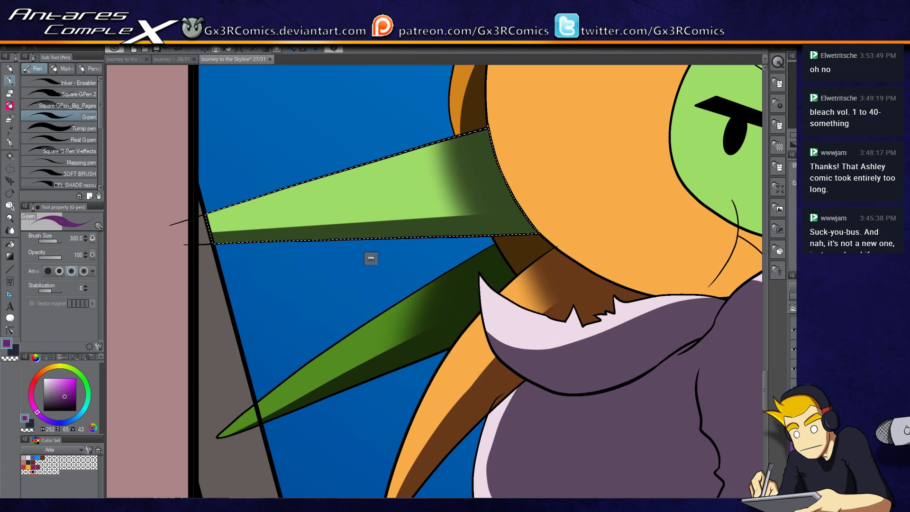
key(ctrl+d)
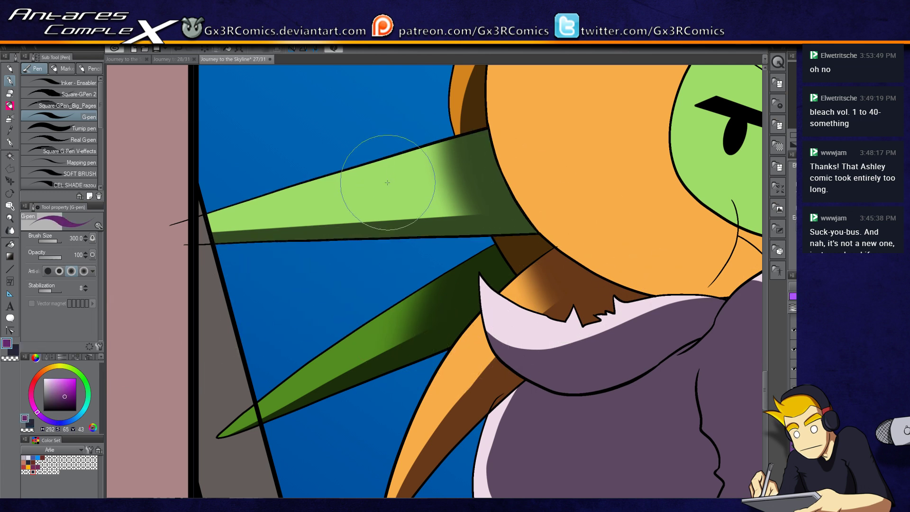
drag(374, 189, 377, 185)
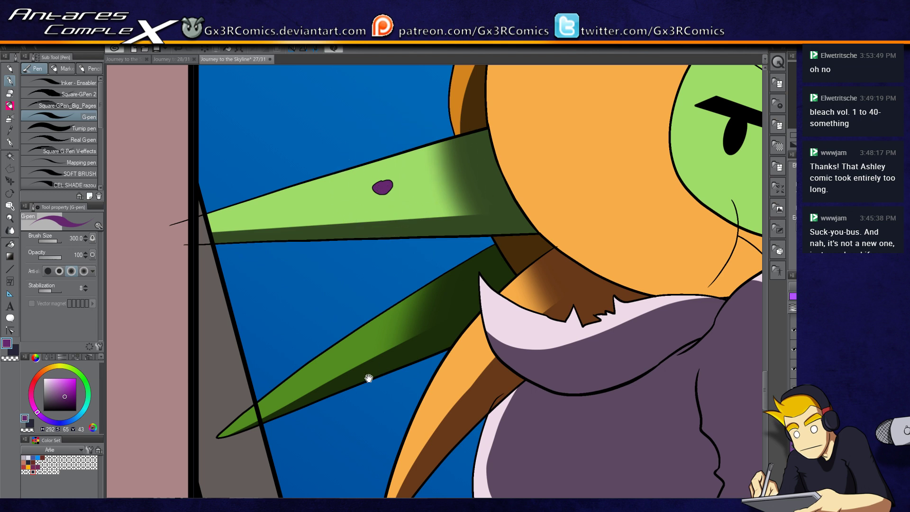
drag(369, 378, 375, 327)
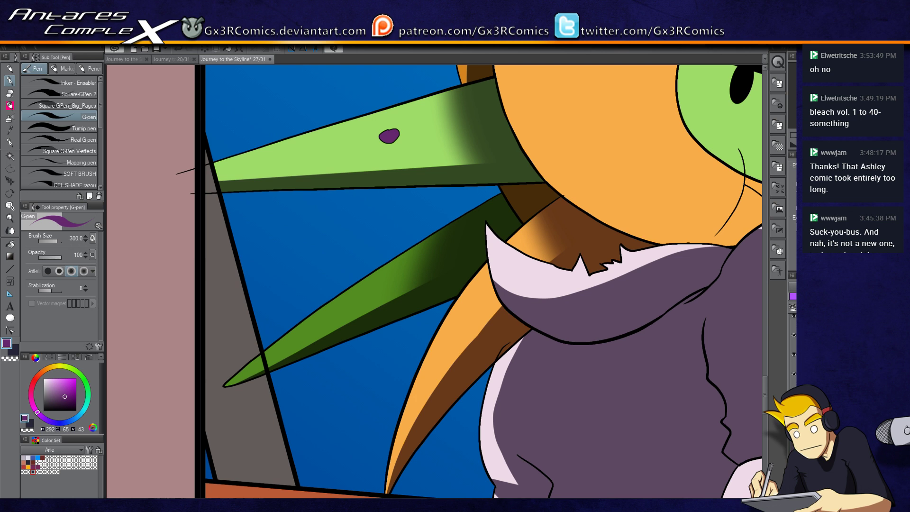
- Erase the grey beam's outline where it crosses the green spikes and trim the spike lines past the panel border using the Vector Eraser
key(e)
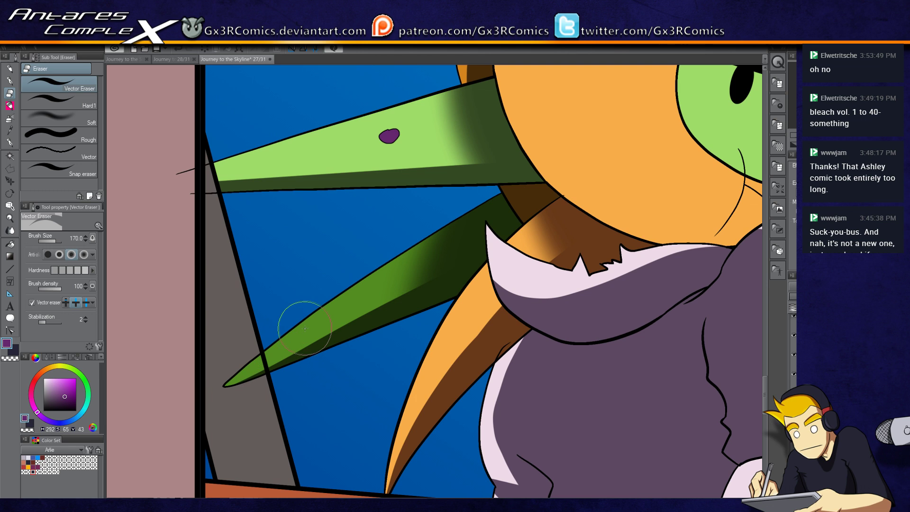
key(p)
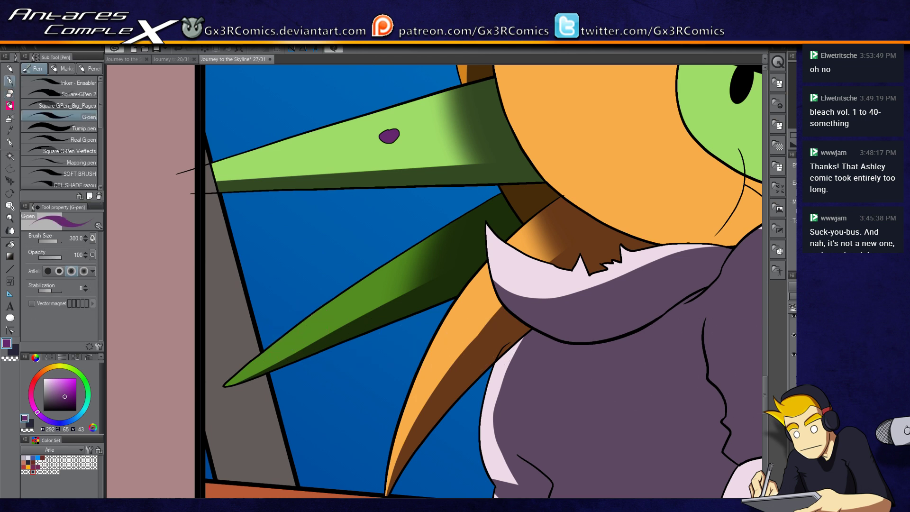
key(e)
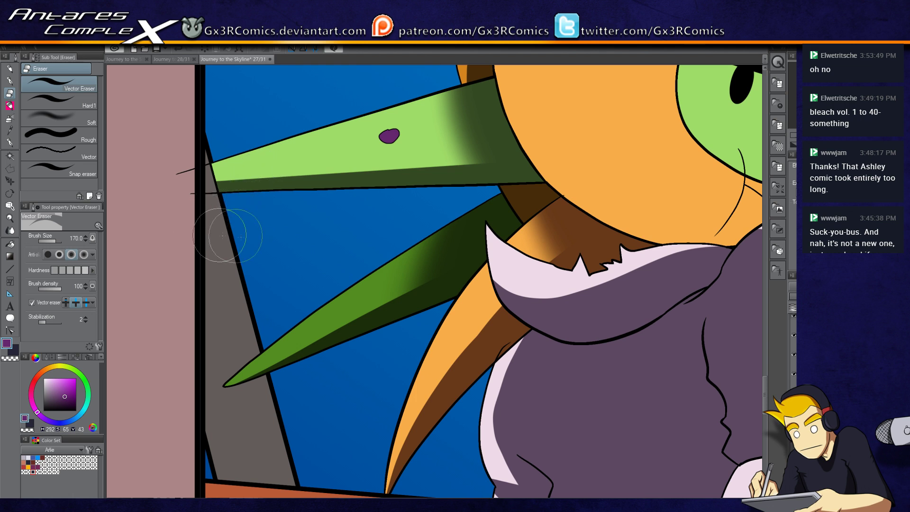
key(p)
key(e)
key(p)
mouse_move(341, 203)
mouse_down()
mouse_move(265, 340)
mouse_move(287, 386)
mouse_up()
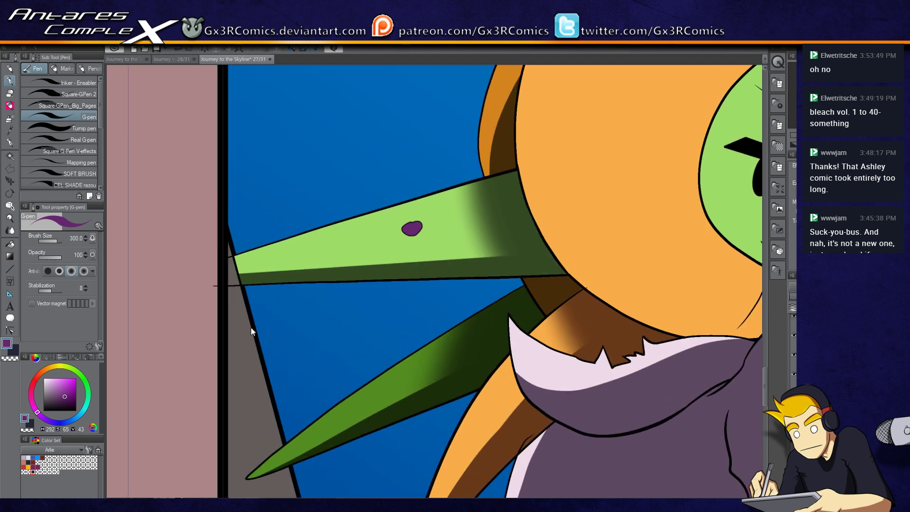
key(ctrl+z)
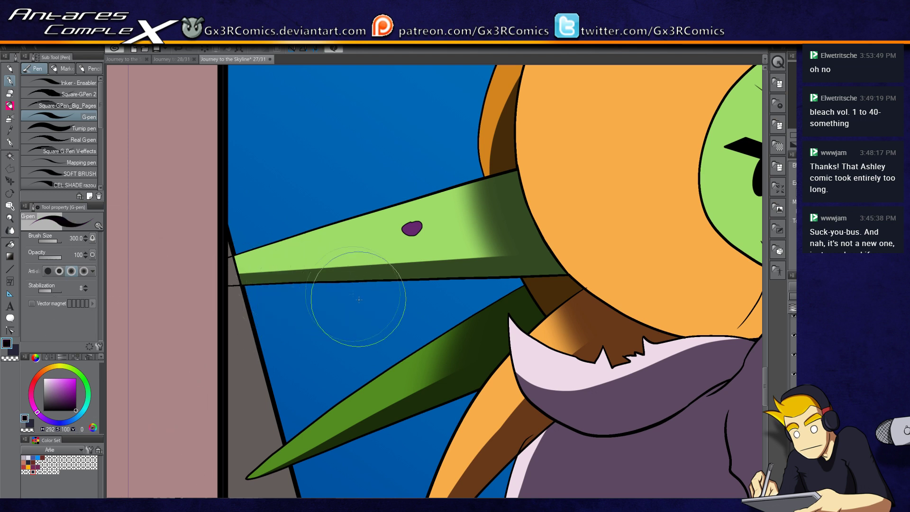
key(u)
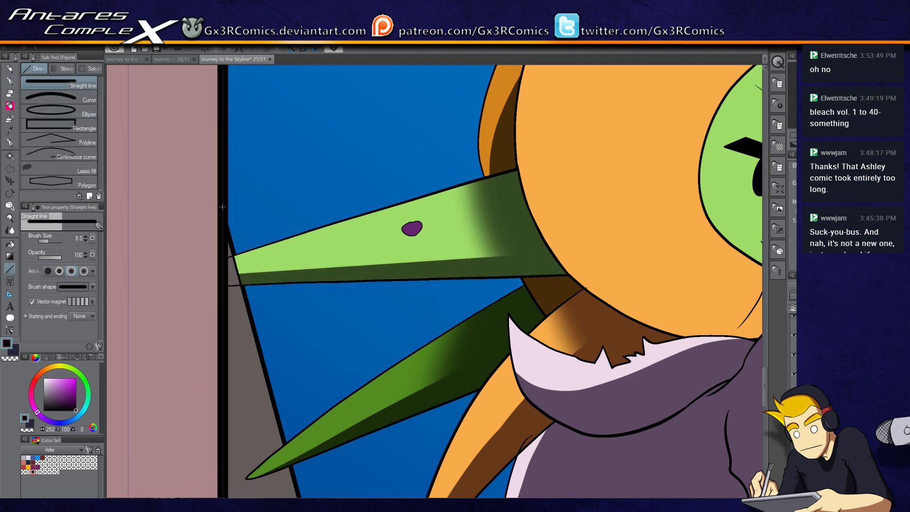
drag(225, 381, 256, 403)
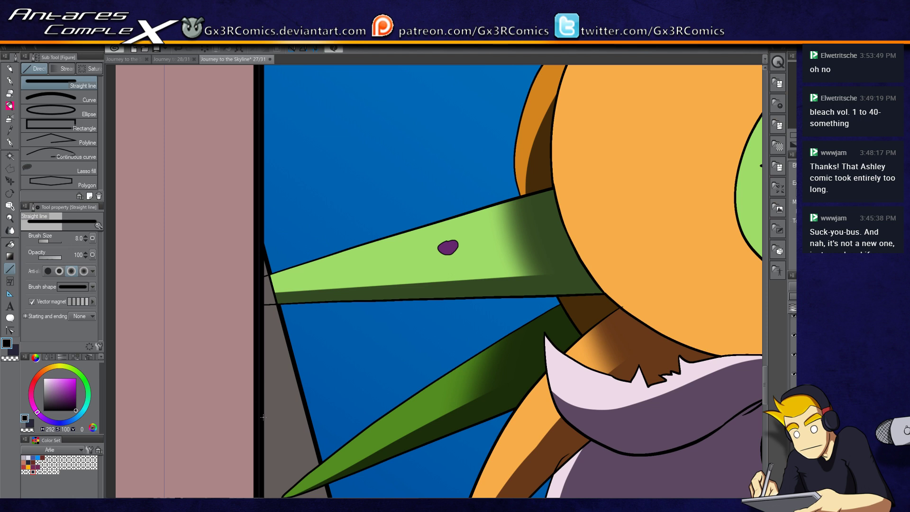
- Sample the upper spike's light green, fill its tip out to the panel border, and extend the dark lower band across the tip
key(i)
click(310, 271)
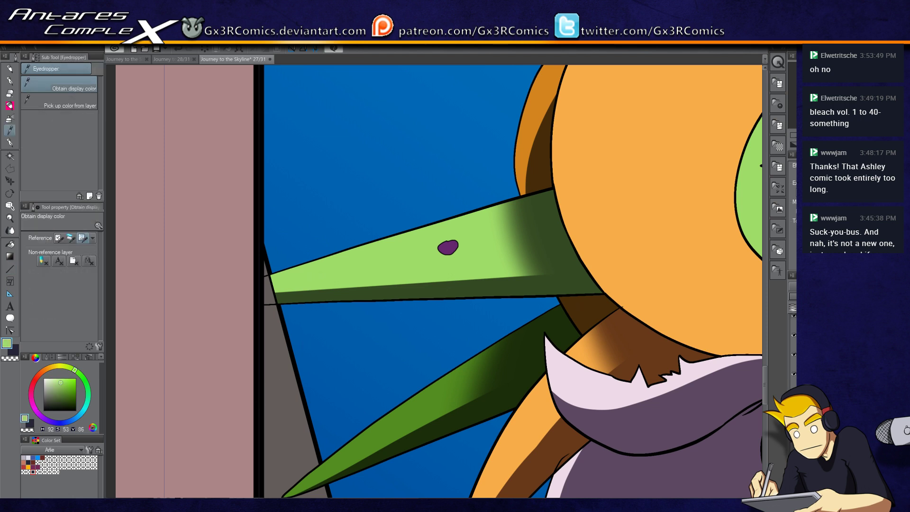
key(w)
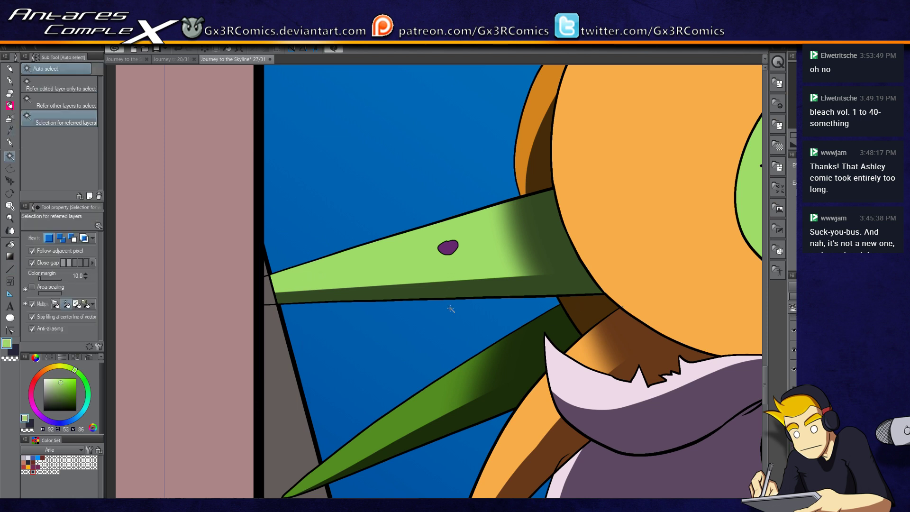
key(p)
drag(326, 219, 284, 284)
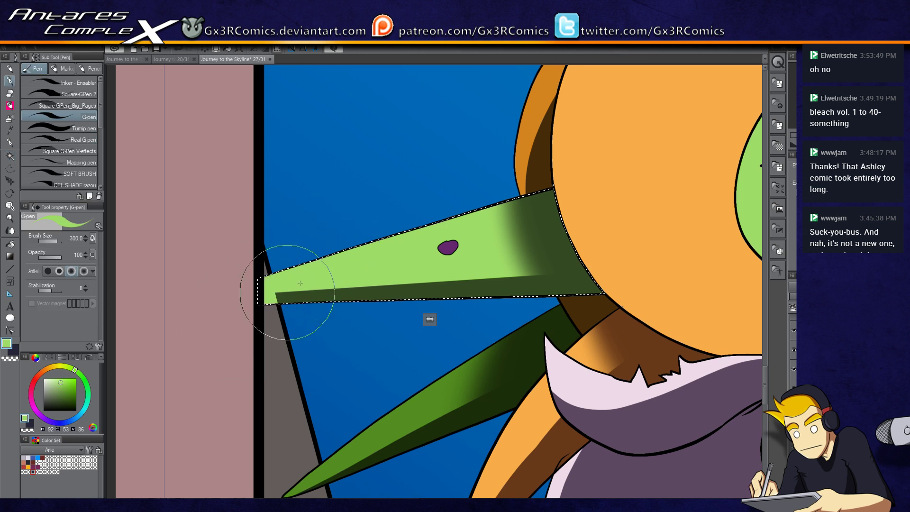
key(x)
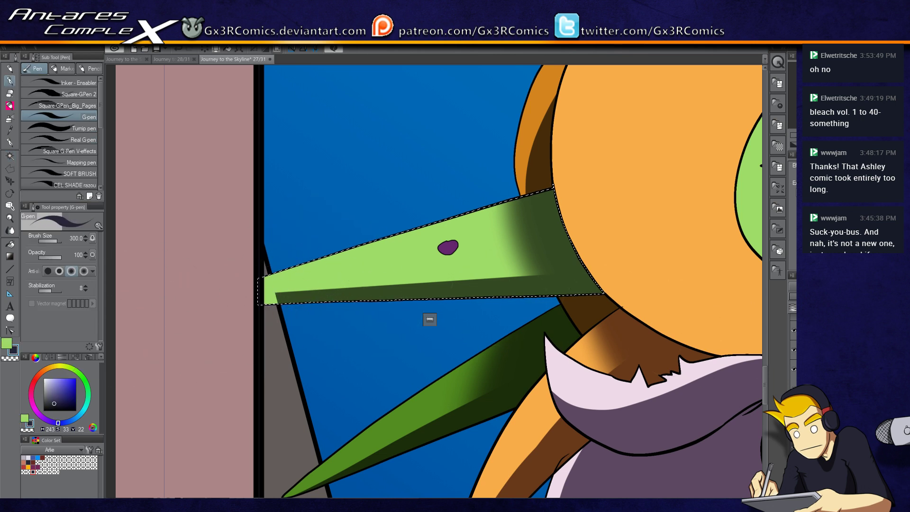
drag(526, 306, 248, 291)
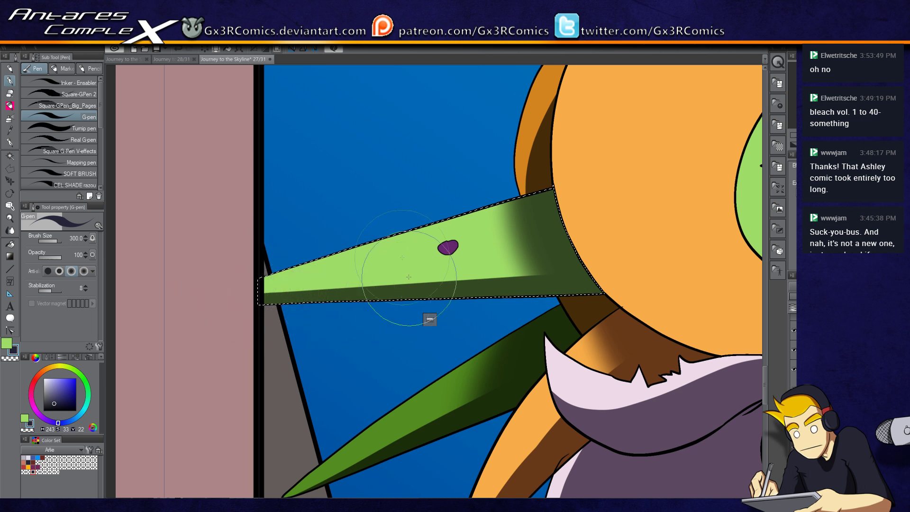
- Select the green face, sample the purple from the spike's spot, and draw a small filled purple spot on the cheek
drag(648, 235, 396, 327)
key(w)
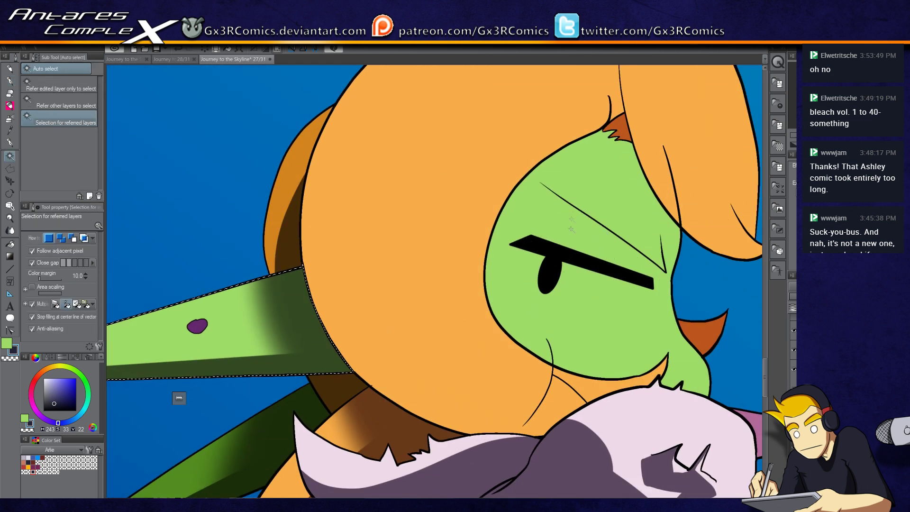
click(659, 227)
drag(625, 280, 563, 241)
key(x)
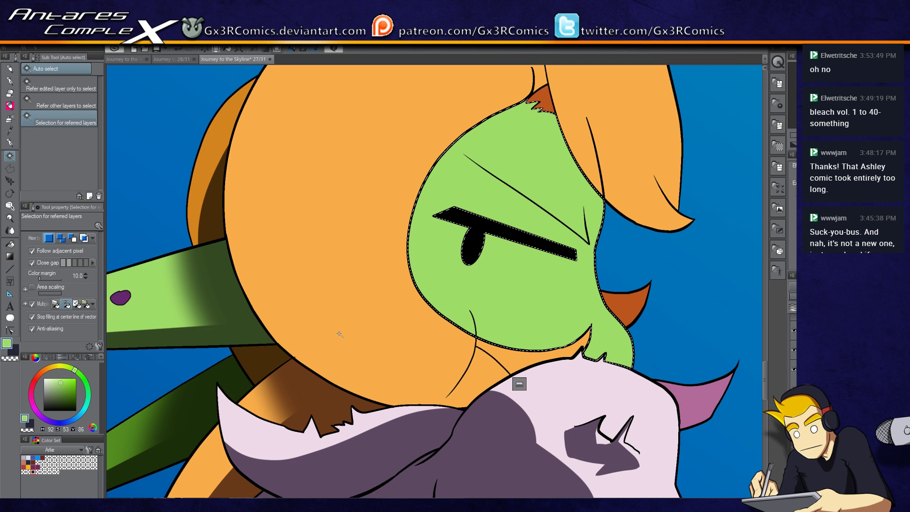
alt+click(121, 298)
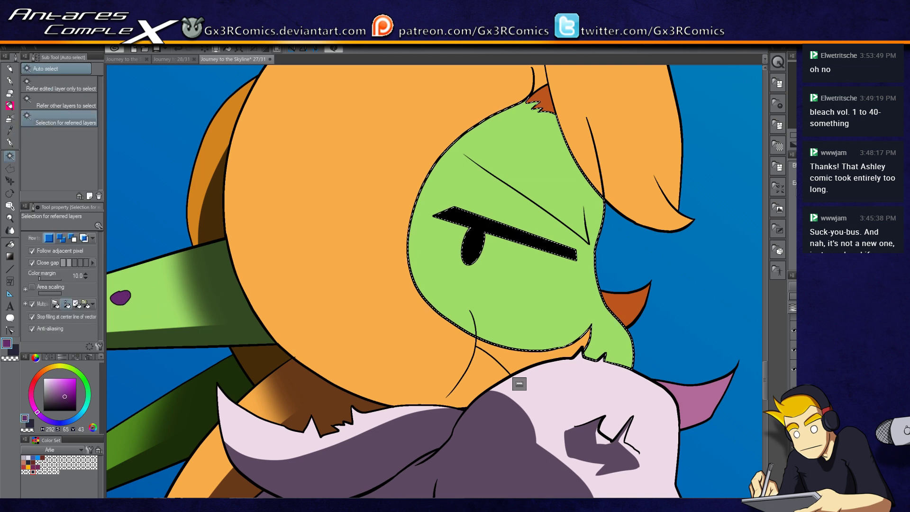
key(p)
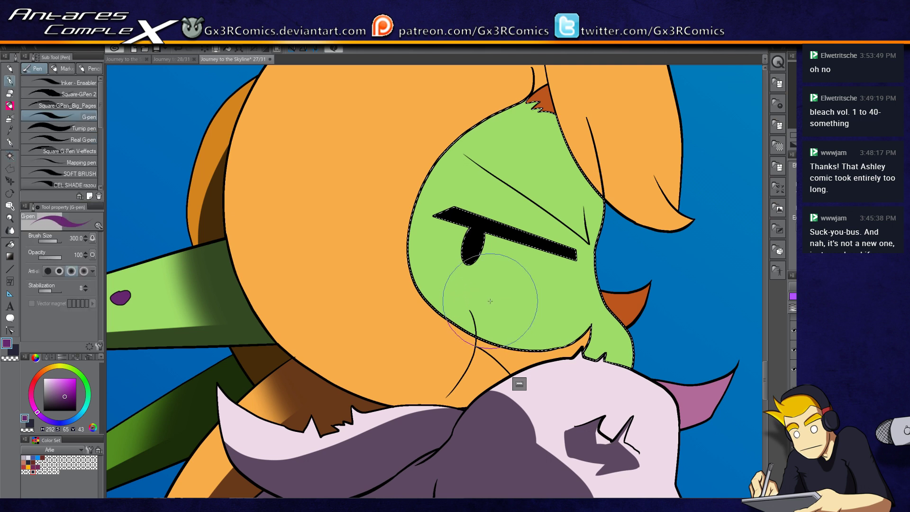
key(ctrl+z)
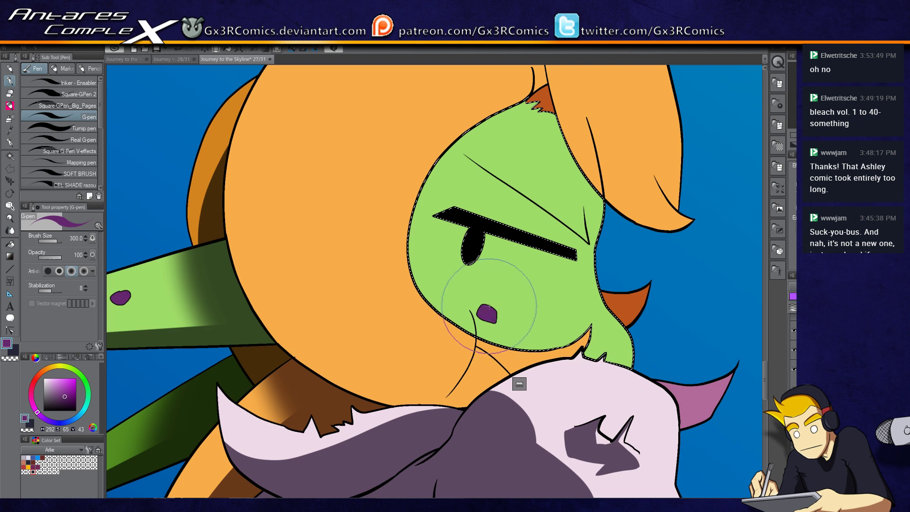
- Return to the dark shadow colour and shade the face along the rear hair edge and beneath the front hair lock
drag(511, 311, 483, 341)
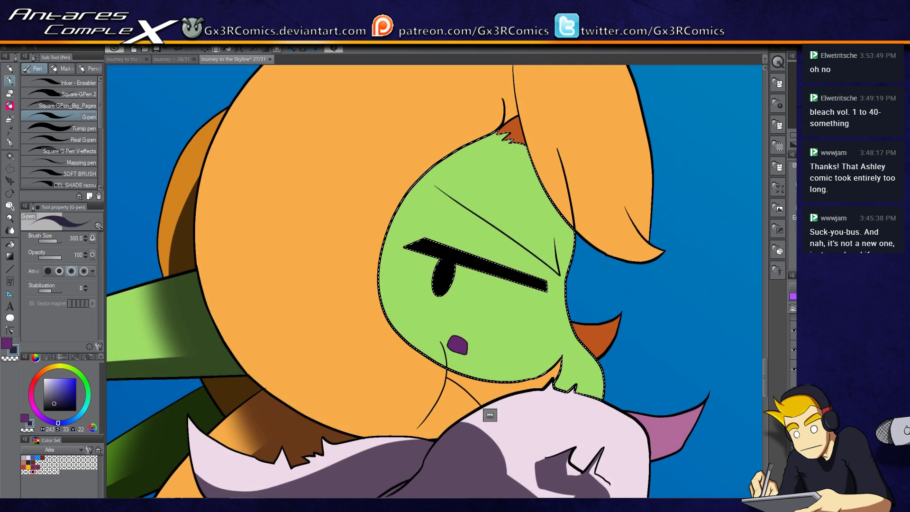
mouse_move(408, 199)
mouse_down()
mouse_move(467, 415)
mouse_move(373, 332)
mouse_up()
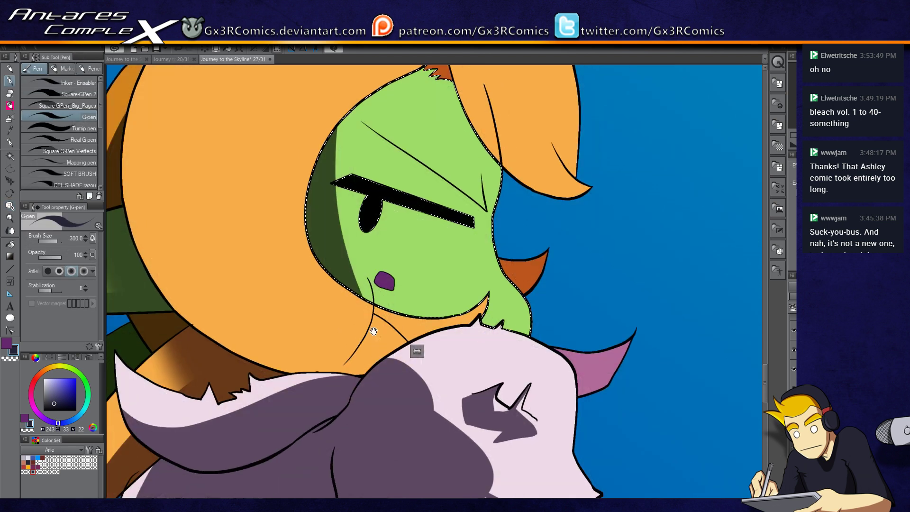
drag(441, 250, 424, 392)
drag(412, 219, 467, 327)
mouse_move(447, 278)
mouse_down()
mouse_move(482, 332)
mouse_move(474, 308)
mouse_move(431, 346)
mouse_move(394, 399)
mouse_up()
- Select the main orange hair mass and paint a curved shadow band along its rear and lower edge with the G-pen
key(w)
click(394, 399)
key(p)
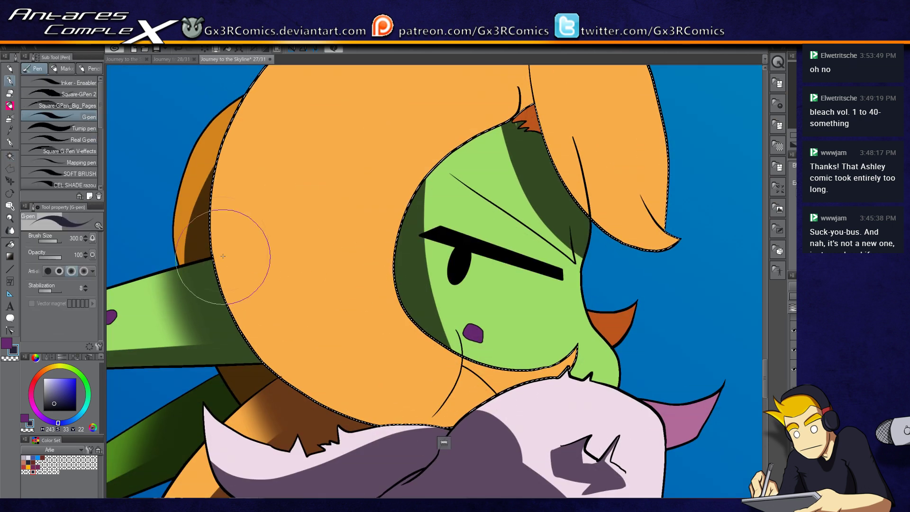
drag(208, 176, 413, 389)
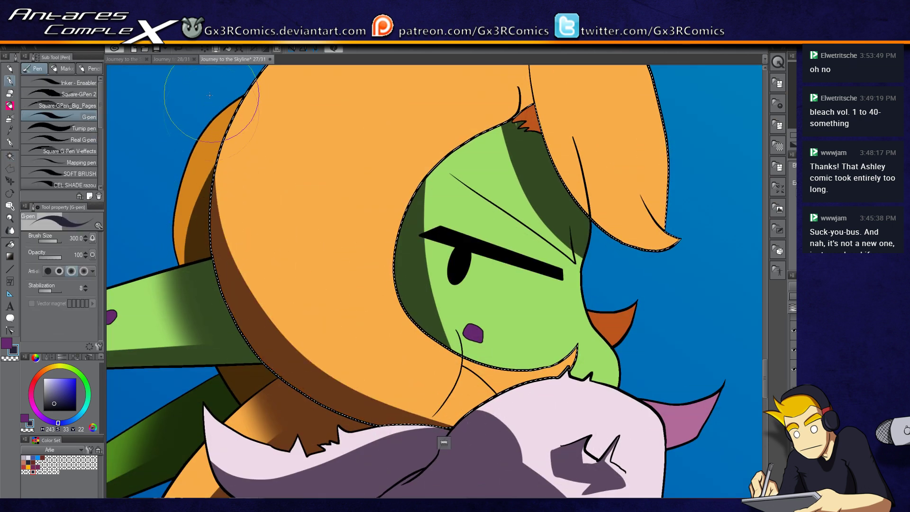
- Widen the dark shadow along the main hair mass's rear and lower edge, leaving a thin light streak near its upper end
drag(227, 161, 427, 408)
drag(493, 386, 180, 142)
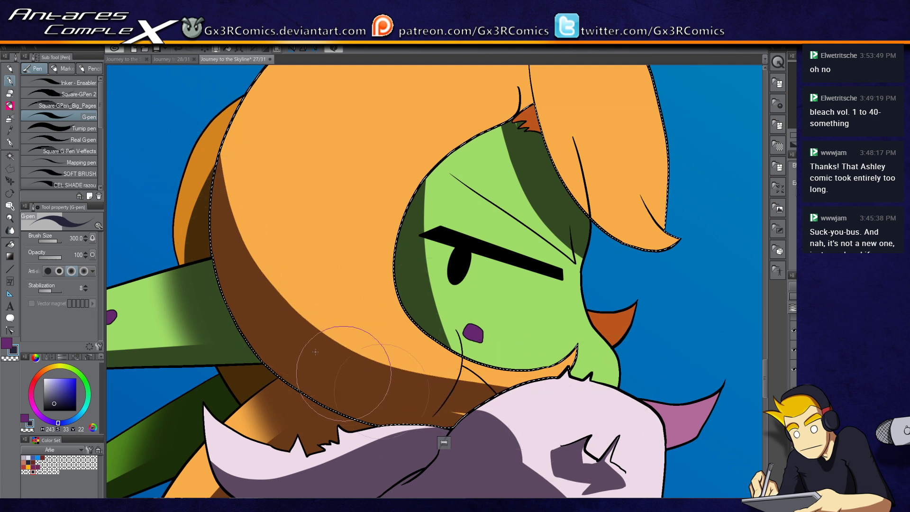
scroll(240, 147, up, 4)
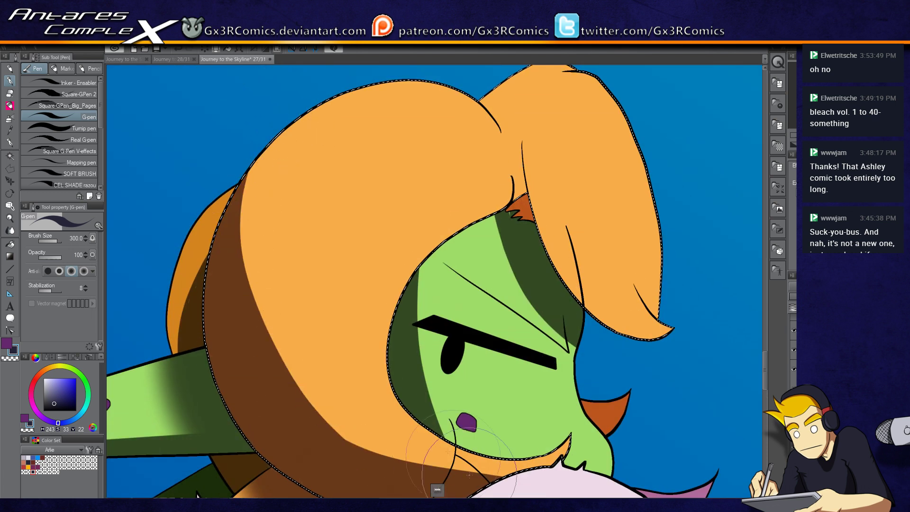
drag(204, 189, 559, 496)
key(ctrl+z)
drag(277, 436, 417, 495)
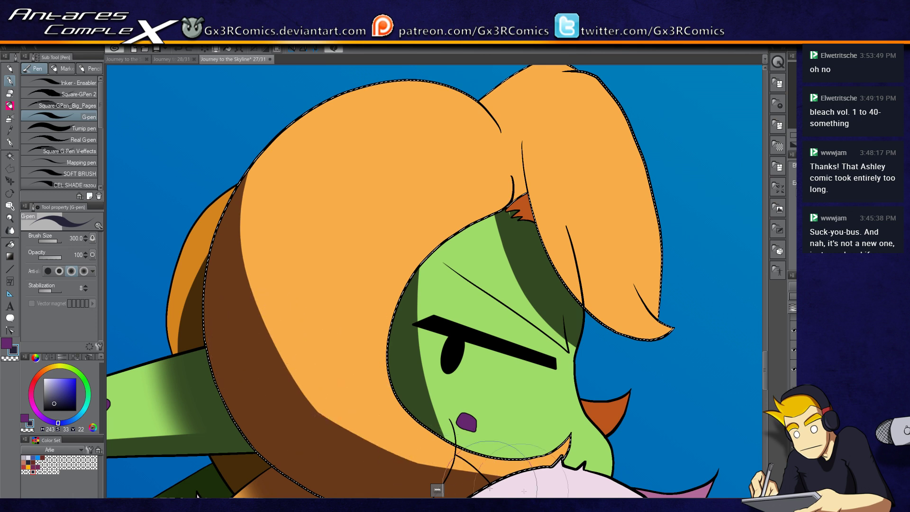
scroll(314, 311, down, 2)
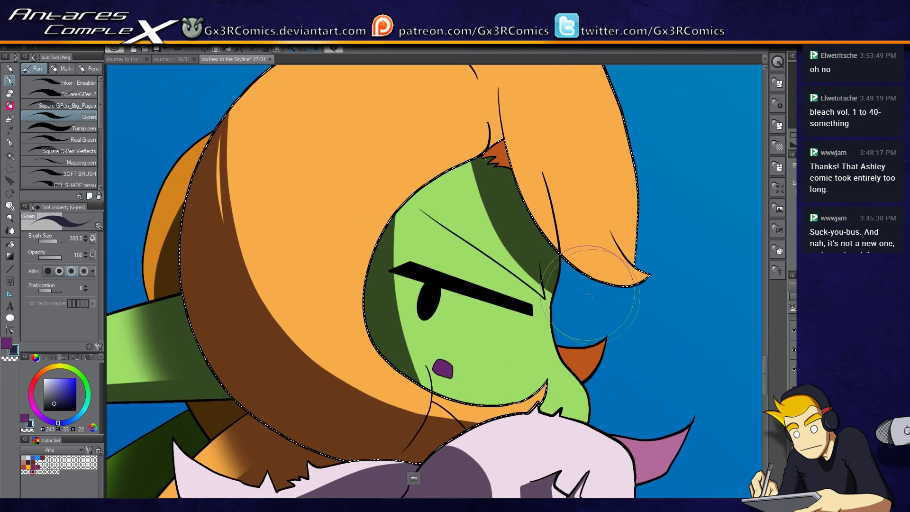
- Paint a tapering shadow along the front hair lock's inner edge and a small pointed shadow at the crease near its tip
scroll(441, 372, up, 2)
mouse_move(420, 151)
mouse_down()
mouse_move(444, 267)
mouse_move(550, 356)
mouse_up()
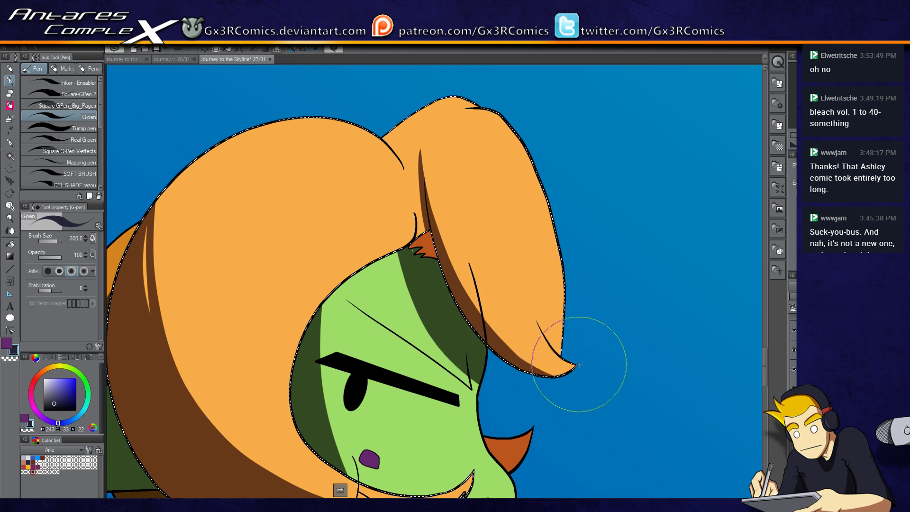
key(ctrl+z)
drag(572, 361, 528, 304)
key(ctrl+z)
key(ctrl+z)
key(c)
drag(517, 268, 541, 332)
key(c)
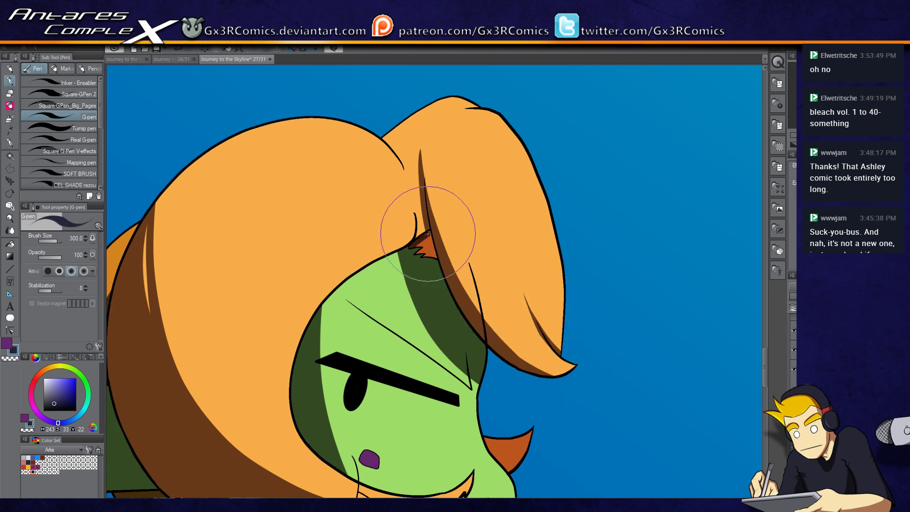
- Shade the small dark-orange hair patch above the forehead, and select the purple spike beside the pale shoulder and shade its upper part
drag(420, 252, 434, 256)
drag(450, 291, 453, 163)
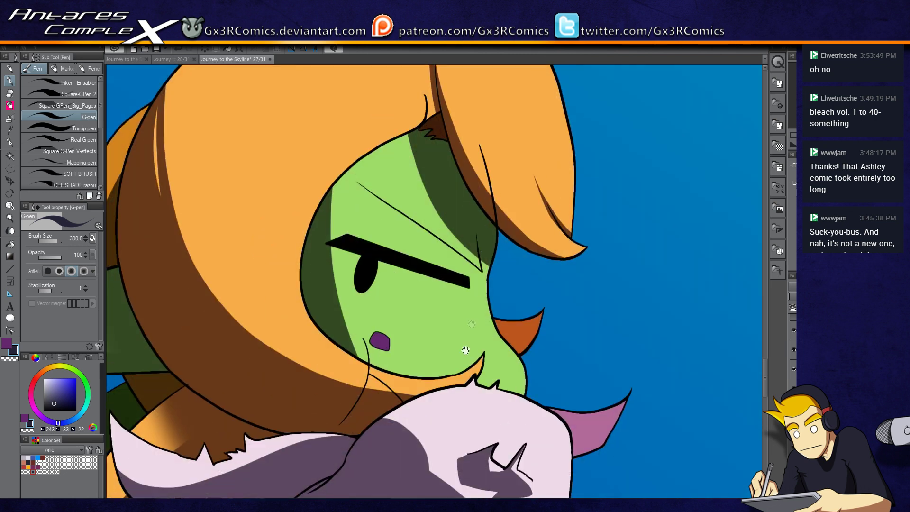
drag(575, 416, 578, 265)
key(w)
click(577, 265)
key(p)
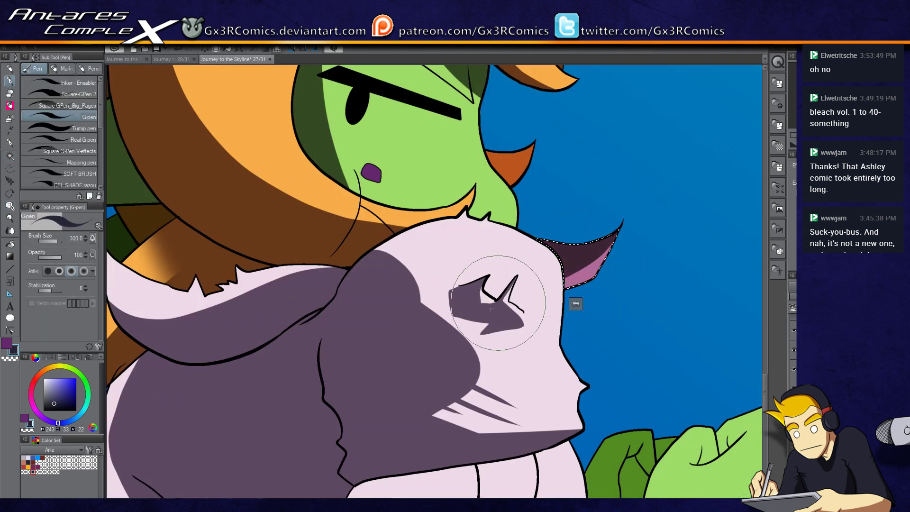
- Select the rear and middle sections of the pale sleeve cuff and paint vertical shadow stripes along their folds
drag(575, 300, 547, 139)
key(w)
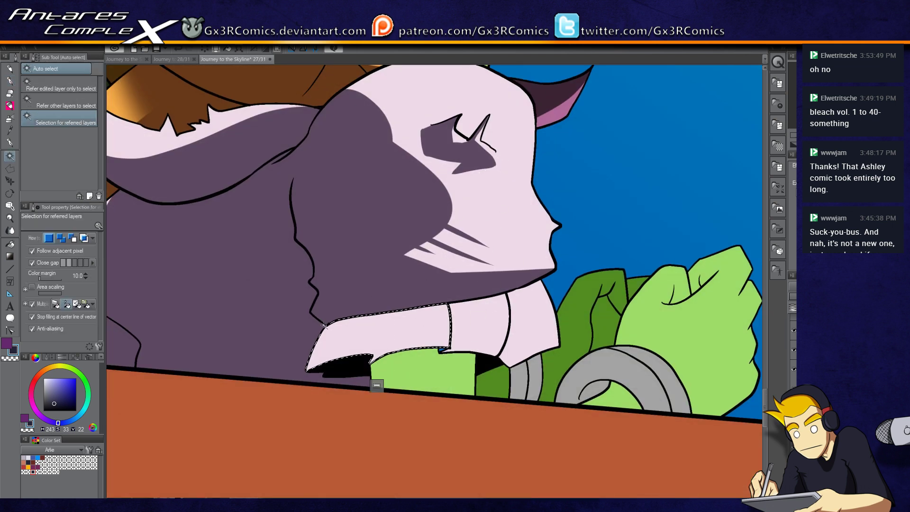
key(p)
drag(355, 268, 314, 443)
drag(371, 253, 339, 462)
mouse_move(387, 293)
mouse_down()
mouse_move(371, 342)
mouse_move(375, 284)
mouse_move(417, 341)
mouse_up()
key(w)
click(469, 327)
key(p)
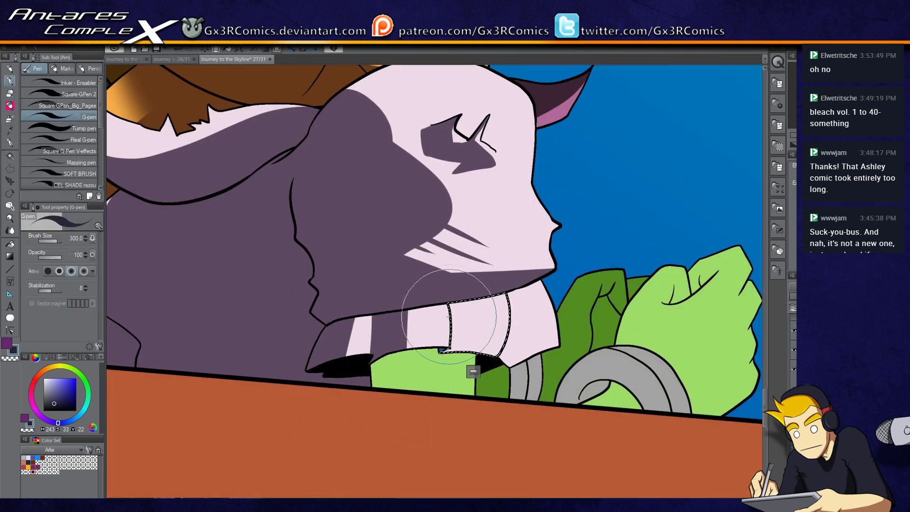
drag(426, 393, 422, 303)
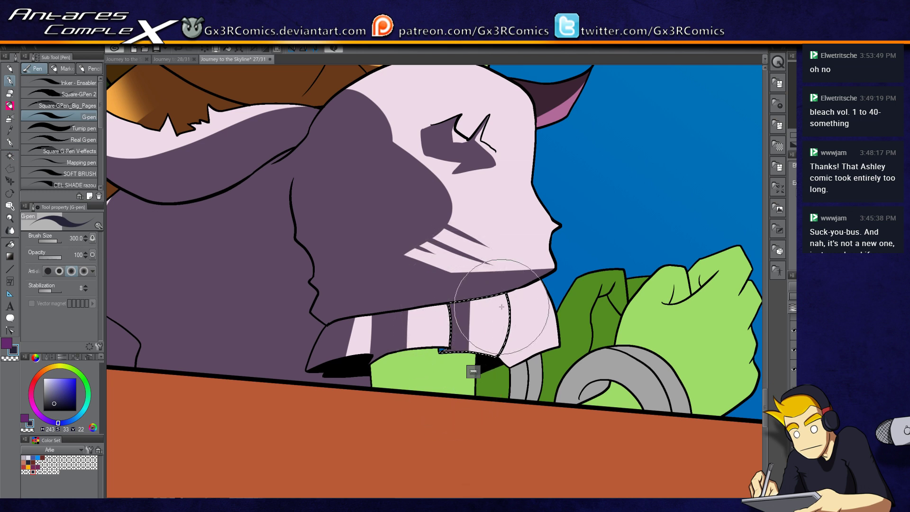
- Select the grey bracelets on both wrists and paint dark shadows on their inner surfaces and outer bands, then deselect
key(w)
click(611, 364)
drag(611, 364, 564, 330)
key(p)
mouse_move(527, 361)
mouse_down()
mouse_move(577, 339)
mouse_move(578, 357)
mouse_up()
key(w)
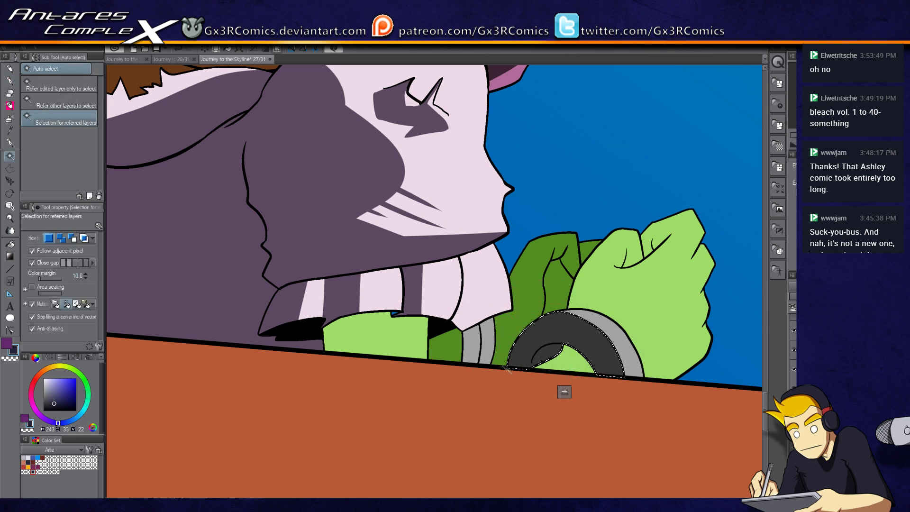
key(p)
drag(480, 348, 468, 403)
key(w)
click(485, 335)
key(p)
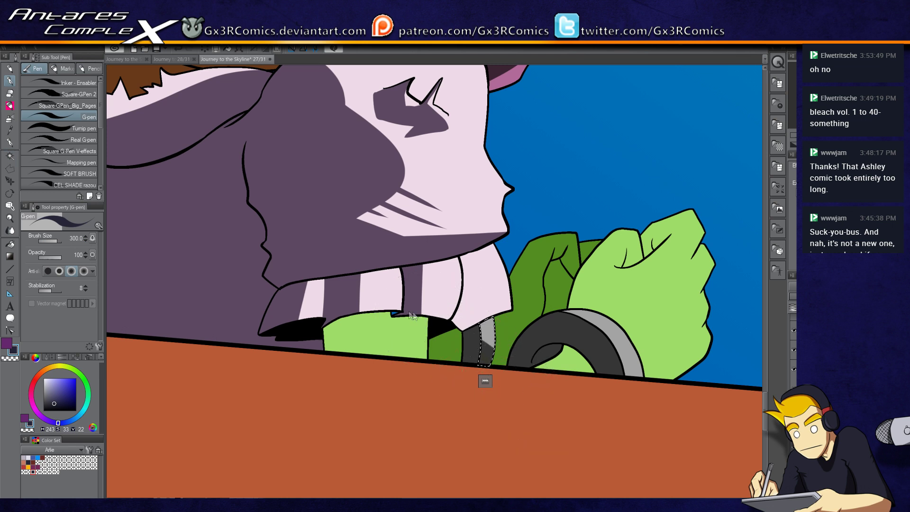
key(ctrl+d)
- Select the front section of the pale sleeve cuff and paint a vertical shadow along its fold with the G-pen
key(w)
key(x)
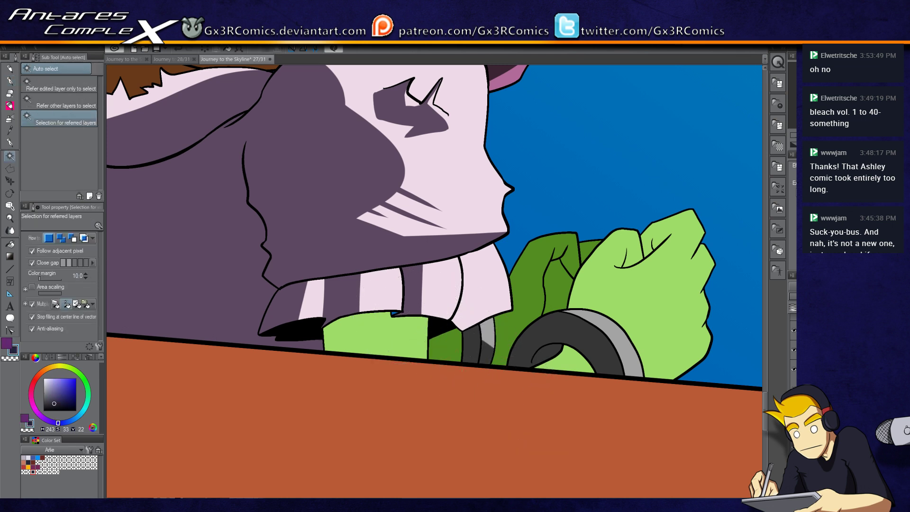
key(g)
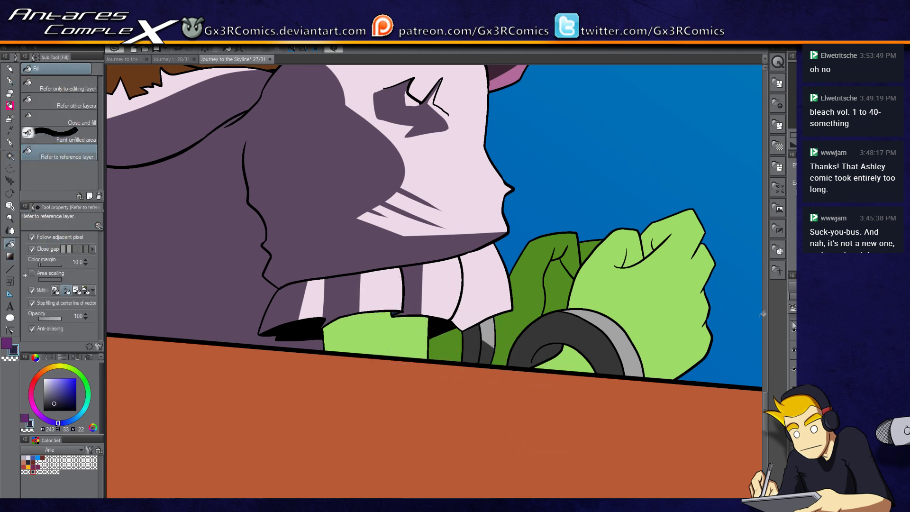
key(w)
click(477, 296)
key(p)
mouse_move(453, 259)
mouse_down()
mouse_move(445, 367)
mouse_move(453, 389)
mouse_up()
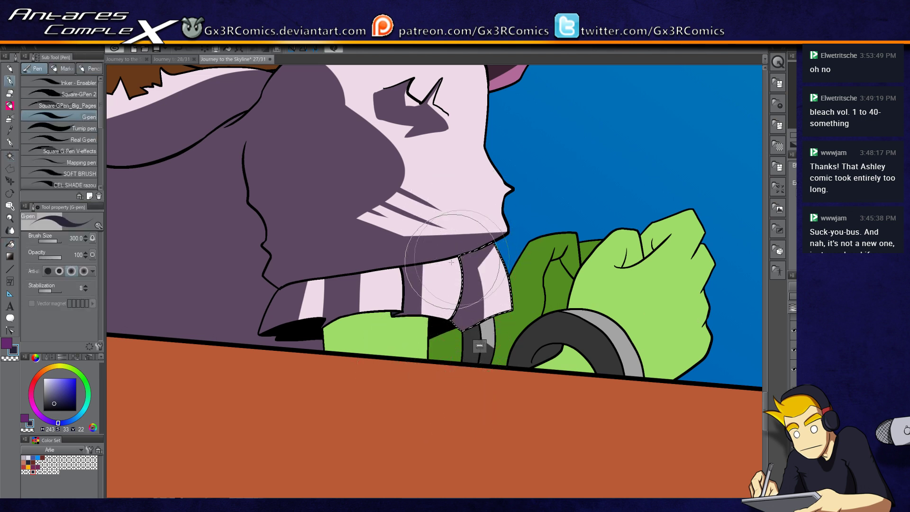
- Select the middle and rear cuff sections in turn and extend their shadows along the upper edge beneath the sleeve
key(w)
click(429, 290)
key(p)
key(w)
click(400, 272)
key(p)
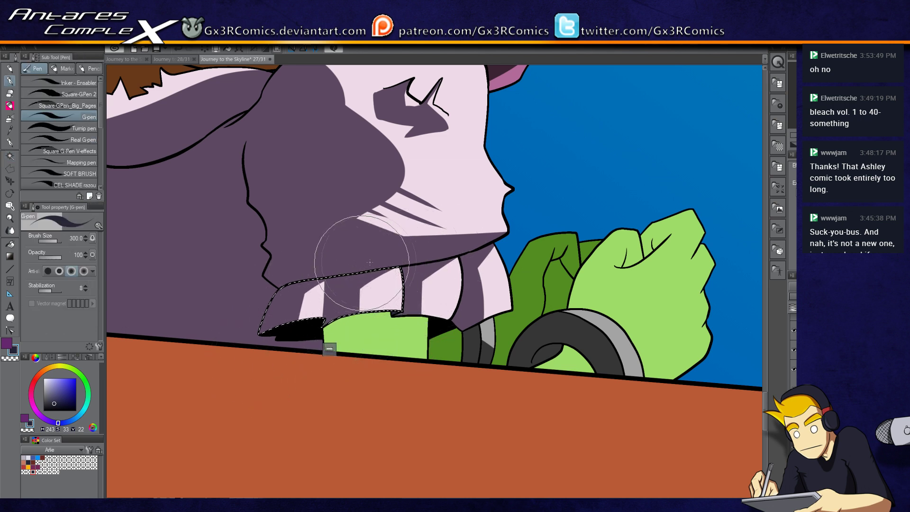
- Soften the rear cuff section's shading with the Soft airbrush, enlarging the brush to 700
scroll(346, 394, up, 3)
scroll(345, 394, down, 3)
key(b)
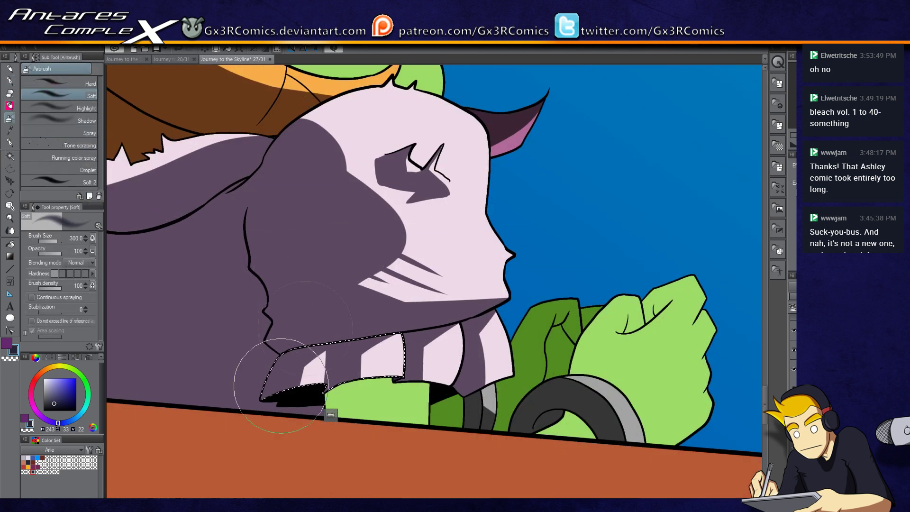
drag(299, 375, 336, 380)
key(bracketright)
key(bracketright)
key(bracketright)
key(bracketright)
key(bracketright)
key(bracketright)
key(ctrl+minus)
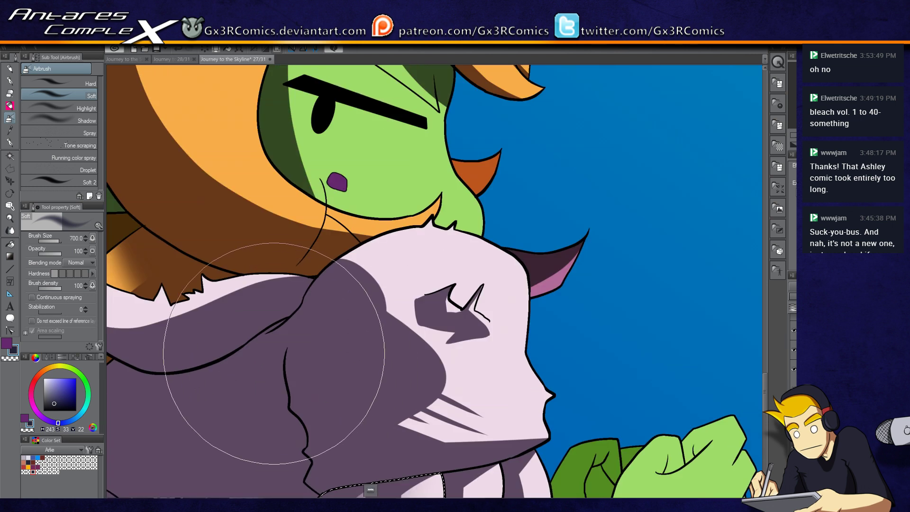
key(ctrl+minus)
- Select the lower yellow tail section behind the red-coated character and paint a broad shadow along its underside with the G-pen at size 700
drag(425, 396, 327, 301)
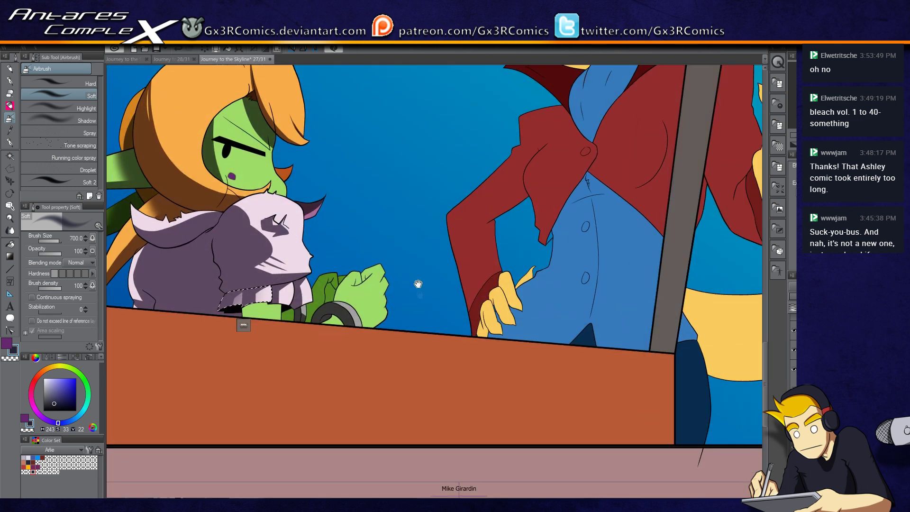
drag(419, 285, 297, 388)
drag(392, 365, 236, 344)
drag(319, 339, 265, 356)
key(p)
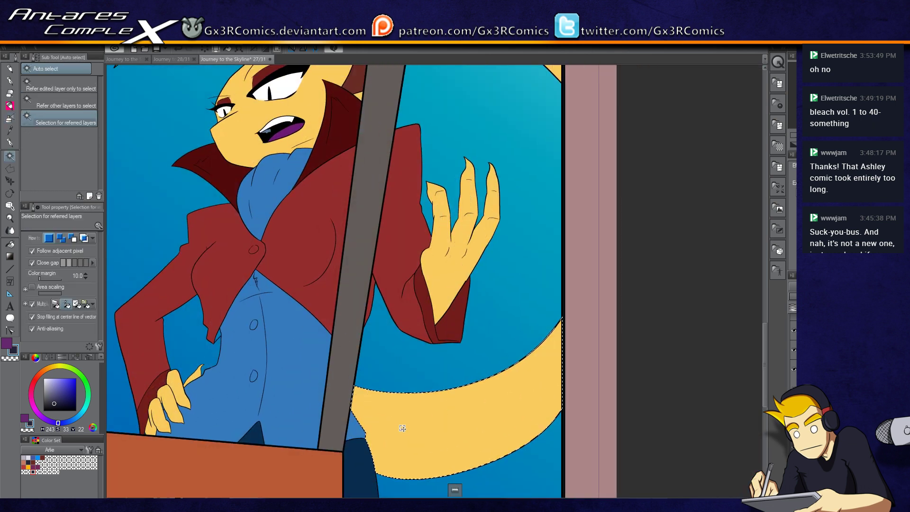
key(bracketright)
key(bracketright)
key(bracketright)
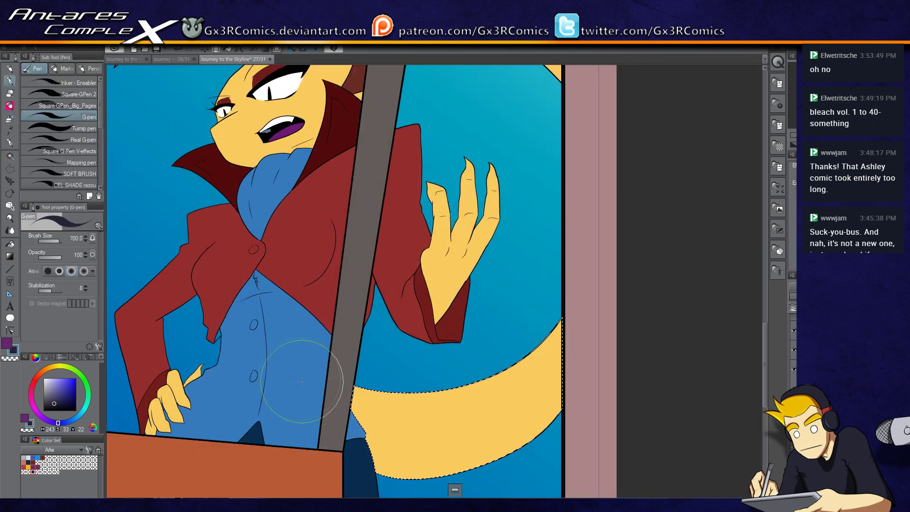
drag(359, 452, 588, 396)
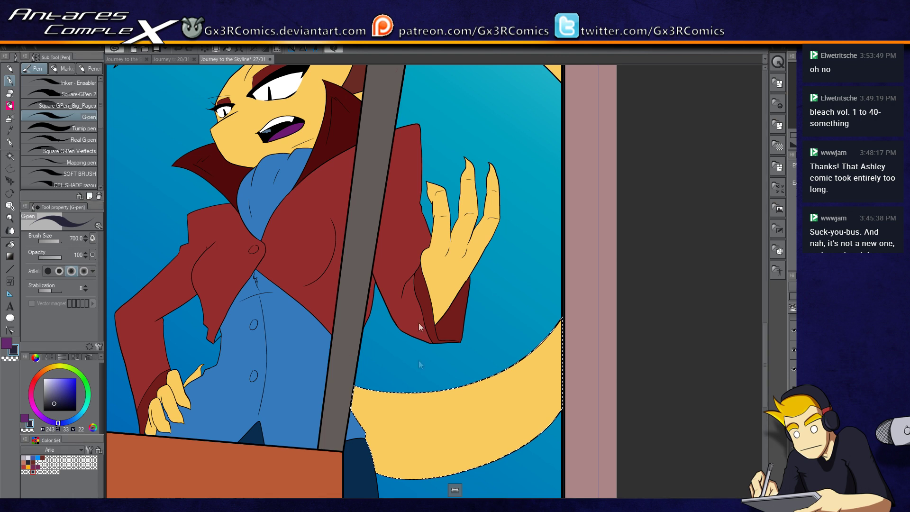
drag(417, 396, 391, 306)
drag(353, 375, 469, 387)
drag(263, 249, 523, 279)
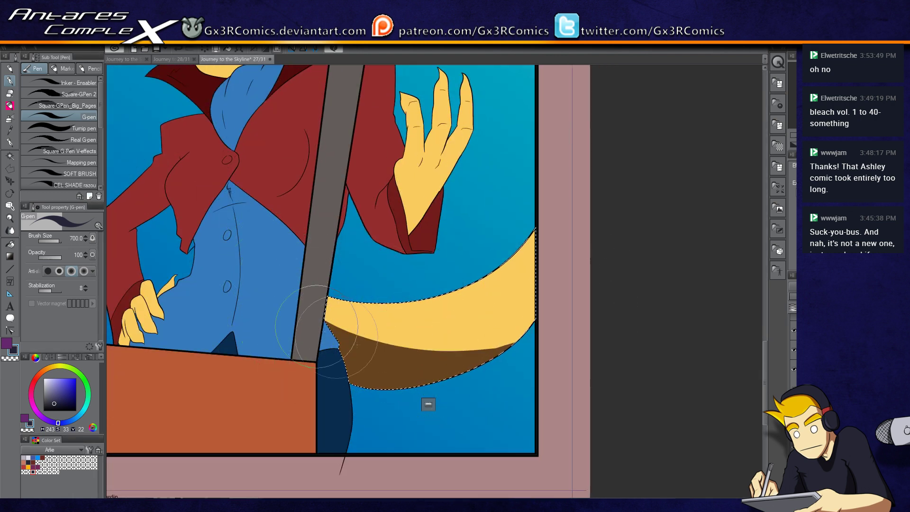
drag(304, 318, 649, 240)
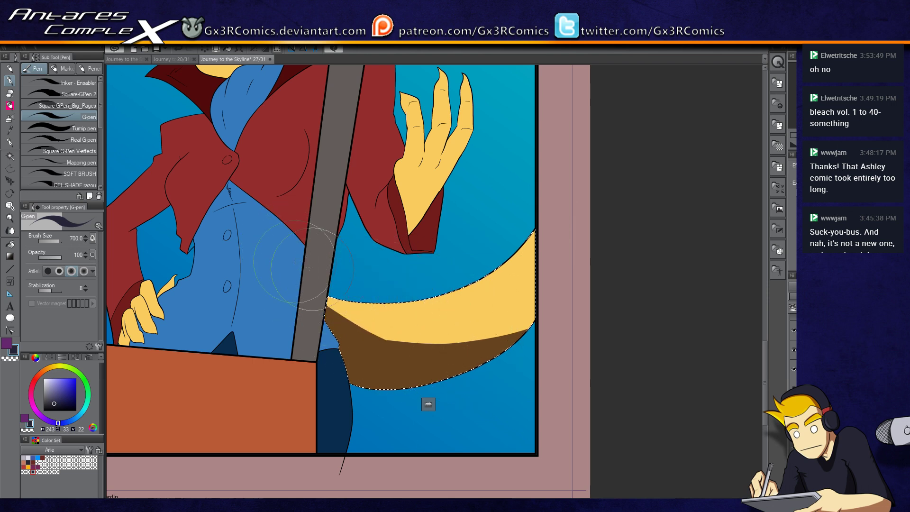
- Select the upper yellow tail arc on both sides of the pole and shade its lower edge with the G-pen at size 1200
scroll(498, 356, up, 5)
key(w)
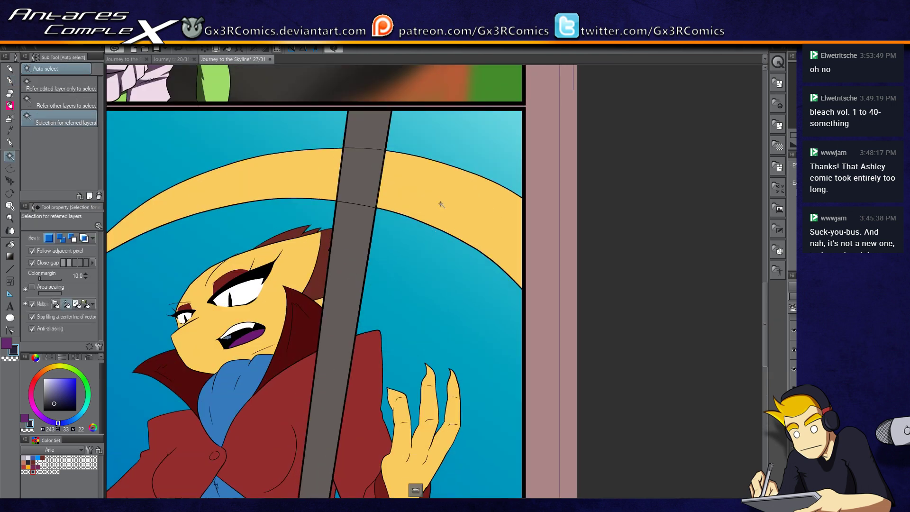
click(440, 204)
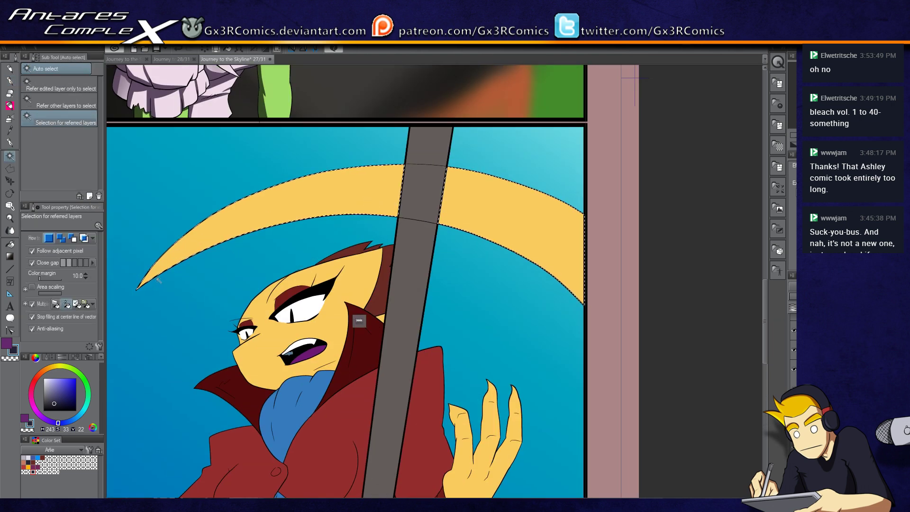
key(b)
key(p)
mouse_move(135, 302)
mouse_down()
mouse_move(315, 213)
mouse_move(575, 274)
mouse_move(621, 341)
mouse_up()
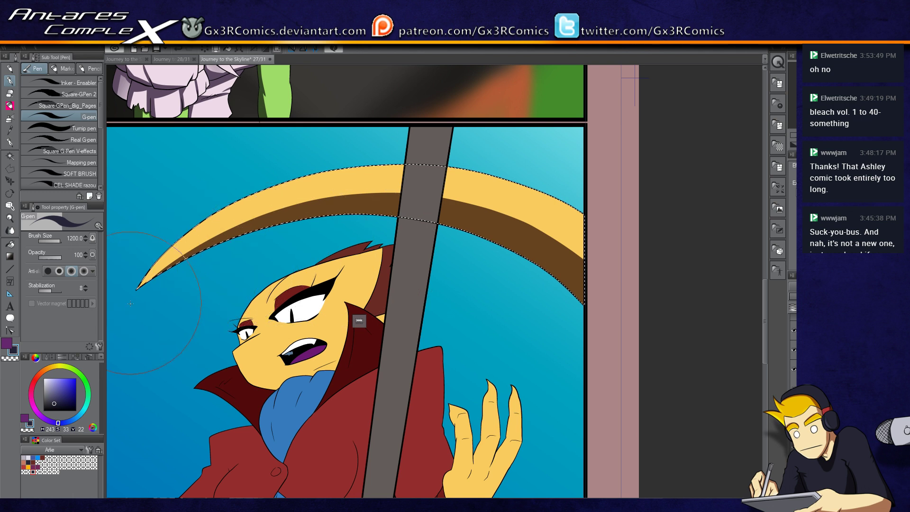
drag(451, 180, 645, 341)
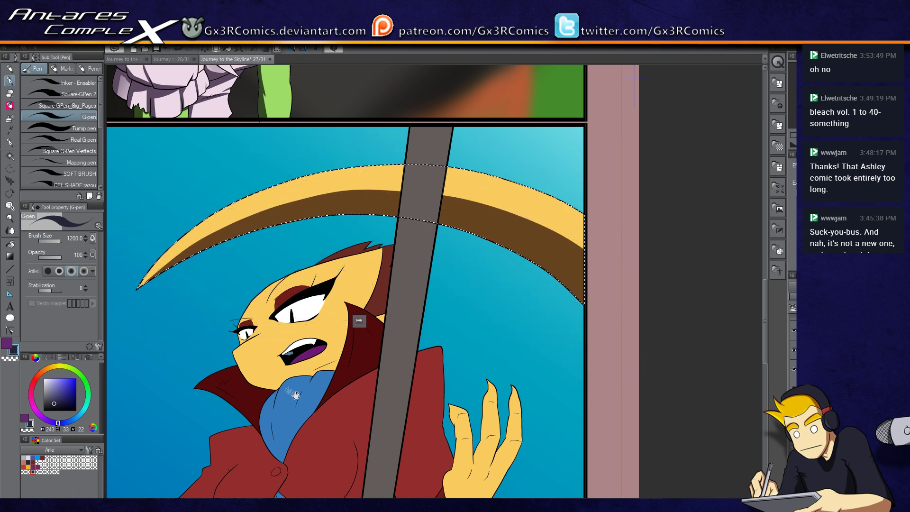
- Select the red-coated character's yellow face and shade the lower jaw and around the far eye, reducing the G-pen to size 500
drag(289, 391, 300, 253)
key(w)
click(283, 230)
key(p)
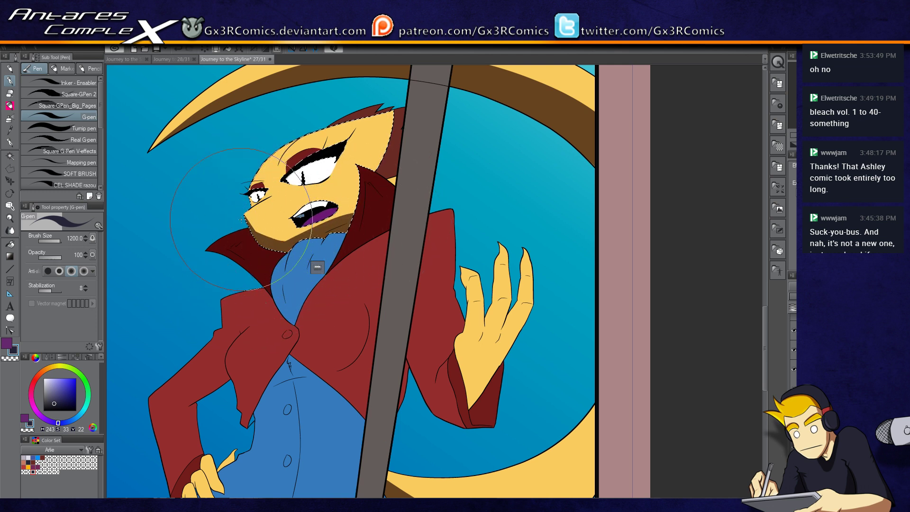
scroll(303, 133, up, 3)
mouse_move(203, 275)
mouse_down()
mouse_move(242, 271)
mouse_move(234, 276)
mouse_up()
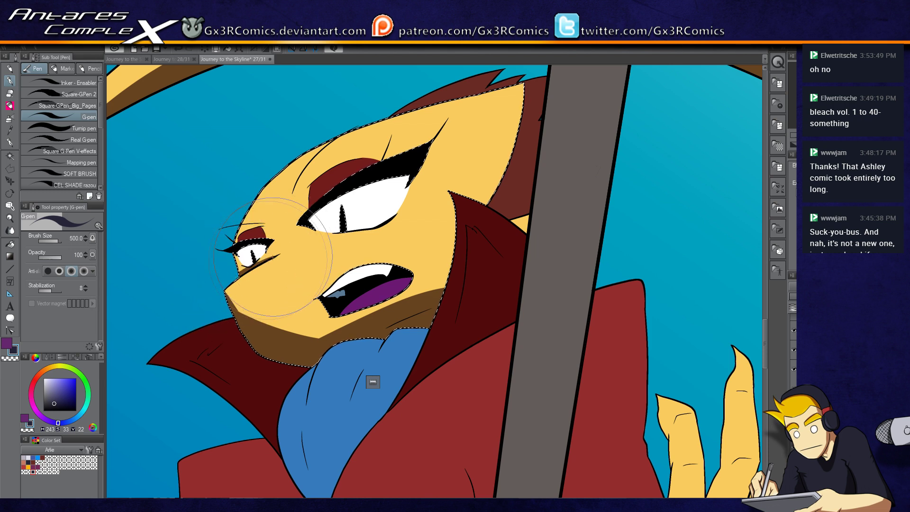
key(c)
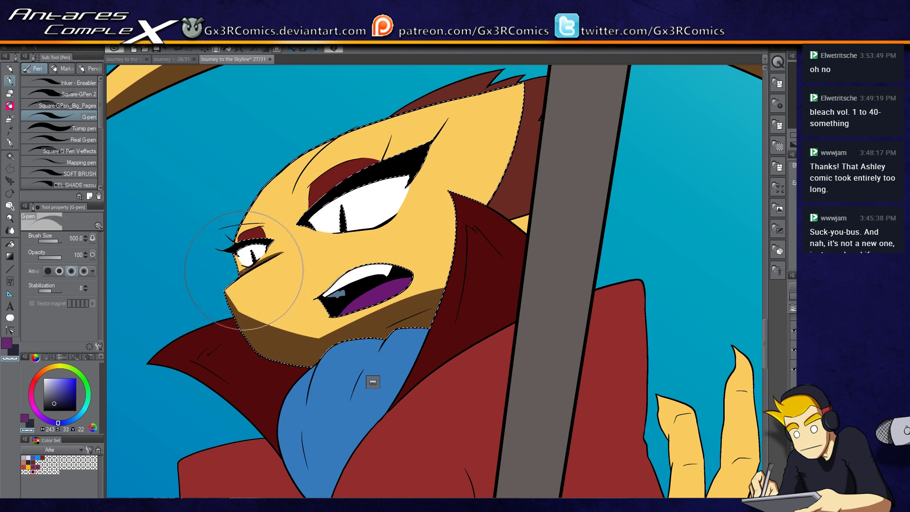
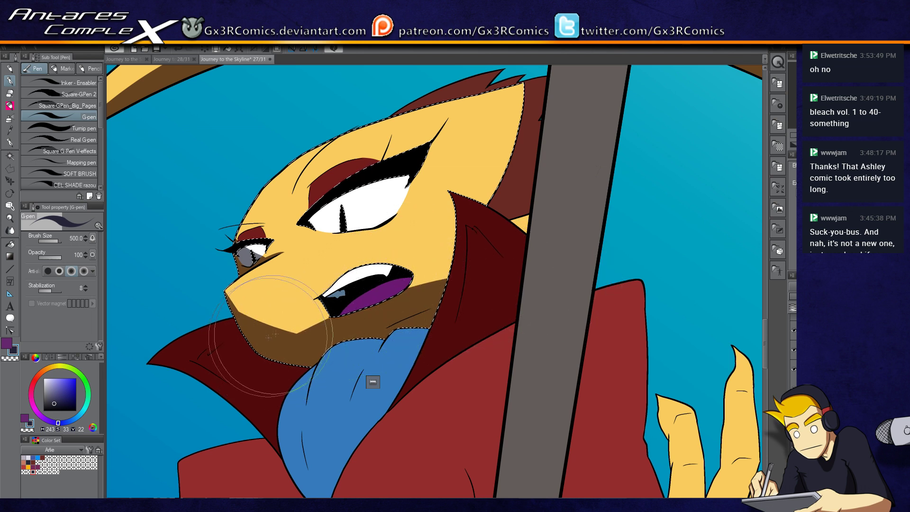
- Select the dark-red hair behind the yellow head and paint jagged, spiky shadows across it
drag(400, 276, 341, 326)
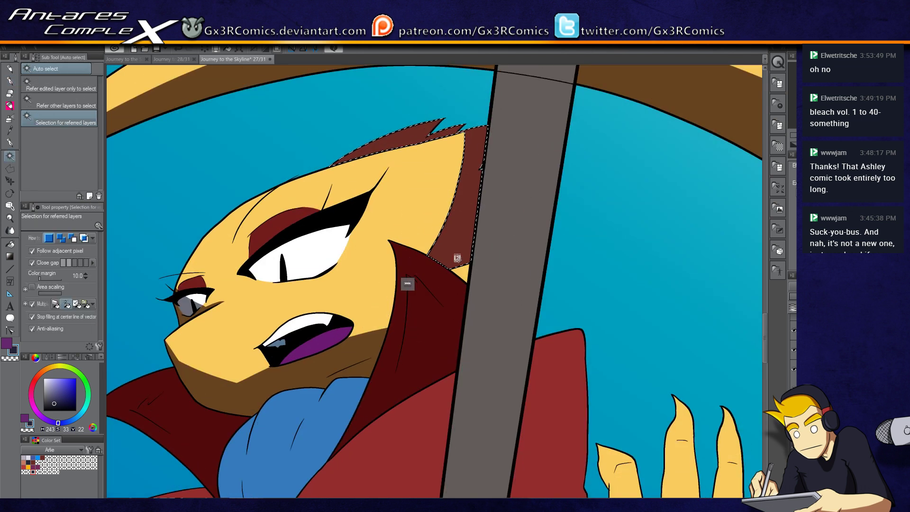
drag(534, 154, 400, 237)
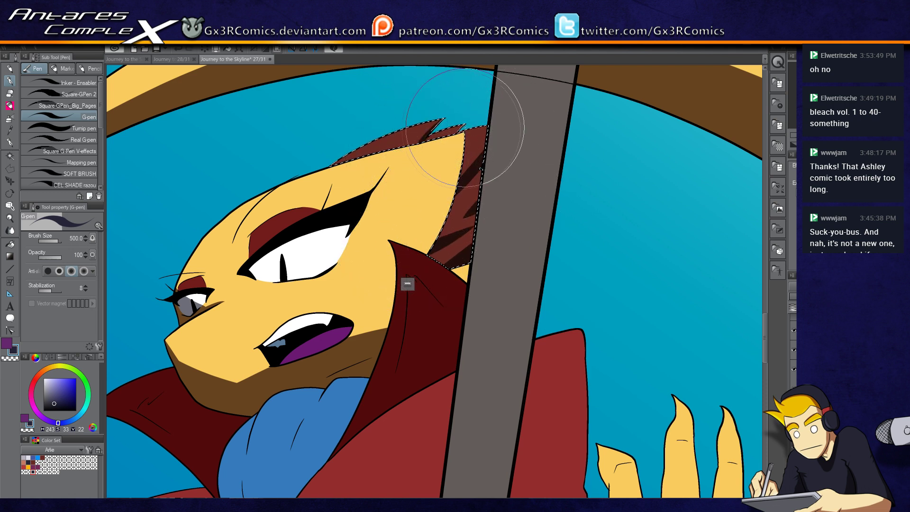
- Select the dark-red collar flap beside the pole and paint tapered fold shadows on it with the G-pen
drag(411, 370, 428, 247)
key(w)
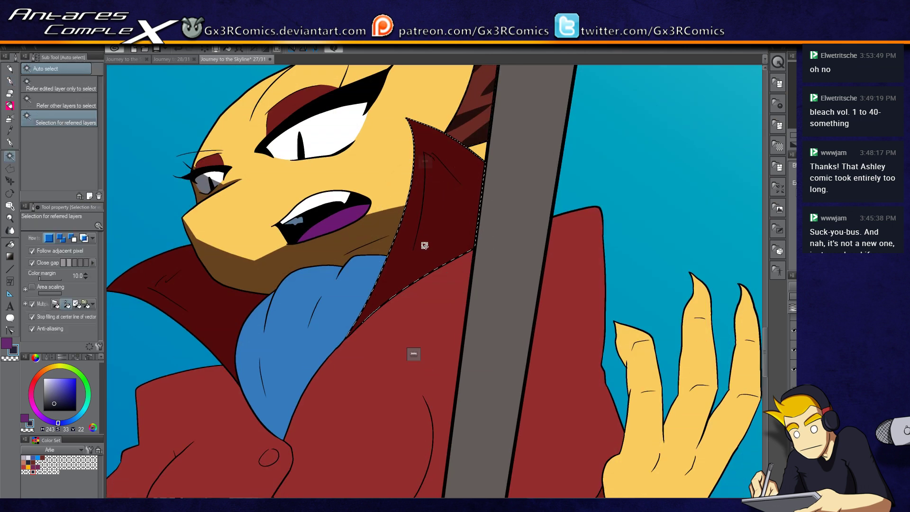
key(p)
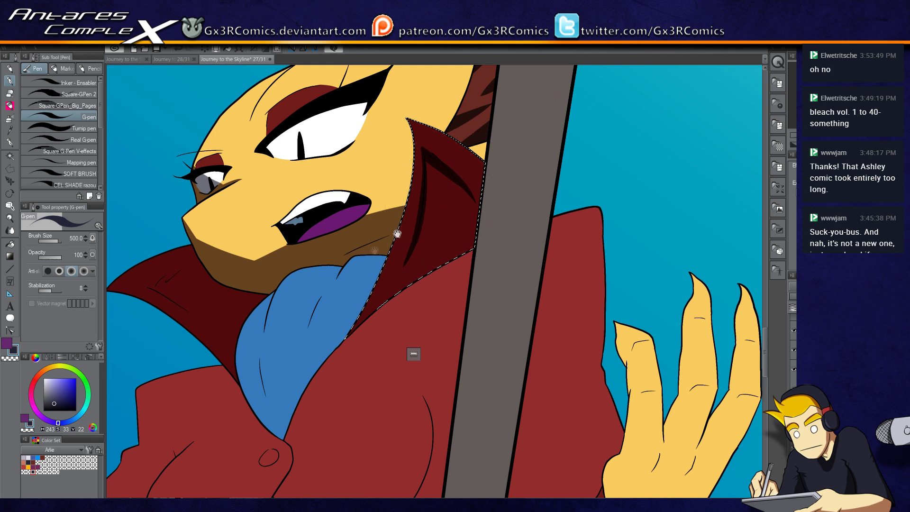
- Select the dark-red collar flap under the snout and paint angular fold shadows on it with the G-pen at size 500
drag(463, 189, 548, 198)
click(249, 296)
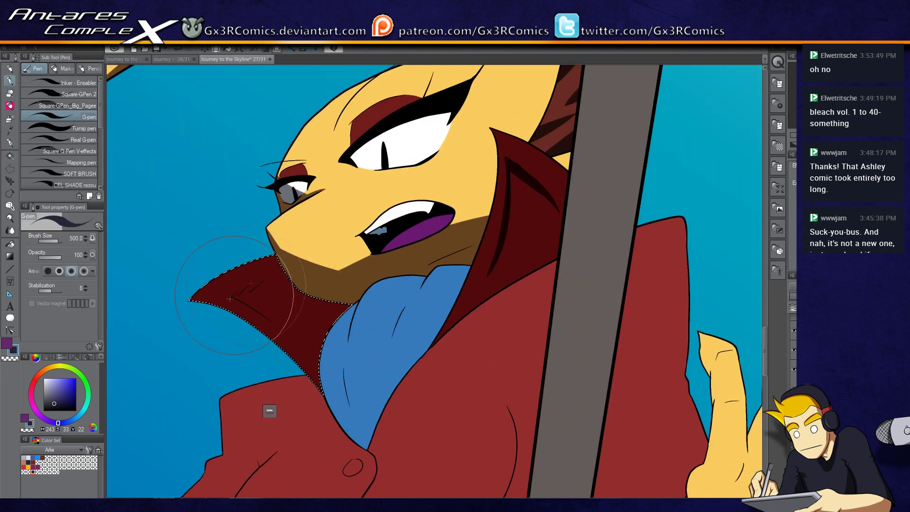
mouse_move(280, 266)
mouse_down()
mouse_move(237, 296)
mouse_move(289, 340)
mouse_up()
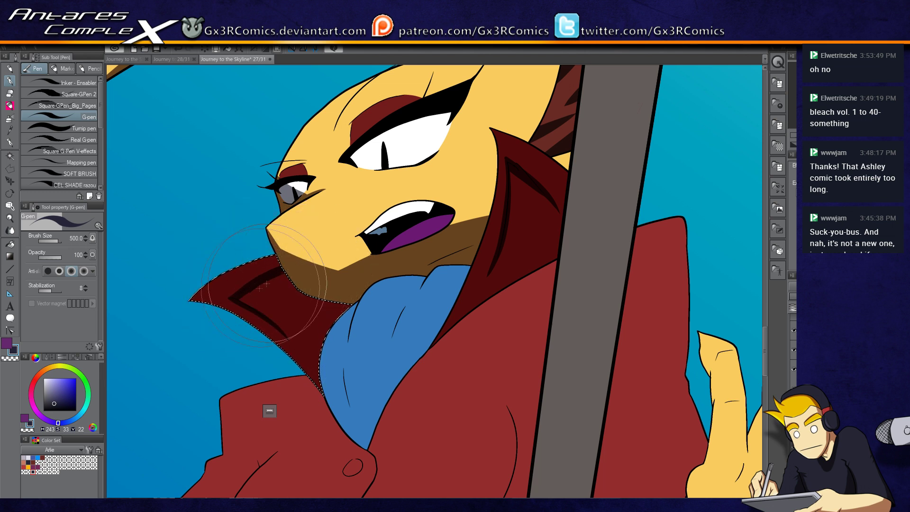
mouse_move(282, 267)
mouse_down()
mouse_move(255, 310)
mouse_move(239, 301)
mouse_move(276, 329)
mouse_move(237, 298)
mouse_move(294, 343)
mouse_up()
- Darken the under-snout collar flap beside the neck with a soft SAI Marker 2 gradient and add hard-edged G-pen shadows
key(o)
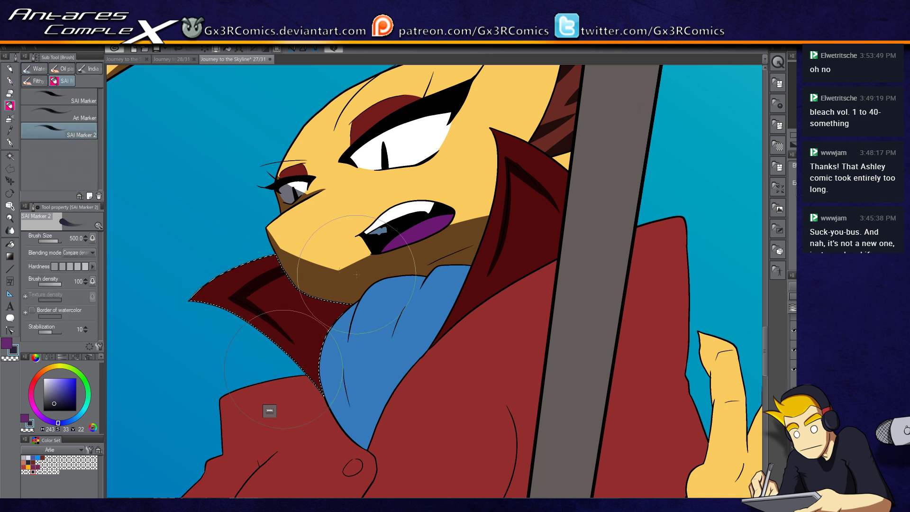
drag(368, 305, 309, 311)
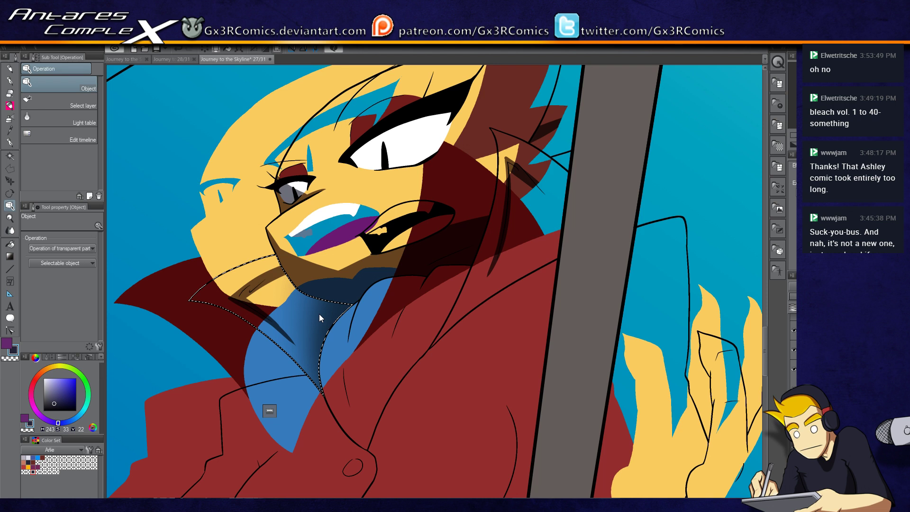
key(ctrl+z)
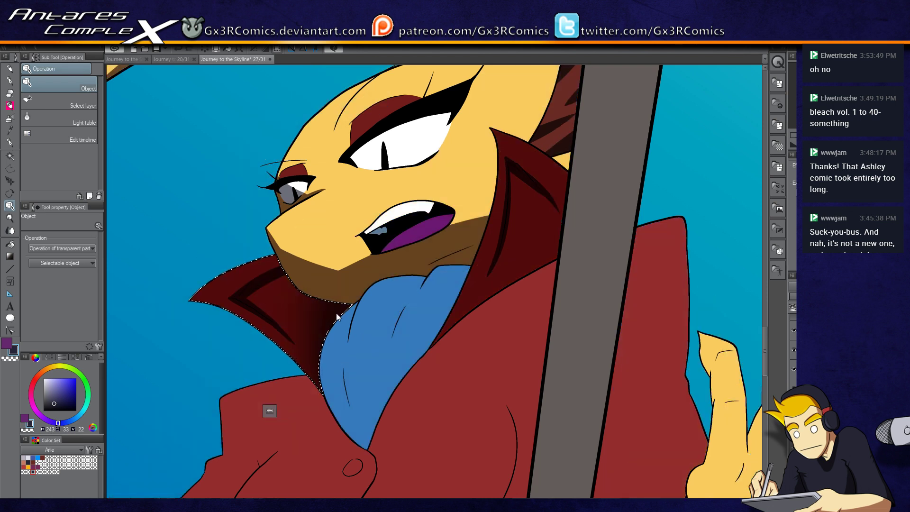
key(p)
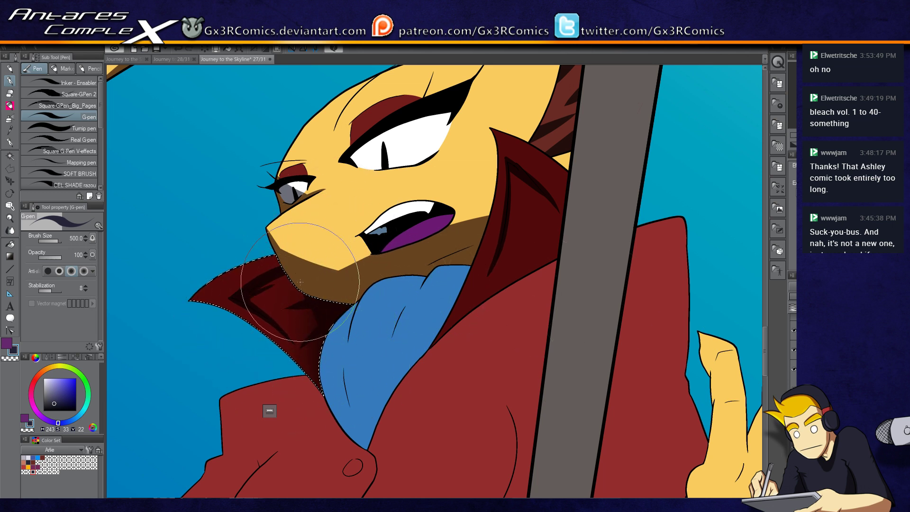
- Select the blue cloth at the neck and paint long fold shadows plus a dark lower edge with the G-pen
drag(411, 382, 370, 277)
key(w)
click(350, 240)
key(p)
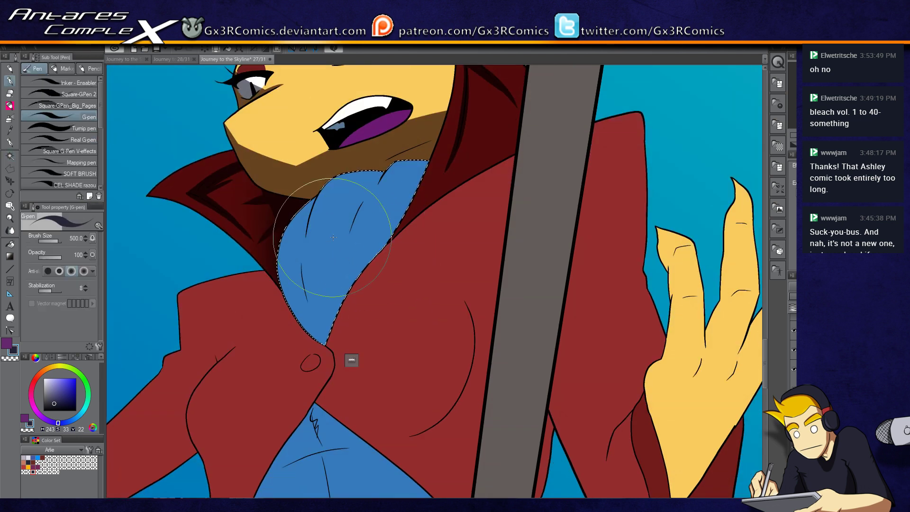
drag(315, 199, 309, 310)
drag(298, 211, 313, 311)
mouse_move(384, 172)
mouse_down()
mouse_move(366, 194)
mouse_move(349, 258)
mouse_up()
drag(303, 204, 295, 308)
drag(328, 180, 313, 219)
drag(417, 175, 393, 234)
mouse_move(300, 324)
mouse_down()
mouse_move(359, 322)
mouse_move(301, 333)
mouse_up()
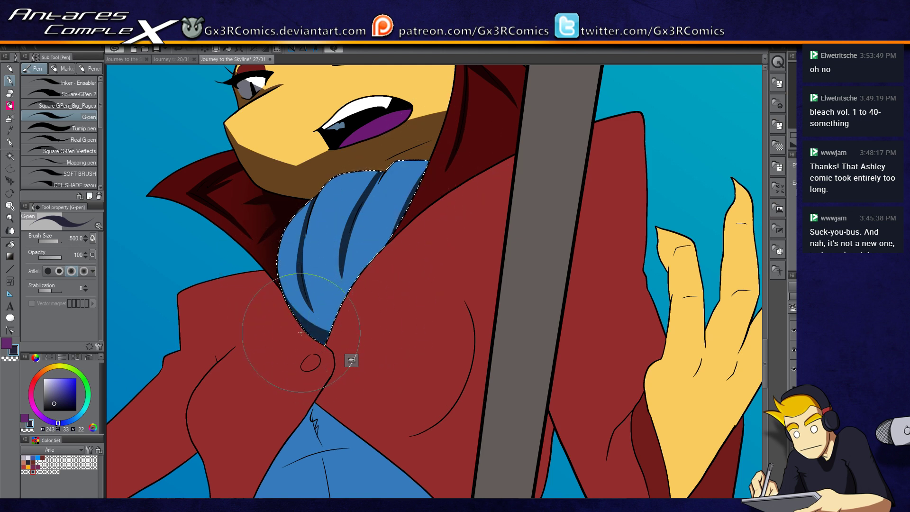
- Select the purple tongue inside the open mouth and paint a small G-pen shadow on it
drag(364, 269, 345, 390)
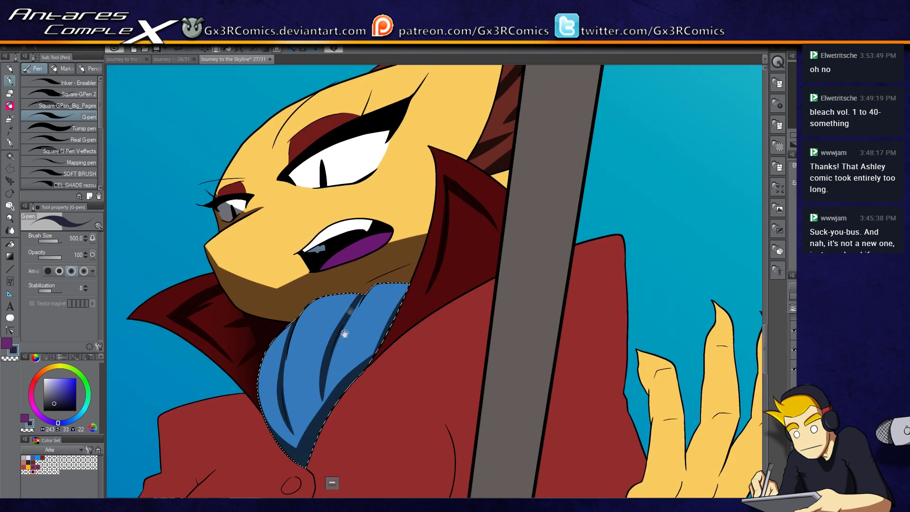
key(w)
click(371, 242)
key(p)
drag(360, 239, 381, 233)
- Fill the small gap behind the ragged tip of the coat flap with solid dark shadow
mouse_move(331, 338)
mouse_down()
mouse_move(352, 317)
mouse_move(331, 319)
mouse_move(368, 237)
mouse_move(352, 305)
mouse_up()
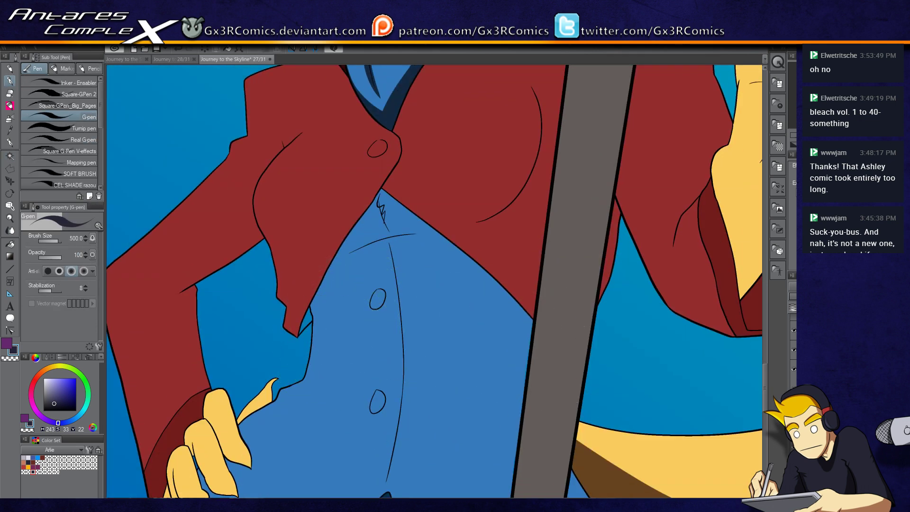
key(g)
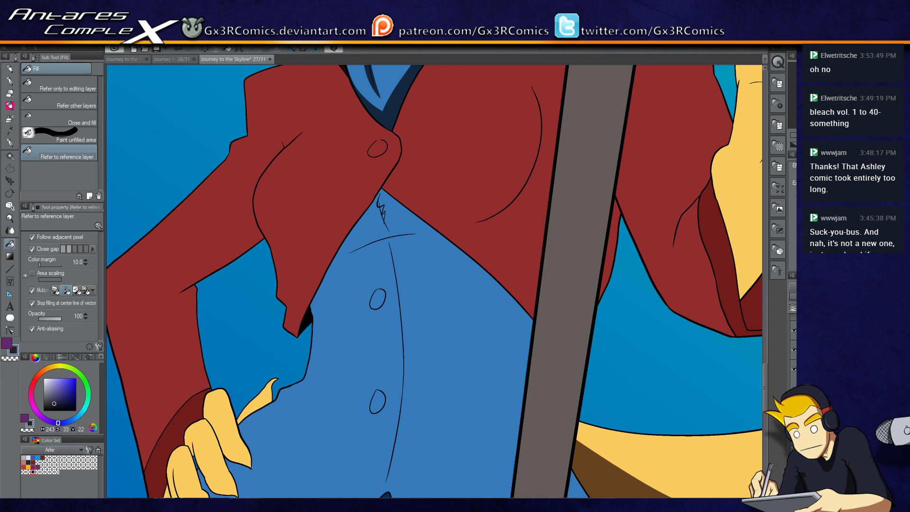
scroll(437, 281, down, 5)
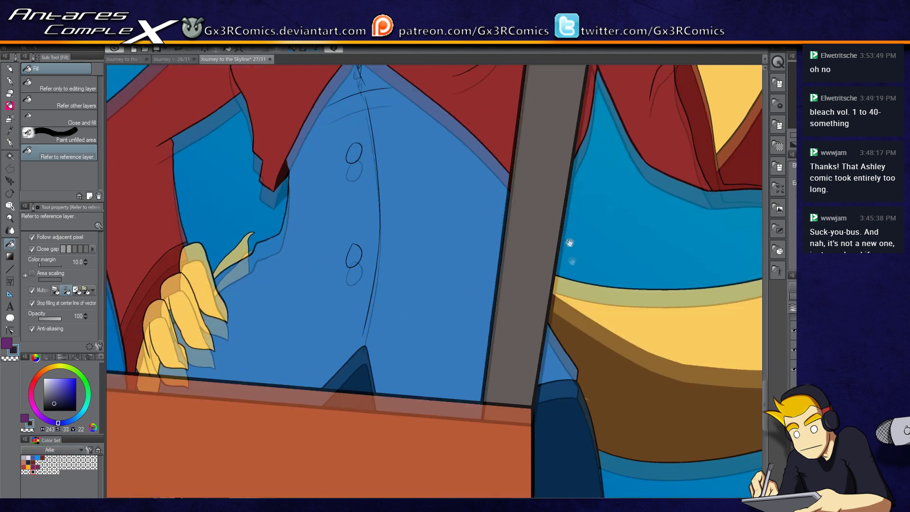
drag(244, 343, 309, 368)
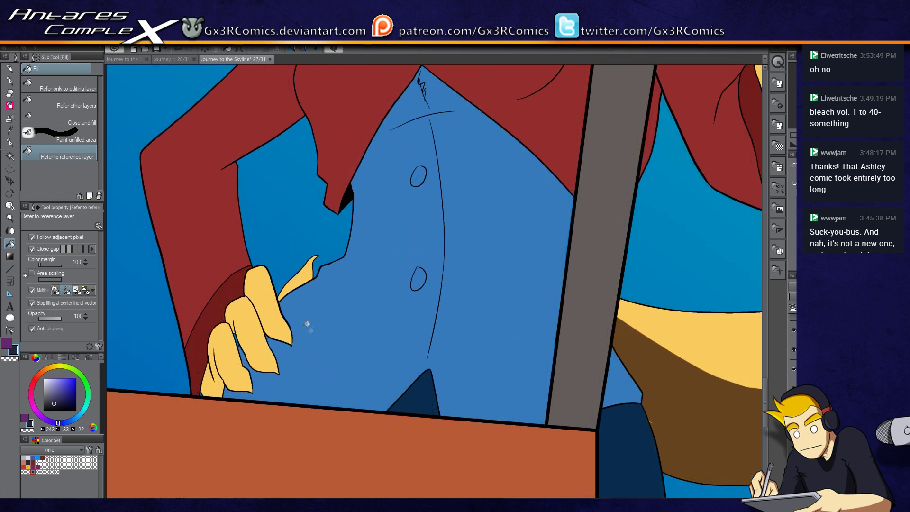
key(i)
click(210, 326)
click(41, 372)
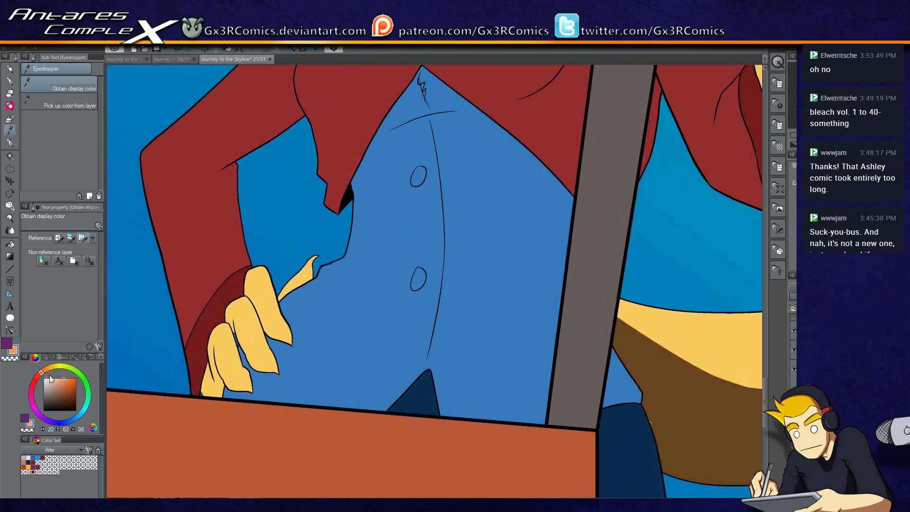
key(g)
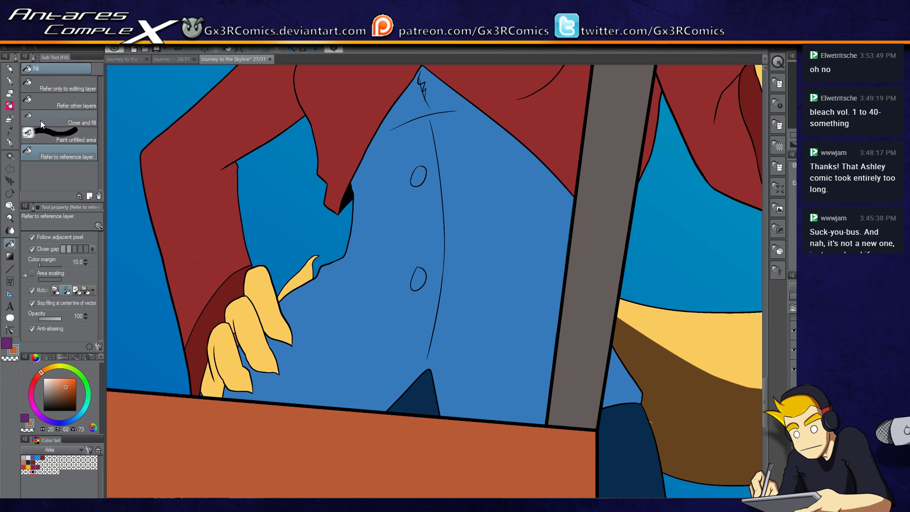
key(p)
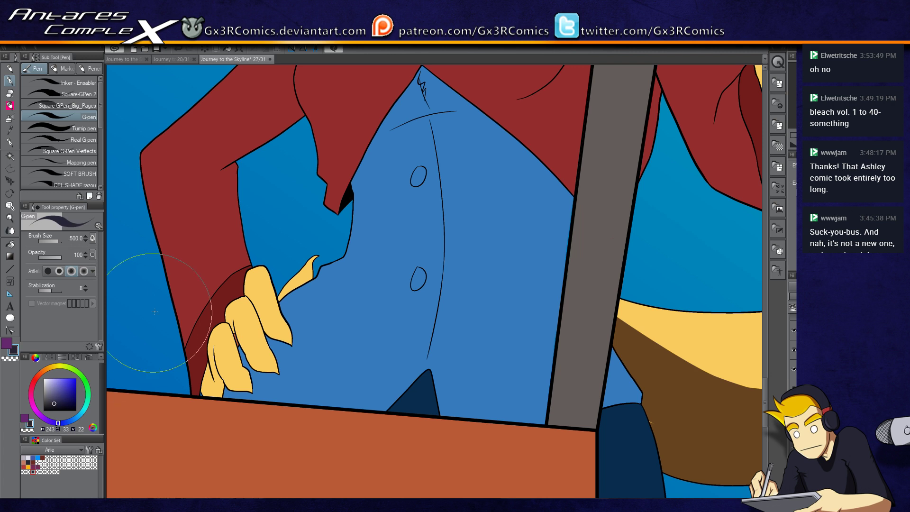
- Select the red coat's bent sleeve and paint a broad shadow down the outer forearm and cuff with the G-pen
key(w)
key(p)
mouse_move(152, 102)
mouse_down()
mouse_move(126, 183)
mouse_move(217, 399)
mouse_move(122, 346)
mouse_move(133, 112)
mouse_move(213, 386)
mouse_move(144, 158)
mouse_move(209, 303)
mouse_move(173, 280)
mouse_up()
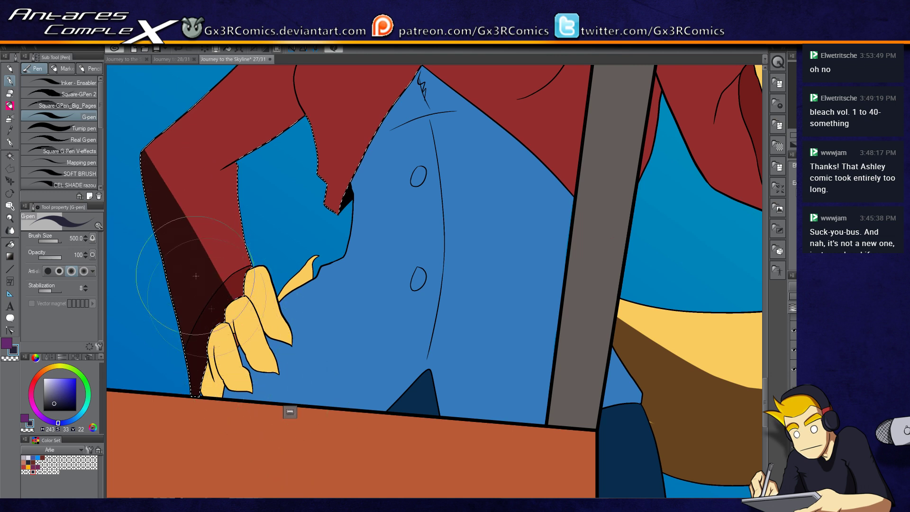
- Paint a spiky shadow along the underside of the upper sleeve, redoing the first stroke and trimming it with transparent colour
scroll(173, 279, up, 4)
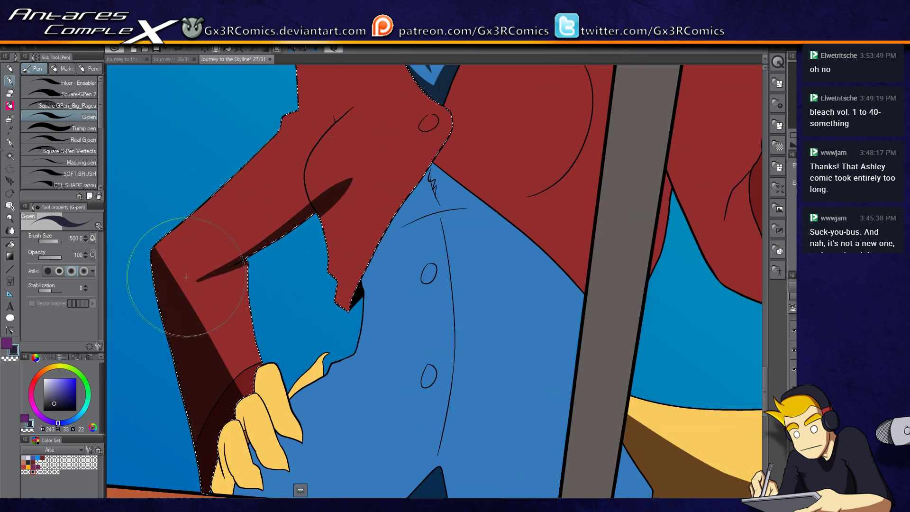
drag(353, 159, 188, 279)
key(ctrl+z)
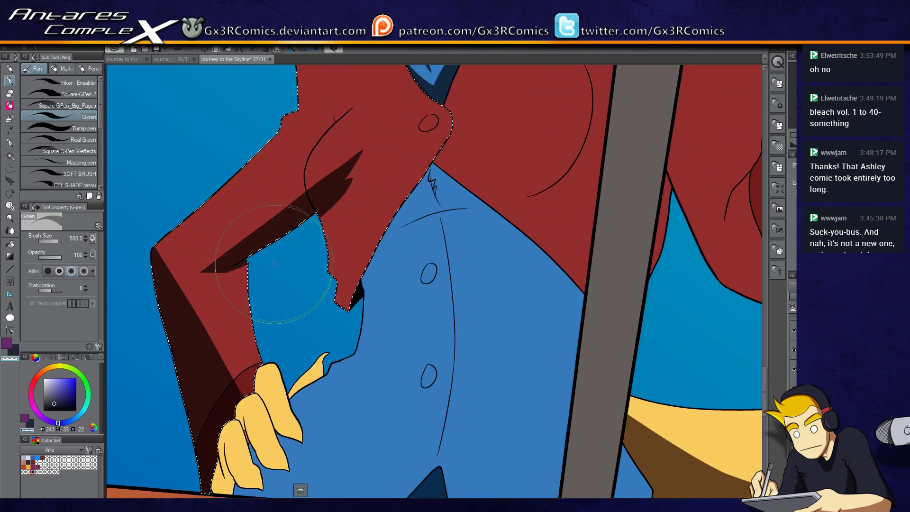
key(c)
drag(237, 265, 215, 314)
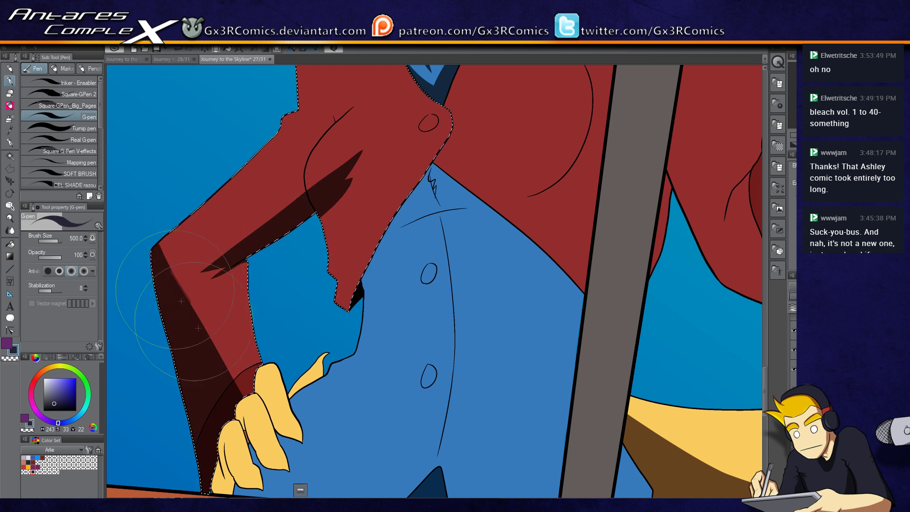
- Select the lowest finger of the hand at the hip and shade its base, crease and lower edge with the G-pen
drag(325, 416, 285, 315)
key(w)
click(222, 357)
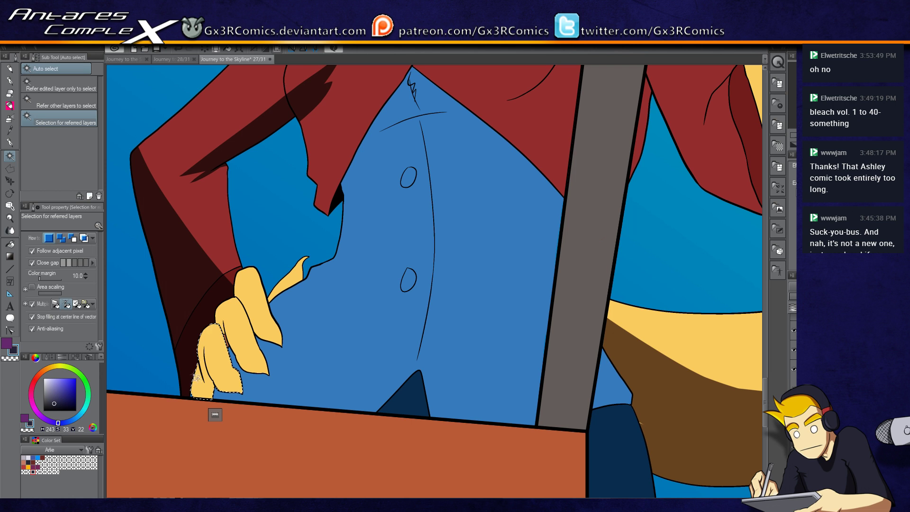
key(p)
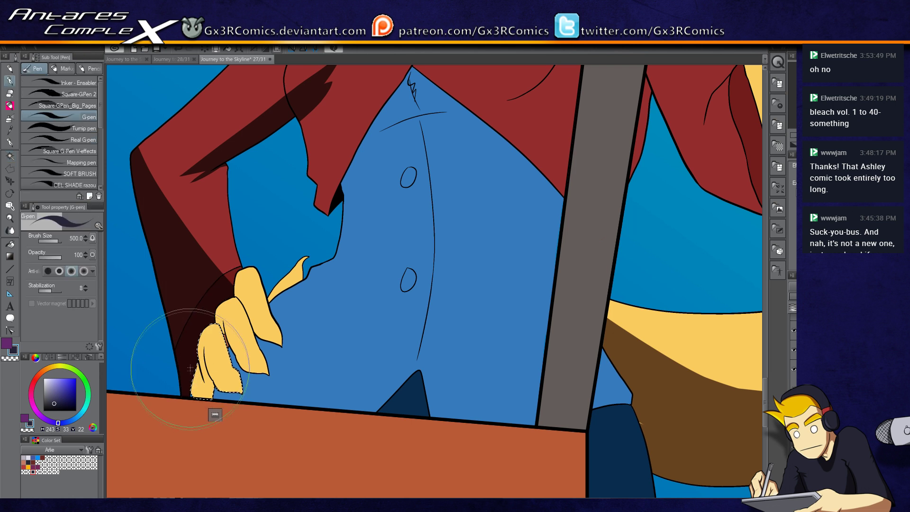
drag(201, 381, 204, 374)
drag(199, 341, 215, 390)
scroll(215, 414, up, 3)
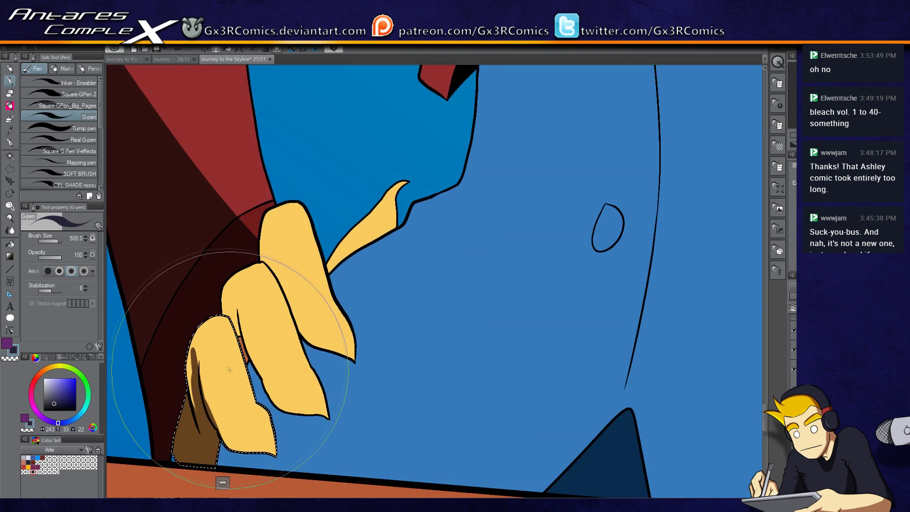
mouse_move(232, 223)
mouse_down()
mouse_move(231, 265)
mouse_move(246, 289)
mouse_move(298, 317)
mouse_move(291, 324)
mouse_move(266, 285)
mouse_move(236, 193)
mouse_up()
key(c)
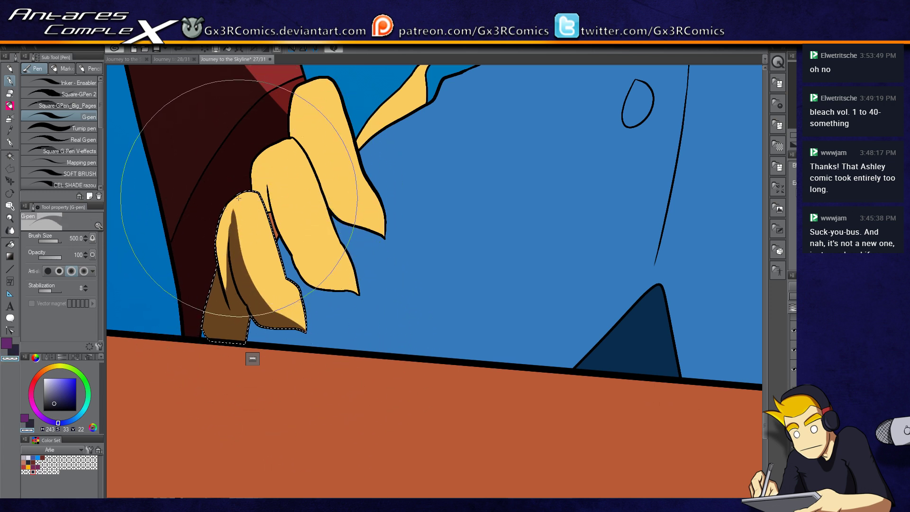
- Select the middle finger of the hand at the hip and shade its lower edge with the G-pen reduced to size 400
key(w)
click(300, 309)
key(p)
key(bracketleft)
key(c)
drag(267, 175, 299, 237)
drag(271, 193, 332, 301)
drag(284, 260, 353, 291)
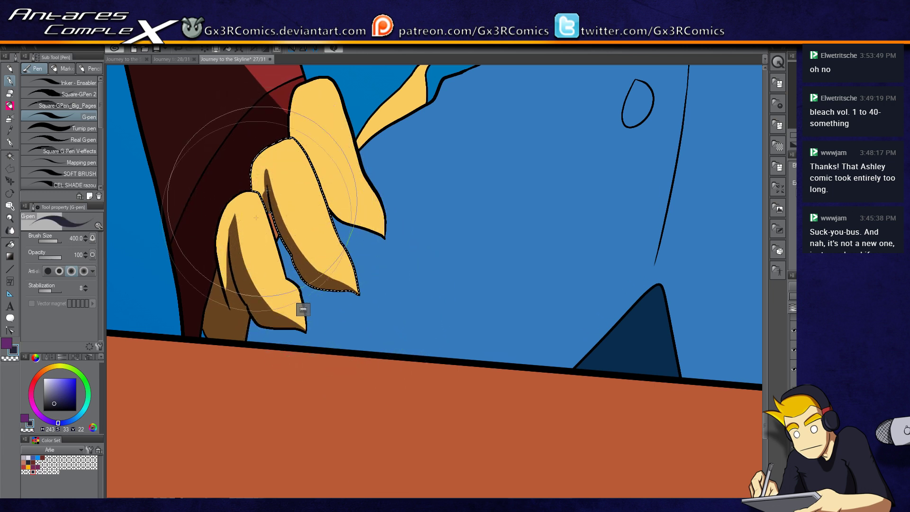
- Select and shade the uppermost finger, and do the same for the pointed thumb beside it, using the G-pen
key(ctrl+d)
key(g)
key(g)
drag(318, 198, 291, 245)
key(ctrl+z)
key(p)
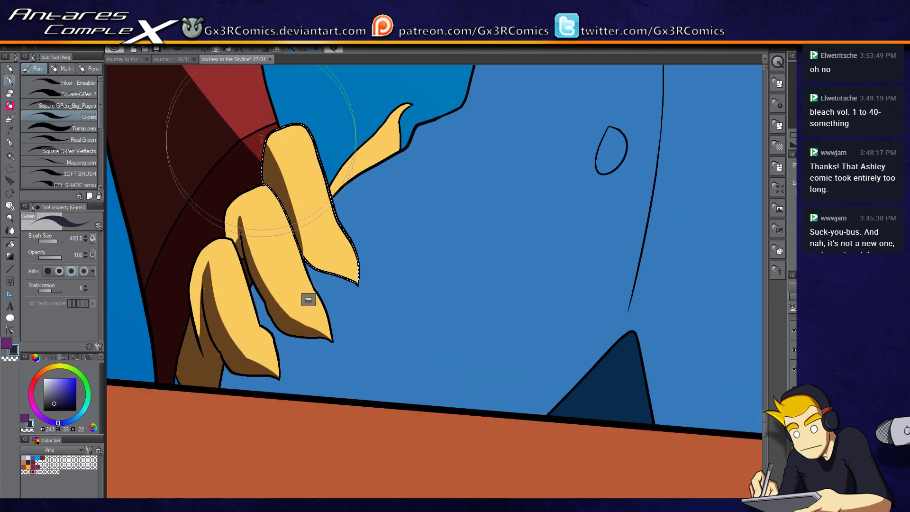
key(w)
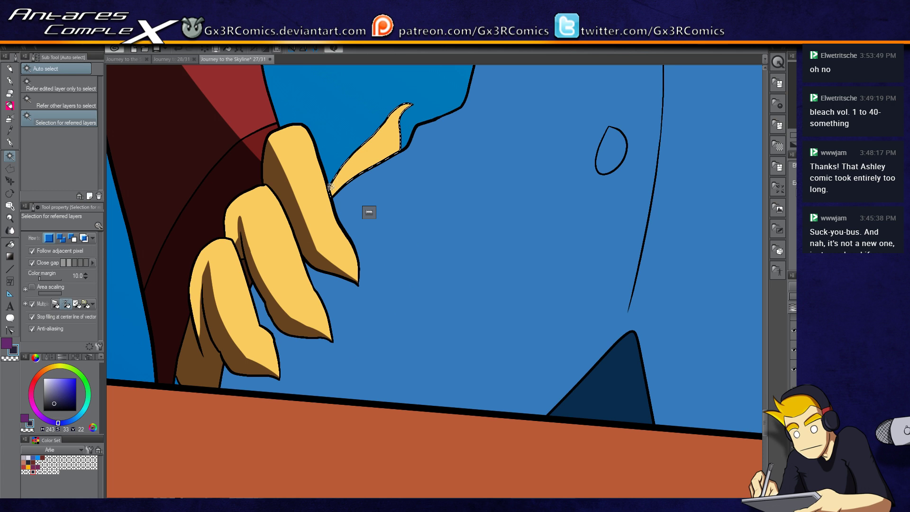
key(p)
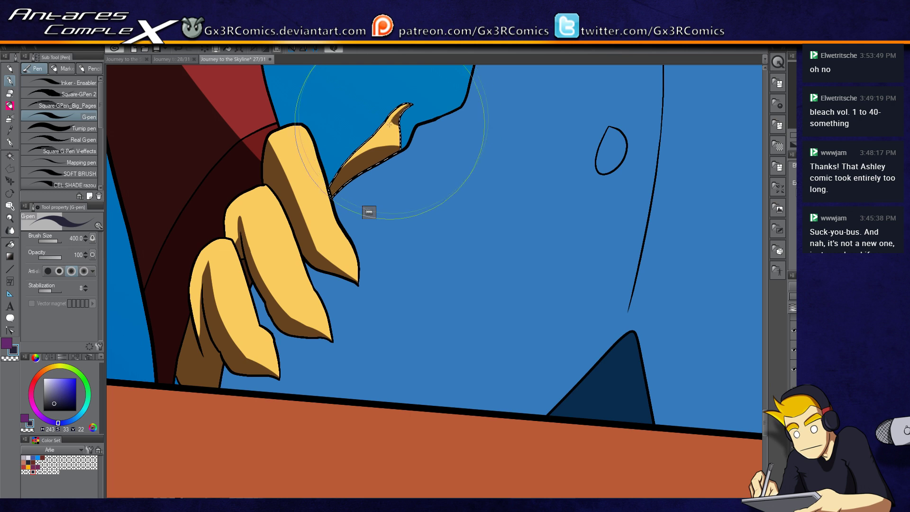
- Reselect the red coat and erase the sleeve shadow that spills past the armpit line onto the coat front
drag(383, 186, 346, 264)
key(w)
click(295, 199)
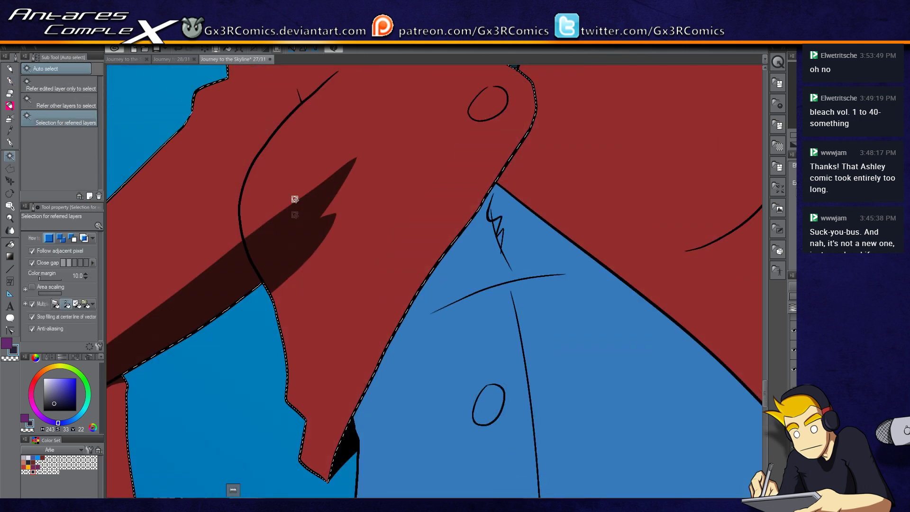
key(p)
mouse_move(252, 207)
mouse_down()
mouse_move(287, 292)
mouse_move(279, 288)
mouse_up()
key(c)
mouse_move(244, 211)
mouse_down()
mouse_move(265, 304)
mouse_move(258, 284)
mouse_move(292, 227)
mouse_move(344, 172)
mouse_up()
key(c)
- Paint tapered G-pen fold shadows on the coat's ragged flap, around its button and at the small shoulder crease
drag(279, 403, 384, 278)
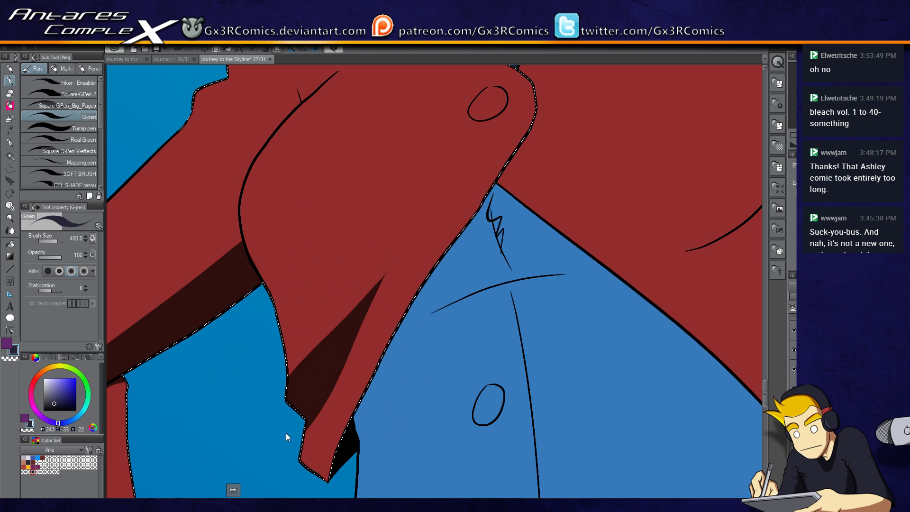
mouse_move(538, 121)
mouse_down()
mouse_move(384, 202)
mouse_move(319, 221)
mouse_move(307, 239)
mouse_up()
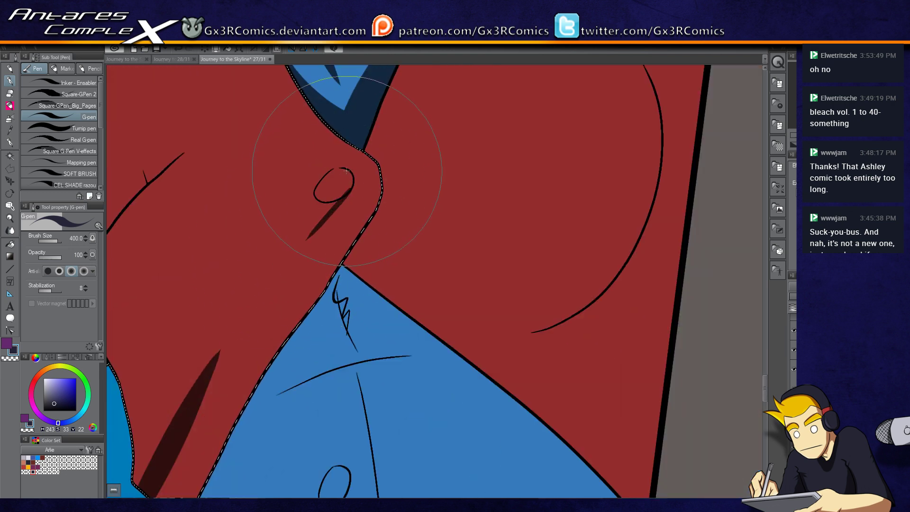
drag(337, 167, 264, 202)
drag(284, 233, 480, 181)
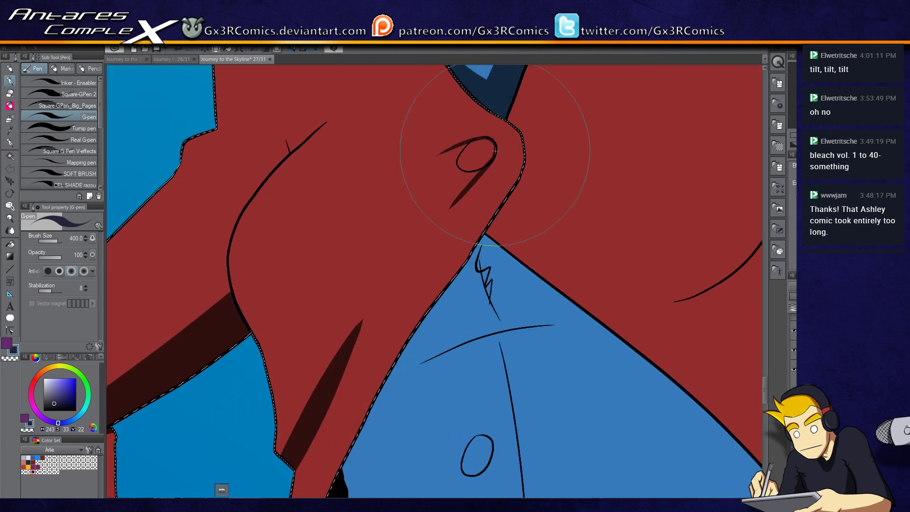
drag(336, 241, 358, 264)
drag(303, 149, 322, 203)
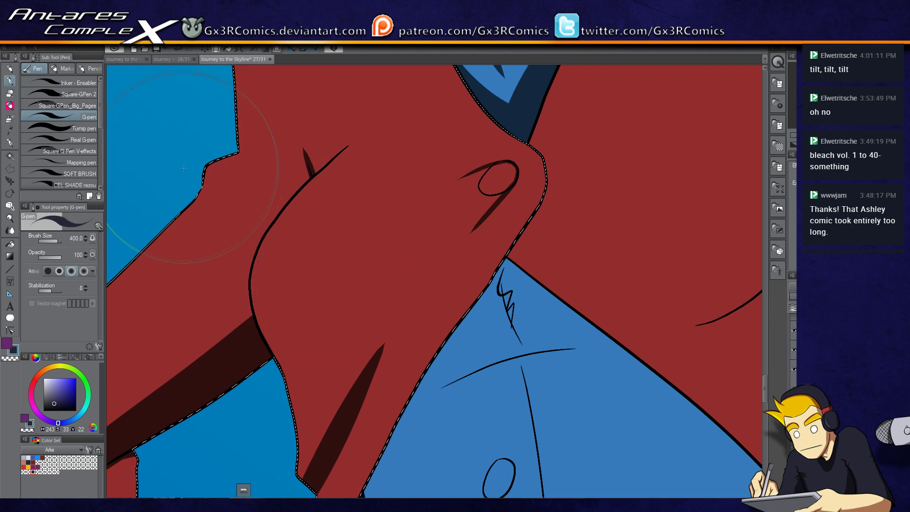
- Select the raised collar flap beside the panel border and shade its lower edge and folds with the G-pen
drag(248, 204, 339, 290)
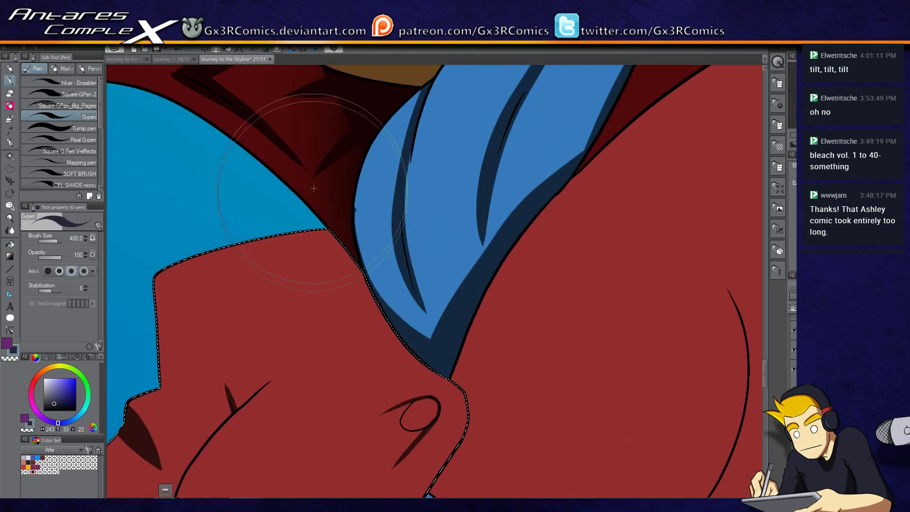
drag(461, 353, 433, 261)
key(w)
key(p)
key(w)
click(358, 294)
key(p)
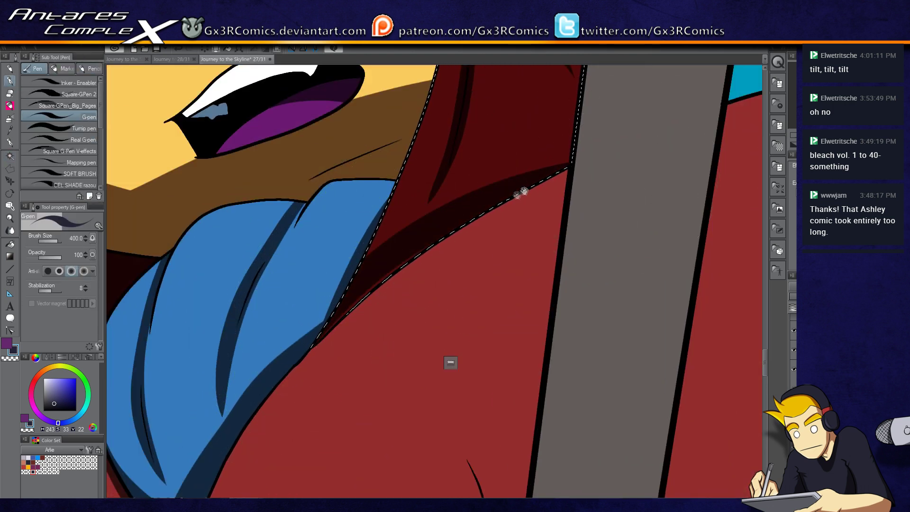
mouse_move(439, 226)
mouse_down()
mouse_move(381, 247)
mouse_move(291, 464)
mouse_move(349, 392)
mouse_move(357, 421)
mouse_move(388, 326)
mouse_up()
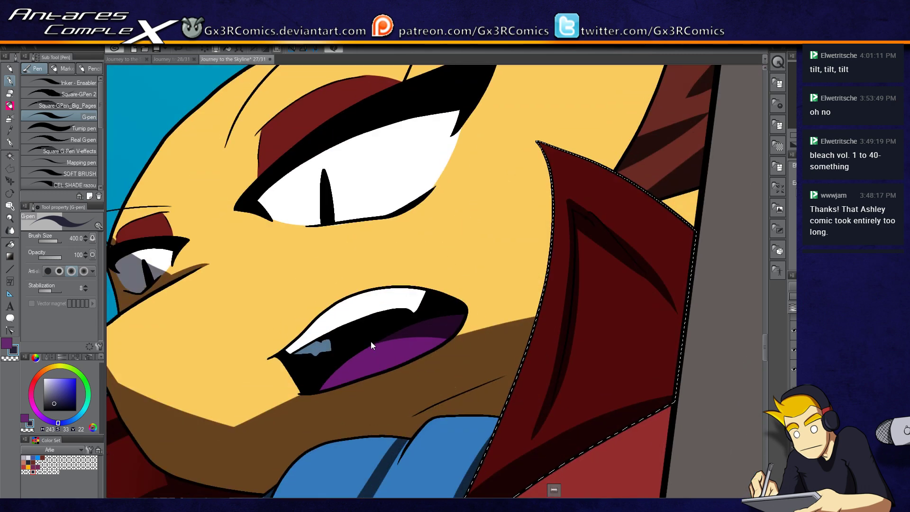
- Select the blue shirt and cover it with G-pen shadow at size 600, leaving a lit patch beside the panel border
scroll(372, 342, down, 3)
drag(373, 419, 382, 217)
mouse_move(415, 396)
mouse_down()
mouse_move(394, 363)
mouse_move(358, 203)
mouse_up()
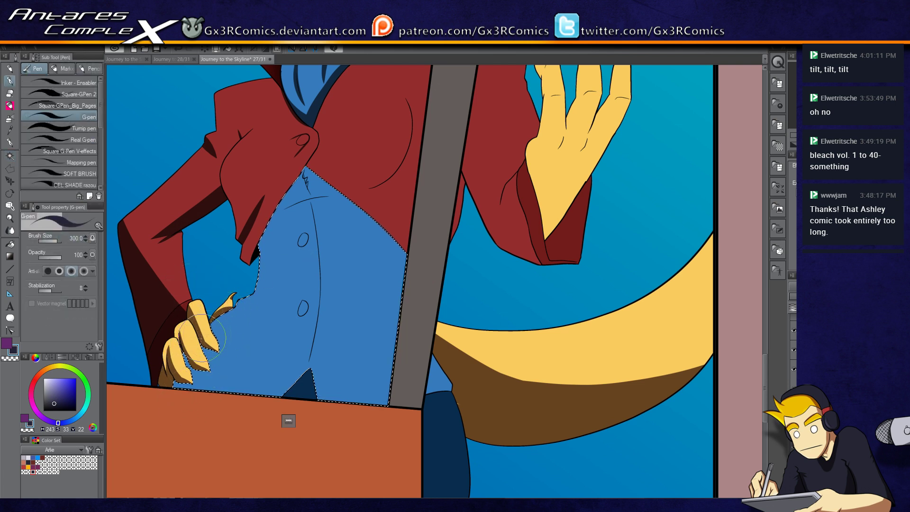
mouse_move(224, 325)
mouse_down()
mouse_move(213, 383)
mouse_move(244, 325)
mouse_move(264, 386)
mouse_move(279, 199)
mouse_up()
mouse_move(276, 146)
mouse_down()
mouse_move(294, 386)
mouse_move(303, 213)
mouse_move(298, 311)
mouse_move(274, 416)
mouse_move(315, 132)
mouse_move(258, 450)
mouse_move(364, 128)
mouse_move(325, 193)
mouse_move(417, 223)
mouse_move(436, 325)
mouse_move(436, 249)
mouse_move(417, 240)
mouse_move(300, 240)
mouse_move(360, 234)
mouse_move(417, 284)
mouse_move(365, 223)
mouse_move(406, 346)
mouse_up()
scroll(407, 337, up, 2)
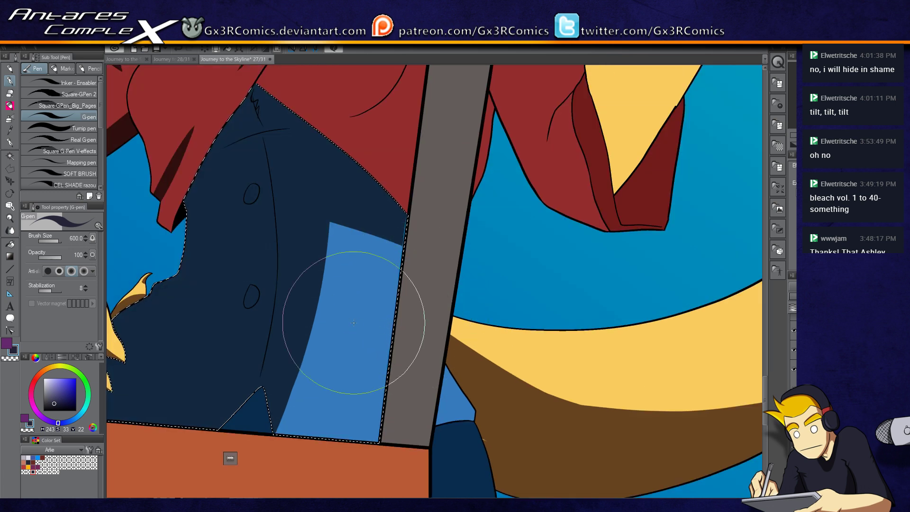
drag(335, 214, 406, 237)
- Reduce the G-pen to size 150 and clear a thin rim of light along the shirt's waist edge above the hand
key(bracketleft)
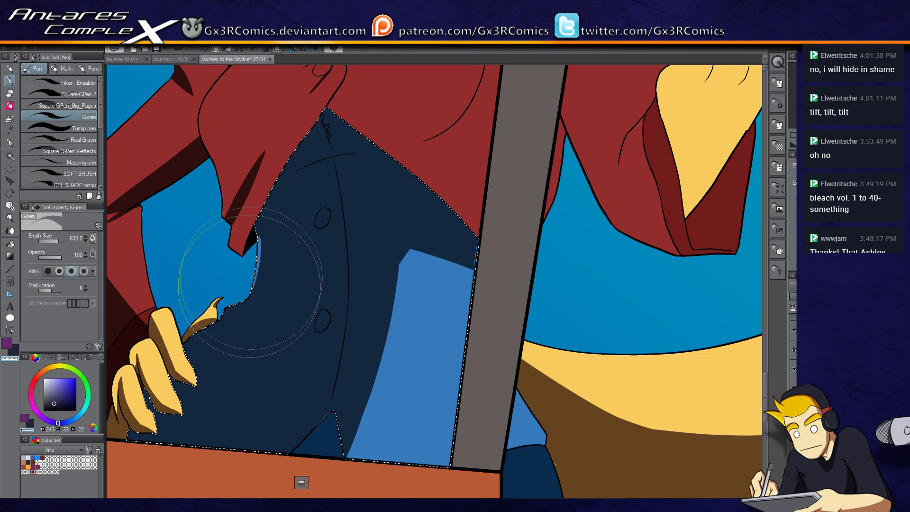
key(bracketleft)
key(bracketleft)
key(bracketleft)
key(bracketleft)
key(bracketleft)
key(bracketleft)
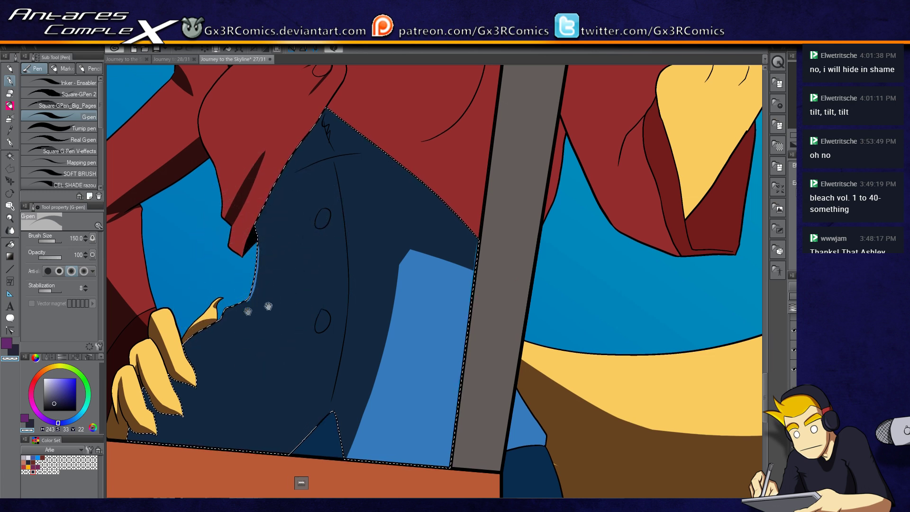
drag(245, 308, 325, 258)
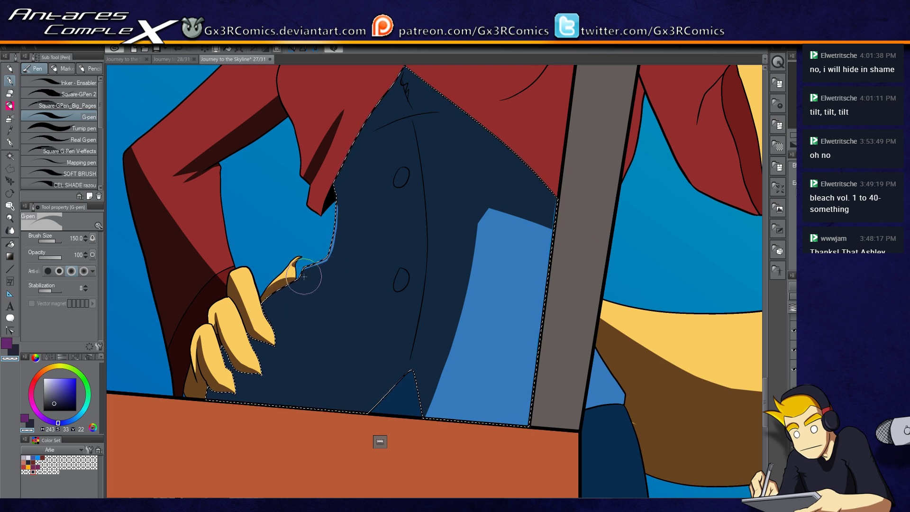
drag(289, 319, 208, 329)
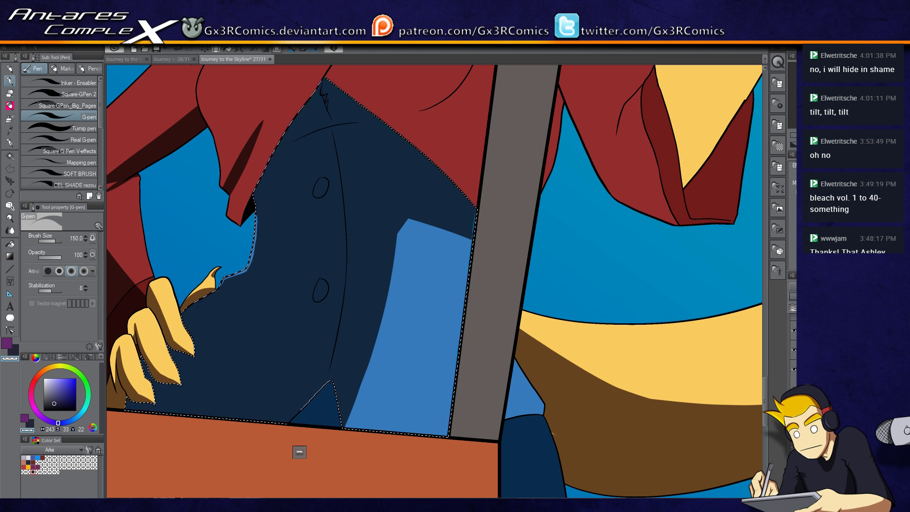
- Try to erase along the shirt's edge beside the panel border, return to the G-pen and clear the selection
key(e)
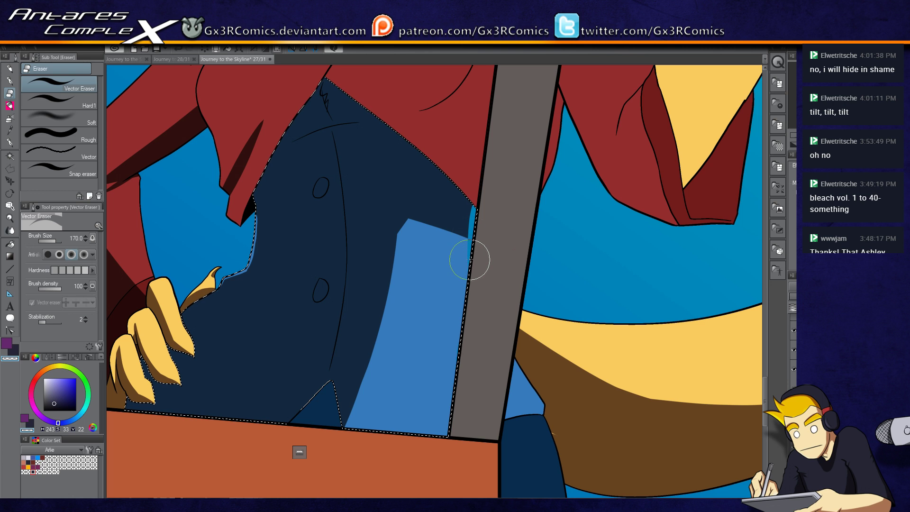
key(p)
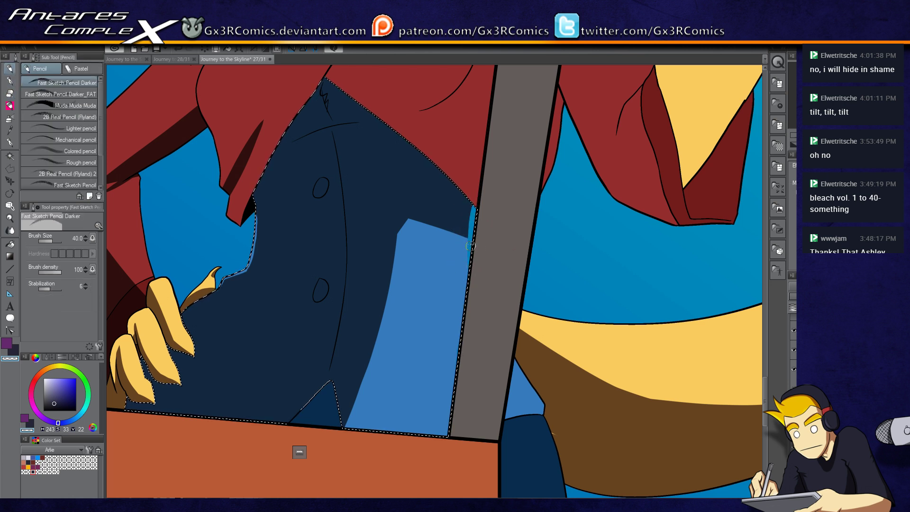
key(c)
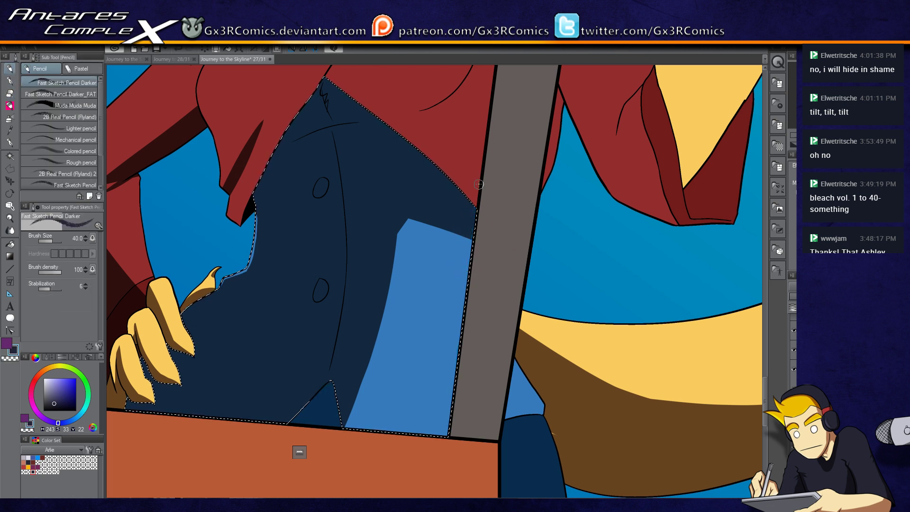
click(9, 83)
key(ctrl+d)
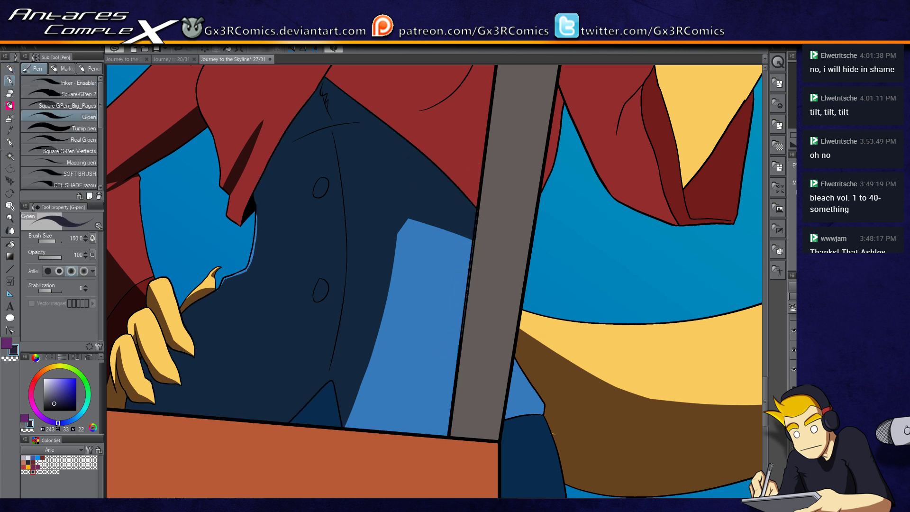
- Outline a strip of the grey panel border beside the shirt with the Polyline selection, and discard the selection
scroll(477, 229, up, 1)
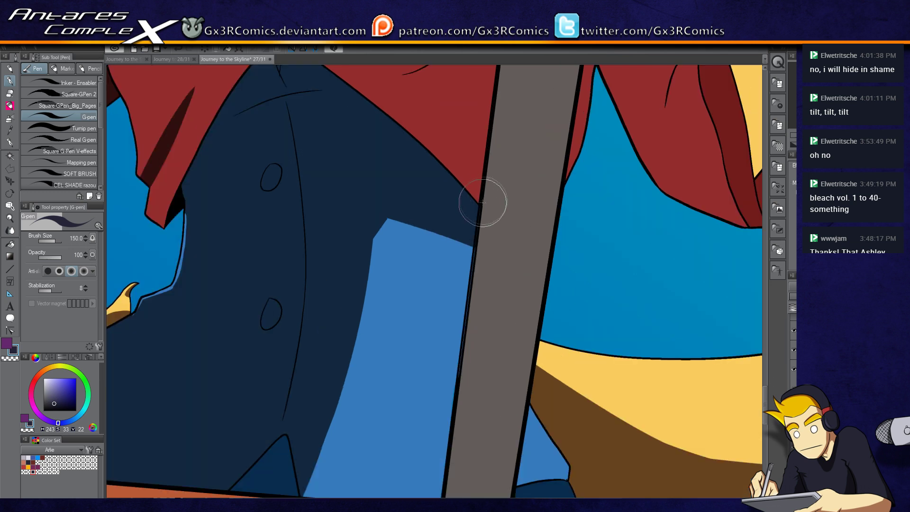
key(m)
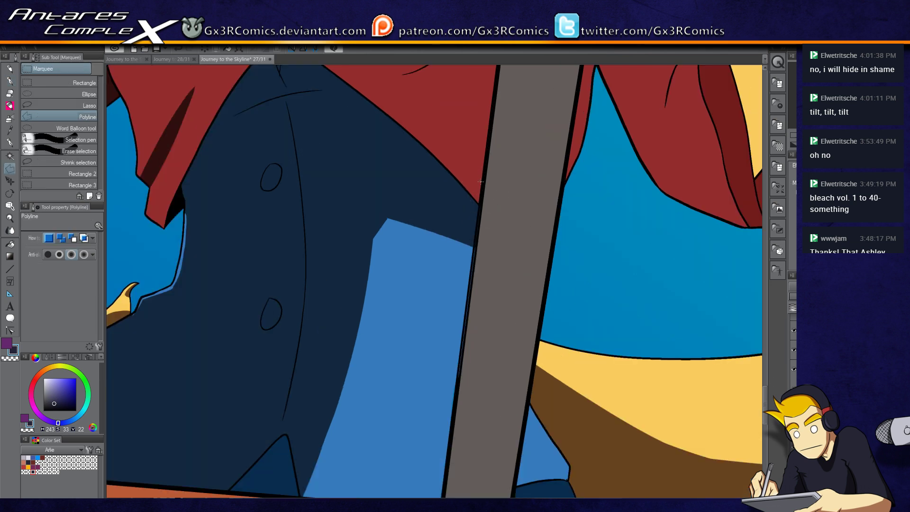
click(482, 184)
drag(462, 363, 451, 319)
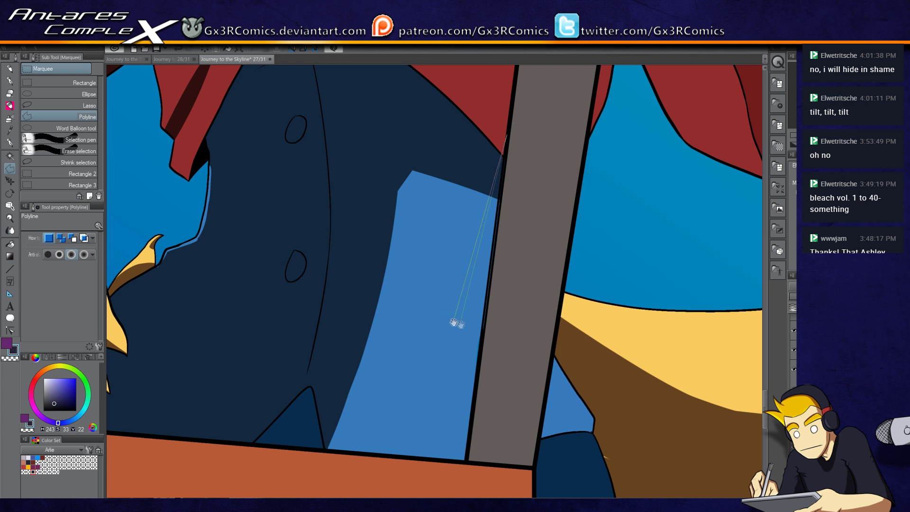
click(537, 235)
click(508, 135)
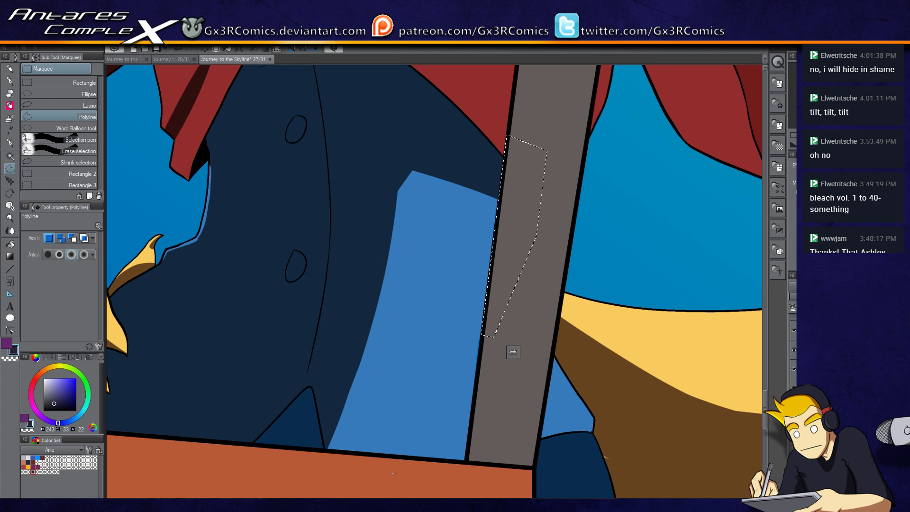
key(ctrl+d)
- Reselect the blue shirt and extend its G-pen shadow diagonally over the upper corner of the lit patch
key(w)
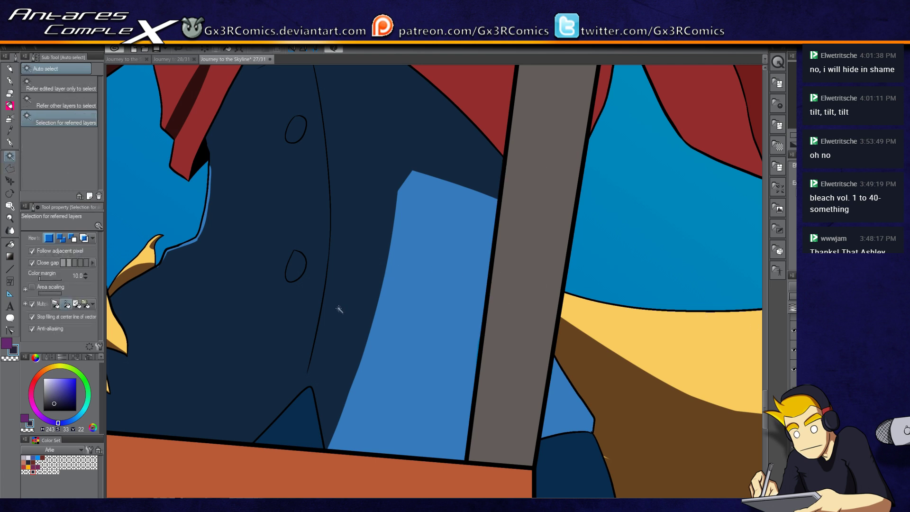
scroll(217, 246, left, 3)
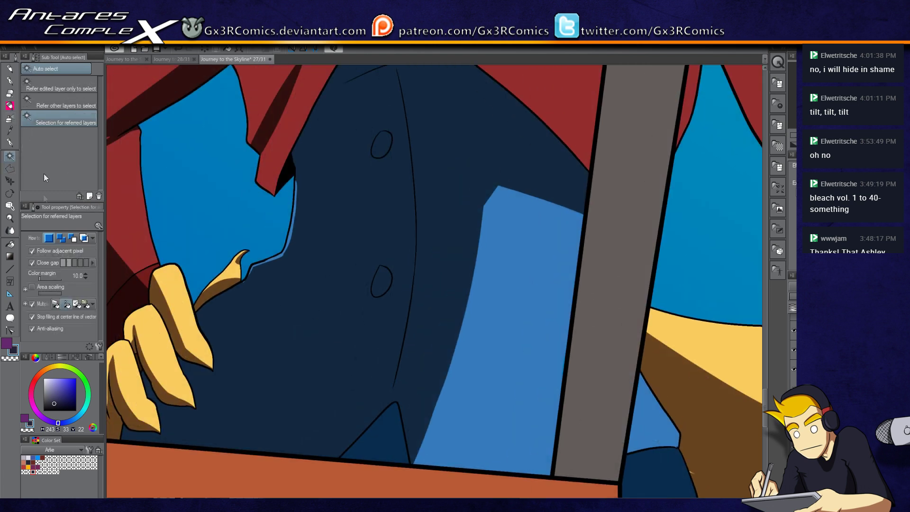
click(10, 81)
key(w)
click(249, 269)
key(p)
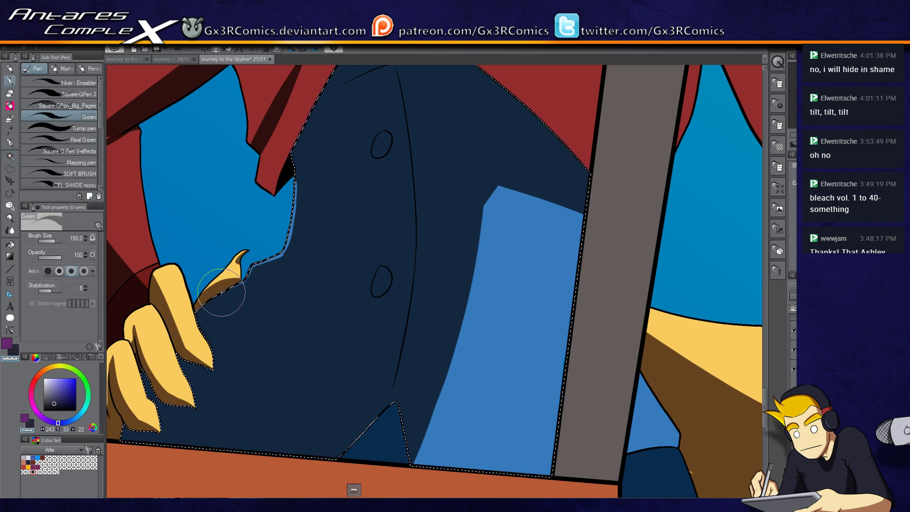
scroll(279, 249, up, 3)
scroll(279, 248, right, 3)
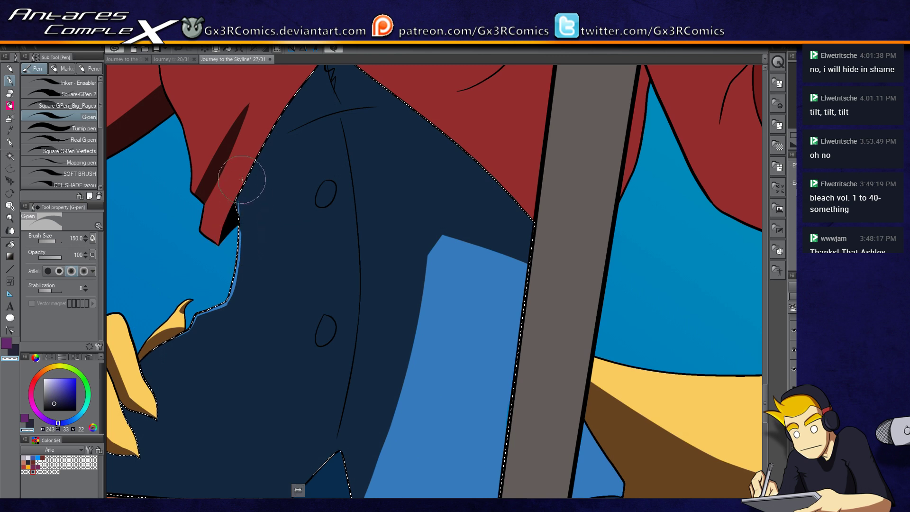
drag(421, 318, 373, 214)
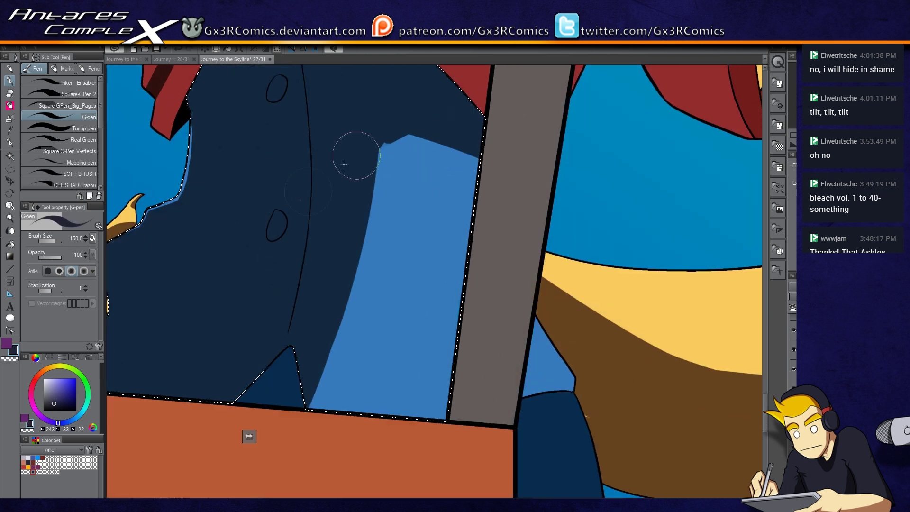
drag(469, 136, 366, 250)
- Blend the diagonal edge of the shirt's shadow into the lit patch with a soft brush, redoing the first stroke
key(b)
drag(400, 177, 360, 247)
key(ctrl+z)
mouse_move(484, 147)
mouse_down()
mouse_move(402, 91)
mouse_move(264, 397)
mouse_move(297, 389)
mouse_up()
- Select the dark blue triangle below the shirt and shade its two sloping edges with the G-pen
key(w)
click(288, 377)
key(p)
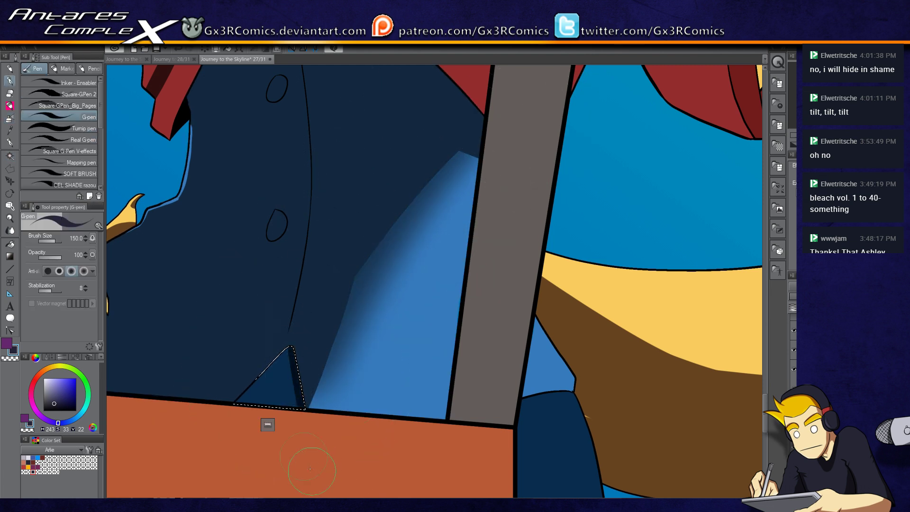
mouse_move(286, 353)
mouse_down()
mouse_move(289, 401)
mouse_move(247, 398)
mouse_move(293, 370)
mouse_move(284, 389)
mouse_move(266, 379)
mouse_up()
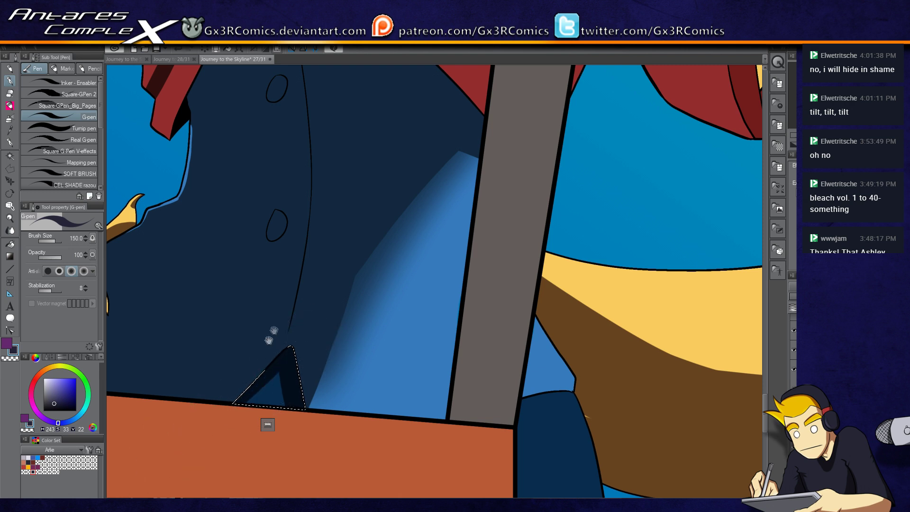
- Select the red coat's front and paint a curved, tapering shadow along the chest line with the G-pen at size 300
scroll(273, 372, up, 5)
scroll(238, 336, up, 8)
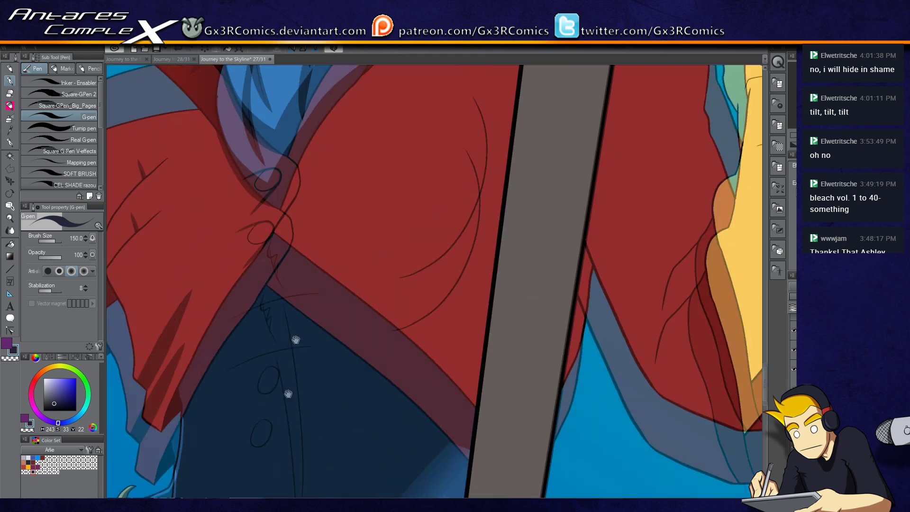
key(bracketright)
key(bracketright)
key(bracketright)
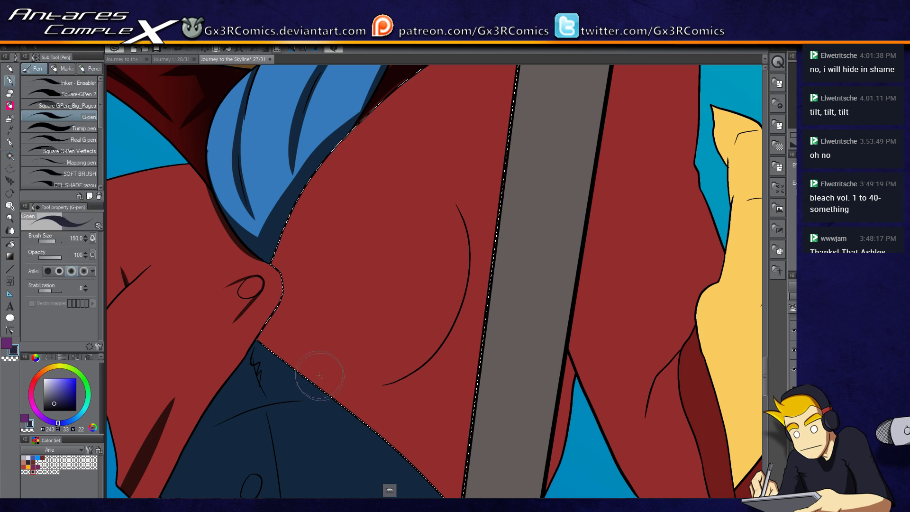
key(bracketright)
drag(390, 362, 356, 428)
key(ctrl+d)
key(ctrl+d)
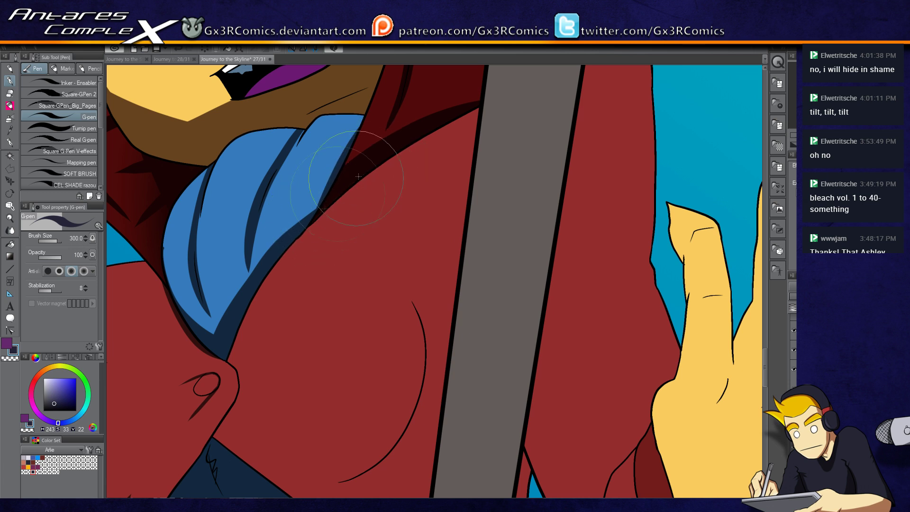
click(330, 359)
mouse_move(273, 460)
mouse_down()
mouse_move(286, 356)
mouse_move(376, 325)
mouse_move(366, 386)
mouse_move(436, 305)
mouse_move(442, 214)
mouse_move(264, 386)
mouse_up()
key(ctrl+z)
mouse_move(391, 315)
mouse_down()
mouse_move(277, 376)
mouse_move(407, 312)
mouse_move(277, 365)
mouse_move(276, 374)
mouse_move(433, 291)
mouse_move(308, 352)
mouse_move(234, 358)
mouse_move(412, 333)
mouse_move(236, 360)
mouse_move(422, 311)
mouse_move(416, 296)
mouse_move(404, 318)
mouse_move(217, 372)
mouse_move(250, 346)
mouse_move(266, 357)
mouse_move(425, 305)
mouse_move(418, 276)
mouse_move(431, 206)
mouse_move(423, 185)
mouse_up()
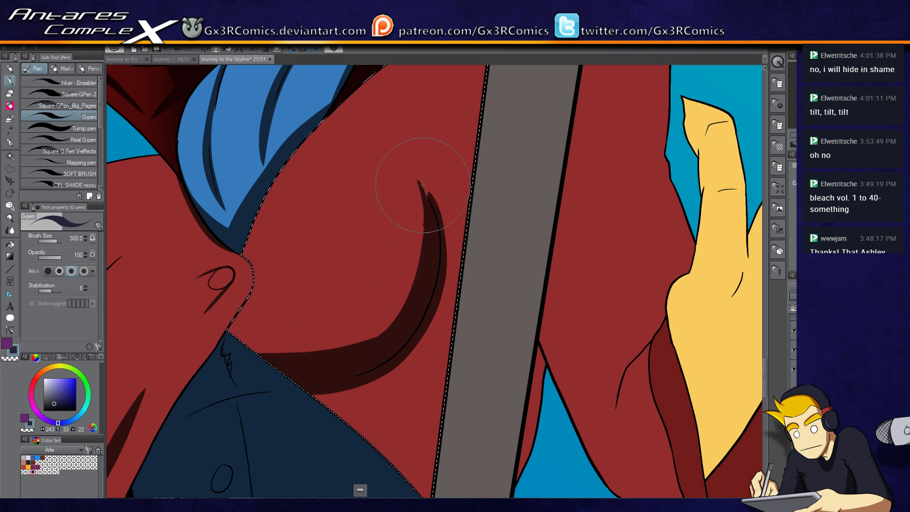
- Trim the upper tip of the curved chest shadow to a clean point using the transparent colour
key(c)
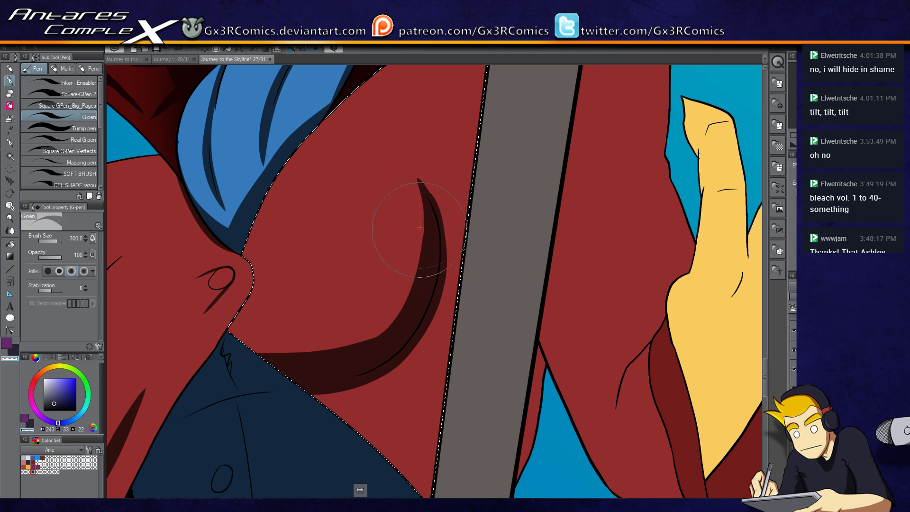
key(c)
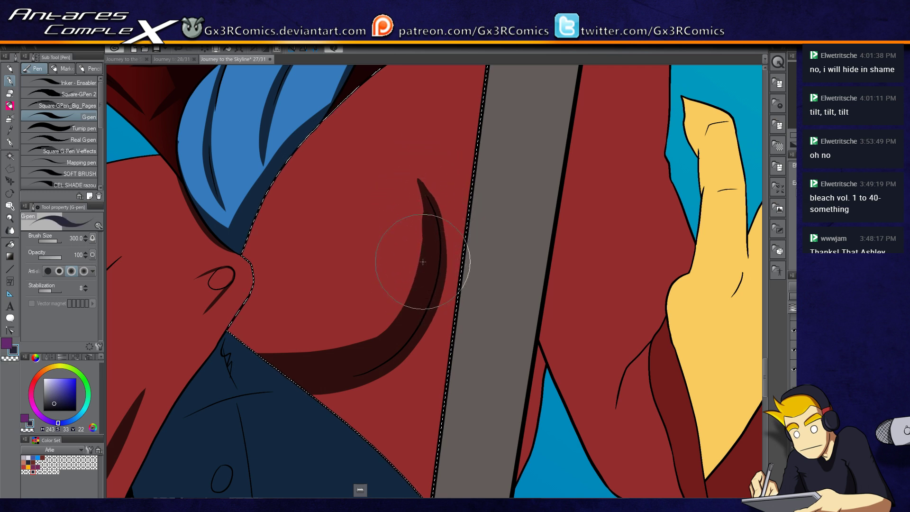
drag(375, 253, 346, 365)
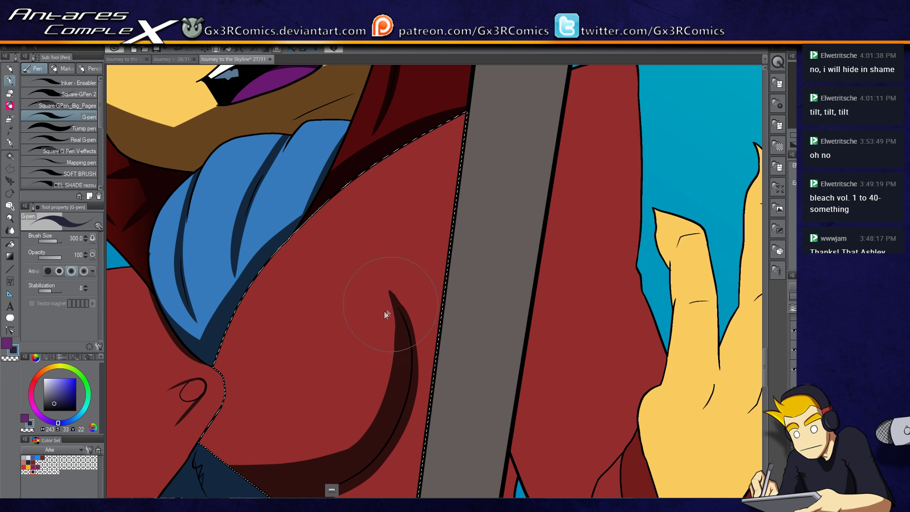
- Select the raised arm's red sleeve and shade its inner side, elbow fold and lower edge with the G-pen
scroll(391, 304, down, 2)
drag(506, 325, 460, 300)
key(w)
click(467, 356)
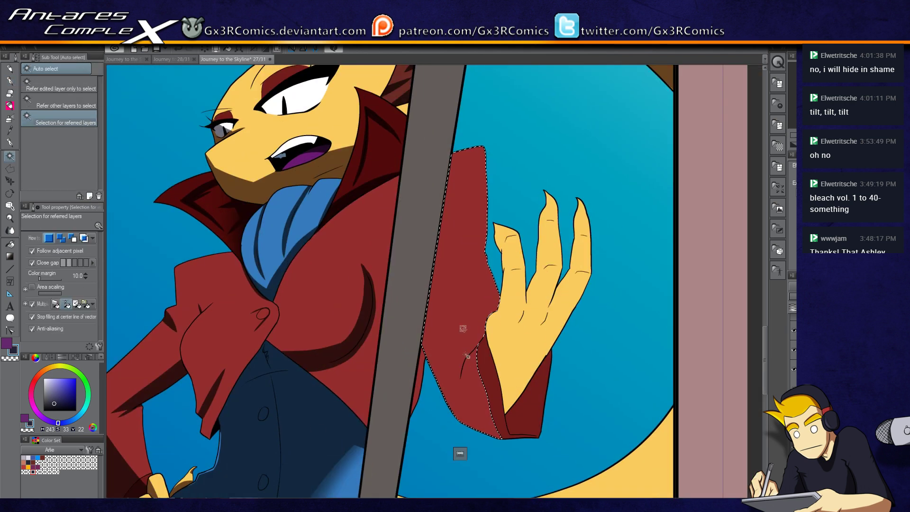
key(p)
mouse_move(430, 306)
mouse_down()
mouse_move(417, 183)
mouse_move(420, 234)
mouse_move(426, 173)
mouse_move(437, 240)
mouse_move(432, 172)
mouse_move(429, 308)
mouse_move(458, 268)
mouse_up()
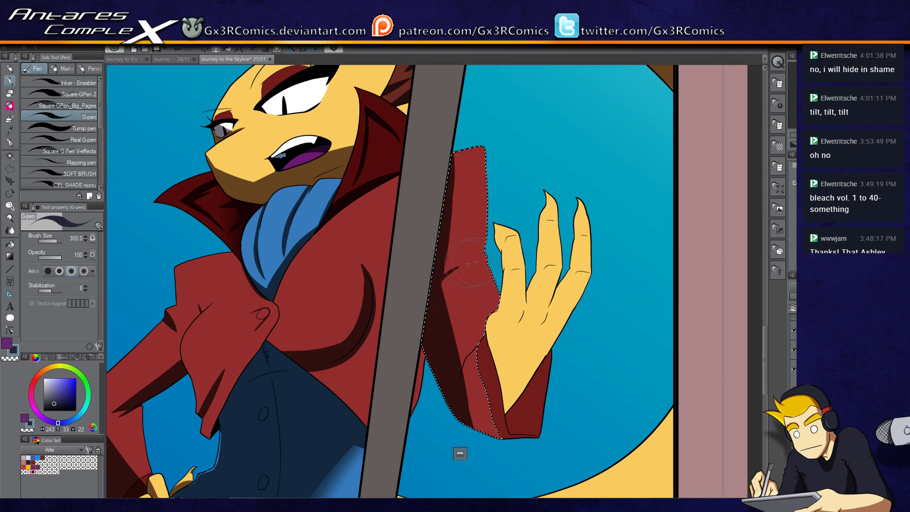
mouse_move(474, 399)
mouse_down()
mouse_move(417, 341)
mouse_move(427, 325)
mouse_up()
ctrl+click(423, 317)
- Select the inside of the raised arm's cuff and shade its lower edge with the G-pen at size 600
key(bracketright)
key(bracketright)
key(bracketright)
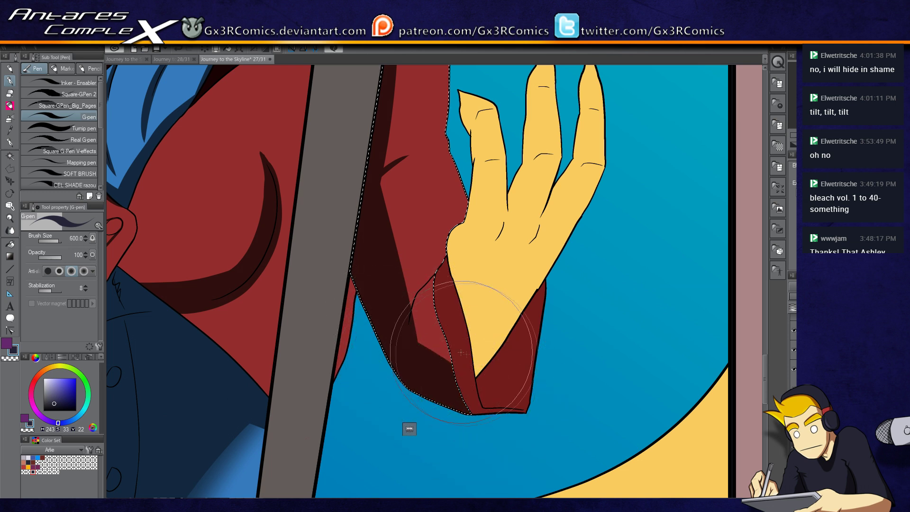
key(w)
click(463, 360)
key(p)
mouse_move(498, 360)
mouse_down()
mouse_move(521, 403)
mouse_move(474, 327)
mouse_up()
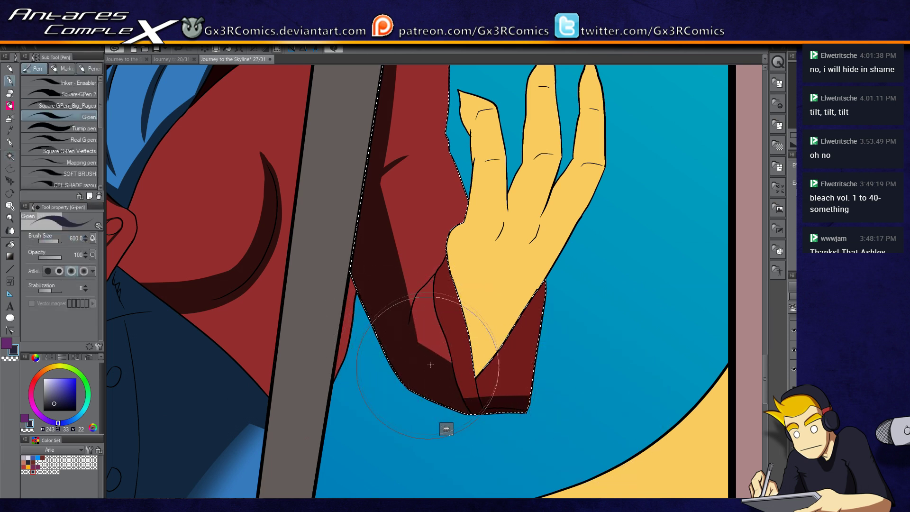
- Deepen the raised cuff's lower shadow and, after selecting the yellow hand, shade its near edge and wrist with the G-pen at size 600
mouse_move(396, 341)
mouse_down()
mouse_move(508, 388)
mouse_move(429, 346)
mouse_move(442, 364)
mouse_move(428, 341)
mouse_move(469, 380)
mouse_move(522, 365)
mouse_move(460, 381)
mouse_move(608, 361)
mouse_up()
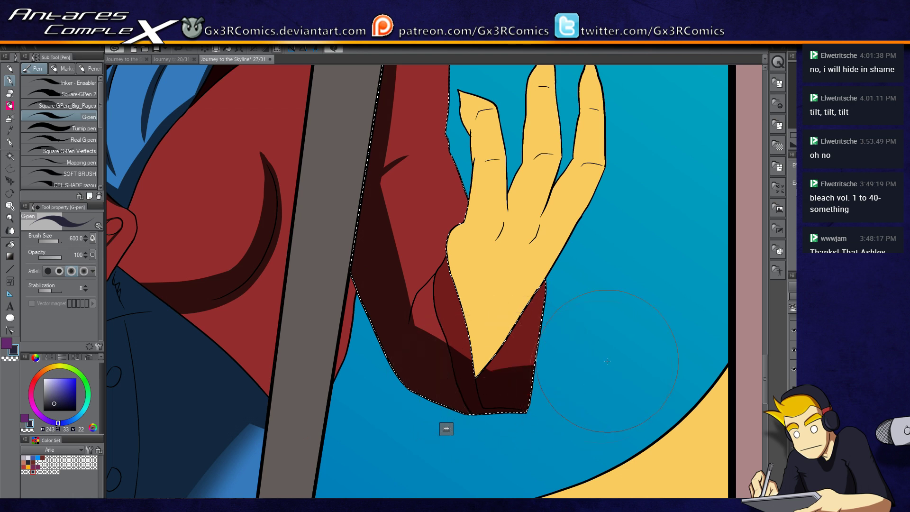
key(w)
click(491, 322)
key(p)
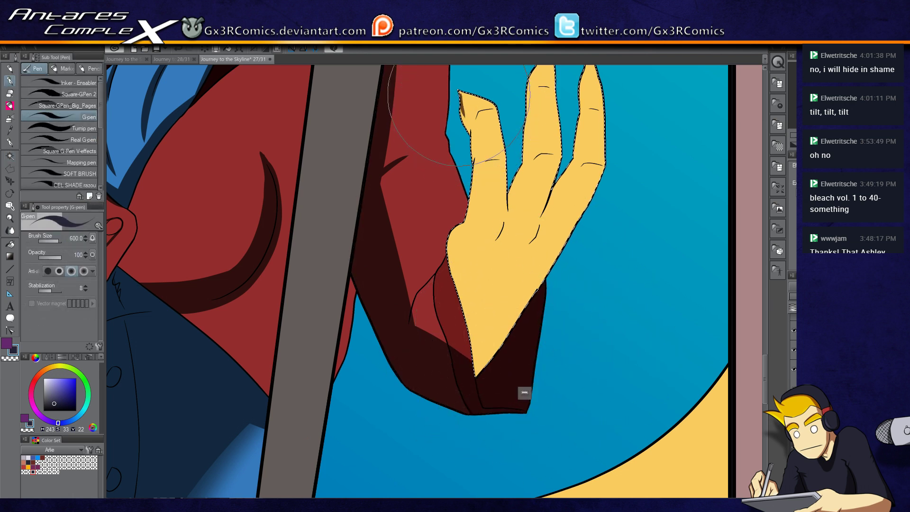
mouse_move(462, 110)
mouse_down()
mouse_move(465, 159)
mouse_move(470, 131)
mouse_up()
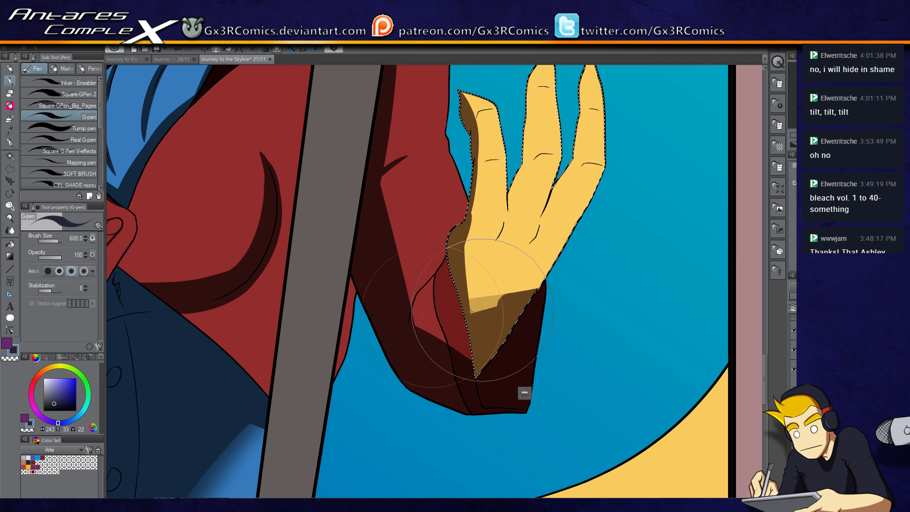
drag(472, 311, 417, 317)
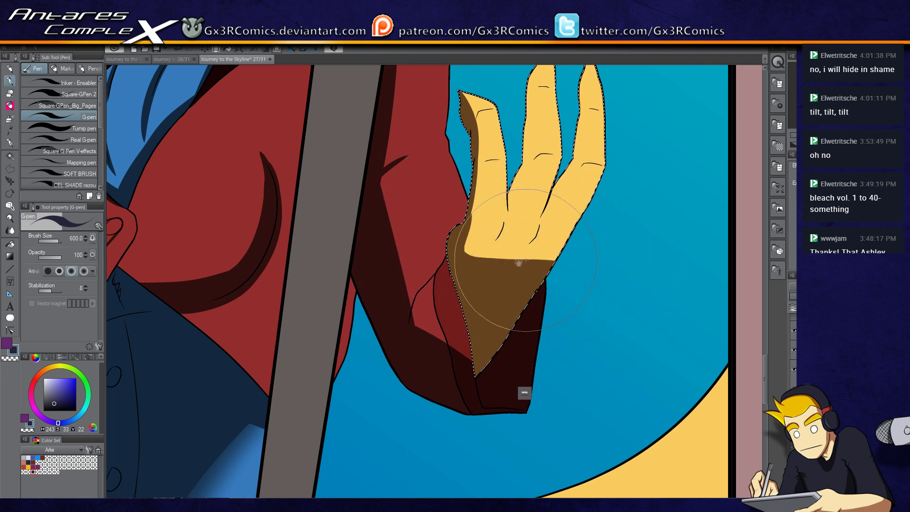
- Shade the near side of the raised hand's middle finger and round off the shadow across the palm and wrist
drag(543, 136, 510, 186)
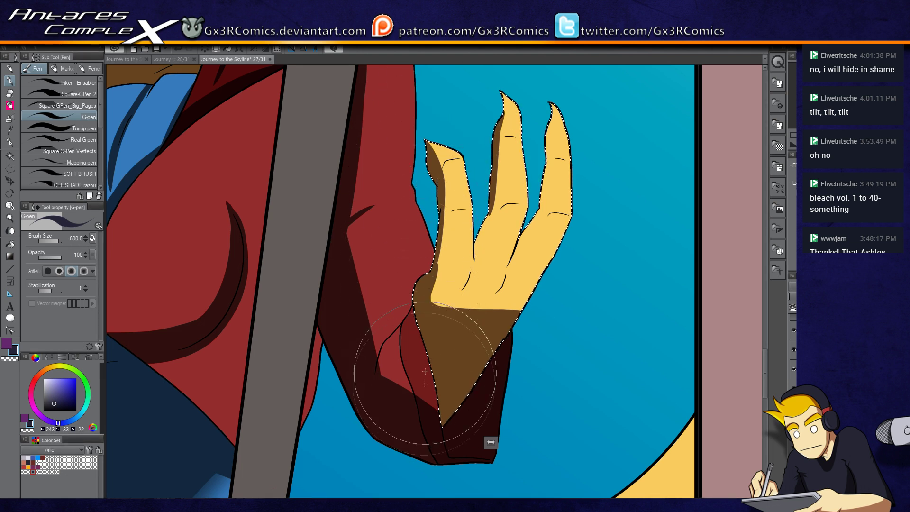
mouse_move(429, 320)
mouse_down()
mouse_move(444, 166)
mouse_move(437, 229)
mouse_up()
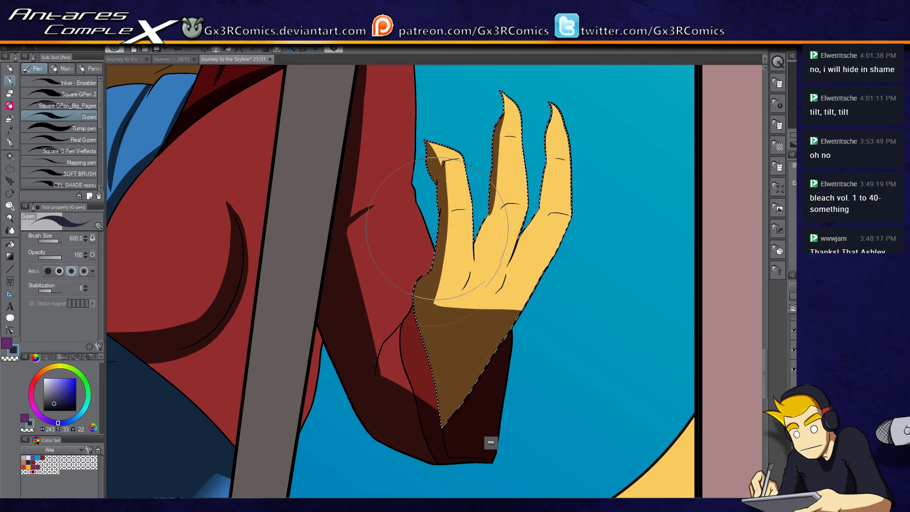
drag(436, 375, 460, 323)
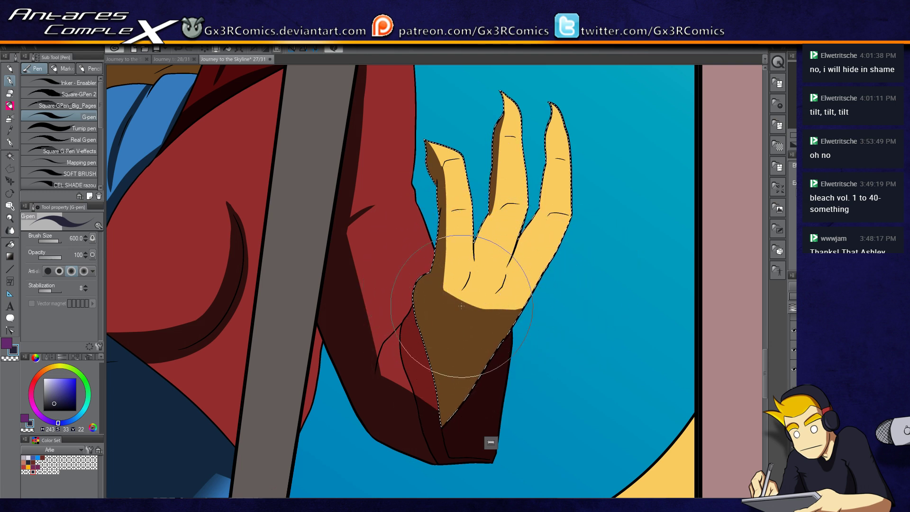
drag(443, 248, 444, 304)
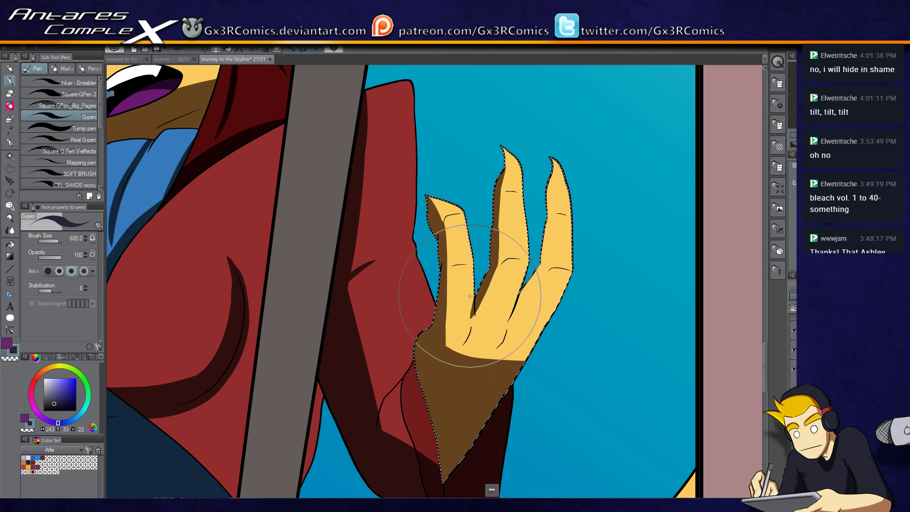
- Shade the near side of the raised hand's outermost finger and erase the stray shadow around the knuckles
key(e)
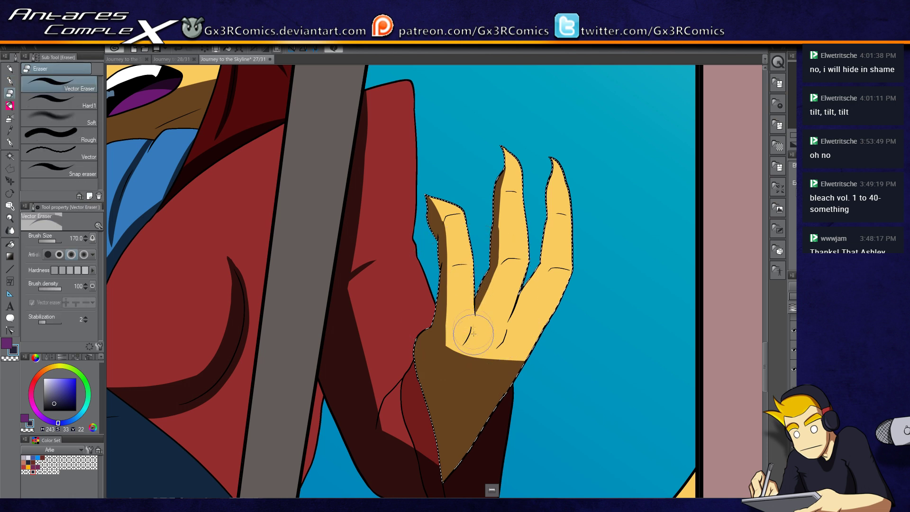
key(p)
drag(449, 313, 447, 346)
key(ctrl+z)
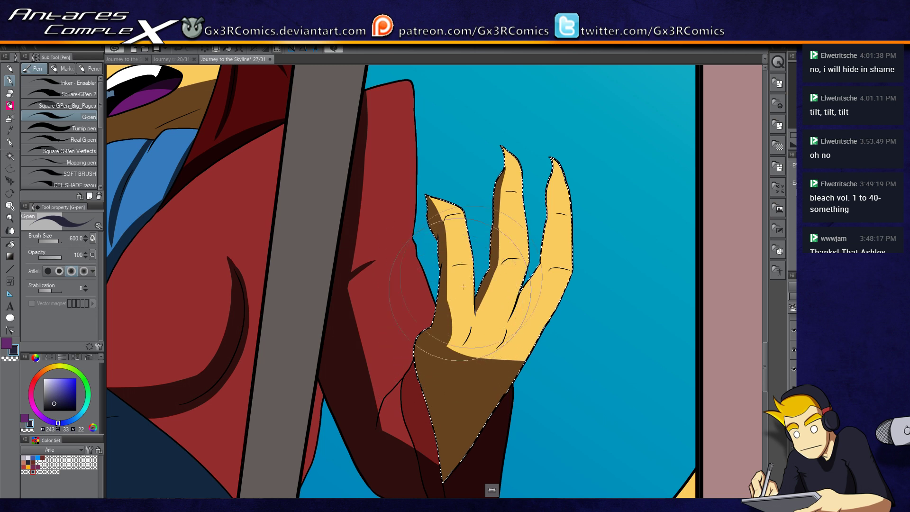
drag(538, 189, 539, 273)
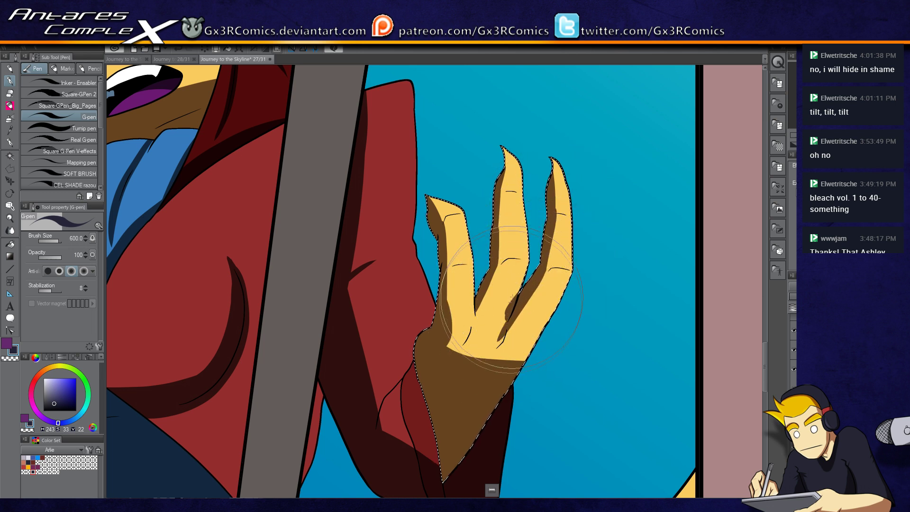
key(e)
mouse_move(510, 307)
mouse_down()
mouse_move(503, 332)
mouse_move(541, 291)
mouse_move(496, 344)
mouse_up()
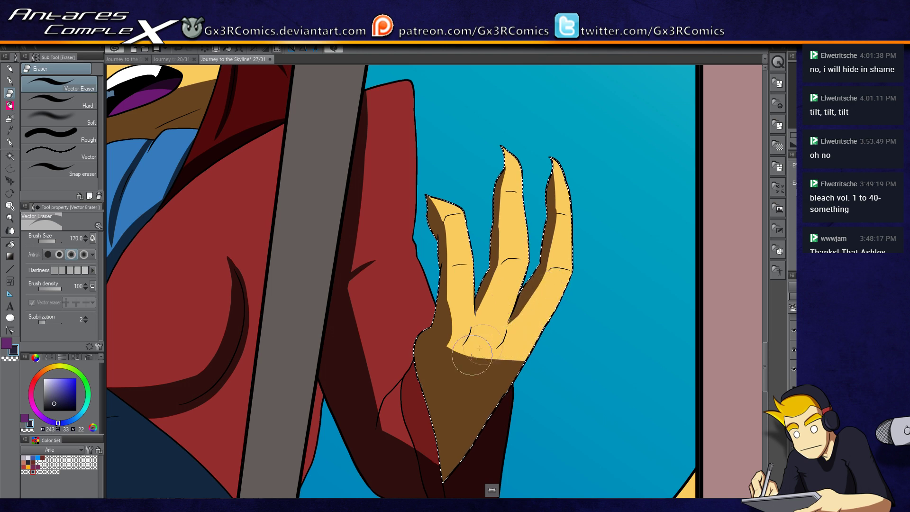
key(p)
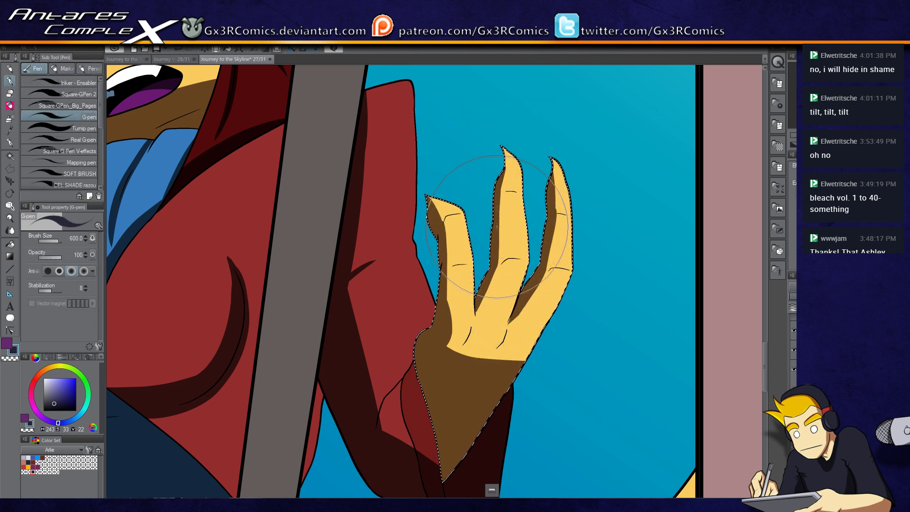
- Select the dark blue leg beside the orange ledge and shade it with the G-pen, then select and shade the base of the tail
scroll(496, 241, up, 5)
scroll(362, 277, up, 2)
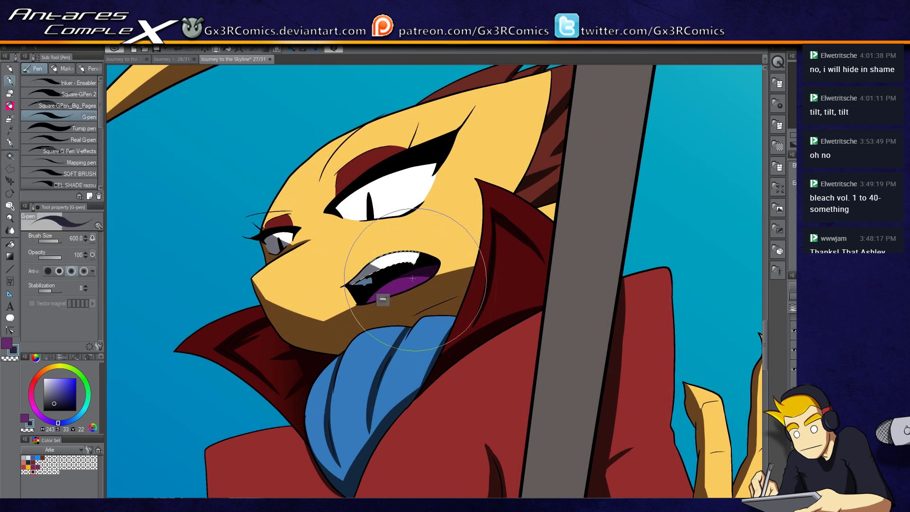
scroll(357, 366, down, 4)
scroll(403, 285, down, 5)
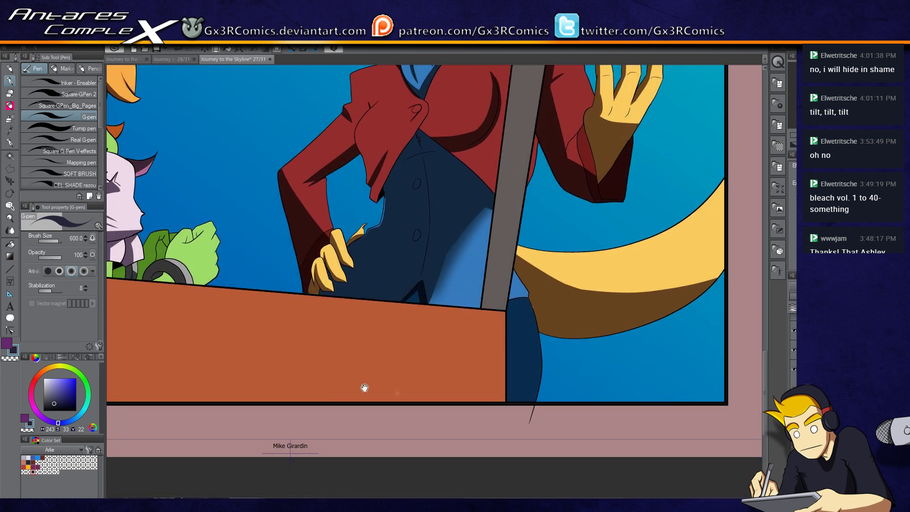
key(w)
click(514, 359)
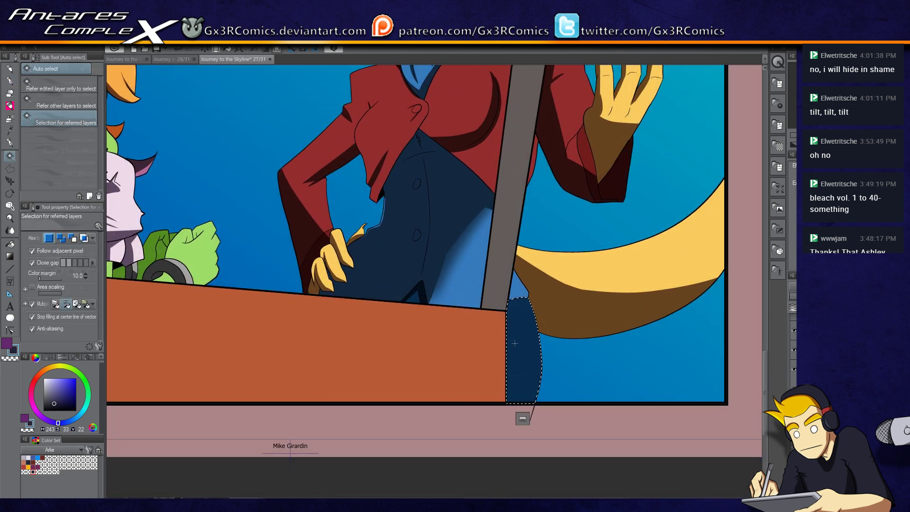
key(p)
mouse_move(491, 280)
mouse_down()
mouse_move(493, 370)
mouse_move(516, 403)
mouse_up()
key(w)
click(545, 300)
key(p)
mouse_move(521, 282)
mouse_down()
mouse_move(536, 312)
mouse_move(772, 382)
mouse_up()
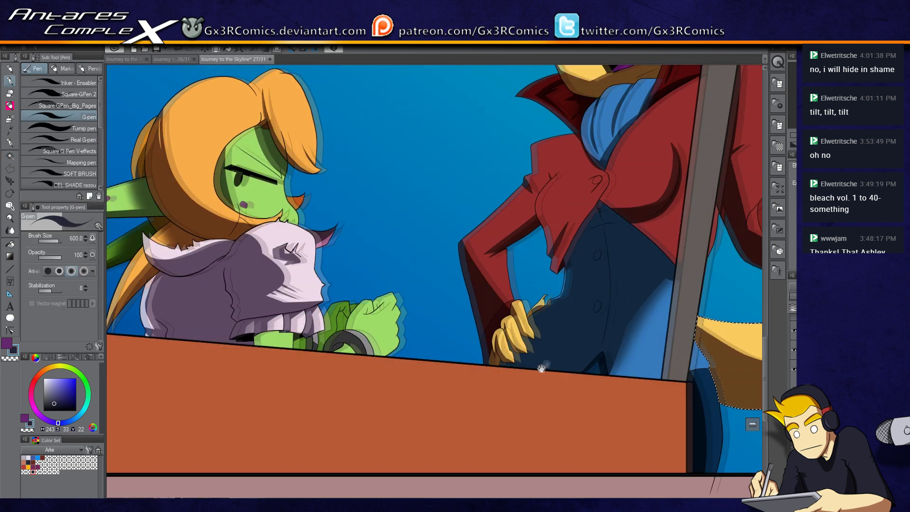
- Select the green skin inside the grey bracelet and give it a soft airbrushed shadow
key(w)
click(354, 350)
key(b)
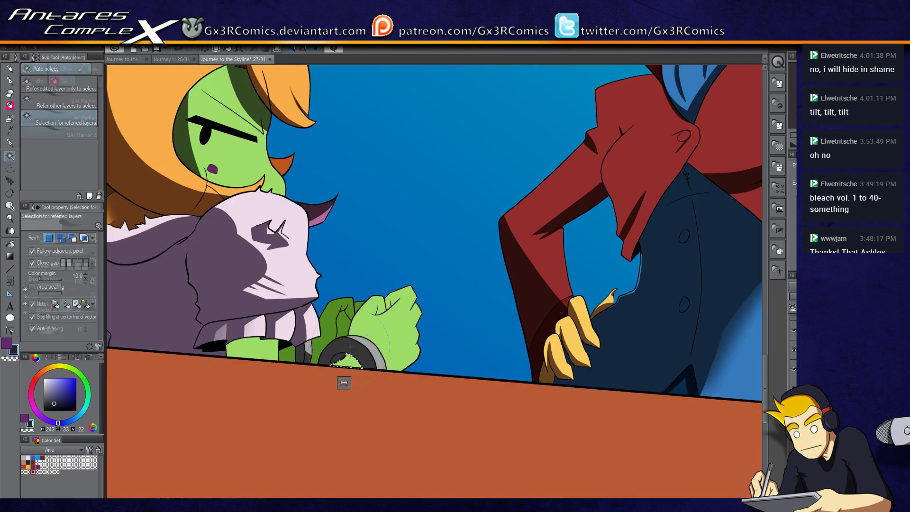
- Select the green forearm under the lilac ruffled cuff and shade its sides with the G-pen
key(w)
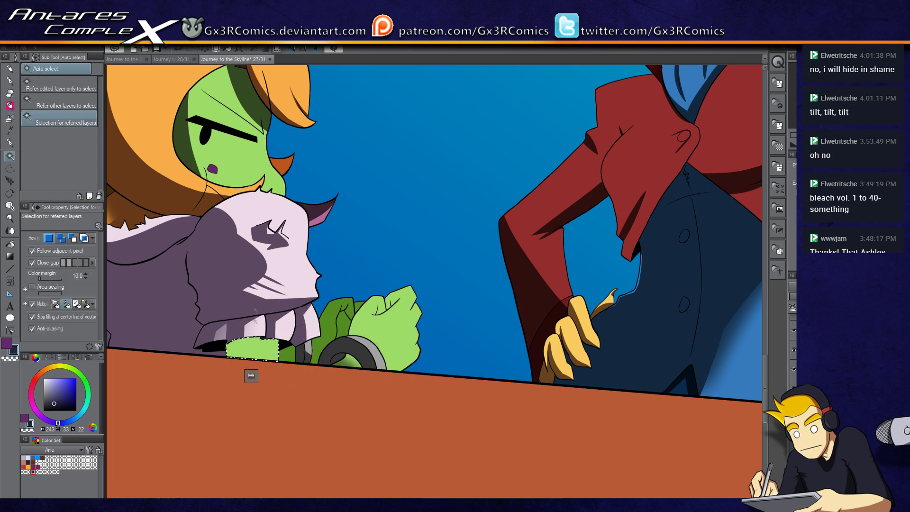
click(251, 350)
key(p)
drag(242, 277, 252, 332)
drag(291, 372, 289, 327)
key(w)
click(283, 319)
key(p)
- Select the green character's far hand behind the bracelet and shade its folds with the G-pen
key(w)
click(313, 308)
key(p)
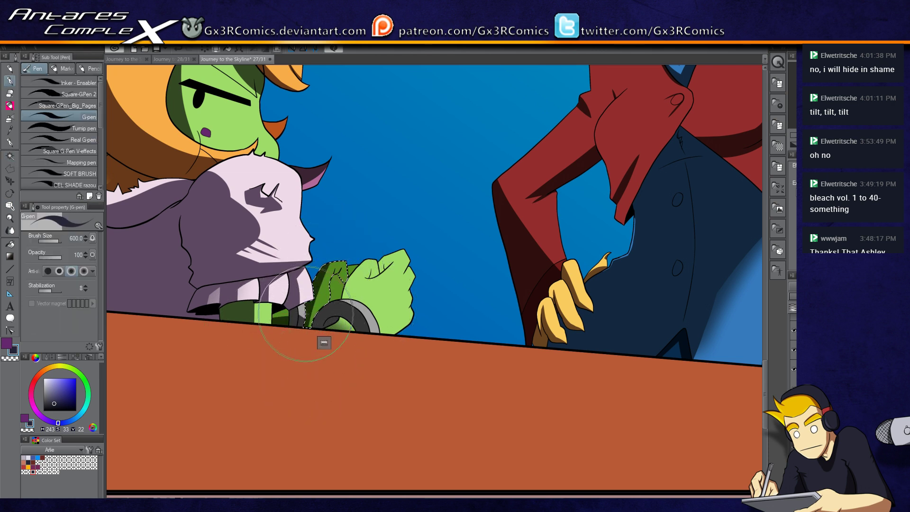
mouse_move(323, 324)
mouse_down()
mouse_move(321, 335)
mouse_move(331, 284)
mouse_up()
- Select the green character's near fist and shade its underside and the creases between the fingers with the G-pen
key(w)
click(381, 327)
key(p)
mouse_move(384, 333)
mouse_down()
mouse_move(401, 331)
mouse_move(434, 290)
mouse_up()
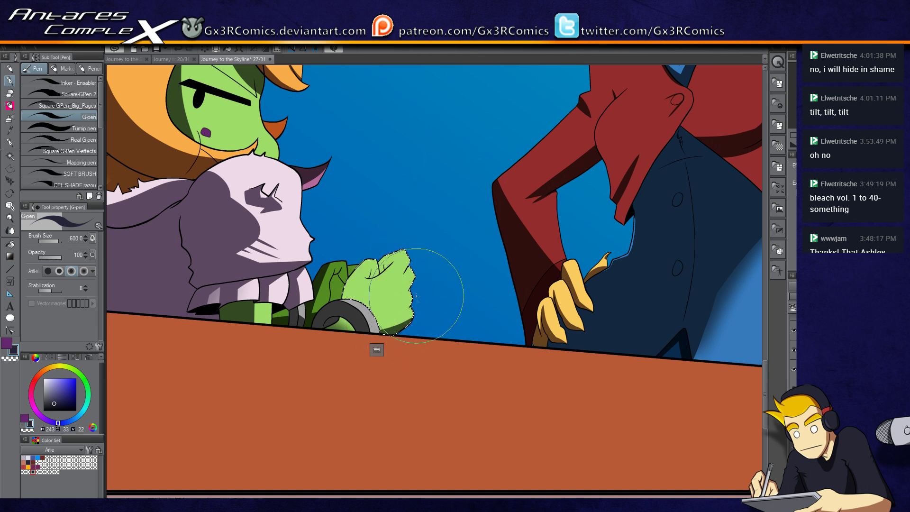
drag(416, 297, 402, 299)
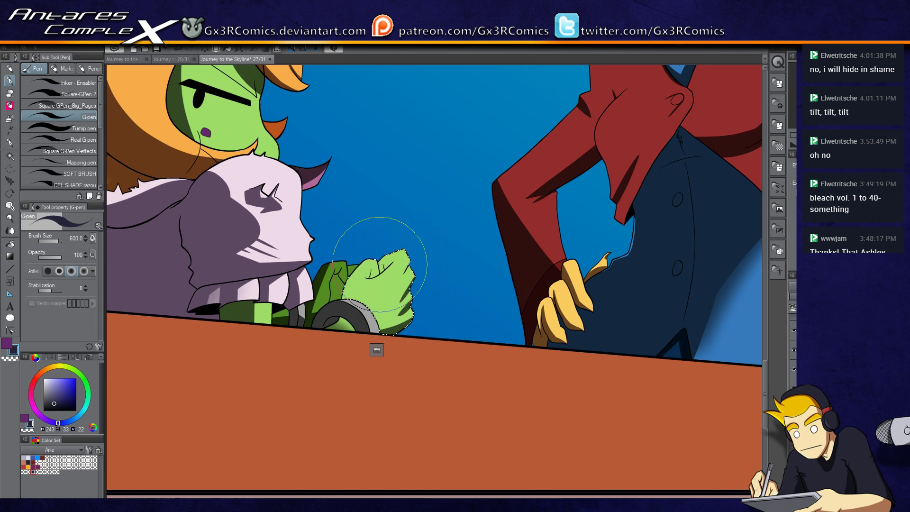
- Add small shadows in the green fist's upper finger and thumb creases, trimming the excess with the transparent colour
scroll(384, 269, up, 2)
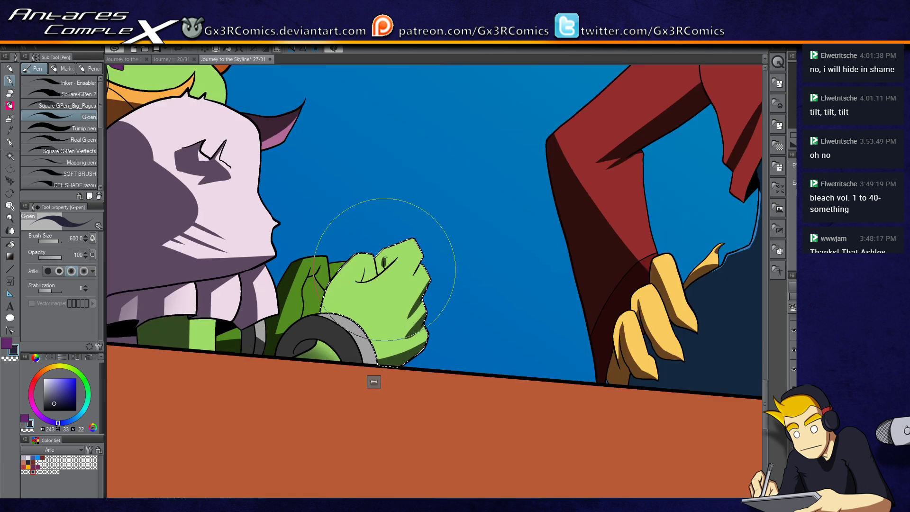
drag(384, 273, 393, 259)
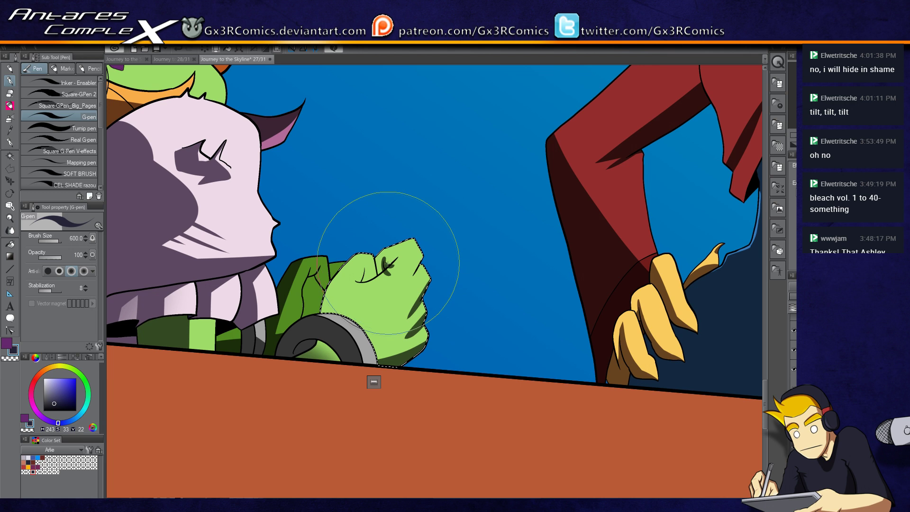
key(c)
key(c)
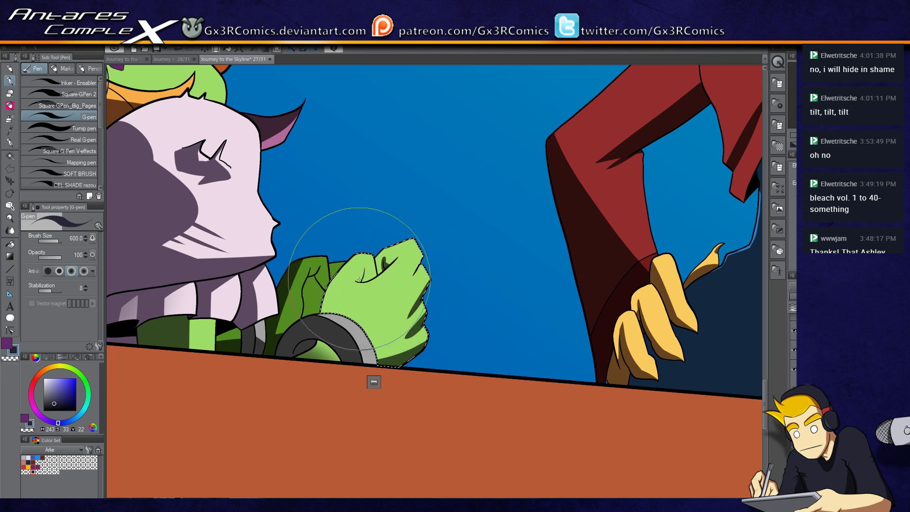
drag(365, 270, 361, 283)
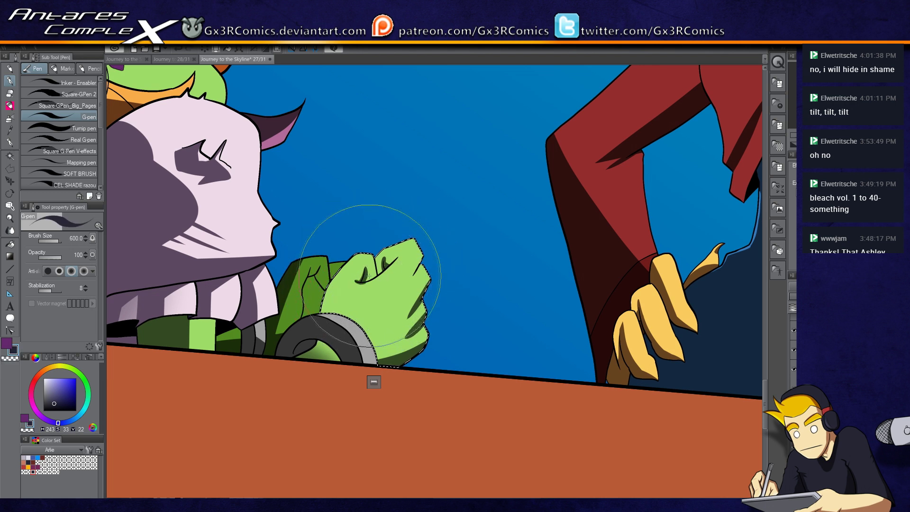
- Shade the green fist's wrist beside the bracelet and reselect the fist to touch up its upper finger crease
key(c)
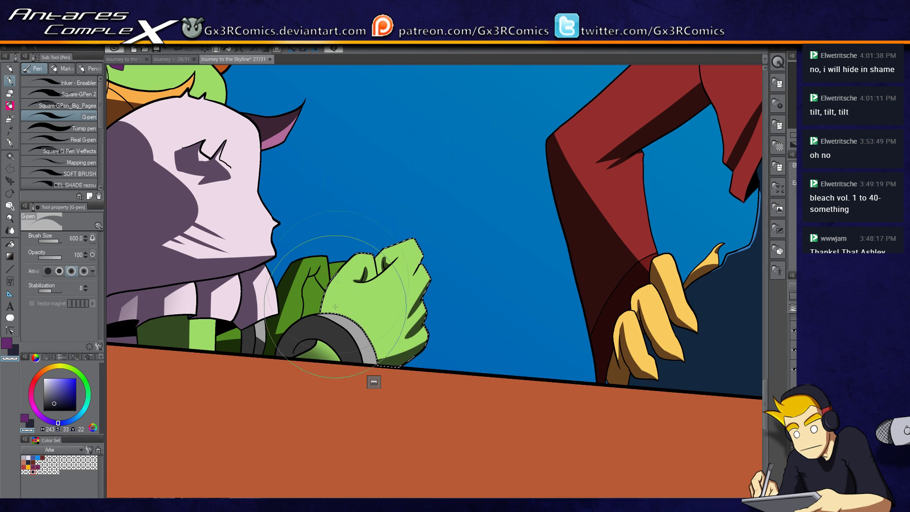
key(c)
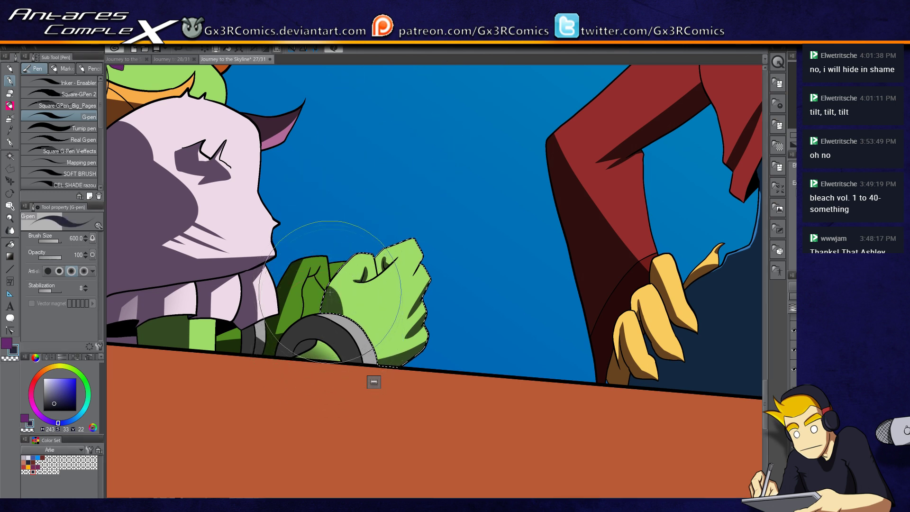
drag(363, 329, 313, 353)
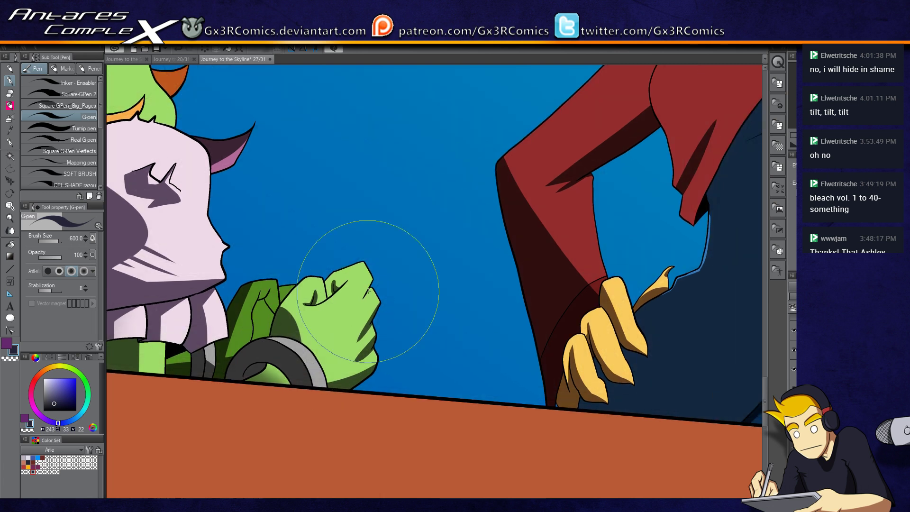
mouse_move(455, 358)
mouse_down()
mouse_move(415, 396)
mouse_move(349, 388)
mouse_up()
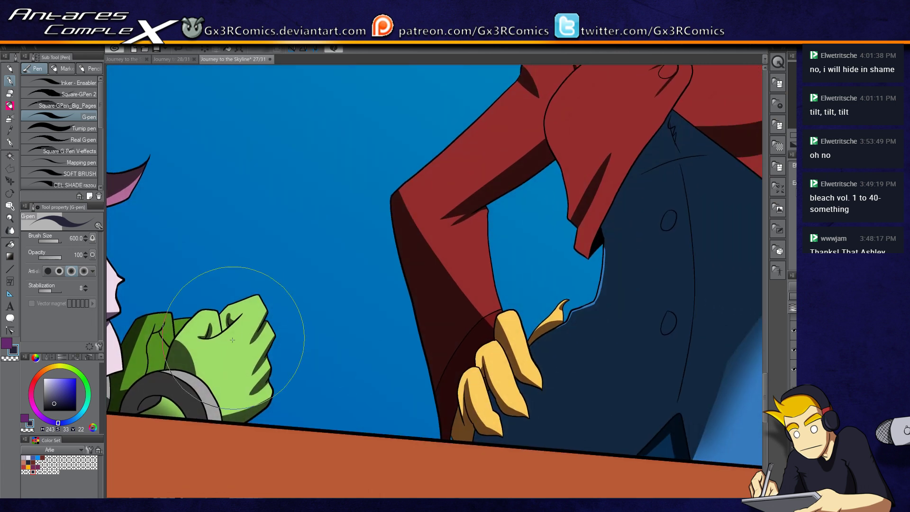
click(225, 326)
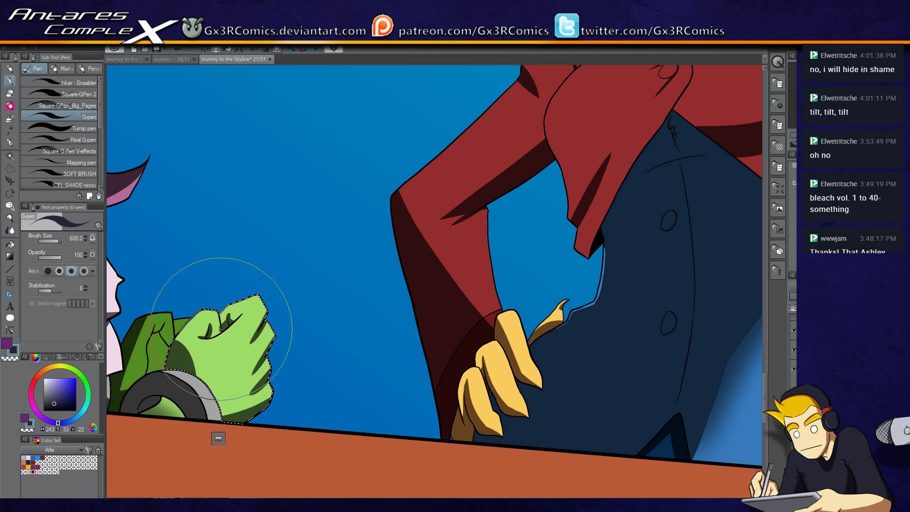
key(e)
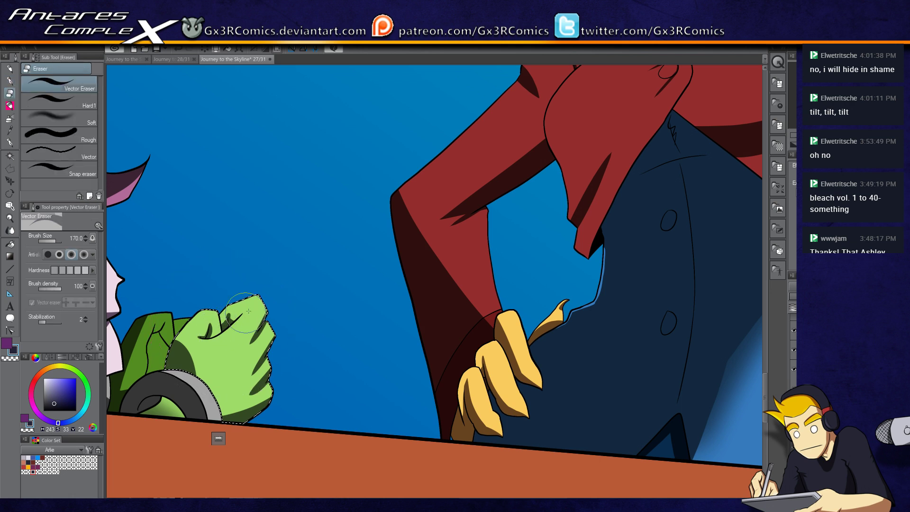
- Reselect the green character's far hand and shade its inner palm area with the G-pen
key(w)
click(166, 332)
key(p)
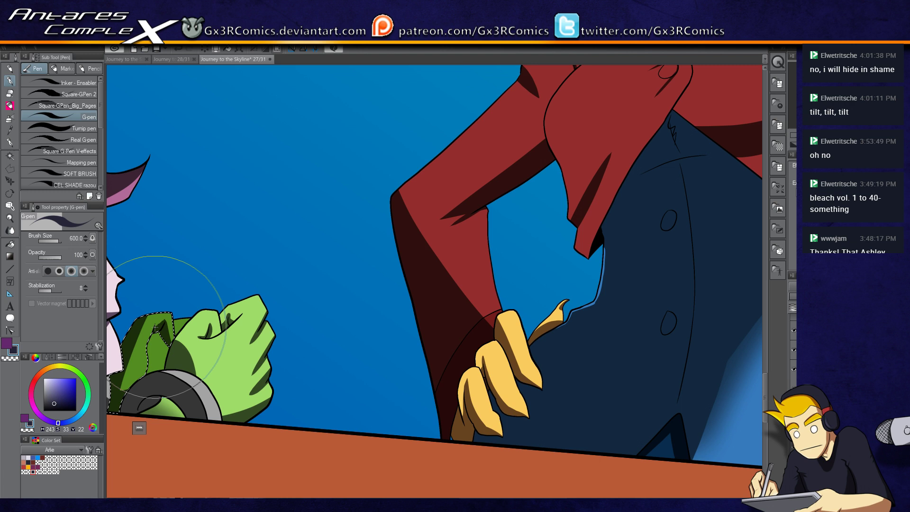
drag(185, 355, 263, 298)
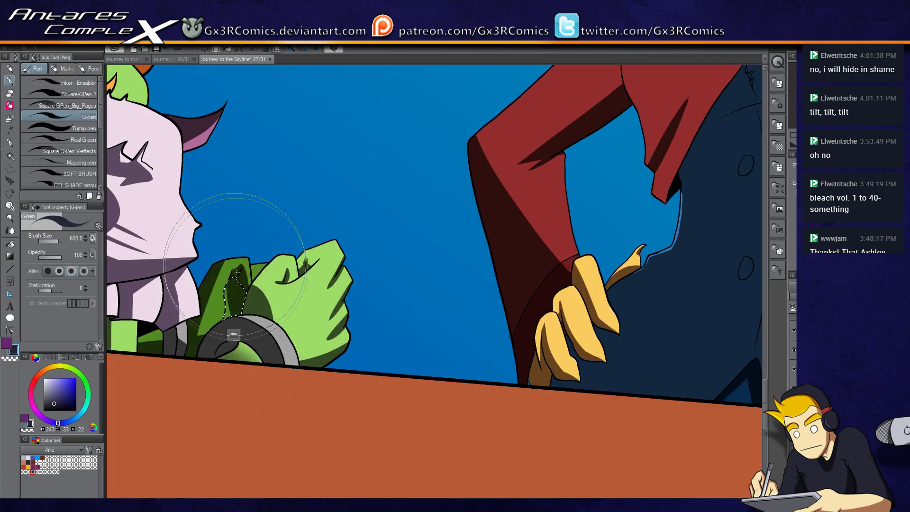
key(c)
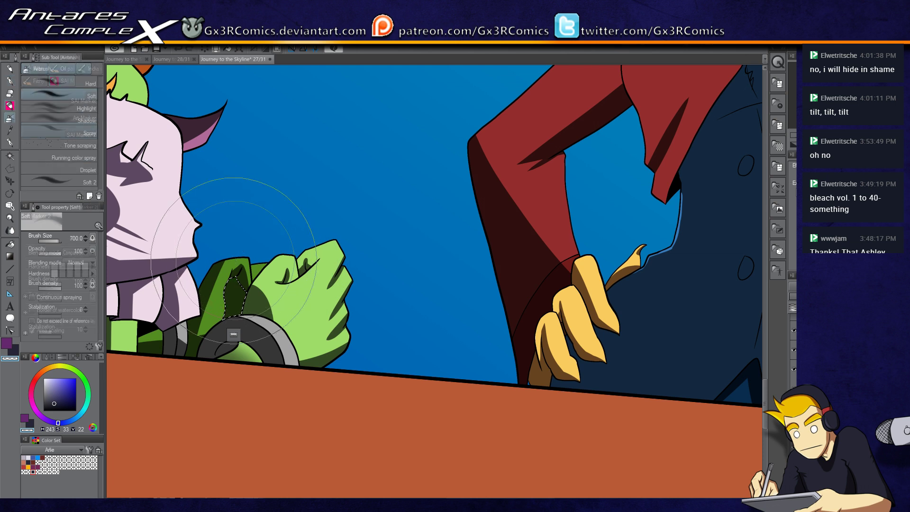
- Select the small sliver of the far hand between the fists, shade it, and clear the selection
key(w)
click(258, 271)
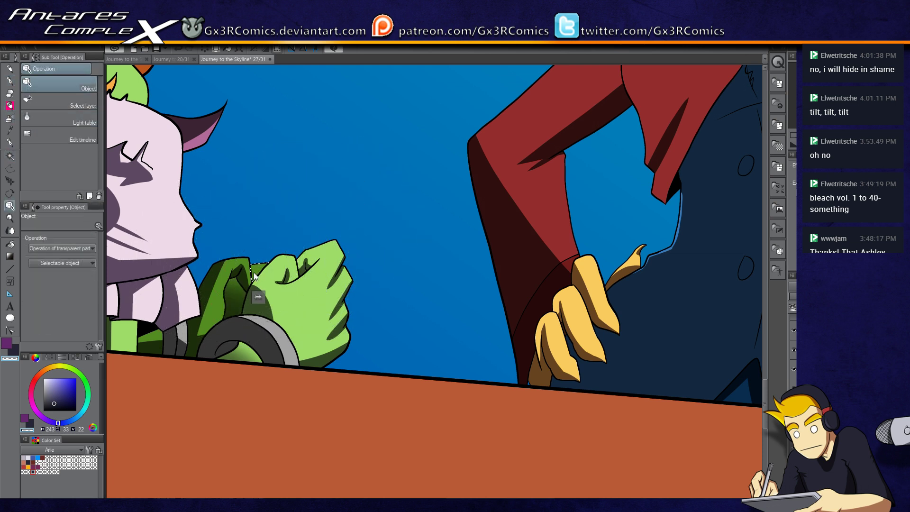
key(p)
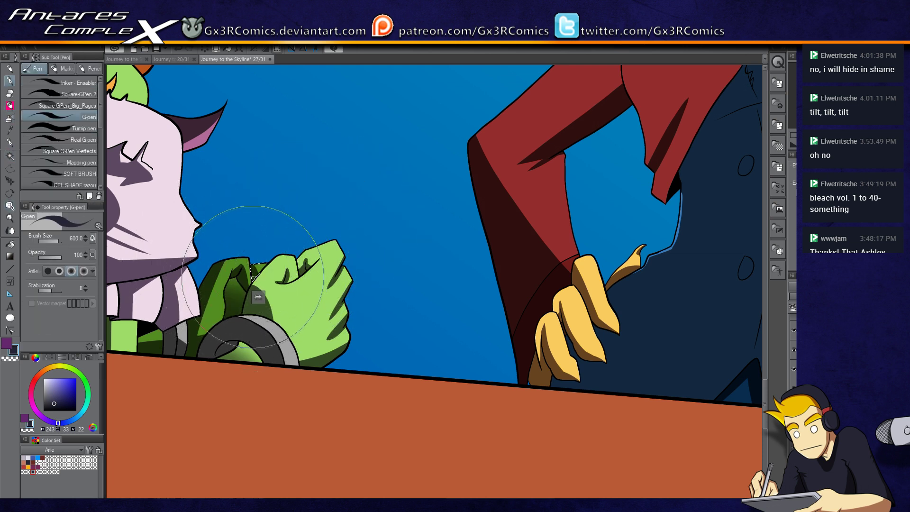
key(w)
click(234, 294)
key(p)
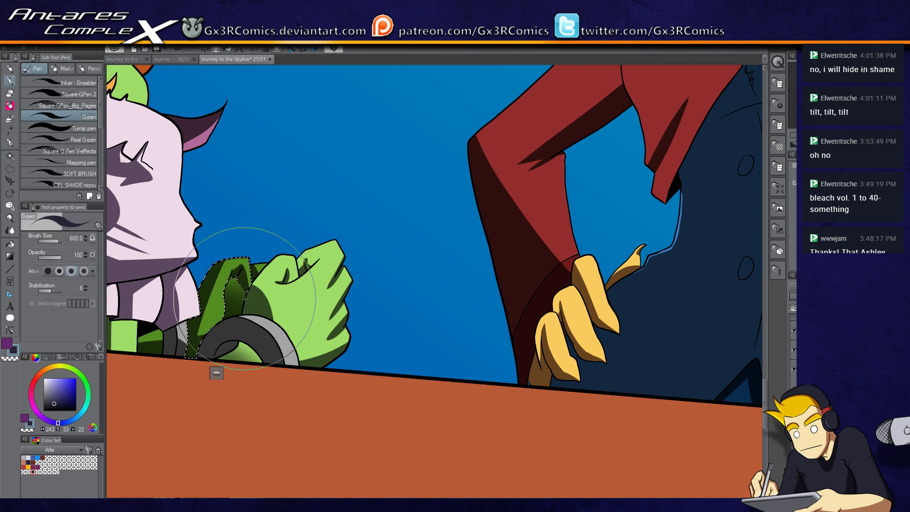
key(ctrl+d)
- Erase the yellow tail's outlines where they cross the grey pole in the bottom panel, using the Vector Eraser
drag(195, 349, 359, 470)
scroll(286, 299, down, 4)
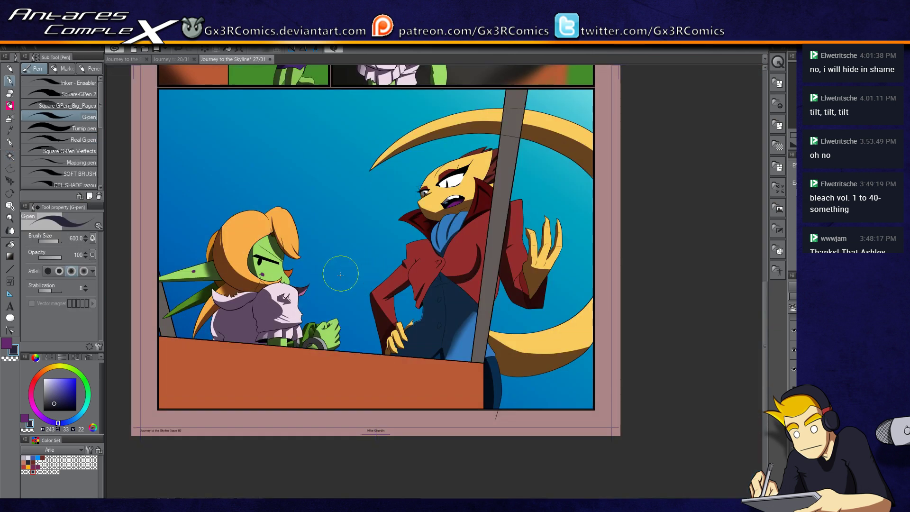
drag(351, 211, 318, 364)
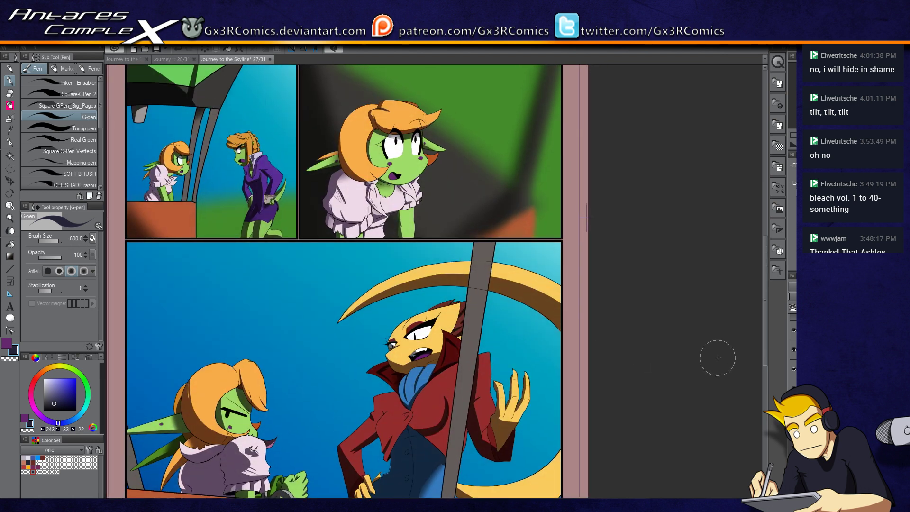
scroll(794, 351, down, 1)
scroll(479, 277, up, 5)
key(w)
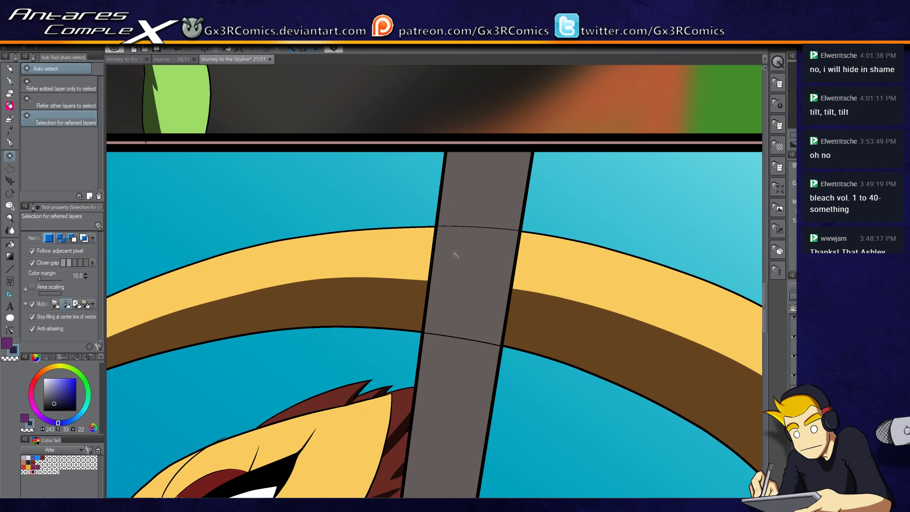
key(e)
drag(441, 226, 515, 229)
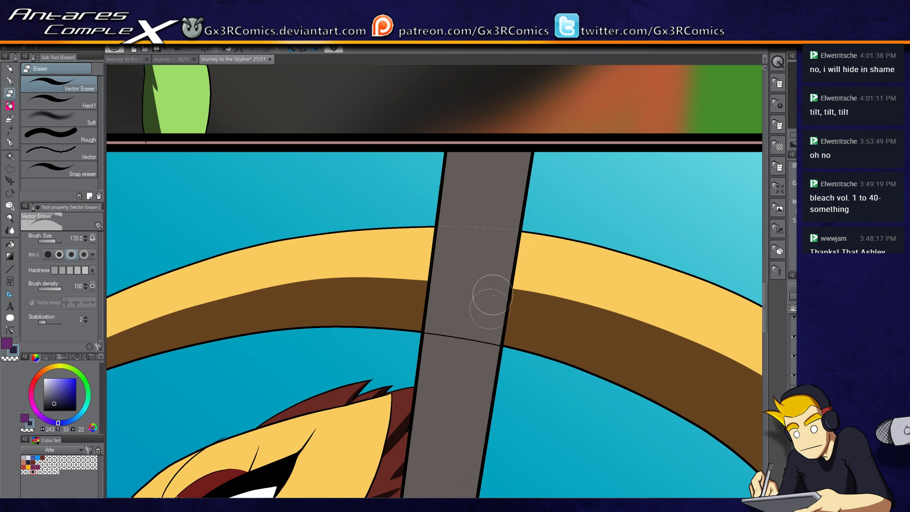
mouse_move(488, 345)
mouse_down()
mouse_move(497, 348)
mouse_move(477, 346)
mouse_move(488, 332)
mouse_move(465, 349)
mouse_move(452, 335)
mouse_move(429, 333)
mouse_move(432, 316)
mouse_up()
mouse_move(427, 321)
mouse_down()
mouse_move(433, 342)
mouse_move(482, 344)
mouse_move(472, 338)
mouse_move(494, 351)
mouse_move(502, 332)
mouse_move(490, 356)
mouse_up()
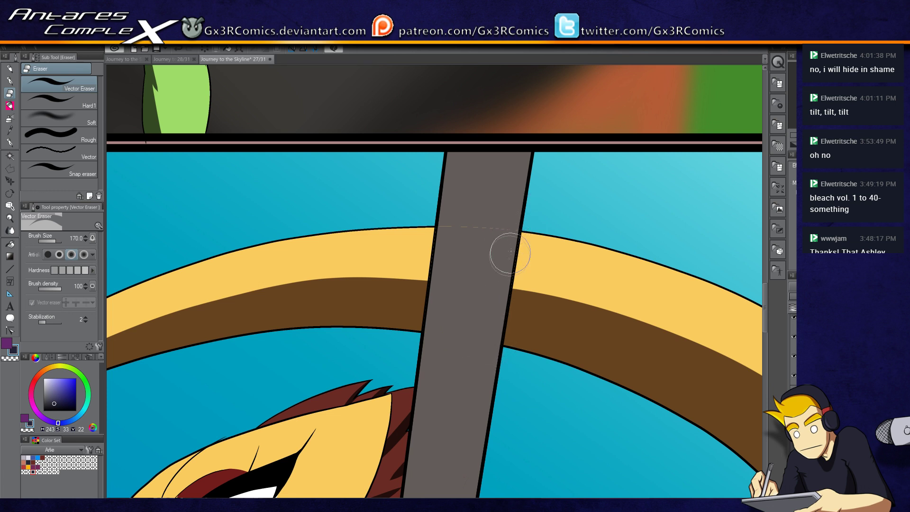
mouse_move(504, 303)
mouse_down()
mouse_move(509, 282)
mouse_move(496, 353)
mouse_up()
mouse_move(430, 313)
mouse_down()
mouse_move(436, 256)
mouse_move(429, 298)
mouse_move(429, 244)
mouse_up()
drag(439, 209, 465, 226)
- Save the comic page
scroll(426, 342, down, 1)
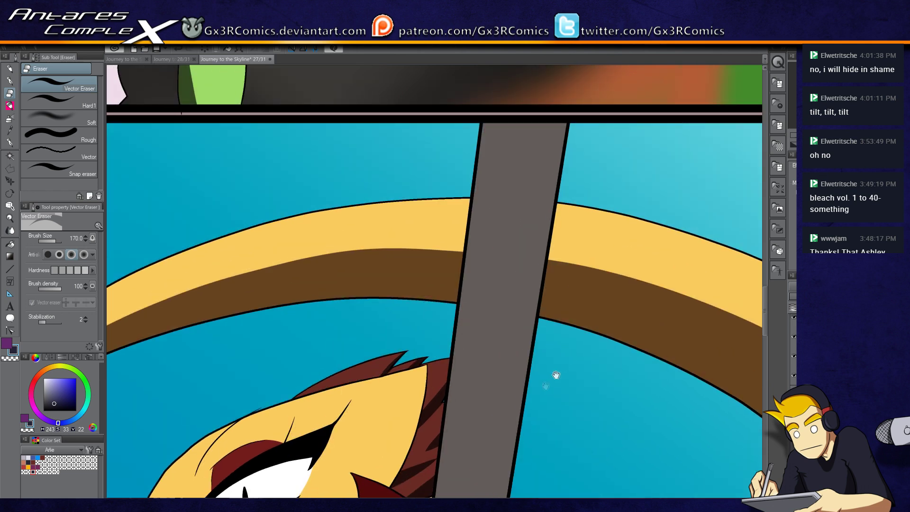
scroll(481, 463, down, 1)
scroll(422, 432, down, 1)
drag(434, 412, 435, 321)
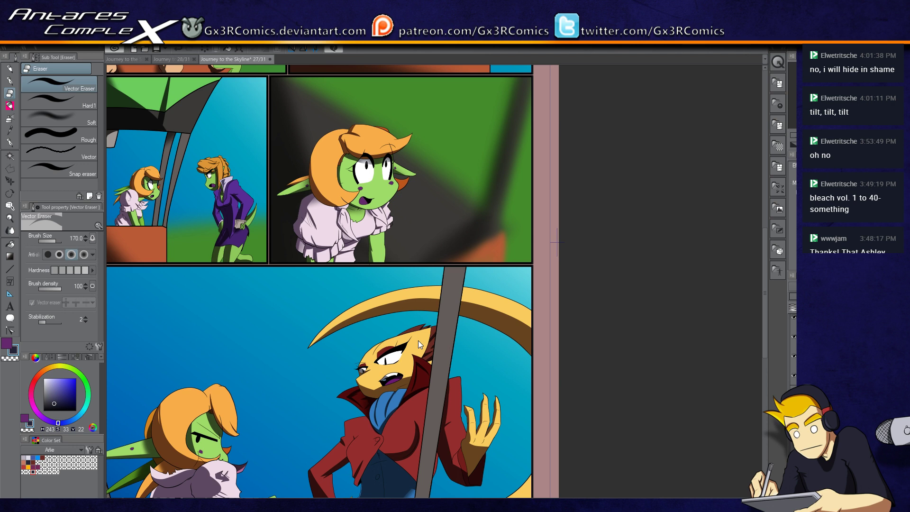
key(ctrl+s)
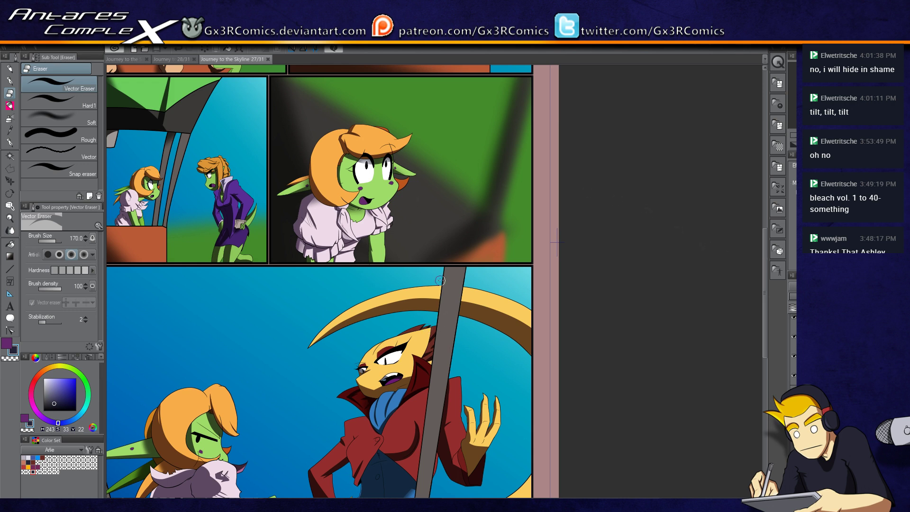
- Select the purple-suited character's front leg in the first panel and shade its back edge and underside with the G-pen
drag(370, 353, 457, 223)
mouse_move(395, 371)
mouse_down()
mouse_move(410, 301)
mouse_move(390, 313)
mouse_move(442, 242)
mouse_up()
drag(406, 273, 367, 397)
drag(331, 237, 321, 369)
mouse_move(351, 268)
mouse_down()
mouse_move(349, 331)
mouse_move(319, 367)
mouse_move(319, 413)
mouse_up()
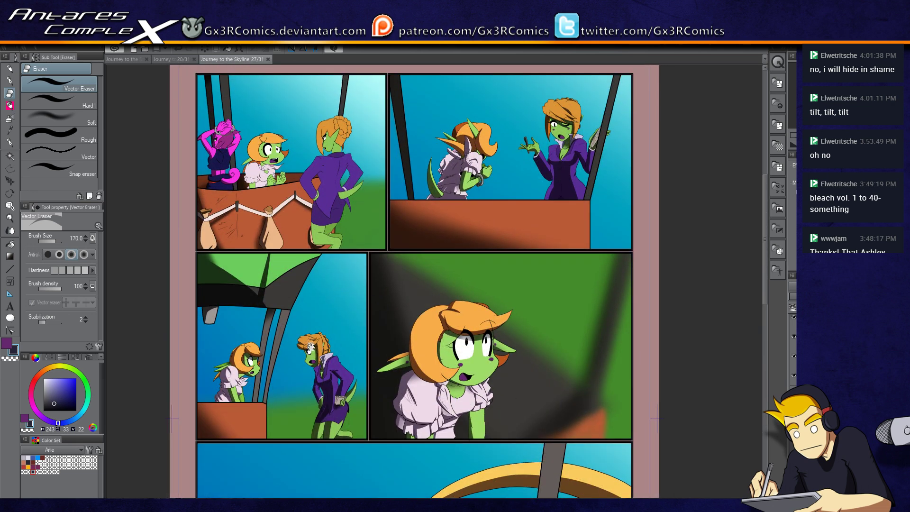
drag(311, 345, 328, 405)
scroll(335, 295, up, 5)
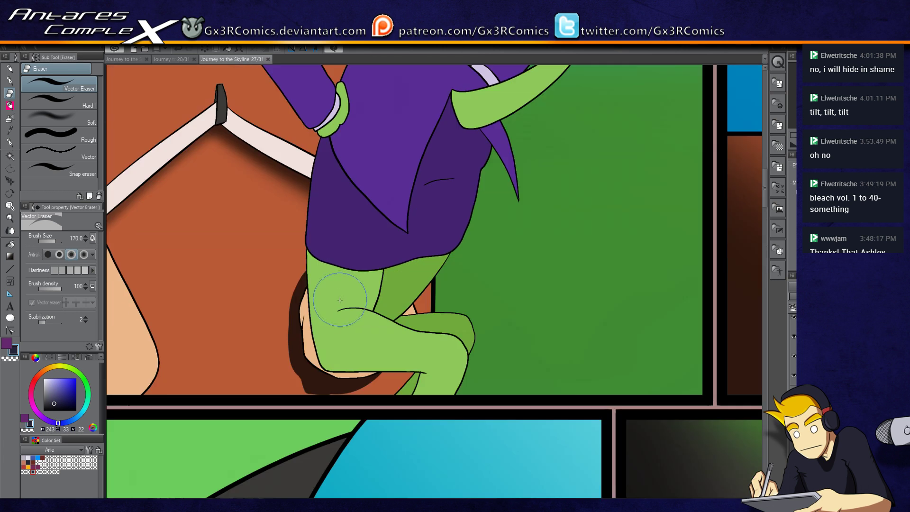
drag(337, 294, 373, 297)
key(w)
click(372, 297)
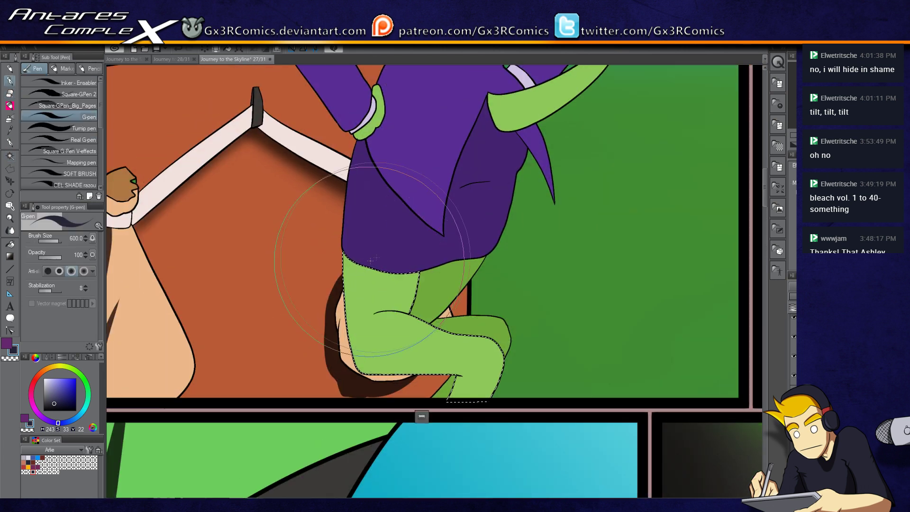
key(p)
mouse_move(353, 261)
mouse_down()
mouse_move(346, 327)
mouse_move(357, 317)
mouse_move(396, 348)
mouse_move(337, 361)
mouse_move(489, 376)
mouse_move(455, 382)
mouse_move(492, 365)
mouse_move(457, 418)
mouse_move(459, 385)
mouse_up()
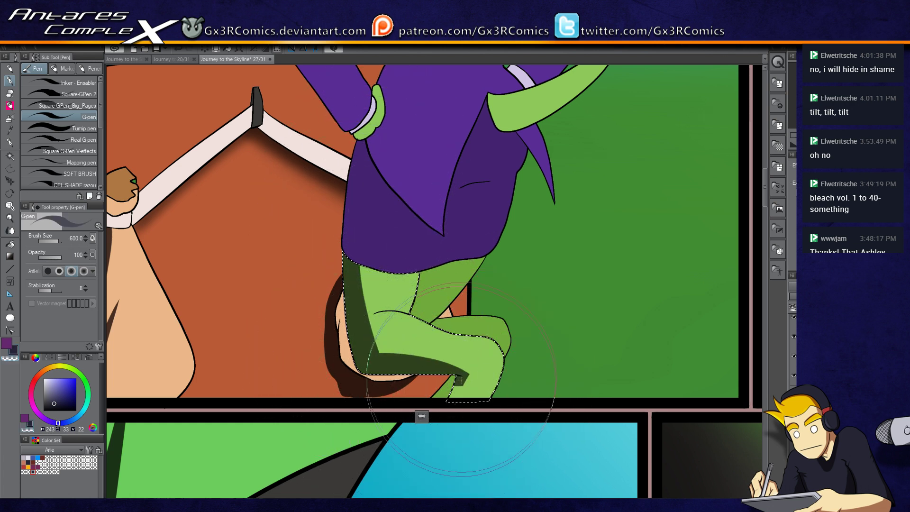
drag(397, 276, 405, 321)
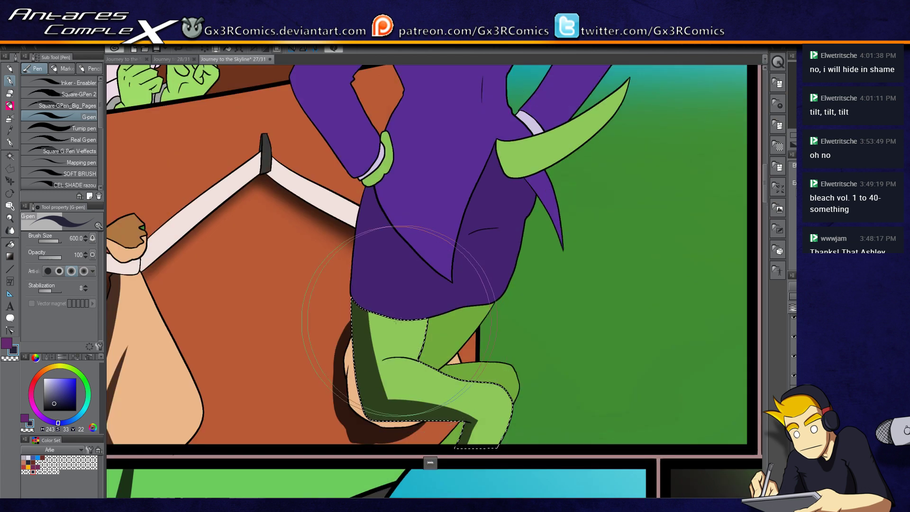
- Select and shade the purple-suited character's other thigh and the bent lower leg behind the front knee
key(ctrl+d)
click(444, 322)
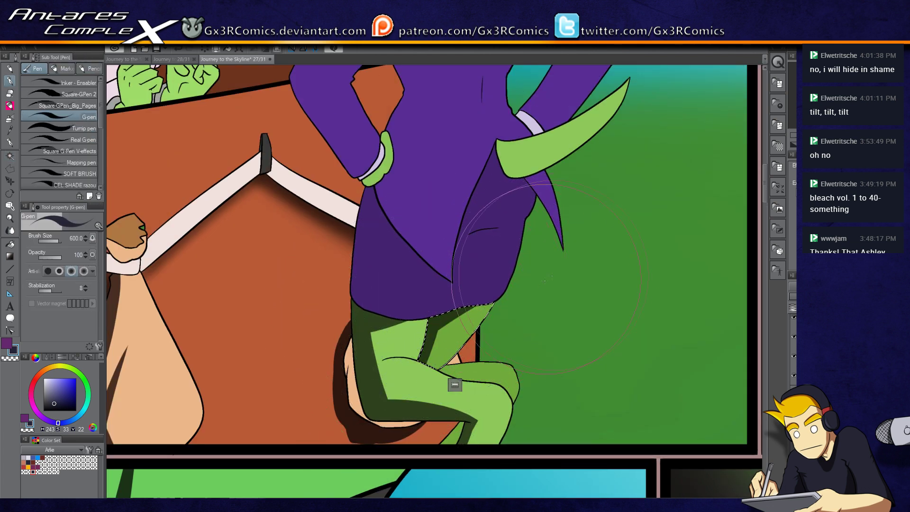
key(w)
click(476, 376)
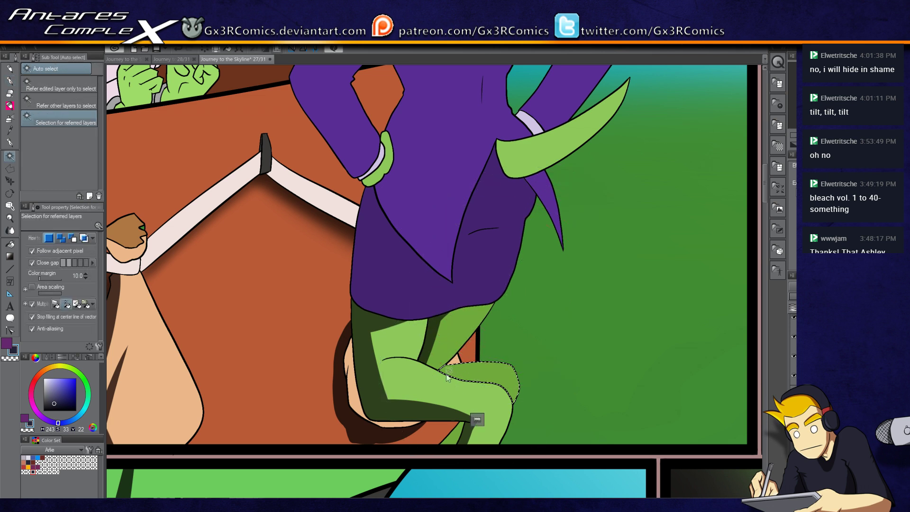
key(p)
drag(439, 382, 486, 382)
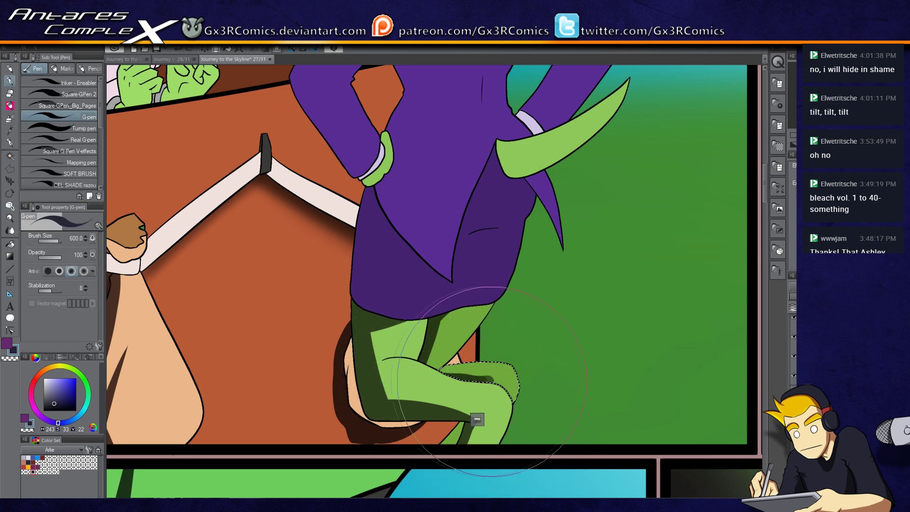
- Select the purple-suited character's skirt and shade its left side with the G-pen
scroll(486, 381, up, 3)
key(w)
click(394, 307)
key(p)
mouse_move(381, 230)
mouse_down()
mouse_move(358, 401)
mouse_move(369, 289)
mouse_move(364, 326)
mouse_move(384, 394)
mouse_move(380, 241)
mouse_move(402, 413)
mouse_move(393, 286)
mouse_move(359, 261)
mouse_up()
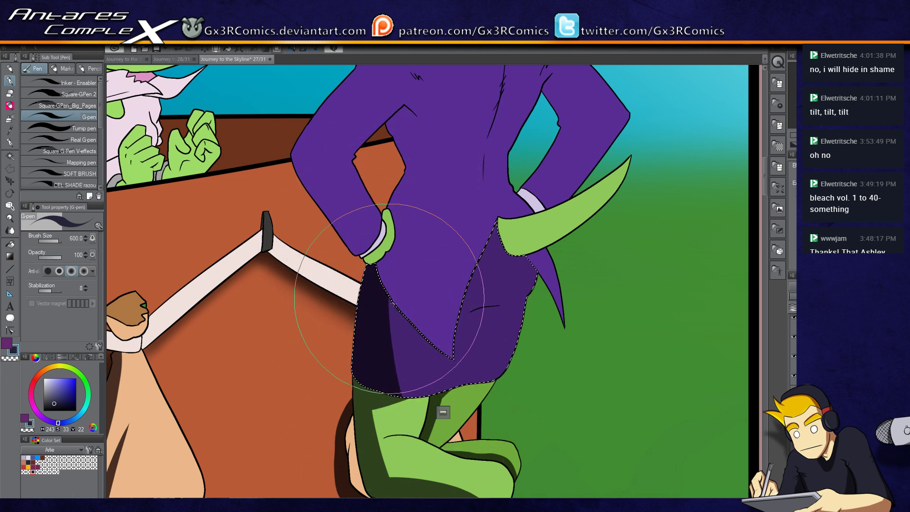
- Select the left hand resting on the hip and shade its lower part with the G-pen
key(w)
click(374, 248)
key(p)
drag(374, 260, 385, 239)
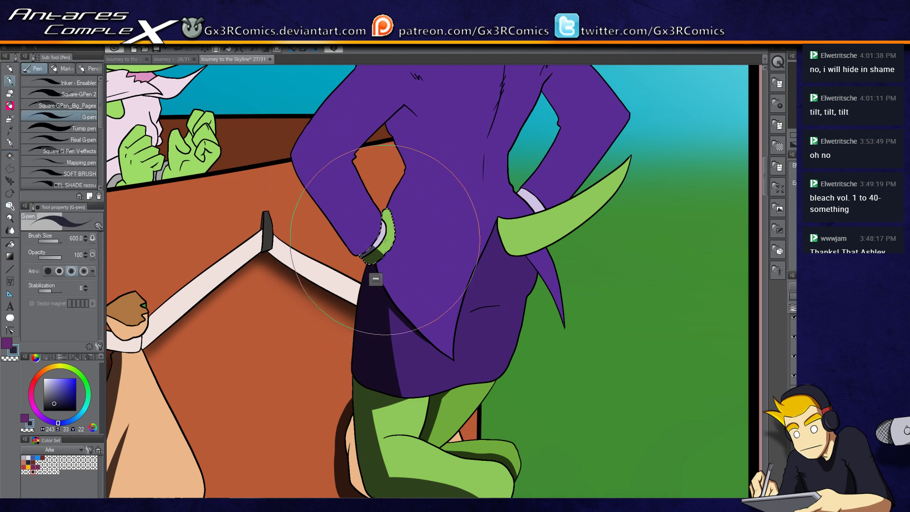
- Select the purple jacket and shade the outer edge of its left forearm, redoing the first stroke
drag(325, 230, 355, 295)
key(w)
click(359, 245)
key(p)
mouse_move(321, 217)
mouse_down()
mouse_move(437, 353)
mouse_move(396, 319)
mouse_up()
key(ctrl+z)
key(ctrl+z)
mouse_move(319, 227)
mouse_down()
mouse_move(389, 317)
mouse_move(325, 236)
mouse_move(360, 265)
mouse_move(386, 264)
mouse_move(347, 255)
mouse_up()
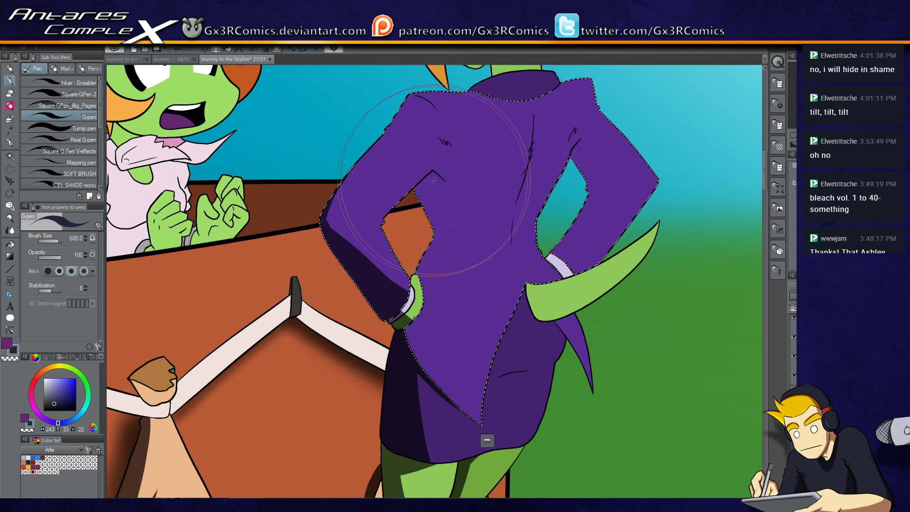
- Reduce the G-pen size to 170 and shade the jacket's left armpit crease and waist
scroll(436, 178, up, 2)
key(bracketright)
key(bracketright)
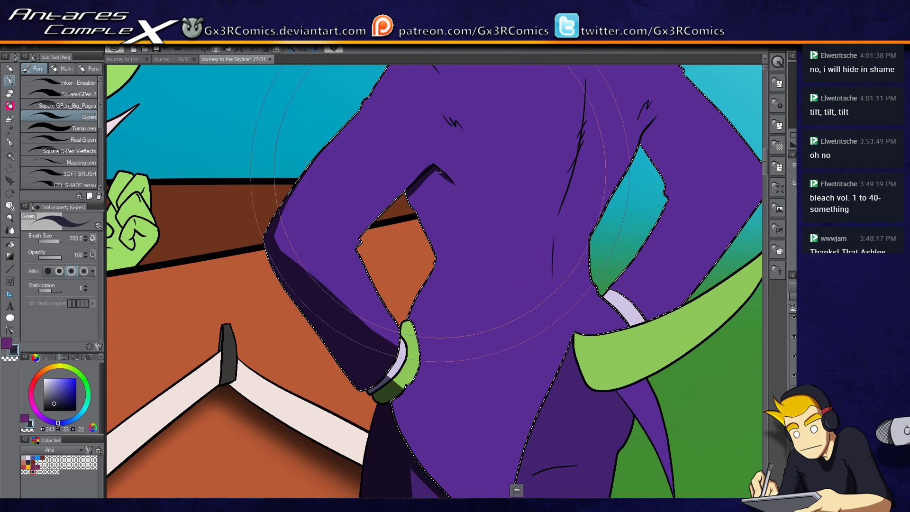
key(bracketleft)
key(bracketleft)
key(bracketleft)
key(bracketleft)
key(bracketleft)
key(bracketleft)
key(bracketleft)
key(bracketleft)
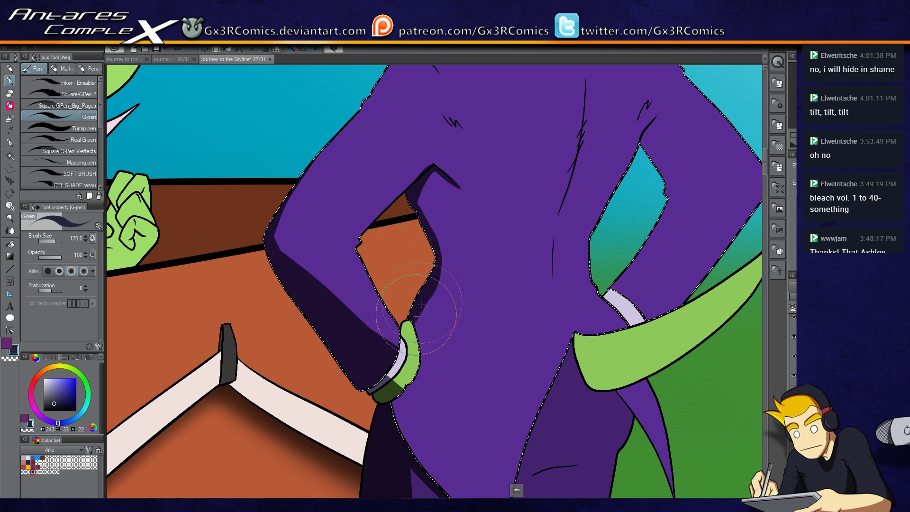
drag(440, 160, 427, 207)
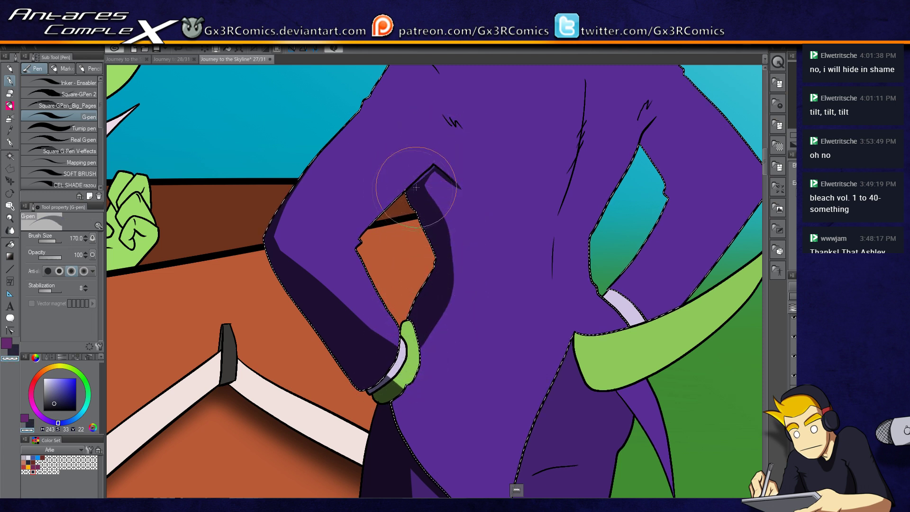
- Shade the inner edge of the jacket's left upper sleeve and its outer edge up to the shoulder fold
drag(325, 237, 432, 148)
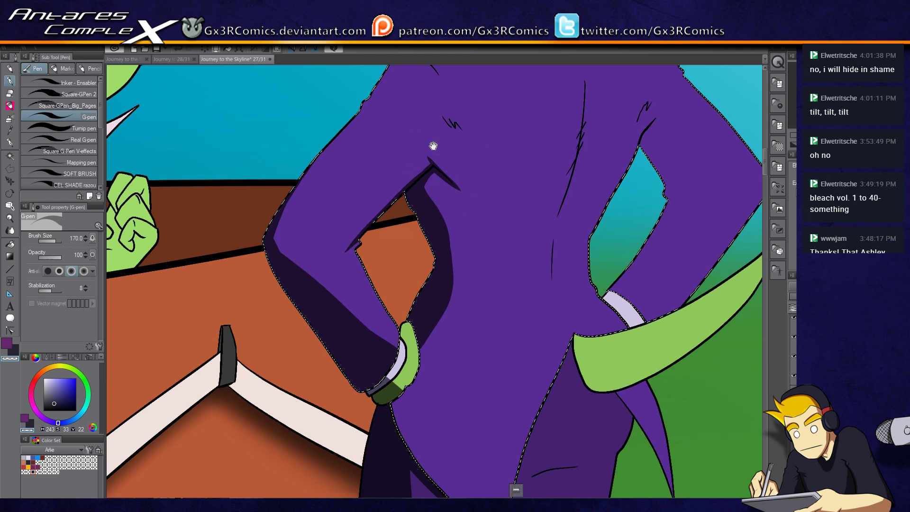
drag(433, 142, 412, 256)
key(c)
drag(248, 341, 387, 137)
drag(407, 254, 295, 282)
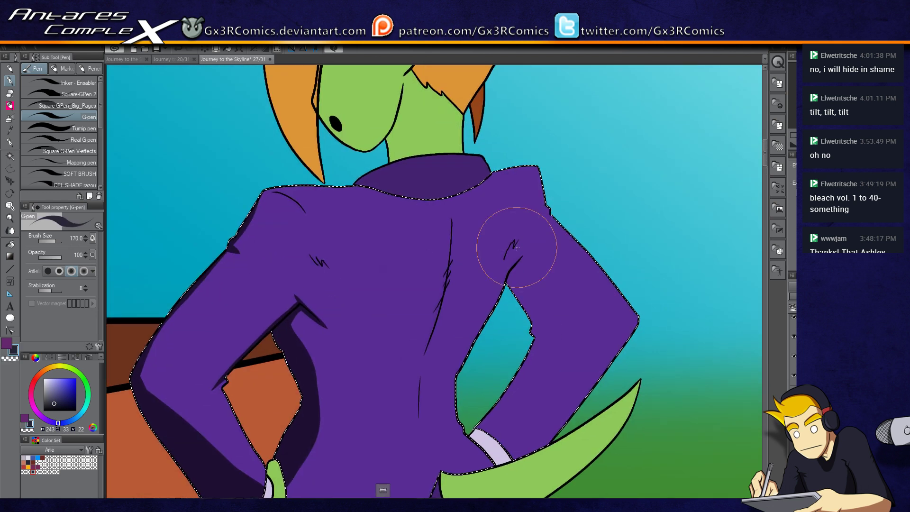
- Shade the right sleeve's armpit crease, inner edge and elbow fold, and thicken the jacket's spine crease
mouse_move(508, 274)
mouse_down()
mouse_move(561, 357)
mouse_move(540, 246)
mouse_up()
mouse_move(538, 203)
mouse_down()
mouse_move(488, 255)
mouse_move(453, 326)
mouse_up()
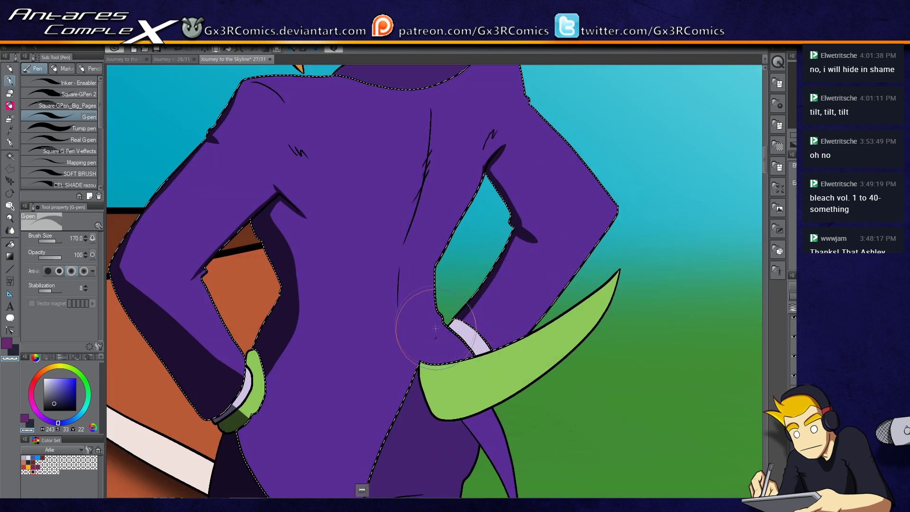
mouse_move(430, 107)
mouse_down()
mouse_move(417, 202)
mouse_move(426, 153)
mouse_move(385, 260)
mouse_move(416, 206)
mouse_up()
key(ctrl+z)
key(ctrl+z)
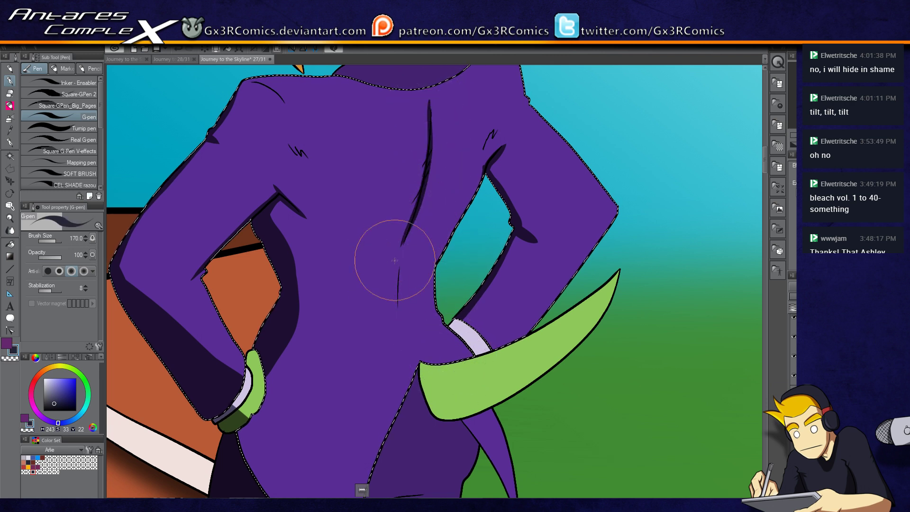
- Select the skirt and shade it along the right side of the jacket's pointed hem and beneath the tail
drag(396, 352, 442, 247)
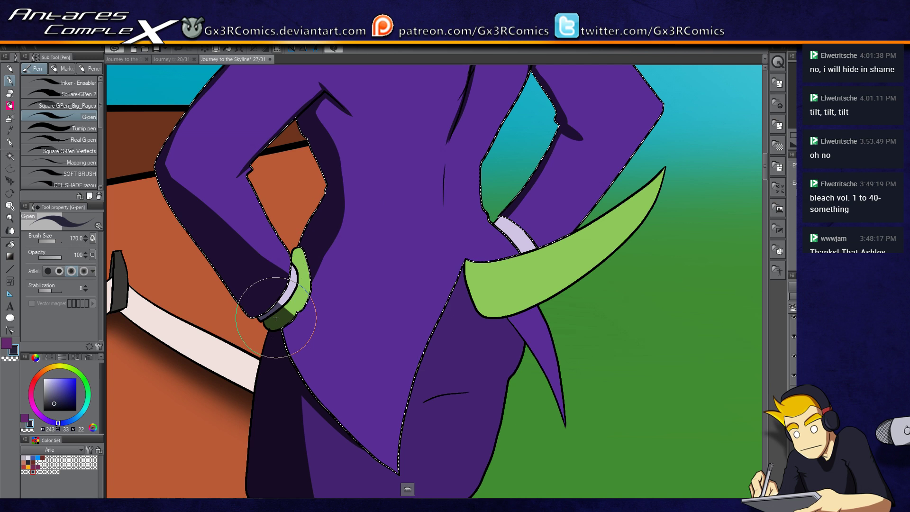
drag(271, 332, 193, 299)
key(w)
key(p)
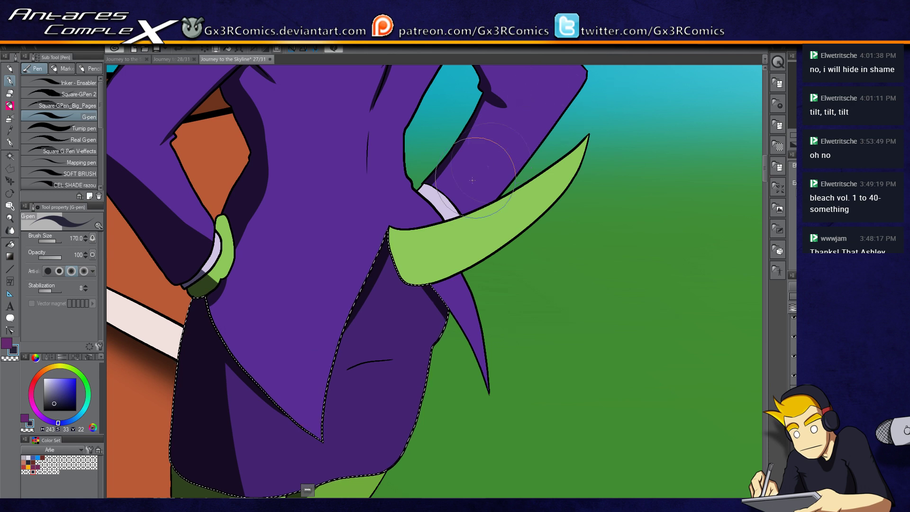
- Shade the edge of the right cuff, and select the green tail and shade its underside with the G-pen
click(431, 194)
mouse_move(349, 278)
mouse_down()
mouse_move(292, 354)
mouse_move(455, 351)
mouse_up()
click(344, 328)
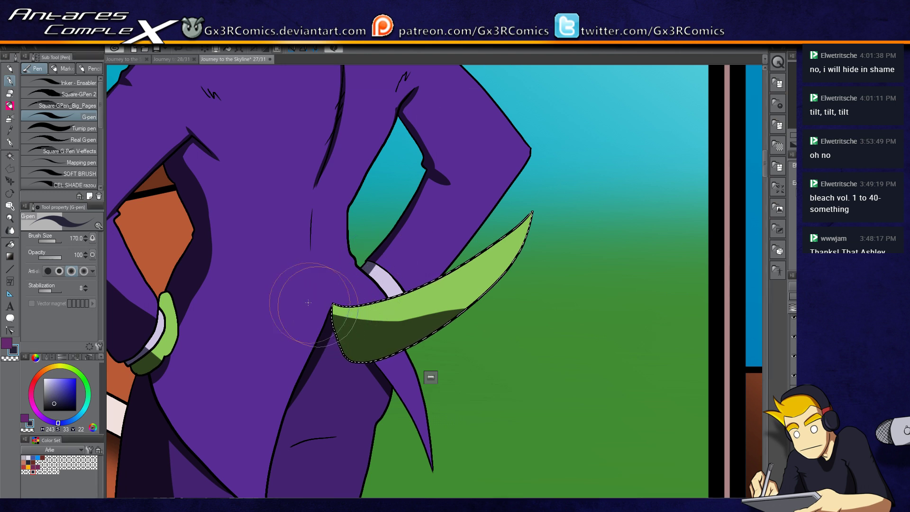
- Select the suited character's green head and neck and shade the underside of the muzzle with the G-pen
drag(310, 283, 349, 464)
drag(333, 237, 334, 305)
click(333, 305)
drag(265, 284, 265, 203)
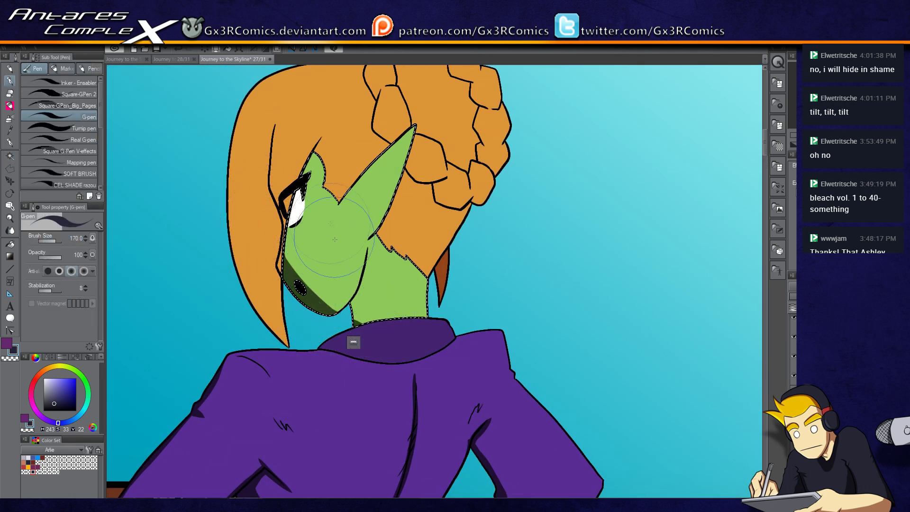
- Shade the neck's front edge, trim the excess, and extend the muzzle shading along the jaw and up the face to the eye
mouse_move(303, 285)
mouse_down()
mouse_move(331, 307)
mouse_move(363, 273)
mouse_up()
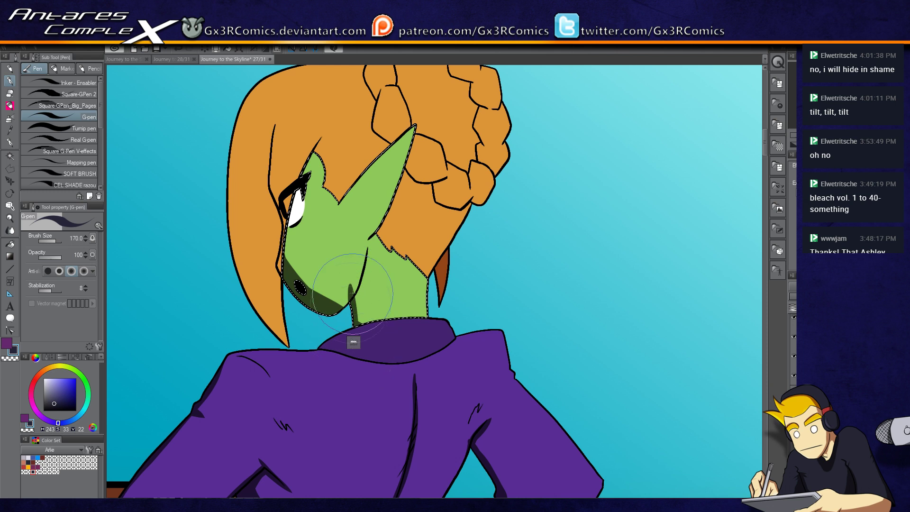
key(c)
click(351, 286)
key(c)
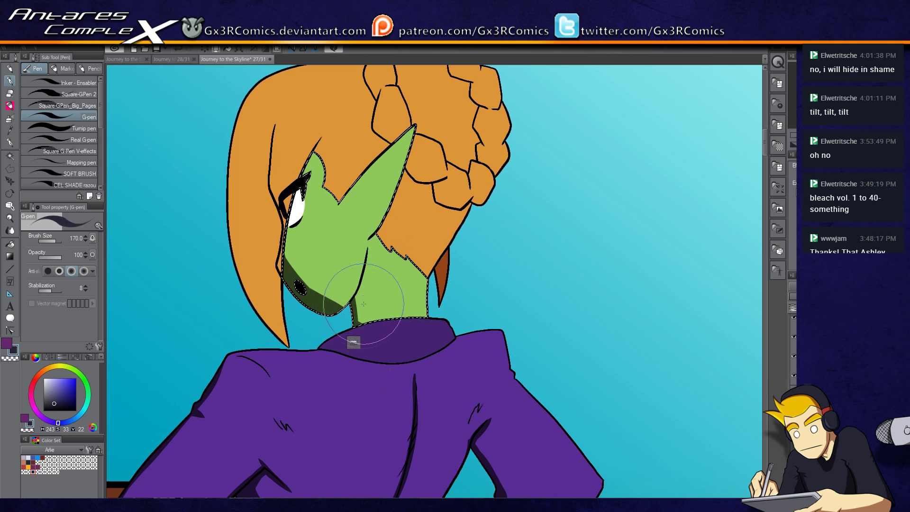
key(c)
key(c)
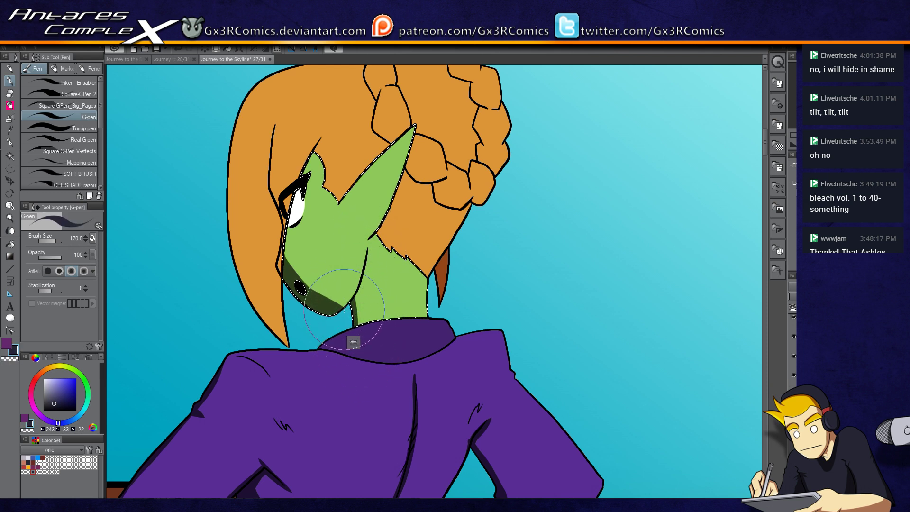
mouse_move(330, 302)
mouse_down()
mouse_move(304, 182)
mouse_move(282, 242)
mouse_move(337, 287)
mouse_up()
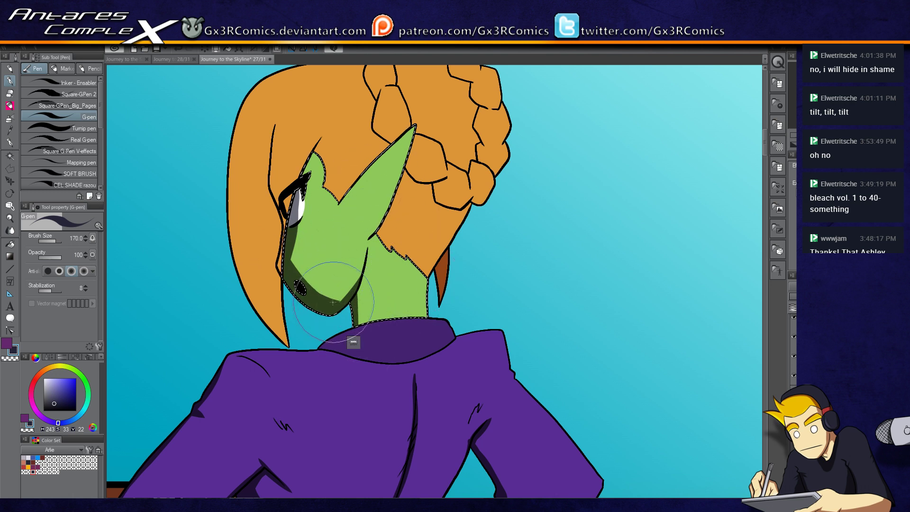
- Select the orange front hair and shade its outer edge, pointed tip and the strip alongside the braid
key(w)
click(276, 255)
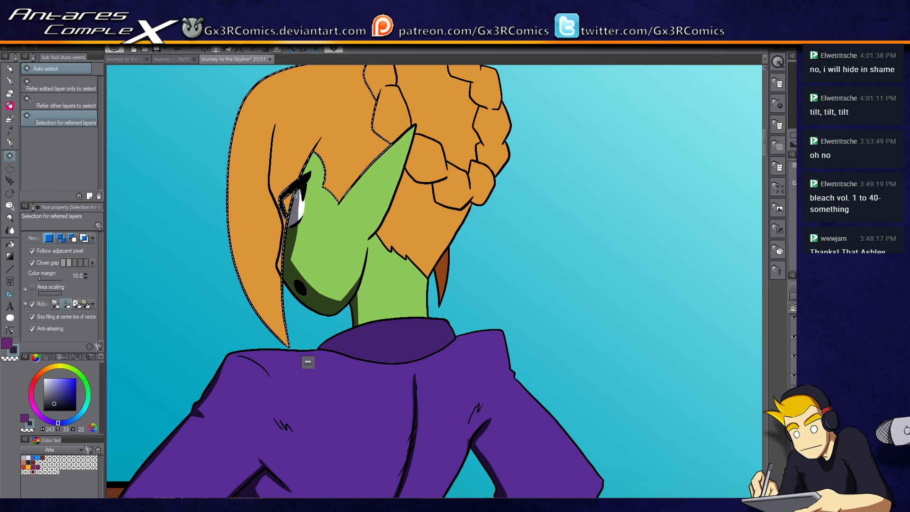
key(p)
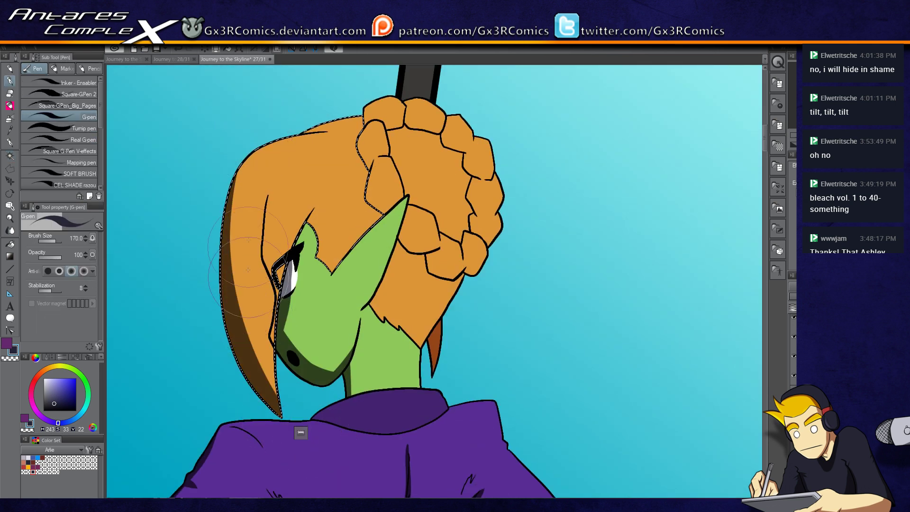
drag(250, 123, 287, 420)
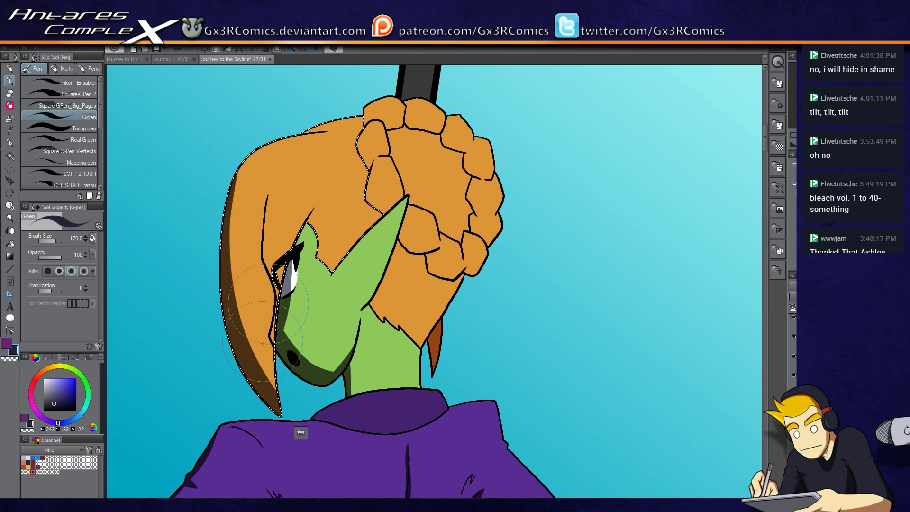
drag(237, 285, 280, 412)
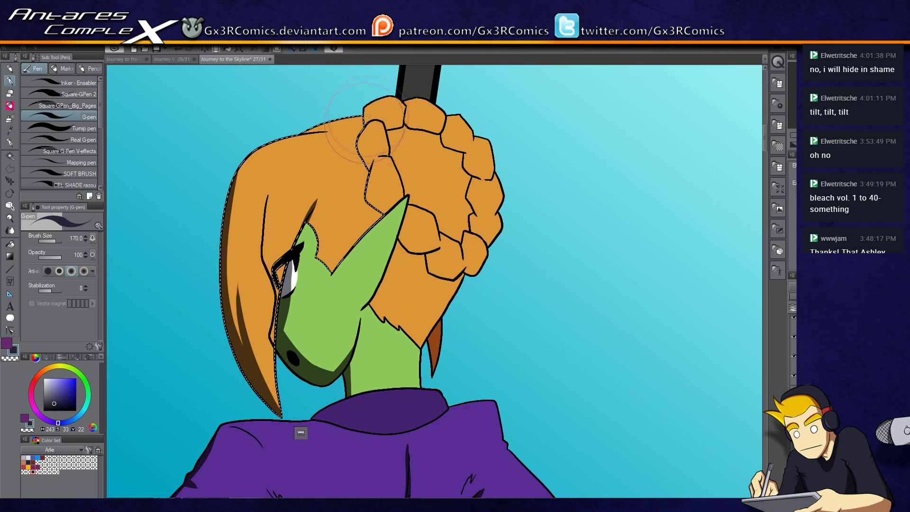
drag(366, 157, 370, 172)
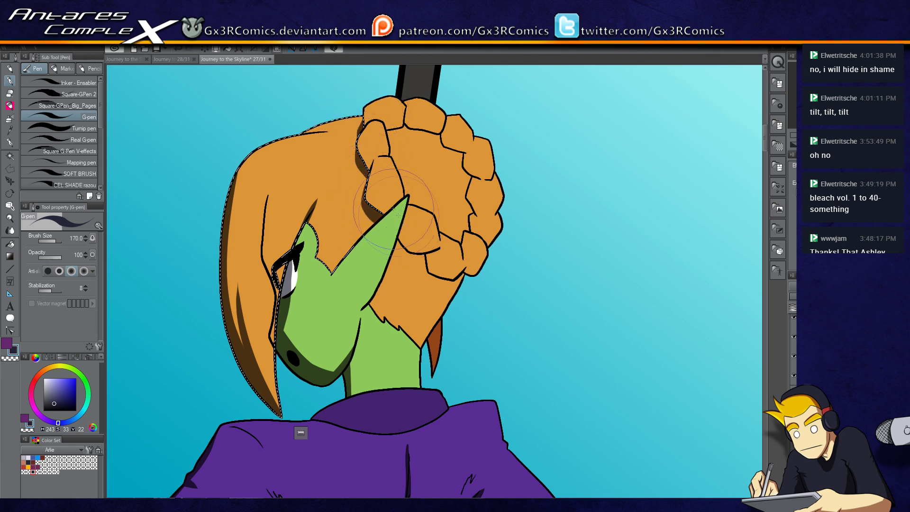
- Add the hair at the nape to the selection, shade it beneath the braid, and draw tapered strand shadows across the hair
key(w)
shift+click(406, 239)
key(p)
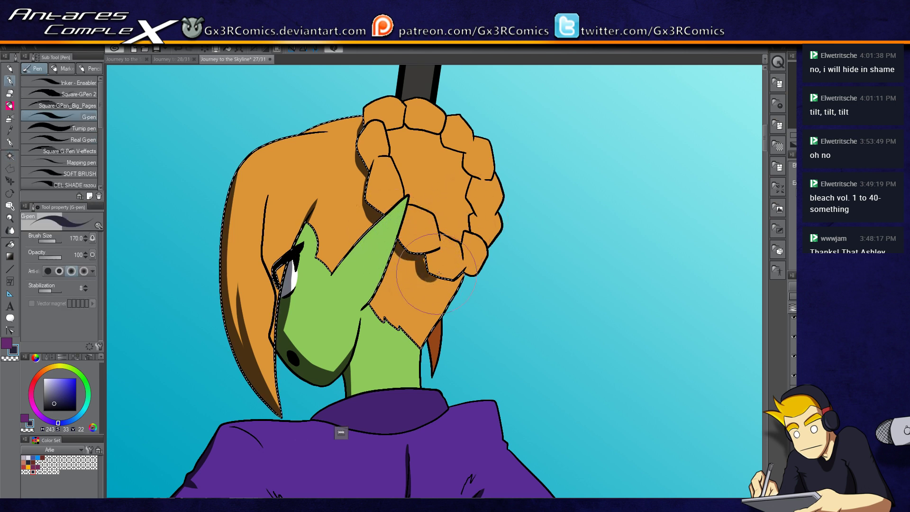
drag(415, 274, 431, 267)
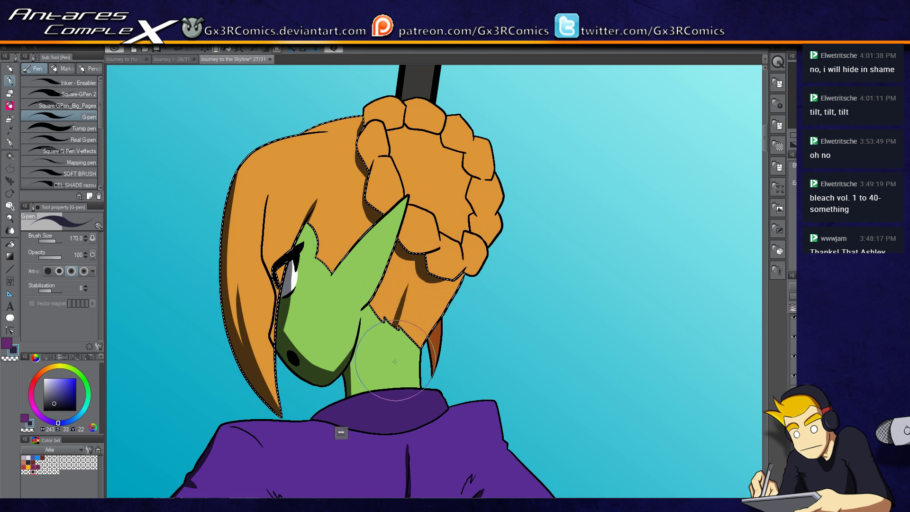
drag(332, 205, 364, 179)
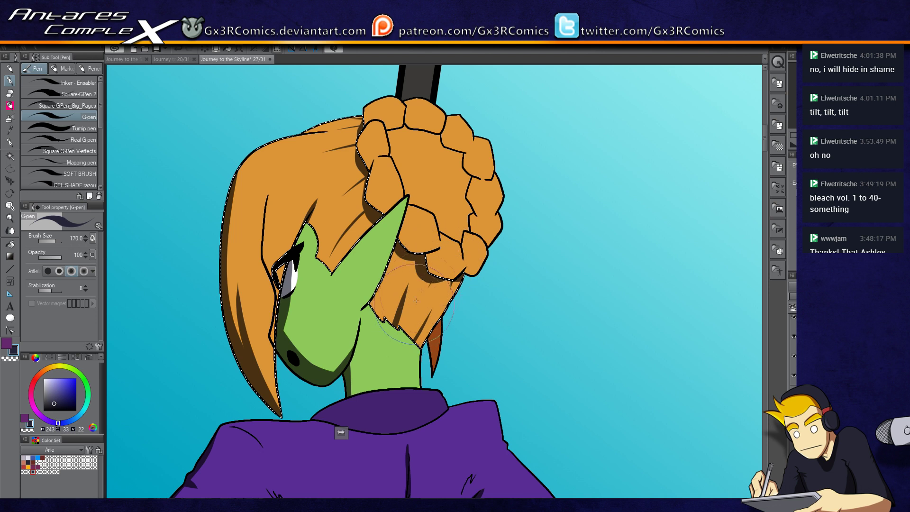
- Select the hair enclosed by the braided bun and shade it along the braid's upper and right inner edge
drag(440, 198, 410, 264)
key(w)
click(402, 233)
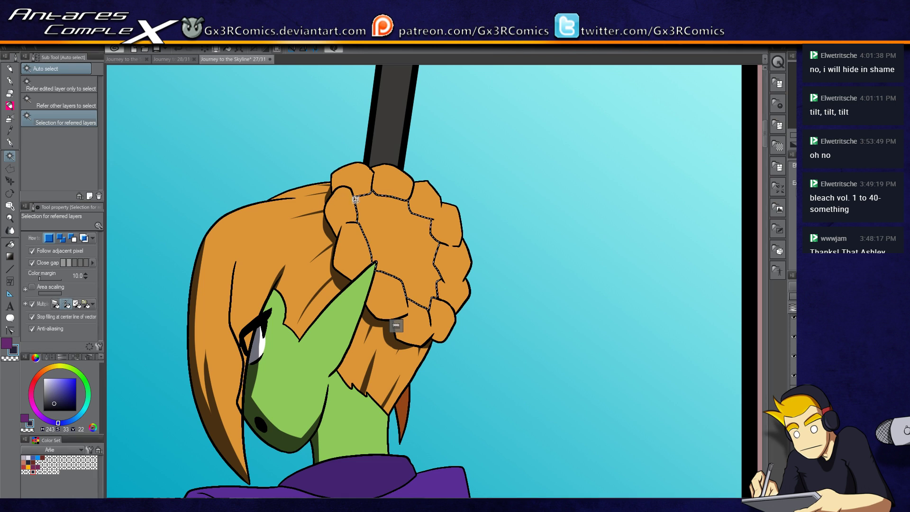
key(p)
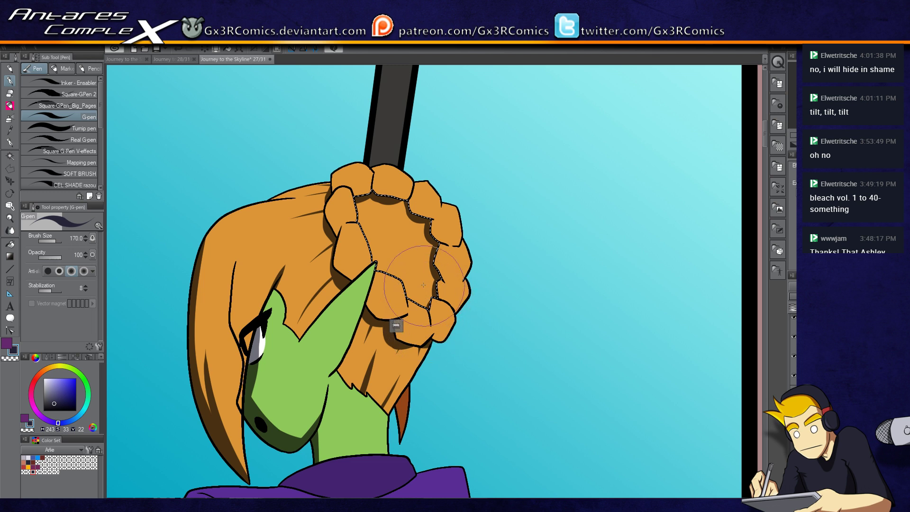
- Select the green hand on the suited character's hip and touch up its shading beside the cuff
scroll(355, 316, down, 3)
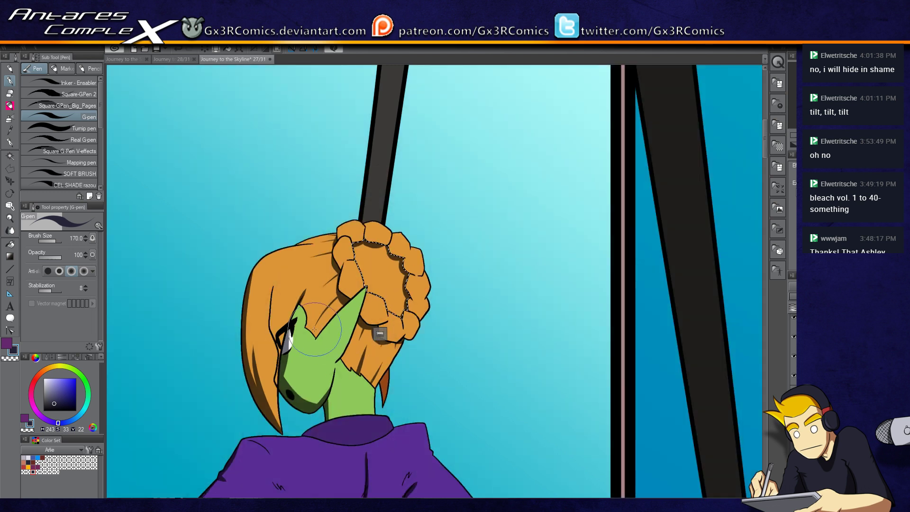
drag(364, 272, 372, 253)
scroll(360, 300, down, 5)
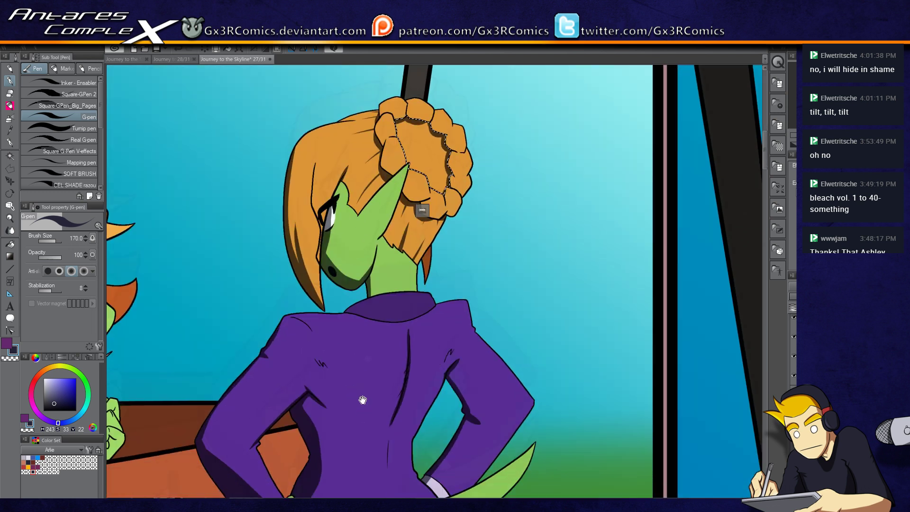
scroll(355, 379, down, 5)
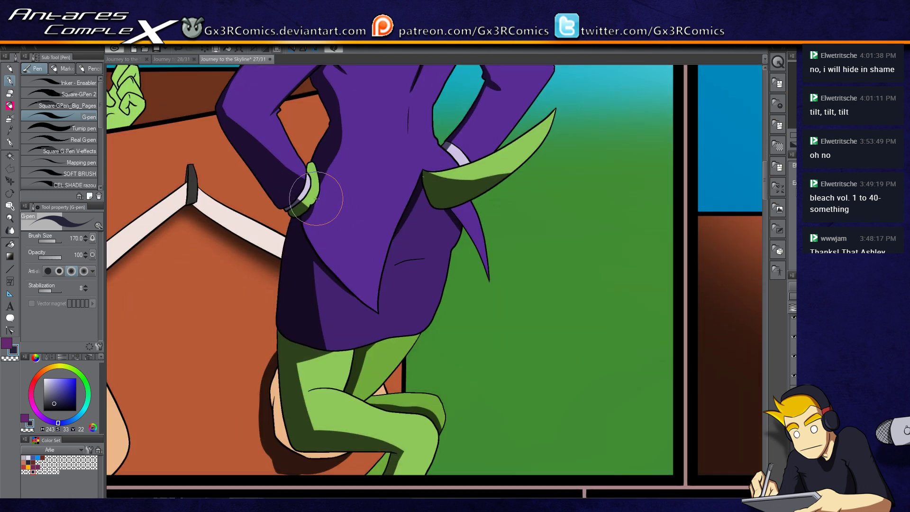
mouse_move(304, 203)
mouse_down()
mouse_move(328, 190)
mouse_move(304, 195)
mouse_move(325, 196)
mouse_move(320, 188)
mouse_move(313, 225)
mouse_up()
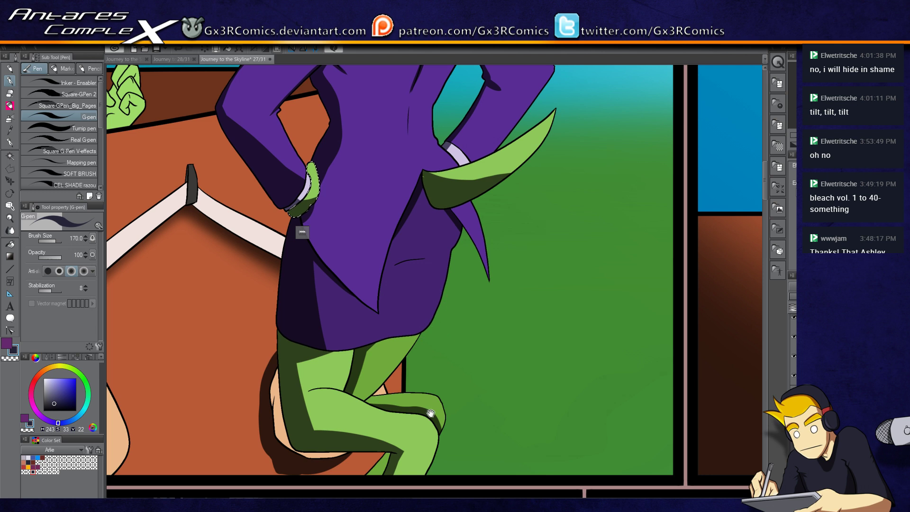
- Deselect the hand, then select the green tail and touch up the shading at its base
scroll(421, 285, down, 3)
drag(370, 348, 341, 375)
drag(373, 338, 325, 390)
key(ctrl+d)
mouse_move(572, 156)
mouse_down()
mouse_move(454, 283)
mouse_move(402, 303)
mouse_up()
click(237, 222)
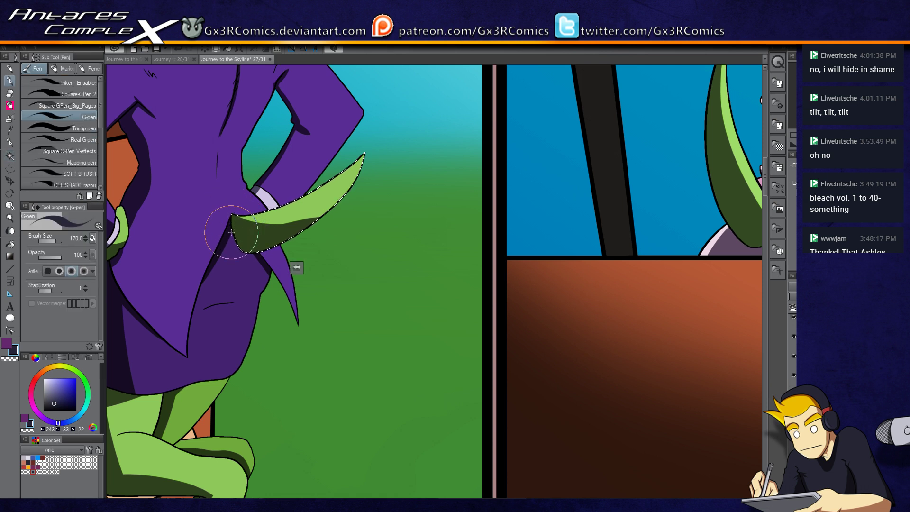
- Select the frightened character's white puffed sleeve and bodice and shade the sleeve's left side and shoulder fold
scroll(411, 271, down, 2)
drag(571, 278, 484, 330)
drag(420, 328, 647, 357)
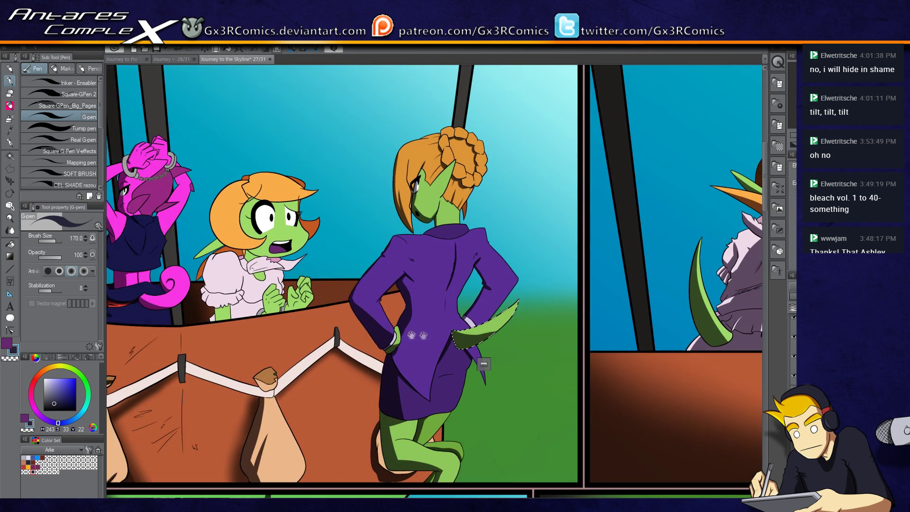
drag(227, 266, 287, 296)
scroll(288, 296, up, 2)
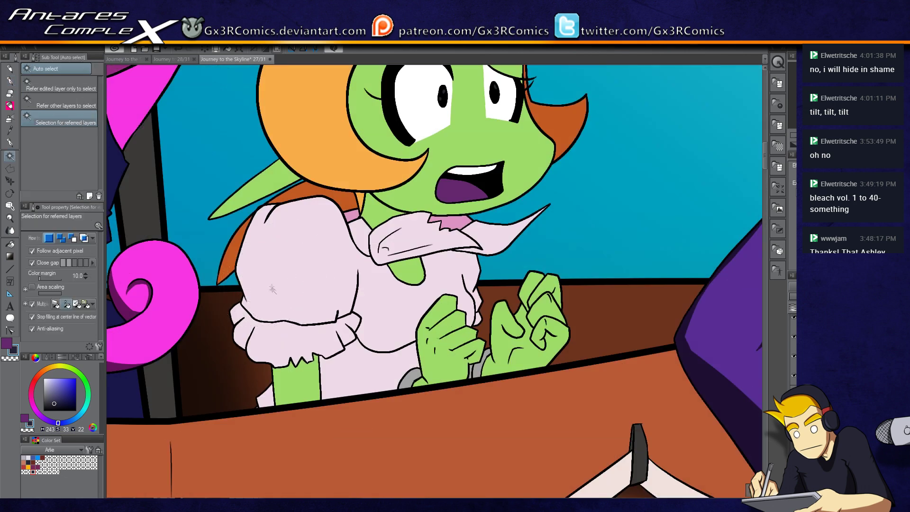
mouse_move(263, 208)
mouse_down()
mouse_move(276, 329)
mouse_move(255, 284)
mouse_move(266, 207)
mouse_move(255, 218)
mouse_move(269, 275)
mouse_move(283, 191)
mouse_move(278, 252)
mouse_move(281, 228)
mouse_move(258, 297)
mouse_up()
mouse_move(279, 344)
mouse_down()
mouse_move(263, 216)
mouse_move(259, 303)
mouse_up()
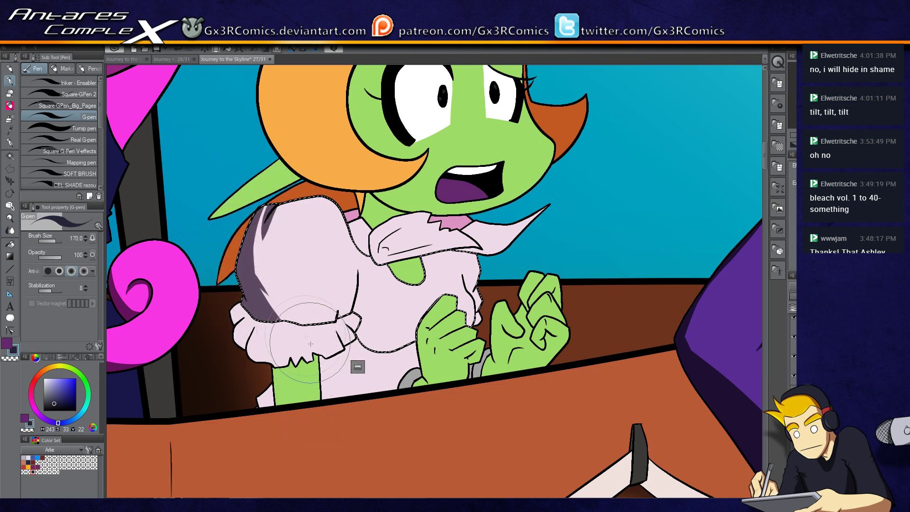
- Select the ruffle below the puffed sleeve and shade its left edge and folds
key(w)
click(305, 337)
key(p)
drag(250, 299, 215, 340)
mouse_move(259, 304)
mouse_down()
mouse_move(234, 340)
mouse_move(255, 305)
mouse_move(236, 326)
mouse_move(238, 303)
mouse_up()
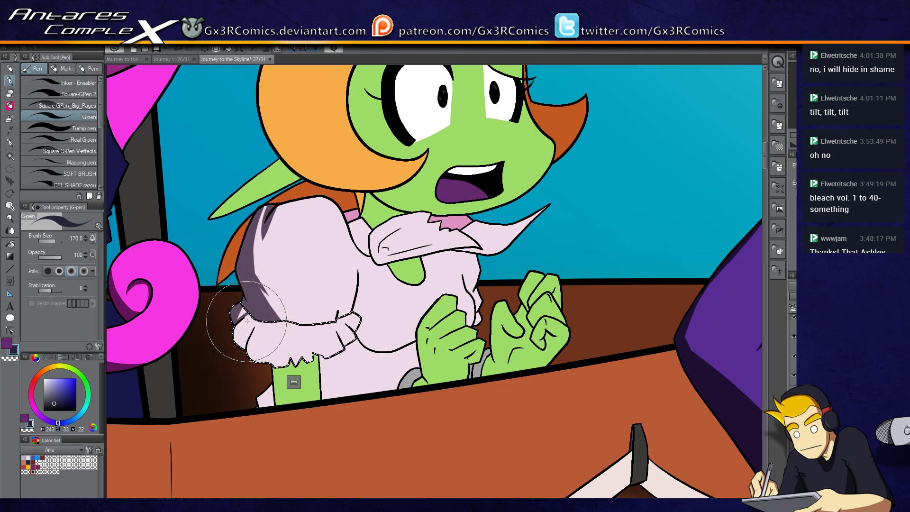
mouse_move(248, 315)
mouse_down()
mouse_move(269, 299)
mouse_move(233, 346)
mouse_move(245, 343)
mouse_move(241, 363)
mouse_move(280, 296)
mouse_move(245, 360)
mouse_move(273, 300)
mouse_up()
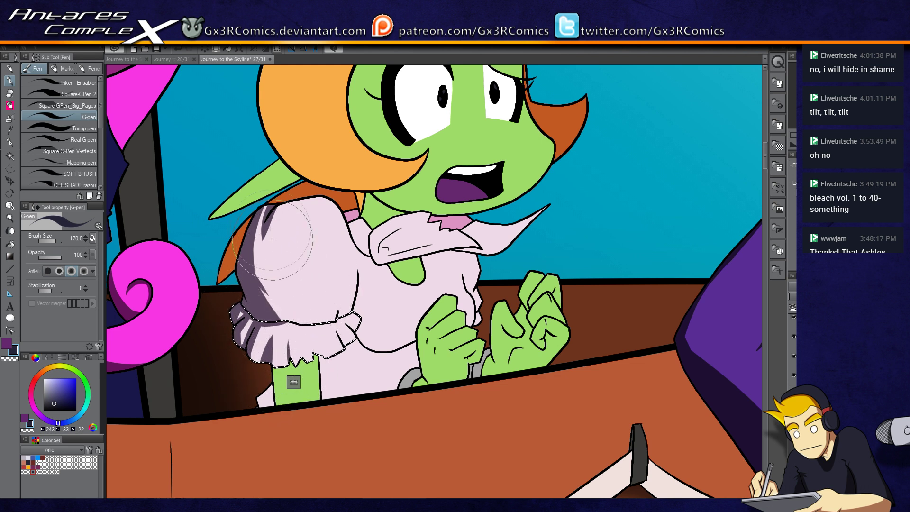
- Shade the green arm below the ruffle and select the small piece of white dress behind it for shading
key(w)
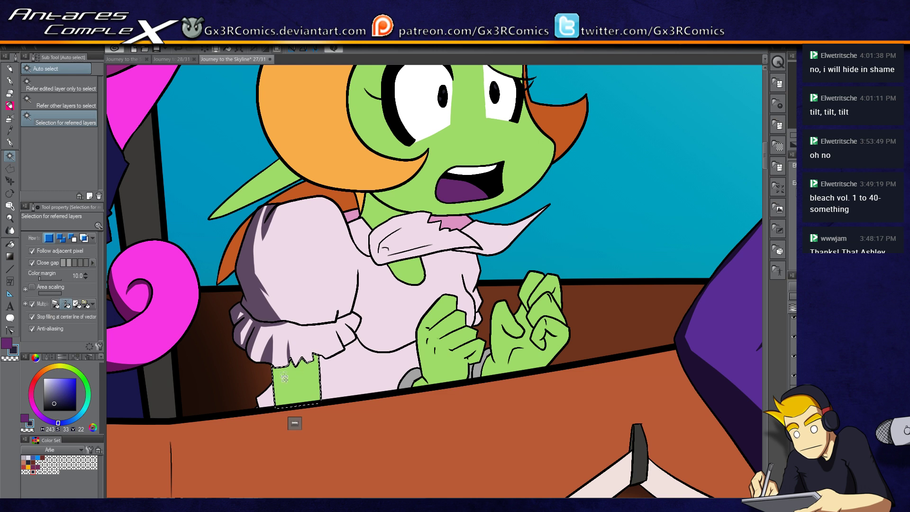
key(p)
key(w)
click(266, 396)
key(p)
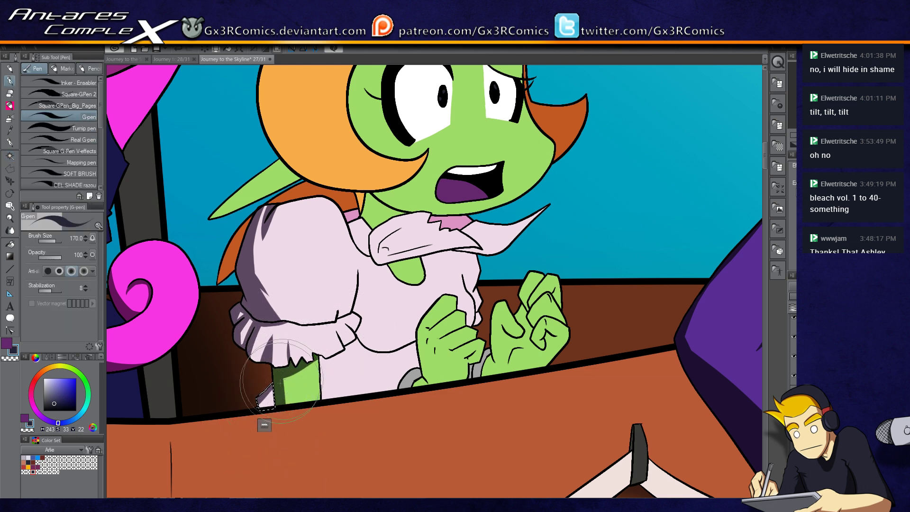
- Select the white dress below the bodice and shade it beneath the bust and beside the arm
key(w)
click(351, 358)
key(p)
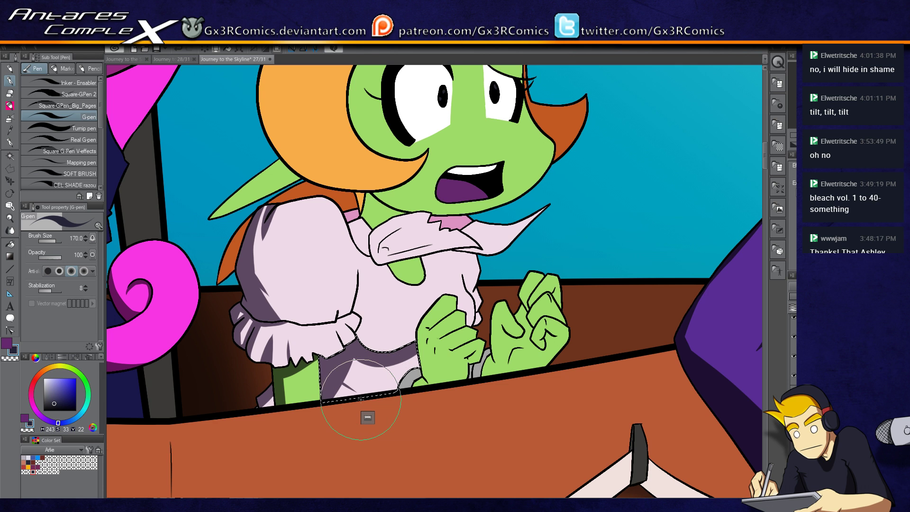
- Shade the remaining folds on the right side of the sleeve ruffle
key(w)
click(387, 289)
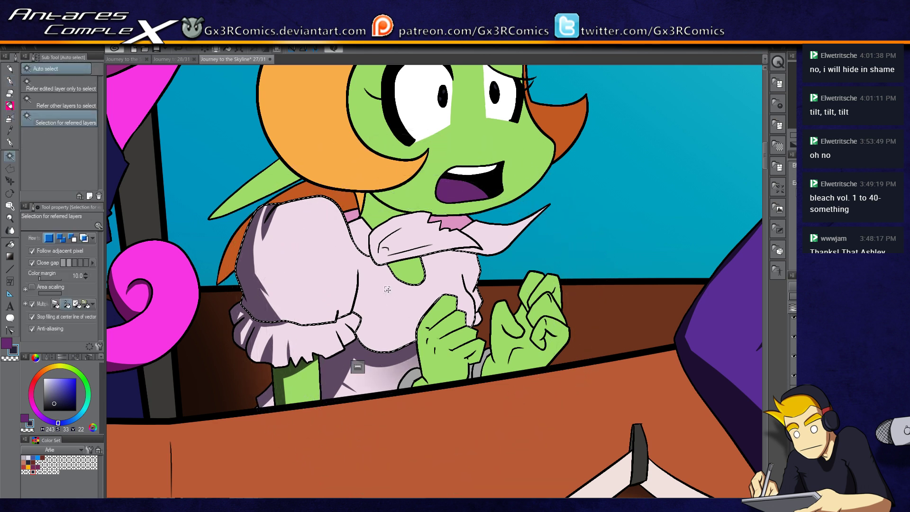
key(p)
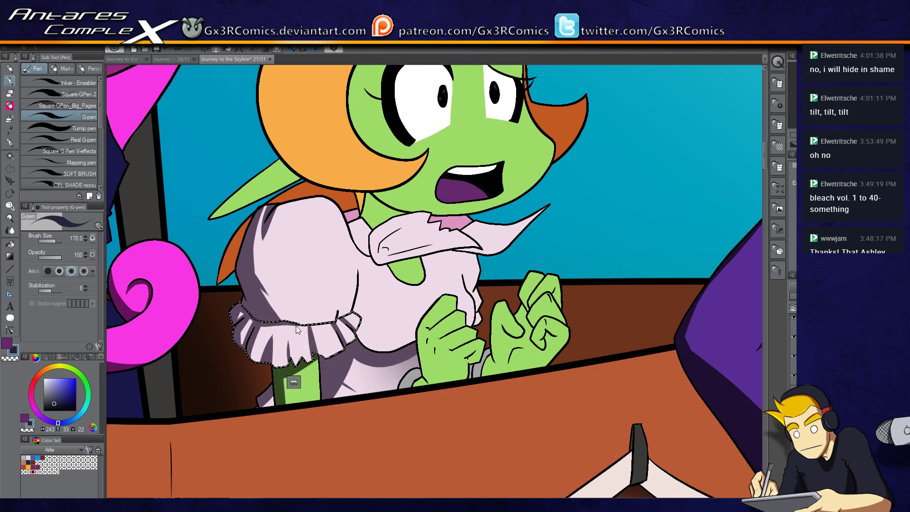
drag(315, 315, 299, 371)
- Shade the bodice where it meets the puffed sleeve, and select and shade the narrow collar strip beside the neck
key(w)
click(359, 278)
key(p)
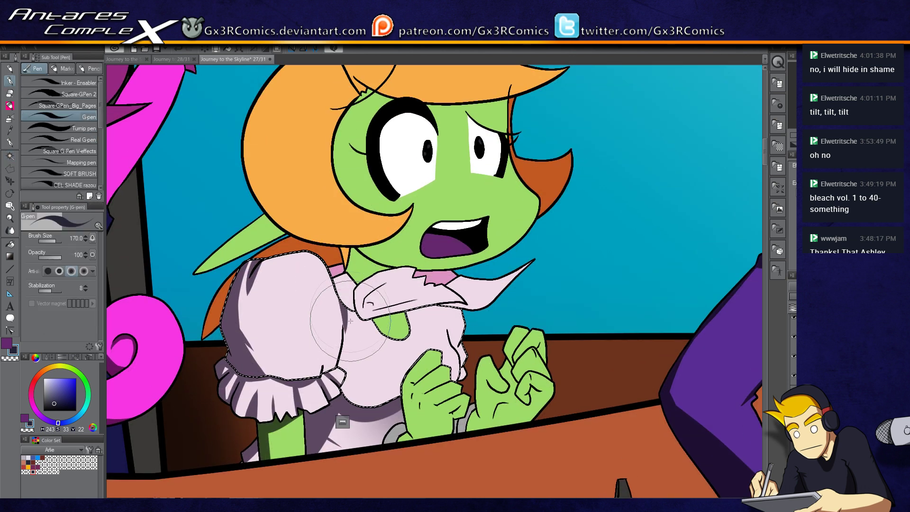
key(w)
key(p)
drag(341, 284, 343, 327)
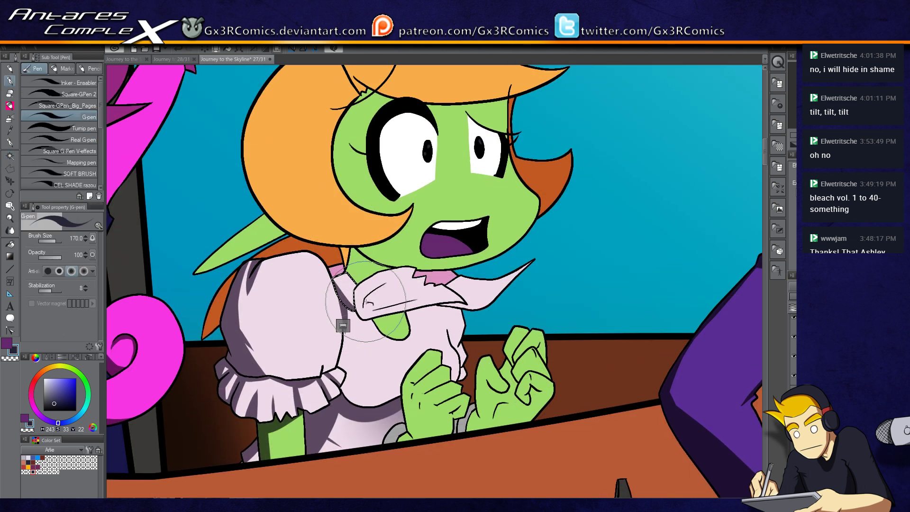
- Shade the fold lines on the left part of the white neckerchief
scroll(346, 325, up, 2)
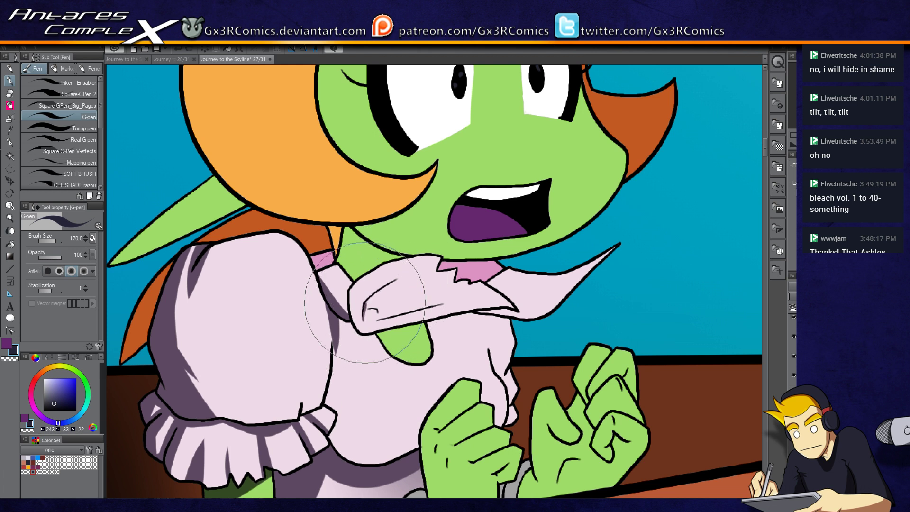
drag(411, 268, 365, 298)
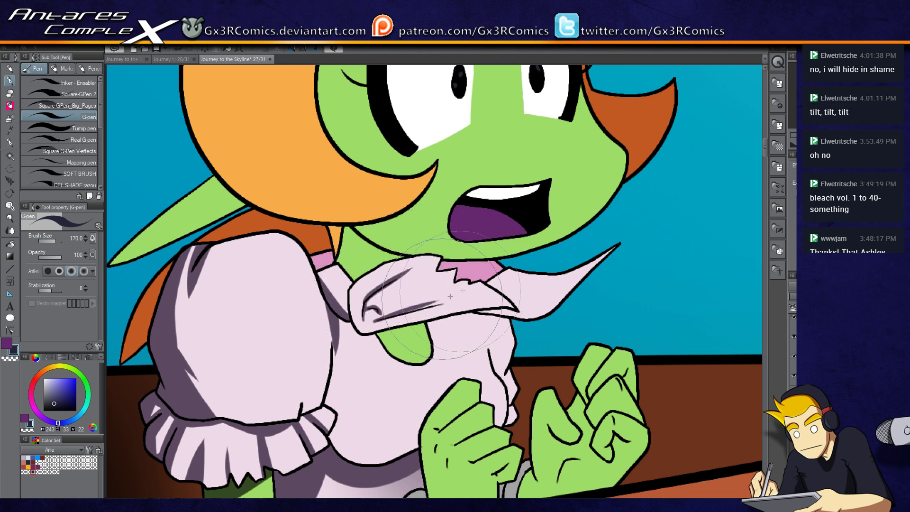
mouse_move(370, 322)
mouse_down()
mouse_move(467, 293)
mouse_move(372, 320)
mouse_up()
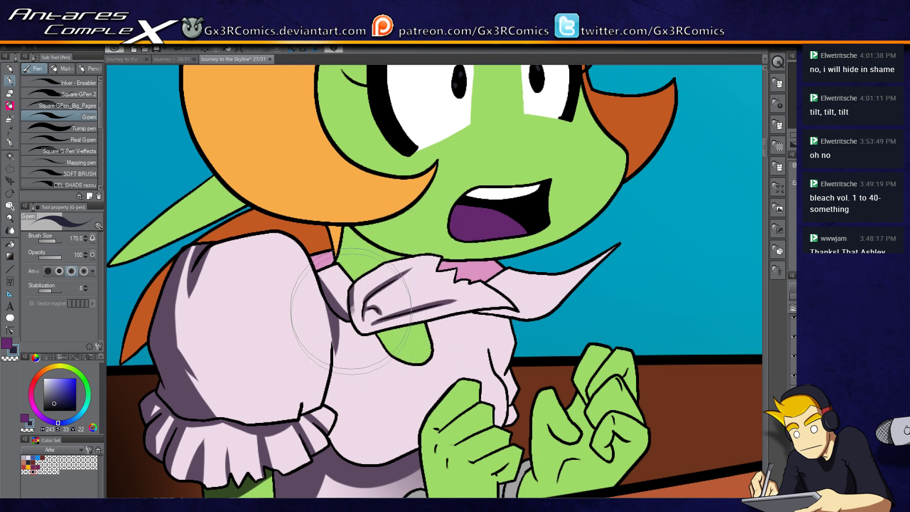
- Shade the underside of the white neckerchief and add a fold shadow on the lower part of the puffed sleeve
mouse_move(425, 310)
mouse_down()
mouse_move(375, 326)
mouse_move(484, 306)
mouse_up()
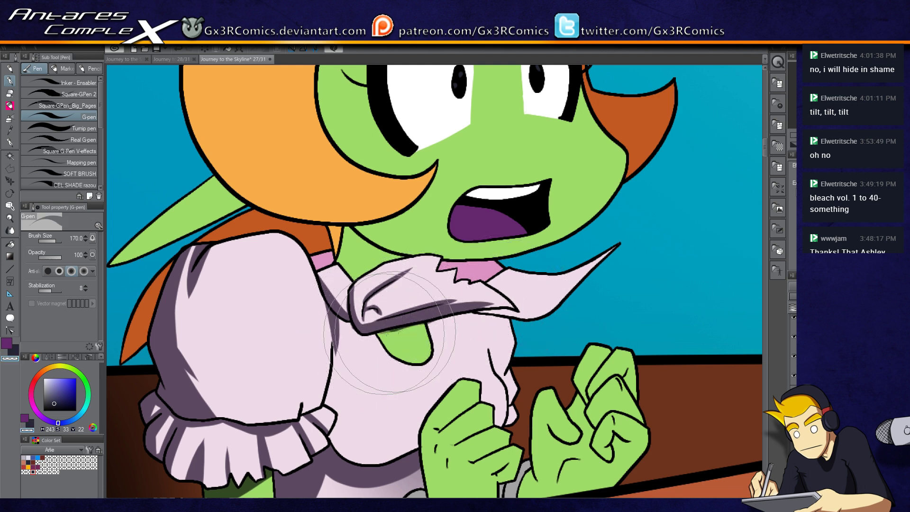
drag(351, 370, 354, 306)
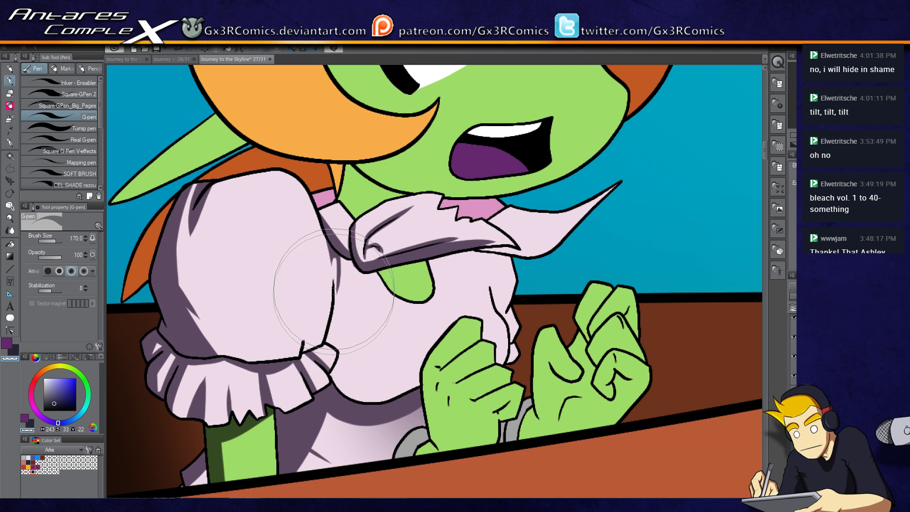
drag(322, 303, 370, 306)
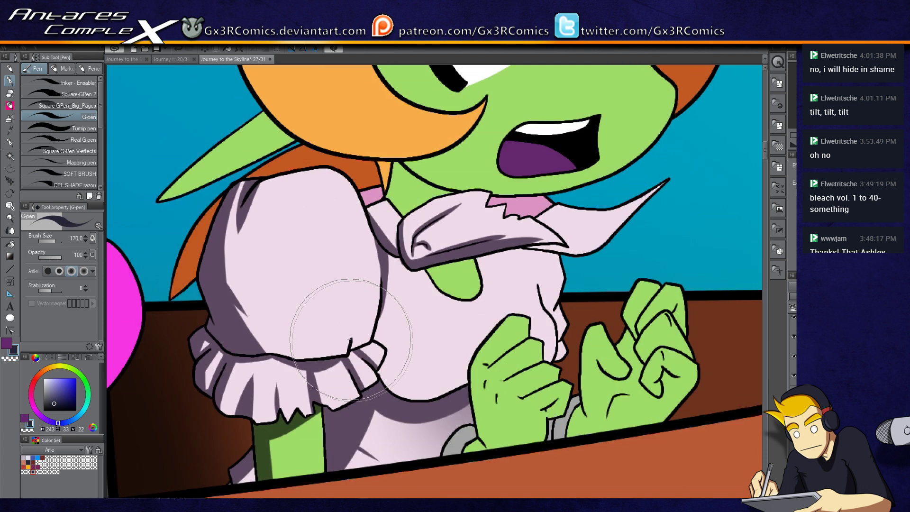
mouse_move(268, 293)
mouse_down()
mouse_move(268, 351)
mouse_move(266, 307)
mouse_up()
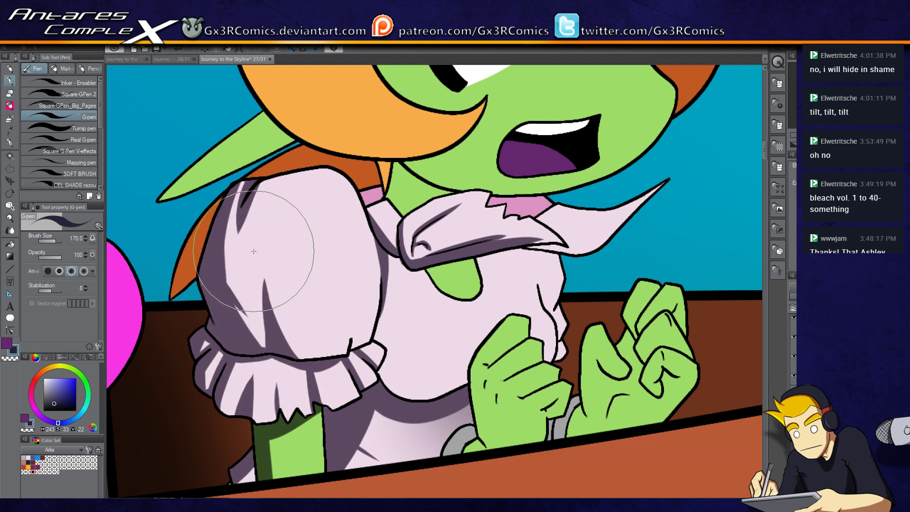
- Select the small pink collar piece beside the neck and shade its upper part, then reselect the dress bodice and sleeve
drag(376, 242, 383, 318)
key(w)
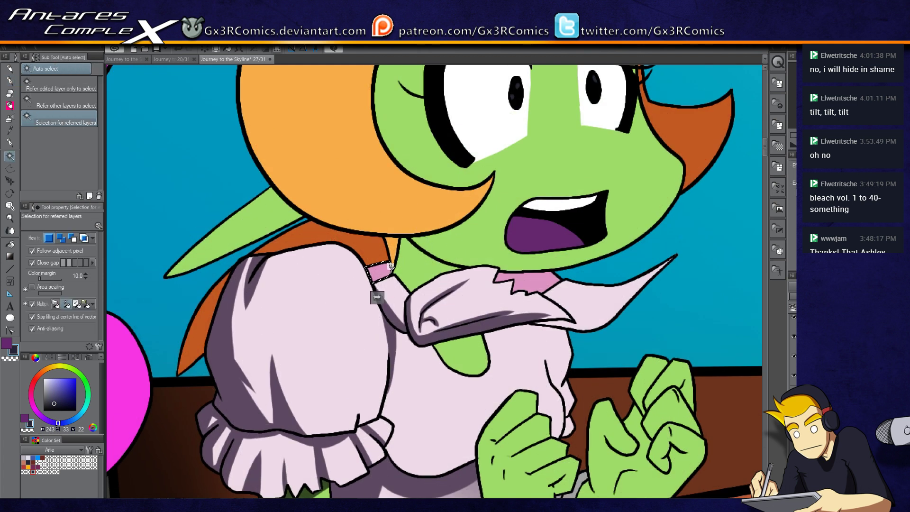
key(p)
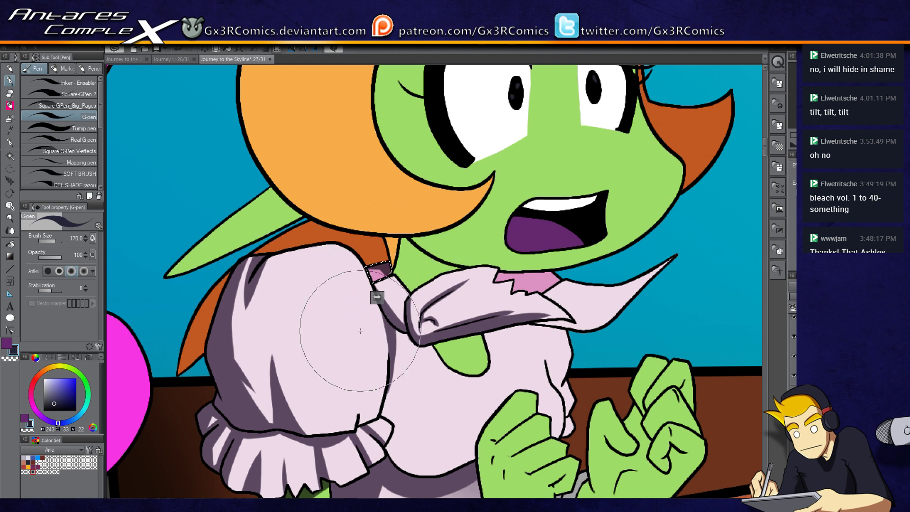
drag(487, 370, 416, 343)
key(w)
key(p)
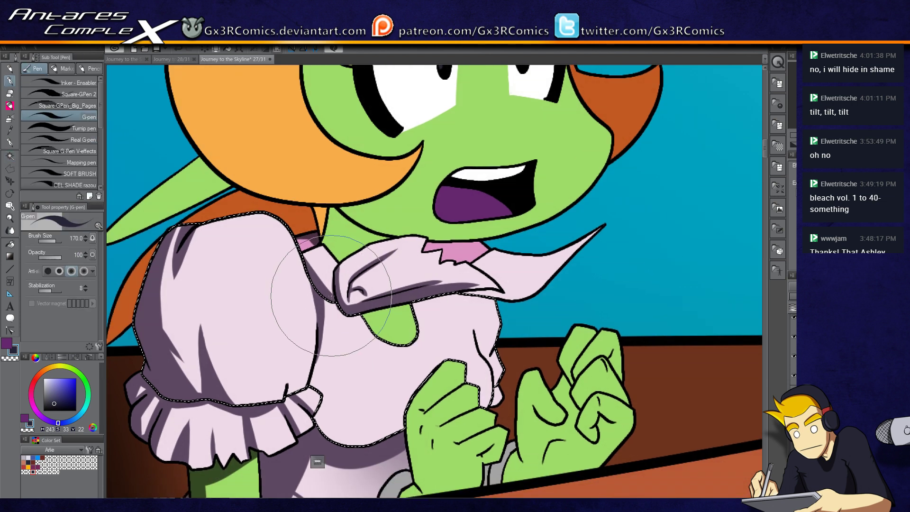
- Select the skin in the dress's neckline opening, shade its right side and soften the shadow with the Soft airbrush
drag(401, 329, 352, 342)
key(w)
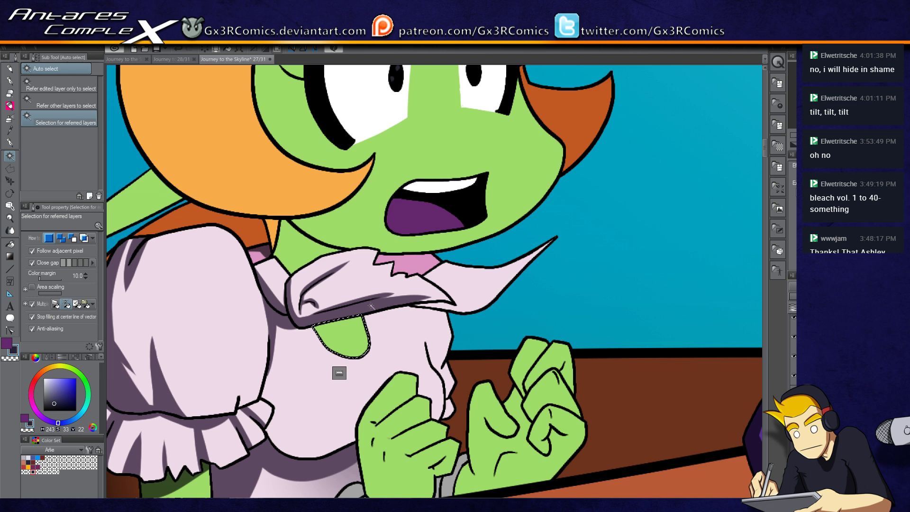
key(p)
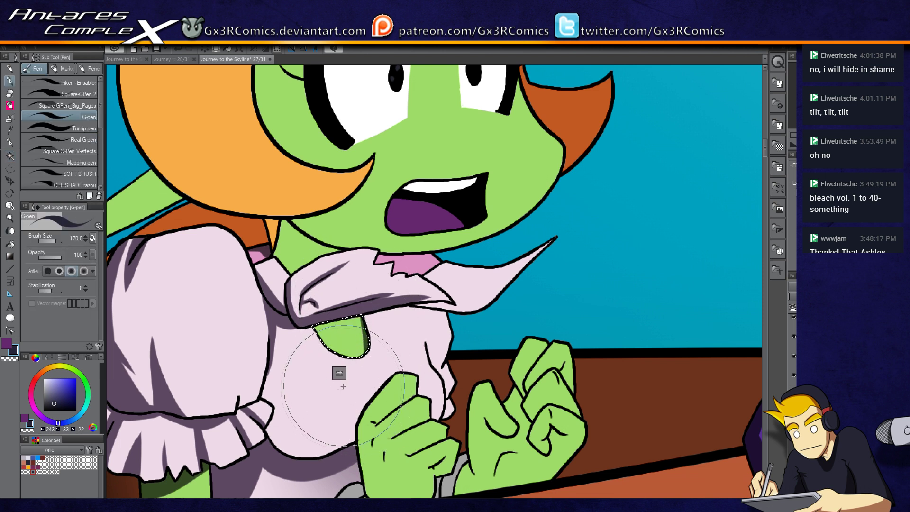
key(b)
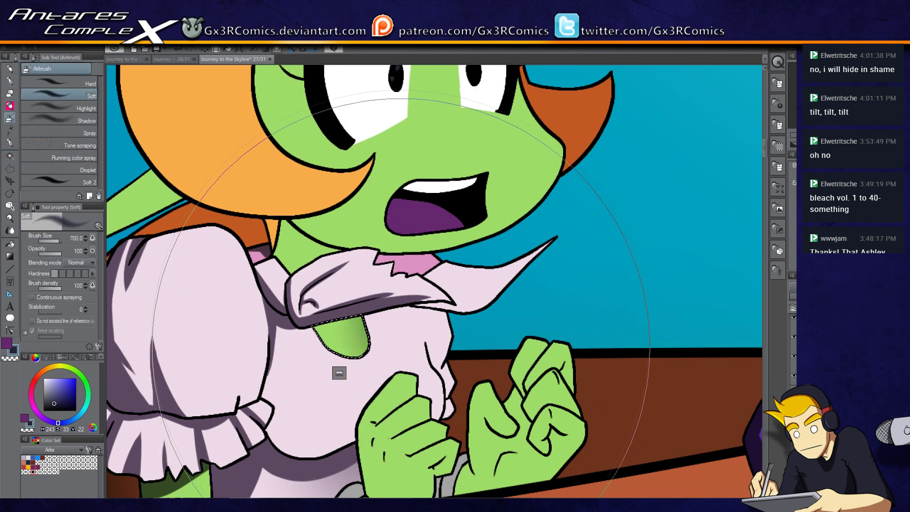
key(ctrl+z)
- Shade the neck beneath the jaw and the narrow orange hair strand beside it
key(p)
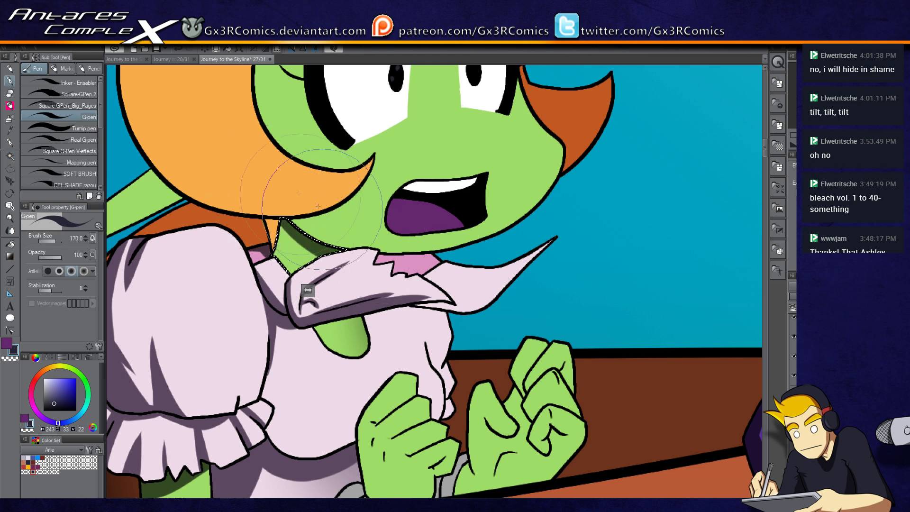
key(ctrl+z)
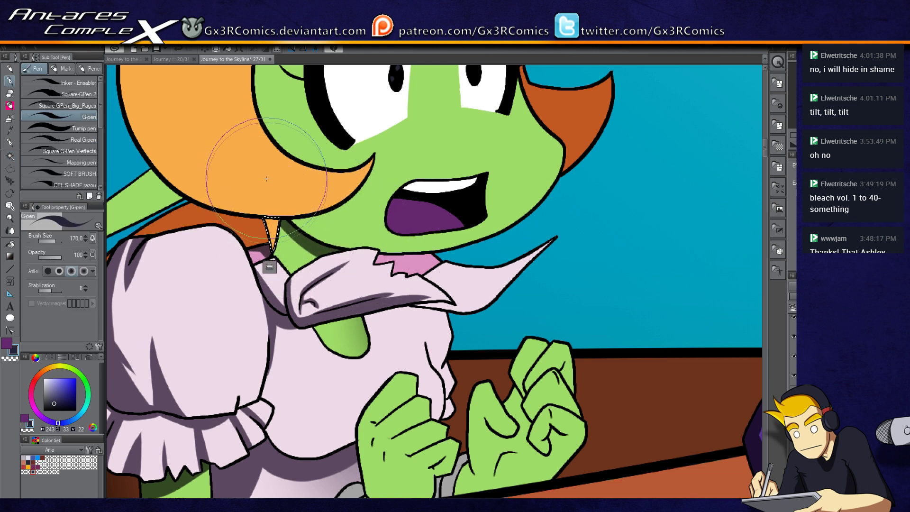
mouse_move(262, 240)
mouse_down()
mouse_move(311, 335)
mouse_move(351, 378)
mouse_up()
- Select both dark orange back hair sections behind the shoulder and shade them beneath the big curl and beside the sleeve
key(w)
click(352, 313)
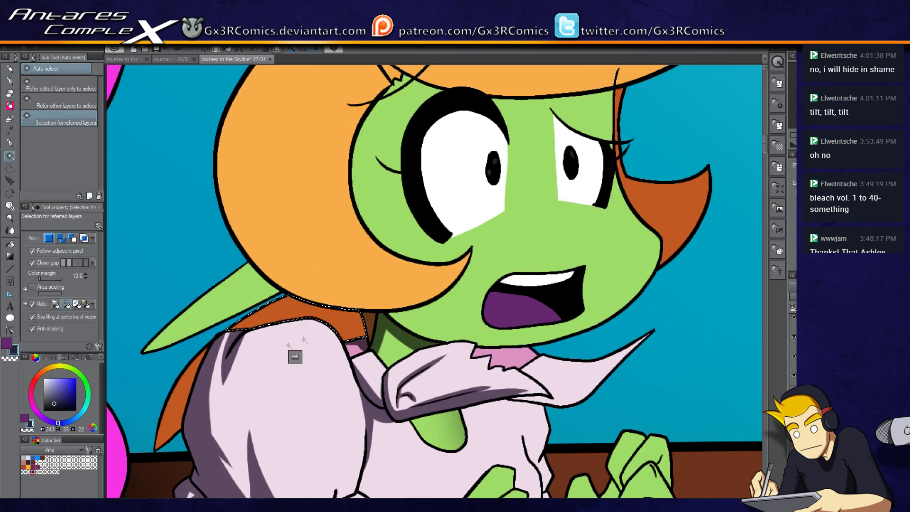
key(p)
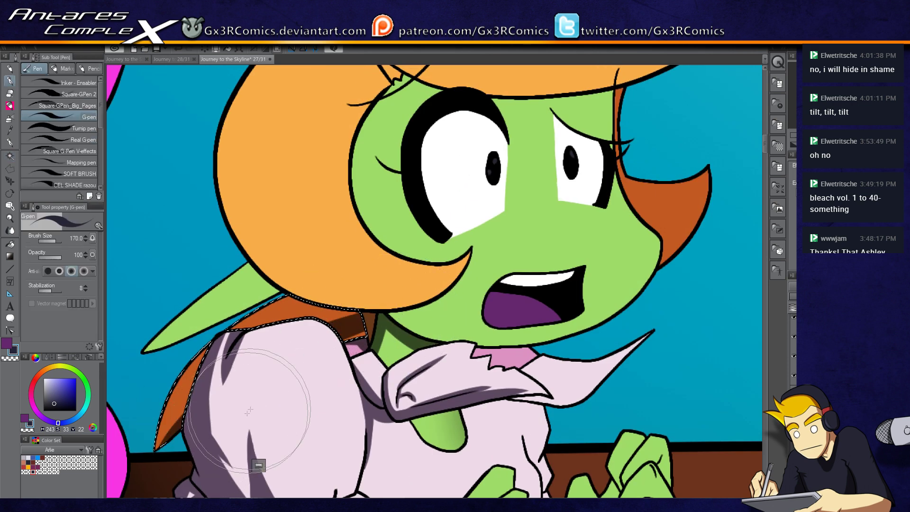
drag(358, 362, 385, 351)
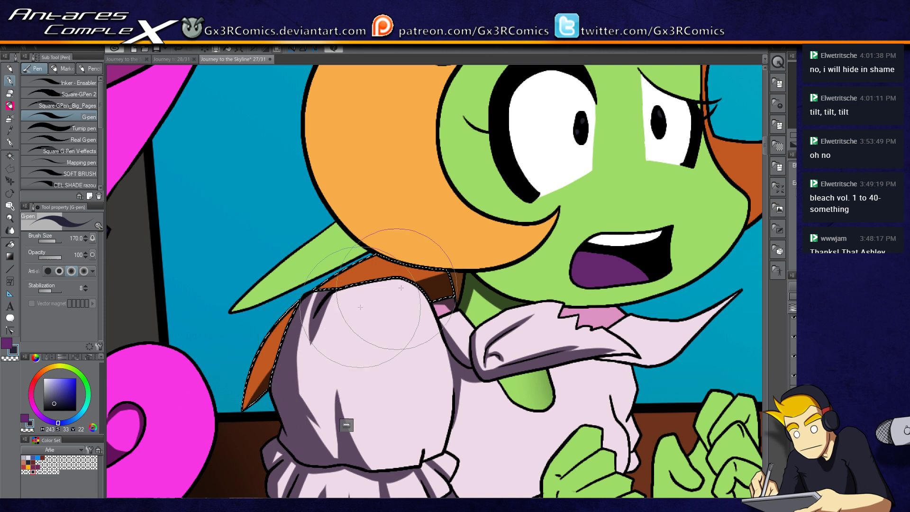
- Reduce the Soft airbrush to size 150 and soften the shadow edge on the dark orange back hair
key(b)
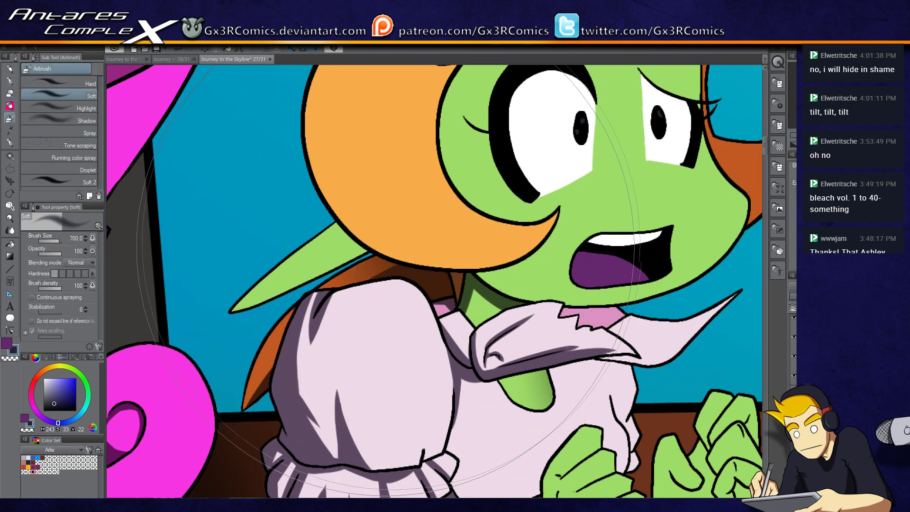
key(bracketleft)
key(bracketleft)
key(bracketleft)
key(bracketleft)
key(bracketleft)
key(bracketleft)
key(bracketleft)
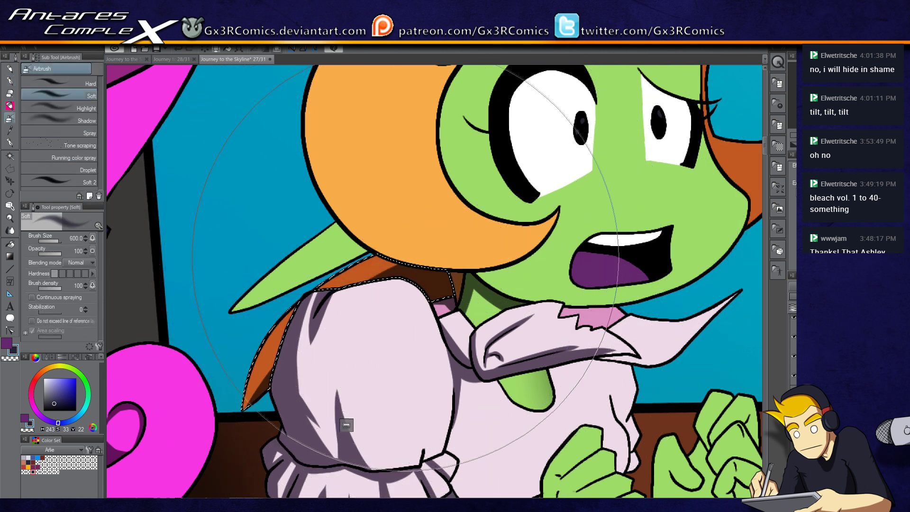
key(bracketleft)
drag(401, 264, 390, 269)
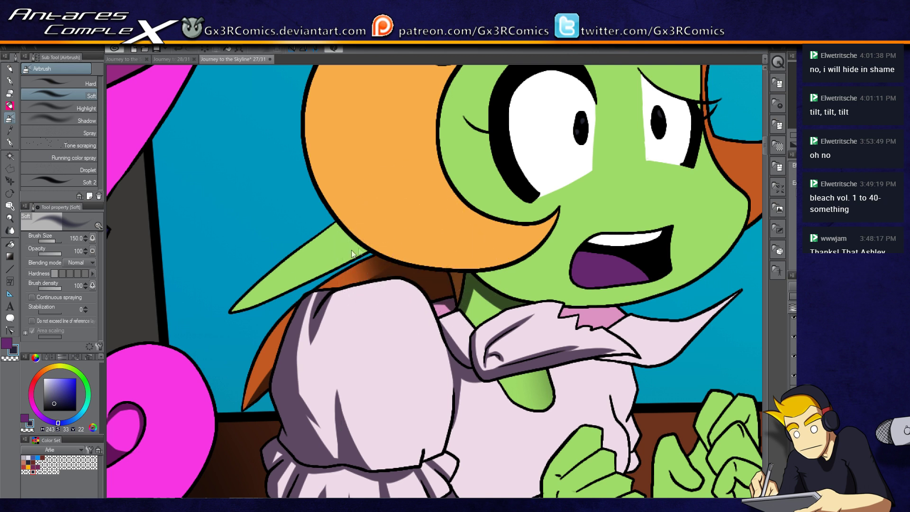
- Select the pointed green ear and shade its base beside the hair and its lower edge
key(w)
click(358, 252)
key(p)
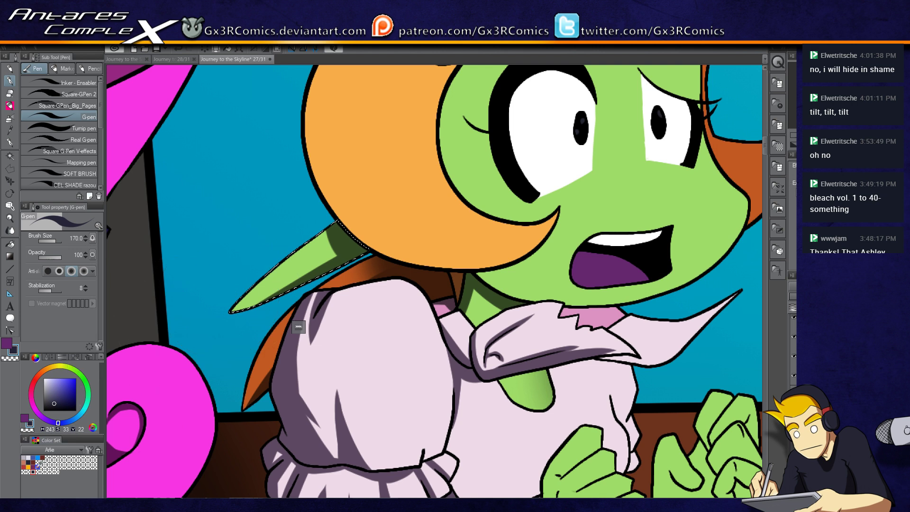
- Draw purple spots on the ear, on the cheek above the hair curl's tip and below the far eye, cleaning up the cheek spot
key(x)
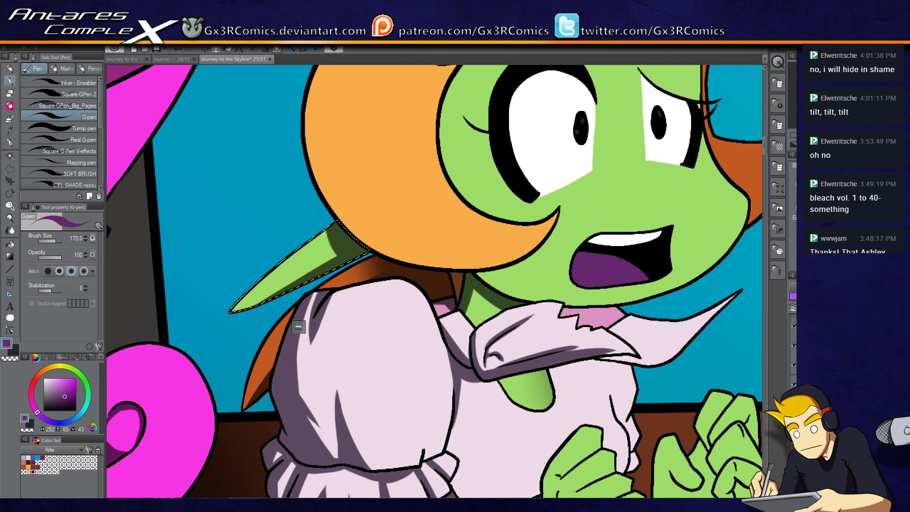
click(315, 253)
key(ctrl+d)
click(535, 212)
drag(537, 207, 543, 212)
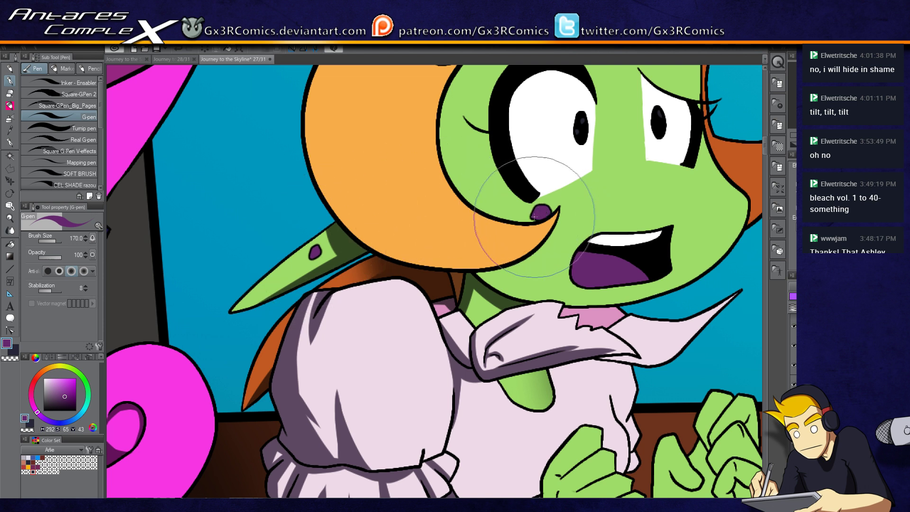
key(c)
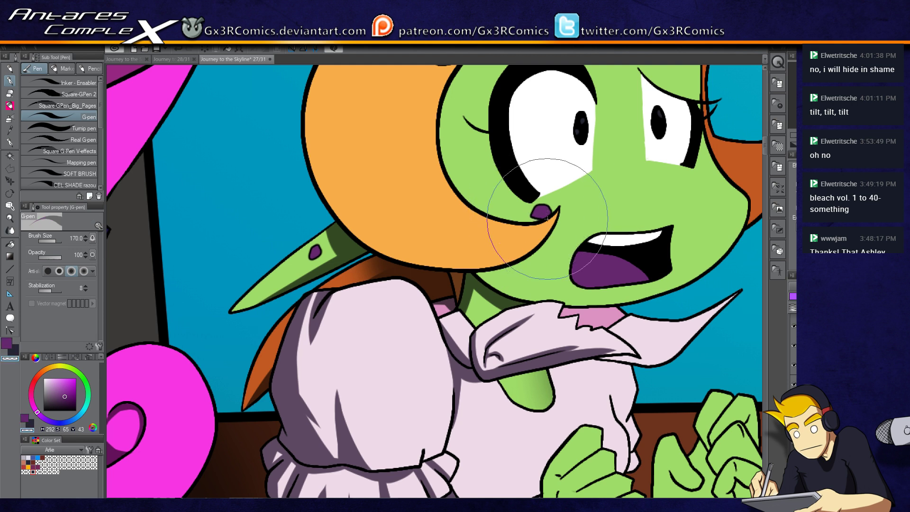
key(c)
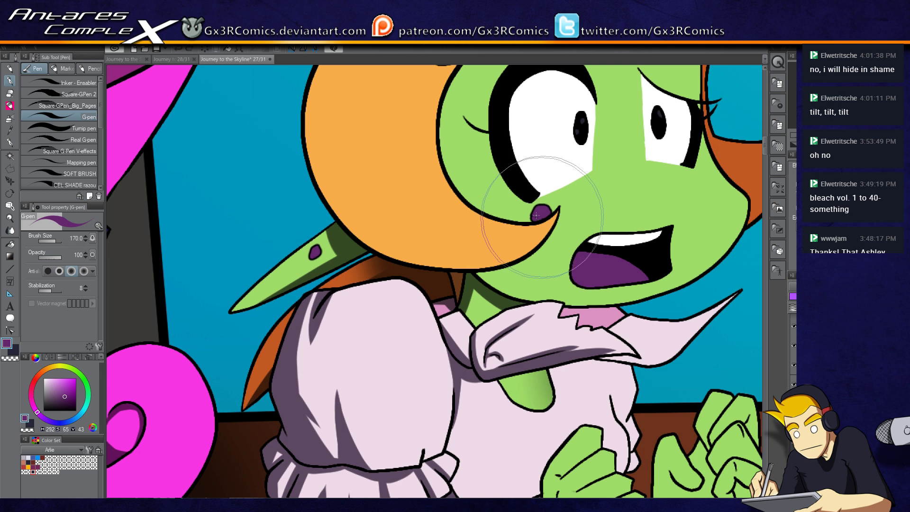
drag(544, 215, 503, 253)
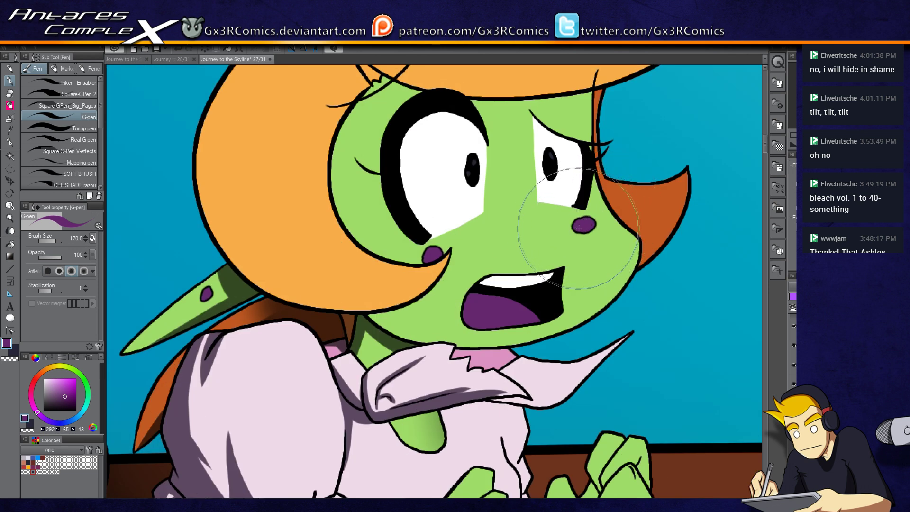
mouse_move(411, 236)
mouse_down()
mouse_move(412, 346)
mouse_move(421, 158)
mouse_up()
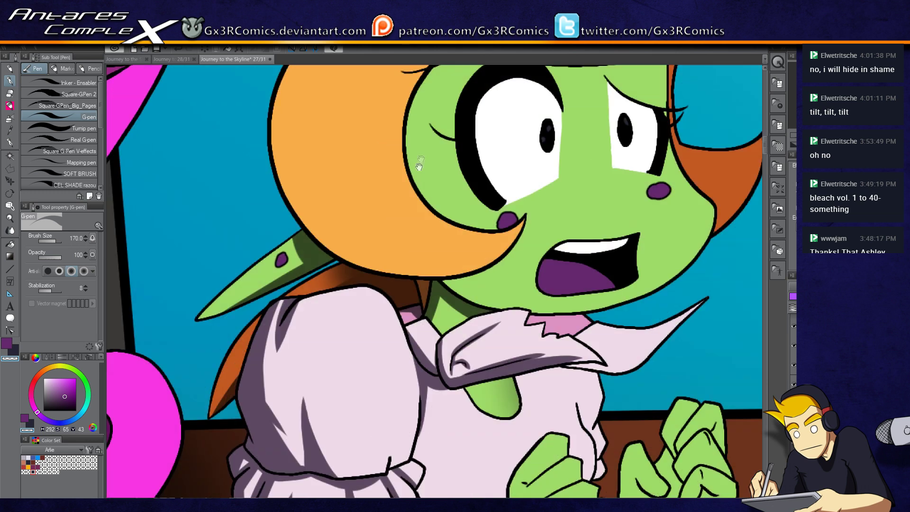
- Switch back to the dark shading colour, select the green face and shade it along the jaw beneath the mouth
key(x)
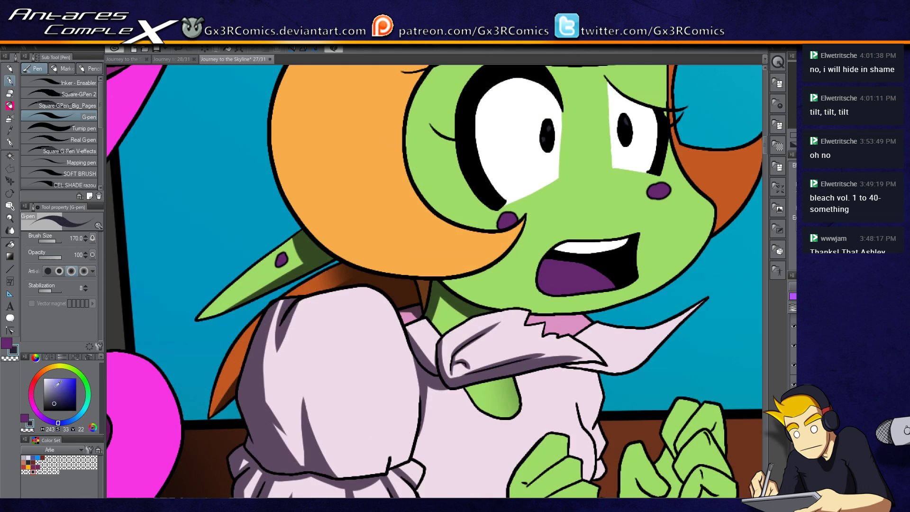
key(w)
click(476, 292)
key(p)
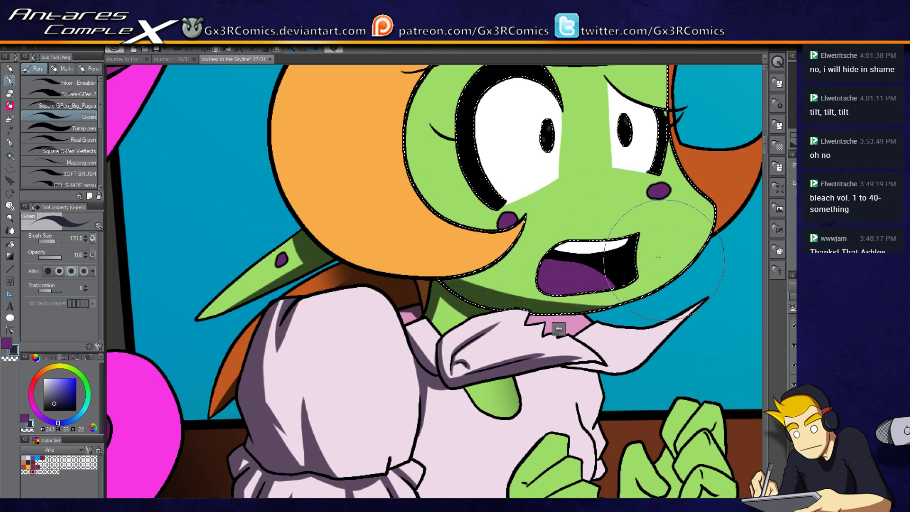
mouse_move(446, 280)
mouse_down()
mouse_move(488, 287)
mouse_move(451, 367)
mouse_up()
- Shade the face beneath the bangs and along the hair curl, carrying the shadow across the tops of the eyes
key(w)
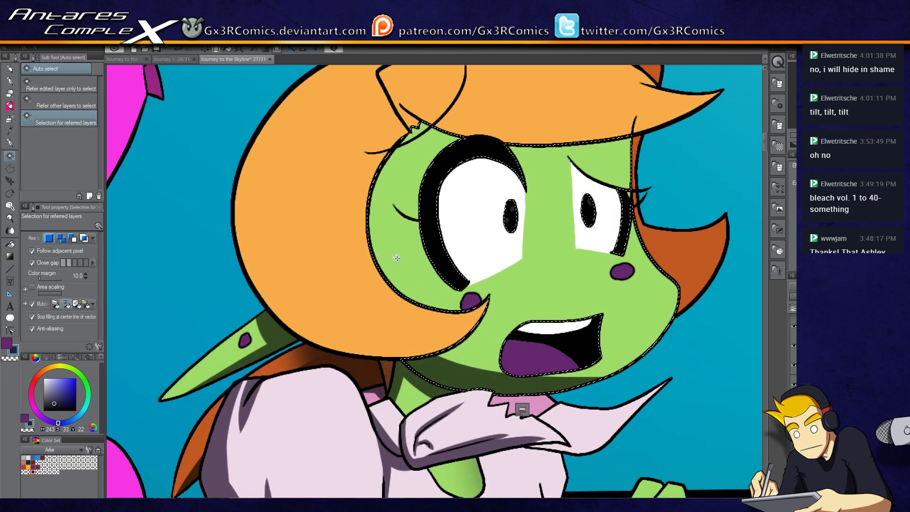
key(p)
mouse_move(396, 112)
mouse_down()
mouse_move(474, 315)
mouse_move(352, 394)
mouse_up()
drag(294, 213, 493, 216)
mouse_move(332, 227)
mouse_down()
mouse_move(403, 247)
mouse_move(360, 254)
mouse_move(367, 256)
mouse_up()
- Soften the shadow across the top of the eyes with the airbrush and rework the shading along the jaw
key(b)
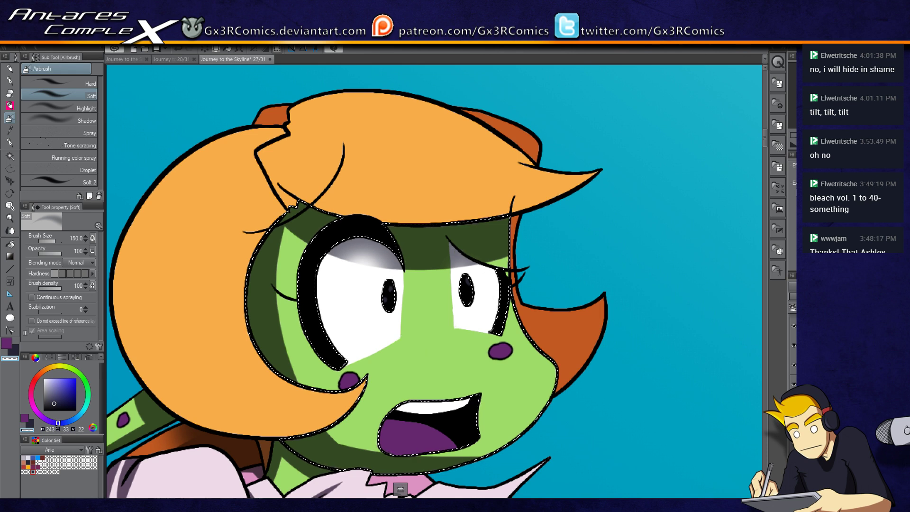
drag(501, 383, 552, 199)
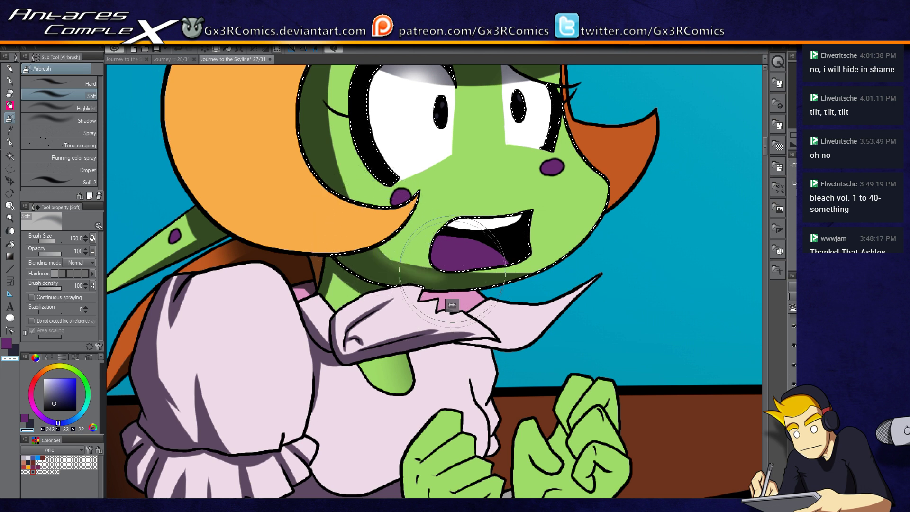
key(p)
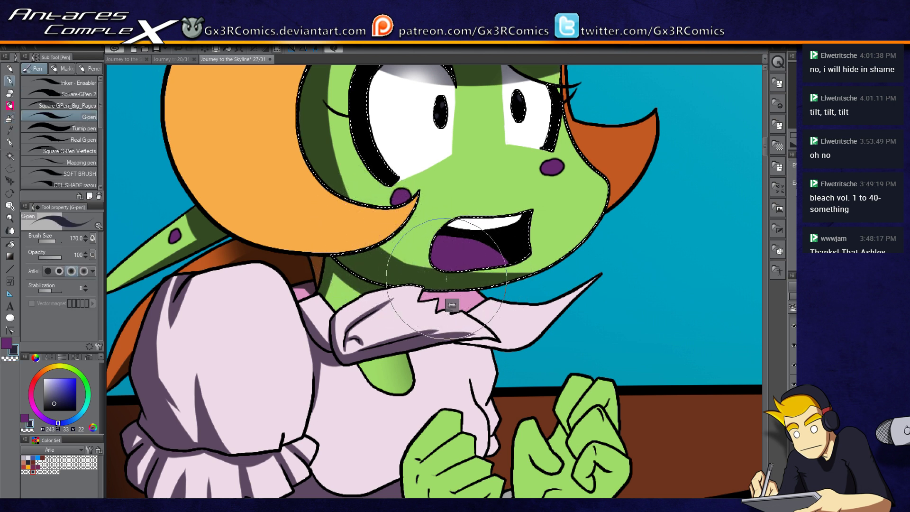
drag(447, 278, 478, 221)
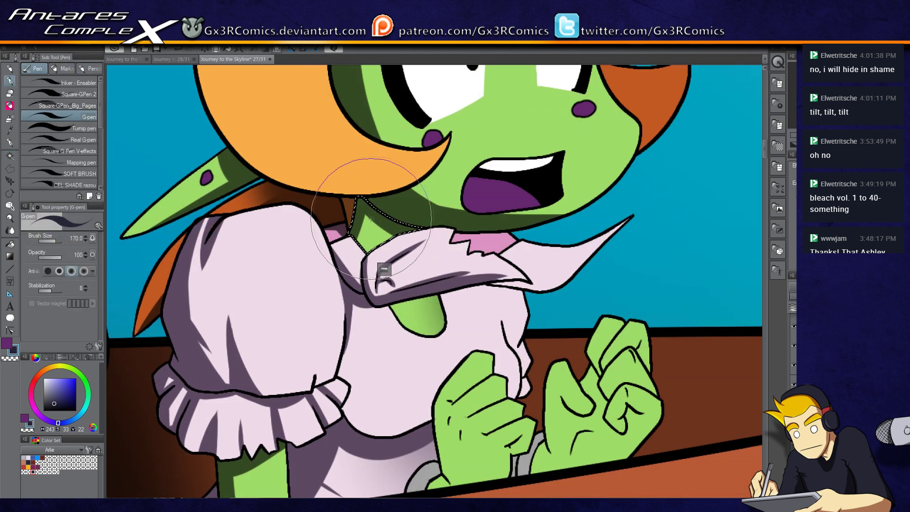
- Select the pointed loose end of the white neckerchief and shade it
drag(425, 357, 400, 323)
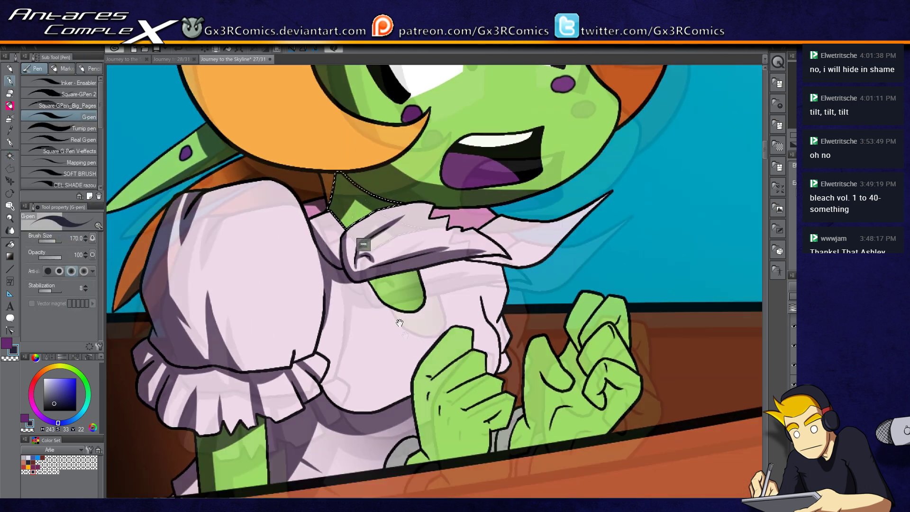
key(w)
click(531, 232)
key(p)
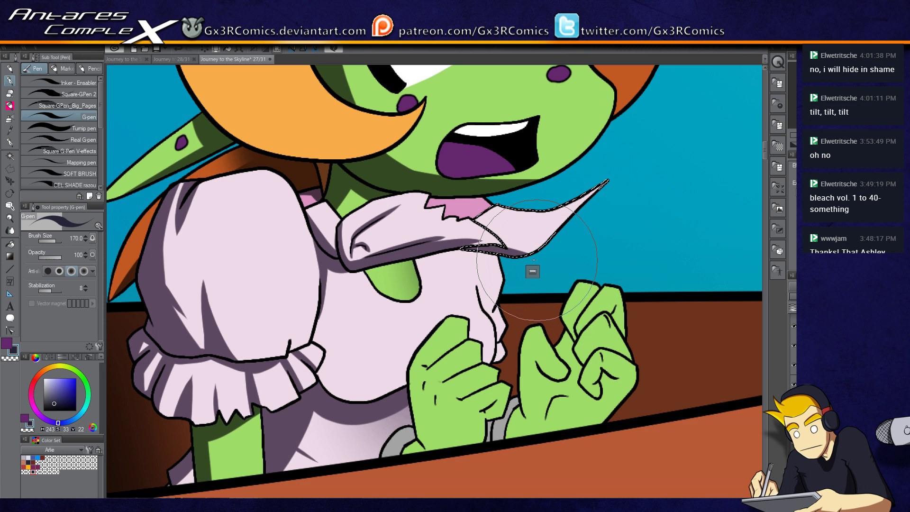
- Select the jagged pink collar piece beneath the chin and shade its left side and lower edge
key(w)
click(458, 208)
key(p)
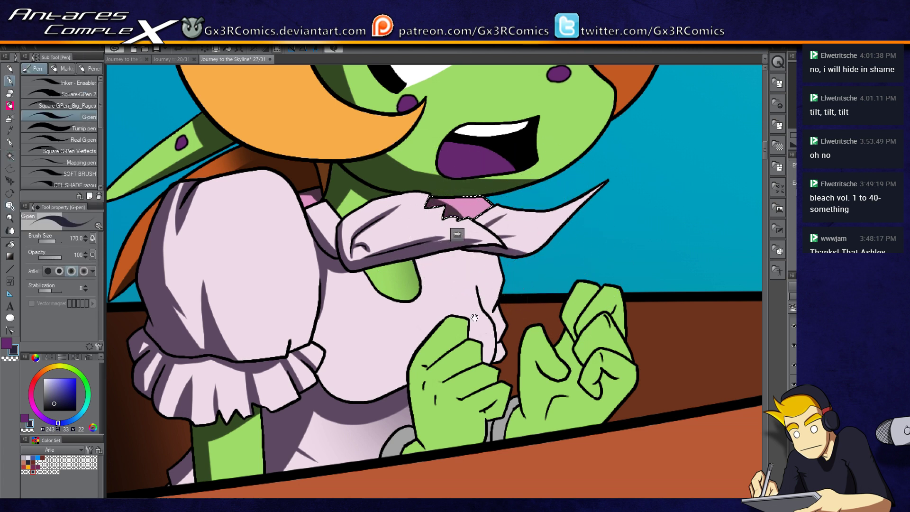
- Select the waist section of the white dress beneath the bust and shade it with the G-pen
drag(474, 318, 502, 199)
key(w)
click(353, 296)
key(p)
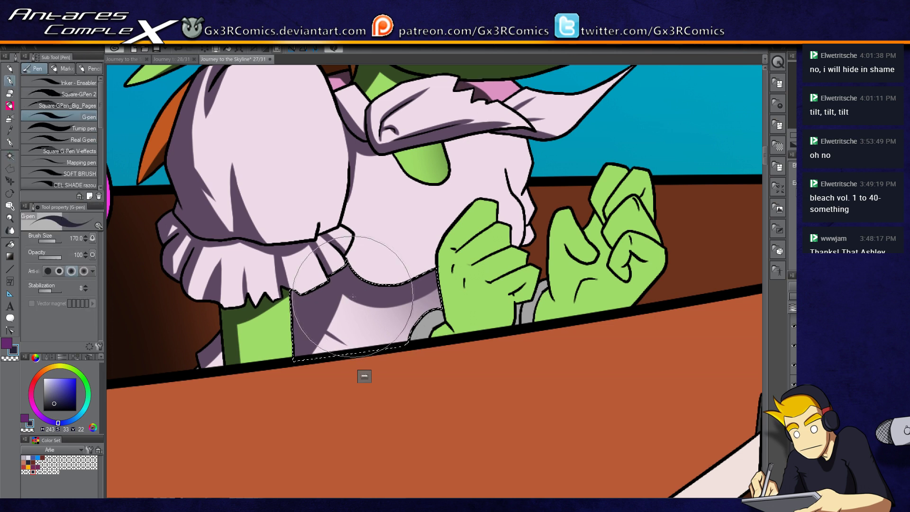
- Select the dress bodice and shade its lower edge and folds, including the small ruffle beside the raised hand
key(w)
click(346, 204)
key(p)
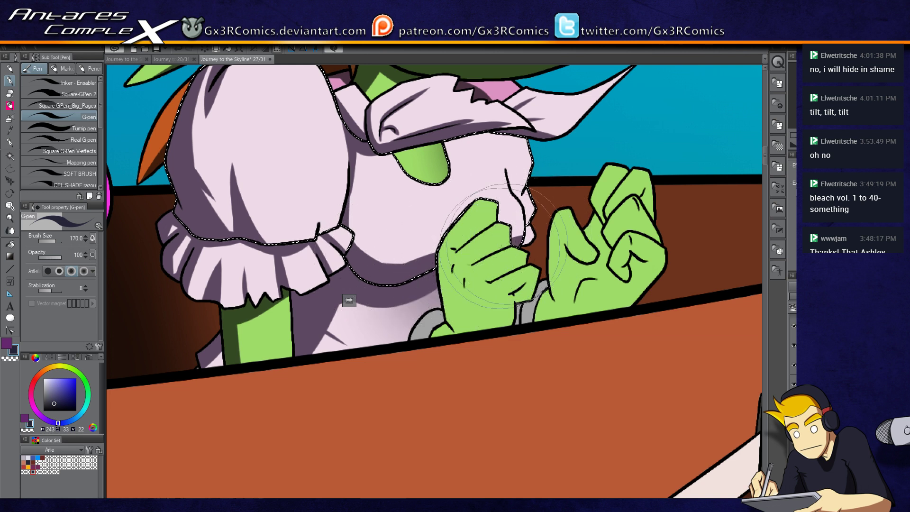
key(c)
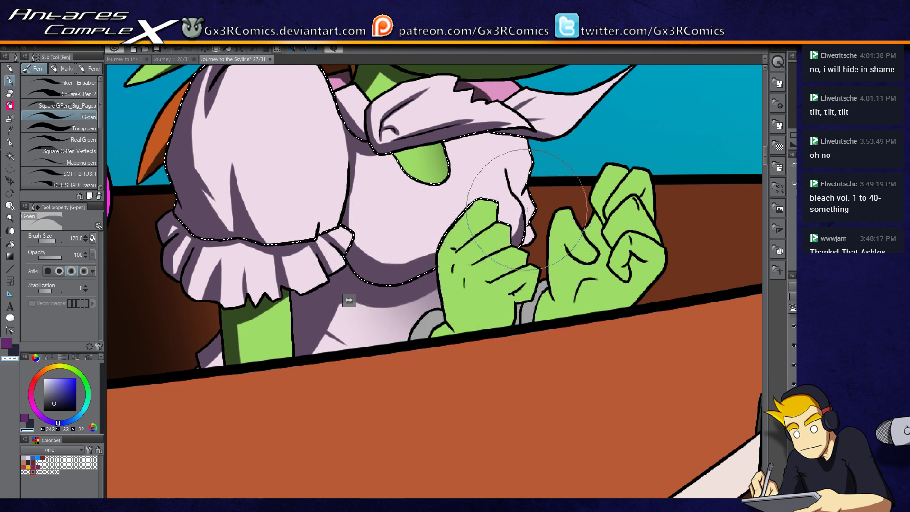
key(c)
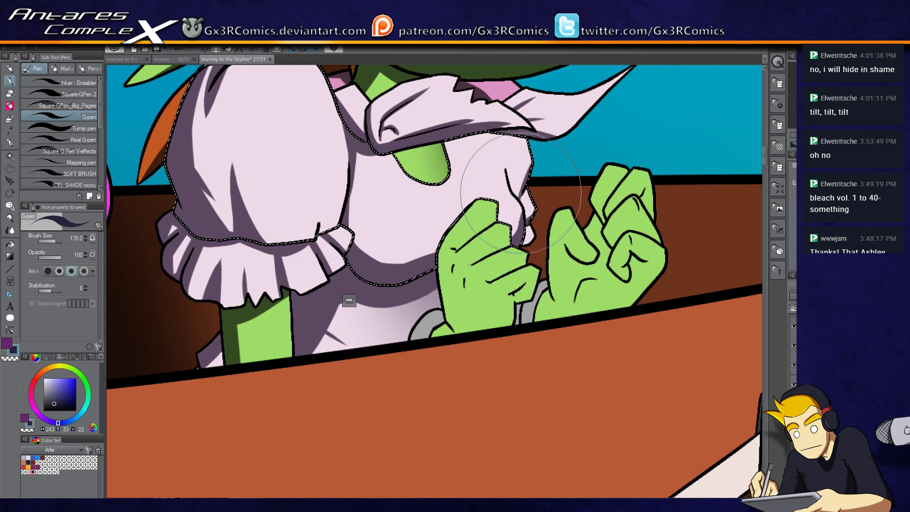
key(w)
key(p)
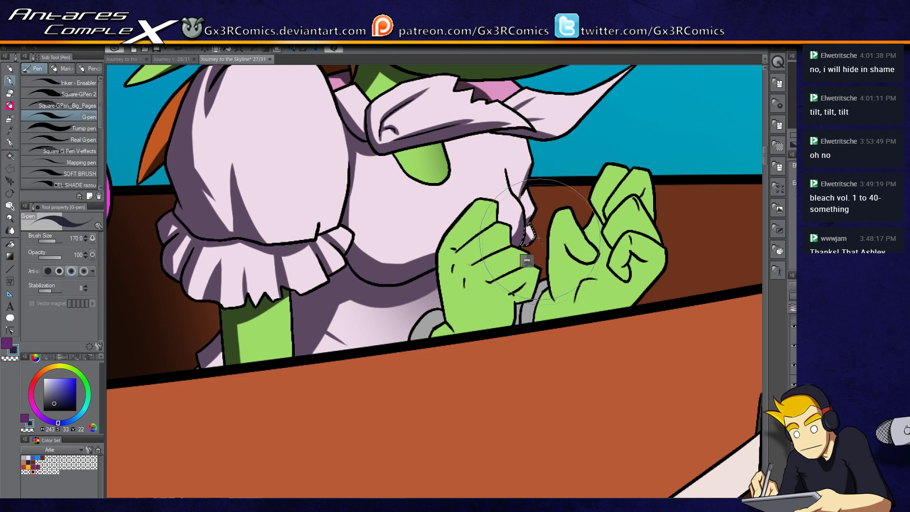
- Select the green hand nearest the dress and shade its outer side, wrist and the creases between the fingers
key(w)
click(452, 311)
key(p)
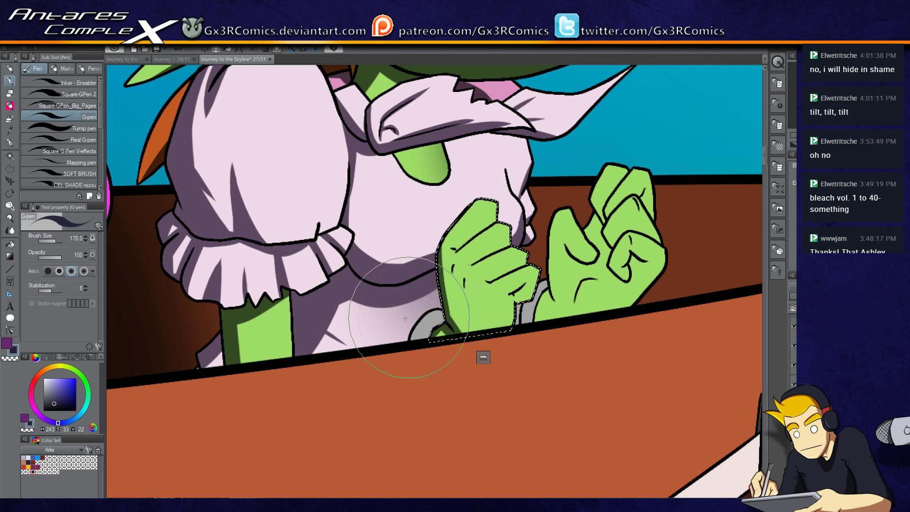
drag(405, 318, 395, 310)
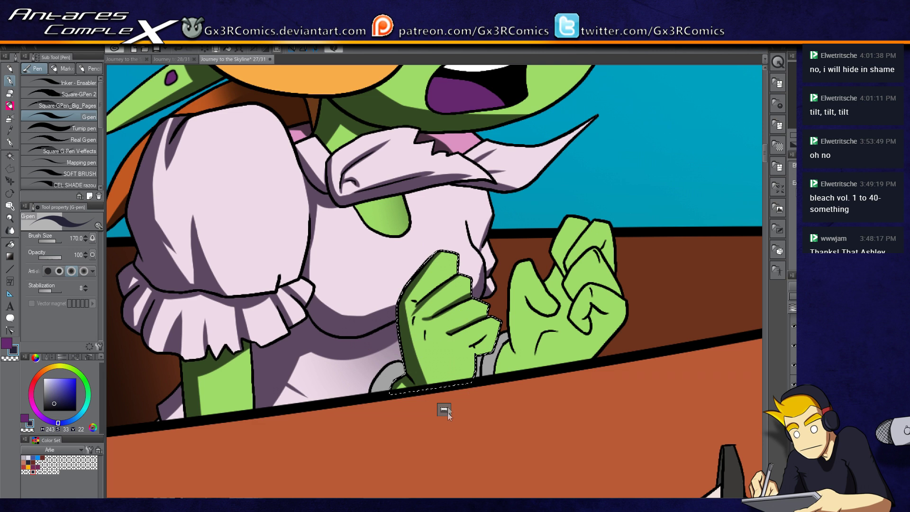
- Select the palm of the other raised hand and shade its outer edge, thumb crease and curled finger
key(o)
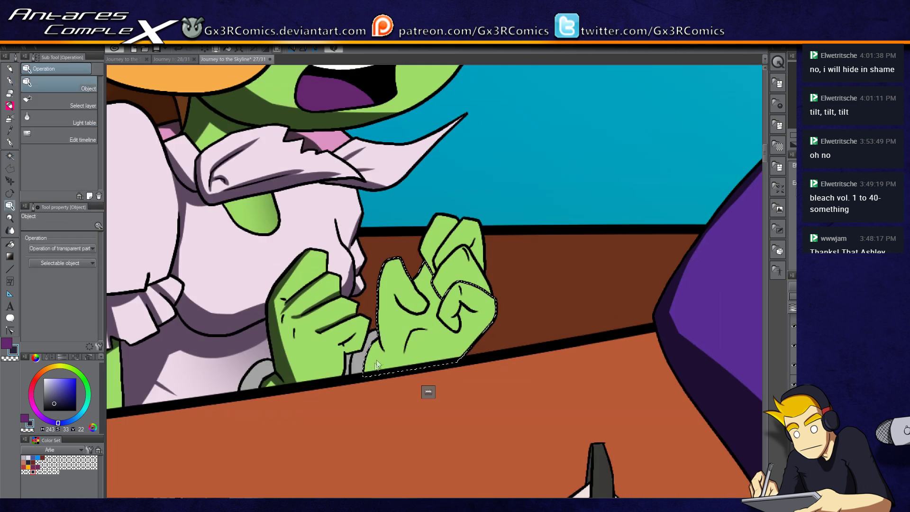
key(p)
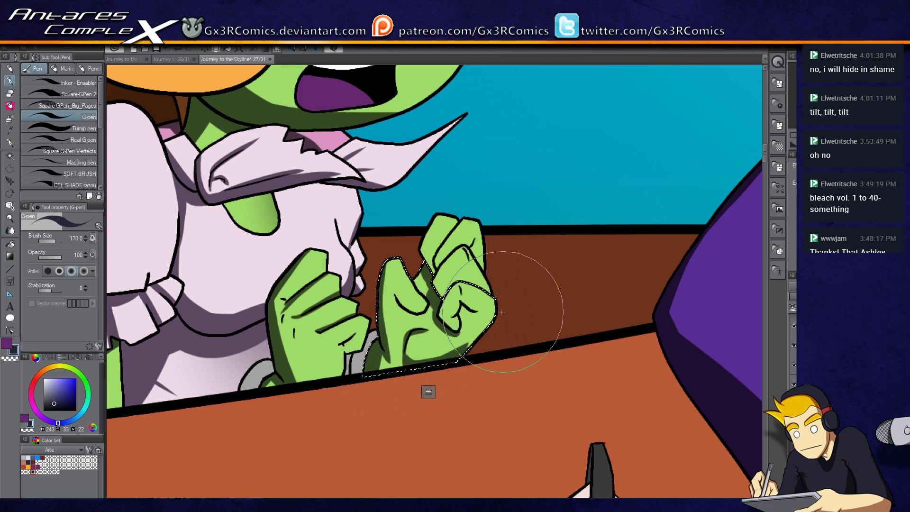
key(c)
key(c)
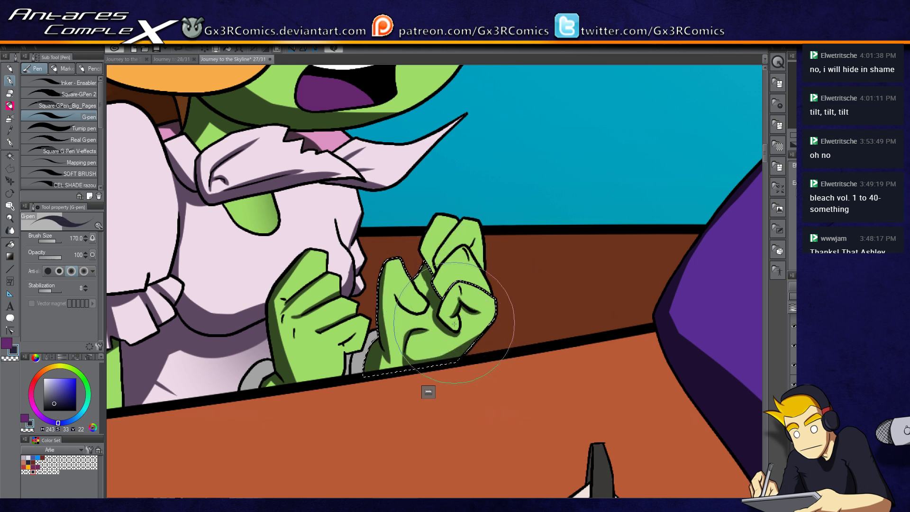
- Select the bent middle finger of the far hand and shade the side facing the thumb
key(w)
click(445, 277)
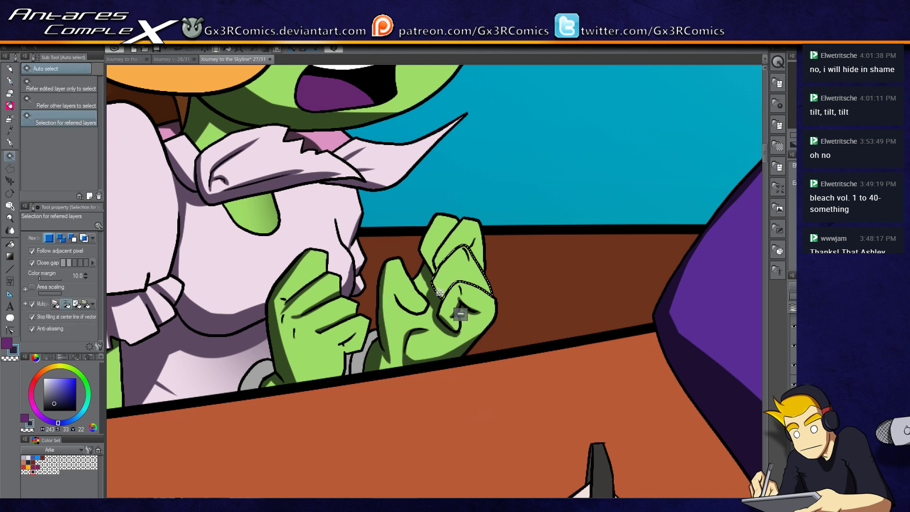
key(p)
key(w)
key(p)
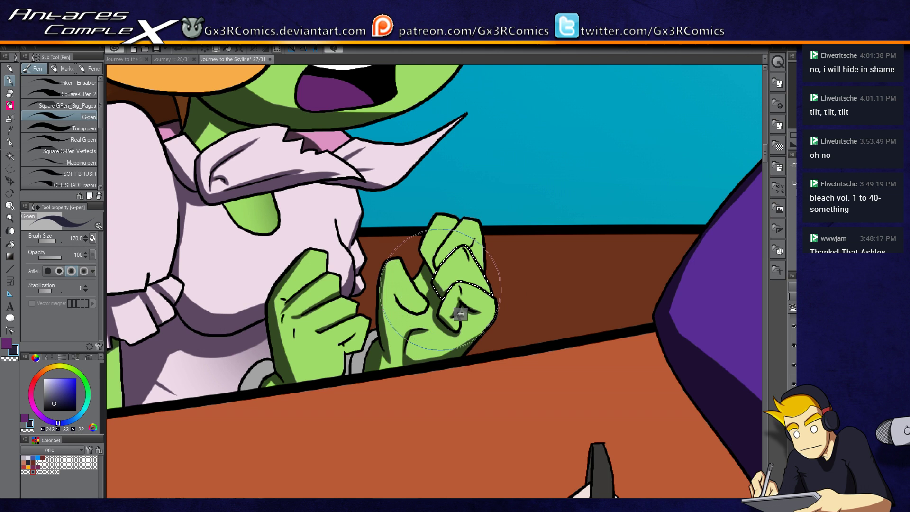
- Select the two uppermost fingers of the far hand, shade their lower parts and creases, and clear the selection
key(space)
key(w)
click(429, 237)
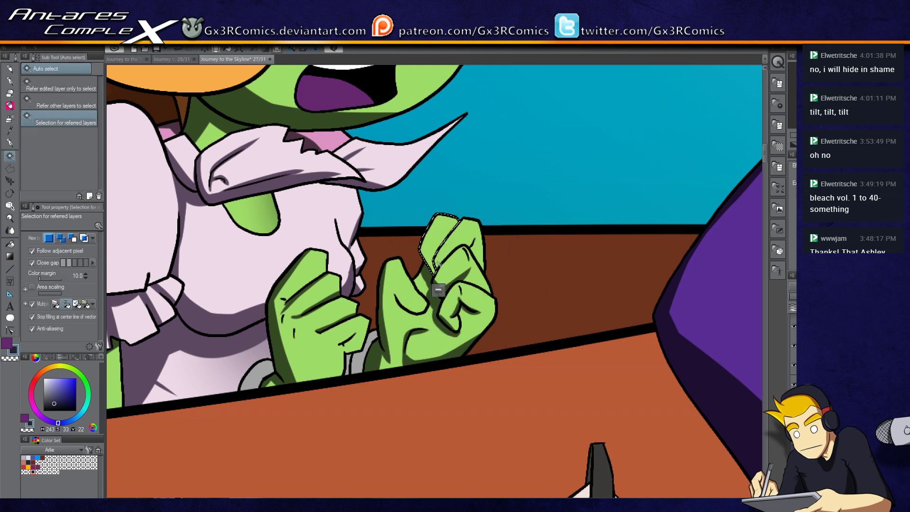
key(p)
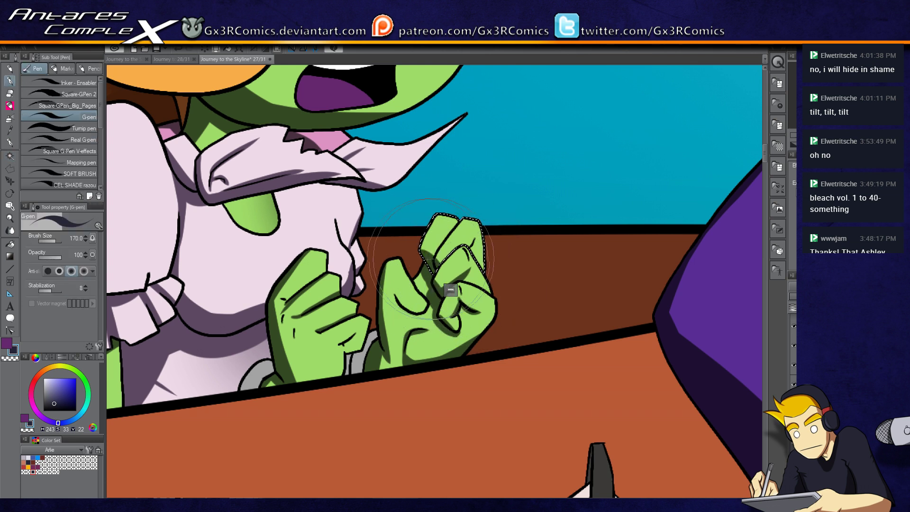
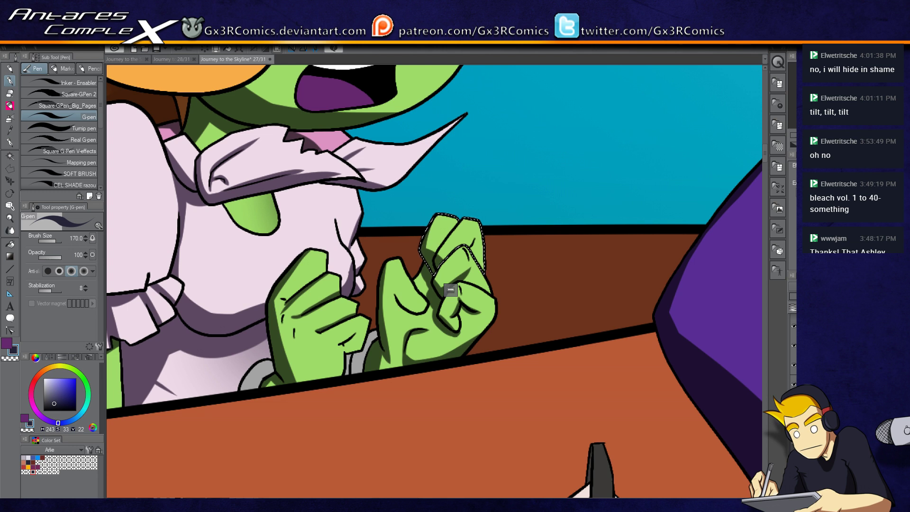
key(ctrl+d)
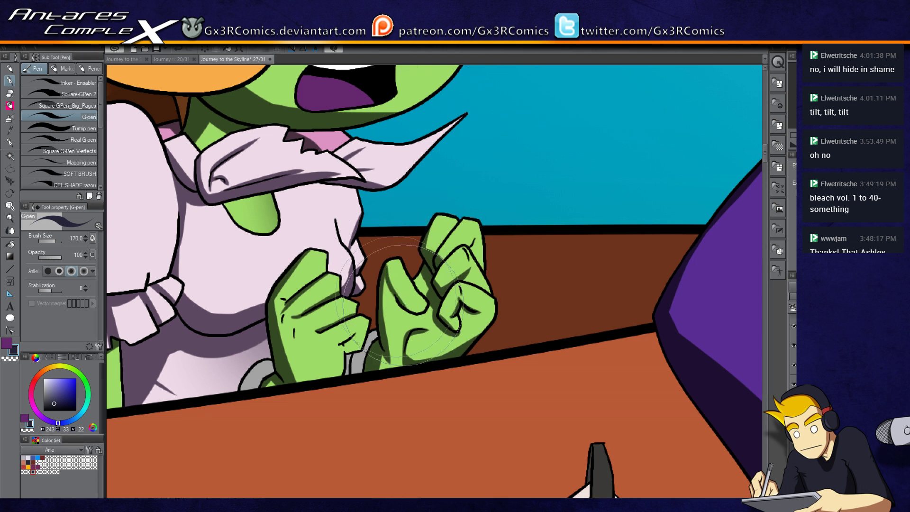
key(c)
key(c)
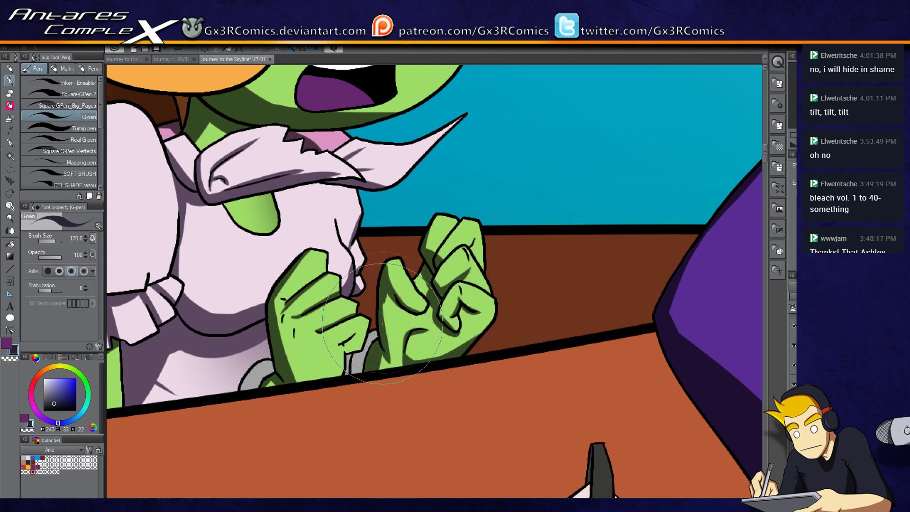
- Select the green chest patch inside the dress's neckline and shade it
mouse_move(349, 342)
mouse_down()
mouse_move(358, 333)
mouse_move(385, 350)
mouse_move(484, 450)
mouse_up()
key(w)
click(365, 315)
key(p)
scroll(377, 287, down, 5)
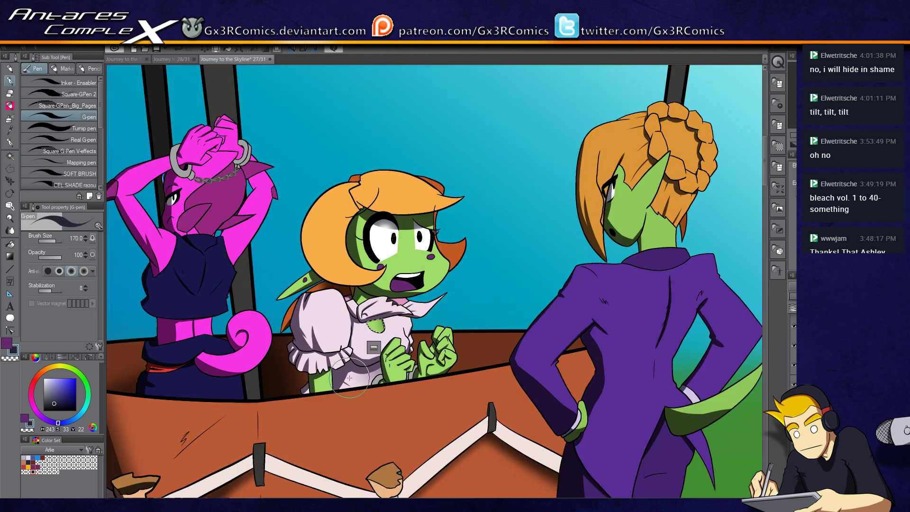
- Select the large orange hair curl framing the side of the face and ready the G-pen
key(w)
click(329, 226)
scroll(329, 223, up, 3)
key(o)
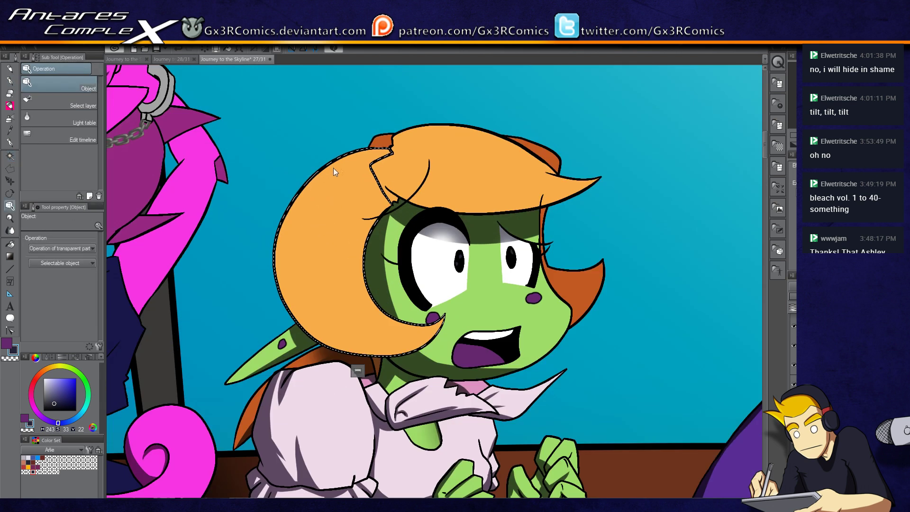
key(p)
mouse_move(366, 152)
mouse_down()
mouse_move(284, 228)
mouse_move(322, 332)
mouse_move(417, 353)
mouse_up()
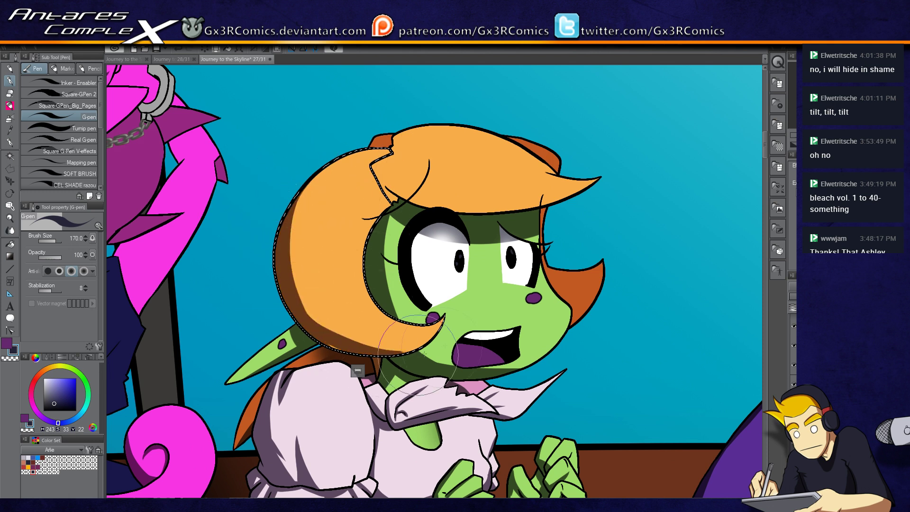
key(ctrl+z)
drag(279, 228, 434, 350)
mouse_move(318, 261)
mouse_down()
mouse_move(315, 305)
mouse_move(446, 303)
mouse_up()
key(ctrl+z)
key(ctrl+z)
- Paint a broad shadow along the outer edge and underside of the orange hair curl
drag(332, 327, 292, 209)
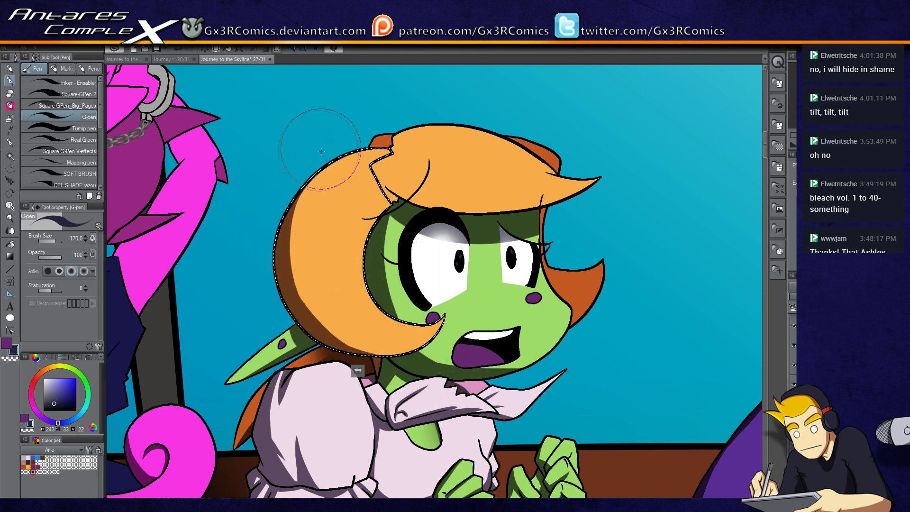
drag(321, 150, 294, 265)
- Select the orange bangs and shade them near the parting and the pointed tip
key(w)
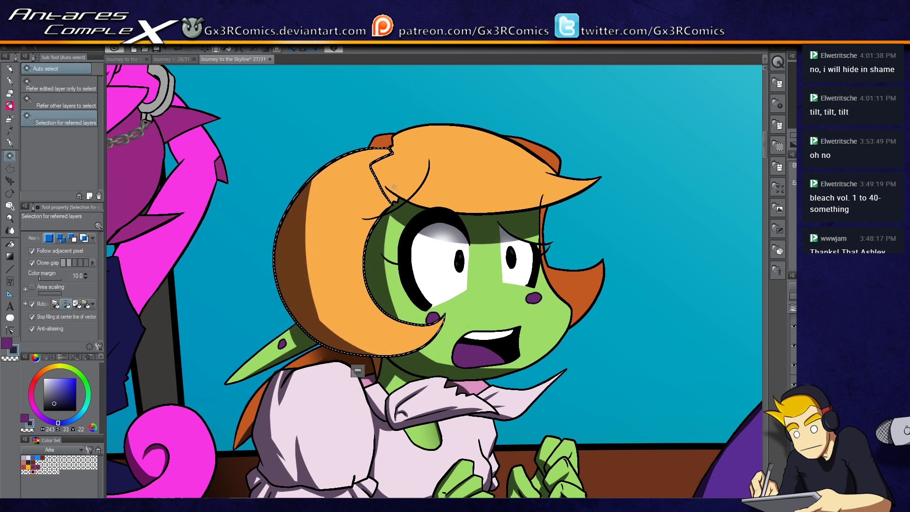
click(396, 185)
key(p)
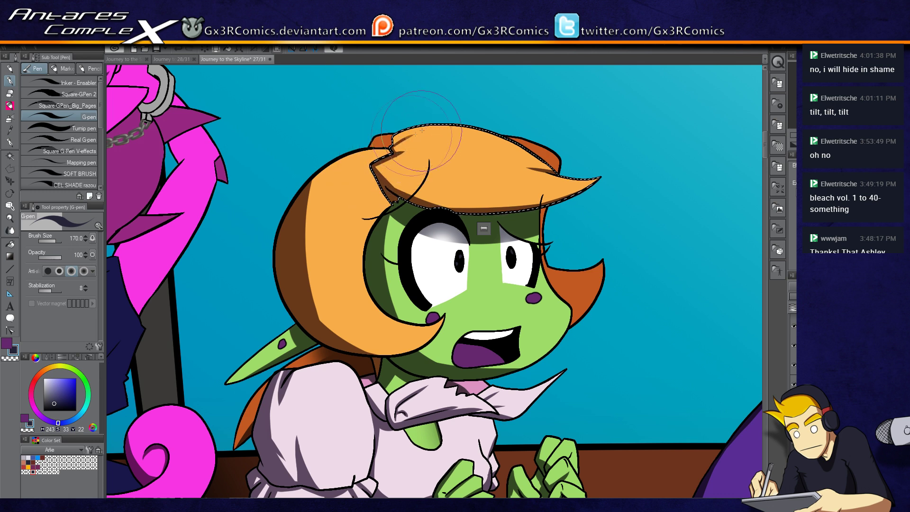
- Select the braid segments beside the ear on the purple-suited character's hair bun
drag(458, 445, 413, 334)
key(w)
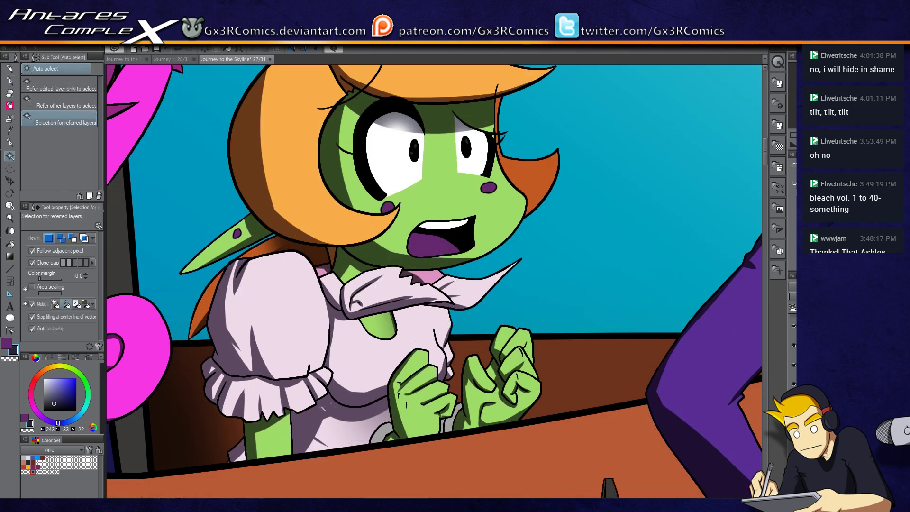
scroll(308, 432, down, 3)
drag(580, 449, 377, 448)
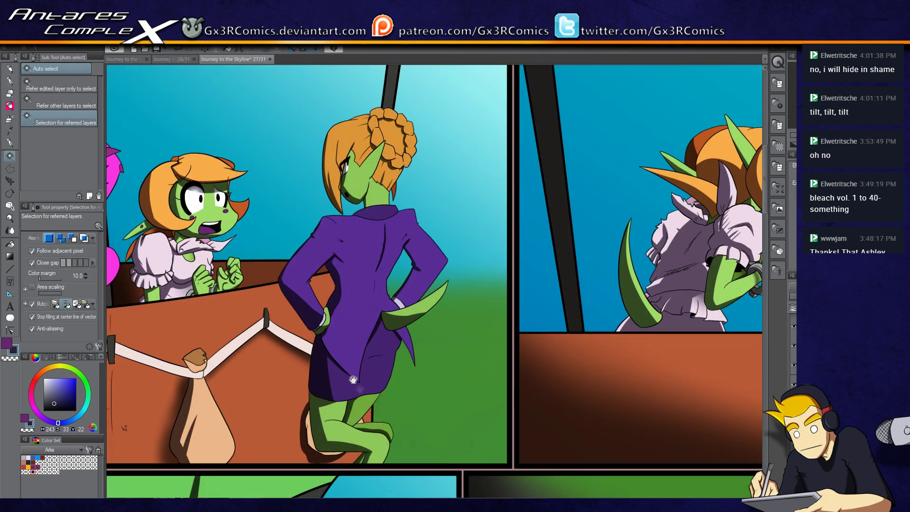
scroll(377, 449, up, 2)
scroll(385, 216, up, 4)
click(385, 216)
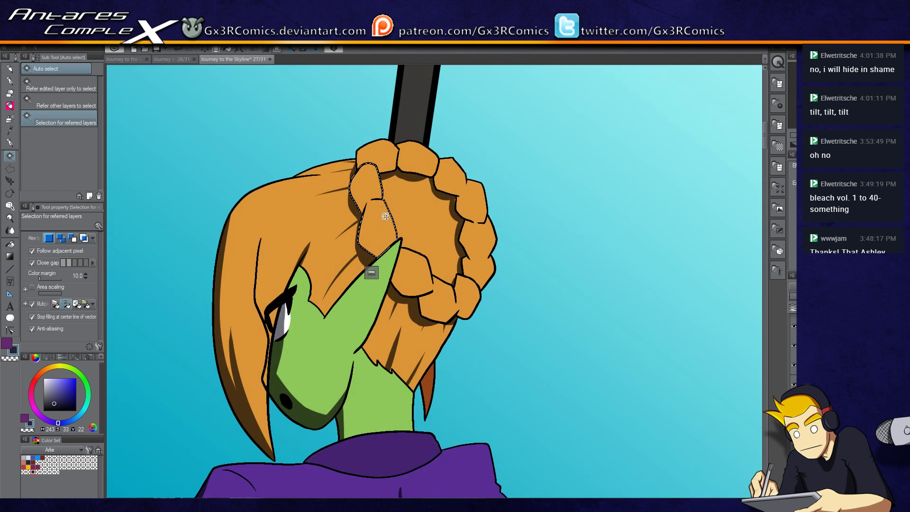
- Select the lower braid segments around the bun and shade their undersides with the dark G-pen at size 170
shift+click(410, 274)
key(p)
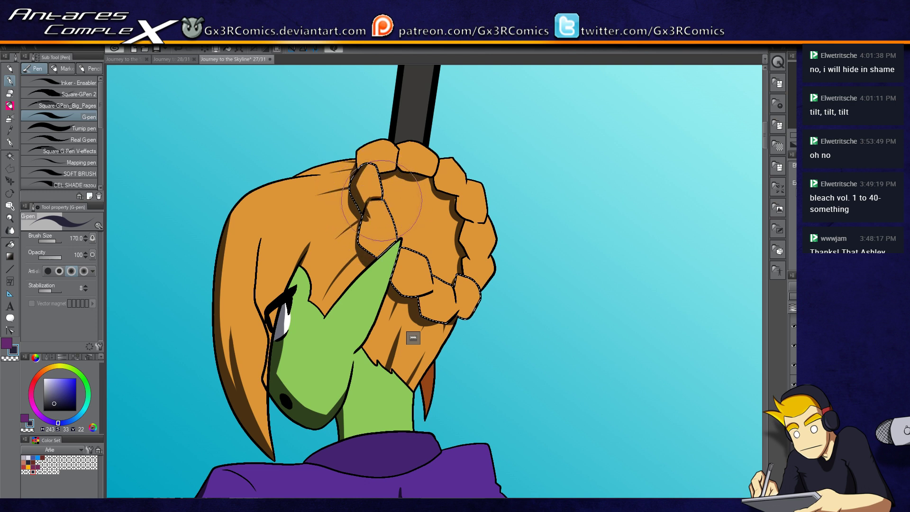
key(c)
key(c)
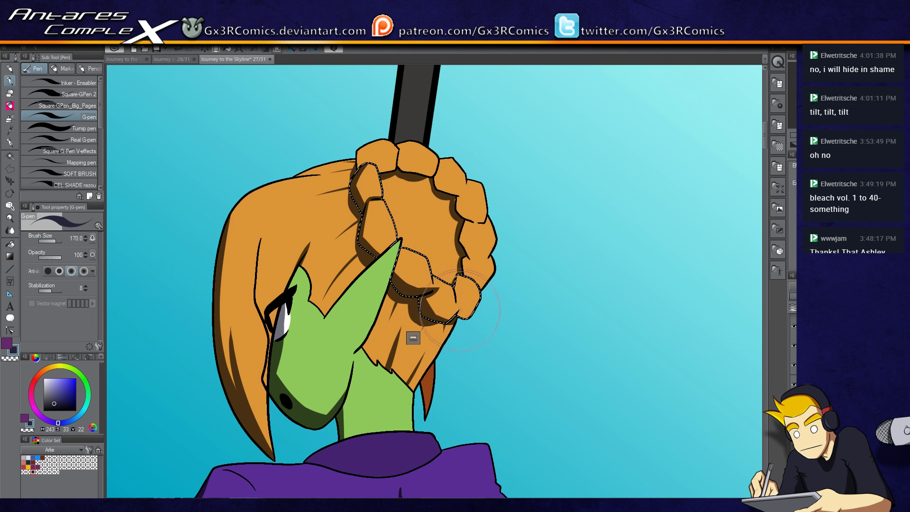
drag(455, 325, 465, 326)
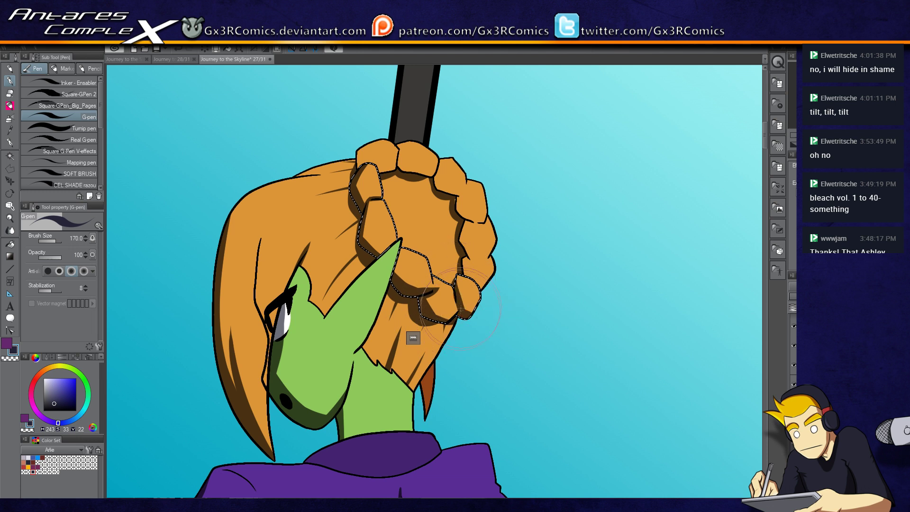
- Shade the inner edges of the braid segments along the bun's right side with the G-pen and clear the selection
click(469, 264)
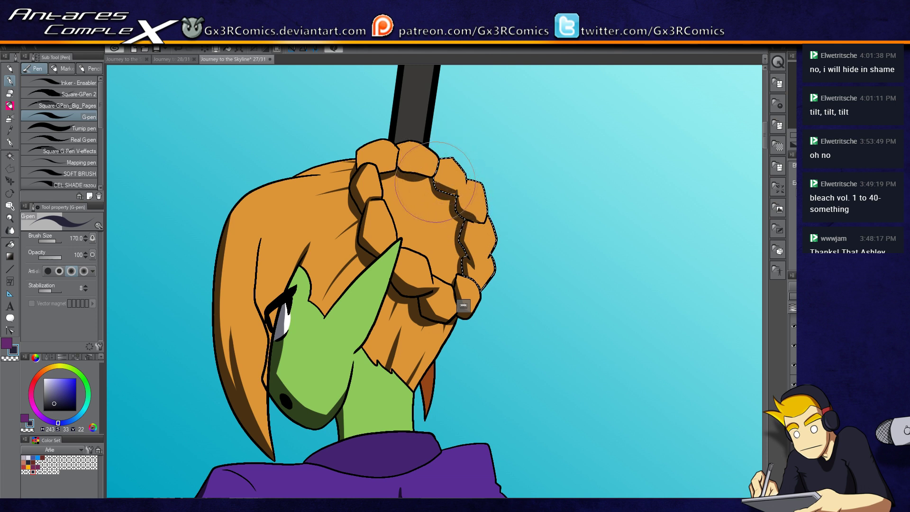
key(c)
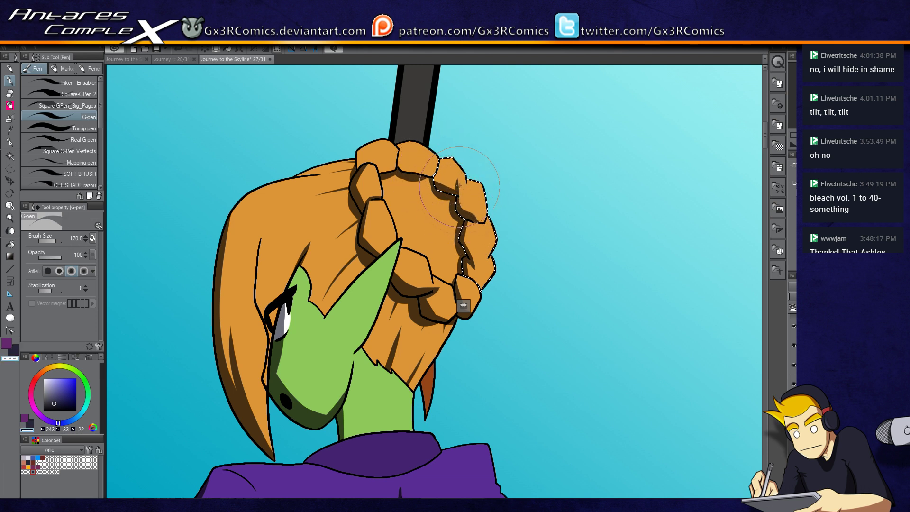
key(c)
key(c)
key(c)
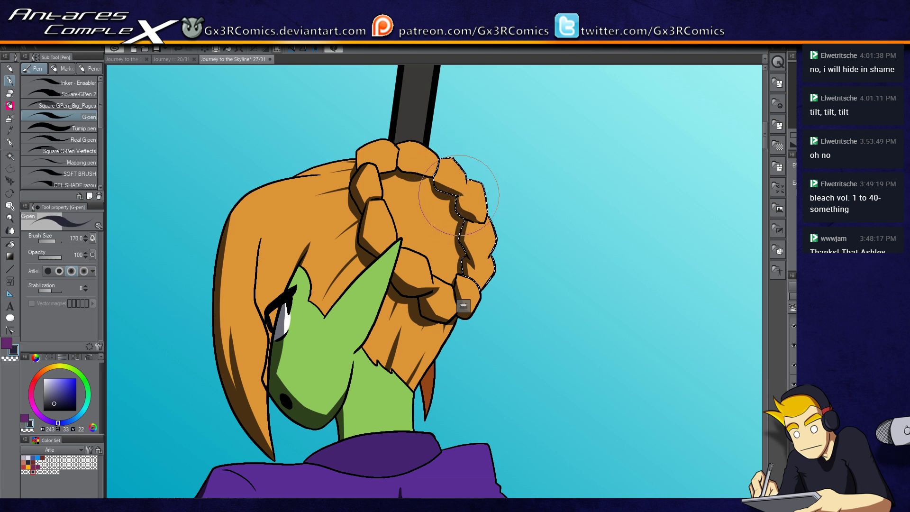
key(ctrl+d)
- Select and shade the two top braid segments of the bun one after the other
click(420, 163)
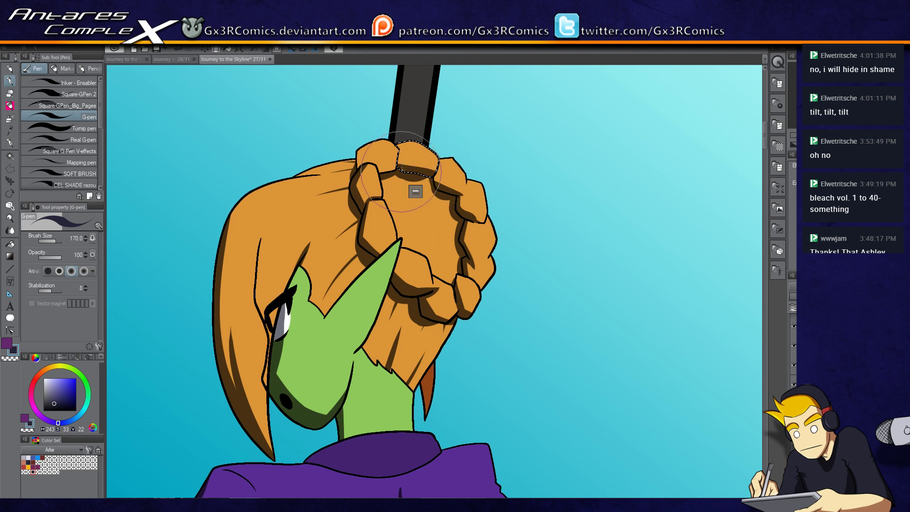
ctrl+click(380, 174)
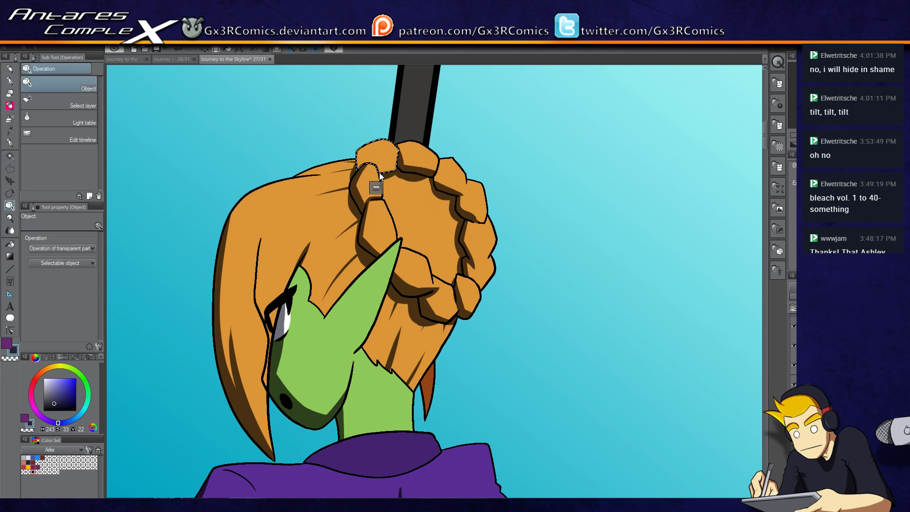
key(ctrl+d)
- Select the white shirt cuff beside the suited woman's tail and shade it with the G-pen
drag(379, 385, 461, 379)
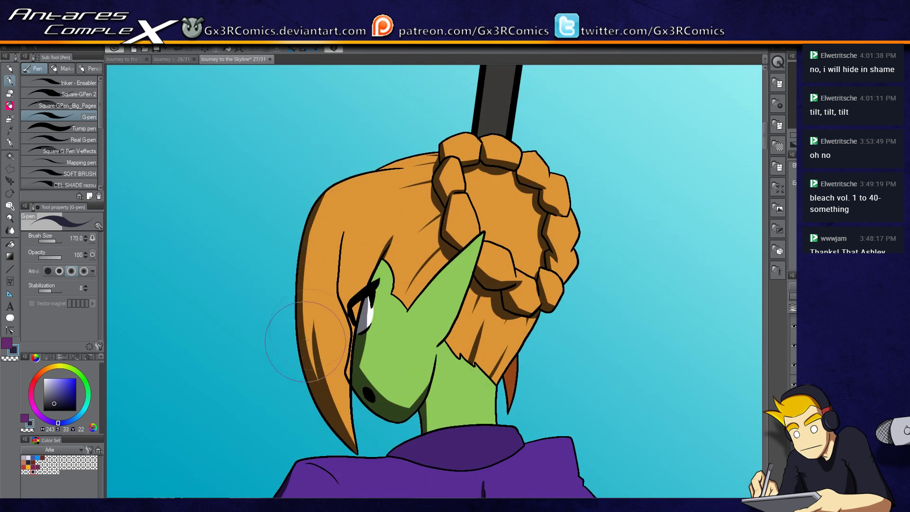
drag(360, 474, 370, 180)
drag(374, 450, 379, 355)
drag(384, 389, 385, 227)
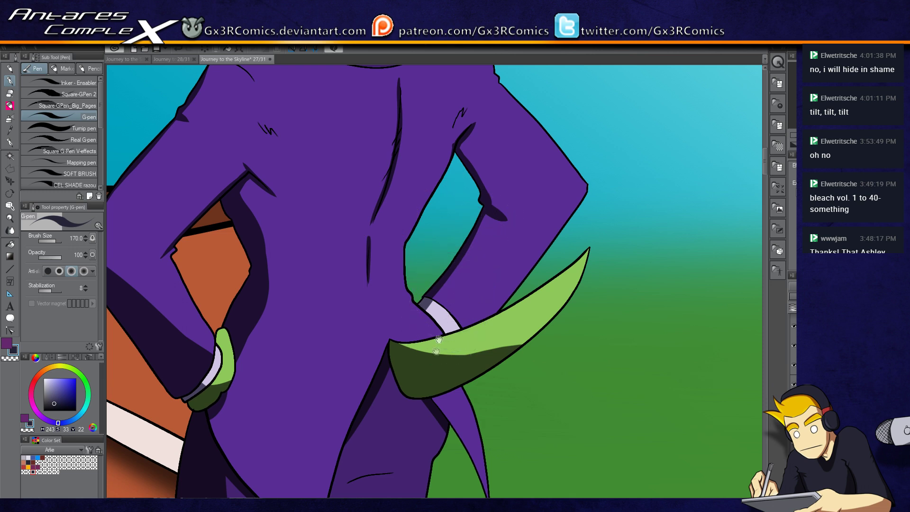
drag(459, 292, 454, 245)
click(433, 268)
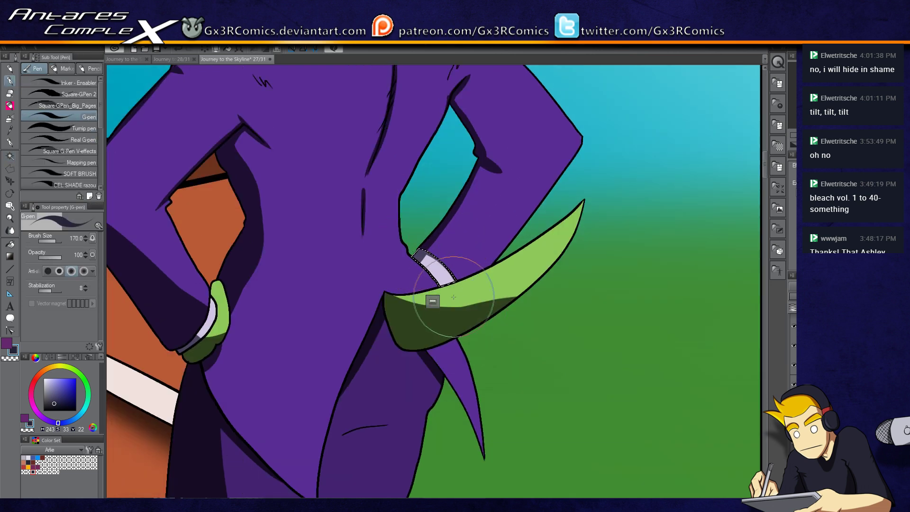
- Paint soft white highlights on the suited woman's orange hair, bun and ear using SAI Marker 2 at size 500
scroll(488, 343, down, 5)
drag(490, 432, 421, 323)
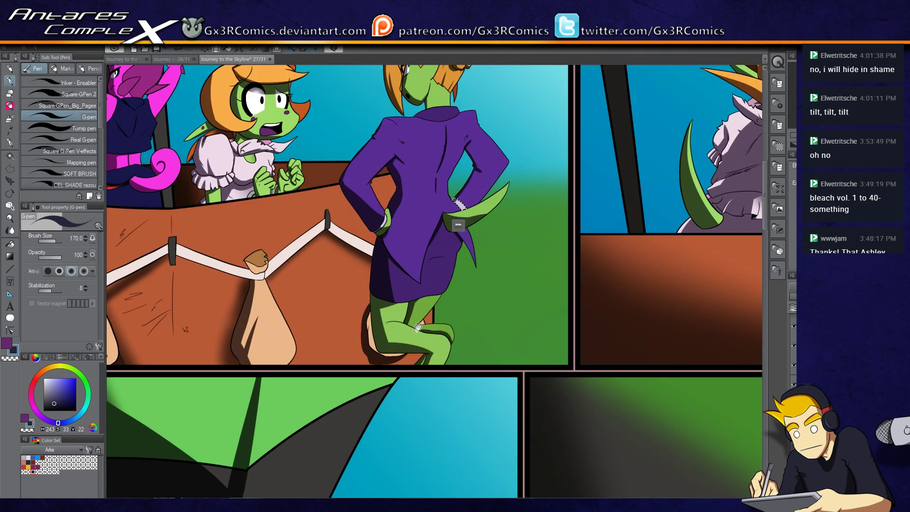
scroll(445, 364, down, 6)
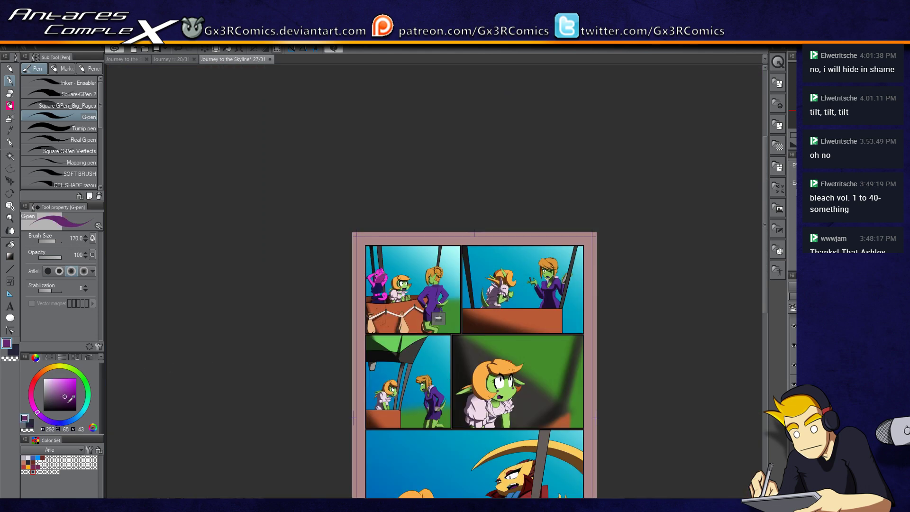
key(w)
scroll(434, 289, up, 7)
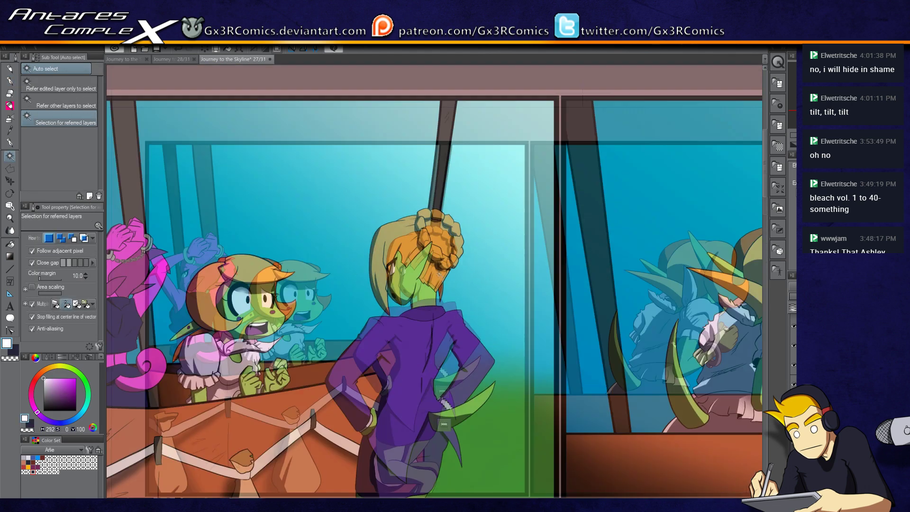
key(b)
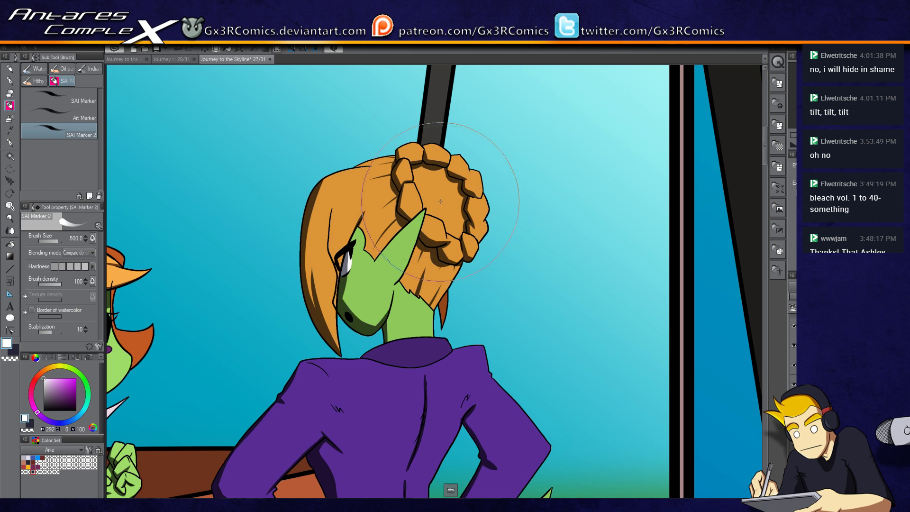
mouse_move(444, 209)
mouse_down()
mouse_move(424, 186)
mouse_move(451, 224)
mouse_move(439, 185)
mouse_move(354, 176)
mouse_move(337, 308)
mouse_move(378, 167)
mouse_move(357, 240)
mouse_up()
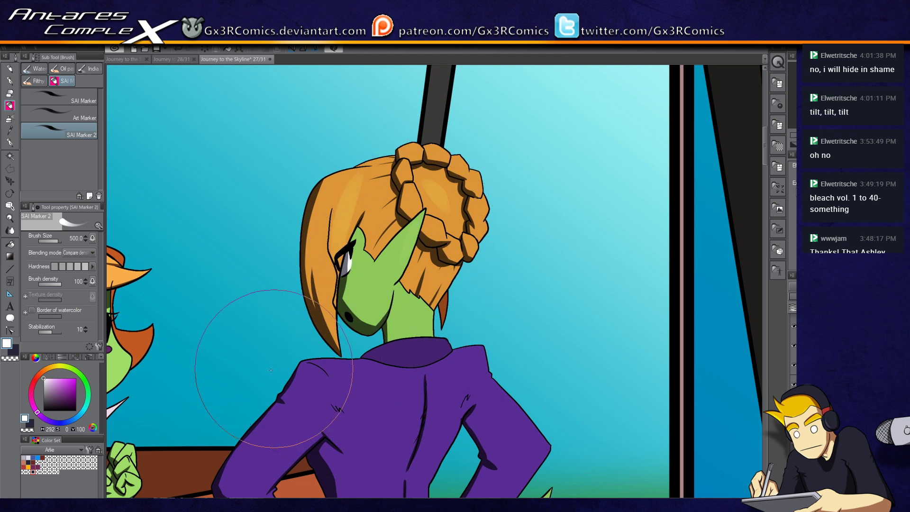
- Sample the purple of the seated girl's cheek spot and paint matching spots on the suited woman's ear and cheek with the G-pen
click(32, 462)
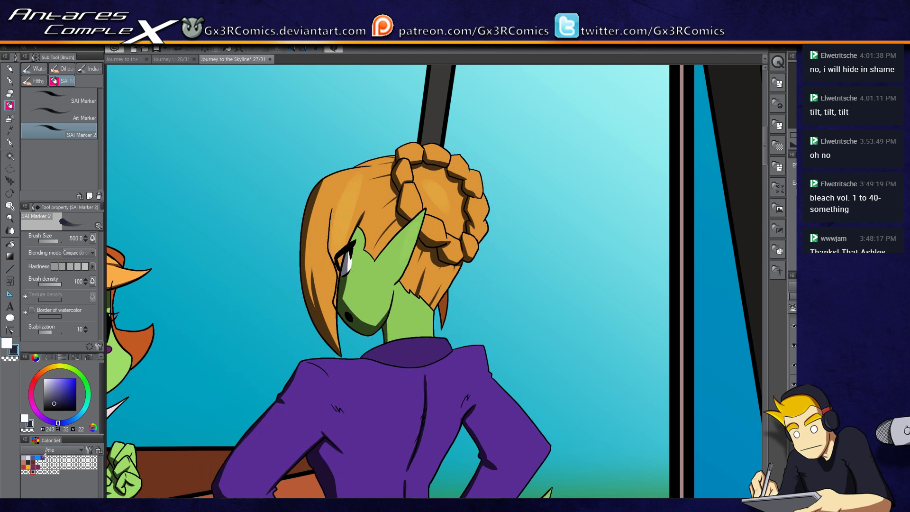
drag(204, 363, 278, 351)
key(o)
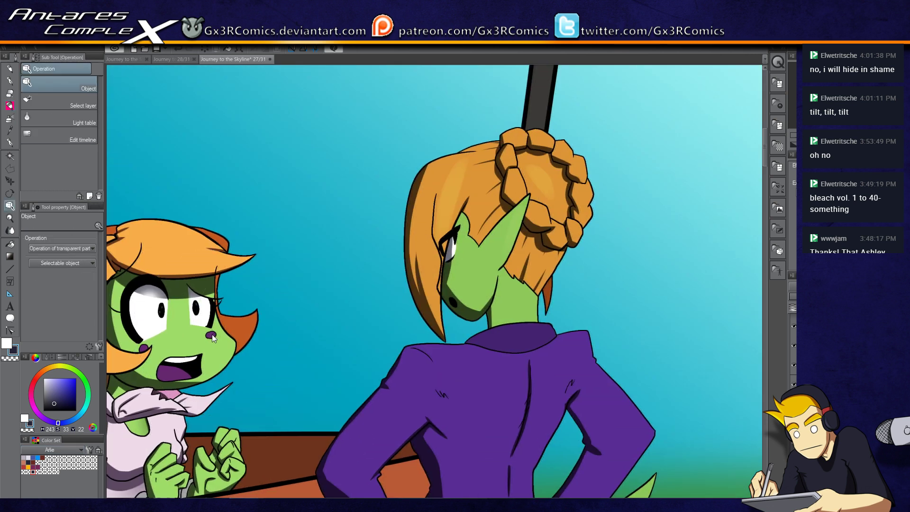
alt+click(212, 334)
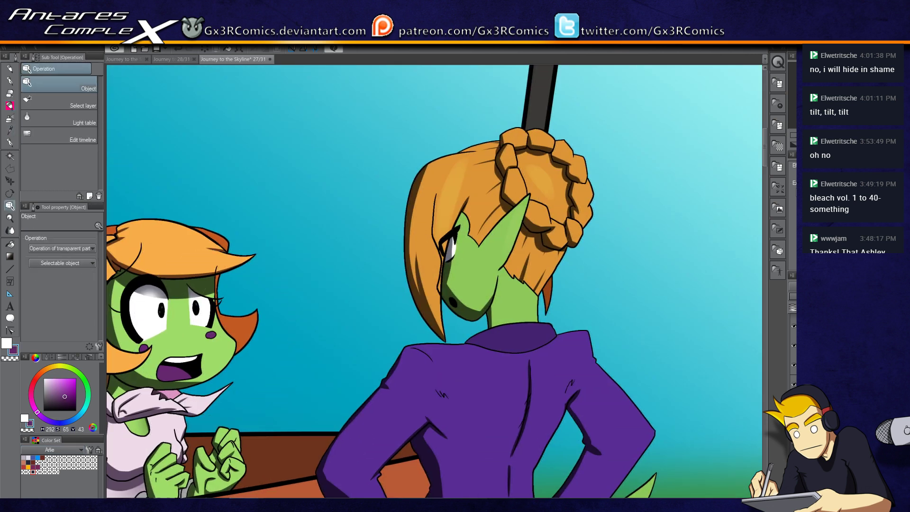
key(p)
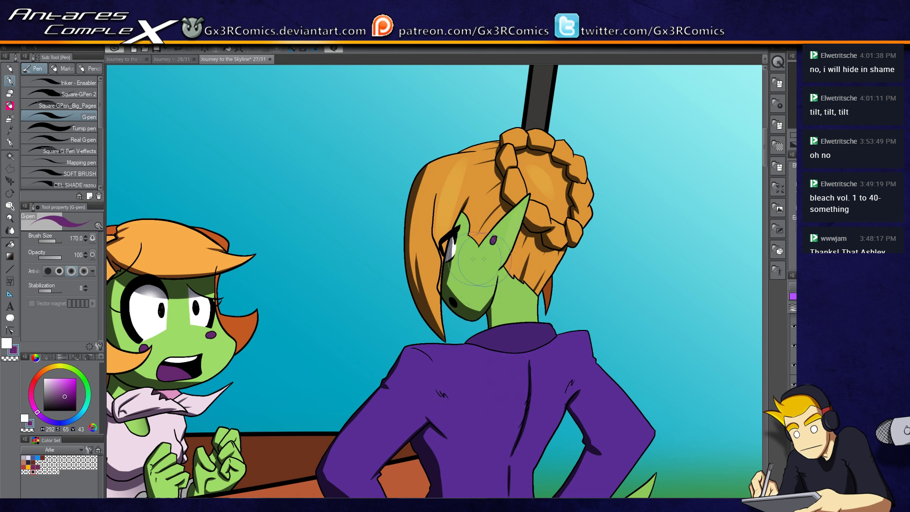
drag(457, 277, 460, 282)
- Switch to white, select the seated girl's orange hair and paint soft highlights on it with SAI Marker 2
drag(575, 400, 794, 328)
key(x)
mouse_move(189, 198)
mouse_down()
mouse_move(293, 213)
mouse_move(326, 280)
mouse_move(393, 293)
mouse_up()
key(w)
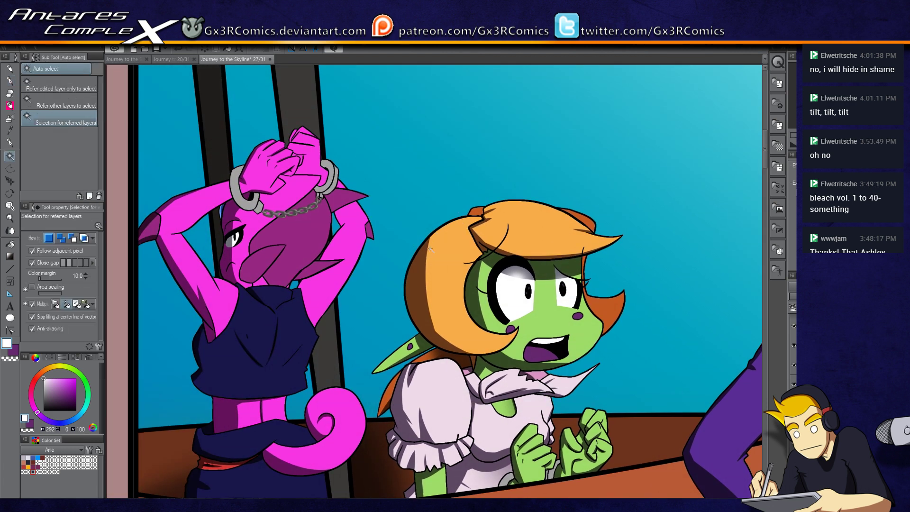
click(439, 276)
key(b)
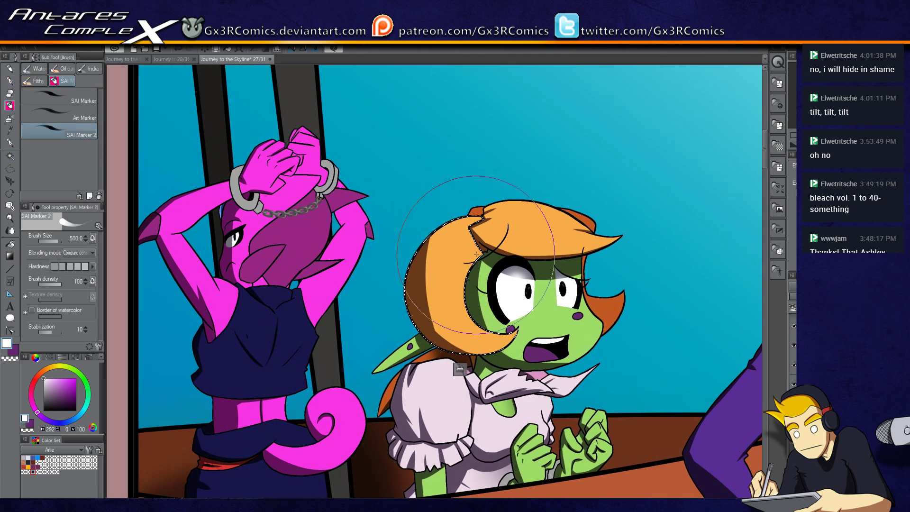
mouse_move(463, 250)
mouse_down()
mouse_move(475, 310)
mouse_move(465, 259)
mouse_move(454, 276)
mouse_move(494, 310)
mouse_move(522, 226)
mouse_move(495, 221)
mouse_move(574, 230)
mouse_move(558, 241)
mouse_up()
key(ctrl+d)
- Select the pink character's purple hair, paint a soft white highlight on it with SAI Marker 2, and deselect
drag(411, 471, 419, 377)
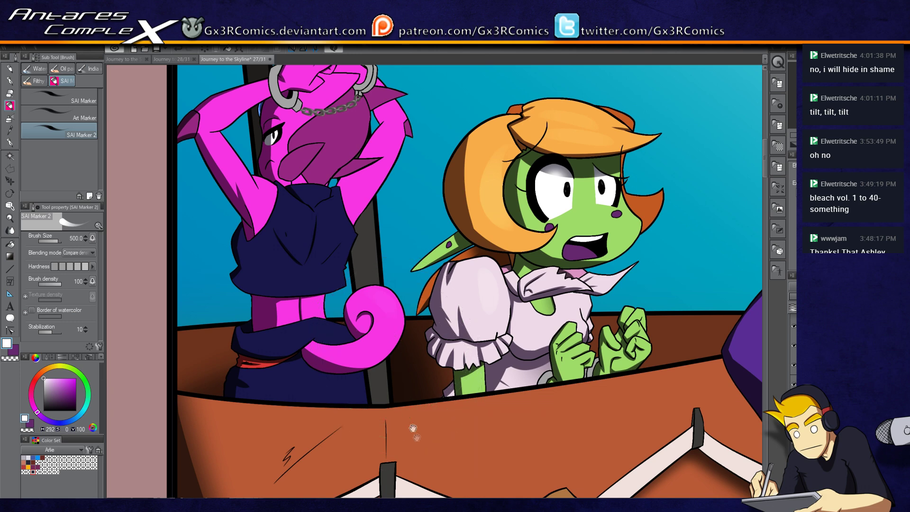
drag(411, 462, 332, 414)
drag(531, 156, 480, 252)
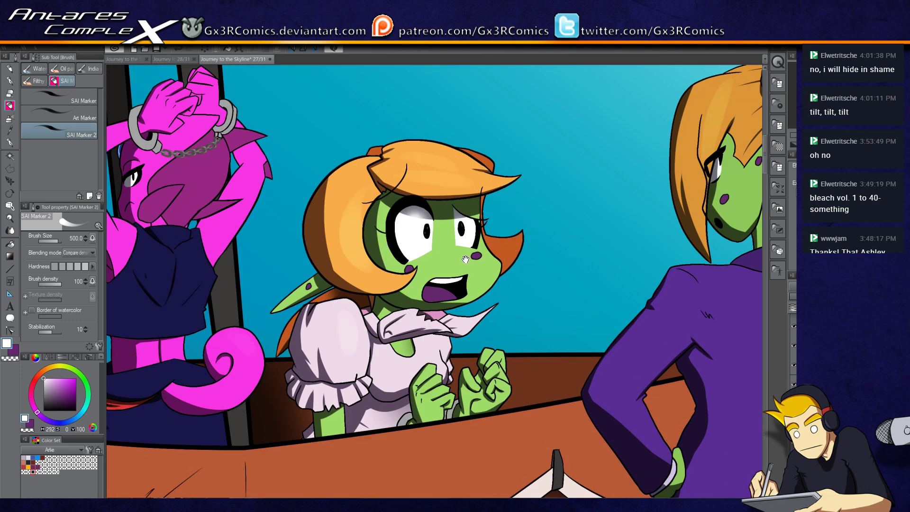
drag(510, 238, 362, 378)
drag(566, 246, 458, 377)
mouse_move(376, 315)
mouse_down()
mouse_move(403, 332)
mouse_move(449, 410)
mouse_up()
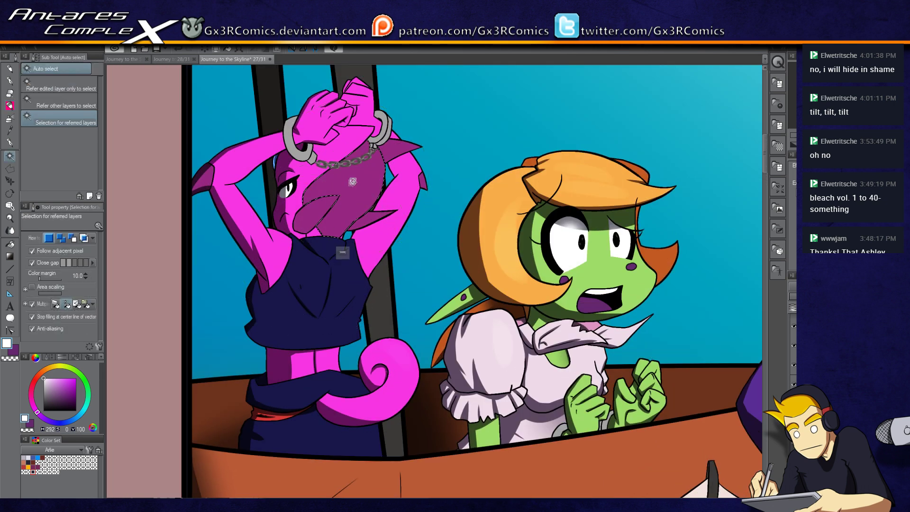
key(ctrl+d)
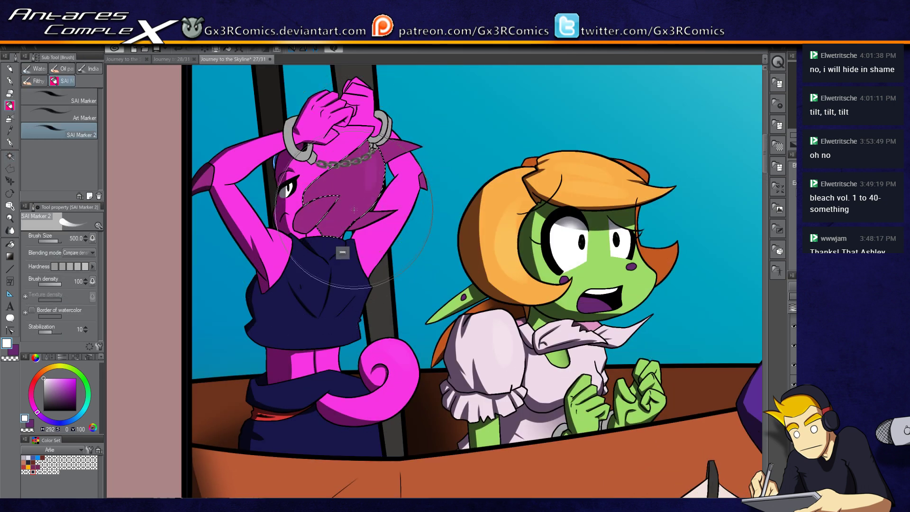
drag(361, 171, 350, 197)
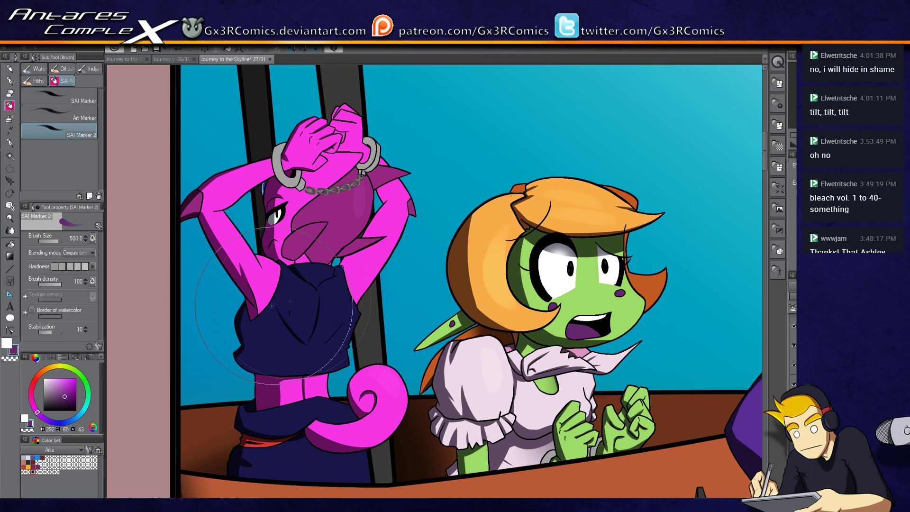
- Pick the dark shadow colour, select the pink character's raised right-hand arm and shade it with the G-pen
click(35, 464)
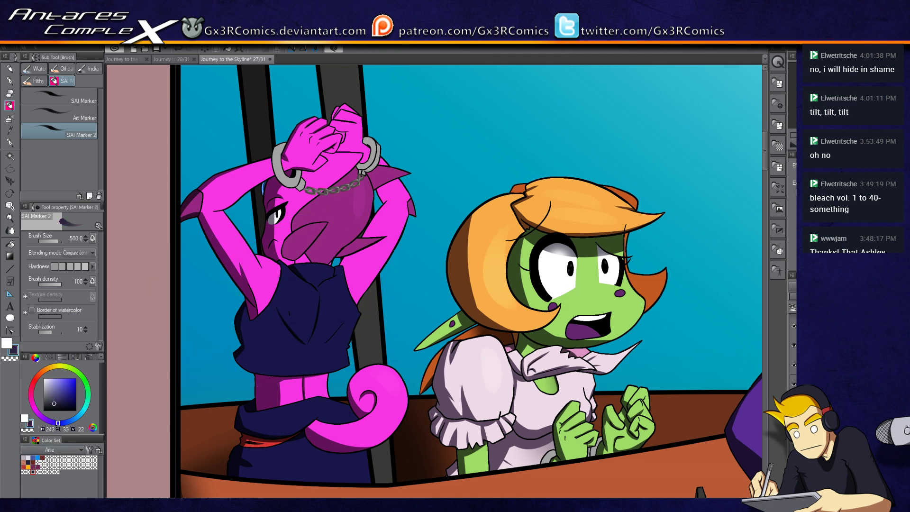
key(w)
key(p)
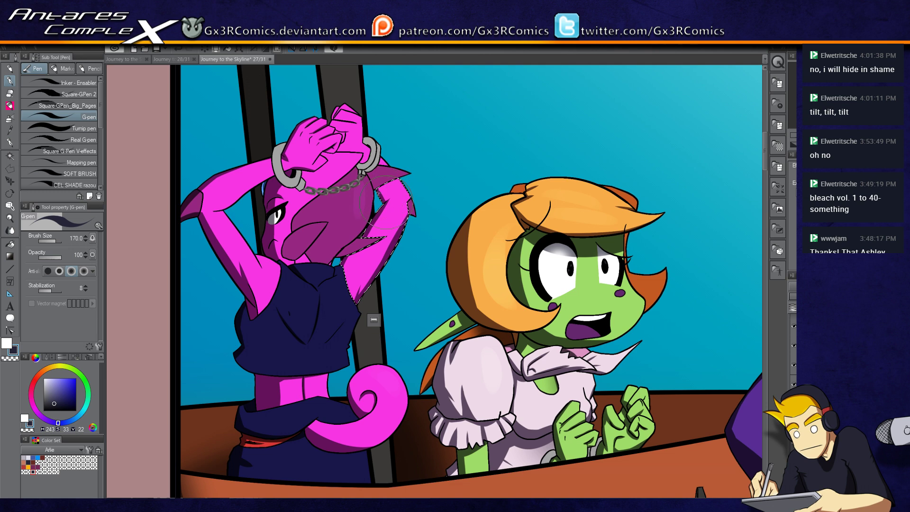
scroll(397, 168, up, 3)
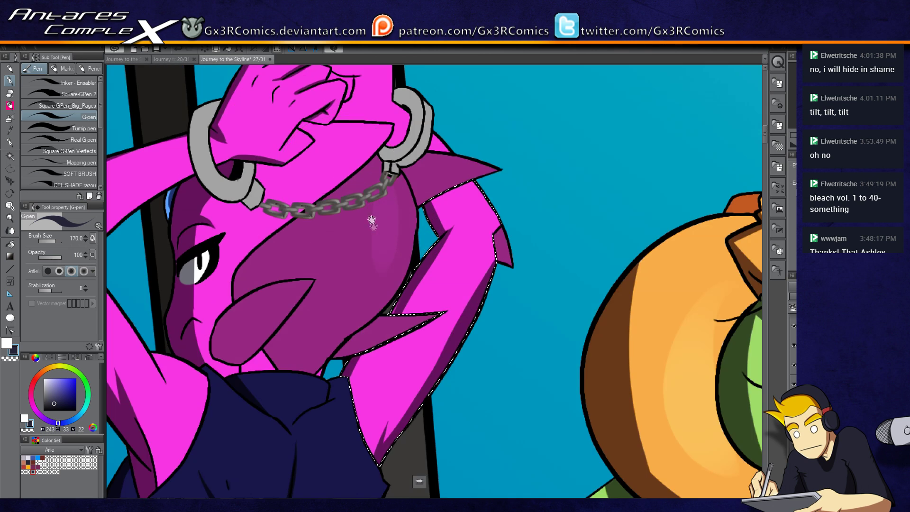
- Select each of the pink character's grey handcuffs in turn, shade it with the G-pen, and clear the selection
key(w)
click(424, 247)
key(p)
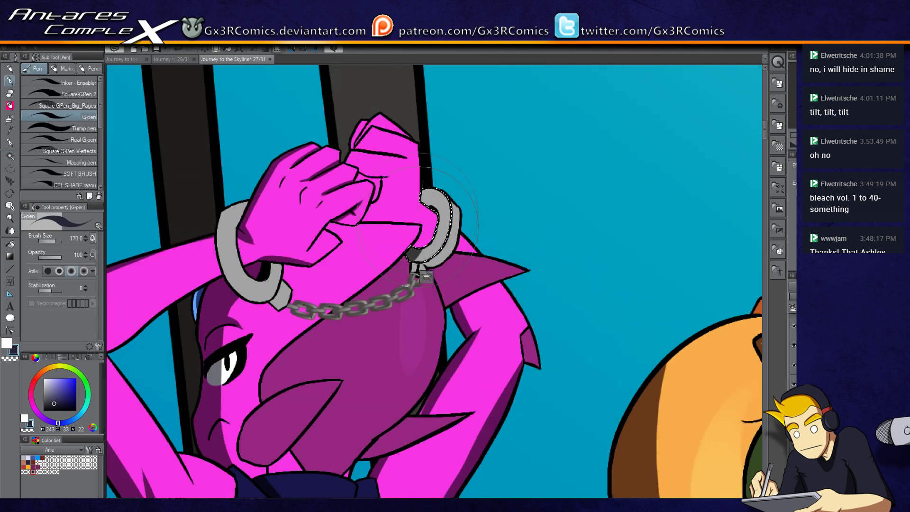
mouse_move(422, 184)
mouse_down()
mouse_move(412, 239)
mouse_move(440, 197)
mouse_up()
key(w)
click(241, 269)
key(p)
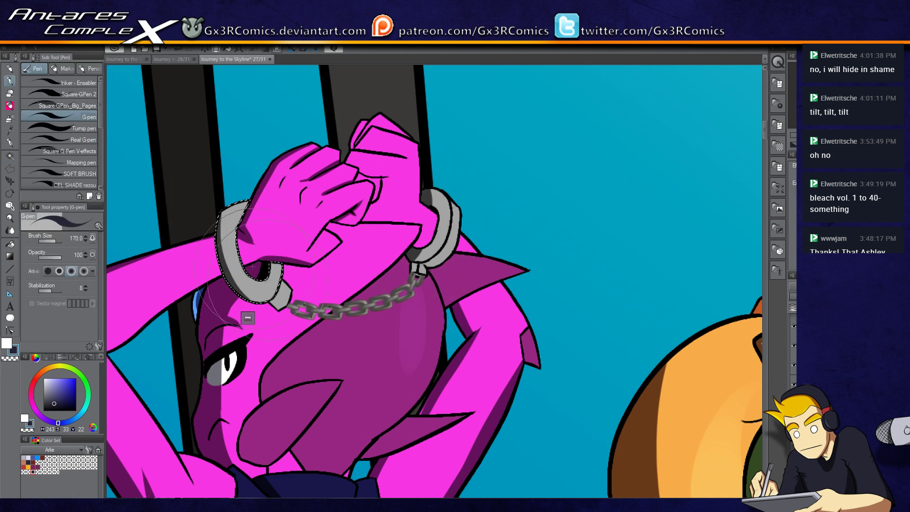
key(ctrl+d)
- Select each of the pink character's cuffed hands in turn and shade it in the dark shadow colour with the G-pen
key(w)
key(p)
key(w)
click(310, 235)
click(398, 191)
key(p)
key(w)
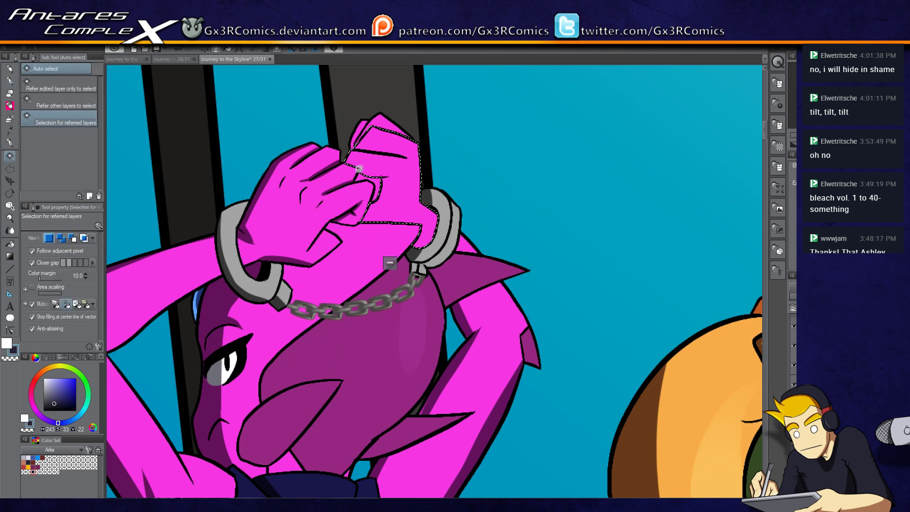
key(p)
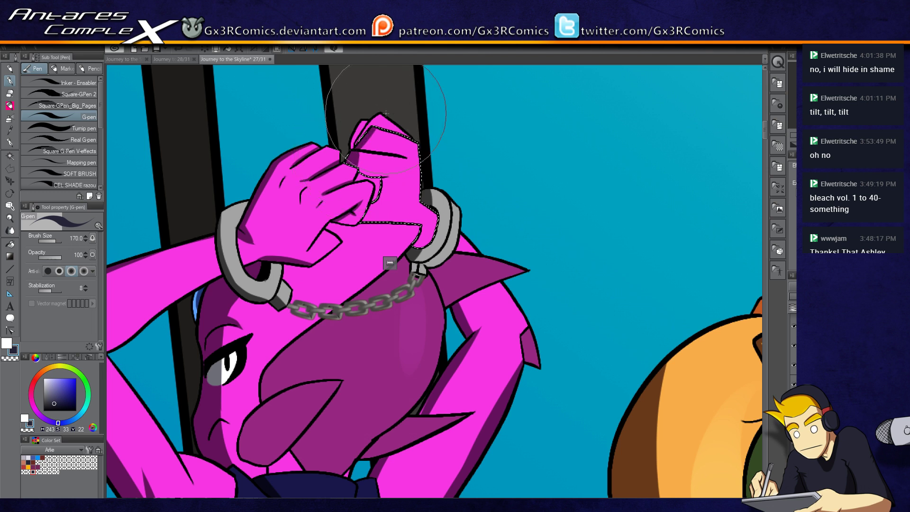
- Select the small fingertip of the pink character's rear hand, shade it, and reselect that hand to continue its G-pen shading
key(w)
key(ctrl+d)
click(355, 140)
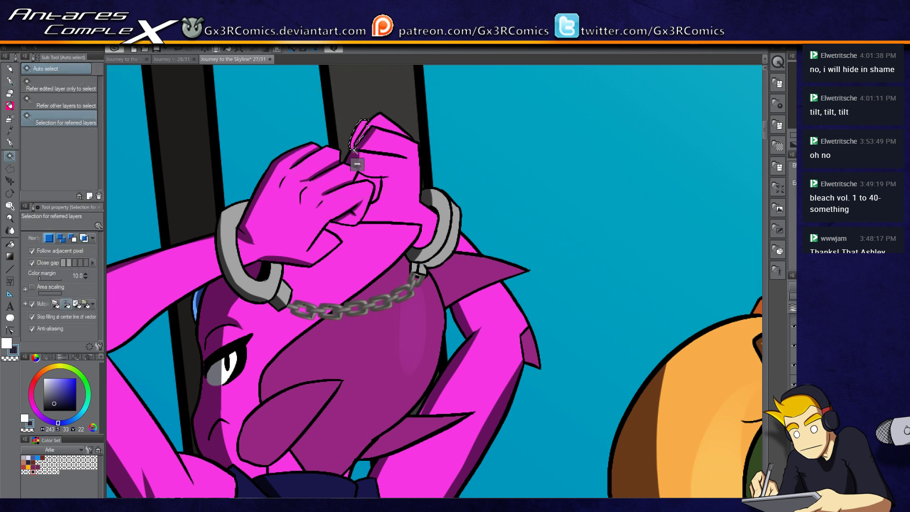
key(p)
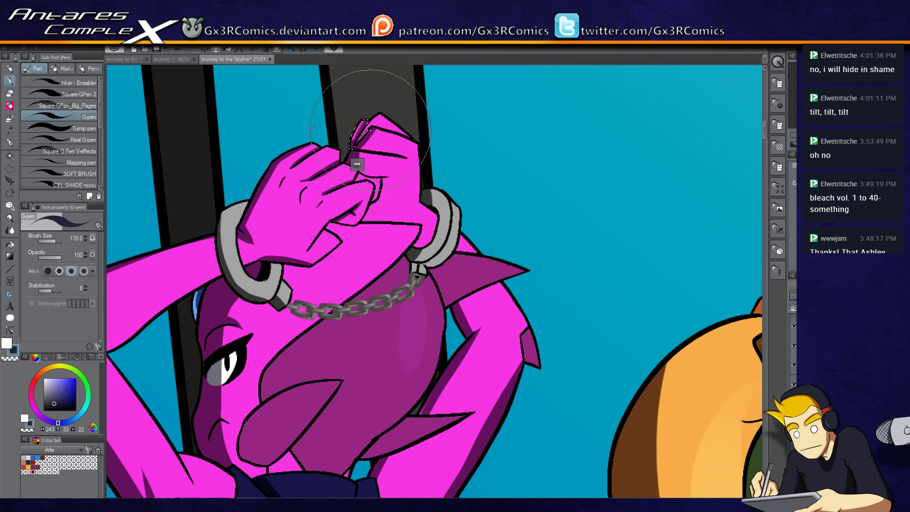
key(w)
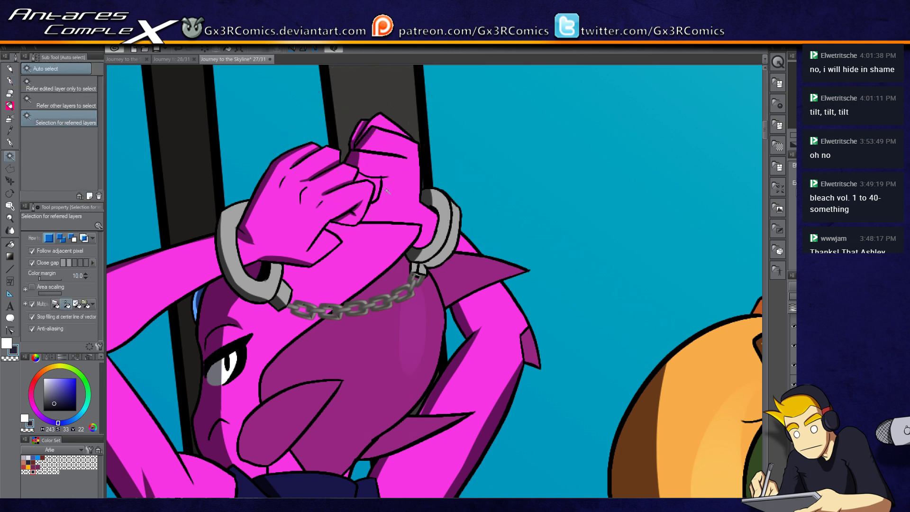
shift+click(394, 180)
key(p)
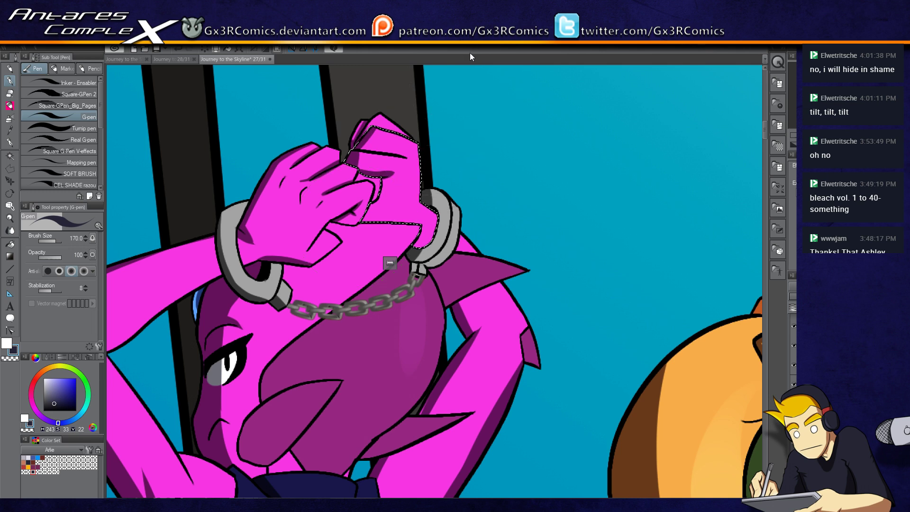
- Switch to the Soft airbrush with transparent colour and soften the shadow on the pink character's eye
mouse_move(255, 479)
mouse_down()
mouse_move(414, 375)
mouse_move(410, 317)
mouse_up()
key(b)
key(c)
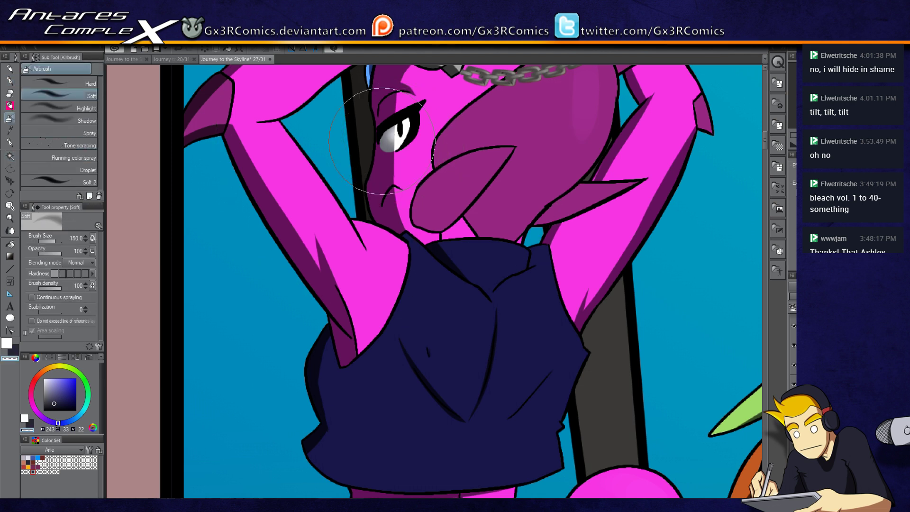
- Sample the tan of the middle sack and paint over the green gap at its opening with the G-pen
scroll(382, 141, down, 2)
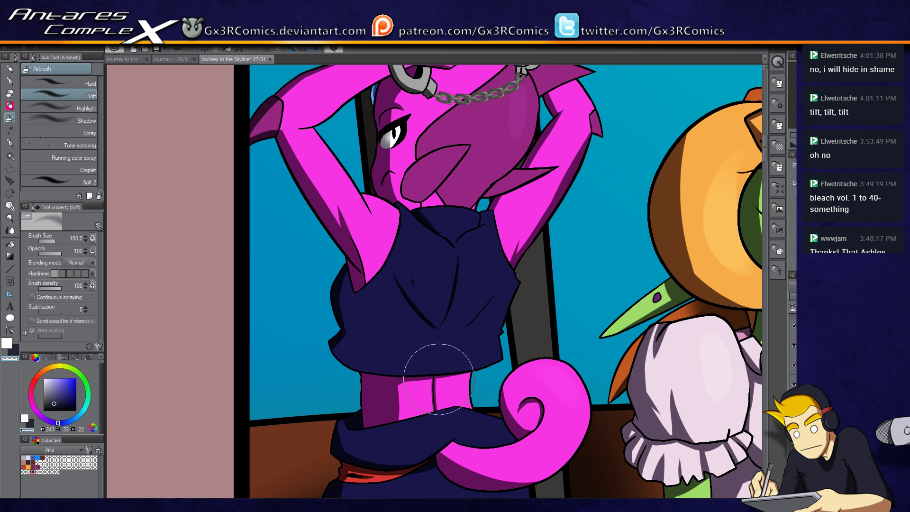
drag(403, 495, 391, 383)
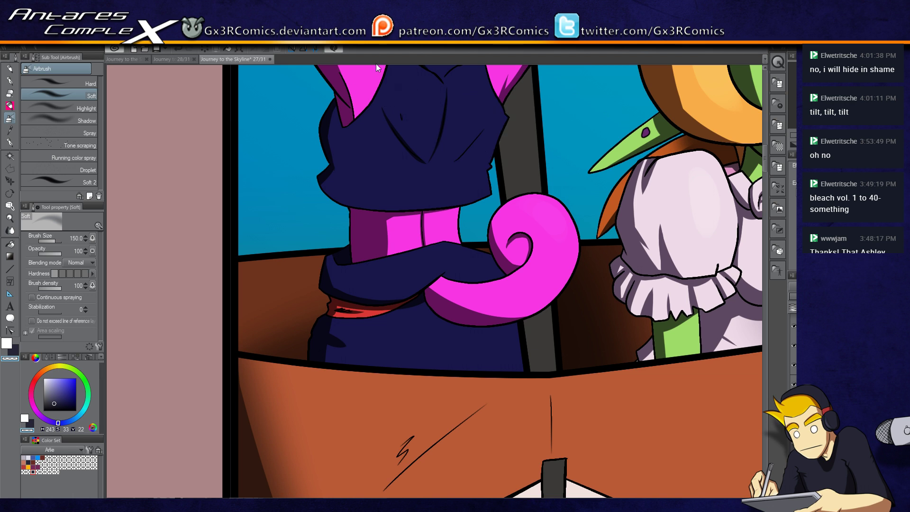
scroll(322, 245, down, 2)
scroll(322, 246, down, 3)
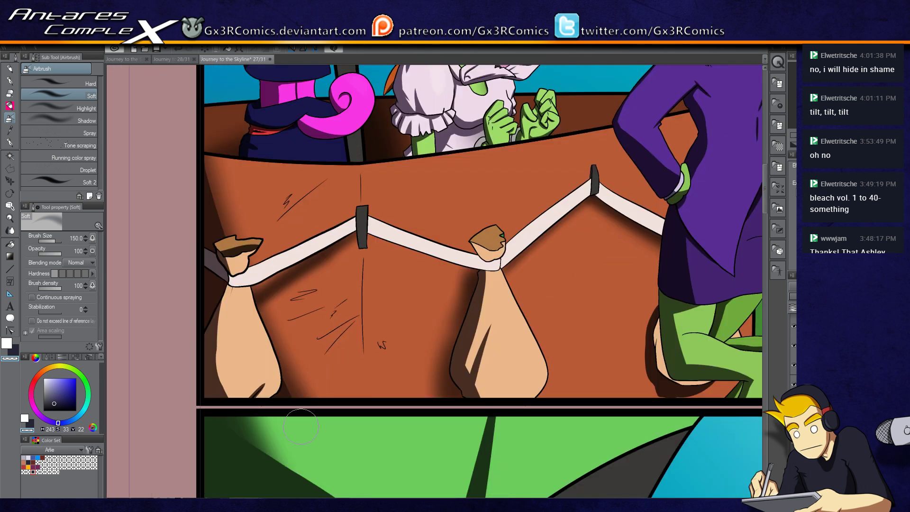
drag(387, 290, 334, 319)
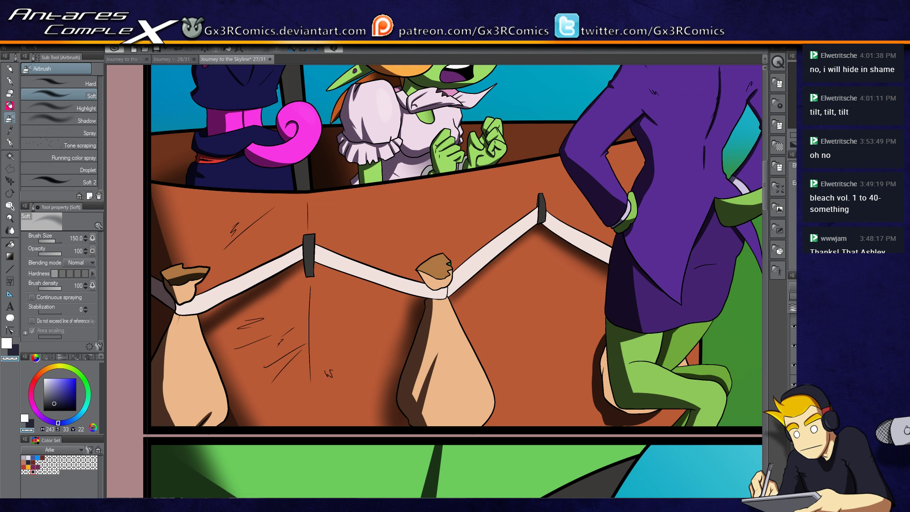
scroll(794, 353, down, 2)
scroll(406, 284, up, 2)
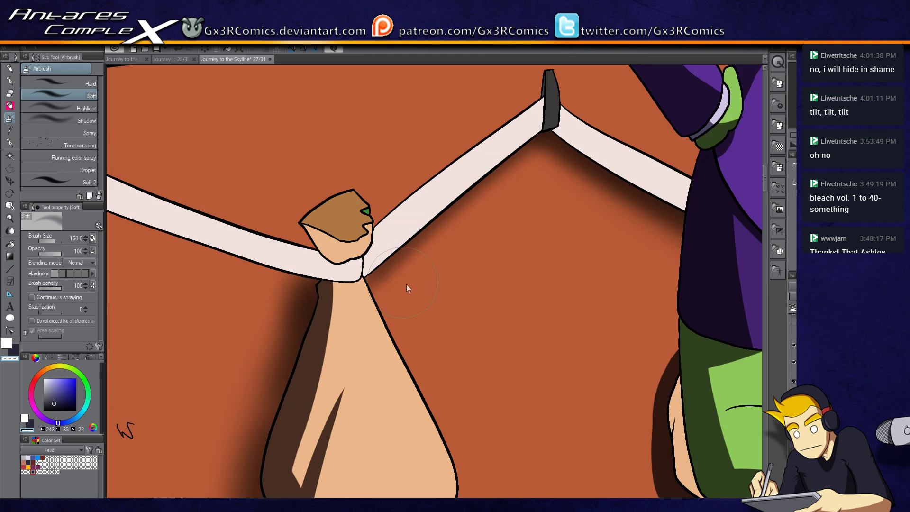
key(i)
click(365, 240)
key(p)
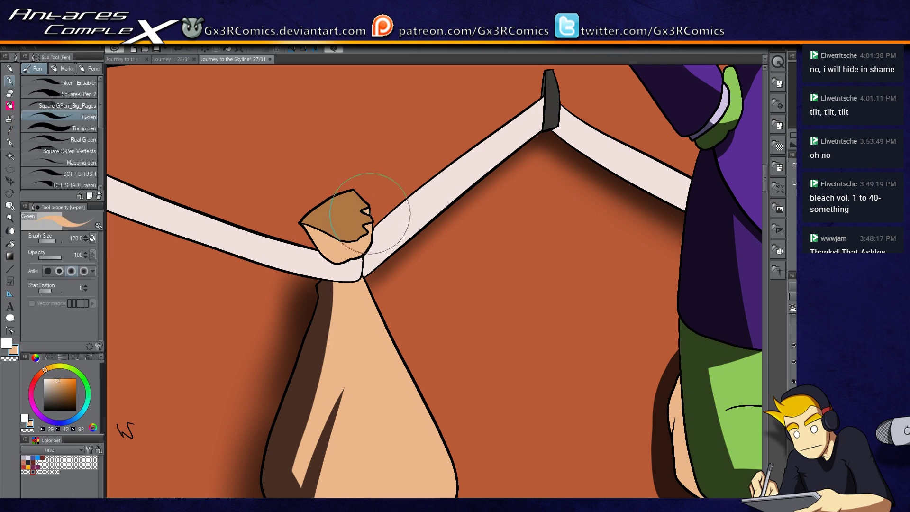
- Pick the dark shadow colour and shade the openings of the middle and left sacks with the G-pen, trimming with transparent colour
click(38, 458)
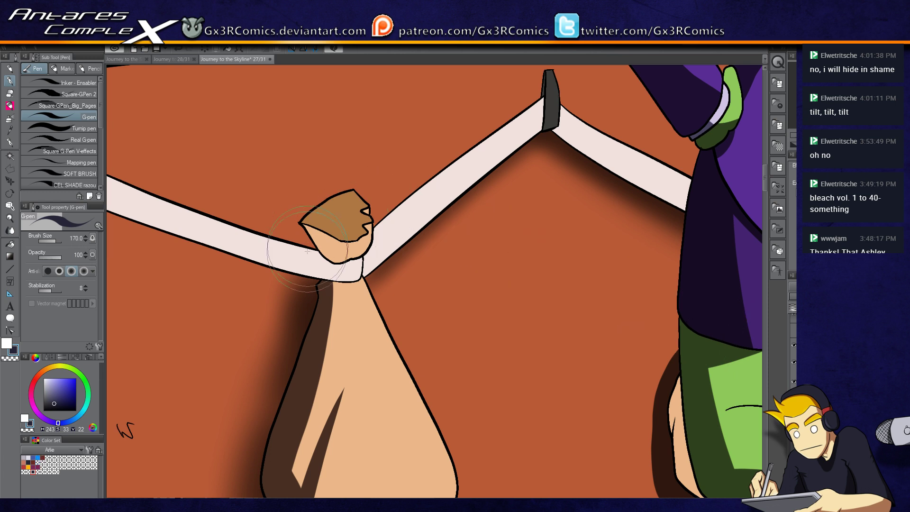
drag(306, 225, 328, 259)
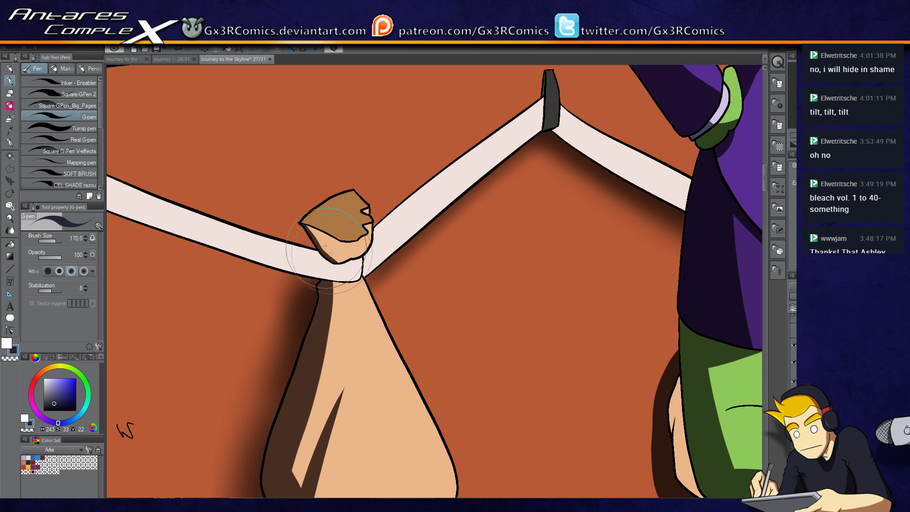
drag(344, 235, 365, 227)
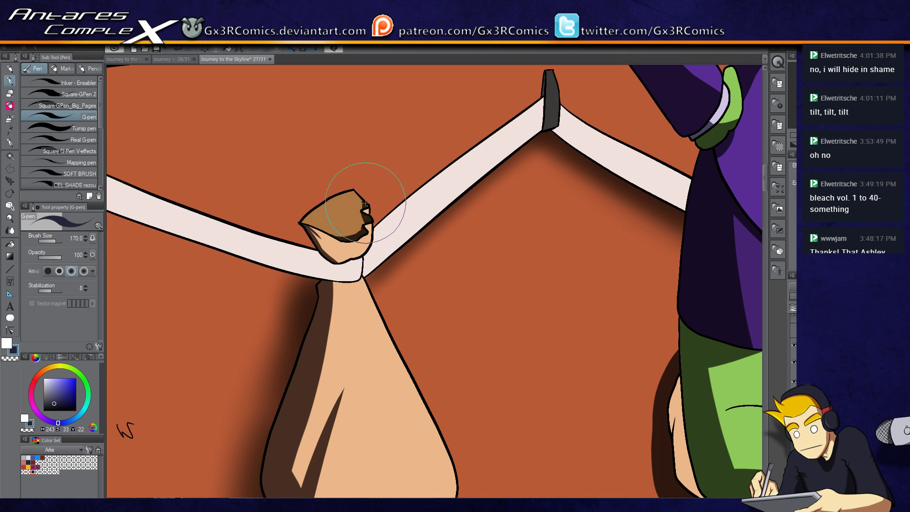
key(c)
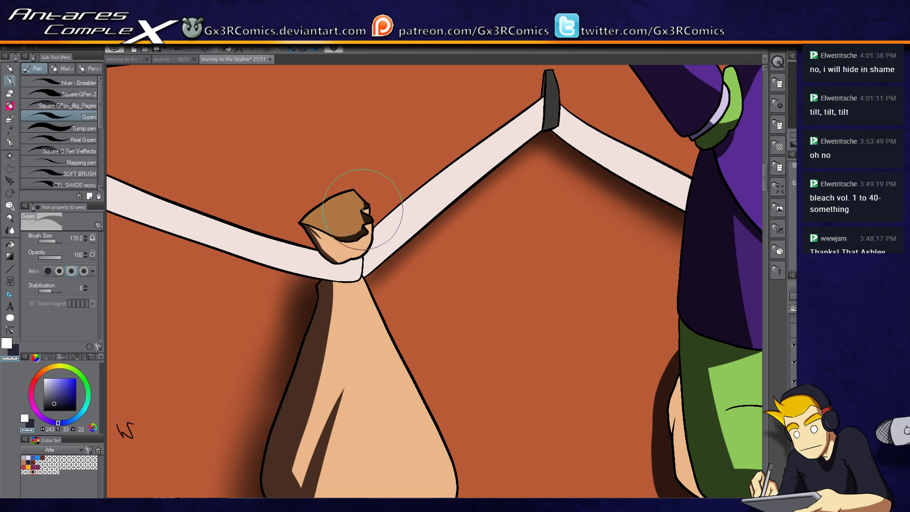
key(c)
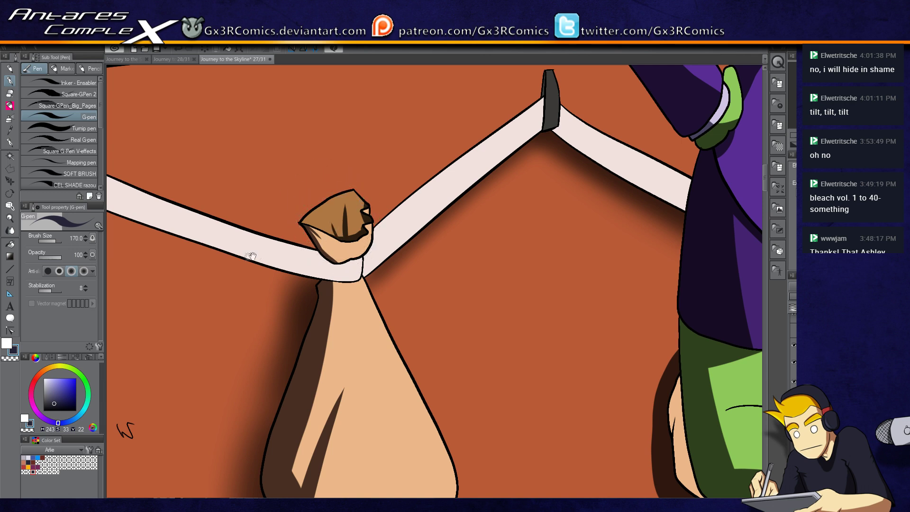
scroll(251, 256, down, 3)
scroll(285, 259, up, 4)
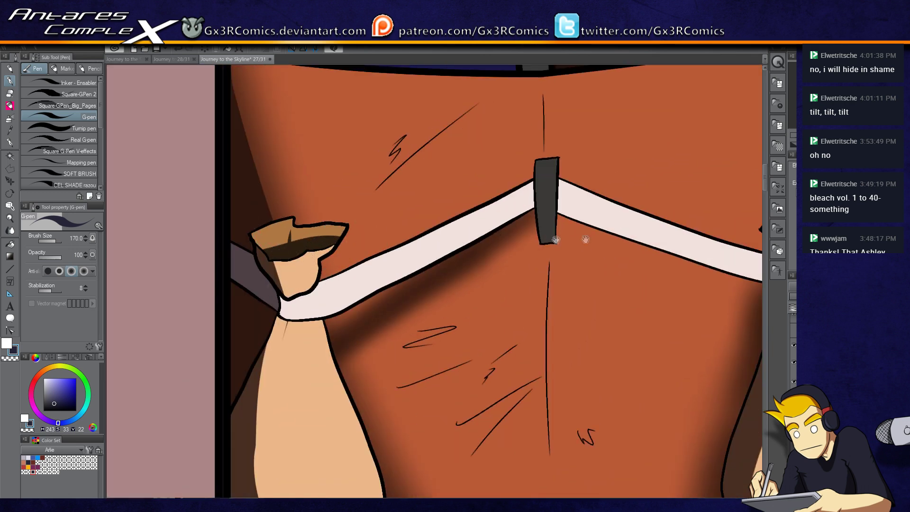
- Shade the dark clip holding the white strap and the purple-suited woman's shirt cuff with the G-pen
drag(556, 240, 214, 321)
drag(534, 263, 230, 345)
drag(459, 352, 334, 330)
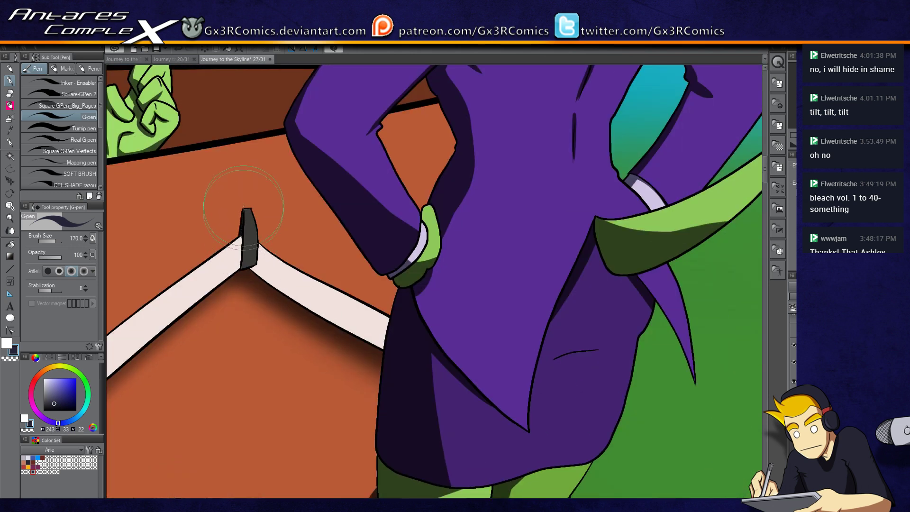
drag(538, 318, 327, 328)
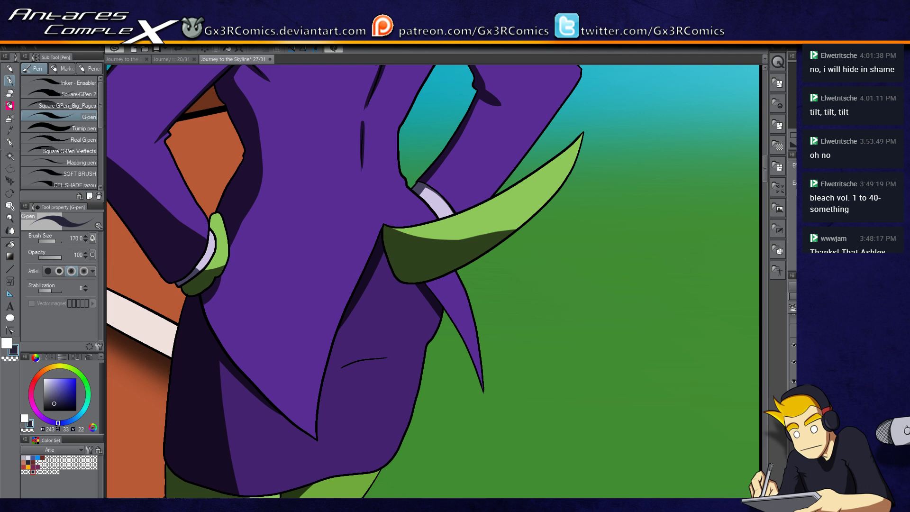
- Switch to the white highlight colour and select the handcuffed green girl's curled orange hair in the second panel
key(ctrl+minus)
key(ctrl+minus)
key(ctrl+minus)
key(ctrl+minus)
mouse_move(540, 415)
mouse_down()
mouse_move(439, 286)
mouse_move(386, 427)
mouse_up()
key(x)
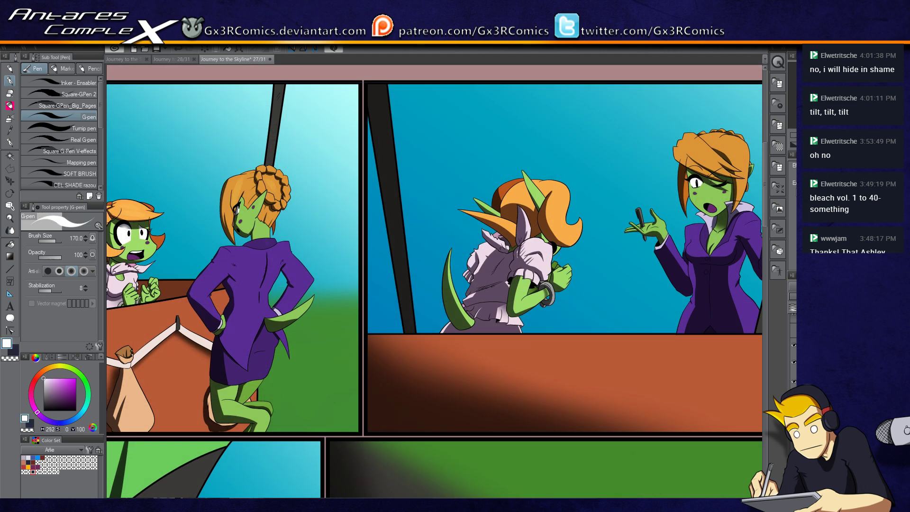
key(w)
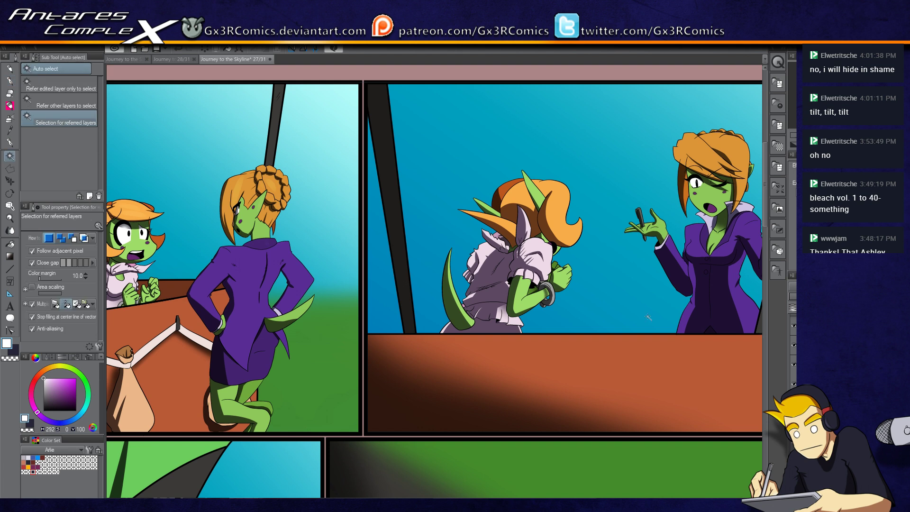
scroll(522, 205, up, 5)
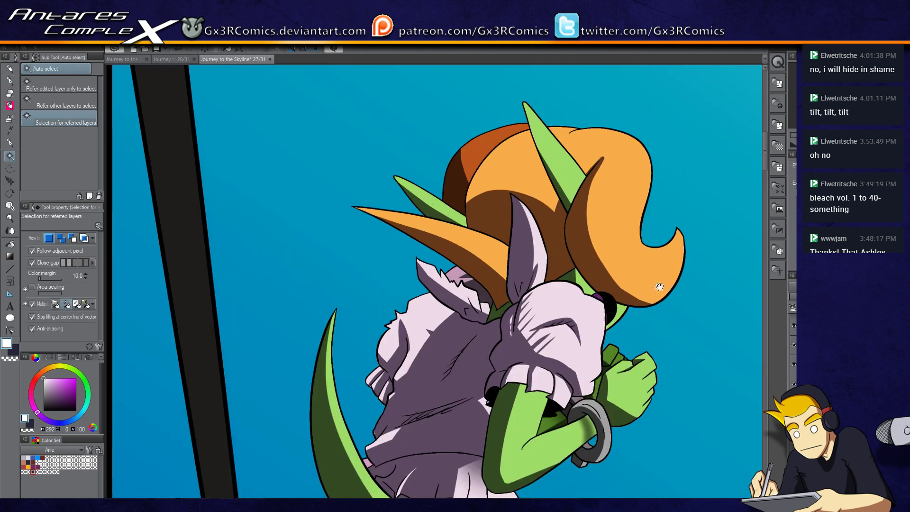
drag(660, 287, 530, 284)
mouse_move(538, 178)
mouse_down()
mouse_move(524, 254)
mouse_move(552, 198)
mouse_move(521, 164)
mouse_move(518, 195)
mouse_move(552, 250)
mouse_move(518, 201)
mouse_move(523, 184)
mouse_move(553, 244)
mouse_up()
key(bracketleft)
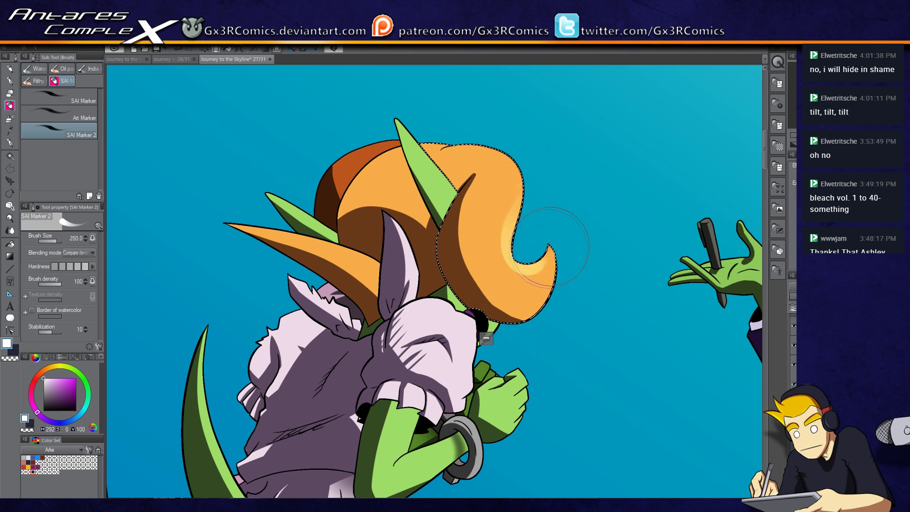
key(ctrl+z)
key(ctrl+z)
key(ctrl+z)
- Set SAI Marker 2 to size 400, paint a soft white highlight on the girl's orange hair curl, and deselect
key(bracketright)
key(bracketright)
drag(512, 163, 519, 218)
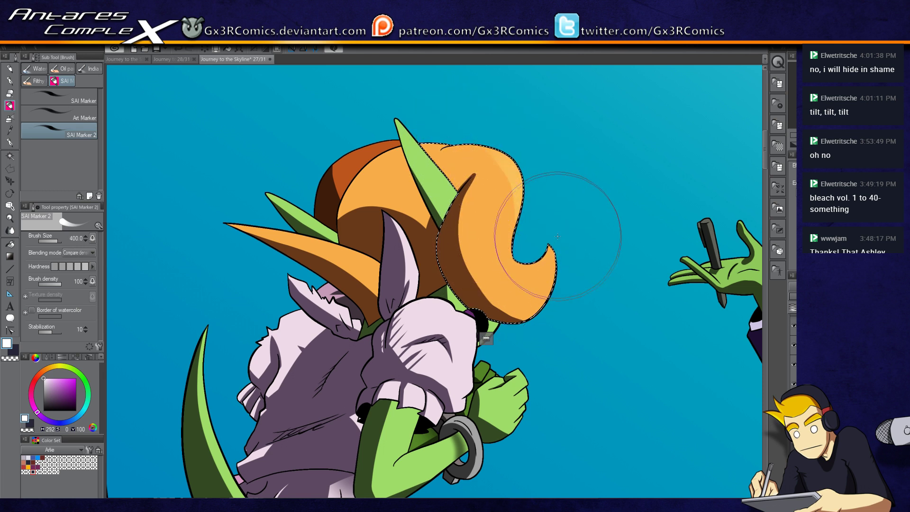
key(ctrl+d)
- Select the girl's pointed orange hair strand, paint a faint white highlight on it with SAI Marker 2, and deselect
key(w)
click(340, 252)
key(b)
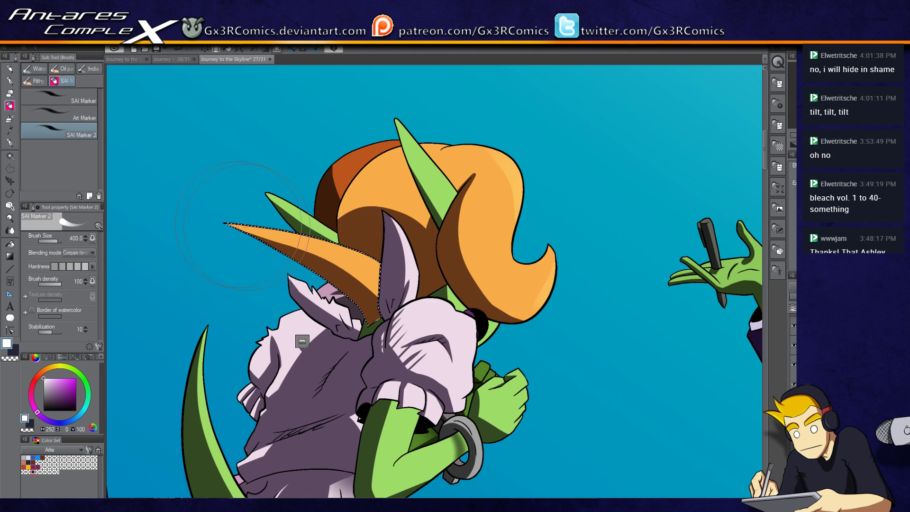
key(ctrl+d)
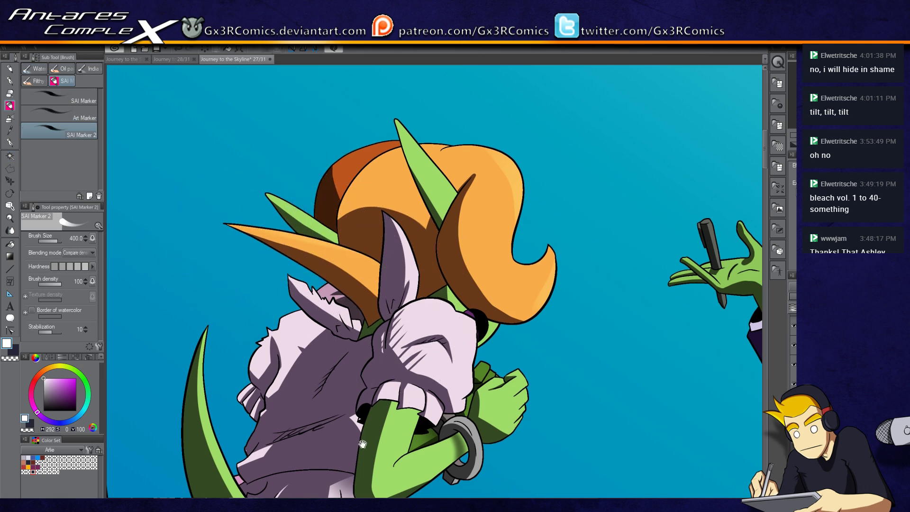
- Paint a soft white highlight on the selected orange hair of the winking purple-suited woman with SAI Marker 2, and deselect
drag(413, 424, 462, 221)
drag(440, 313, 363, 365)
mouse_move(511, 375)
mouse_down()
mouse_move(520, 228)
mouse_move(332, 304)
mouse_move(237, 379)
mouse_move(266, 389)
mouse_up()
drag(535, 101, 520, 96)
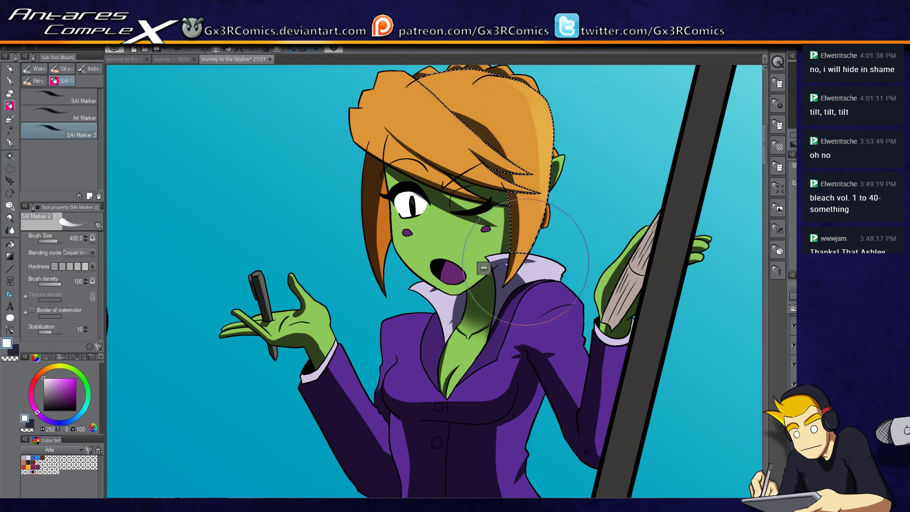
key(ctrl+d)
- Switch to the dark shadow colour, select the papers in the purple-suited woman's raised hand and shade them with the G-pen
drag(522, 384, 451, 349)
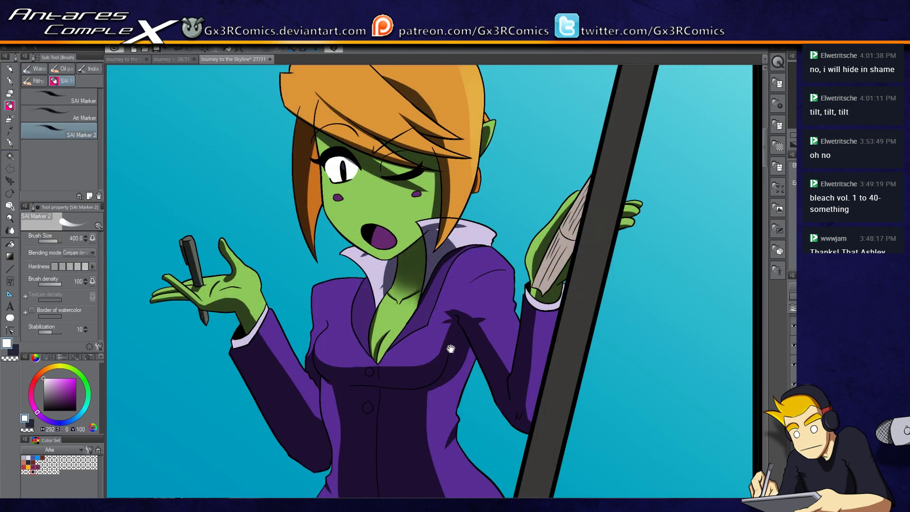
key(x)
key(w)
click(551, 260)
key(p)
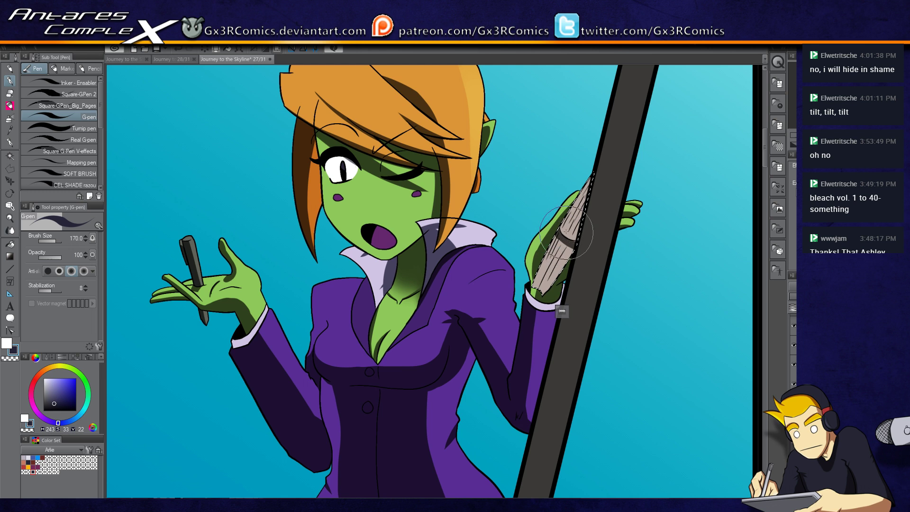
mouse_move(573, 227)
mouse_down()
mouse_move(570, 255)
mouse_move(560, 244)
mouse_move(533, 289)
mouse_up()
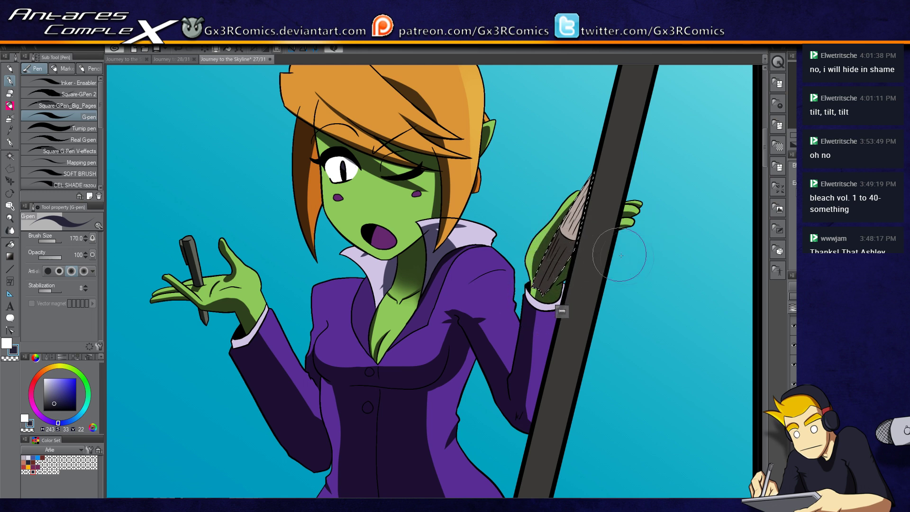
- Try a soft white highlight on the wide-eyed girl's orange fringe with SAI Marker 2 at size 500
scroll(620, 255, down, 3)
scroll(535, 240, down, 10)
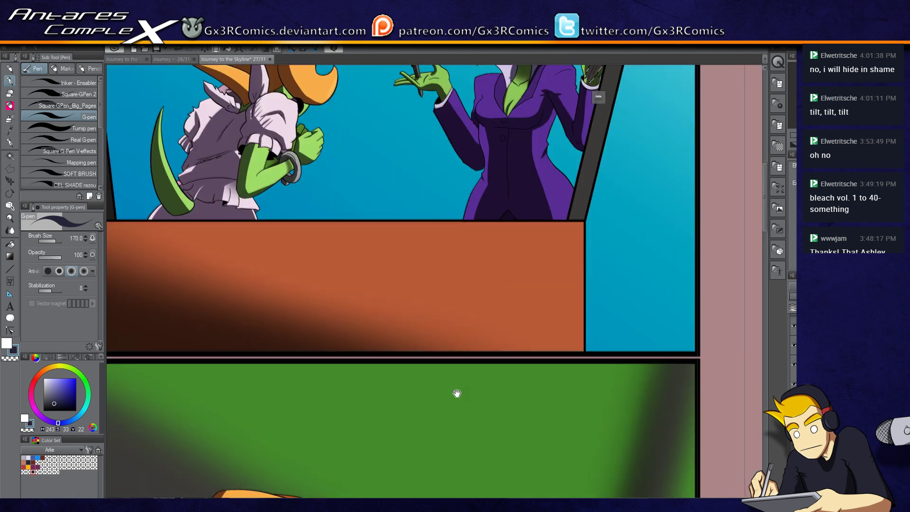
scroll(518, 294, up, 4)
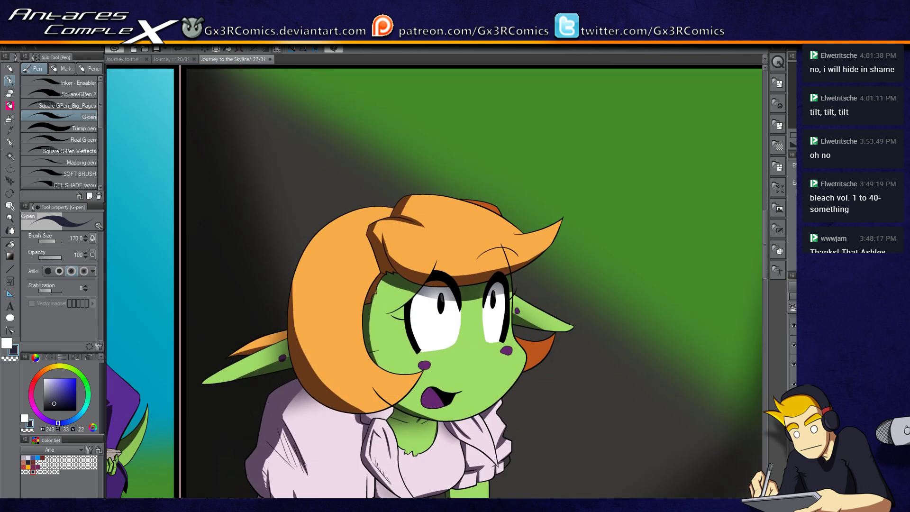
key(b)
key(x)
key(bracketright)
key(bracketright)
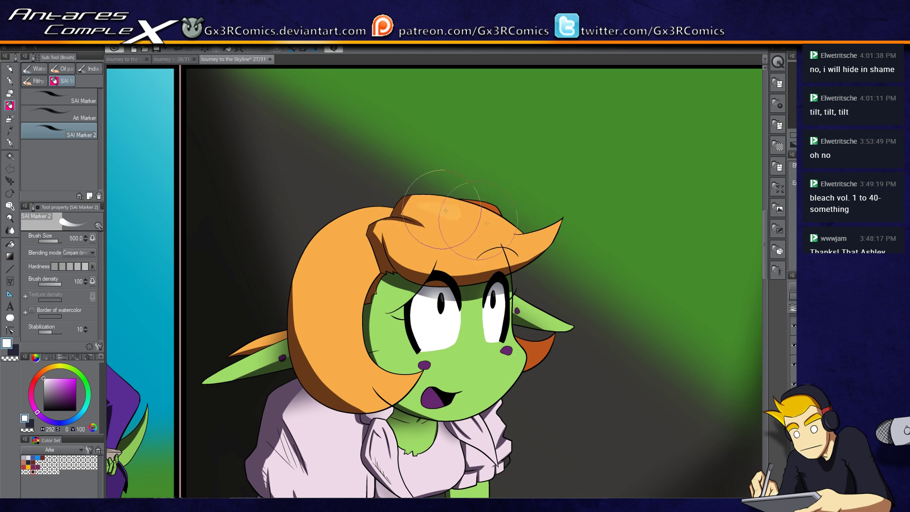
drag(398, 216, 512, 237)
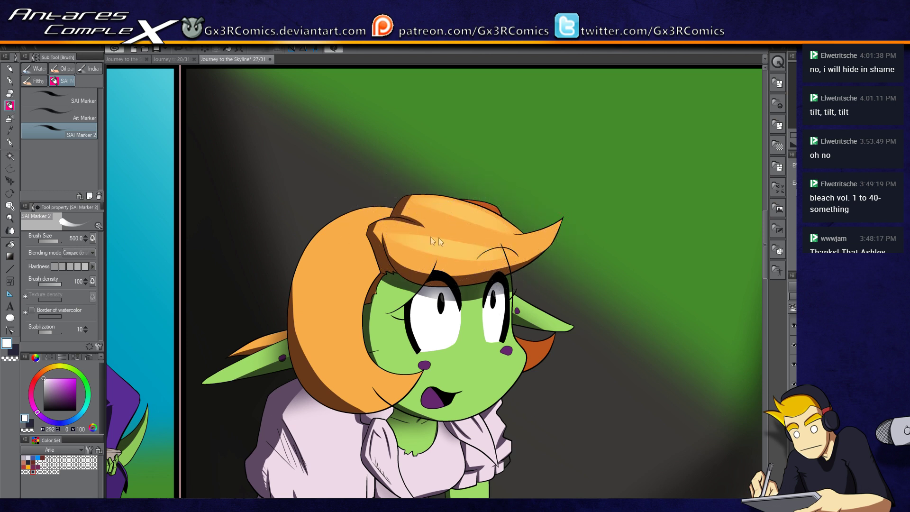
mouse_move(393, 227)
mouse_down()
mouse_move(476, 248)
mouse_move(516, 242)
mouse_up()
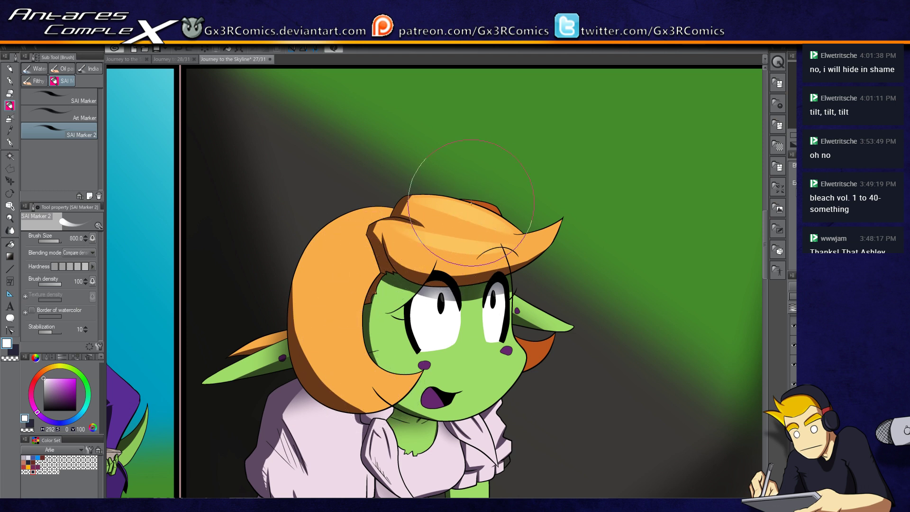
- Select the wide-eyed girl's orange fringe and paint a broad soft white highlight on it with SAI Marker 2 at size 1200
key(w)
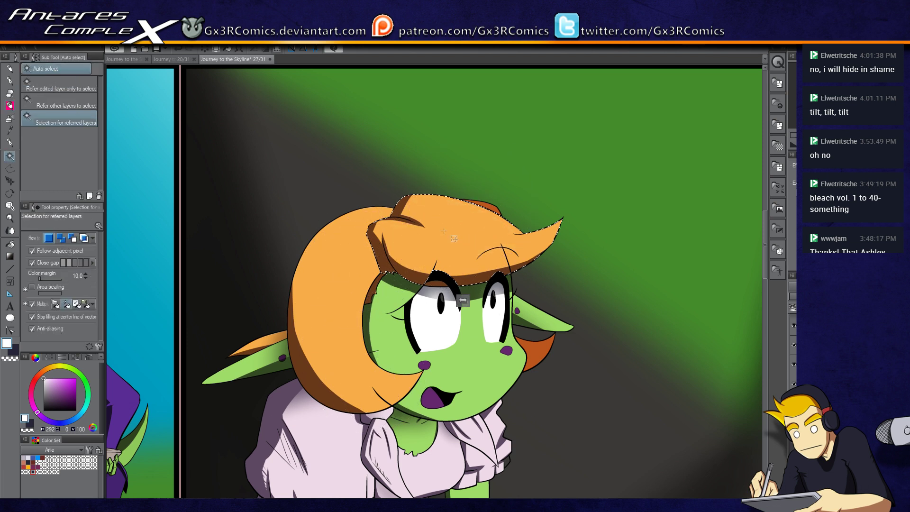
key(b)
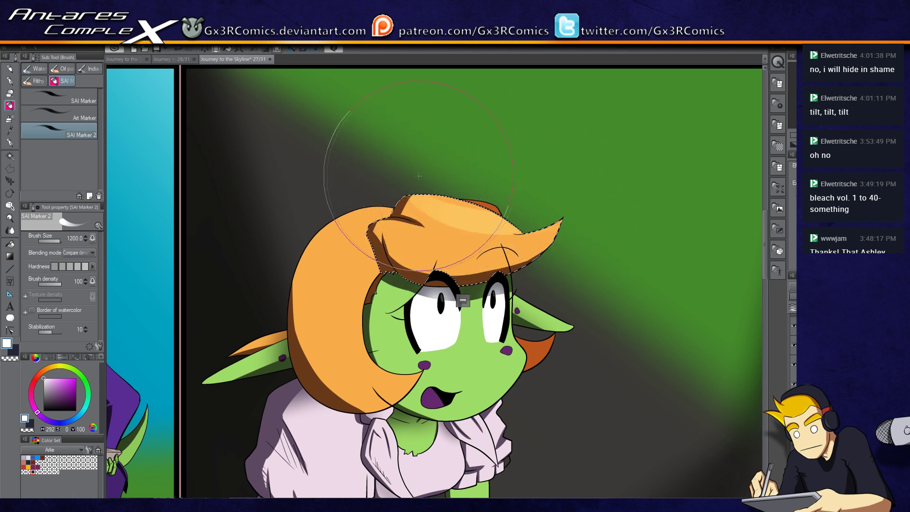
key(bracketright)
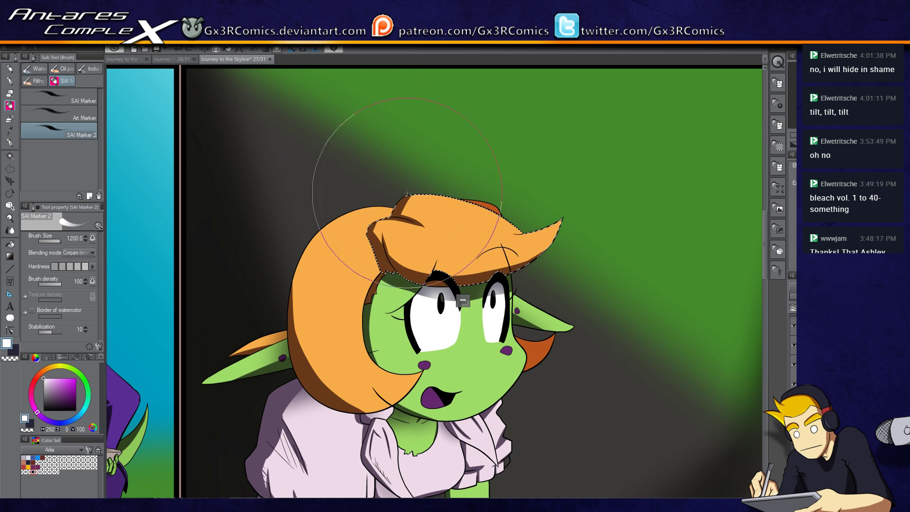
mouse_move(597, 196)
mouse_down()
mouse_move(436, 227)
mouse_move(512, 223)
mouse_move(454, 228)
mouse_move(530, 240)
mouse_move(503, 244)
mouse_up()
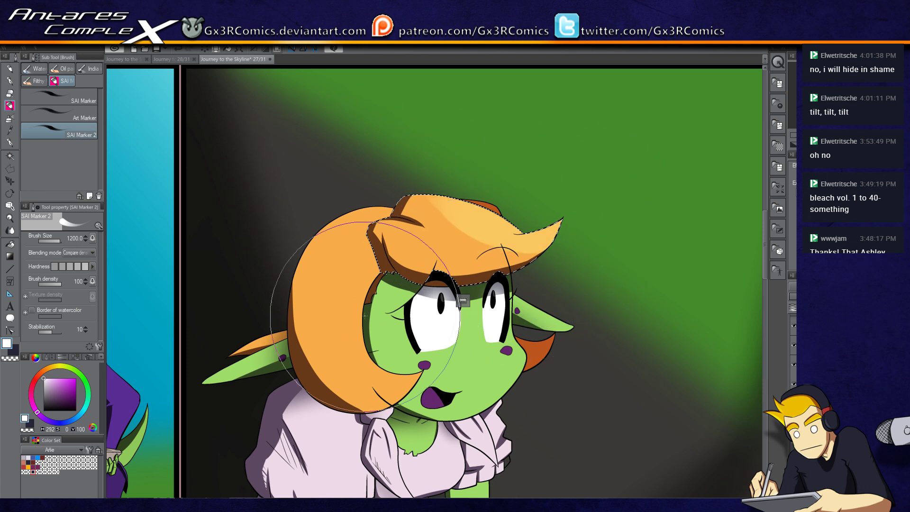
- Select the rounded side section of the wide-eyed girl's orange hair and paint a soft white highlight along it
click(351, 267)
mouse_move(351, 267)
mouse_down()
mouse_move(331, 308)
mouse_move(360, 370)
mouse_move(341, 312)
mouse_move(369, 360)
mouse_up()
mouse_move(452, 414)
mouse_down()
mouse_move(465, 269)
mouse_move(455, 156)
mouse_move(418, 245)
mouse_up()
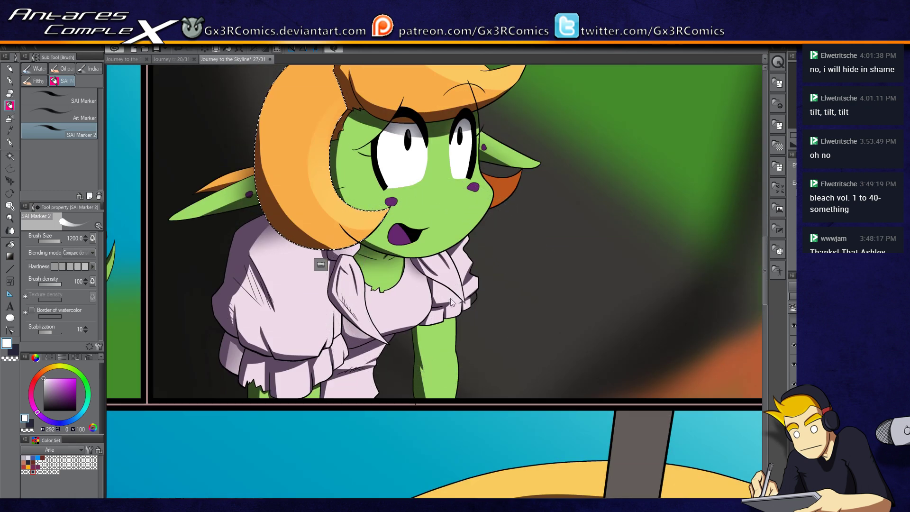
- Switch to the dark shadow colour, select the small orange hair tuft behind the wide-eyed girl's cheek and shade it with the G-pen
scroll(450, 298, down, 3)
key(x)
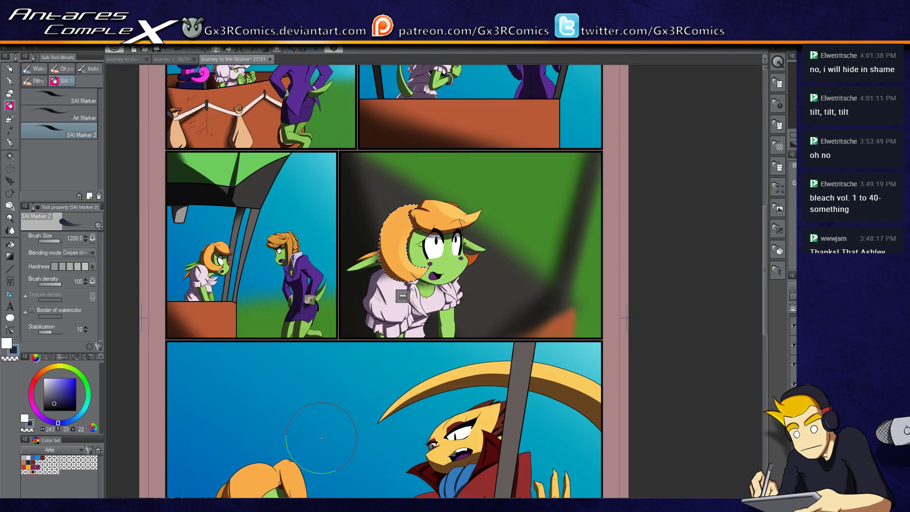
scroll(468, 261, up, 4)
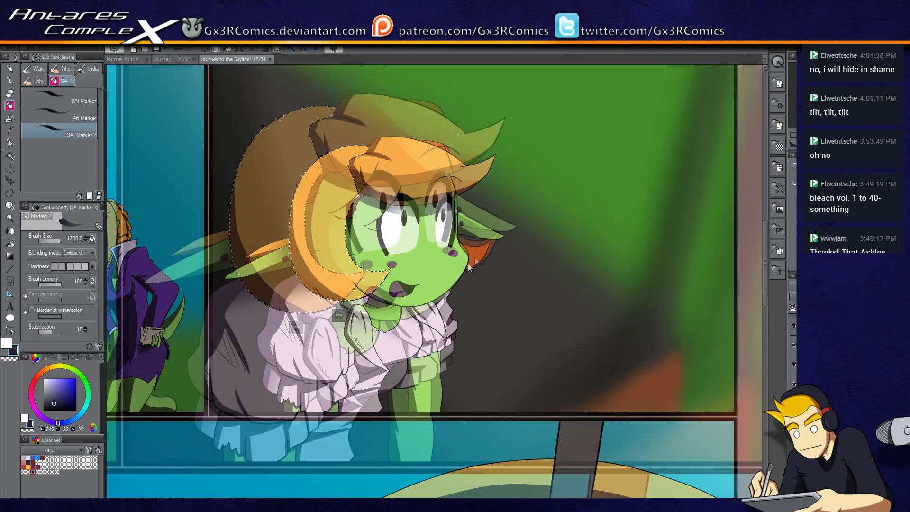
key(w)
click(474, 265)
key(p)
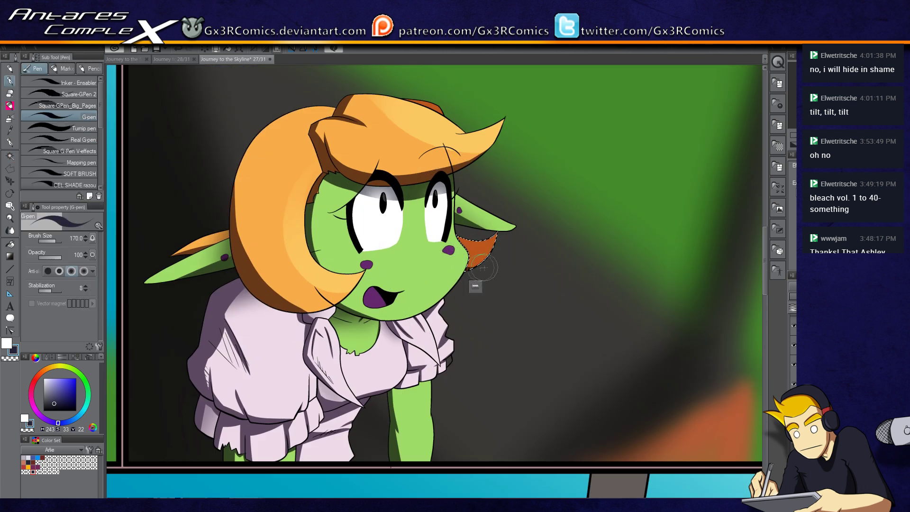
drag(489, 253, 457, 276)
key(bracketright)
key(bracketright)
key(bracketright)
key(bracketright)
- Paint soft white highlights with SAI Marker 2 at size 300 on the orange hair in the panel where the purple-suited woman faces the girl
drag(318, 378, 522, 292)
drag(297, 337, 447, 395)
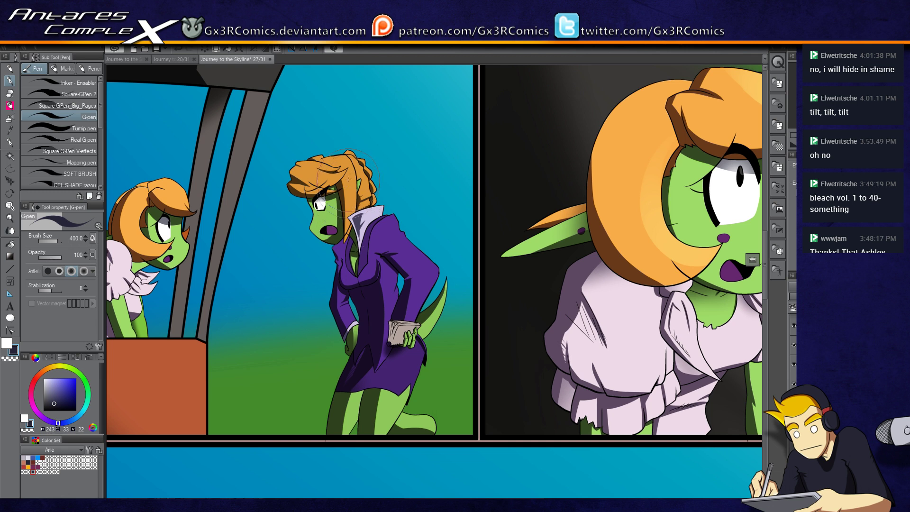
key(x)
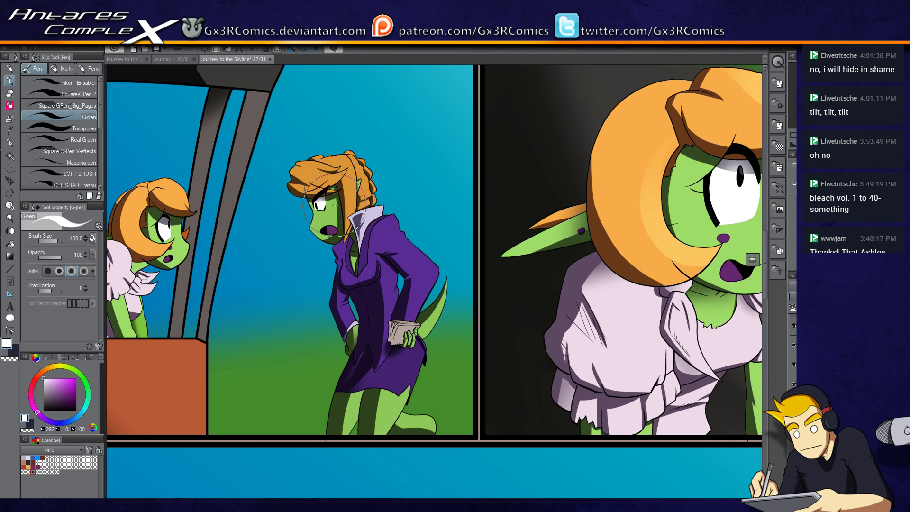
key(b)
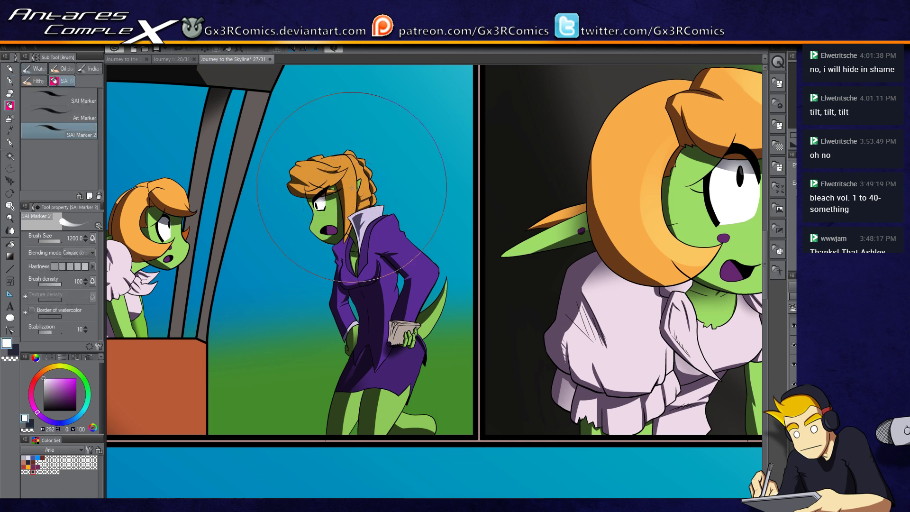
key(bracketleft)
key(bracketleft)
key(bracketleft)
key(bracketleft)
drag(349, 169, 350, 178)
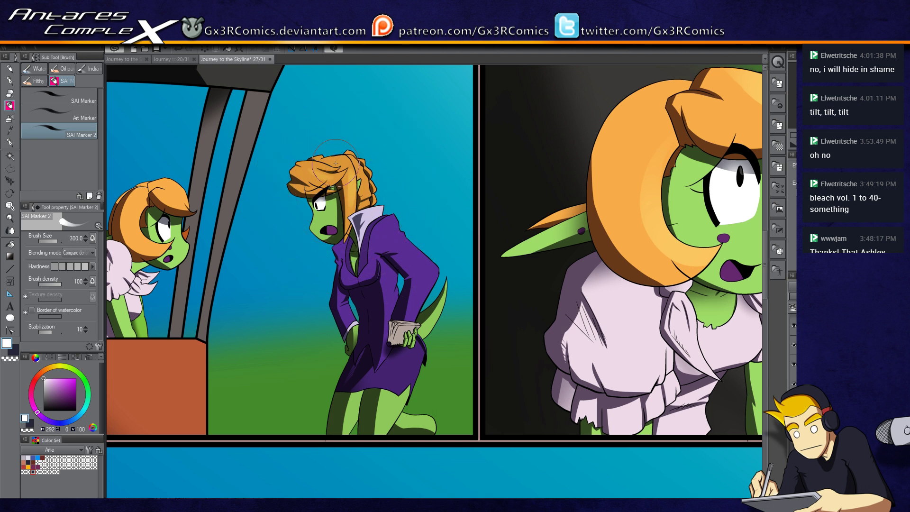
drag(174, 316, 243, 338)
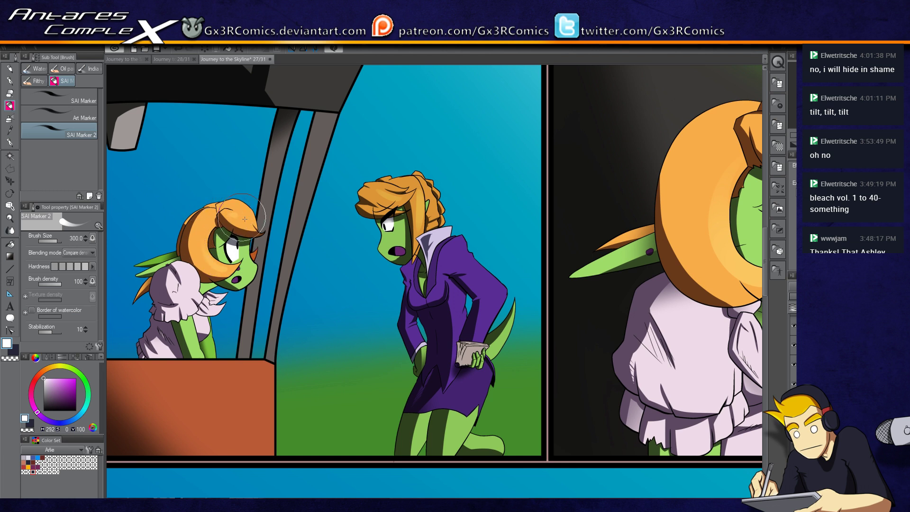
drag(244, 219, 345, 203)
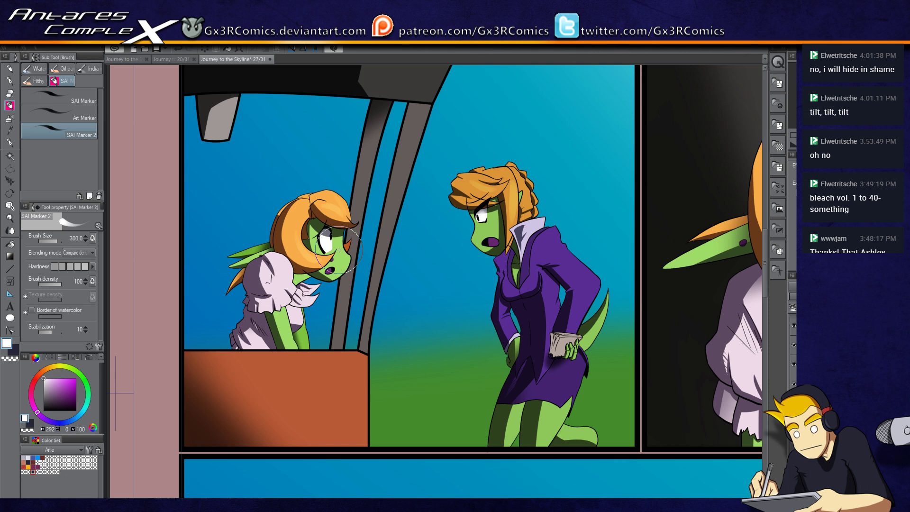
- Select the papers in the purple-suited woman's lowered hand and shade their front face with the G-pen in the dark shadow colour
drag(391, 457, 370, 369)
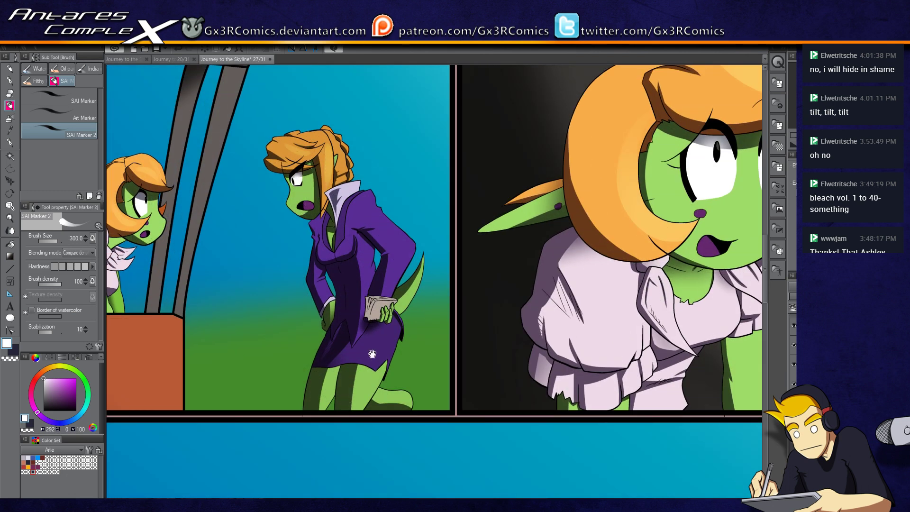
key(w)
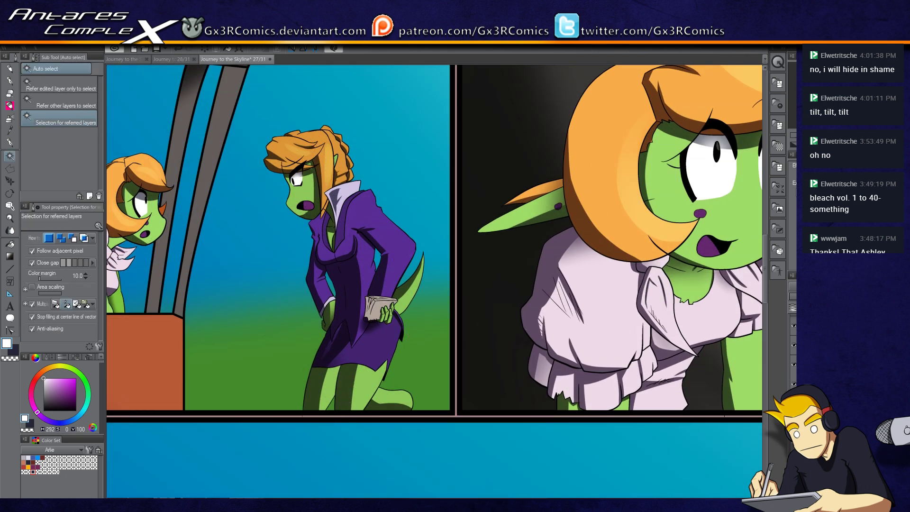
click(375, 304)
key(p)
scroll(375, 309, up, 3)
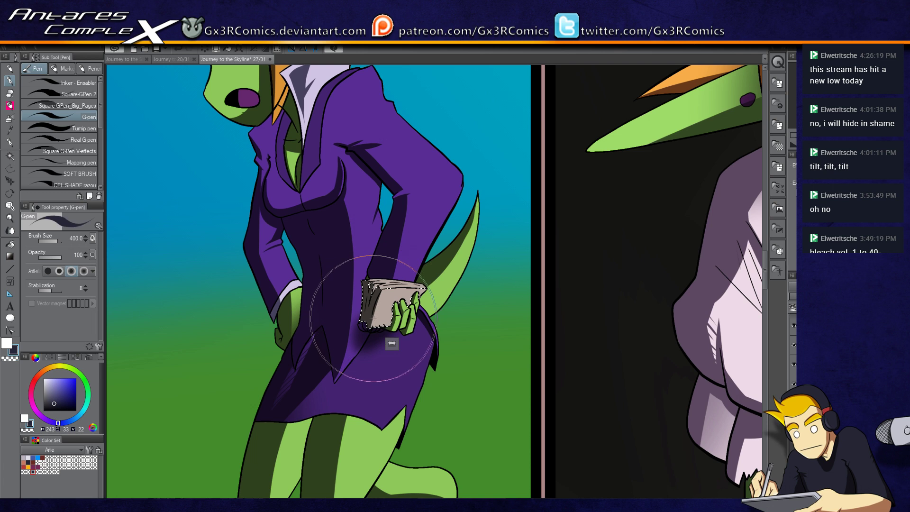
mouse_move(381, 319)
mouse_down()
mouse_move(431, 349)
mouse_move(385, 308)
mouse_move(422, 338)
mouse_move(382, 310)
mouse_move(402, 344)
mouse_up()
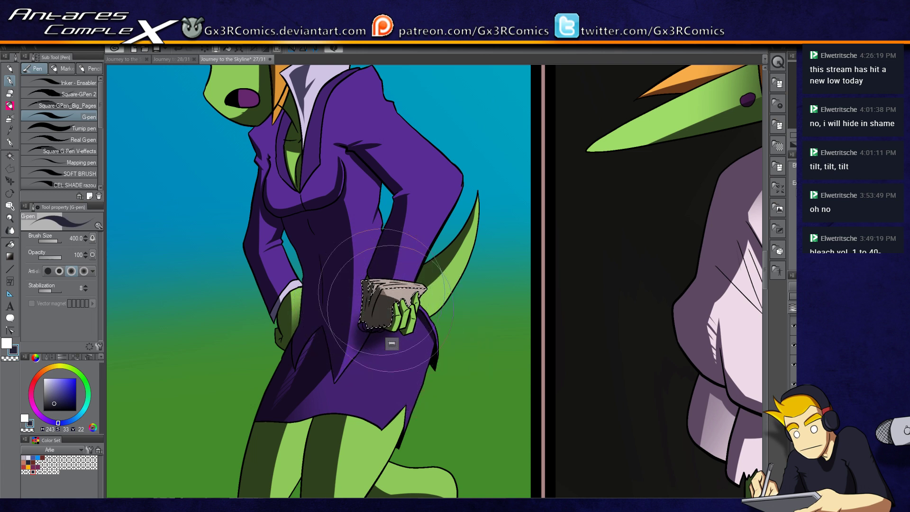
scroll(365, 412, down, 5)
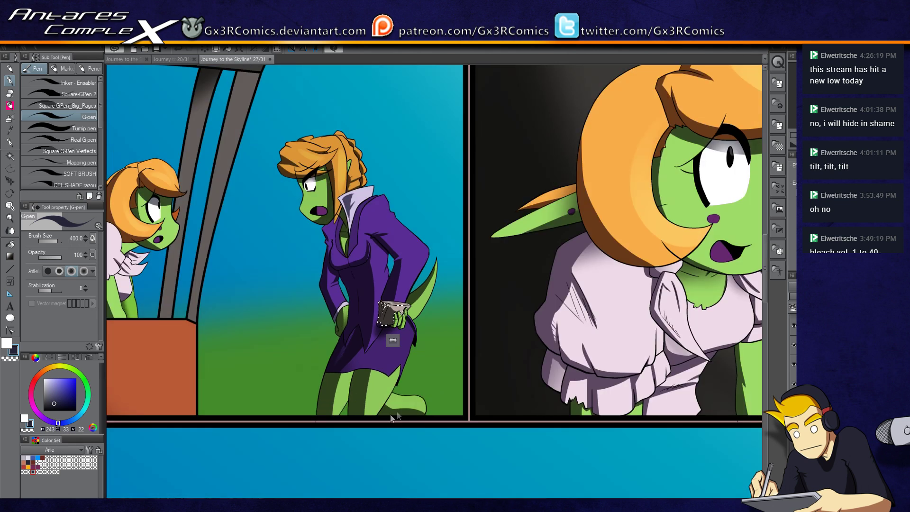
- Select the small area at the bottom between the purple-suited woman's legs, sample her light green skin colour and fill the area
scroll(365, 412, up, 5)
key(w)
click(334, 414)
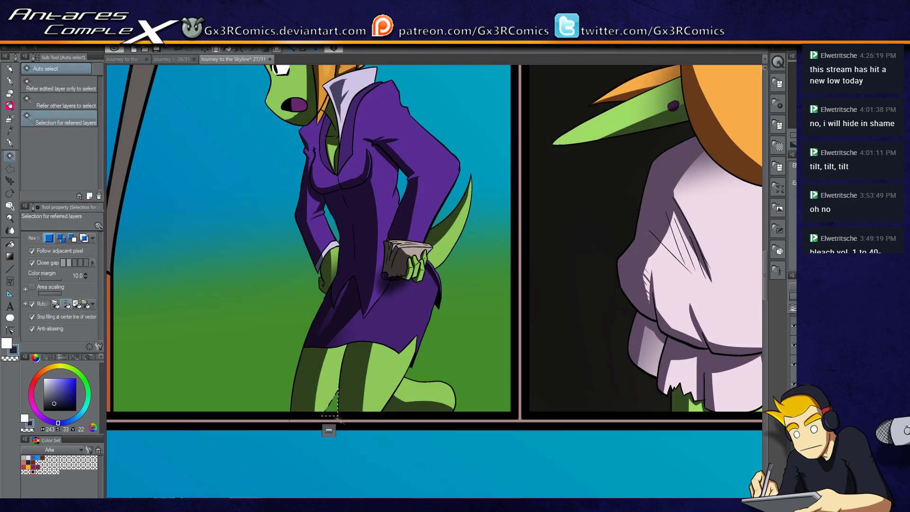
key(p)
key(i)
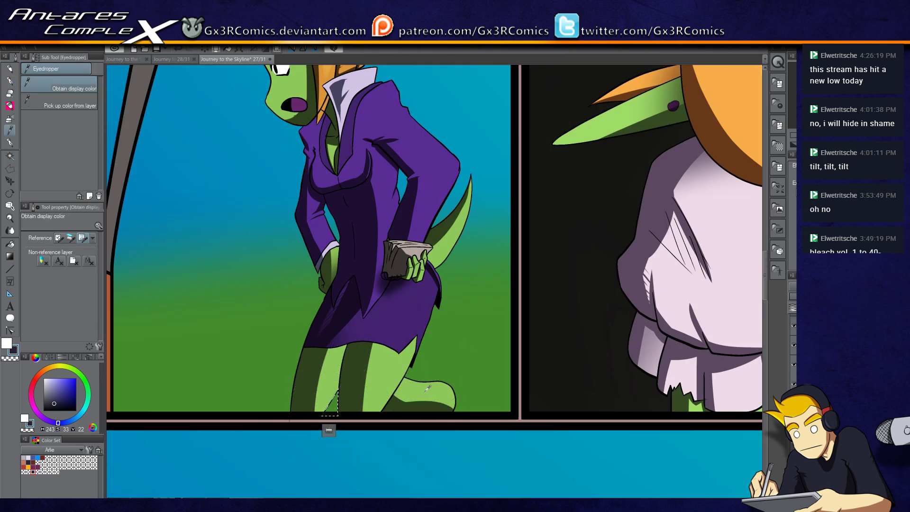
click(408, 374)
key(g)
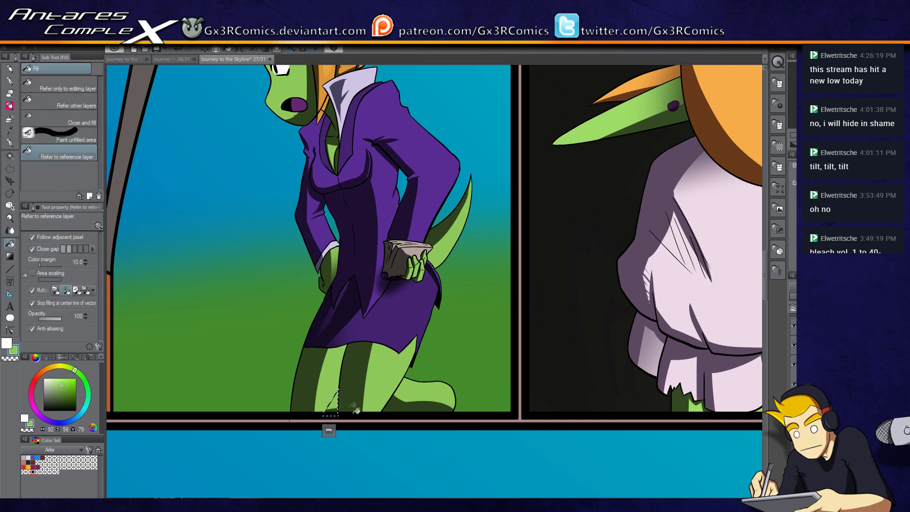
drag(347, 354, 354, 384)
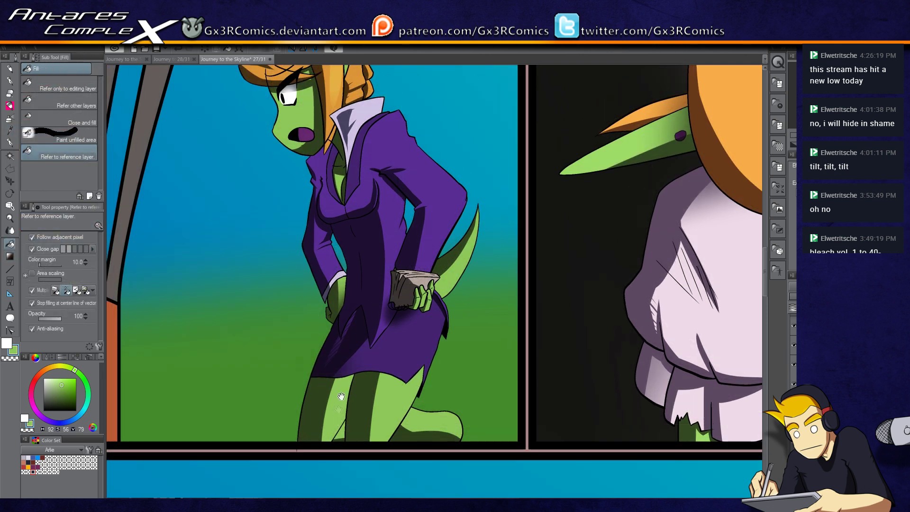
- Pick the dark shadow colour from the colour set, select the woman's rear leg and then her purple jacket, and shade with the G-pen
key(w)
click(352, 385)
click(35, 467)
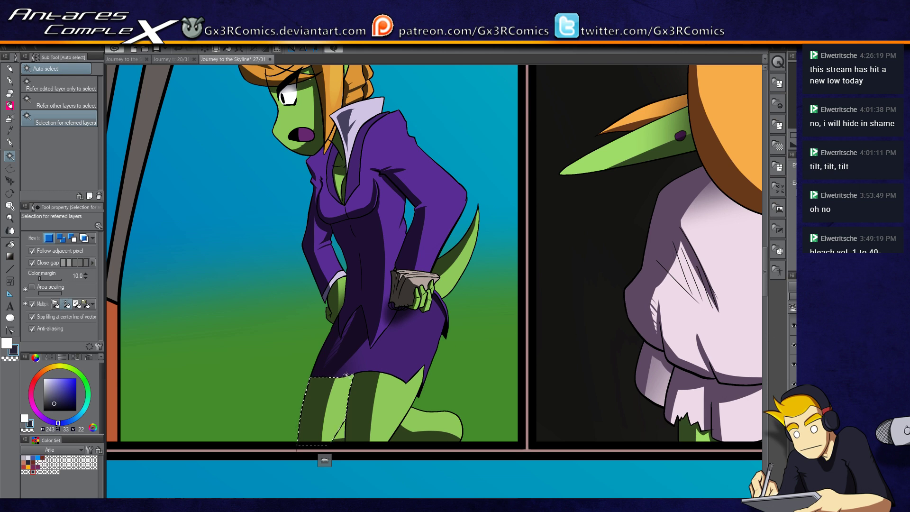
key(p)
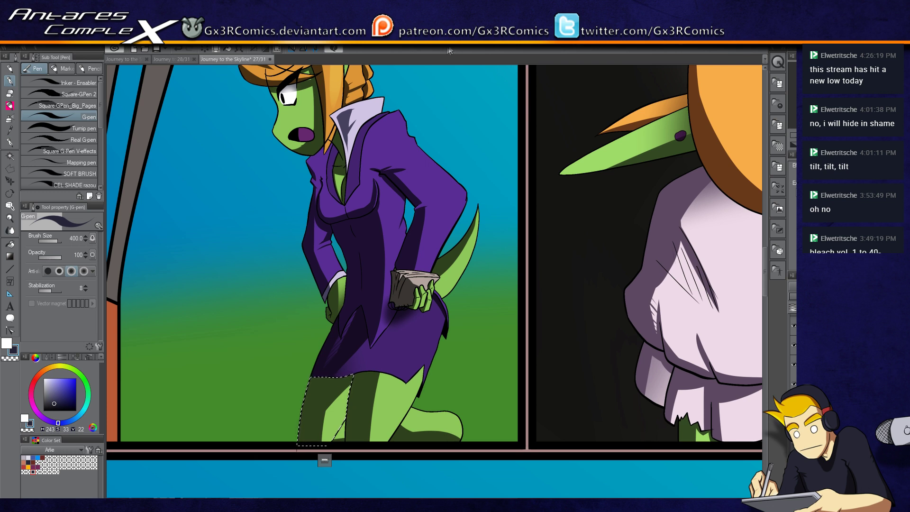
click(343, 201)
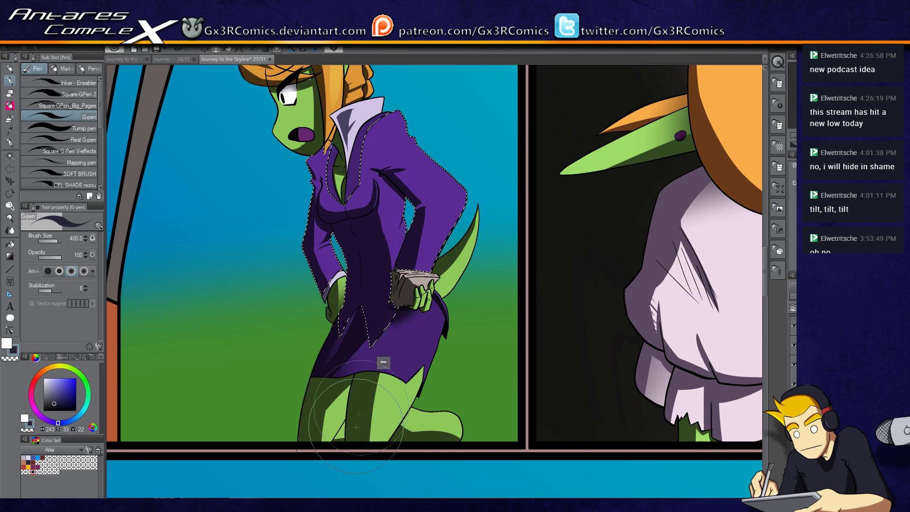
- Paint a soft white highlight on the selected orange hair of the frowning, handcuffed girl with SAI Marker 2 at size 700, and deselect
scroll(411, 267, down, 3)
drag(405, 285, 491, 146)
drag(412, 387, 395, 207)
drag(394, 426, 383, 290)
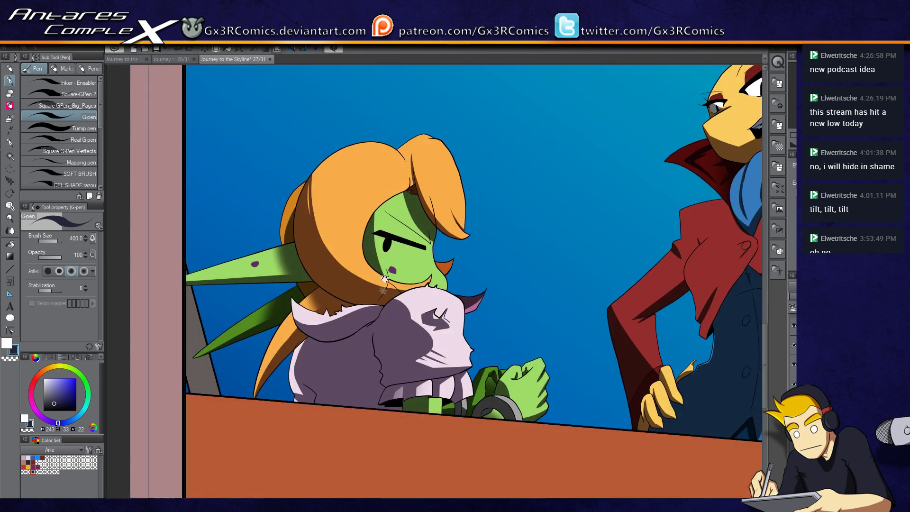
key(b)
key(x)
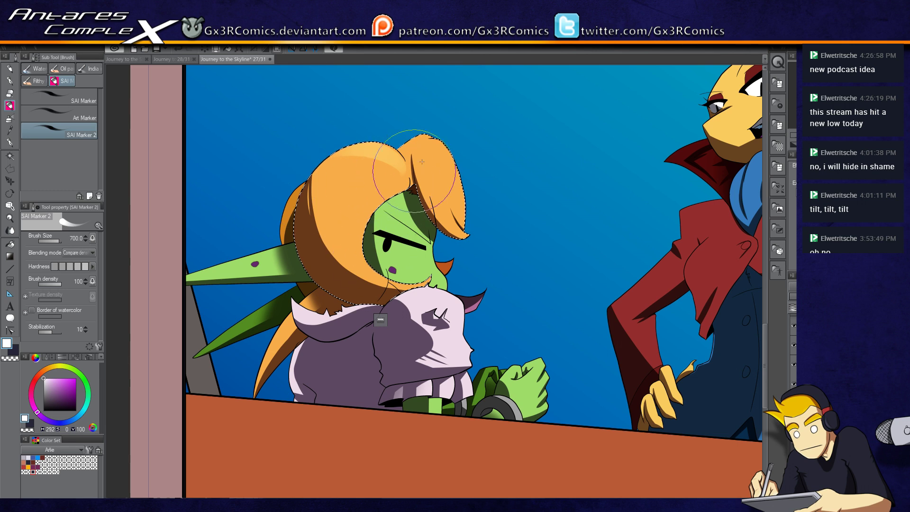
drag(484, 318, 432, 244)
key(ctrl+d)
- Select the curved yellow tail above the red-coated character's head and paint a soft white highlight along its upper edge with SAI Marker 2 at size 1200
drag(563, 299, 331, 437)
drag(469, 296, 362, 336)
drag(489, 331, 392, 402)
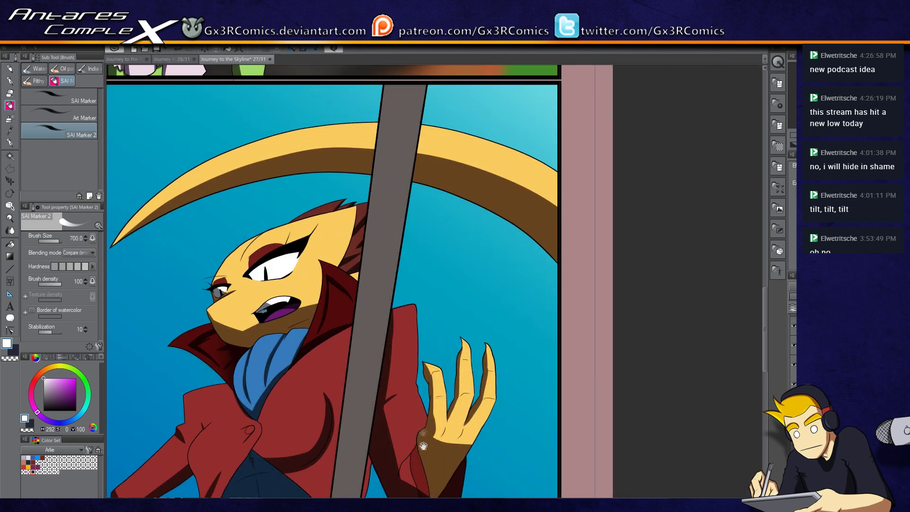
key(w)
click(502, 145)
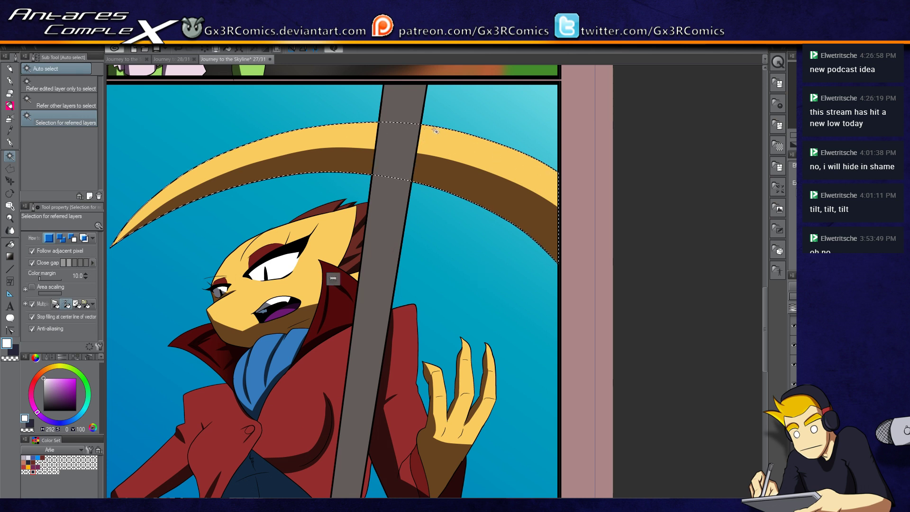
key(b)
drag(455, 151, 633, 264)
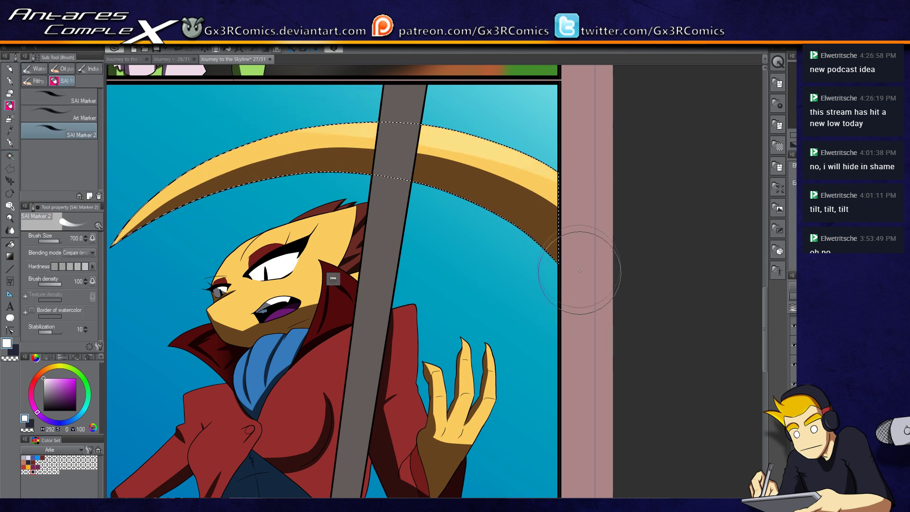
key(ctrl+z)
key(bracketright)
key(bracketright)
key(bracketright)
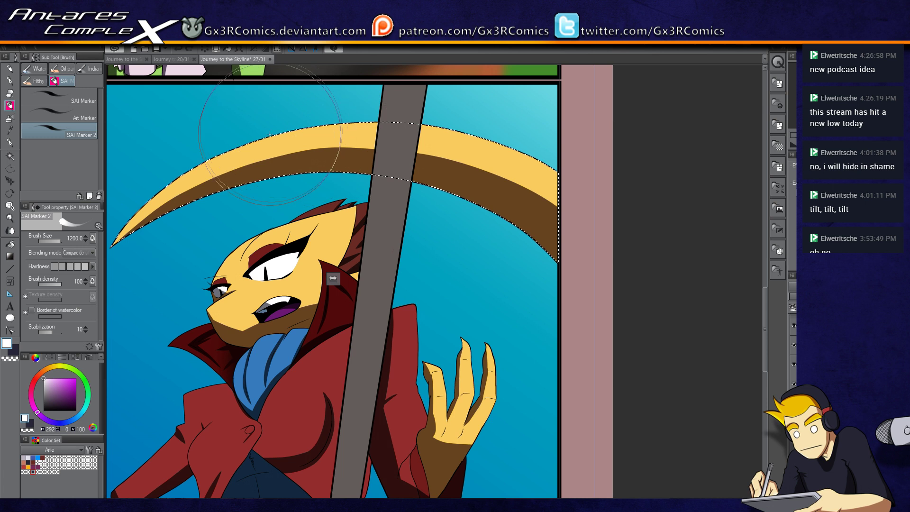
drag(654, 243, 208, 196)
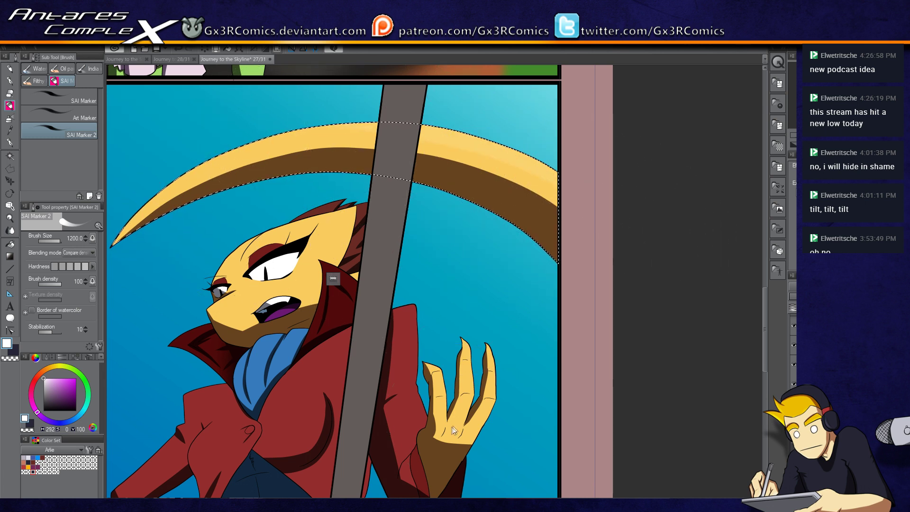
- Select the front flap and bent sleeve of the red jacket, shade the flap's folds with the G-pen at size 400, and deselect
scroll(454, 429, down, 2)
scroll(528, 136, down, 3)
key(w)
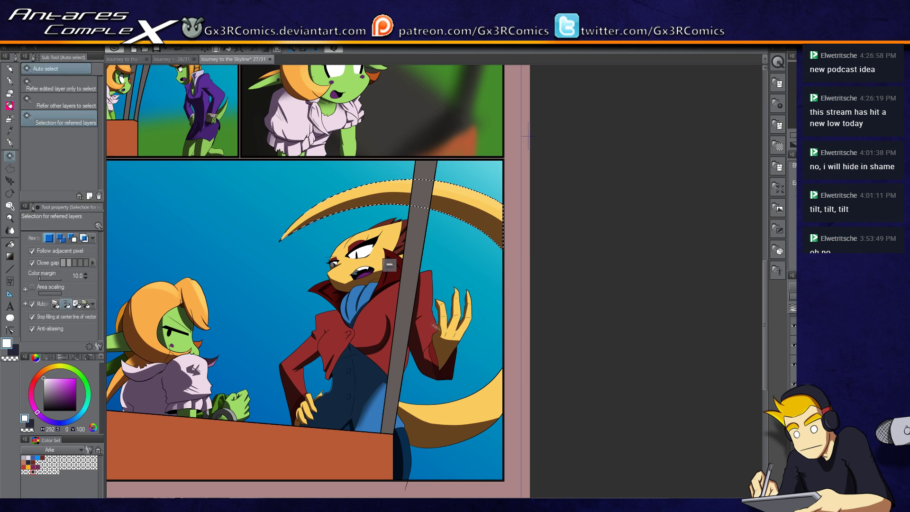
scroll(334, 340, up, 4)
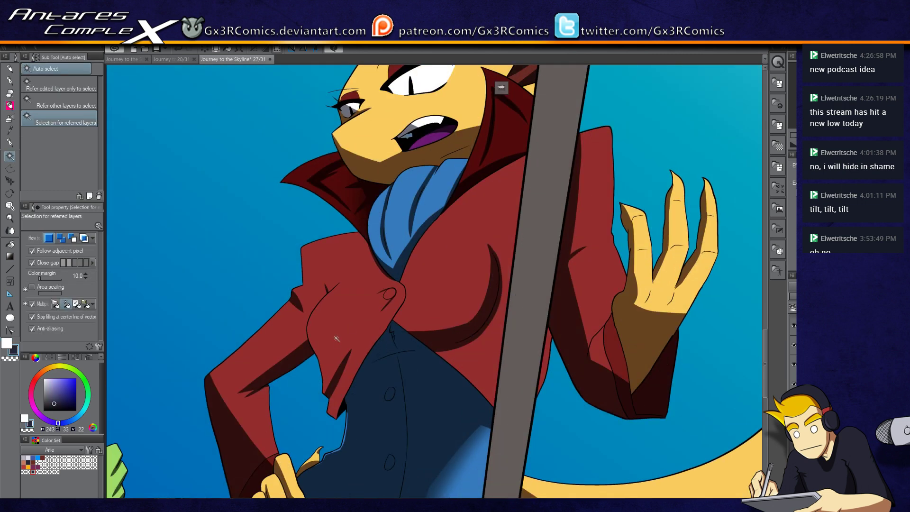
click(336, 339)
key(p)
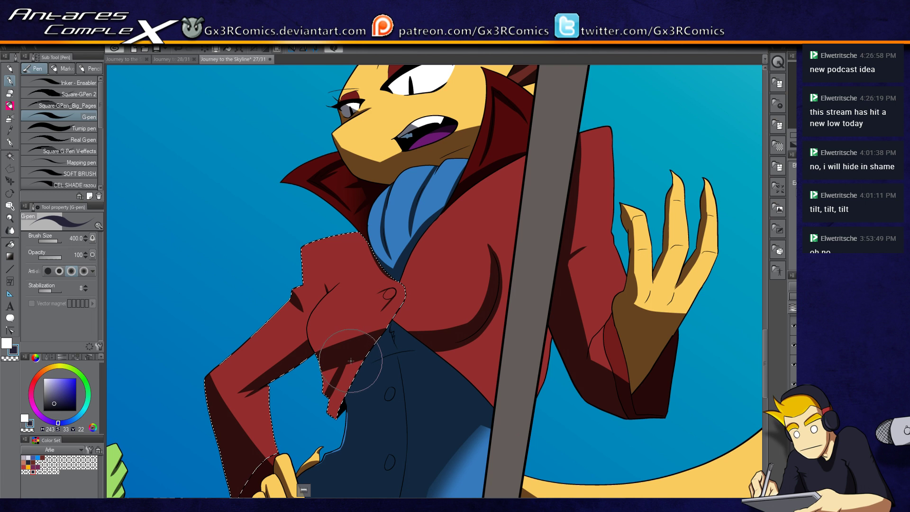
scroll(351, 361, up, 1)
key(c)
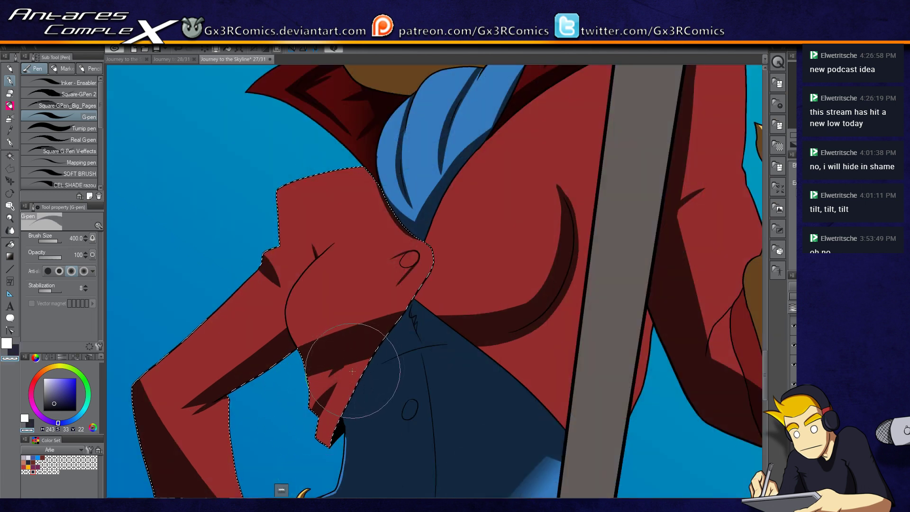
key(c)
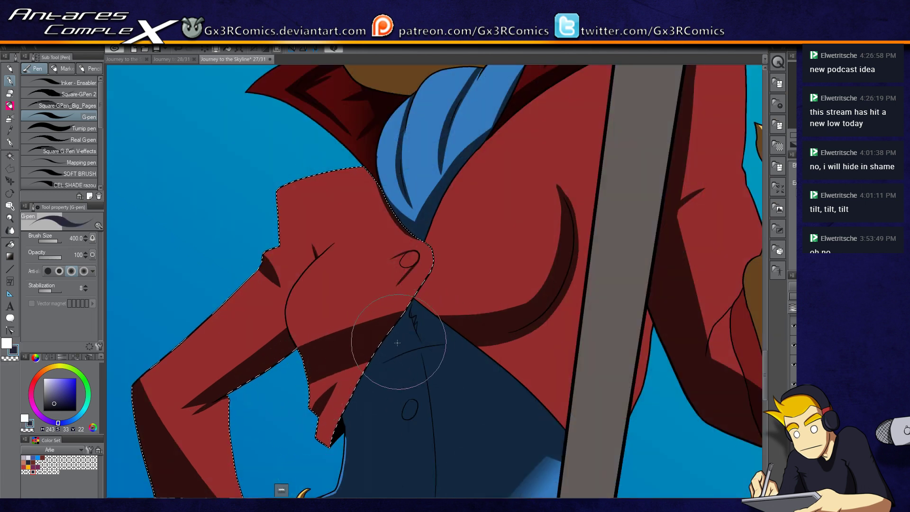
drag(367, 369, 325, 416)
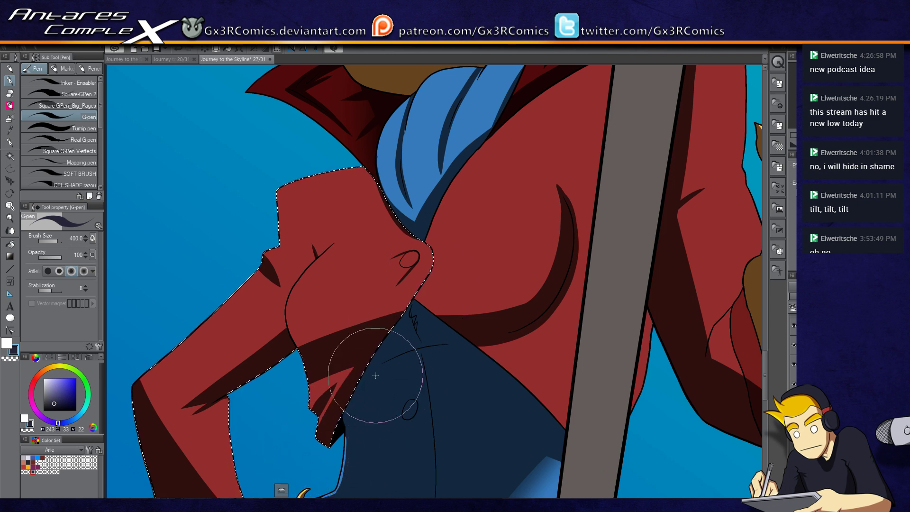
mouse_move(324, 362)
mouse_down()
mouse_move(303, 357)
mouse_move(313, 379)
mouse_up()
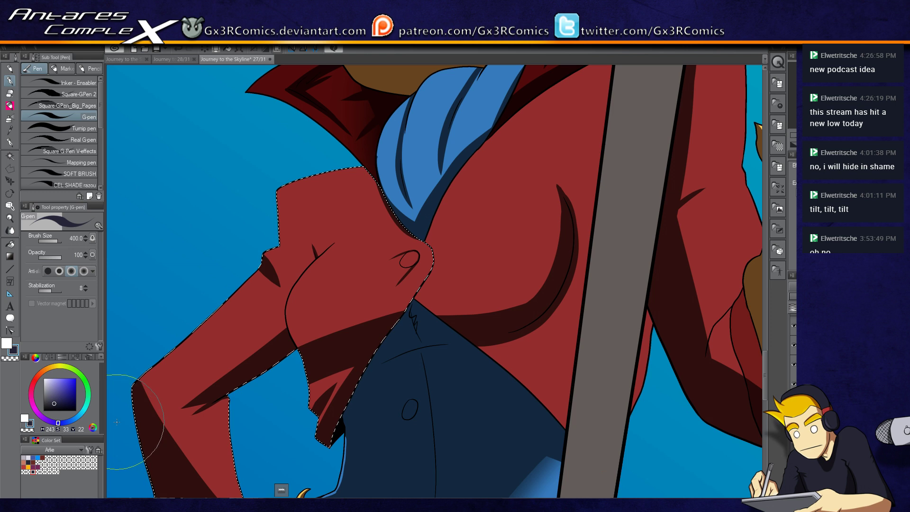
mouse_move(231, 385)
mouse_down()
mouse_move(406, 260)
mouse_move(305, 305)
mouse_move(351, 266)
mouse_move(285, 284)
mouse_up()
mouse_move(419, 327)
mouse_down()
mouse_move(360, 230)
mouse_move(287, 188)
mouse_up()
key(ctrl+d)
drag(323, 433, 359, 375)
- Set the drawing colour to black (H 243, S 100, V 0) and save the comic page
scroll(360, 375, down, 5)
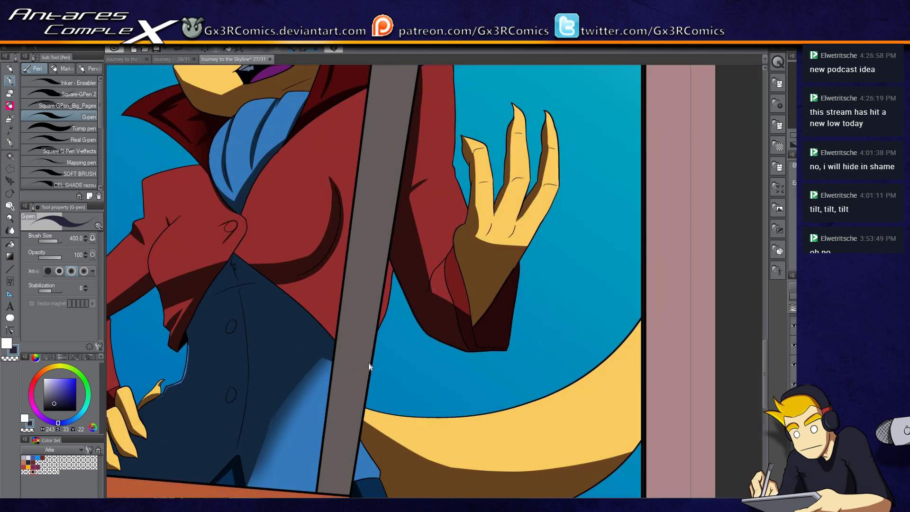
drag(349, 232, 366, 314)
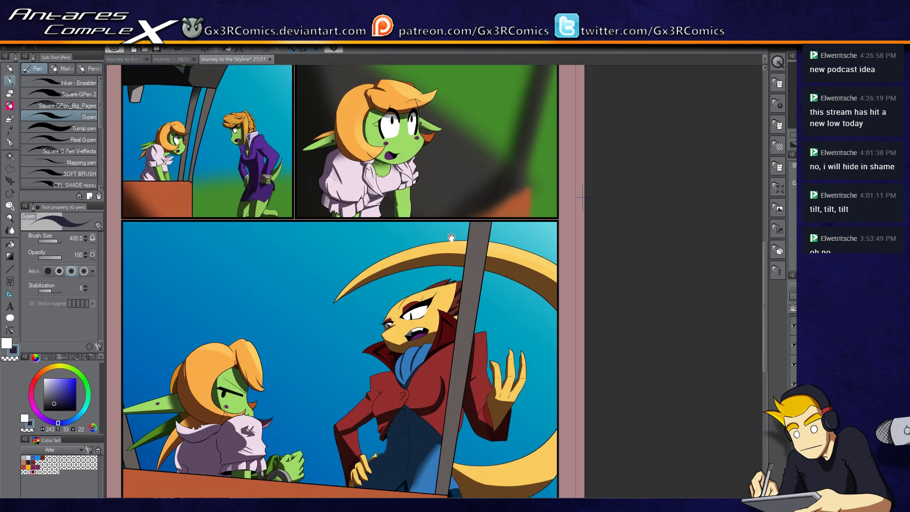
drag(314, 279, 340, 362)
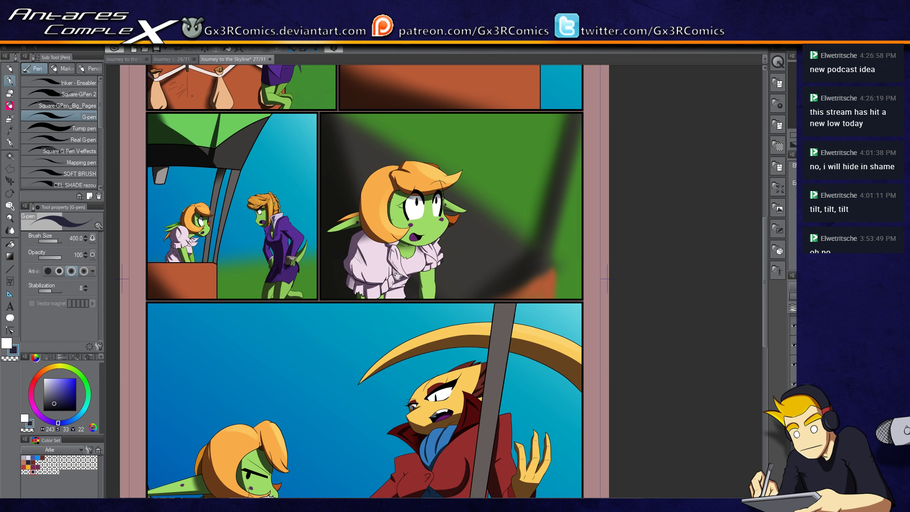
scroll(370, 318, down, 3)
scroll(370, 318, down, 2)
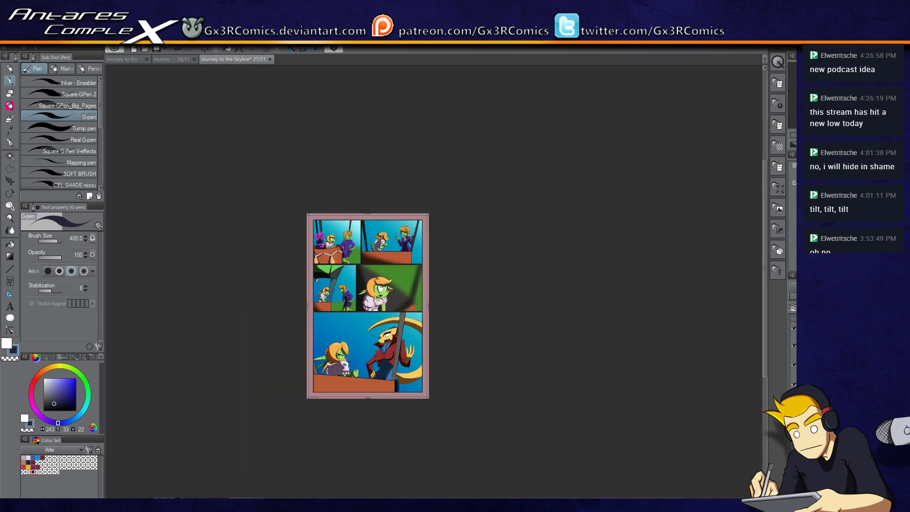
drag(66, 385, 76, 411)
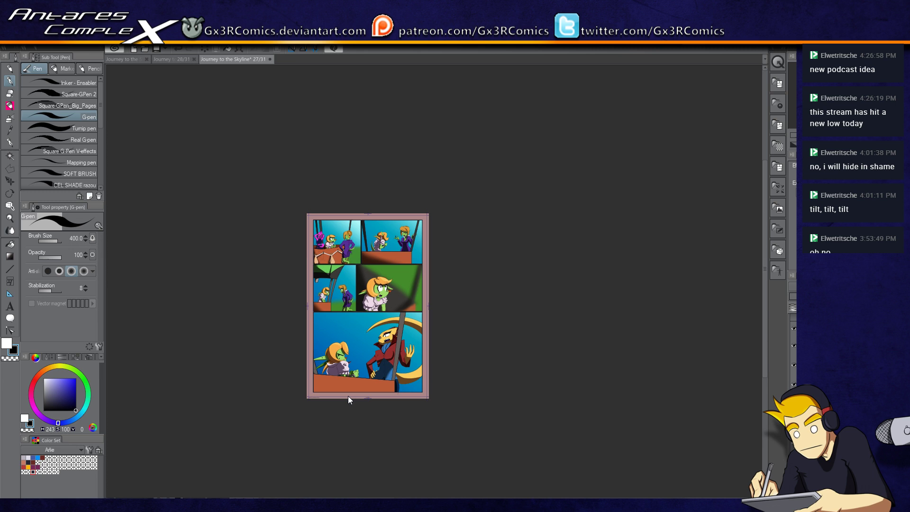
key(ctrl+s)
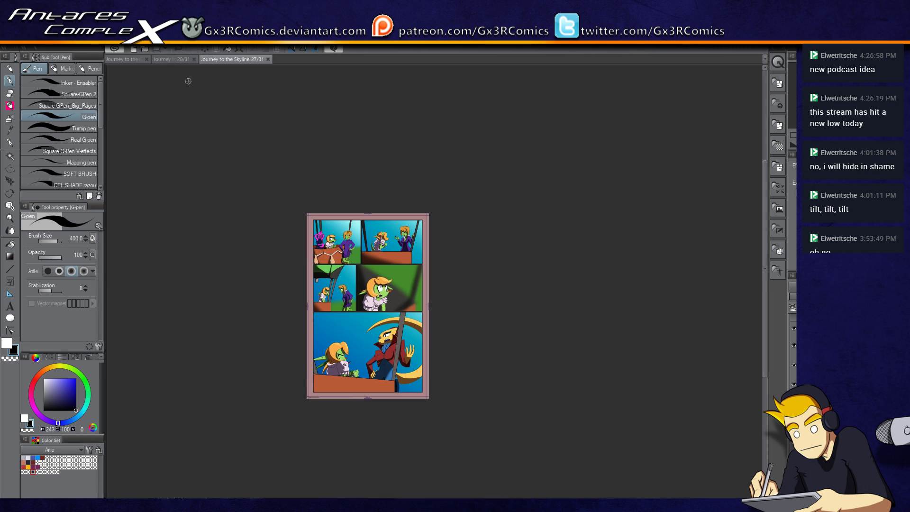
- Fill the page border around the comic panels with black and recolour it to dark navy
click(229, 50)
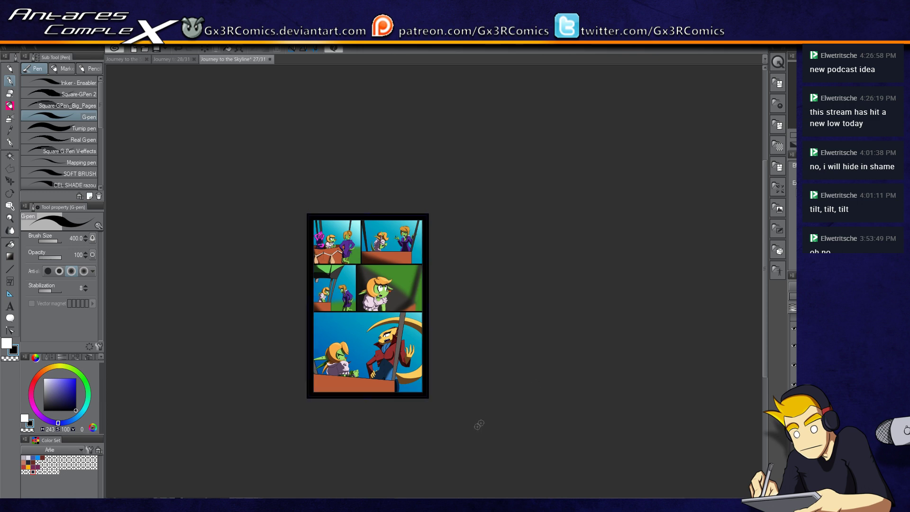
scroll(389, 324, up, 2)
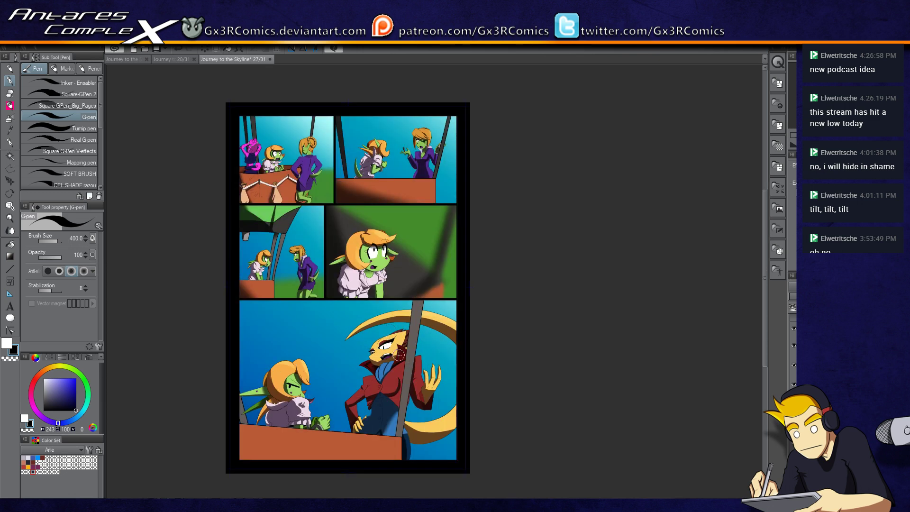
key(ctrl+v)
key(ctrl+z)
key(ctrl+y)
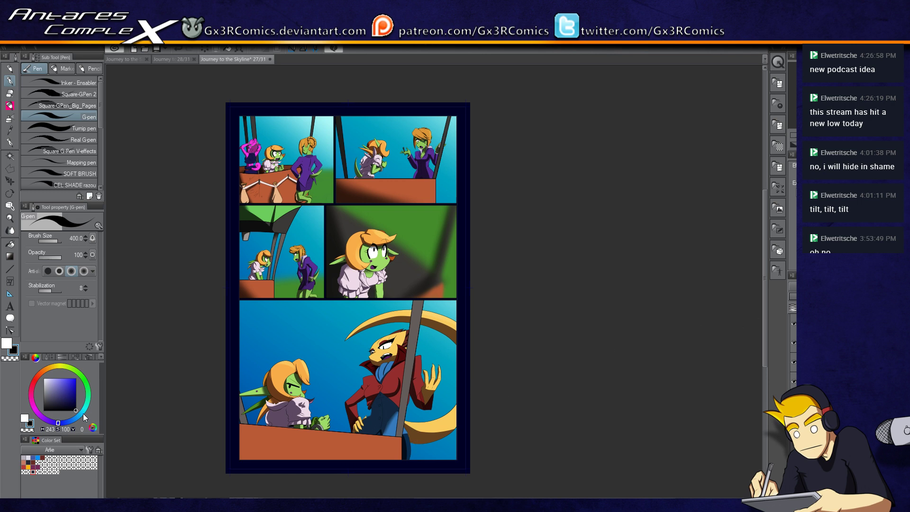
- Sample the sky blue near the large bottom panel's upper edge and apply it as a faint fill tint over the panels
key(i)
click(368, 305)
key(g)
key(g)
key(g)
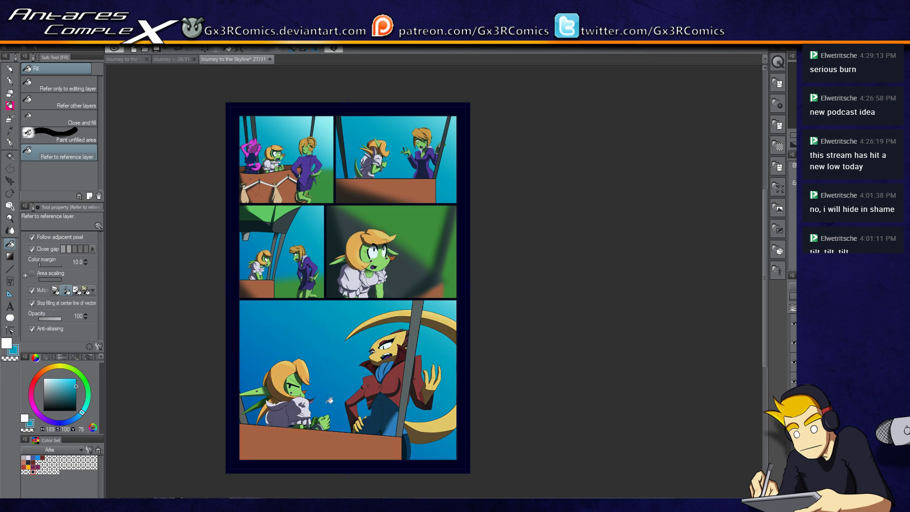
- Set the drawing colour to bright blue (H 209, S 87, V 100) and select the area of all the panels
key(i)
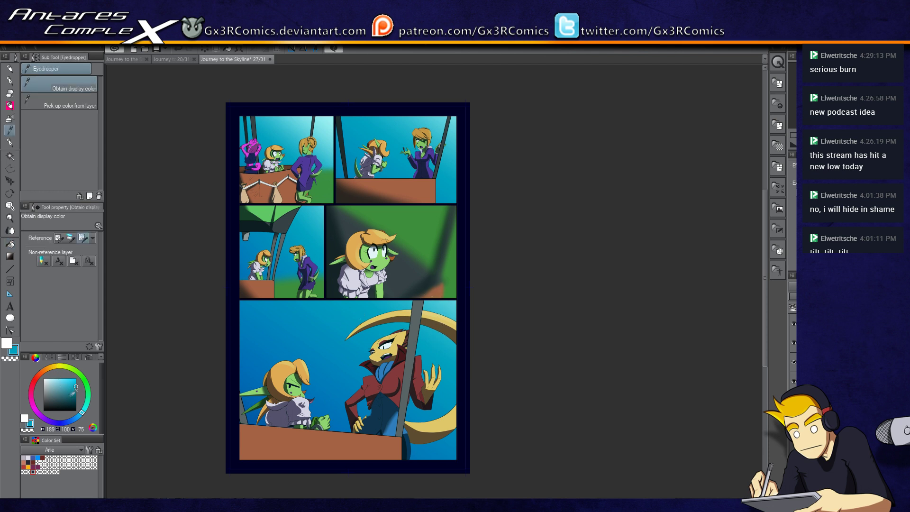
drag(81, 413, 75, 419)
click(76, 378)
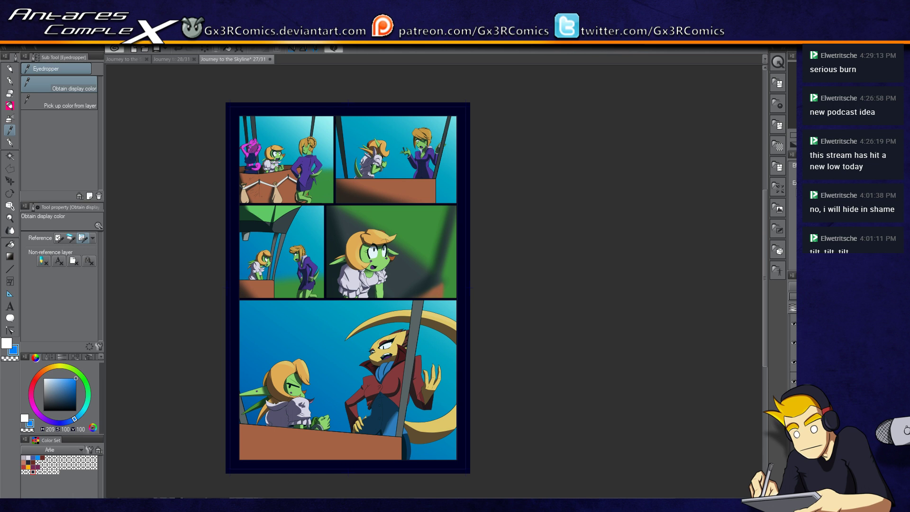
key(w)
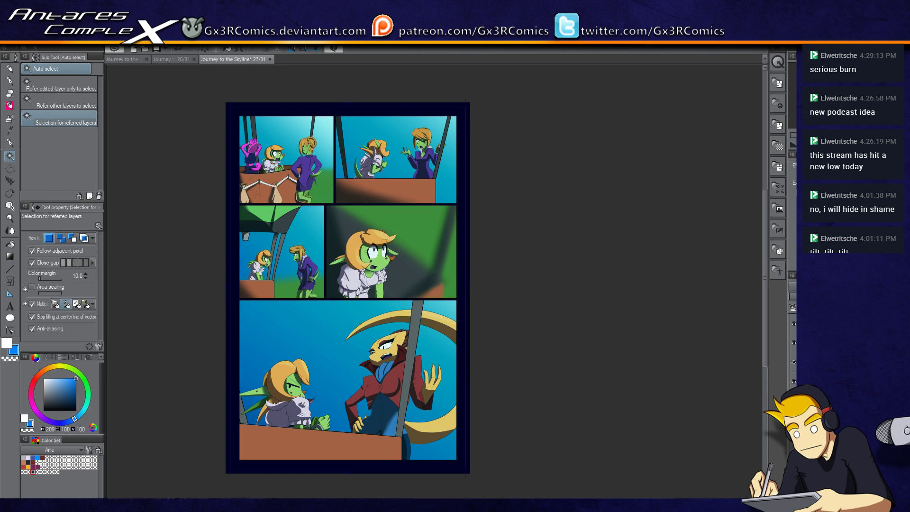
click(299, 341)
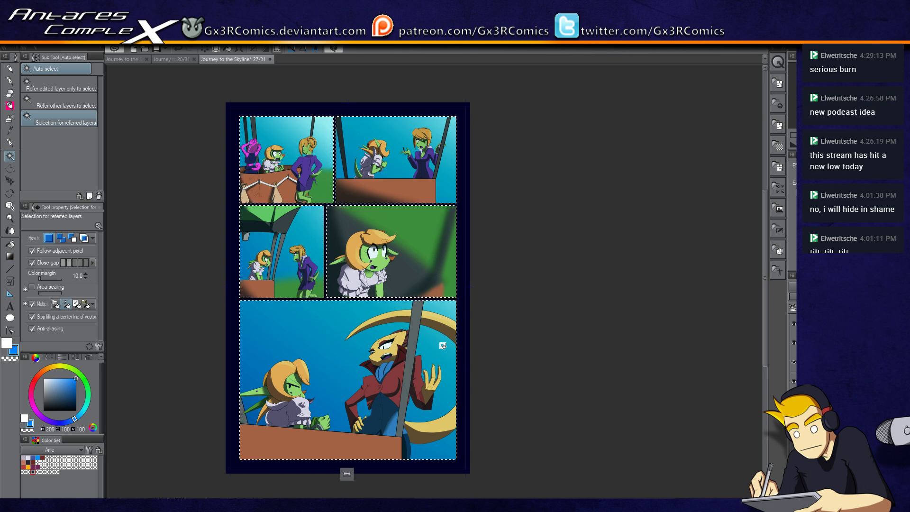
click(72, 378)
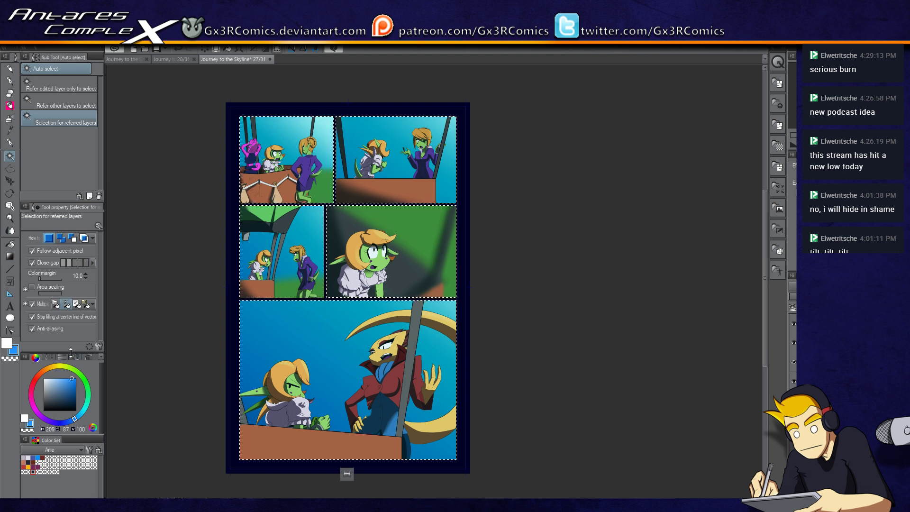
- Drop the selection of all panels and select only the large bottom panel
key(ctrl+plus)
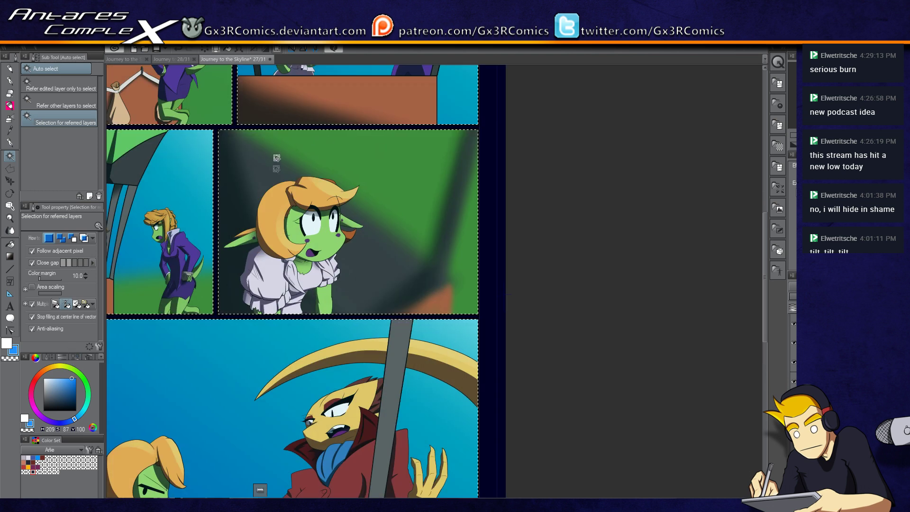
key(m)
scroll(229, 147, down, 5)
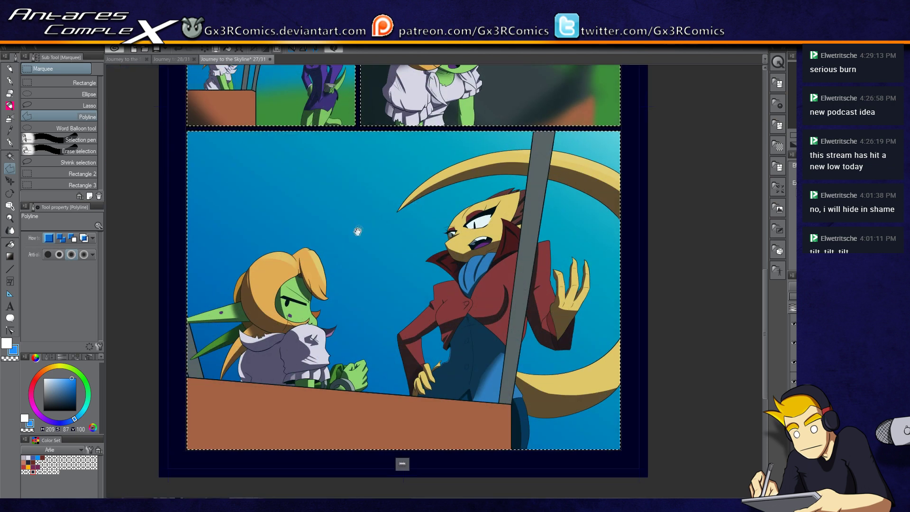
key(ctrl+d)
key(w)
click(320, 327)
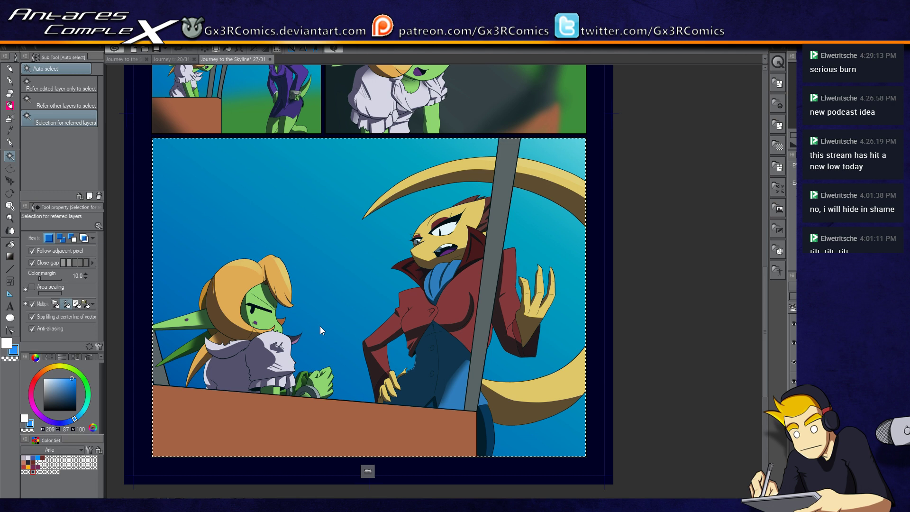
- Airbrush a soft blue glow over the yellow tail and the red jacket's raised sleeve with the Soft airbrush at size 1500
key(b)
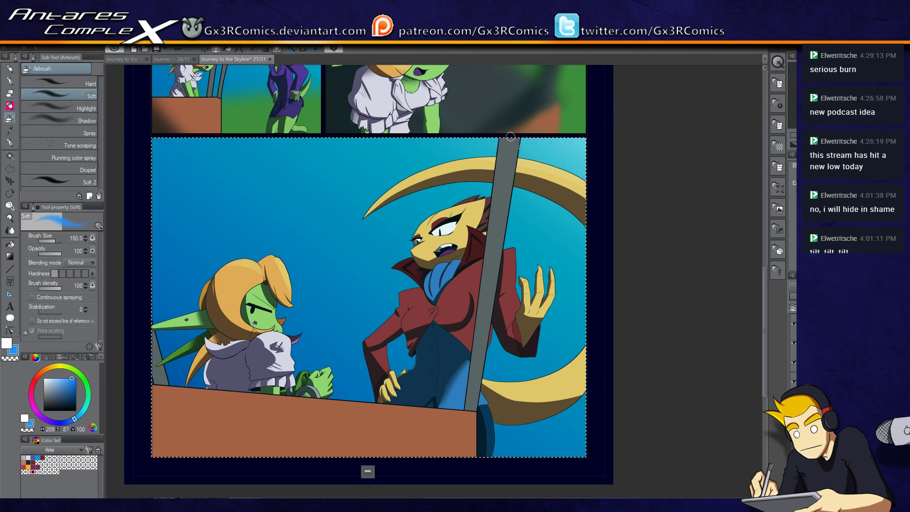
key(])
key(])
key(])
key(])
key(])
key(])
key(])
key(])
key(])
key(])
key(])
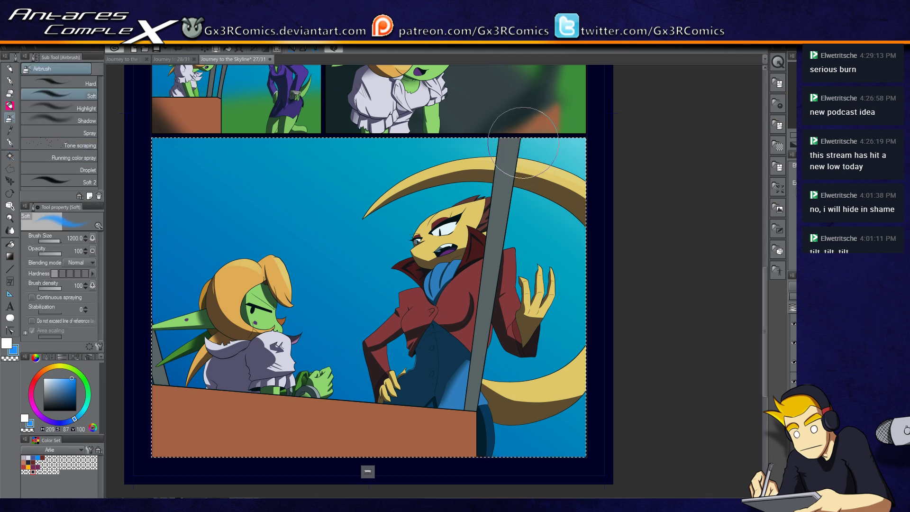
key(])
drag(519, 159, 583, 171)
mouse_move(506, 249)
mouse_down()
mouse_move(518, 293)
mouse_move(518, 280)
mouse_move(538, 282)
mouse_up()
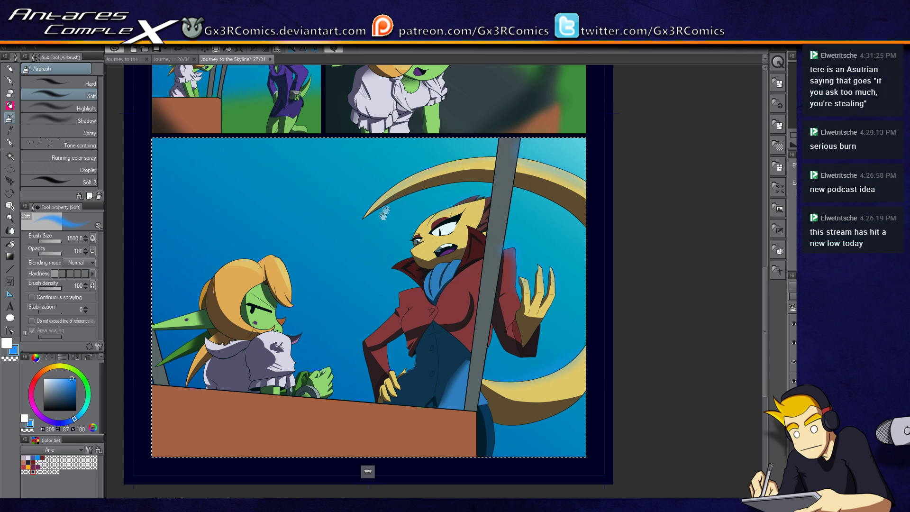
scroll(332, 309, up, 1)
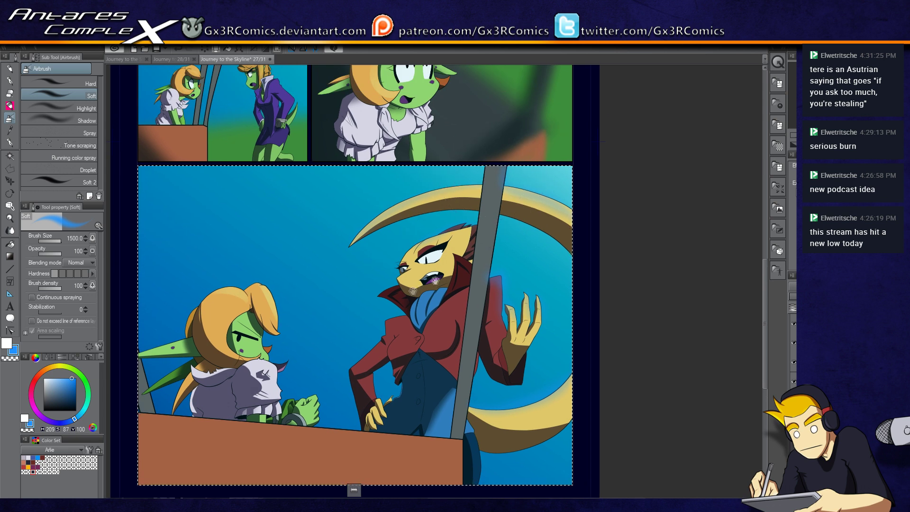
drag(484, 173, 534, 153)
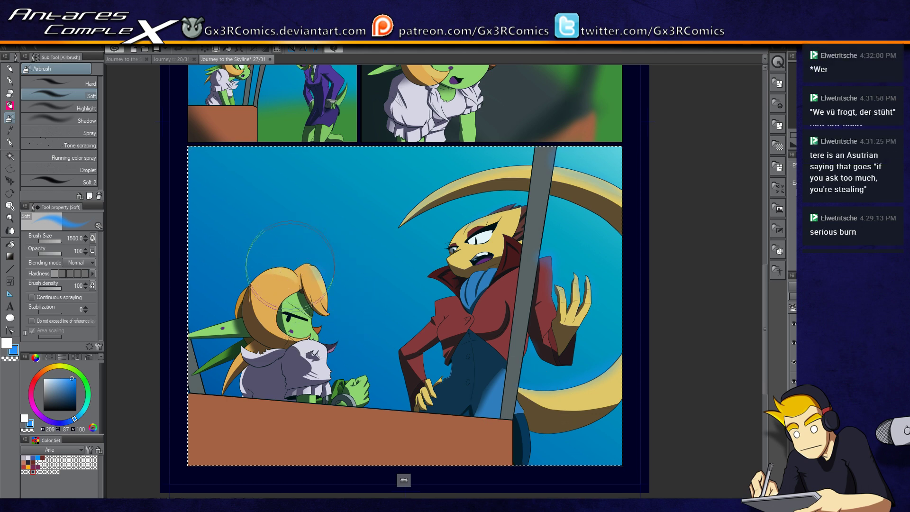
- Select the close-up panel above the large bottom panel and airbrush a soft blue glow over the figure with the Soft airbrush at size 2000
scroll(488, 196, up, 3)
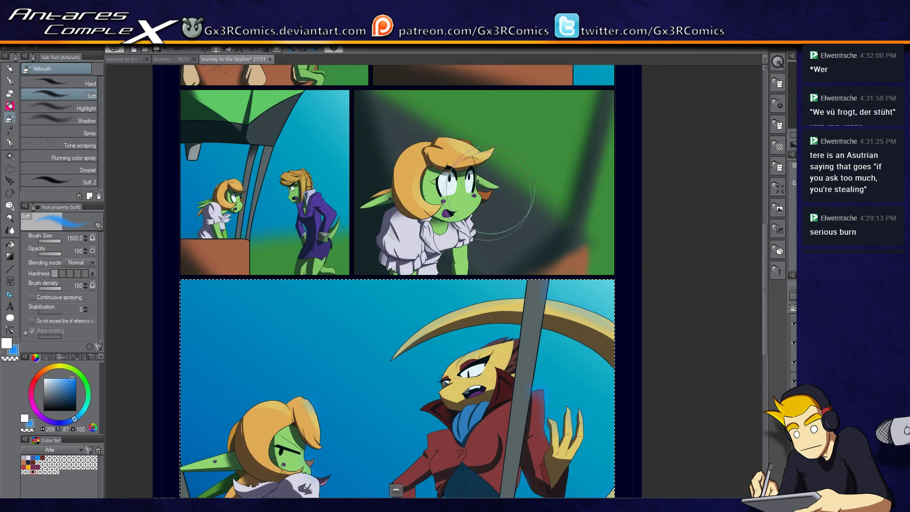
scroll(488, 196, up, 1)
key(w)
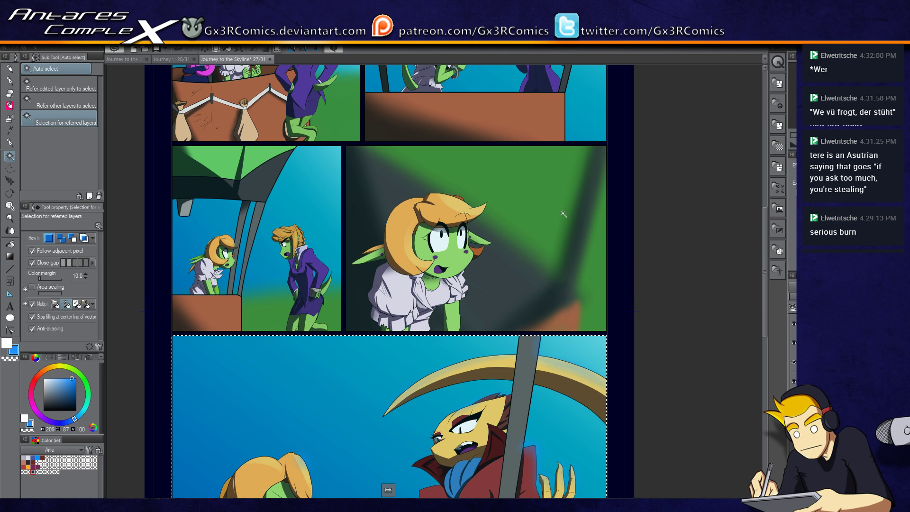
click(539, 223)
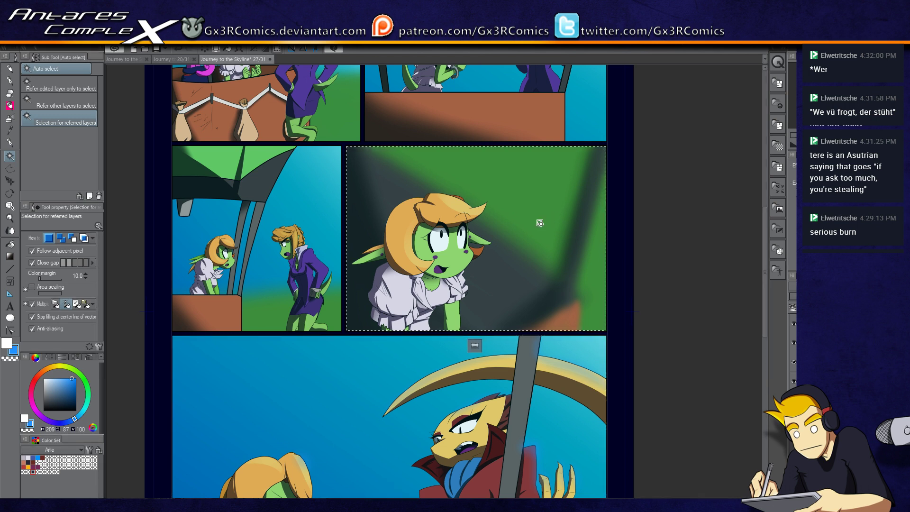
key(b)
key(bracketright)
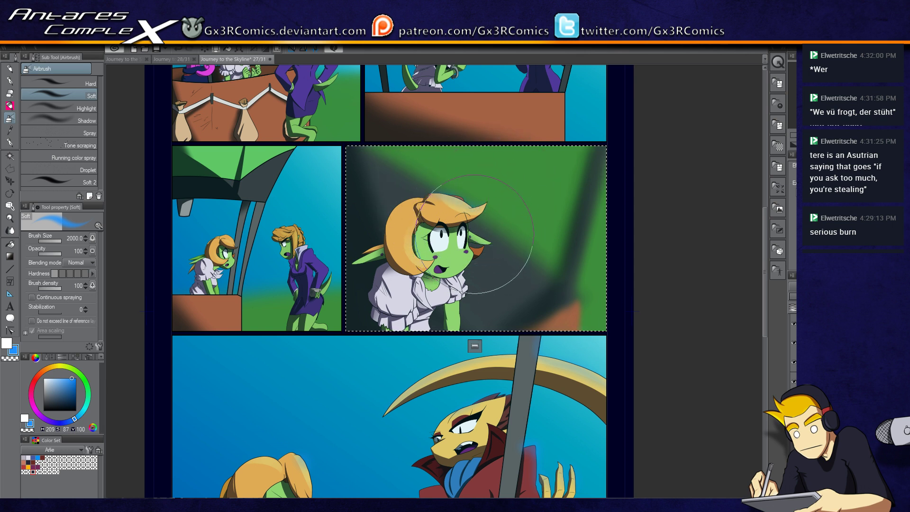
mouse_move(444, 336)
mouse_down()
mouse_move(453, 280)
mouse_move(463, 296)
mouse_move(426, 292)
mouse_move(440, 288)
mouse_move(419, 226)
mouse_up()
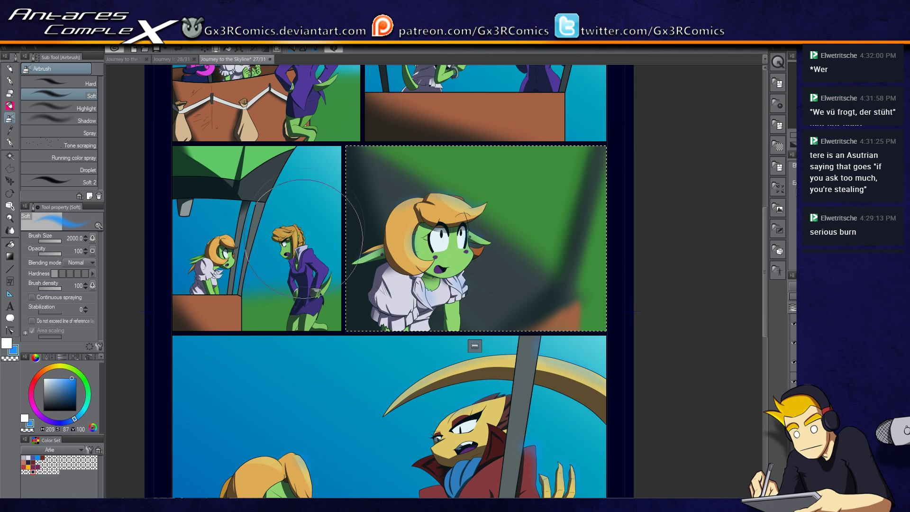
- Select the neighbouring panel with the green canopy and airbrush a soft blue glow into its sky corner at size 2000
key(w)
click(218, 192)
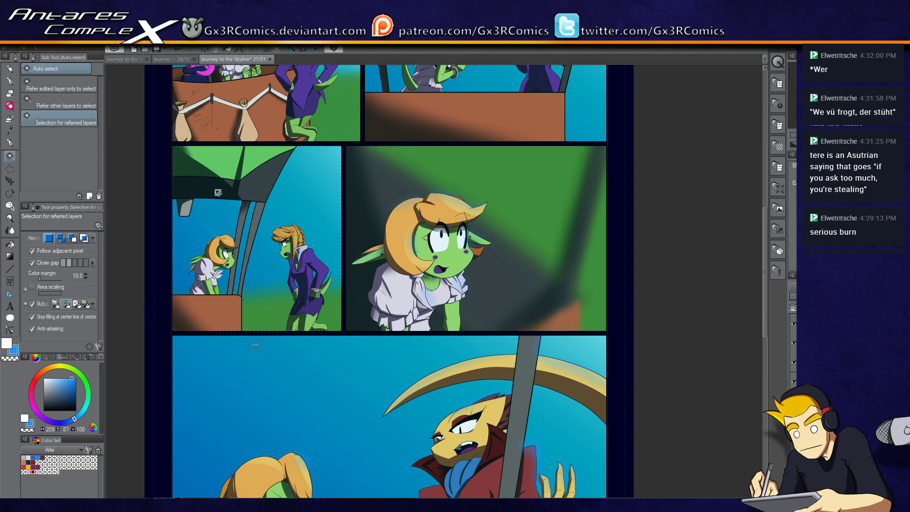
key(b)
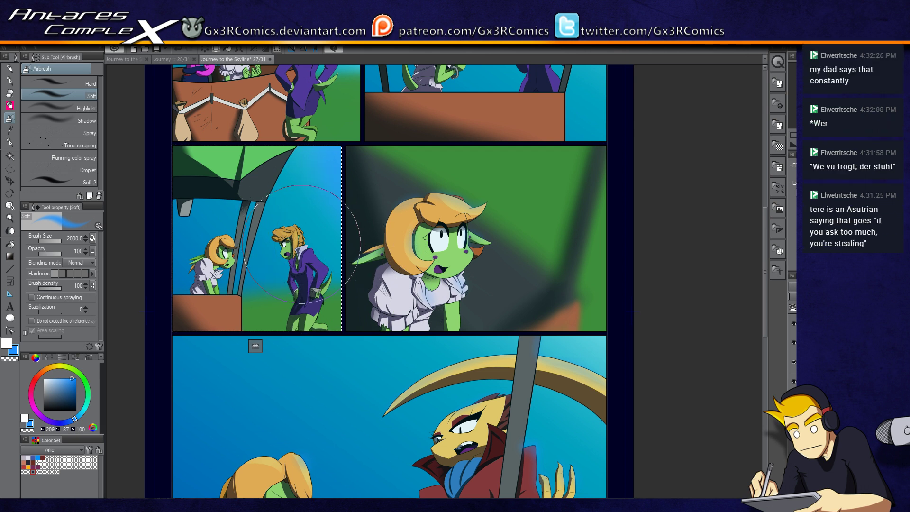
- Reduce the Soft airbrush to size 800 and add a blue glow to the edges of the two figures in the canopy panel
scroll(301, 244, up, 3)
key(bracketleft)
key(bracketleft)
key(bracketleft)
key(bracketleft)
key(bracketleft)
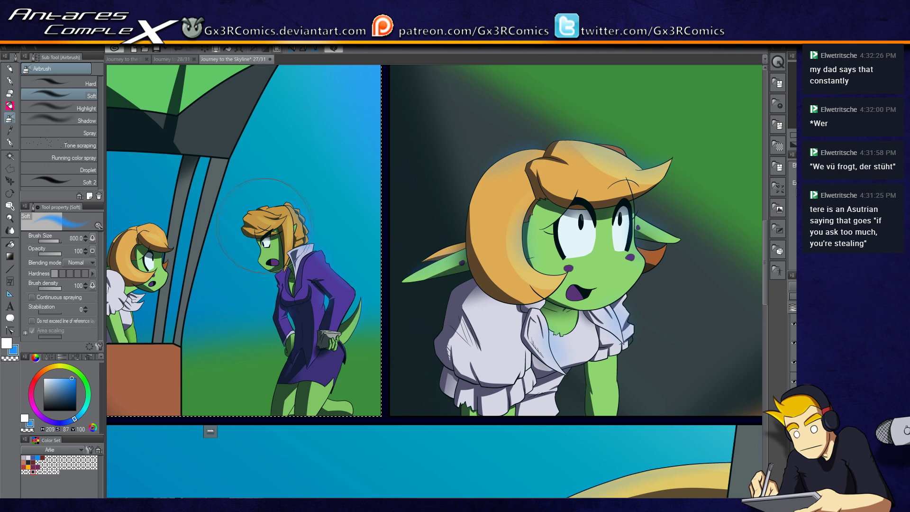
scroll(267, 226, left, 5)
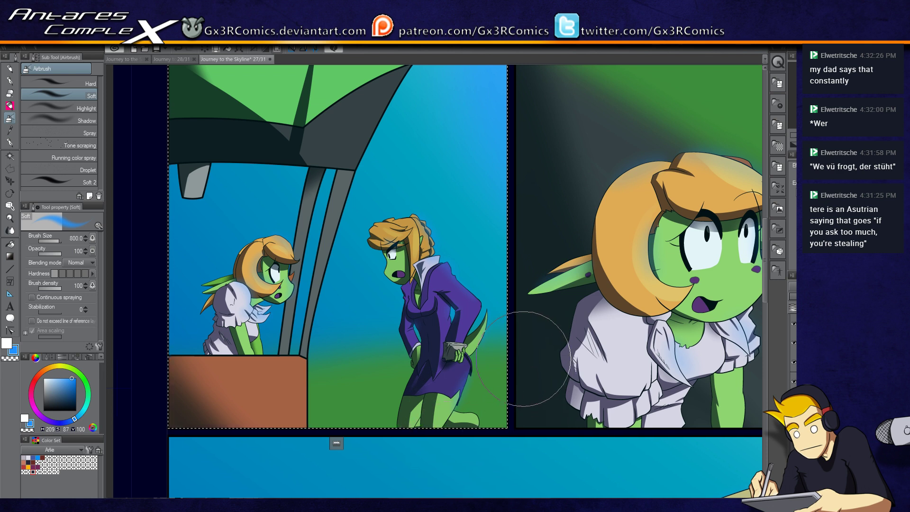
- Add the page's first panel to the selection and airbrush a soft blue glow over its figures at size 800
drag(466, 413, 365, 342)
key(w)
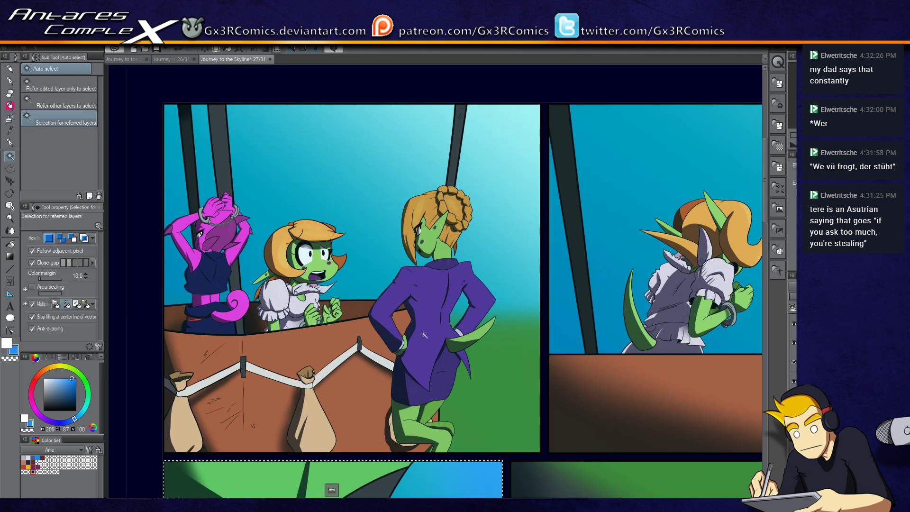
shift+click(370, 379)
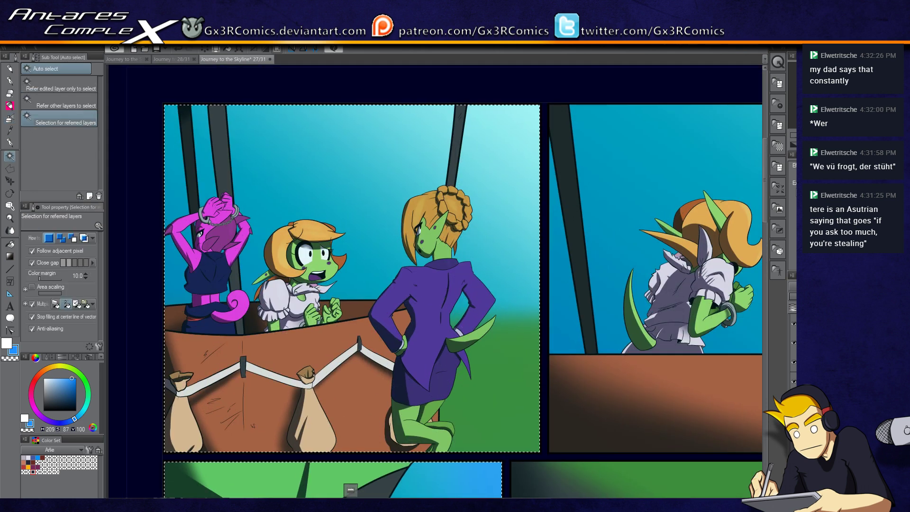
key(b)
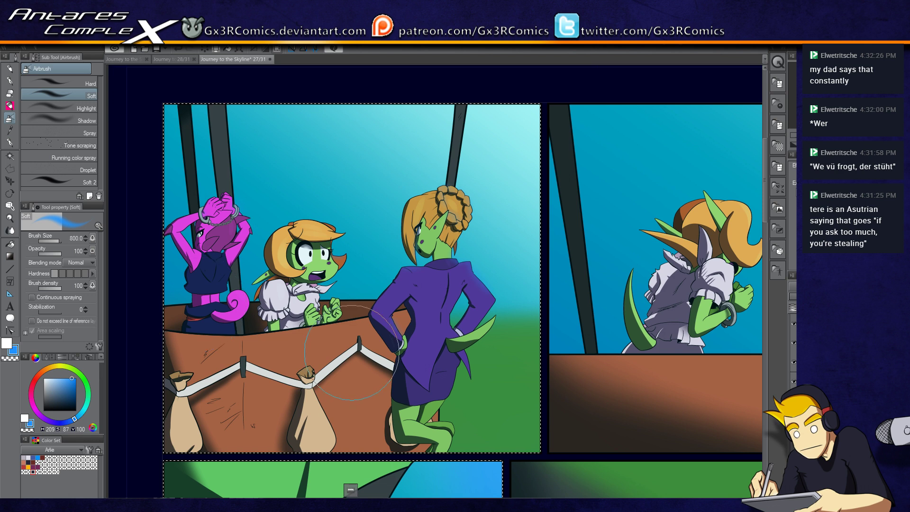
- Save page 27 of Journey to the Skyline and close it
scroll(450, 398, down, 4)
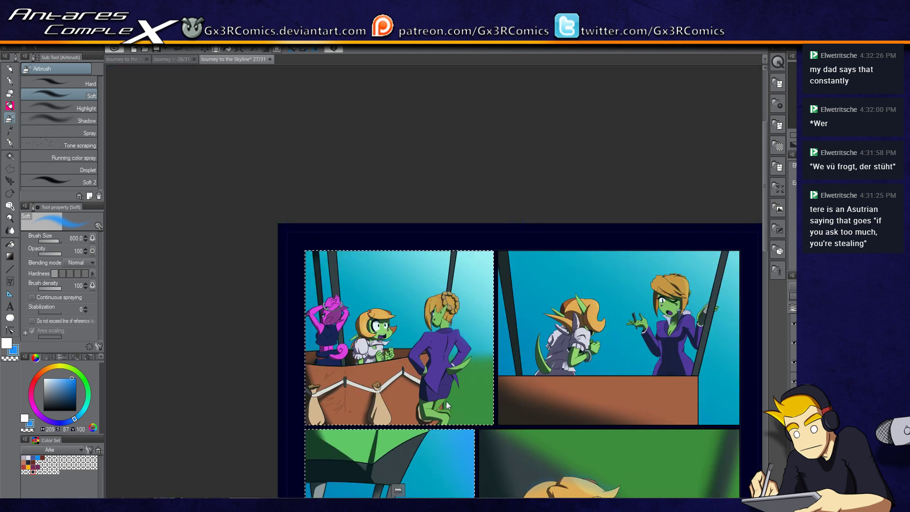
scroll(471, 389, up, 3)
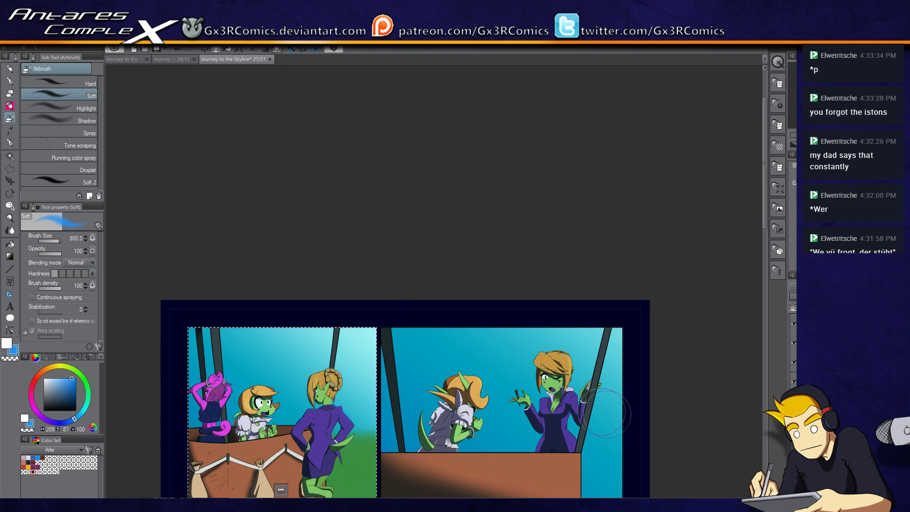
drag(565, 497, 553, 264)
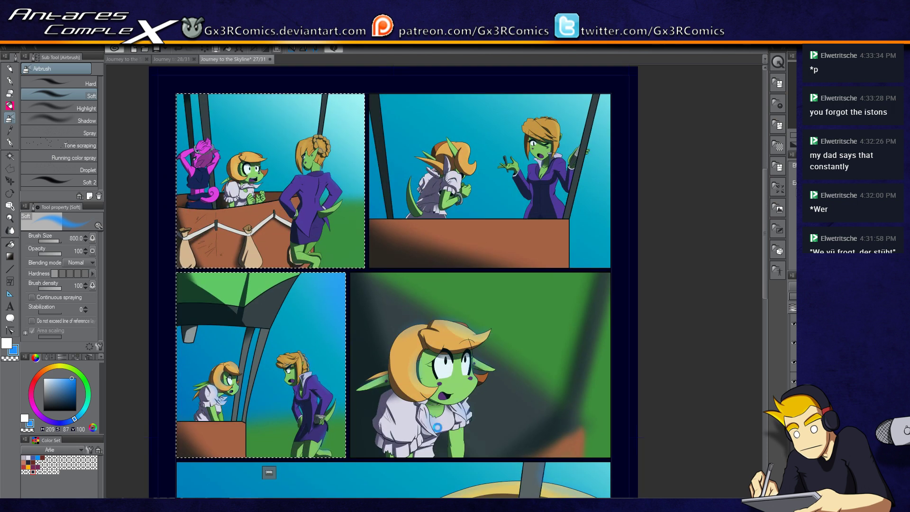
key(ctrl+s)
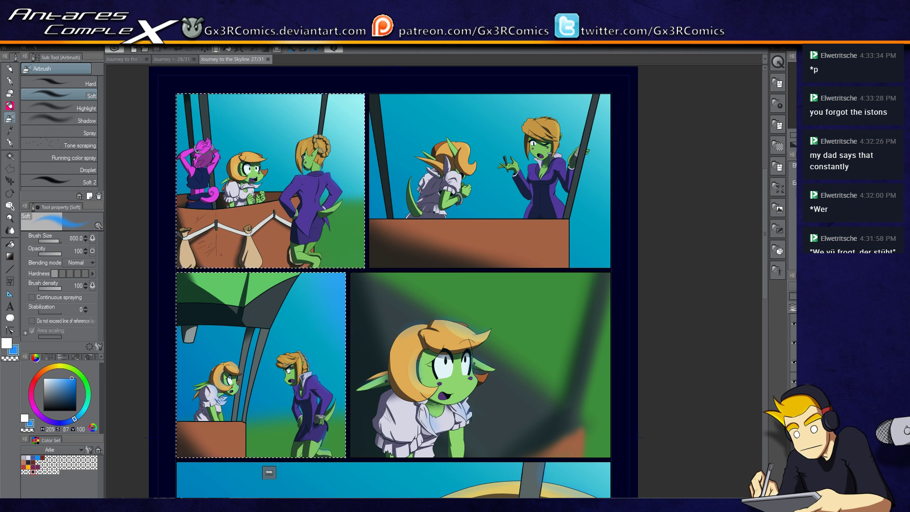
click(268, 60)
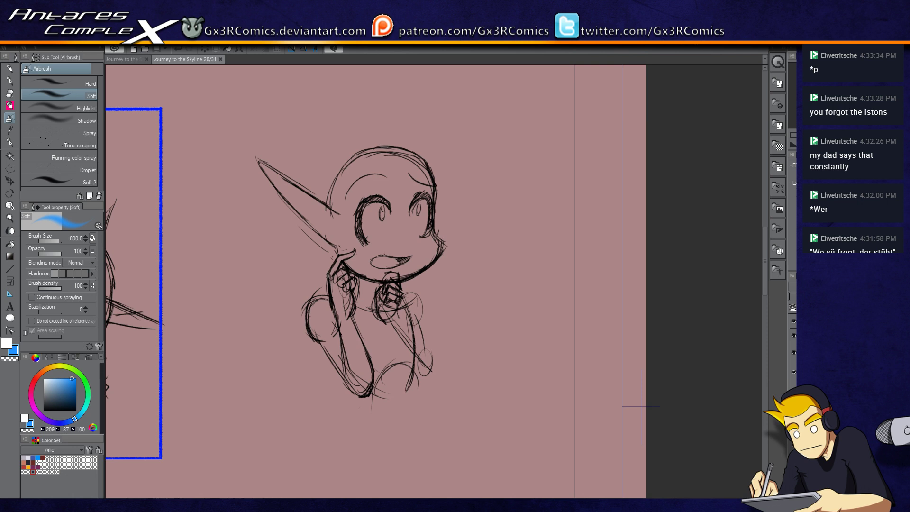
- Open the MonsterGirl illustration, load the NEIGE colour set, and pick dark reddish brown and dark bluish grey (H 243, S 33, V 22) as drawing colours
click(75, 410)
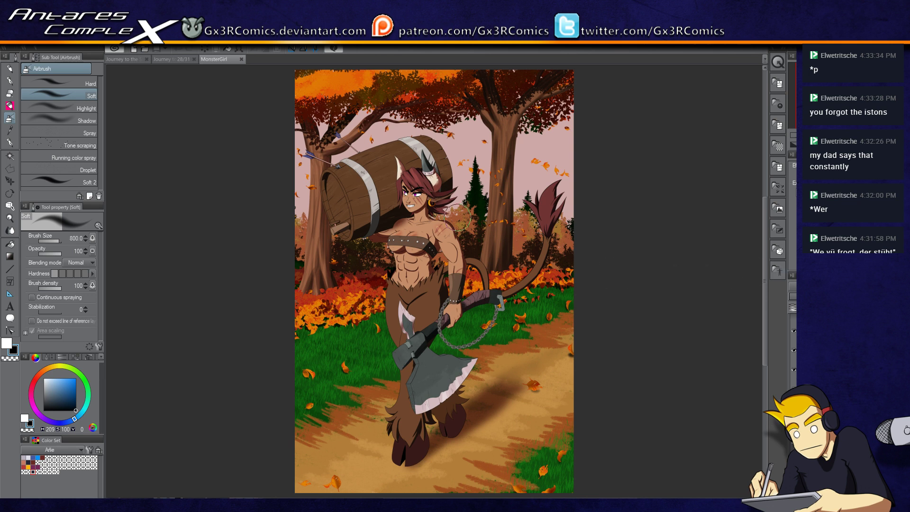
click(35, 283)
key(x)
click(23, 467)
key(x)
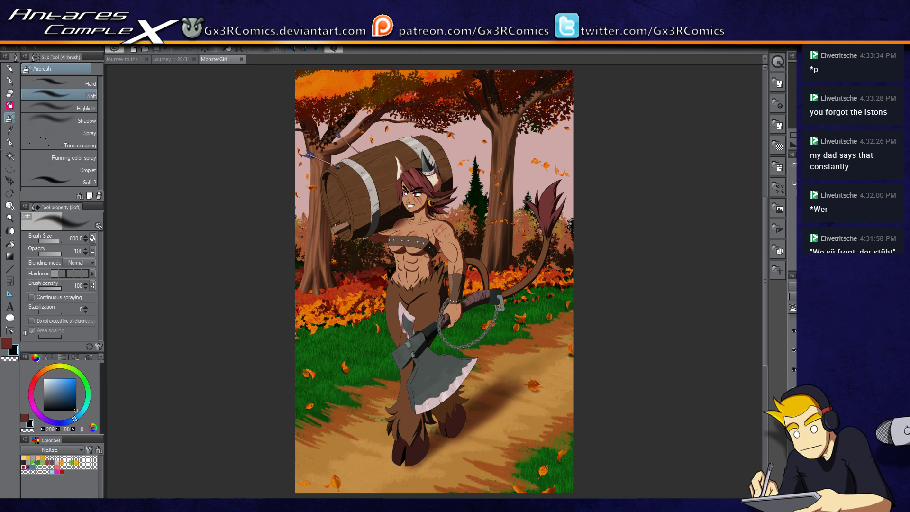
click(28, 466)
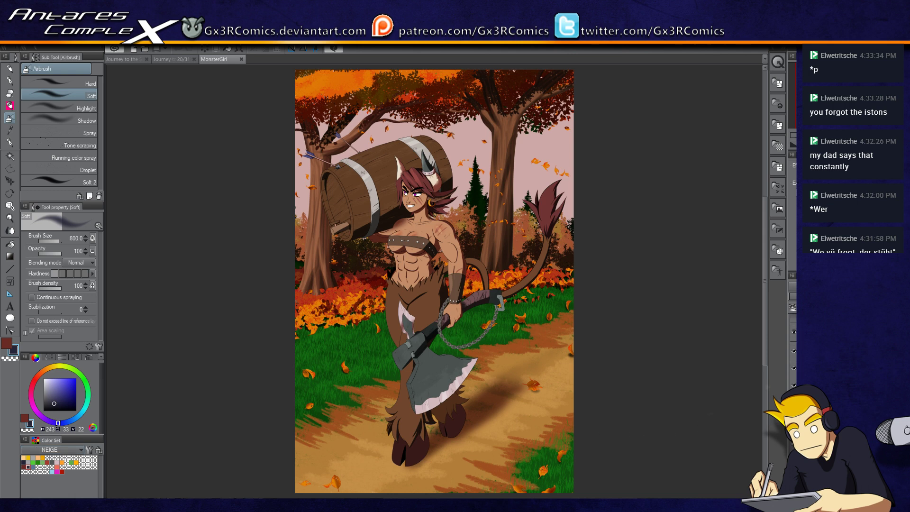
- Select the small light metal inset beside the axe blade and shade it with SOFT BRUSH at size 800
scroll(429, 370, up, 2)
scroll(430, 360, up, 2)
drag(436, 348, 425, 311)
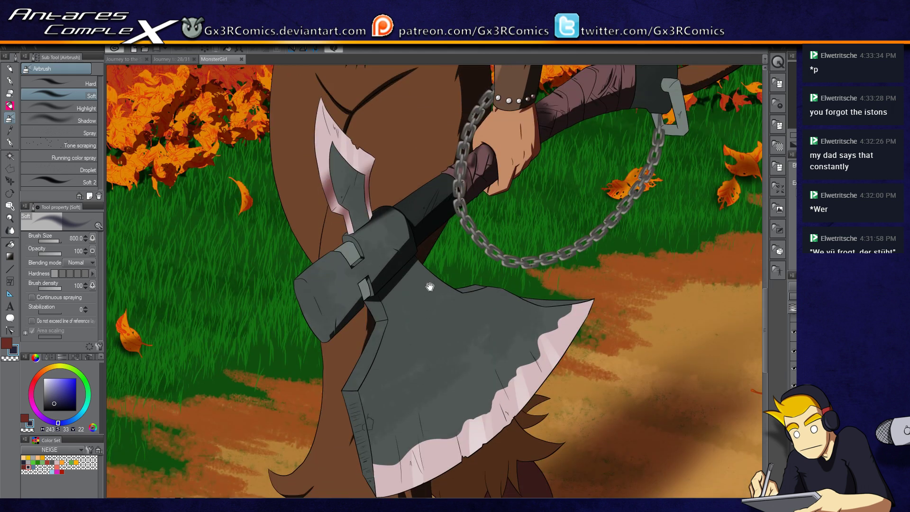
drag(430, 287, 426, 204)
key(w)
click(371, 203)
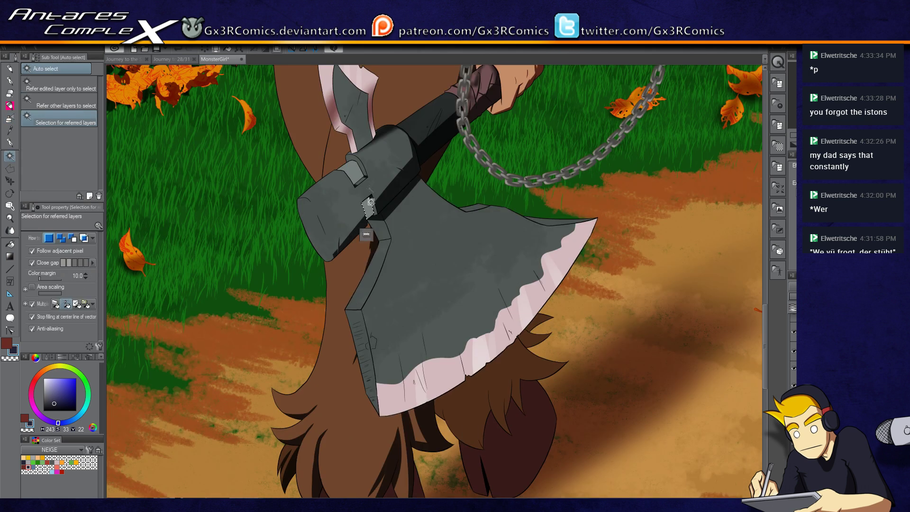
key(o)
key(p)
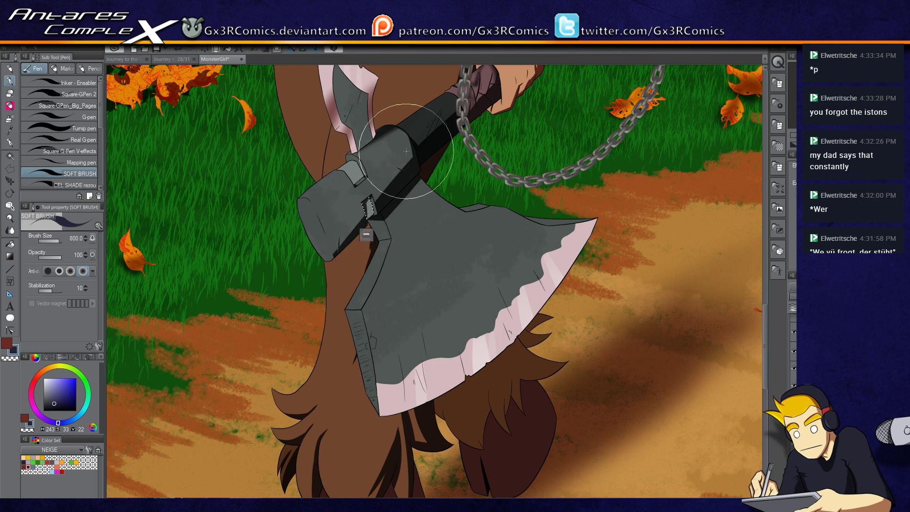
scroll(375, 193, up, 2)
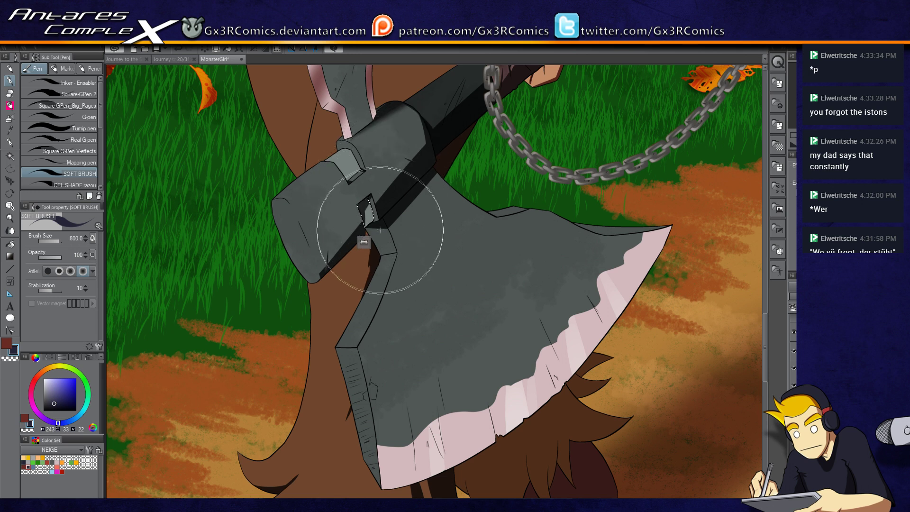
- Select the second light metal inset on the axe head and shade it with SOFT BRUSH
key(w)
click(346, 160)
key(p)
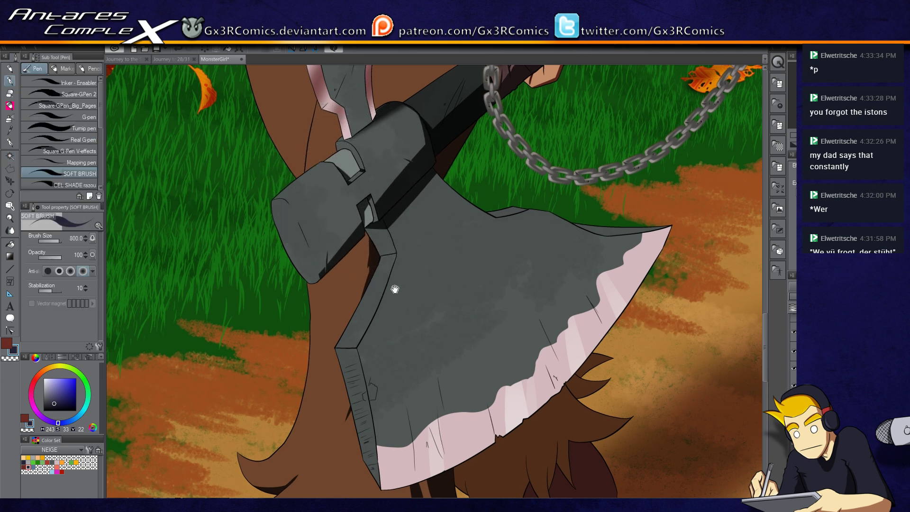
- Set the drawing colour to reddish brown (H 6, S 66, V 42), select the front hoof and paint a dark shadow along its outer side
scroll(379, 265, down, 5)
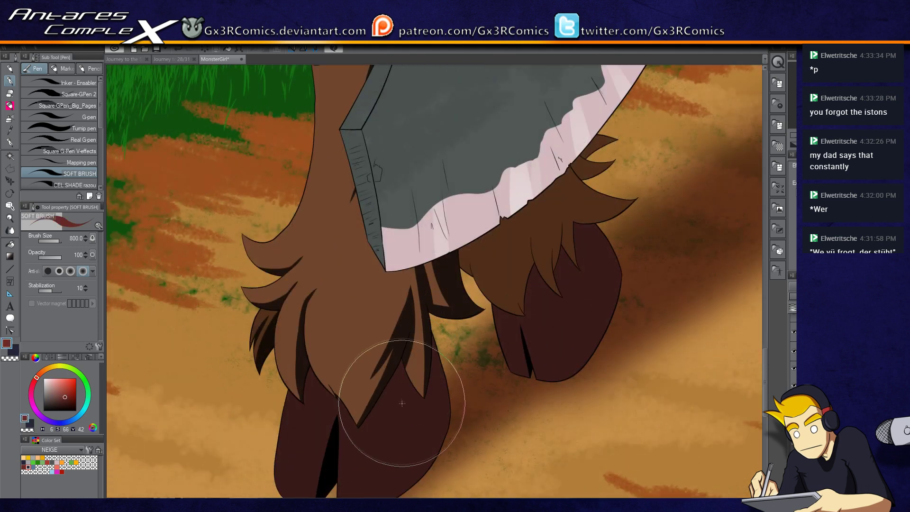
key(o)
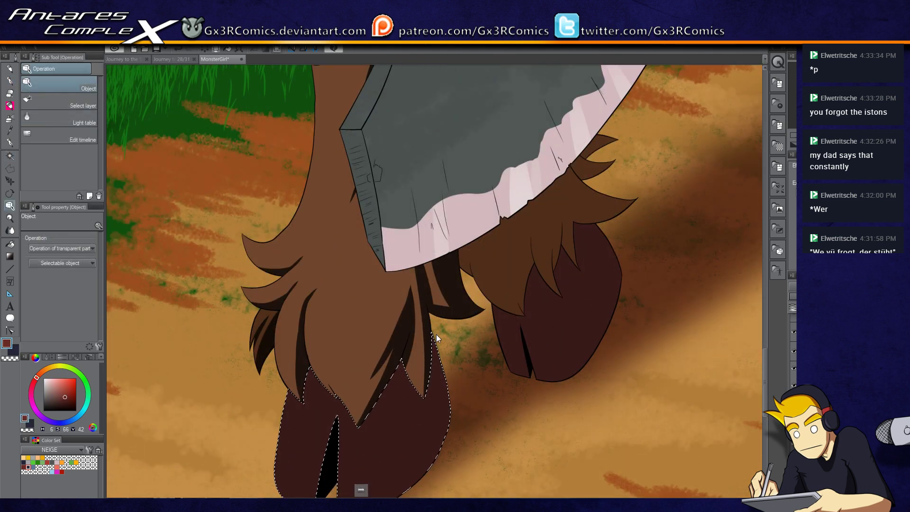
key(p)
mouse_move(417, 331)
mouse_down()
mouse_move(435, 400)
mouse_move(421, 294)
mouse_up()
mouse_move(392, 468)
mouse_down()
mouse_move(437, 284)
mouse_move(365, 455)
mouse_move(451, 305)
mouse_move(401, 325)
mouse_up()
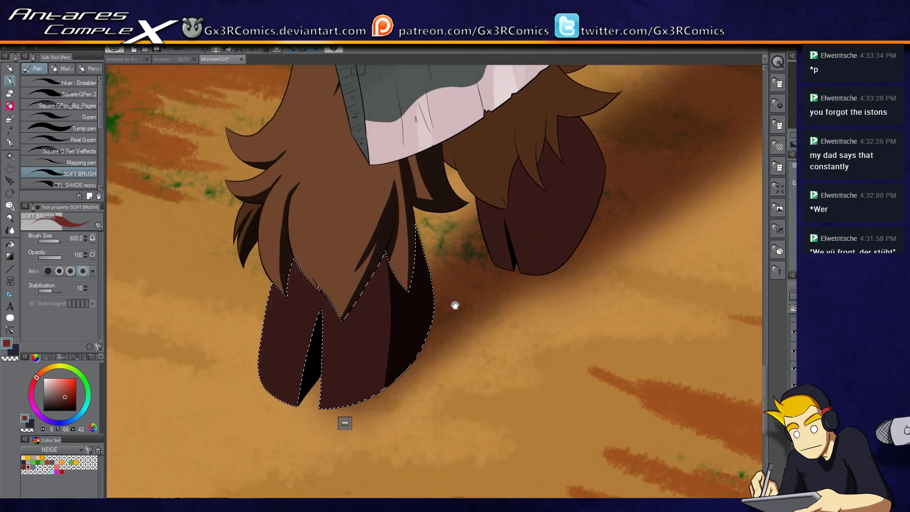
- Select the rear hoof and paint dark shadows along its outer side and beneath the fur tufts
drag(455, 305, 396, 380)
key(o)
key(p)
mouse_move(481, 210)
mouse_down()
mouse_move(472, 146)
mouse_move(487, 370)
mouse_up()
mouse_move(491, 175)
mouse_down()
mouse_move(518, 209)
mouse_move(477, 224)
mouse_move(484, 416)
mouse_move(474, 321)
mouse_move(497, 234)
mouse_move(481, 197)
mouse_move(490, 240)
mouse_move(501, 217)
mouse_move(482, 177)
mouse_move(492, 215)
mouse_move(539, 237)
mouse_move(493, 244)
mouse_move(508, 203)
mouse_move(552, 218)
mouse_move(442, 288)
mouse_move(475, 310)
mouse_move(507, 204)
mouse_move(457, 234)
mouse_up()
drag(217, 398, 284, 337)
- Reselect the front hoof, paint a shadow beneath its fur fringe and trim it using the transparent colour
key(w)
click(285, 337)
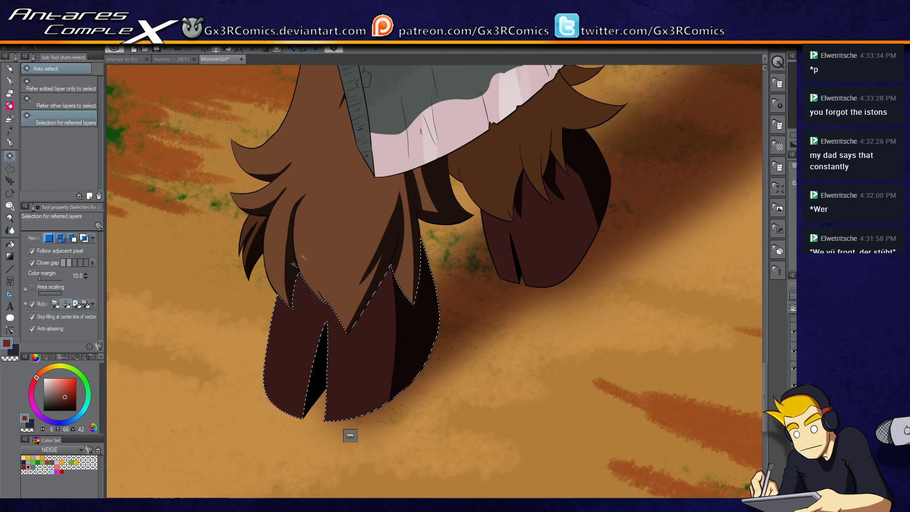
key(p)
mouse_move(327, 242)
mouse_down()
mouse_move(261, 440)
mouse_move(334, 327)
mouse_move(354, 224)
mouse_move(256, 387)
mouse_move(305, 309)
mouse_move(325, 223)
mouse_move(300, 315)
mouse_move(326, 369)
mouse_move(326, 163)
mouse_move(335, 244)
mouse_move(325, 300)
mouse_move(309, 306)
mouse_up()
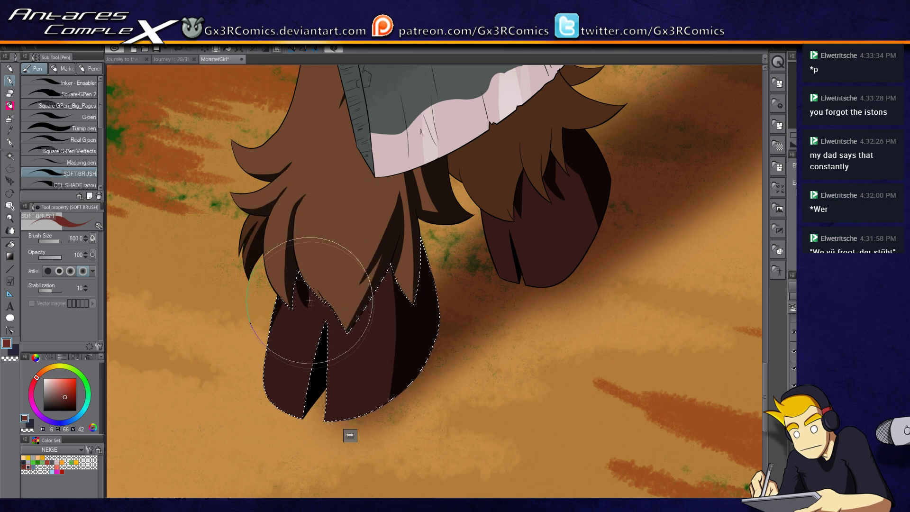
key(c)
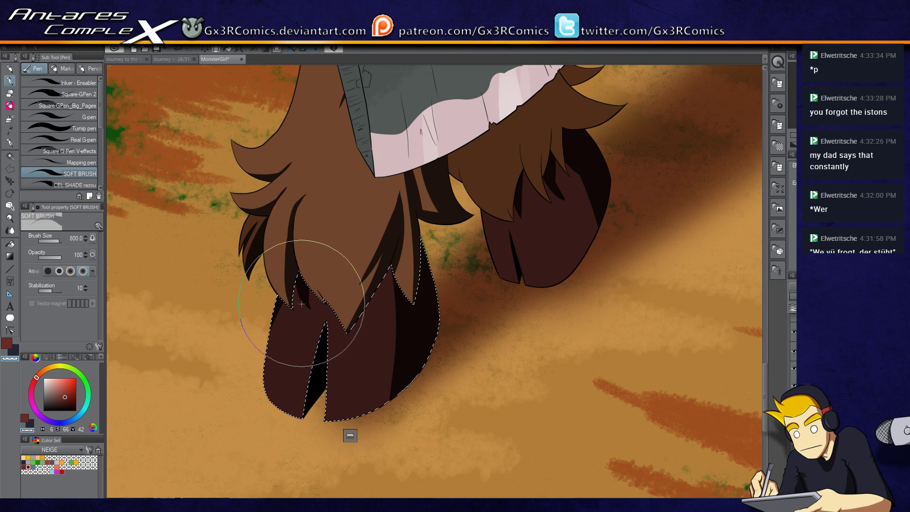
- Select both hooves and paint soft vertical highlights on them in white with SAI Marker 2 at size 1200
click(539, 211)
key(w)
shift+click(382, 366)
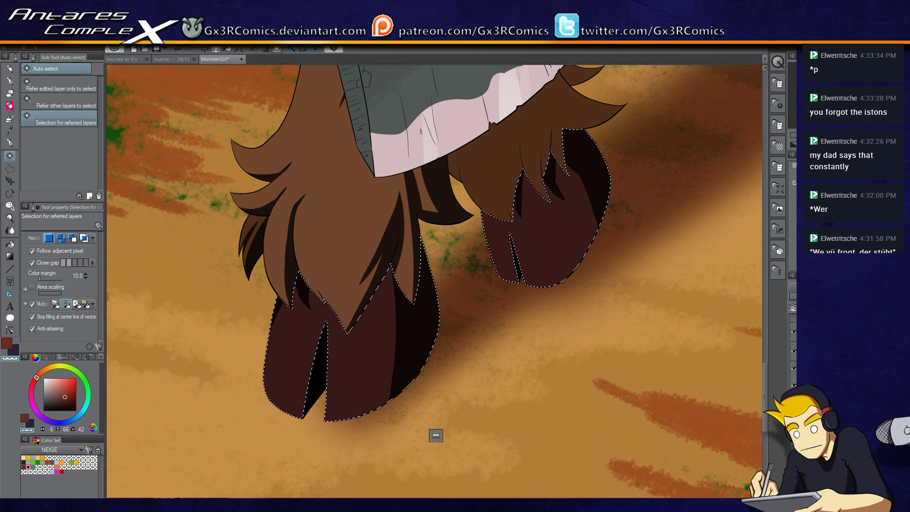
key(x)
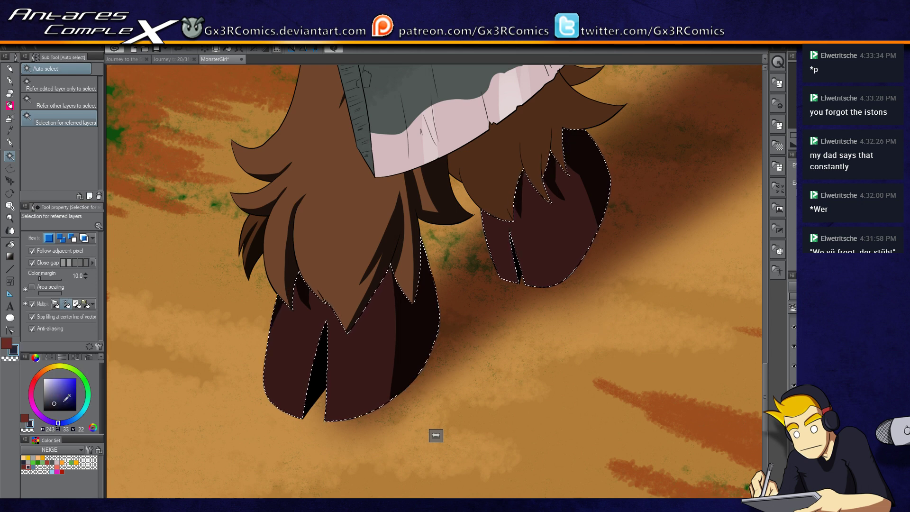
key(b)
mouse_move(341, 468)
mouse_down()
mouse_move(335, 325)
mouse_move(244, 436)
mouse_move(358, 238)
mouse_up()
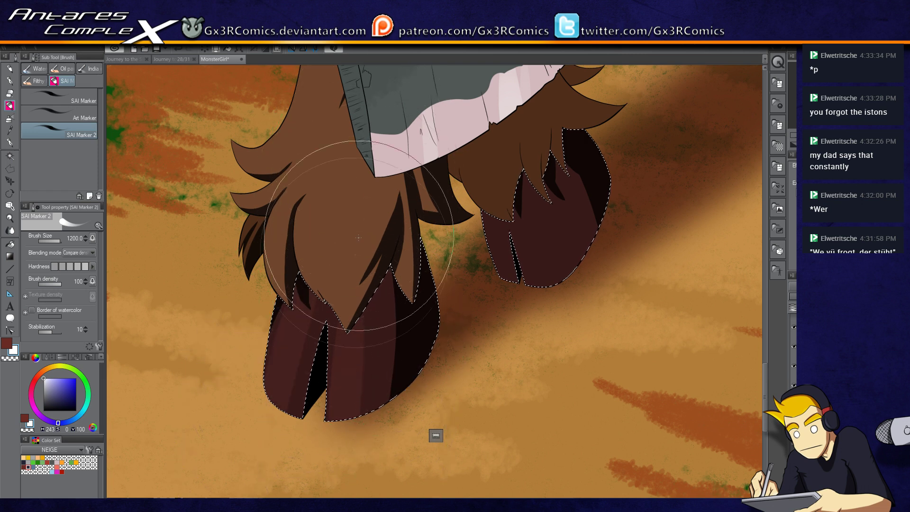
drag(409, 277, 413, 404)
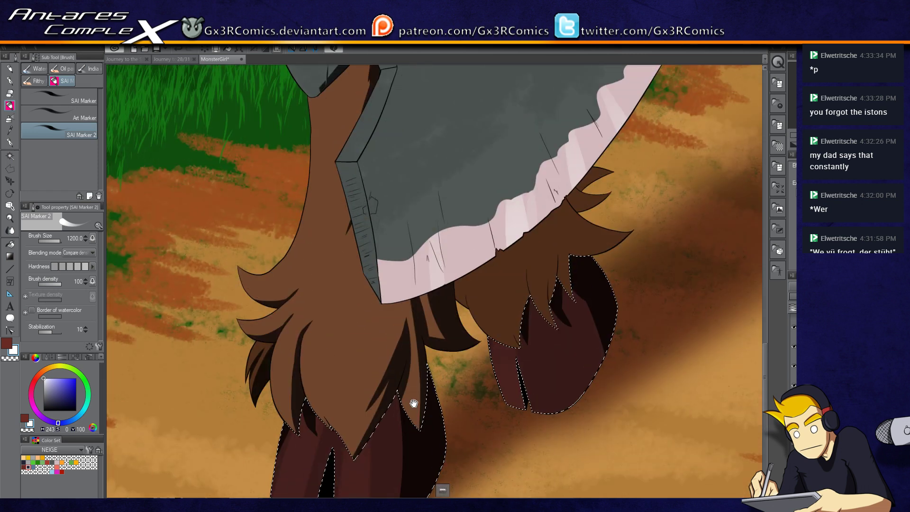
- Switch the drawing colour back to reddish brown, select the rear leg's fur and shade its upper outer tuft with SOFT BRUSH at size 800
click(54, 404)
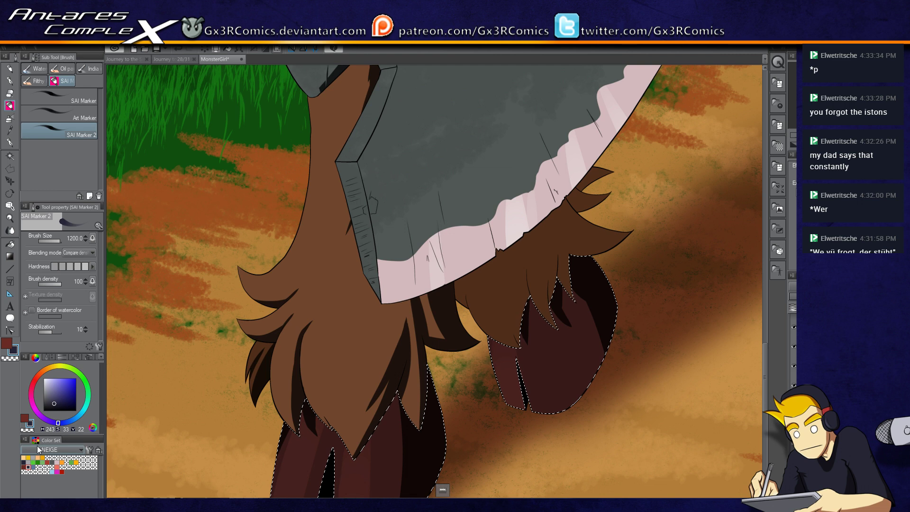
key(w)
key(x)
click(524, 267)
key(p)
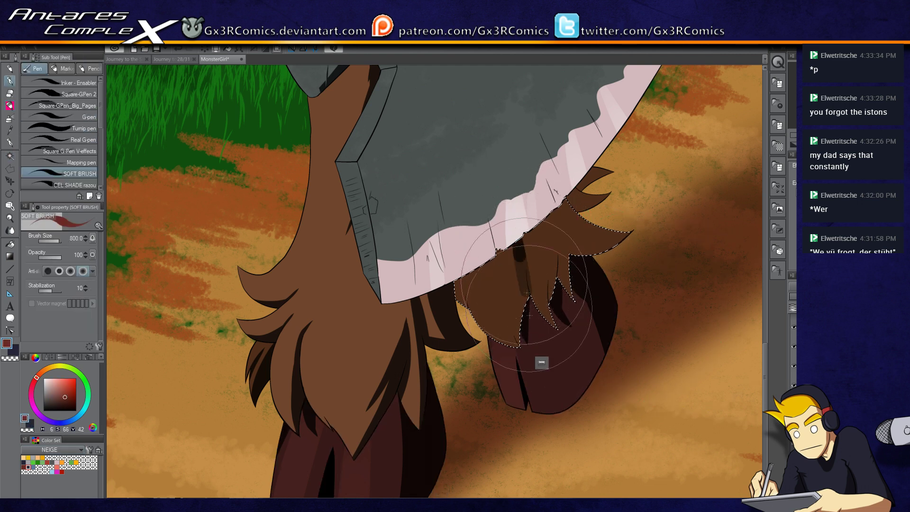
mouse_move(589, 182)
mouse_down()
mouse_move(545, 176)
mouse_move(654, 199)
mouse_move(576, 155)
mouse_move(557, 192)
mouse_move(680, 172)
mouse_move(652, 196)
mouse_move(571, 204)
mouse_move(544, 159)
mouse_move(556, 190)
mouse_move(628, 185)
mouse_move(544, 166)
mouse_move(620, 237)
mouse_move(566, 176)
mouse_move(545, 198)
mouse_move(669, 184)
mouse_move(543, 185)
mouse_move(599, 237)
mouse_move(570, 238)
mouse_move(578, 303)
mouse_move(568, 227)
mouse_up()
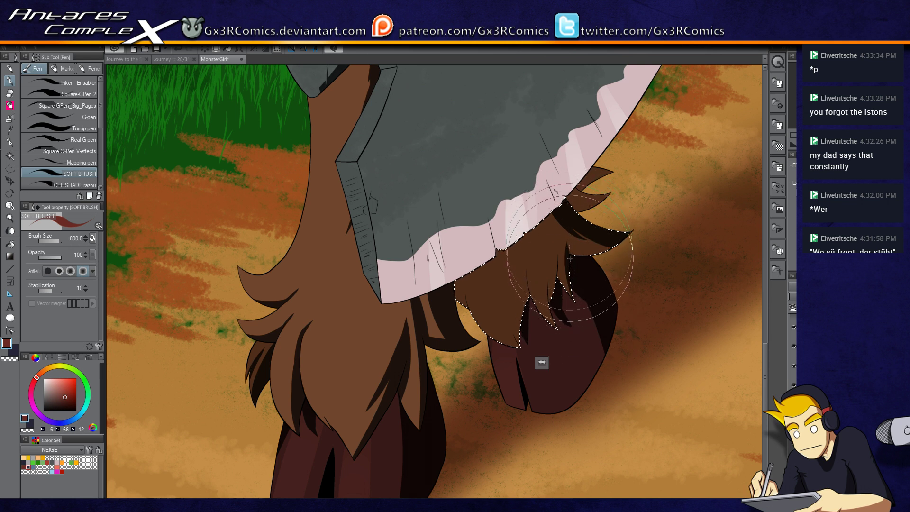
- Paint dark strand shadows through the lower fur of the rear leg, trimming them with the transparent colour
mouse_move(545, 221)
mouse_down()
mouse_move(576, 284)
mouse_move(548, 258)
mouse_up()
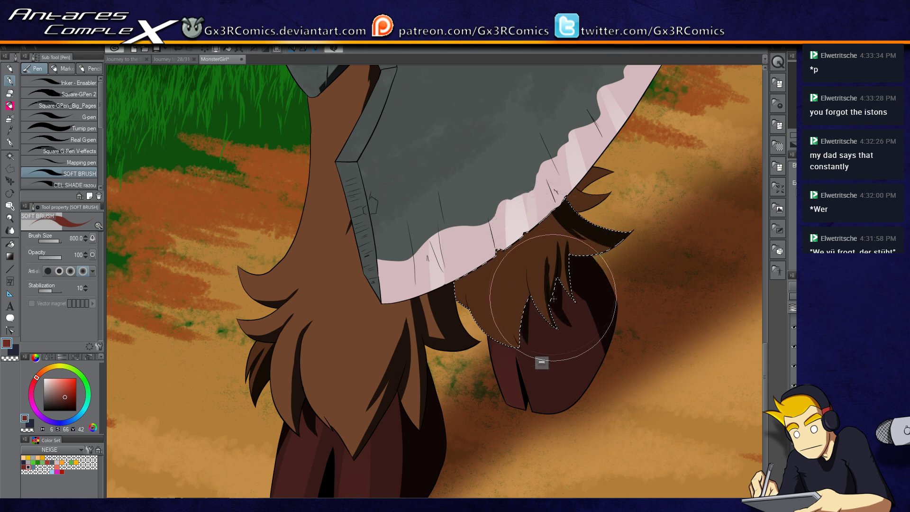
key(c)
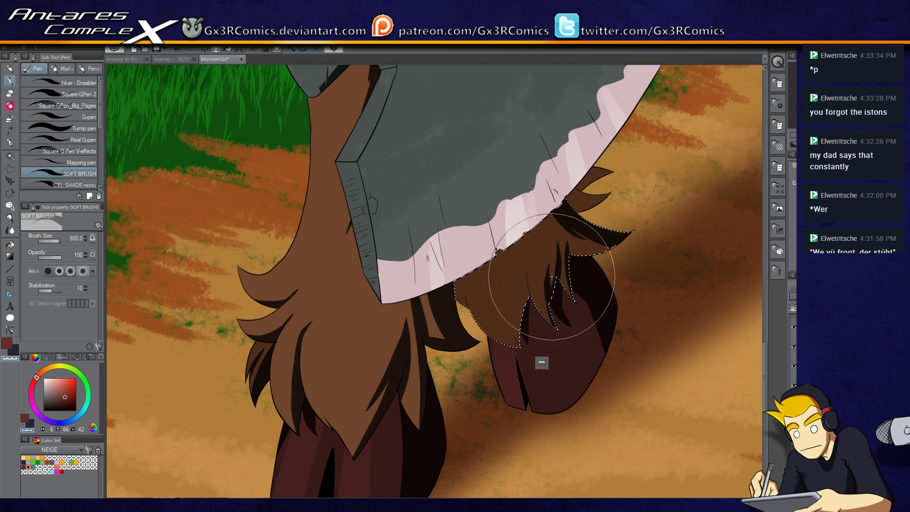
key(c)
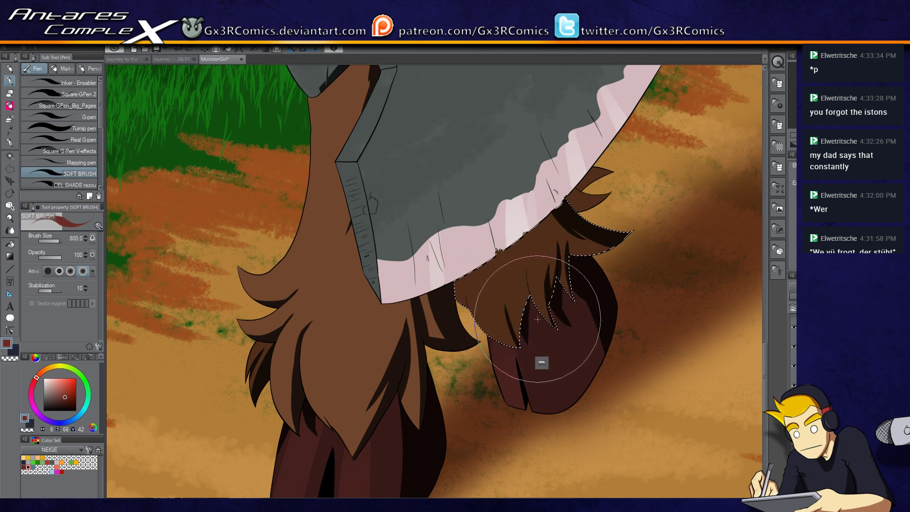
mouse_move(532, 260)
mouse_down()
mouse_move(535, 200)
mouse_move(522, 187)
mouse_move(565, 226)
mouse_up()
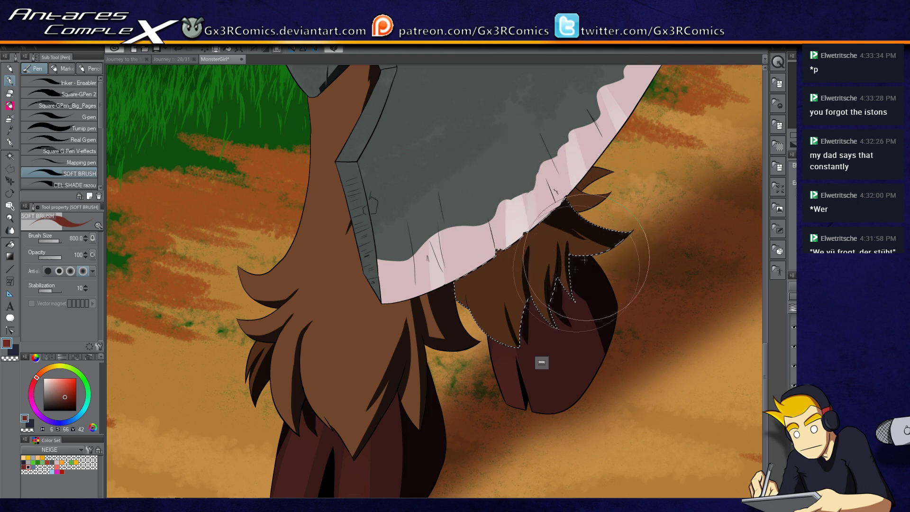
- Select the small fur tufts sticking out behind the axe blade one after another and paint dark shadows on them
scroll(595, 246, up, 2)
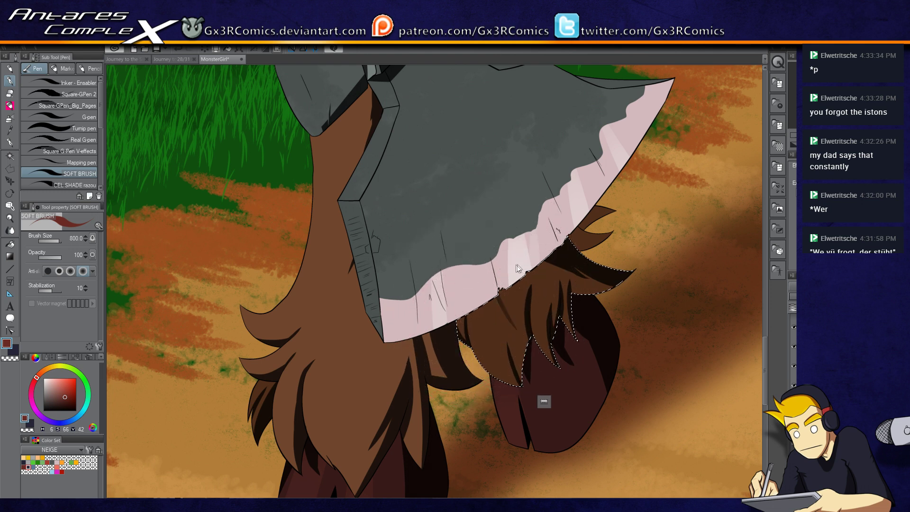
key(w)
key(p)
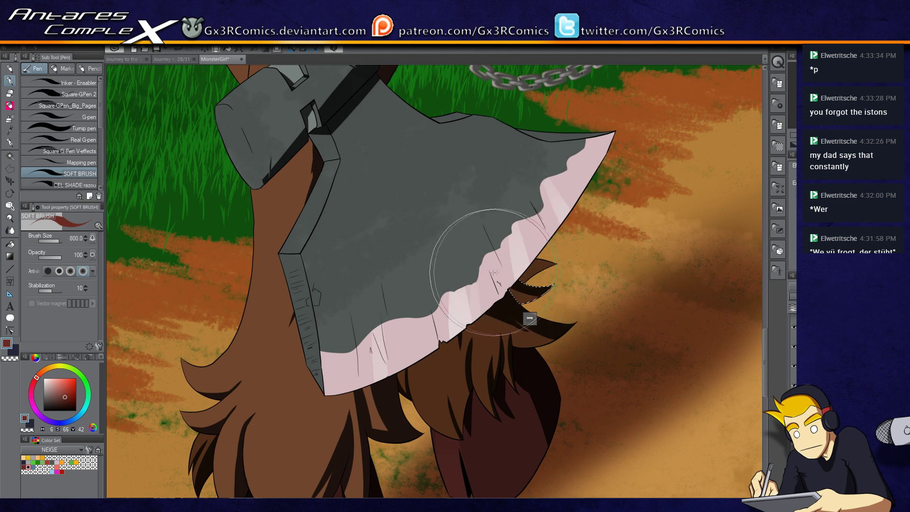
key(o)
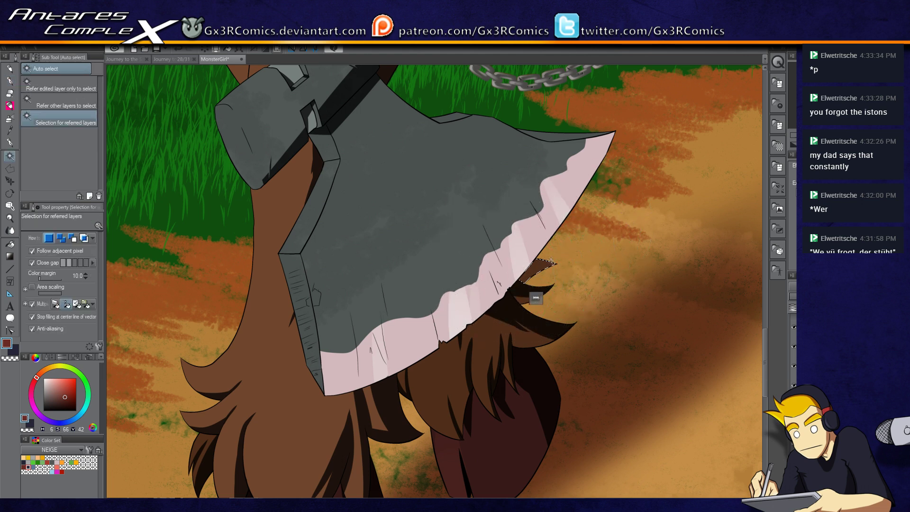
key(p)
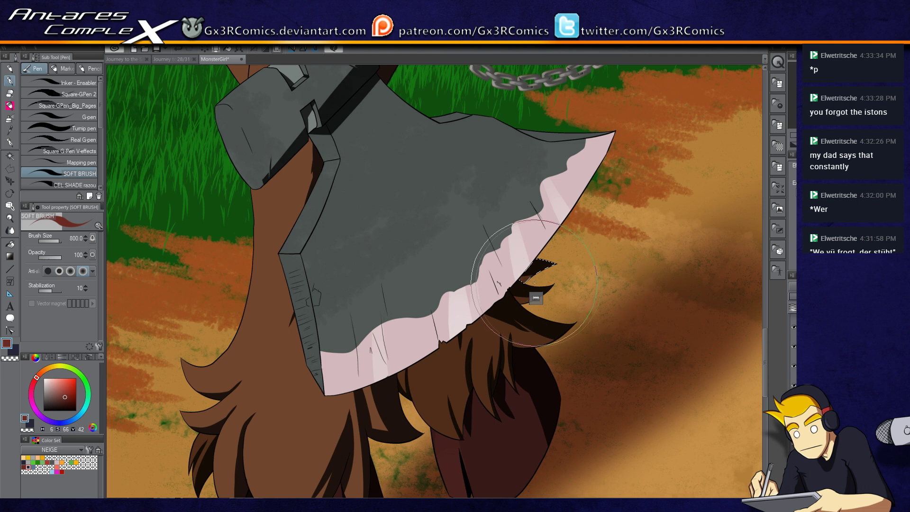
drag(524, 267, 559, 260)
mouse_move(412, 308)
mouse_down()
mouse_move(499, 308)
mouse_move(397, 308)
mouse_up()
key(c)
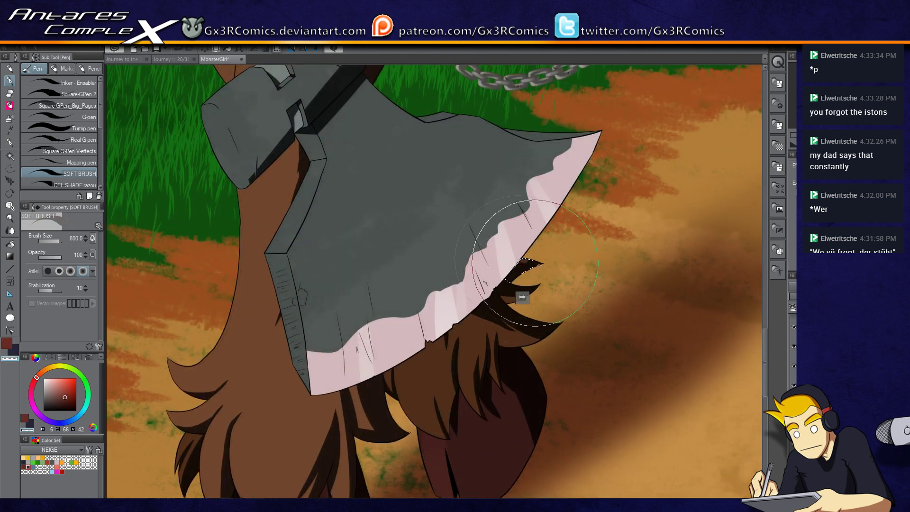
- Select the thigh and hip fur and place a second, full-figure view of the MonsterGirl illustration beside the close-up
drag(286, 303, 334, 455)
drag(331, 358, 336, 456)
drag(286, 213, 287, 274)
key(w)
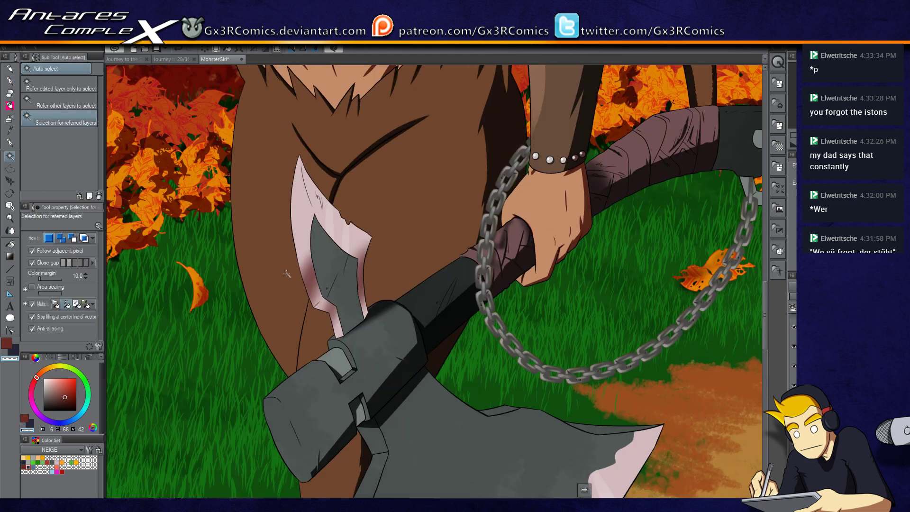
click(292, 298)
key(p)
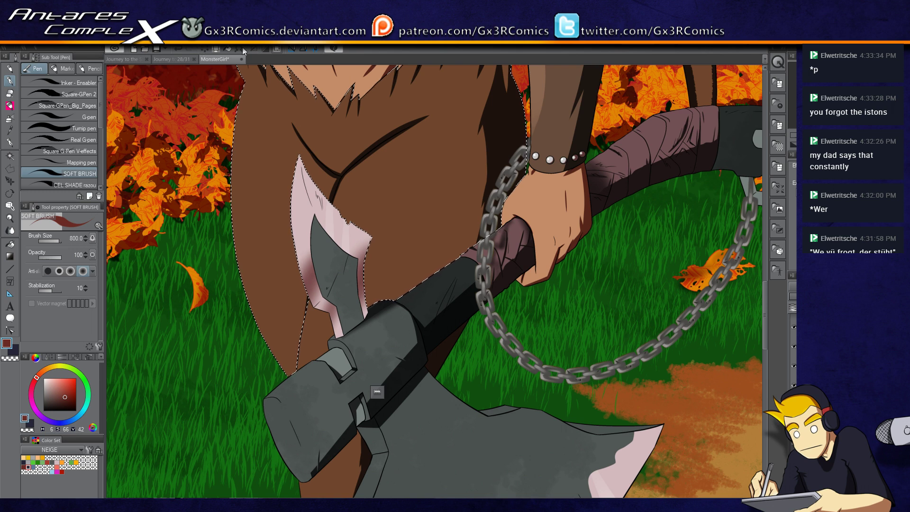
drag(201, 69, 117, 77)
drag(436, 294, 375, 293)
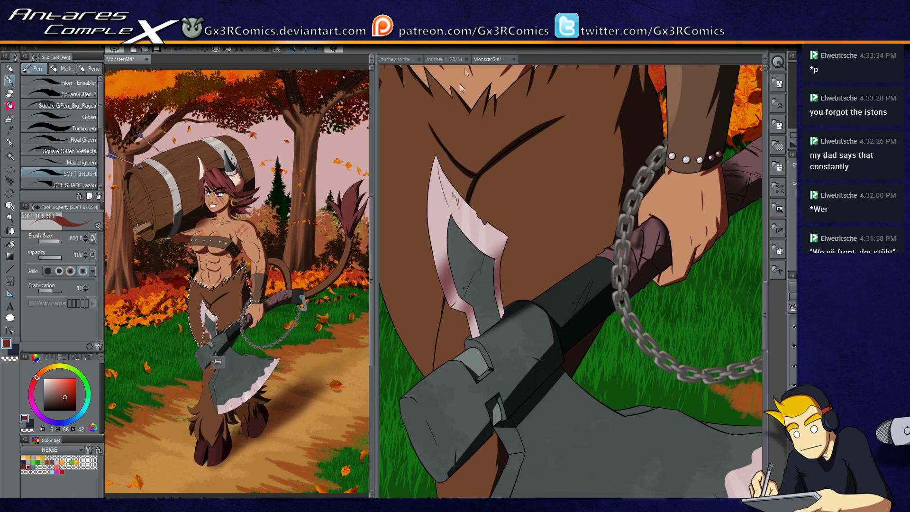
drag(499, 170, 475, 357)
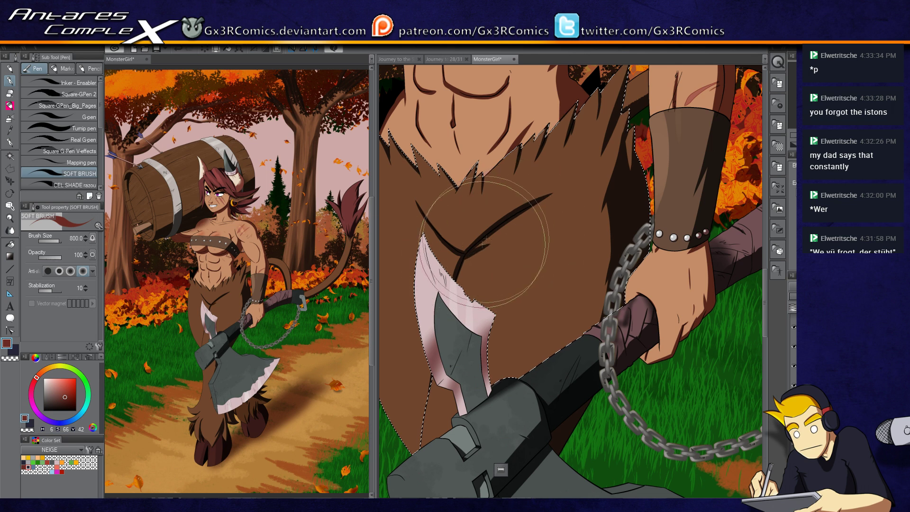
- Reduce SOFT BRUSH to size 500 and select only the narrow strip of thigh fur below the axe's spike
key(bracketleft)
key(bracketleft)
key(bracketleft)
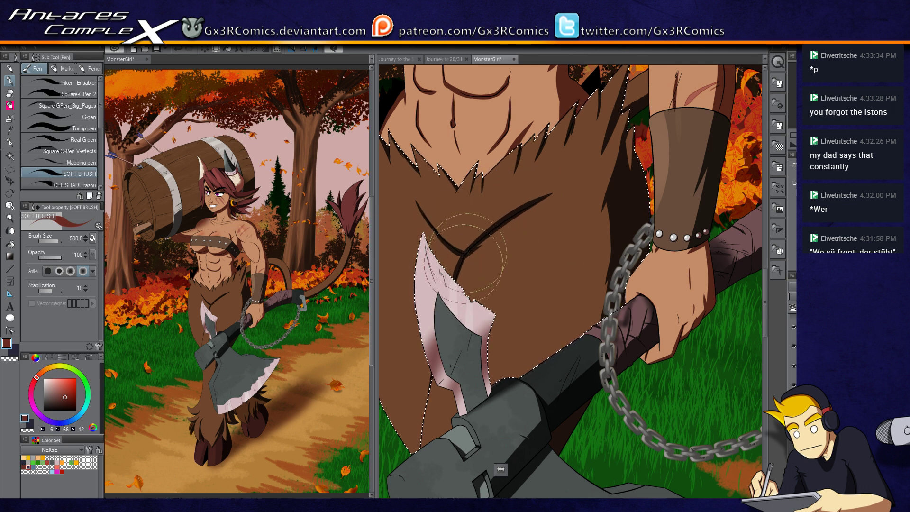
scroll(441, 308, down, 2)
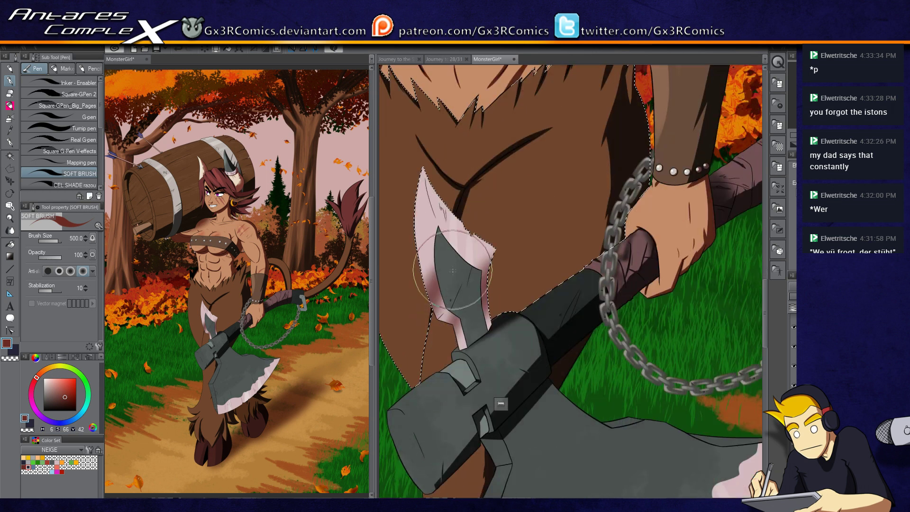
key(ctrl+d)
key(w)
key(p)
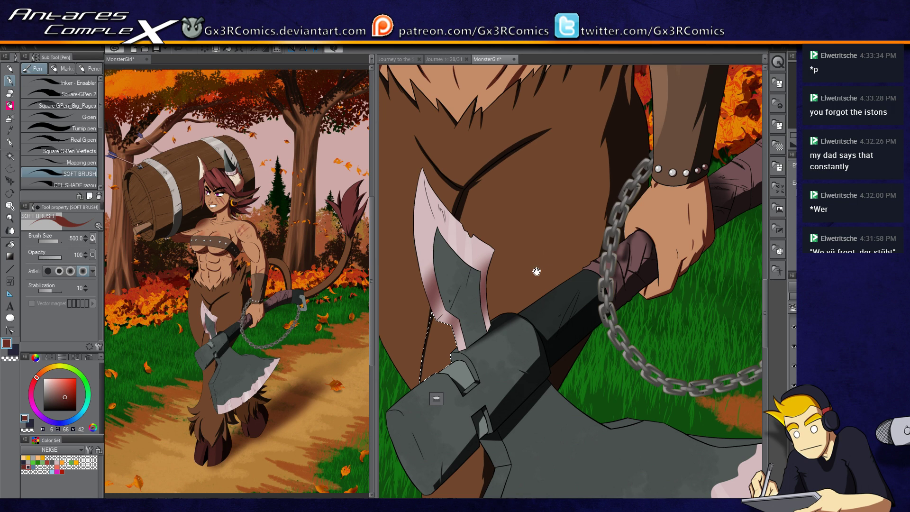
- Select the main thigh fur again and extend the dark shadow down the outer hip with Real G-pen at size 300
scroll(564, 190, up, 2)
key(w)
click(566, 187)
key(p)
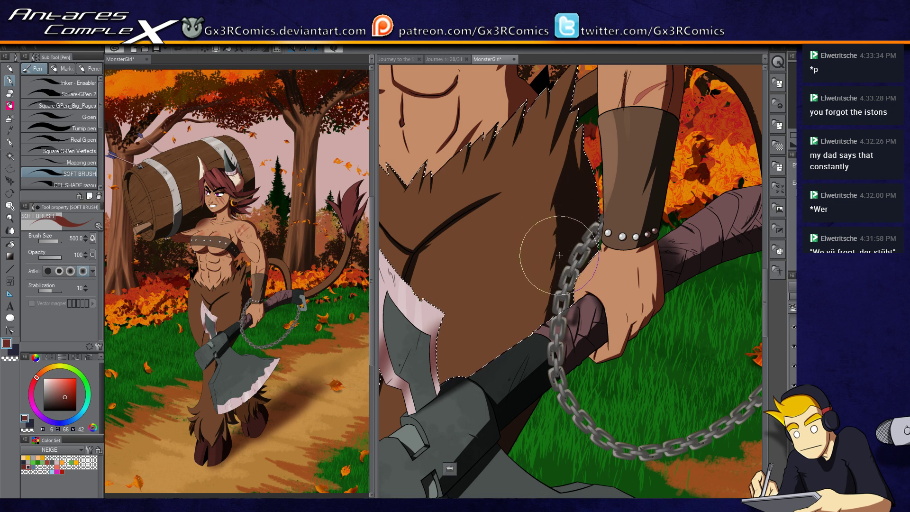
click(90, 140)
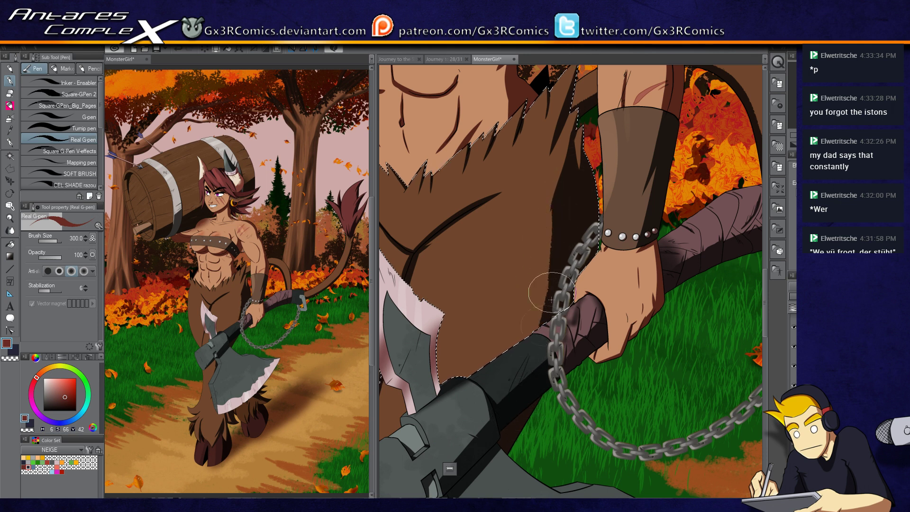
mouse_move(531, 417)
mouse_down()
mouse_move(502, 310)
mouse_move(545, 366)
mouse_move(568, 338)
mouse_move(471, 279)
mouse_move(488, 383)
mouse_up()
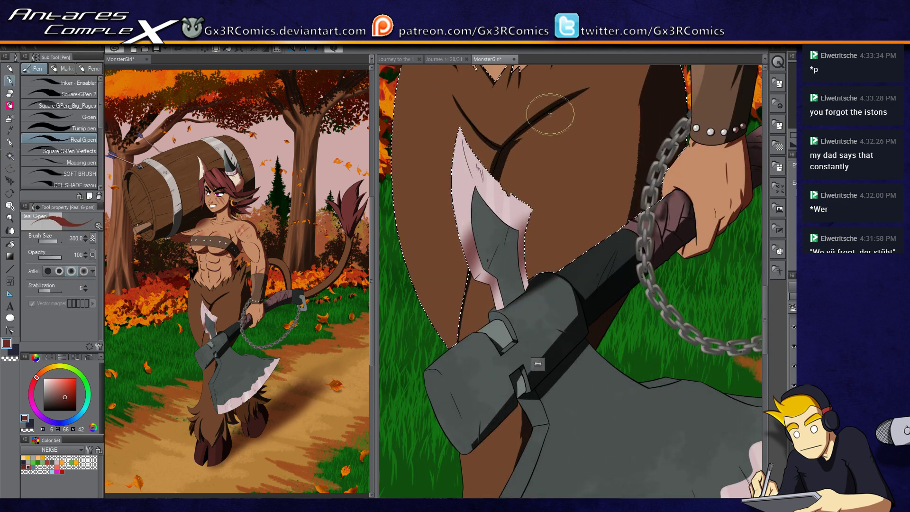
- Refine the dark fold shadows where the thighs meet above the axe's spike, alternating between reddish brown and the transparent colour
drag(520, 130, 488, 185)
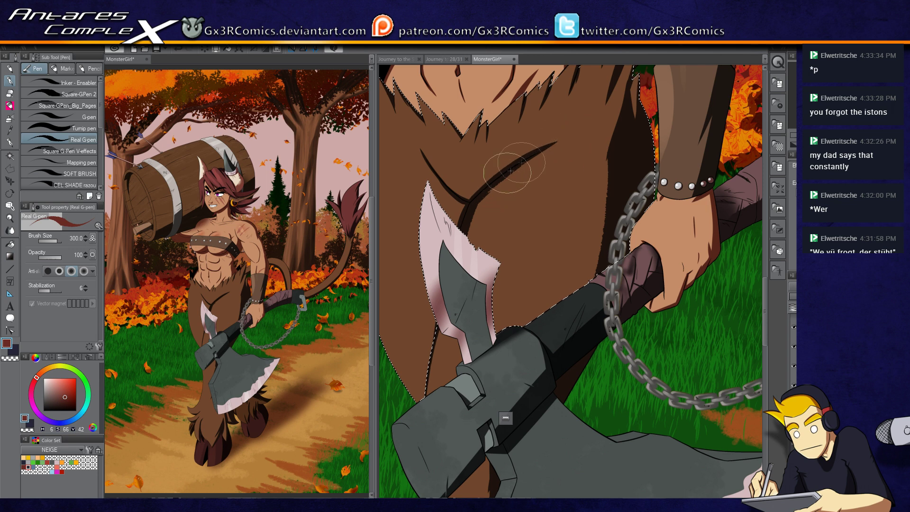
mouse_move(559, 141)
mouse_down()
mouse_move(573, 135)
mouse_move(515, 160)
mouse_move(539, 147)
mouse_up()
mouse_move(585, 128)
mouse_down()
mouse_move(558, 138)
mouse_move(589, 125)
mouse_move(545, 165)
mouse_move(535, 168)
mouse_move(548, 160)
mouse_move(541, 148)
mouse_move(565, 141)
mouse_move(532, 158)
mouse_up()
key(c)
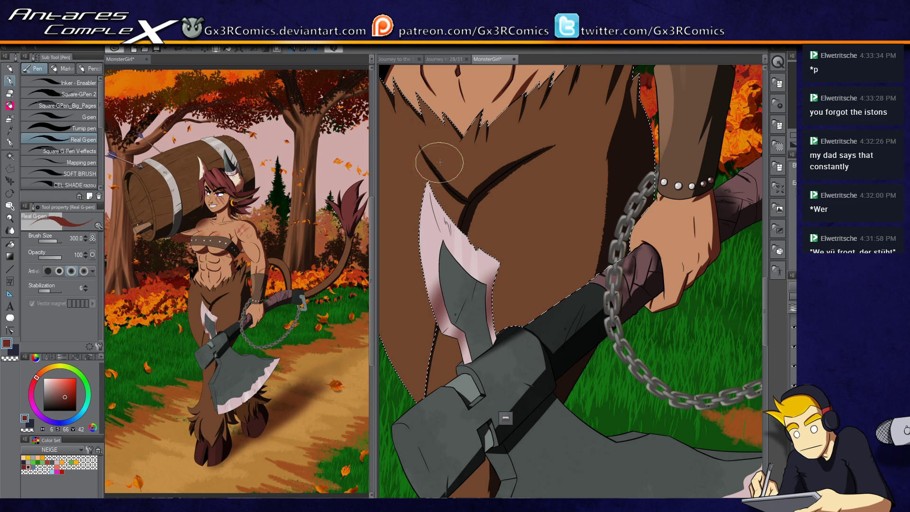
key(c)
key(c)
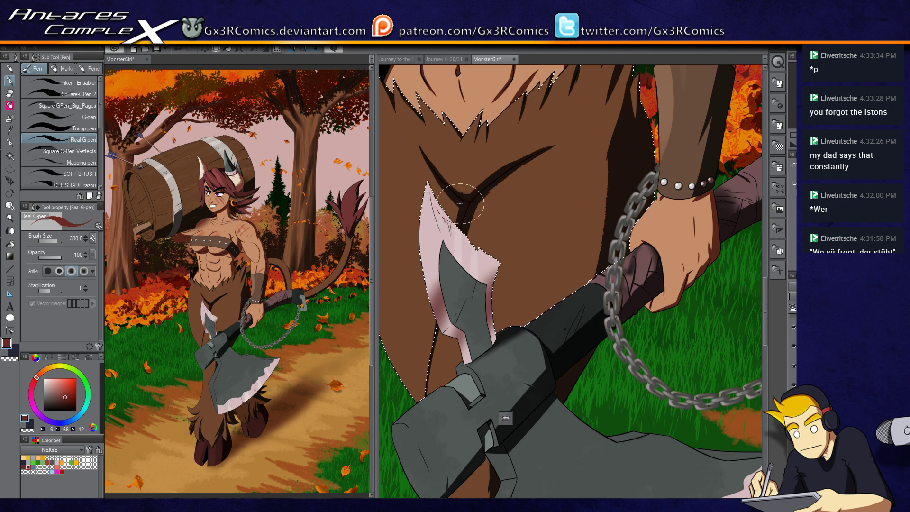
- Clear the fur selection and paint soft white highlights on the upper arm with SAI Marker 2 at size 1200
drag(494, 305, 516, 255)
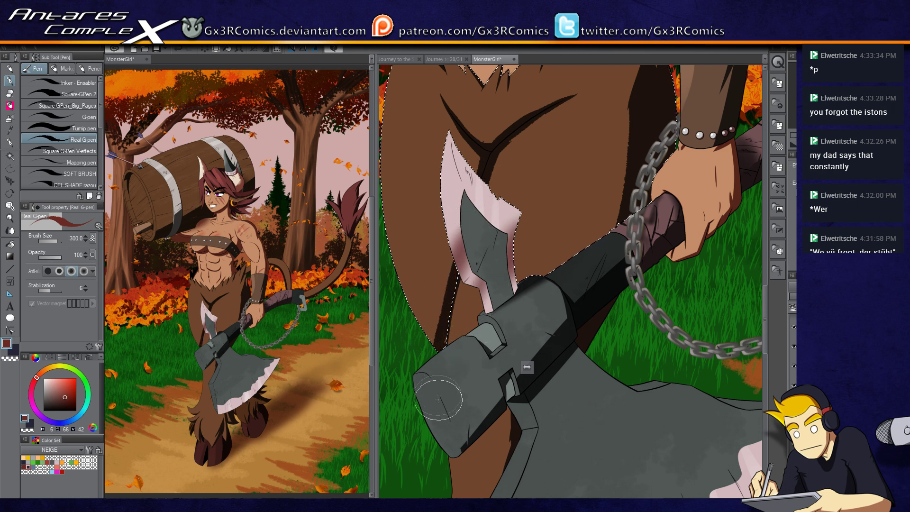
drag(472, 176, 486, 341)
drag(494, 237, 494, 385)
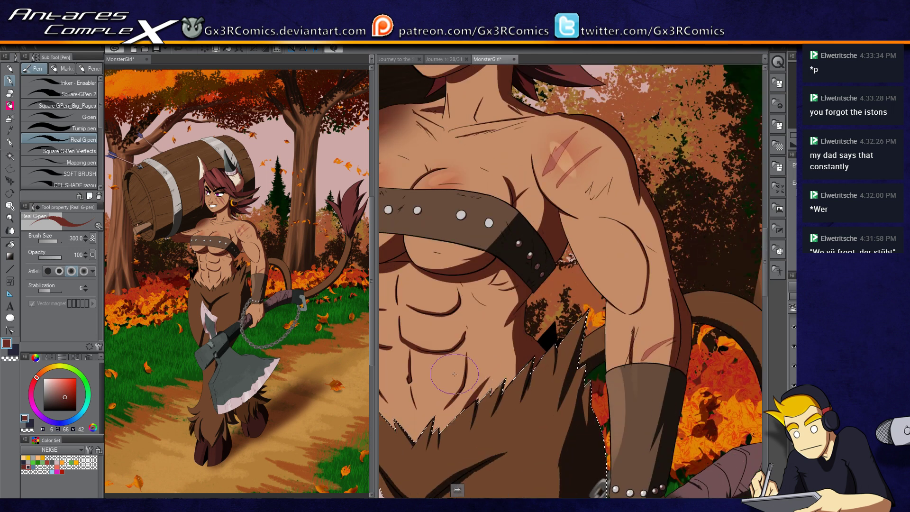
click(61, 386)
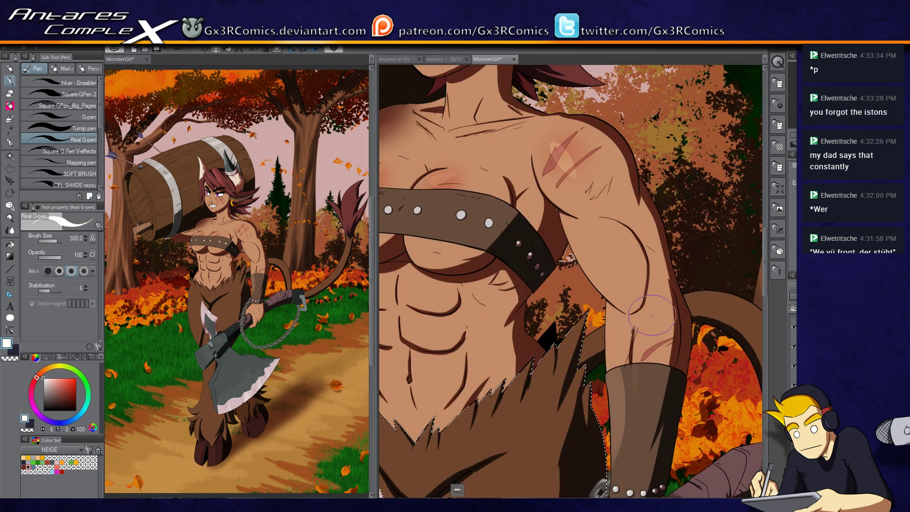
key(ctrl+d)
key(b)
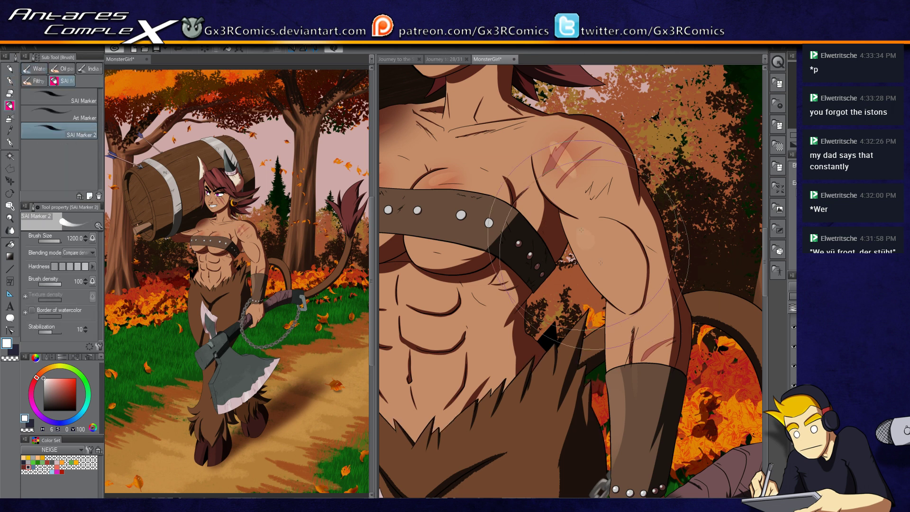
drag(598, 270, 591, 226)
- Select the gold crescent earring and brush white highlights onto it with SAI Marker 2 at size 300
drag(424, 222, 505, 310)
drag(516, 267, 518, 380)
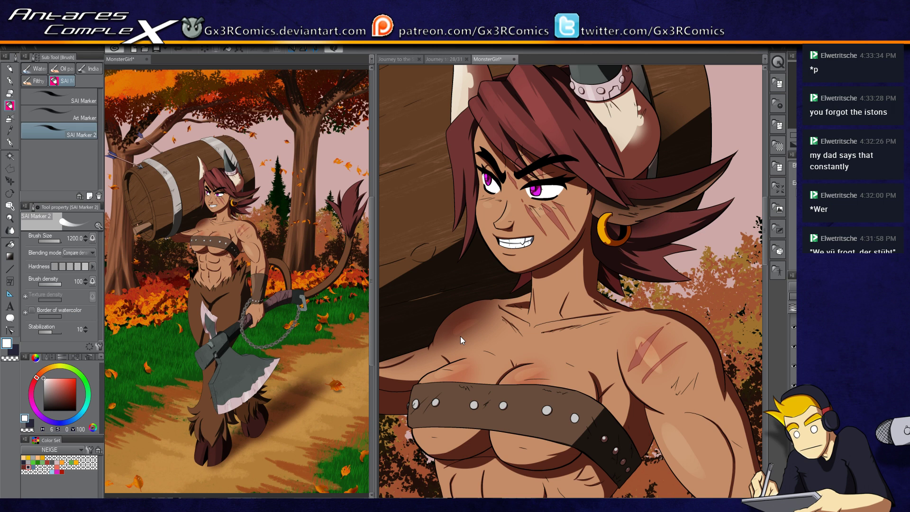
scroll(460, 336, down, 1)
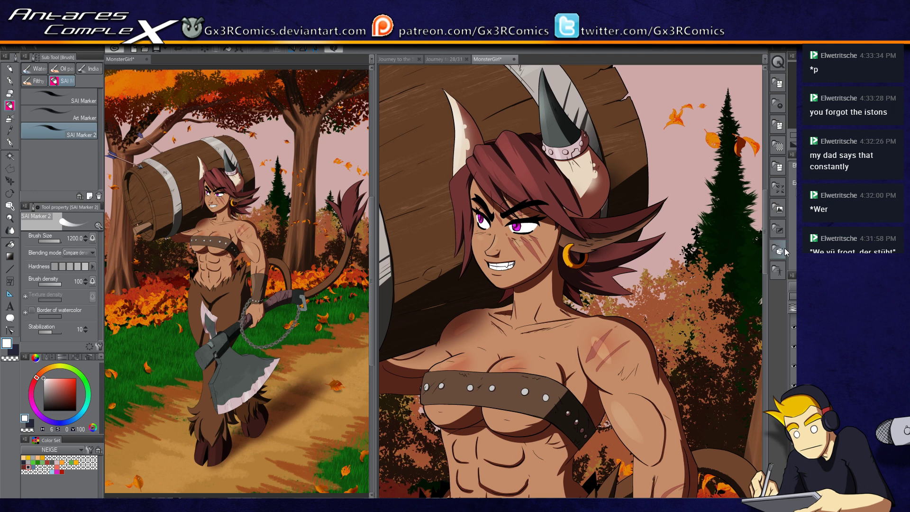
scroll(550, 304, up, 2)
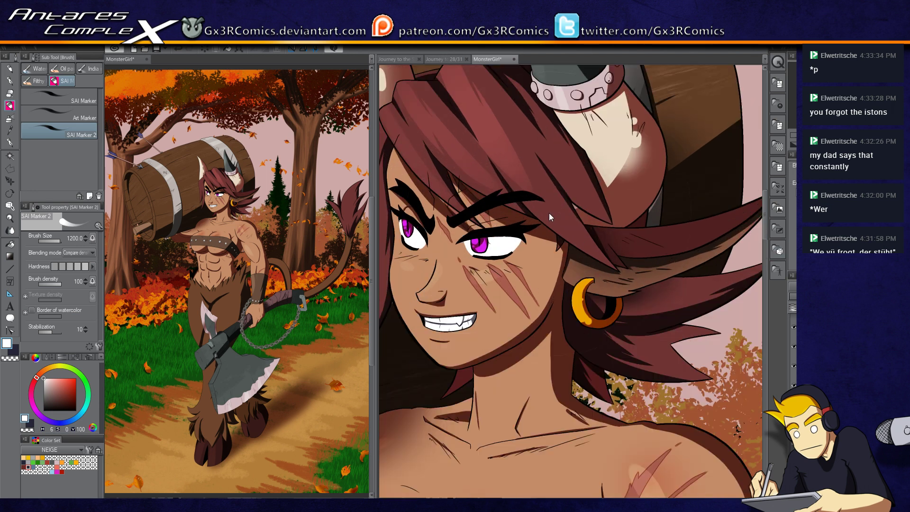
mouse_move(550, 304)
mouse_down()
mouse_move(531, 237)
mouse_move(552, 249)
mouse_up()
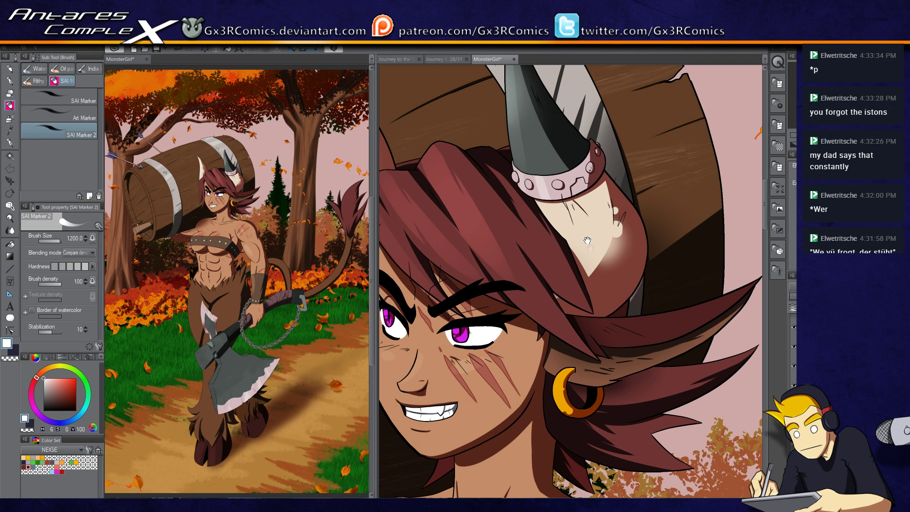
drag(563, 320, 552, 309)
key(w)
click(552, 309)
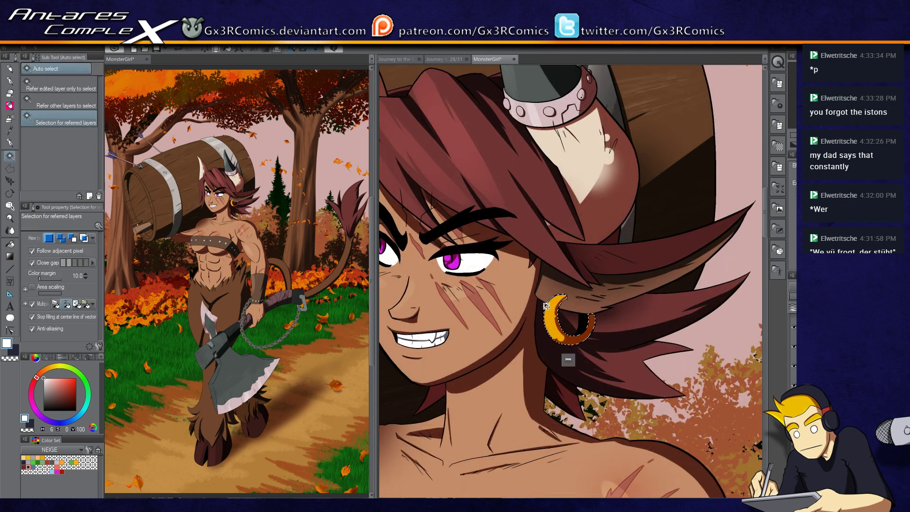
key(b)
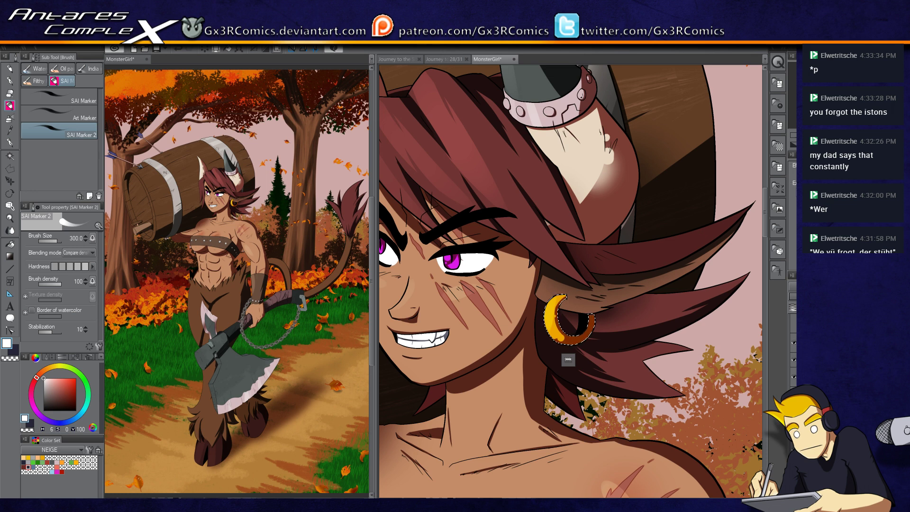
- Clear the earring selection, switch to the Soft airbrush at size 400 and sample the earring's yellow
key(b)
key(b)
key(b)
key(b)
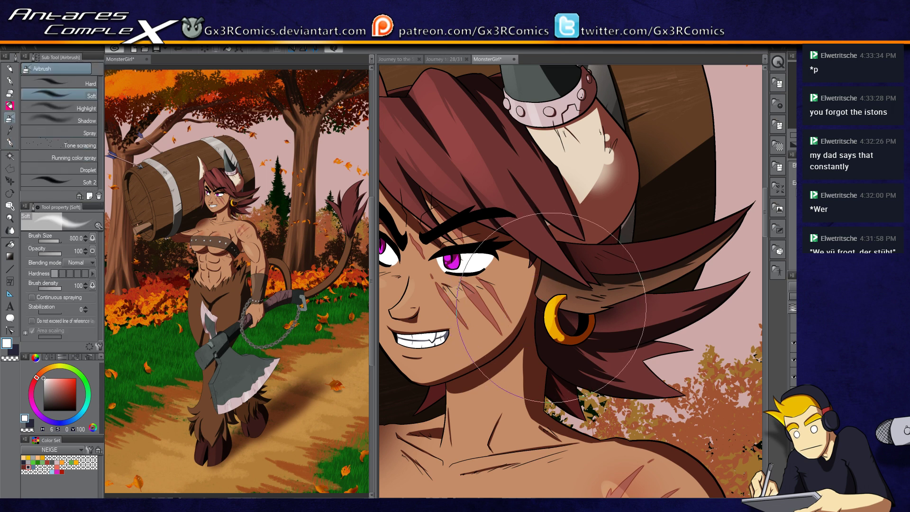
key(bracketleft)
key(bracketleft)
key(bracketleft)
key(bracketleft)
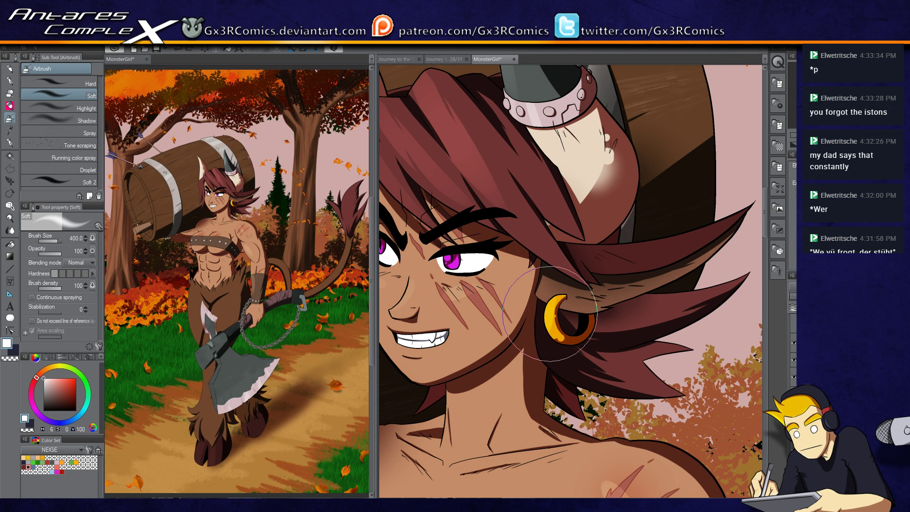
alt+click(551, 315)
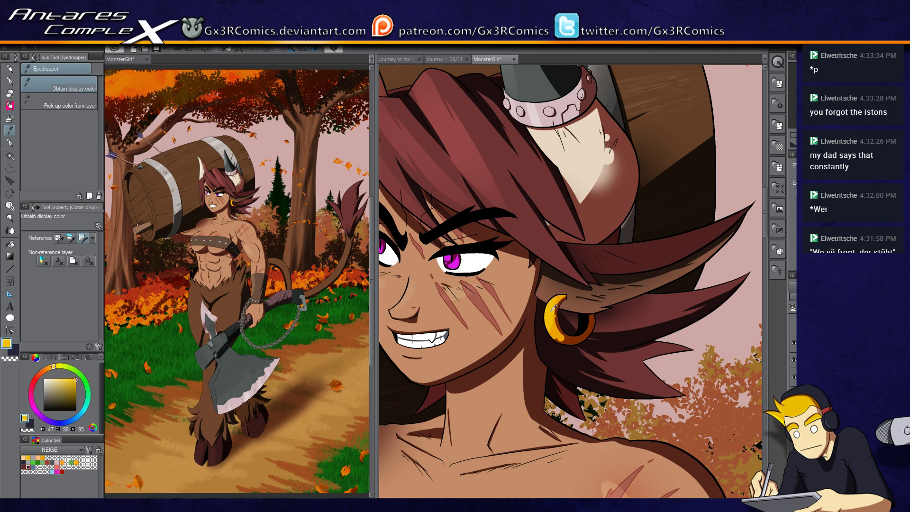
- Sample the magenta of the iris and airbrush a soft glow over both eyes
key(o)
key(i)
click(452, 263)
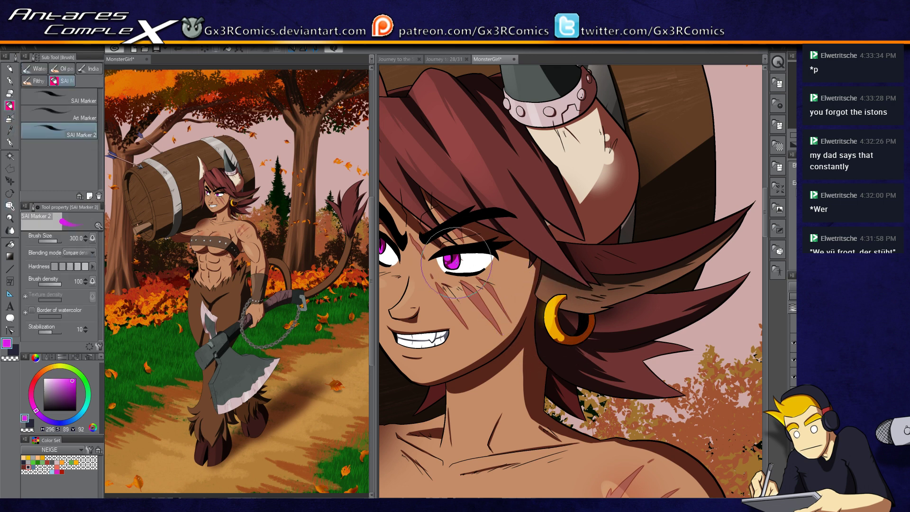
key(b)
drag(448, 259, 564, 278)
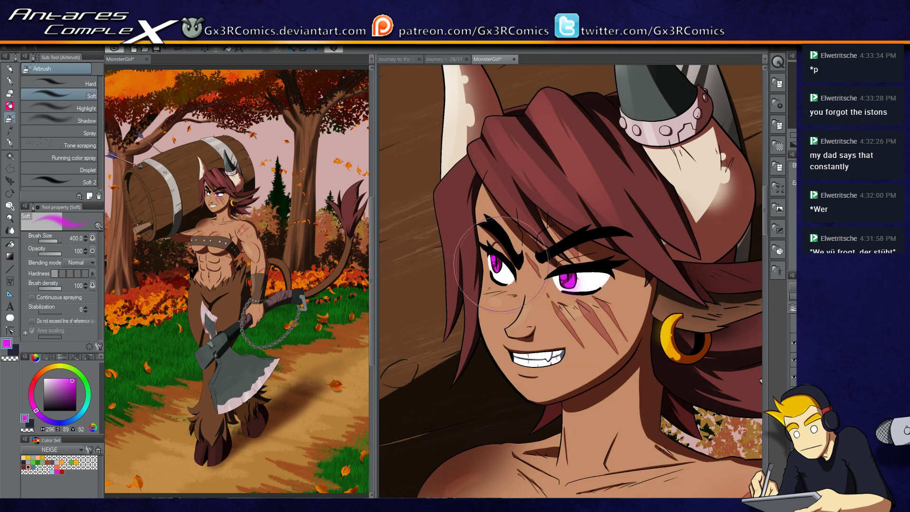
drag(507, 266, 595, 241)
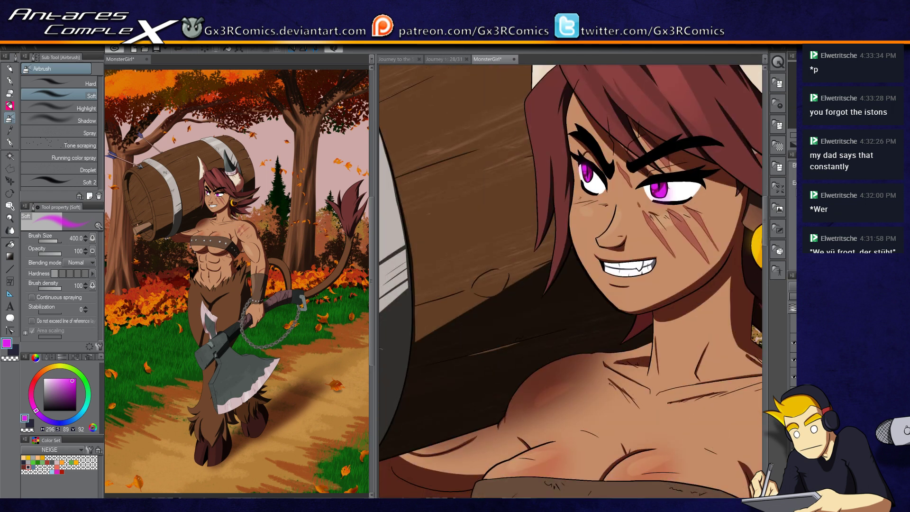
scroll(537, 298, down, 5)
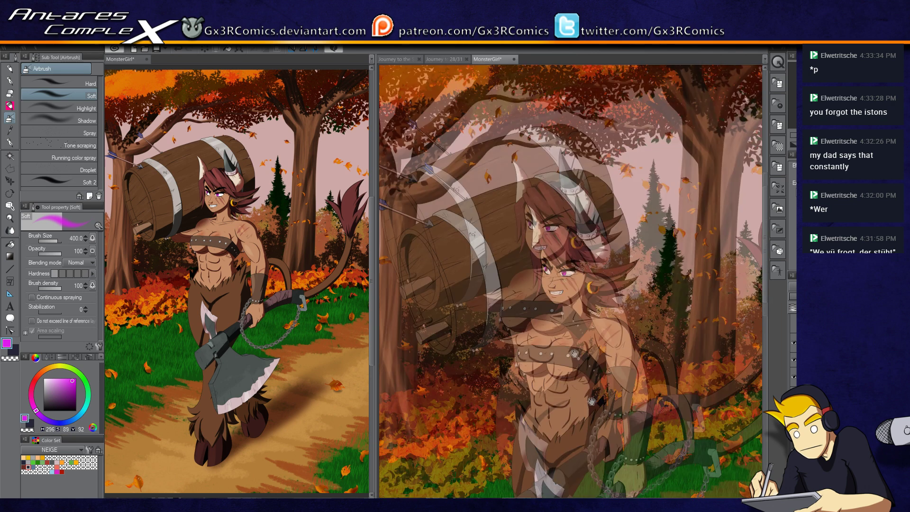
- Change the dark drawing colour to white and airbrush soft glows over the metal studs of the chest strap
scroll(542, 290, up, 5)
key(x)
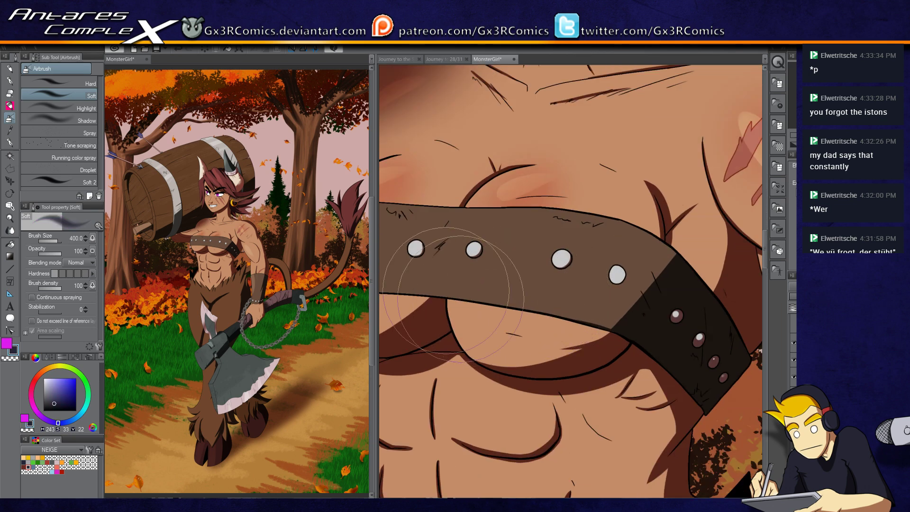
mouse_move(54, 403)
mouse_down()
mouse_move(59, 387)
mouse_move(43, 378)
mouse_up()
mouse_move(571, 256)
mouse_down()
mouse_move(560, 257)
mouse_move(612, 274)
mouse_up()
drag(473, 247, 562, 274)
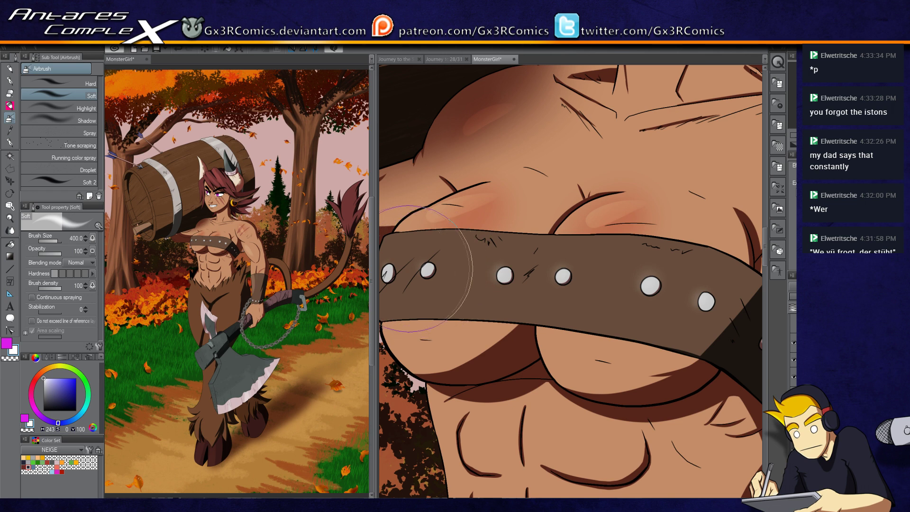
drag(434, 271, 506, 251)
drag(615, 366, 450, 365)
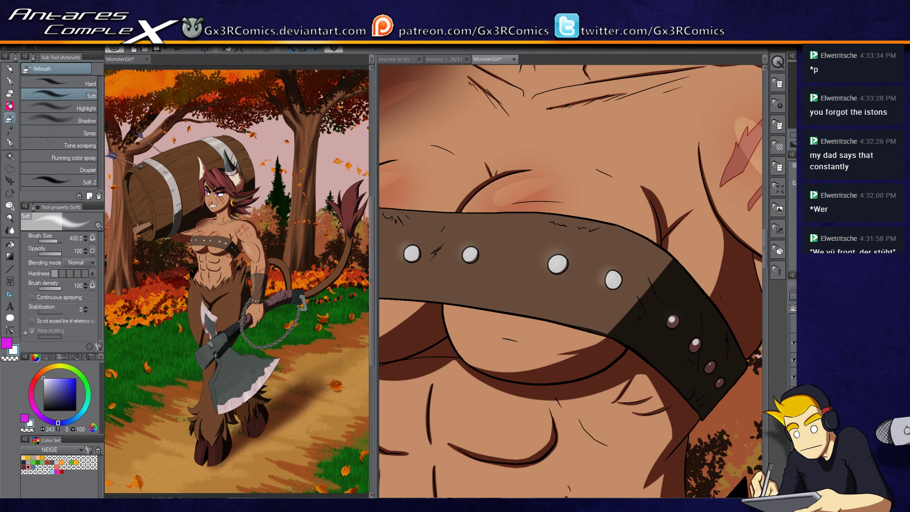
- Dab white highlights on the chest strap's studs using SOFT BRUSH at size 500
key(p)
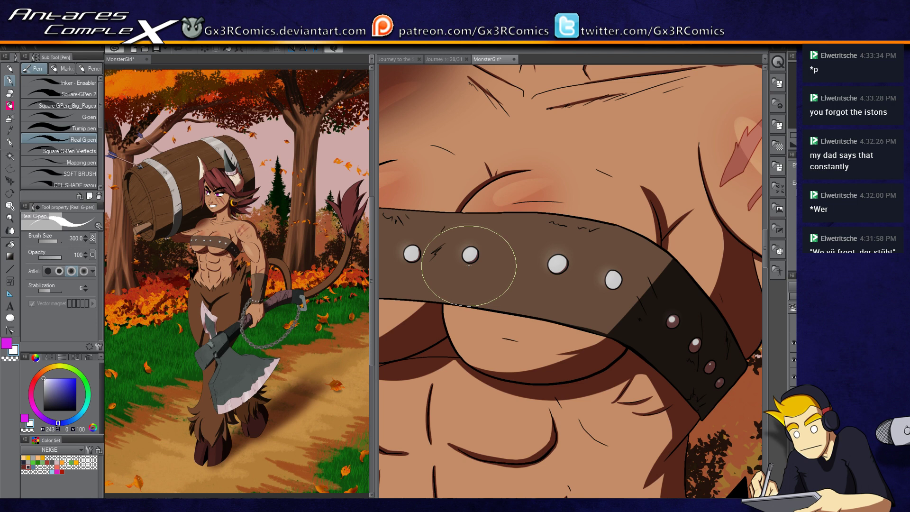
click(76, 174)
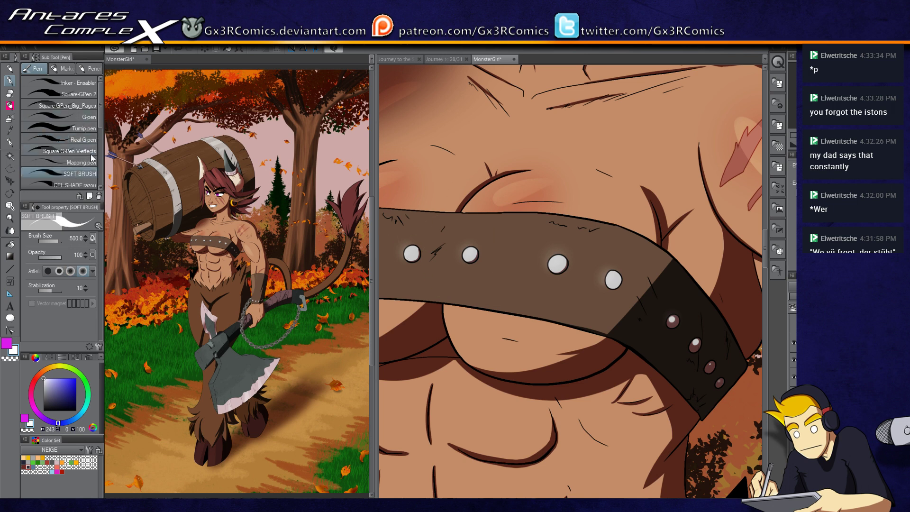
click(557, 263)
click(554, 260)
click(613, 264)
drag(469, 254, 530, 257)
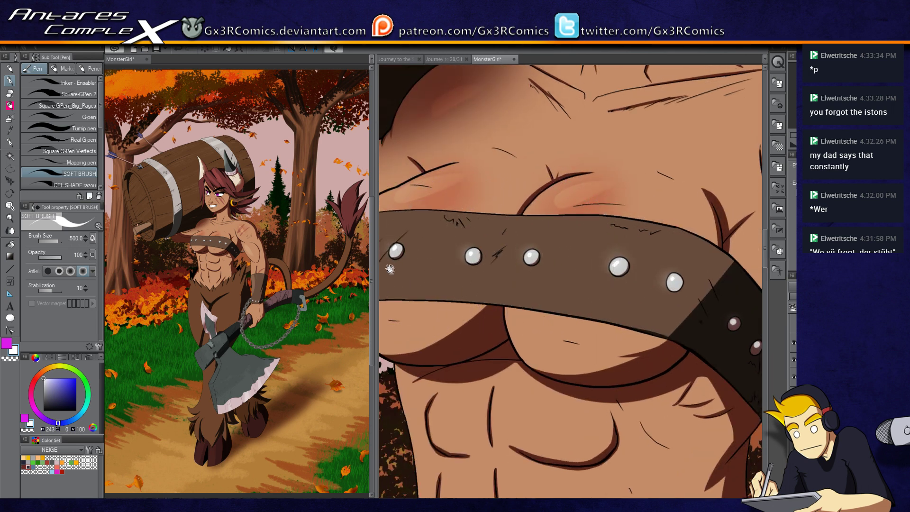
drag(391, 266, 490, 275)
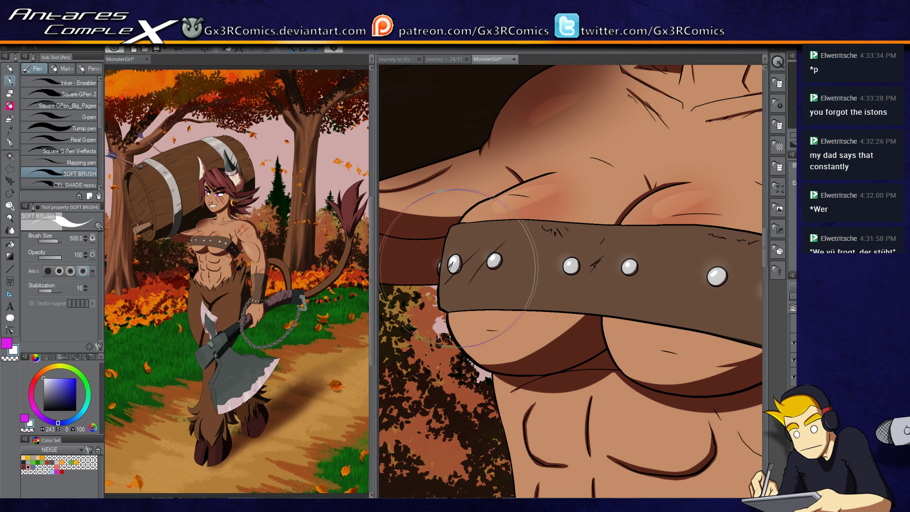
scroll(463, 291, up, 2)
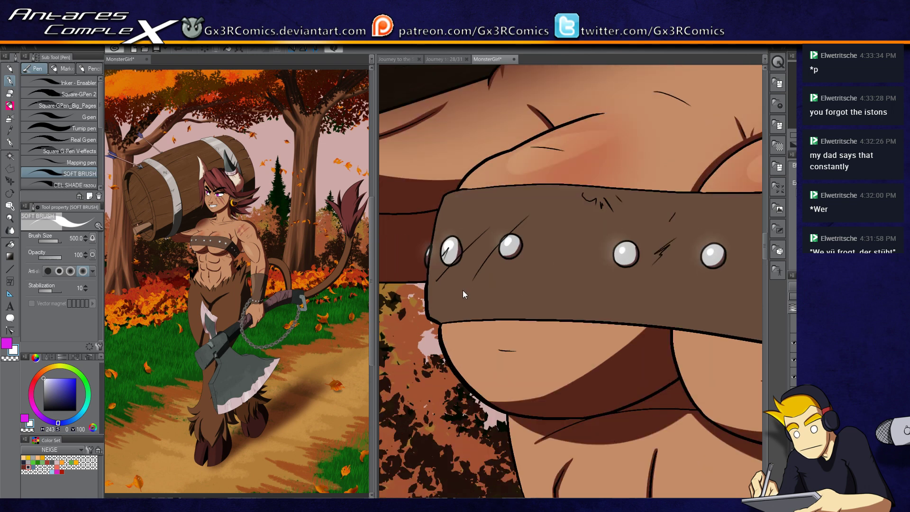
scroll(463, 292, down, 6)
drag(434, 262, 518, 315)
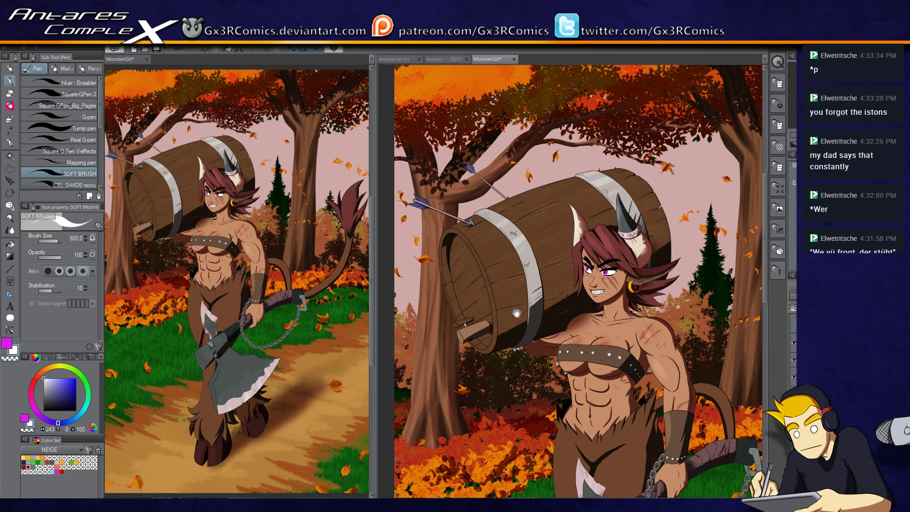
- Choose the dark reddish brown swatch (H 6, S 66, V 42) as the shading colour
key(x)
key(x)
click(24, 467)
key(x)
click(28, 466)
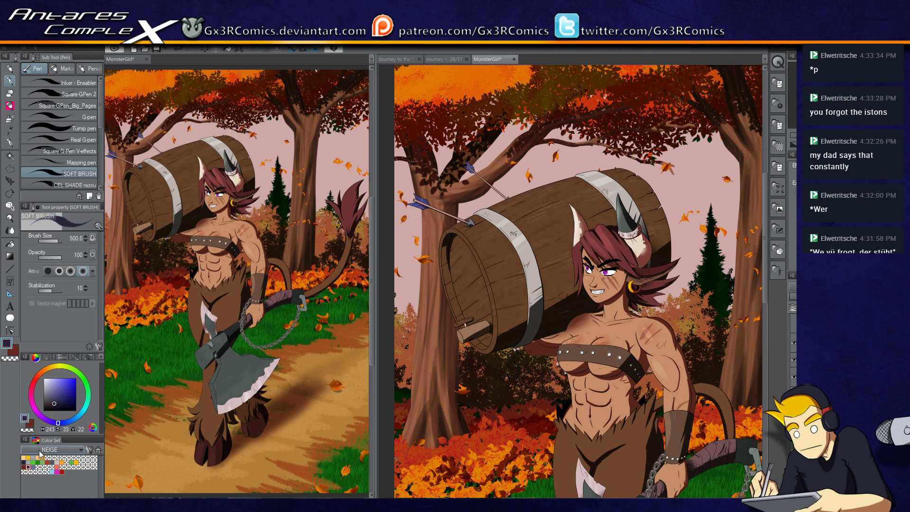
key(x)
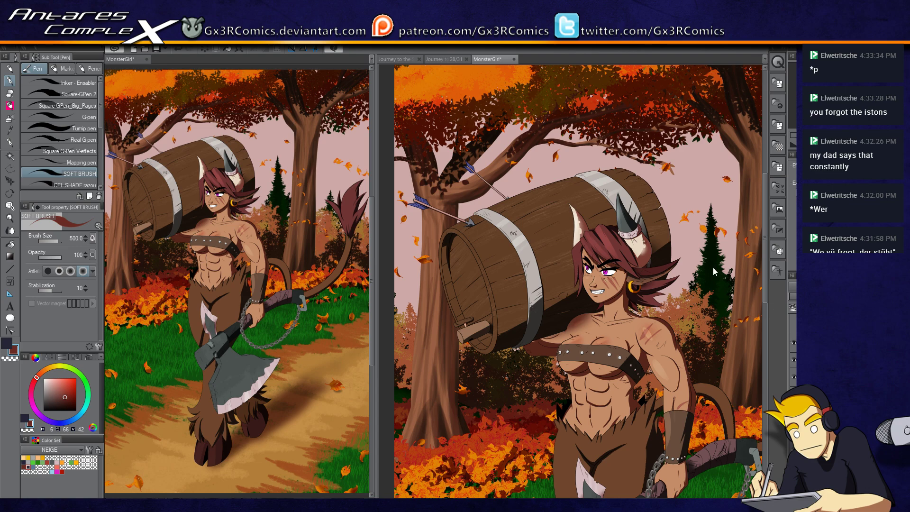
- Select the shaft of the upper arrow stuck in the barrel with Auto select
scroll(680, 254, up, 5)
drag(467, 189, 530, 224)
drag(459, 148, 607, 286)
drag(476, 229, 605, 356)
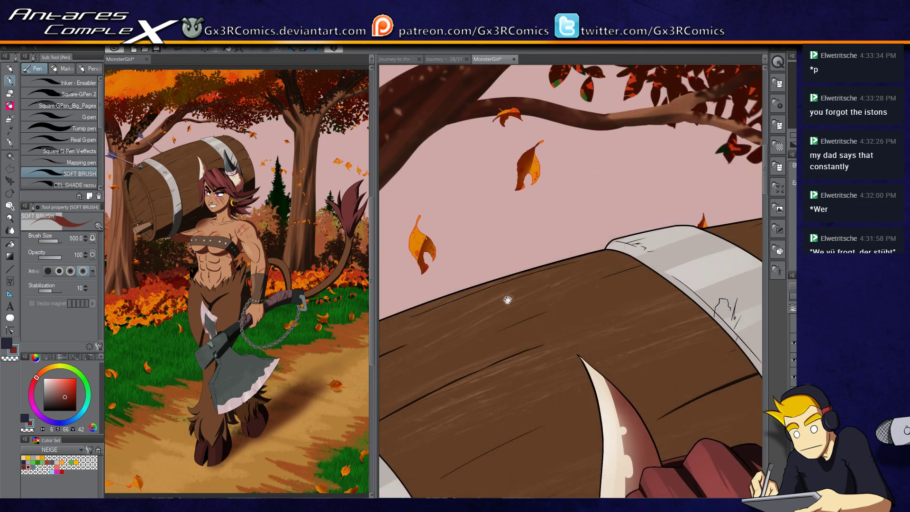
drag(475, 213, 474, 314)
drag(478, 280, 480, 331)
key(w)
click(410, 266)
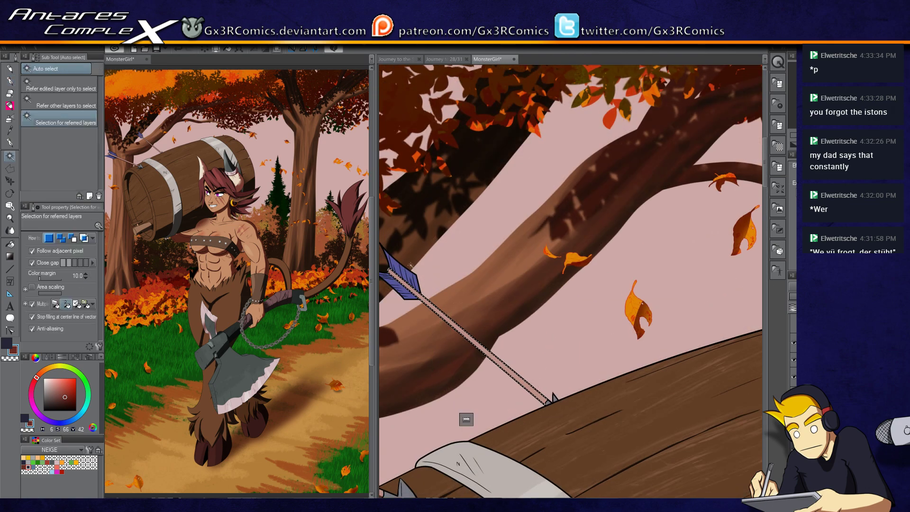
- Reduce SOFT BRUSH to size 80 and shade the upper arrow's selected shaft in reddish brown
key(p)
mouse_move(413, 217)
mouse_down()
mouse_move(464, 205)
mouse_move(497, 183)
mouse_move(646, 345)
mouse_move(668, 342)
mouse_move(679, 376)
mouse_up()
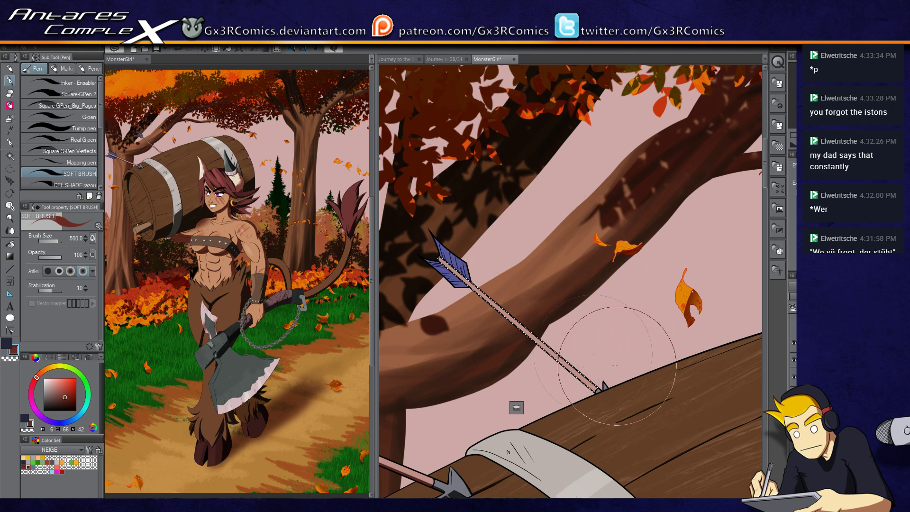
key(bracketleft)
key(bracketleft)
key(bracketleft)
key(bracketleft)
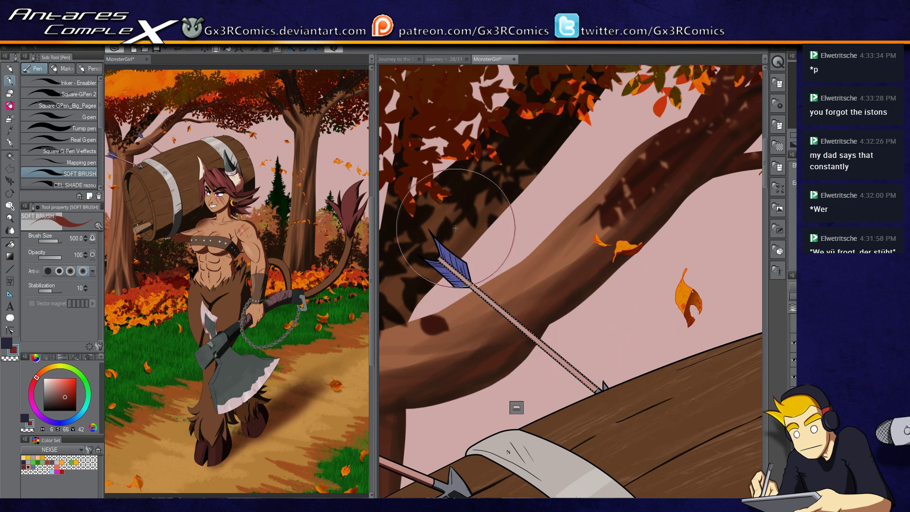
key(bracketleft)
key(bracketleft)
key(bracketleft)
key(bracketleft)
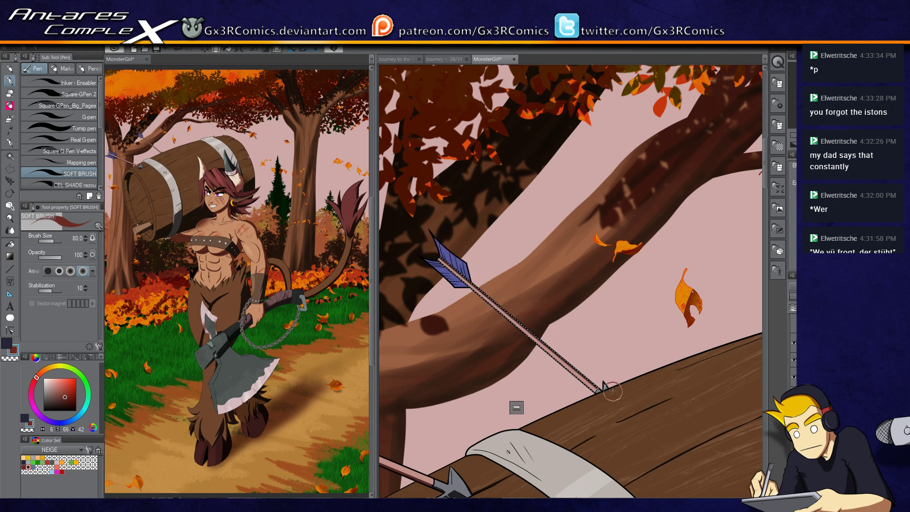
scroll(536, 315, up, 1)
drag(491, 327, 534, 382)
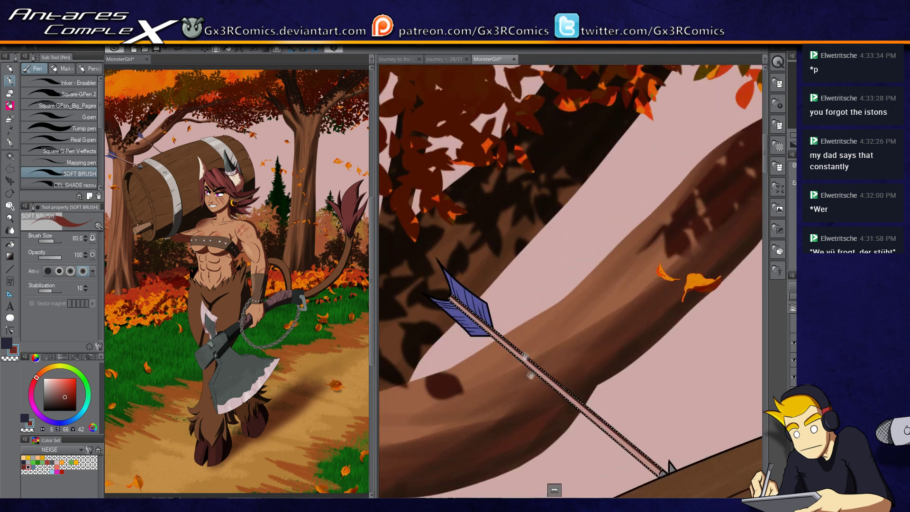
- Select the two blue fletching vanes of the upper arrow in turn and shade them with SOFT BRUSH
key(w)
click(463, 319)
key(p)
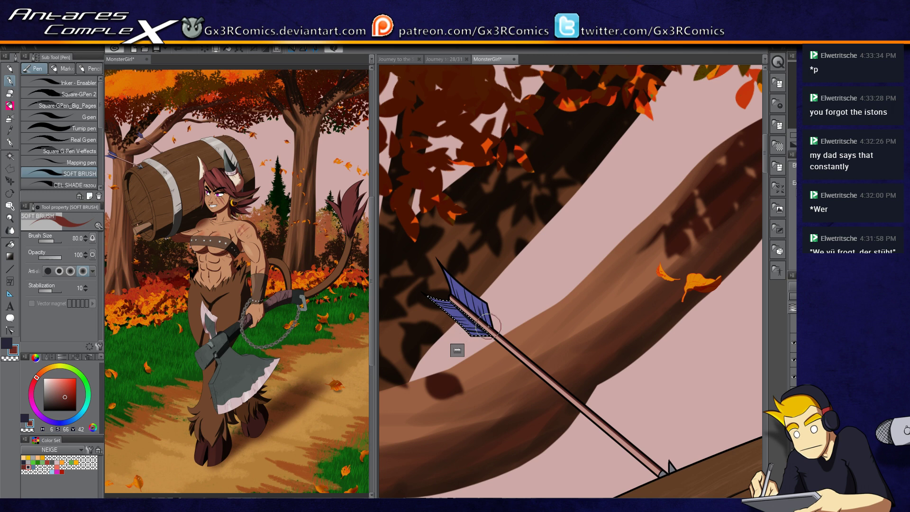
key(w)
click(469, 294)
key(p)
mouse_move(483, 327)
mouse_down()
mouse_move(458, 257)
mouse_move(472, 324)
mouse_move(444, 256)
mouse_up()
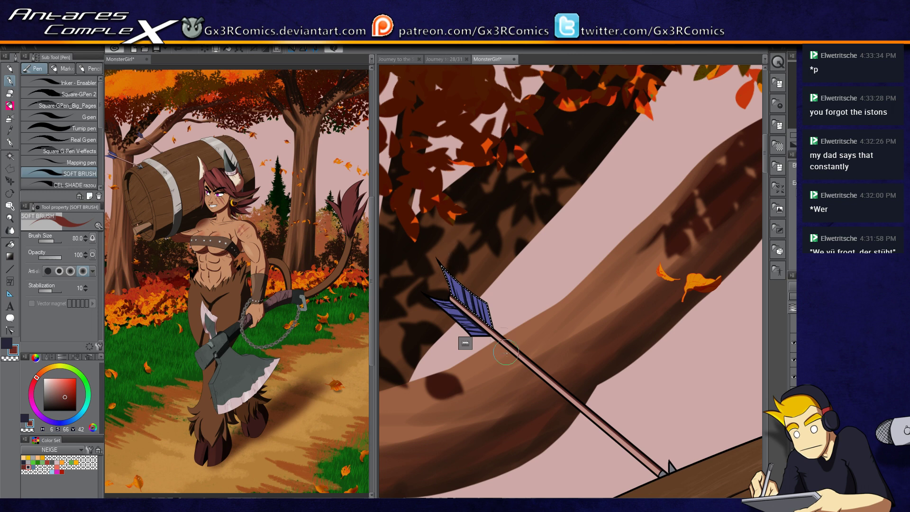
scroll(521, 325, down, 1)
drag(521, 325, 535, 246)
drag(536, 455, 545, 304)
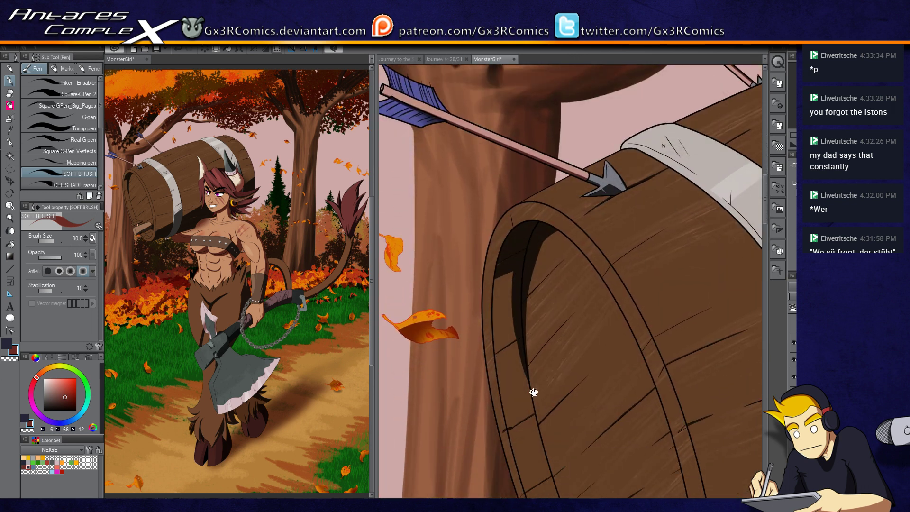
drag(520, 357, 532, 305)
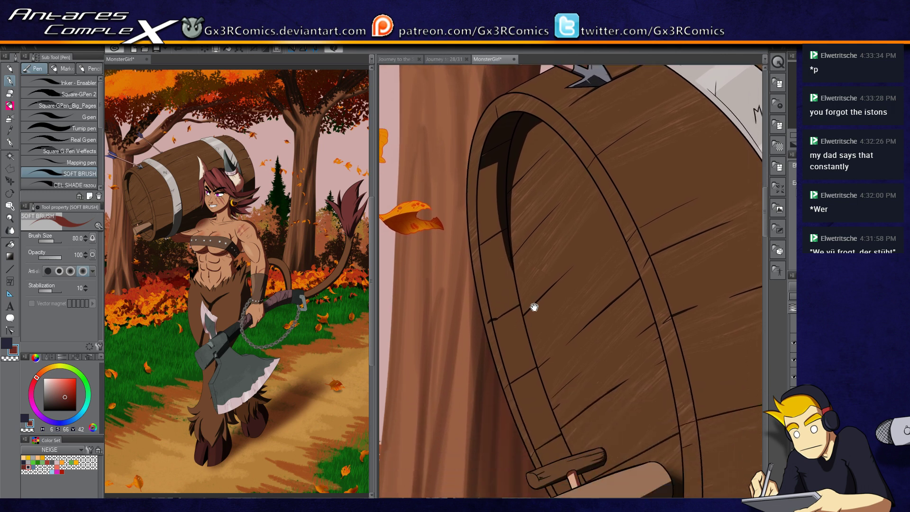
scroll(526, 297, down, 1)
scroll(531, 291, up, 3)
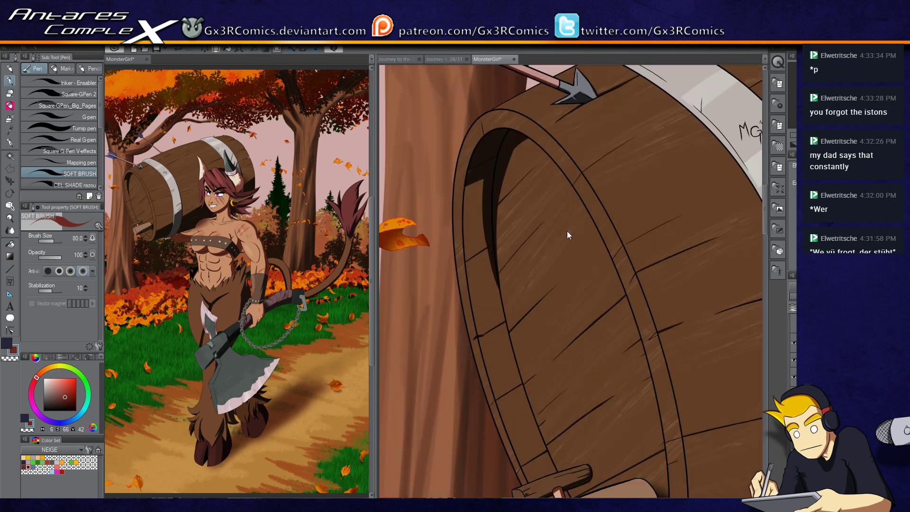
- Highlight the head of the arrow by the barrel's front rim in white with SAI Marker 2, and reduce the brush to size 170
drag(565, 128, 502, 332)
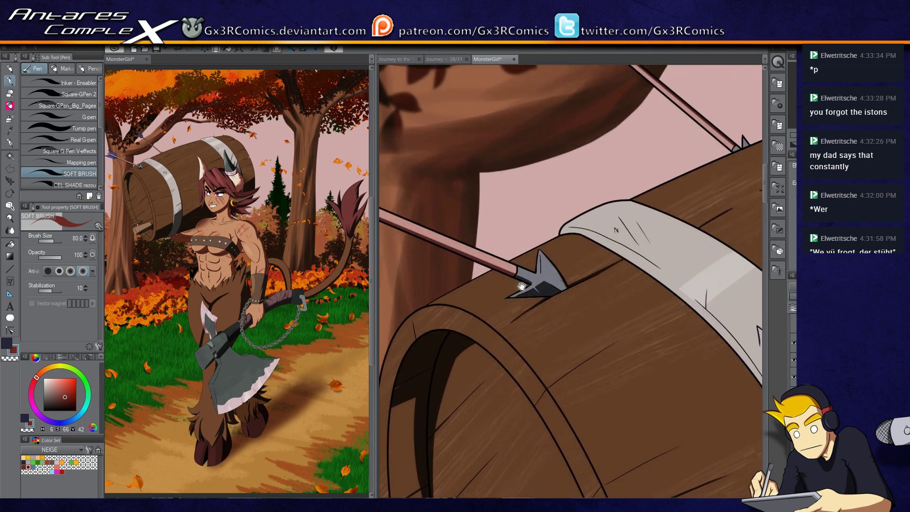
click(63, 395)
drag(64, 394, 43, 378)
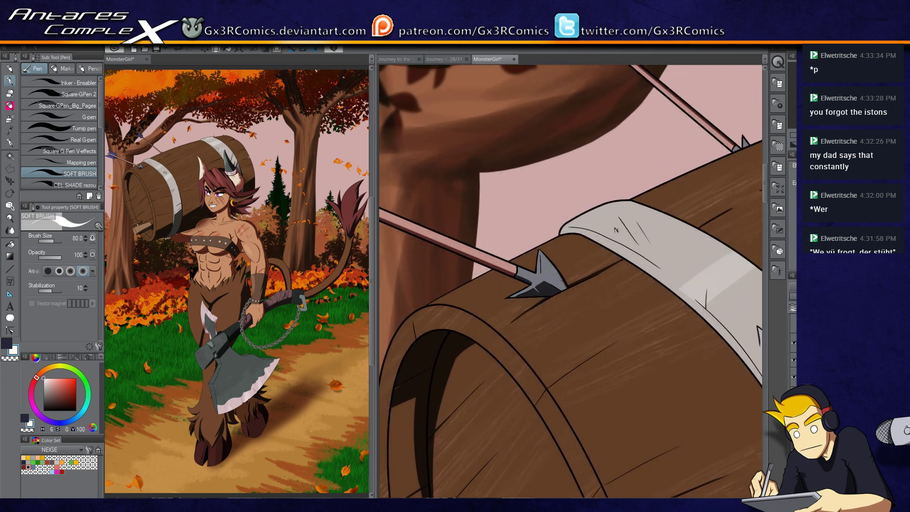
key(b)
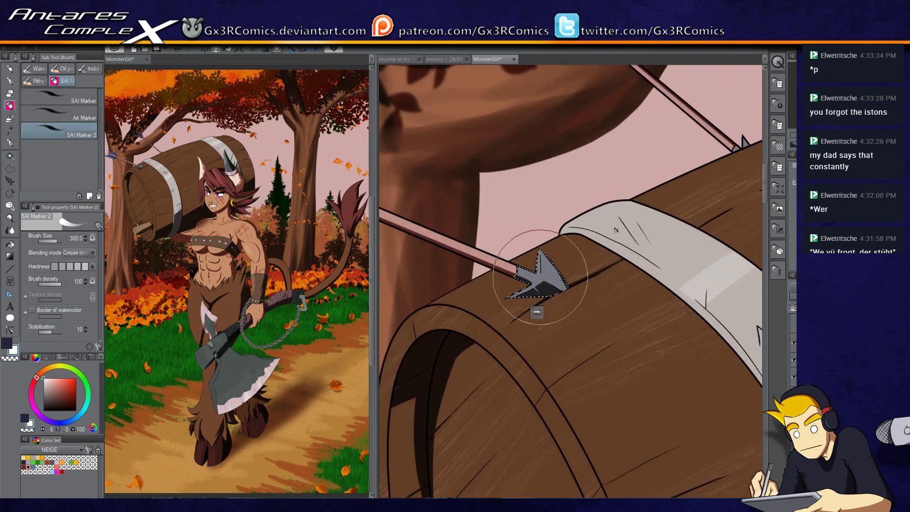
drag(540, 256, 570, 293)
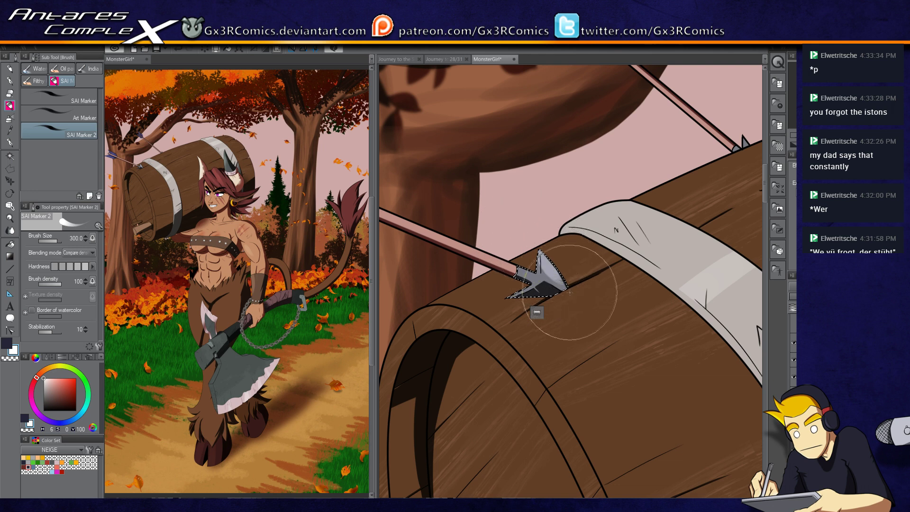
key(bracketleft)
key(bracketleft)
key(bracketleft)
drag(545, 223, 505, 429)
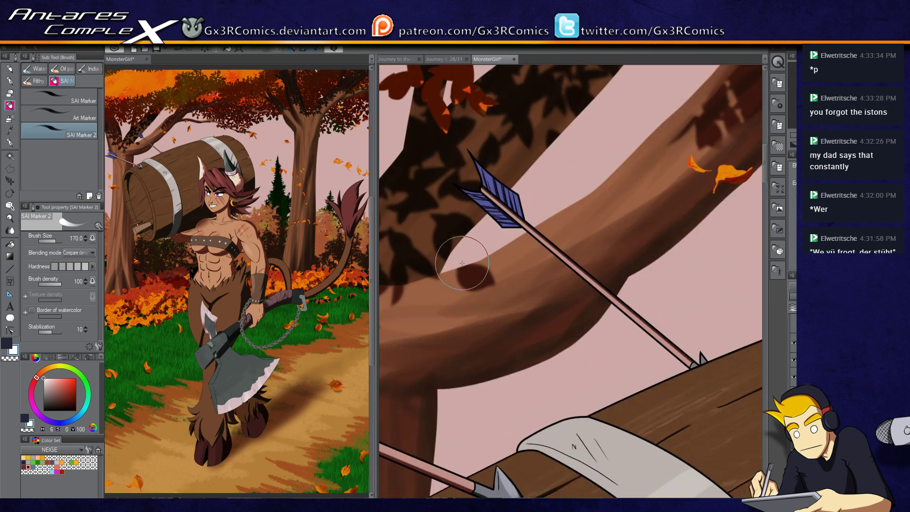
- Select the barrel's front metal hoop and paint white highlights across it with SAI Marker 2 at size 400
scroll(462, 264, down, 3)
drag(464, 336, 558, 229)
key(w)
click(574, 207)
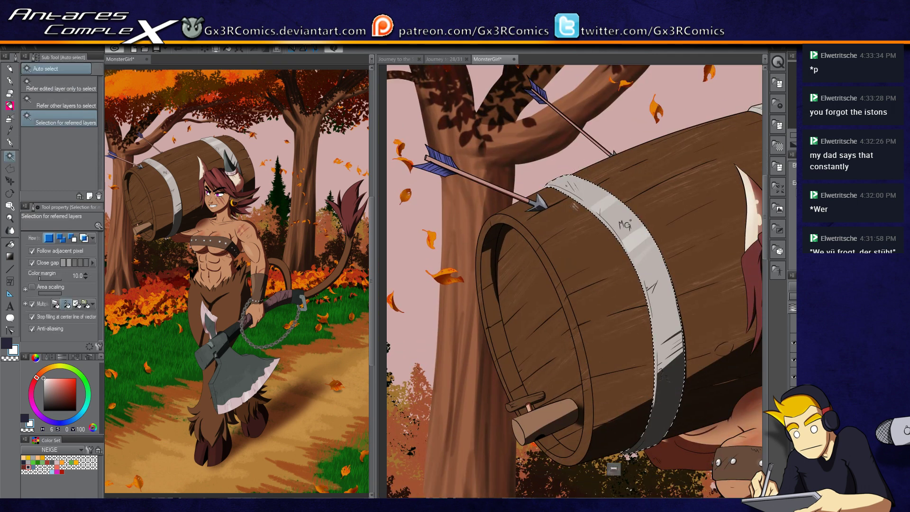
scroll(574, 207, up, 2)
key(b)
key(bracketright)
key(bracketright)
key(bracketright)
key(bracketright)
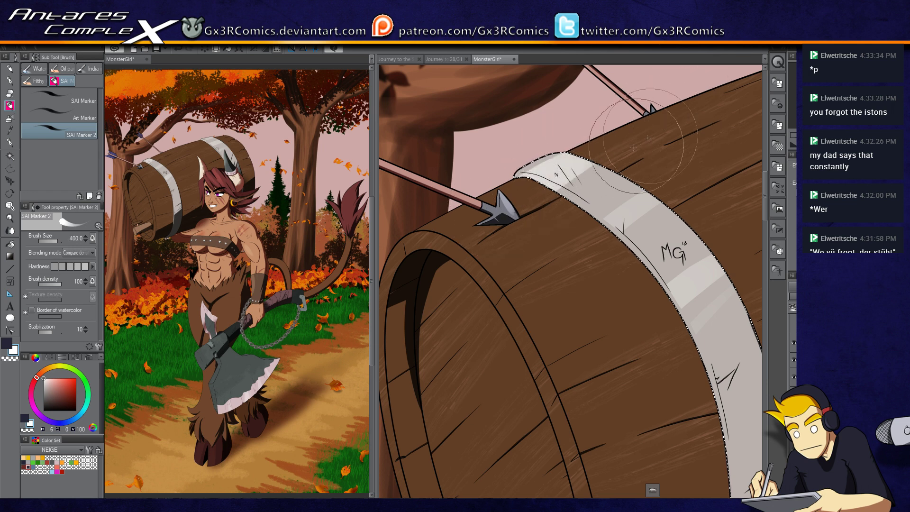
drag(697, 477, 591, 382)
drag(602, 337, 687, 326)
drag(458, 327, 587, 435)
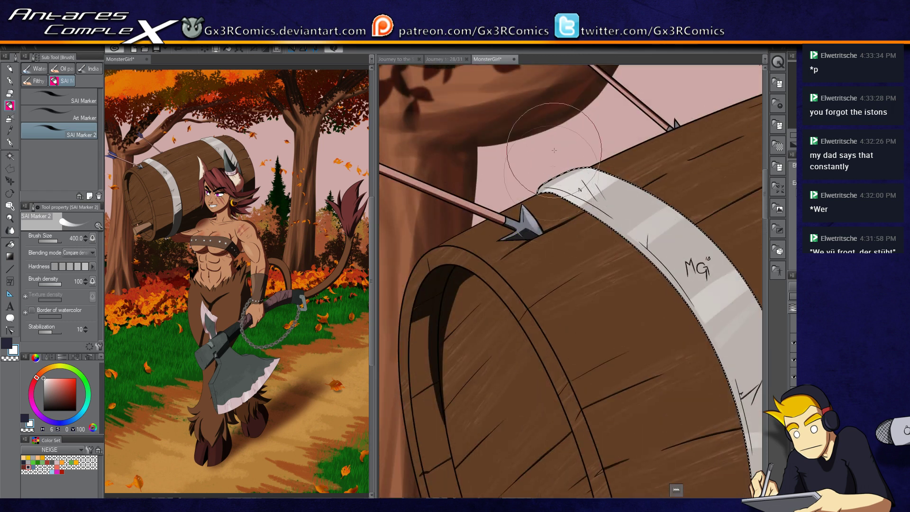
- Trim the highlight near the upper end of the metal hoop using the transparent colour and the Vector Eraser
key(c)
key(e)
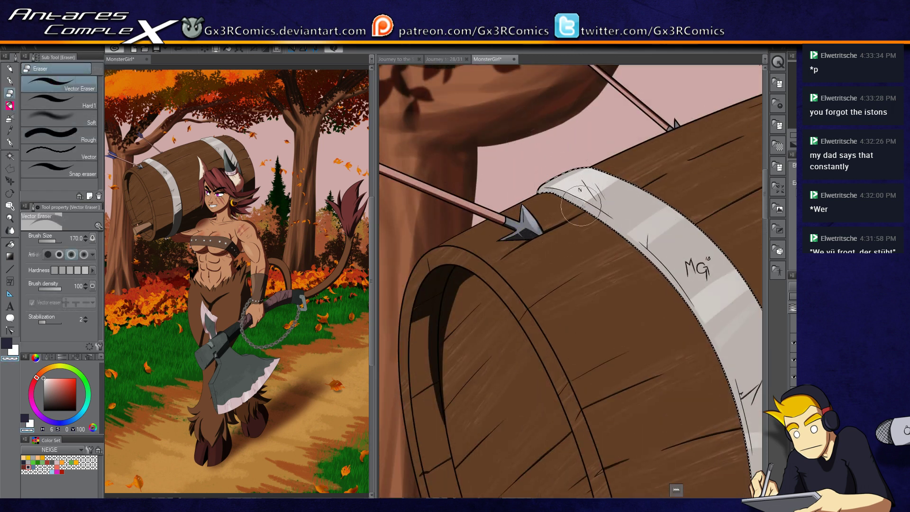
key(b)
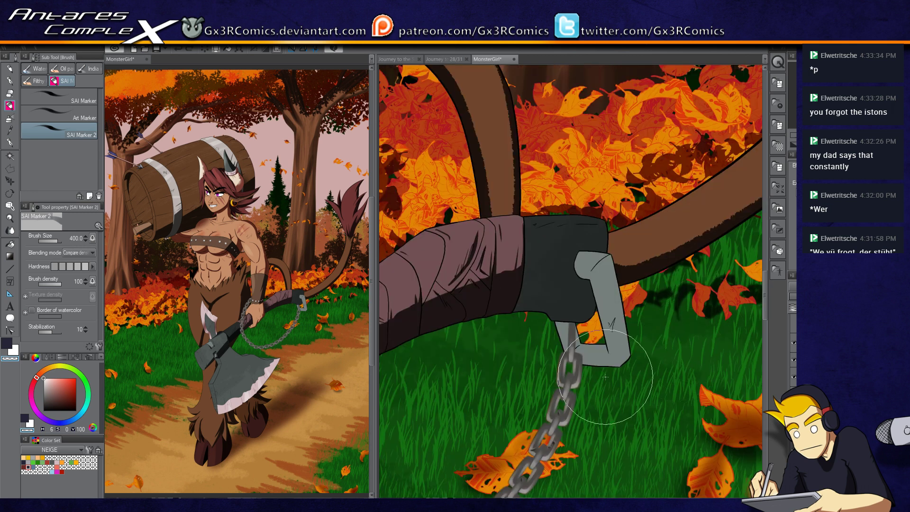
- Select the dark end cap of the axe handle and shade its edges in dark blue (H 243, S 33, V 22) with SOFT BRUSH at size 200
key(w)
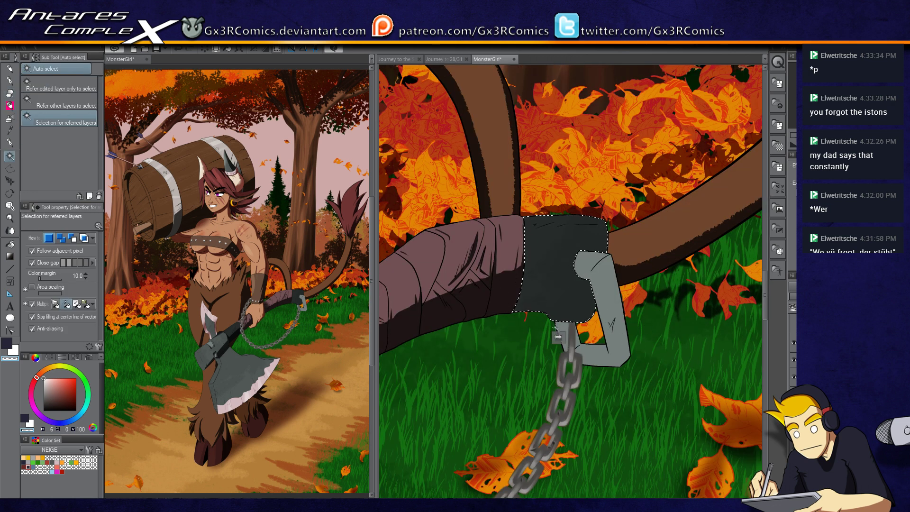
click(23, 466)
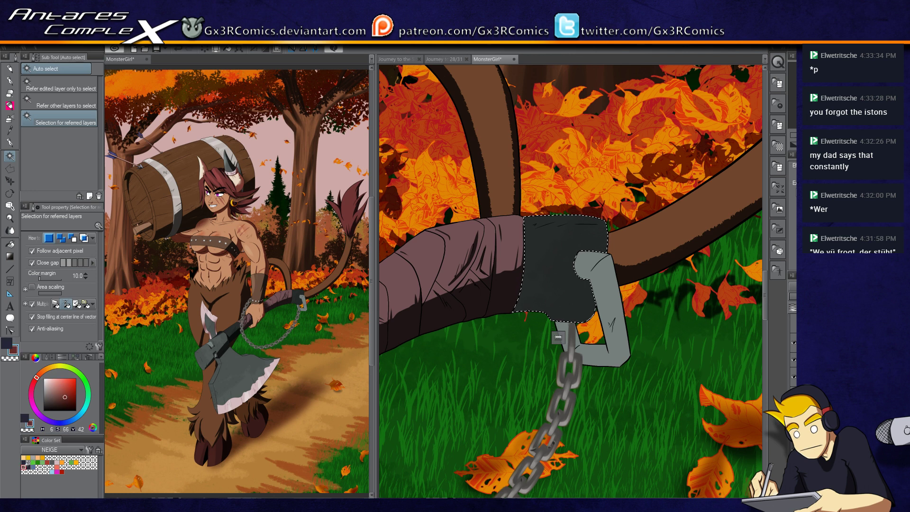
key(x)
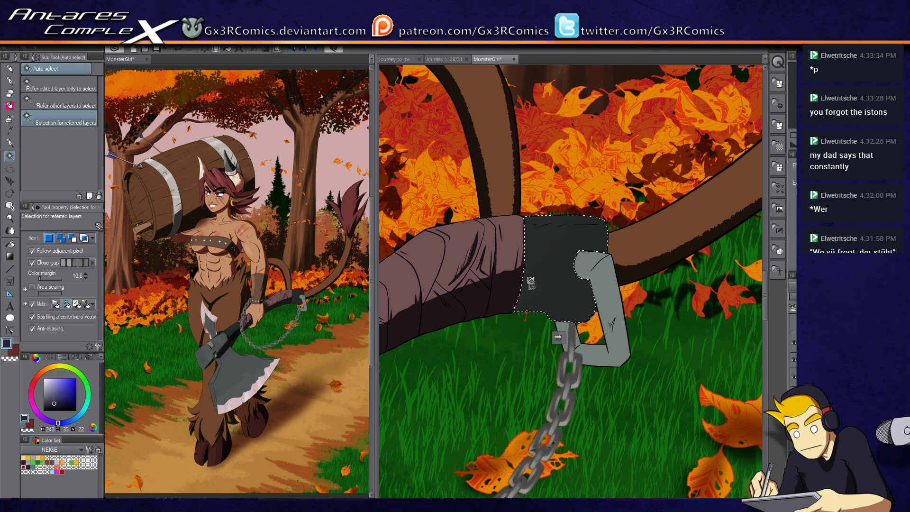
key(p)
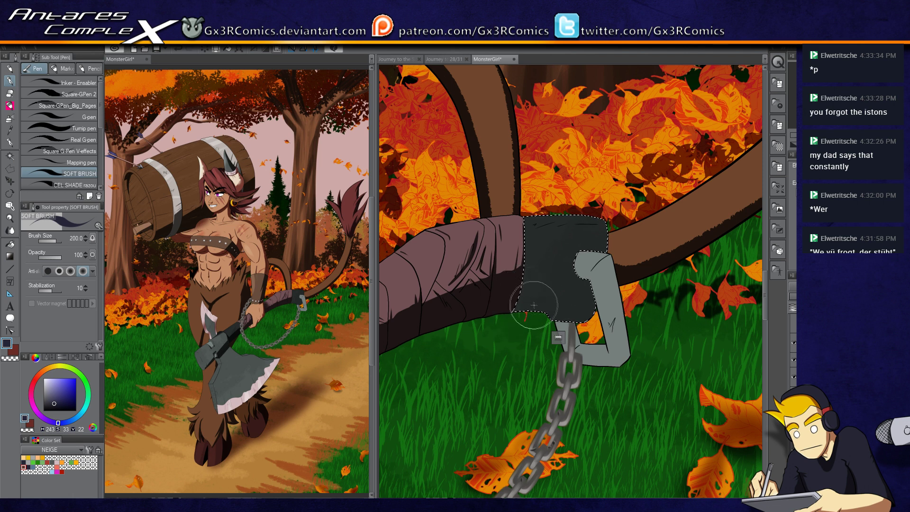
mouse_move(529, 308)
mouse_down()
mouse_move(492, 306)
mouse_move(560, 328)
mouse_up()
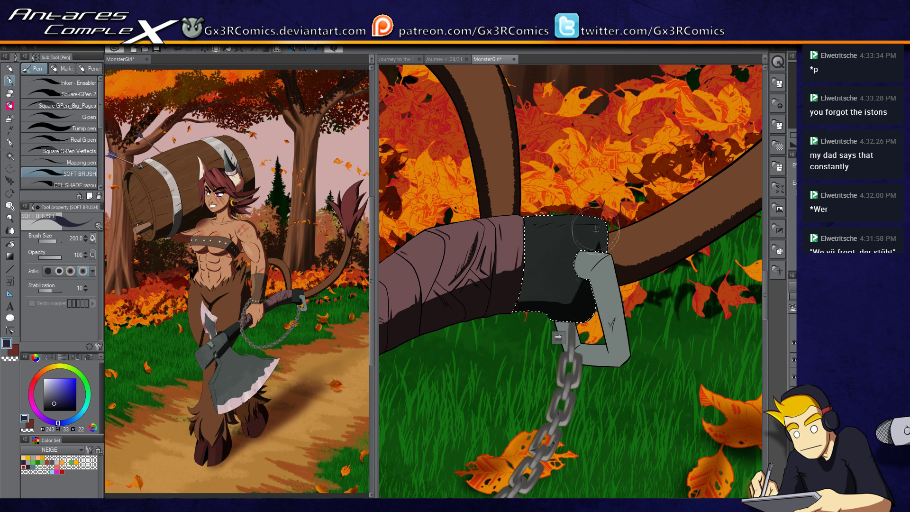
key(b)
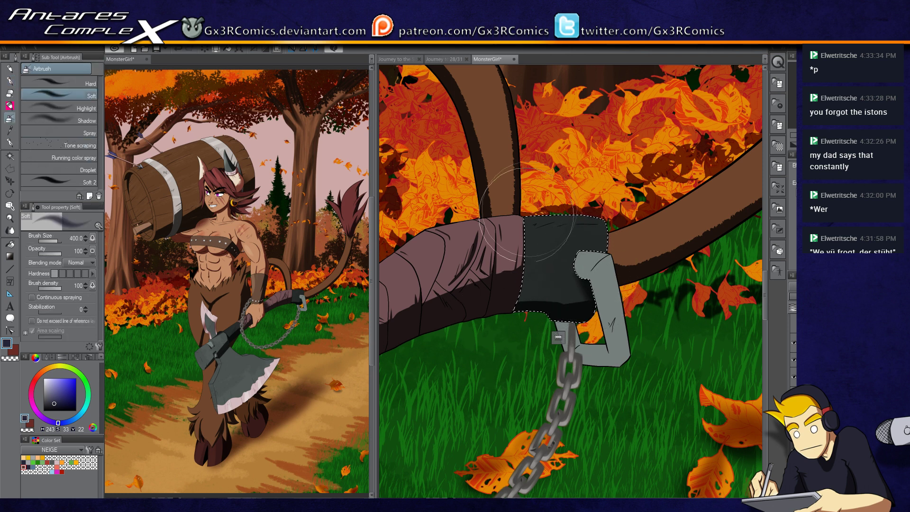
key(p)
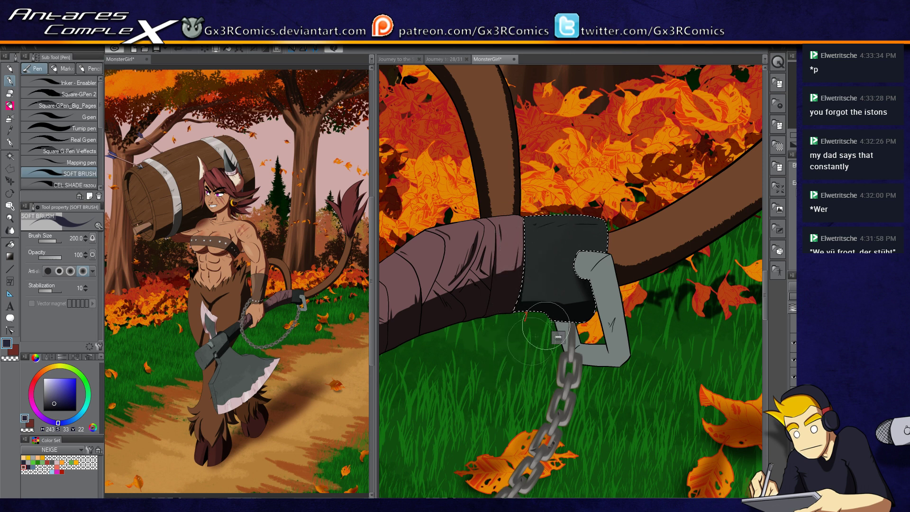
- Shade the outer edge of the selected metal ring holding the chain with SOFT BRUSH at size 200, and clear the selection
key(b)
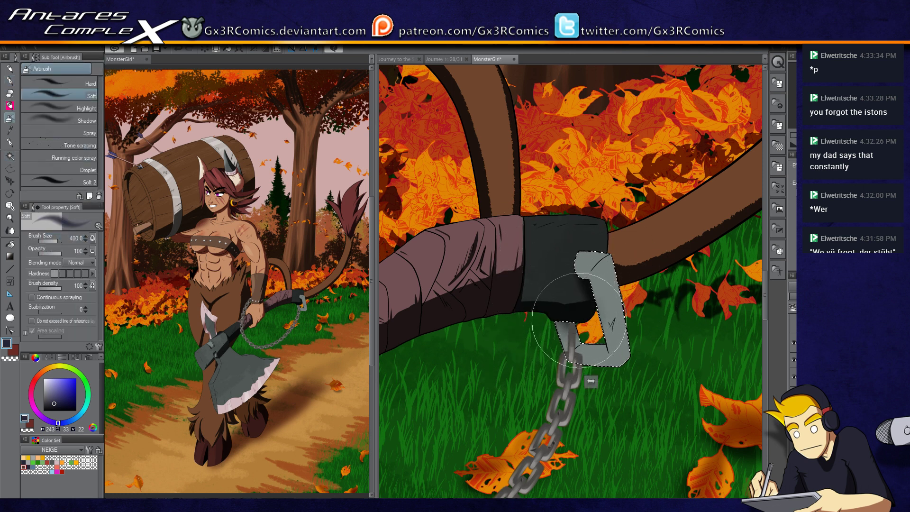
key(o)
key(p)
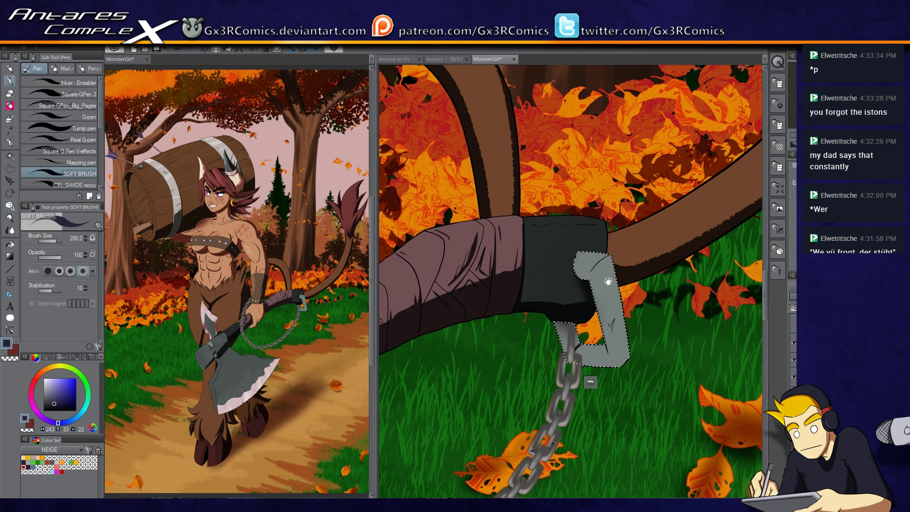
key(c)
key(c)
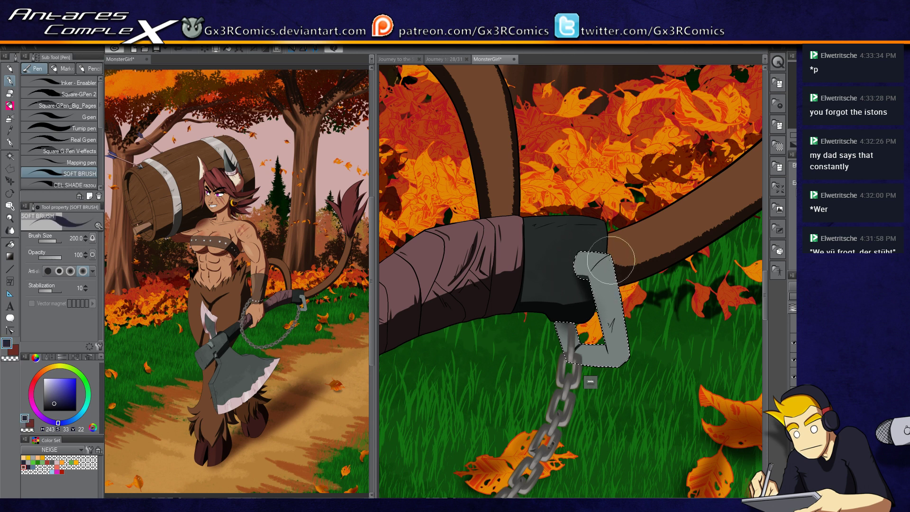
key(ctrl+z)
mouse_move(620, 253)
mouse_down()
mouse_move(628, 424)
mouse_move(633, 380)
mouse_move(622, 418)
mouse_up()
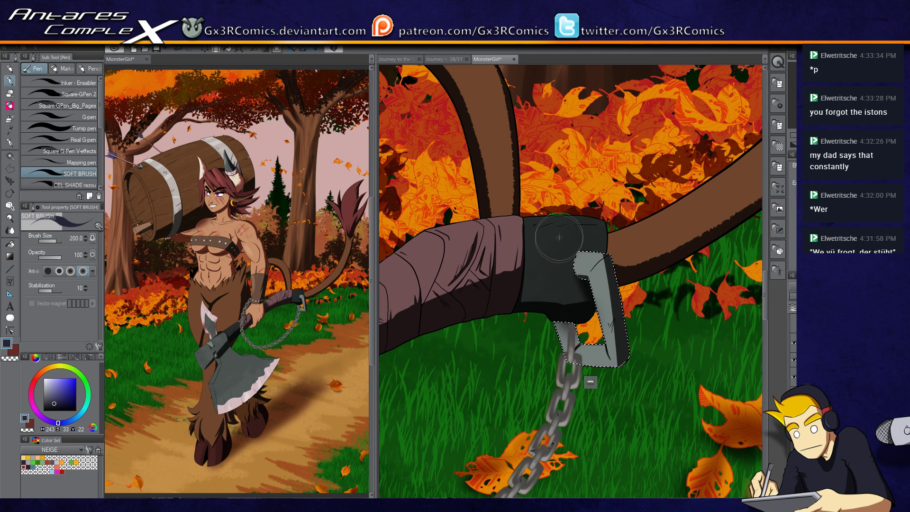
key(ctrl+d)
- Make the blue gradient sky layer visible behind the trees and save the illustration
drag(562, 280, 545, 314)
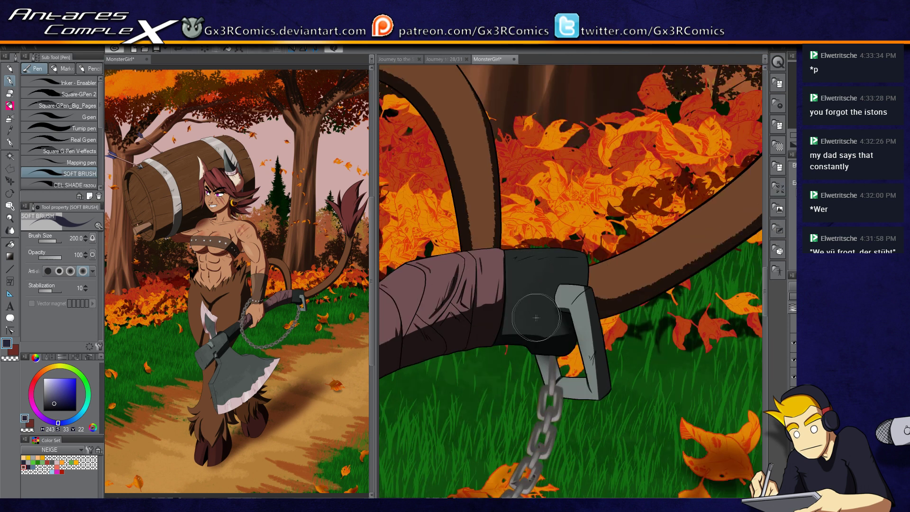
scroll(527, 314, down, 1)
scroll(527, 314, down, 1)
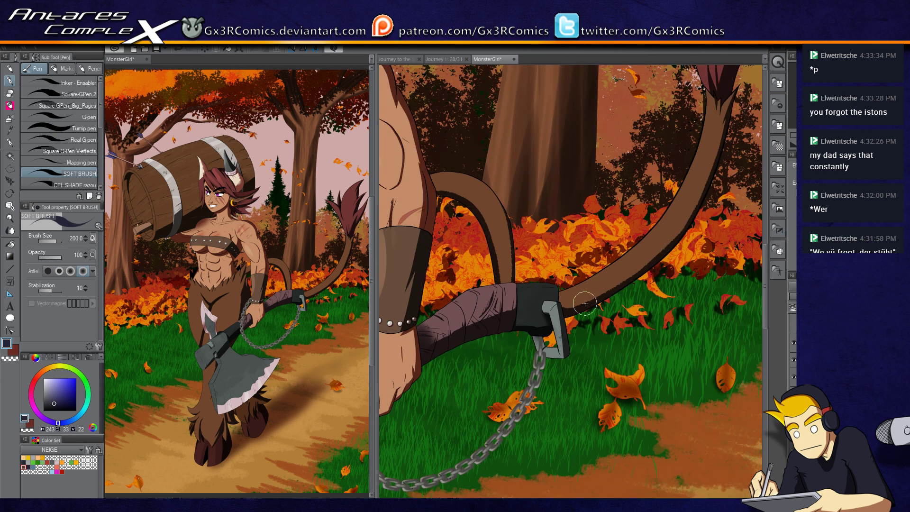
scroll(521, 311, down, 2)
drag(449, 288, 524, 356)
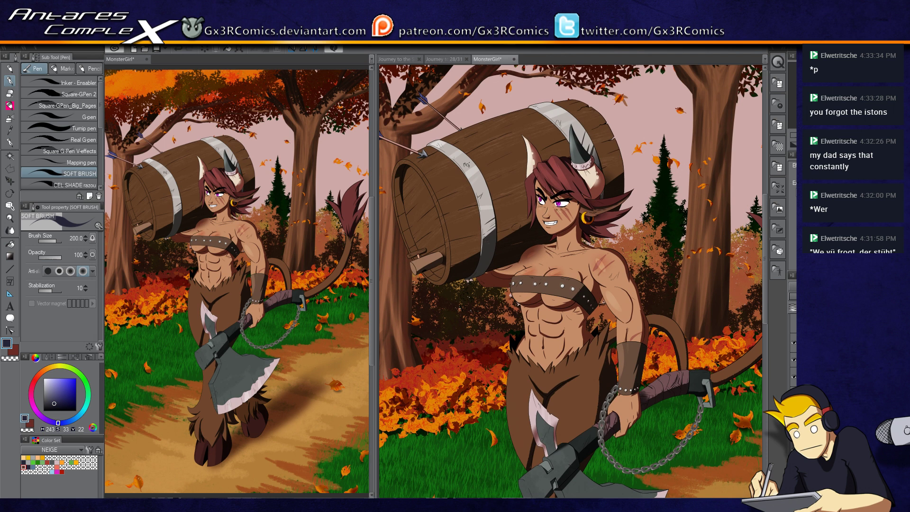
scroll(794, 361, down, 3)
click(794, 448)
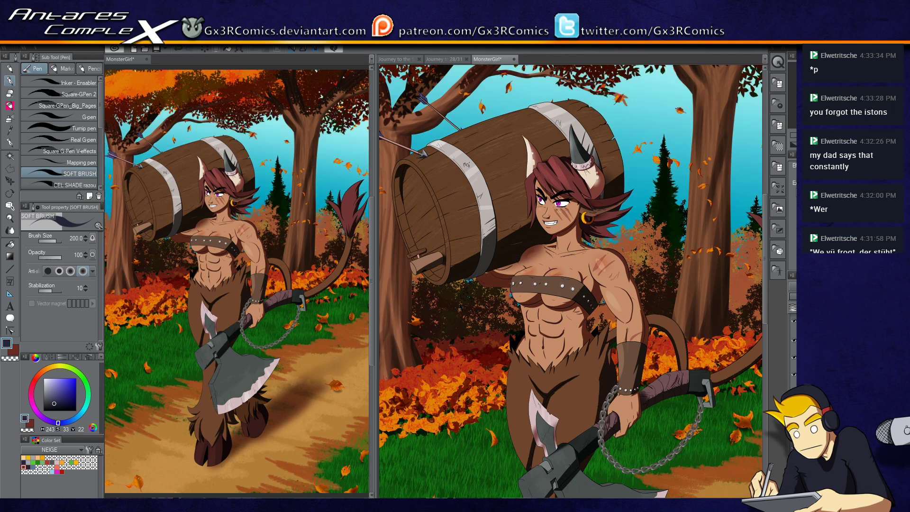
key(ctrl+0)
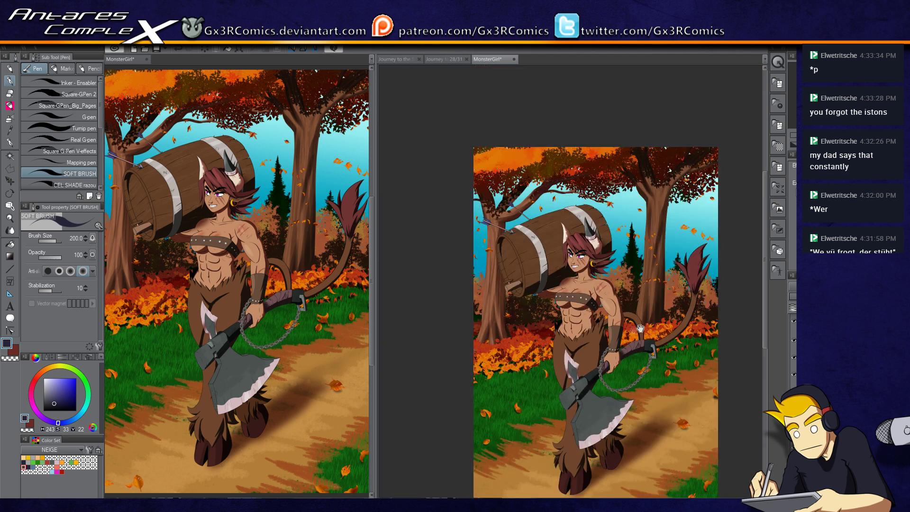
drag(600, 340, 548, 342)
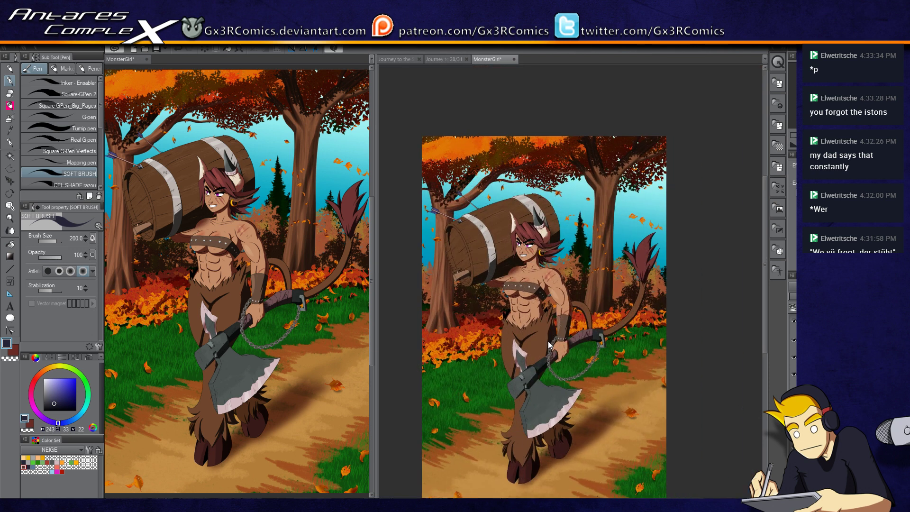
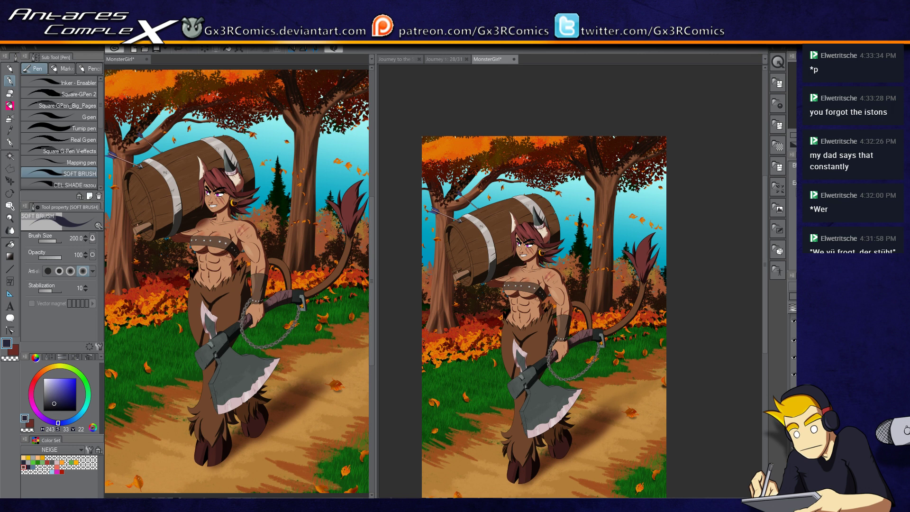
key(ctrl+s)
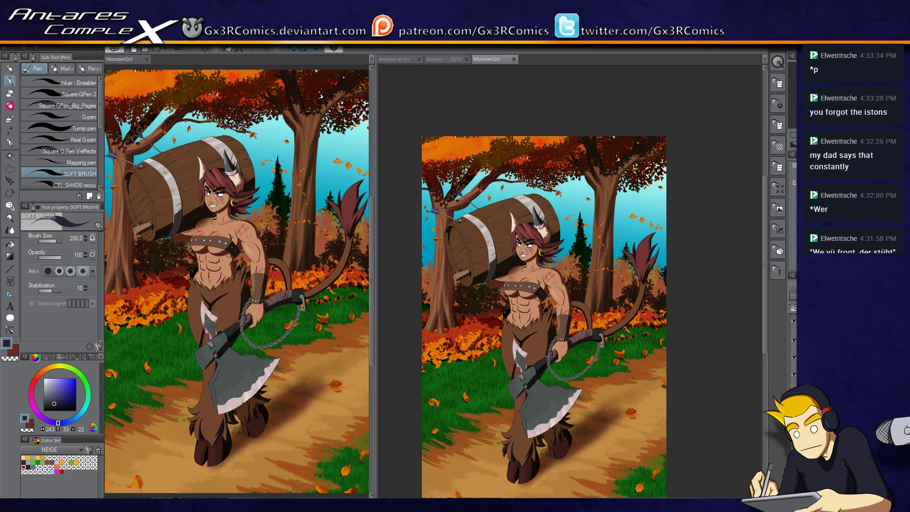
- Choose white and add a soft glow along the dark-tipped horn with the Soft airbrush at size 400
scroll(793, 360, down, 3)
scroll(537, 220, up, 10)
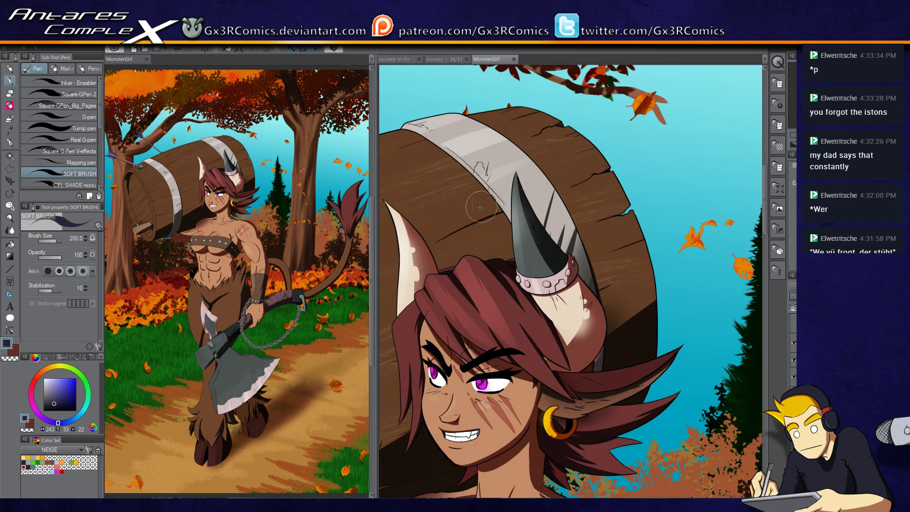
drag(70, 401, 42, 354)
key(b)
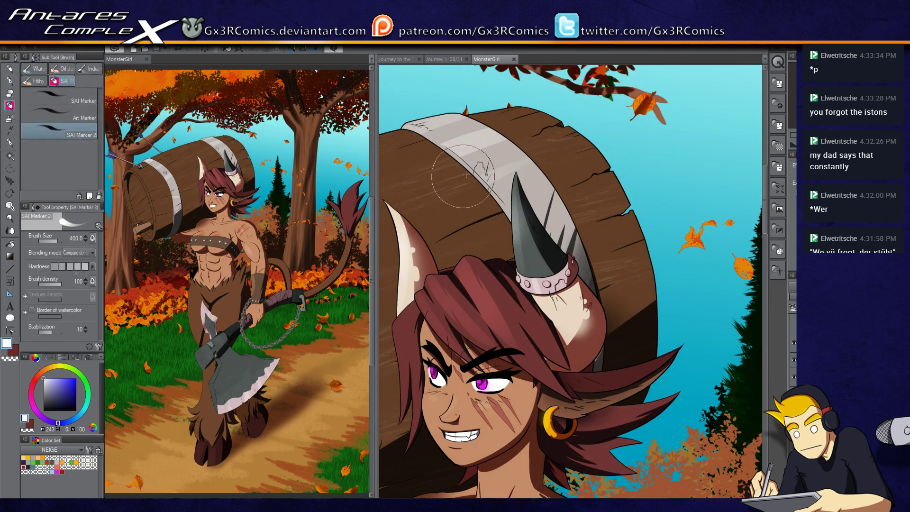
key(b)
drag(514, 179, 512, 237)
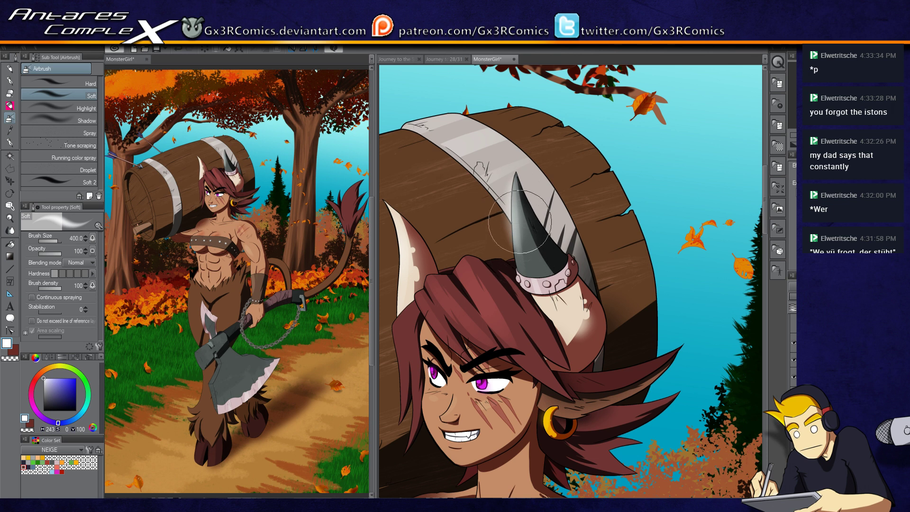
drag(500, 173, 526, 229)
- Airbrush a soft white glow along the tip and outer edge of the pale horn
mouse_move(474, 213)
mouse_down()
mouse_move(516, 180)
mouse_move(488, 206)
mouse_move(551, 248)
mouse_up()
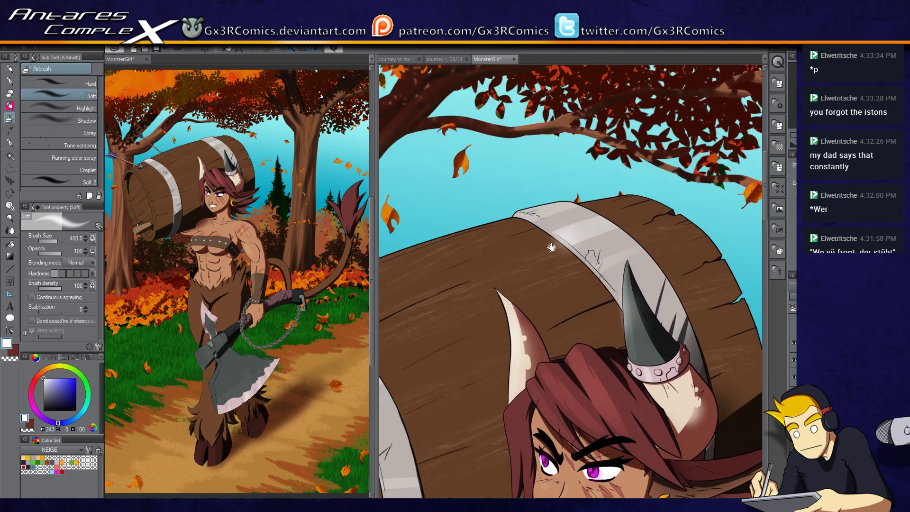
mouse_move(477, 298)
mouse_down()
mouse_move(532, 249)
mouse_move(566, 341)
mouse_up()
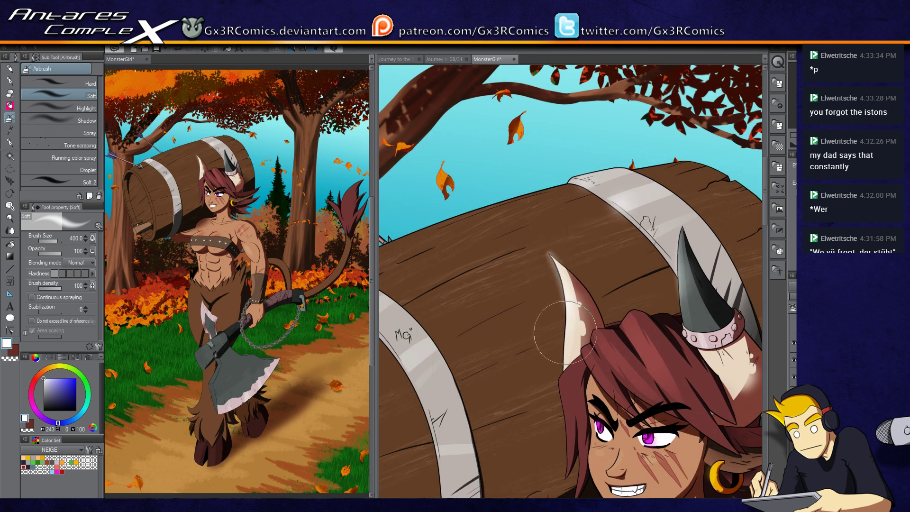
drag(552, 258, 558, 332)
drag(573, 331, 602, 368)
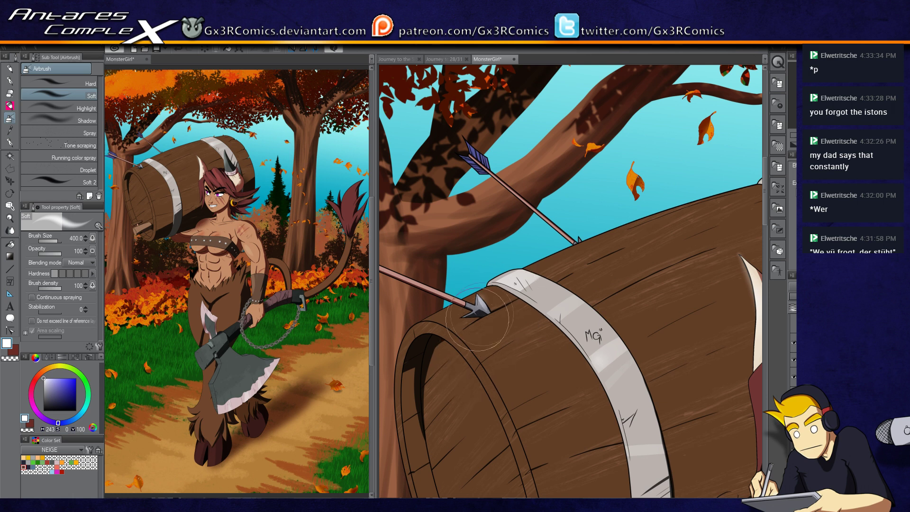
- Airbrush a soft white glow over the head of the arrow stuck in the barrel's rim
drag(479, 302, 473, 341)
drag(574, 281, 704, 286)
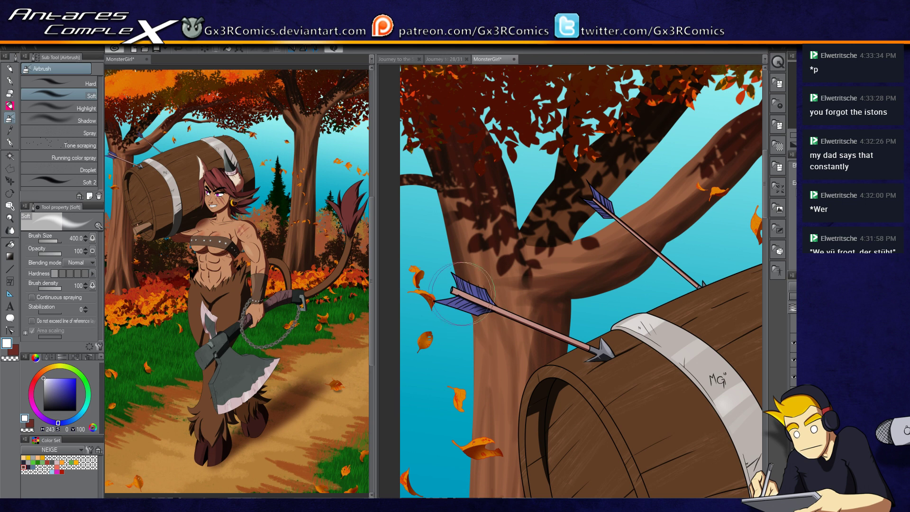
scroll(477, 305, up, 1)
- Sample the pinkish colour of the arrow's shaft and switch to SOFT BRUSH at size 200
key(u)
key(i)
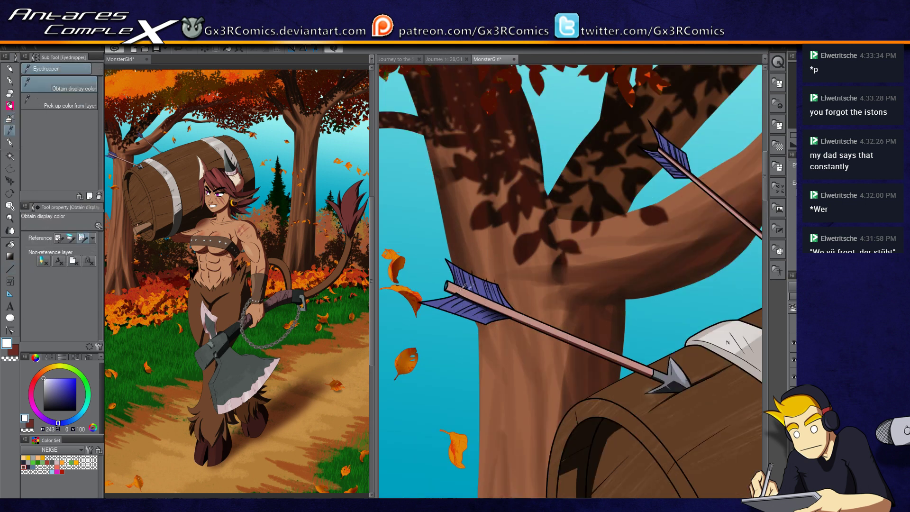
click(561, 330)
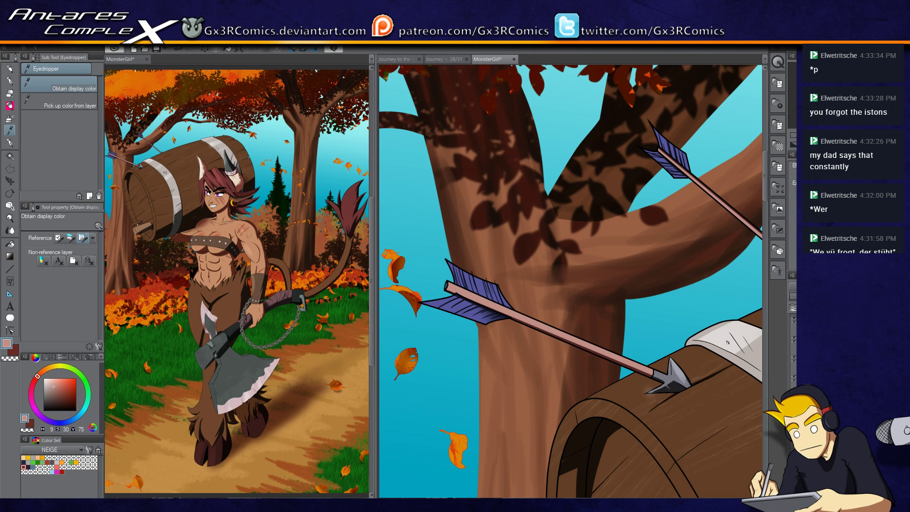
key(w)
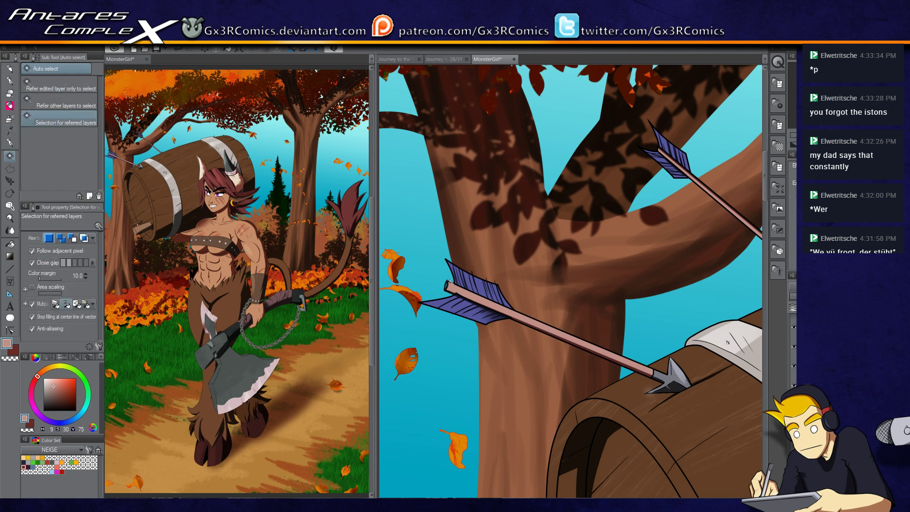
key(x)
key(x)
key(p)
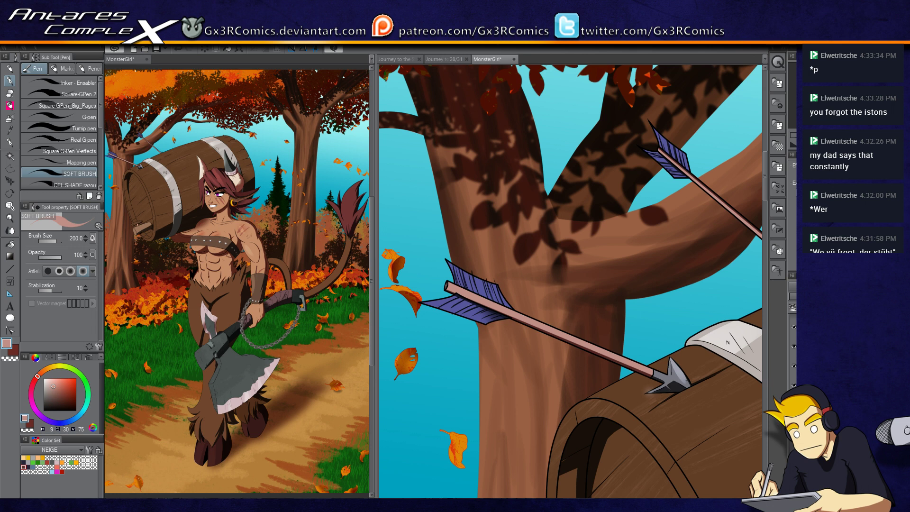
- Choose white and add a soft glow at the tip of the axe's pale rear blade with the Soft airbrush at size 700
key(ctrl+minus)
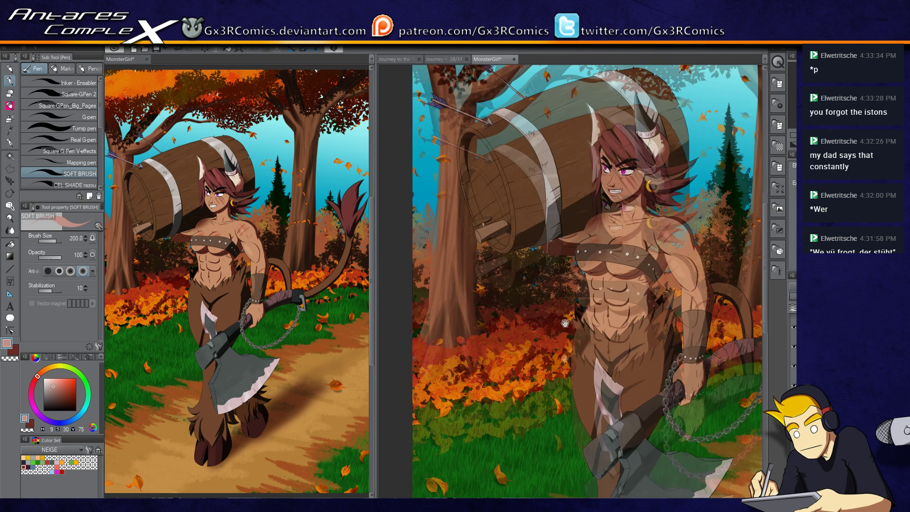
drag(565, 324, 529, 254)
drag(597, 474, 570, 397)
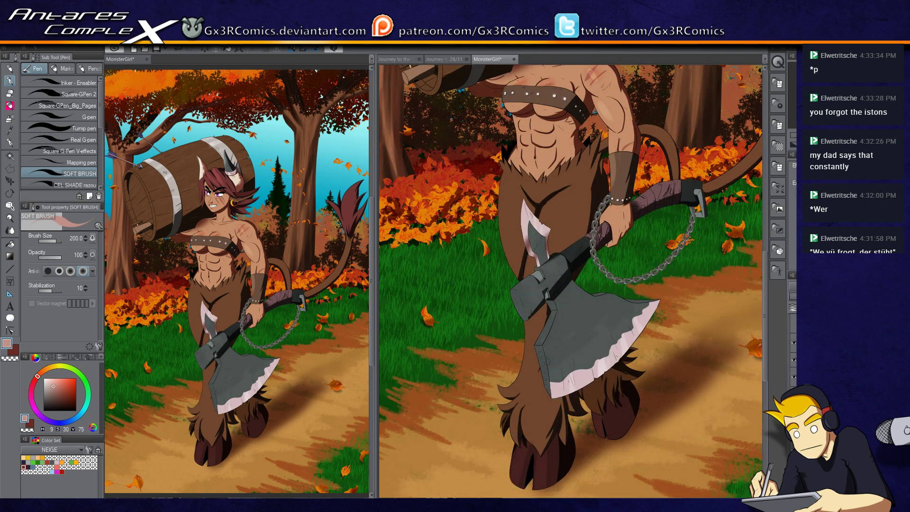
click(44, 378)
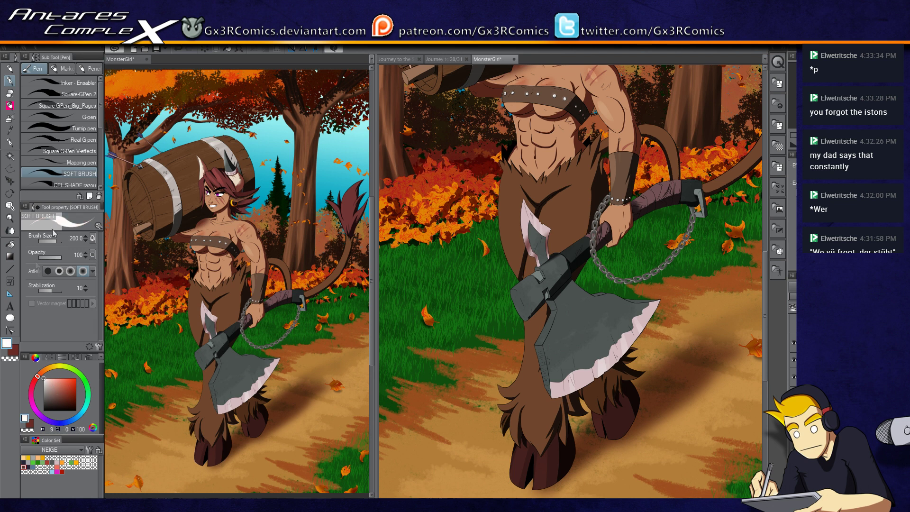
key(b)
key(b)
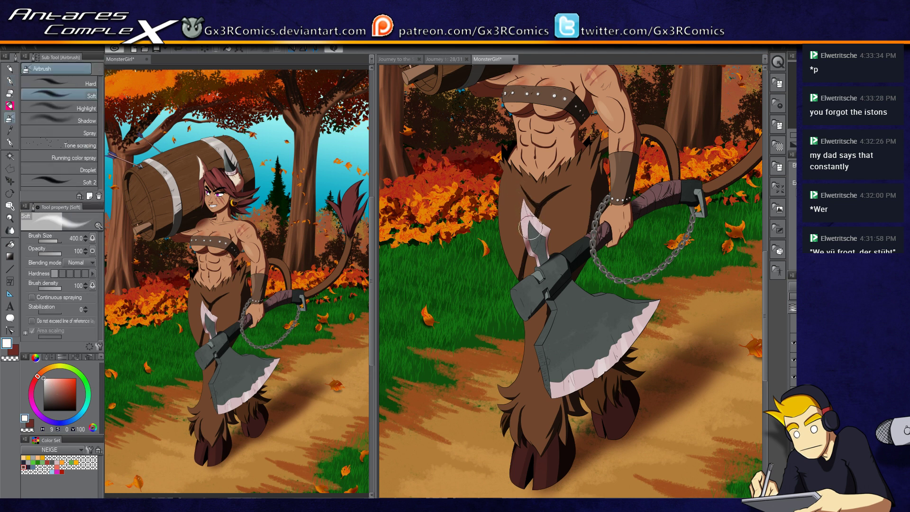
scroll(527, 218, up, 3)
mouse_move(521, 184)
mouse_down()
mouse_move(519, 227)
mouse_move(470, 297)
mouse_up()
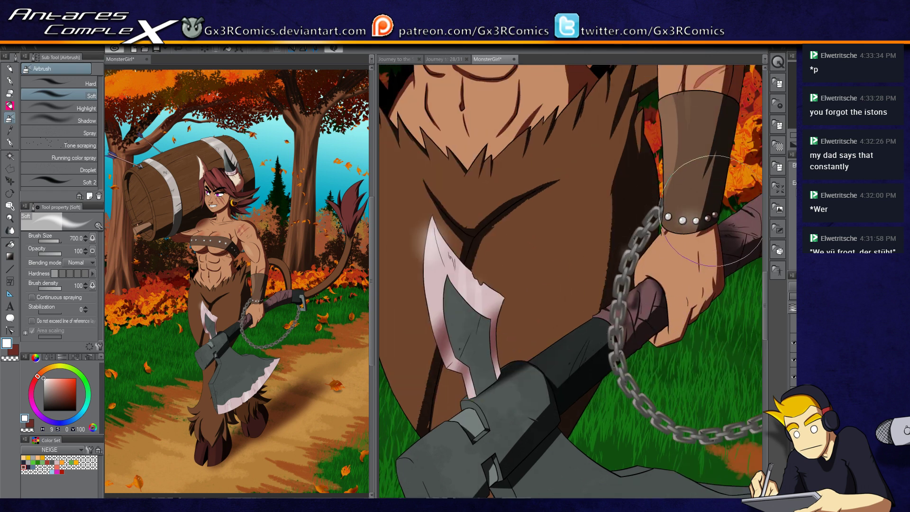
- Sample a dark reddish brown, select the hair behind the earring and inside its opening, and shade it with SOFT BRUSH at size 200
drag(656, 198, 529, 485)
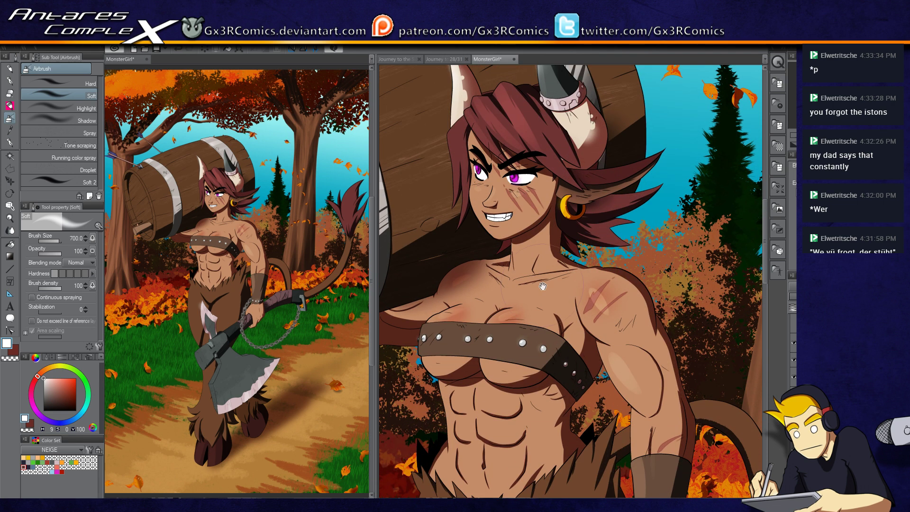
alt+click(576, 303)
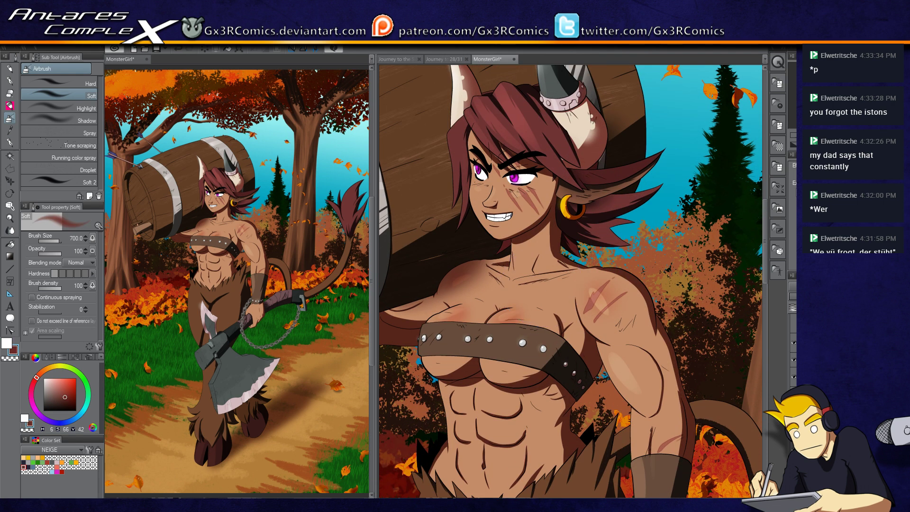
key(w)
click(612, 233)
scroll(613, 233, up, 5)
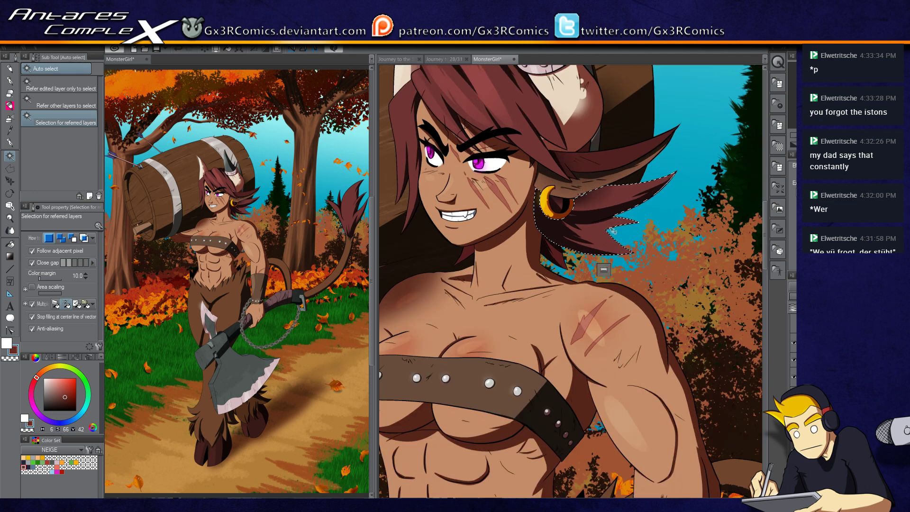
key(p)
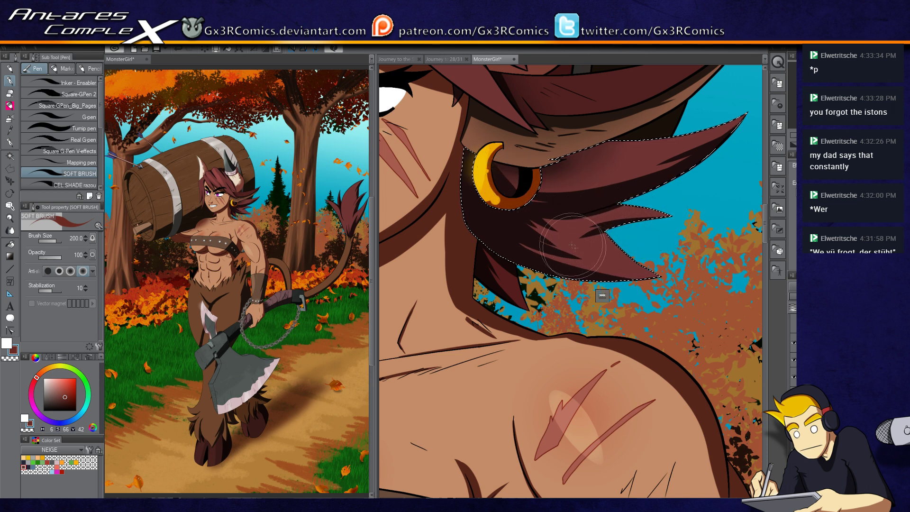
click(507, 176)
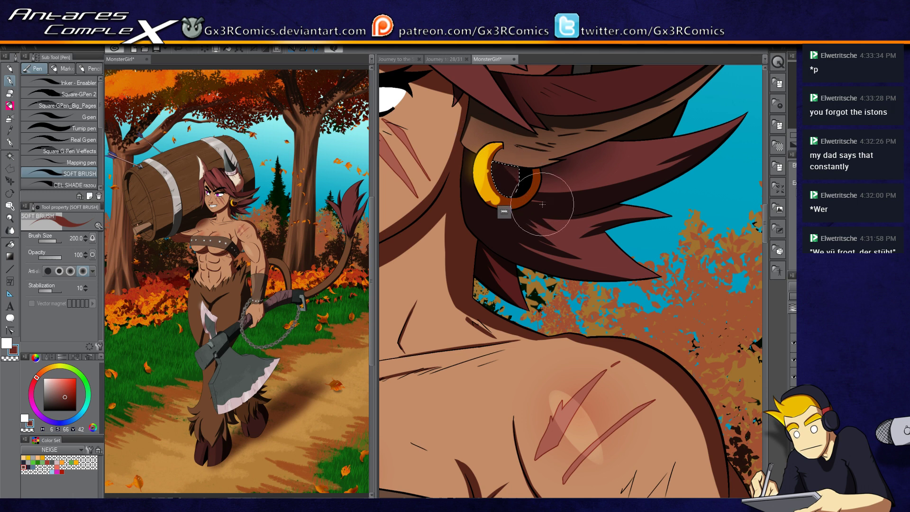
drag(433, 167, 486, 323)
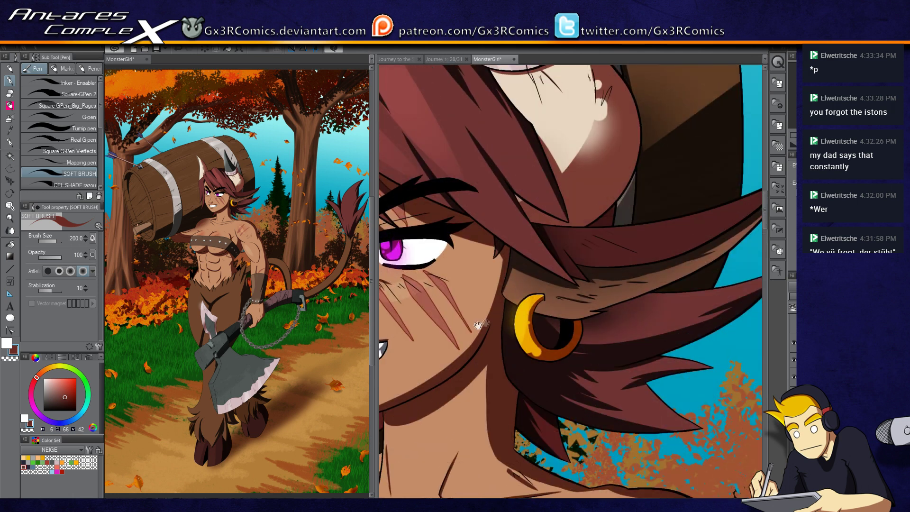
- Toggle two layers off and on, and examine the whole figure and the background around the tail
scroll(486, 324, down, 1)
scroll(551, 333, down, 3)
mouse_move(592, 466)
mouse_down()
mouse_move(535, 206)
mouse_move(518, 408)
mouse_move(664, 229)
mouse_move(651, 273)
mouse_up()
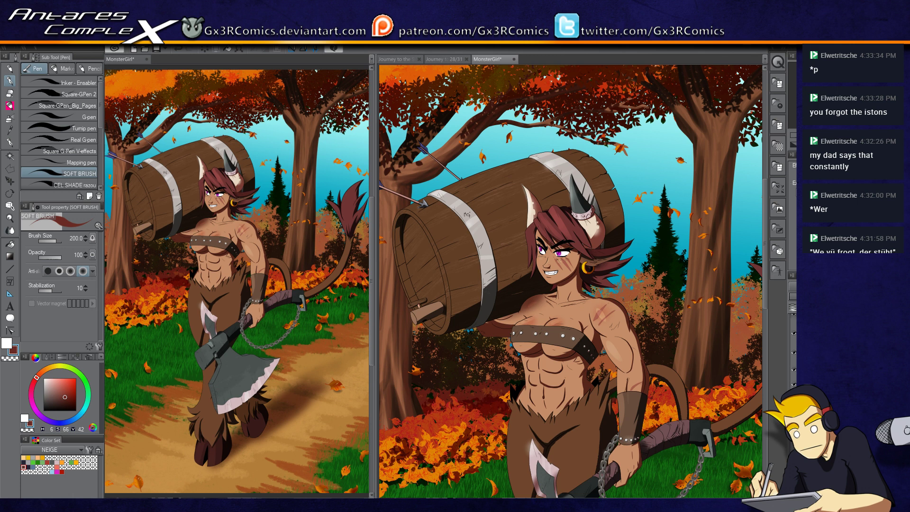
click(794, 384)
click(794, 385)
click(794, 371)
click(794, 371)
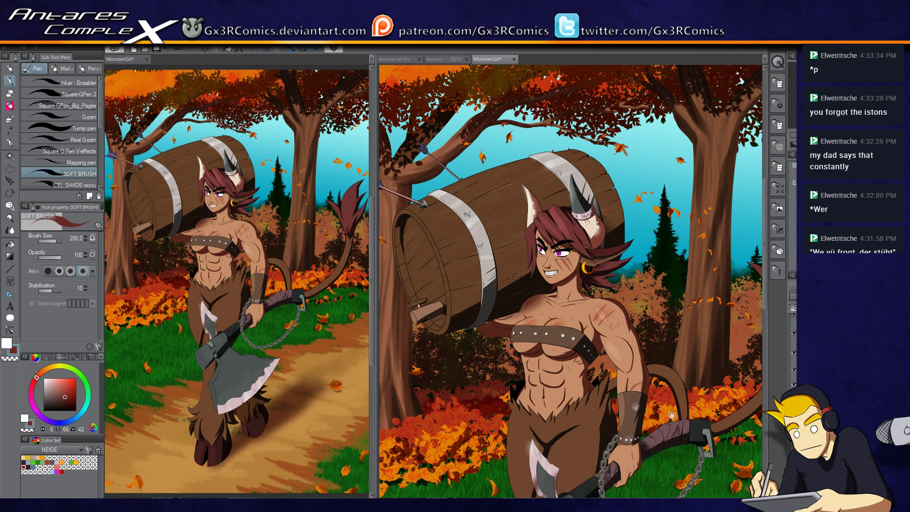
drag(707, 427, 687, 427)
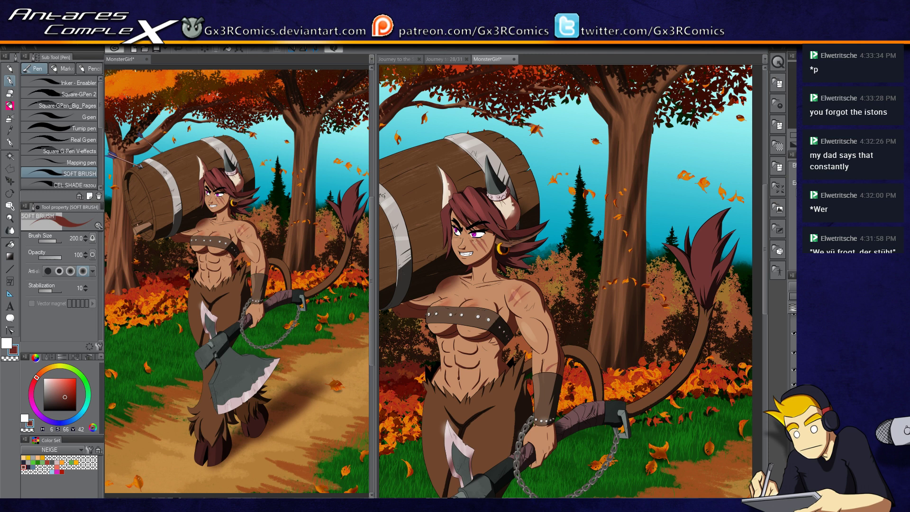
drag(617, 285, 512, 308)
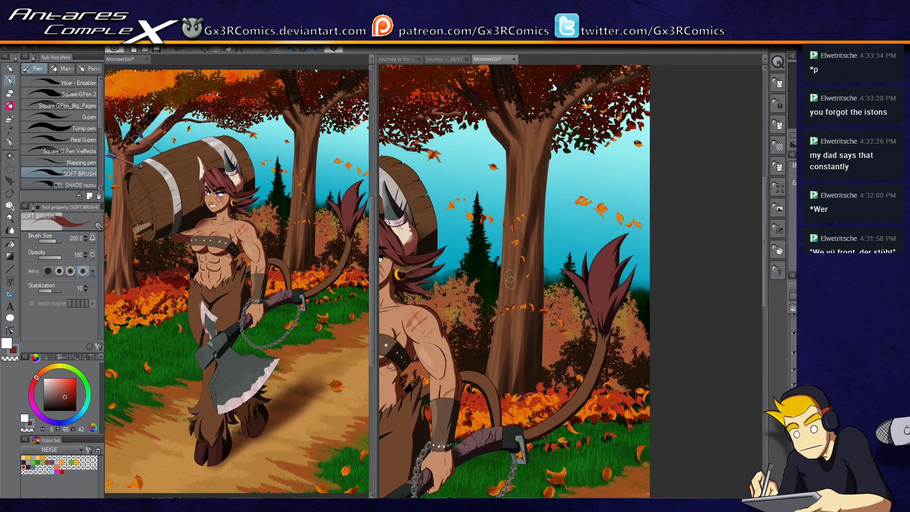
- Sample the fir's dark green, try painting a hill behind the tail with SOFT BRUSH at size 800, and undo it
key(p)
key(i)
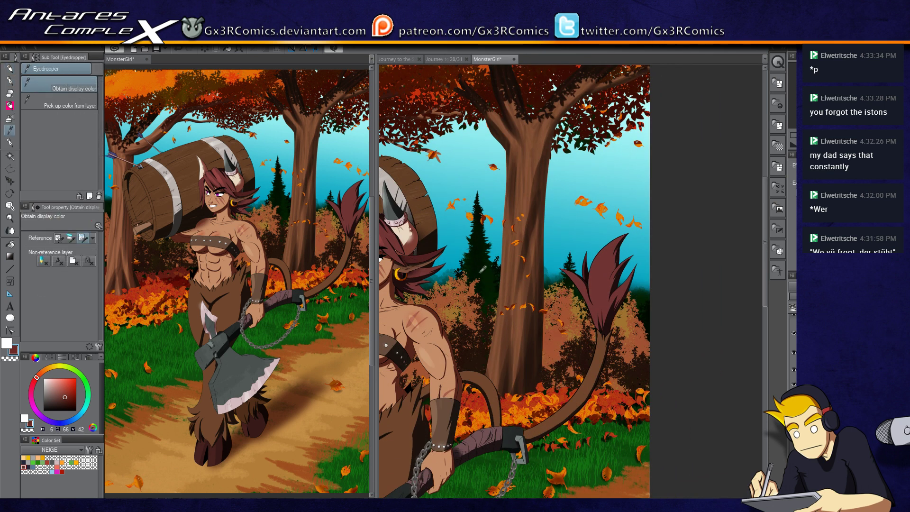
click(480, 273)
key(p)
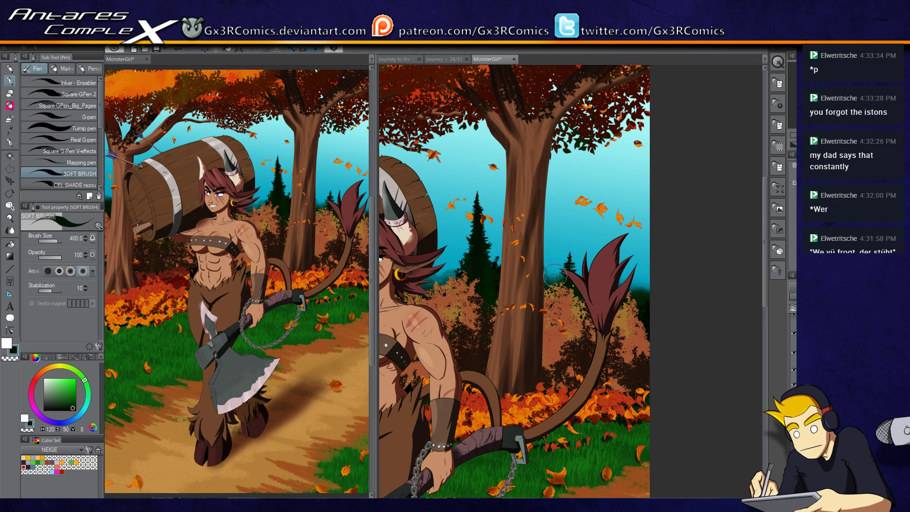
key(bracketright)
drag(561, 286, 666, 316)
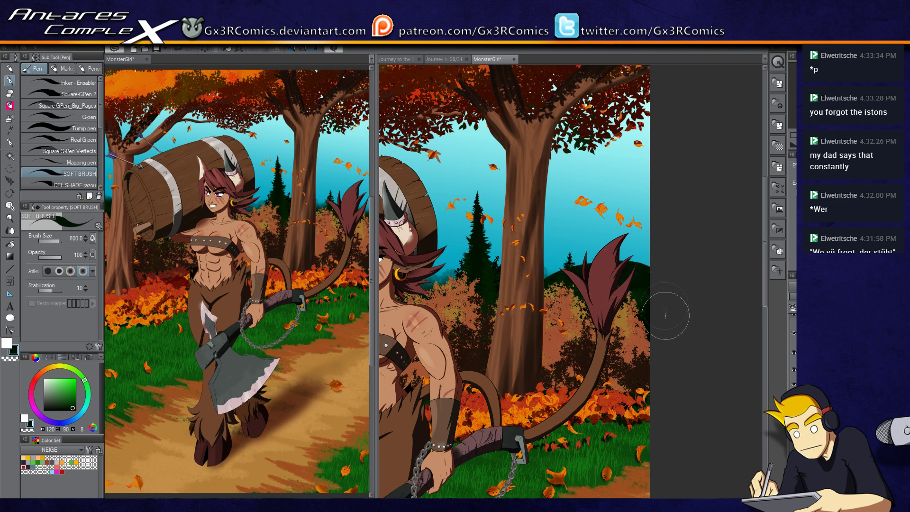
key(ctrl+z)
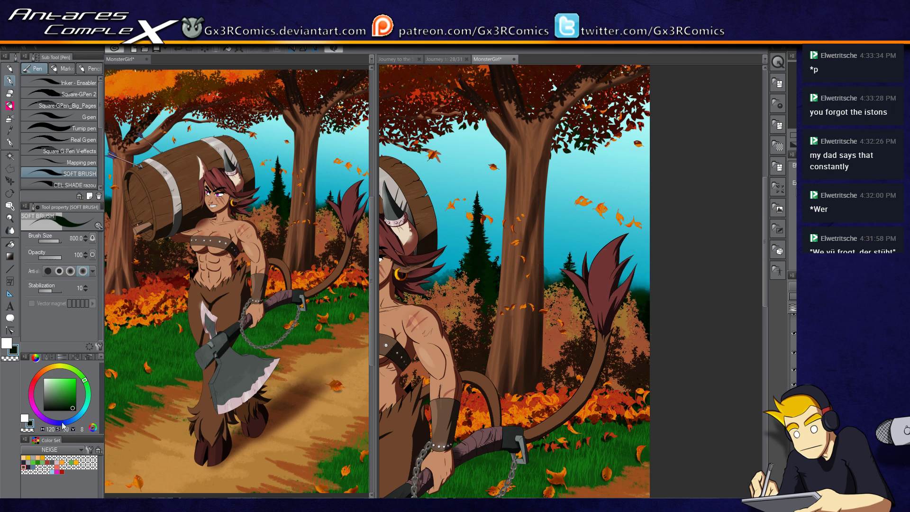
- Choose a very dark blue (H 231, S 68, V 13) and paint a rounded hill behind the trees and tail
click(67, 425)
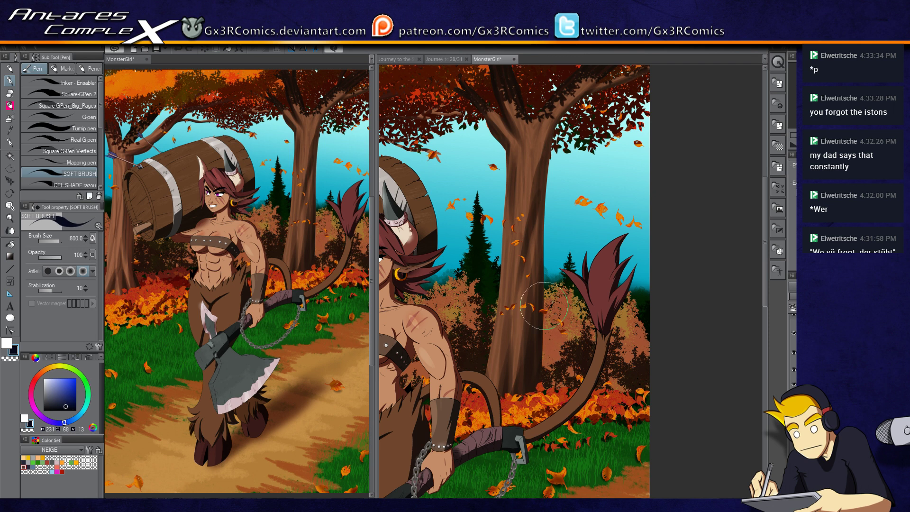
drag(553, 282, 662, 320)
mouse_move(539, 302)
mouse_down()
mouse_move(672, 292)
mouse_move(588, 263)
mouse_move(520, 274)
mouse_move(668, 276)
mouse_up()
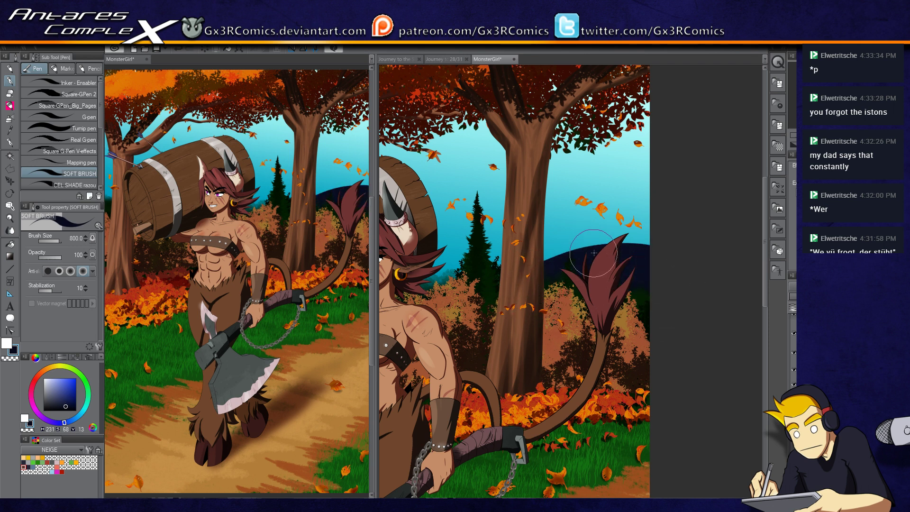
- Try painting a thick post on top of the dark hill, and undo it
drag(601, 246, 601, 232)
scroll(603, 243, up, 3)
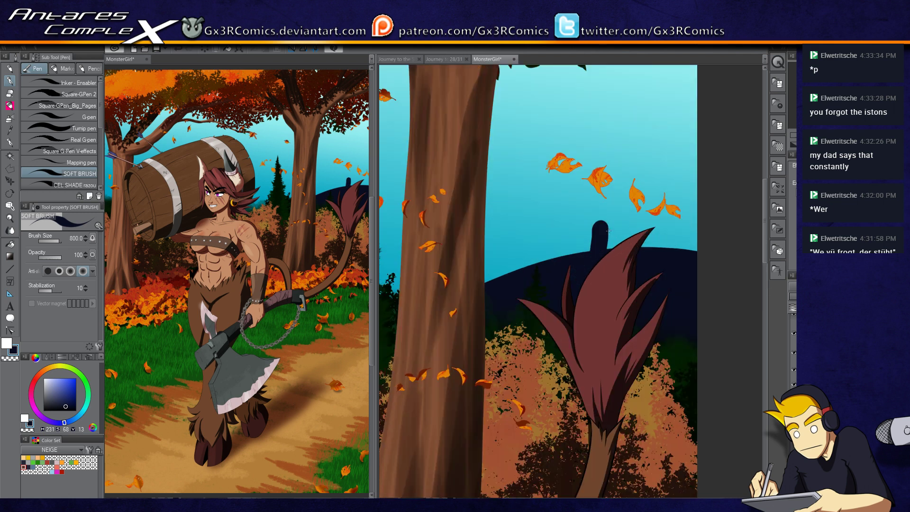
key(bracketleft)
key(bracketleft)
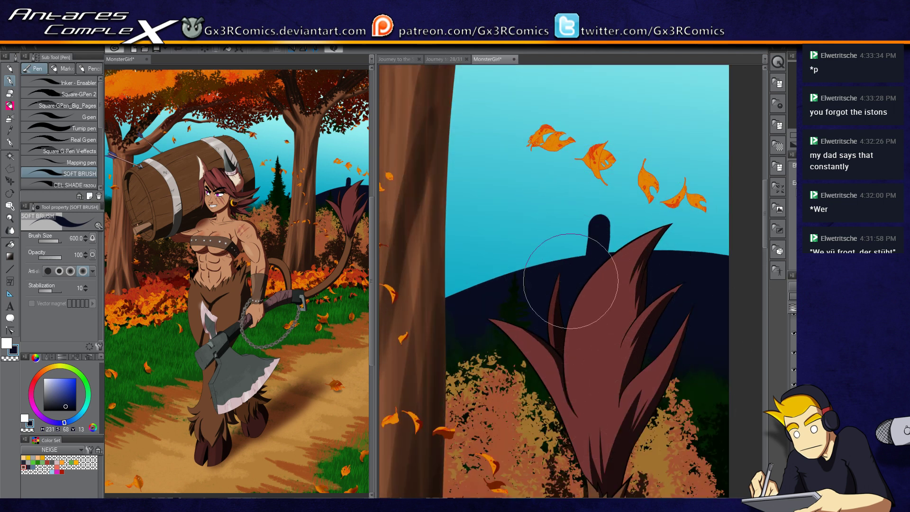
key(bracketleft)
key(bracketleft)
key(ctrl+z)
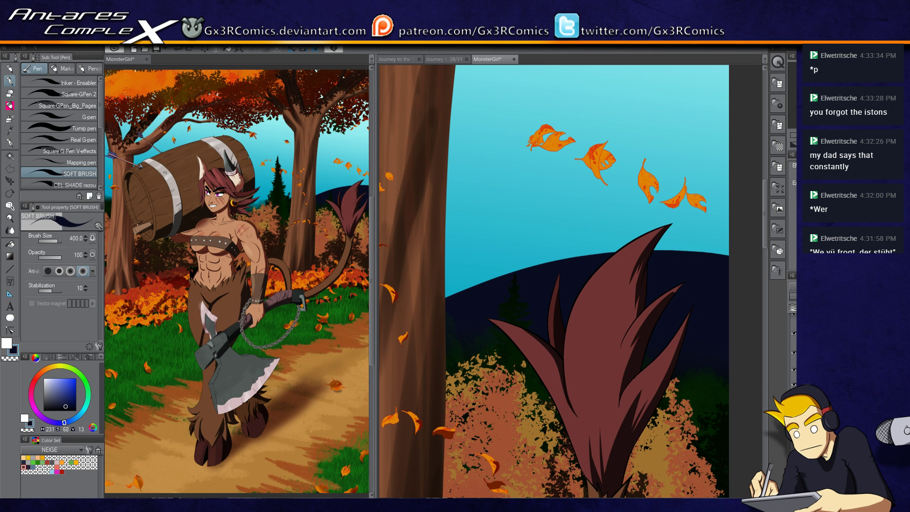
- Paint a dark fence of posts and rails along the hilltop above the tail with SOFT BRUSH at size 80
key(bracketleft)
key(bracketleft)
key(bracketleft)
key(bracketleft)
key(bracketleft)
drag(599, 219, 598, 270)
mouse_move(599, 230)
mouse_down()
mouse_move(680, 225)
mouse_move(680, 256)
mouse_up()
mouse_move(680, 221)
mouse_down()
mouse_move(713, 237)
mouse_move(716, 272)
mouse_up()
drag(713, 234, 739, 235)
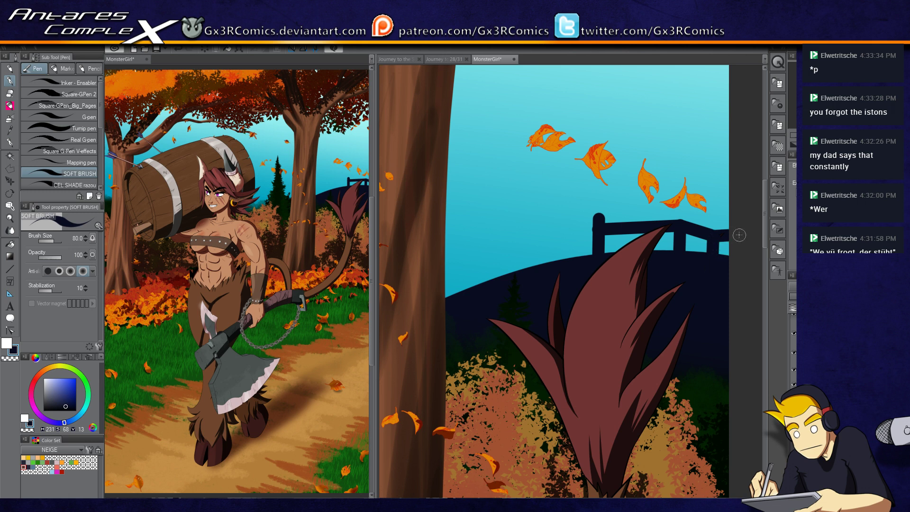
shift+click(562, 246)
drag(557, 237, 559, 279)
- Enlarge the brush to 250 and fill the gap beneath the leftmost fence rail with the dark blue
key(bracketright)
key(bracketright)
key(bracketright)
key(bracketright)
key(bracketright)
key(bracketright)
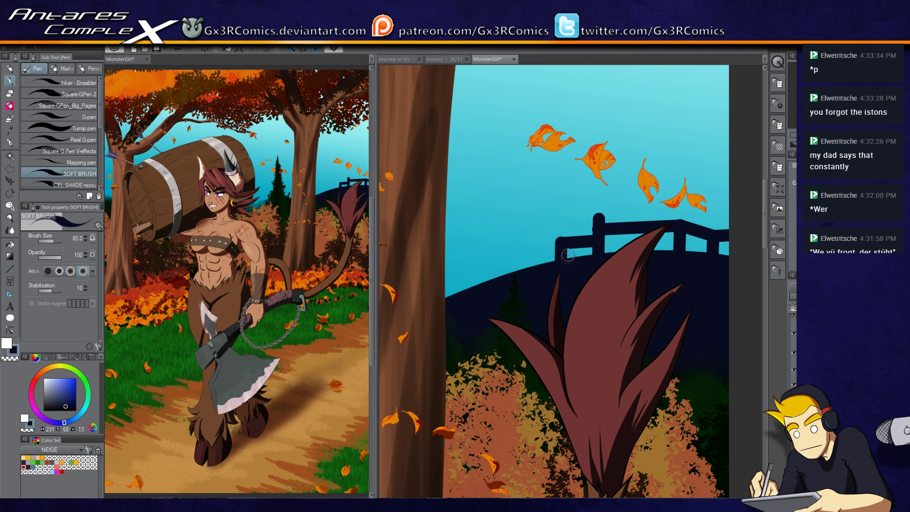
mouse_move(577, 261)
mouse_down()
mouse_move(589, 250)
mouse_move(567, 233)
mouse_up()
- Erase the protruding post top with the transparent colour and fill the remaining fence gaps into a solid stepped silhouette
key(c)
key(c)
key(c)
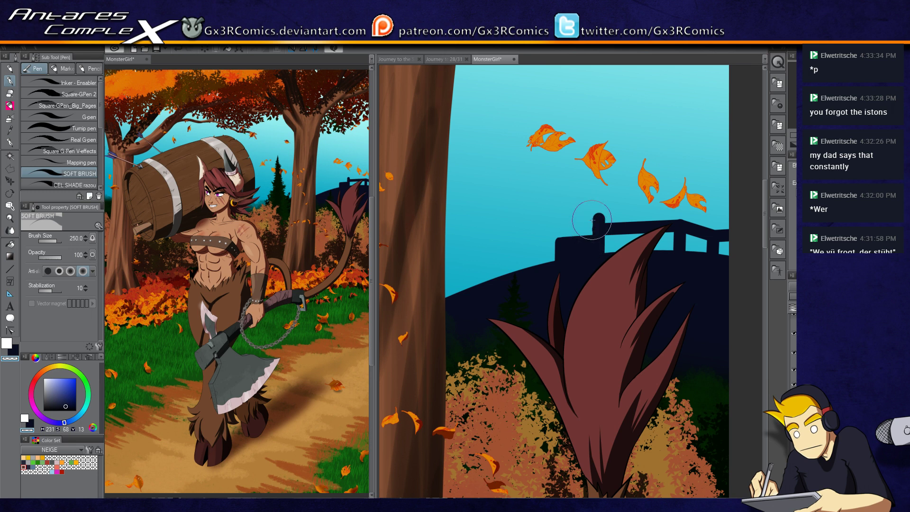
drag(593, 220, 592, 228)
mouse_move(614, 209)
mouse_down()
mouse_move(633, 200)
mouse_move(590, 223)
mouse_move(636, 217)
mouse_up()
key(x)
mouse_move(661, 243)
mouse_down()
mouse_move(603, 242)
mouse_move(605, 250)
mouse_move(614, 239)
mouse_move(613, 251)
mouse_move(626, 237)
mouse_move(697, 241)
mouse_up()
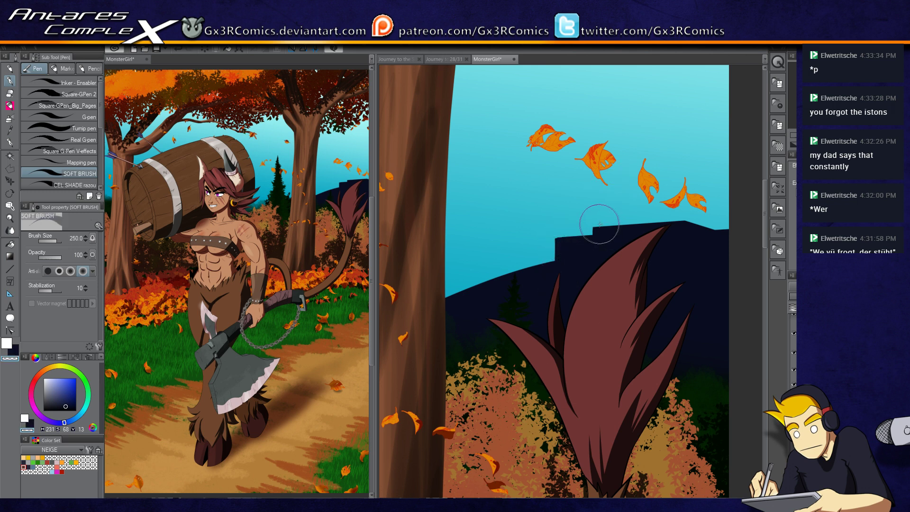
- Sharpen the corner of the lower step on the castle silhouette and cut crenel notches into its top edge with the transparent colour
scroll(565, 240, up, 2)
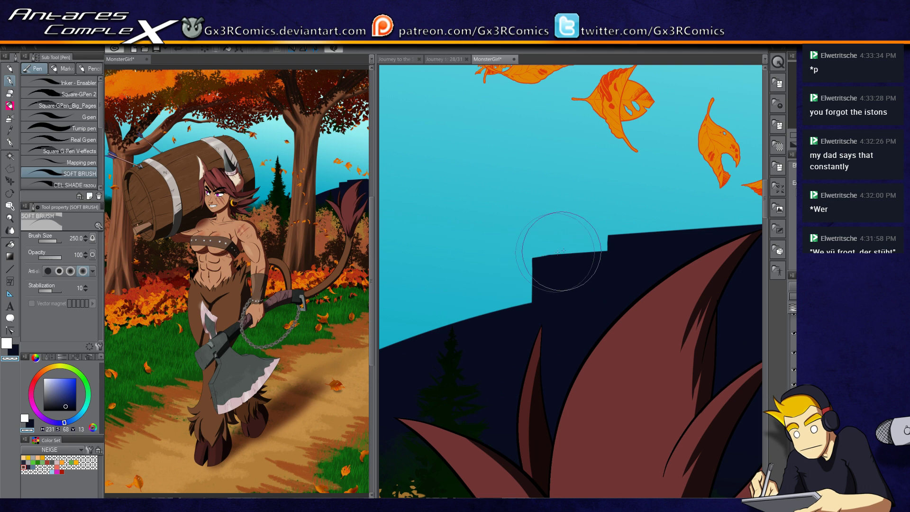
key(x)
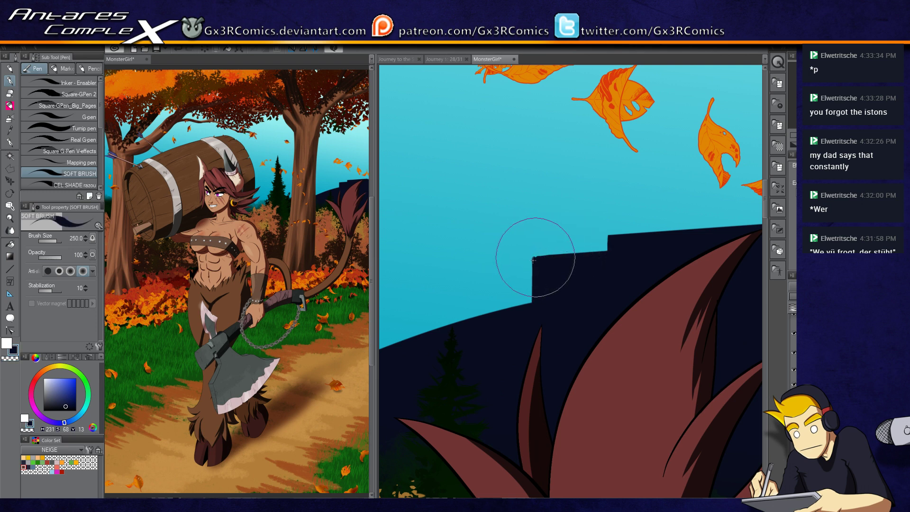
key(x)
key(x)
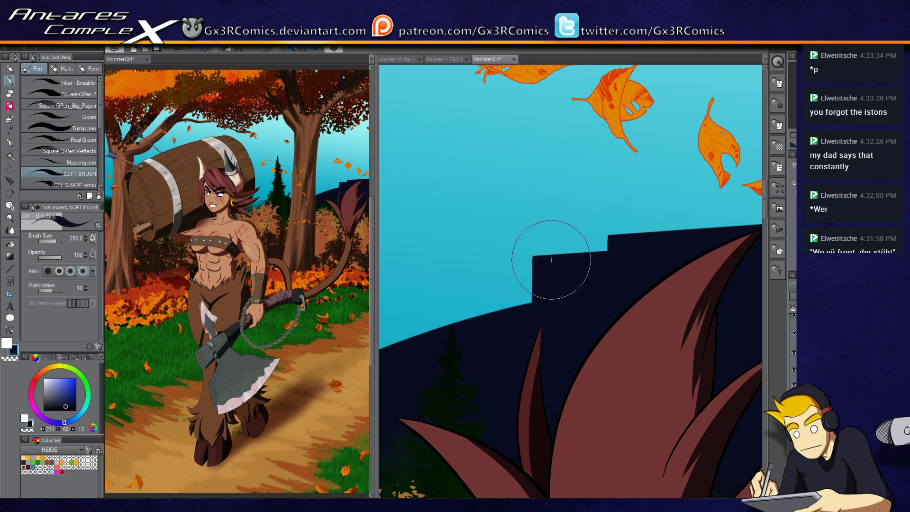
key(x)
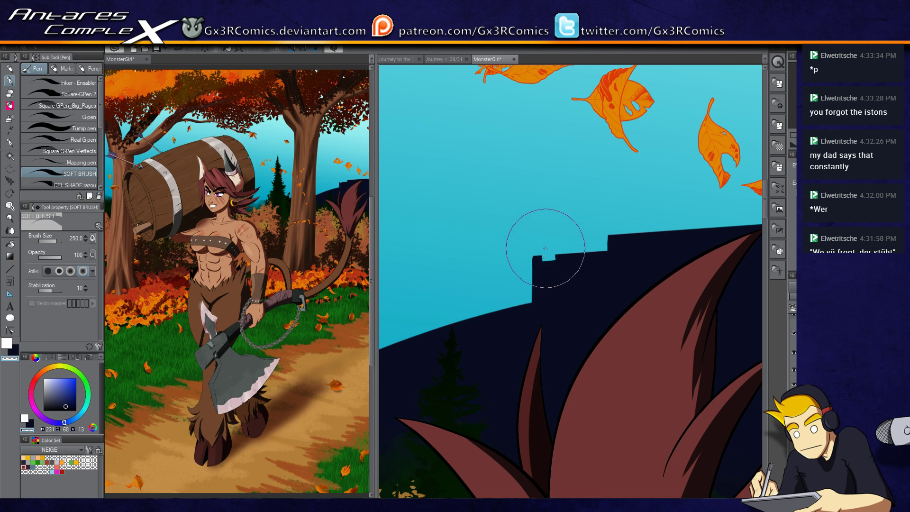
key(x)
key(c)
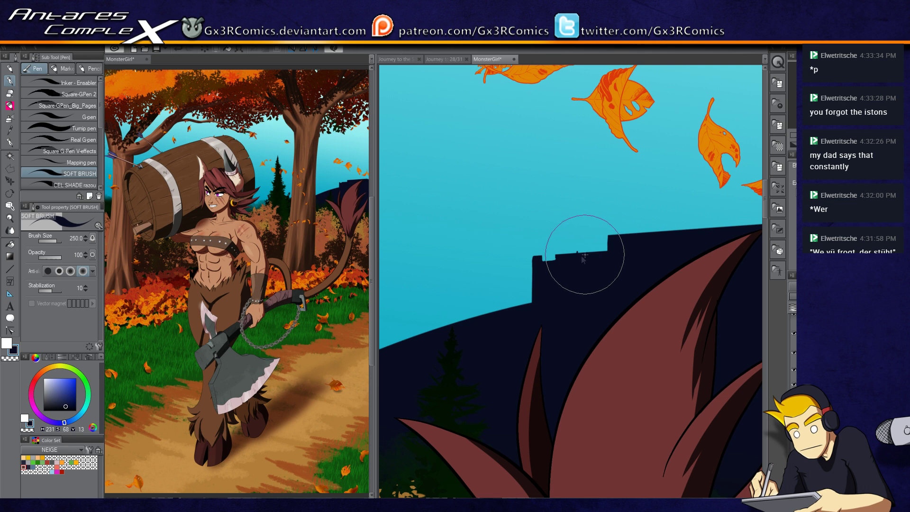
click(579, 256)
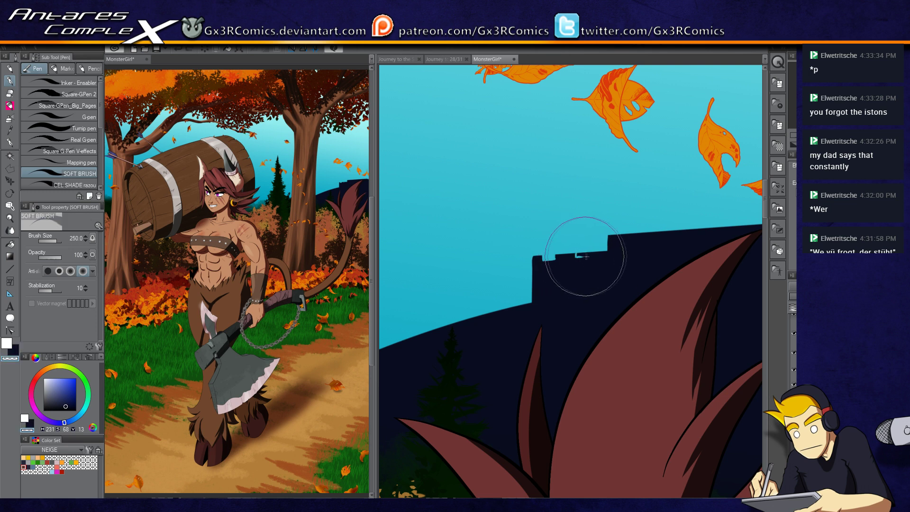
mouse_move(578, 256)
mouse_down()
mouse_move(589, 252)
mouse_move(575, 254)
mouse_move(579, 240)
mouse_move(545, 265)
mouse_up()
- Cut square crenel notches along the upper step of the castle wall up to the tail tip, cleaning their edges with dark blue
scroll(521, 251, right, 3)
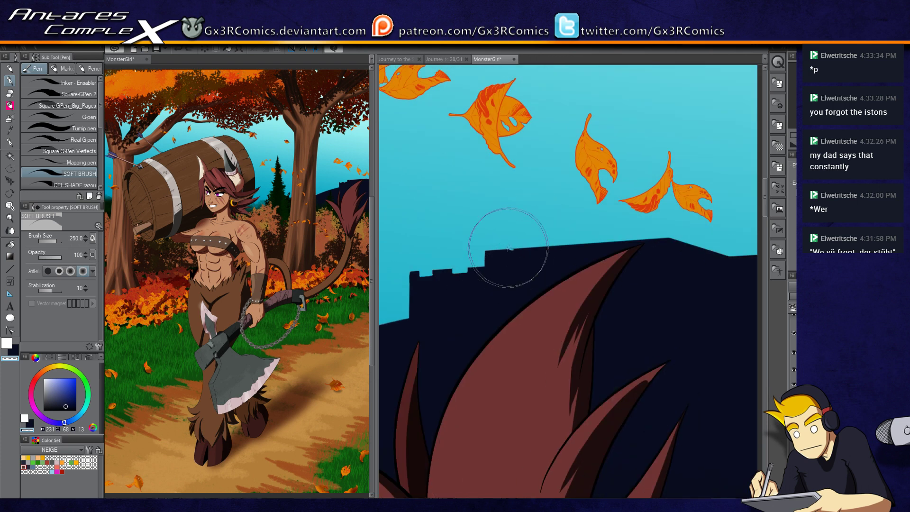
mouse_move(507, 249)
mouse_down()
mouse_move(520, 254)
mouse_move(508, 250)
mouse_up()
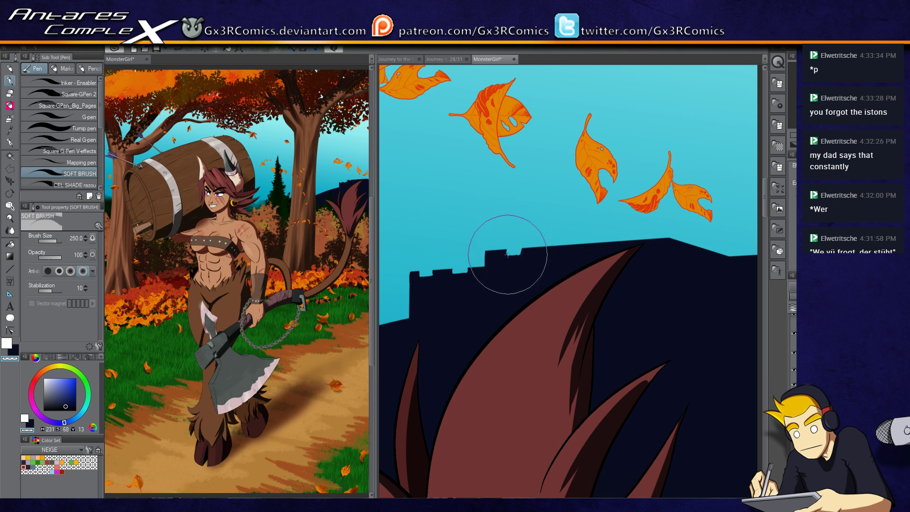
key(c)
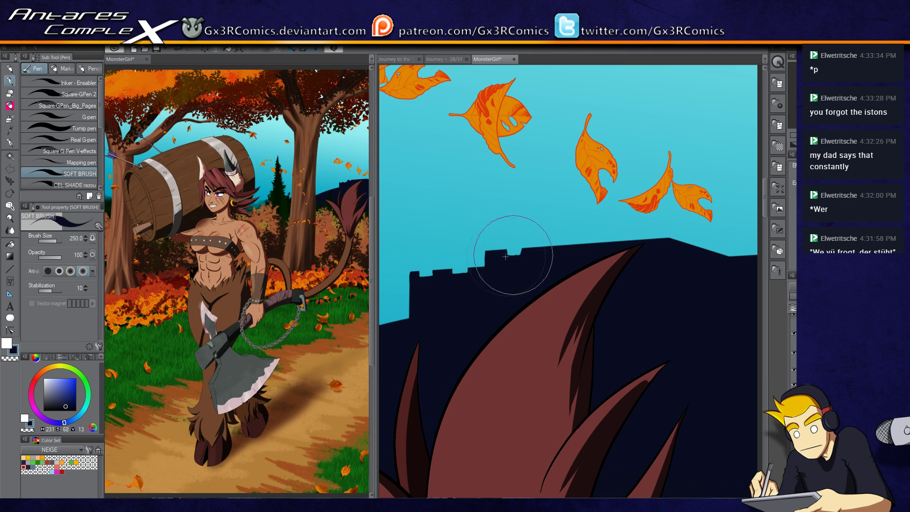
drag(508, 257, 522, 256)
drag(623, 268, 538, 278)
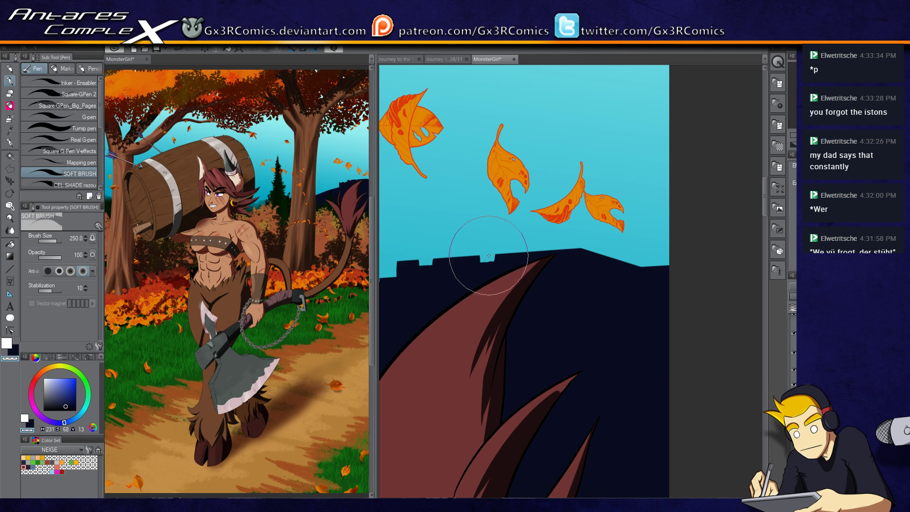
key(x)
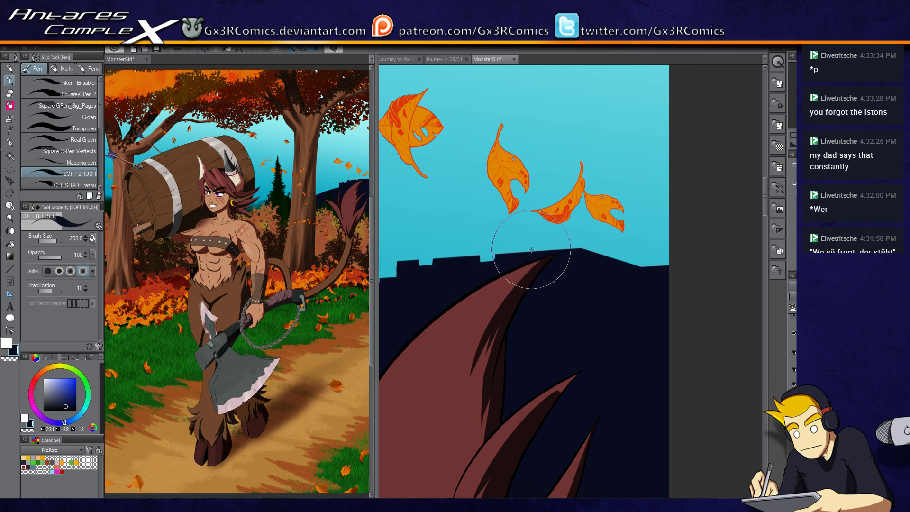
key(x)
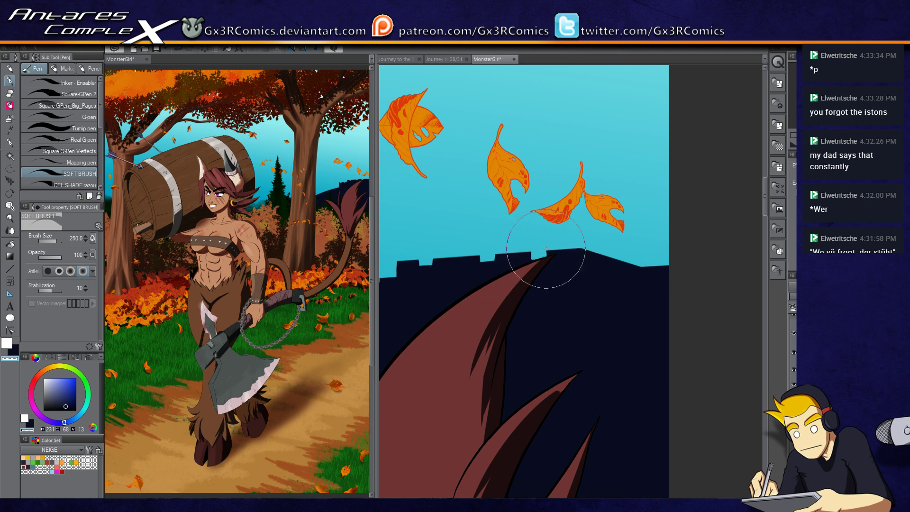
- Undo the last stroke and notch the descending wall edge from the tail tip to the right canvas border
key(ctrl+z)
drag(591, 251, 598, 260)
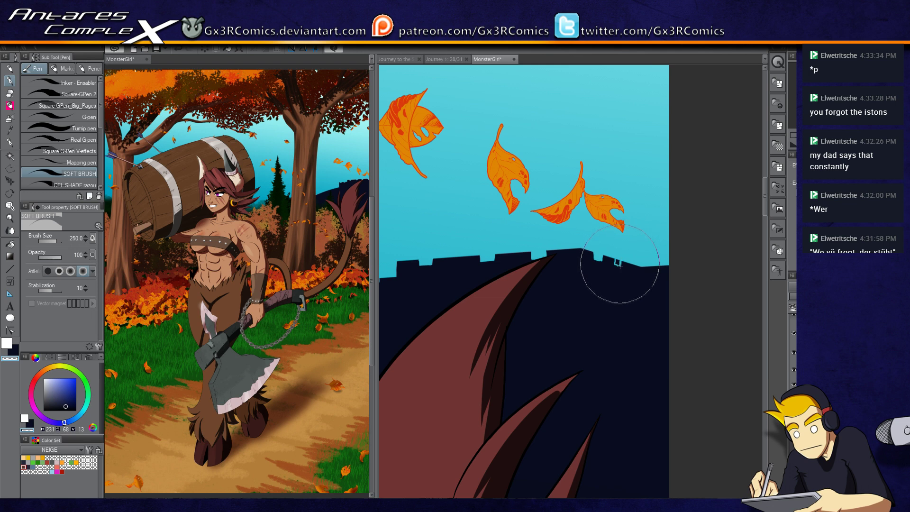
key(c)
key(c)
drag(615, 289, 550, 300)
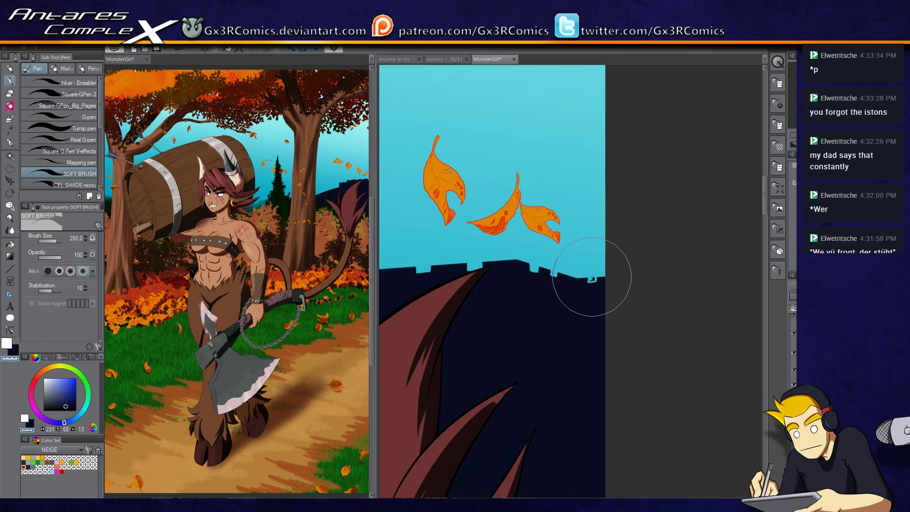
key(c)
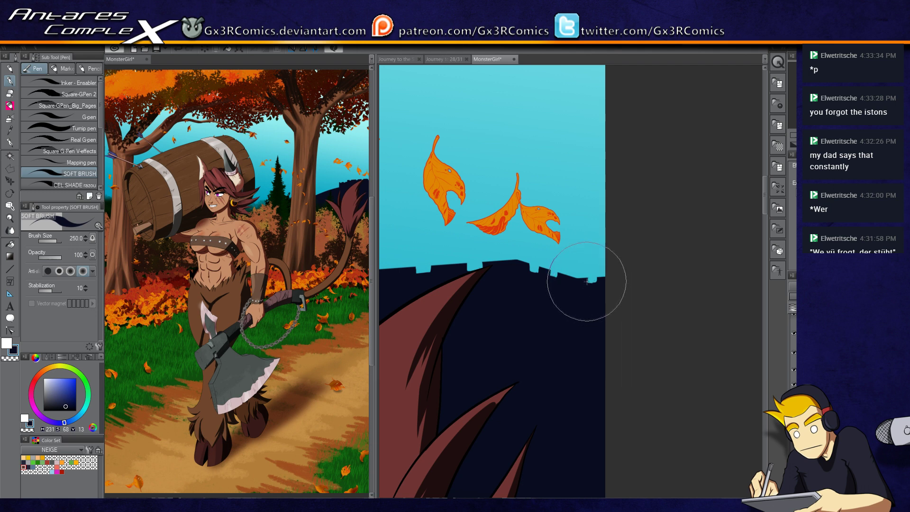
key(c)
key(c)
- Paint a tall, wide near-black tower behind the floating leaves above the castle wall, using SOFT BRUSH at size 250
scroll(527, 312, up, 5)
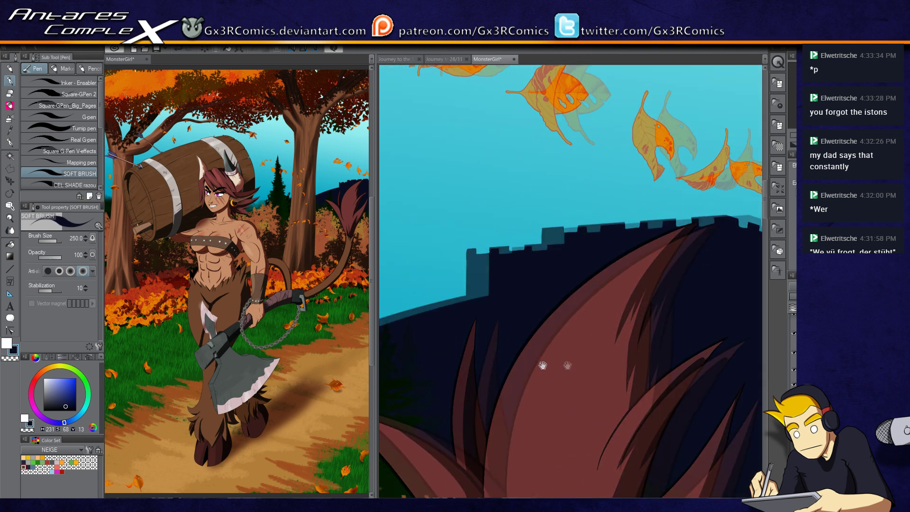
scroll(597, 389, down, 2)
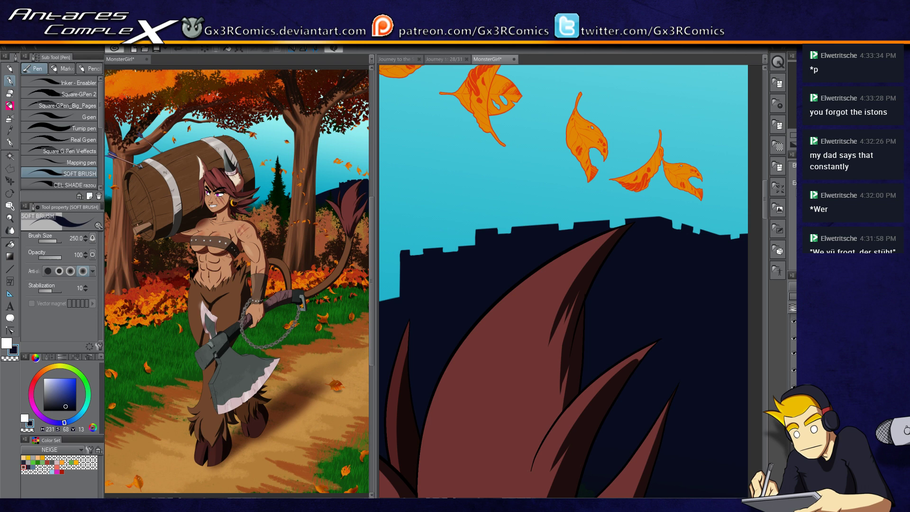
drag(543, 249, 567, 316)
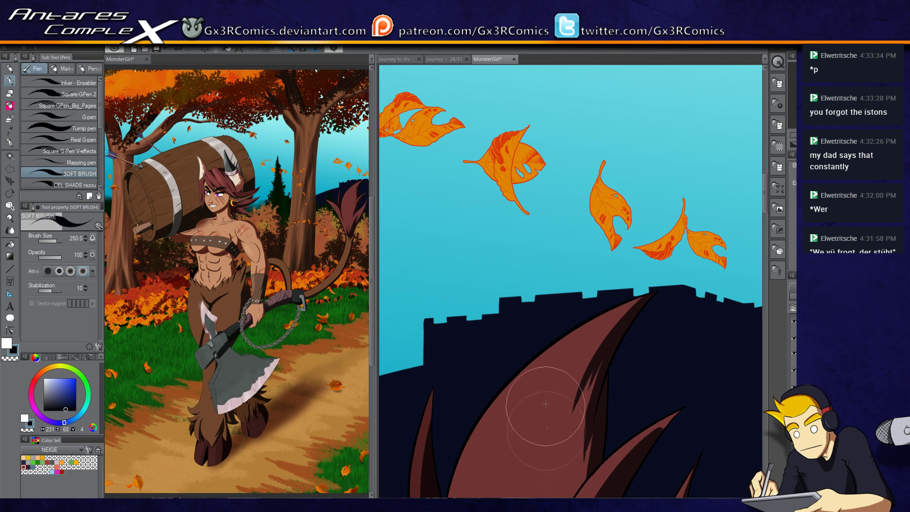
drag(539, 407, 544, 186)
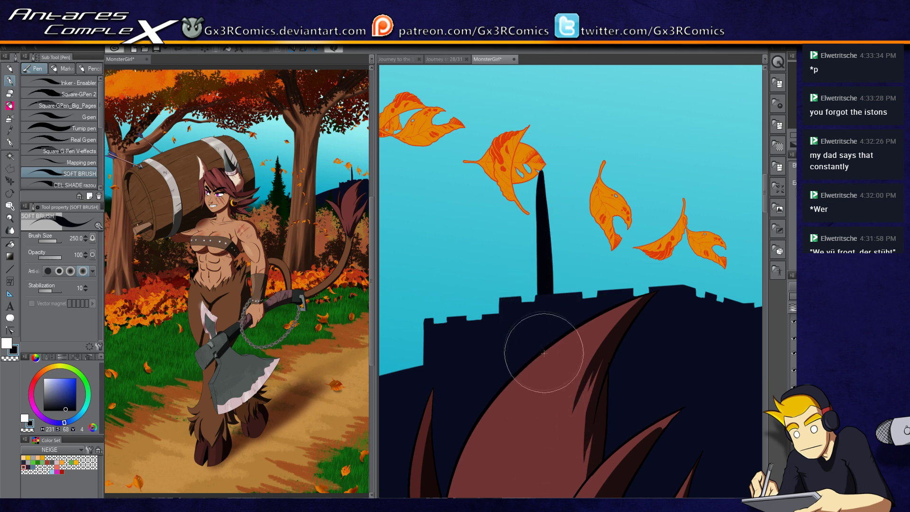
drag(542, 351, 534, 153)
mouse_move(537, 373)
mouse_down()
mouse_move(525, 277)
mouse_move(535, 170)
mouse_up()
drag(558, 333, 561, 161)
drag(629, 252, 524, 283)
mouse_move(624, 183)
mouse_down()
mouse_move(635, 178)
mouse_move(610, 366)
mouse_move(621, 368)
mouse_up()
mouse_move(594, 237)
mouse_down()
mouse_move(570, 369)
mouse_move(540, 265)
mouse_move(498, 223)
mouse_up()
drag(420, 194, 492, 219)
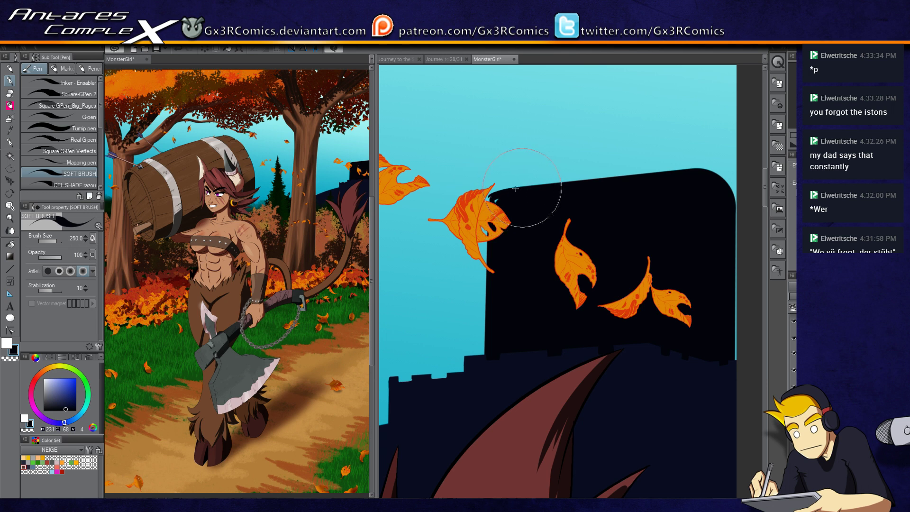
- Extend the tower's top edge to the canvas border and build up its rounded left corner into a squarer shape
mouse_move(501, 207)
mouse_down()
mouse_move(491, 227)
mouse_move(492, 199)
mouse_move(514, 189)
mouse_up()
drag(614, 258, 515, 301)
mouse_move(596, 220)
mouse_down()
mouse_move(629, 220)
mouse_move(616, 226)
mouse_move(656, 240)
mouse_move(645, 327)
mouse_move(633, 240)
mouse_move(640, 370)
mouse_move(654, 336)
mouse_up()
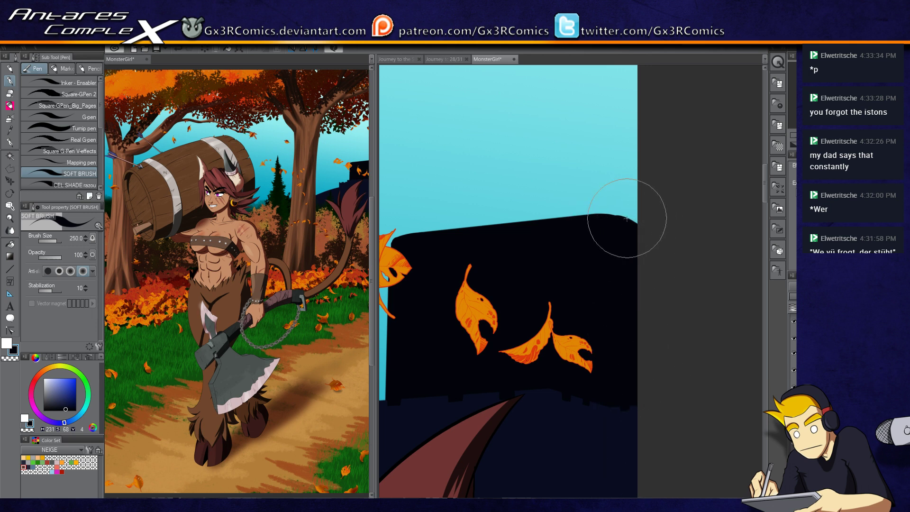
drag(619, 218, 630, 222)
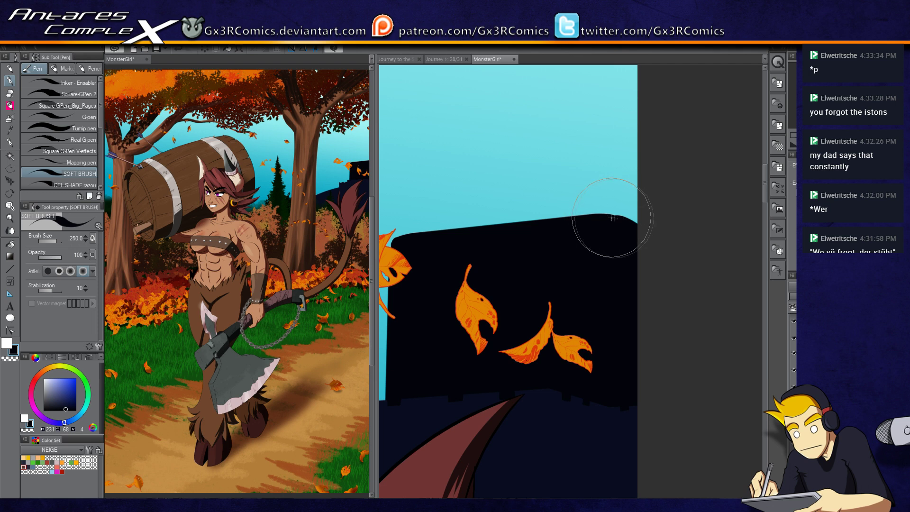
drag(615, 219, 624, 217)
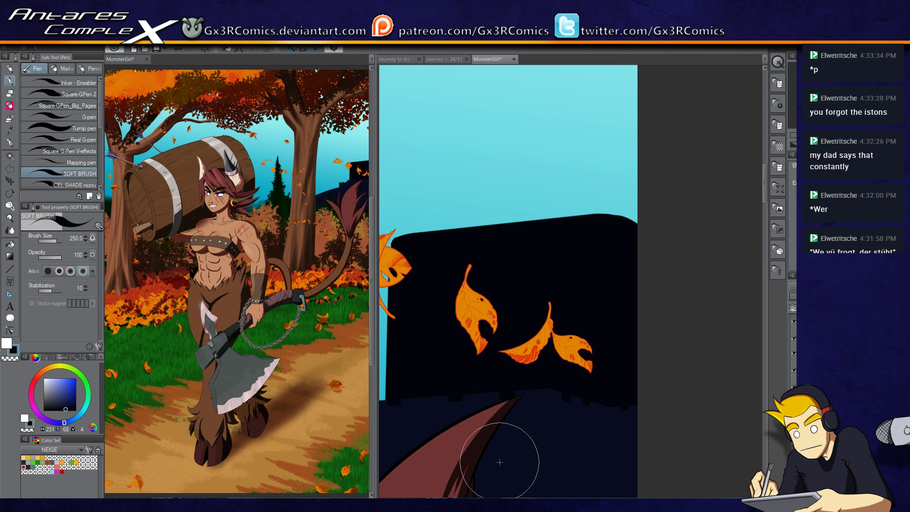
scroll(417, 236, up, 2)
drag(417, 260, 520, 273)
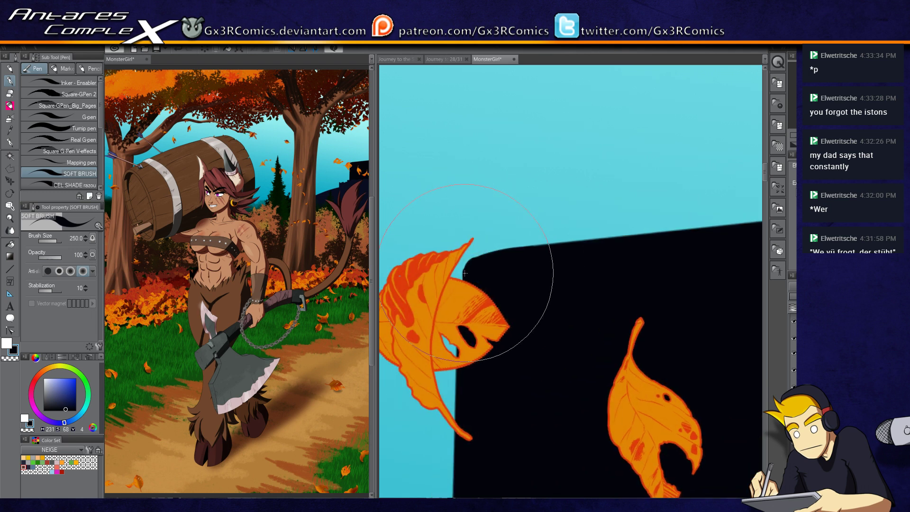
drag(464, 268, 467, 261)
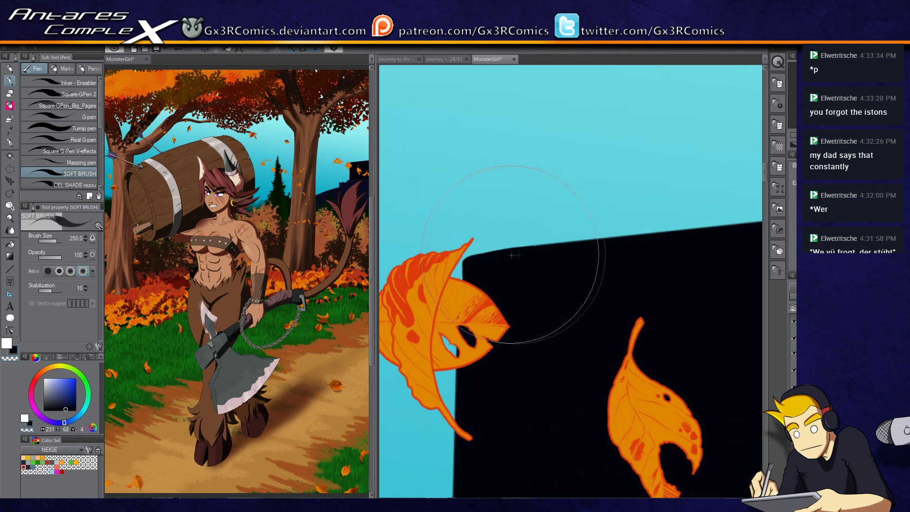
- Erase the first two crenel notches into the tower's top edge near its left corner with the transparent colour
key(c)
drag(511, 256, 545, 251)
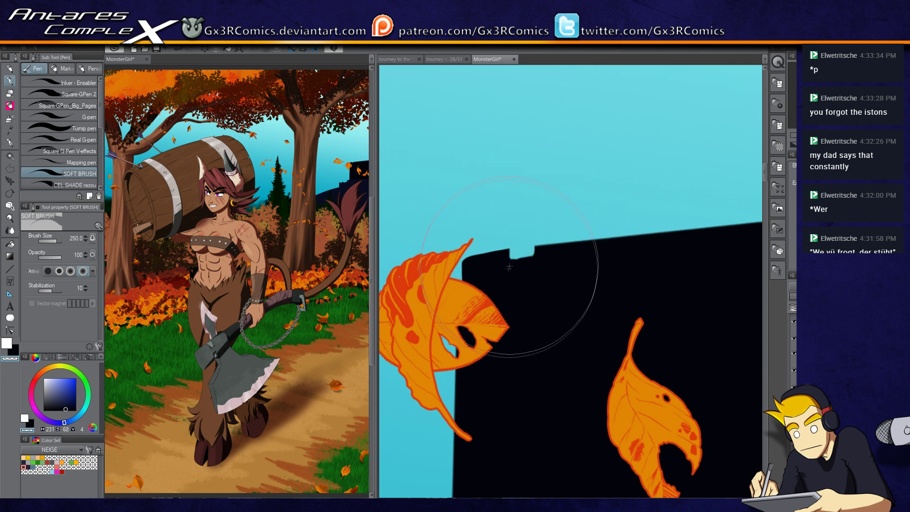
mouse_move(593, 240)
mouse_down()
mouse_move(512, 256)
mouse_move(556, 244)
mouse_up()
key(ctrl+z)
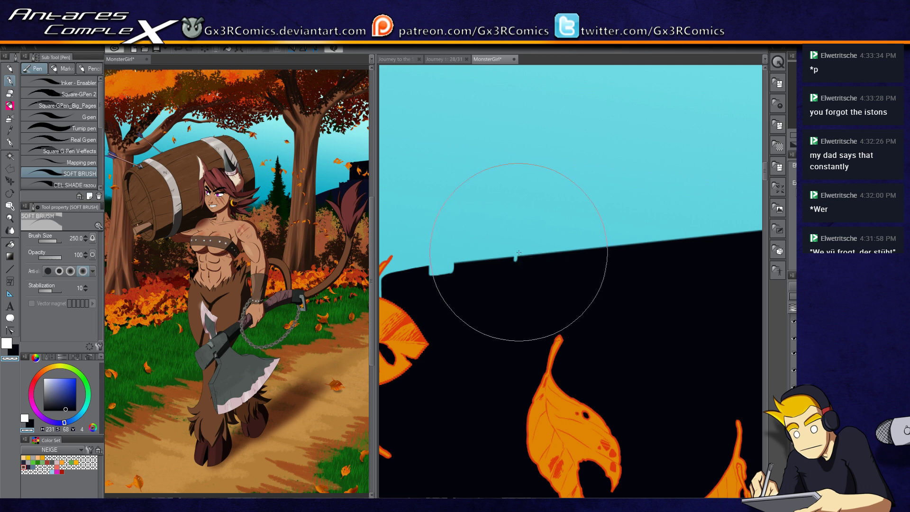
drag(516, 263, 536, 247)
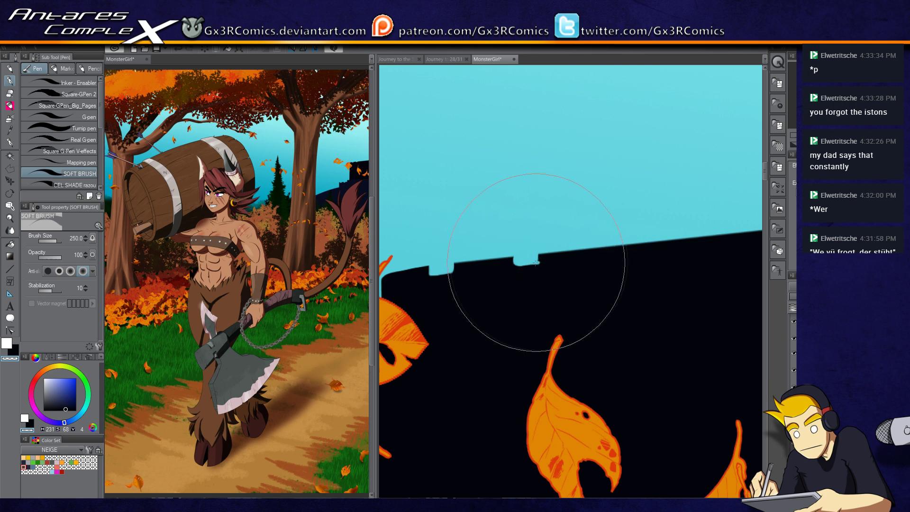
drag(539, 261, 533, 265)
- Cut two more evenly spaced crenel notches further right along the tower's top edge and square off their corners
drag(615, 258, 548, 273)
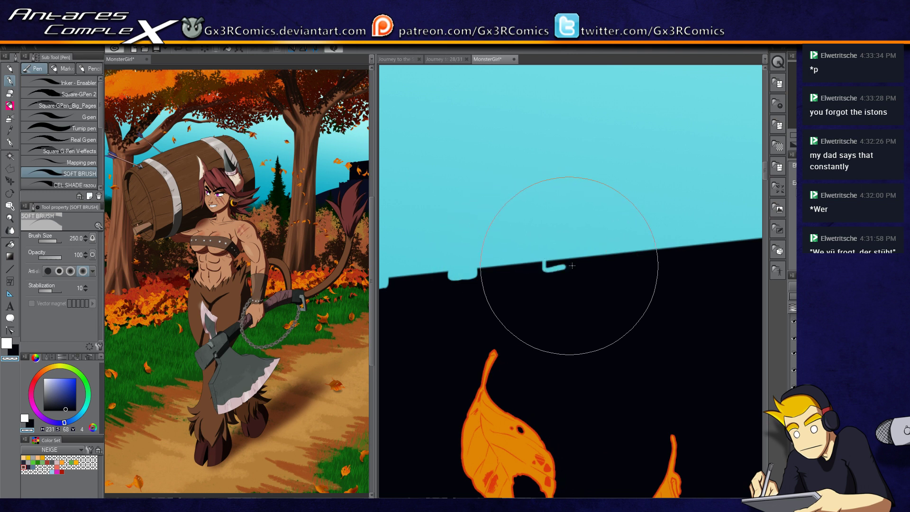
mouse_move(551, 270)
mouse_down()
mouse_move(581, 266)
mouse_move(554, 268)
mouse_move(576, 264)
mouse_move(569, 242)
mouse_move(555, 265)
mouse_up()
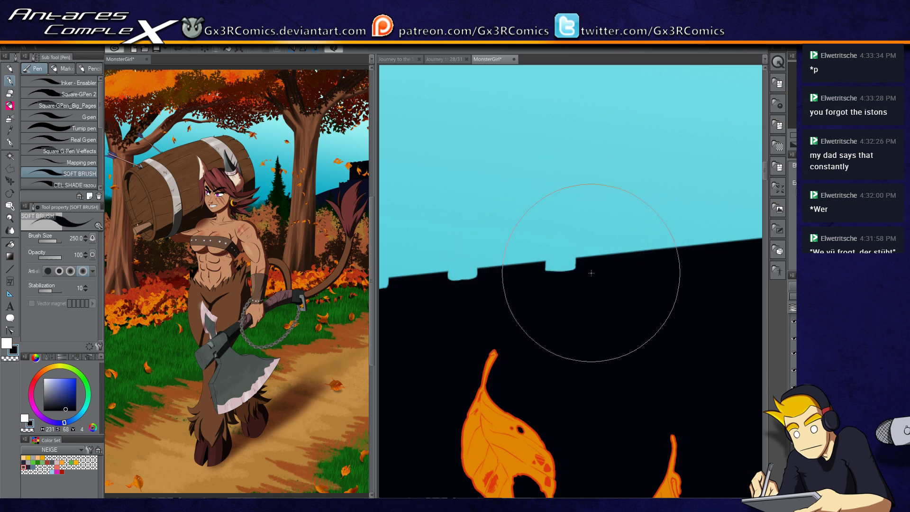
drag(648, 292, 535, 290)
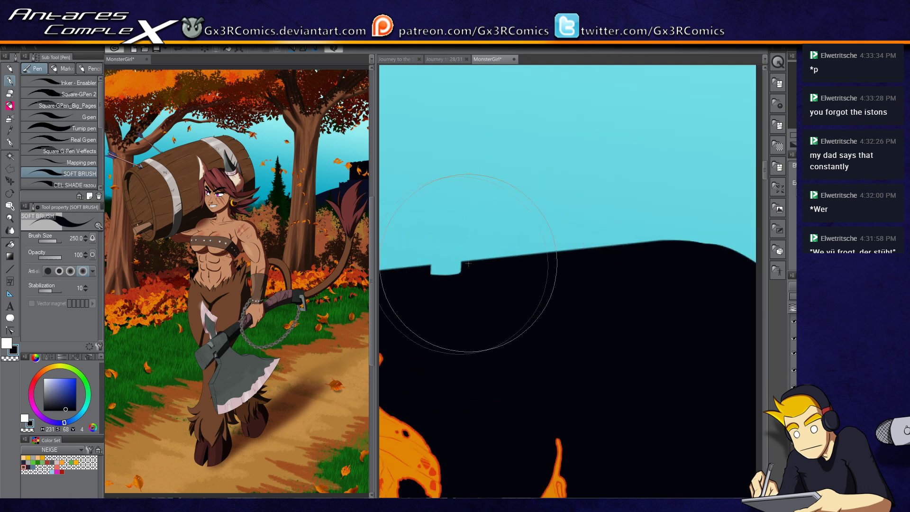
key(c)
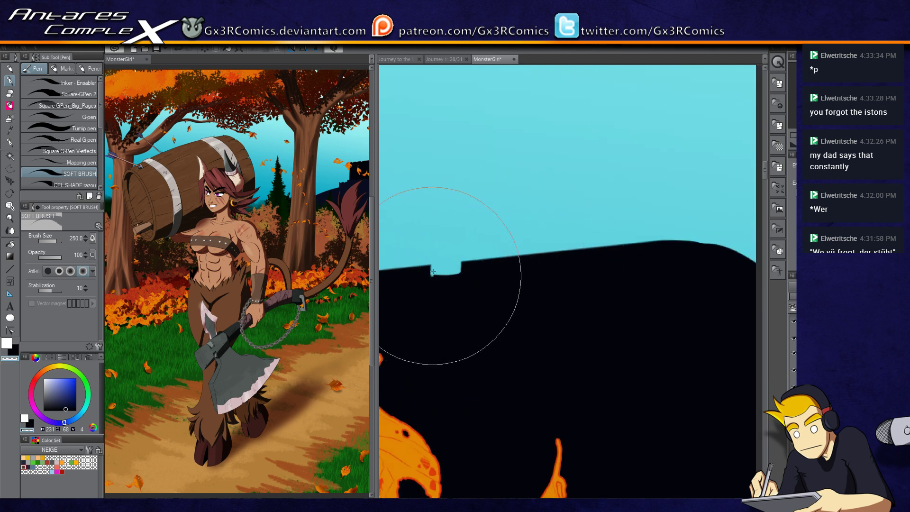
drag(433, 275, 448, 274)
drag(589, 284, 525, 315)
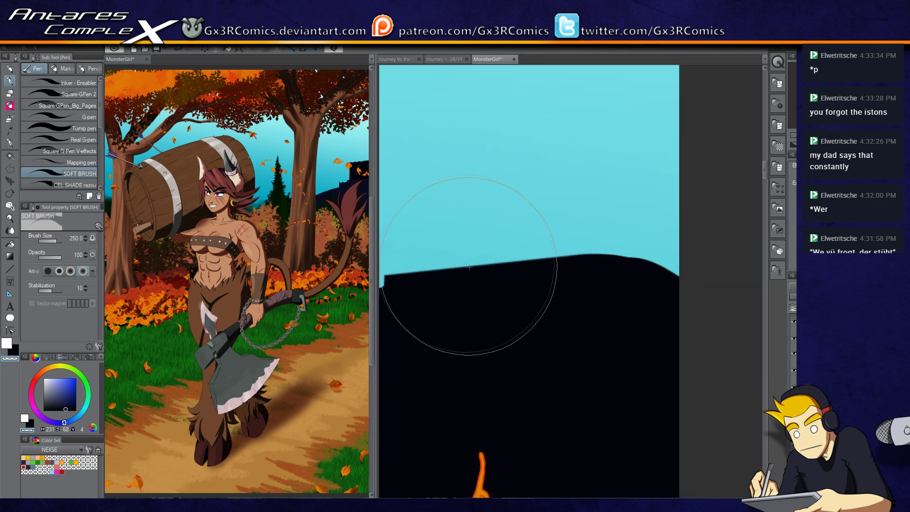
mouse_move(472, 267)
mouse_down()
mouse_move(471, 274)
mouse_move(480, 264)
mouse_up()
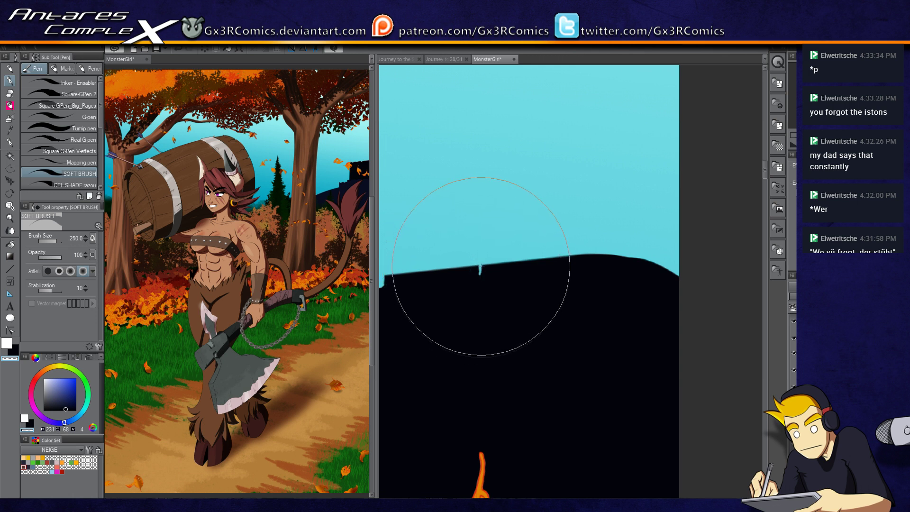
mouse_move(481, 265)
mouse_down()
mouse_move(508, 277)
mouse_move(509, 251)
mouse_move(485, 274)
mouse_move(486, 259)
mouse_move(485, 276)
mouse_move(499, 271)
mouse_move(501, 258)
mouse_move(504, 270)
mouse_move(492, 268)
mouse_move(498, 263)
mouse_move(509, 288)
mouse_move(538, 284)
mouse_up()
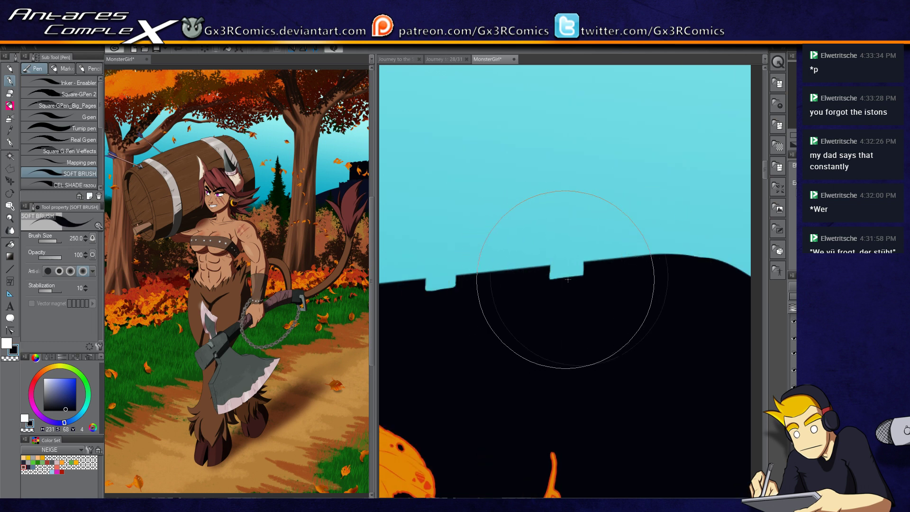
- Straighten the tower's top edge near the right canvas border and erase a small crenel notch at the border itself
drag(679, 270, 622, 292)
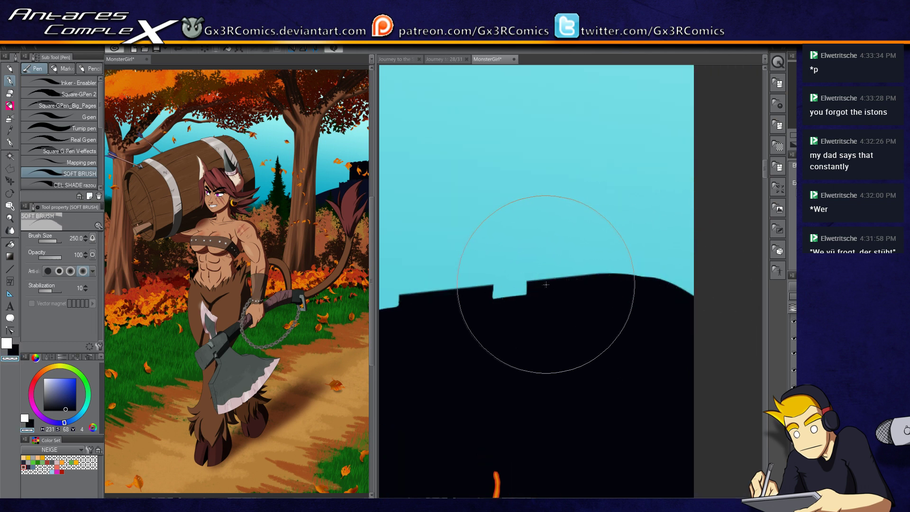
mouse_move(556, 279)
mouse_down()
mouse_move(670, 284)
mouse_move(695, 264)
mouse_move(652, 276)
mouse_move(715, 290)
mouse_move(696, 325)
mouse_move(675, 288)
mouse_up()
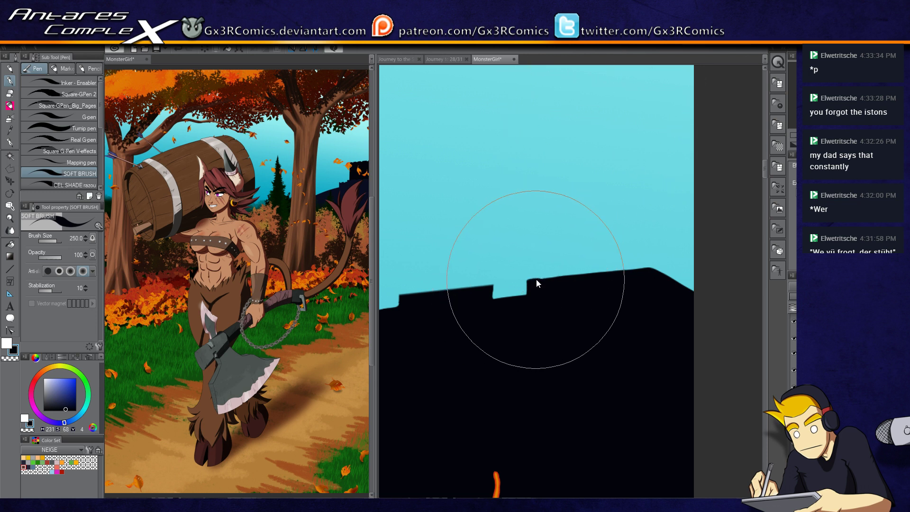
key(c)
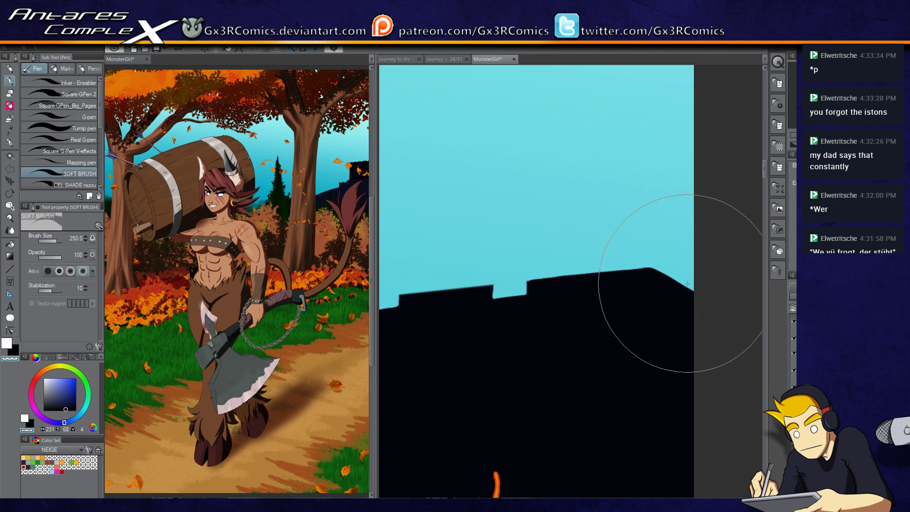
drag(687, 284, 692, 298)
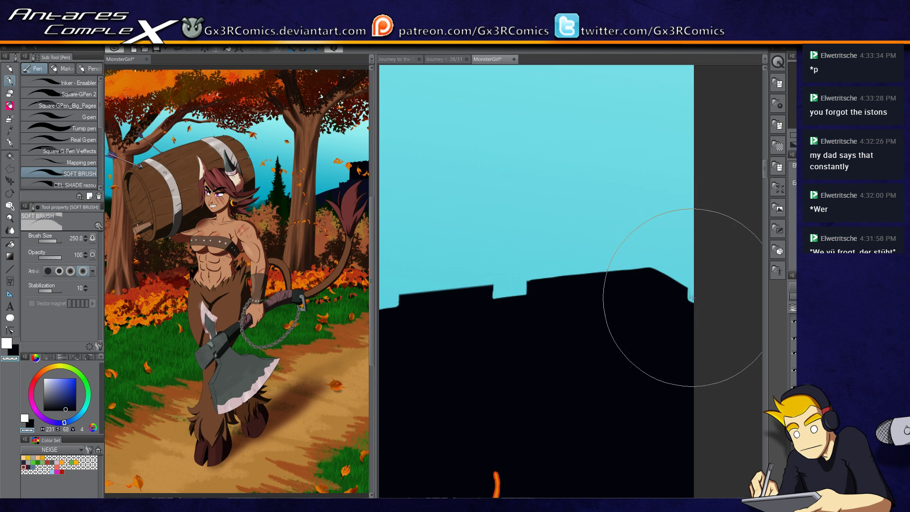
- Clean up and square off the crenel notches and merlon corners along the left half of the tower's top edge
drag(488, 302, 690, 264)
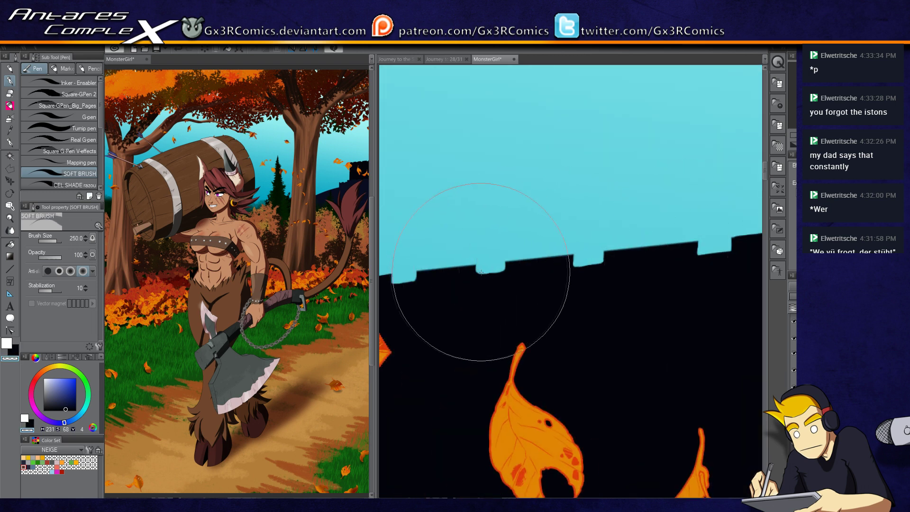
mouse_move(487, 276)
mouse_down()
mouse_move(502, 279)
mouse_move(480, 269)
mouse_move(488, 291)
mouse_move(508, 300)
mouse_move(517, 276)
mouse_move(538, 273)
mouse_move(522, 266)
mouse_up()
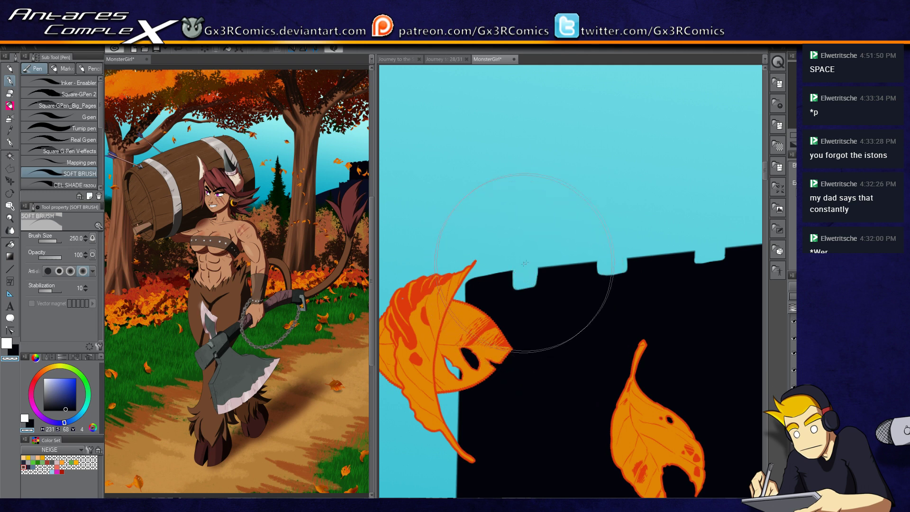
key(c)
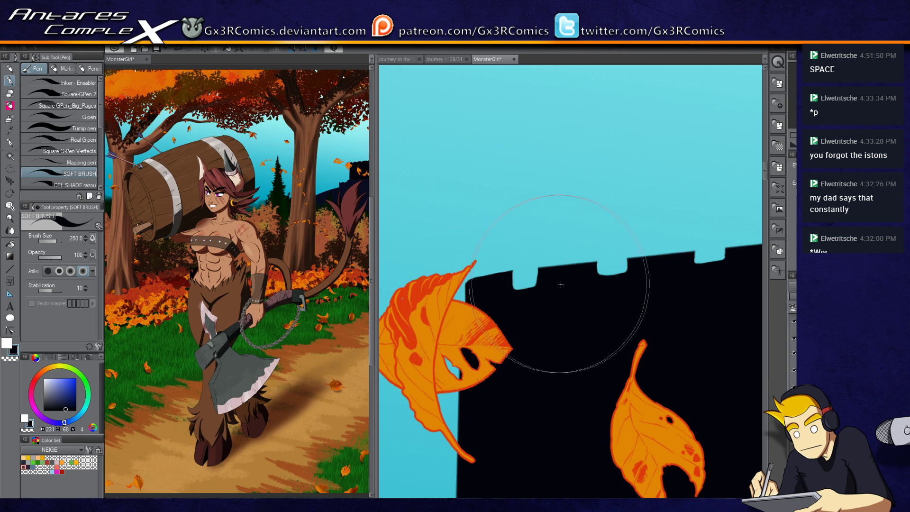
drag(559, 285, 441, 314)
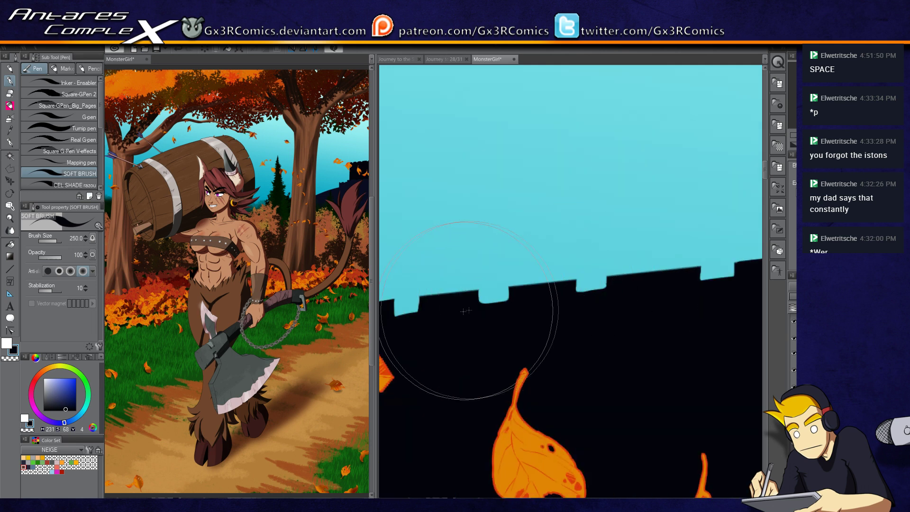
key(c)
key(c)
drag(477, 288, 476, 291)
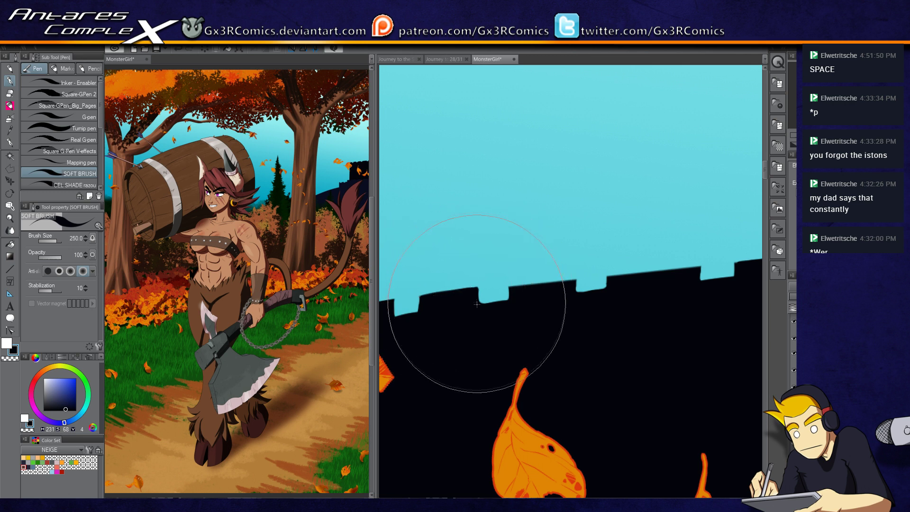
mouse_move(622, 312)
mouse_down()
mouse_move(590, 310)
mouse_move(610, 309)
mouse_up()
- Outline a straight-edged Polyline selection along the tower's crenellated top, paint the merlon tops level inside it with SOFT BRUSH, and deselect
scroll(507, 347, down, 3)
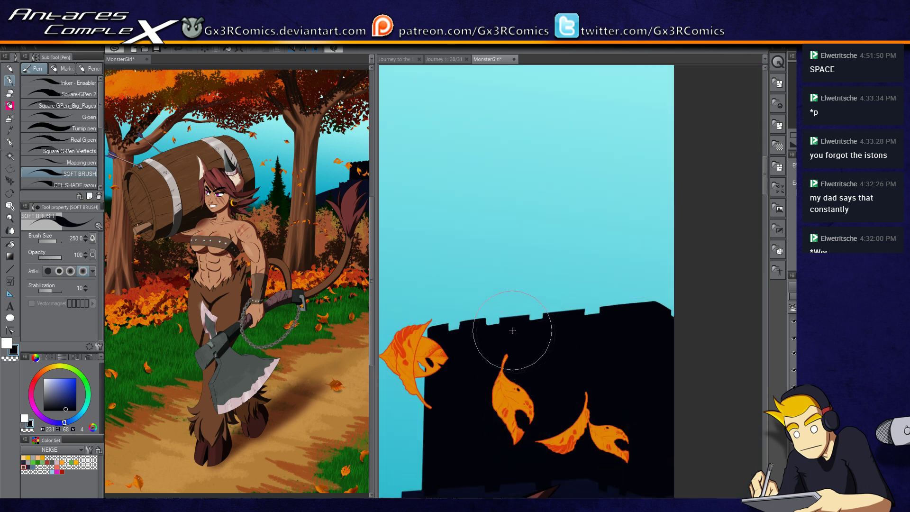
scroll(489, 341, up, 3)
key(m)
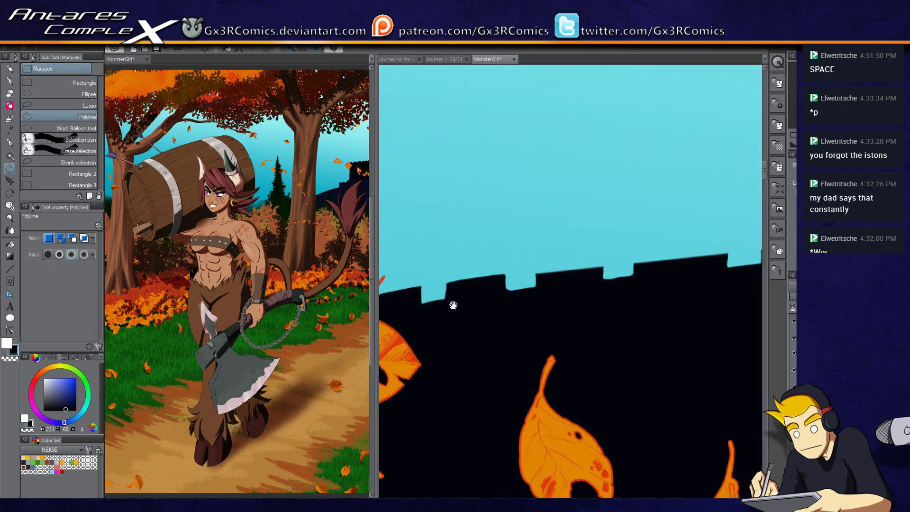
drag(452, 305, 484, 319)
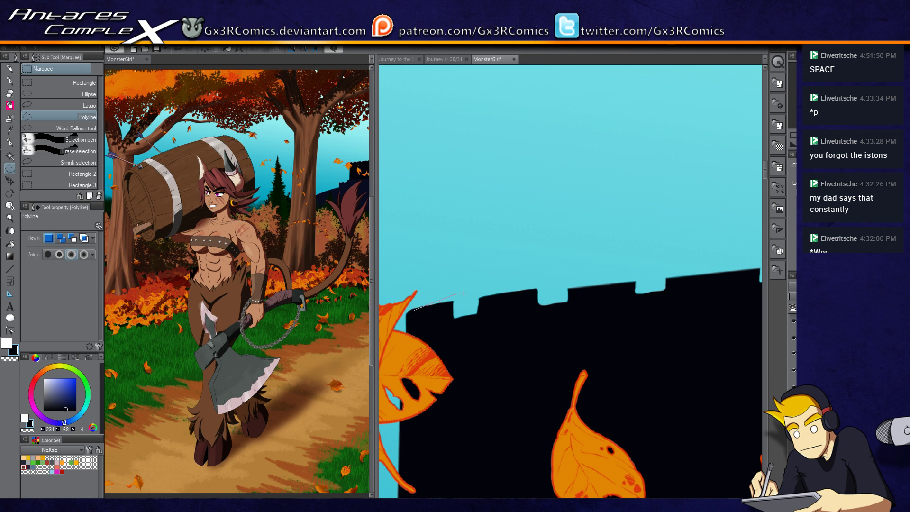
scroll(590, 308, up, 3)
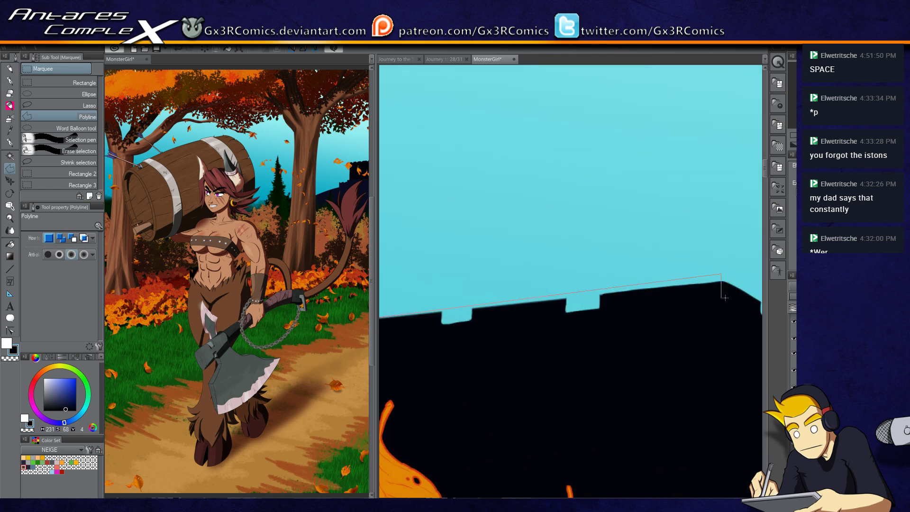
click(733, 311)
scroll(647, 339, down, 2)
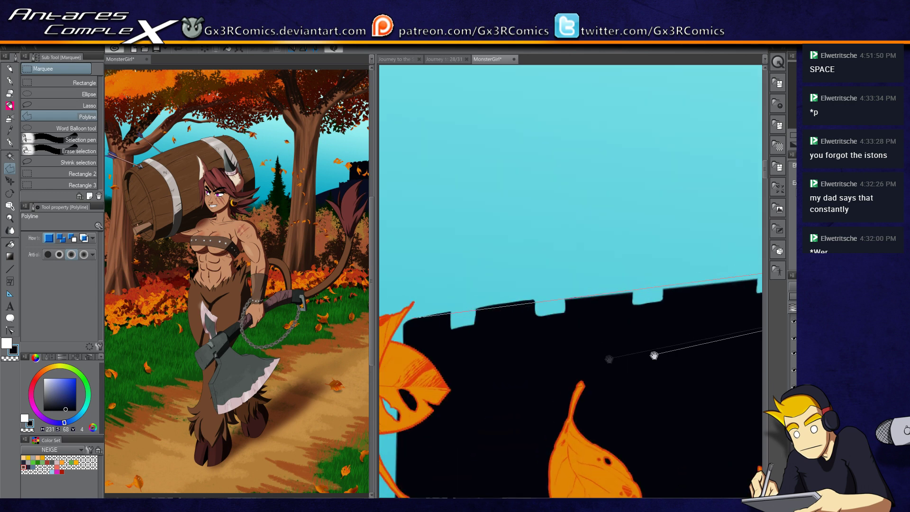
click(436, 364)
click(412, 322)
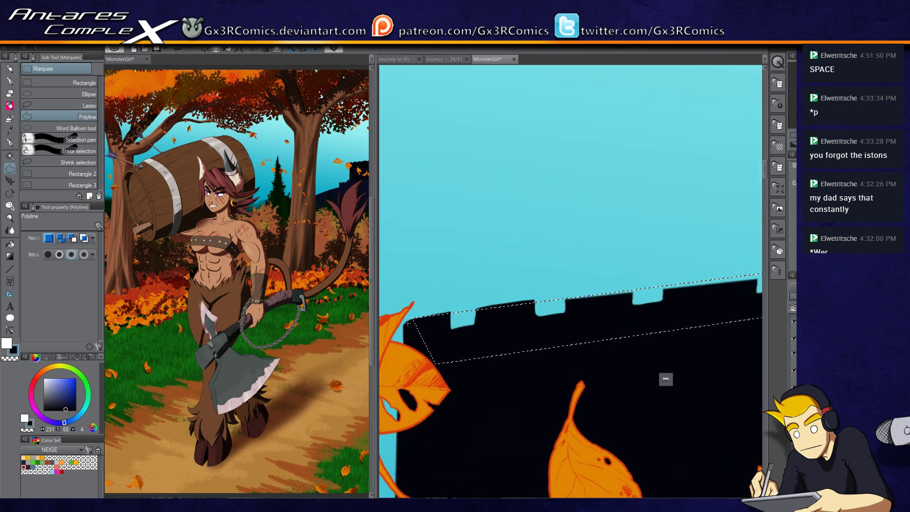
drag(572, 276, 534, 283)
key(p)
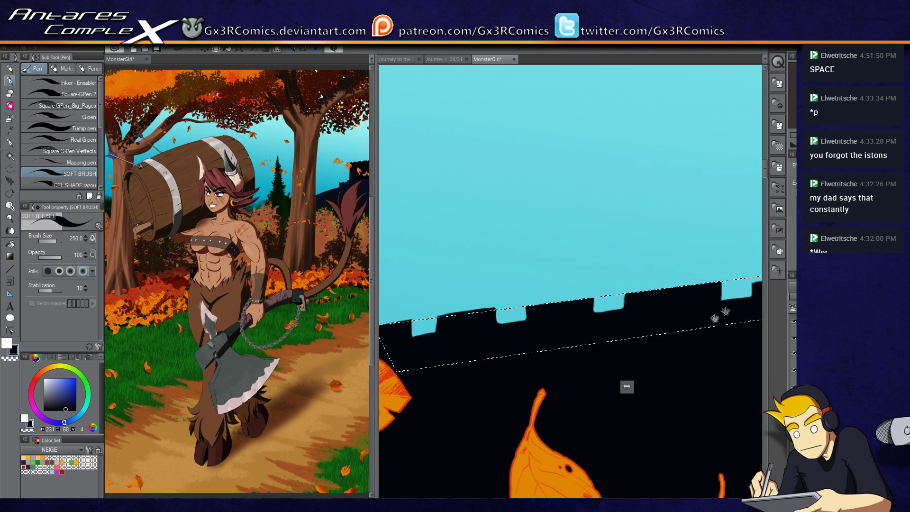
drag(758, 274, 595, 294)
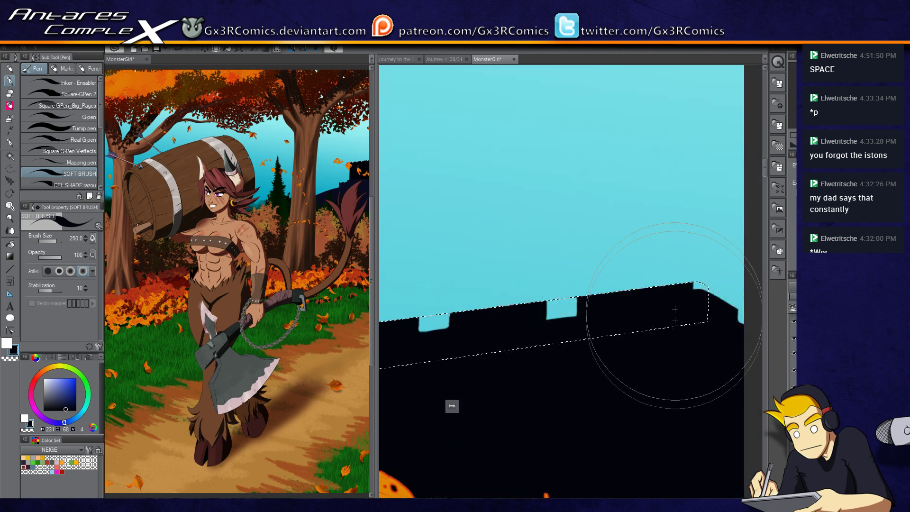
scroll(630, 339, down, 2)
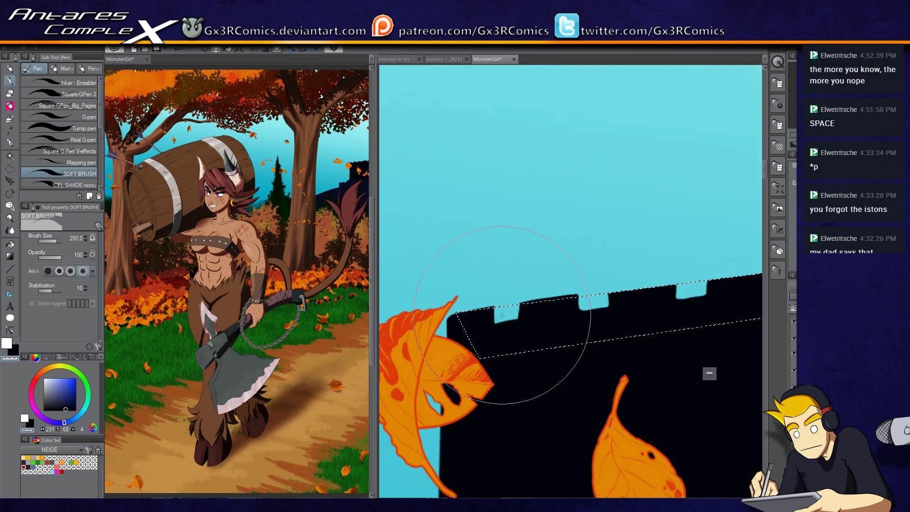
key(e)
key(p)
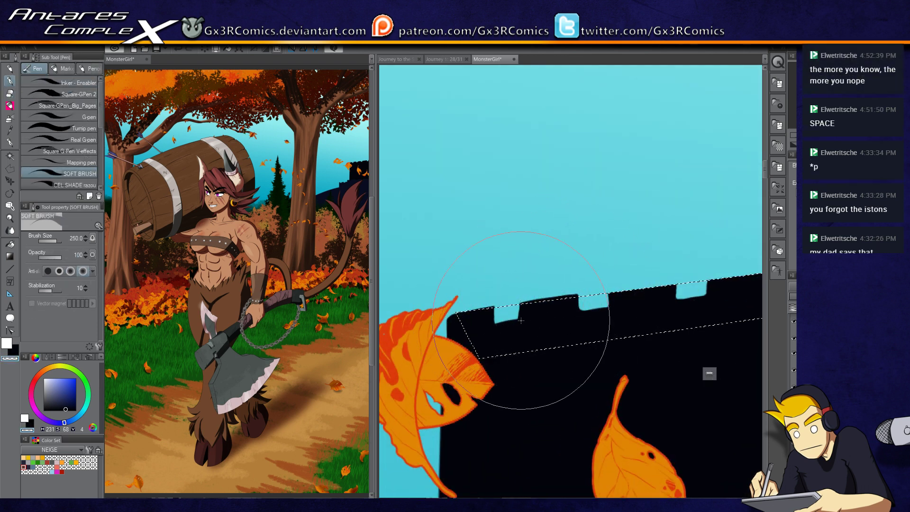
key(e)
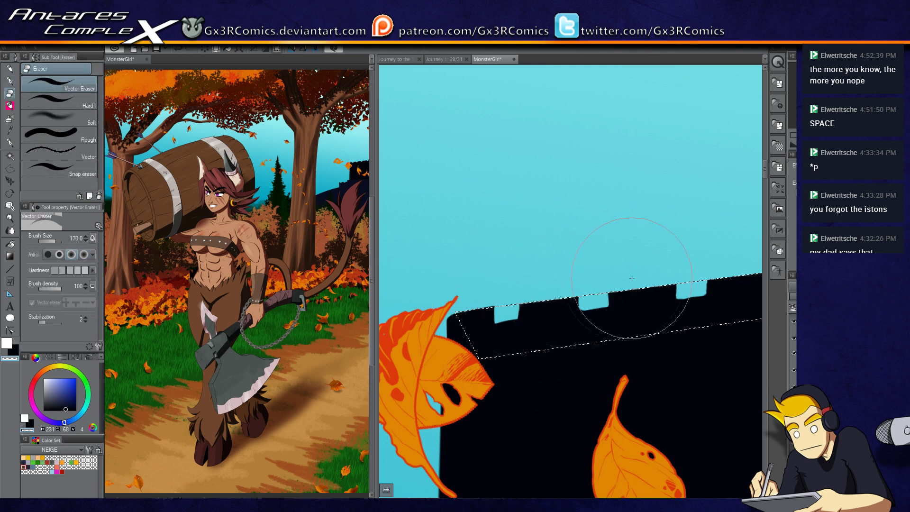
key(p)
key(ctrl+d)
- Lighten the castle and hill silhouettes to a hazy dark teal-blue and blur them so they recede into the distance
drag(652, 349, 445, 365)
drag(606, 356, 475, 392)
scroll(632, 370, down, 1)
scroll(631, 366, down, 1)
mouse_move(583, 474)
mouse_down()
mouse_move(546, 390)
mouse_move(548, 404)
mouse_up()
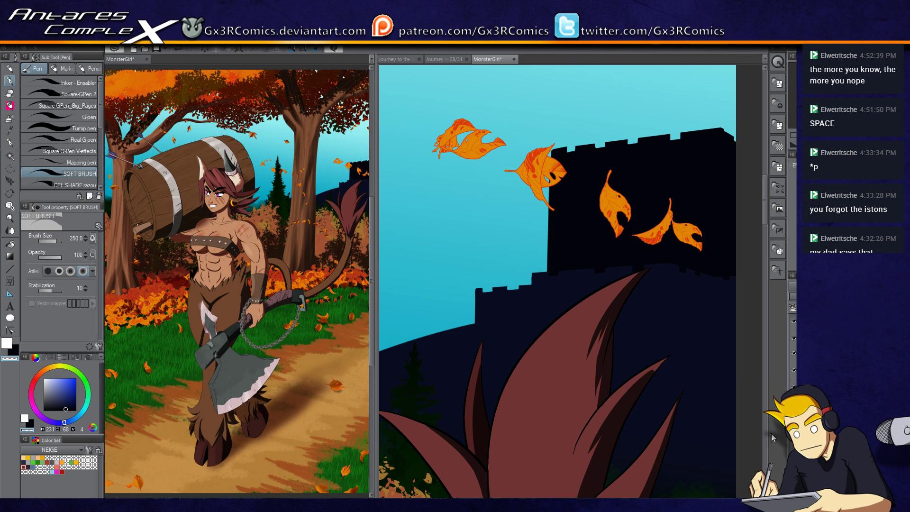
key(ctrl+z)
key(ctrl+z)
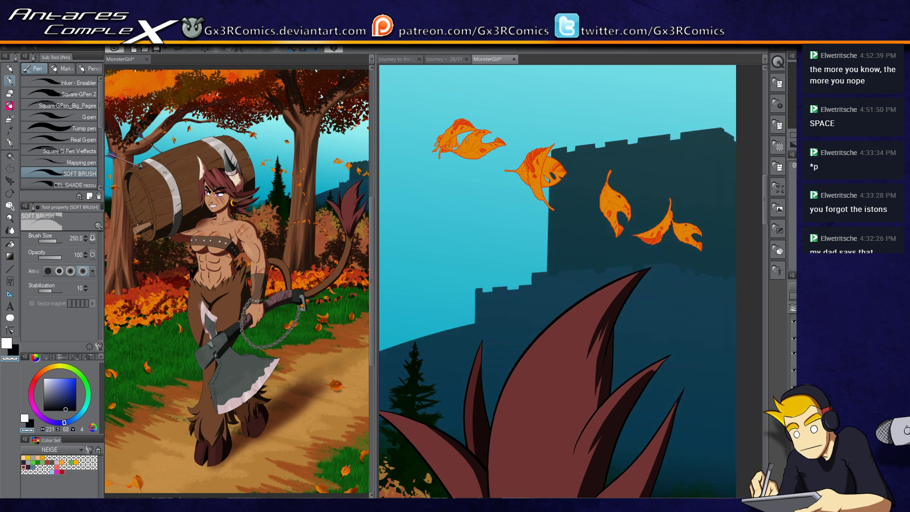
key(ctrl+z)
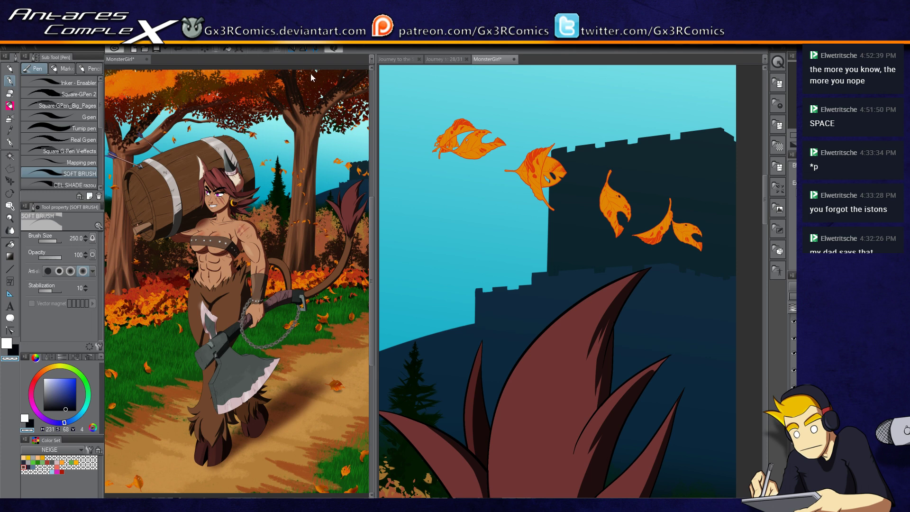
key(space)
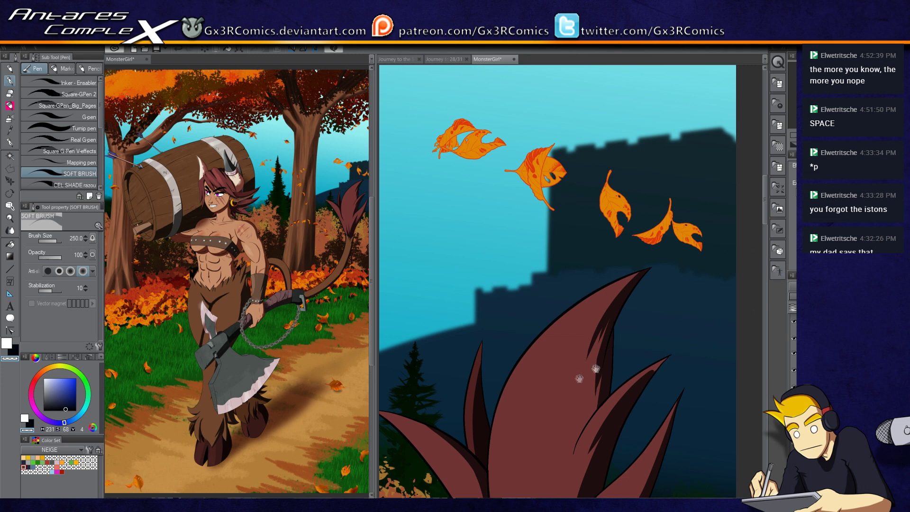
- Select the tail's red hair tuft and brush soft light highlights onto its strands with SAI Marker 2 at size 600
drag(536, 406, 641, 331)
scroll(584, 377, down, 3)
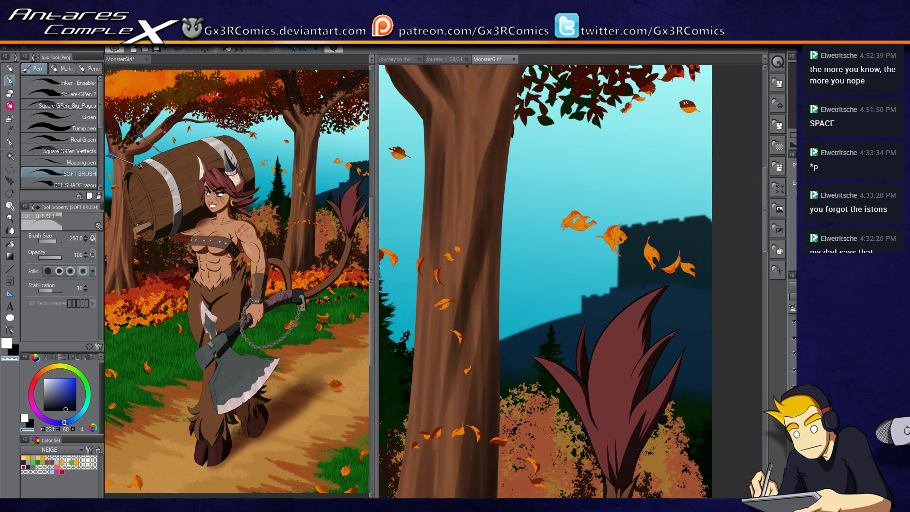
scroll(614, 438, up, 1)
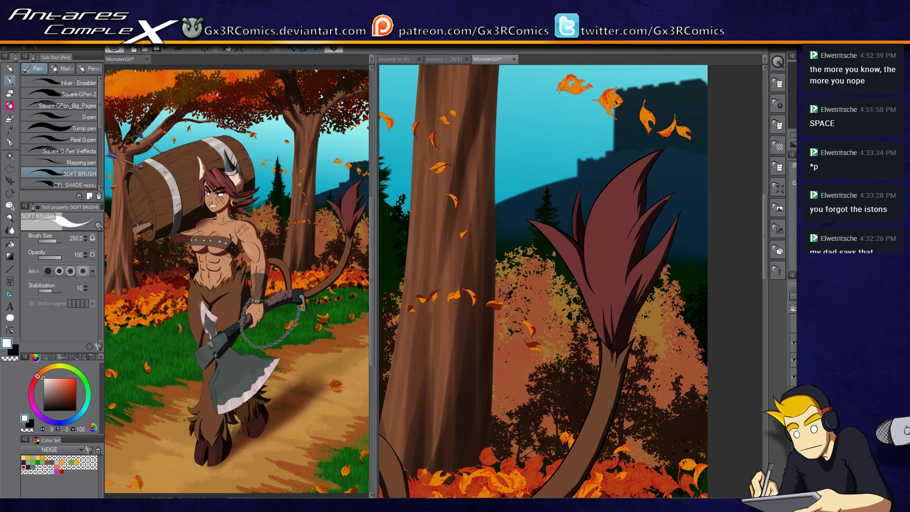
key(w)
key(x)
click(603, 228)
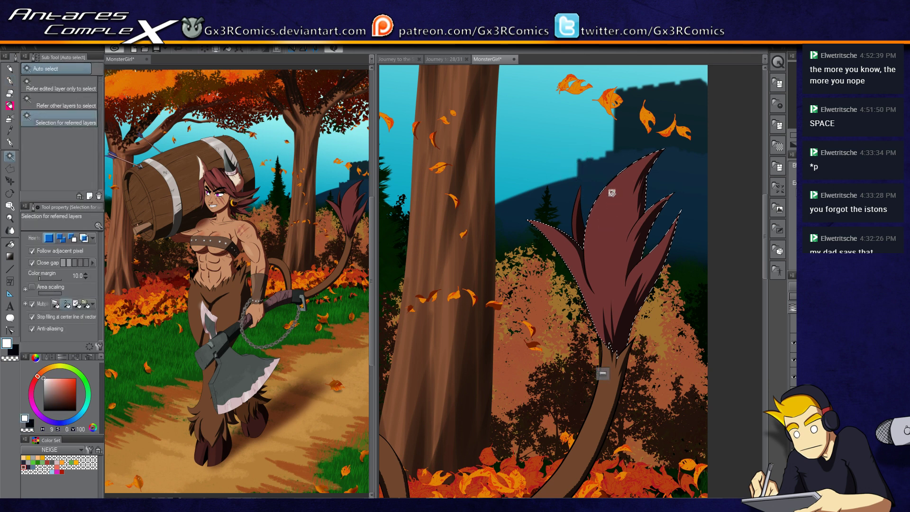
key(b)
drag(640, 160, 613, 217)
drag(528, 222, 586, 301)
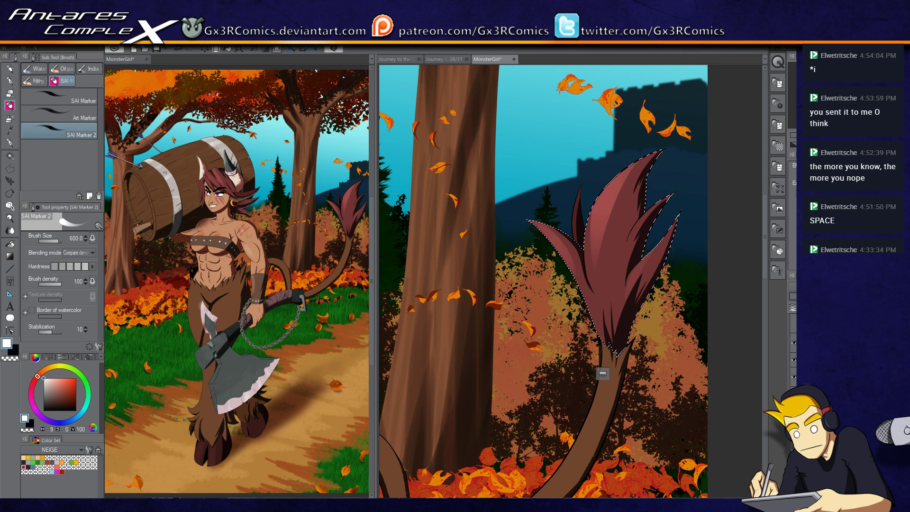
key(ctrl+d)
- Examine the character's torso, the barrel and the overall illustration to review the shading and highlights
drag(548, 428, 674, 334)
drag(464, 439, 595, 332)
drag(505, 402, 533, 440)
mouse_move(492, 381)
mouse_down()
mouse_move(522, 426)
mouse_move(536, 381)
mouse_up()
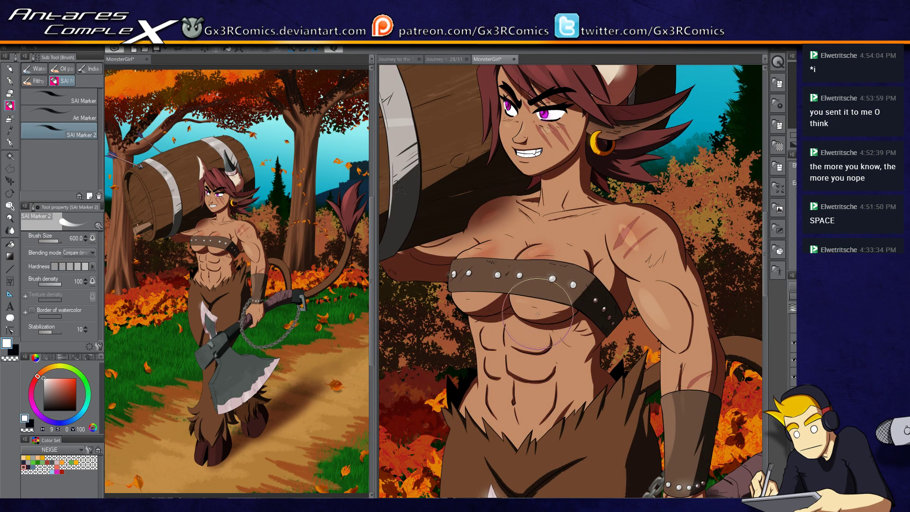
mouse_move(520, 328)
mouse_down()
mouse_move(490, 333)
mouse_move(504, 368)
mouse_move(494, 370)
mouse_move(494, 361)
mouse_move(496, 370)
mouse_move(531, 365)
mouse_move(494, 389)
mouse_move(521, 407)
mouse_up()
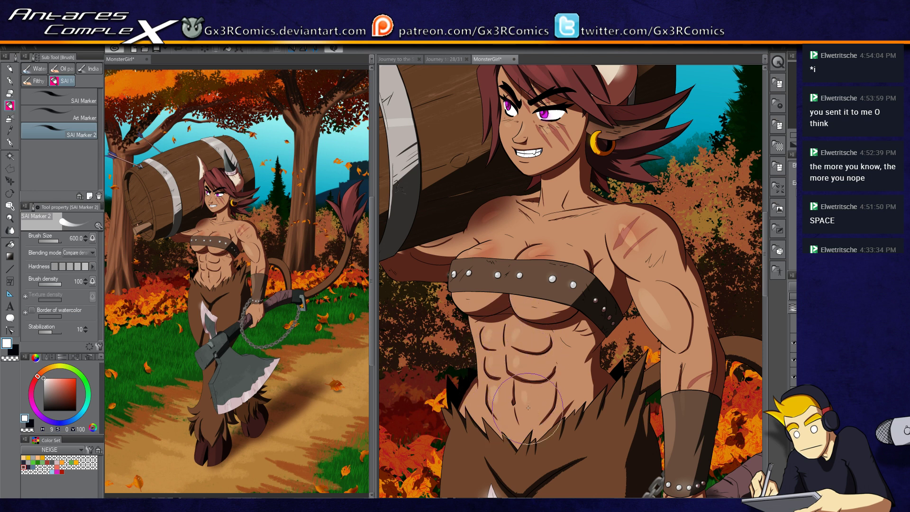
drag(466, 344, 531, 429)
drag(445, 392, 545, 425)
drag(488, 386, 516, 396)
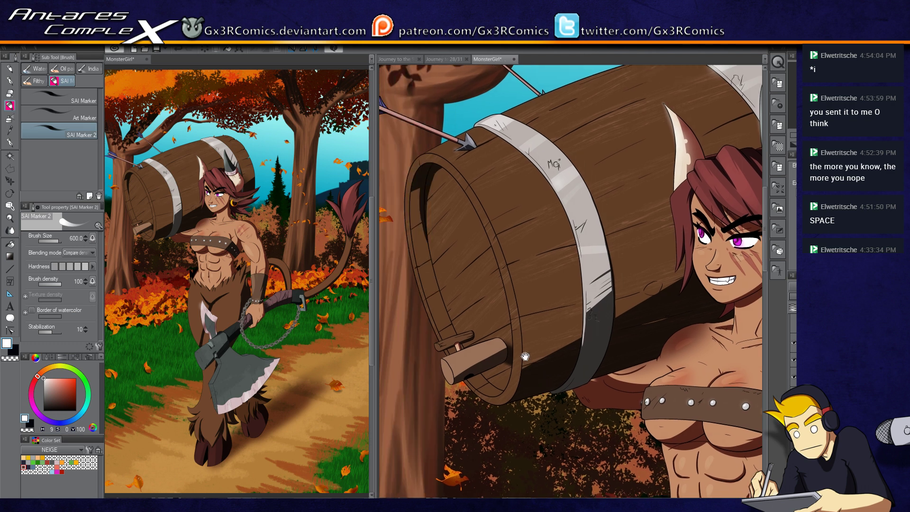
scroll(521, 361, down, 1)
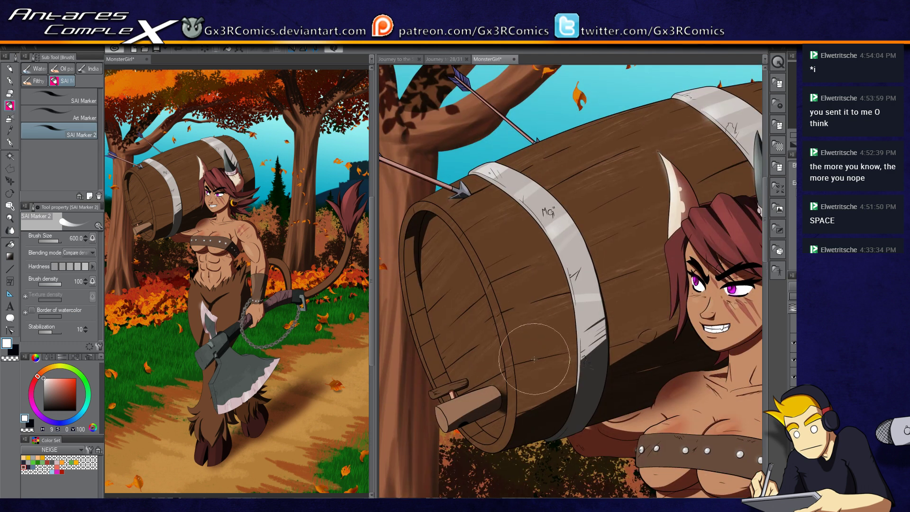
scroll(528, 375, down, 2)
scroll(527, 374, down, 2)
drag(611, 391, 595, 365)
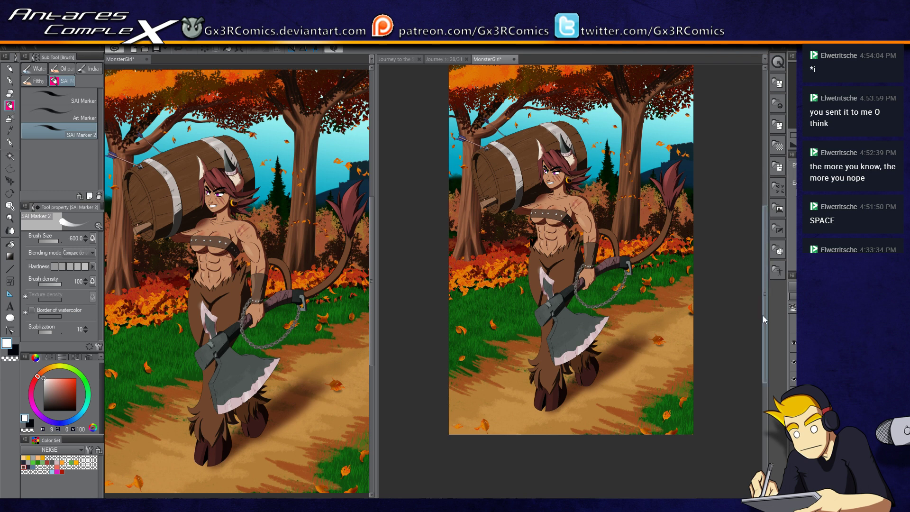
- Lay a diagonal Midday sky gradient across the whole canvas as a subtle cool tint over the illustration
key(g)
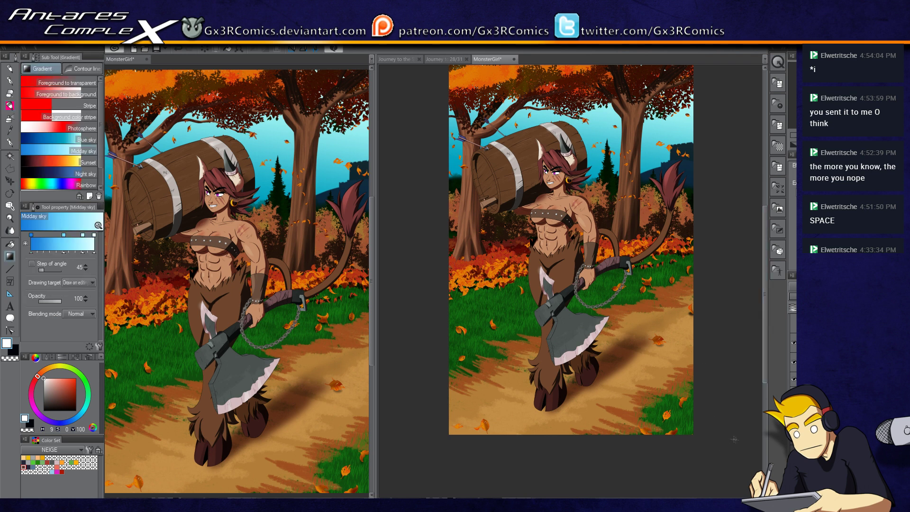
drag(749, 430, 460, 56)
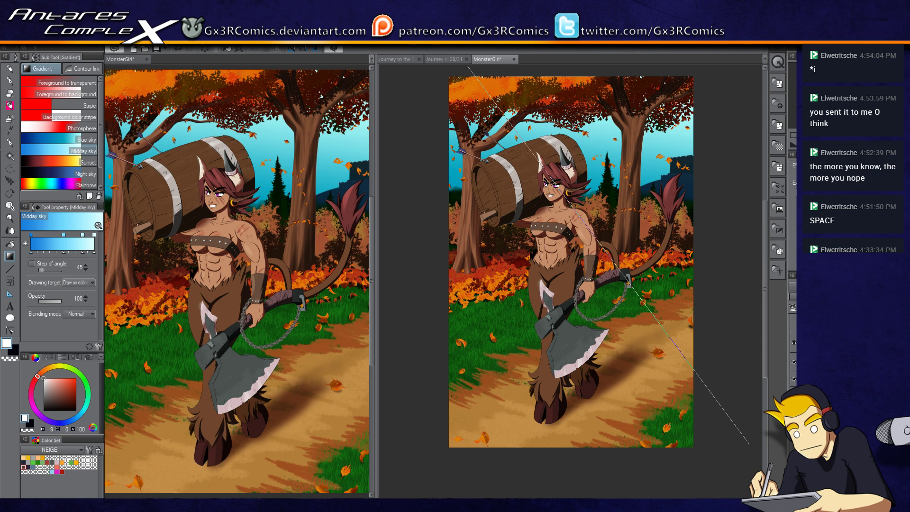
drag(467, 65, 467, 65)
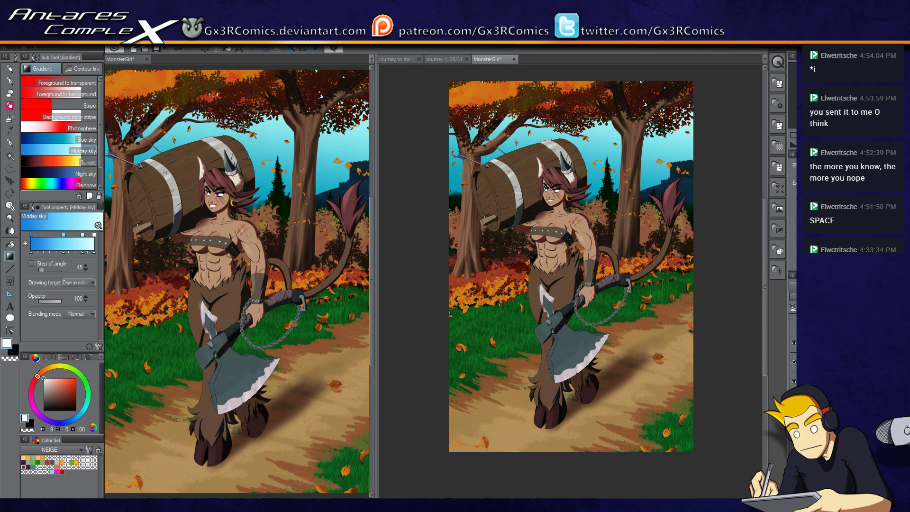
- Ready the Soft airbrush at size 700 and sample the cyan of the sky as the painting colour
key(b)
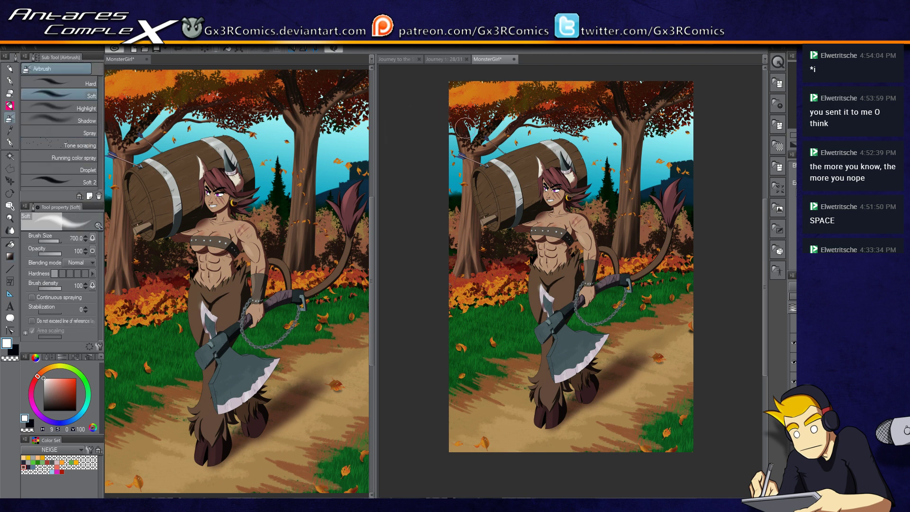
scroll(466, 128, down, 3)
alt+click(503, 146)
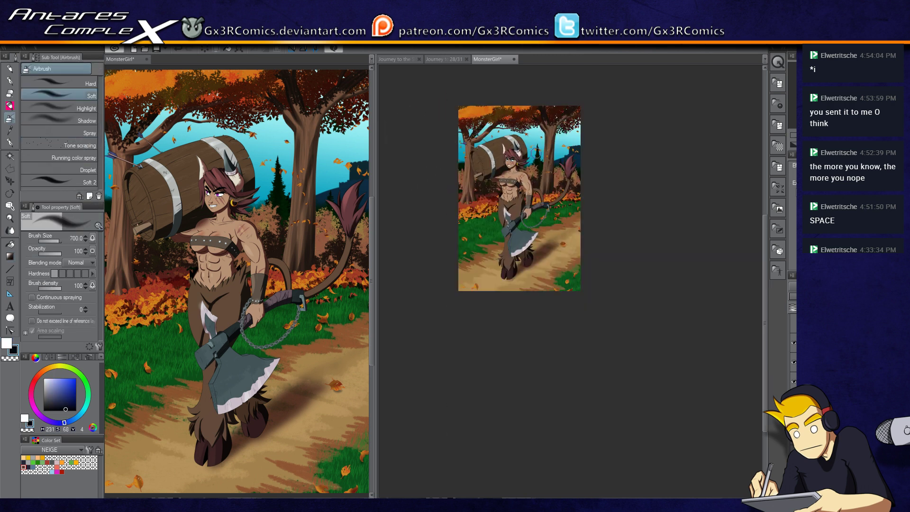
alt+click(563, 141)
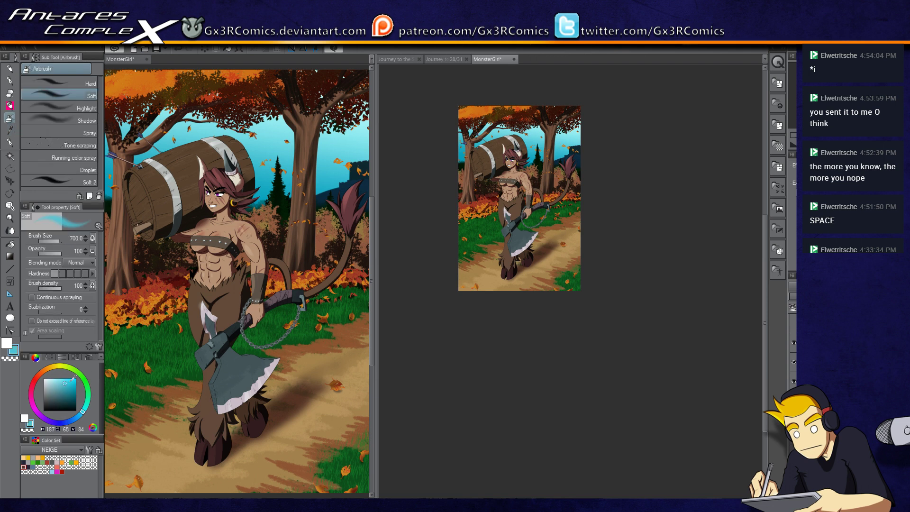
- Set the painting colour to bright blue (H 204, S 80, V 92) and the soft airbrush size to 2000
drag(82, 411, 76, 418)
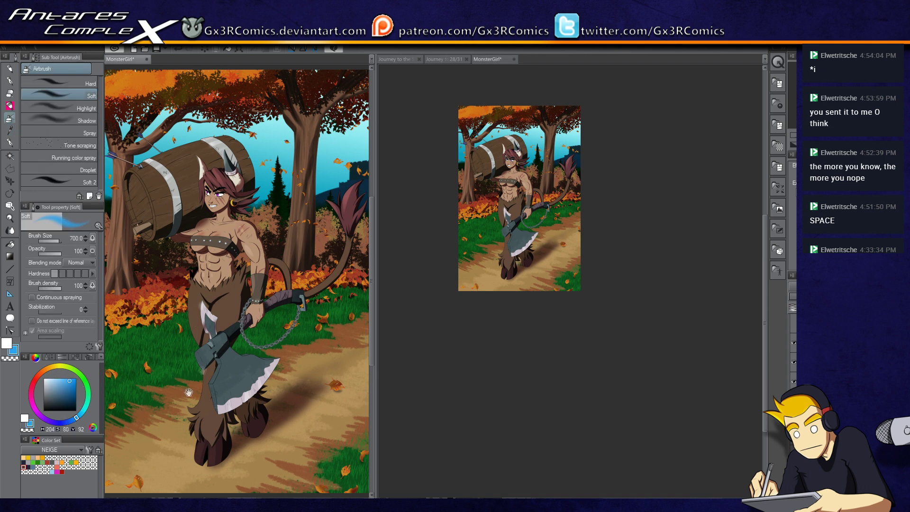
drag(463, 185, 448, 228)
key(b)
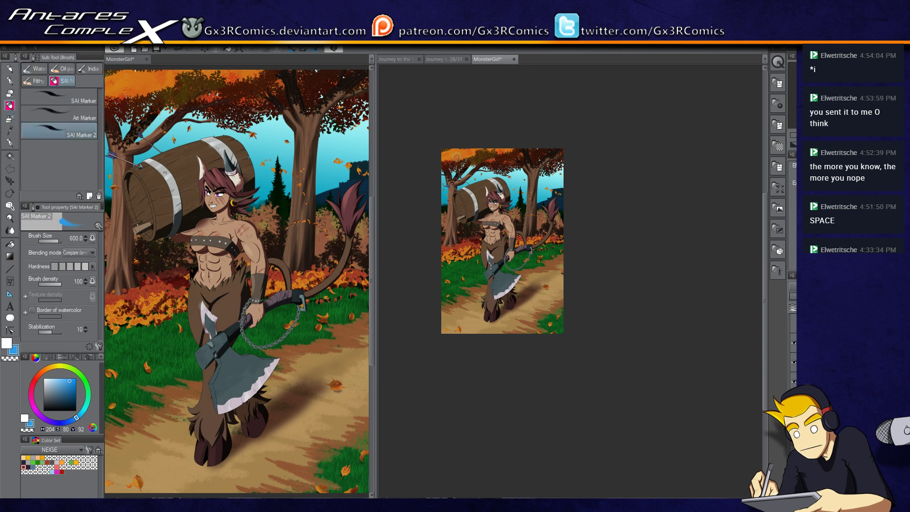
key(b)
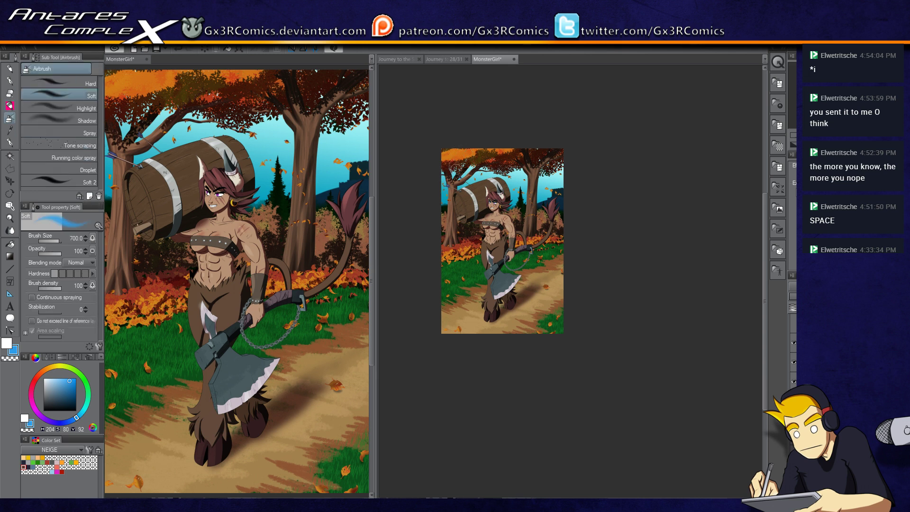
key(bracketright)
key(bracketright)
key(bracketright)
- Try spraying heavy blue haze over the top and left side of the illustration, and undo the last strokes
drag(439, 152, 417, 218)
drag(415, 138, 583, 188)
drag(450, 161, 478, 290)
mouse_move(447, 153)
mouse_down()
mouse_move(453, 112)
mouse_move(541, 154)
mouse_up()
drag(474, 137, 590, 150)
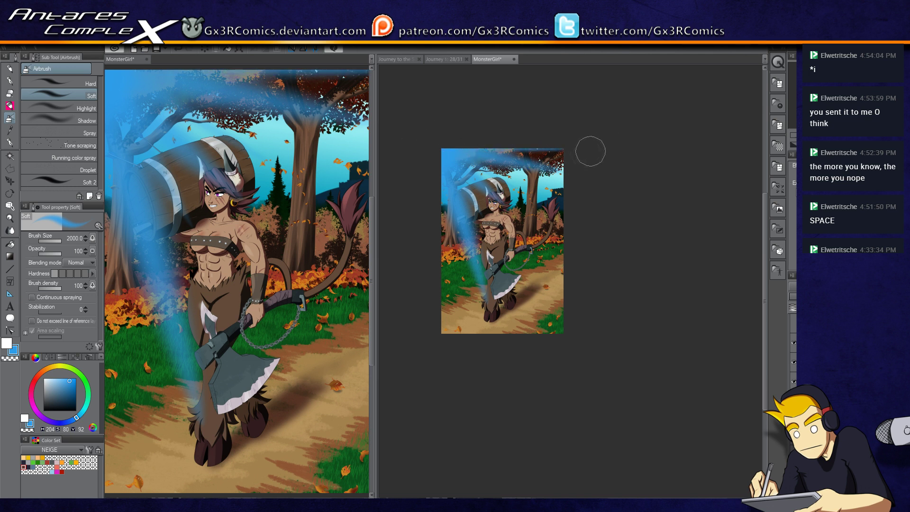
drag(449, 254, 446, 299)
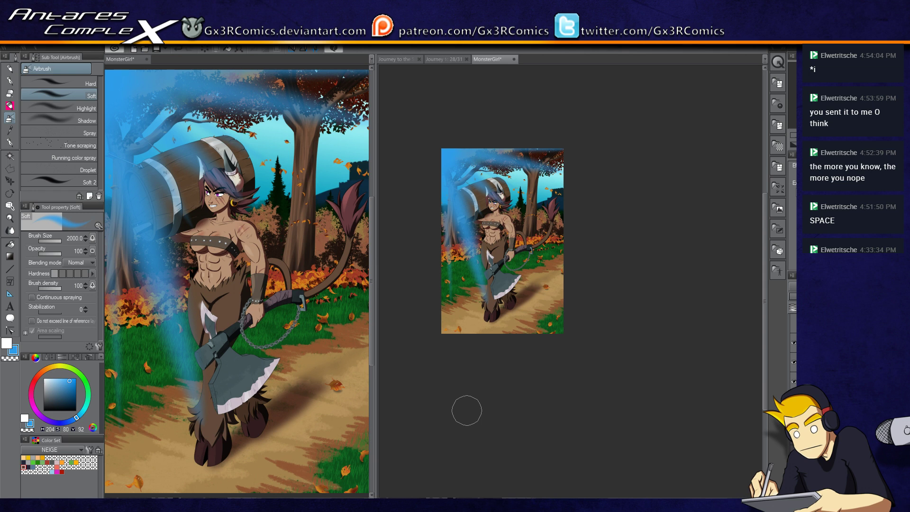
key(ctrl+z)
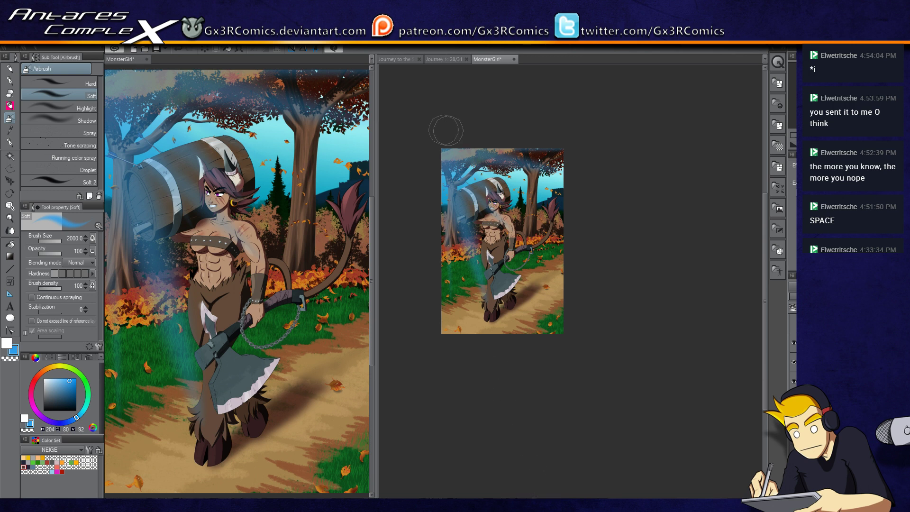
key(ctrl+z)
- Spray faint blue light rays from the illustration's upper-left corner across the treetops, the barrel and down the left side
drag(431, 138, 443, 171)
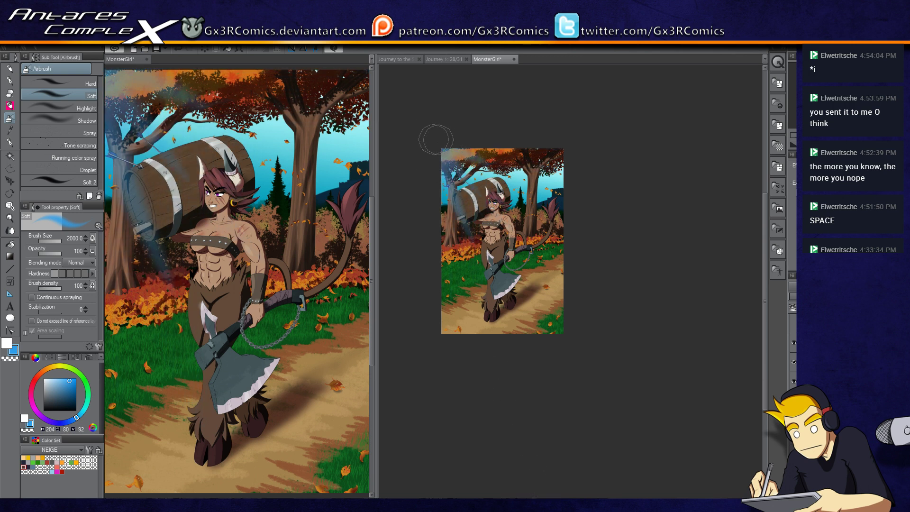
drag(433, 138, 554, 156)
drag(448, 204, 451, 294)
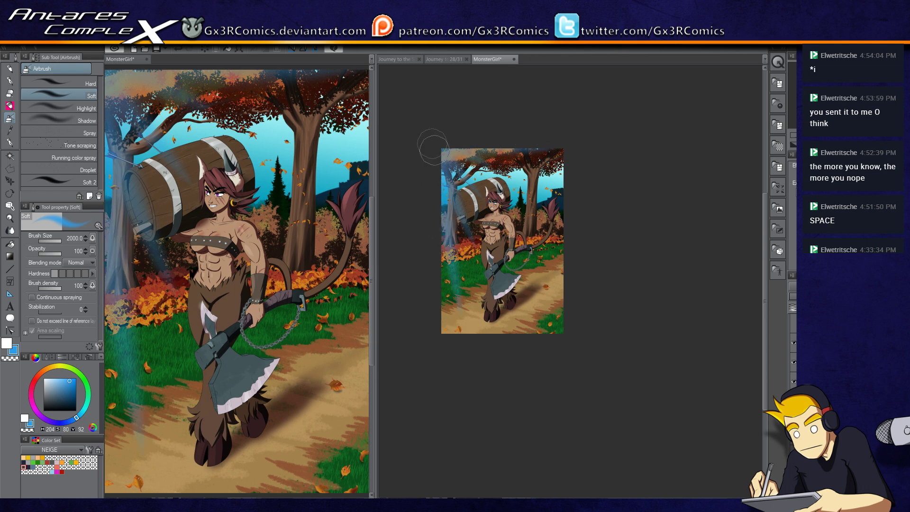
drag(447, 153, 436, 183)
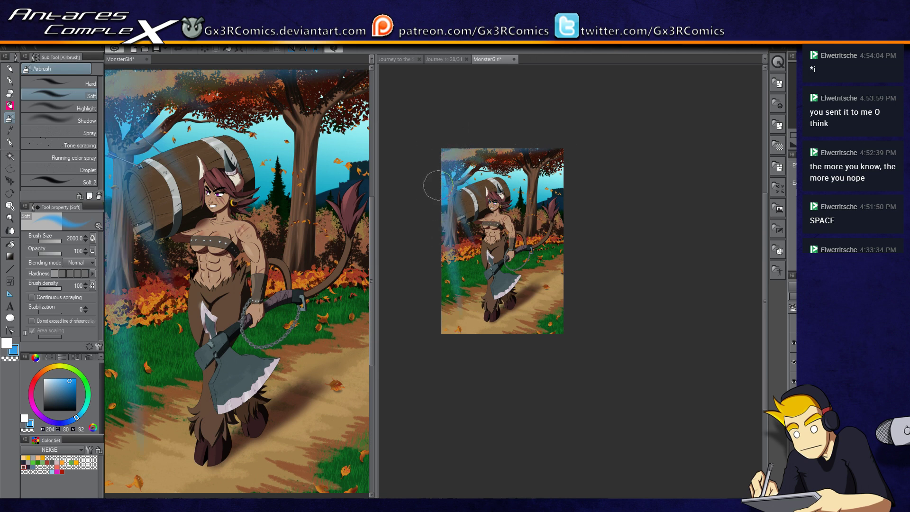
drag(431, 132, 469, 171)
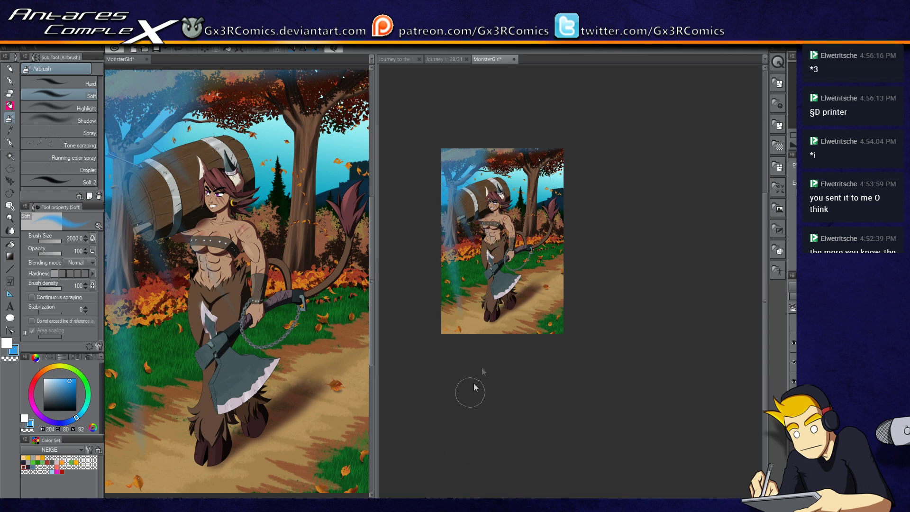
- Select the large axe blade and softly shade its upper part in dark blue with the size 2000 airbrush
scroll(474, 385, up, 5)
mouse_move(478, 332)
mouse_down()
mouse_move(522, 402)
mouse_move(514, 413)
mouse_up()
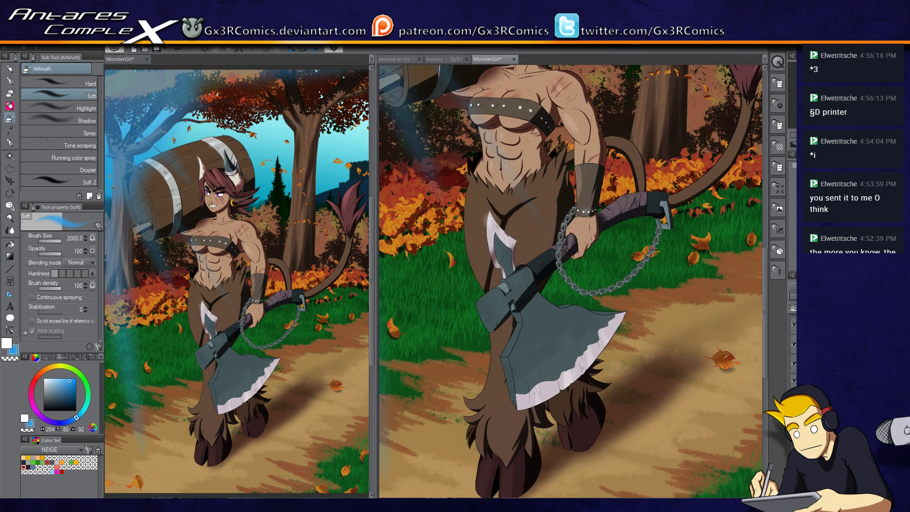
click(28, 468)
key(w)
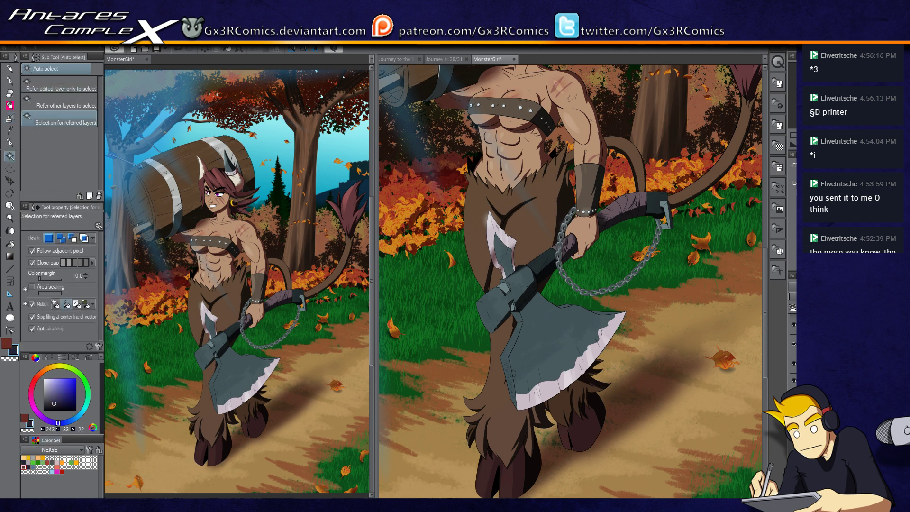
click(597, 323)
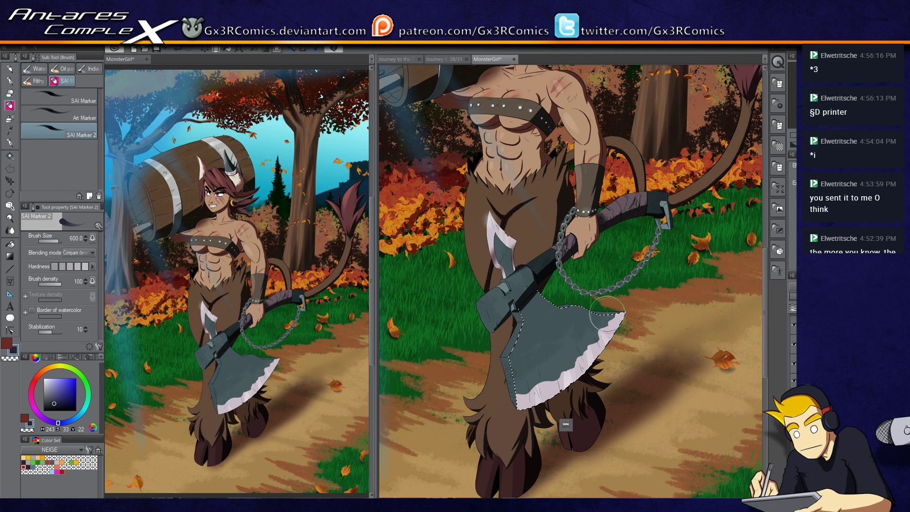
key(b)
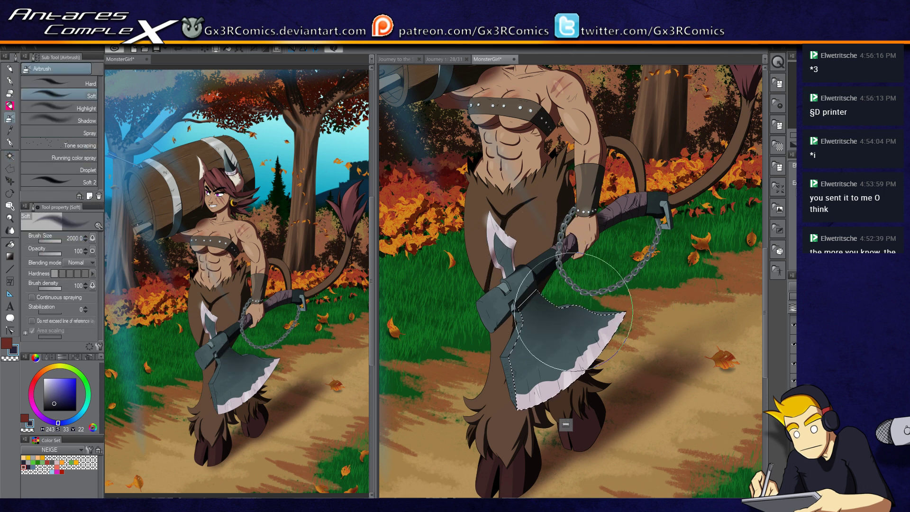
- Select the axe head's central block and refine its soft shading with the airbrush, reducing the brush size to 1200
key(w)
scroll(530, 284, up, 2)
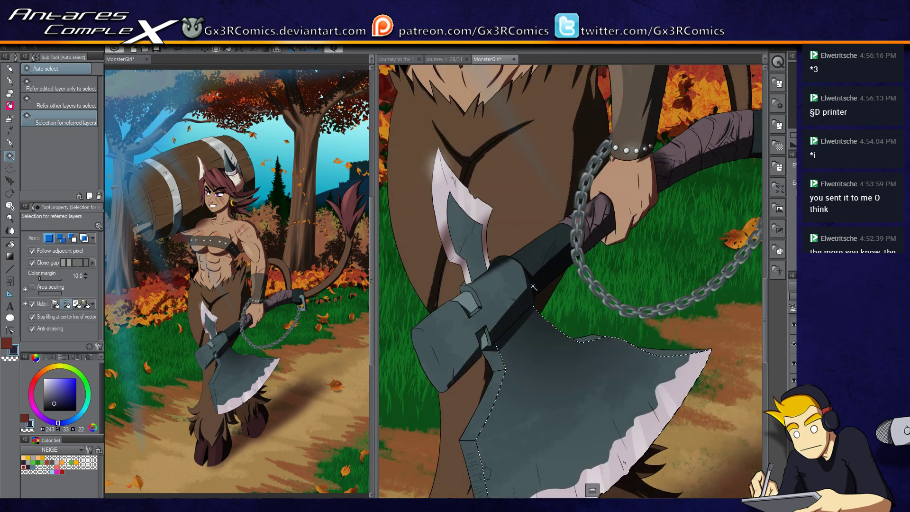
scroll(533, 287, up, 1)
click(488, 319)
key(b)
key(bracketleft)
key(bracketleft)
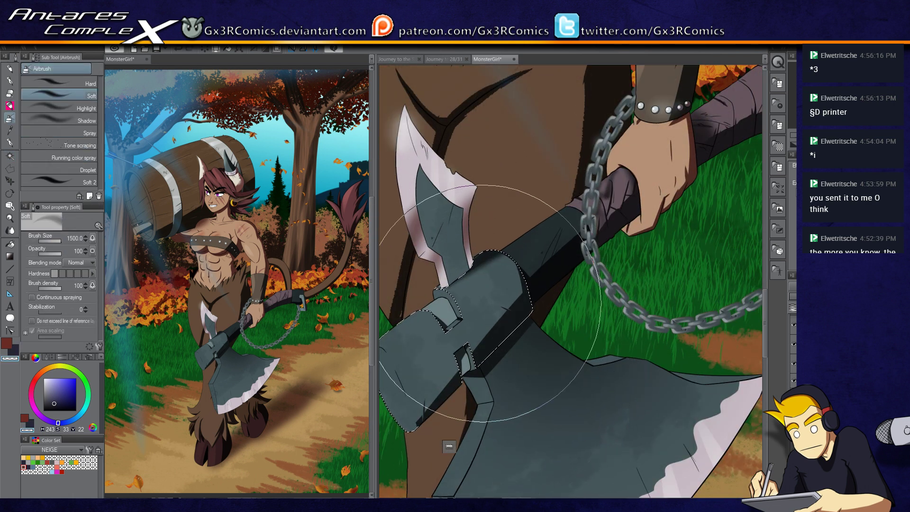
key(bracketleft)
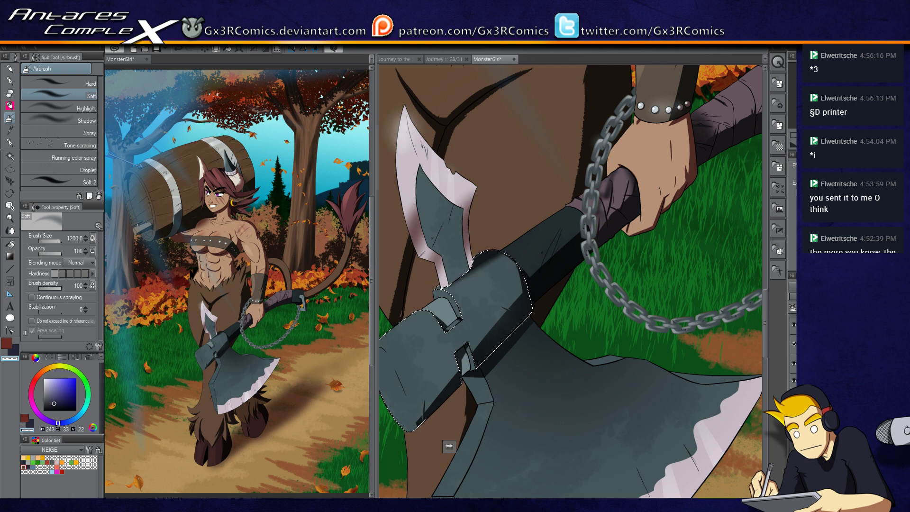
- Set white as the painting colour for highlighting the small selected metal wedge on the axe head
key(c)
key(b)
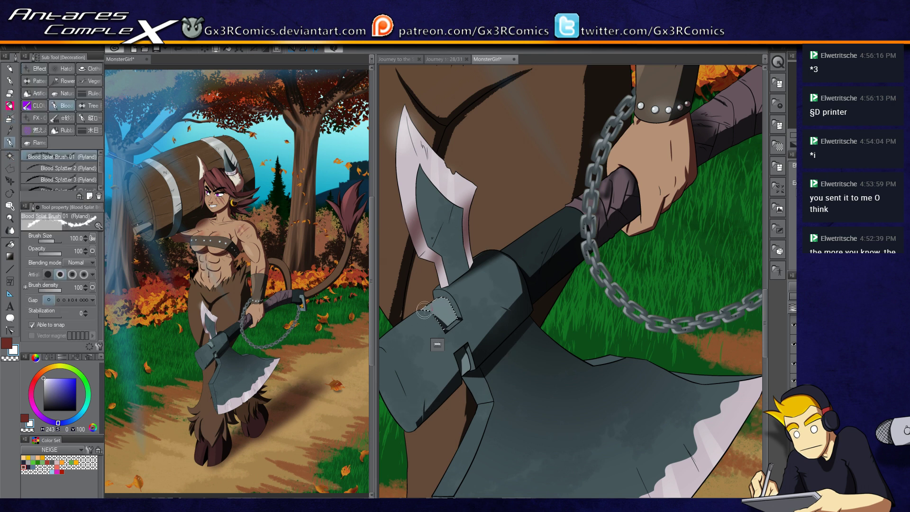
key(b)
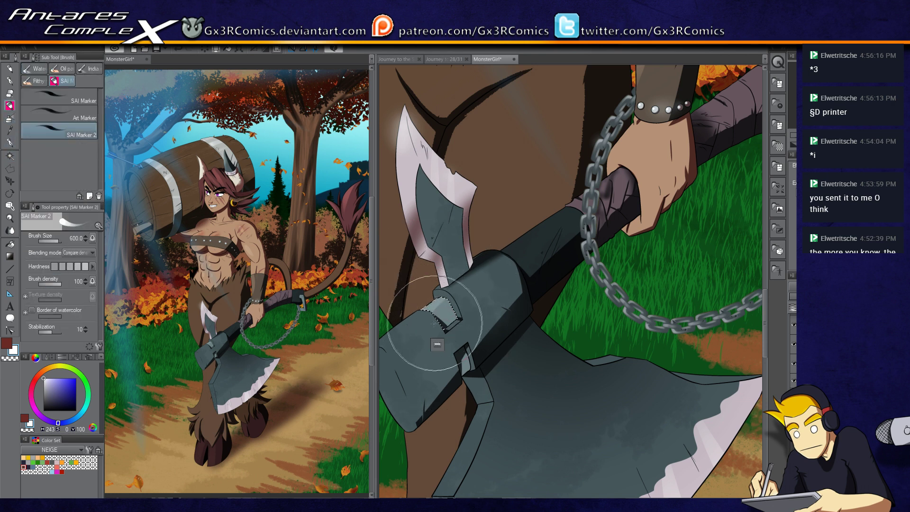
- Select the pale edge of the small rear blade, add soft white airbrush highlights at size 600, and deselect
key(w)
click(406, 159)
key(b)
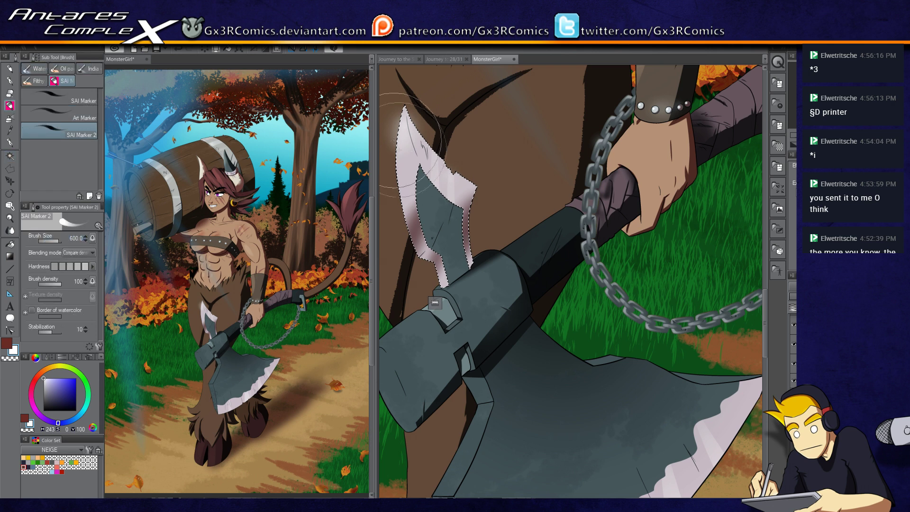
drag(427, 156, 467, 209)
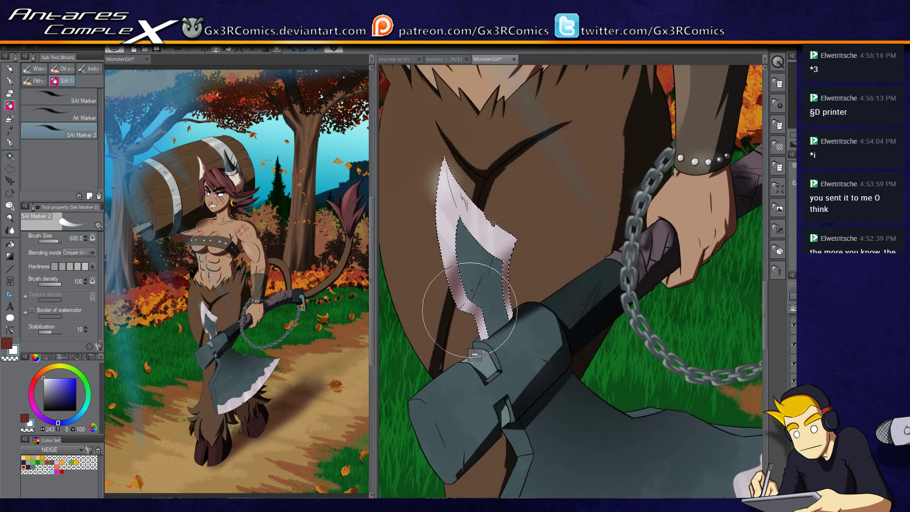
scroll(475, 355, down, 1)
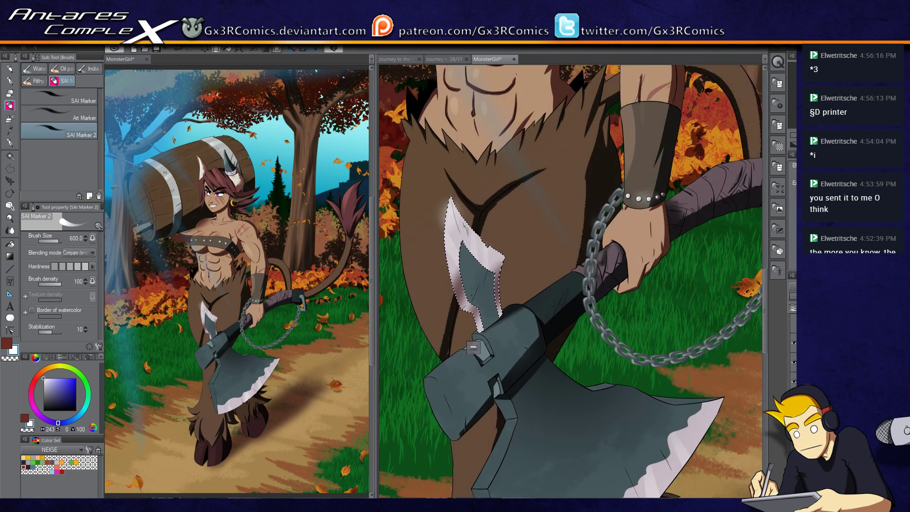
key(b)
key(bracketleft)
key(bracketleft)
key(bracketleft)
key(bracketleft)
scroll(576, 285, up, 1)
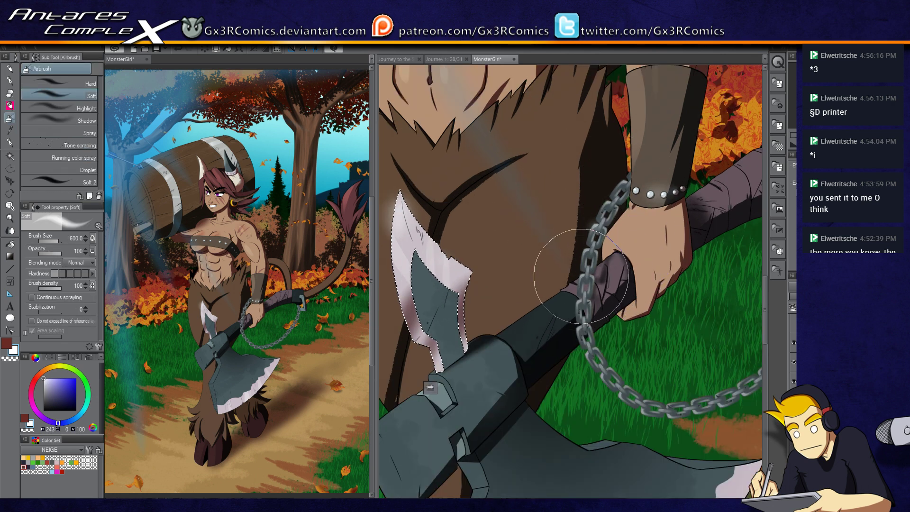
key(ctrl+d)
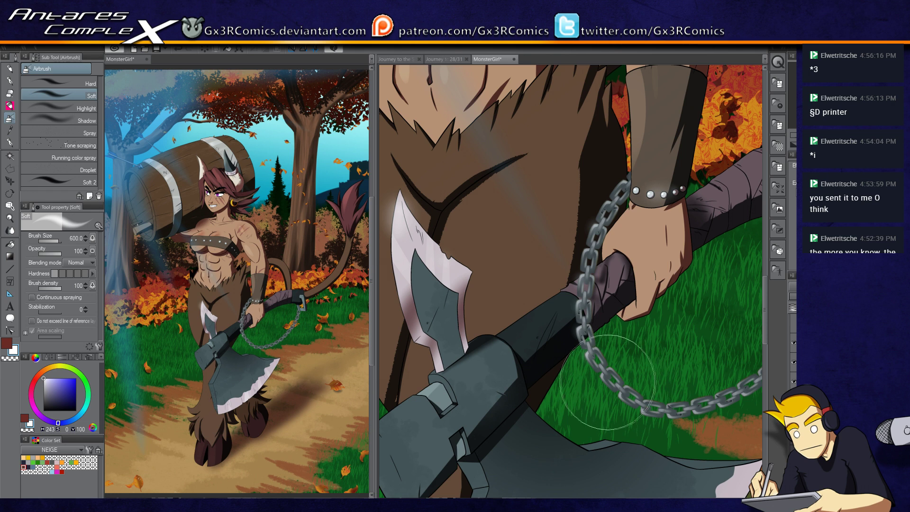
- Select the metal loop at the end of the axe handle, highlight it in white, and deselect
drag(625, 375, 483, 423)
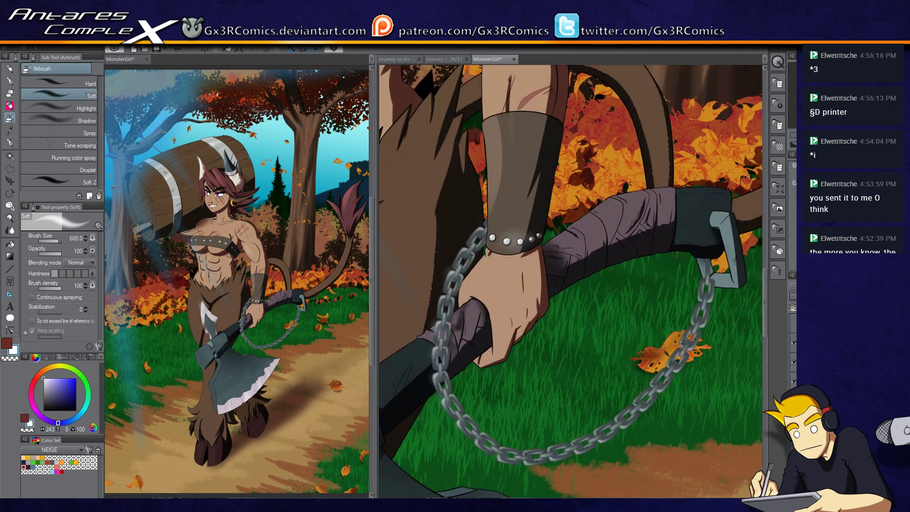
key(b)
key(b)
mouse_move(473, 279)
mouse_down()
mouse_move(455, 294)
mouse_move(491, 264)
mouse_move(479, 322)
mouse_up()
key(ctrl+d)
drag(621, 333, 604, 309)
key(w)
click(681, 276)
key(b)
mouse_move(668, 269)
mouse_down()
mouse_move(685, 256)
mouse_move(676, 279)
mouse_up()
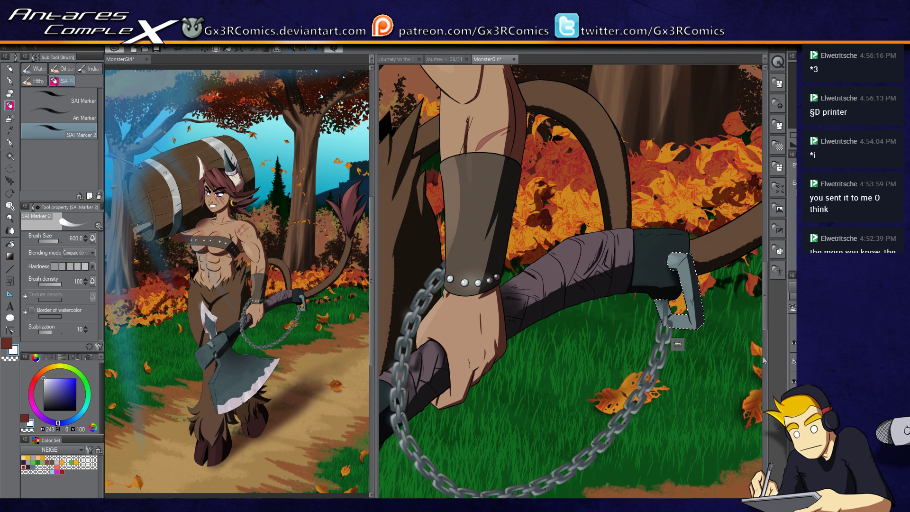
key(ctrl+d)
- Airbrush a soft white glow onto the lower cutting edge of the large axe blade at size 600
key(b)
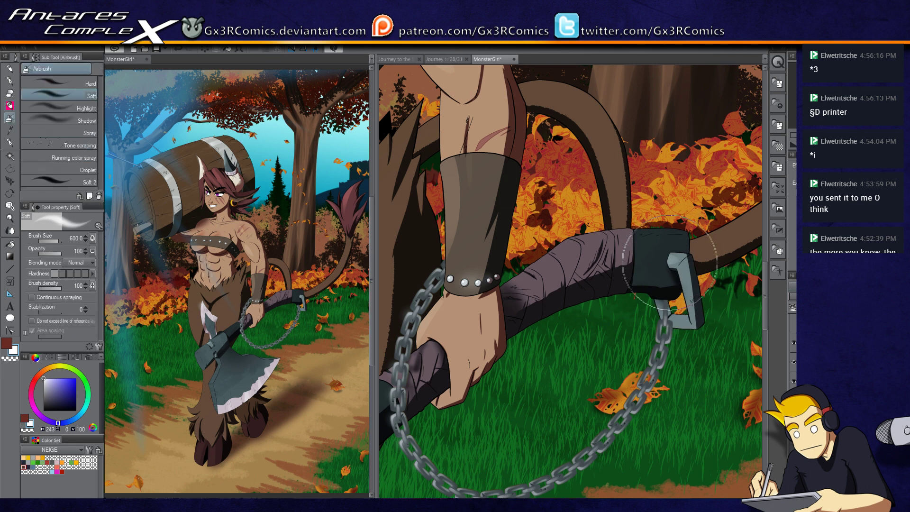
mouse_move(681, 266)
mouse_down()
mouse_move(659, 315)
mouse_move(645, 374)
mouse_up()
mouse_move(446, 354)
mouse_down()
mouse_move(494, 383)
mouse_move(542, 369)
mouse_up()
drag(510, 332, 505, 252)
drag(526, 445, 565, 336)
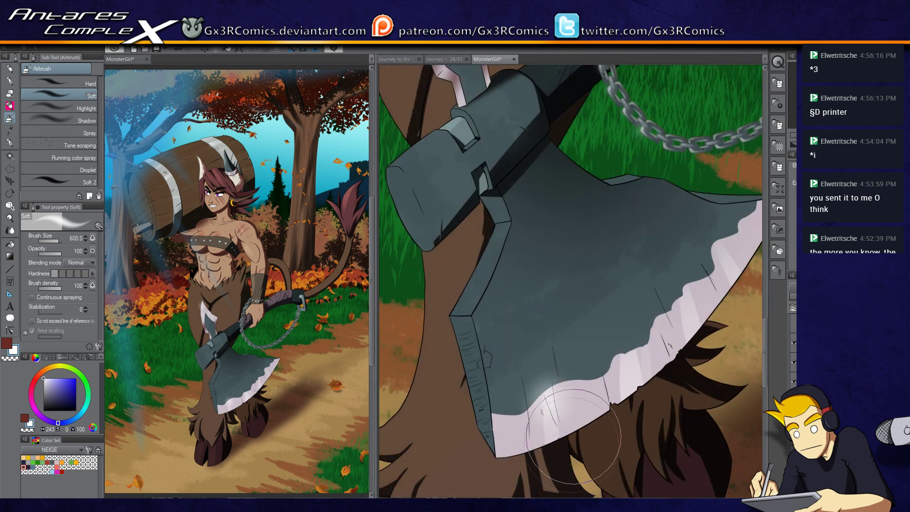
drag(485, 488, 463, 487)
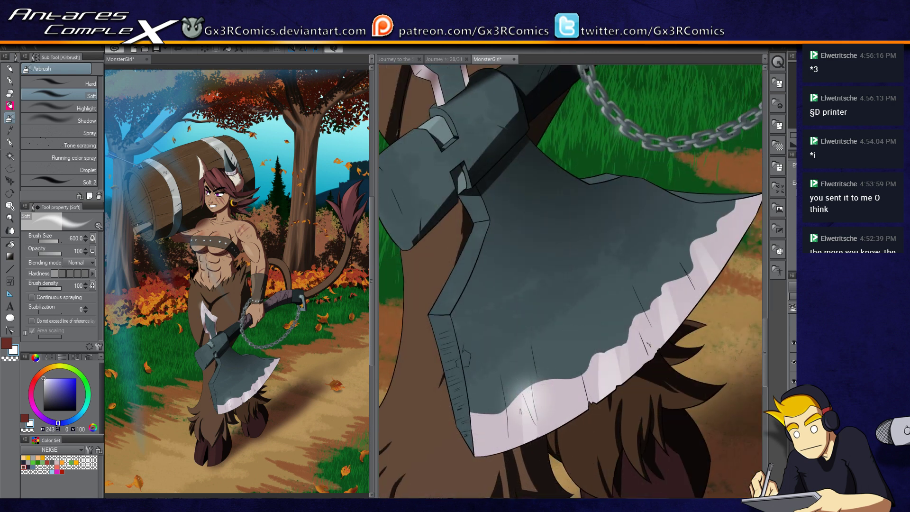
- Select the large axe blade and airbrush a faint reddish-brown tint along its cutting edge at size 1200
key(x)
key(w)
click(621, 321)
key(b)
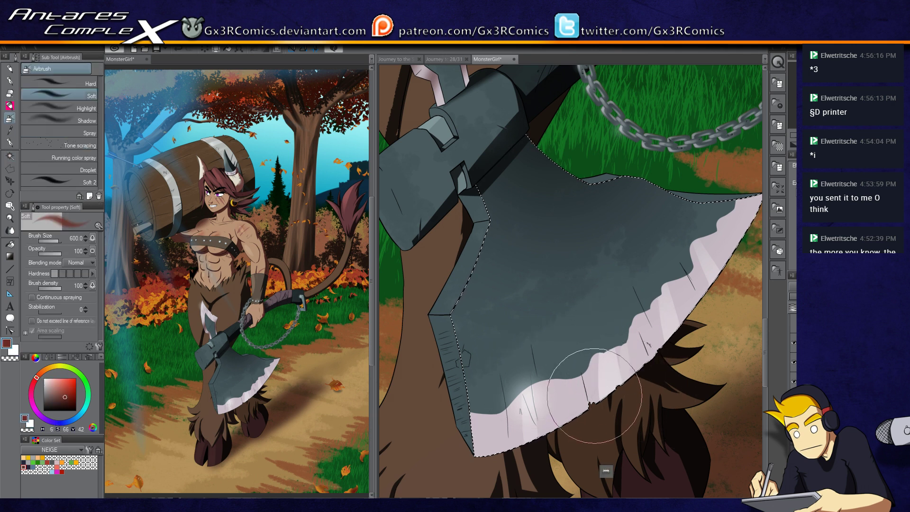
key(bracketright)
key(bracketright)
key(bracketright)
key(bracketright)
mouse_move(617, 369)
mouse_down()
mouse_move(626, 396)
mouse_move(687, 302)
mouse_move(691, 378)
mouse_move(640, 409)
mouse_up()
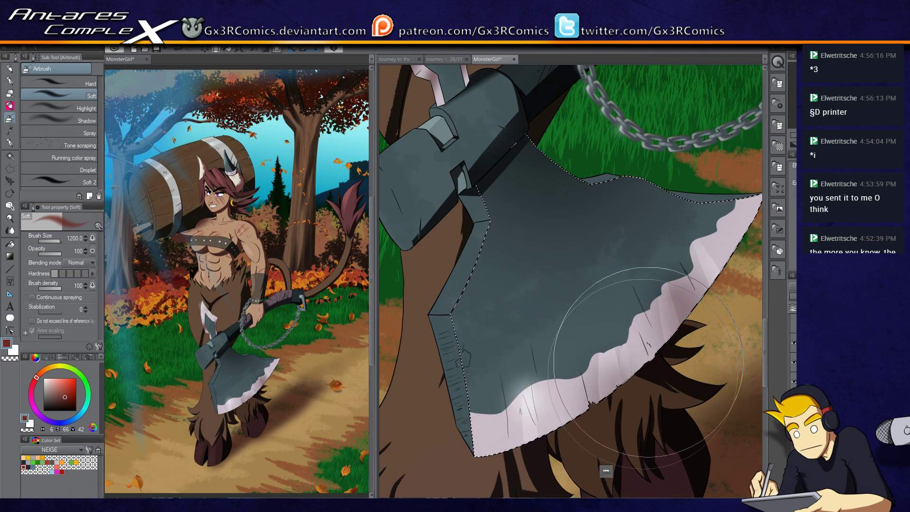
drag(573, 436, 569, 390)
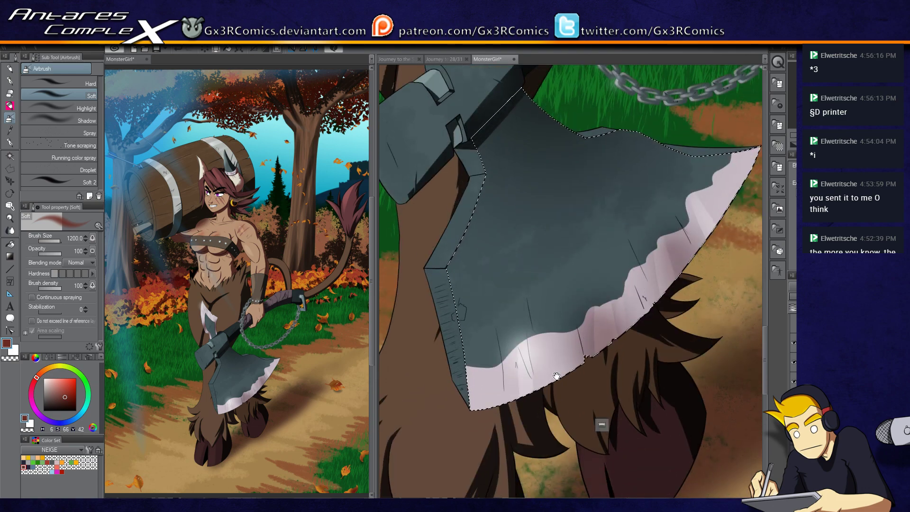
drag(478, 262, 478, 372)
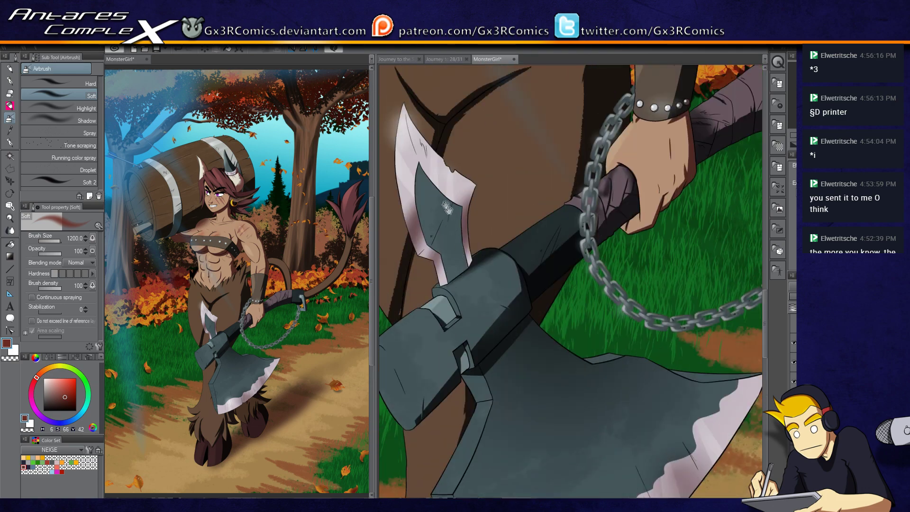
drag(451, 213, 462, 297)
scroll(524, 245, down, 3)
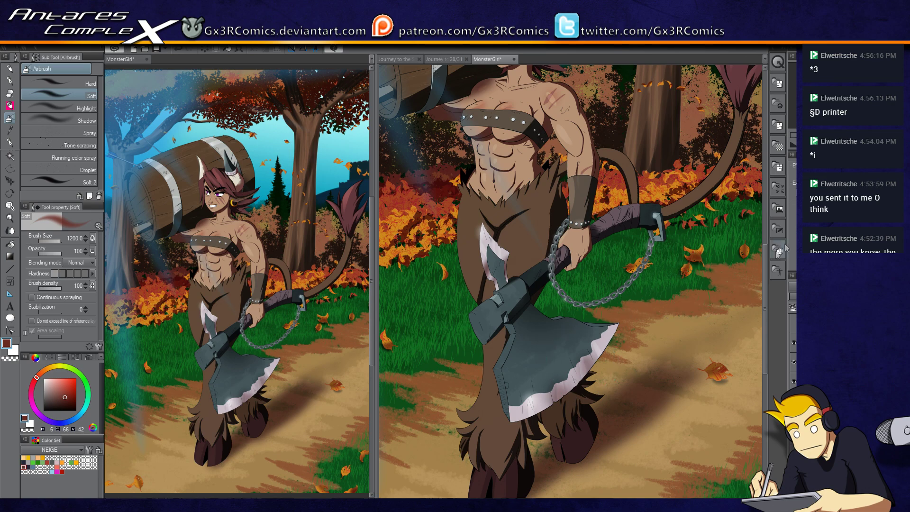
drag(574, 270, 576, 407)
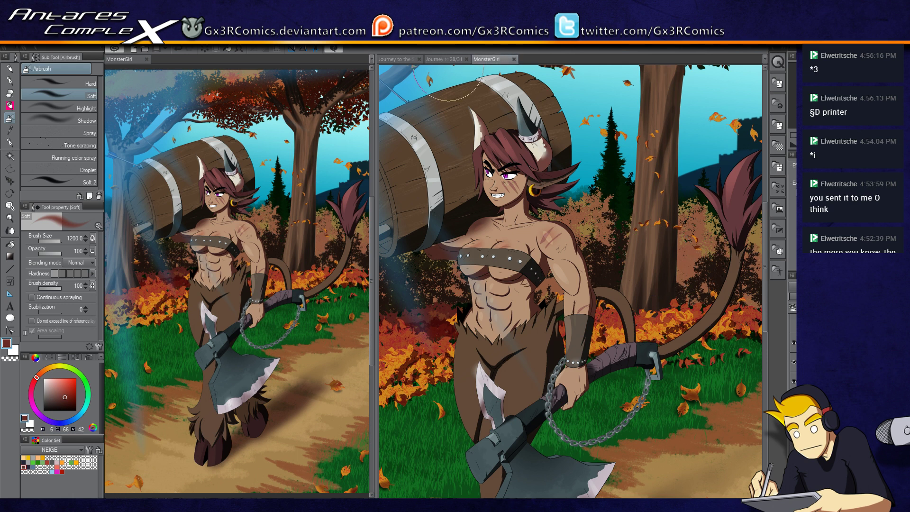
- Close the MonsterGirl illustration and its second view, leaving the Naga illustration open
click(146, 59)
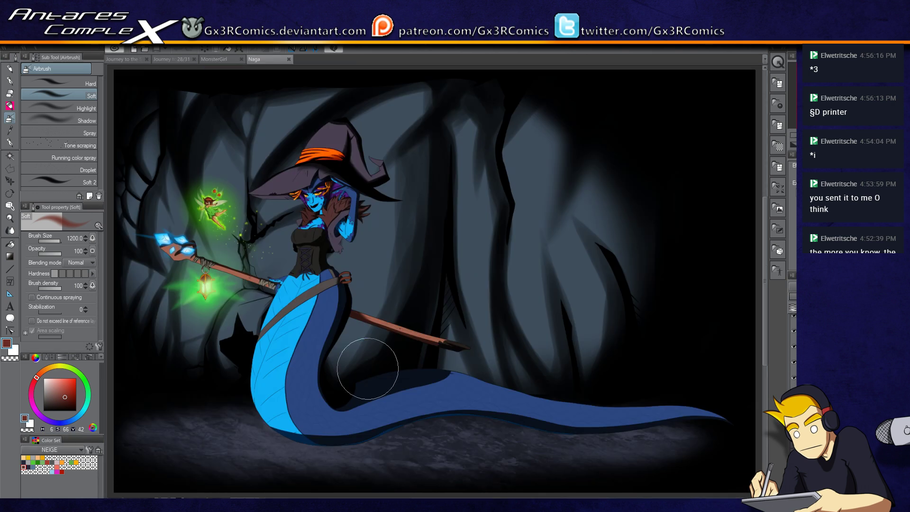
click(225, 60)
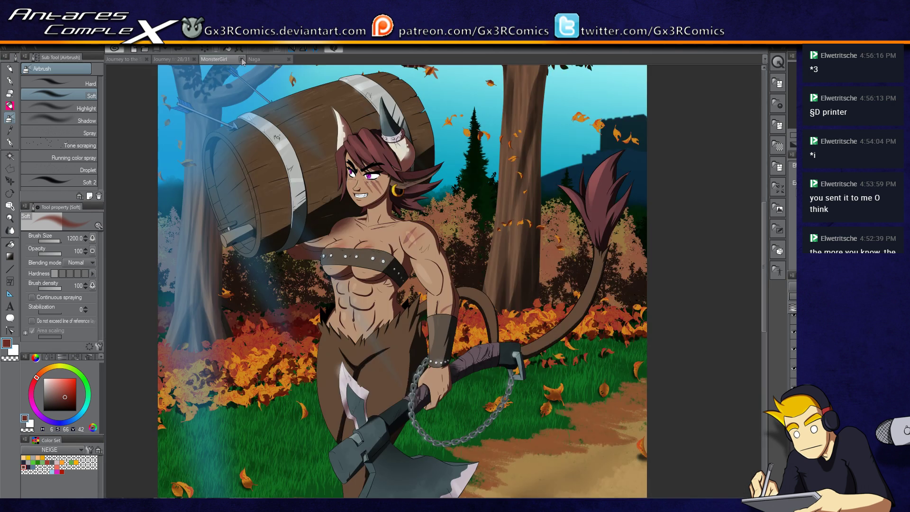
click(241, 58)
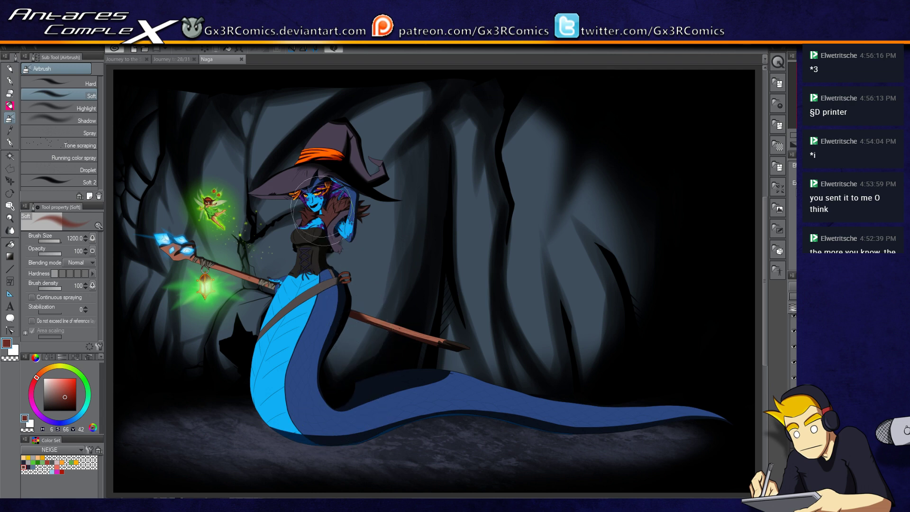
- Choose the SOFT BRUSH pen and a dark navy colour for painting the naga witch
scroll(319, 208, up, 4)
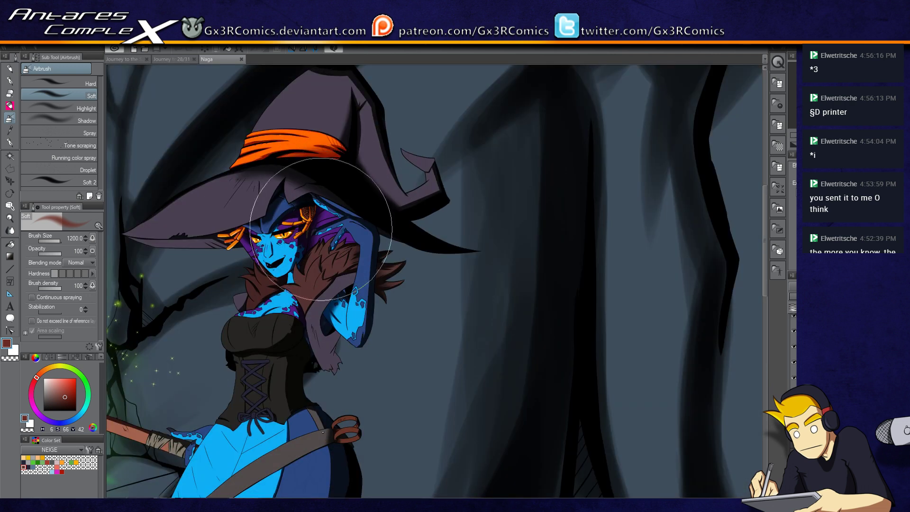
click(30, 424)
click(28, 467)
click(10, 82)
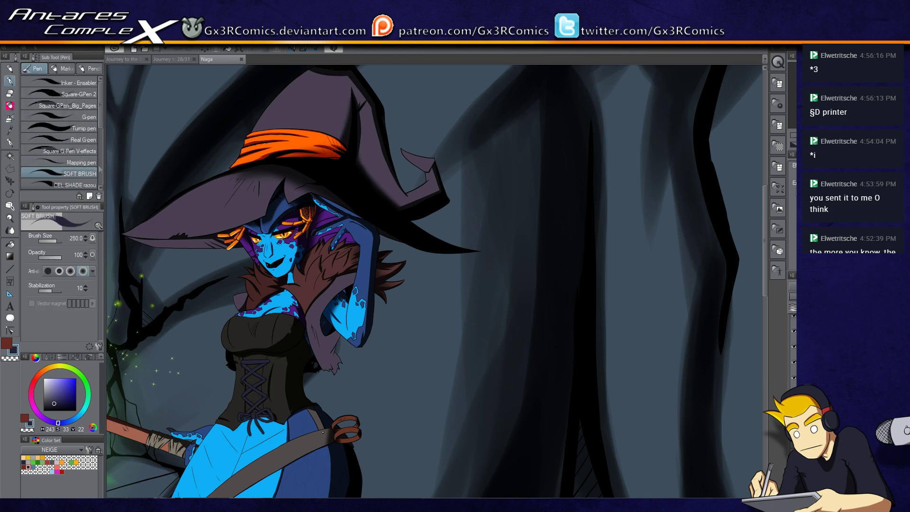
- Add a new layer and paint the lower corset laces and bow, using transparent colour for corrections
drag(245, 467, 332, 336)
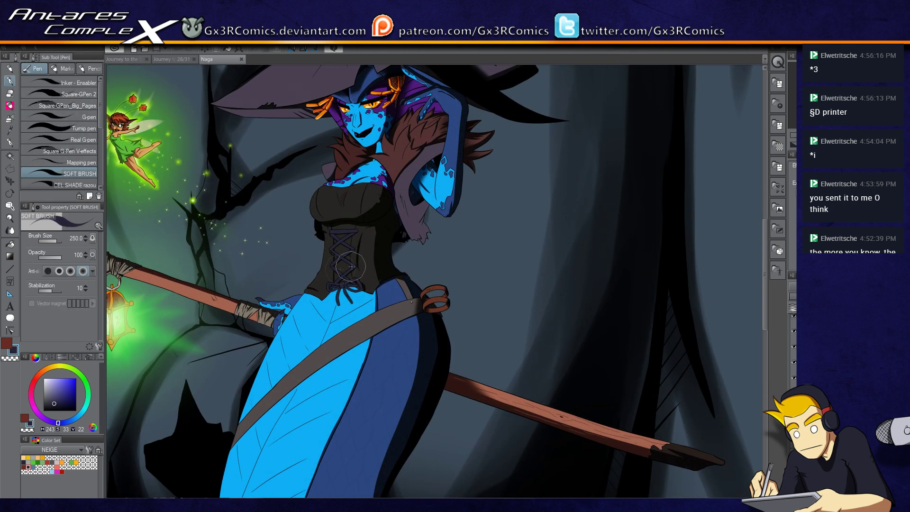
scroll(346, 299, up, 2)
scroll(347, 299, up, 1)
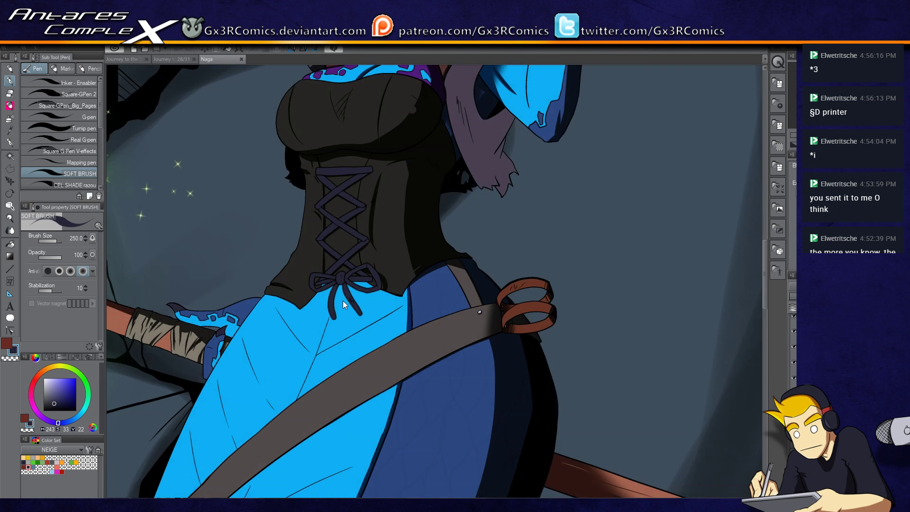
scroll(347, 299, up, 1)
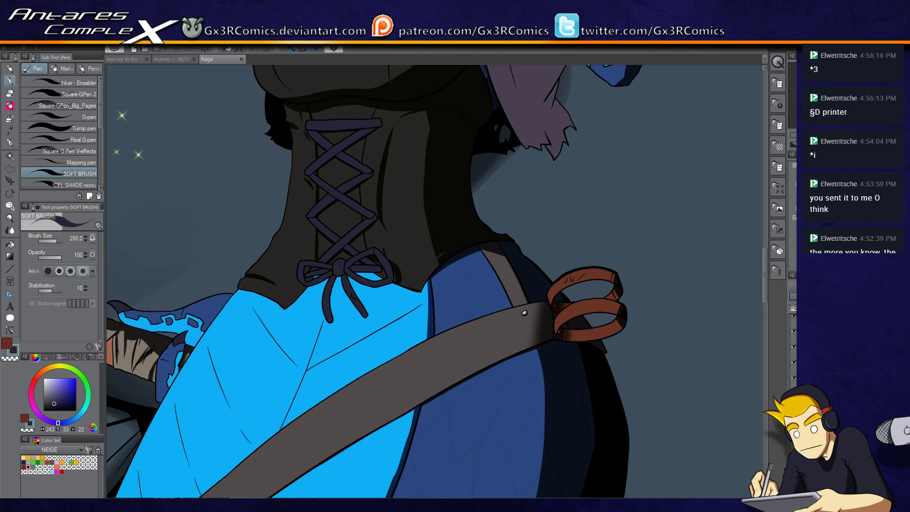
key(ctrl+shift+n)
scroll(317, 318, up, 2)
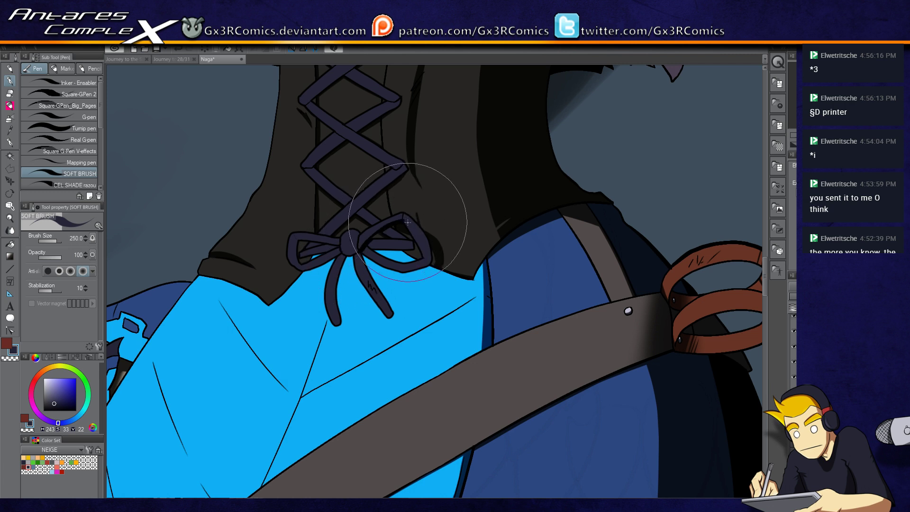
key(c)
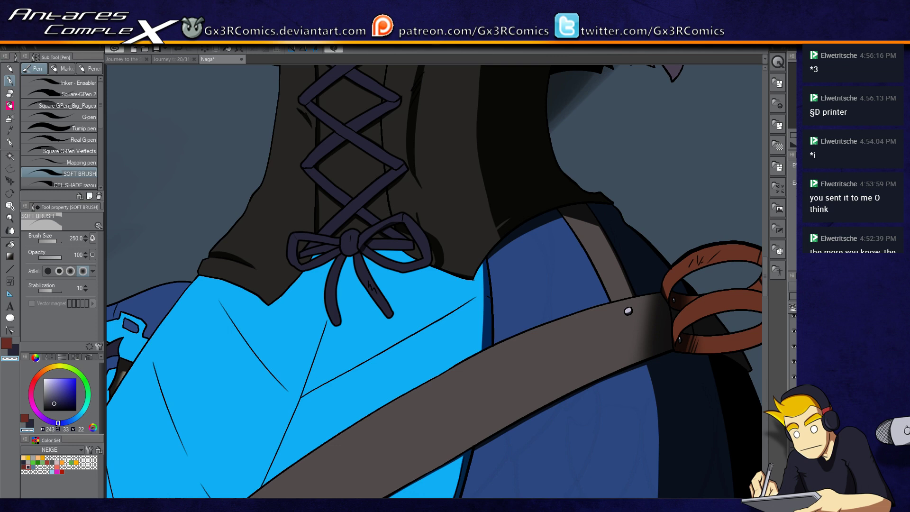
mouse_move(518, 349)
mouse_down()
mouse_move(474, 237)
mouse_move(475, 199)
mouse_move(403, 264)
mouse_move(457, 243)
mouse_move(500, 169)
mouse_move(488, 164)
mouse_up()
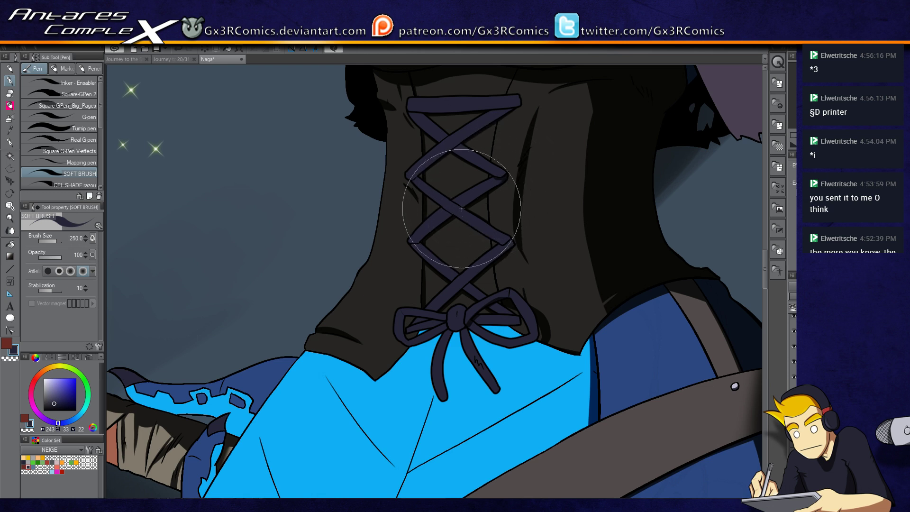
- Shade the crossed laces up the corset front, alternating between navy and transparent colour to refine the edges
key(c)
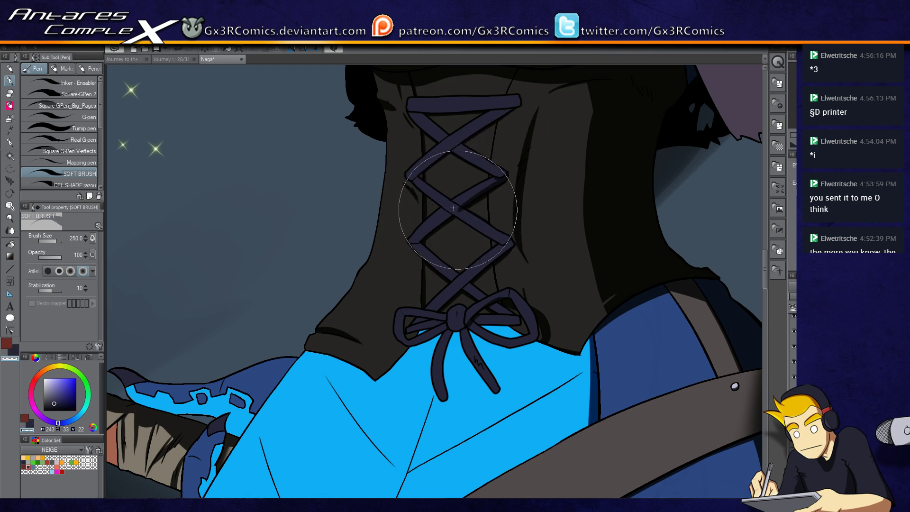
key(c)
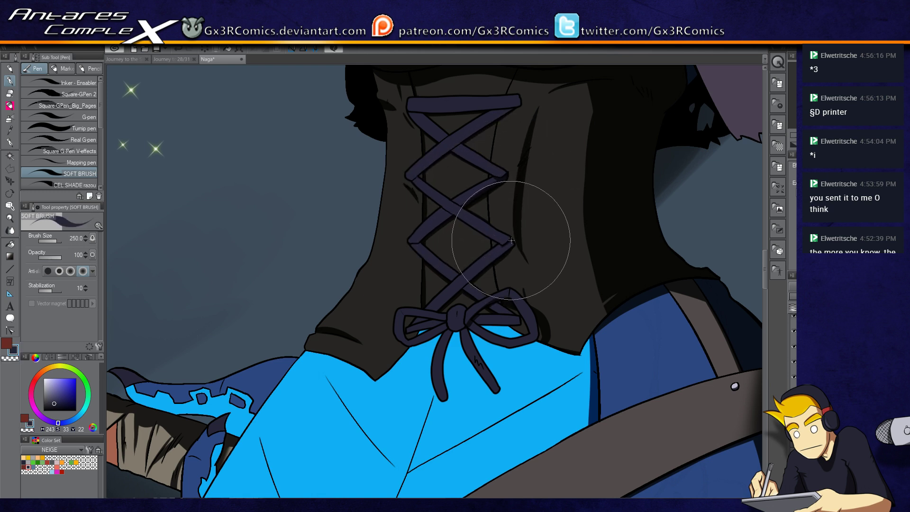
key(c)
key(c)
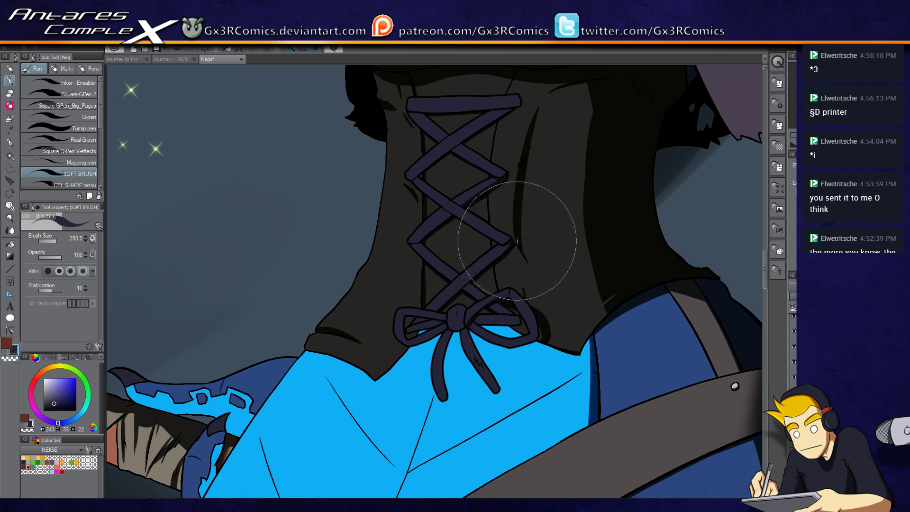
drag(504, 234, 479, 263)
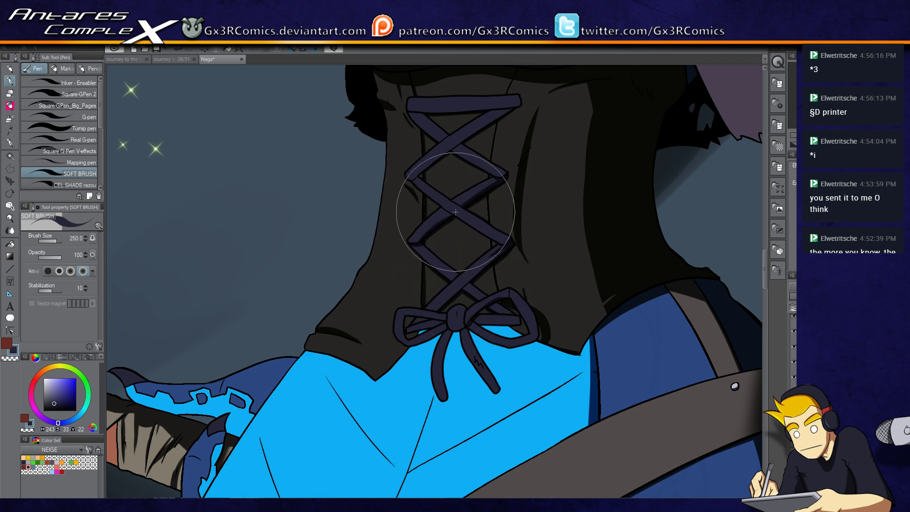
key(c)
key(c)
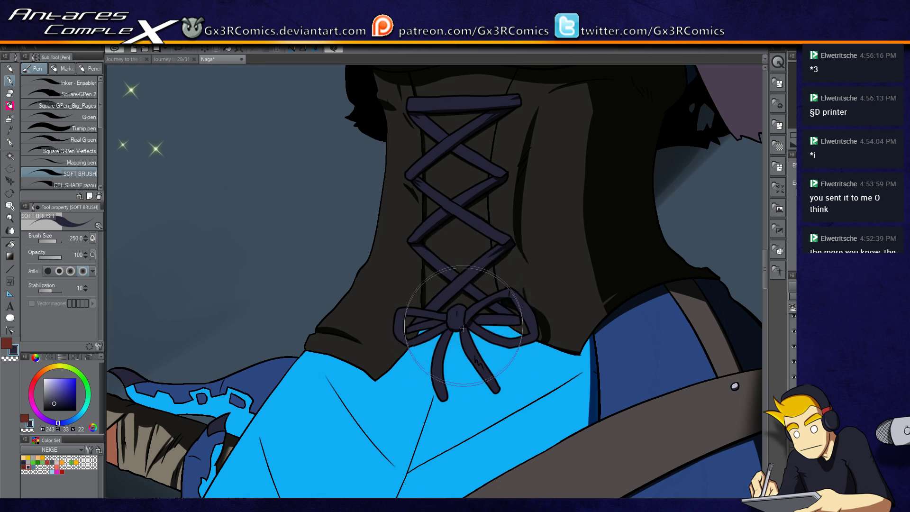
- Refine the shading on the bow's knot, loops and tails and on the laces above it
scroll(457, 346, up, 3)
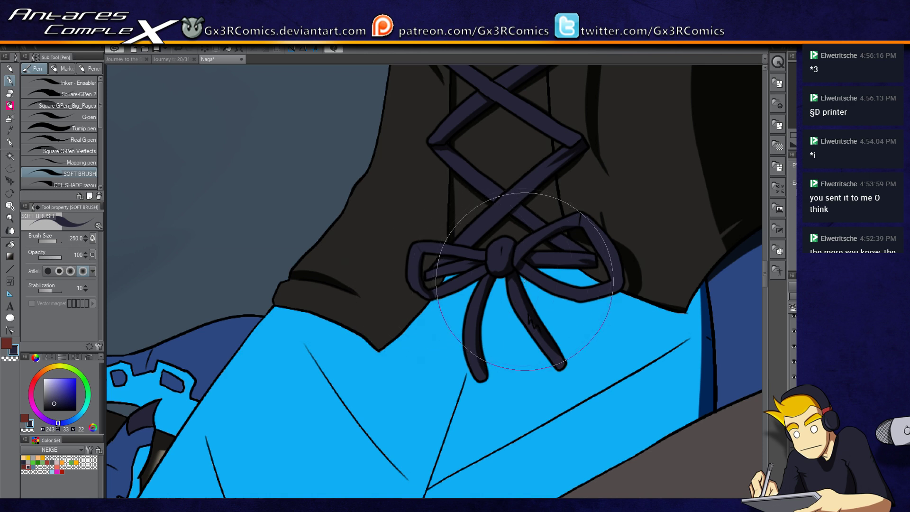
drag(429, 274, 400, 305)
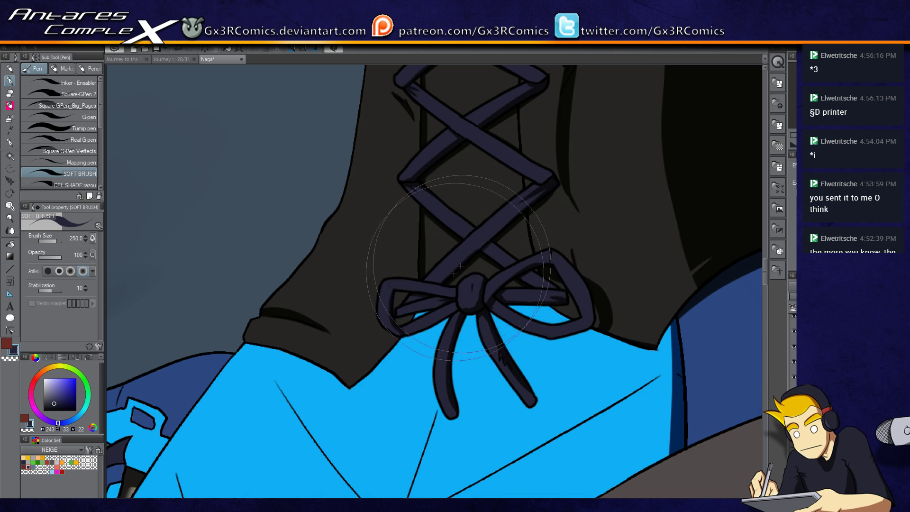
drag(504, 210, 475, 338)
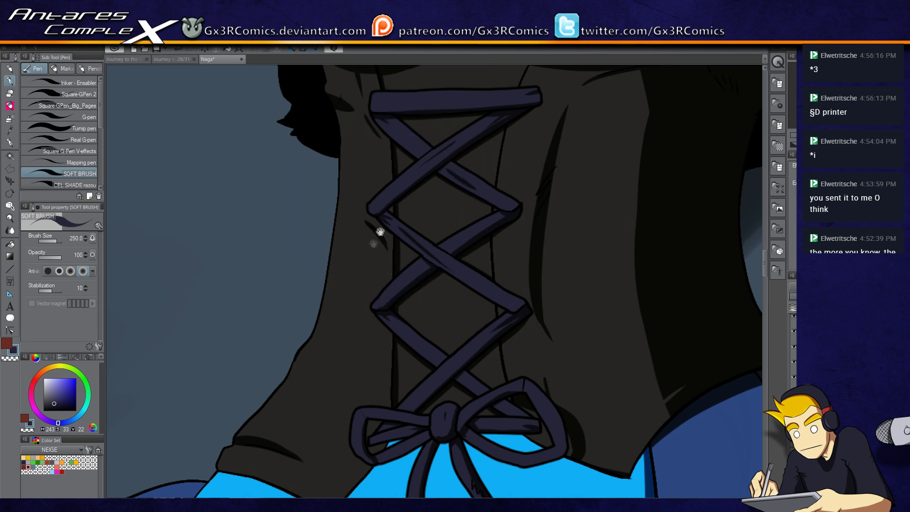
drag(352, 457, 397, 301)
- Select the finger areas of the hand gripping the staff and darken them with the SOFT BRUSH
scroll(397, 301, down, 5)
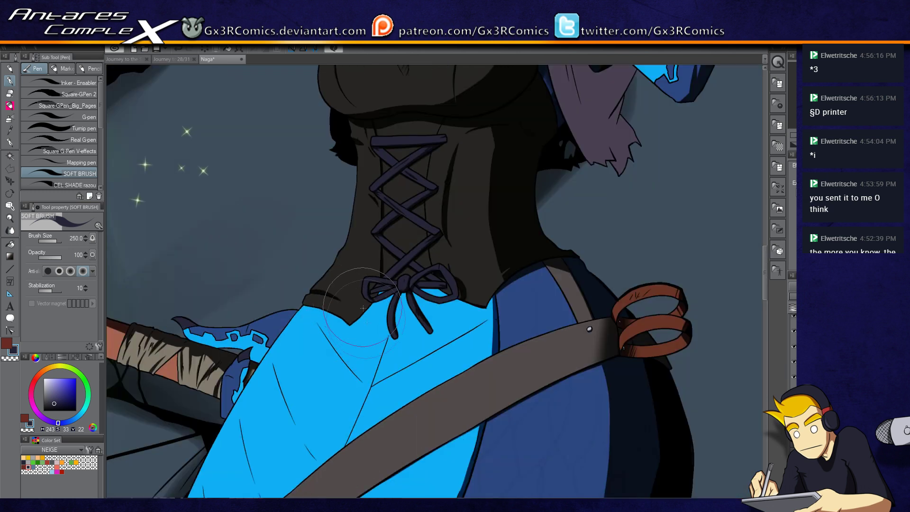
drag(406, 400, 488, 257)
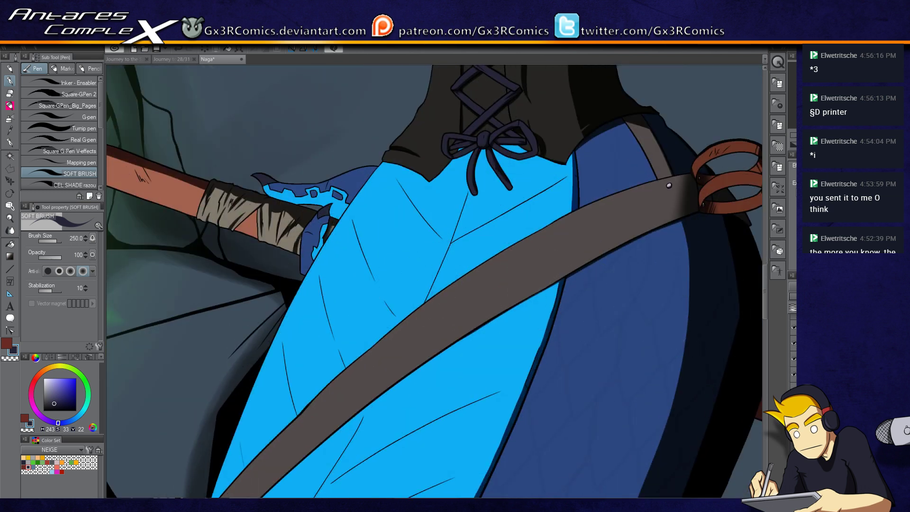
key(w)
key(p)
key(w)
key(p)
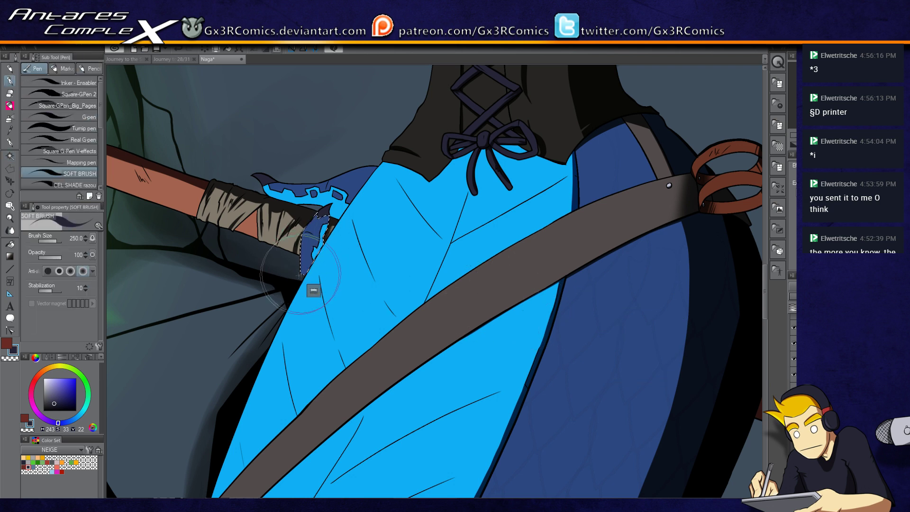
key(w)
click(325, 211)
key(p)
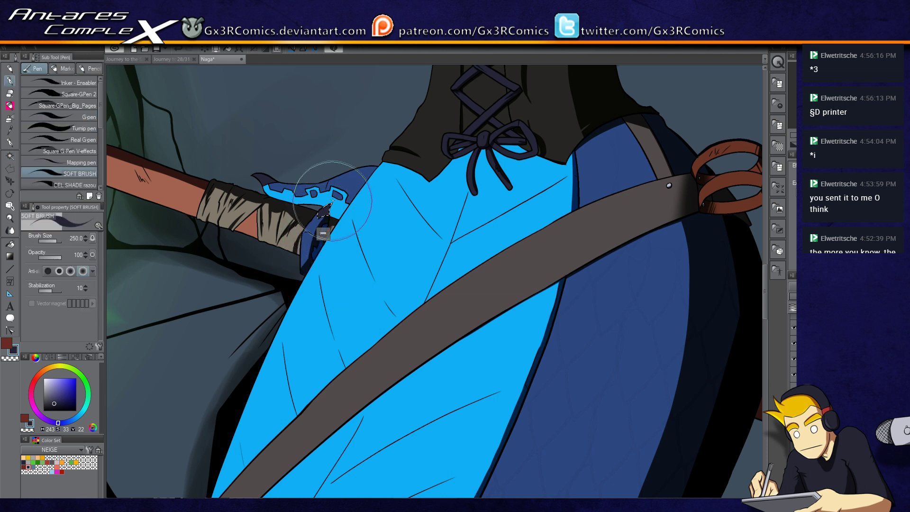
- Select the back of the staff hand, shade it softly with corrections in transparent colour, and deselect
key(w)
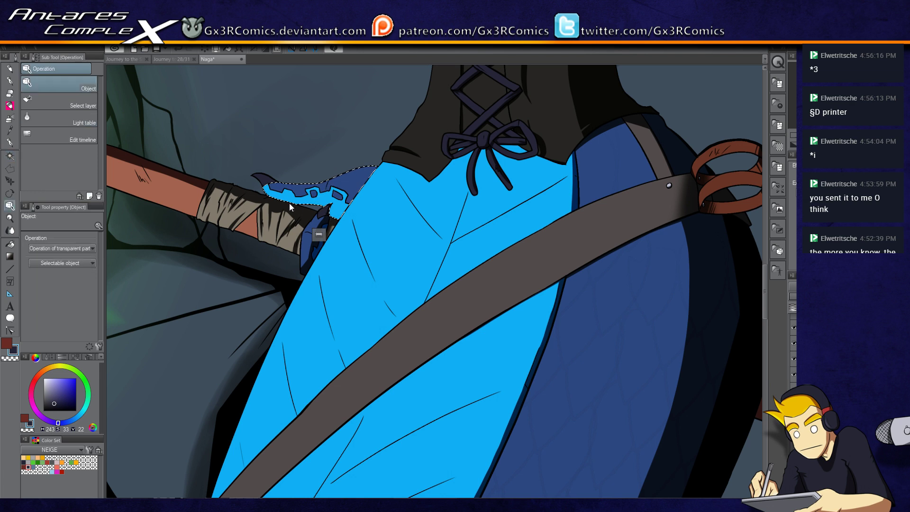
key(p)
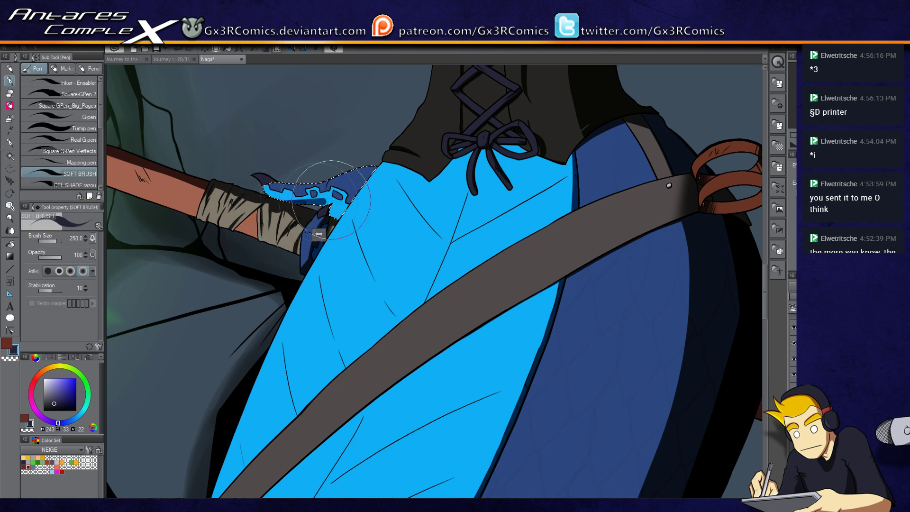
key(c)
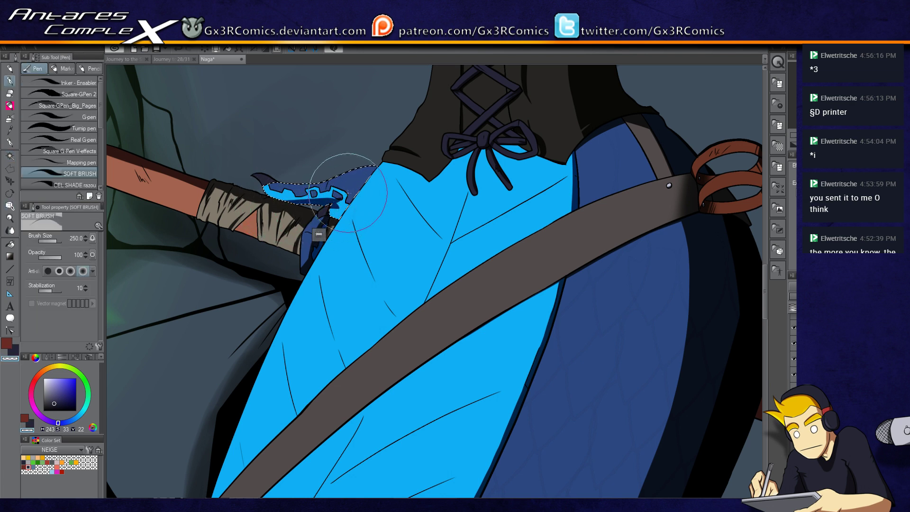
key(x)
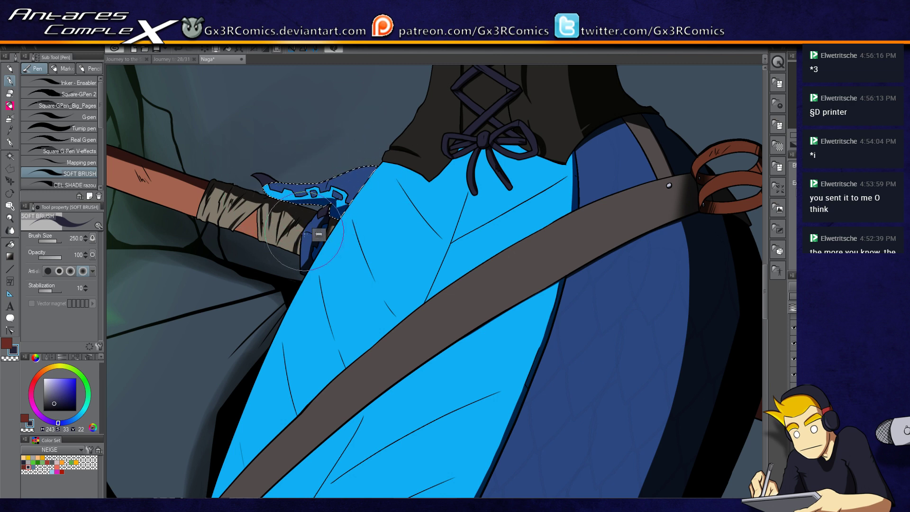
drag(336, 283, 315, 319)
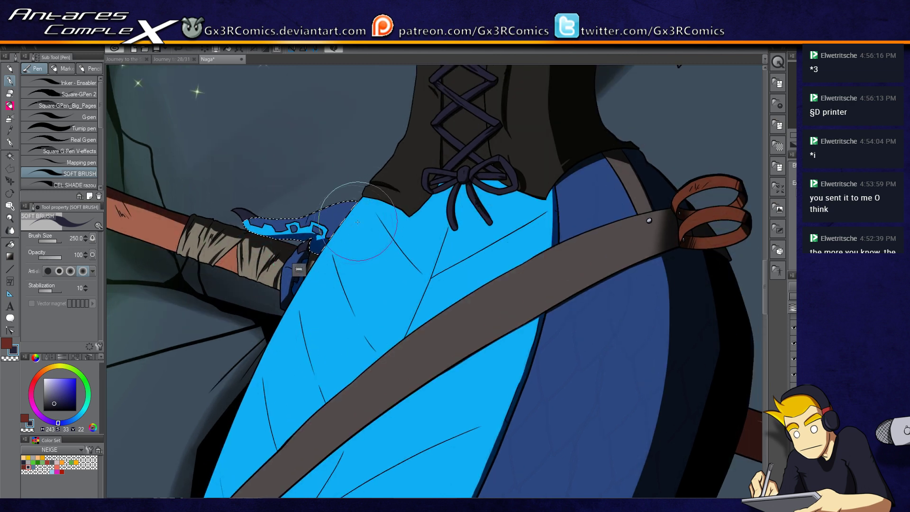
drag(378, 274, 288, 274)
key(ctrl+d)
drag(411, 167, 417, 389)
key(w)
key(o)
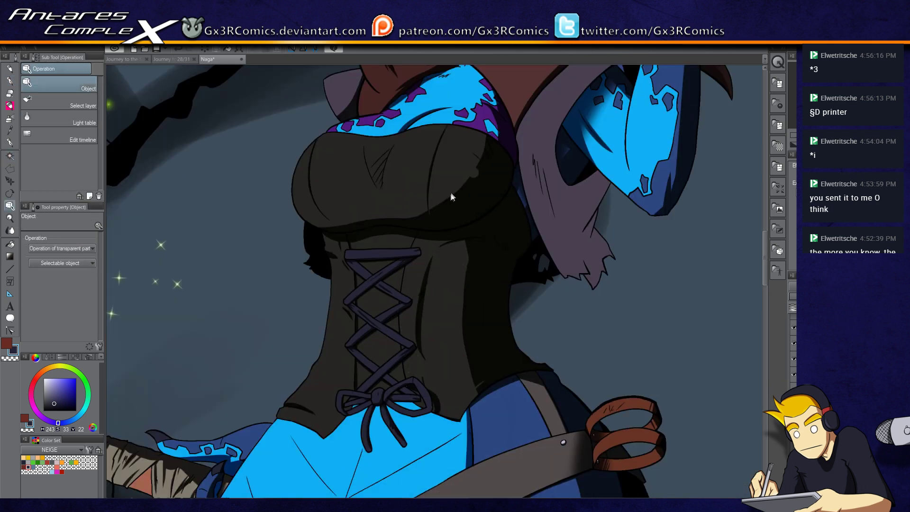
key(p)
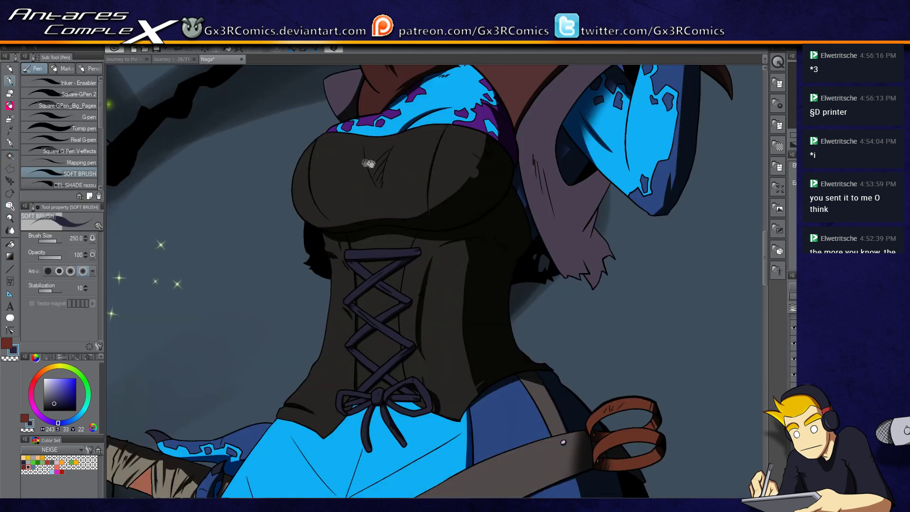
- Select the shadow-side panel of the corset below the bust, beside the crossed lacing
key(w)
drag(338, 176, 381, 247)
drag(455, 195, 423, 223)
scroll(429, 236, down, 3)
drag(263, 477, 433, 377)
drag(497, 327, 443, 325)
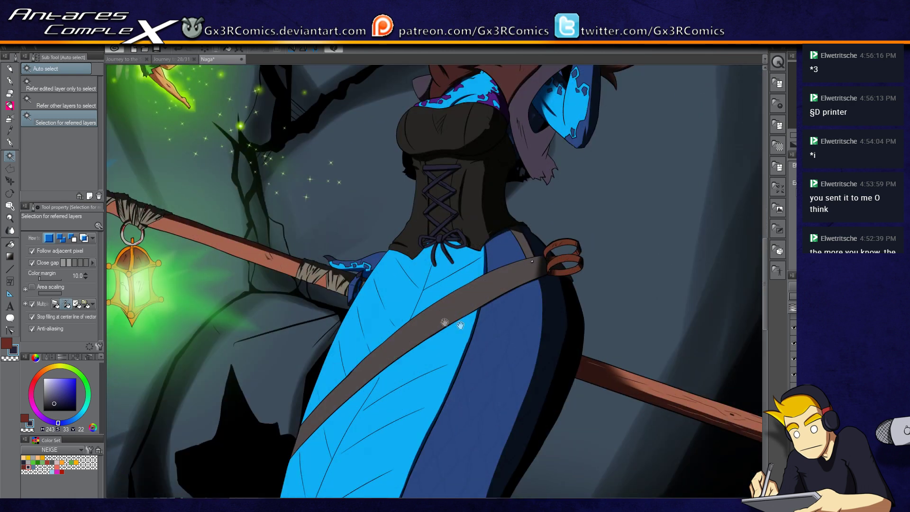
drag(521, 350, 512, 371)
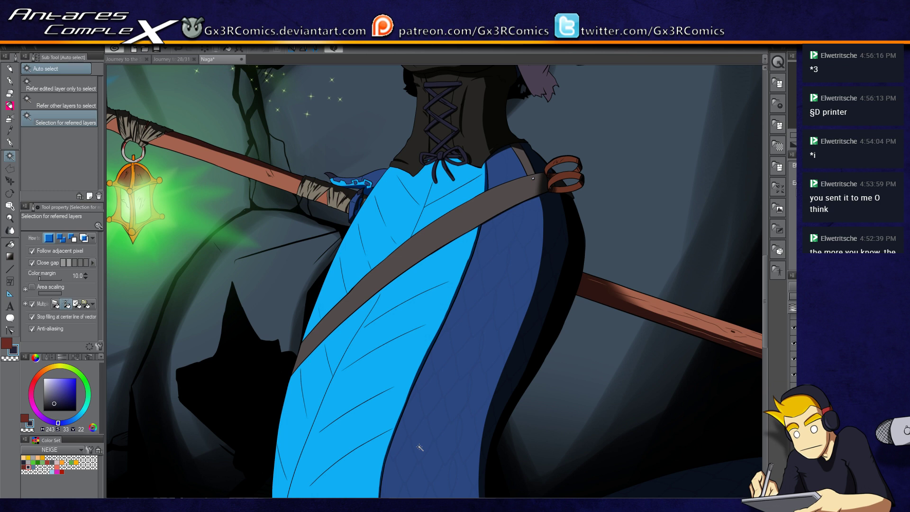
drag(535, 155, 483, 262)
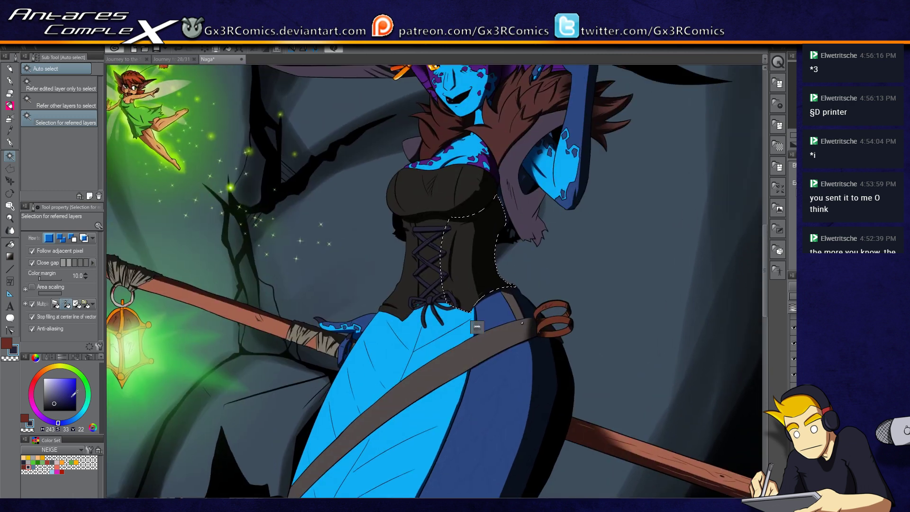
scroll(515, 305, up, 5)
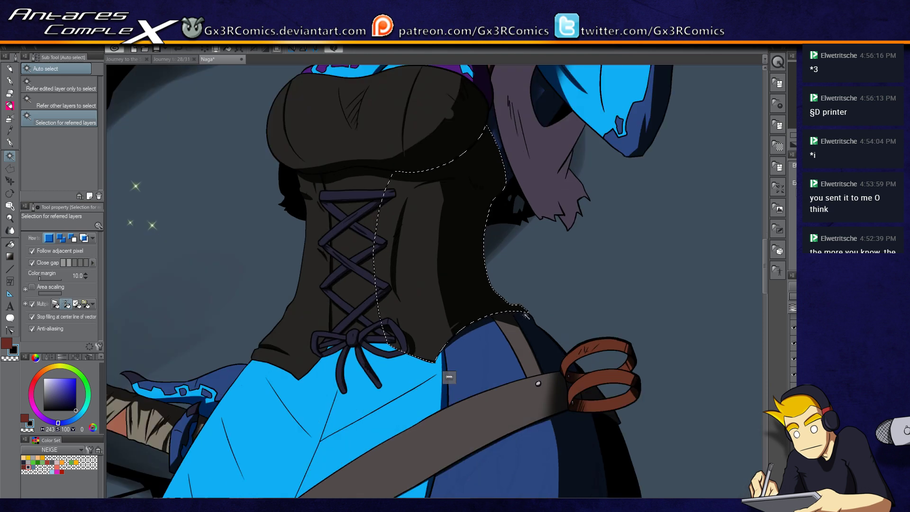
- Shade the selected corset panel with the SOFT BRUSH along its outer side and under the bust, and clear the selection
key(p)
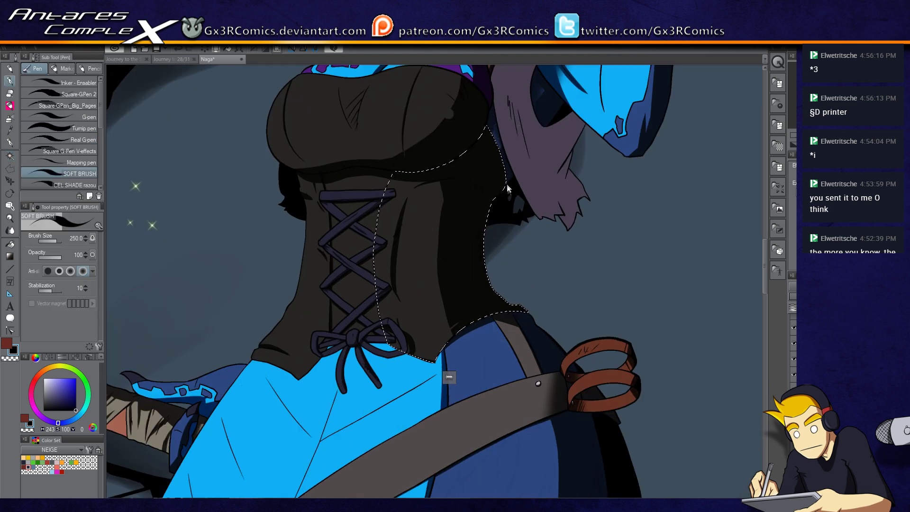
scroll(507, 184, up, 2)
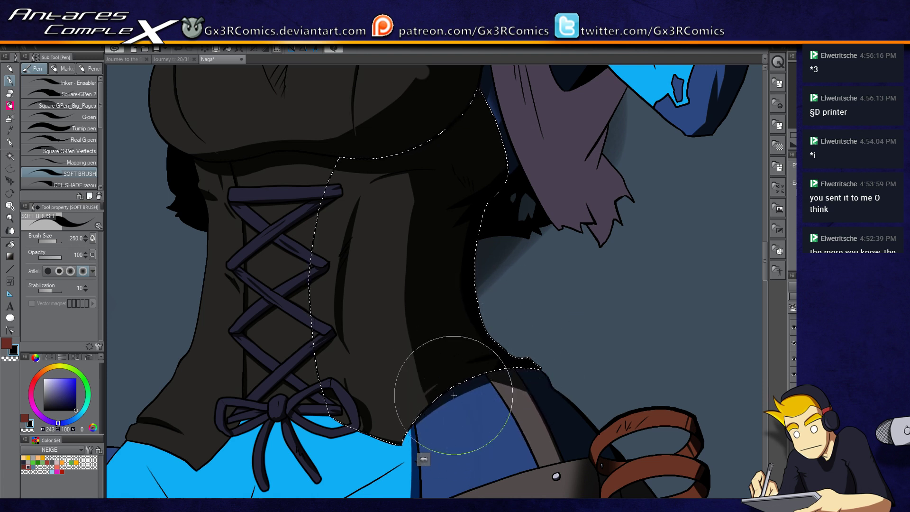
scroll(387, 225, up, 3)
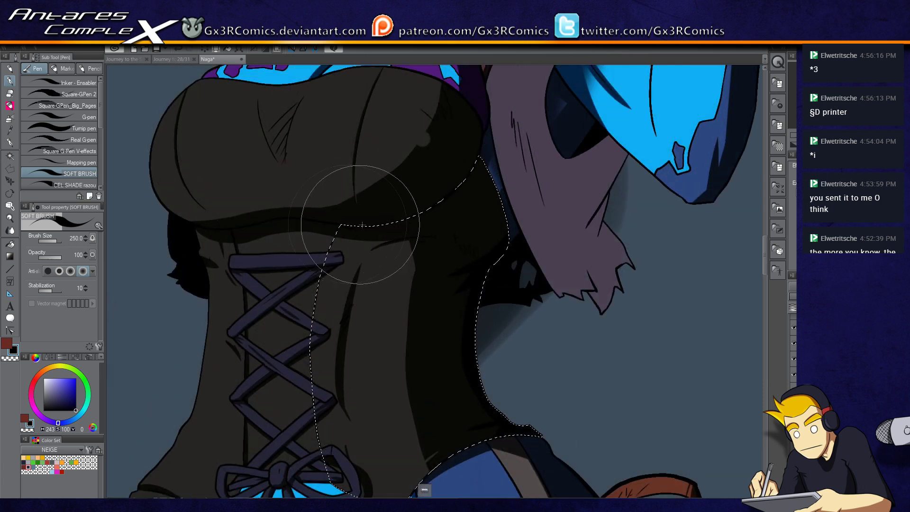
mouse_move(472, 194)
mouse_down()
mouse_move(442, 146)
mouse_move(481, 193)
mouse_move(474, 244)
mouse_move(468, 206)
mouse_move(460, 283)
mouse_move(433, 130)
mouse_move(457, 264)
mouse_move(487, 204)
mouse_move(472, 259)
mouse_move(451, 238)
mouse_move(468, 294)
mouse_move(451, 332)
mouse_move(504, 440)
mouse_up()
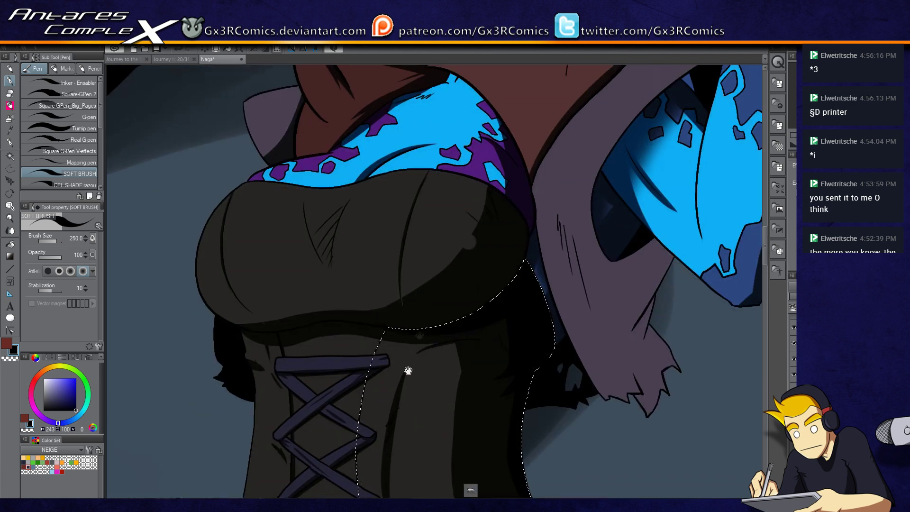
click(331, 261)
mouse_move(251, 333)
mouse_down()
mouse_move(275, 319)
mouse_move(431, 305)
mouse_move(427, 264)
mouse_move(272, 333)
mouse_move(248, 329)
mouse_move(325, 335)
mouse_move(244, 342)
mouse_move(419, 301)
mouse_move(213, 335)
mouse_move(342, 319)
mouse_move(505, 255)
mouse_move(253, 327)
mouse_move(408, 334)
mouse_move(351, 321)
mouse_move(419, 319)
mouse_up()
mouse_move(338, 317)
mouse_down()
mouse_move(389, 318)
mouse_move(531, 292)
mouse_move(350, 320)
mouse_move(436, 327)
mouse_move(467, 321)
mouse_move(457, 296)
mouse_move(338, 329)
mouse_move(533, 280)
mouse_move(497, 232)
mouse_move(477, 263)
mouse_move(509, 252)
mouse_move(495, 243)
mouse_move(474, 263)
mouse_up()
drag(382, 311, 429, 370)
key(ctrl+d)
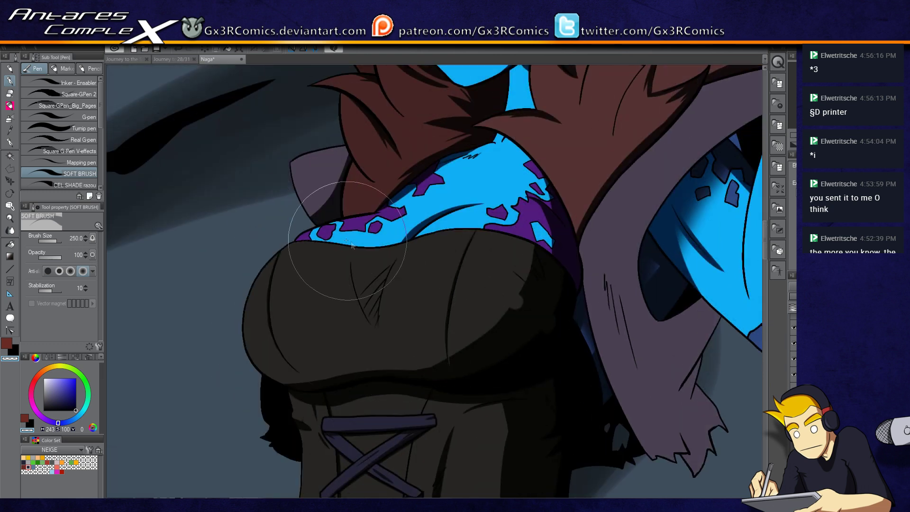
- Examine the shading on the chest, fur collar and corset up close and in the wider figure
drag(378, 273, 360, 456)
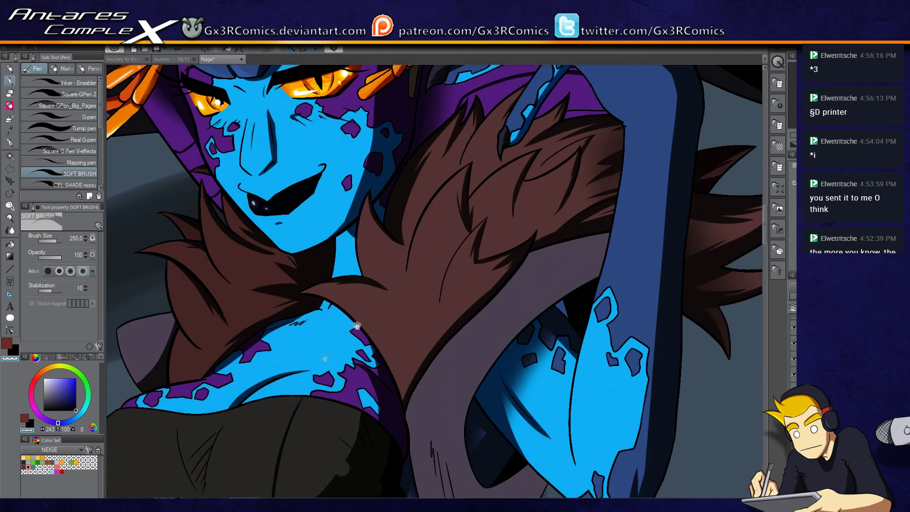
drag(573, 231, 391, 326)
drag(439, 268, 375, 364)
drag(404, 309, 322, 269)
scroll(323, 324, down, 2)
drag(323, 325, 392, 282)
scroll(471, 179, up, 2)
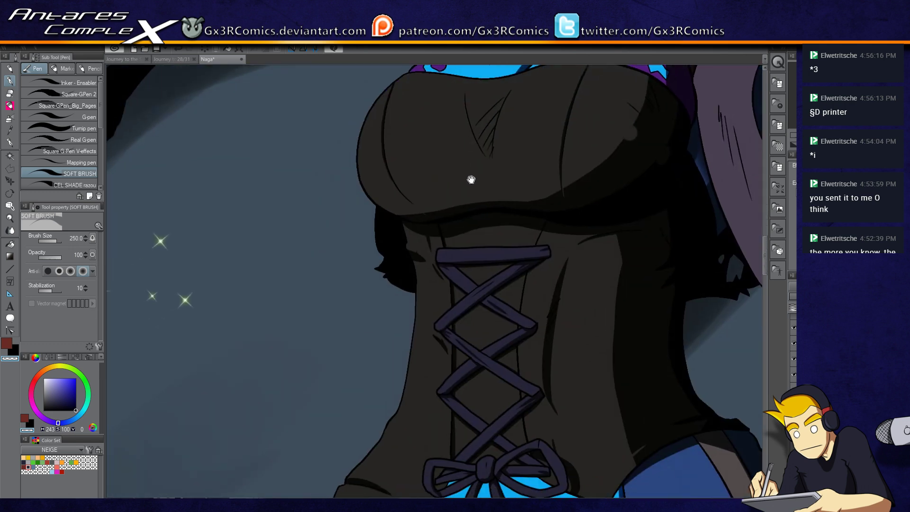
scroll(471, 179, down, 5)
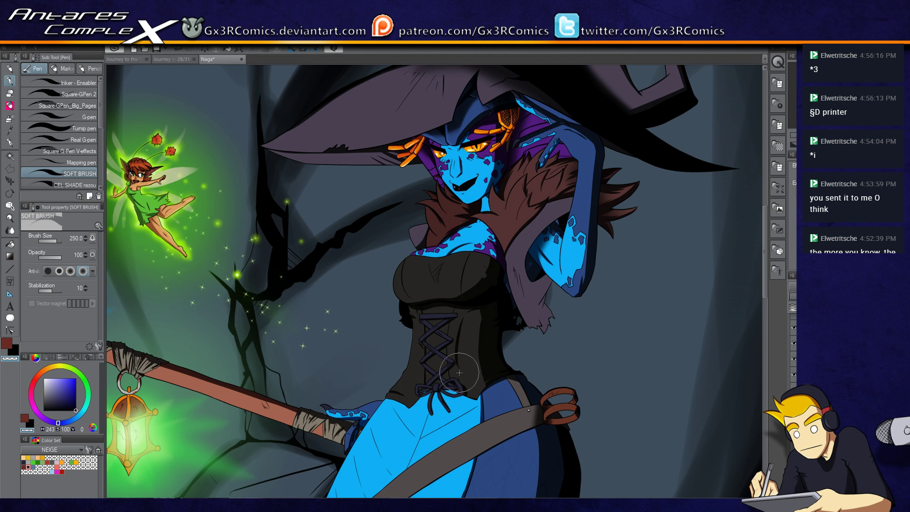
- Select the purple-grey cape lining under the raised arm and shade its lower part near the elbow with the SOFT BRUSH
key(c)
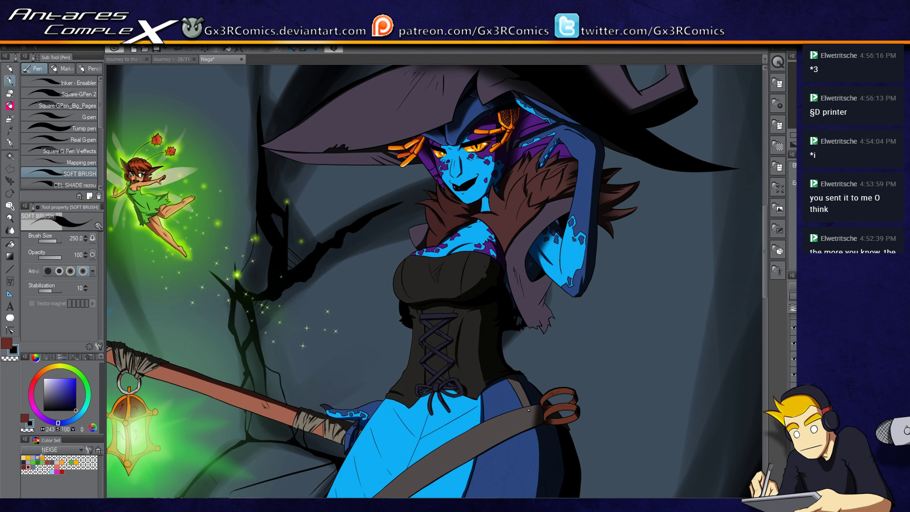
key(w)
click(536, 285)
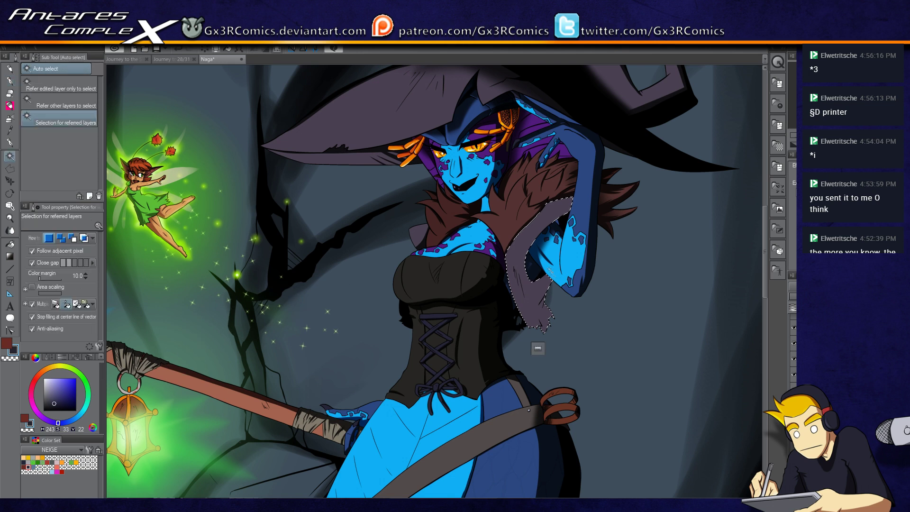
key(p)
scroll(545, 288, up, 5)
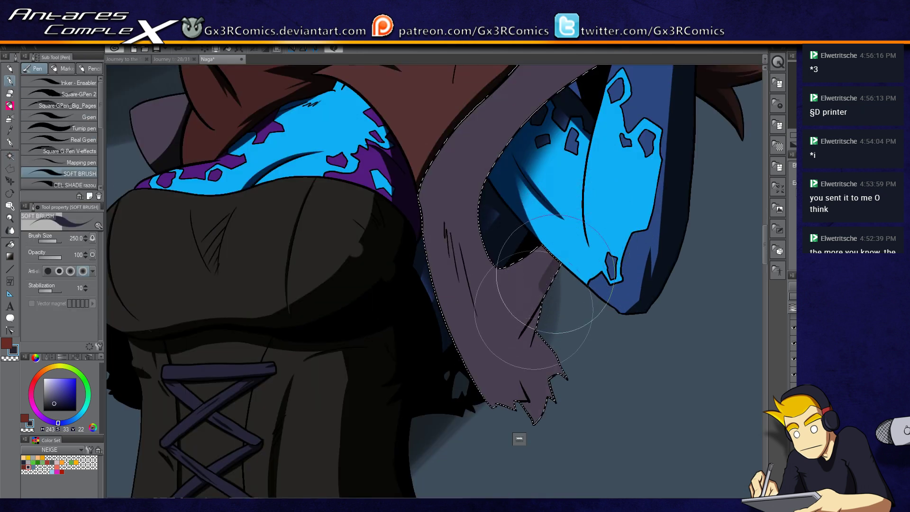
mouse_move(576, 254)
mouse_down()
mouse_move(527, 331)
mouse_move(545, 289)
mouse_move(522, 323)
mouse_move(535, 375)
mouse_move(569, 351)
mouse_move(535, 331)
mouse_move(562, 348)
mouse_move(571, 372)
mouse_move(558, 321)
mouse_move(538, 304)
mouse_move(524, 325)
mouse_move(535, 317)
mouse_move(540, 289)
mouse_move(526, 279)
mouse_up()
- Shade the upper part of the cape lining beneath the fur collar and beside the raised arm
drag(533, 182, 448, 301)
drag(500, 189, 476, 235)
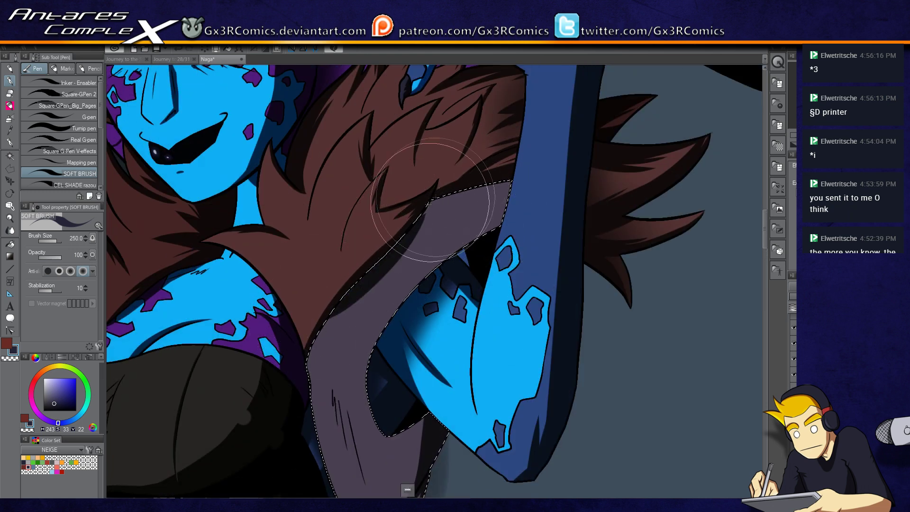
mouse_move(306, 316)
mouse_down()
mouse_move(412, 236)
mouse_move(464, 172)
mouse_move(399, 228)
mouse_move(554, 166)
mouse_move(403, 220)
mouse_move(494, 165)
mouse_move(409, 231)
mouse_move(489, 153)
mouse_move(416, 231)
mouse_move(476, 156)
mouse_move(411, 213)
mouse_up()
drag(569, 209, 487, 253)
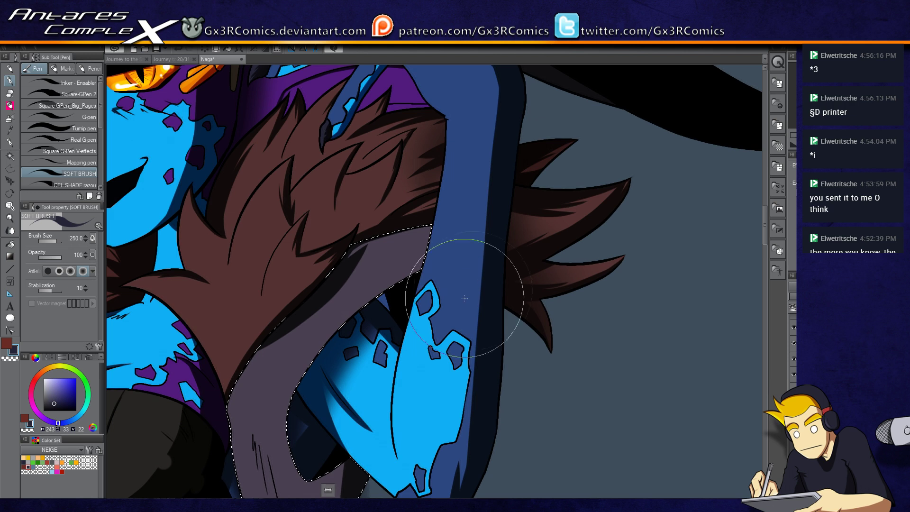
mouse_move(358, 322)
mouse_down()
mouse_move(294, 437)
mouse_move(417, 327)
mouse_move(305, 450)
mouse_move(361, 312)
mouse_move(264, 285)
mouse_move(295, 325)
mouse_move(467, 183)
mouse_up()
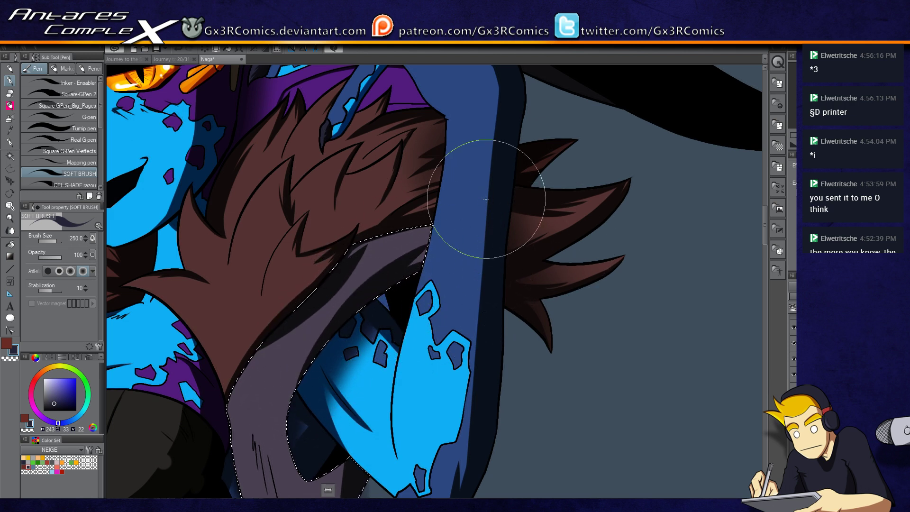
- Select the underside of the witch hat's pointed brim, shade it with the Soft airbrush at size 1200, and deselect
scroll(349, 306, down, 3)
scroll(376, 364, up, 2)
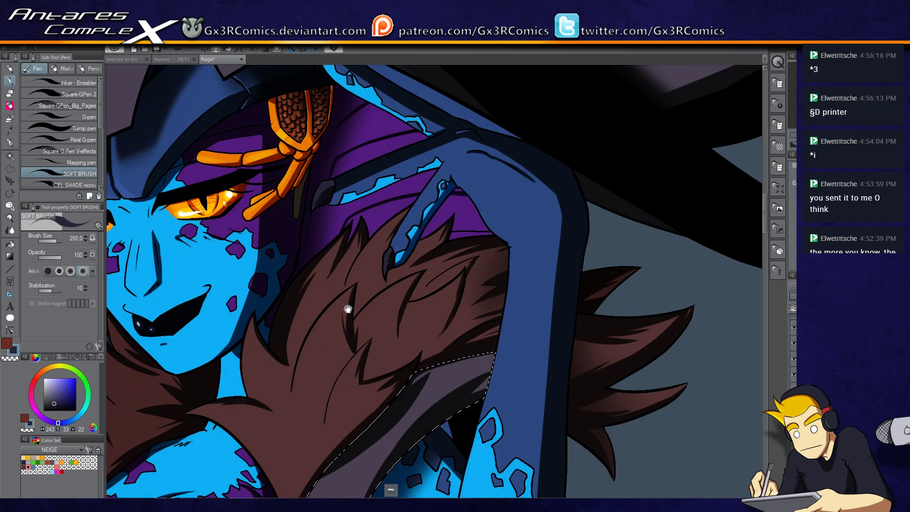
drag(348, 309, 353, 361)
scroll(330, 339, down, 2)
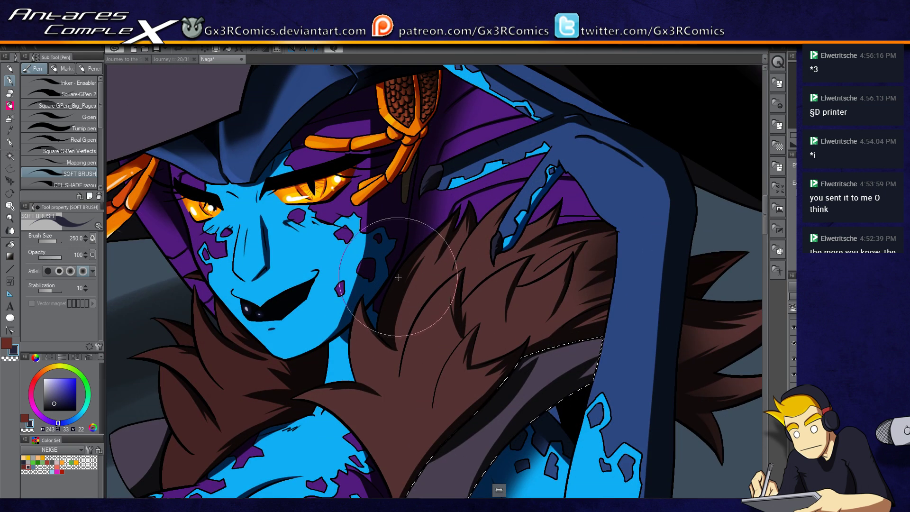
scroll(386, 289, down, 2)
mouse_move(360, 365)
mouse_down()
mouse_move(446, 359)
mouse_move(408, 364)
mouse_move(440, 365)
mouse_up()
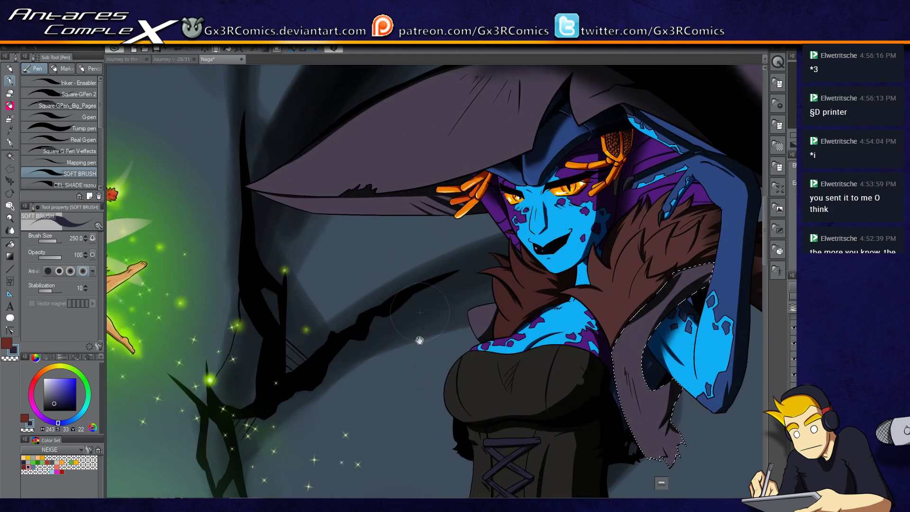
key(b)
key(b)
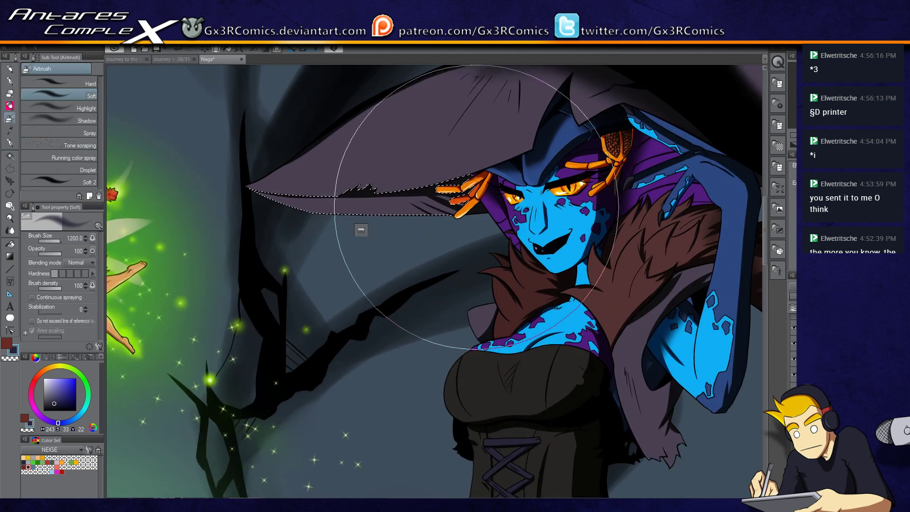
key(w)
key(b)
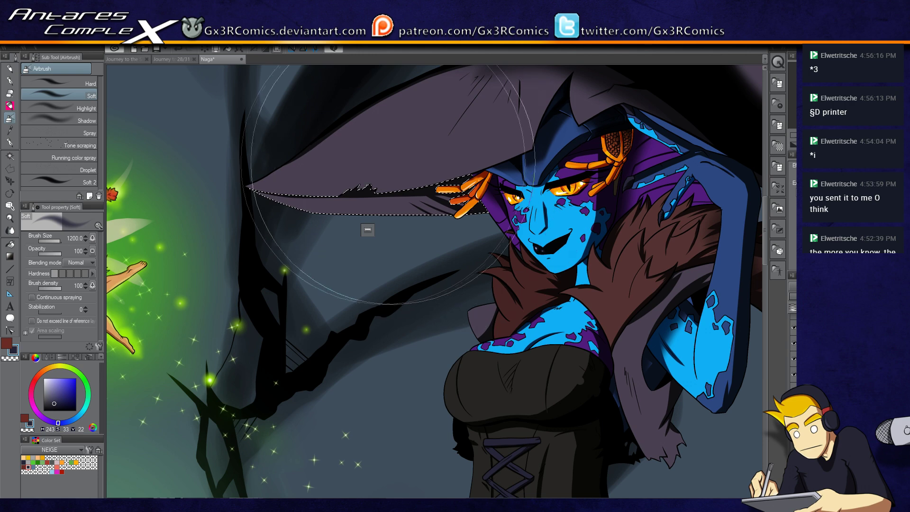
key(ctrl+d)
- Select the right roof pane of the hanging lantern and darken its upper edge with the SOFT BRUSH
drag(563, 358, 550, 259)
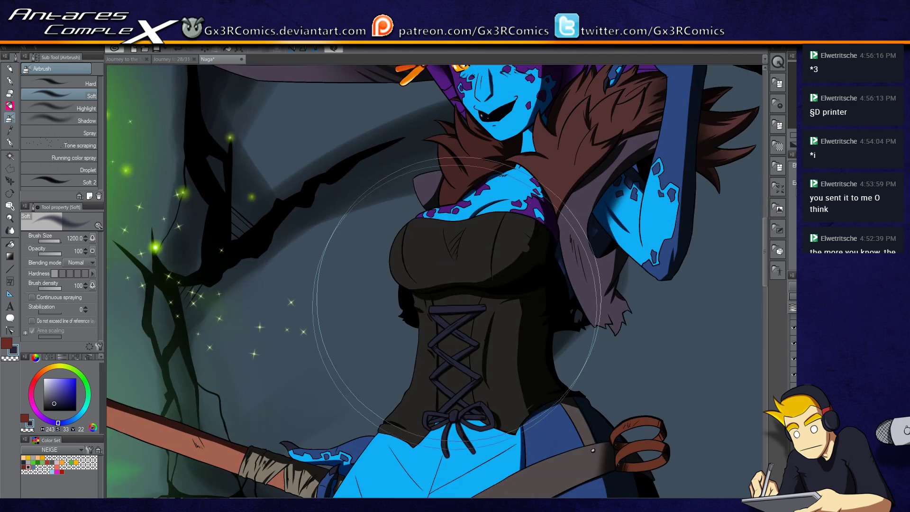
mouse_move(265, 493)
mouse_down()
mouse_move(408, 208)
mouse_move(437, 341)
mouse_up()
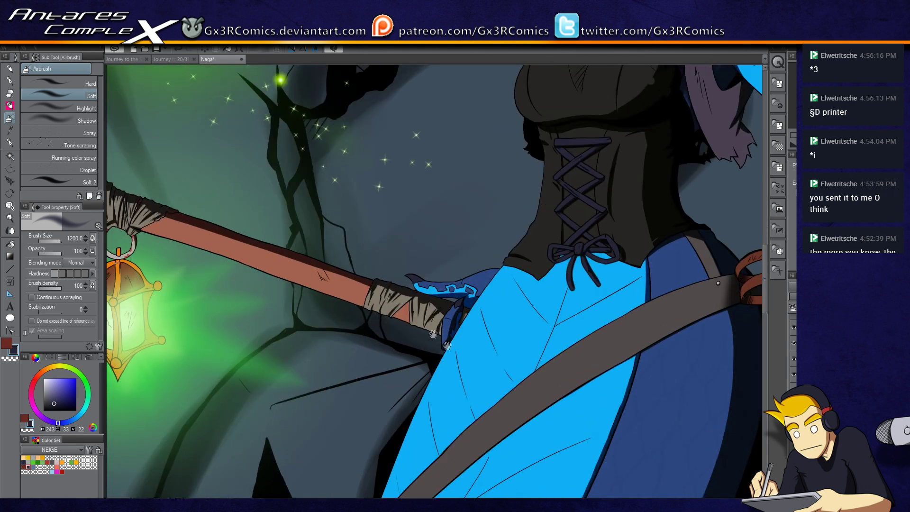
drag(356, 331, 432, 365)
drag(266, 295, 351, 283)
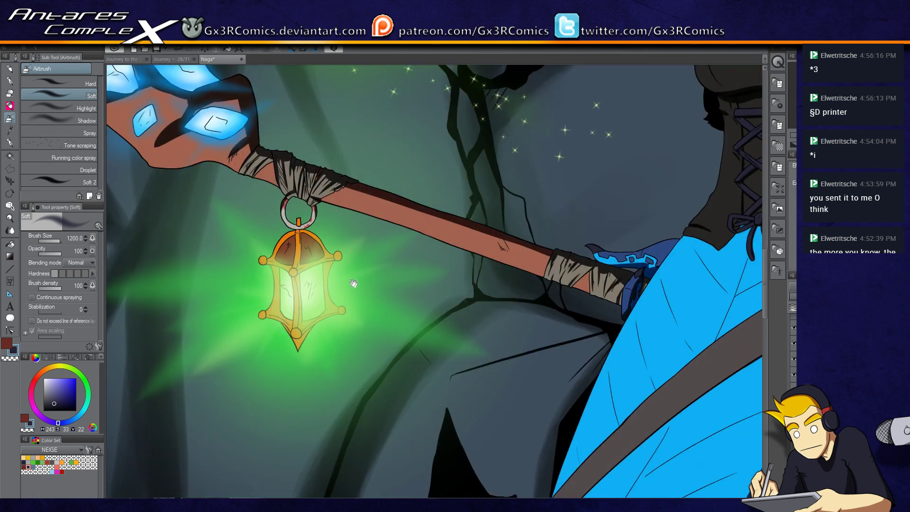
key(w)
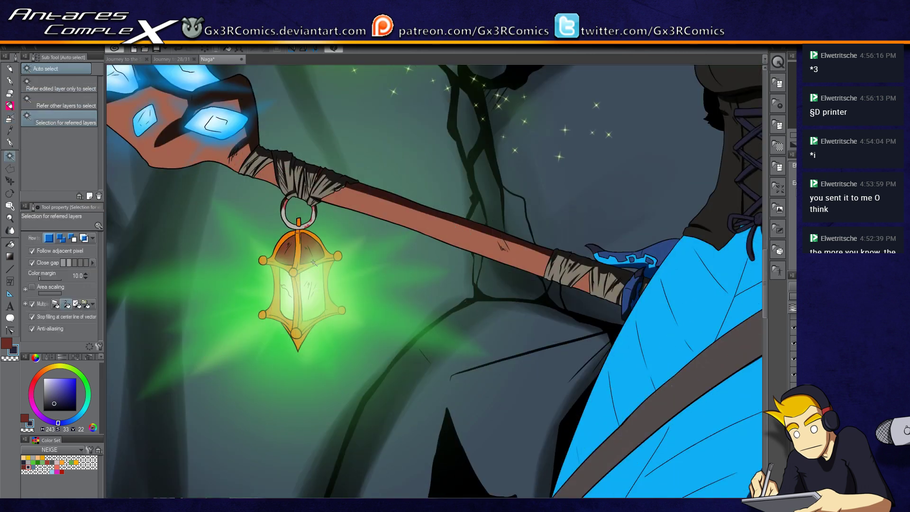
scroll(313, 262, up, 2)
click(330, 247)
key(o)
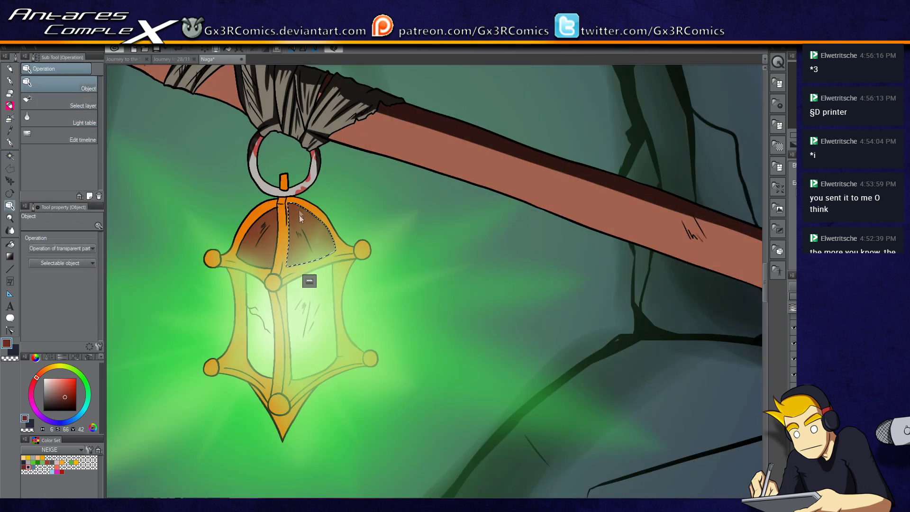
key(p)
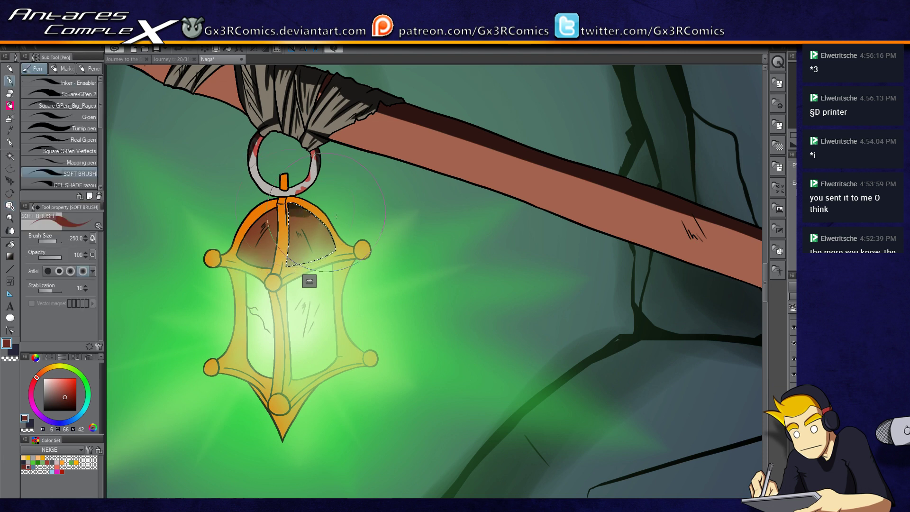
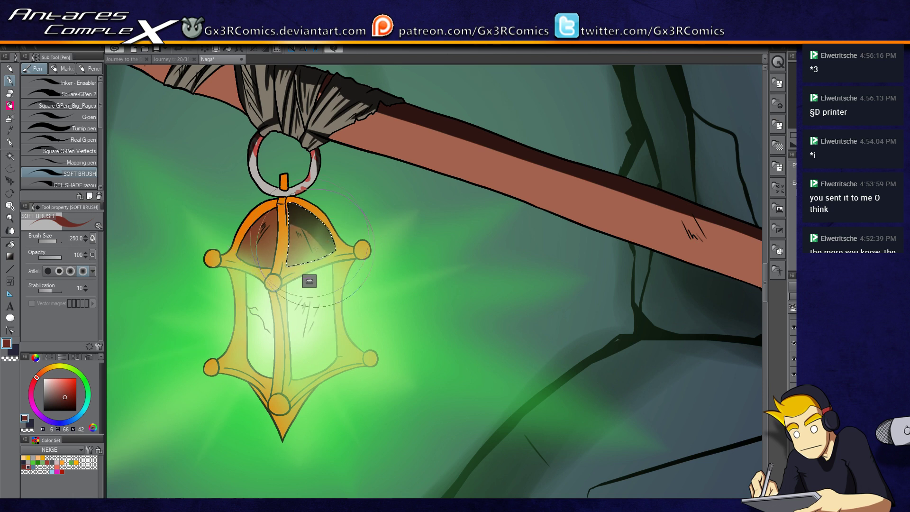
- Reduce the Soft airbrush to size 170, blend the shadow on the lantern's right roof pane, and deselect
key(b)
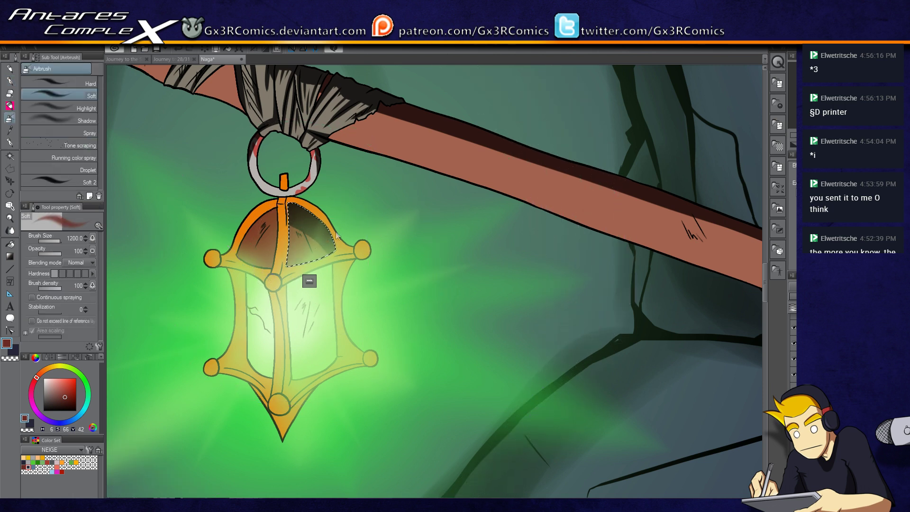
key(p)
key(b)
key(bracketleft)
key(bracketleft)
key(bracketleft)
key(bracketleft)
key(bracketleft)
key(bracketleft)
key(bracketleft)
key(bracketleft)
key(bracketleft)
key(bracketleft)
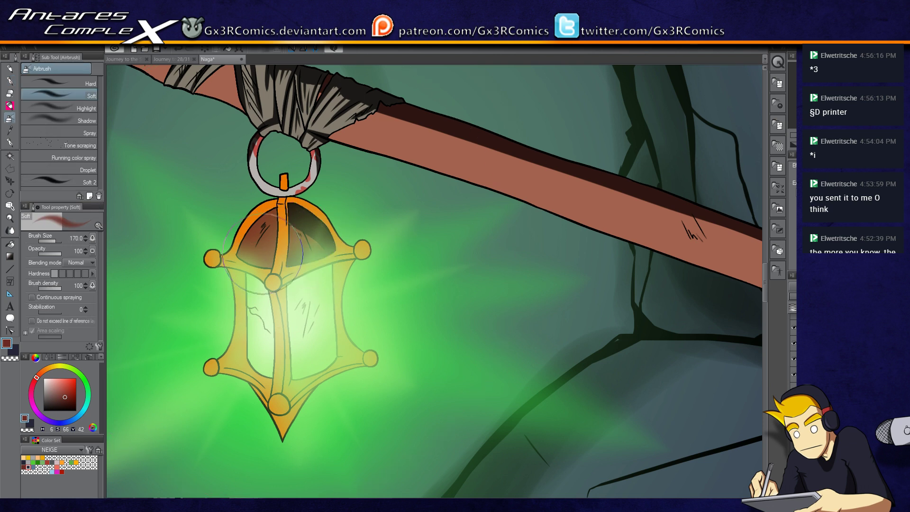
- Select the lantern's left roof pane, darken its upper part with the SOFT BRUSH and Soft airbrush, and deselect
click(264, 259)
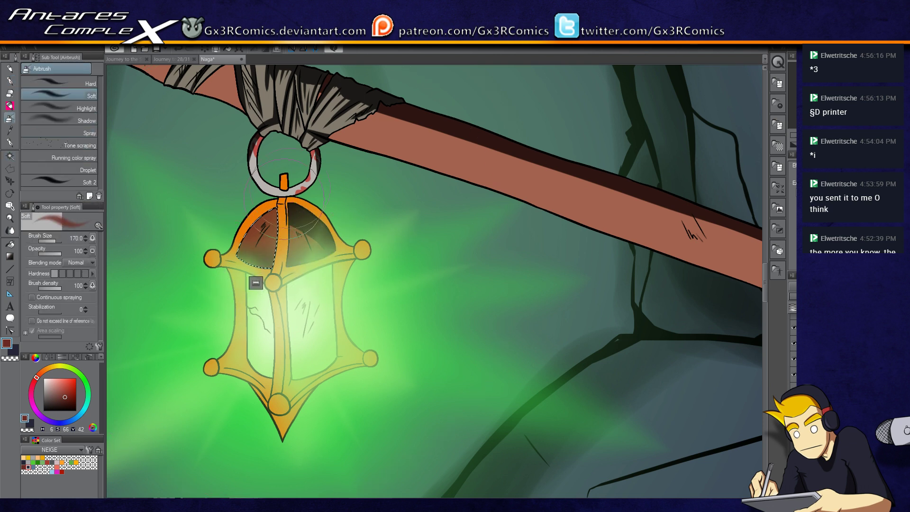
key(p)
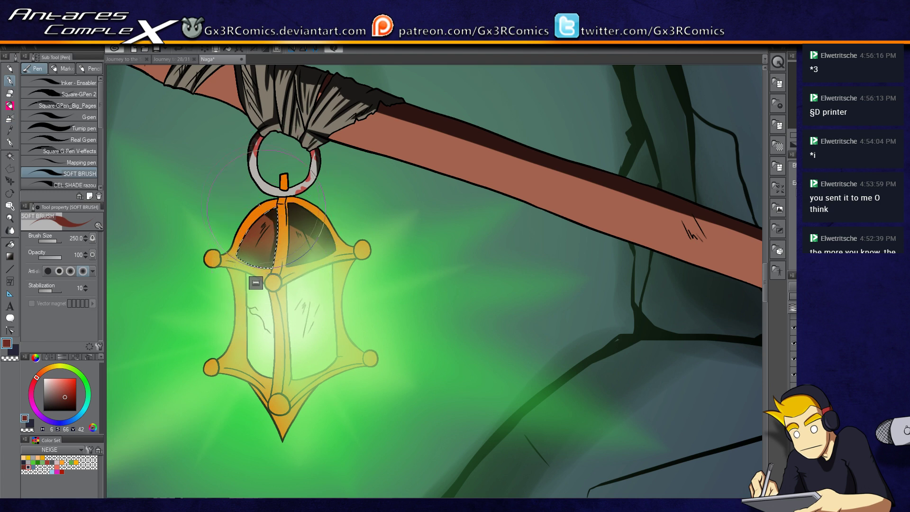
key(b)
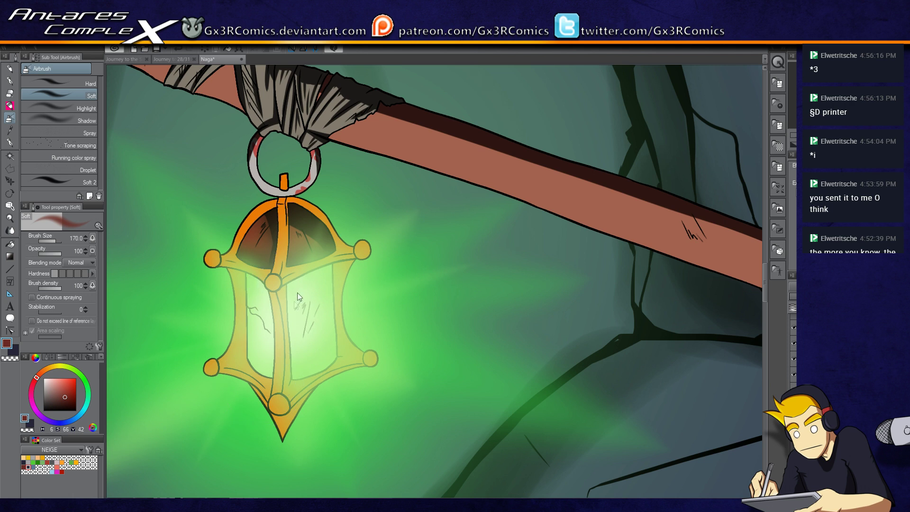
- Select the metal frame around the lantern's right glass pane and shade its lower corners with the SOFT BRUSH
drag(294, 305, 316, 238)
key(w)
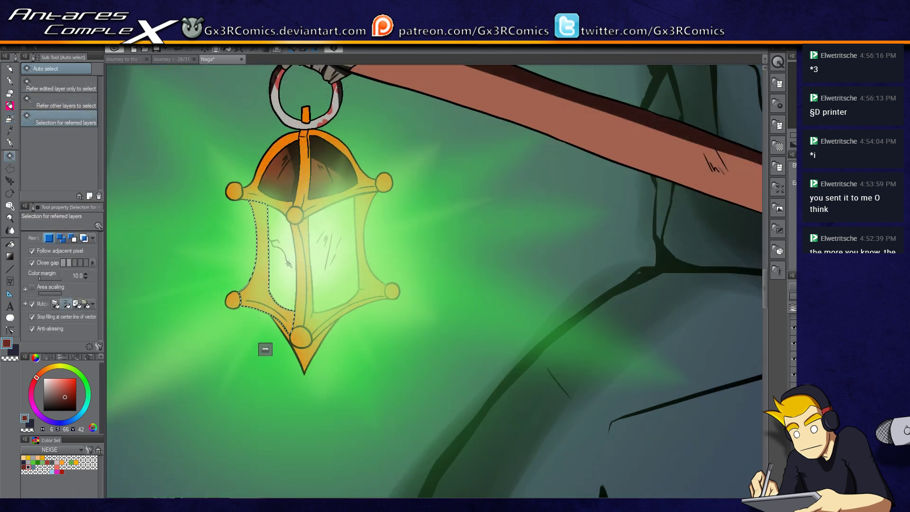
key(b)
key(b)
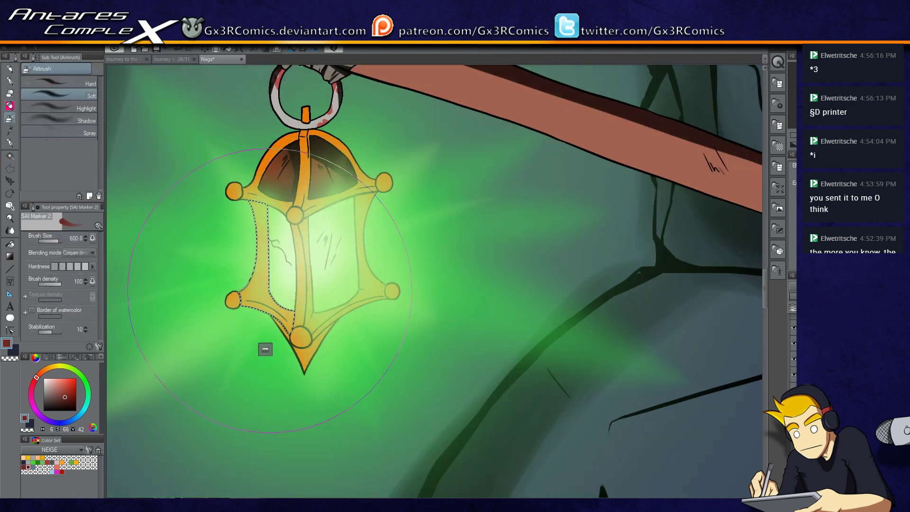
key(w)
click(364, 285)
key(p)
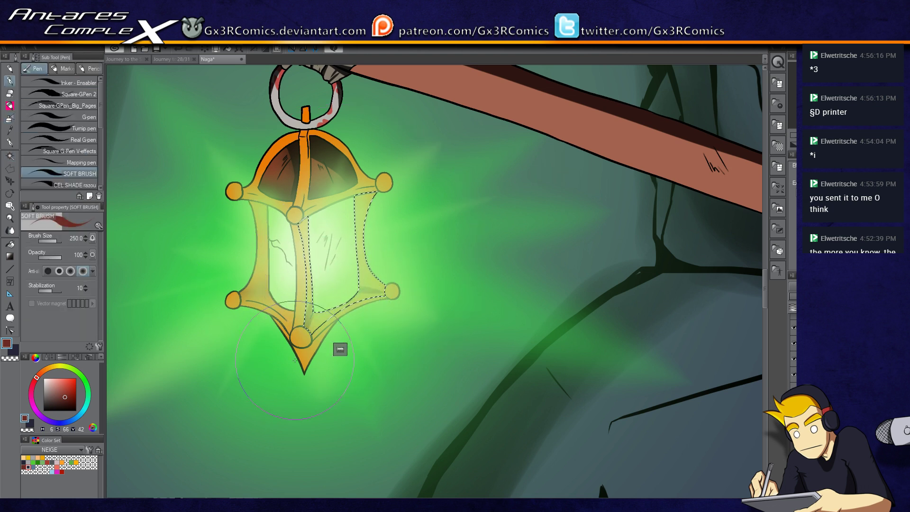
- Select the frame around the lantern's left glass pane, darken its lower edge with the SOFT BRUSH, and deselect
key(w)
click(293, 313)
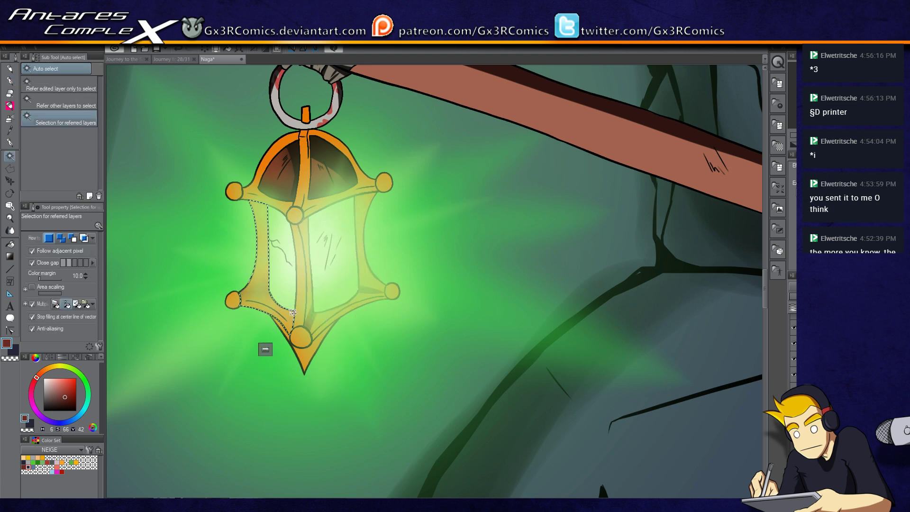
key(o)
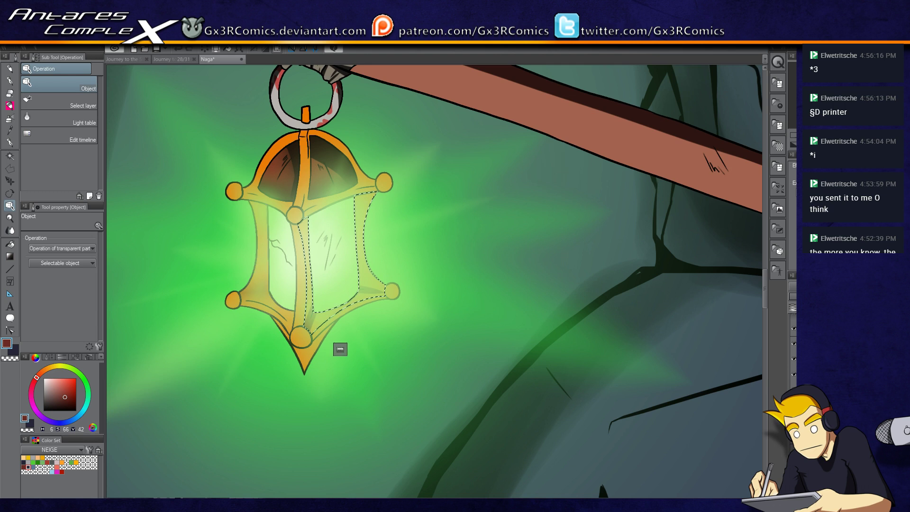
key(ctrl+z)
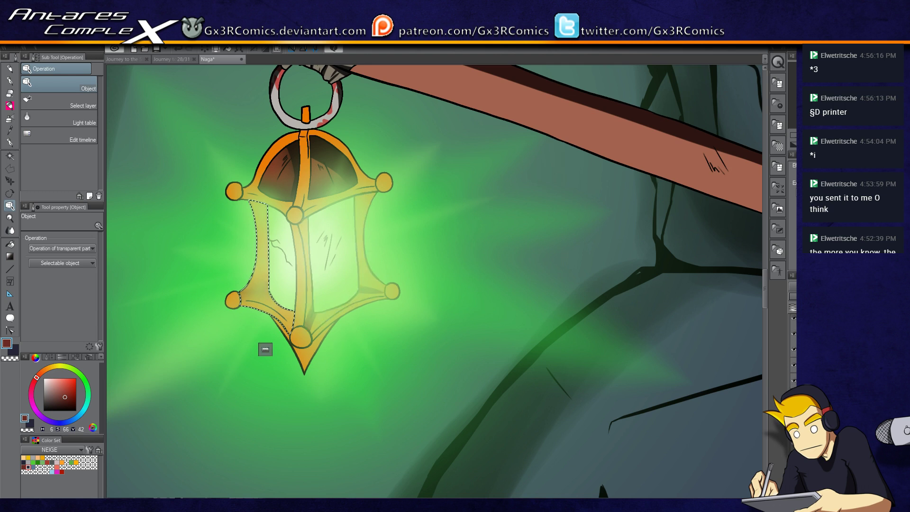
key(p)
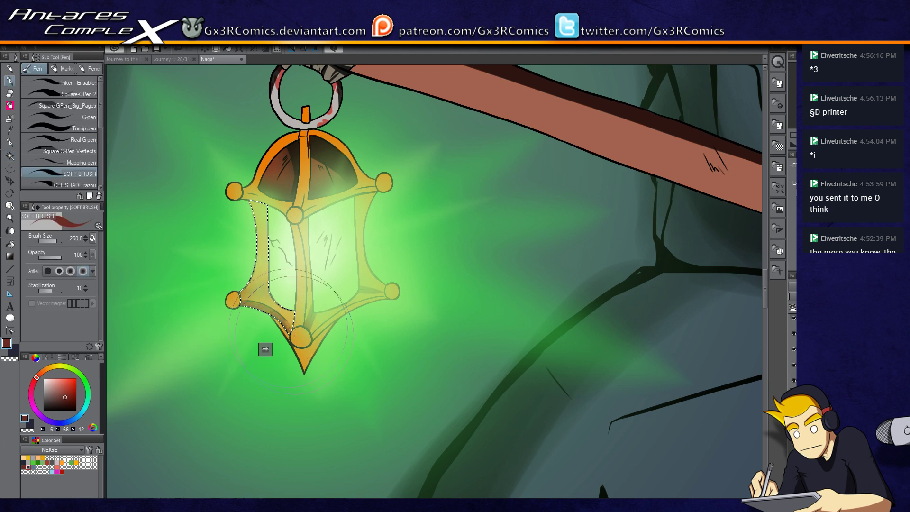
key(ctrl+d)
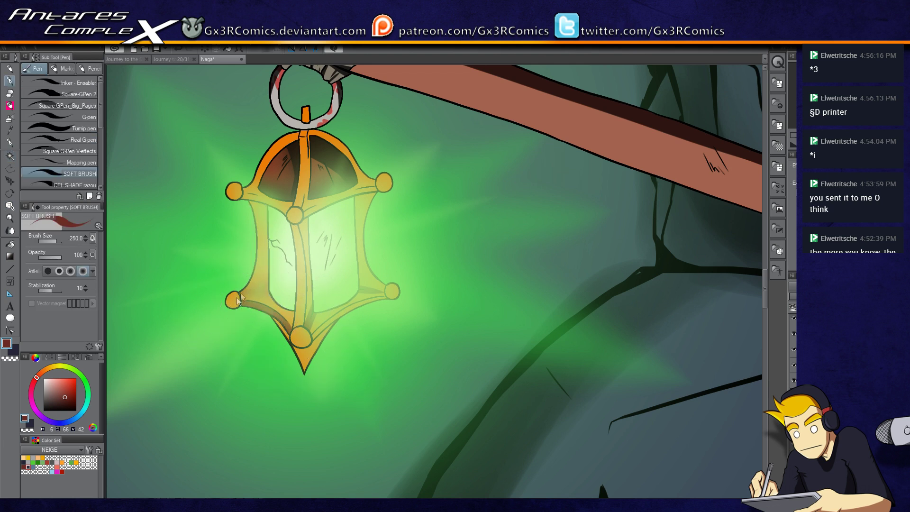
- Select the lantern's lower-left, lower-right and upper-right knobs in turn and shade each with the SOFT BRUSH
key(w)
click(232, 300)
key(o)
key(p)
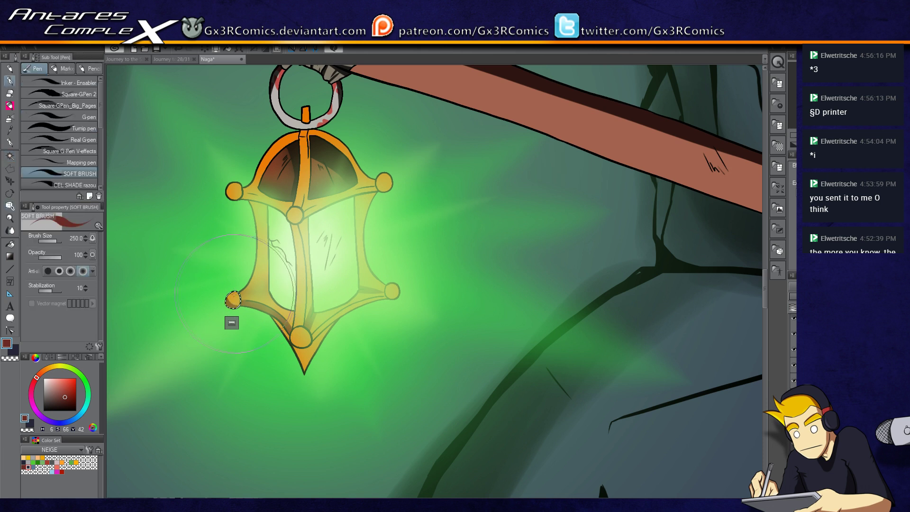
key(w)
click(392, 291)
key(p)
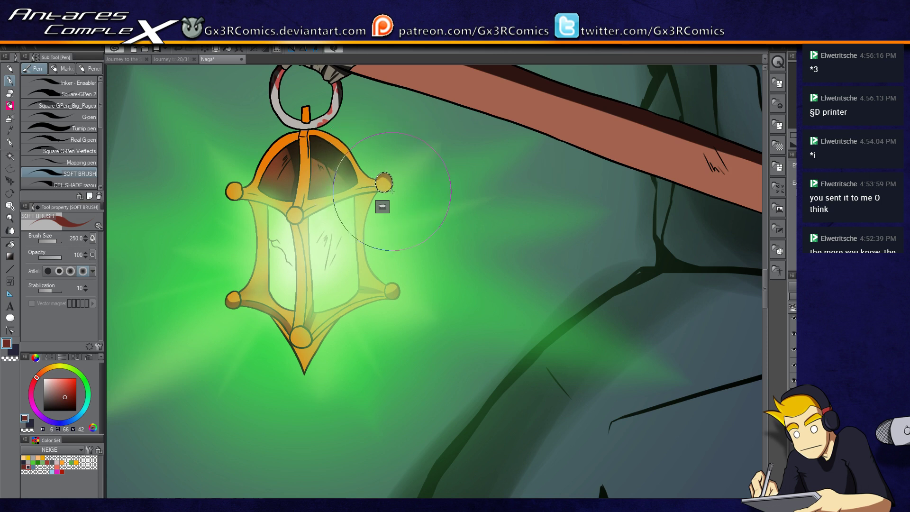
- Select the right and left frames of the lantern's roof in turn and darken their upper arcs with the Soft airbrush
drag(384, 184, 395, 240)
key(w)
click(353, 204)
key(b)
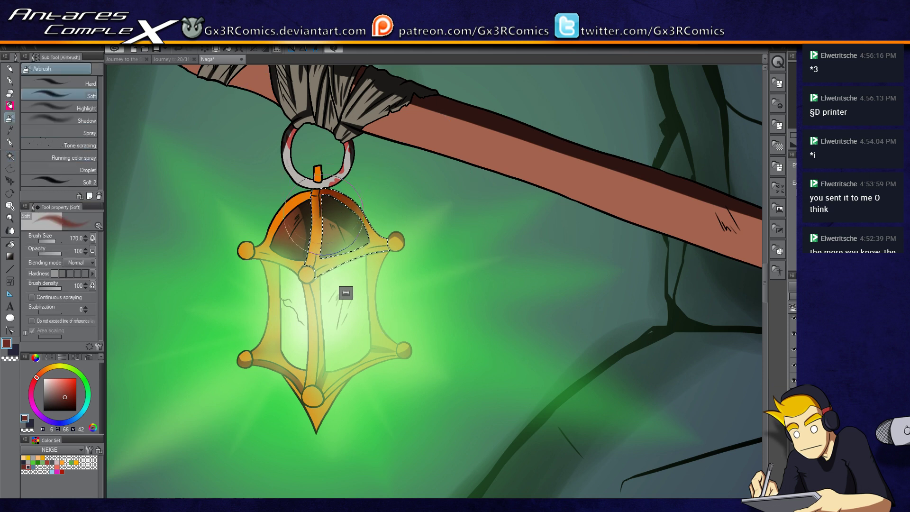
key(w)
click(297, 196)
key(b)
key(b)
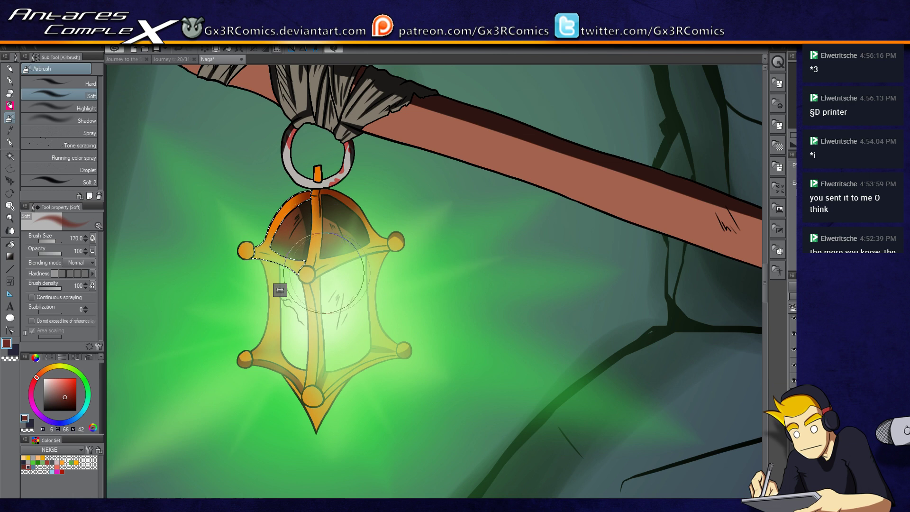
- Deepen the shadows on the left and right roof frames with the SOFT BRUSH, selecting each one, and deselect
drag(340, 304, 360, 290)
key(p)
key(p)
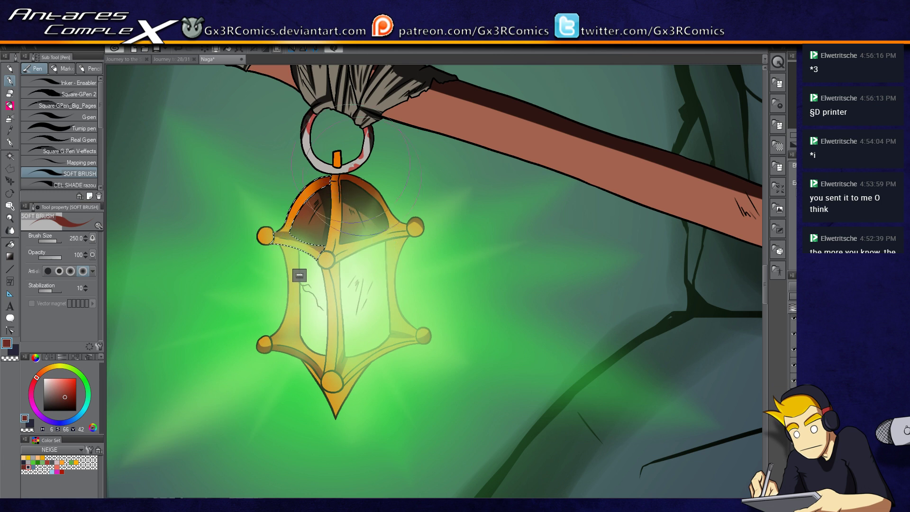
key(o)
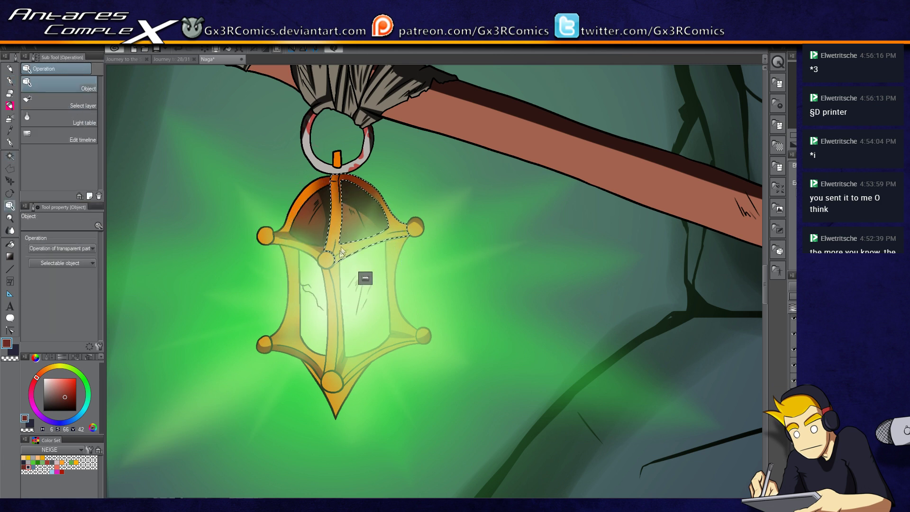
key(p)
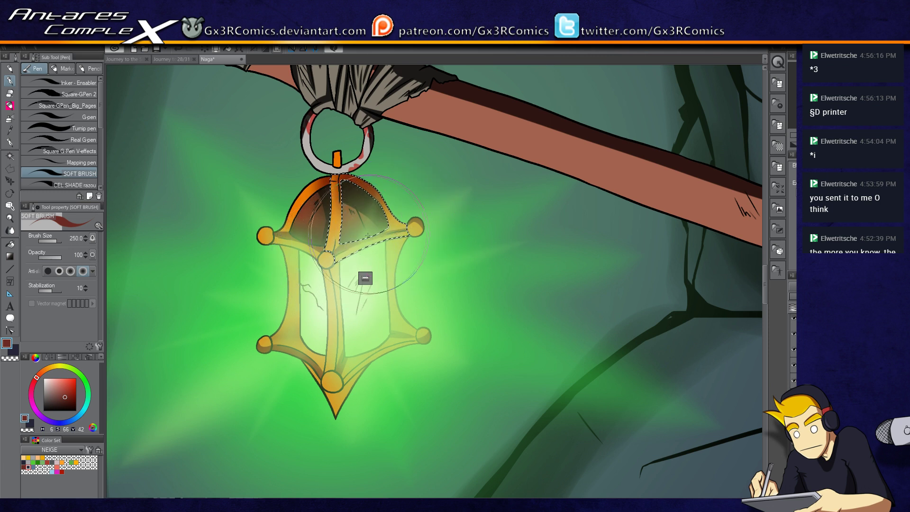
mouse_move(413, 223)
mouse_down()
mouse_move(362, 258)
mouse_move(333, 316)
mouse_up()
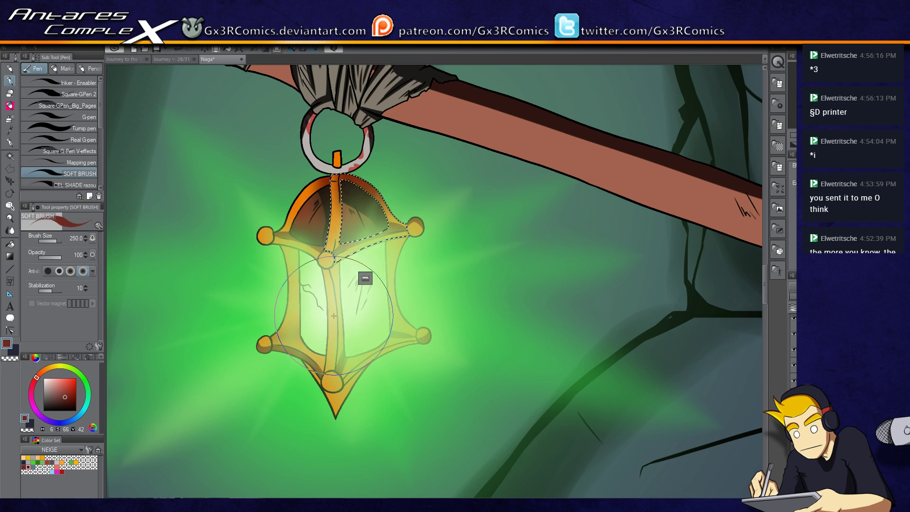
drag(264, 233, 286, 277)
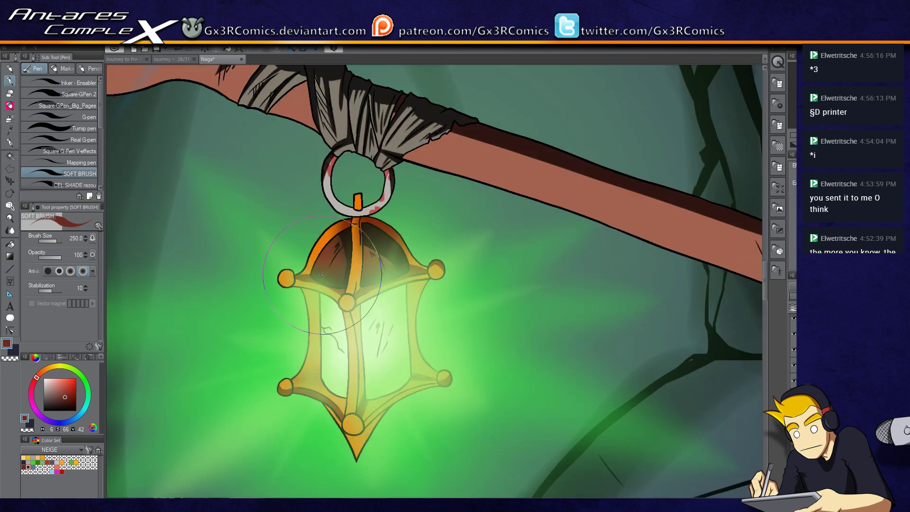
key(ctrl+d)
- Select the lantern's upper-left knob, shade it with the SOFT BRUSH, trim the shadow with transparent color, and deselect
key(w)
click(286, 277)
key(p)
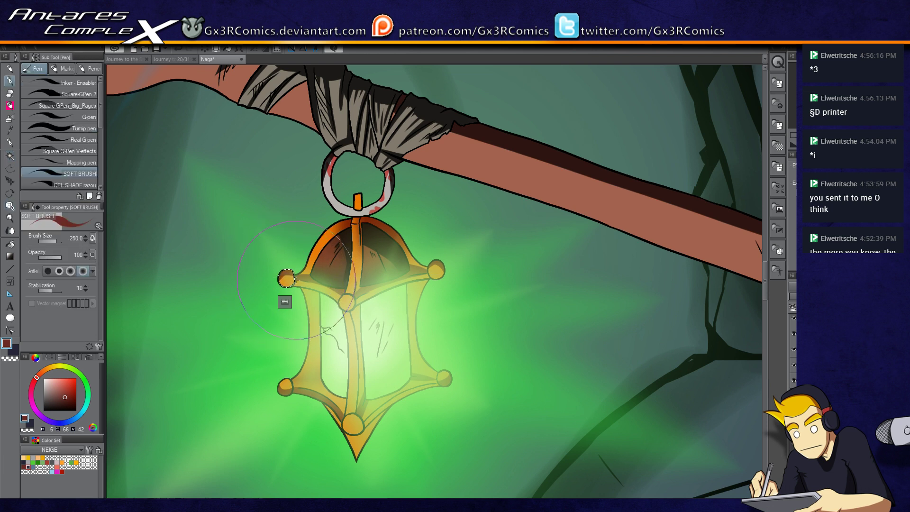
key(o)
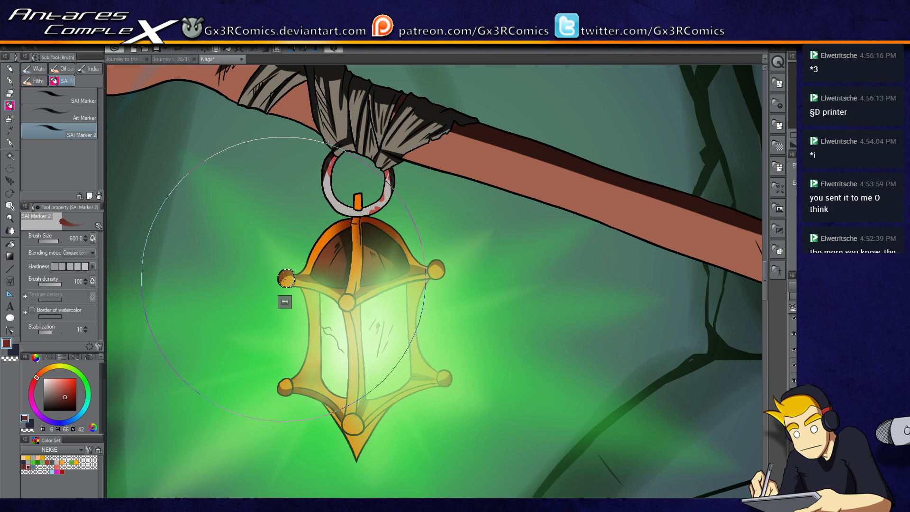
key(p)
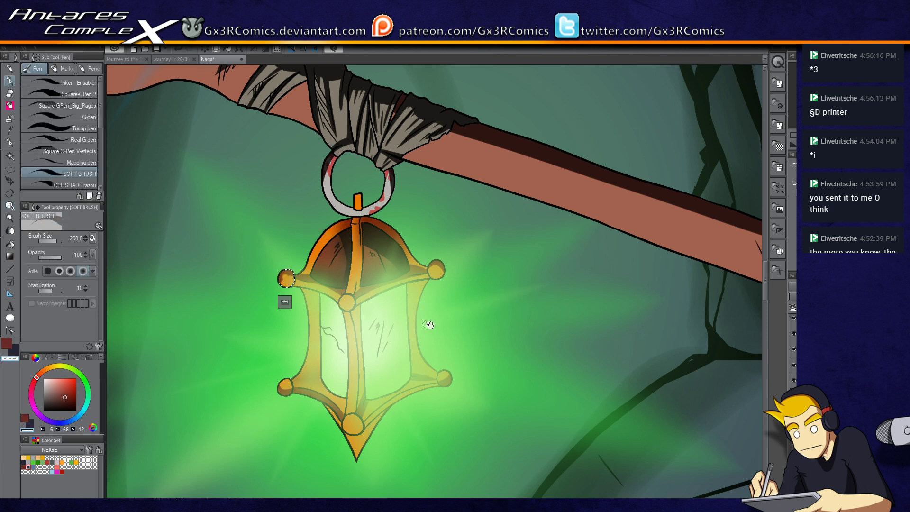
drag(450, 272, 396, 228)
key(ctrl+d)
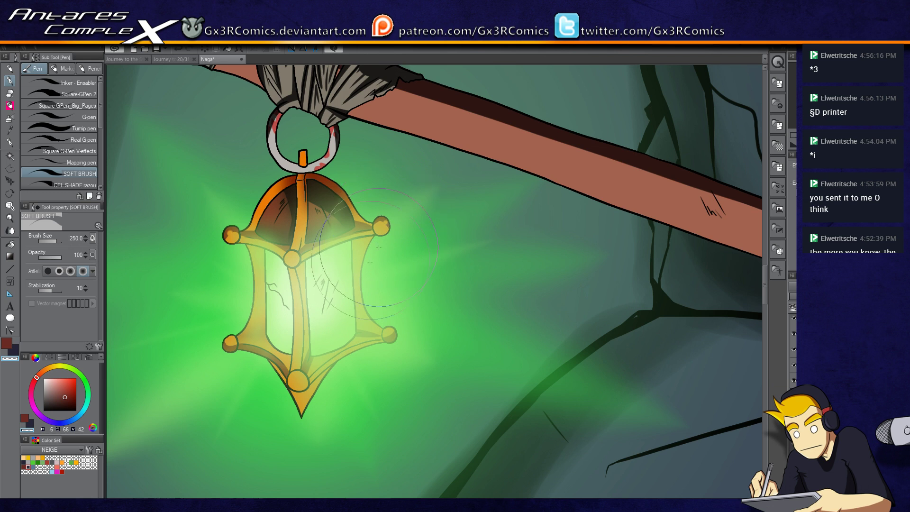
- Select the lantern's bottom center knob, shade it with the SOFT BRUSH, and trim the shadow with transparent color
key(m)
drag(287, 369, 309, 391)
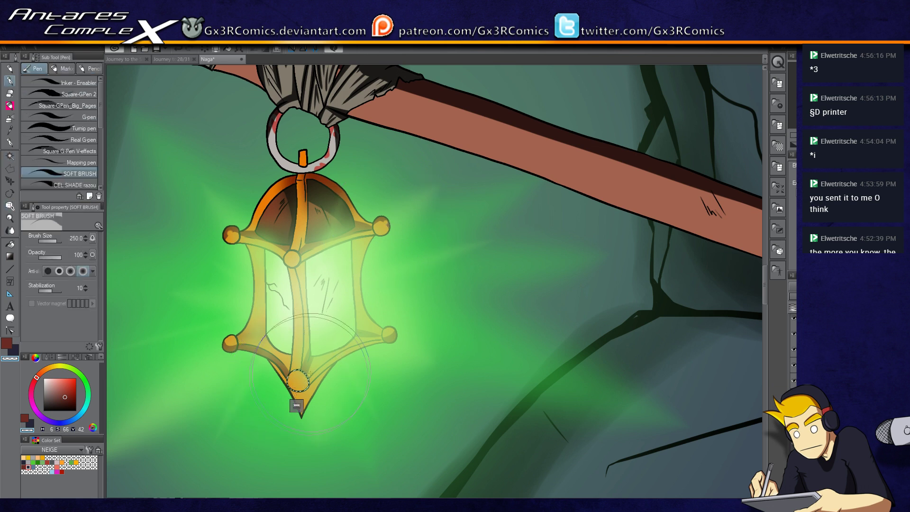
key(c)
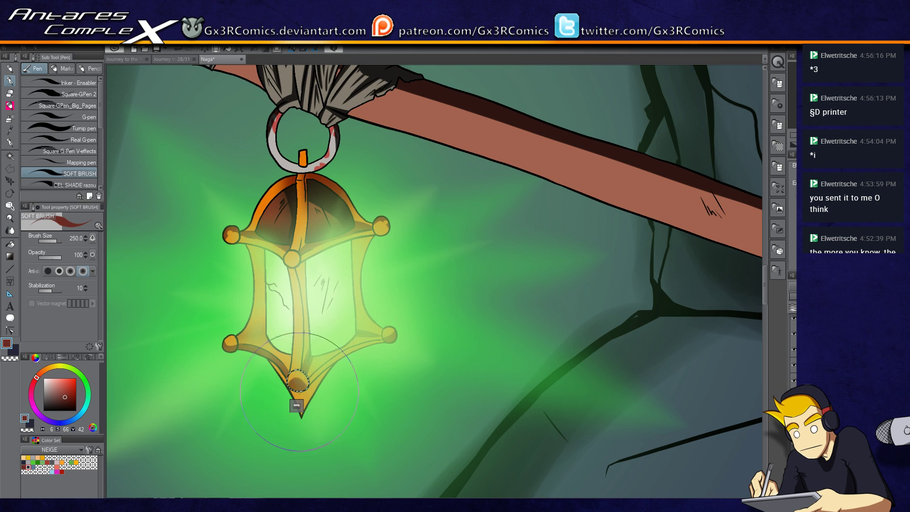
key(c)
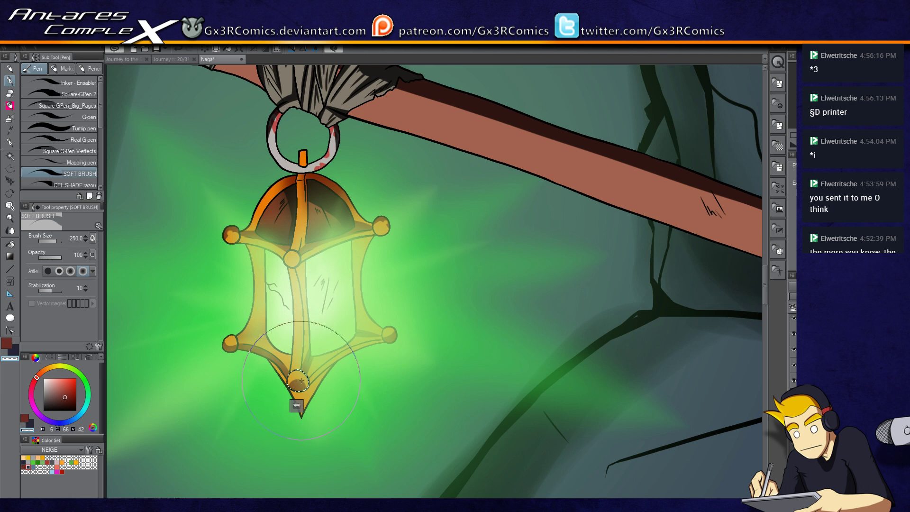
- Select the lantern's pointed bottom tip, darken it with the Soft airbrush, and deselect
drag(298, 380, 300, 330)
key(w)
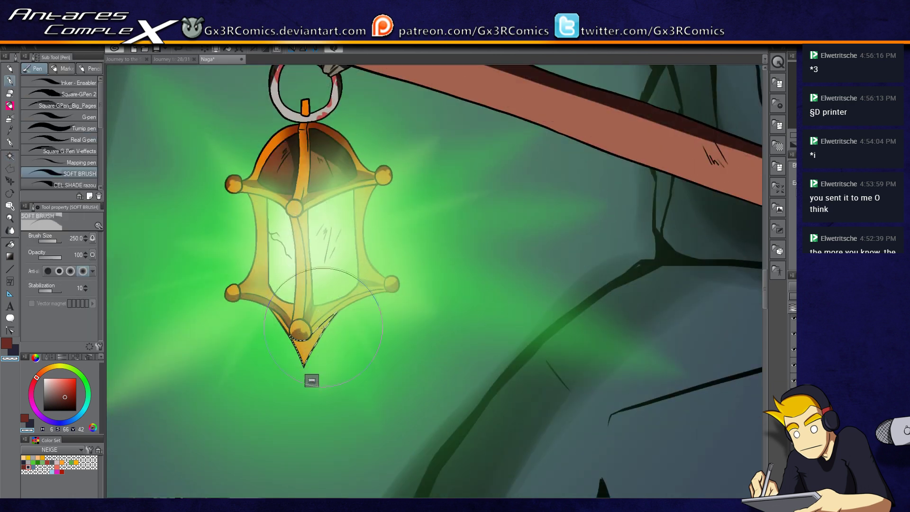
click(303, 357)
key(b)
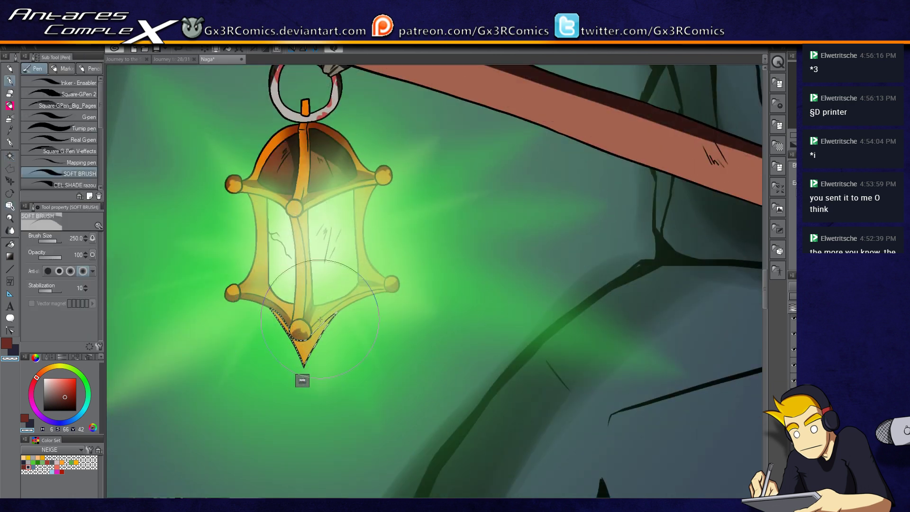
key(b)
key(c)
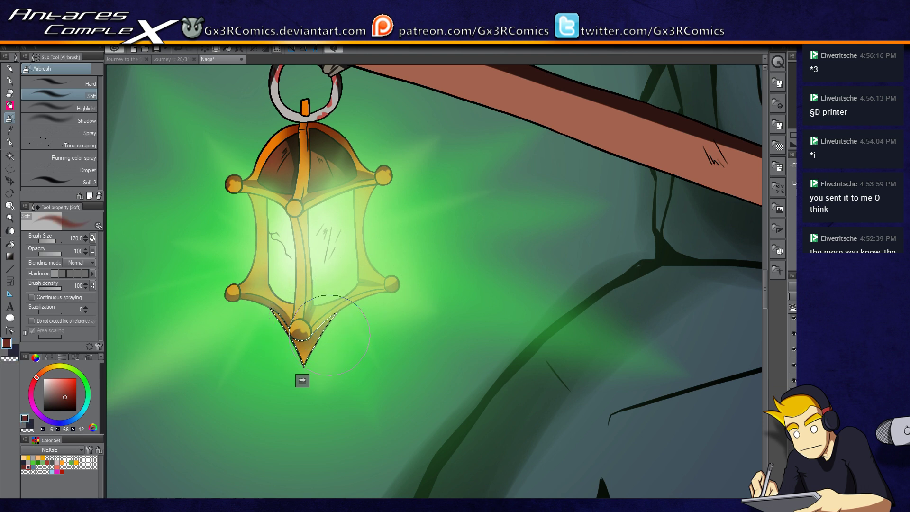
key(ctrl+d)
- Reselect the frame around the lantern's left glass pane and touch up its shading with the SOFT BRUSH
drag(299, 238, 300, 278)
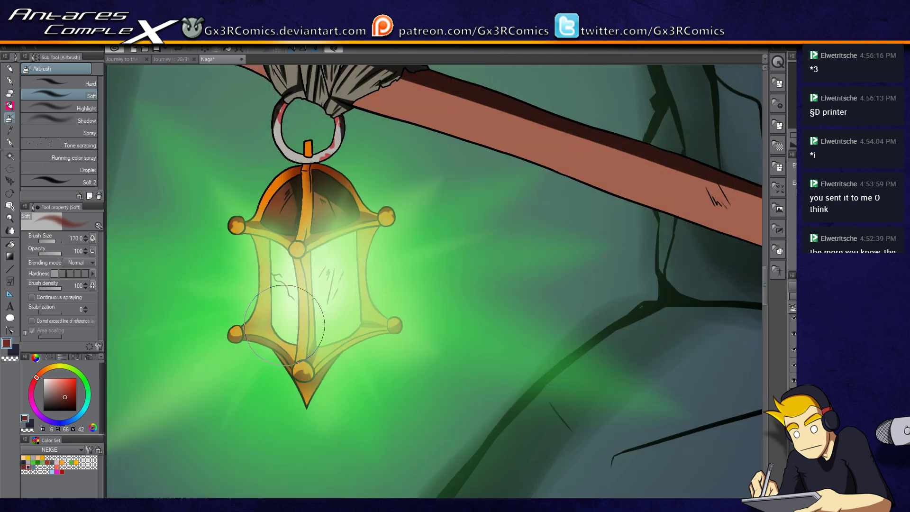
key(w)
click(282, 325)
key(p)
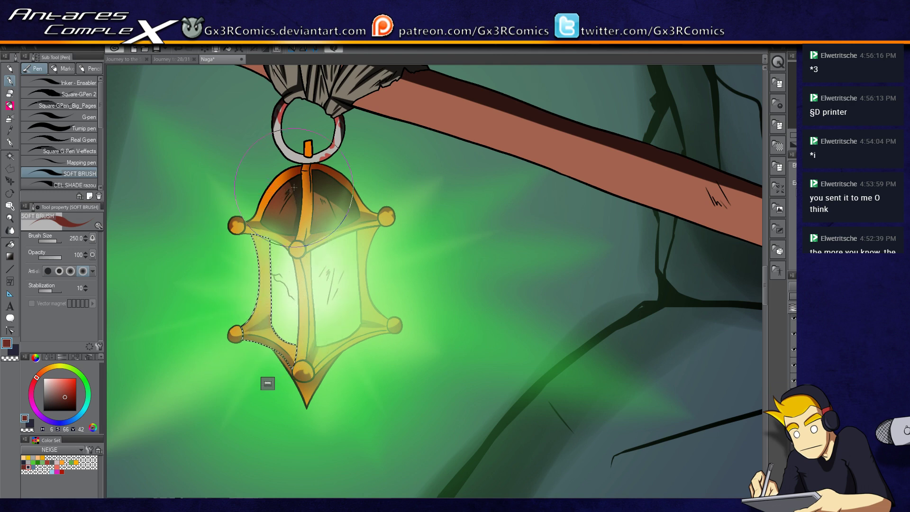
- Select the small orange tab linking the lantern to its ring and shade it with the Soft airbrush
key(b)
mouse_move(327, 140)
mouse_down()
mouse_move(318, 317)
mouse_move(310, 244)
mouse_up()
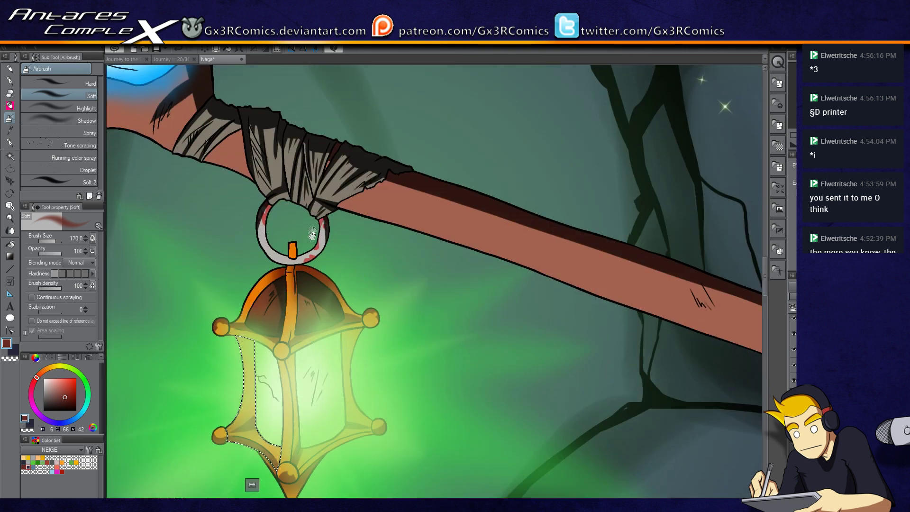
key(w)
click(293, 251)
key(b)
key(b)
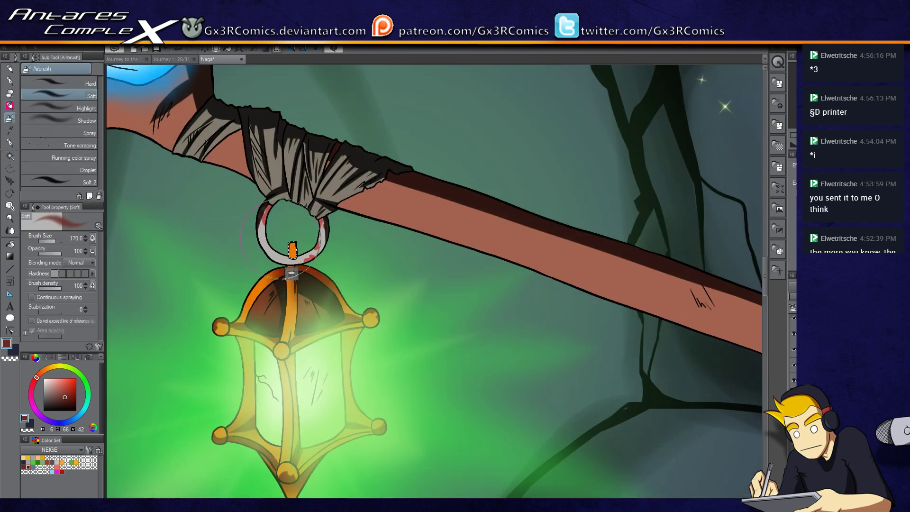
- Select the exposed staff segment between the cloth wrappings above the lantern, darken it with the SOFT BRUSH, and deselect
scroll(314, 221, down, 2)
key(p)
key(p)
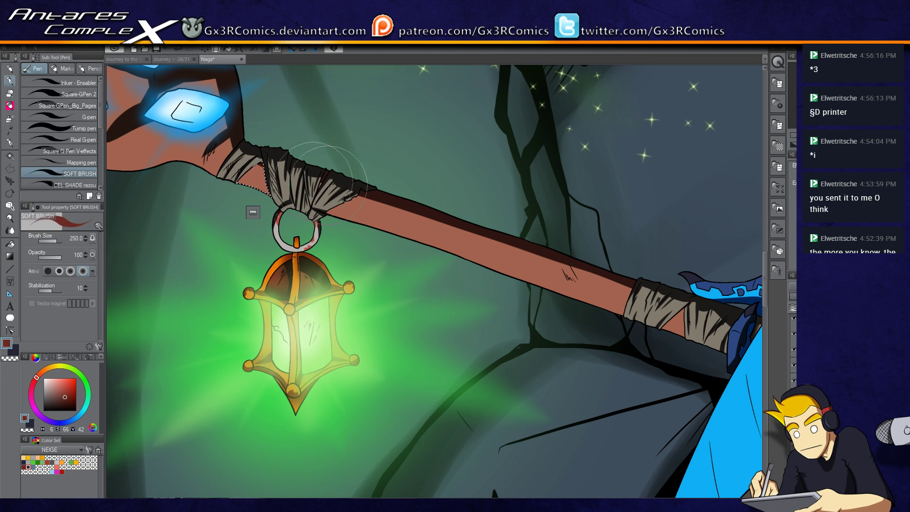
drag(725, 271, 675, 255)
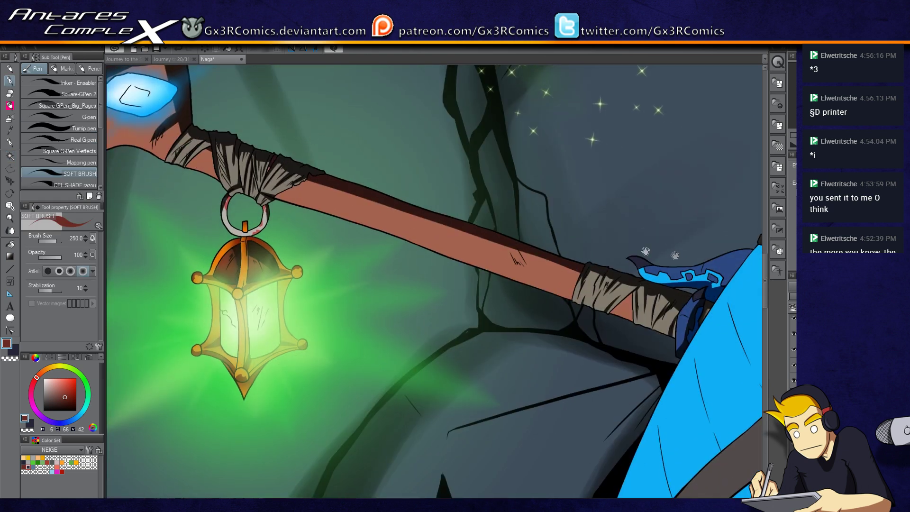
scroll(630, 237, up, 1)
scroll(626, 235, down, 1)
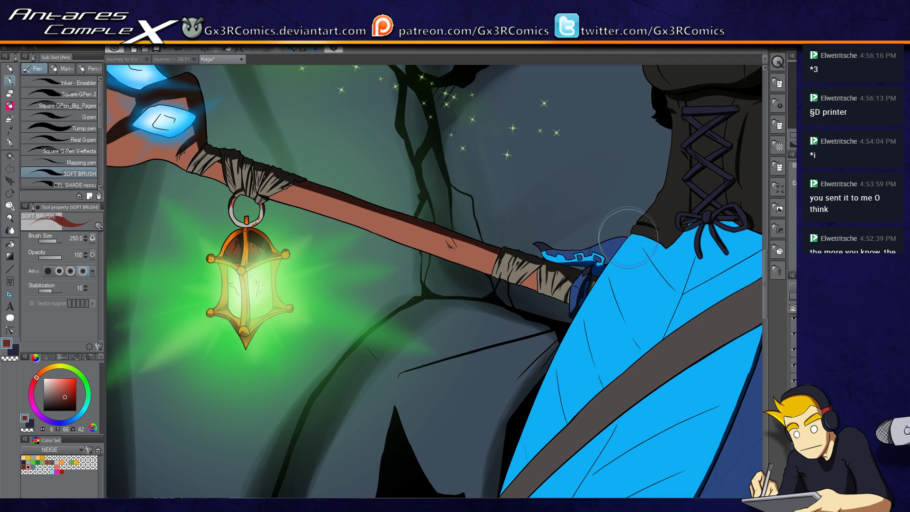
drag(626, 236, 422, 318)
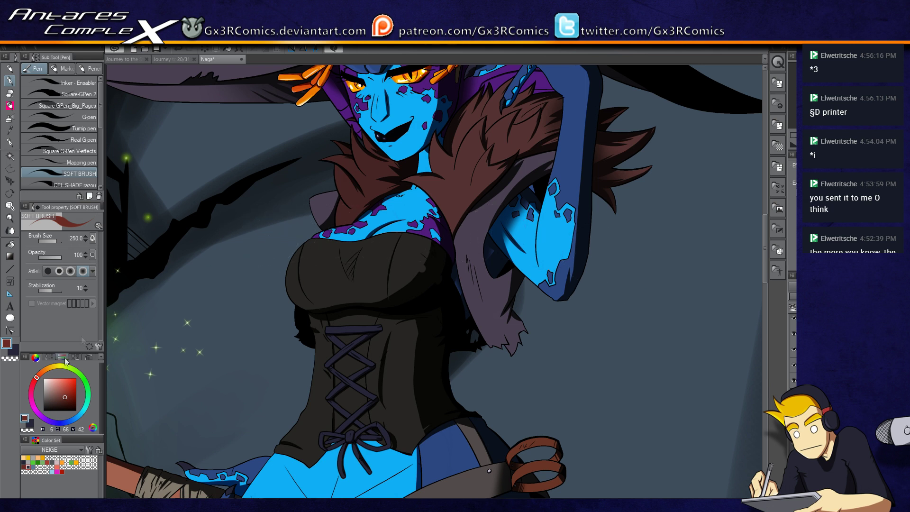
- Select the bust section of the black corset and brush a white highlight along its outer edge with SAI Marker 2 at size 150
key(x)
key(w)
click(312, 266)
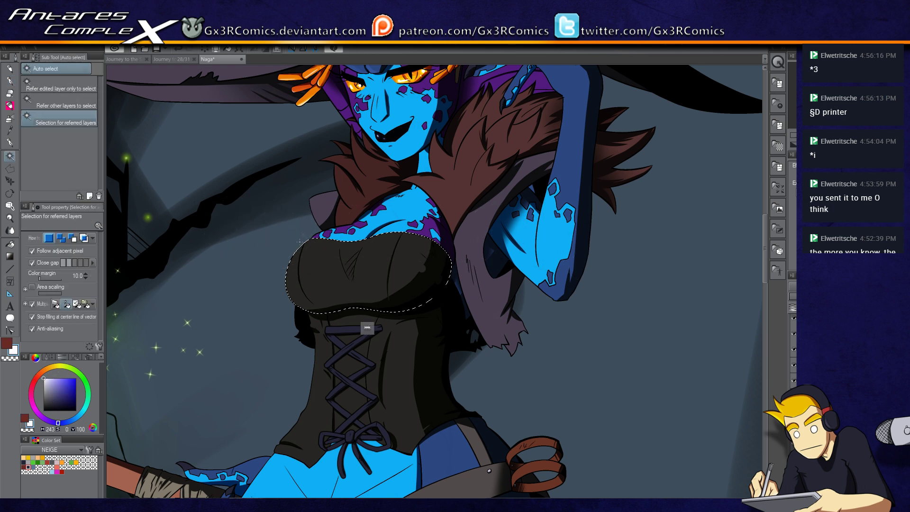
key(b)
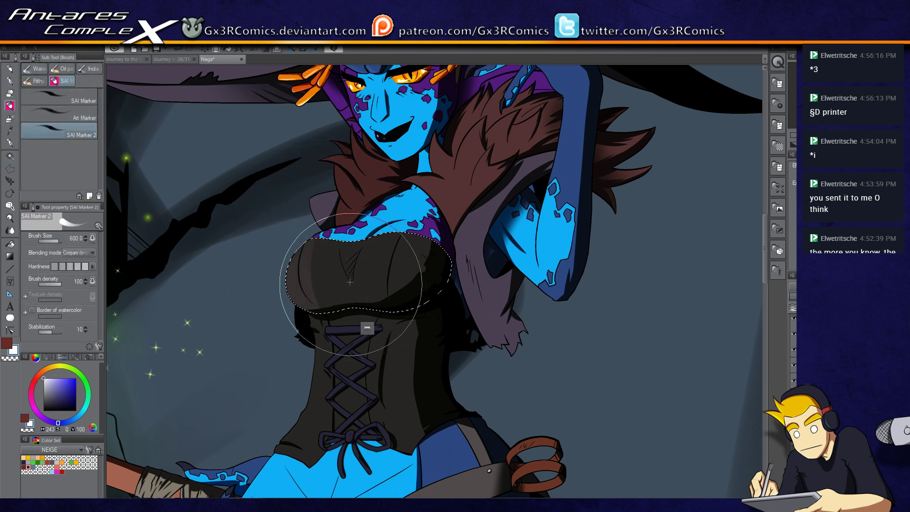
key(p)
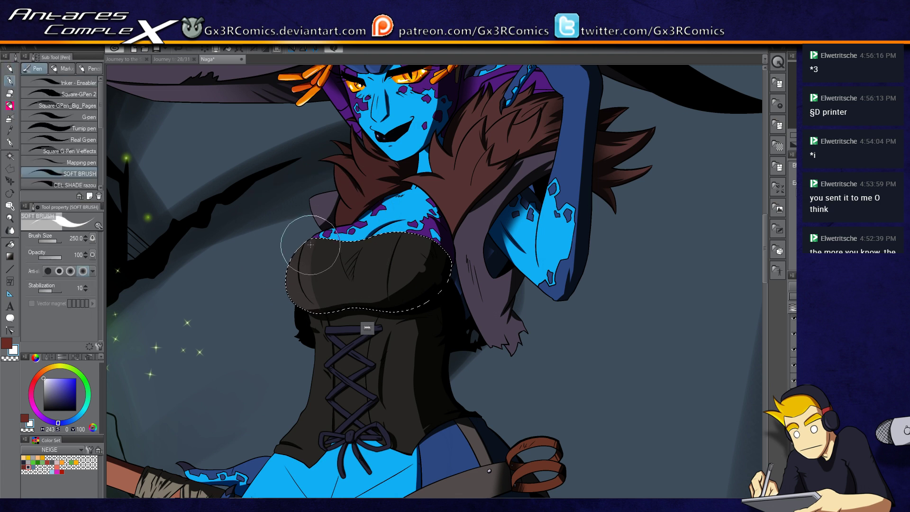
key(b)
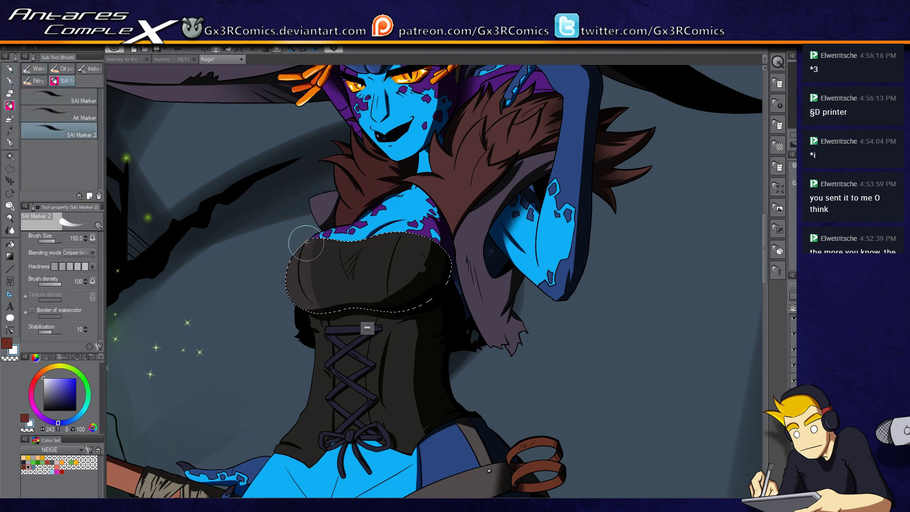
scroll(313, 237, up, 3)
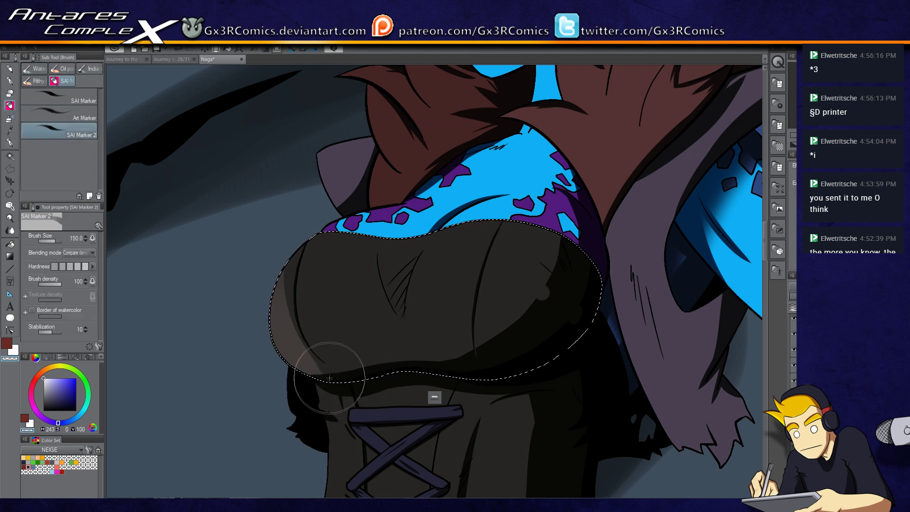
- Add a soft highlight at the middle of the corset bust with SAI Marker 2, and deselect
key(b)
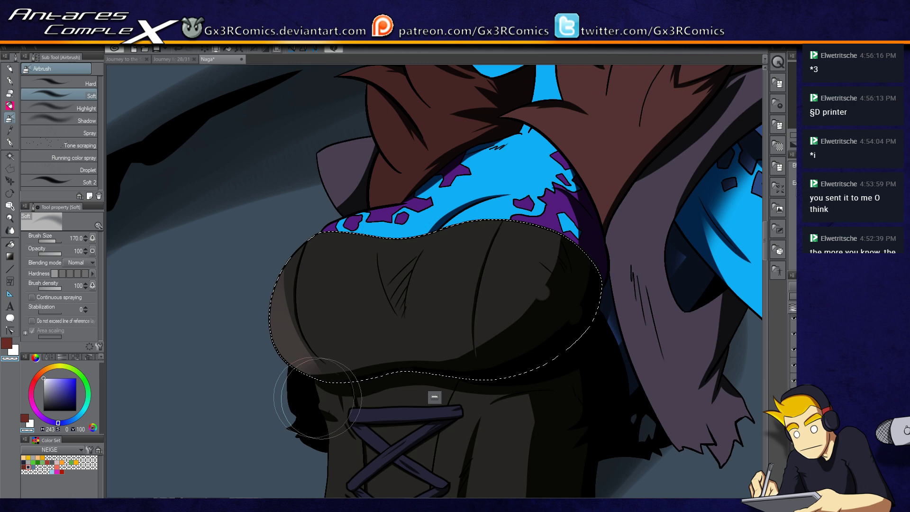
key(b)
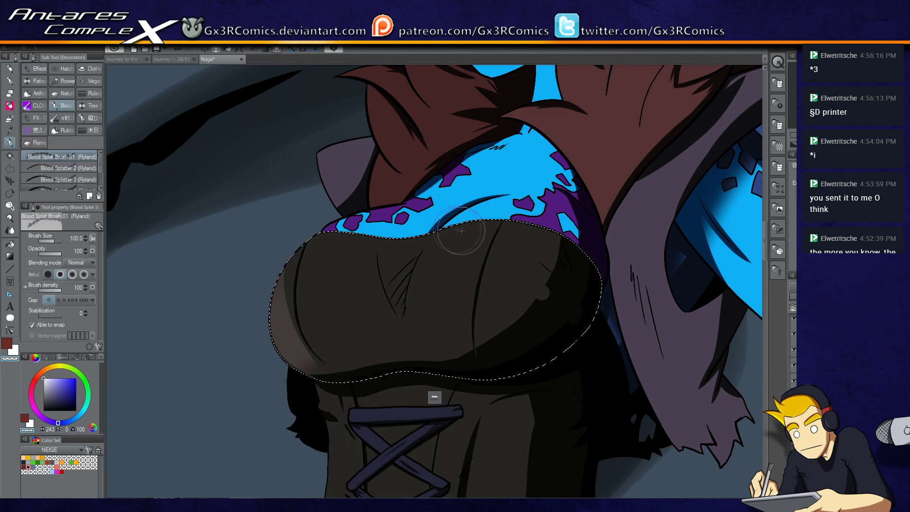
key(b)
key(b)
key(b)
key(b)
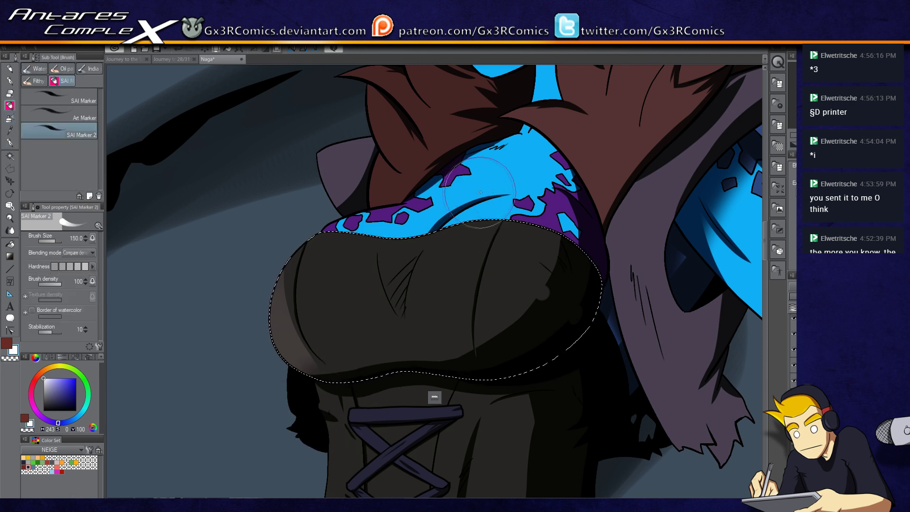
drag(438, 345, 466, 226)
key(ctrl+d)
- Select the two sections of the brown fur collar and lighten their edges with SAI Marker 2 at size 250
scroll(350, 375, up, 5)
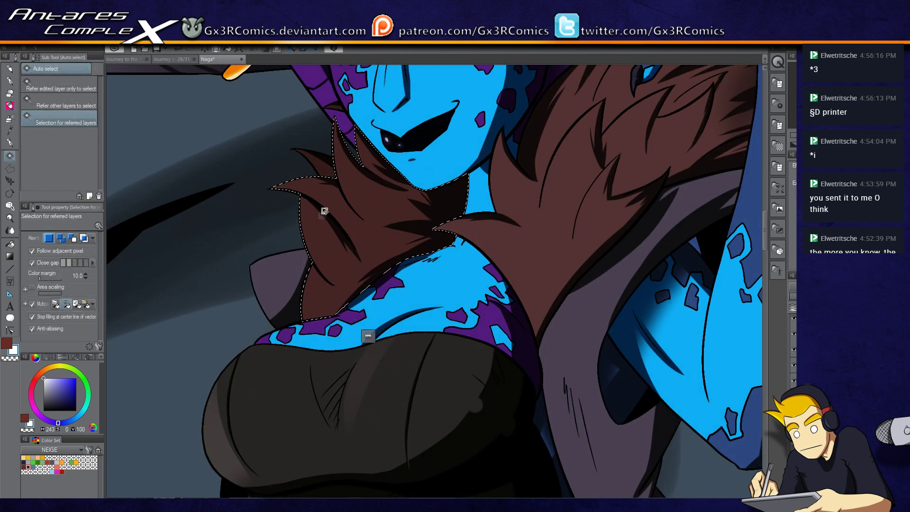
click(539, 193)
drag(526, 353, 368, 486)
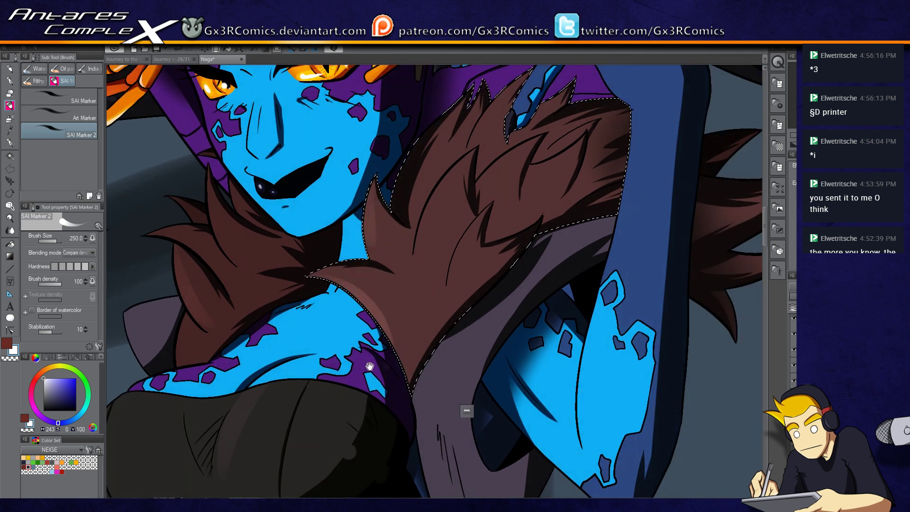
drag(375, 283, 403, 335)
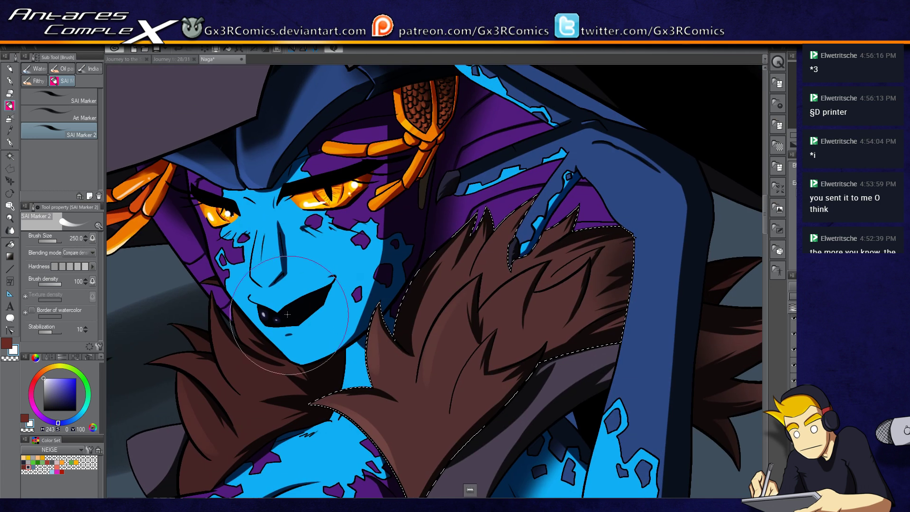
- Select the witch's blue face, brush a highlight along the jaw and chin with SAI Marker 2, and deselect
key(w)
click(237, 297)
key(b)
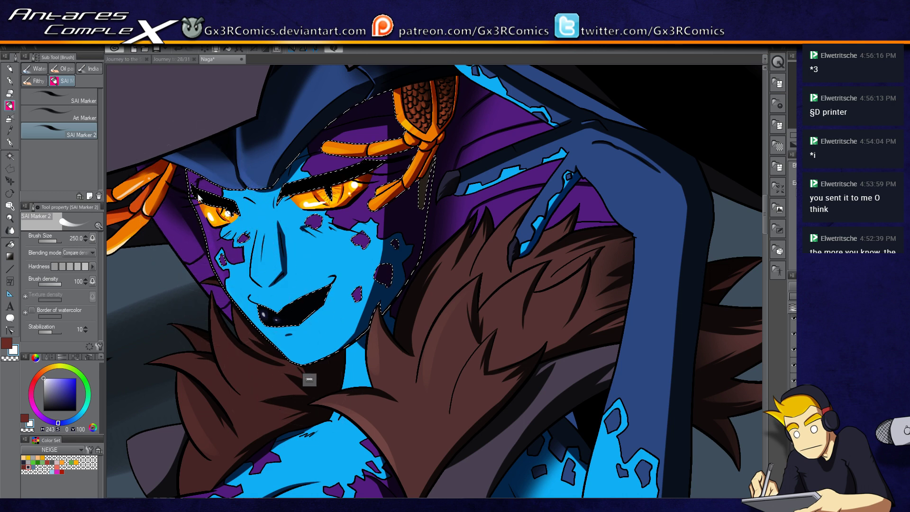
mouse_move(294, 352)
mouse_down()
mouse_move(284, 342)
mouse_move(304, 360)
mouse_up()
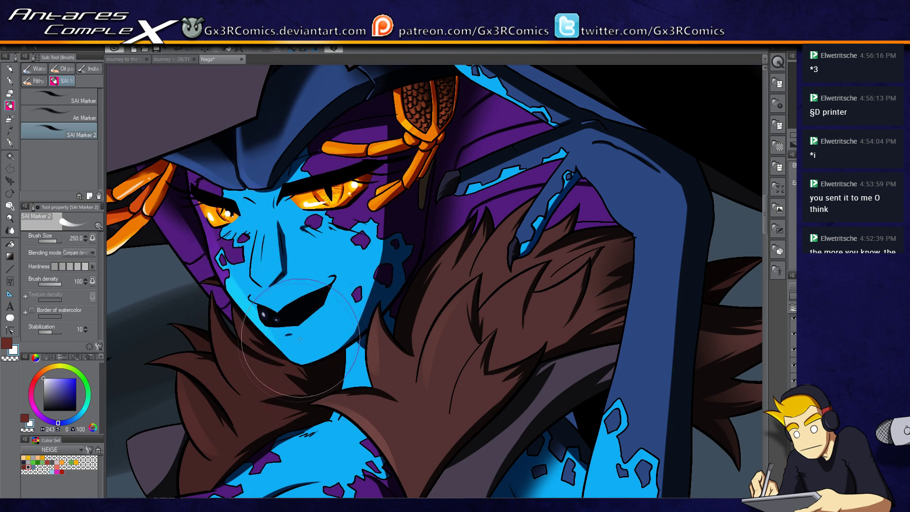
- Select the dark blue back of the naga's long tail below the belt
scroll(308, 341, up, 2)
drag(322, 328, 375, 308)
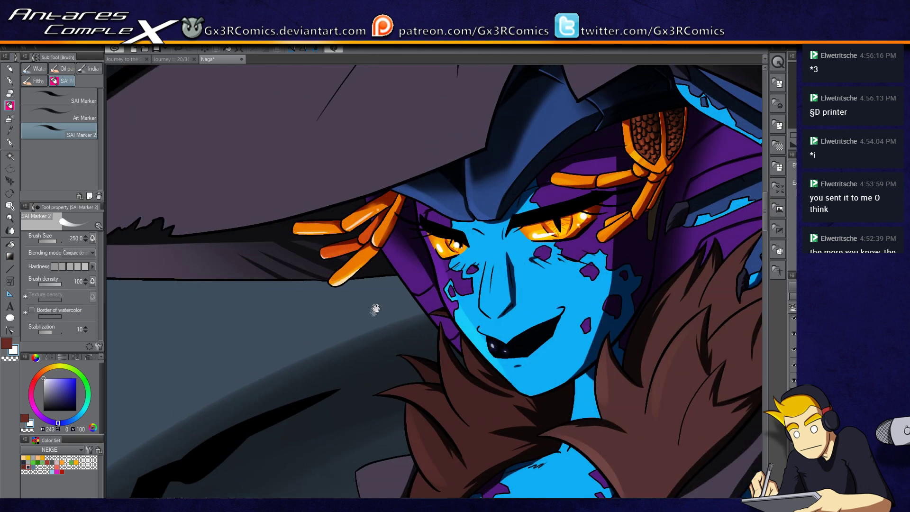
drag(312, 320, 392, 341)
scroll(428, 295, down, 5)
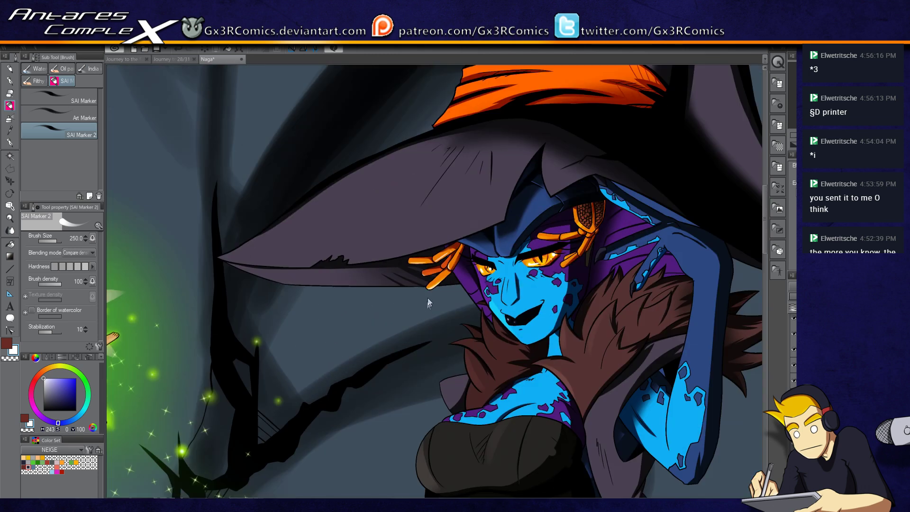
scroll(443, 363, down, 3)
scroll(304, 474, up, 1)
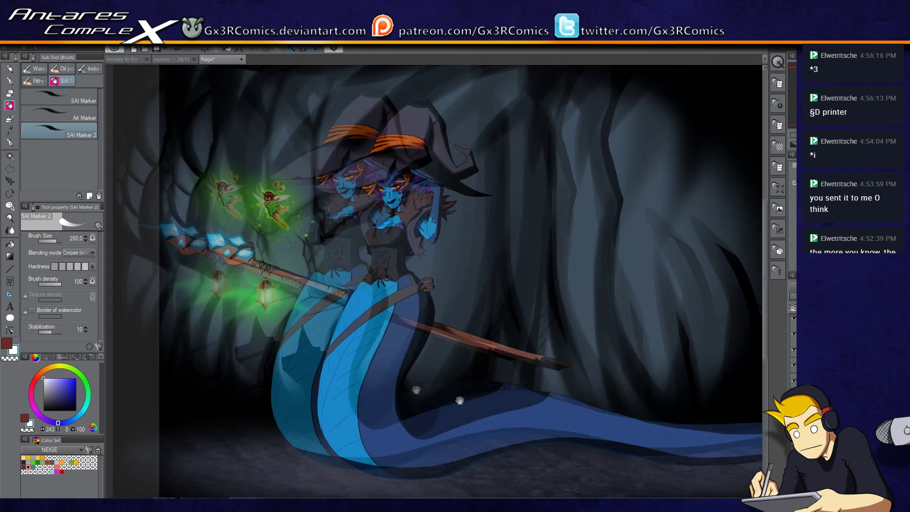
scroll(338, 410, down, 2)
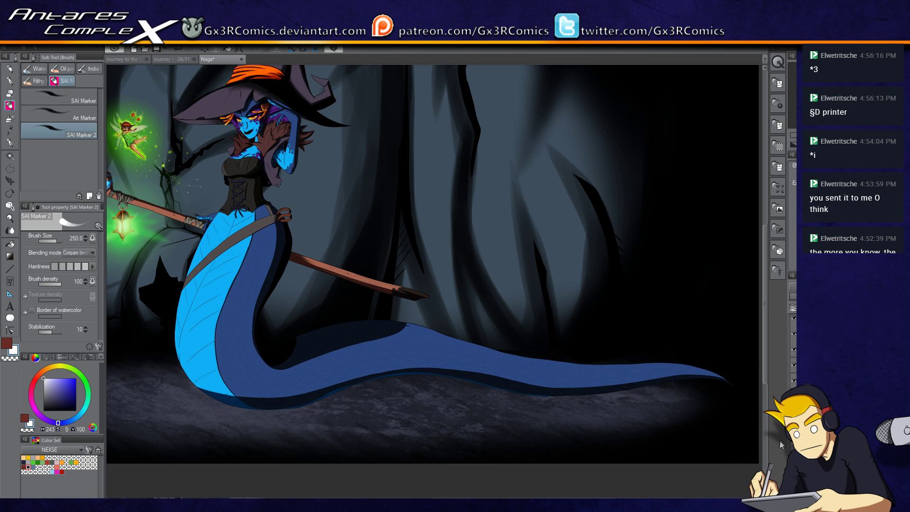
key(w)
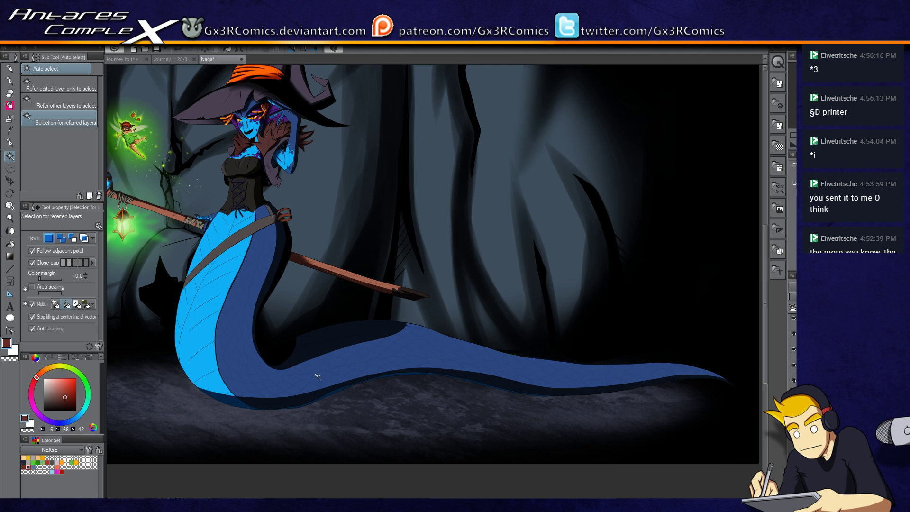
click(318, 374)
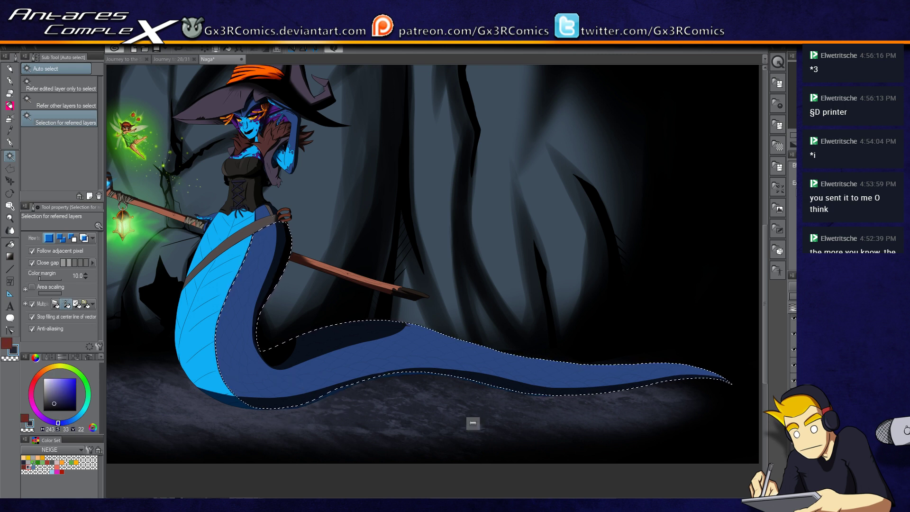
- Set the Soft airbrush to size 1200 and add the light blue belly to the tail selection
key(b)
key(bracketleft)
key(bracketleft)
key(bracketleft)
key(bracketleft)
key(bracketleft)
key(bracketleft)
key(bracketleft)
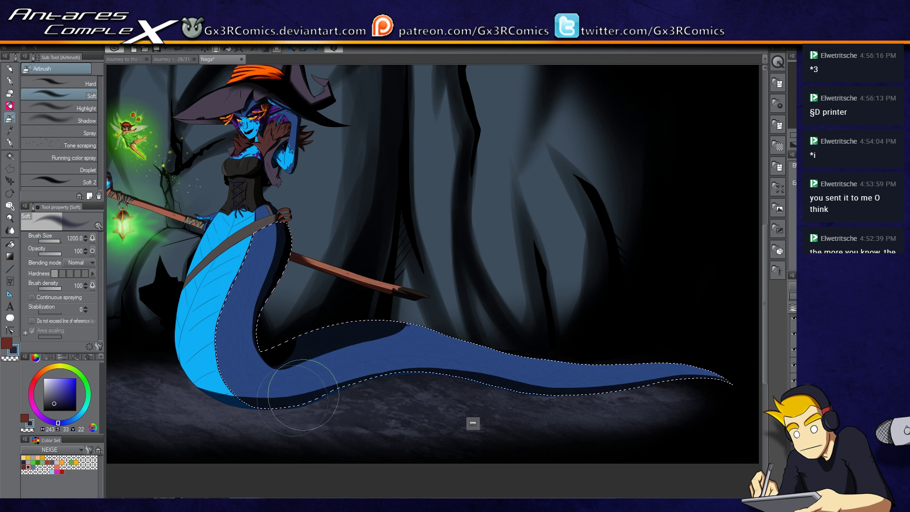
key(w)
click(339, 390)
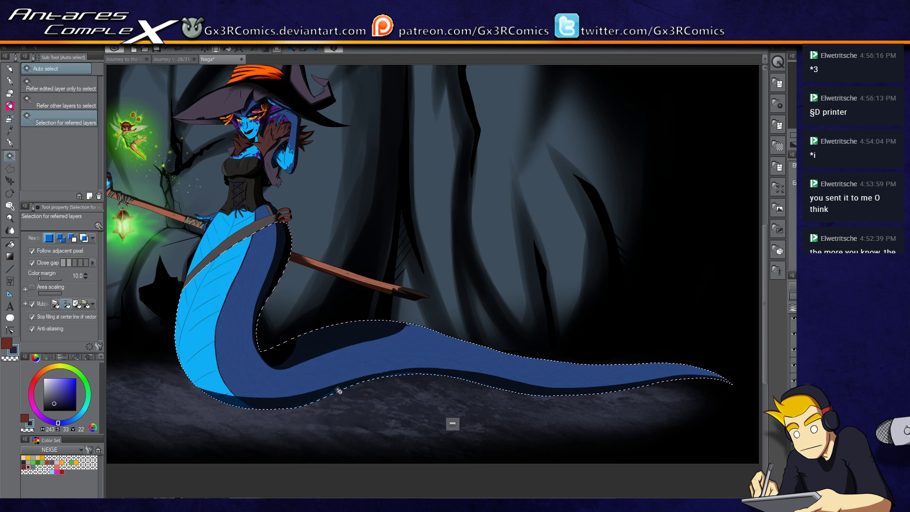
key(b)
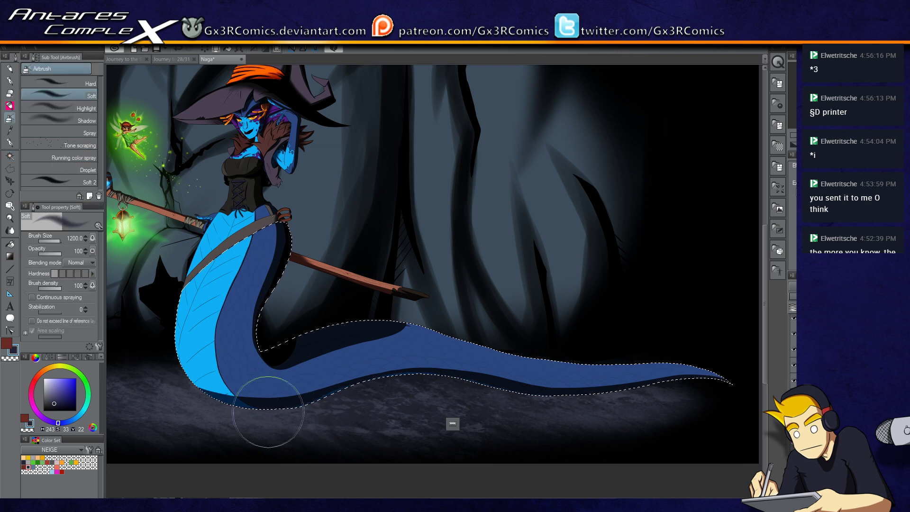
- Darken the upper and lower edges of the tail, up to the belt, with a dark colour on the Soft airbrush
drag(650, 395, 761, 372)
key(ctrl+z)
mouse_move(254, 409)
mouse_down()
mouse_move(387, 379)
mouse_move(612, 404)
mouse_move(754, 375)
mouse_up()
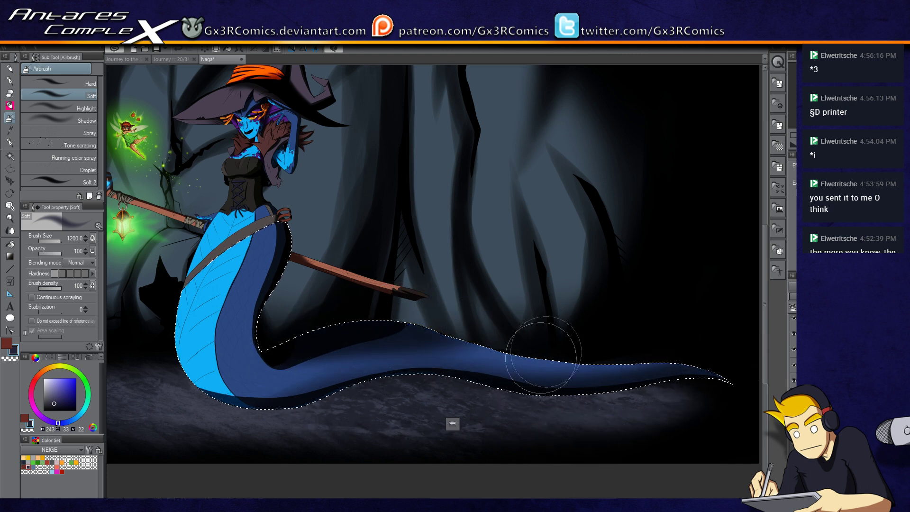
drag(354, 285, 425, 300)
drag(319, 336, 369, 361)
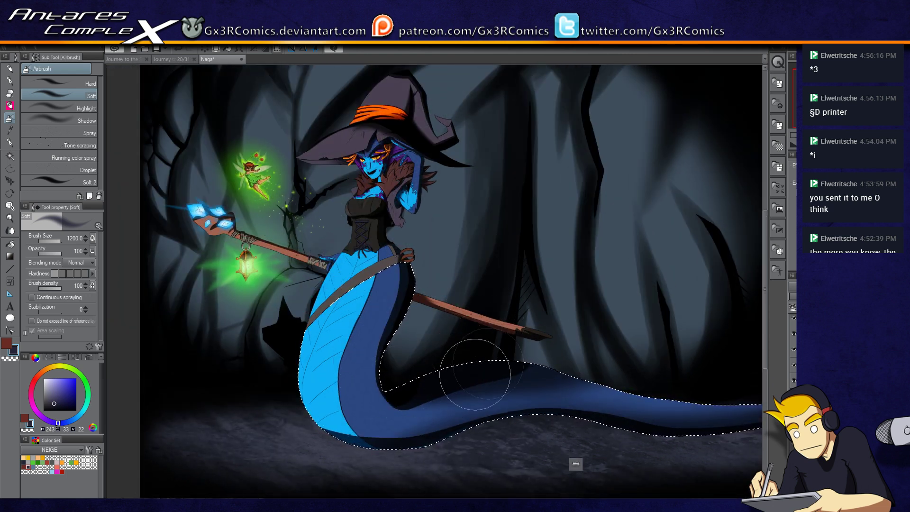
mouse_move(397, 255)
mouse_down()
mouse_move(402, 296)
mouse_move(398, 363)
mouse_up()
- Add the dark blue hip piece above the belt to the selection, darken it with the Soft airbrush, and deselect
key(w)
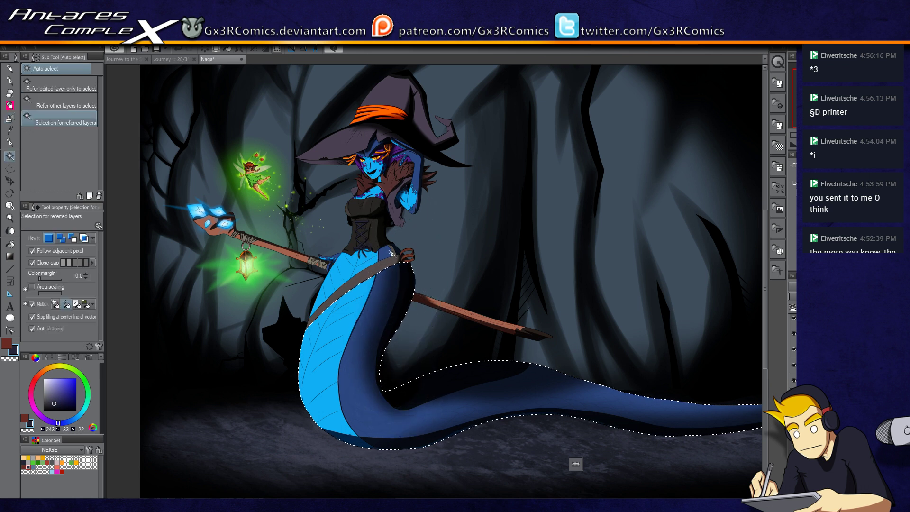
key(b)
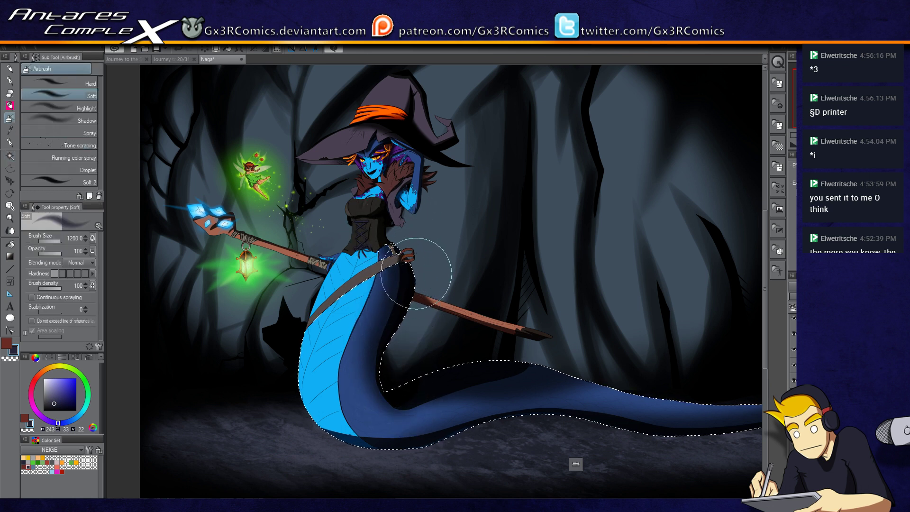
key(ctrl+d)
- Set the two drawing colours to bright green (hue 120) and bright blue (hue 213), both at full saturation and brightness
drag(319, 300, 330, 331)
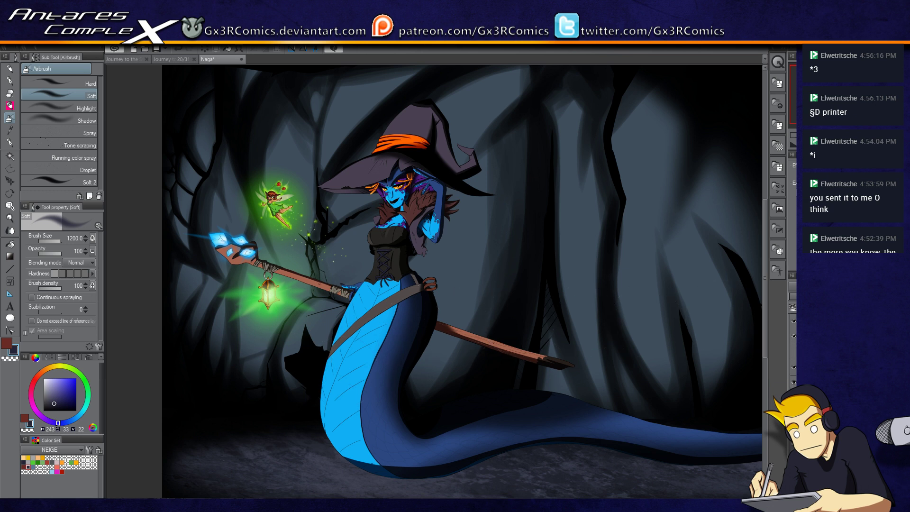
click(793, 352)
click(81, 384)
key(x)
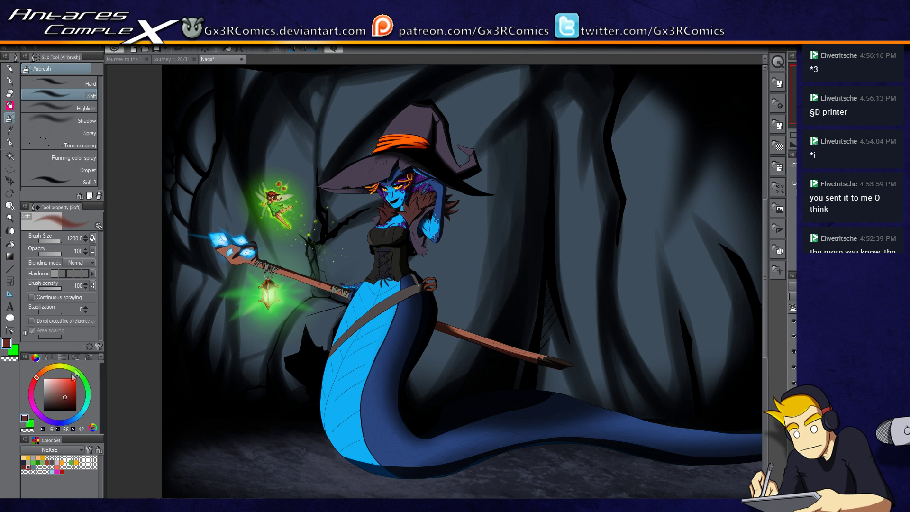
click(74, 421)
click(76, 378)
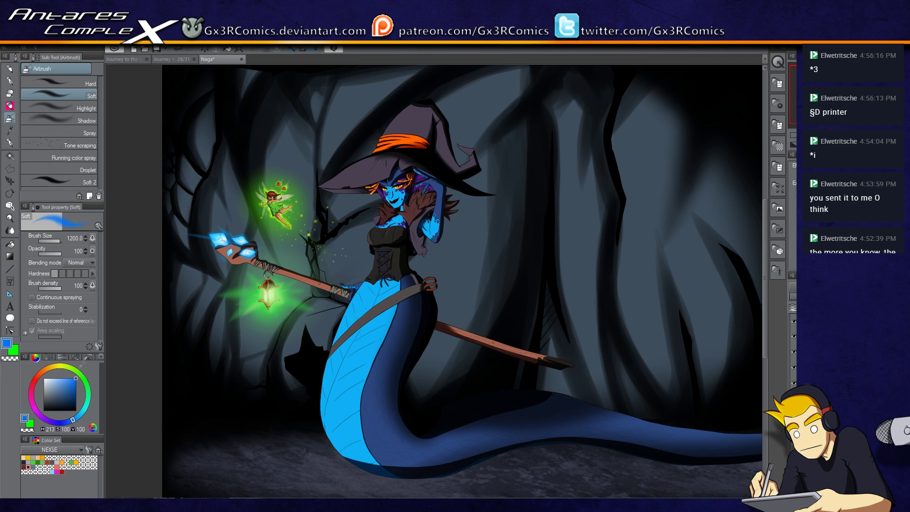
- Airbrush a green lantern glow along the lower edge of the wooden staff head with the Soft airbrush
scroll(260, 240, up, 3)
key(x)
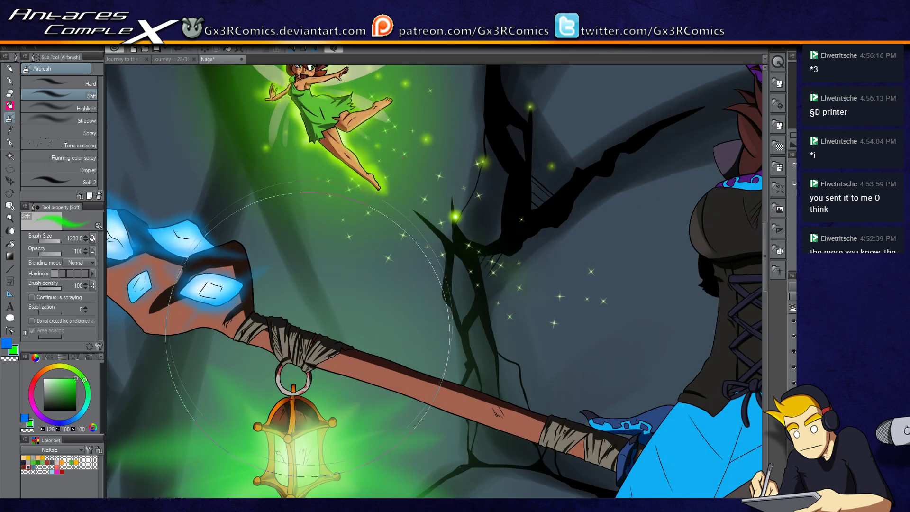
scroll(329, 291, down, 2)
scroll(304, 258, up, 2)
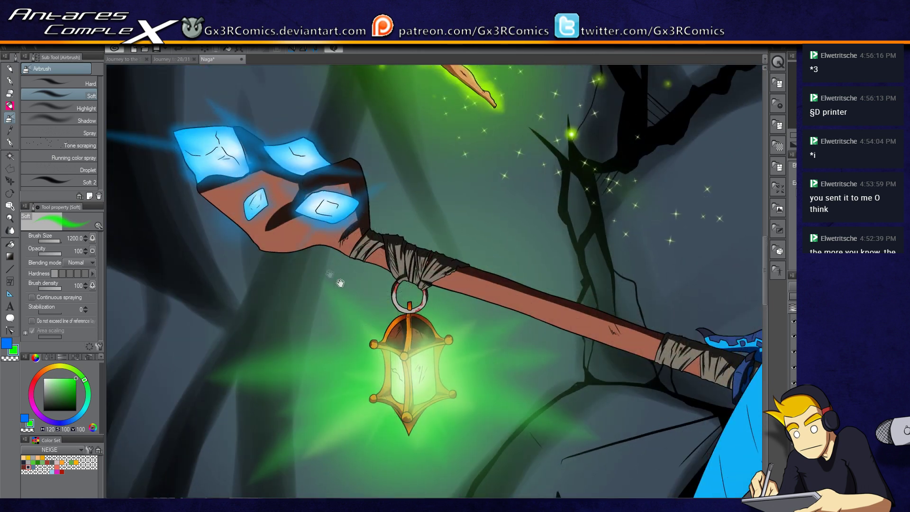
mouse_move(303, 259)
mouse_down()
mouse_move(284, 259)
mouse_move(355, 256)
mouse_move(292, 267)
mouse_move(250, 230)
mouse_up()
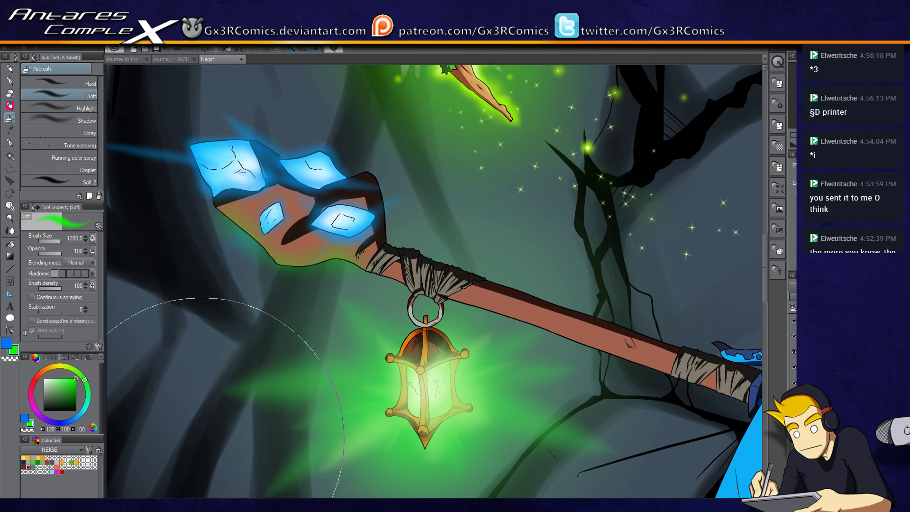
- Dab a blue and a green test dot in a new blank illustration with the SOFT BRUSH, and return to the Naga document
key(x)
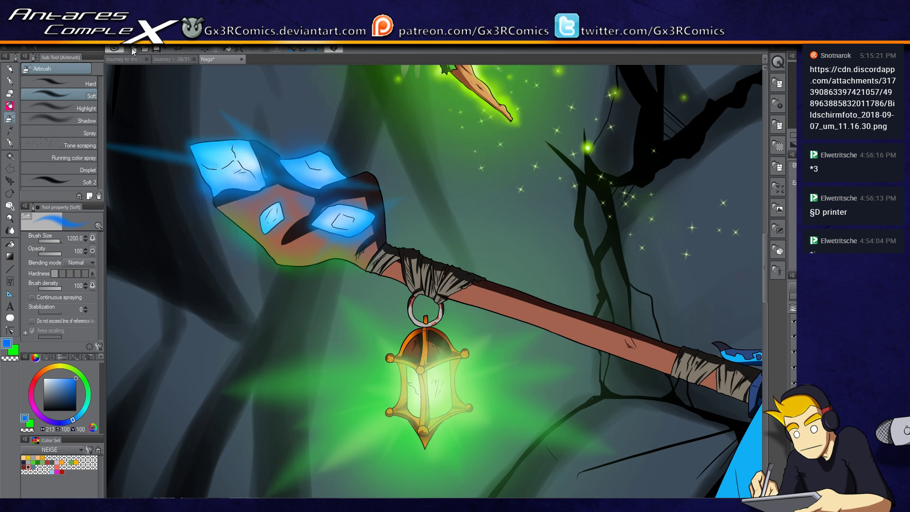
click(385, 175)
key(p)
key(p)
key(p)
click(317, 202)
key(x)
click(317, 213)
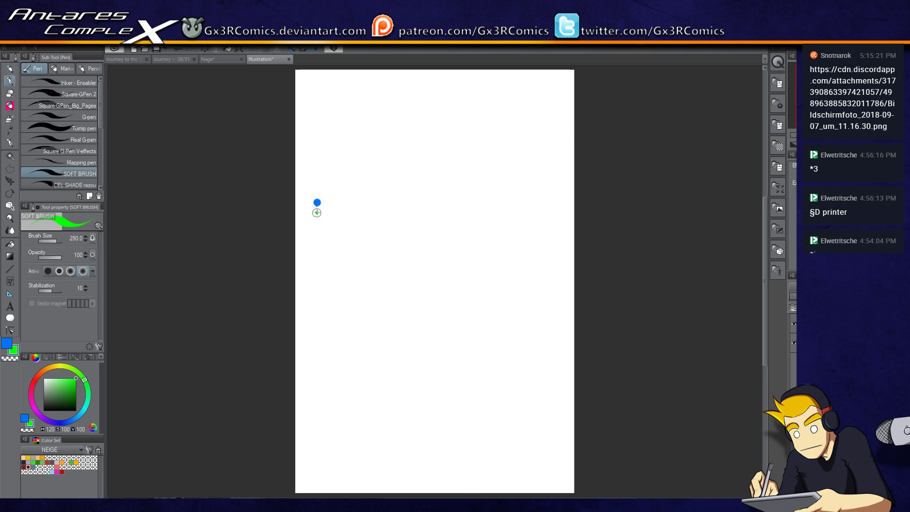
click(223, 63)
drag(445, 429, 387, 298)
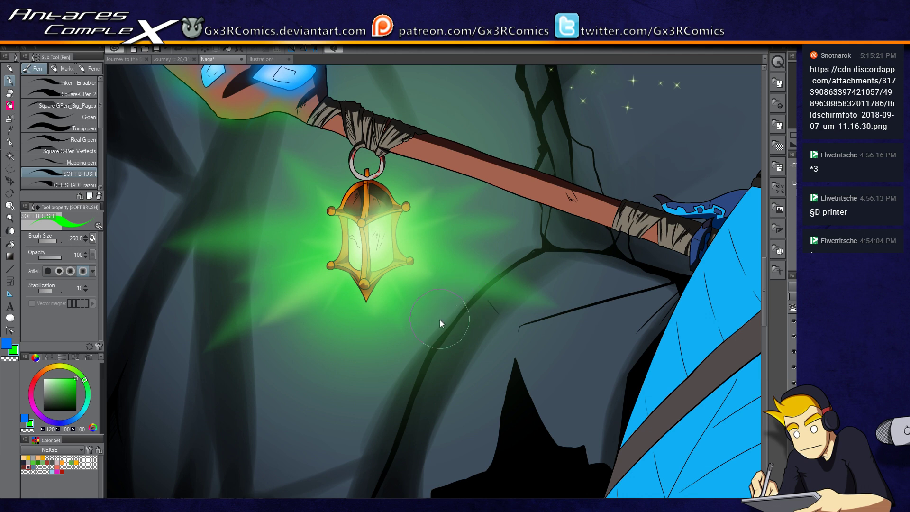
- Copy the entire rainbow arc image, close its document, and return to the Naga document
scroll(441, 322, down, 2)
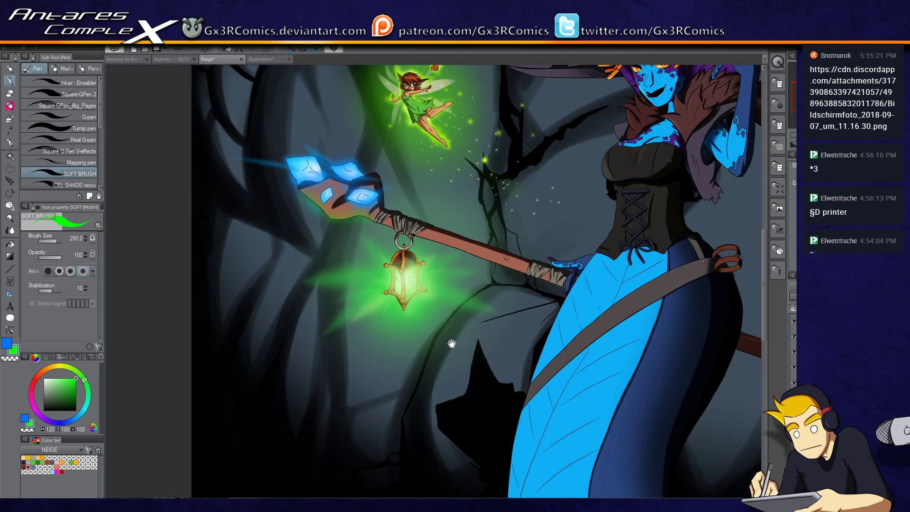
drag(451, 343, 6, 483)
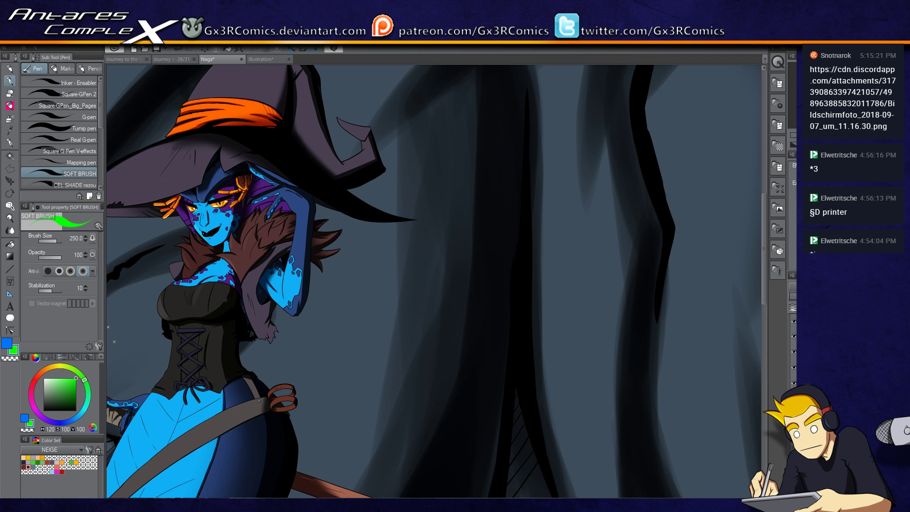
key(ctrl+a)
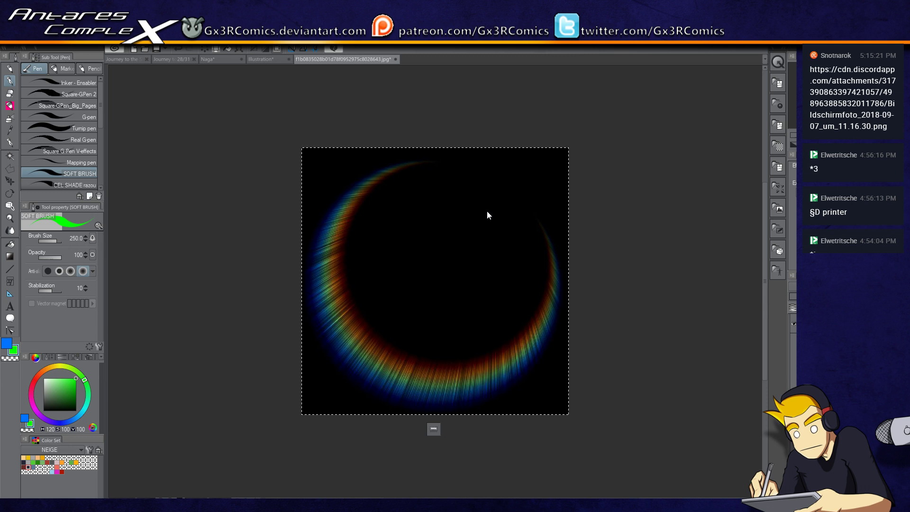
click(395, 59)
click(210, 60)
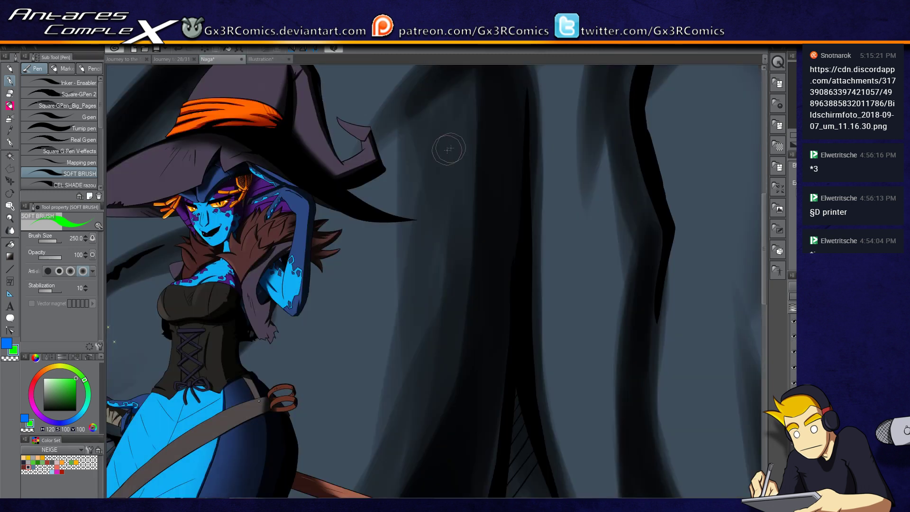
- Paste the rainbow arc into the Naga illustration, scale it to 1069, rotate it to -132 degrees, and place it around the witch
key(ctrl+0)
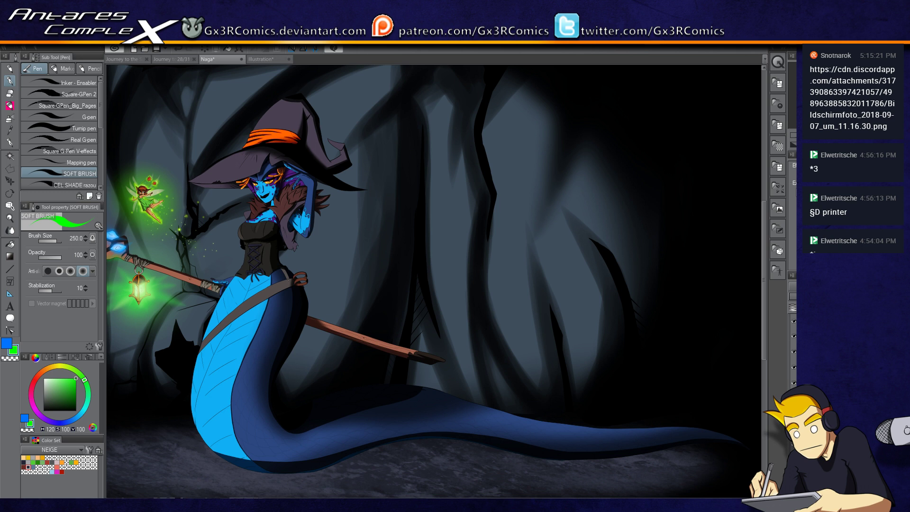
key(ctrl+minus)
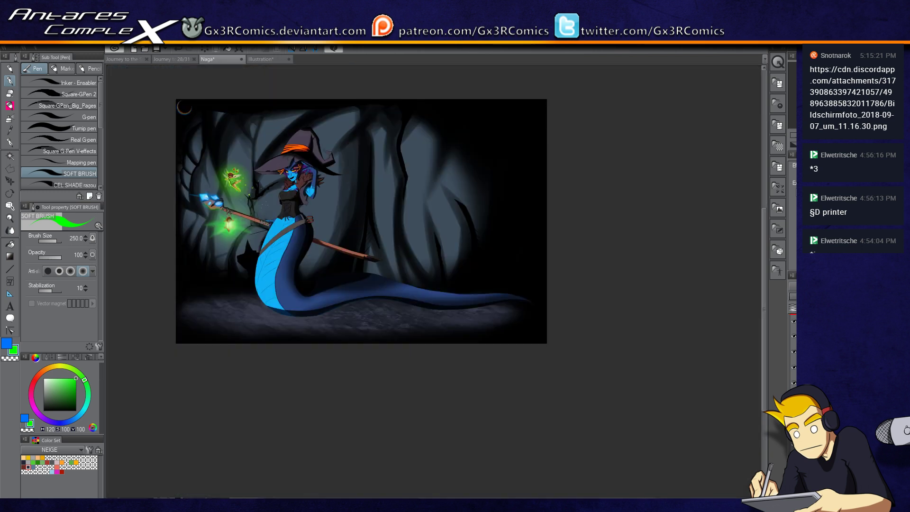
drag(231, 199, 280, 226)
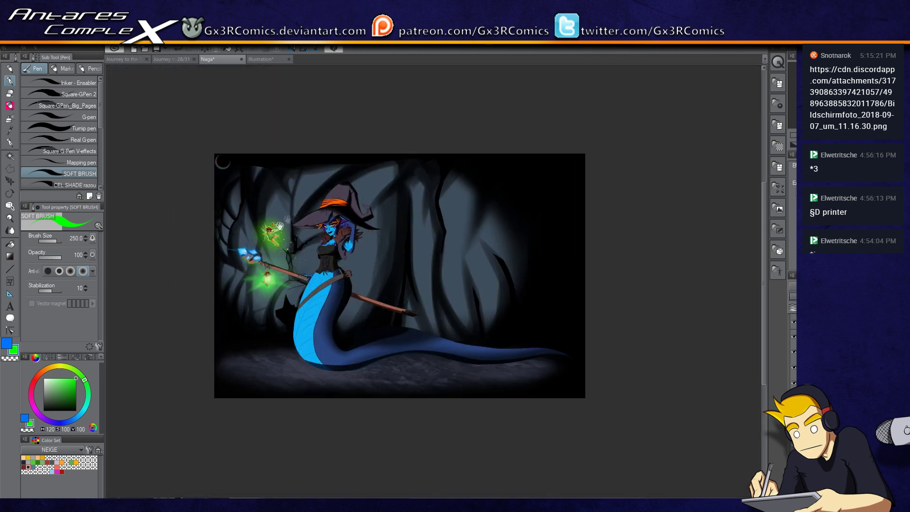
key(ctrl+t)
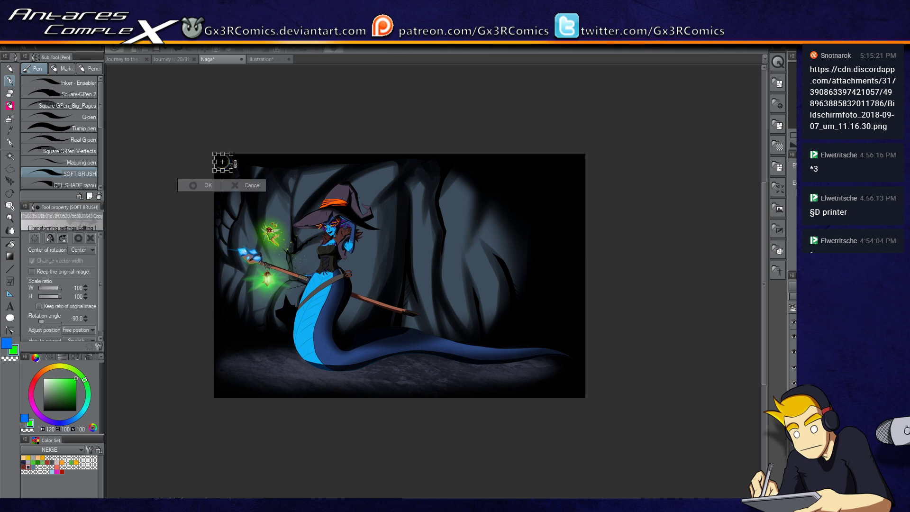
drag(234, 164, 372, 258)
drag(419, 278, 454, 272)
drag(391, 280, 403, 277)
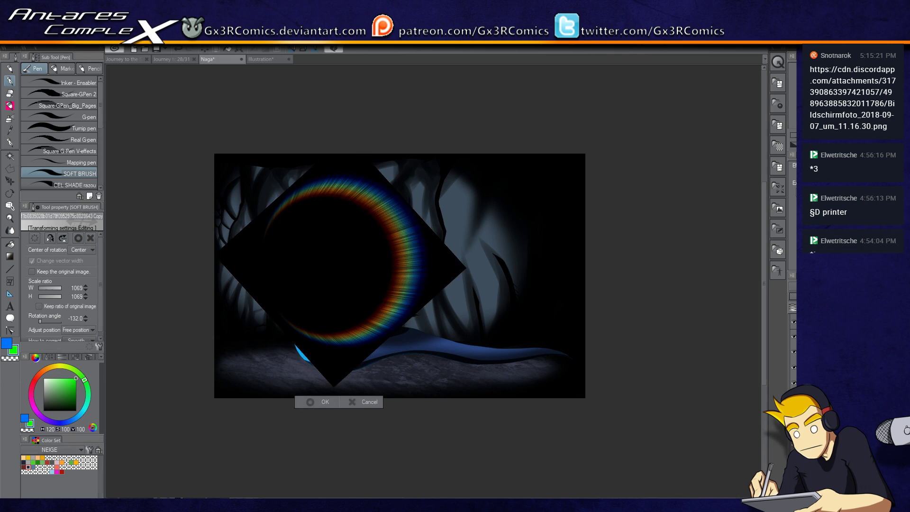
key(Return)
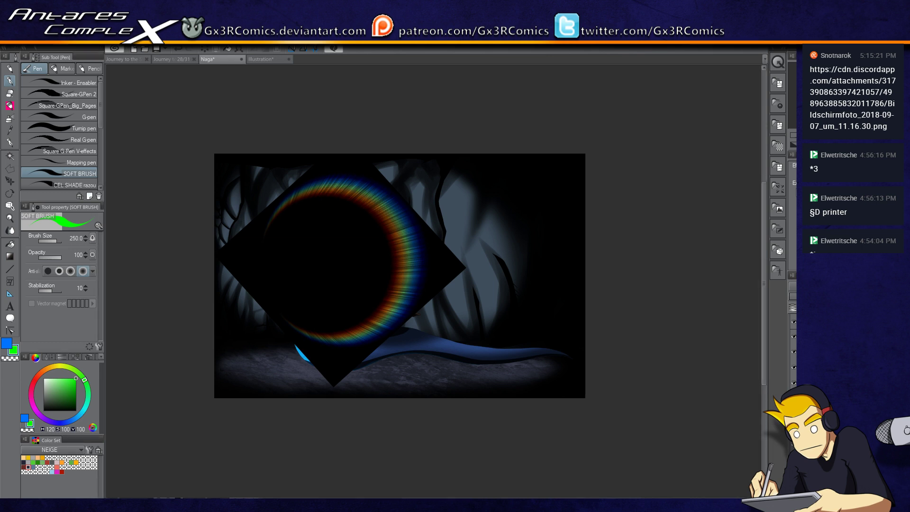
- Compare blending modes on the rainbow arc layer and keep one that leaves a faint coloured halo without the black square
key(ctrl+z)
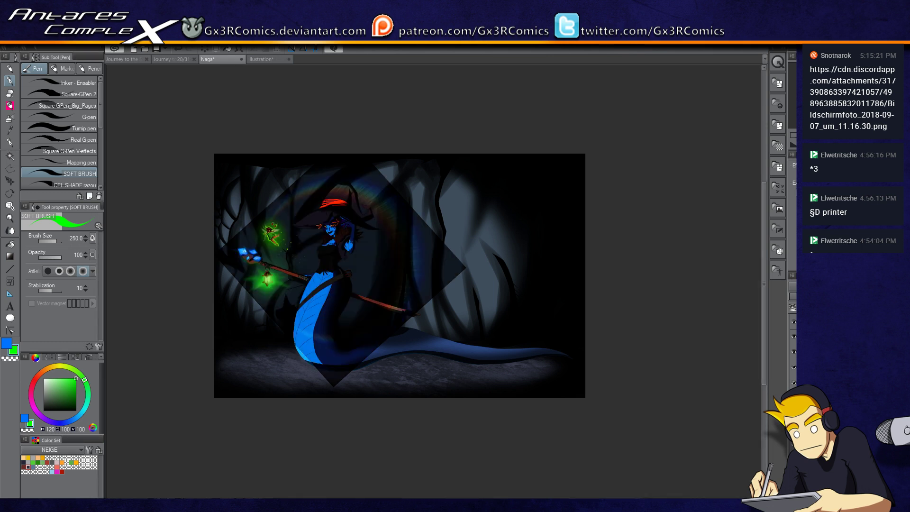
key(ctrl+y)
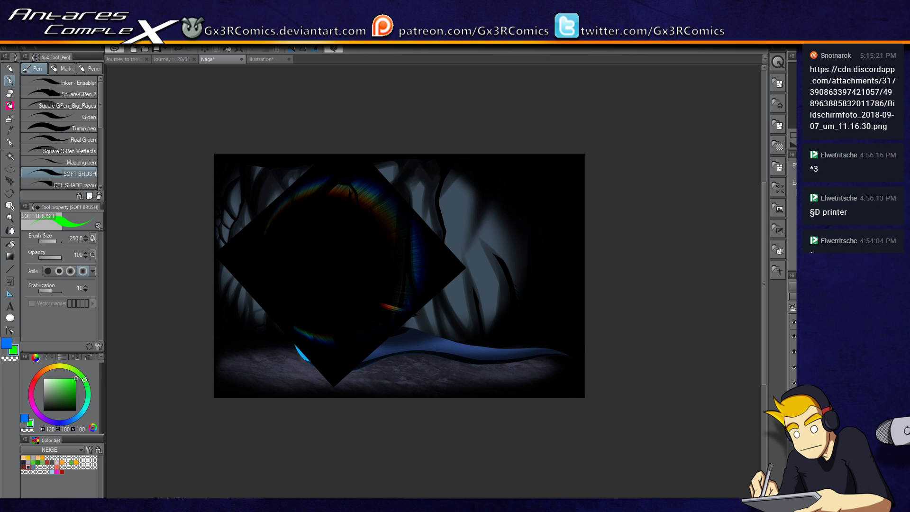
key(ctrl+z)
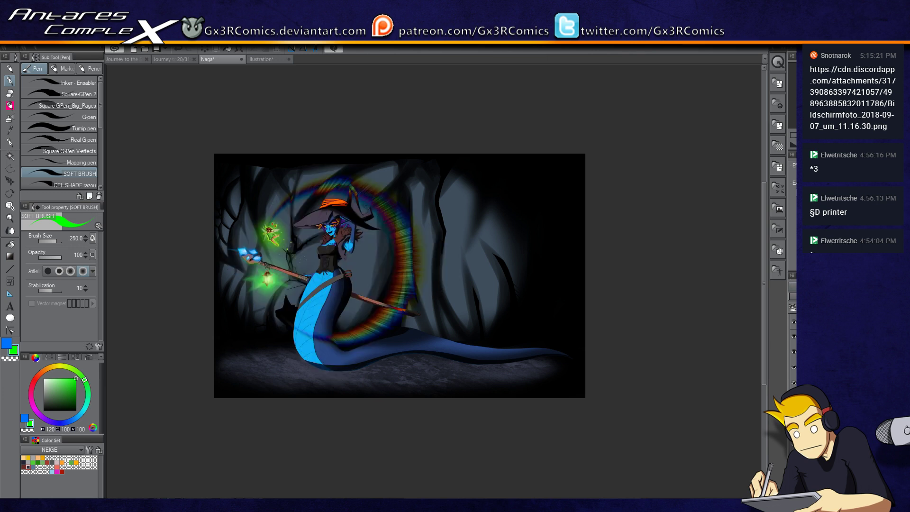
key(ctrl+y)
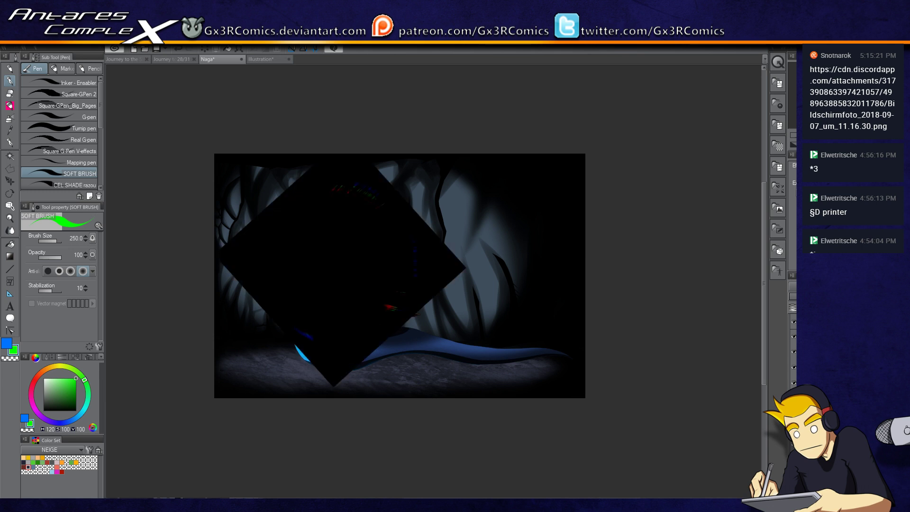
key(ctrl+z)
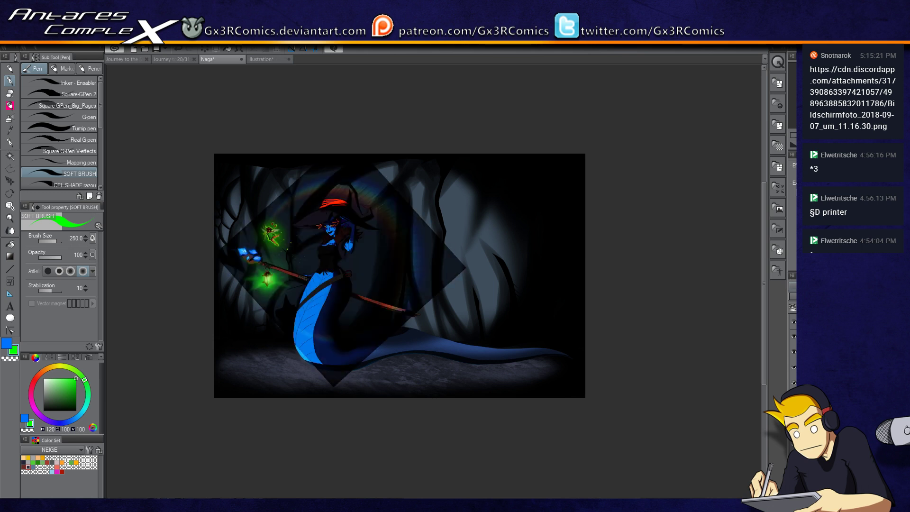
key(ctrl+z)
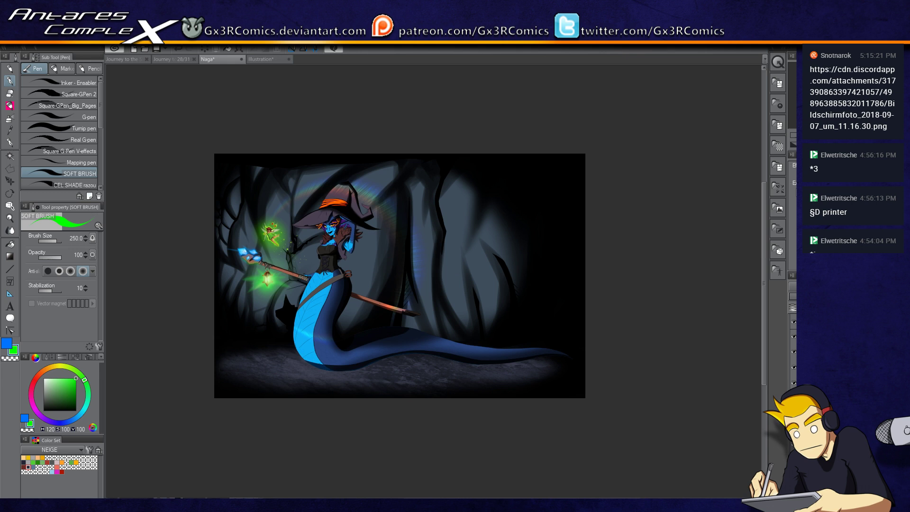
- Select the naga's light blue belly scales and lighten their outer edge in white with the SAI Marker 2 at size 1500
scroll(363, 260, up, 3)
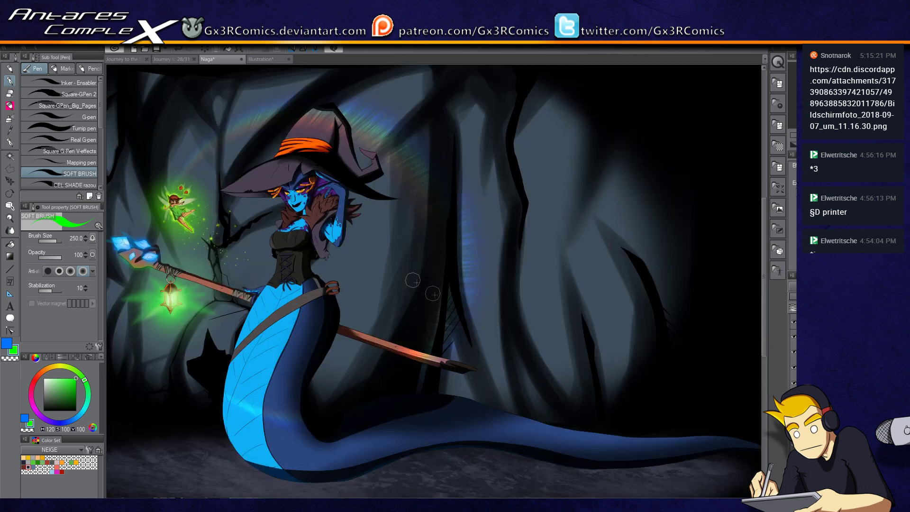
drag(341, 308, 436, 364)
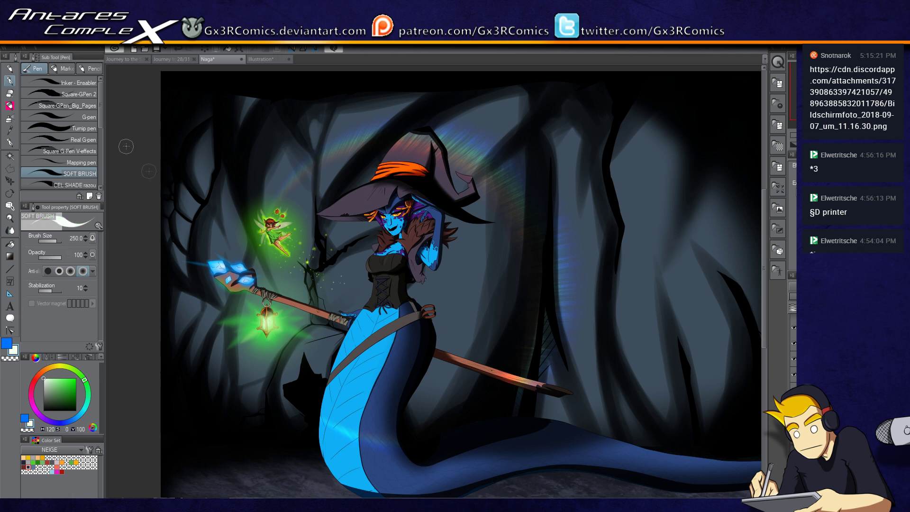
key(w)
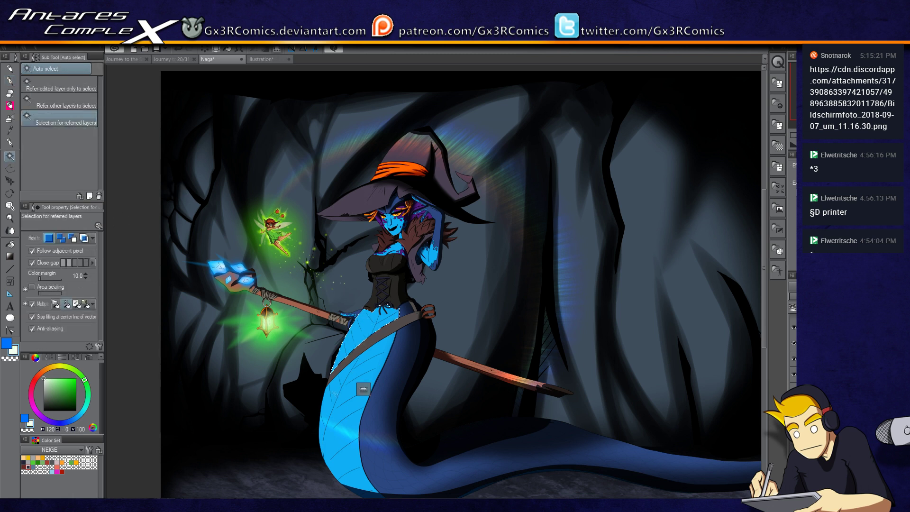
key(b)
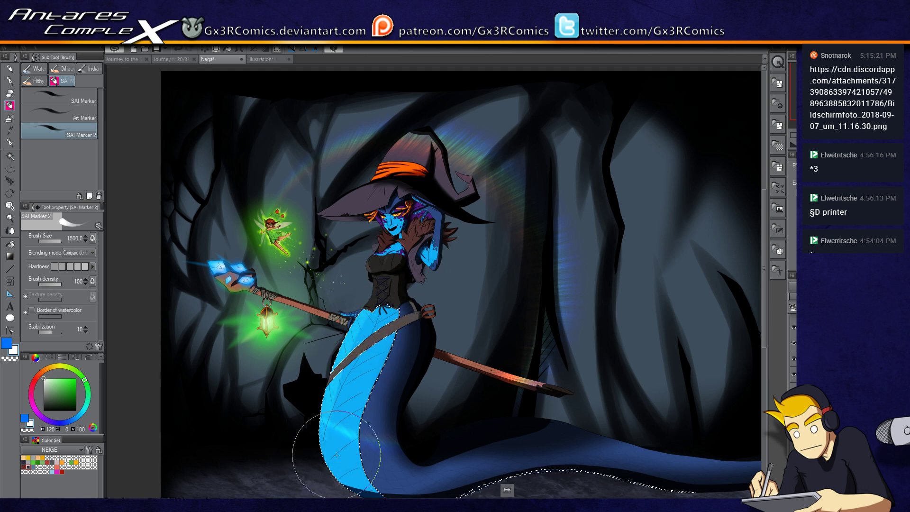
scroll(376, 364, up, 3)
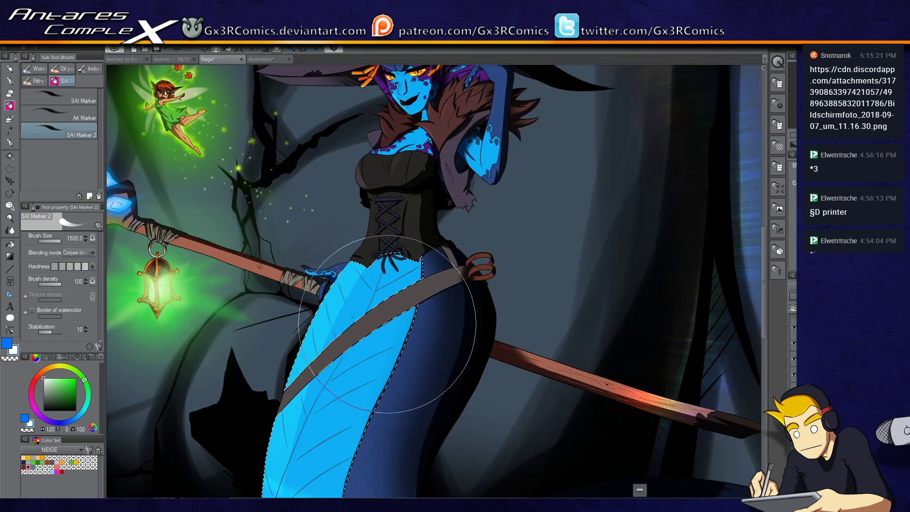
- Select the corset's side panel next to the lacing, highlight it with the SAI Marker 2 at size 500, and deselect
drag(204, 233, 417, 245)
key(w)
click(390, 298)
key(b)
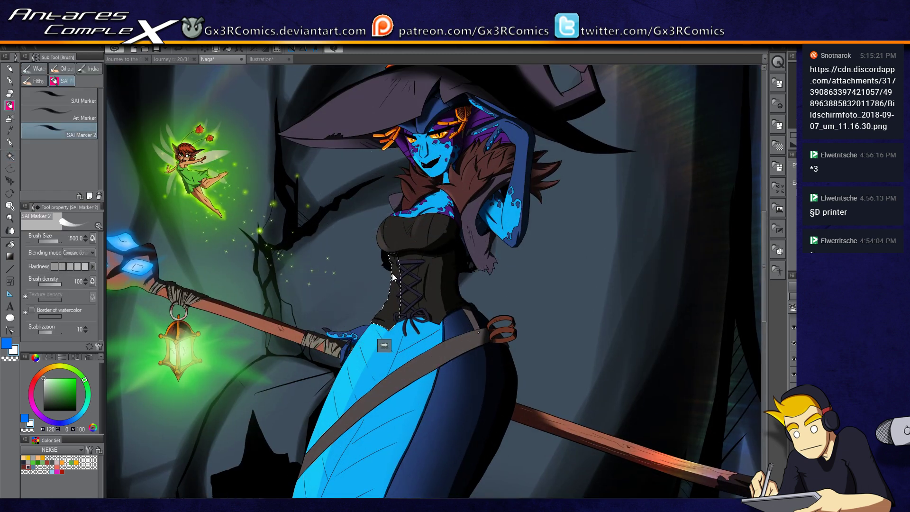
scroll(393, 277, up, 1)
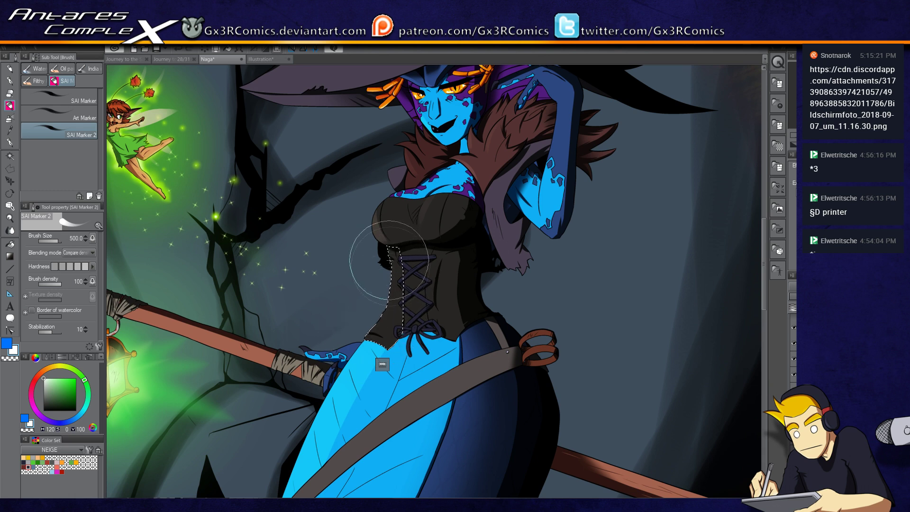
scroll(373, 332, down, 2)
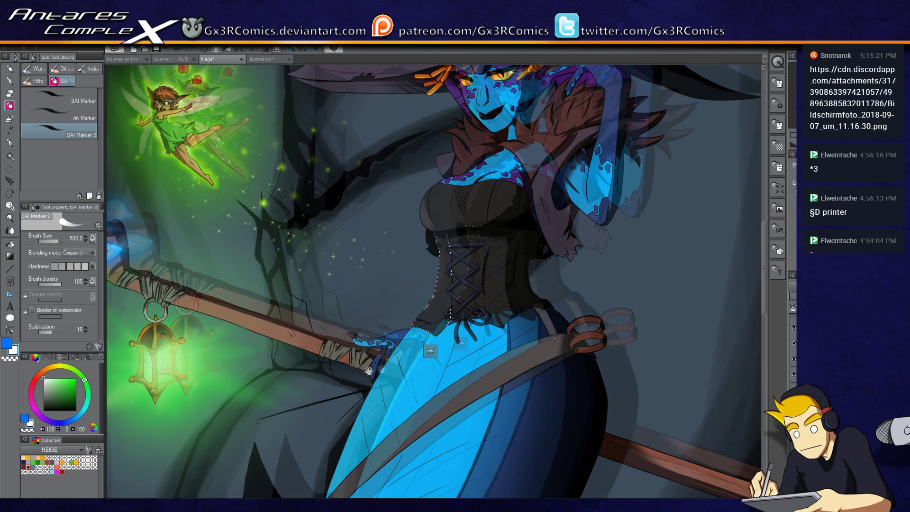
scroll(386, 327, up, 2)
key(ctrl+d)
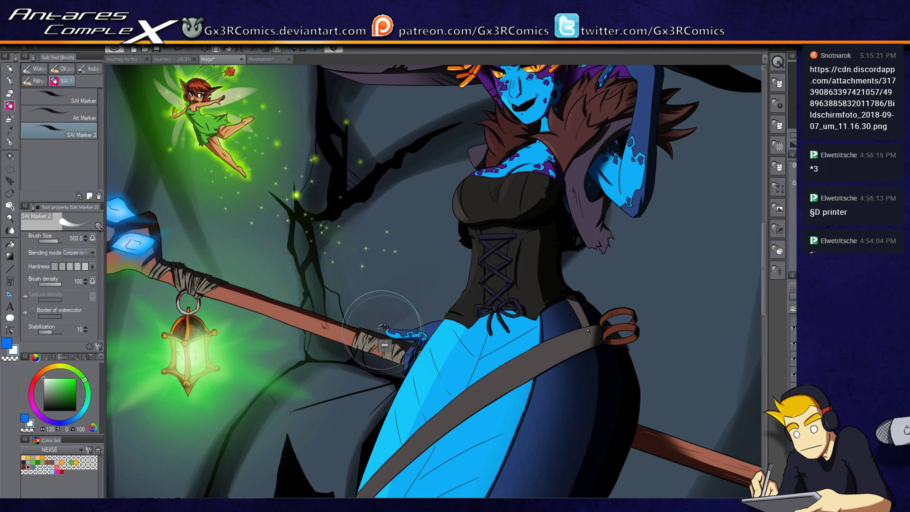
- Pick up the bright green from the test dot in the Illustration document and return to the Naga document
scroll(388, 334, left, 3)
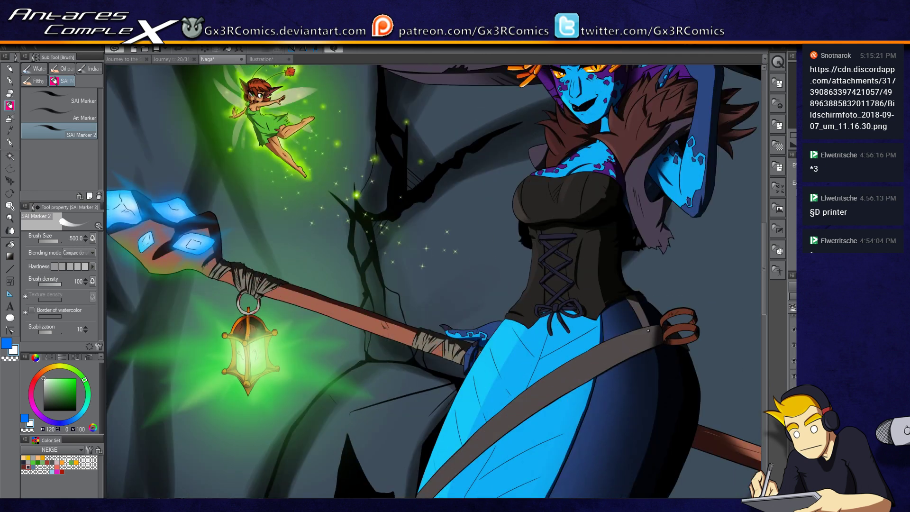
scroll(497, 362, left, 2)
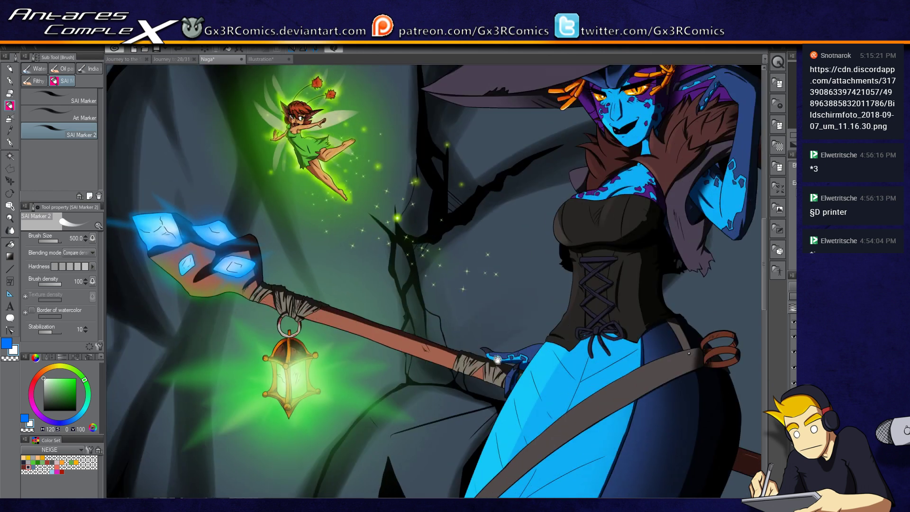
click(269, 60)
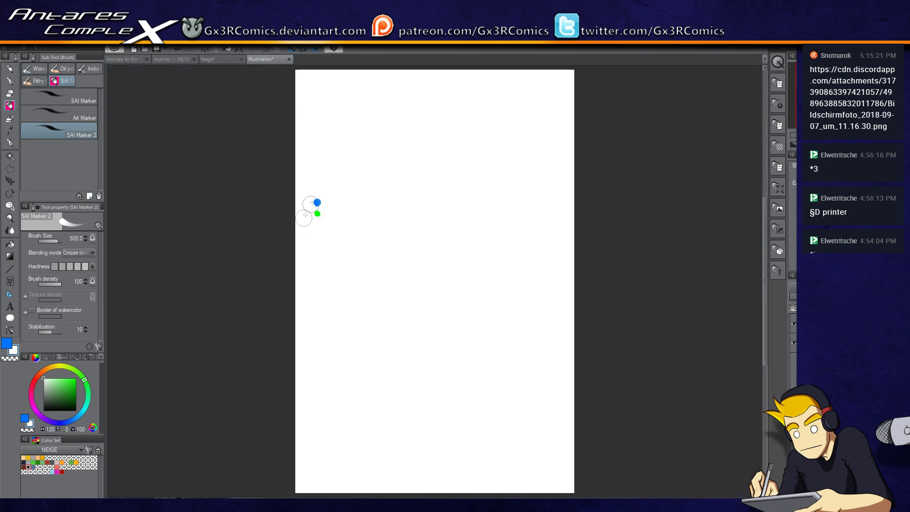
key(i)
key(b)
click(228, 59)
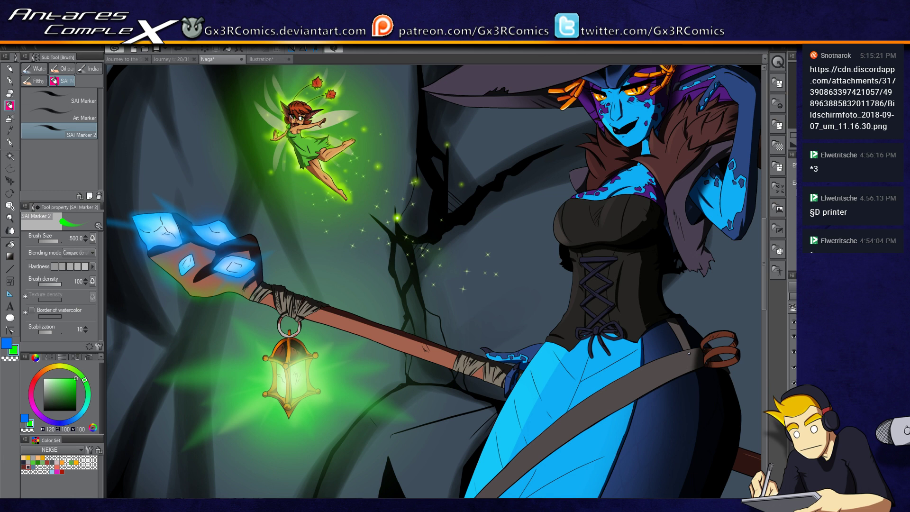
- Switch to the Soft airbrush at size 1200 with bright green as the active colour, ready around the witch's staff hand
key(b)
key(b)
key(b)
key(b)
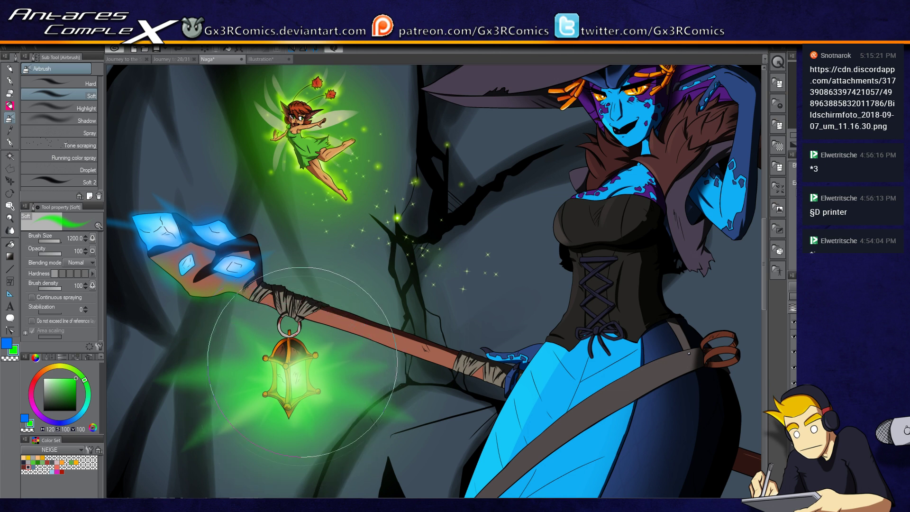
key(x)
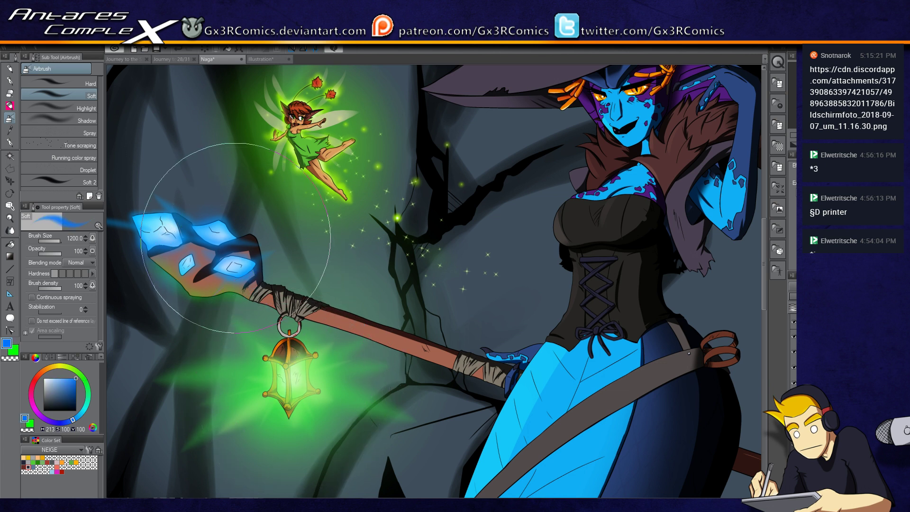
drag(289, 268, 286, 346)
key(x)
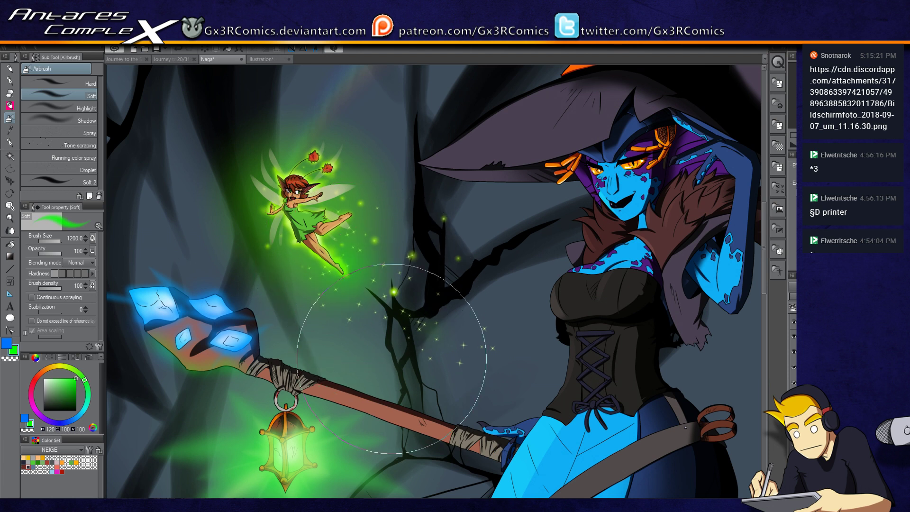
drag(460, 439, 427, 405)
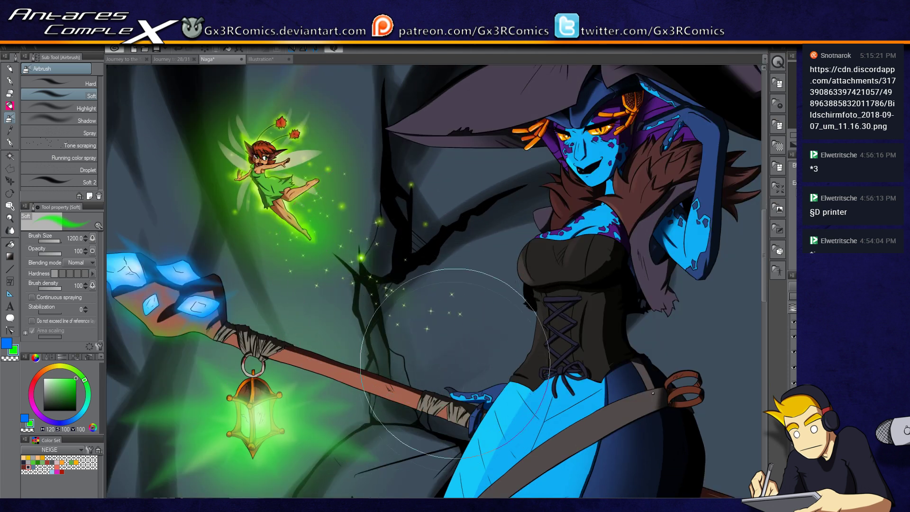
- Try green glow dabs on the witch's staff hand and corset with the large Soft airbrush, and undo the last dab
click(453, 391)
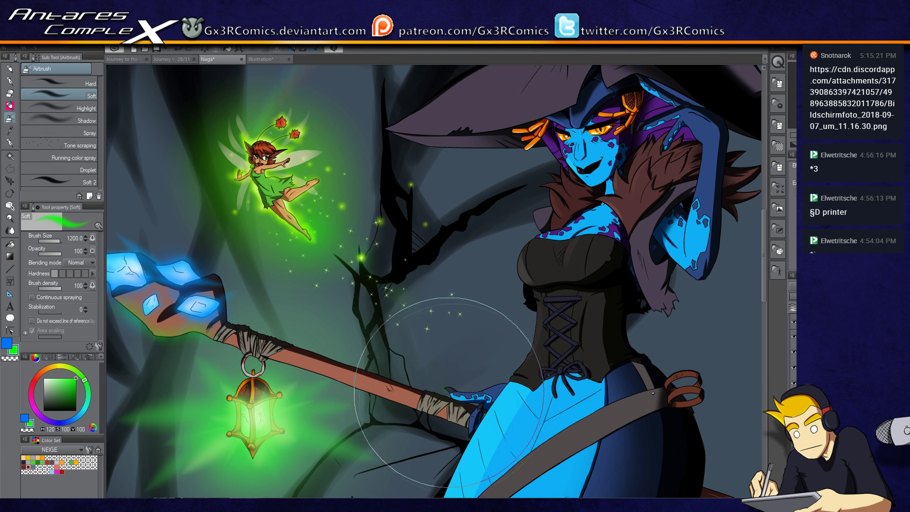
click(531, 271)
key(ctrl+z)
- Airbrush a blue glow along the outer edge of the corset's bust with the Soft airbrush at size 800
key(bracketleft)
key(bracketleft)
key(x)
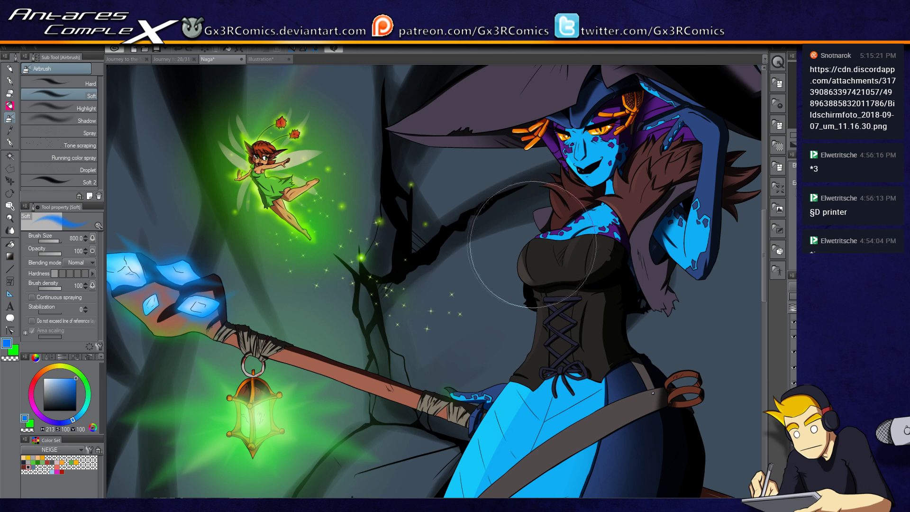
click(524, 290)
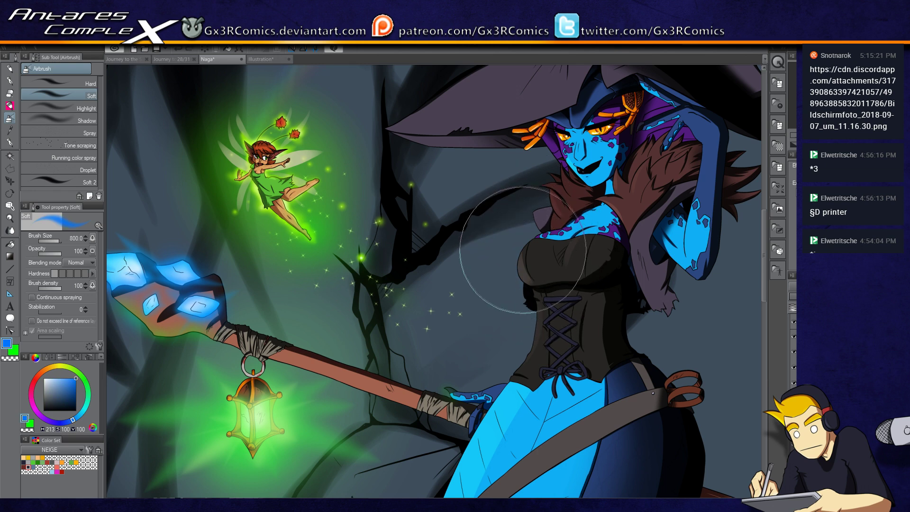
drag(527, 241, 513, 343)
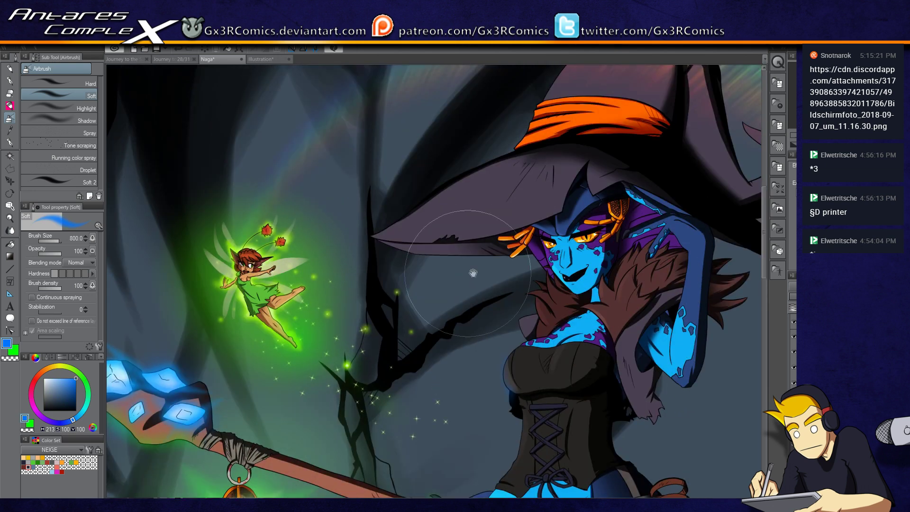
- Airbrush bright green glow onto the hat brim's tip, the fur collar, the jaw and the raised hand's fingertips at size 800
key(x)
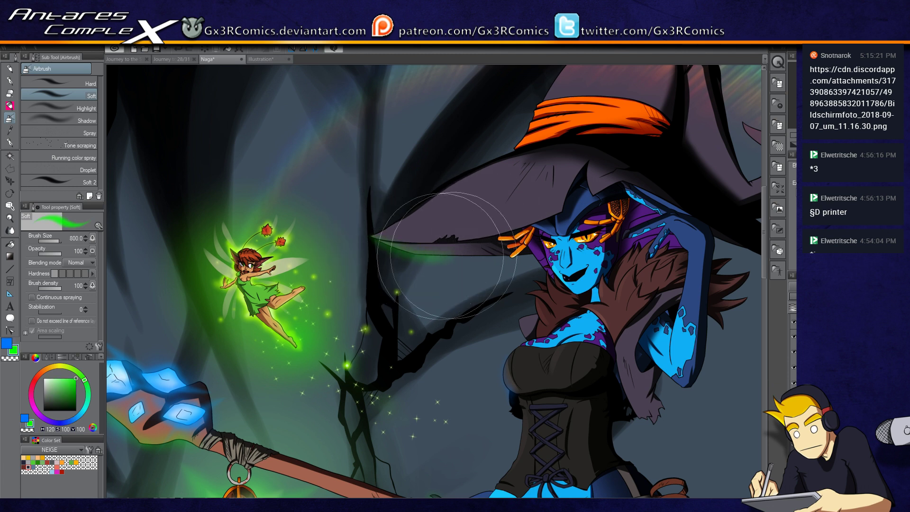
mouse_move(349, 183)
mouse_down()
mouse_move(441, 183)
mouse_move(372, 236)
mouse_move(413, 210)
mouse_move(437, 242)
mouse_move(431, 222)
mouse_move(455, 237)
mouse_up()
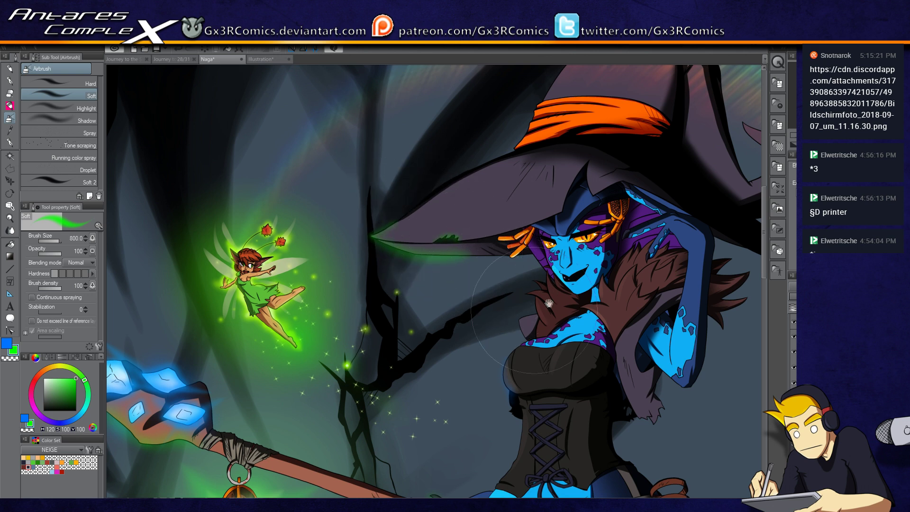
drag(527, 313, 467, 223)
mouse_move(425, 323)
mouse_down()
mouse_move(441, 298)
mouse_move(424, 254)
mouse_move(455, 305)
mouse_up()
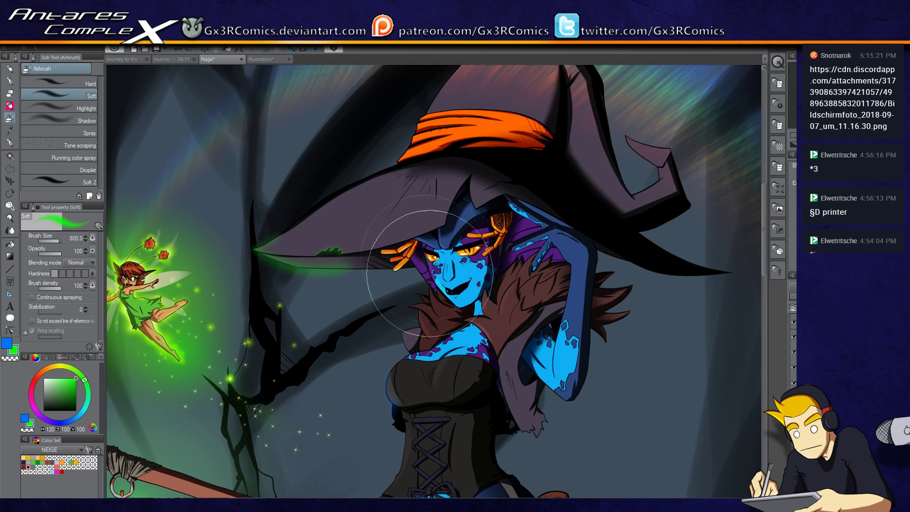
scroll(430, 273, up, 3)
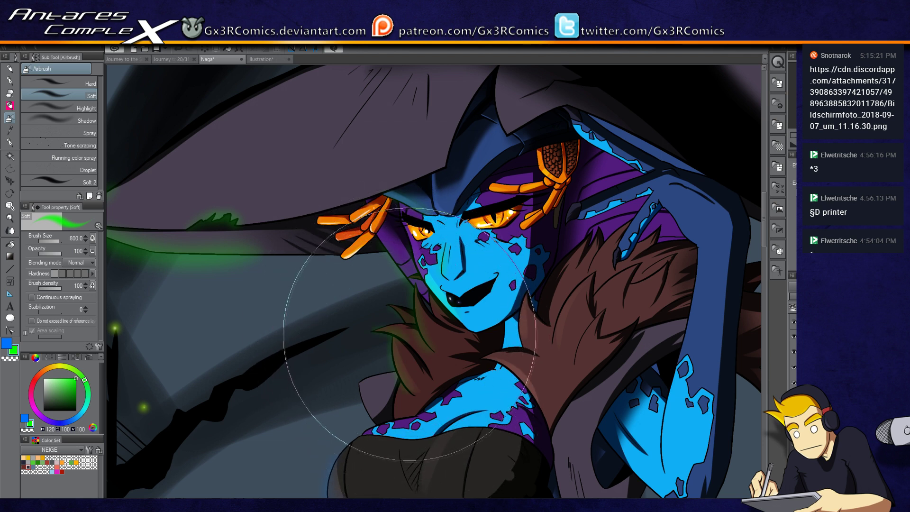
drag(526, 306, 481, 285)
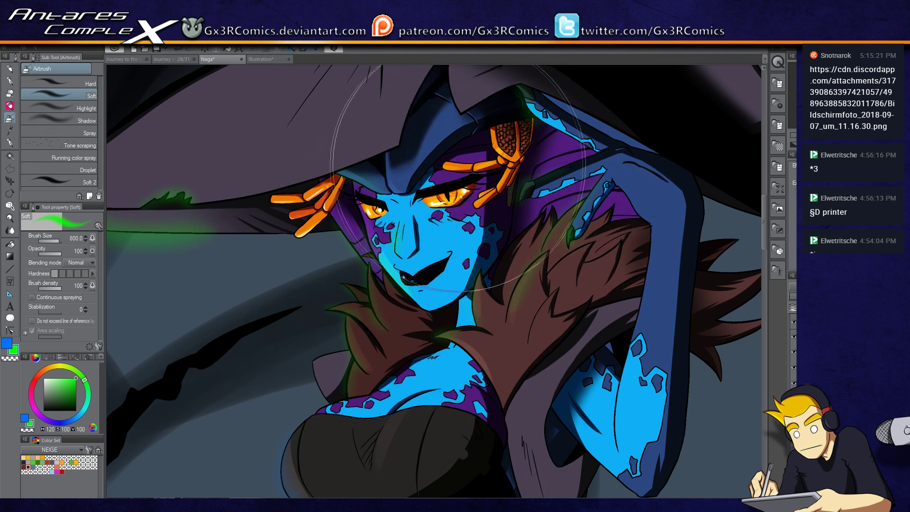
- Sample the yellow-orange of the eyes and airbrush a glow at size 300 around the eyes and the orange hair ornaments
key(i)
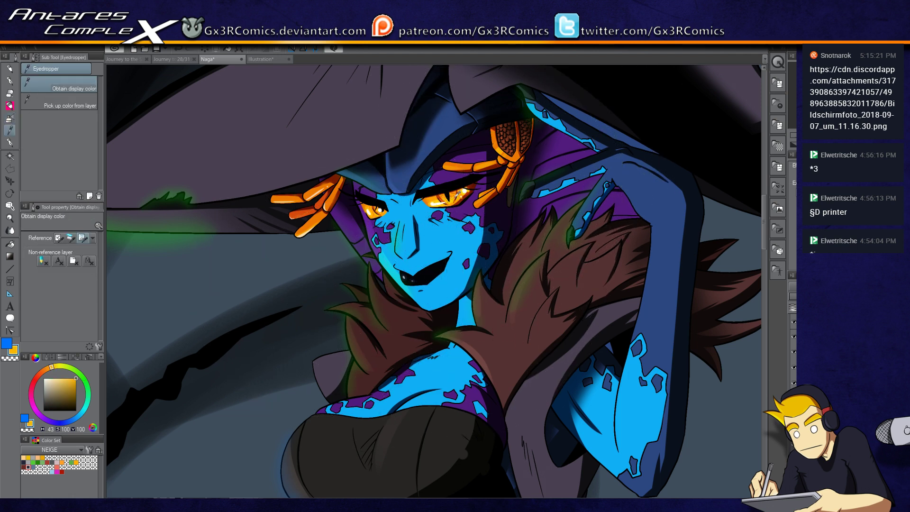
key(b)
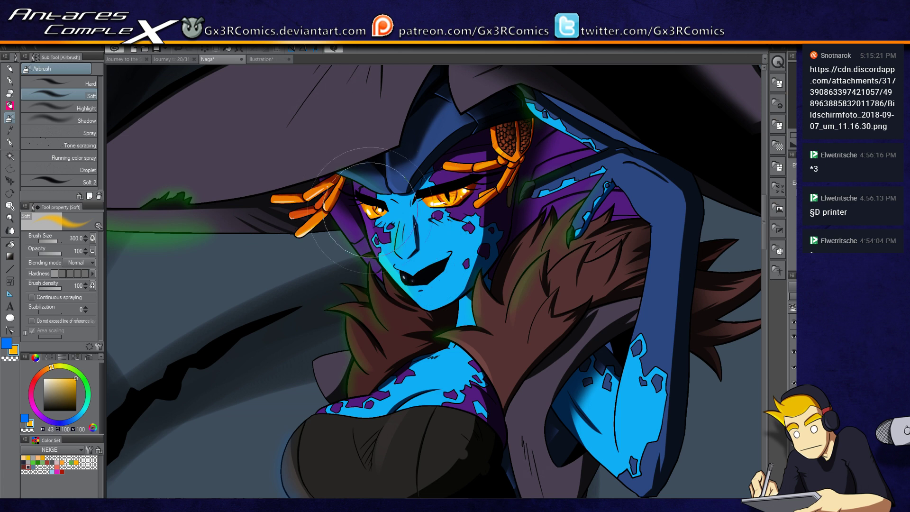
scroll(375, 206, up, 2)
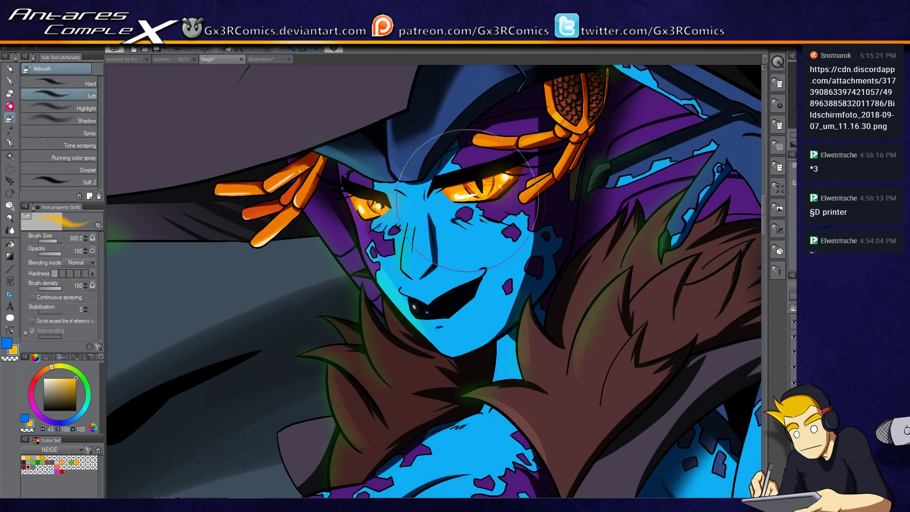
drag(513, 227, 495, 239)
drag(414, 258, 396, 314)
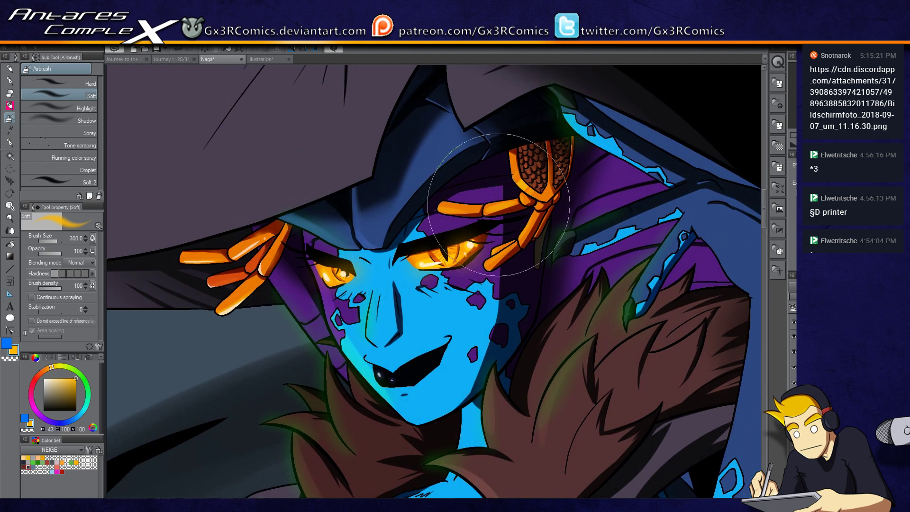
mouse_move(427, 181)
mouse_down()
mouse_move(474, 209)
mouse_move(512, 265)
mouse_move(520, 237)
mouse_up()
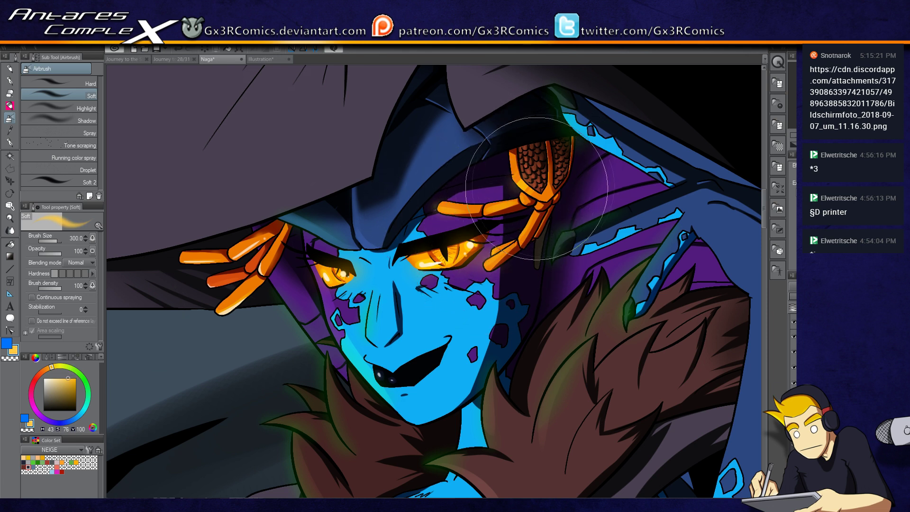
click(181, 259)
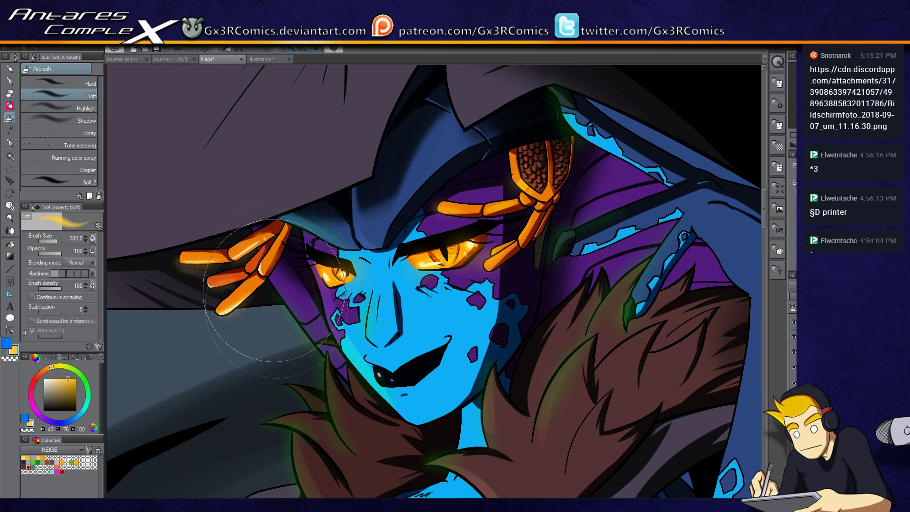
- Pick up the bright green from the test dot in the Illustration document and return to the Naga document with the Soft airbrush
drag(366, 400, 330, 379)
drag(380, 412, 376, 284)
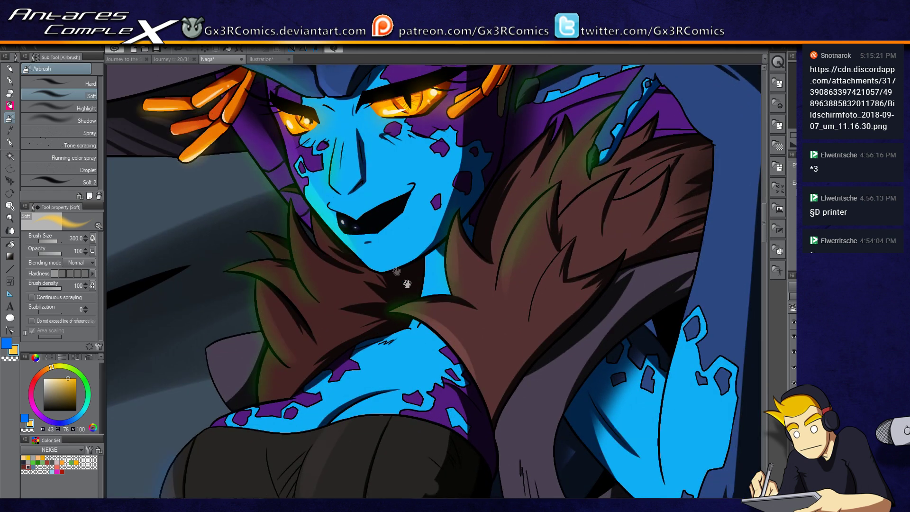
key(ctrl+Tab)
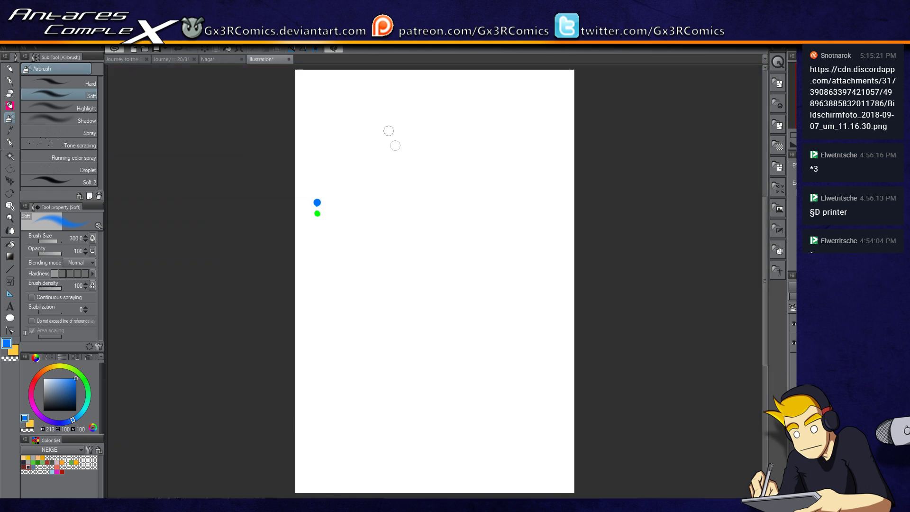
key(i)
key(b)
key(ctrl+Tab)
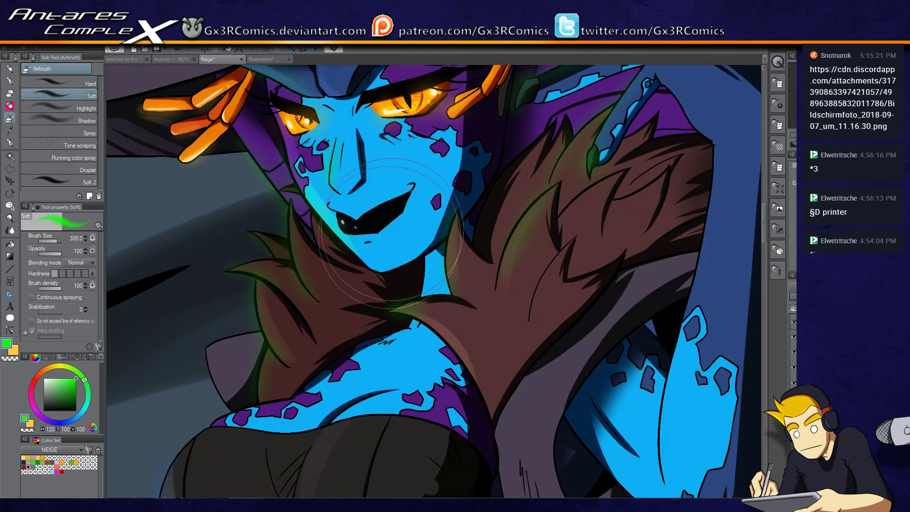
key(b)
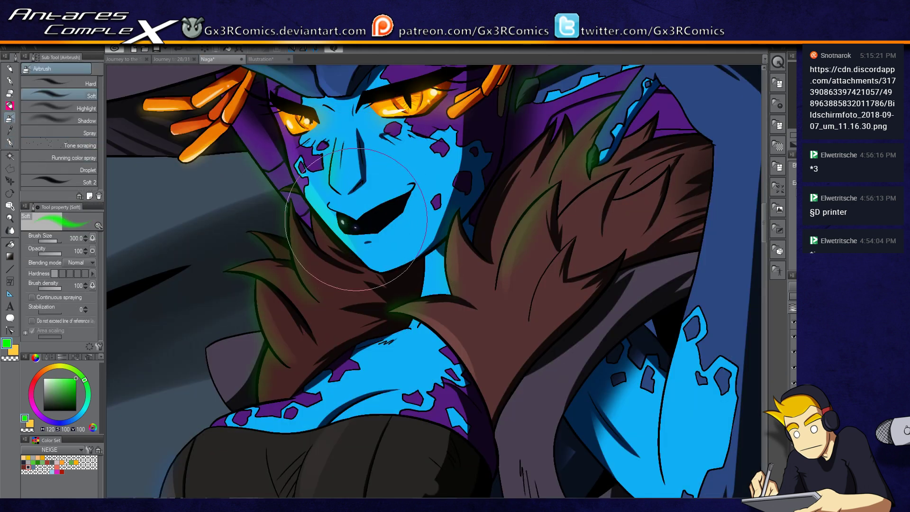
- Strengthen the green glow on the lower face, fur collar and upper chest with the Soft airbrush at sizes 300 and 500
drag(330, 444, 359, 412)
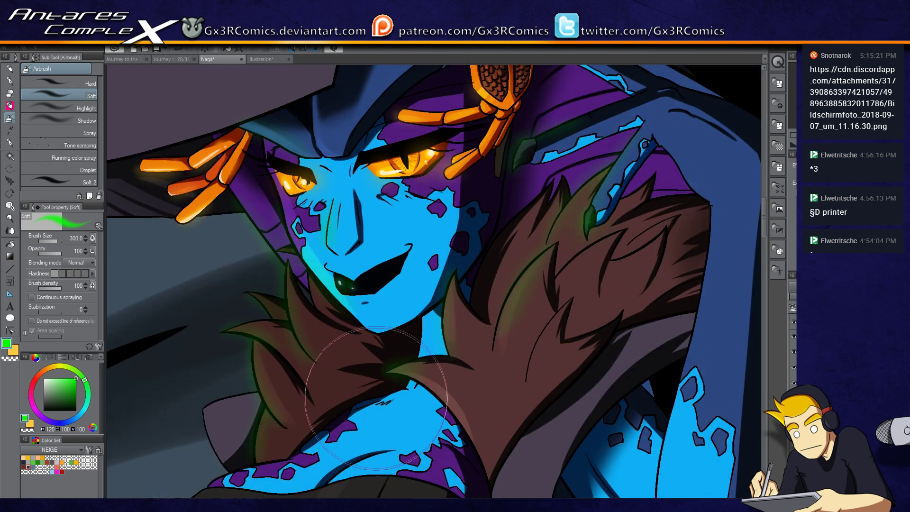
drag(377, 449, 301, 407)
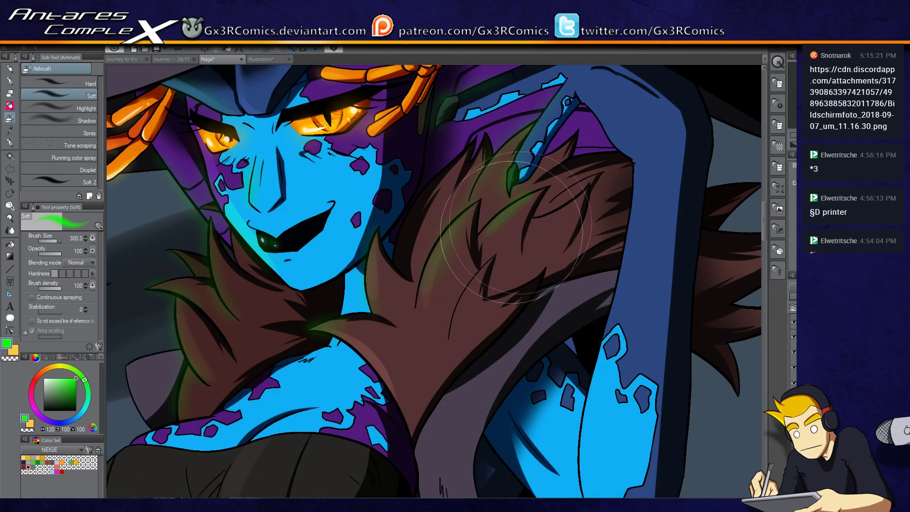
drag(503, 214, 574, 214)
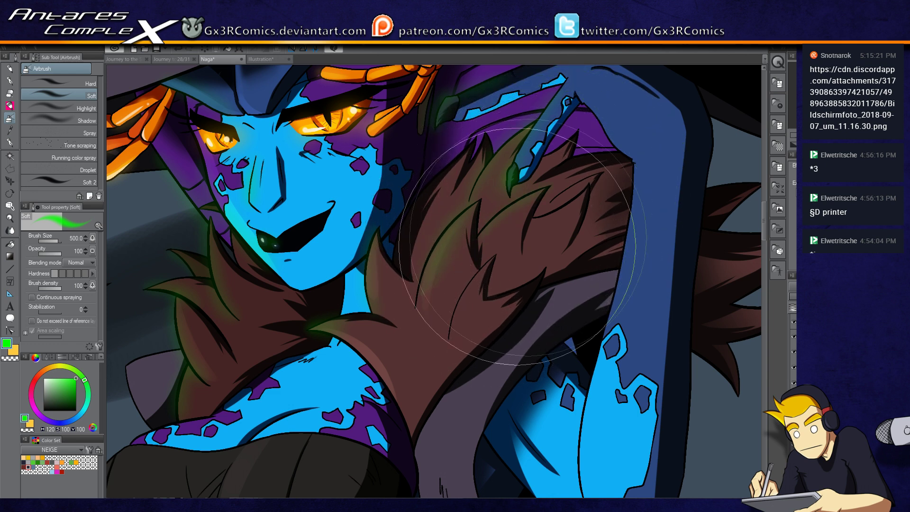
mouse_move(348, 327)
mouse_down()
mouse_move(503, 260)
mouse_move(506, 247)
mouse_up()
drag(412, 372, 467, 306)
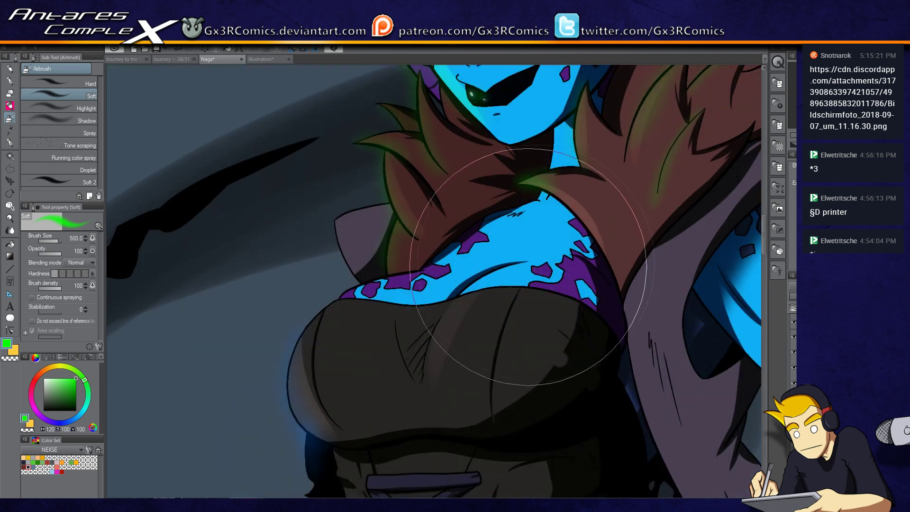
drag(366, 268, 374, 282)
mouse_move(452, 272)
mouse_down()
mouse_move(429, 285)
mouse_move(358, 293)
mouse_move(406, 273)
mouse_move(434, 275)
mouse_move(364, 256)
mouse_move(337, 207)
mouse_move(356, 272)
mouse_move(351, 243)
mouse_move(354, 273)
mouse_move(335, 227)
mouse_move(365, 207)
mouse_move(345, 252)
mouse_move(332, 347)
mouse_up()
mouse_move(305, 406)
mouse_down()
mouse_move(294, 326)
mouse_move(315, 305)
mouse_up()
- Airbrush a green rim glow along the lantern-facing edge of the witch's hat crown at size 500
scroll(355, 292, down, 5)
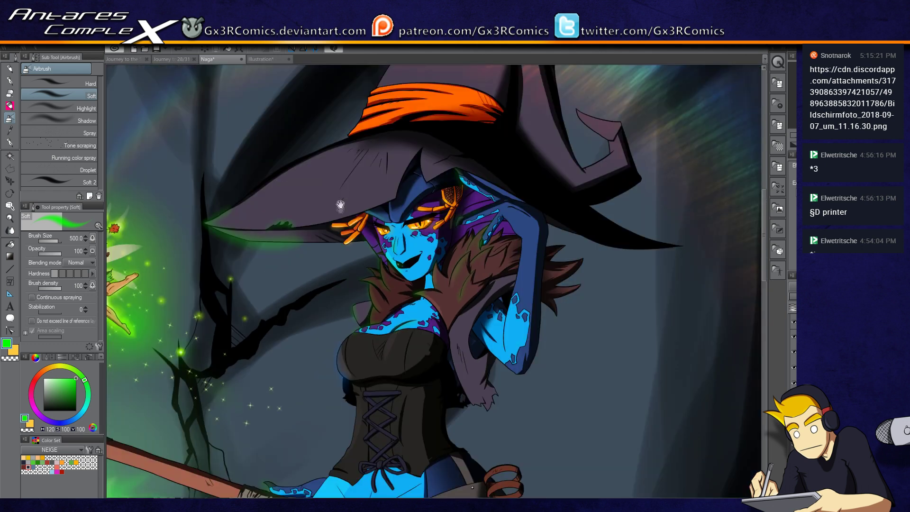
scroll(340, 205, up, 3)
mouse_move(338, 255)
mouse_down()
mouse_move(341, 218)
mouse_move(383, 173)
mouse_move(389, 199)
mouse_up()
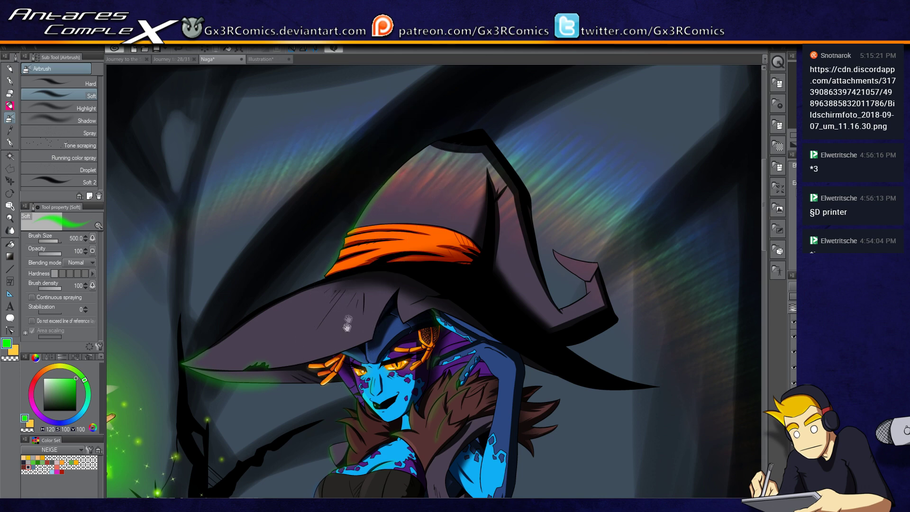
- Review the lighting on the staff, lantern and naga's lower body across the illustration
drag(379, 451, 507, 157)
drag(417, 250, 459, 250)
drag(345, 250, 458, 250)
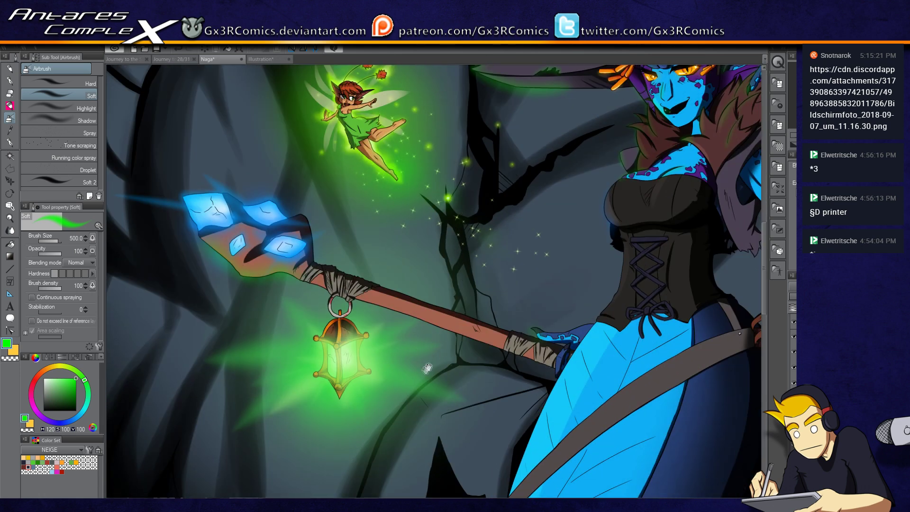
drag(428, 362, 423, 302)
drag(356, 413, 369, 357)
scroll(426, 374, down, 6)
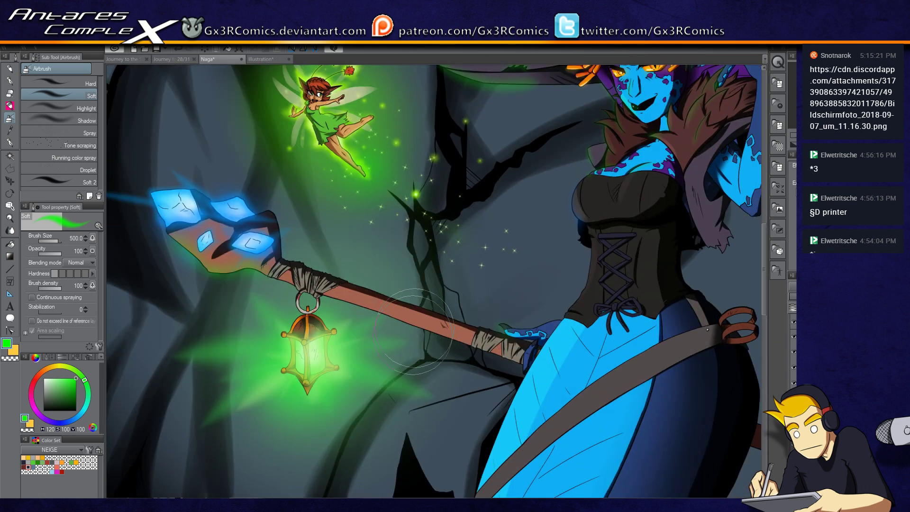
scroll(435, 391, up, 6)
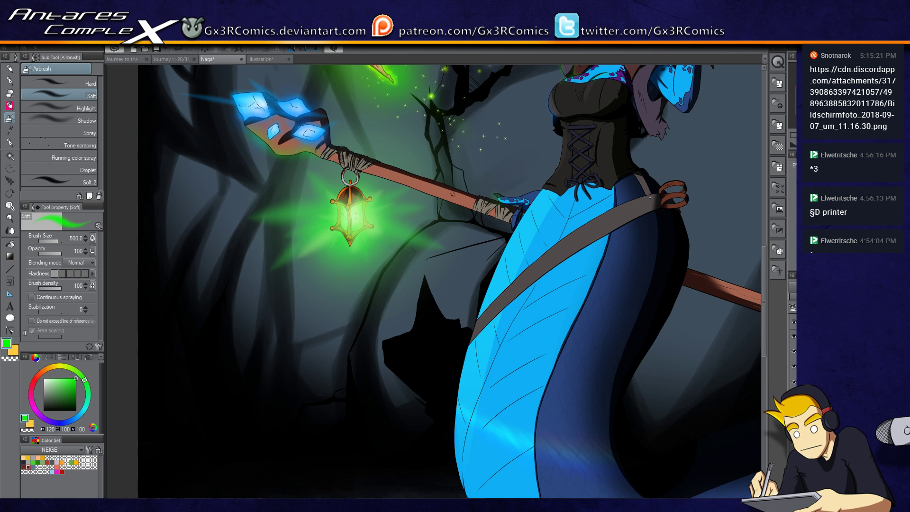
drag(379, 261, 349, 346)
- Set the two drawing colours to a light blue with hue 200 and a deeper blue with hue 221, both fully saturated
key(x)
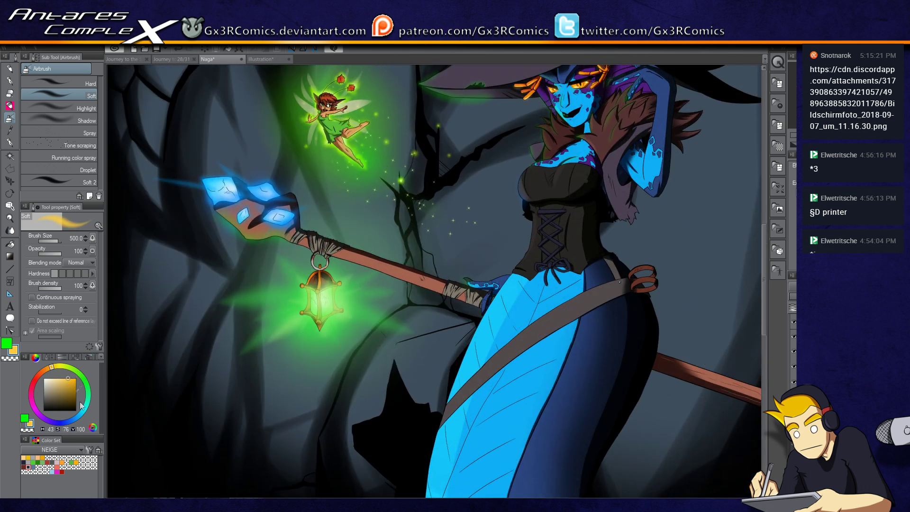
click(69, 421)
click(76, 378)
key(x)
drag(79, 409, 79, 416)
key(b)
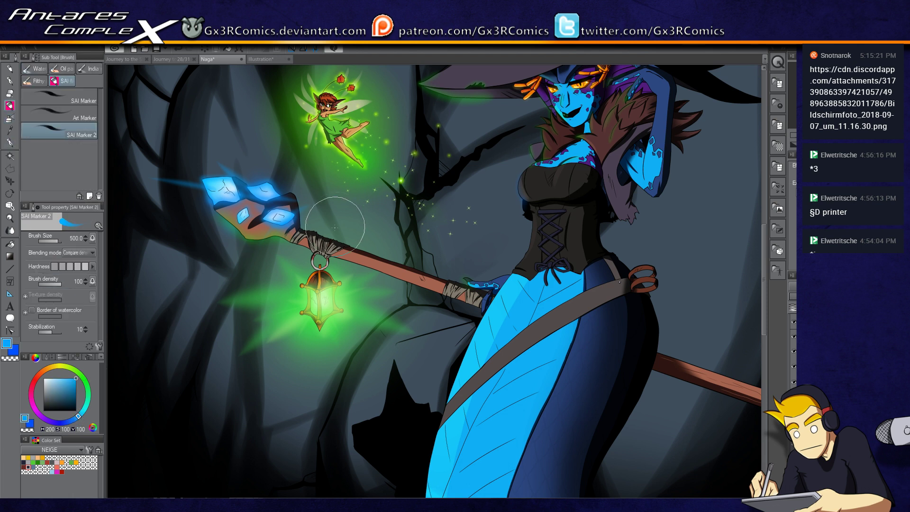
key(b)
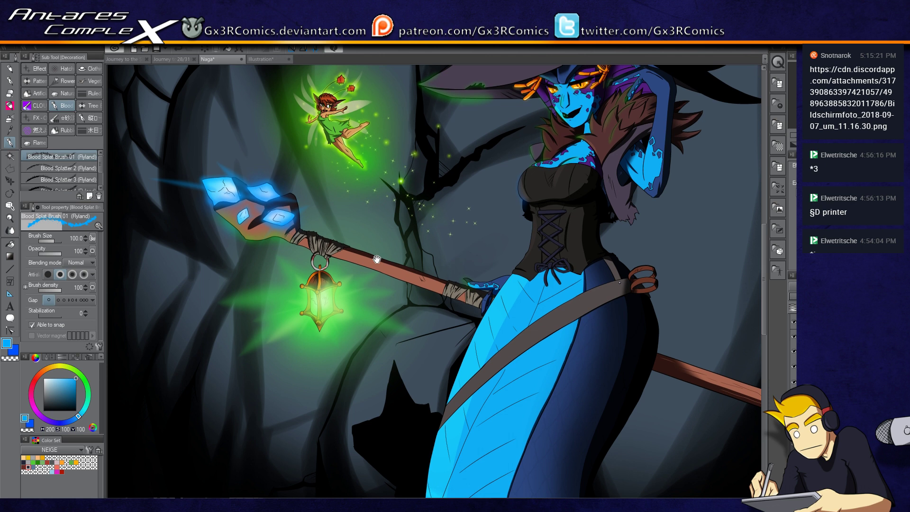
drag(381, 214, 359, 278)
key(b)
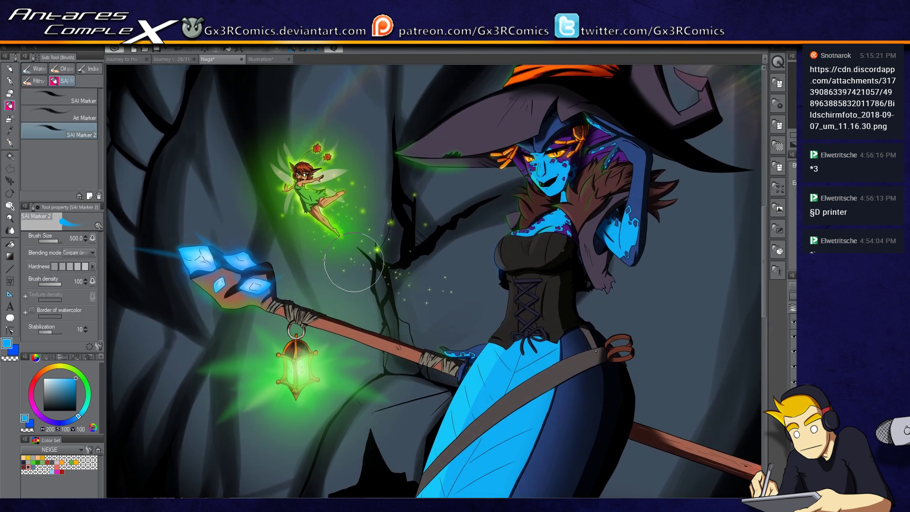
key(b)
drag(400, 255, 474, 256)
drag(417, 241, 436, 235)
key(ctrl+z)
- Select a large circle over the witch's torso with the Ellipse marquee and fill it with the deeper blue
key(m)
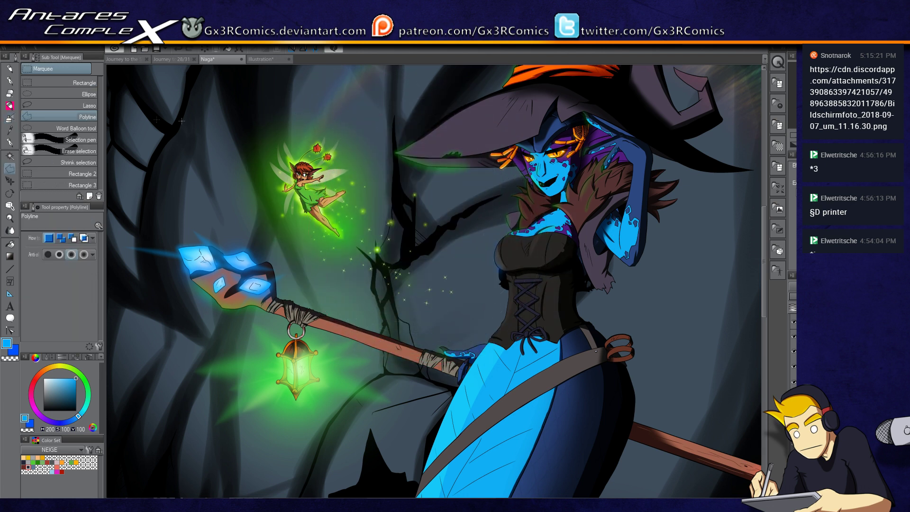
click(86, 93)
drag(332, 111, 646, 423)
key(g)
key(g)
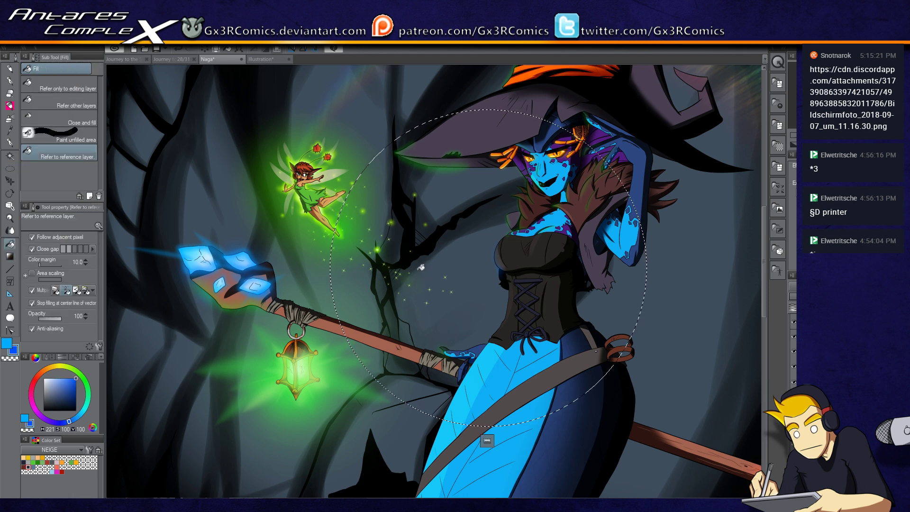
click(421, 268)
- Airbrush light blue over the circle's middle with the Soft airbrush at size 2000, leaving a deeper blue rim, and deselect
key(b)
mouse_move(480, 262)
mouse_down()
mouse_move(489, 290)
mouse_move(456, 270)
mouse_move(459, 257)
mouse_move(492, 241)
mouse_move(484, 273)
mouse_up()
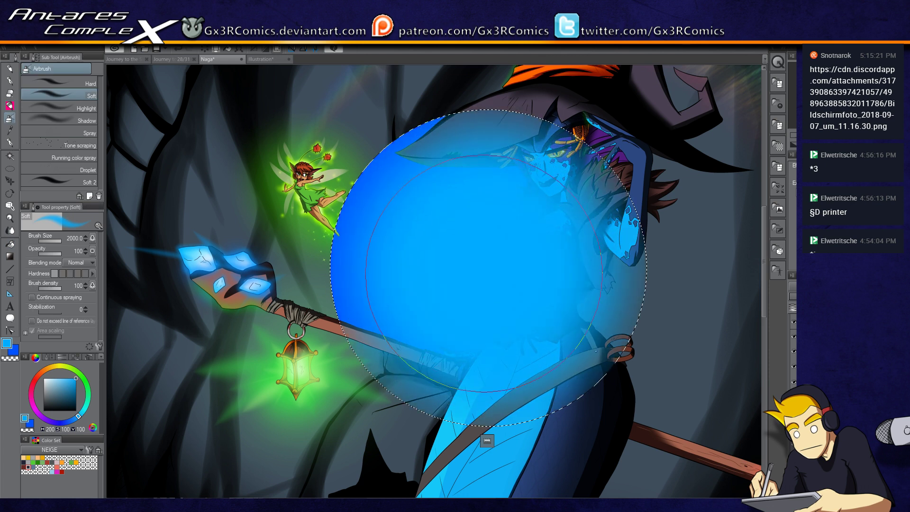
key(ctrl+d)
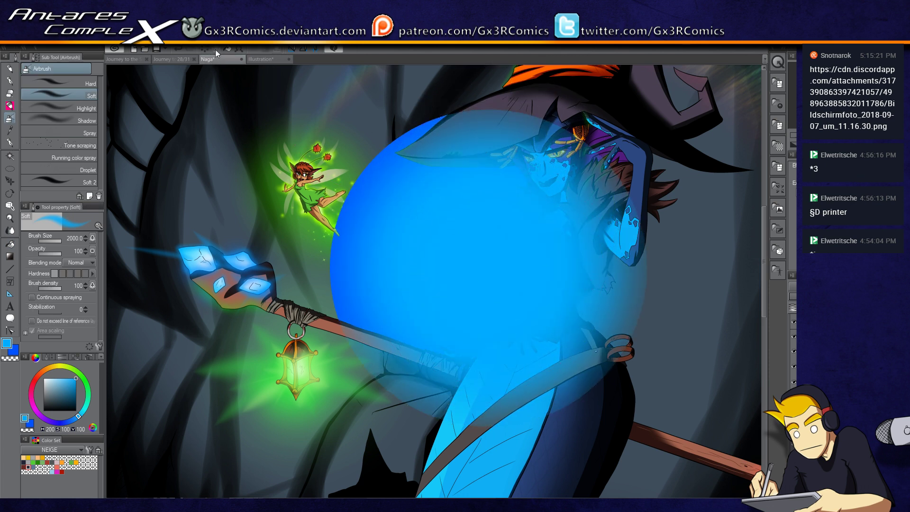
- Blur the blue circle's edge and erase its middle with the Soft airbrush in the transparent colour, leaving a ring
click(320, 95)
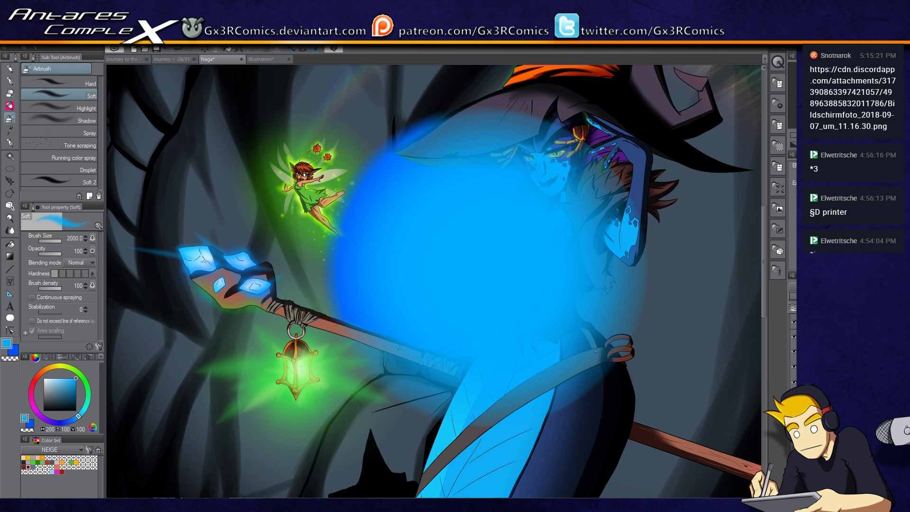
key(c)
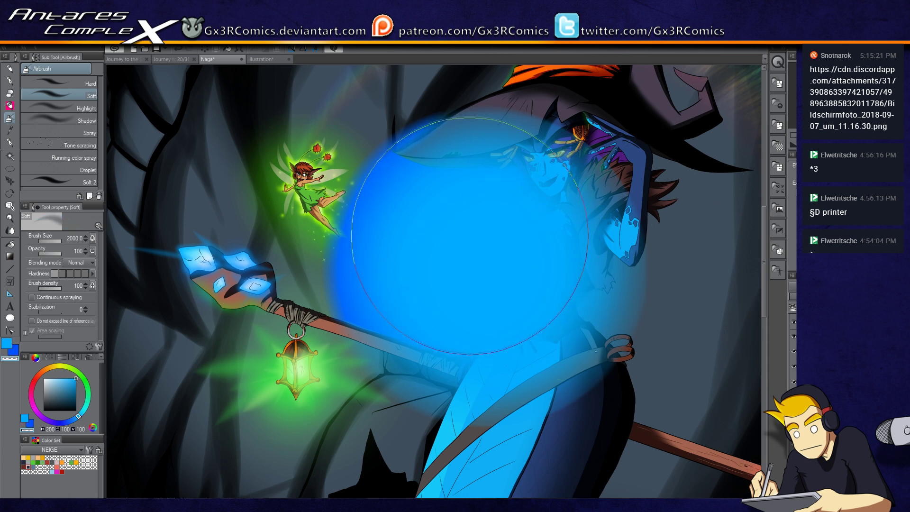
key(bracketleft)
key(bracketleft)
key(bracketleft)
key(bracketleft)
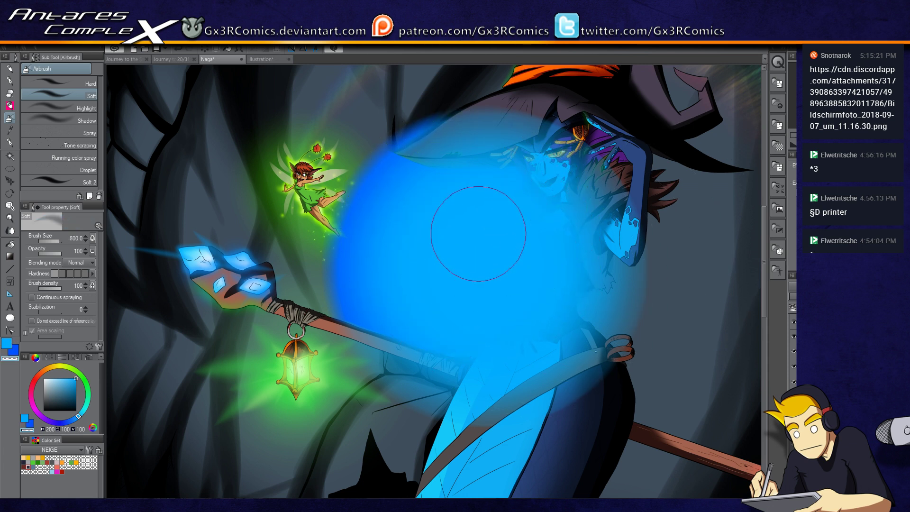
click(475, 248)
mouse_move(490, 255)
mouse_down()
mouse_move(522, 227)
mouse_move(408, 265)
mouse_move(493, 284)
mouse_move(455, 322)
mouse_move(555, 265)
mouse_move(433, 234)
mouse_move(474, 303)
mouse_move(545, 218)
mouse_move(436, 294)
mouse_move(559, 223)
mouse_move(427, 200)
mouse_move(569, 327)
mouse_move(497, 213)
mouse_move(446, 317)
mouse_move(521, 370)
mouse_move(464, 364)
mouse_move(545, 342)
mouse_move(464, 287)
mouse_up()
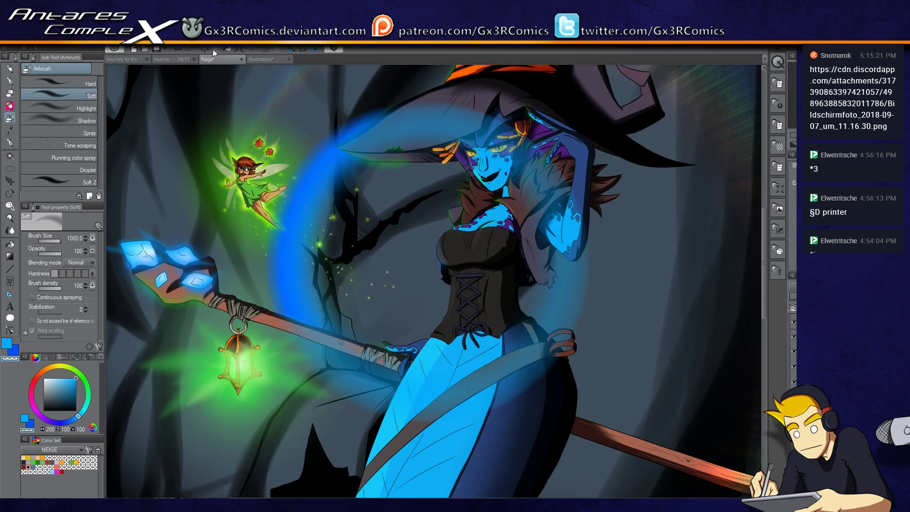
- Soften the blue ring with another blur and shift it slightly rightward from the witch's torso
click(321, 72)
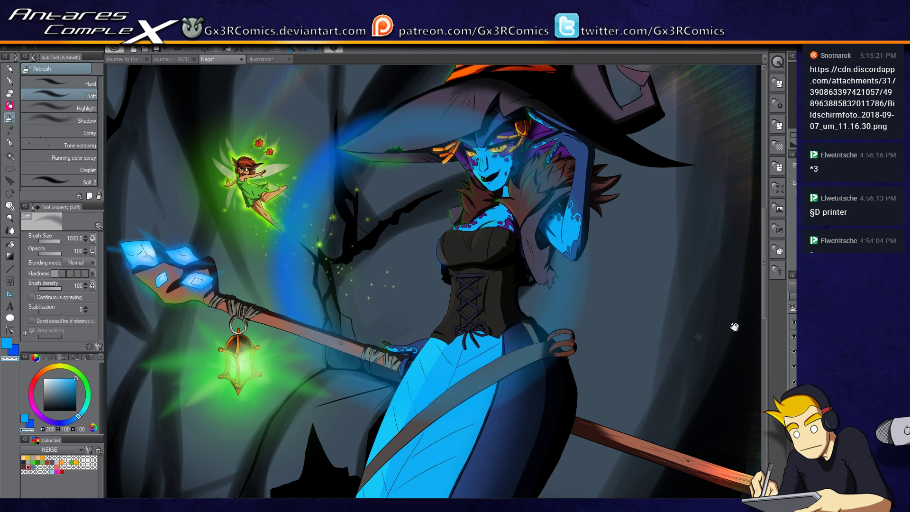
drag(532, 312, 447, 326)
key(k)
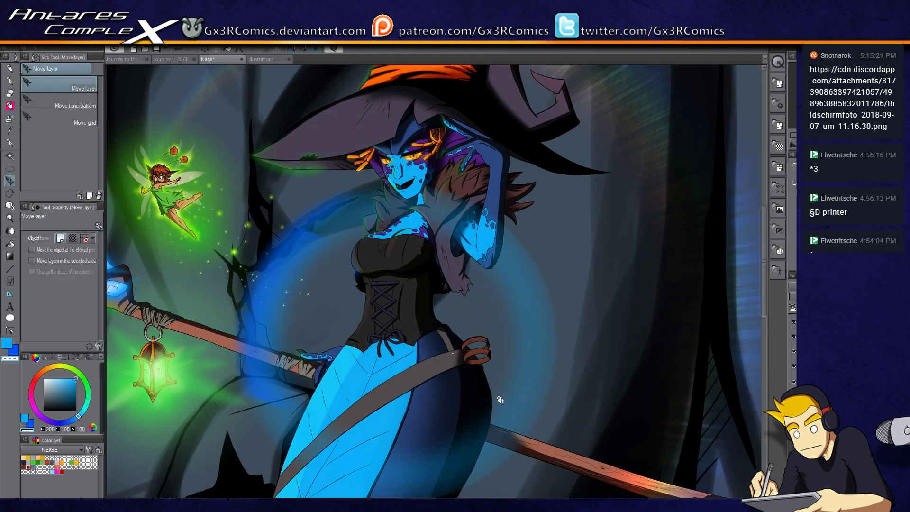
scroll(499, 380, down, 2)
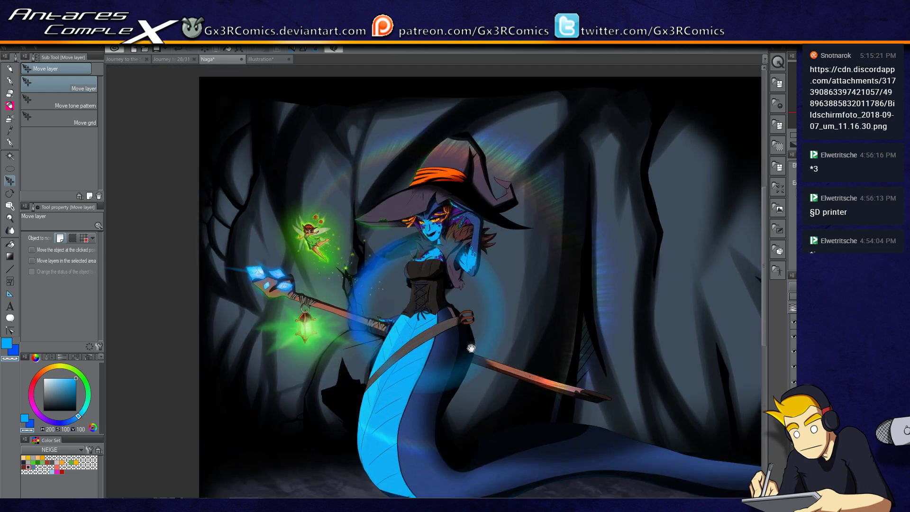
scroll(491, 397, up, 1)
drag(476, 358, 512, 366)
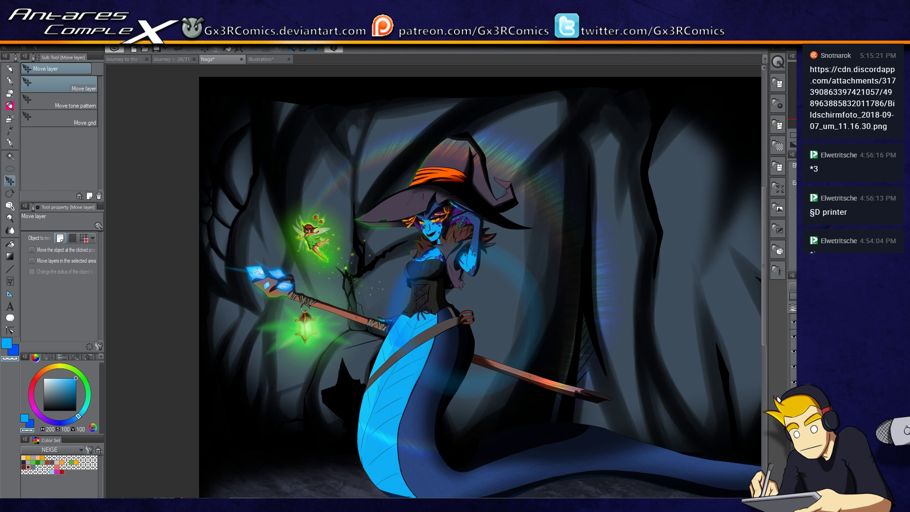
- Select a large circle over the trees right of the witch, fill it with fully saturated magenta of hue 295, and deselect
drag(563, 238, 440, 244)
key(m)
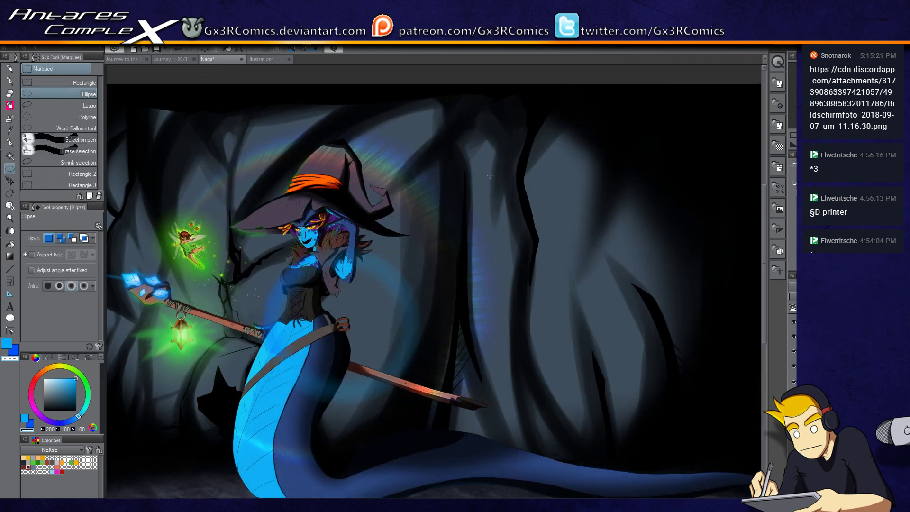
drag(480, 134, 681, 334)
drag(78, 416, 36, 411)
key(g)
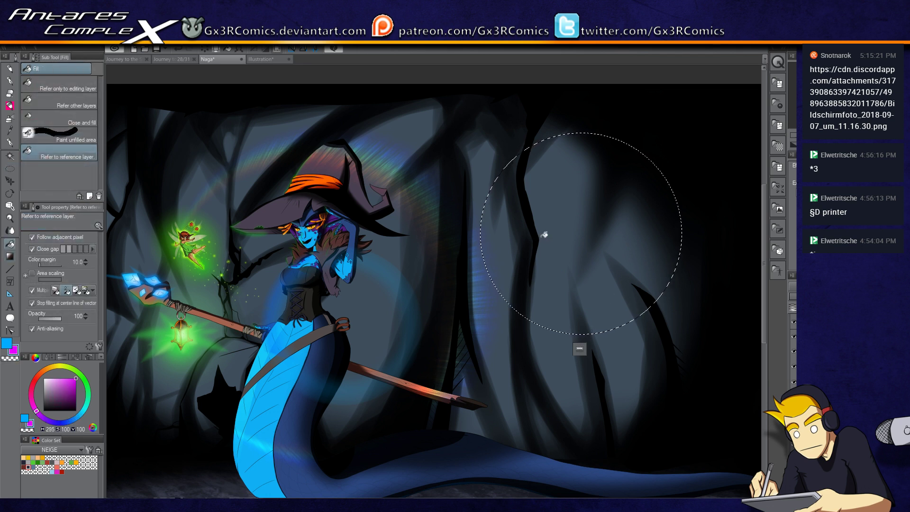
click(533, 256)
key(ctrl+d)
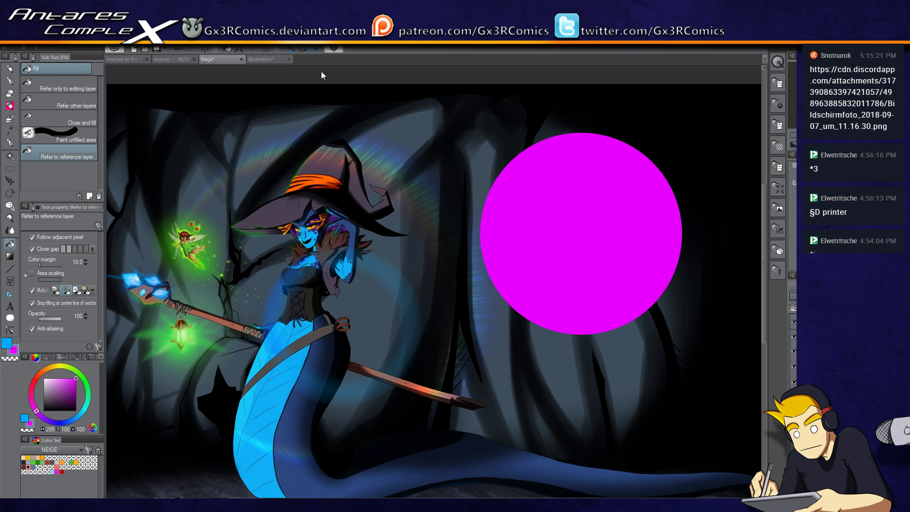
- Blur the magenta circle, softening its edge mainly toward the upper right
key(Tab)
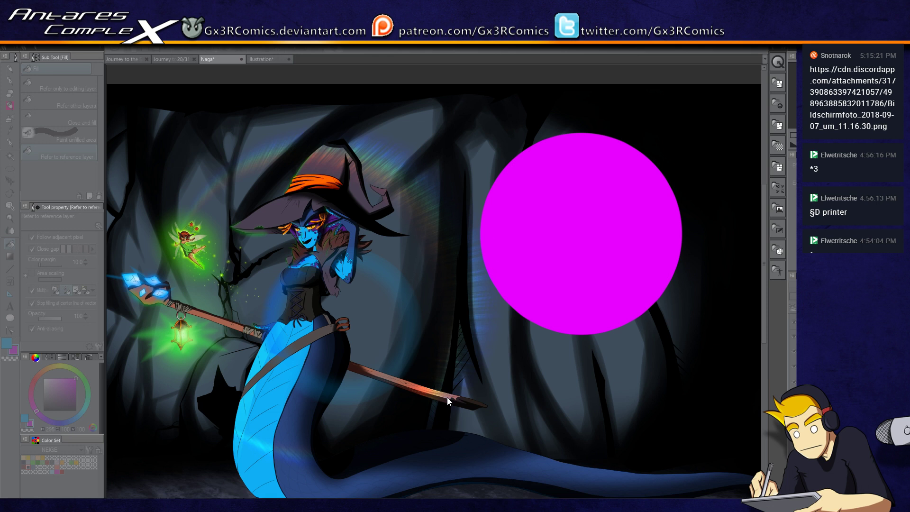
key(Tab)
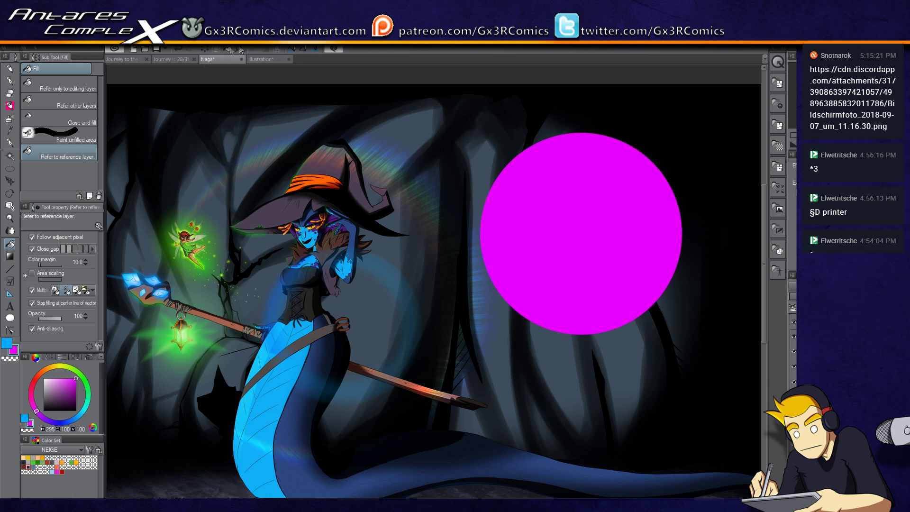
click(319, 93)
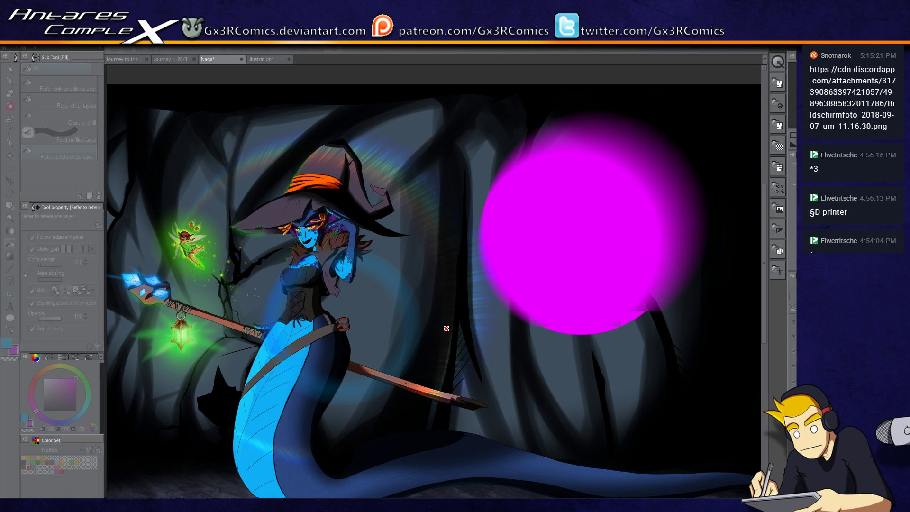
key(ctrl+z)
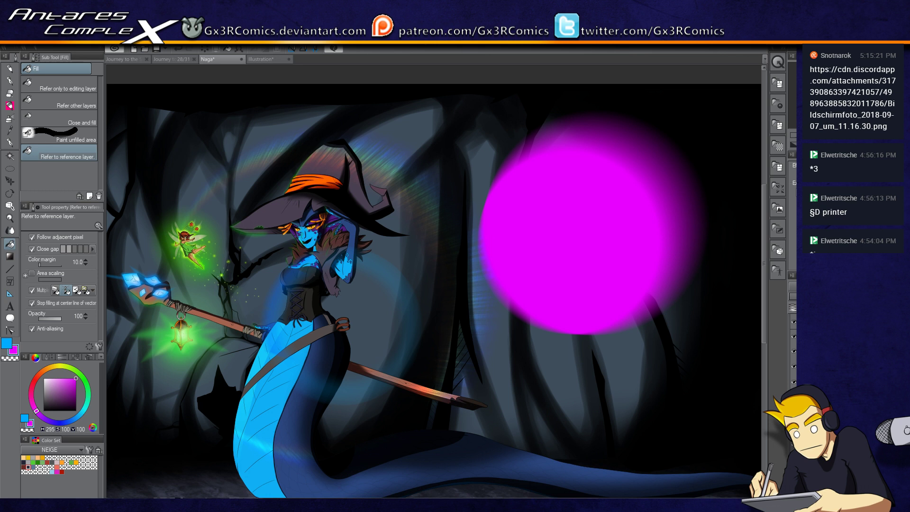
- Erase the magenta circle's middle with the transparent Soft airbrush at size 2000 and lower the ring layer's opacity
key(b)
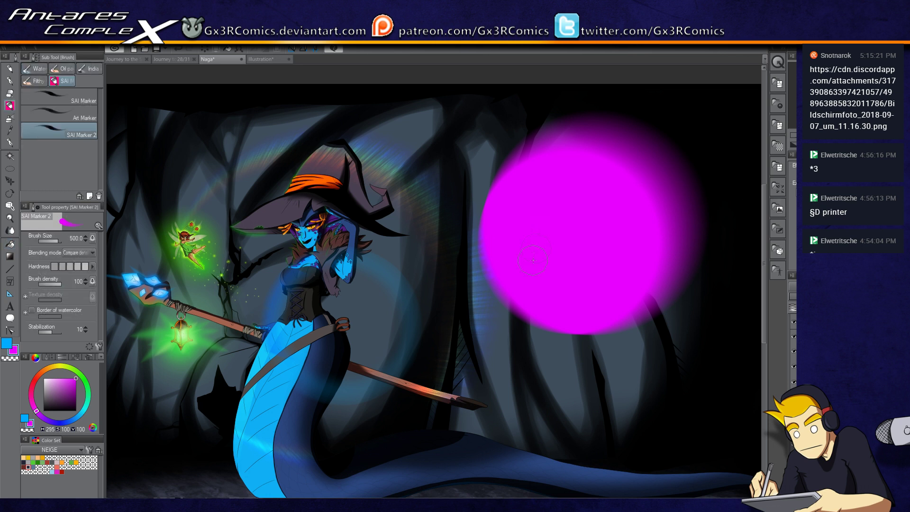
key(b)
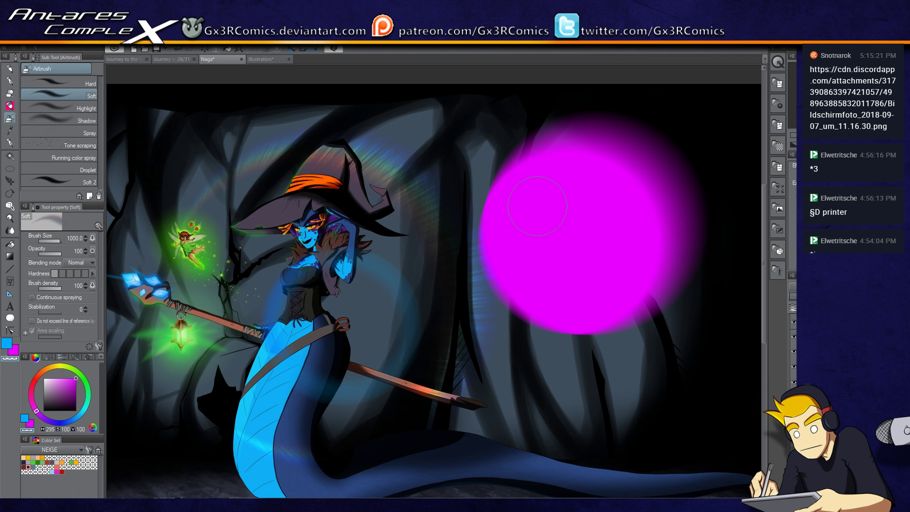
mouse_move(532, 234)
mouse_down()
mouse_move(486, 209)
mouse_move(549, 246)
mouse_move(562, 282)
mouse_move(542, 208)
mouse_move(569, 251)
mouse_move(611, 199)
mouse_move(589, 227)
mouse_up()
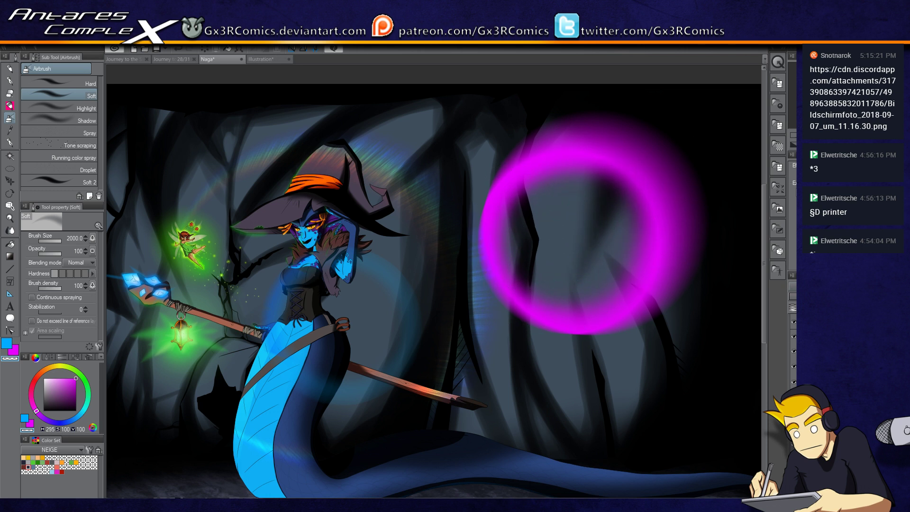
drag(867, 287, 846, 286)
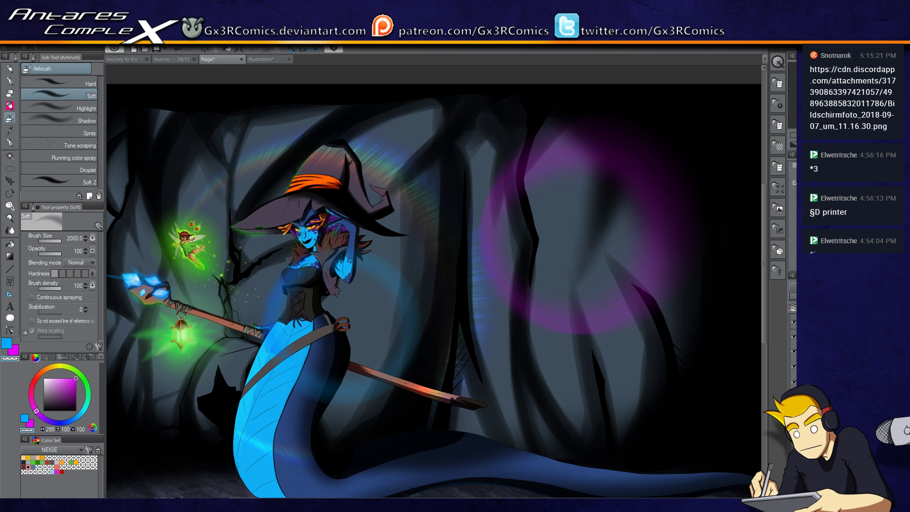
drag(723, 360, 667, 359)
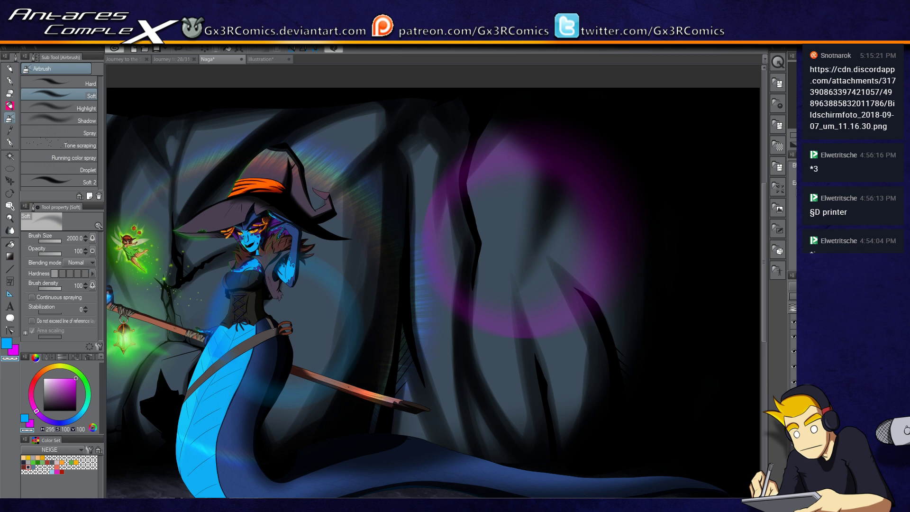
- Move the blue ring over the trees beside the witch's hat, overlapping the magenta ring, and hide its layer
key(k)
drag(341, 334, 508, 266)
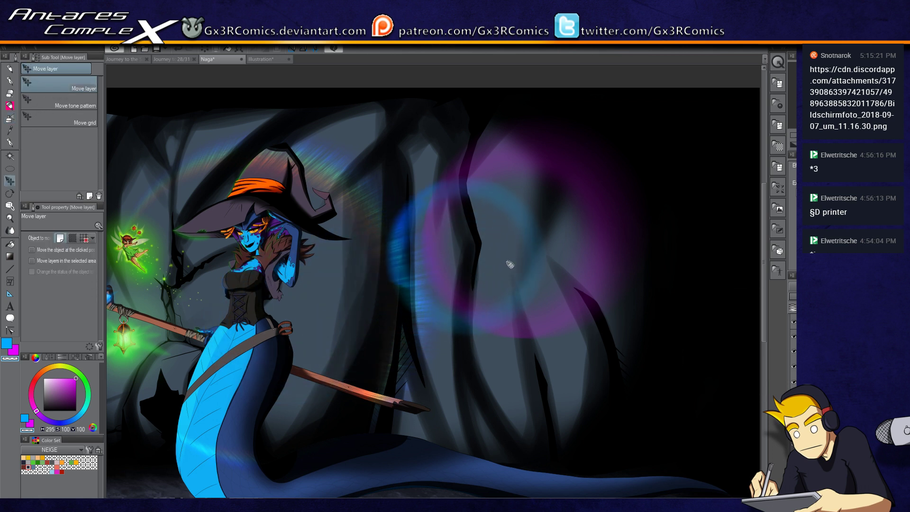
drag(510, 299, 457, 262)
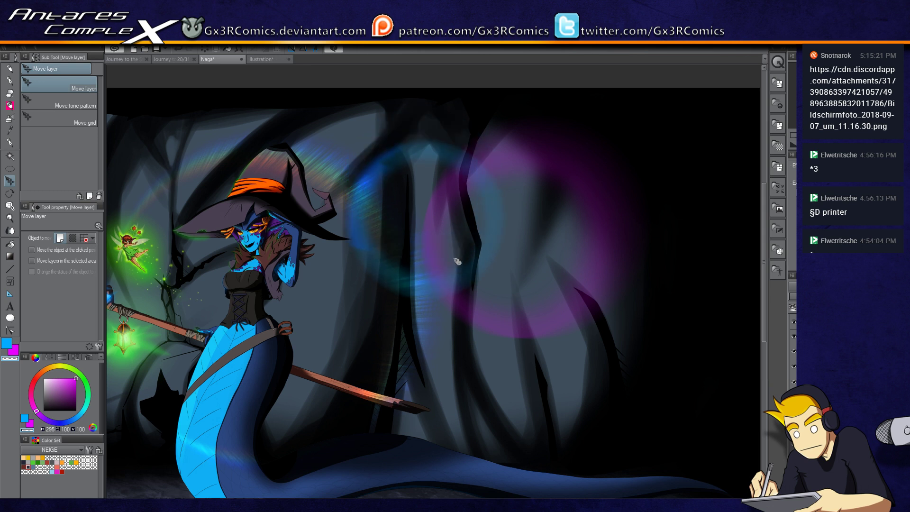
click(794, 366)
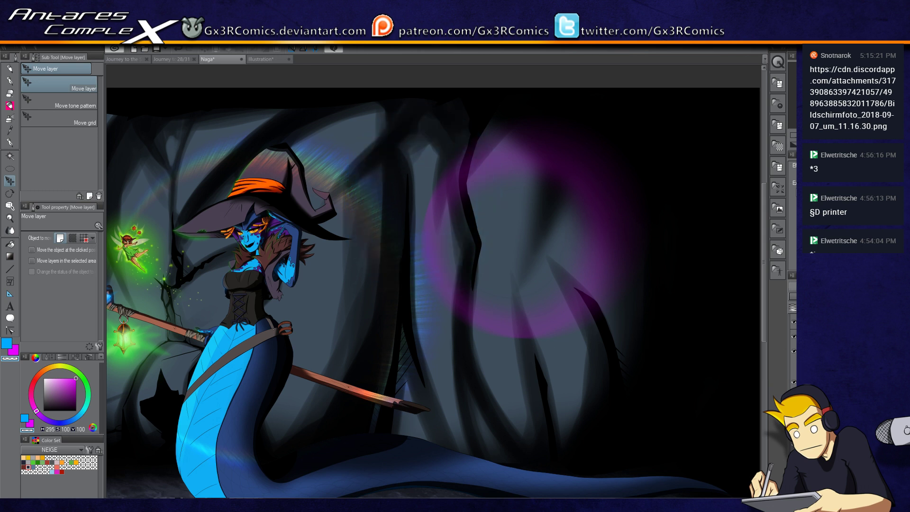
- Fill a circular selection over the witch's torso with light blue of hue 200, deselect, and fade its middle with the transparent Soft airbrush
drag(416, 364, 481, 357)
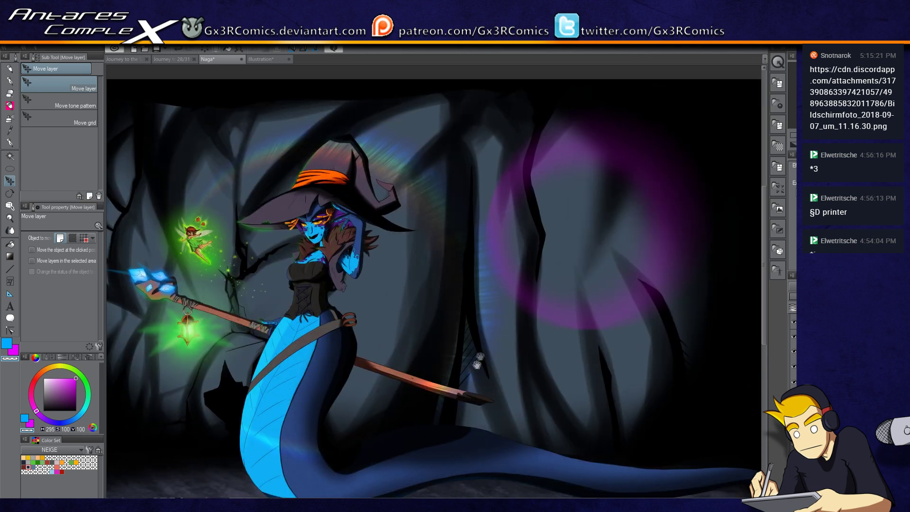
key(m)
drag(276, 209, 442, 374)
key(x)
key(g)
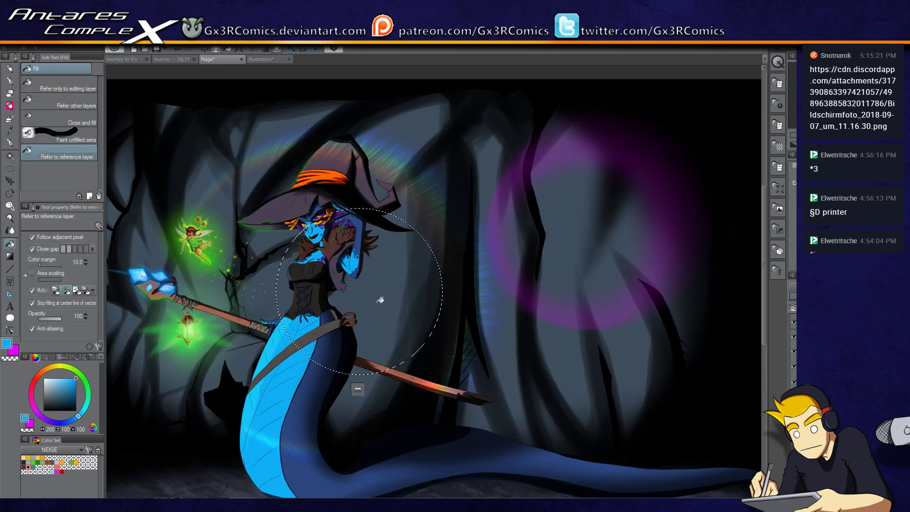
click(382, 299)
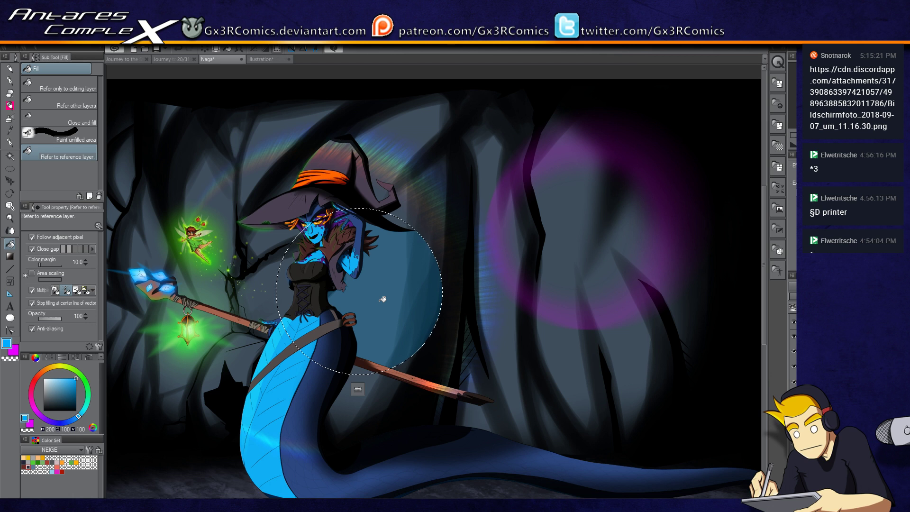
key(ctrl+z)
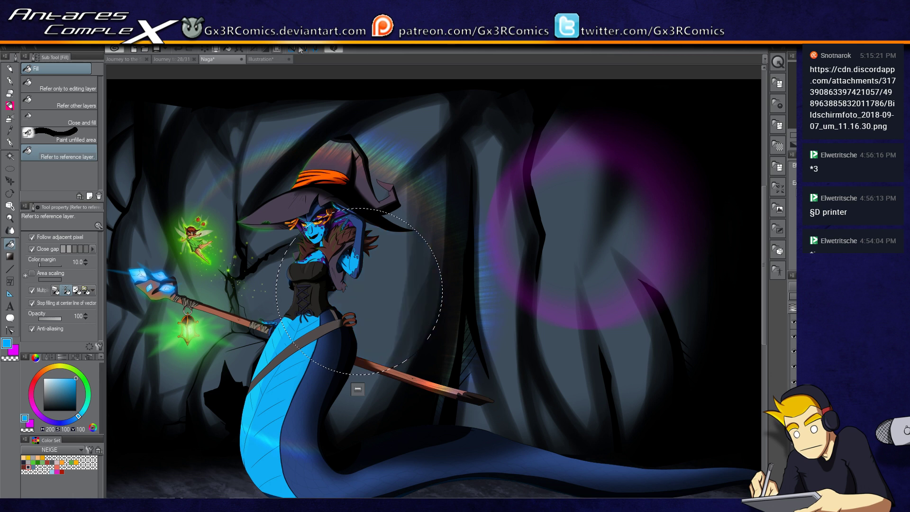
click(389, 258)
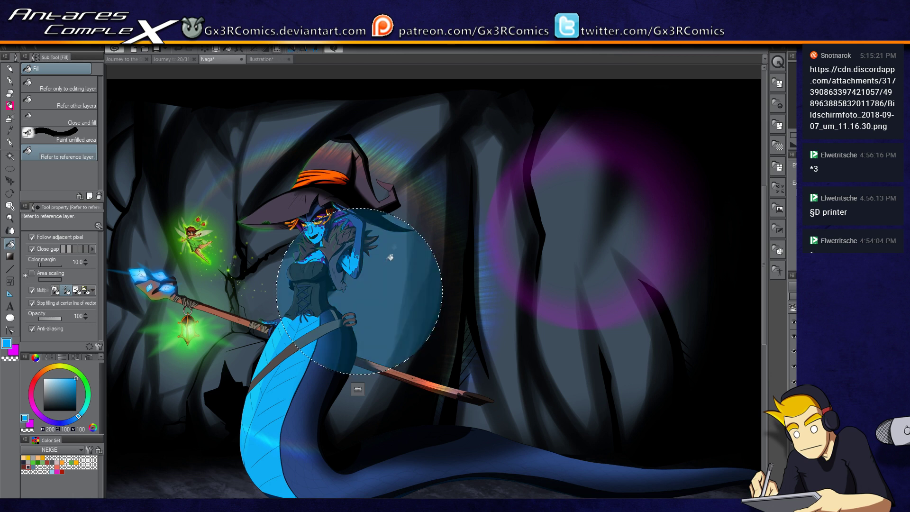
key(o)
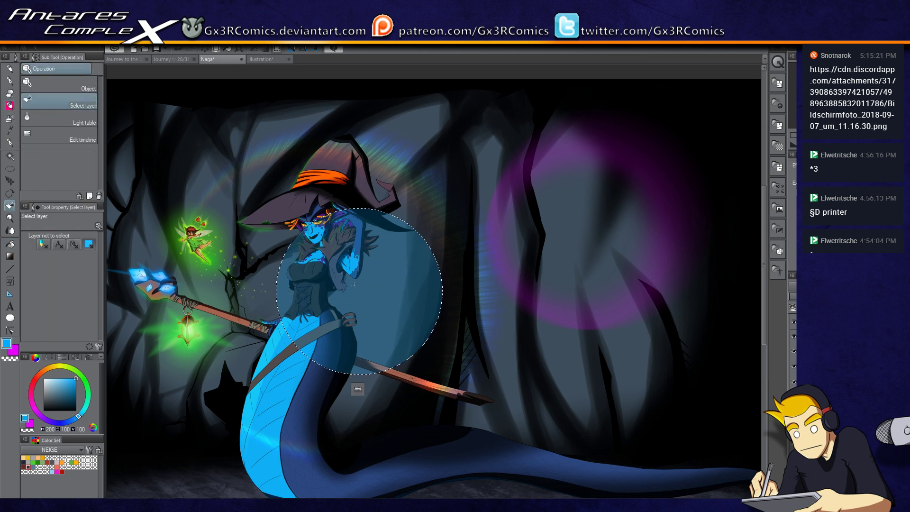
key(b)
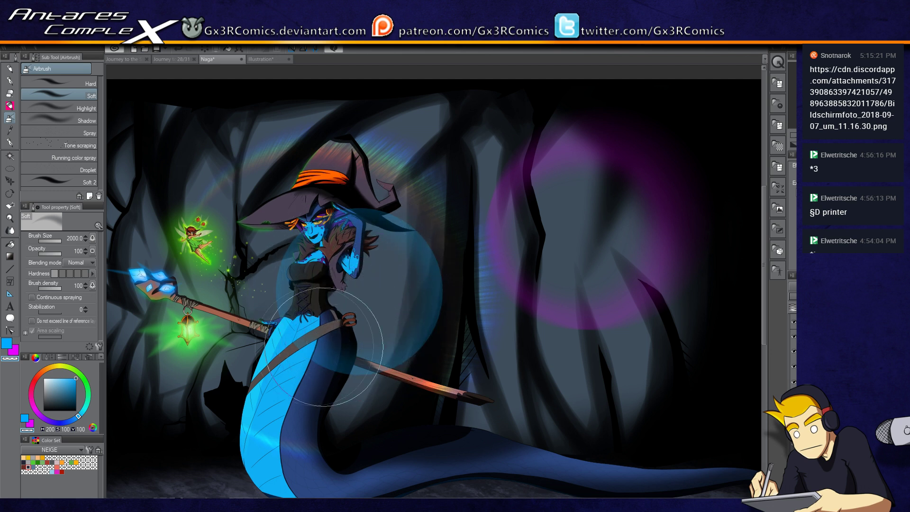
key(k)
drag(400, 311, 417, 298)
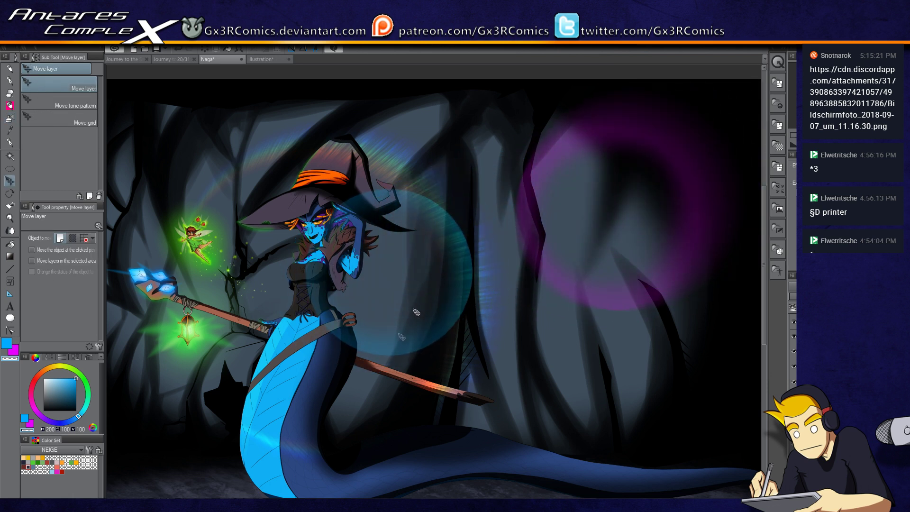
key(ctrl+z)
key(m)
drag(331, 269, 454, 419)
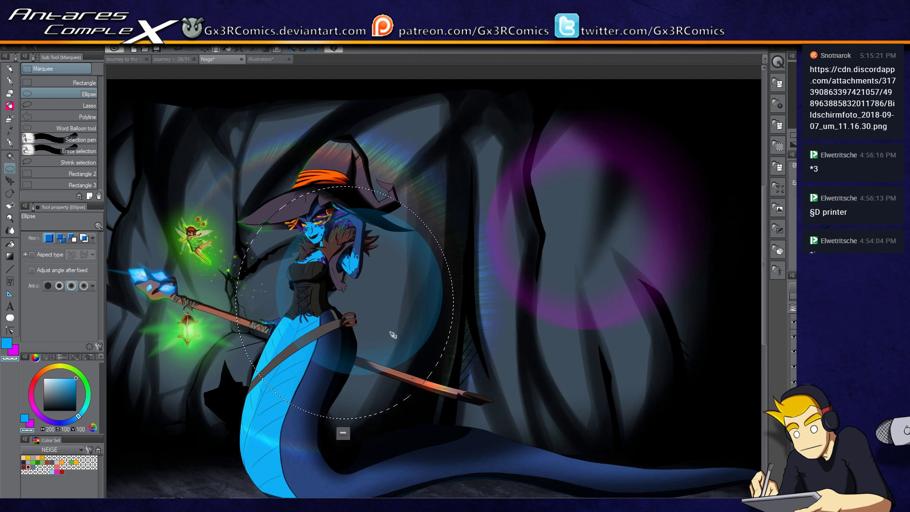
- Clear the selection, move the light blue circle onto the trees right of the witch, and hide the magenta ring
key(k)
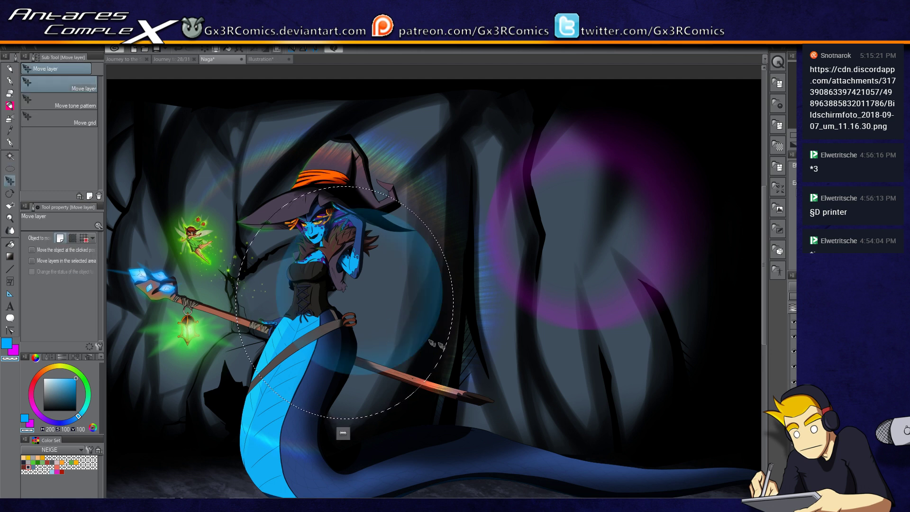
key(ctrl+d)
drag(394, 320, 473, 313)
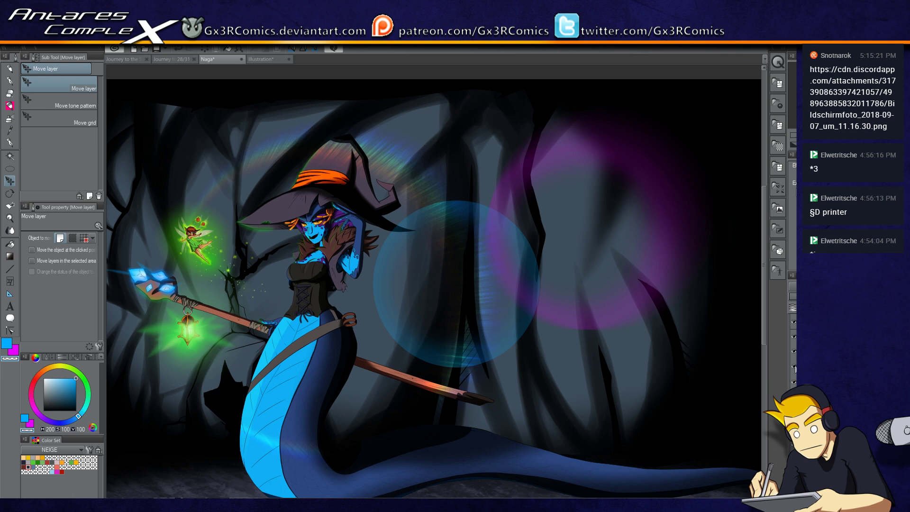
click(794, 366)
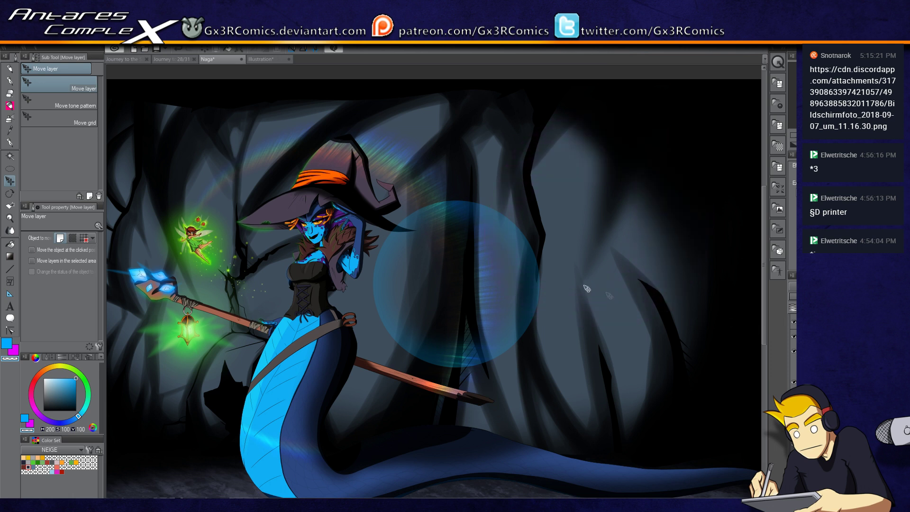
- Duplicate the light blue circle's layer and recolour the copy magenta with the Soft airbrush at size 2000
key(m)
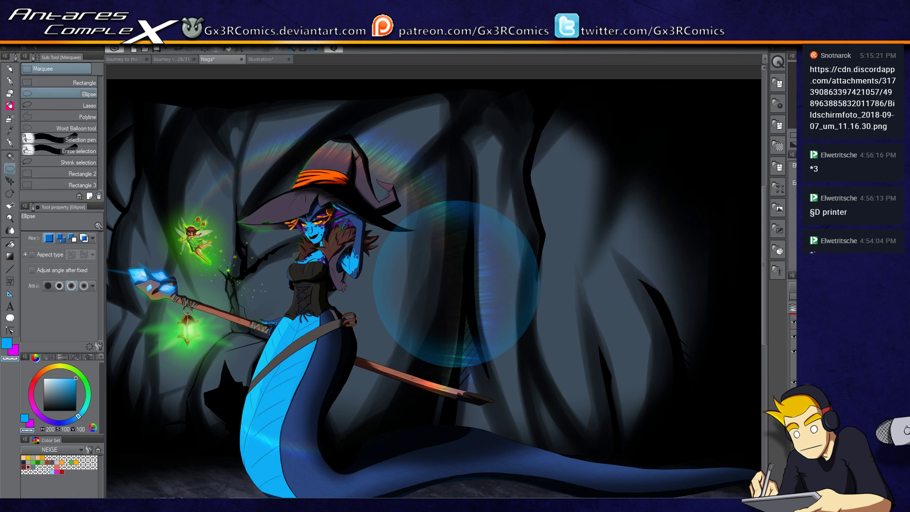
click(793, 308)
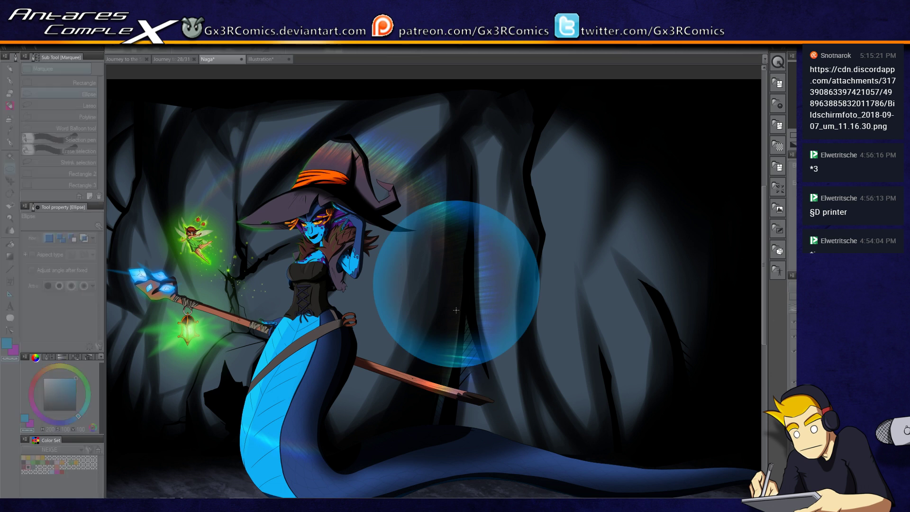
drag(463, 366, 510, 369)
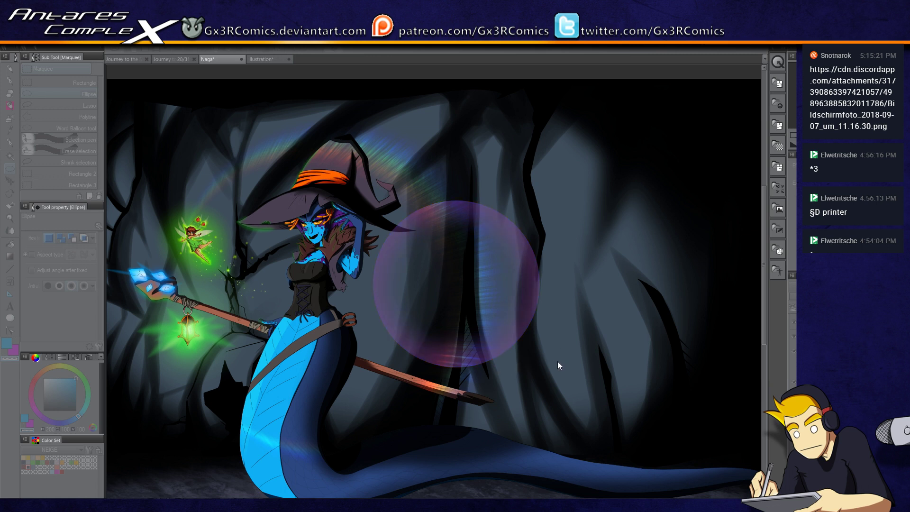
key(Escape)
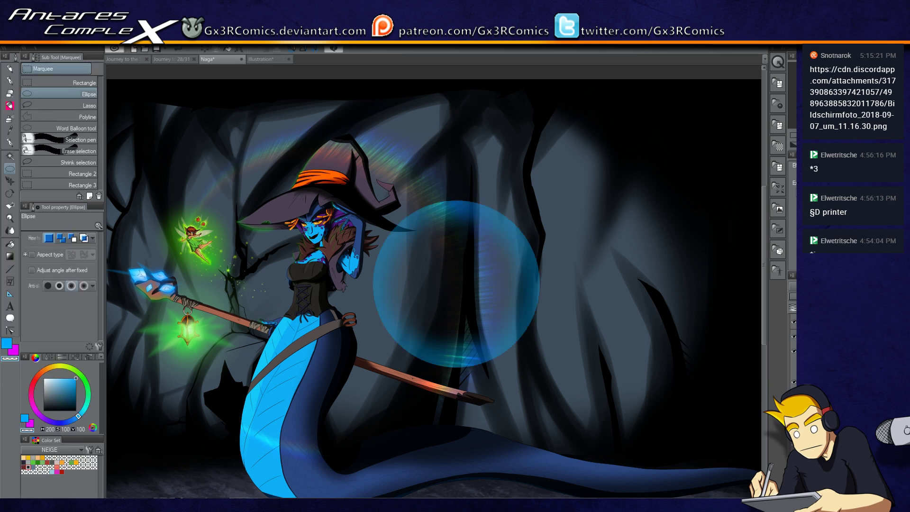
key(x)
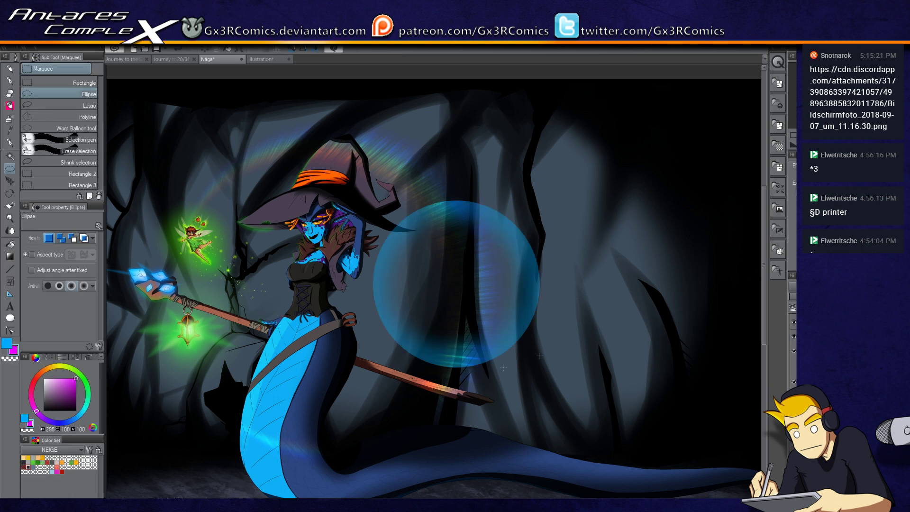
key(b)
mouse_move(447, 240)
mouse_down()
mouse_move(426, 223)
mouse_move(470, 212)
mouse_move(442, 270)
mouse_move(522, 345)
mouse_move(491, 223)
mouse_move(465, 201)
mouse_up()
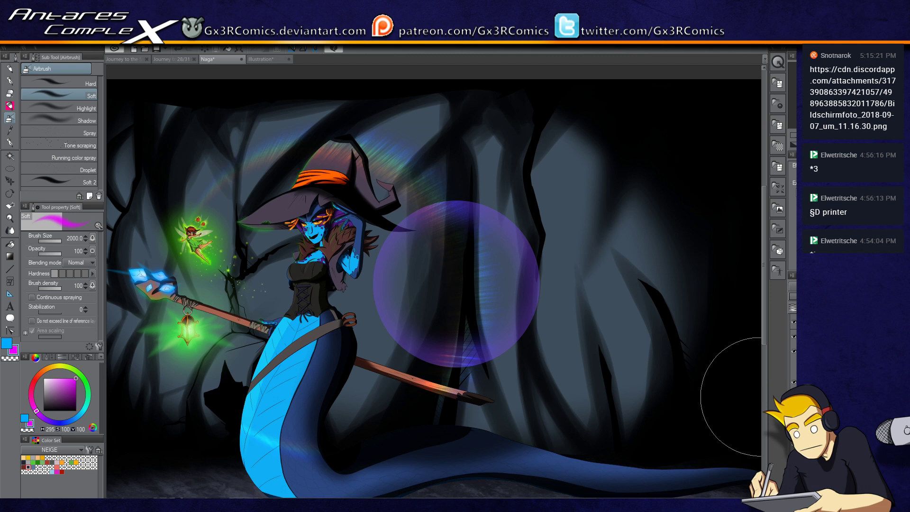
- Scale the magenta circle up to 174 percent and place it over the trees on the far side of the blue circle
key(ctrl+t)
drag(540, 200, 597, 142)
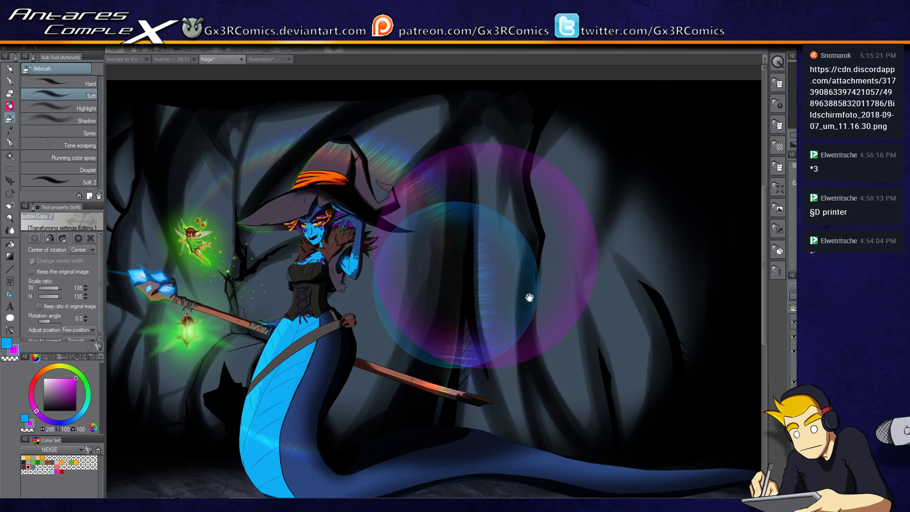
drag(529, 297, 433, 307)
drag(440, 251, 465, 364)
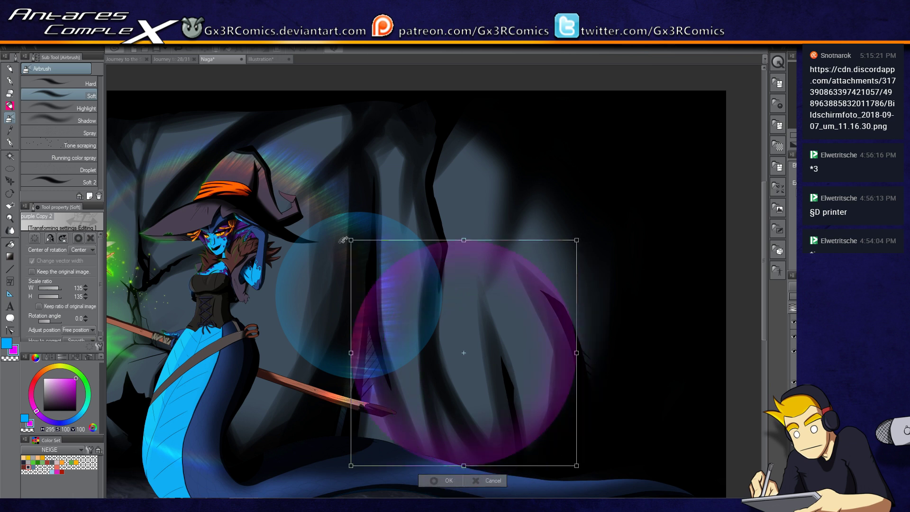
drag(341, 241, 291, 176)
drag(498, 347, 555, 380)
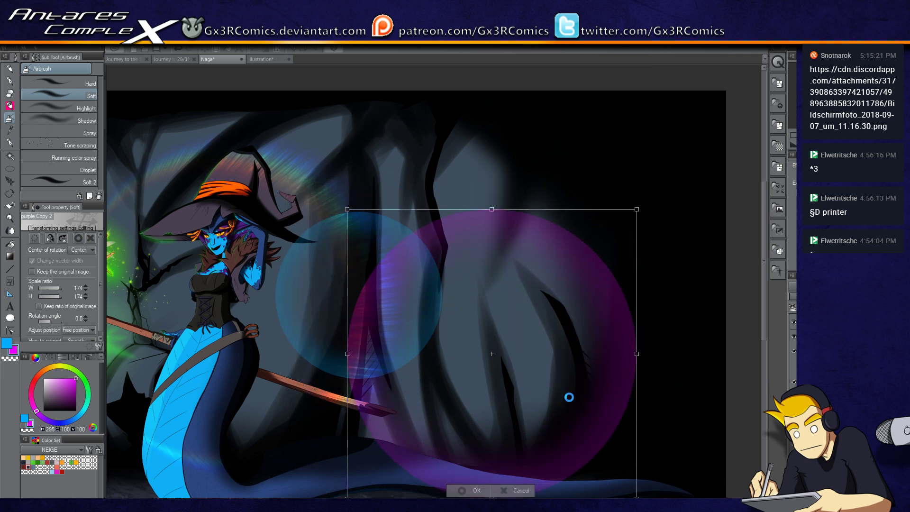
key(Return)
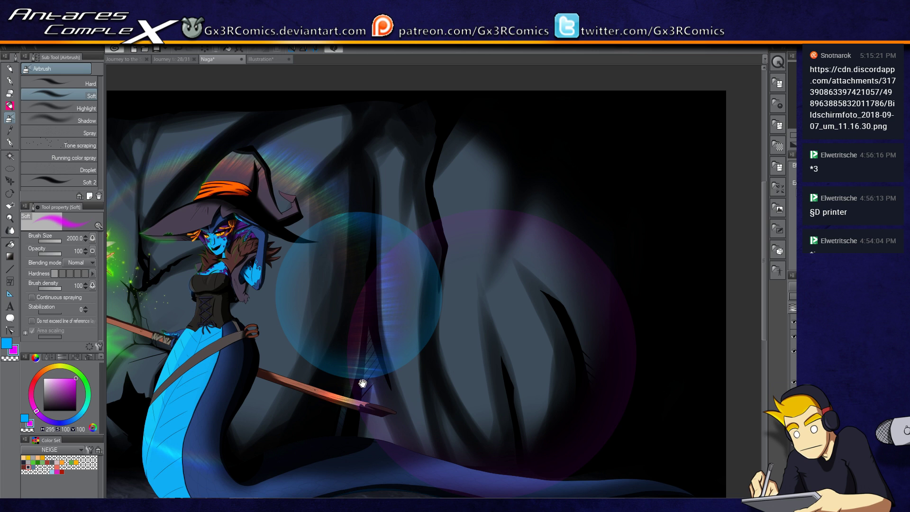
- Move the light blue circle down beside the witch's waist, overlapping the staff and her body
scroll(366, 376, left, 3)
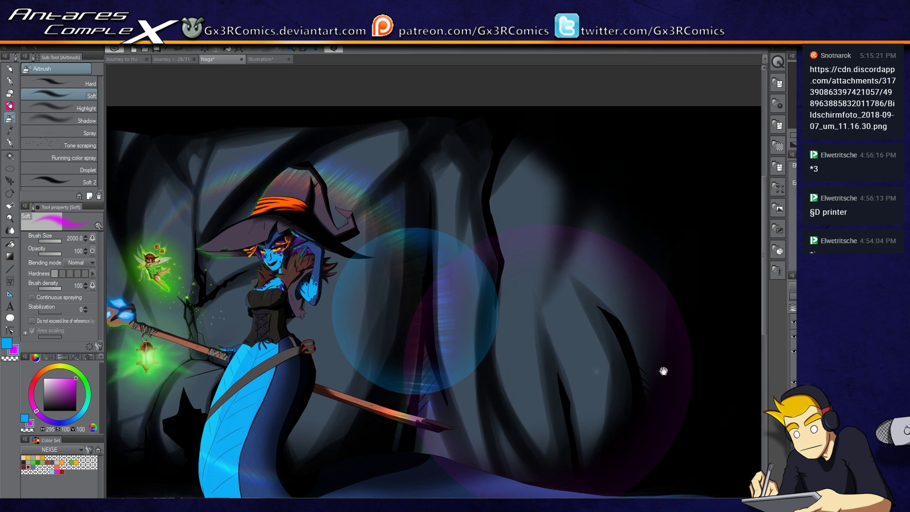
scroll(664, 369, left, 3)
drag(530, 297, 500, 264)
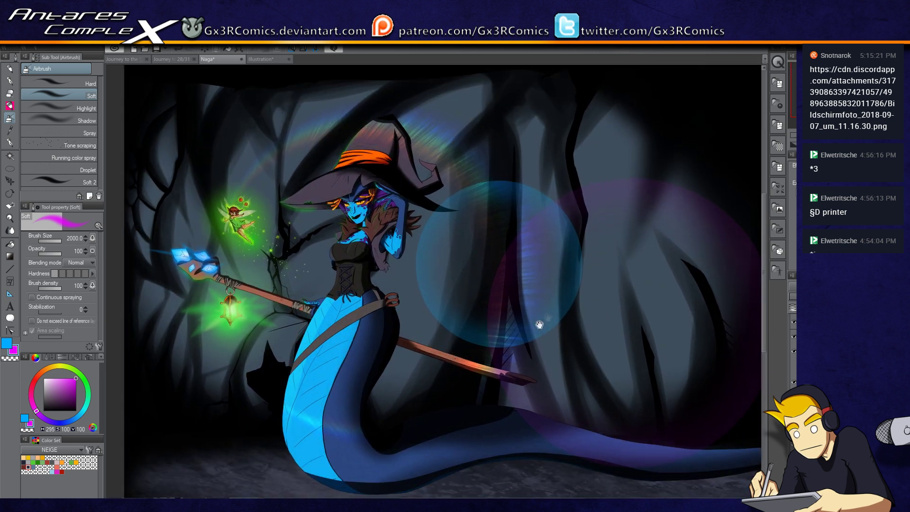
key(k)
drag(491, 324, 428, 409)
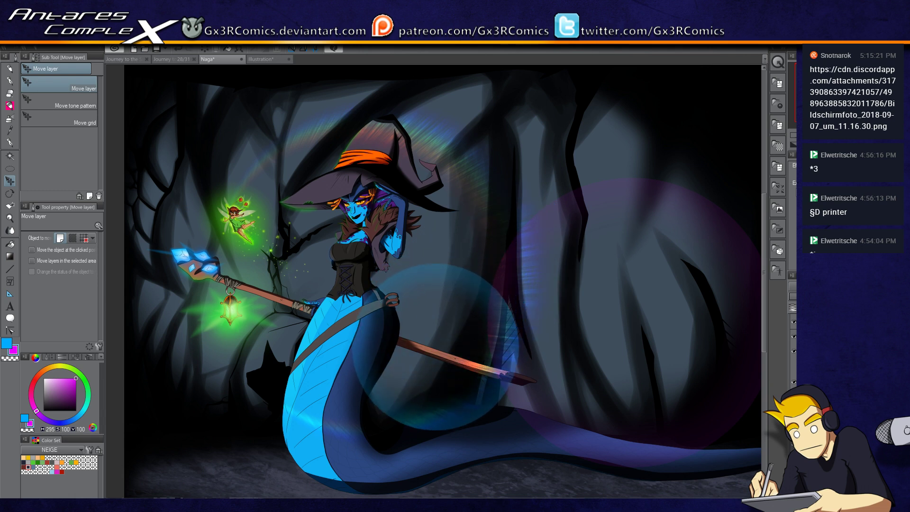
- Move the magenta circle down toward the witch so it overlaps the blue circle, the tail and the ground
scroll(601, 311, down, 3)
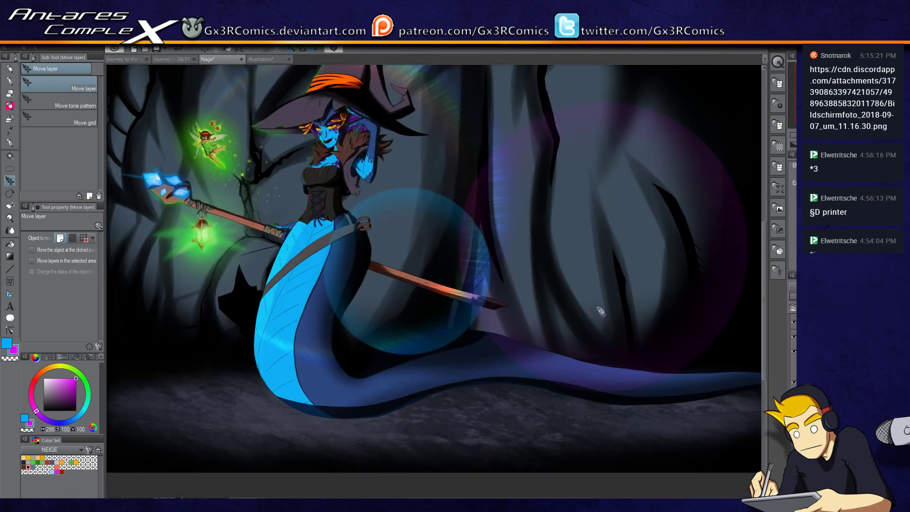
drag(601, 311, 524, 372)
drag(596, 326, 575, 319)
drag(376, 401, 455, 433)
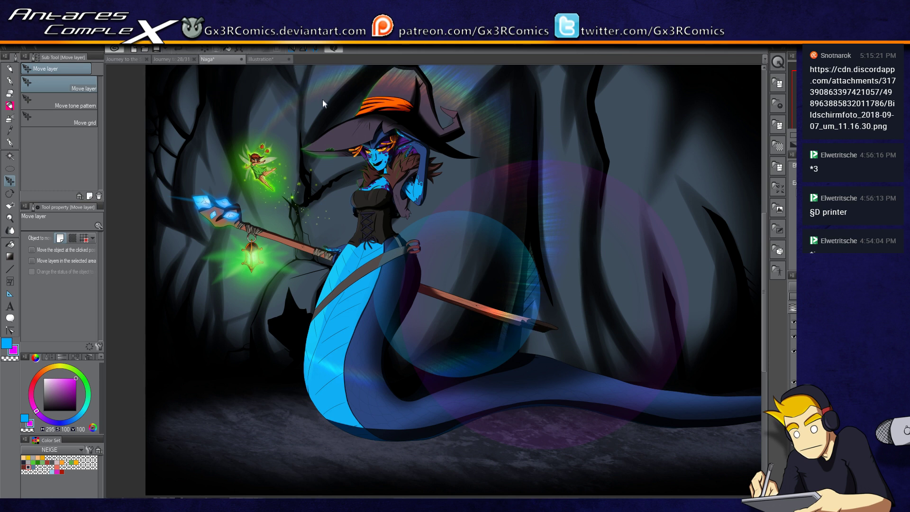
- Shift the light blue circle up and closer to the witch so it overlaps her corset and waist
click(323, 73)
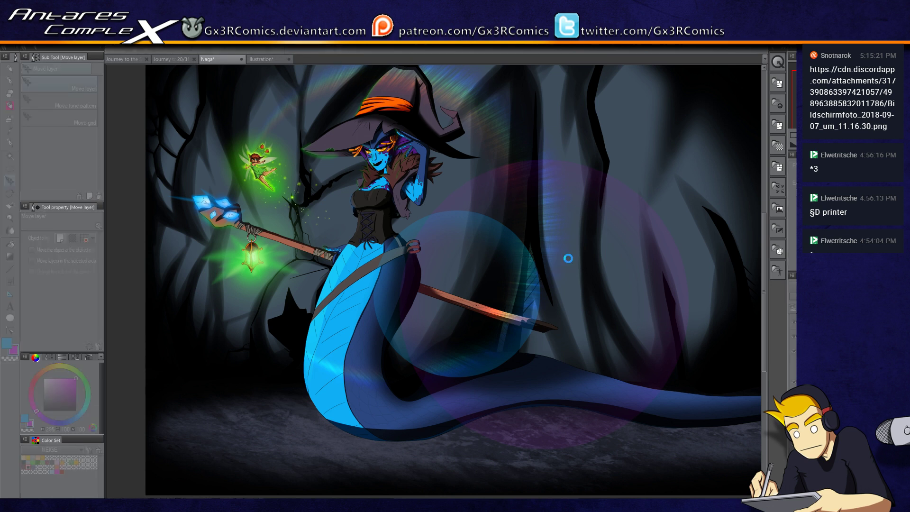
click(399, 422)
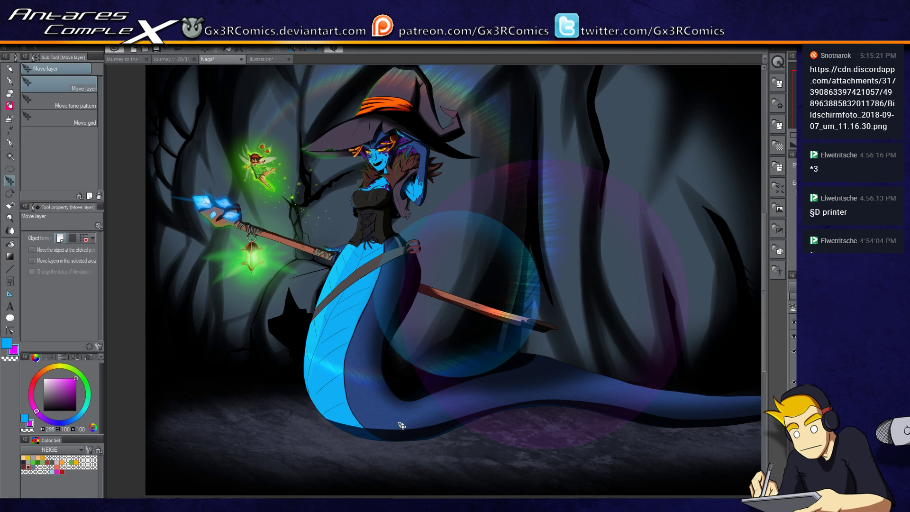
drag(484, 329, 453, 382)
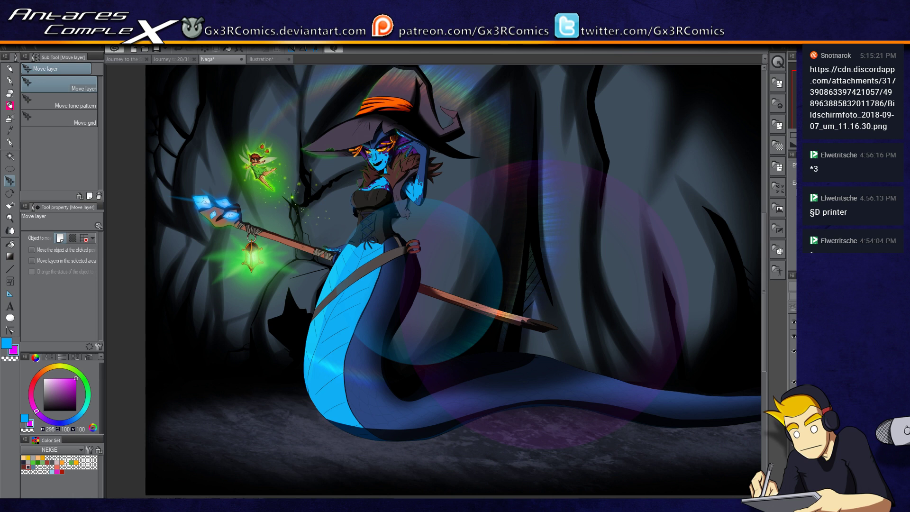
- Offset a copy of the blue circle over the staff, recolour it white with the Soft airbrush, and lower its layer opacity
drag(412, 325, 467, 334)
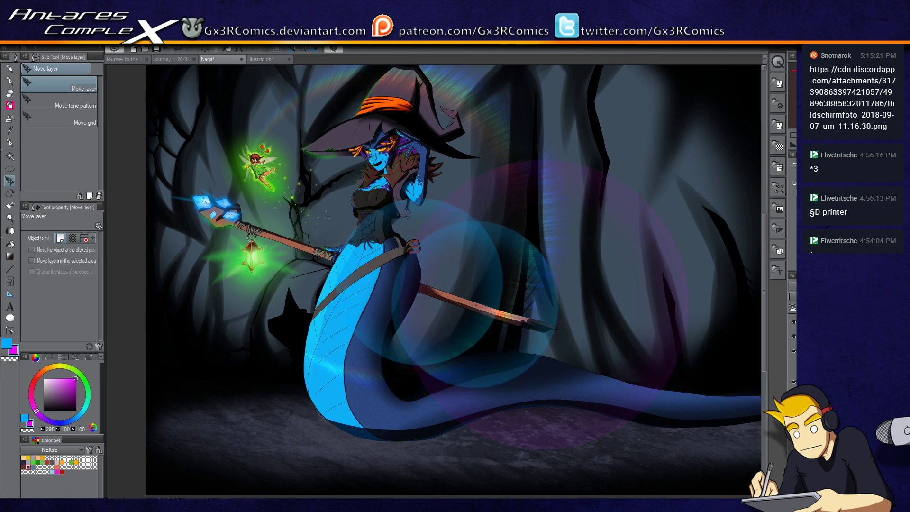
drag(844, 286, 872, 286)
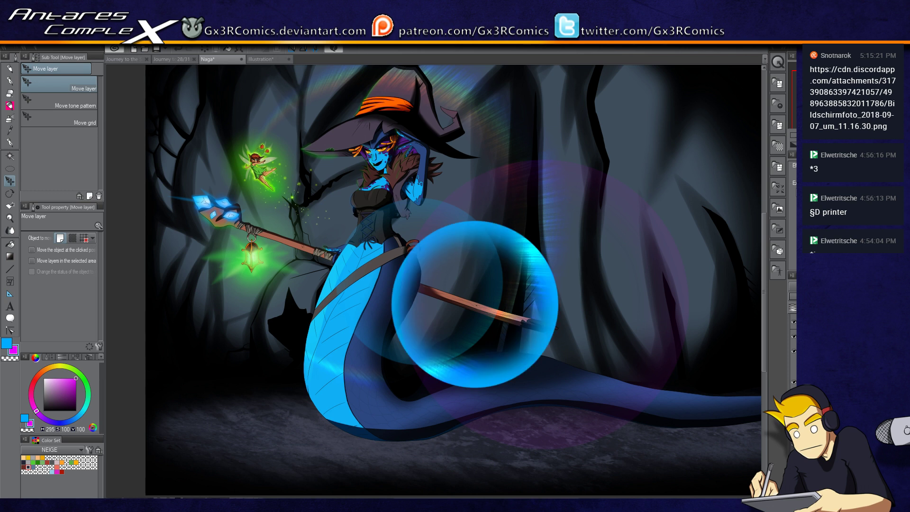
click(43, 378)
key(b)
mouse_move(493, 209)
mouse_down()
mouse_move(405, 285)
mouse_move(486, 223)
mouse_move(514, 271)
mouse_move(509, 357)
mouse_move(523, 369)
mouse_move(519, 291)
mouse_up()
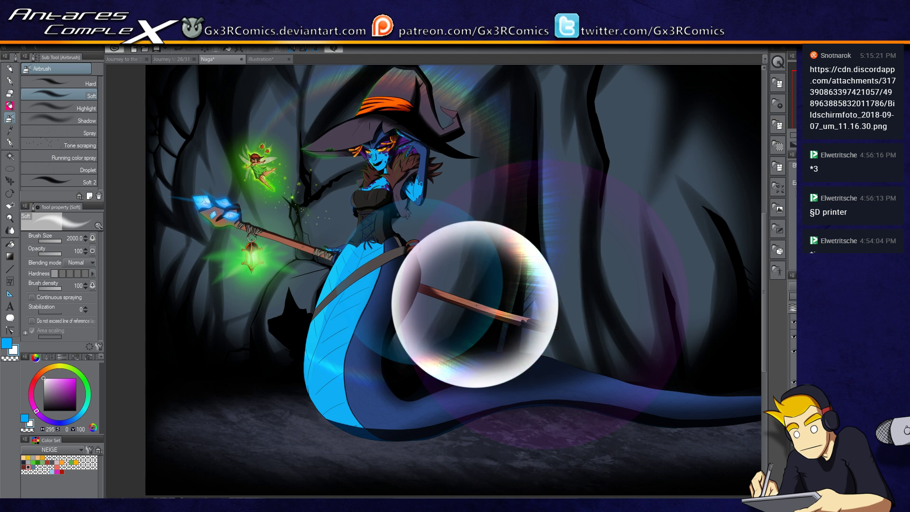
key(ctrl+z)
key(ctrl+t)
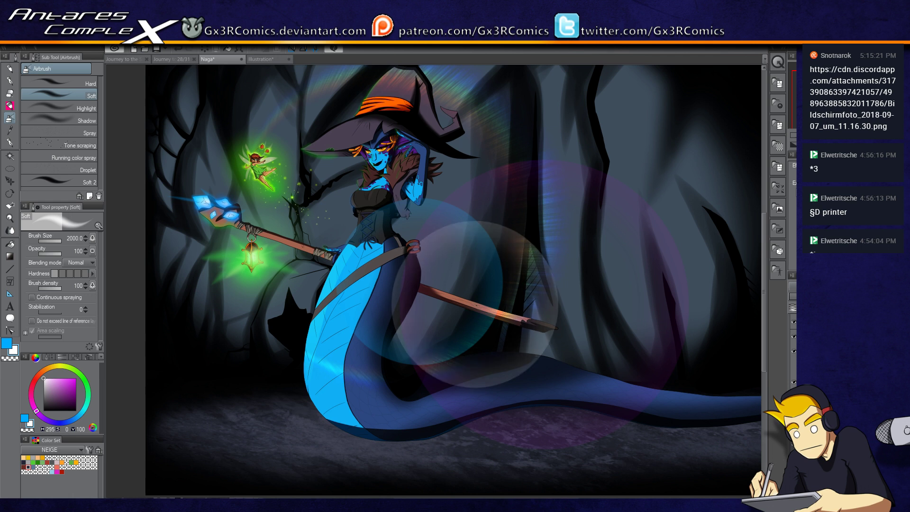
drag(559, 221, 475, 304)
click(458, 403)
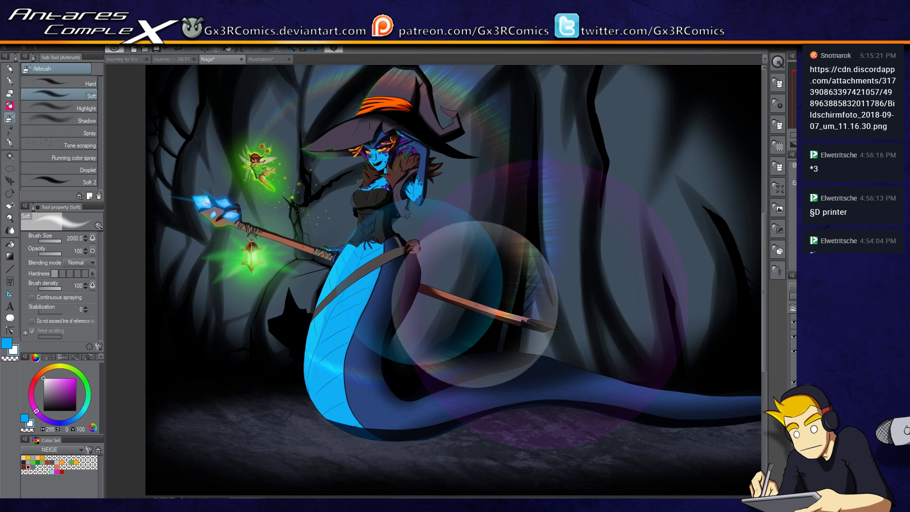
- Scale the white circle down to 39 percent over the staff's shaft
key(ctrl+t)
drag(559, 224, 496, 308)
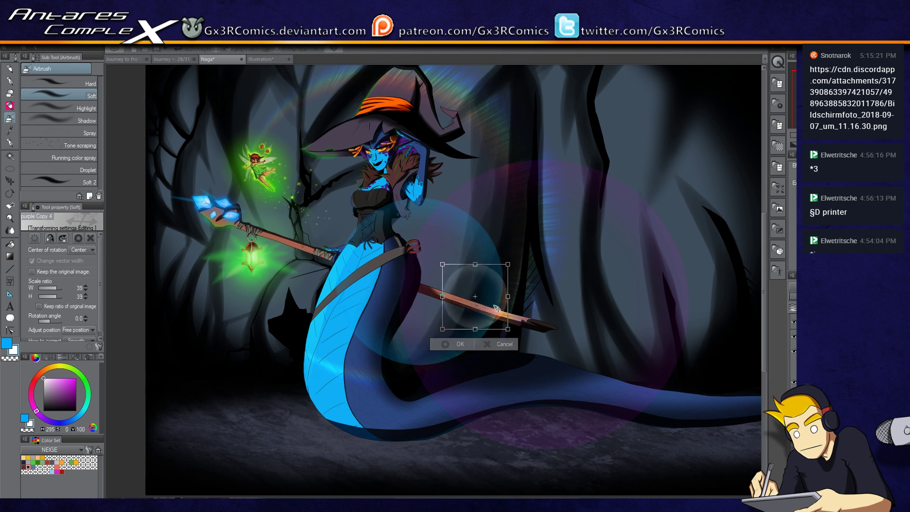
key(Return)
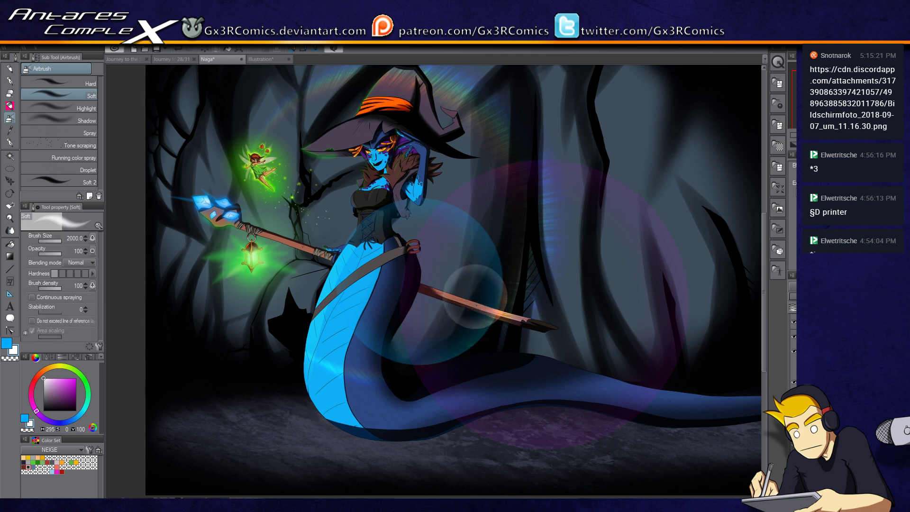
- Move the large magenta circle farther from the witch and slightly lower, over the tail and ground
key(k)
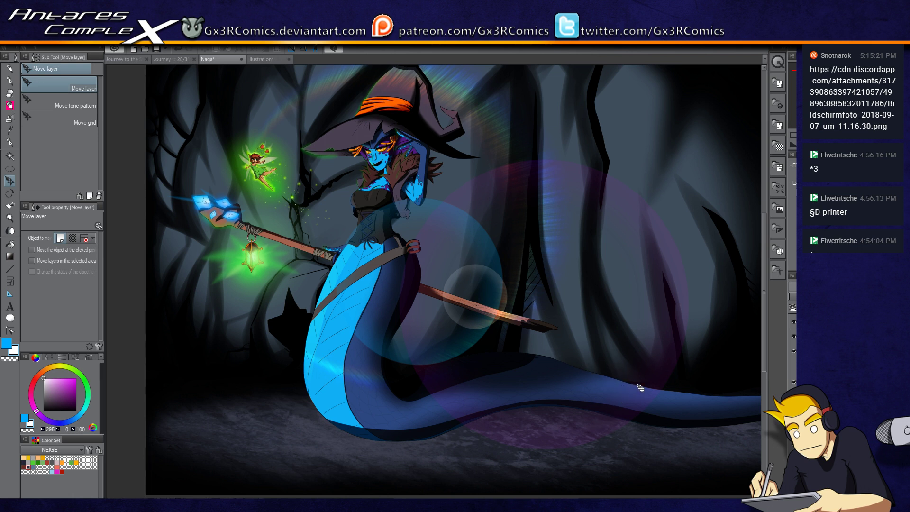
drag(621, 380, 536, 361)
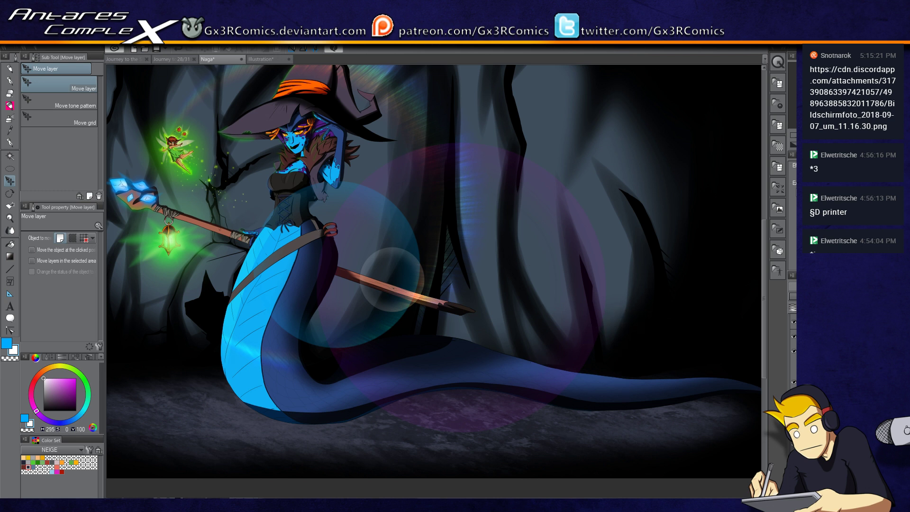
drag(585, 378, 677, 412)
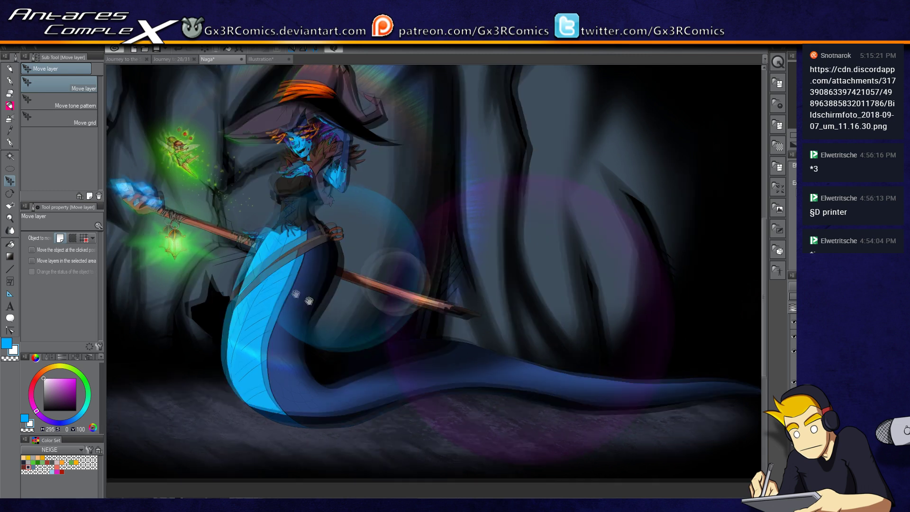
drag(296, 294, 402, 346)
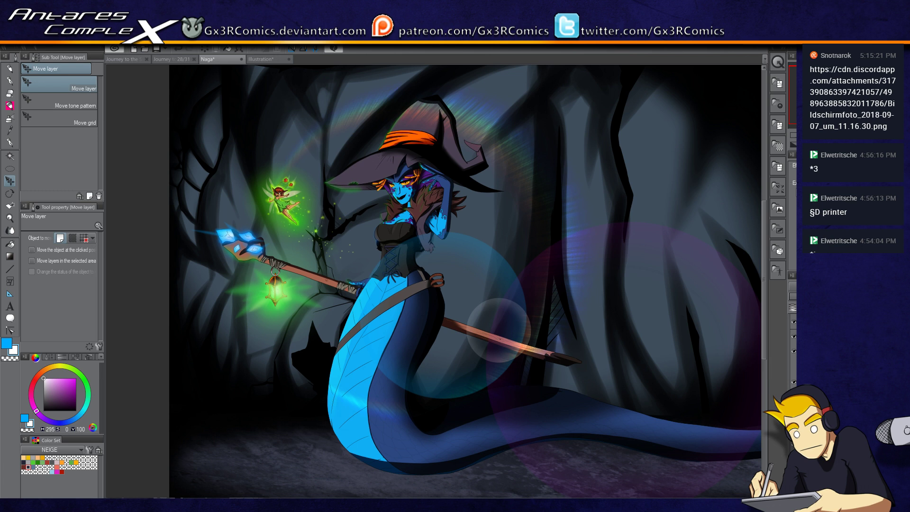
- Try placing a copy of the small white circle beside the staff's blue crystals
click(793, 287)
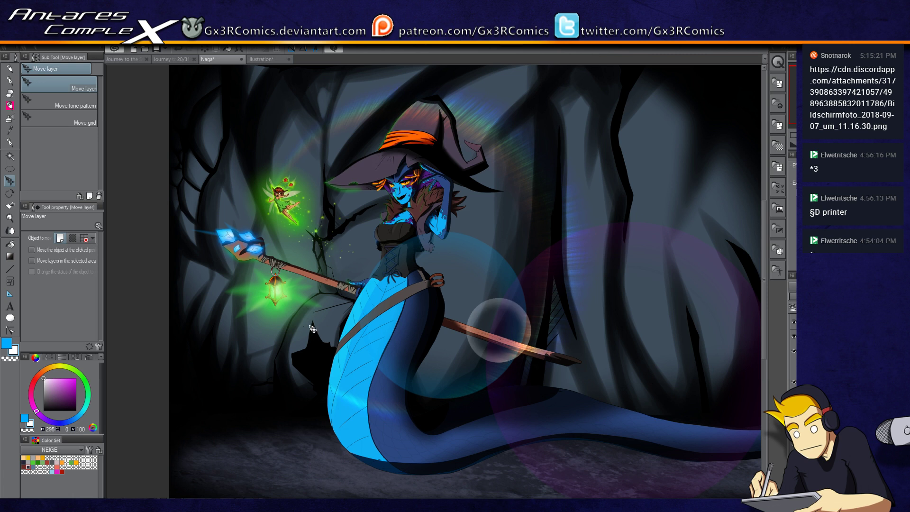
drag(490, 355, 134, 315)
drag(205, 285, 202, 284)
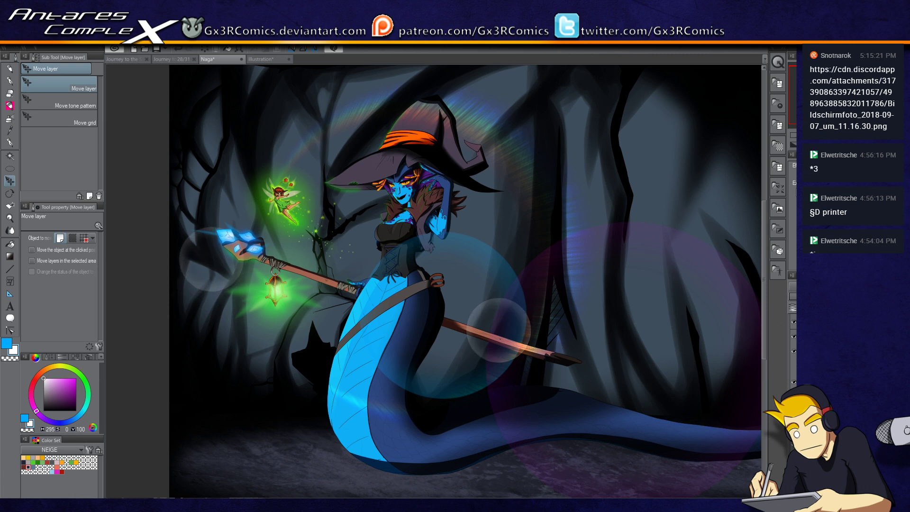
key(ctrl+z)
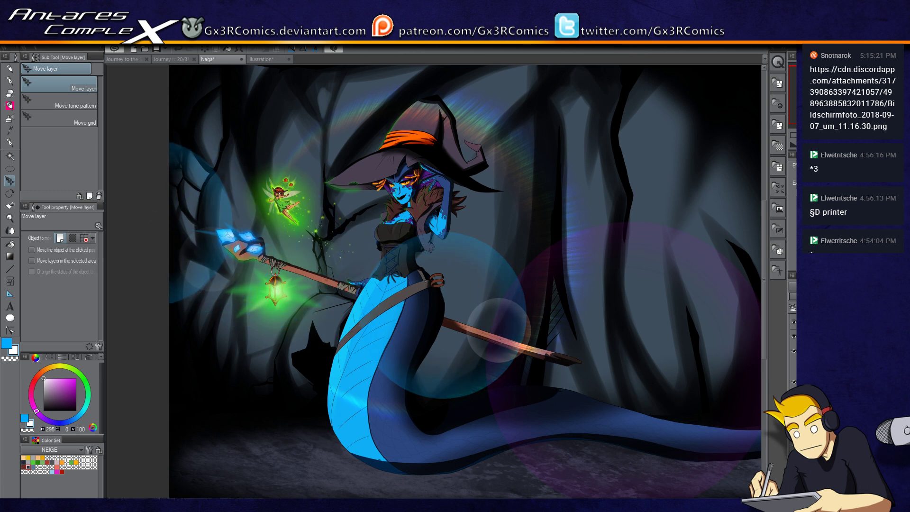
- Place a copy of the light blue circle across the canvas edge behind the staff's crystals and scale it to 129 percent
key(ctrl+t)
drag(232, 137, 176, 201)
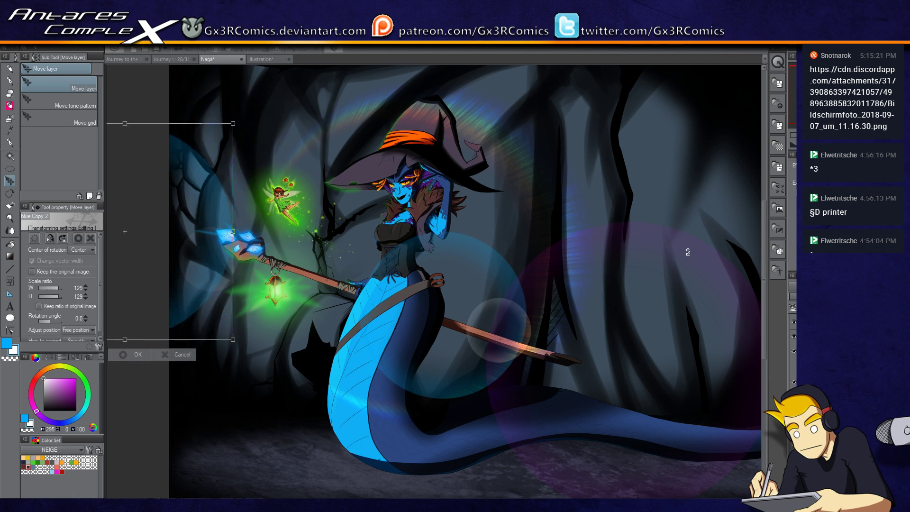
key(Return)
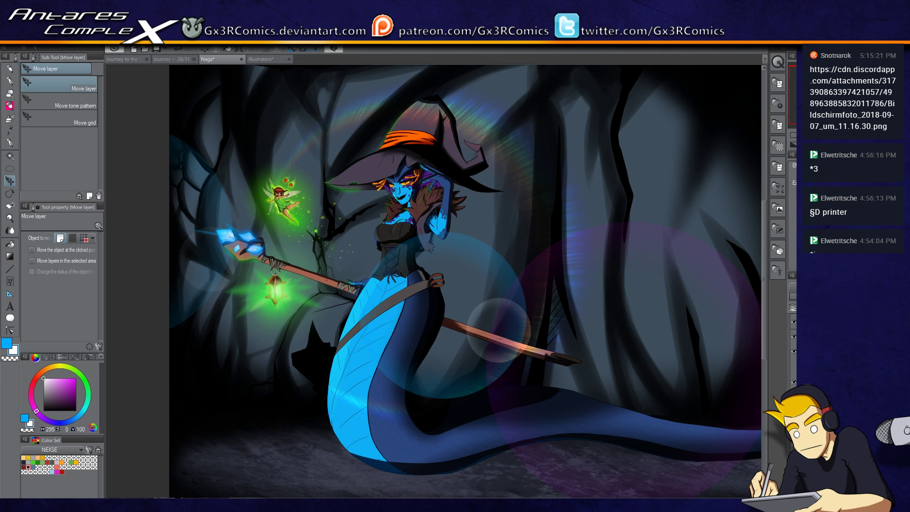
drag(433, 282, 332, 254)
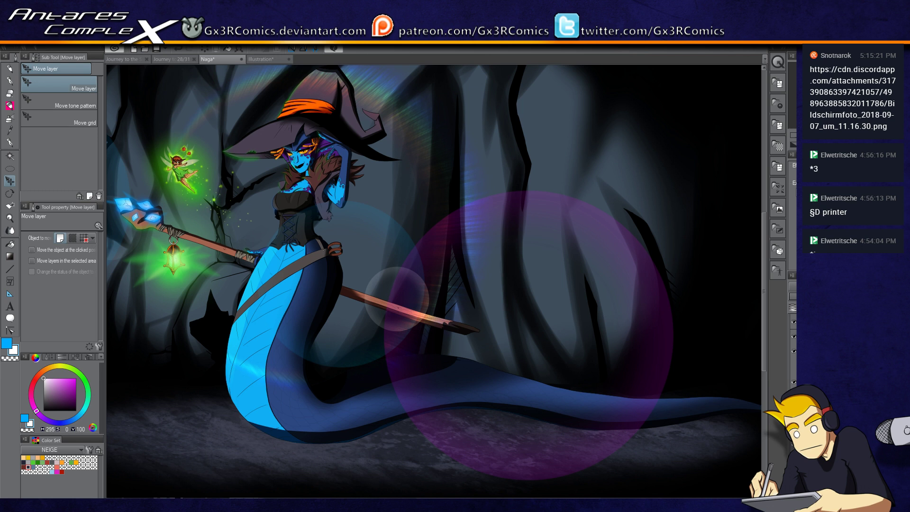
- Place a copy of the small white circle above the tail, over the large magenta circle's edge farthest from the witch
drag(440, 313, 440, 316)
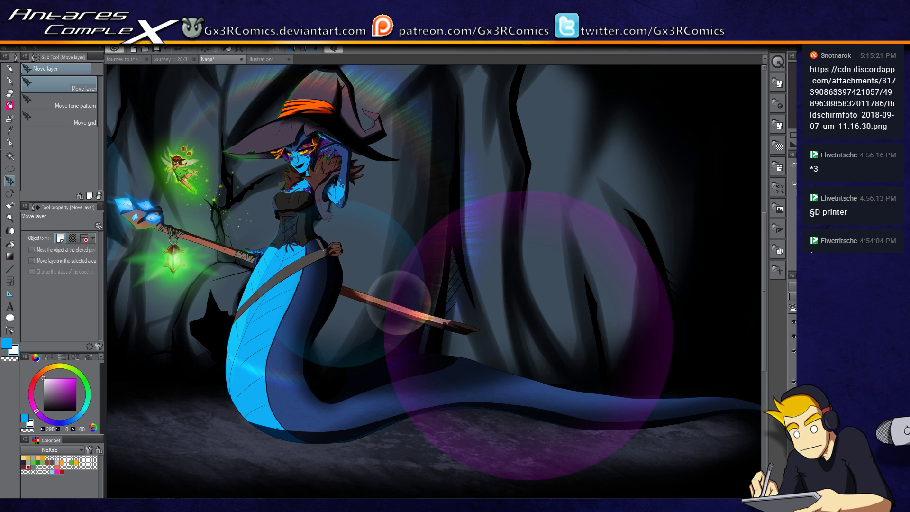
drag(805, 327, 806, 329)
drag(417, 322, 721, 407)
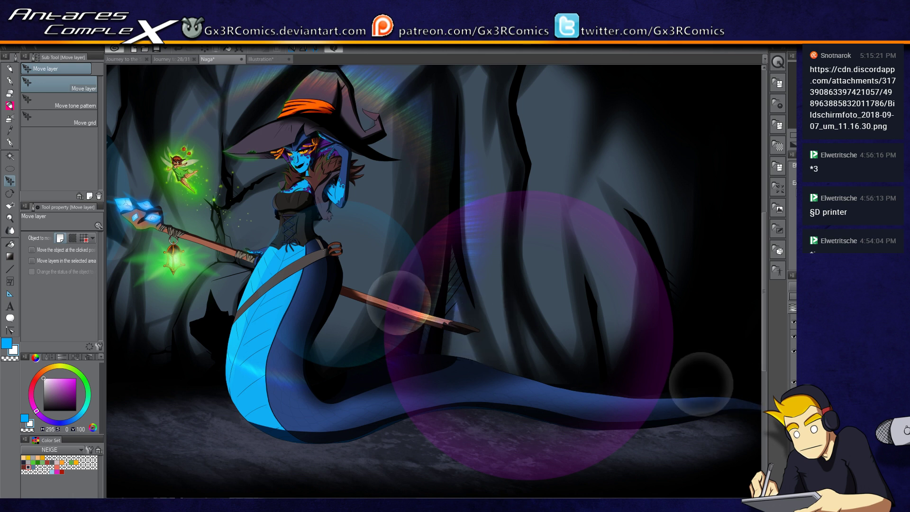
drag(676, 391, 534, 354)
key(ctrl+0)
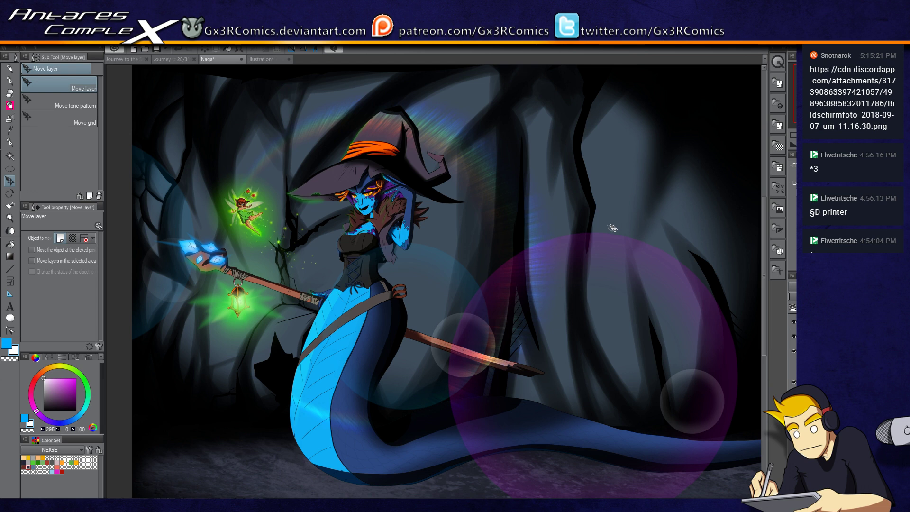
scroll(586, 239, down, 3)
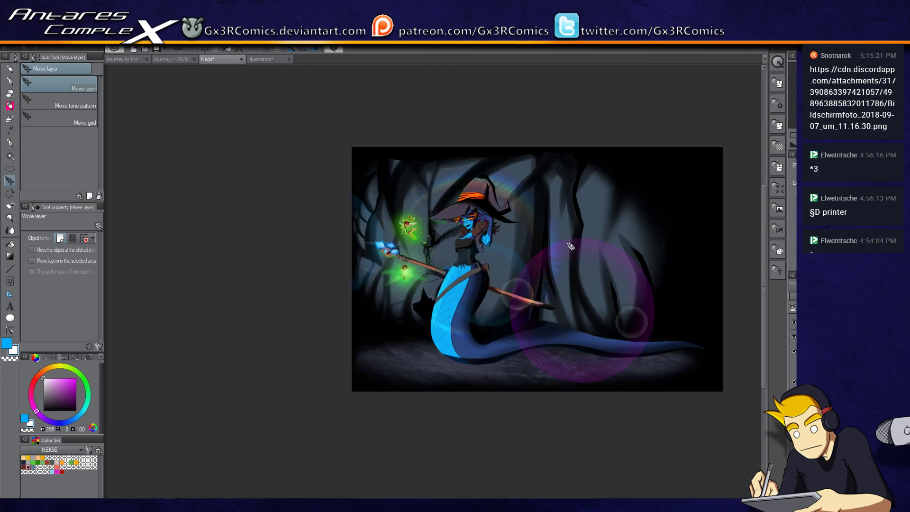
scroll(569, 247, up, 3)
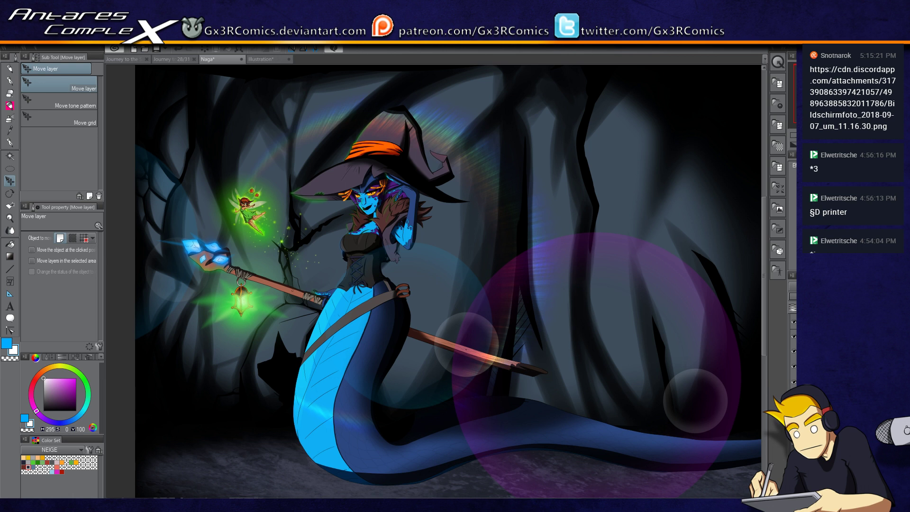
drag(605, 364, 510, 337)
scroll(793, 351, down, 5)
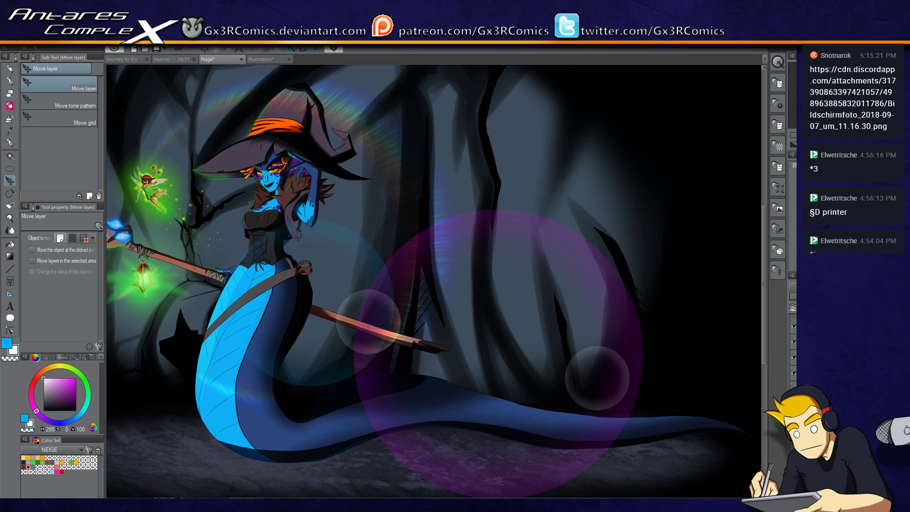
- Darken the forest background behind the tail with black, using the Soft airbrush at size 2000, redoing the first strokes more softly
scroll(794, 351, down, 3)
click(75, 410)
key(b)
mouse_move(553, 389)
mouse_down()
mouse_move(530, 394)
mouse_move(505, 352)
mouse_move(544, 286)
mouse_move(496, 405)
mouse_move(521, 289)
mouse_move(591, 196)
mouse_move(534, 284)
mouse_move(585, 130)
mouse_move(534, 259)
mouse_move(554, 231)
mouse_move(554, 180)
mouse_move(446, 381)
mouse_move(522, 260)
mouse_move(451, 375)
mouse_move(452, 449)
mouse_move(433, 396)
mouse_move(496, 277)
mouse_move(490, 170)
mouse_move(471, 183)
mouse_up()
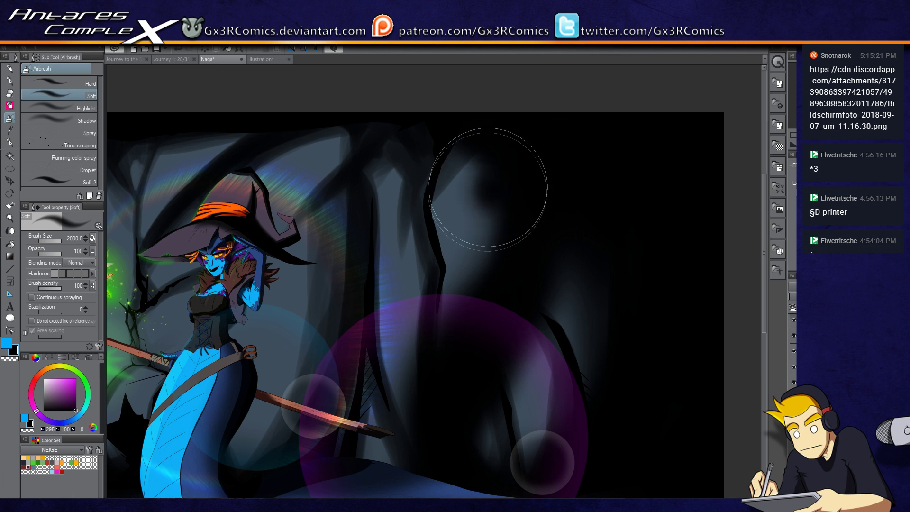
mouse_move(577, 213)
mouse_down()
mouse_move(487, 179)
mouse_move(493, 210)
mouse_move(502, 211)
mouse_move(431, 173)
mouse_move(534, 224)
mouse_move(656, 315)
mouse_move(691, 268)
mouse_up()
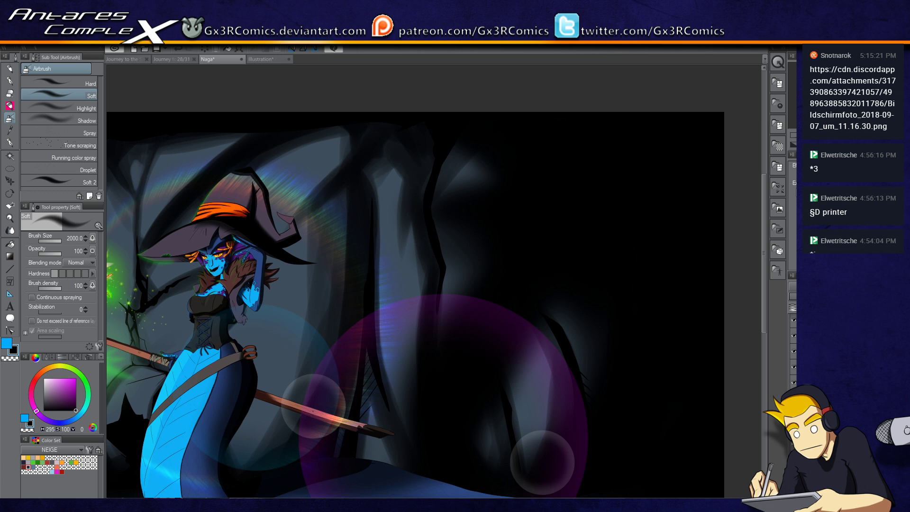
key(ctrl+z)
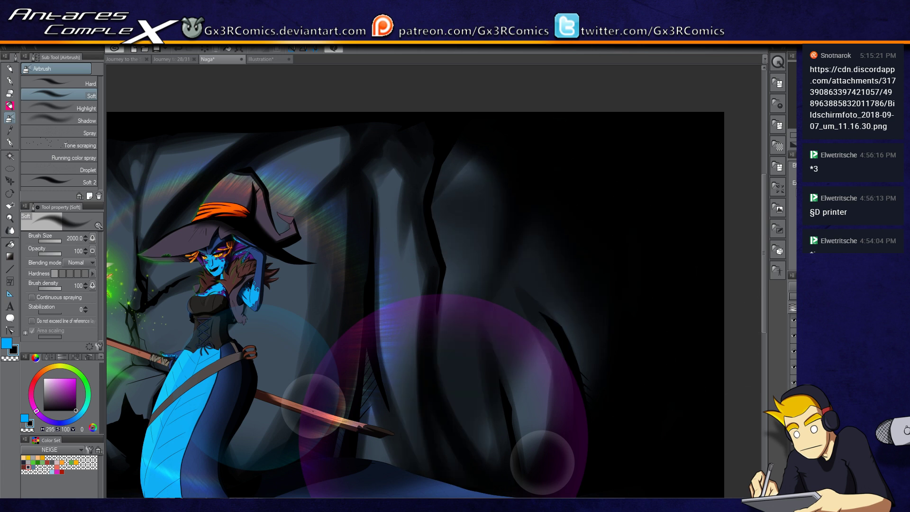
drag(499, 236, 499, 391)
mouse_move(541, 263)
mouse_down()
mouse_move(518, 335)
mouse_move(548, 410)
mouse_up()
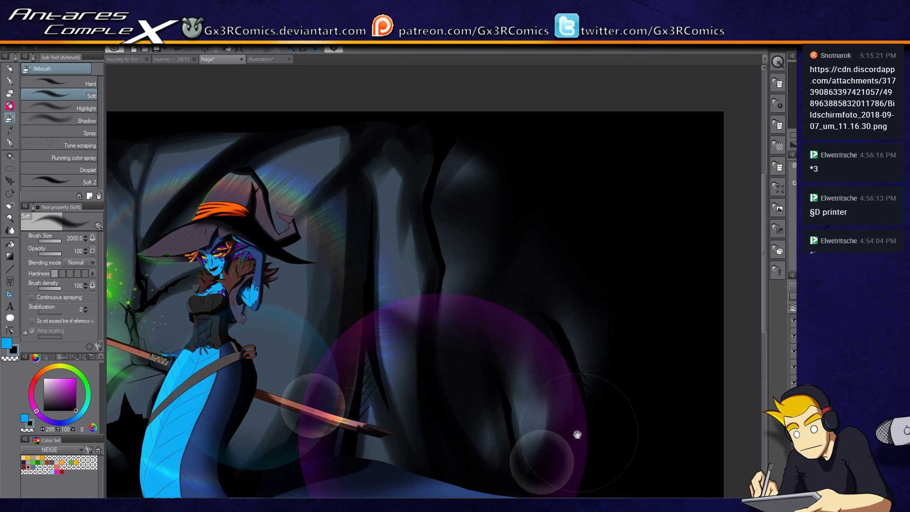
drag(591, 357, 505, 268)
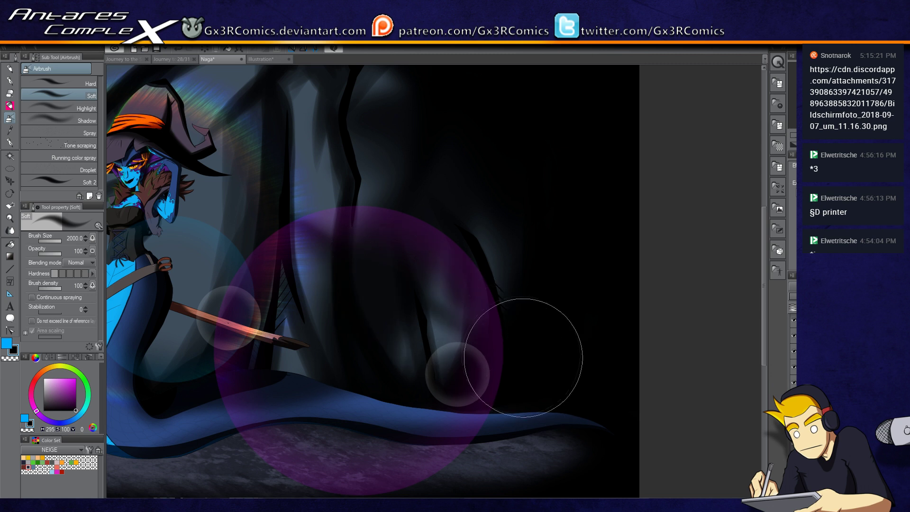
drag(450, 312, 512, 401)
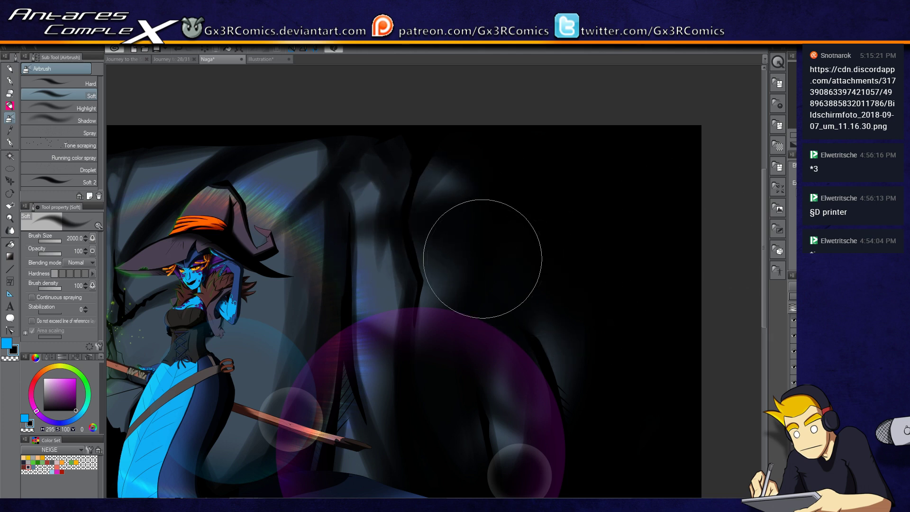
- Airbrush soft black over the outer forest on the staff's side and over the ground beneath the naga
scroll(507, 370, down, 3)
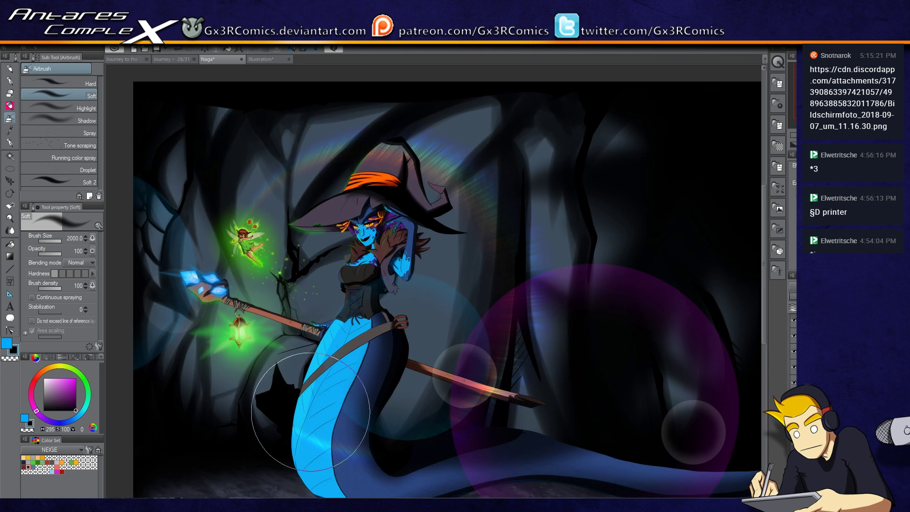
drag(310, 411, 269, 429)
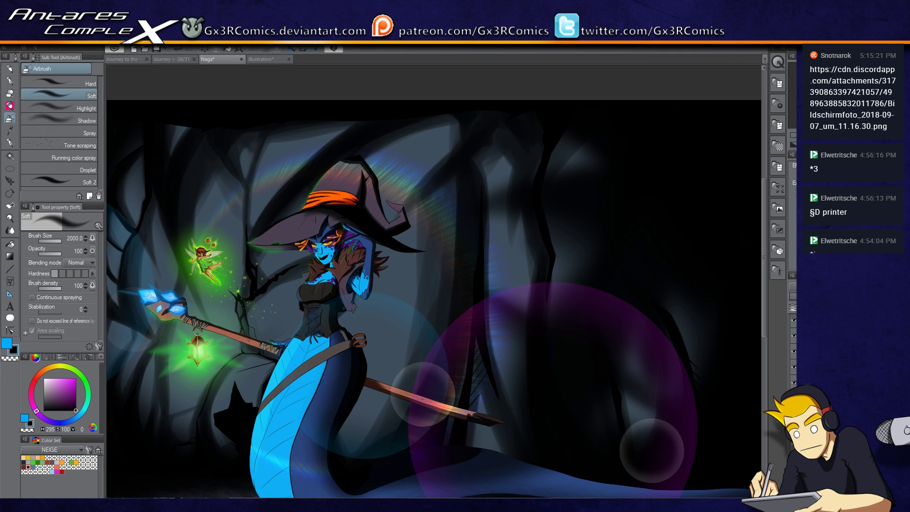
scroll(450, 456, down, 3)
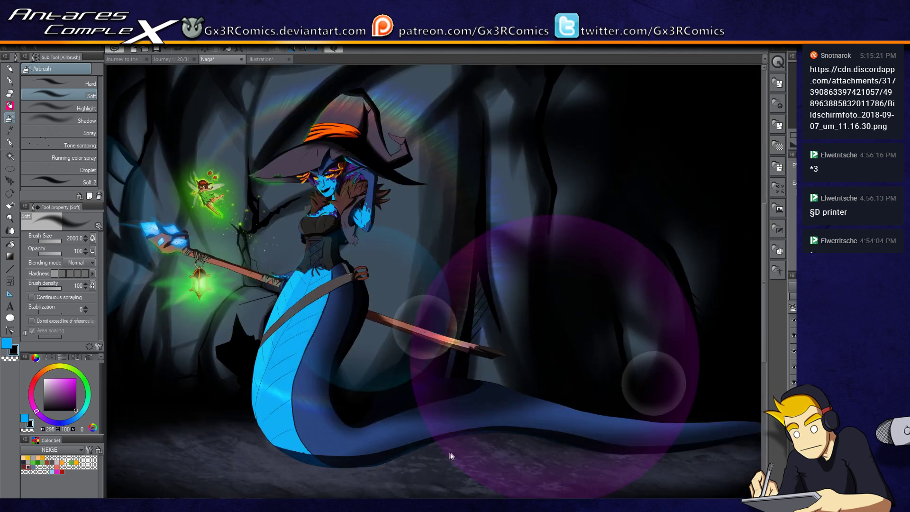
scroll(450, 454, down, 3)
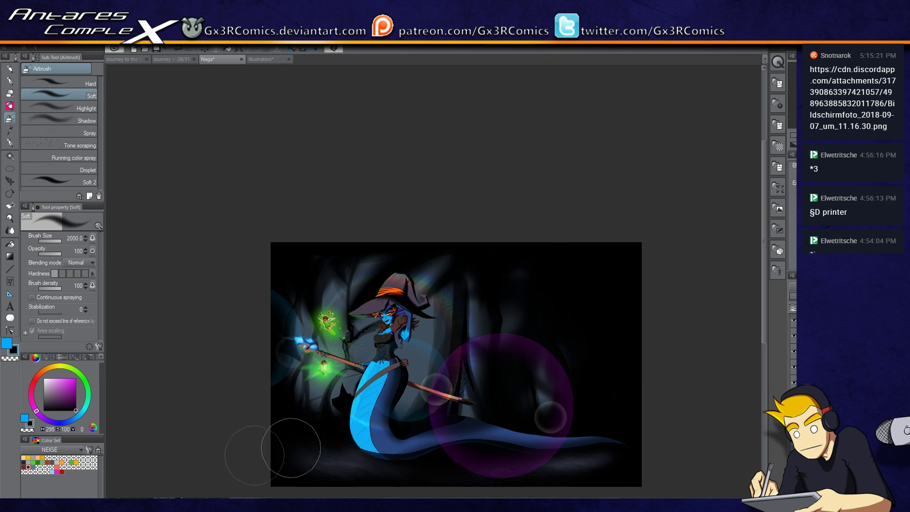
drag(453, 458, 397, 428)
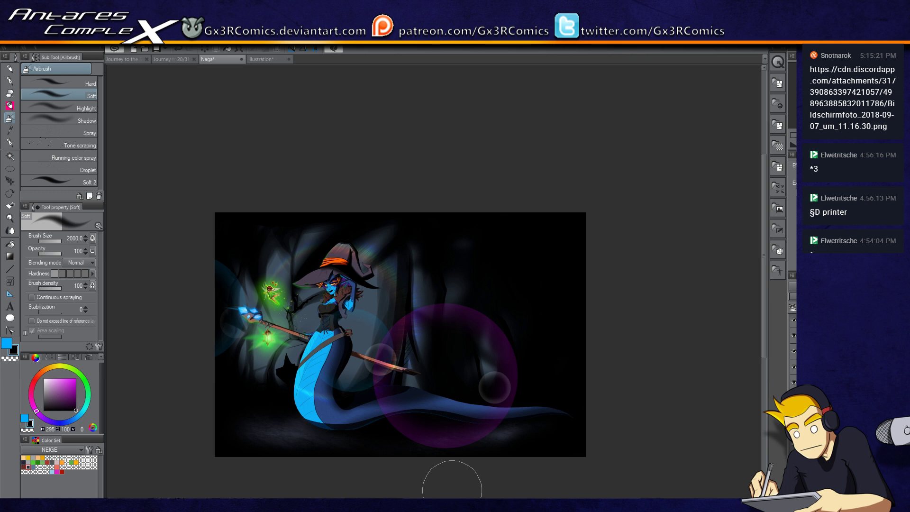
- Examine the darkened scene around the witch, hat and fairy, both close up and as a whole
scroll(389, 377, up, 3)
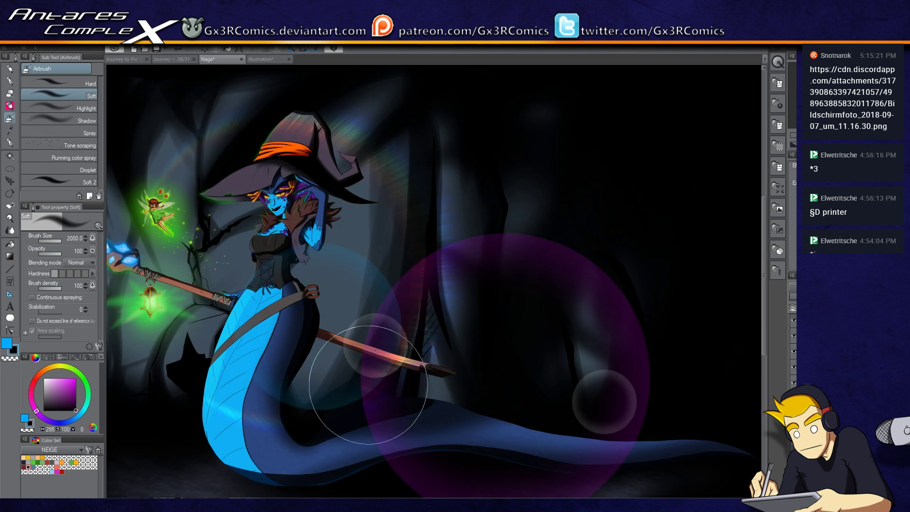
drag(296, 320, 350, 338)
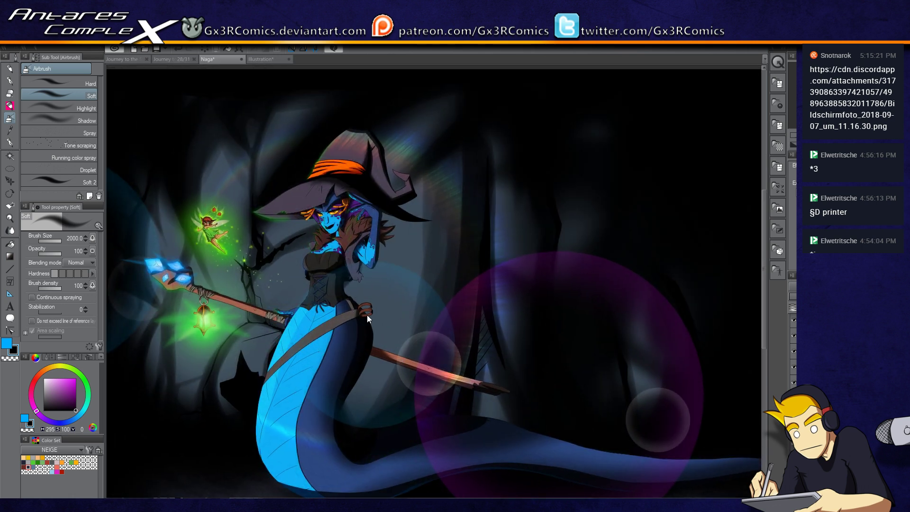
scroll(367, 315, up, 2)
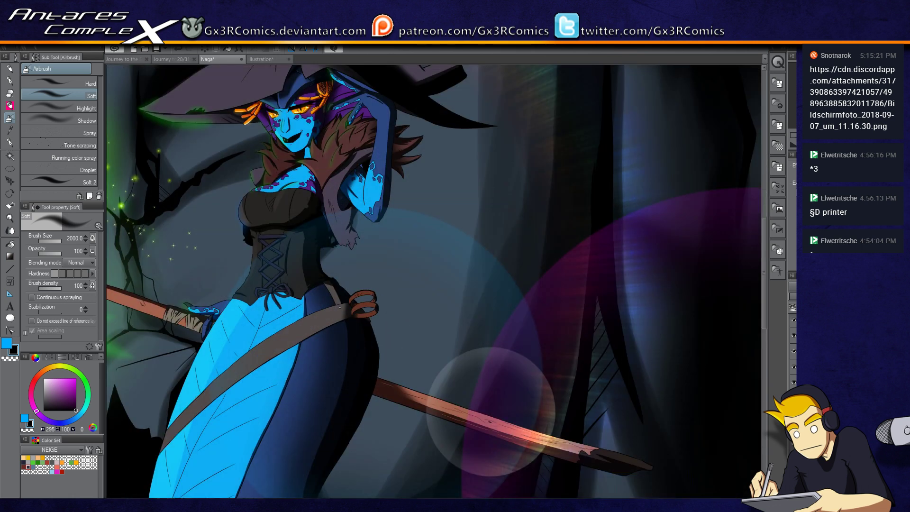
scroll(366, 316, up, 1)
drag(247, 373, 394, 299)
drag(214, 375, 377, 351)
drag(295, 262, 349, 391)
drag(431, 258, 389, 333)
drag(386, 345, 358, 379)
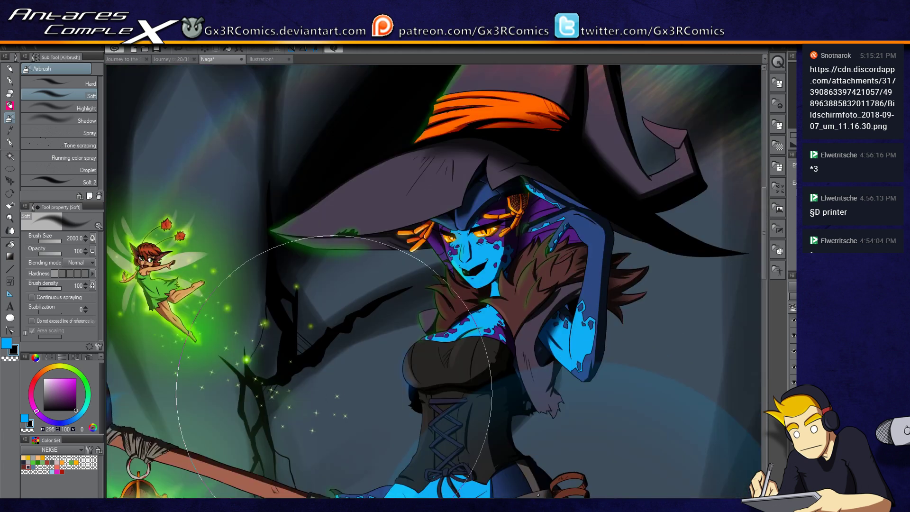
scroll(334, 393, down, 5)
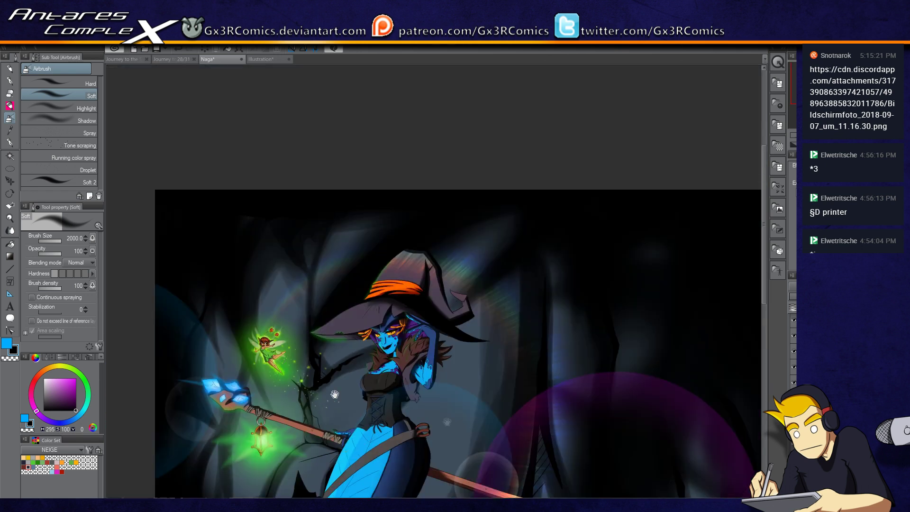
scroll(335, 394, down, 5)
drag(376, 386, 389, 411)
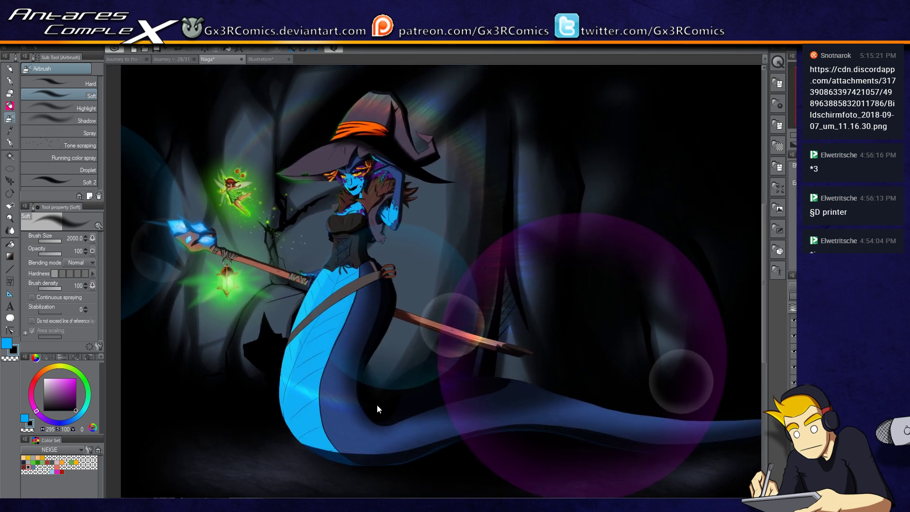
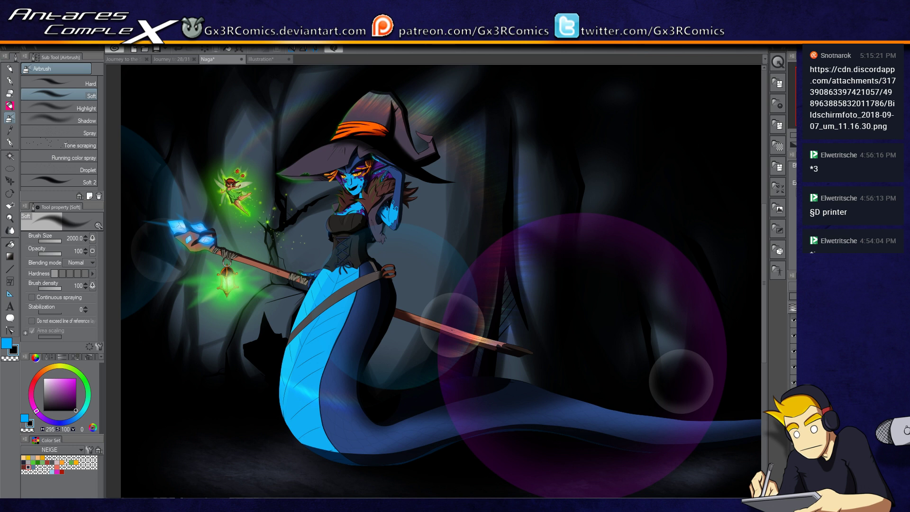
- Save the illustration and paste the orange lens-flare image onto the canvas as a new layer
key(ctrl+s)
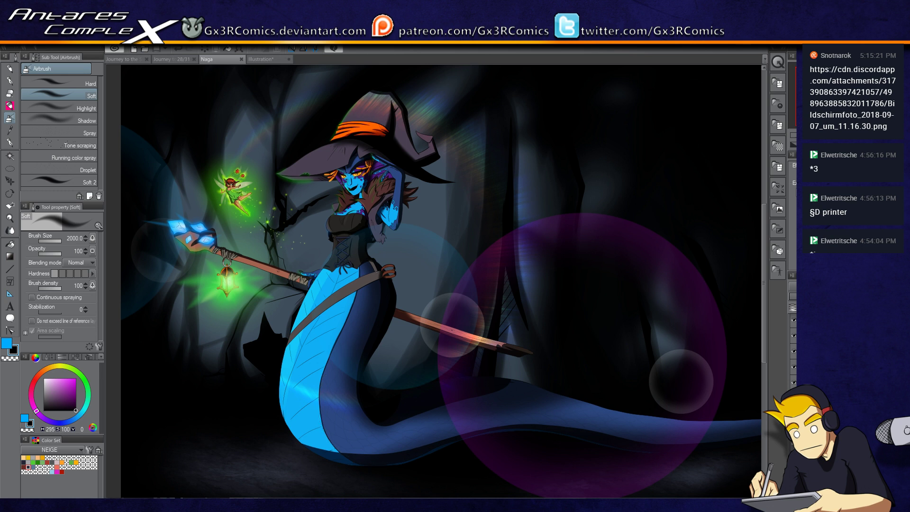
click(735, 327)
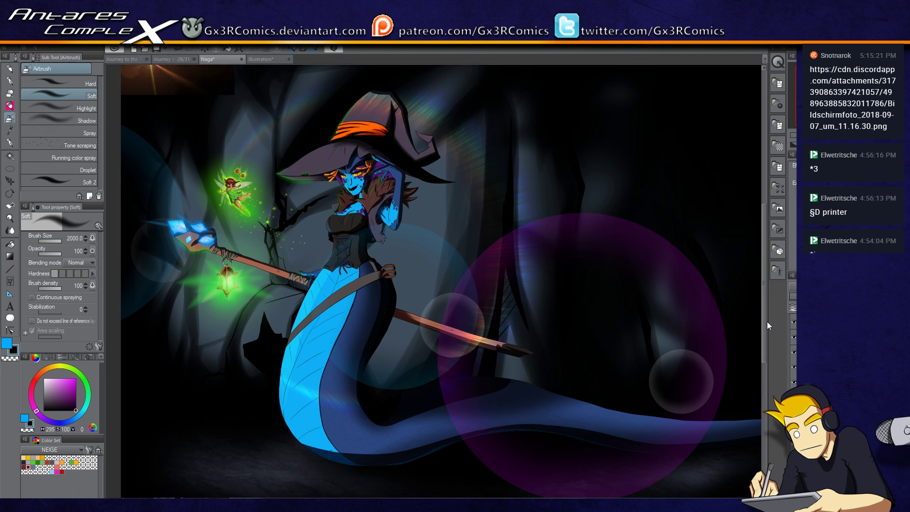
key(ctrl+minus)
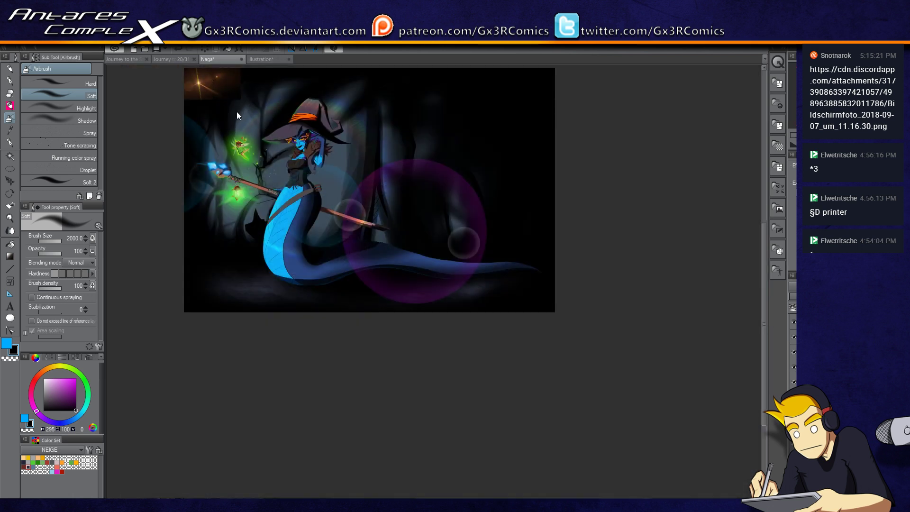
- Scale the lens-flare image to 815 percent so that it covers the whole canvas
key(ctrl+t)
drag(239, 99, 620, 350)
drag(526, 252, 494, 264)
drag(163, 81, 137, 67)
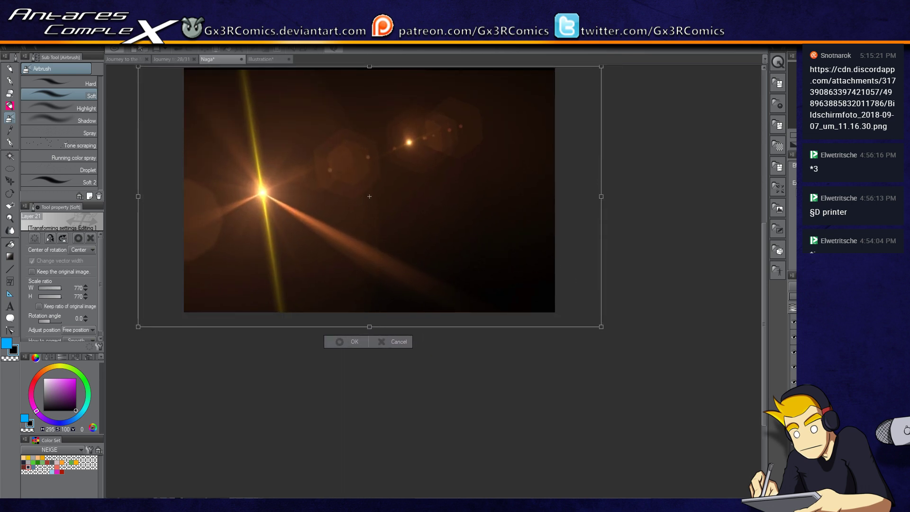
drag(336, 256, 335, 255)
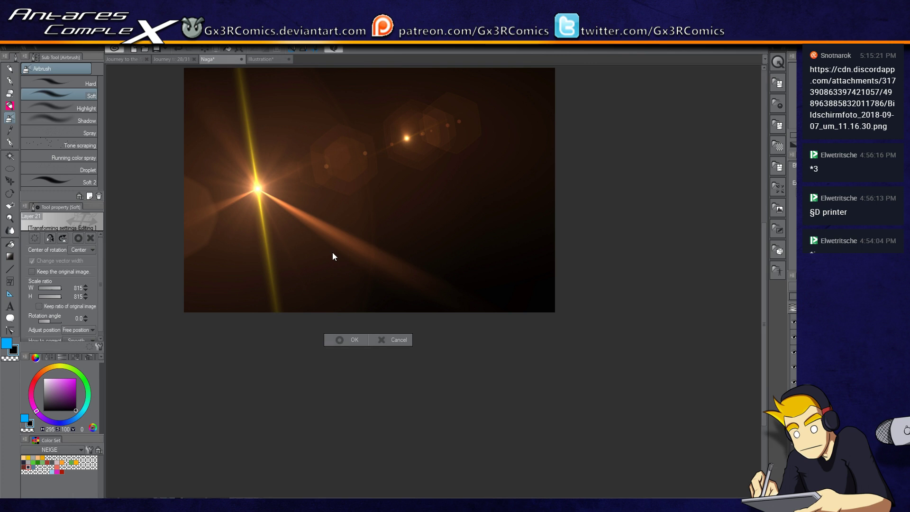
key(Return)
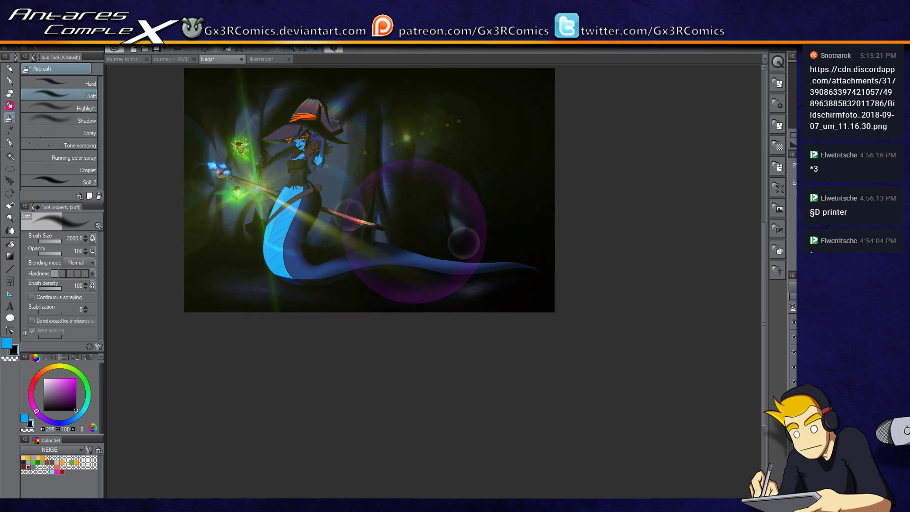
- Blend the lens-flare layer so it brightens only the lit areas, and move its bright centre onto the green lantern
drag(457, 305, 460, 341)
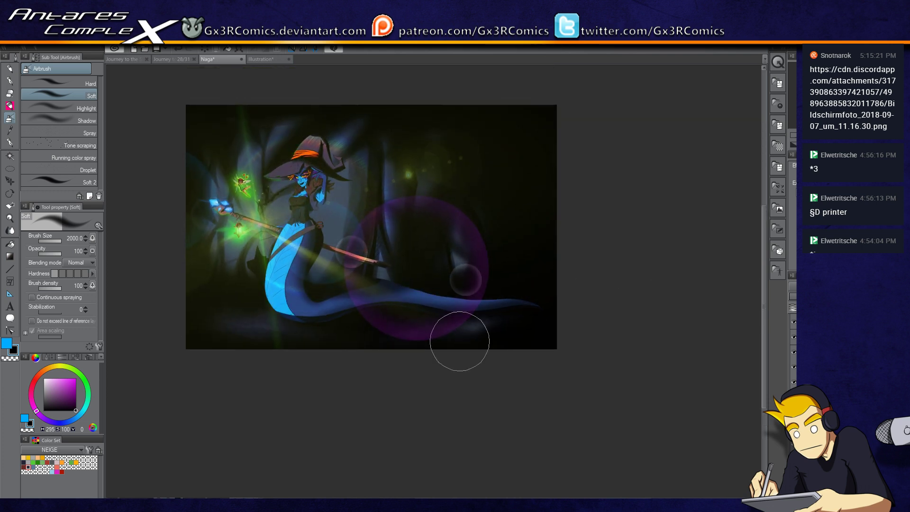
key(ctrl+plus)
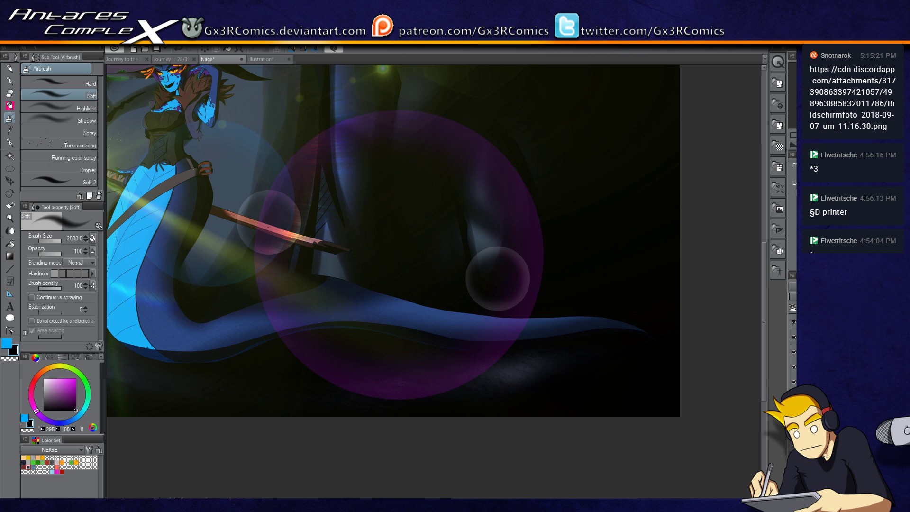
drag(387, 311, 549, 406)
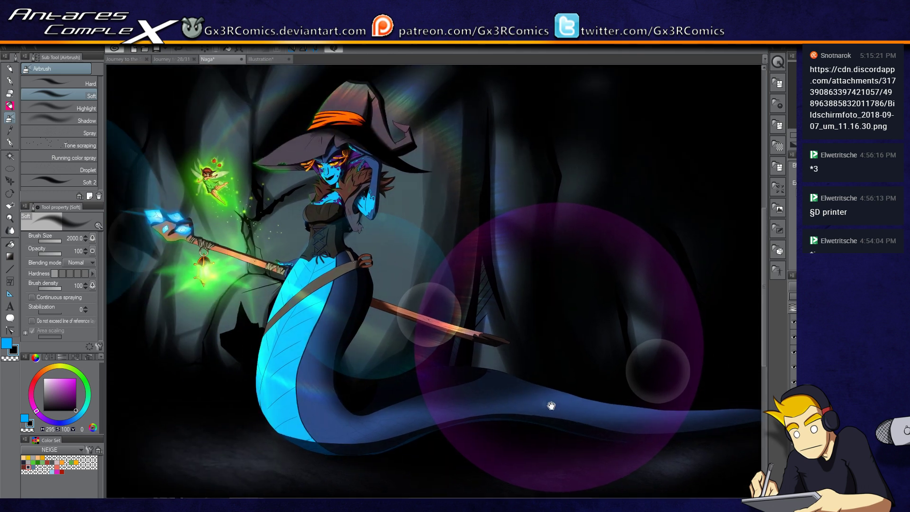
drag(480, 379, 522, 402)
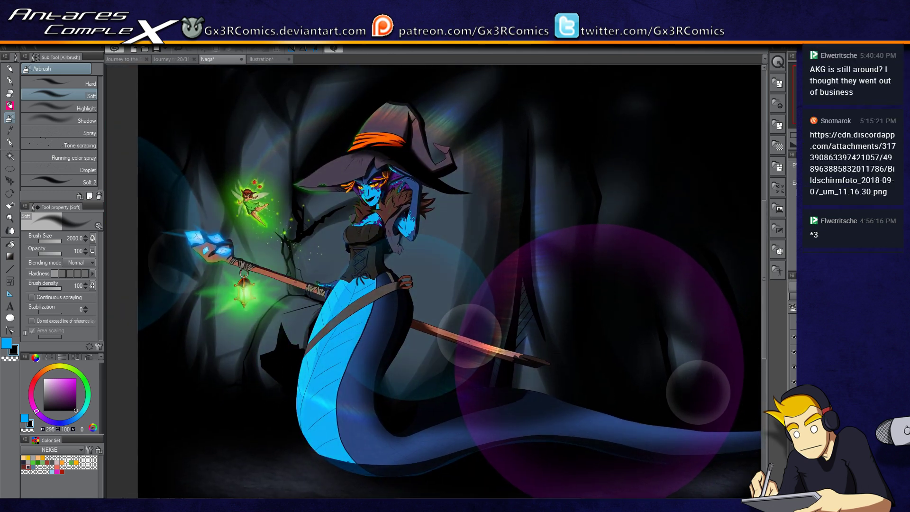
key(k)
mouse_move(286, 290)
mouse_down()
mouse_move(251, 307)
mouse_move(246, 293)
mouse_up()
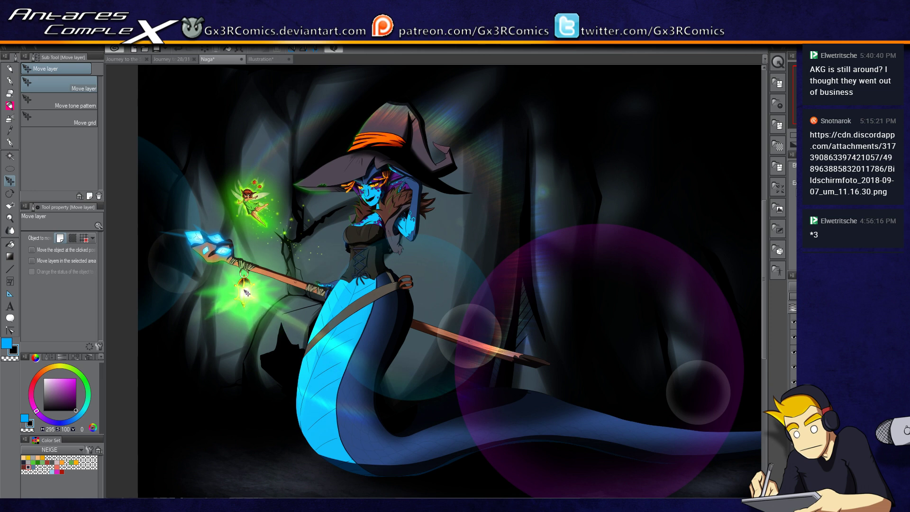
drag(554, 389, 528, 374)
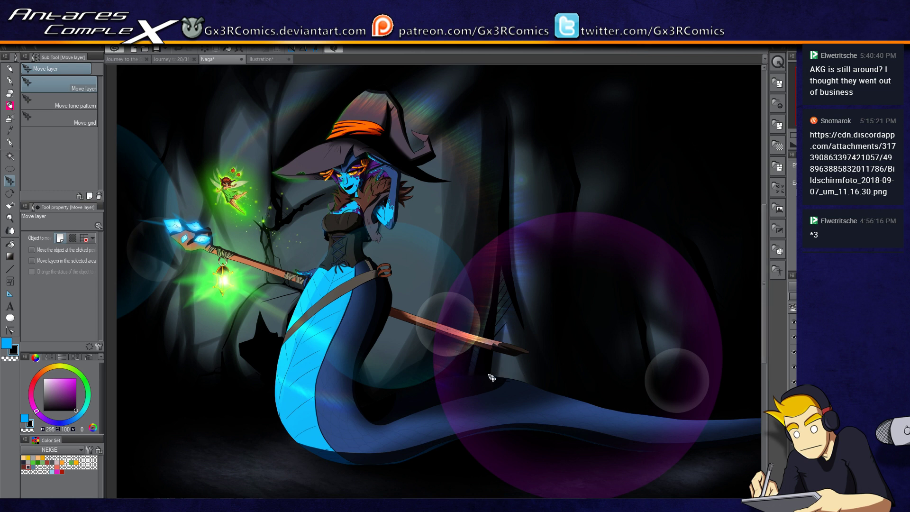
scroll(493, 373, down, 3)
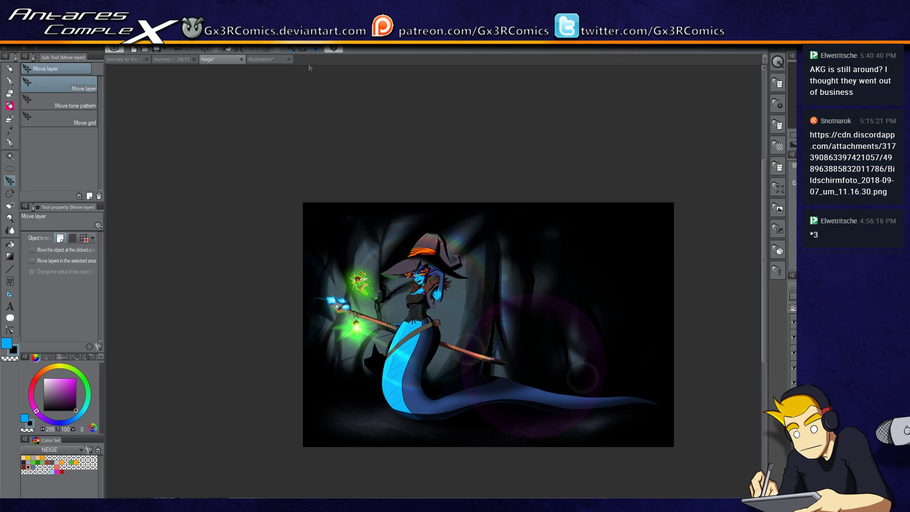
click(229, 51)
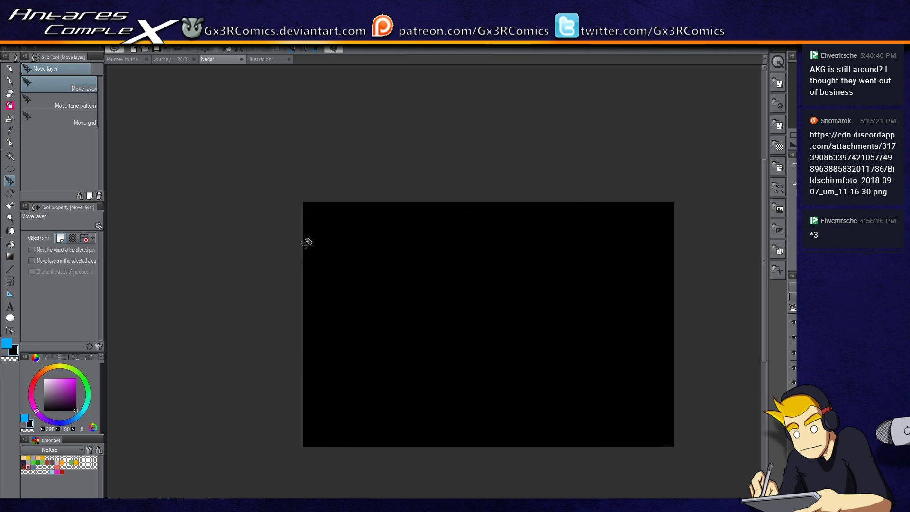
key(ctrl+z)
- Pick bright lime green (H 83, S 100, V 100), fill the whole canvas with it and blend the fill as a green tint
click(81, 375)
click(72, 384)
drag(72, 385, 101, 336)
click(6, 343)
click(63, 366)
click(71, 368)
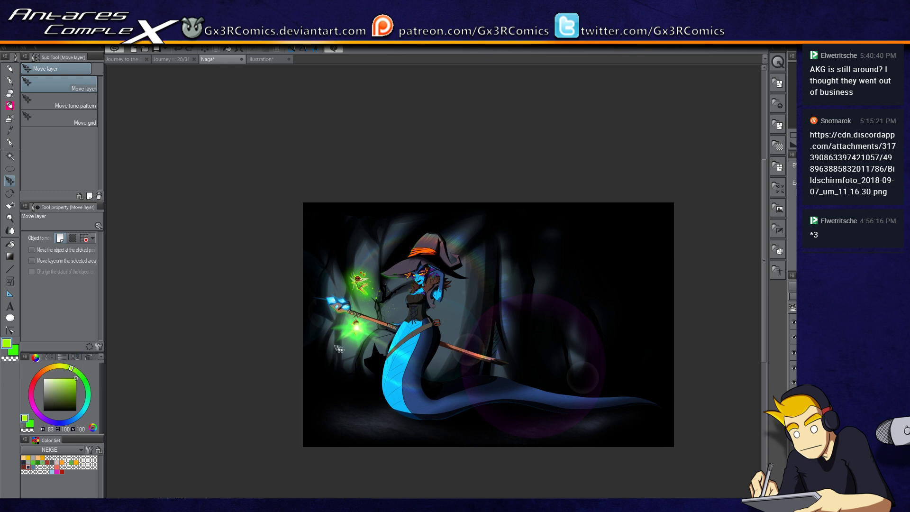
key(g)
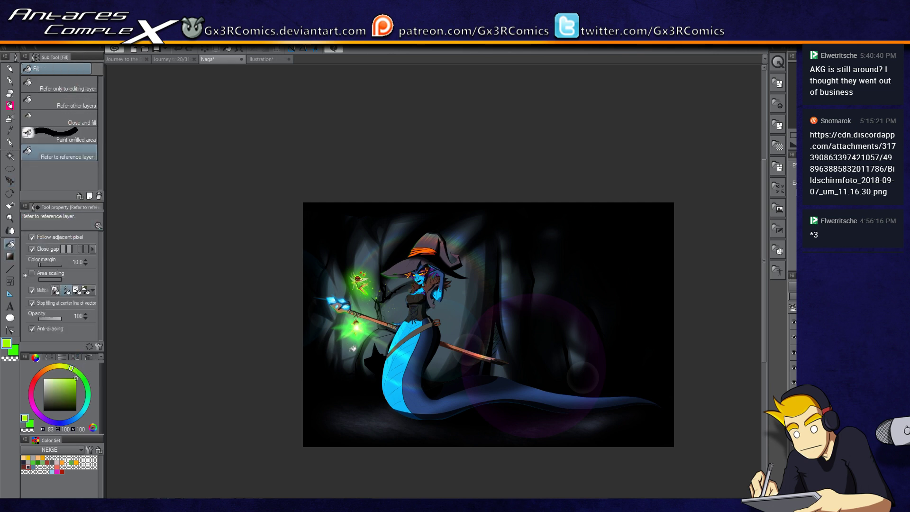
click(228, 49)
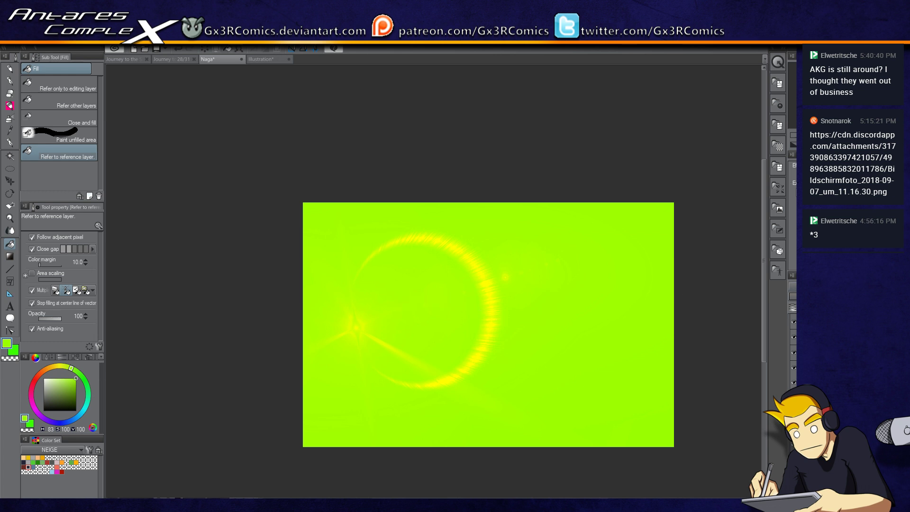
key(ctrl+z)
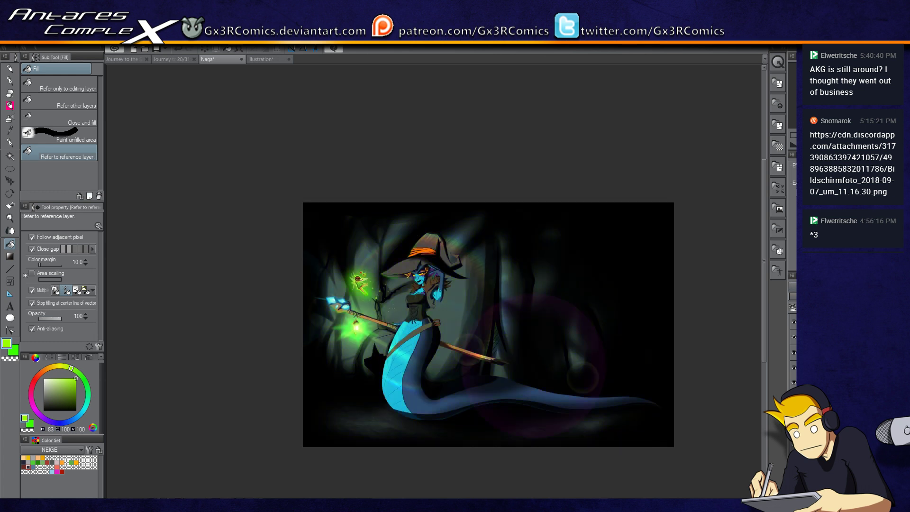
- Weaken the green tint so the blue skin and orange hat band regain their colour, and save the illustration
scroll(365, 332, up, 2)
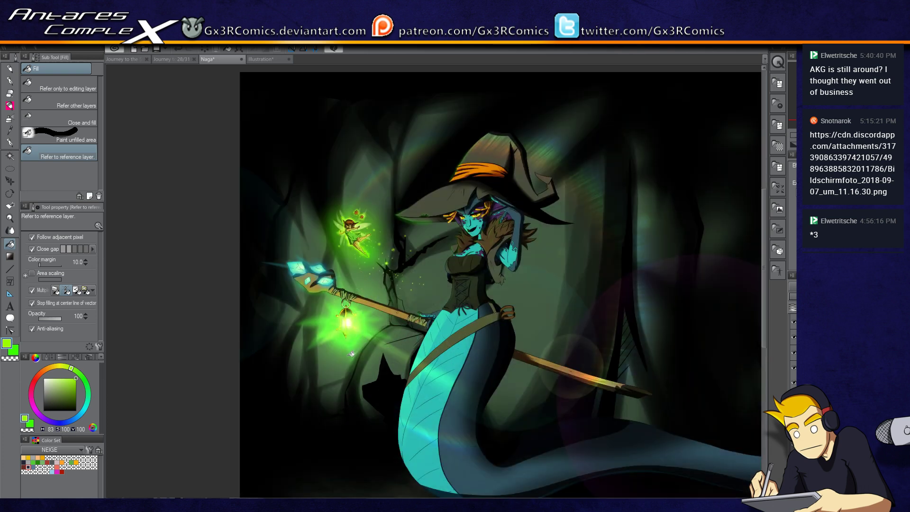
scroll(345, 365, up, 2)
scroll(370, 313, up, 3)
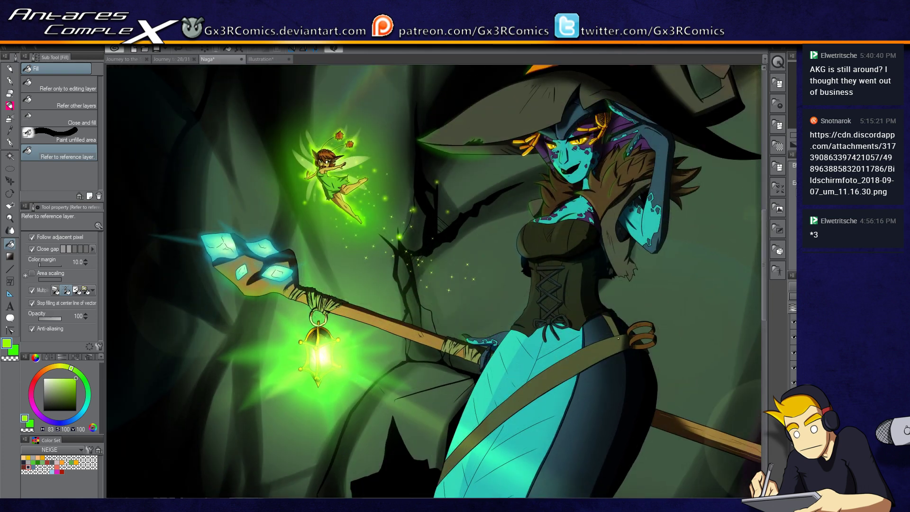
drag(491, 352, 440, 395)
drag(334, 415, 378, 397)
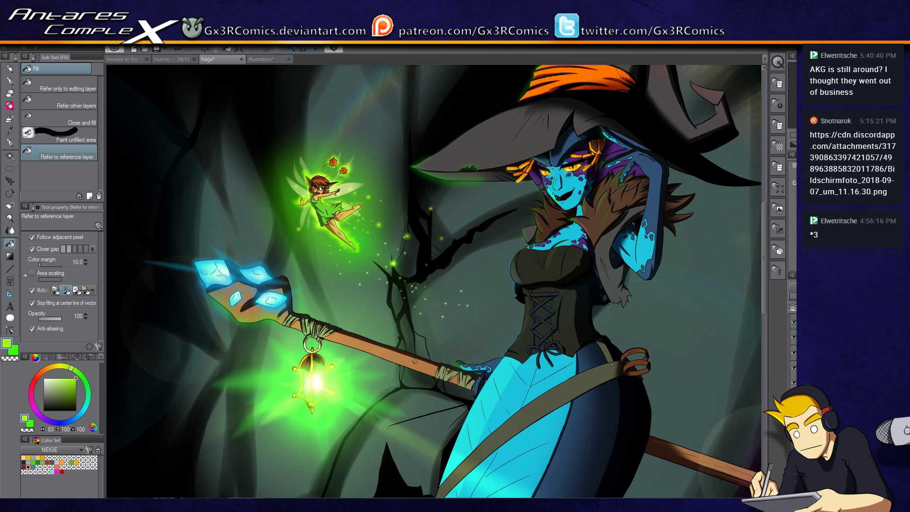
key(ctrl+s)
- Pick the dark blue-grey swatch (H 243, S 33, V 22) and shade the selected arm strip under the hat brim using a size 120 soft airbrush
scroll(613, 215, up, 3)
scroll(522, 413, up, 1)
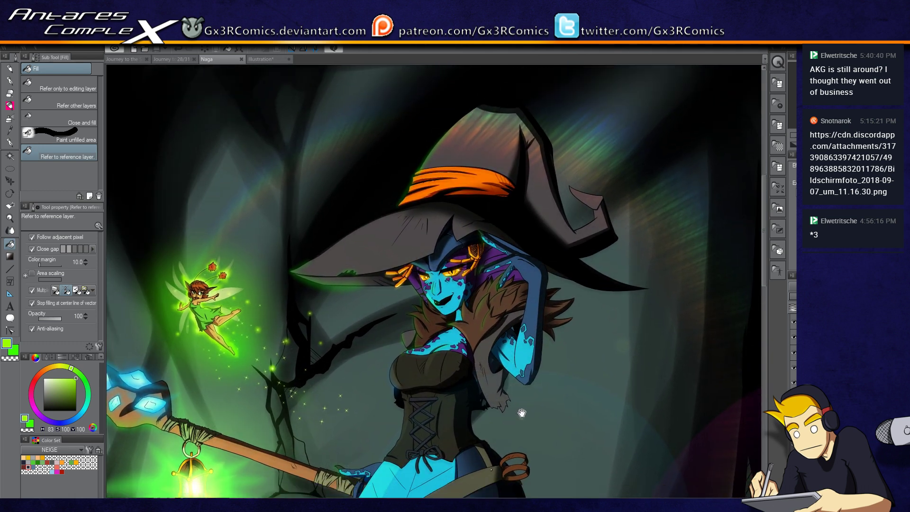
scroll(525, 227, up, 2)
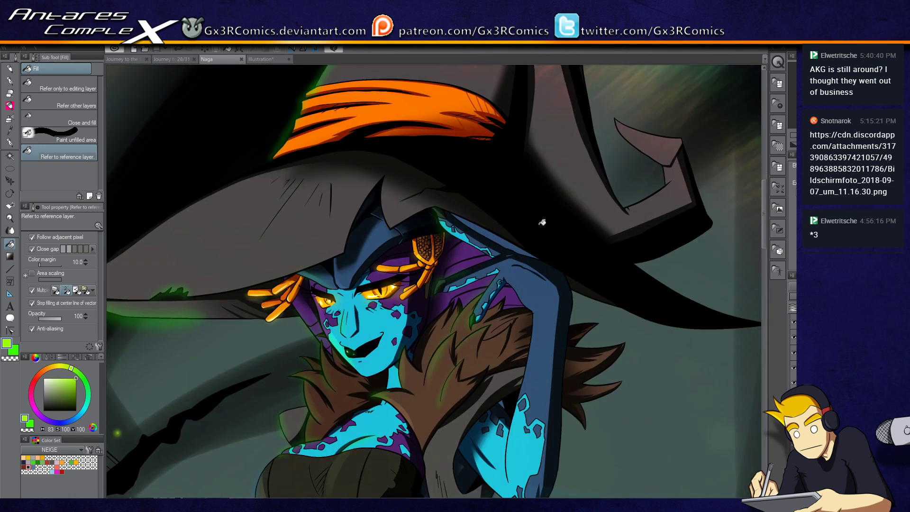
scroll(550, 233, up, 1)
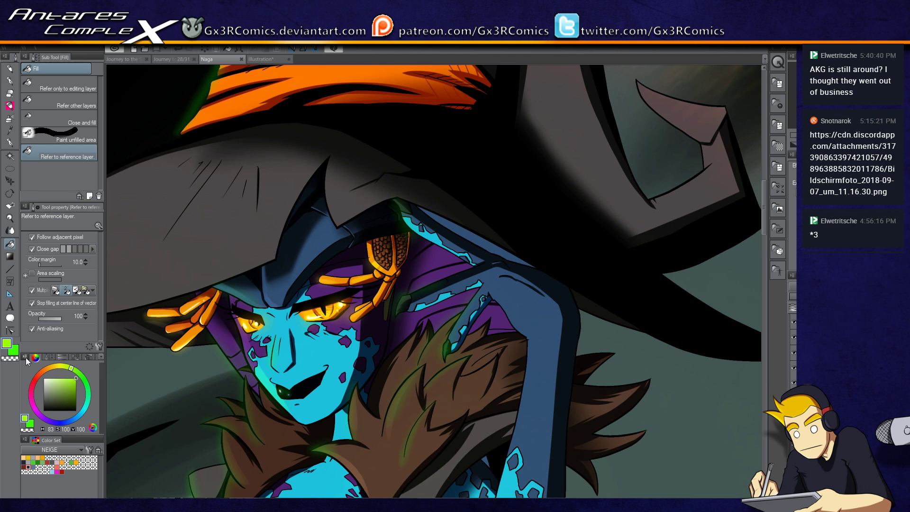
click(29, 463)
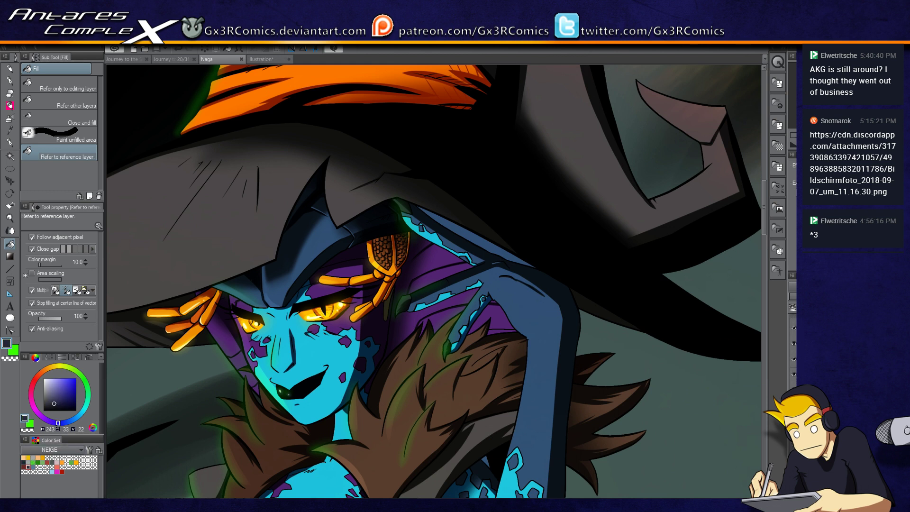
scroll(793, 351, down, 5)
key(w)
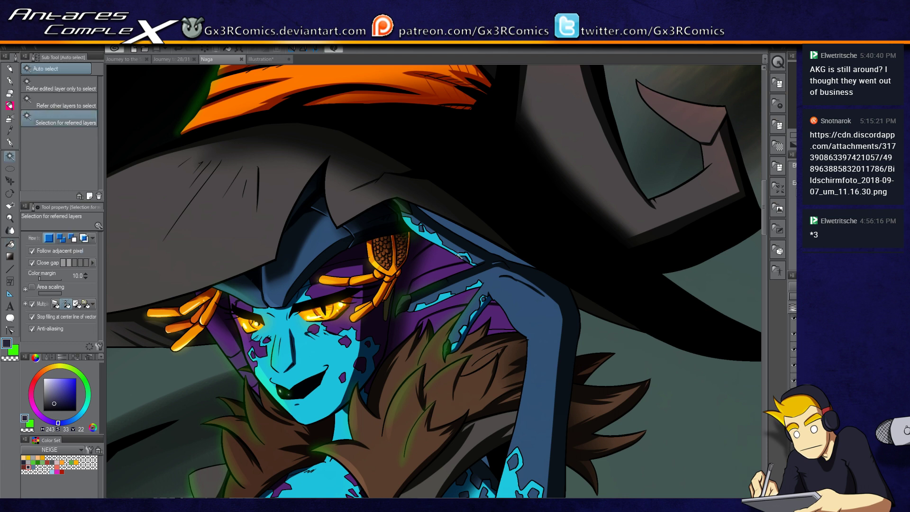
click(477, 228)
key(p)
key(w)
key(p)
mouse_move(418, 181)
mouse_down()
mouse_move(546, 271)
mouse_move(421, 183)
mouse_move(531, 280)
mouse_move(447, 202)
mouse_move(417, 195)
mouse_up()
key(b)
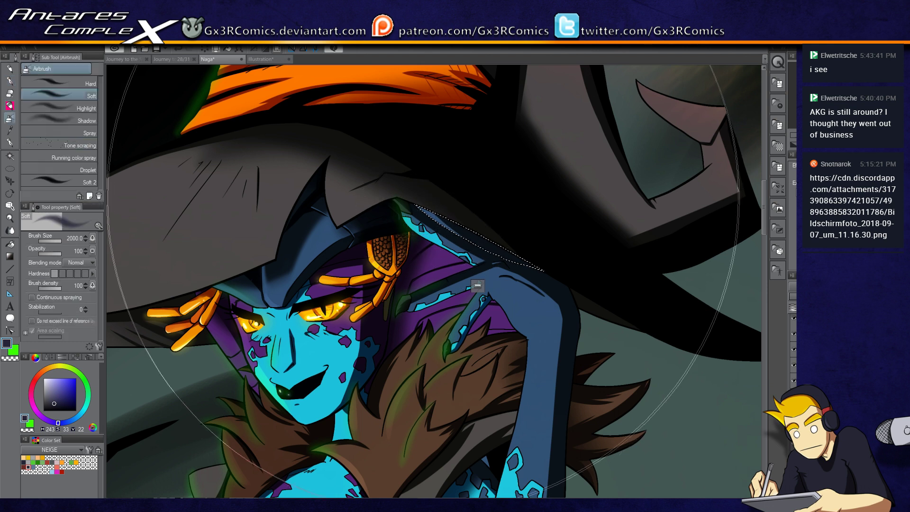
drag(441, 275, 431, 204)
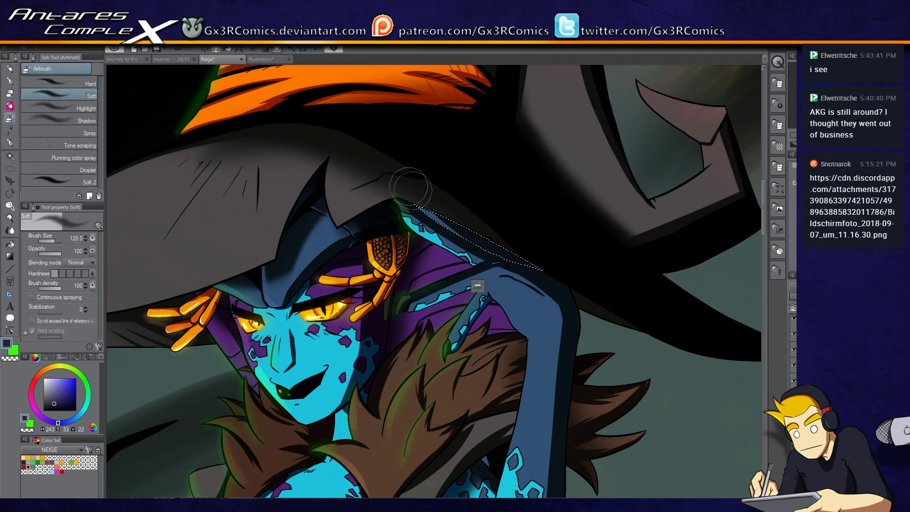
- Select the dark blue skin of the raised arm and airbrush soft dark shading onto it below the hat brim
key(w)
click(559, 301)
key(b)
key(b)
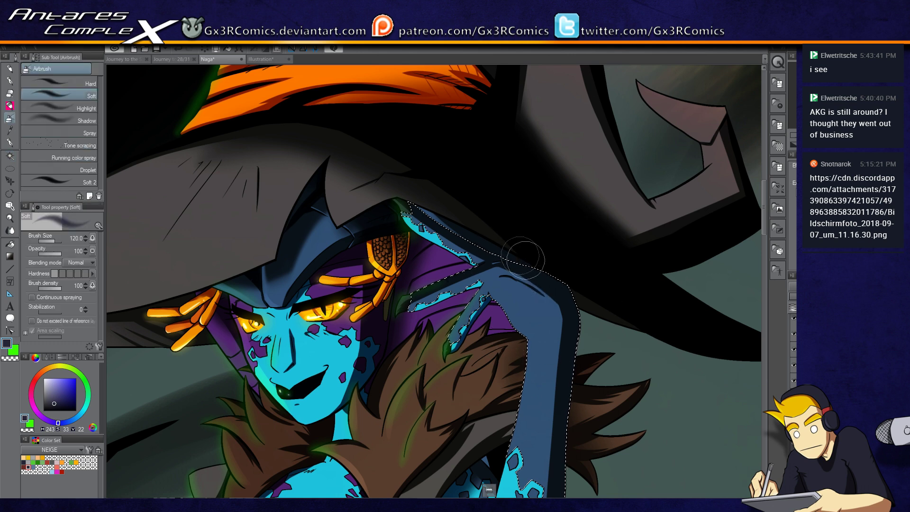
mouse_move(536, 268)
mouse_down()
mouse_move(548, 455)
mouse_move(539, 346)
mouse_up()
- Touch up the shading where the raised arm meets the torn sleeve with the size 250 soft brush, alternating dark and transparent colour
mouse_move(413, 442)
mouse_down()
mouse_move(403, 351)
mouse_move(413, 375)
mouse_move(393, 327)
mouse_move(417, 375)
mouse_move(400, 337)
mouse_move(419, 391)
mouse_move(400, 348)
mouse_move(416, 417)
mouse_move(396, 322)
mouse_move(399, 351)
mouse_up()
key(p)
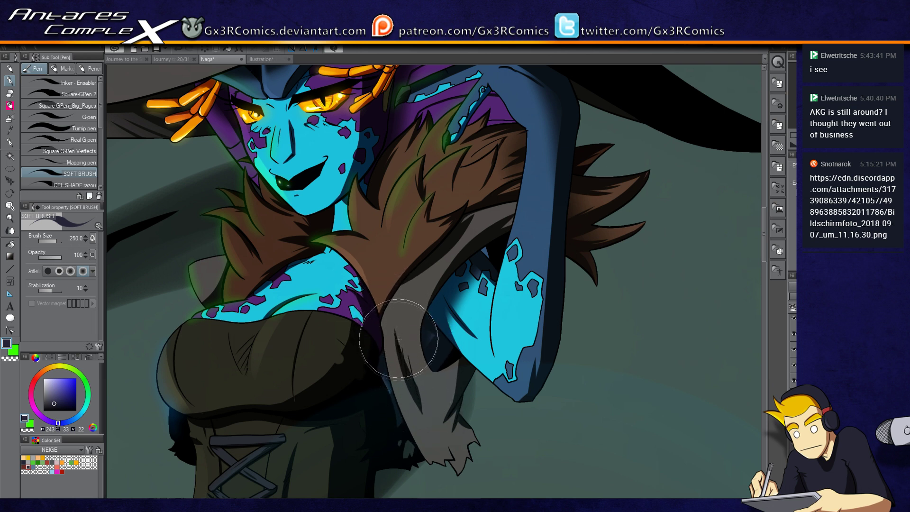
key(c)
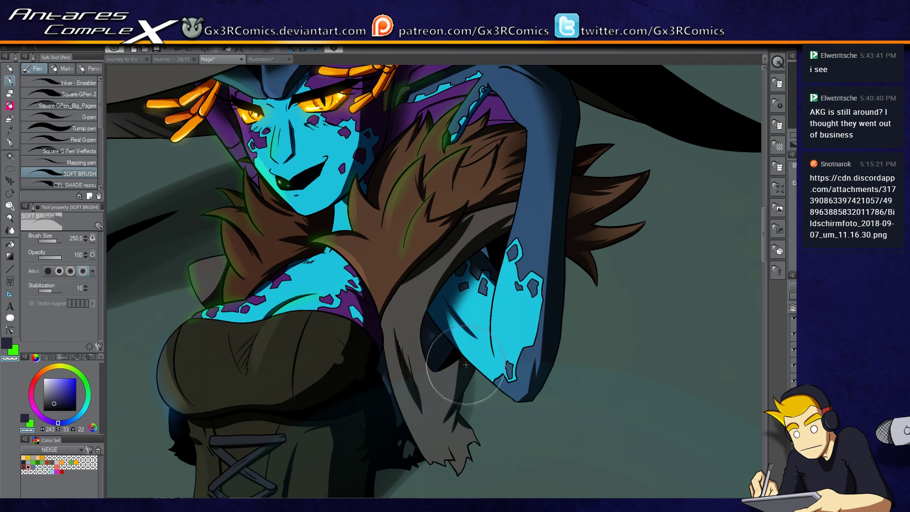
key(c)
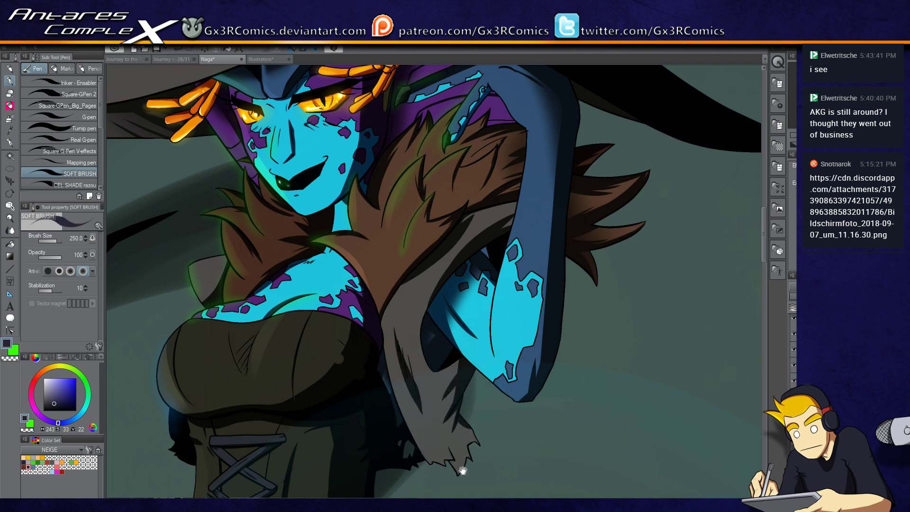
drag(470, 438, 481, 352)
scroll(433, 400, down, 3)
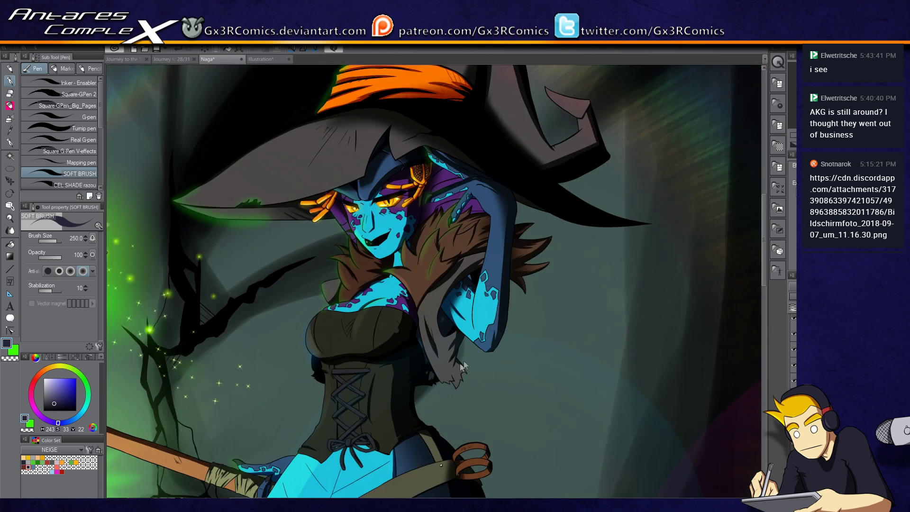
- Select the middle and upper leather rings at the belt's end in turn and shade them with the size 250 soft brush
scroll(487, 471, up, 4)
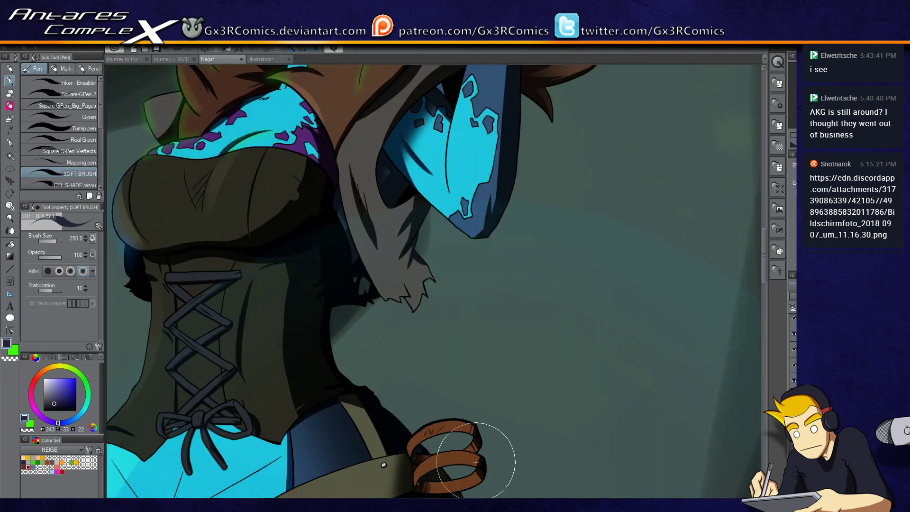
key(w)
click(484, 461)
key(p)
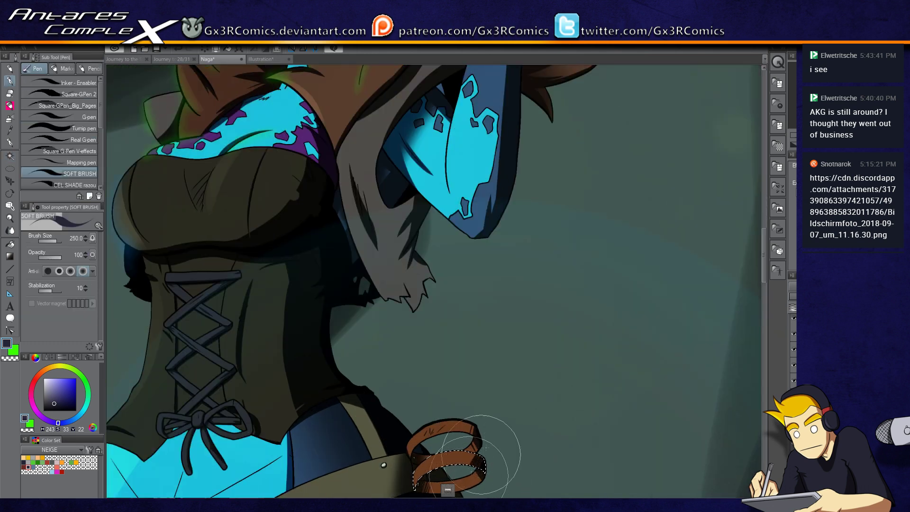
key(o)
drag(481, 456, 475, 441)
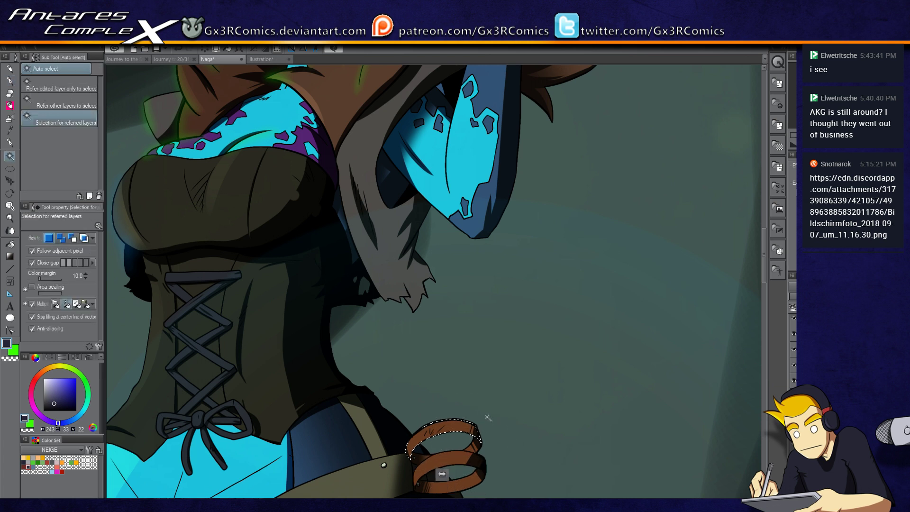
key(p)
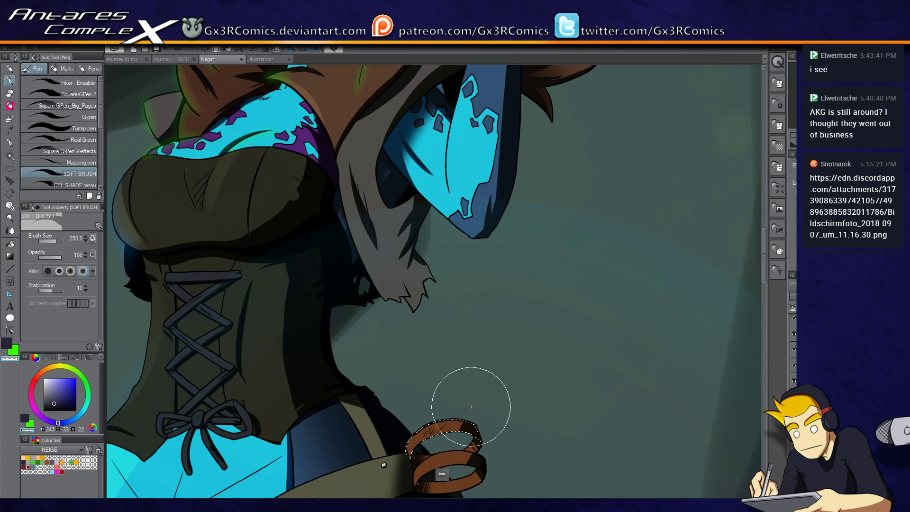
mouse_move(442, 449)
mouse_down()
mouse_move(461, 392)
mouse_move(439, 406)
mouse_move(428, 458)
mouse_up()
- Reselect the middle ring and the lowest ring of the belt and darken them using the soft brush and airbrush
key(w)
click(475, 458)
key(o)
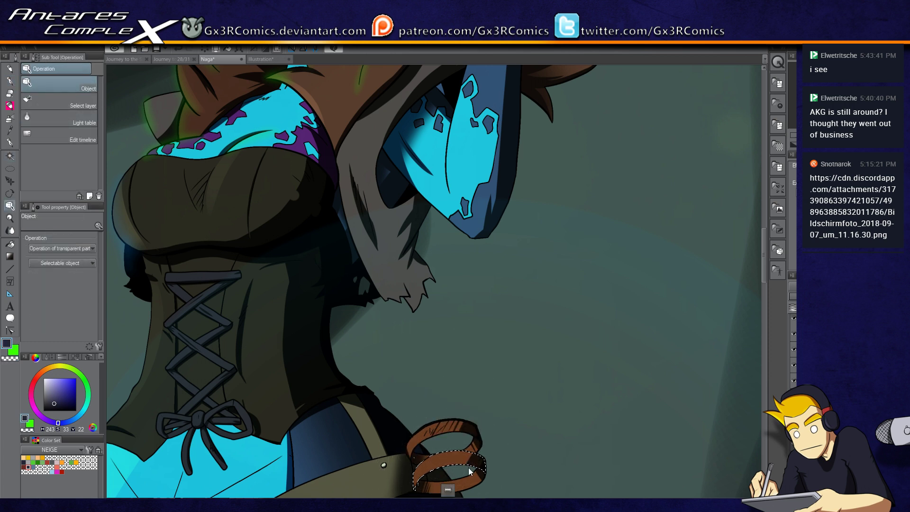
key(p)
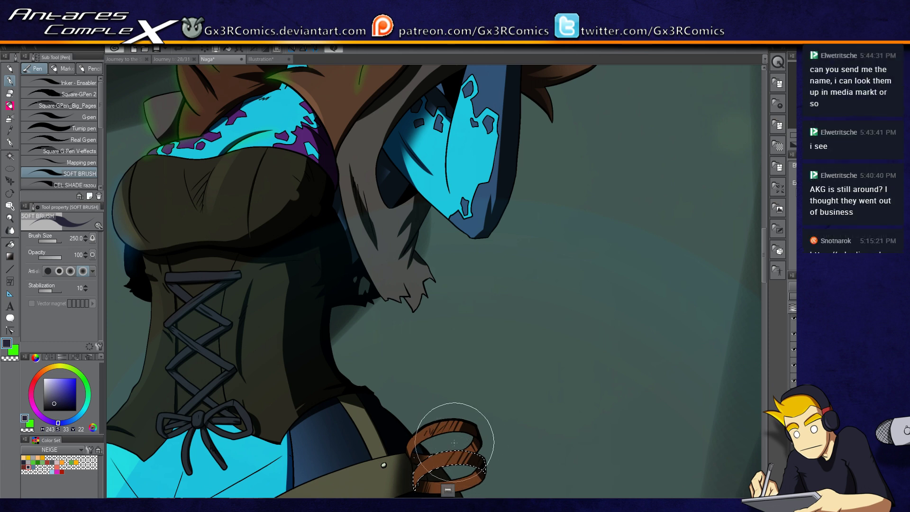
drag(483, 480, 491, 408)
key(b)
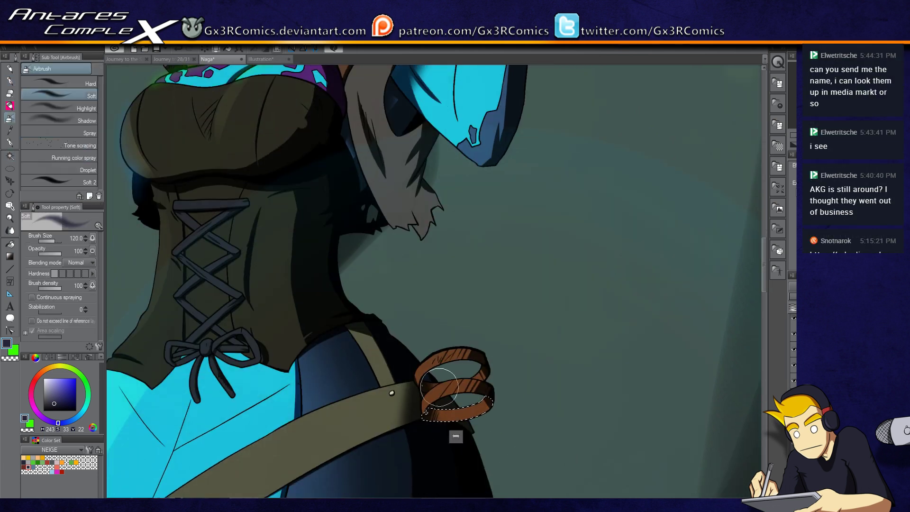
scroll(425, 458, down, 3)
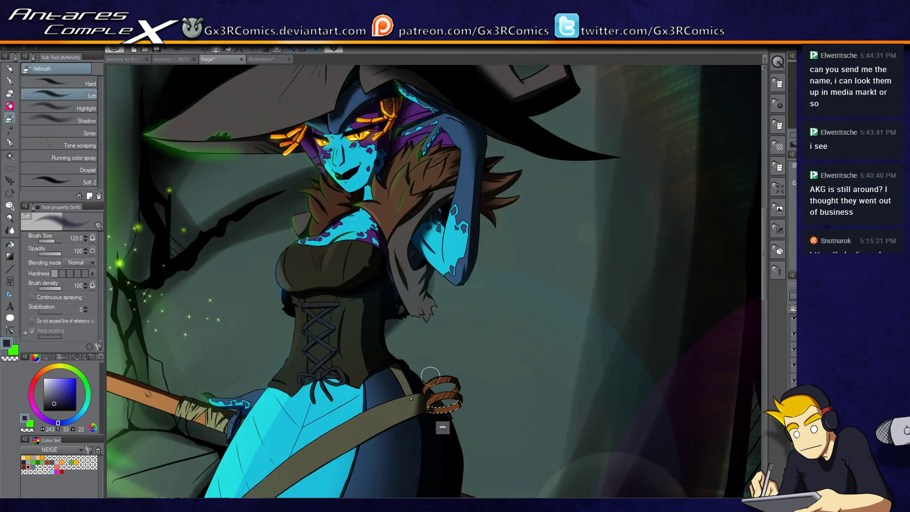